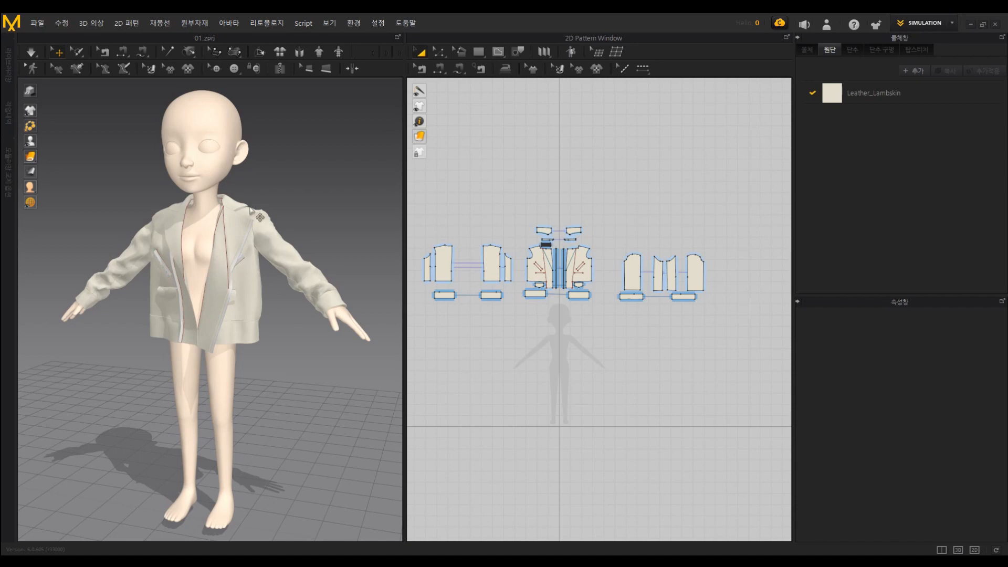
right_click_drag(274, 248, 265, 256)
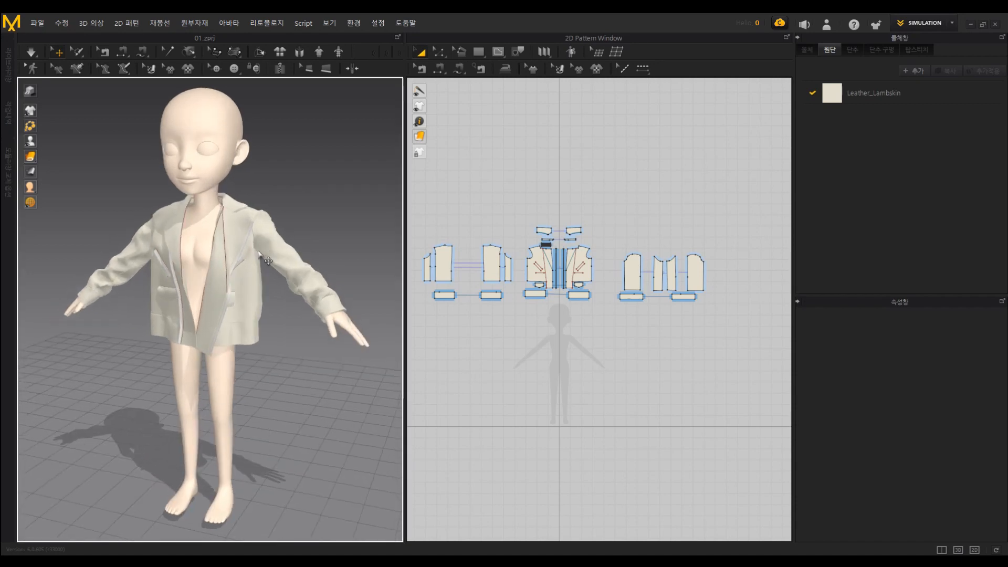
right_click_drag(293, 299, 331, 293)
middle_click_drag(184, 273, 207, 298)
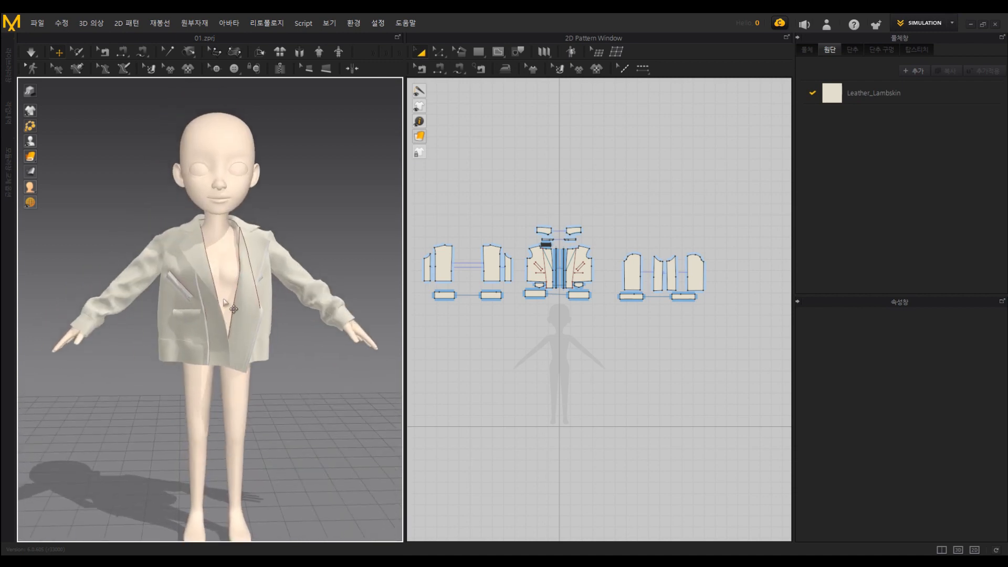
right_click_drag(297, 278, 264, 282)
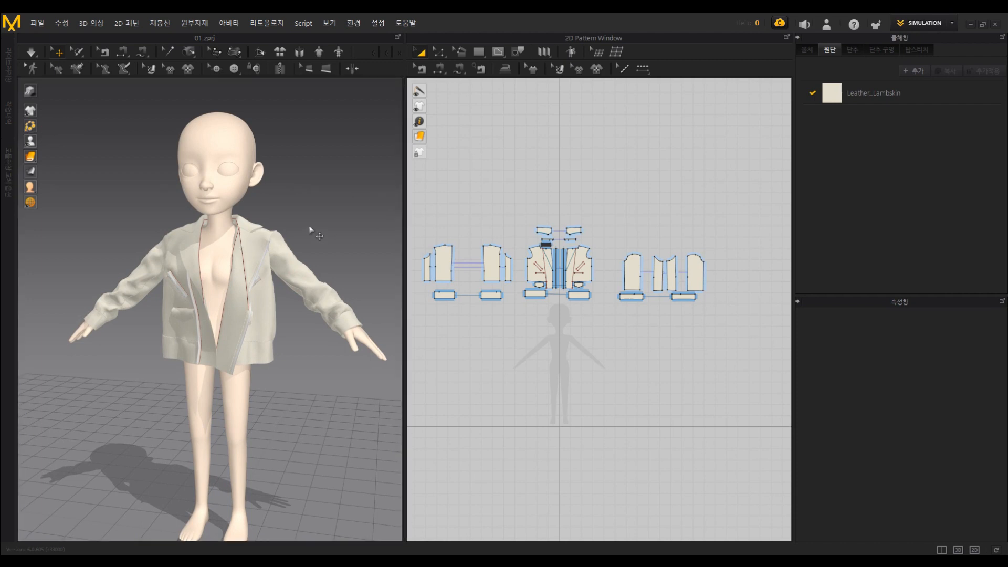
right_click_drag(283, 219, 307, 227)
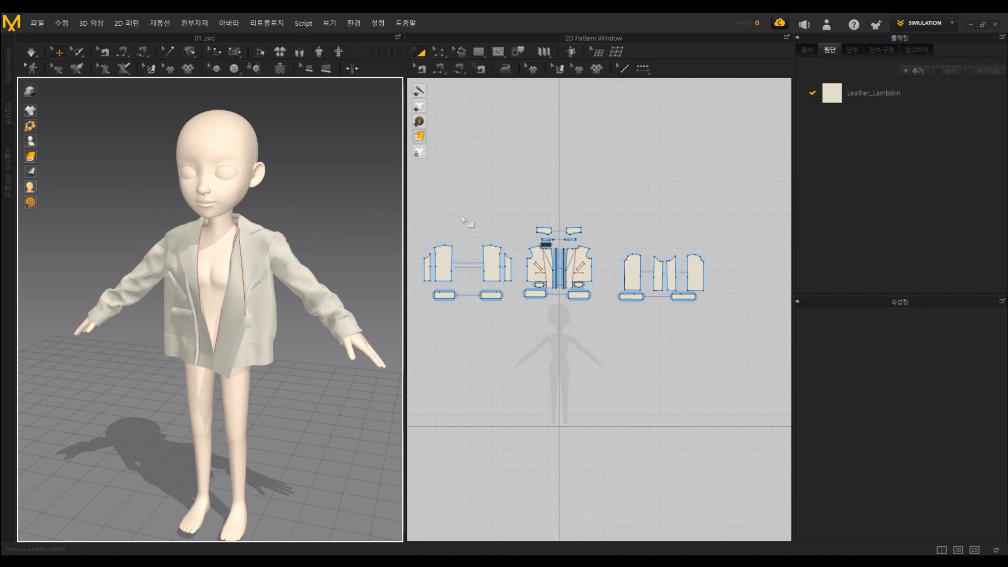
Step: Set the particle distance (입자 간격) of all the jacket's pattern pieces to 5 mm
left_click(480, 219)
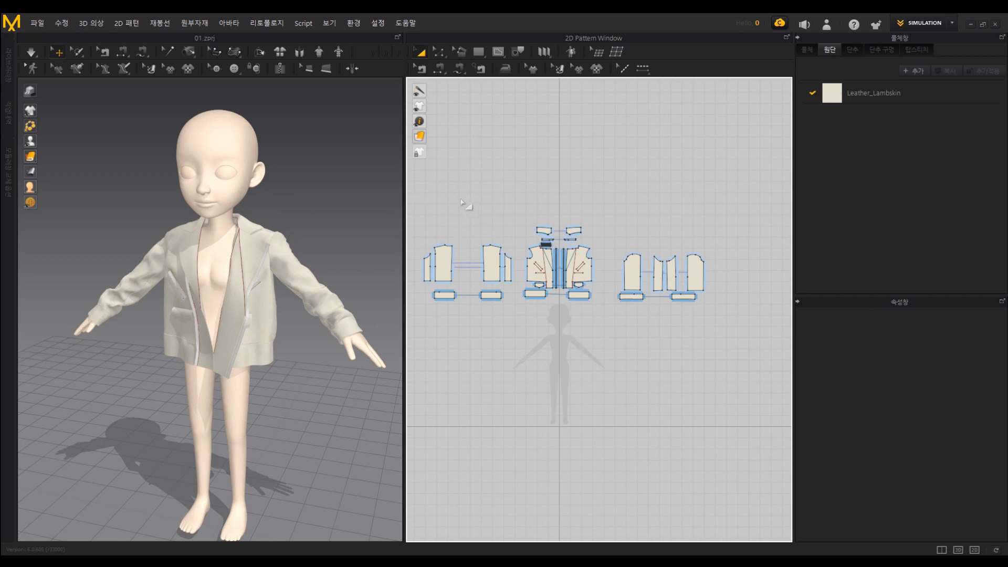
middle_click_drag(462, 202, 482, 195)
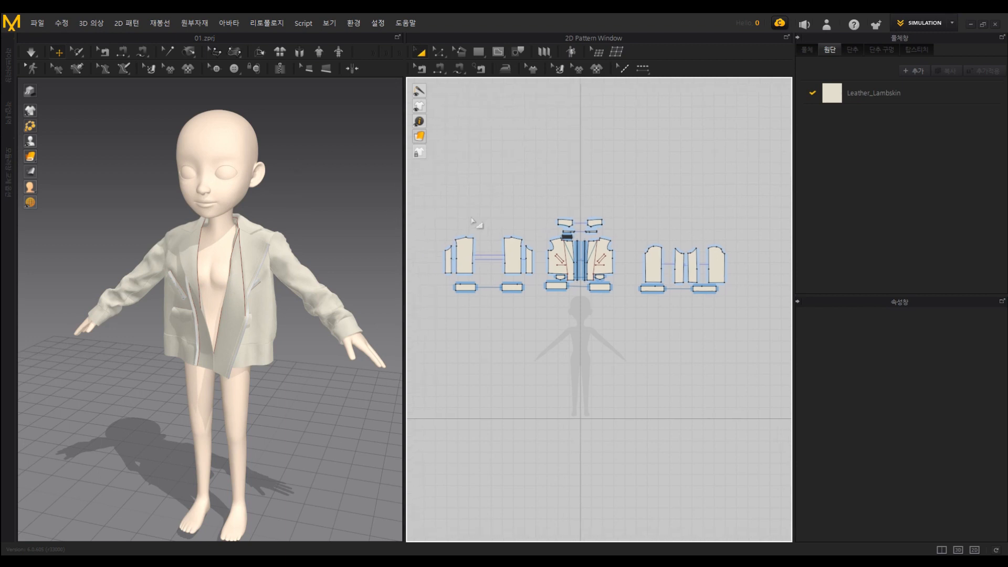
left_click_drag(427, 180, 771, 348)
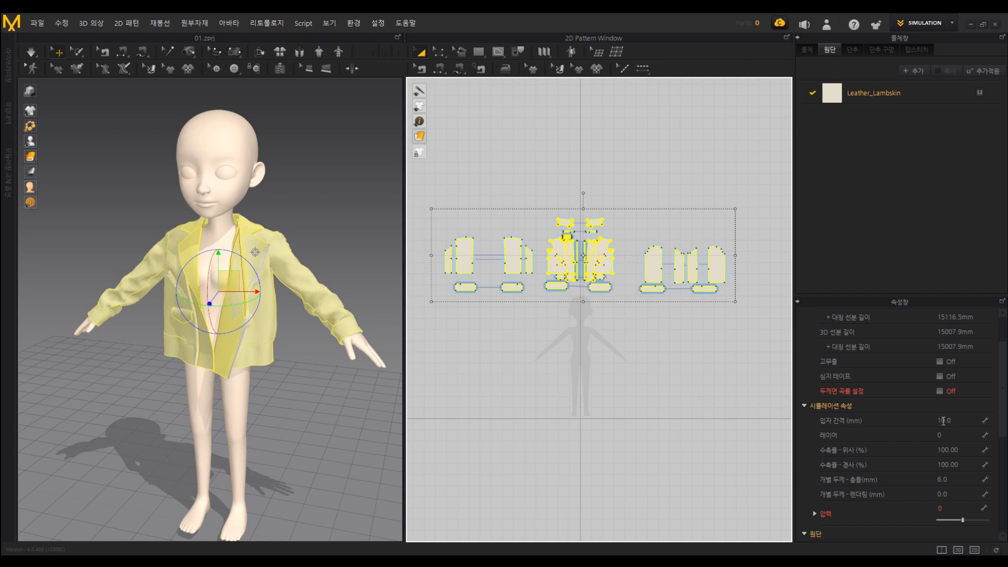
left_click(944, 422)
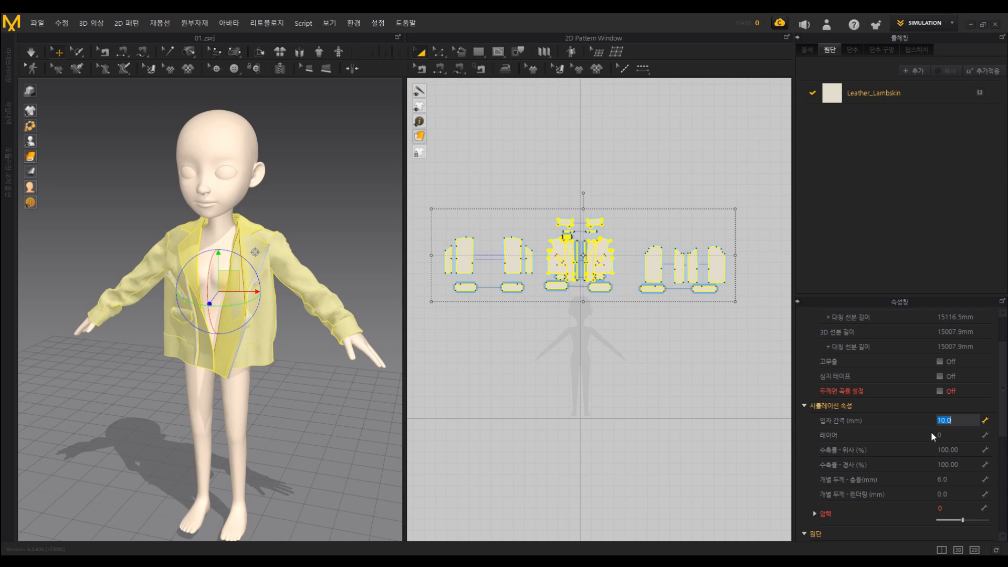
type("5")
key("Return")
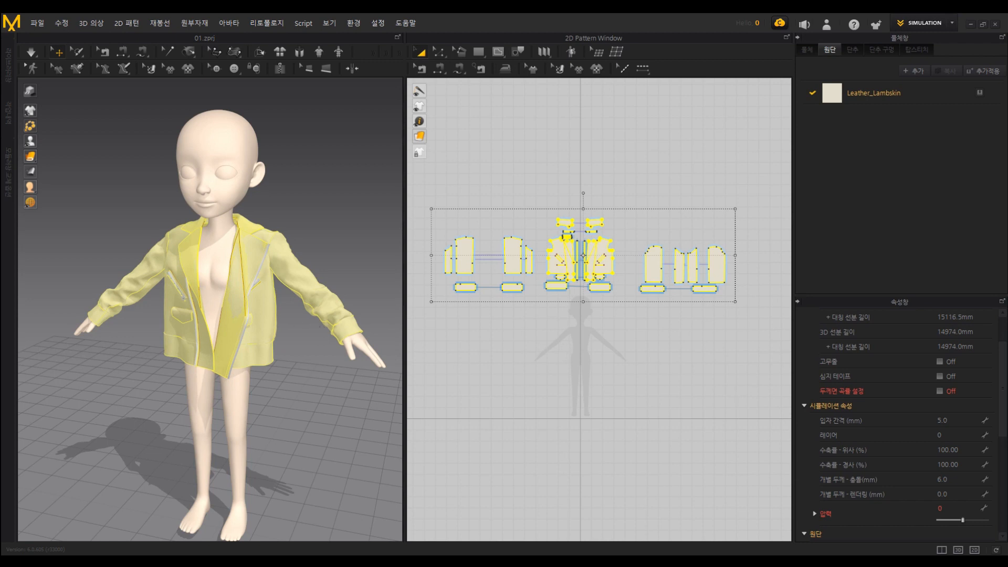
left_click(218, 291)
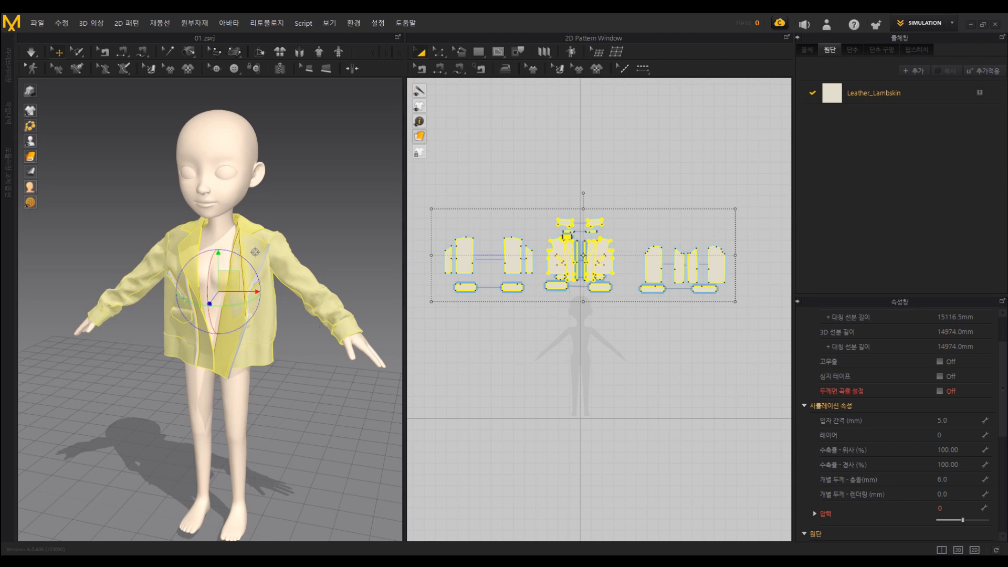
left_click(84, 142)
Step: Display the jacket as a mesh to check its density, and restore the textured surface display
mouse_move(30, 158)
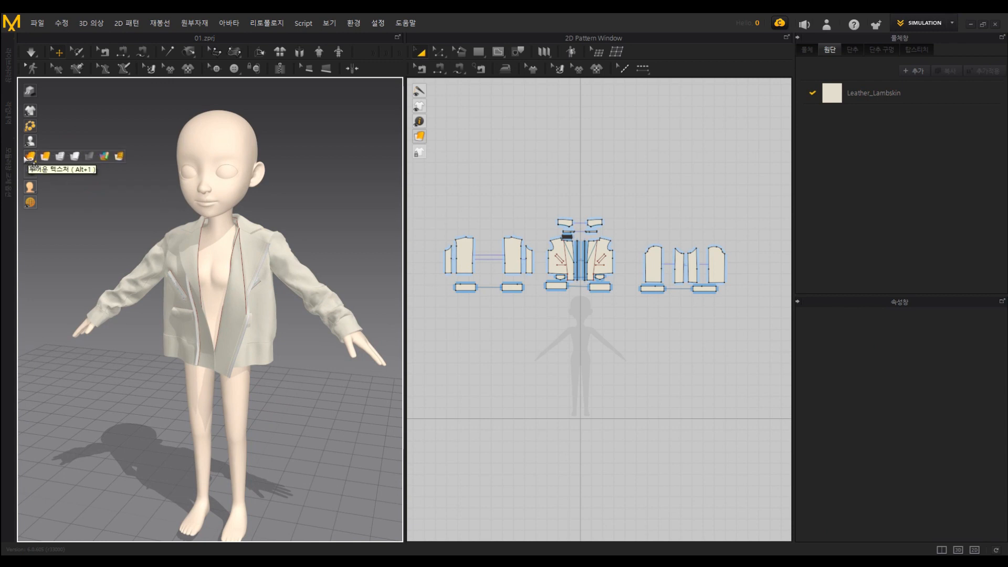
left_click(502, 209)
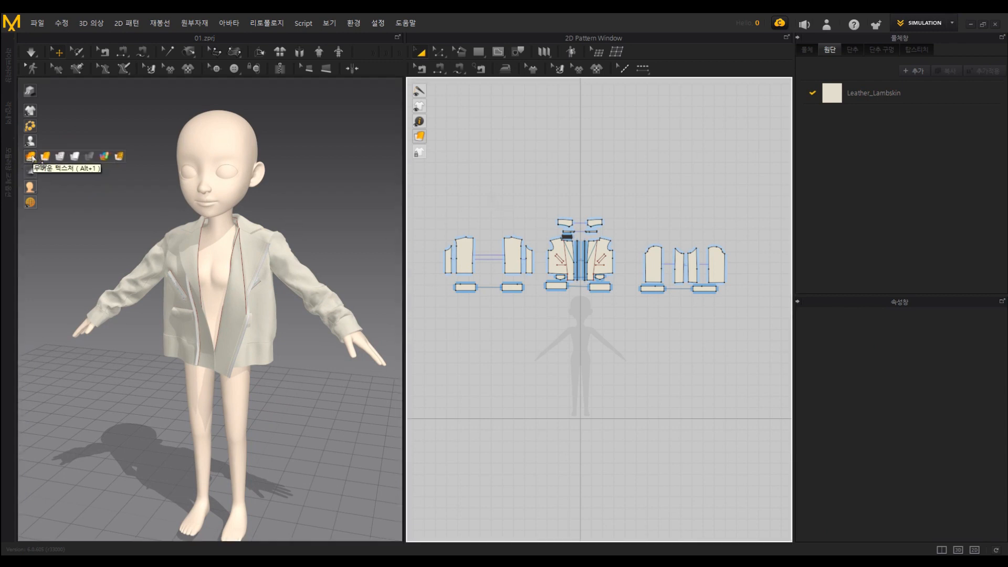
left_click(74, 156)
right_click_drag(347, 208, 326, 219)
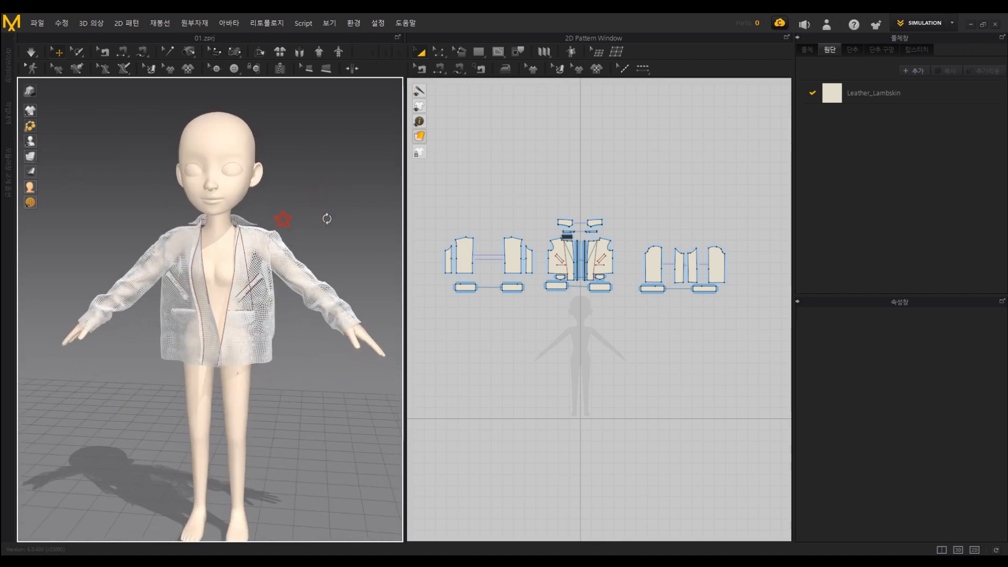
mouse_move(30, 156)
left_click(60, 156)
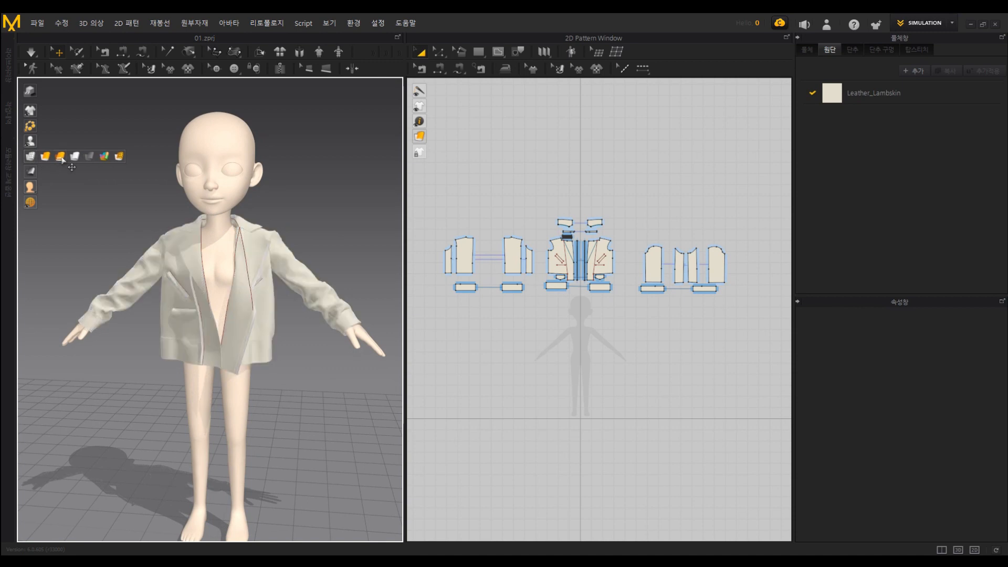
Step: Run the garment simulation to settle the jacket on the avatar, and stop it
key("space")
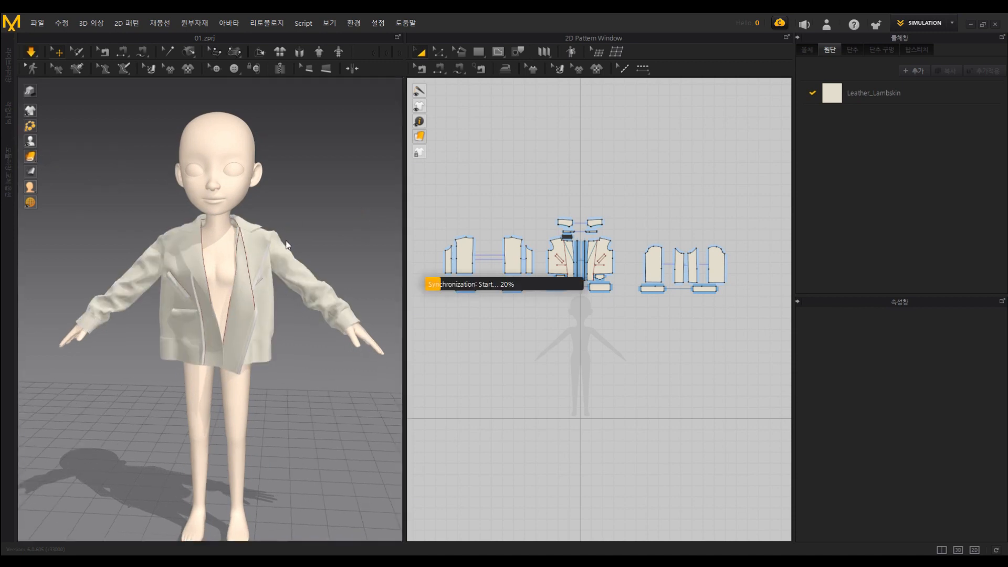
right_click_drag(333, 219, 219, 243)
key("space")
key("2")
Step: Check the mesh type (메시 유형) setting for all the jacket's pattern pieces
left_click_drag(430, 190, 741, 323)
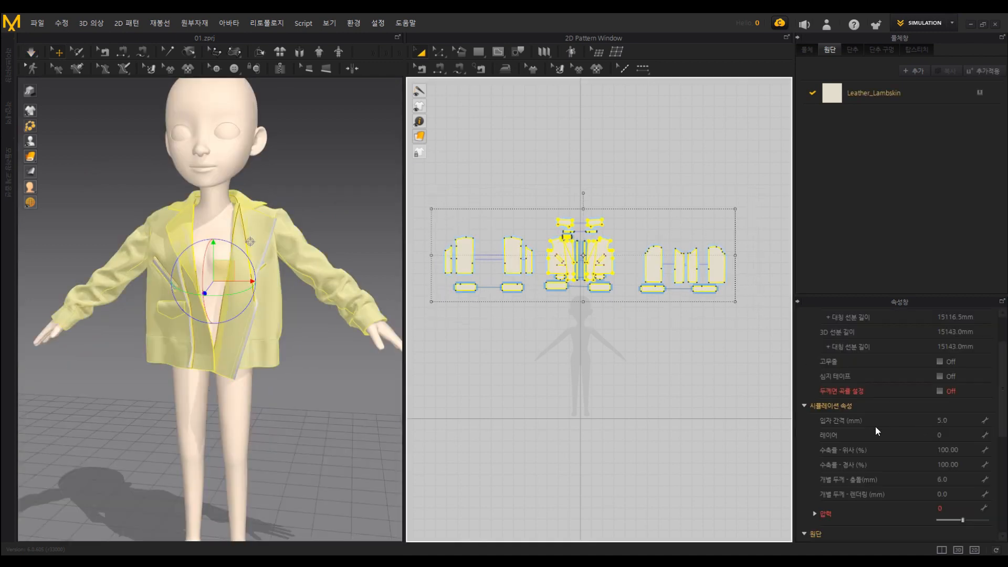
scroll(950, 423, "down", 10)
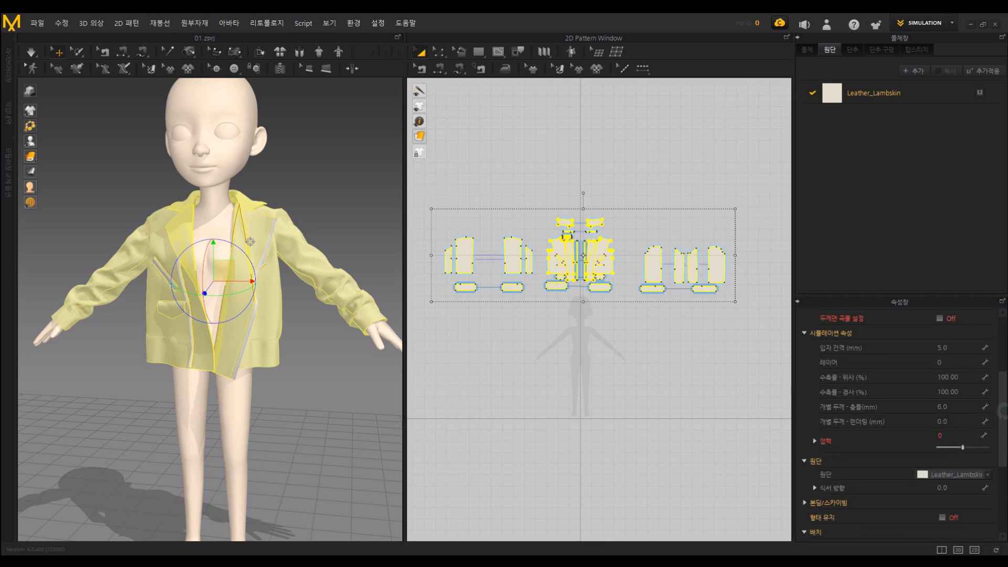
left_click(806, 518)
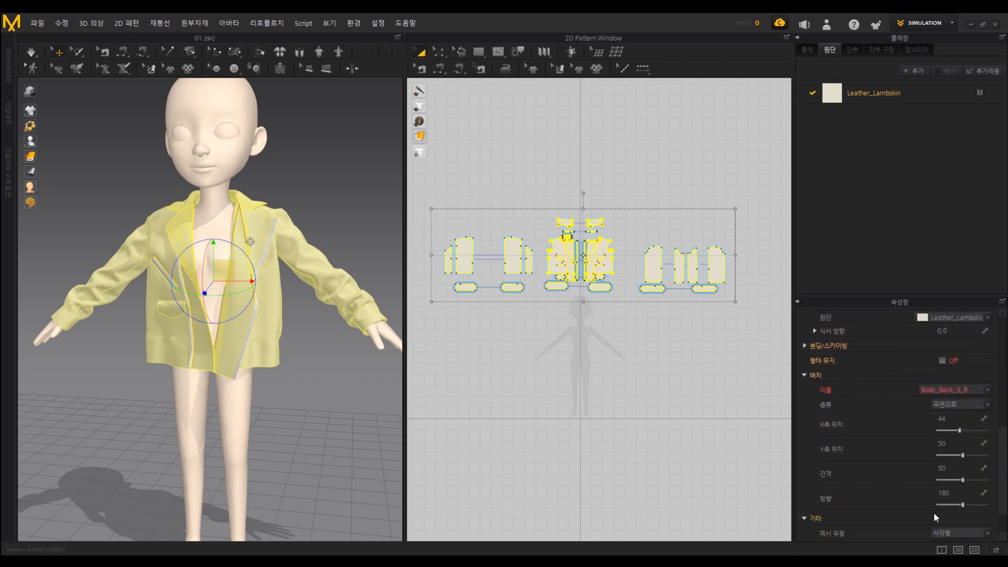
scroll(935, 515, "down", 2)
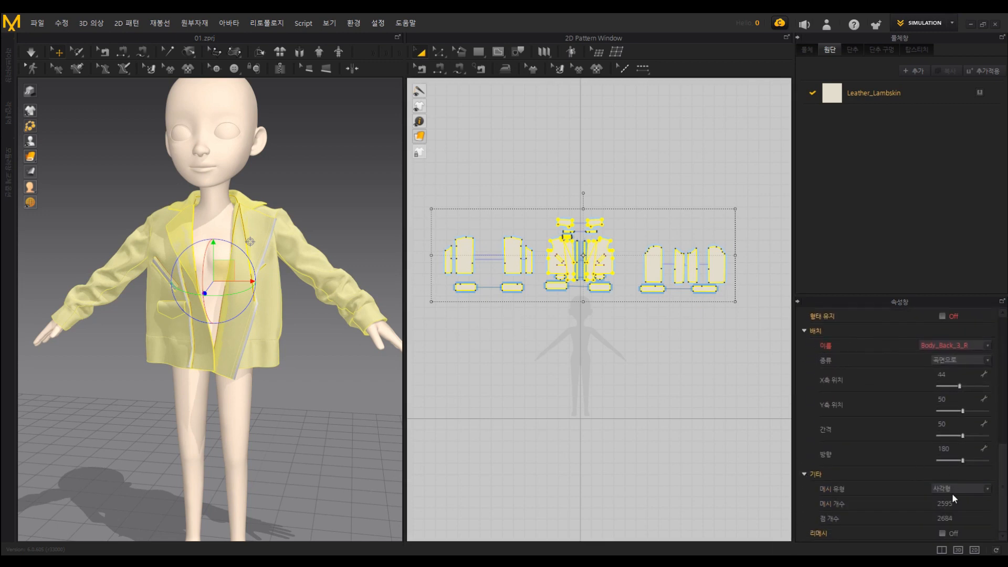
left_click(989, 489)
left_click(992, 491)
left_click(631, 365)
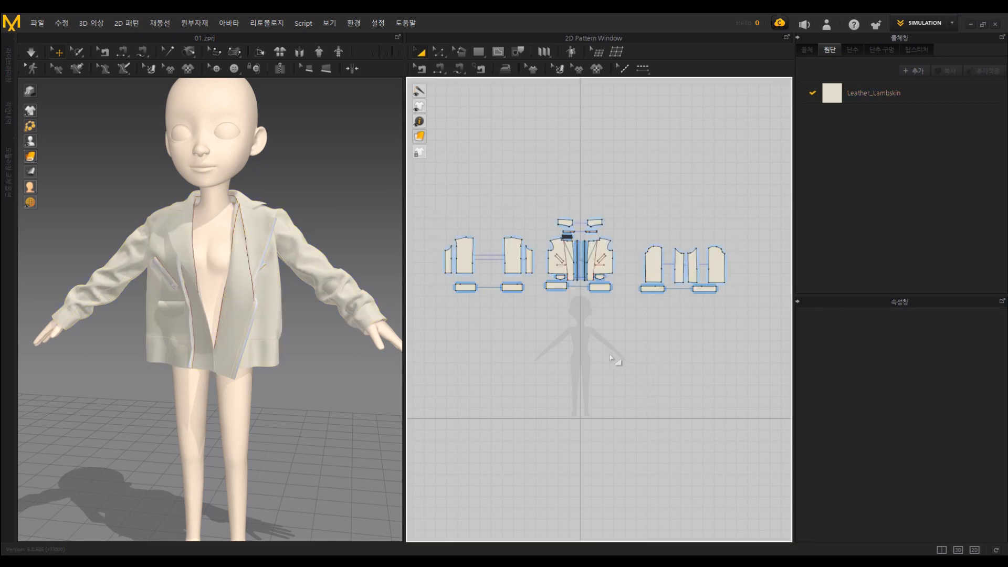
Step: Set up an OBJ export of the garment that excludes all avatars and has no thickness (두께없음)
left_click(36, 23)
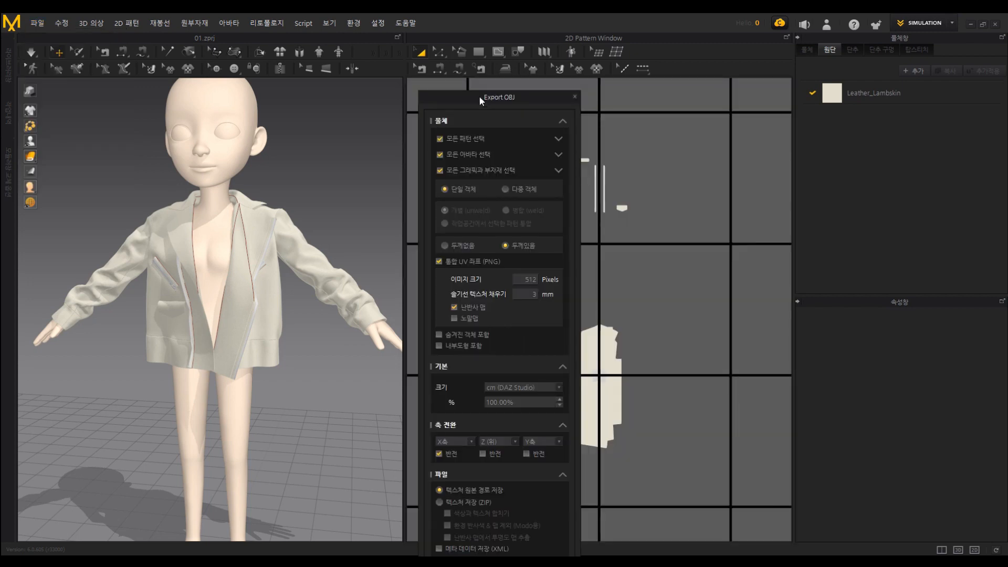
left_click_drag(482, 104, 424, 86)
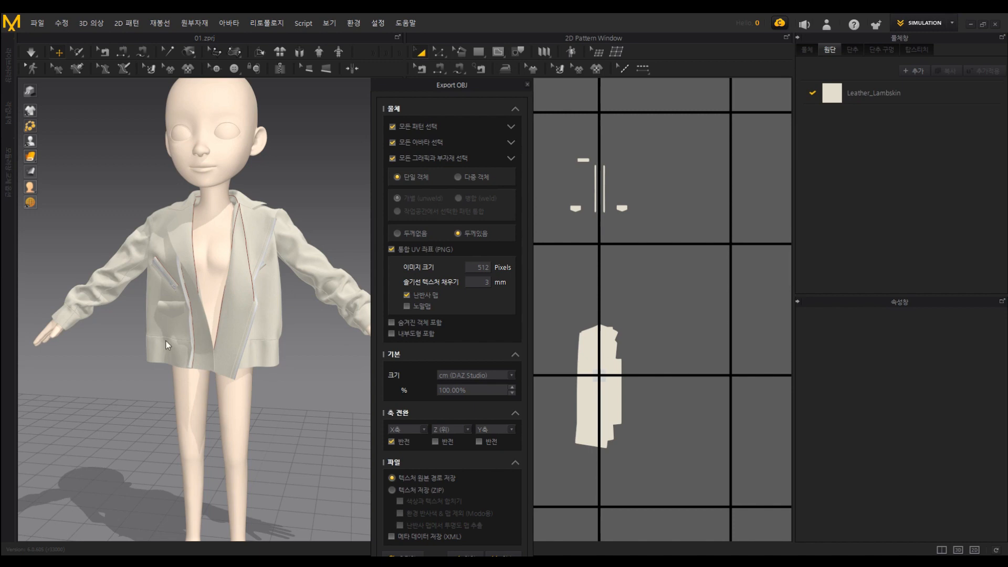
left_click(392, 143)
left_click(392, 143)
left_click(393, 144)
left_click(512, 144)
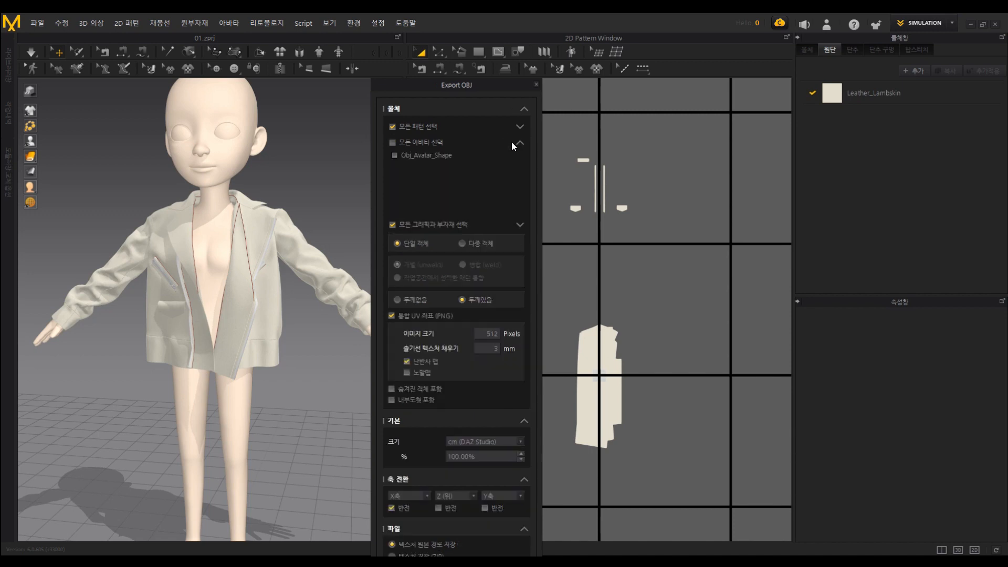
left_click(521, 143)
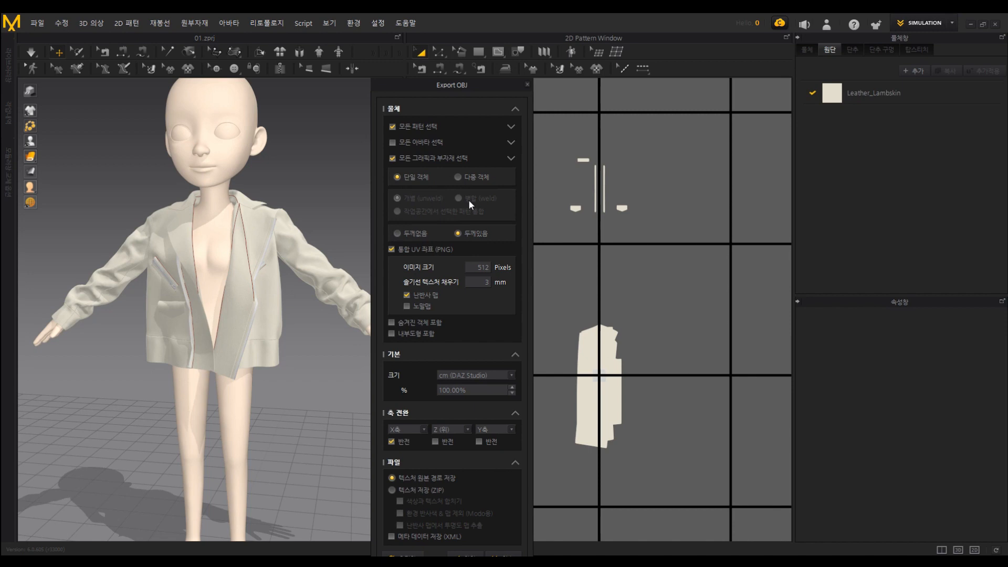
left_click(398, 234)
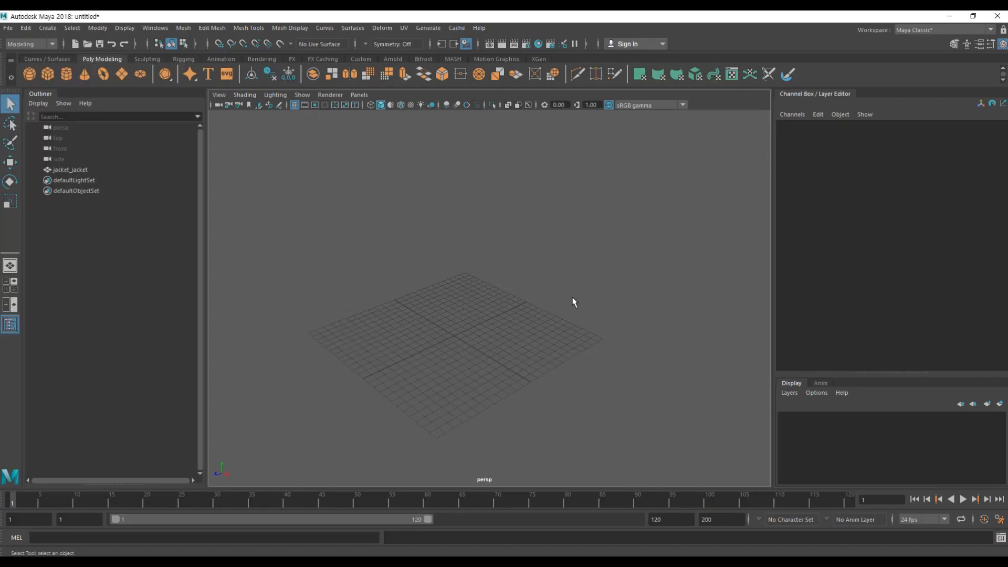
Step: In Maya, stand the imported jacket_jacket mesh upright by setting its Rotate X to -90
key("f")
left_click(537, 301)
left_click_drag(655, 306, 454, 295, "alt")
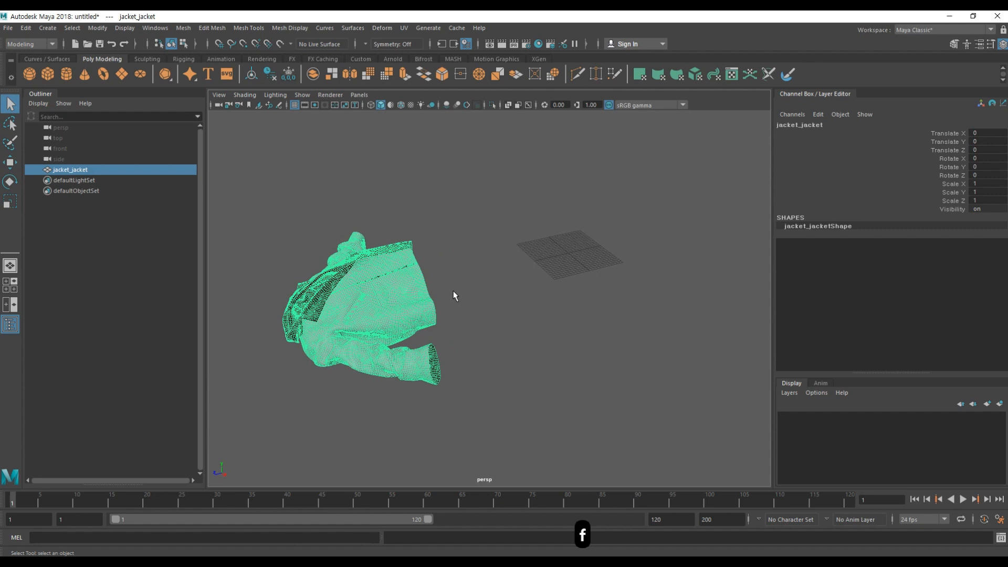
key("e")
key("r")
key("e")
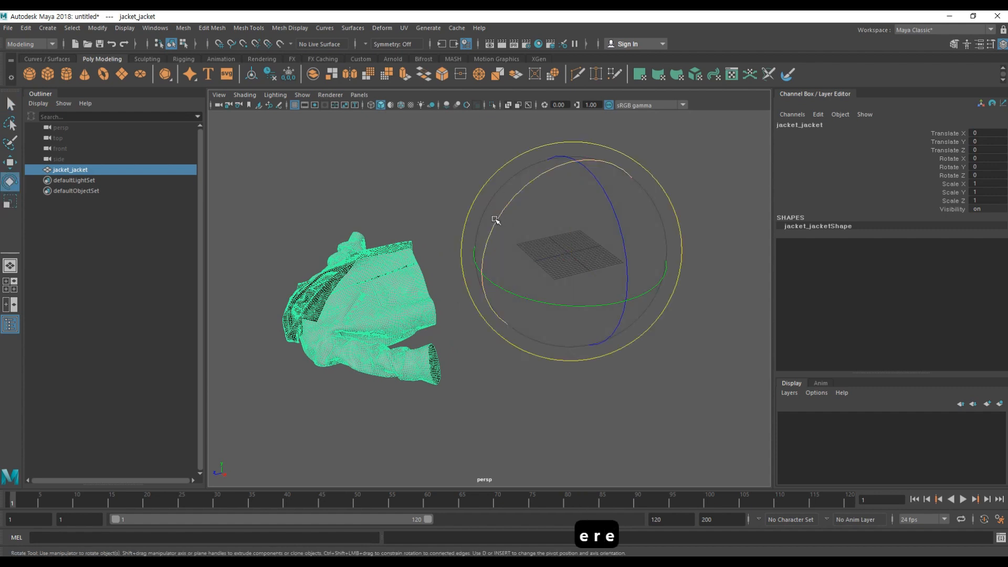
key("e")
key("e")
left_click_drag(495, 220, 563, 168)
left_click(1002, 158)
type("-90")
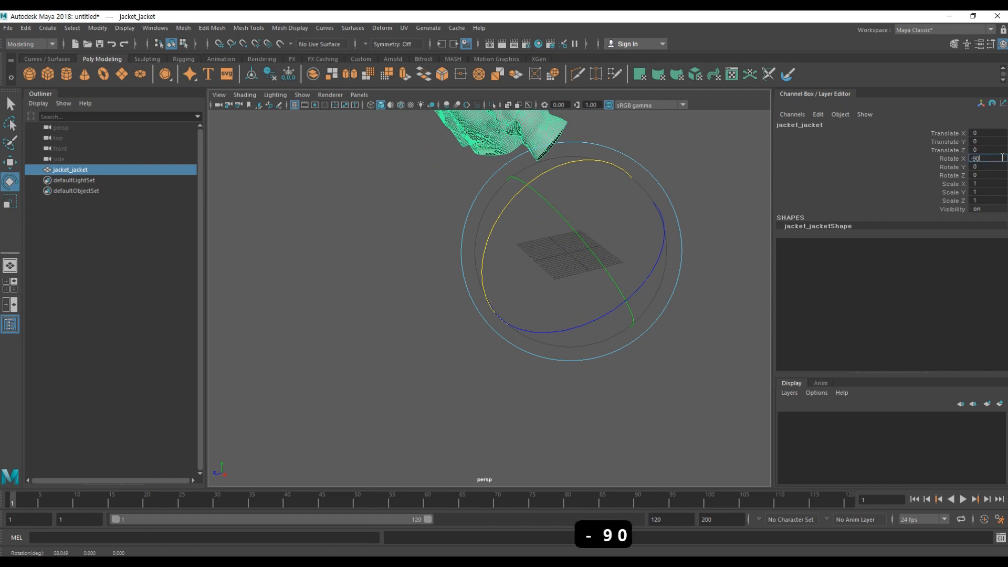
key("Return")
Step: Examine the jacket's wireframe from the front, including the black lining and lapel areas
left_click_drag(511, 315, 544, 343, "alt")
left_click(605, 293)
left_click_drag(532, 256, 508, 243, "alt")
left_click(508, 246)
scroll(455, 282, "up", 4)
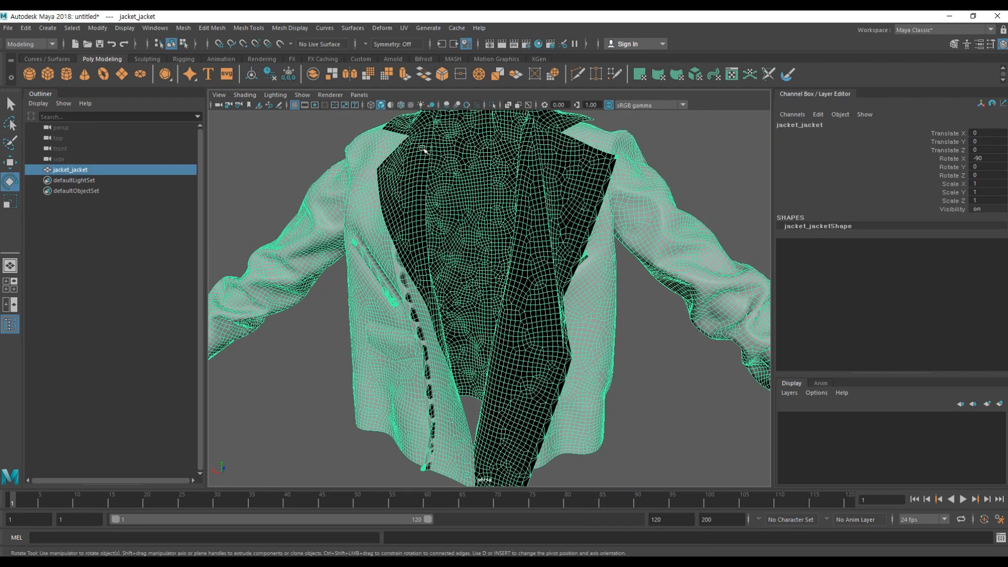
scroll(505, 226, "down", 3)
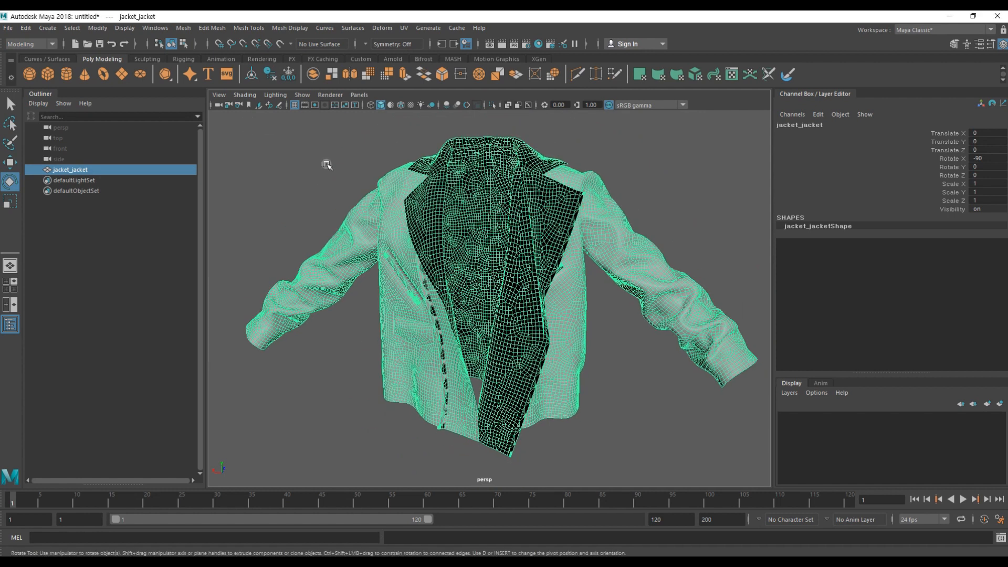
Step: Try to toggle the Backface Culling polygon display with no object selected
left_click(344, 166)
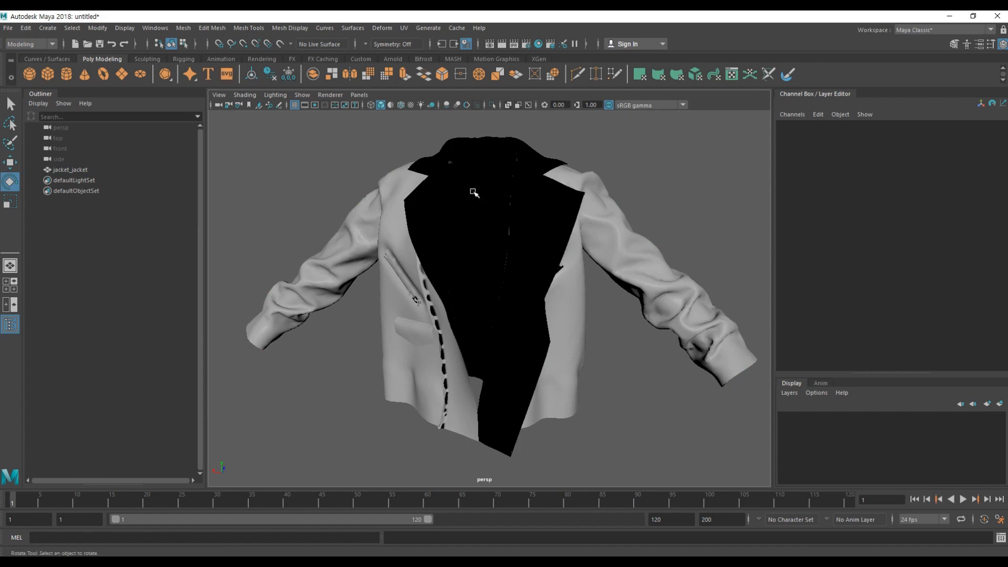
left_click(122, 28)
mouse_move(140, 117)
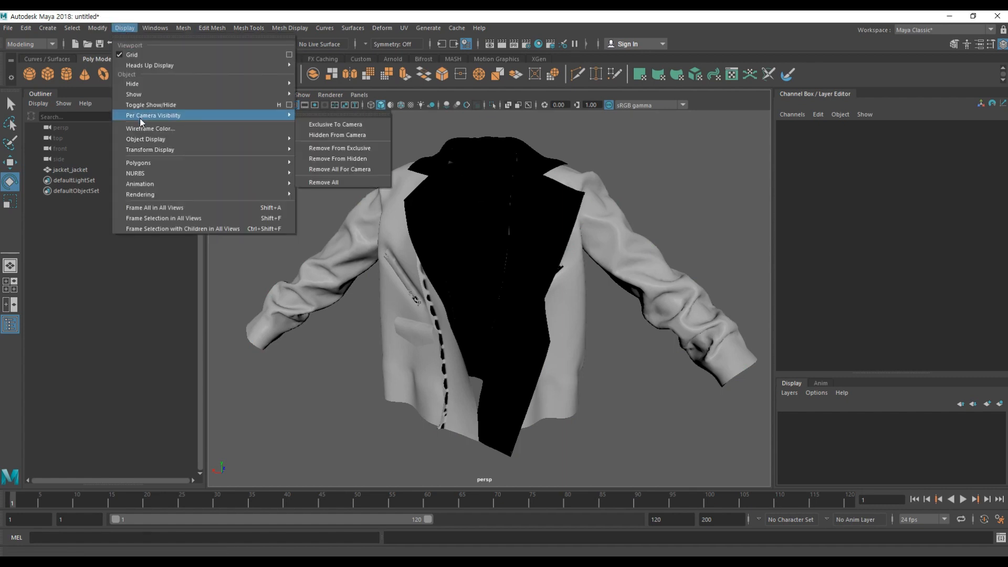
mouse_move(168, 162)
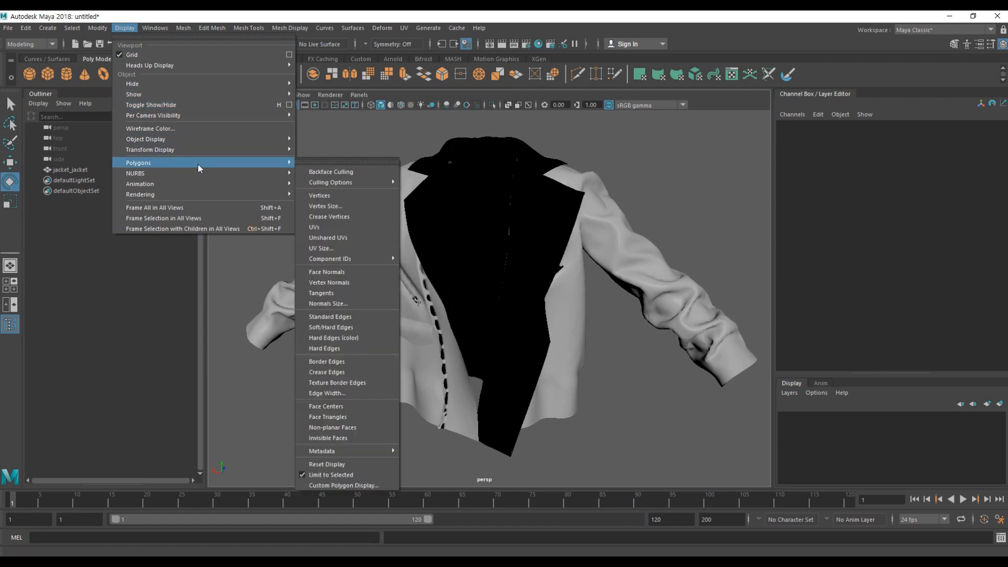
left_click(359, 172)
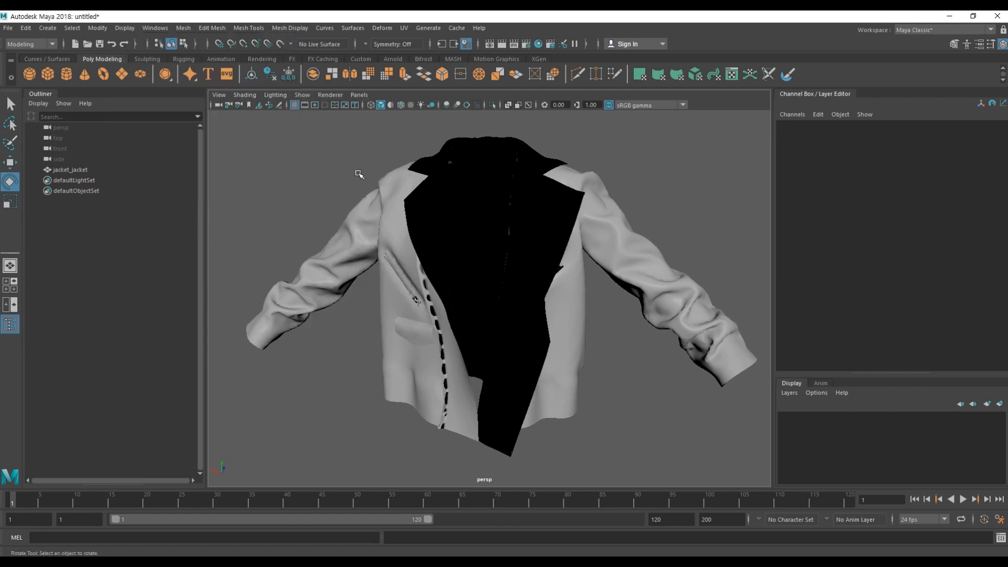
Step: Turn on Backface Culling for the jacket_jacket mesh and check the front with the jacket deselected
left_click(399, 192)
left_click(125, 28)
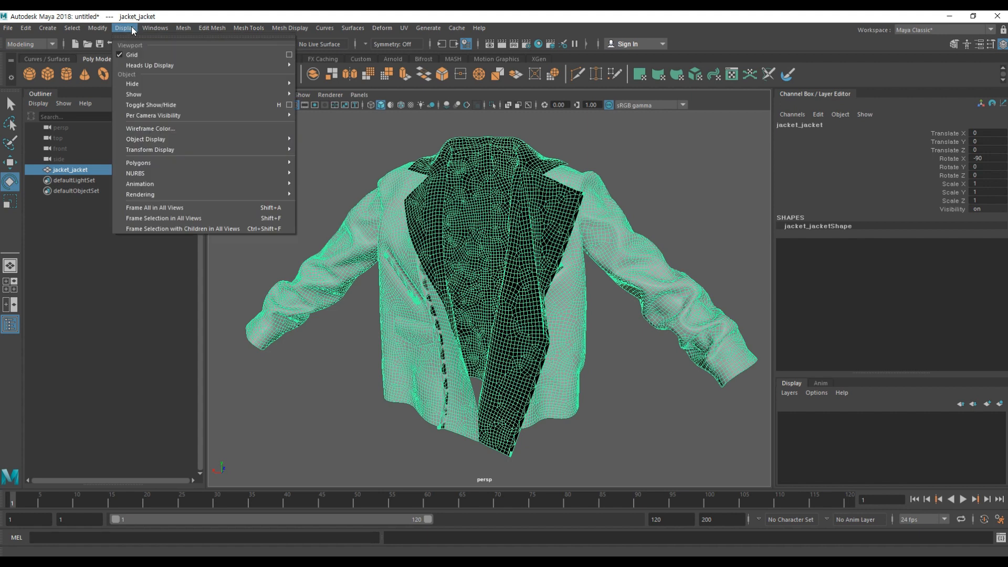
mouse_move(150, 163)
left_click(322, 171)
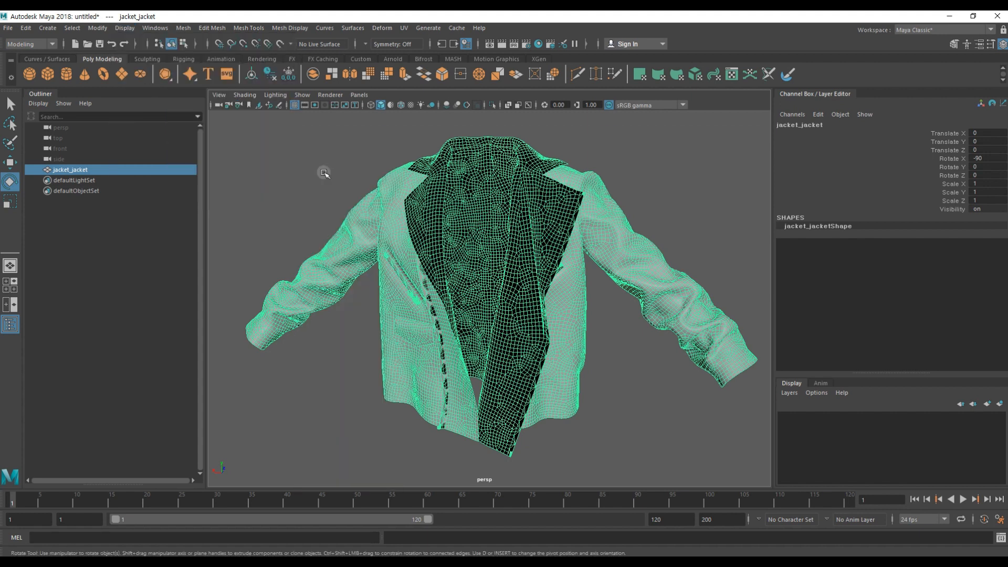
left_click(323, 173)
left_click_drag(474, 313, 481, 259, "alt")
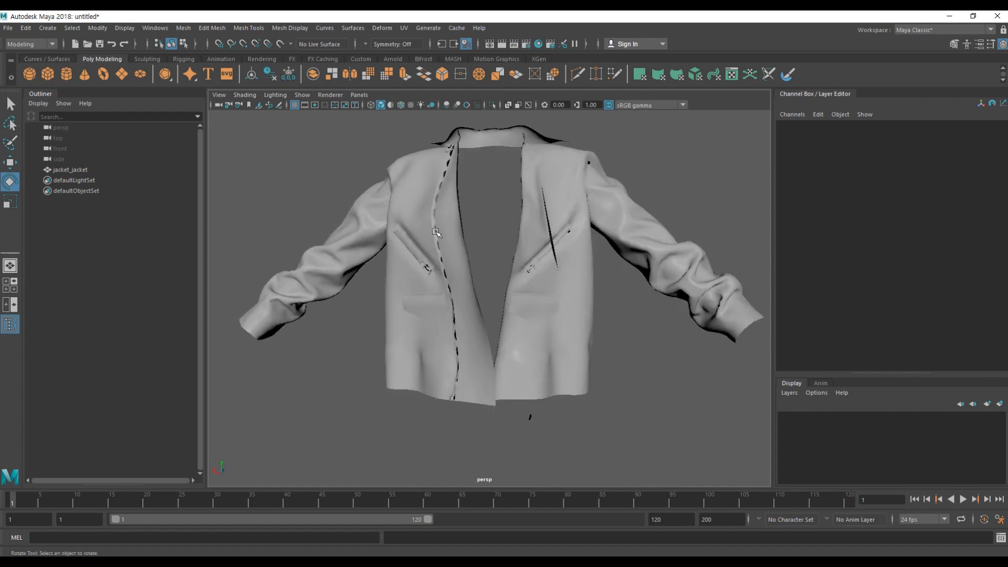
Step: Turn Backface Culling off again for the jacket_jacket mesh and deselect it
left_click(414, 206)
left_click(144, 28)
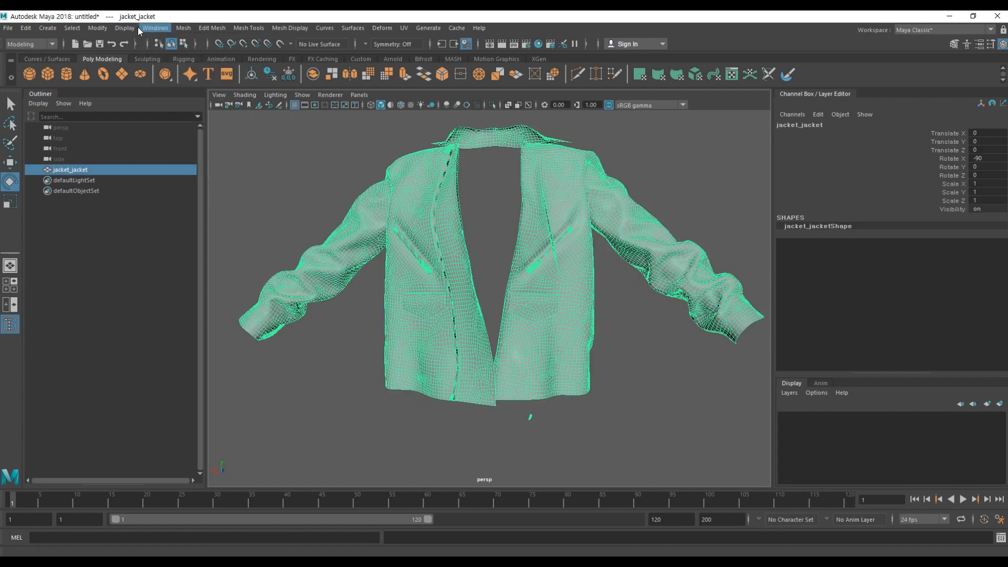
mouse_move(125, 28)
mouse_move(150, 164)
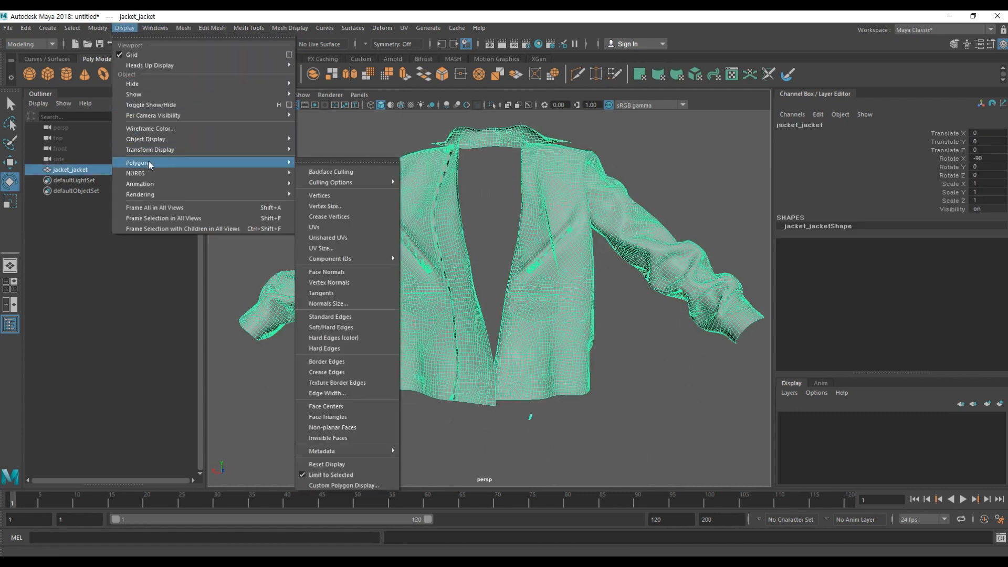
left_click(326, 173)
left_click(333, 158)
Step: Examine the jacket from the front, side and back, including the dark lining, lapels and sleeve folds
left_click_drag(333, 158, 557, 239, "alt")
left_click(558, 239)
left_click_drag(564, 280, 535, 244, "alt")
left_click(361, 148)
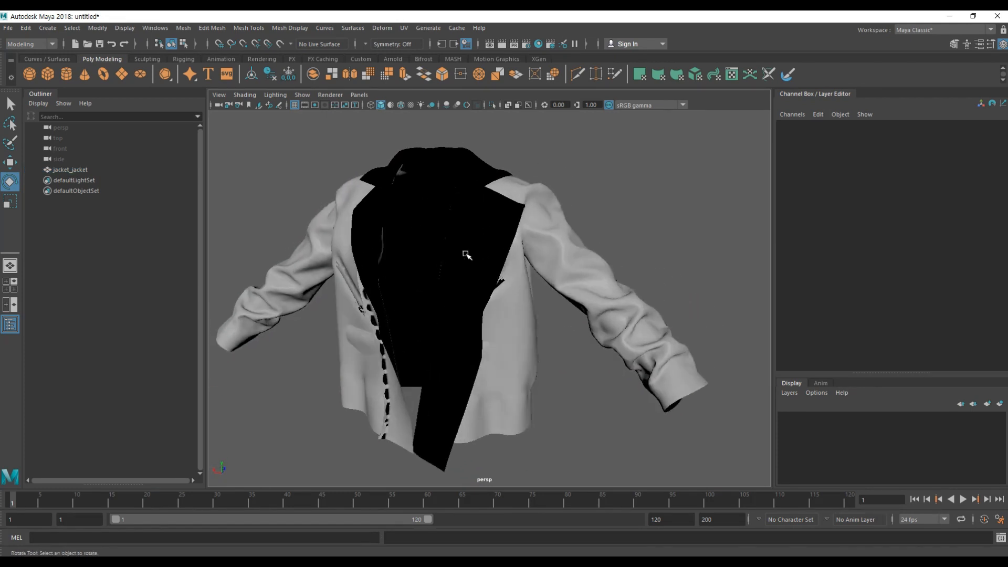
left_click_drag(431, 156, 618, 305, "alt")
left_click_drag(412, 236, 394, 245, "alt")
middle_click_drag(556, 291, 499, 238, "alt")
left_click_drag(499, 239, 646, 255, "alt")
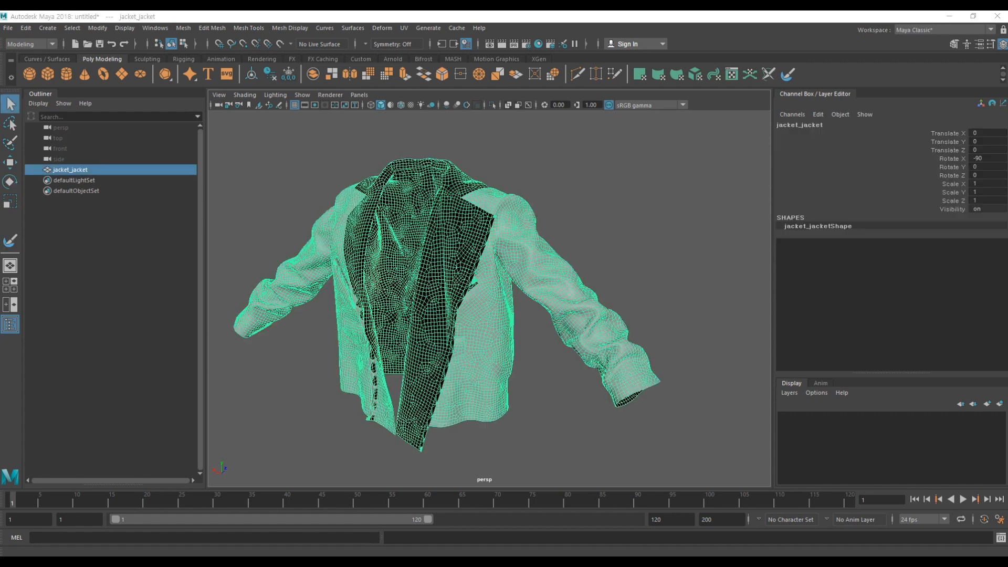
left_click(577, 182)
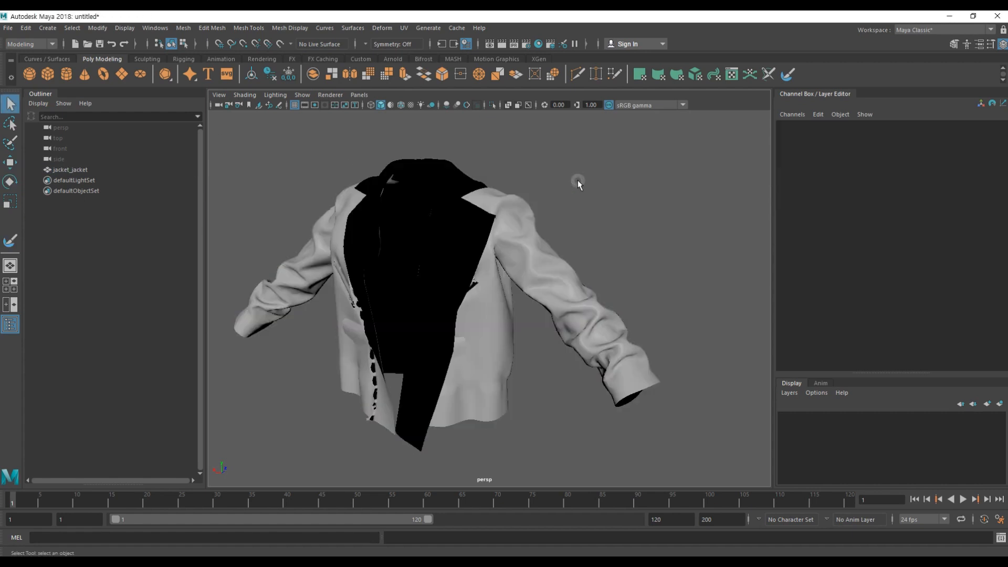
left_click(458, 266)
left_click_drag(458, 266, 359, 236, "alt")
right_click_drag(360, 237, 422, 243, "alt")
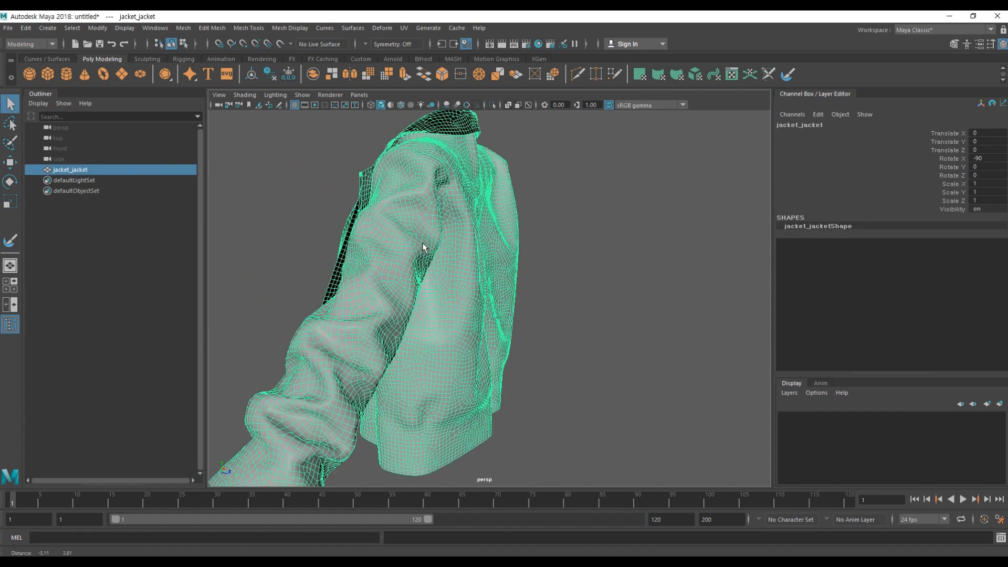
left_click_drag(422, 243, 357, 215, "alt")
right_click_drag(393, 191, 427, 243, "alt")
left_click_drag(427, 243, 457, 292, "alt")
Step: Activate the Sculpt Geometry Tool on the jacket mesh and open its tool settings, with the upper back in close view
key("ctrl+z")
left_click(426, 236)
mouse_move(405, 229)
left_mouse_down("alt")
mouse_move(386, 219)
mouse_move(417, 223)
left_mouse_up("alt")
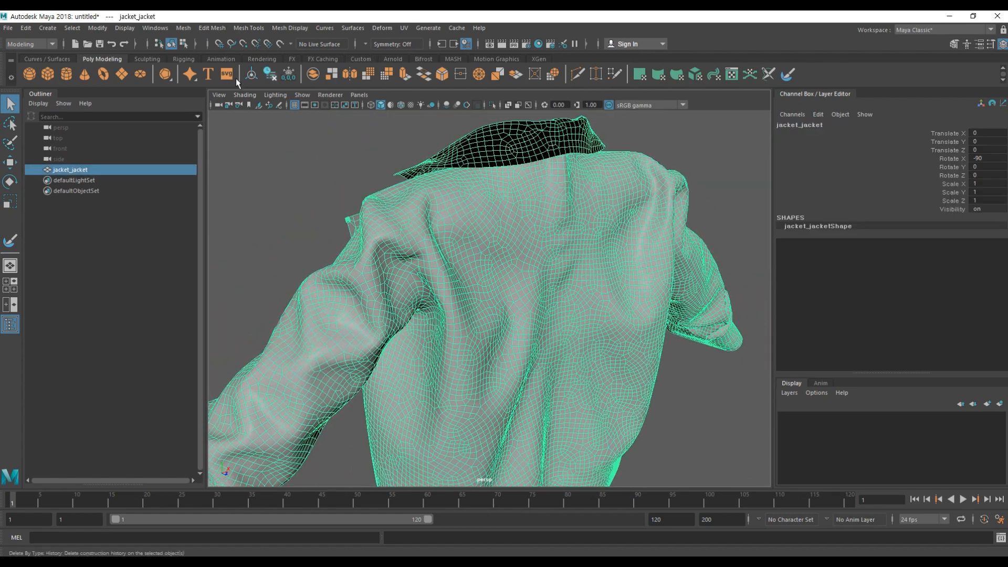
left_click(355, 26)
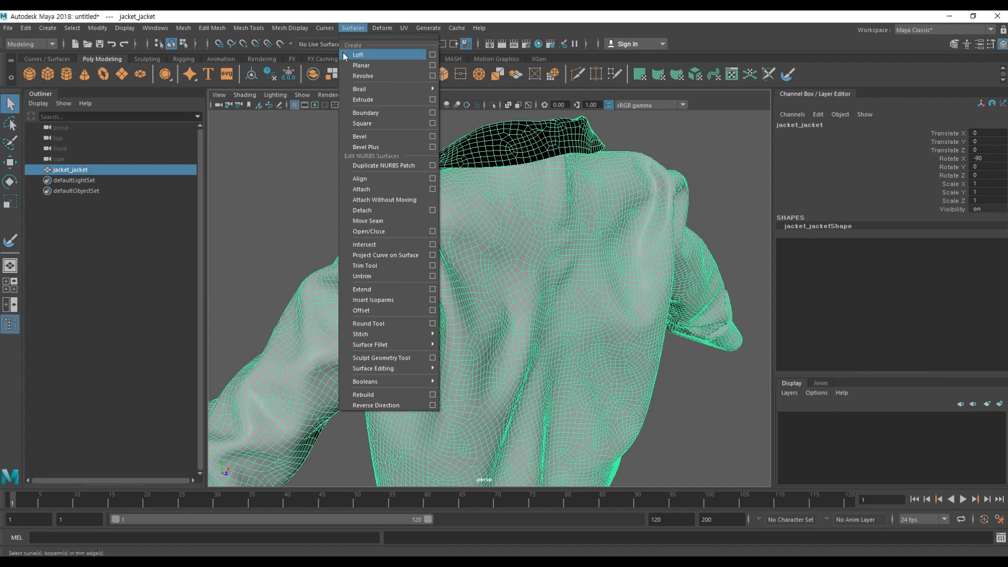
left_click(389, 357)
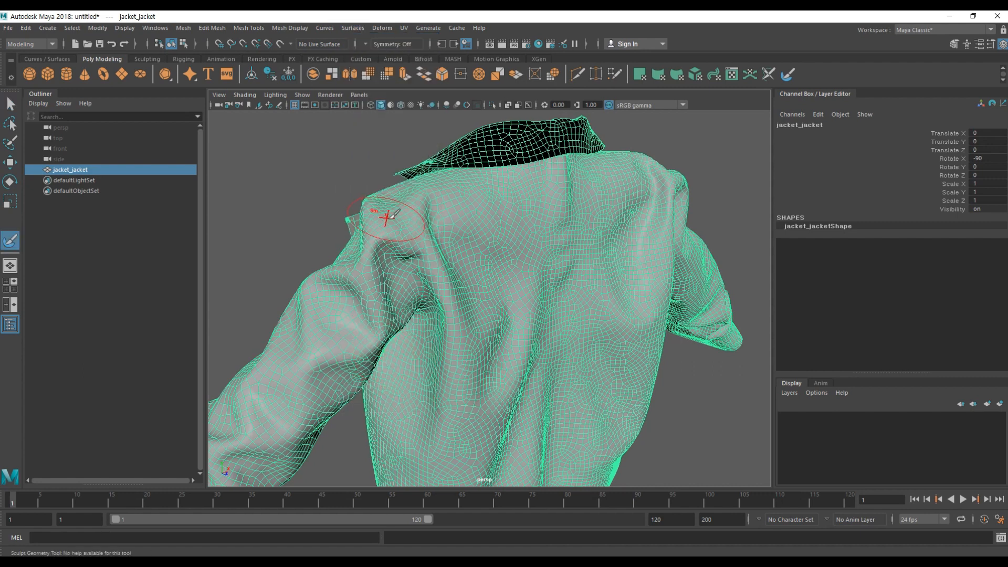
double_click(10, 241)
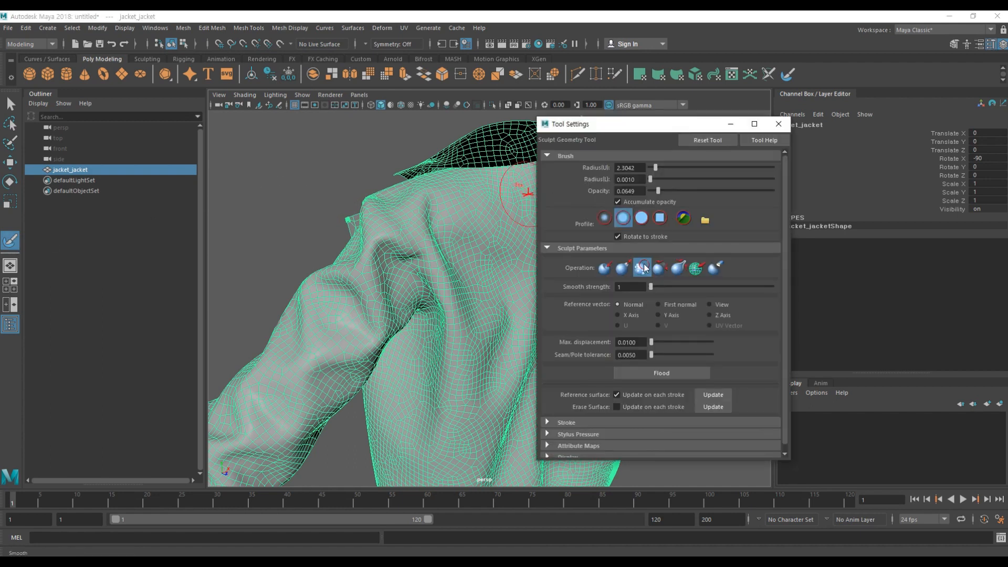
left_click_drag(638, 128, 673, 136)
left_click_drag(517, 234, 423, 245, "alt")
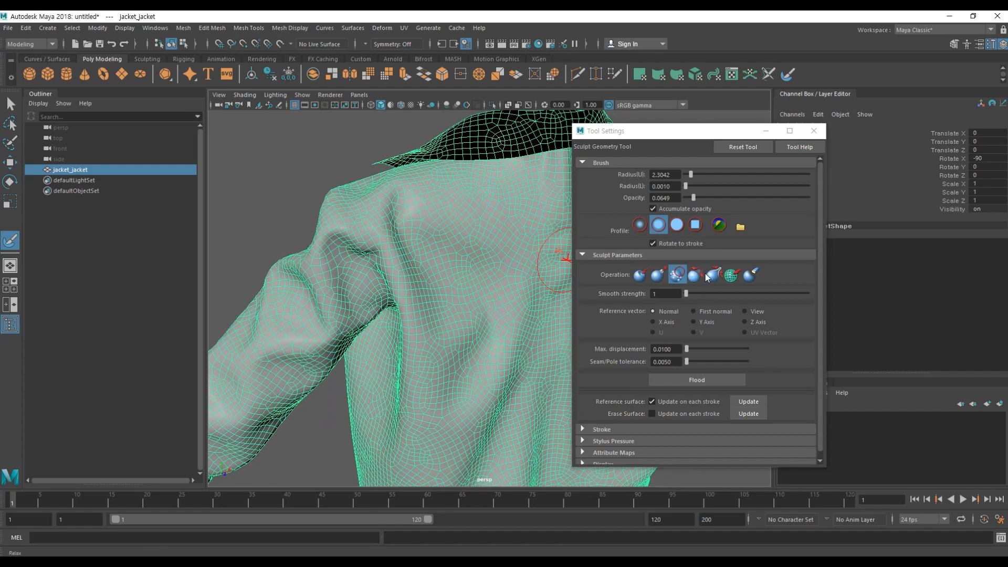
Step: Relax the fold beside the armhole on the jacket's back using the Relax sculpt operation, with the brush's upper radius reduced to 1.27
left_click(702, 277)
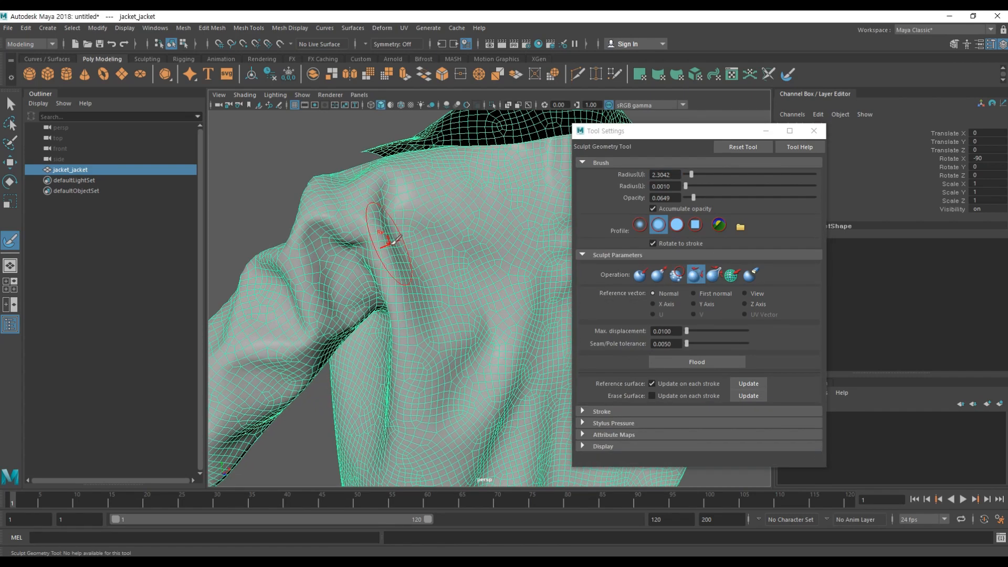
mouse_move(402, 247)
left_mouse_down()
mouse_move(392, 247)
mouse_move(415, 229)
mouse_move(394, 217)
left_mouse_up()
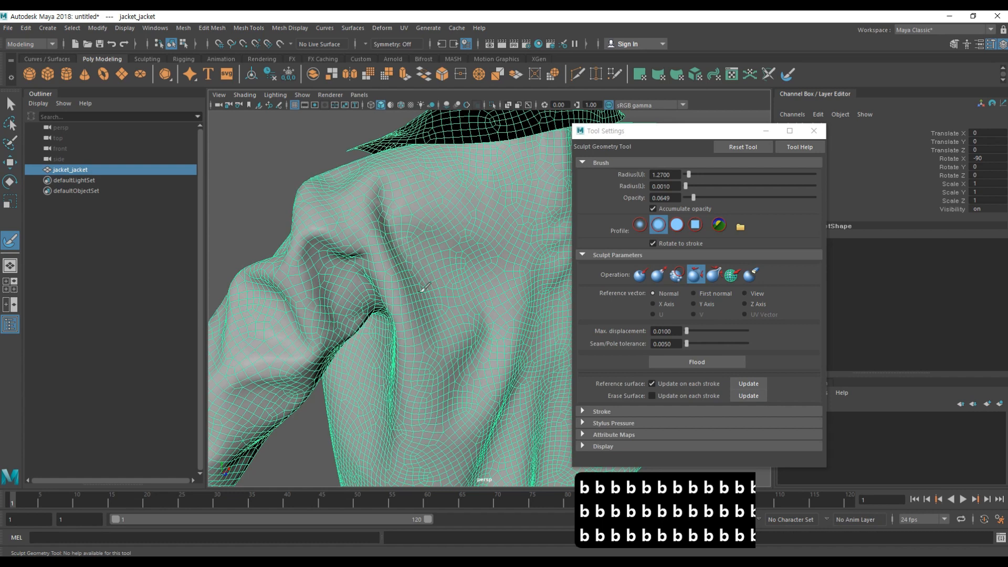
mouse_move(388, 211)
left_mouse_down("alt")
mouse_move(384, 238)
mouse_move(394, 226)
mouse_move(432, 247)
mouse_move(401, 225)
mouse_move(405, 255)
mouse_move(394, 249)
left_mouse_up("alt")
mouse_move(398, 193)
left_mouse_down("alt")
mouse_move(407, 221)
mouse_move(452, 237)
mouse_move(458, 223)
mouse_move(397, 230)
mouse_move(413, 276)
left_mouse_up("alt")
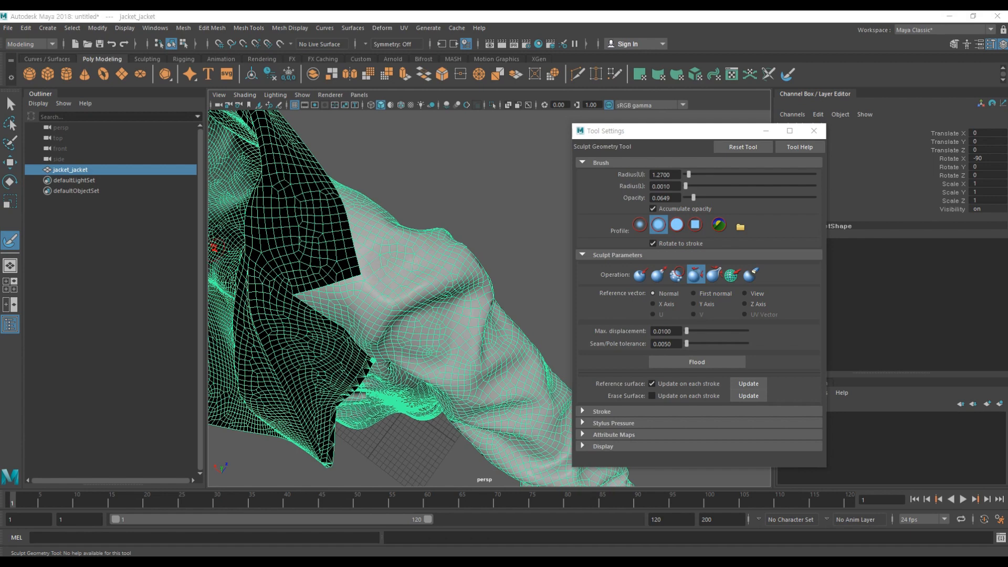
left_click_drag(336, 200, 347, 249, "alt")
left_click_drag(415, 252, 444, 238, "alt")
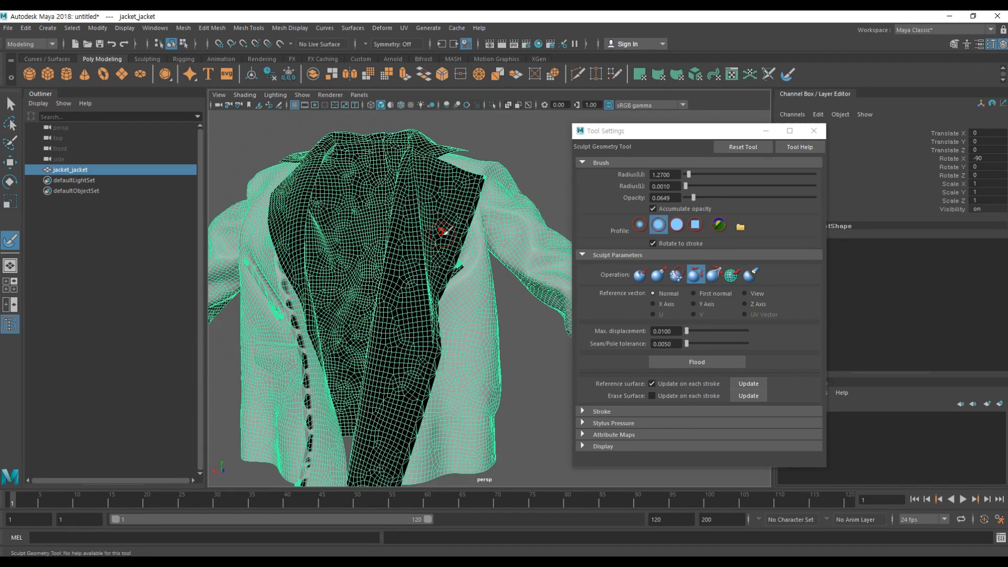
Step: Switch from sculpting to the Move tool, deselect the jacket and close the Tool Settings window
key("w")
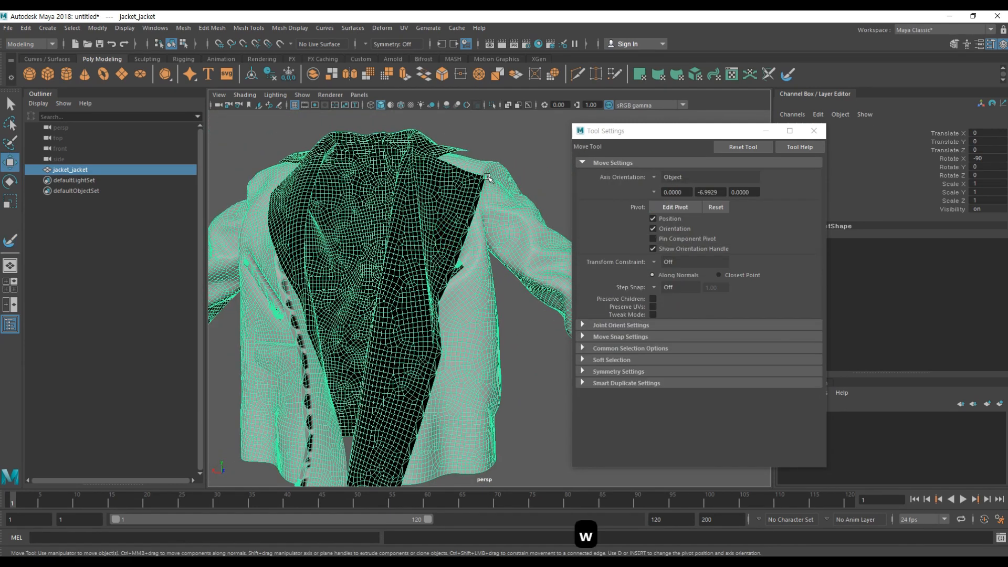
key("q")
key("w")
left_click(483, 152)
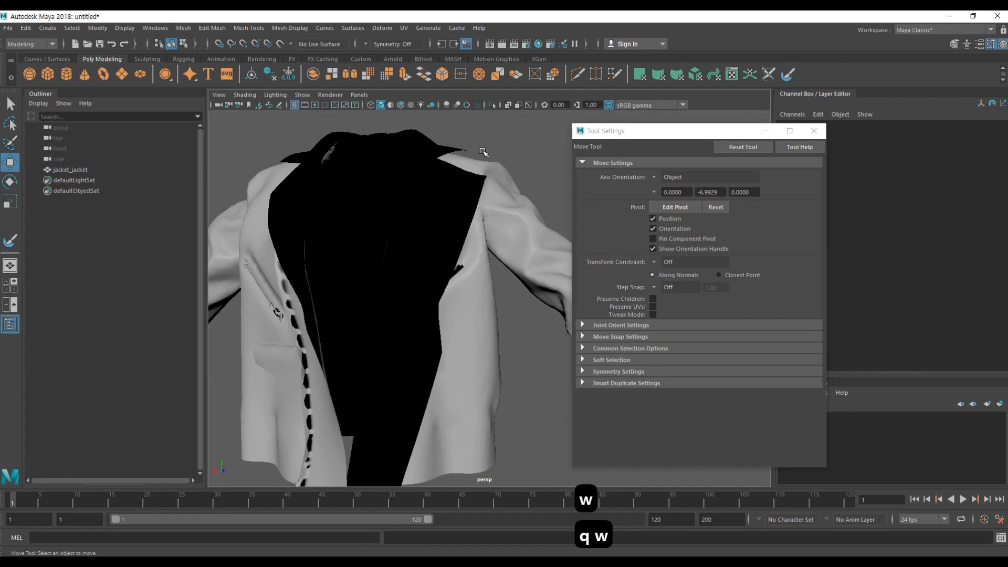
left_click_drag(703, 138, 768, 142)
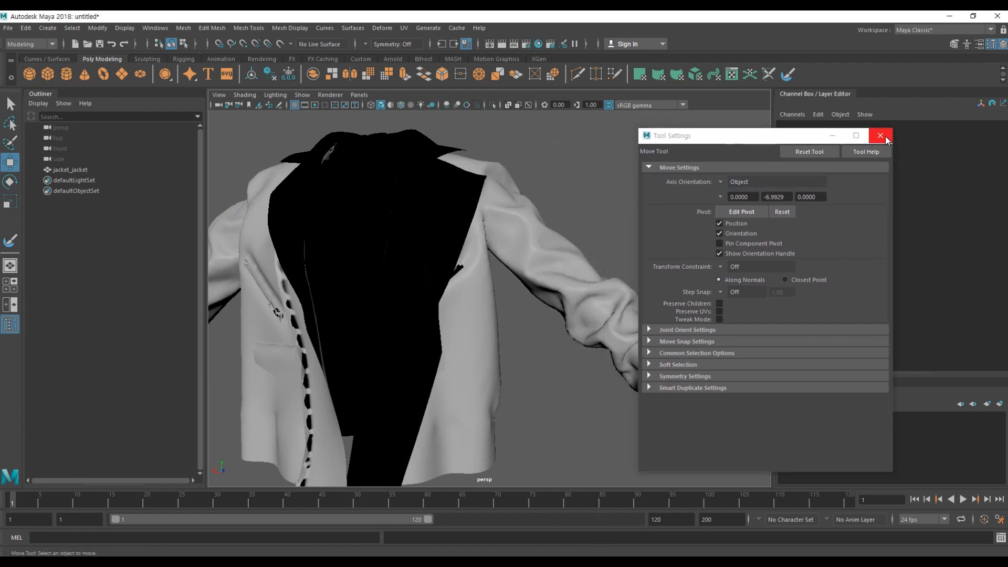
left_click(880, 136)
Step: Open the UV Editor for the jacket_jacket mesh
left_click(481, 251)
left_click_drag(600, 288, 428, 155, "alt")
left_click(404, 28)
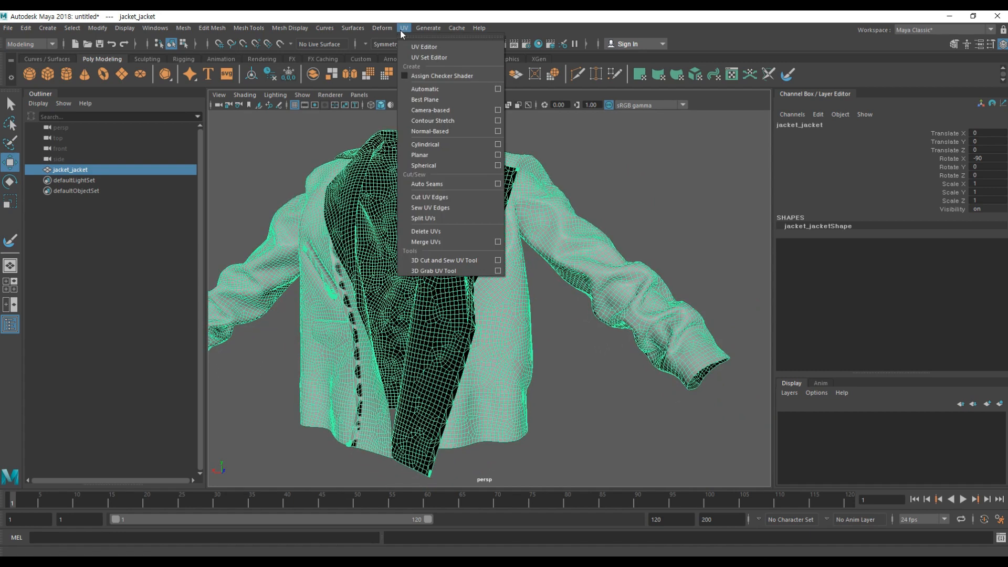
left_click(409, 45)
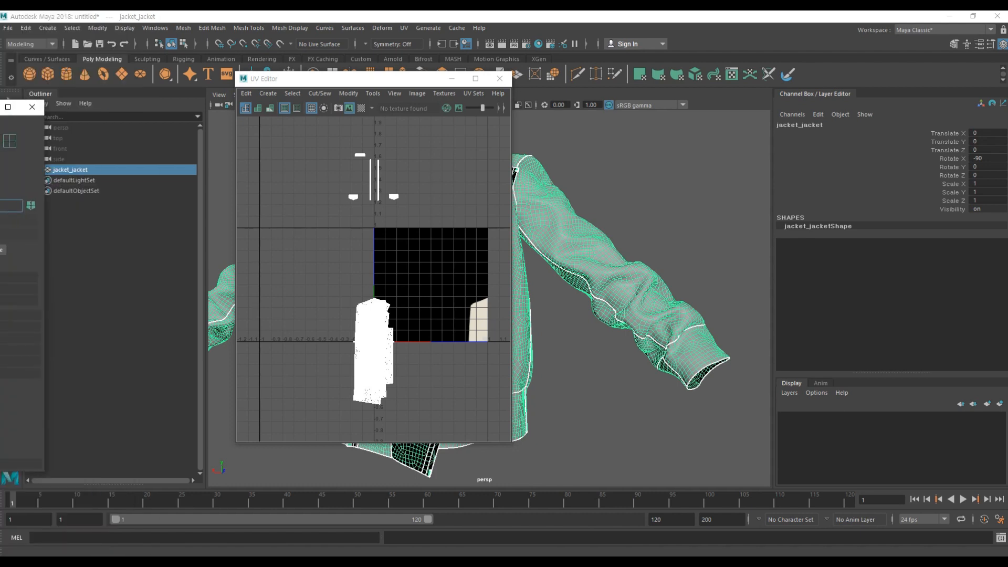
Step: Dock the UV Toolkit and the UV Editor beside the perspective view, collapsing the Channel Box to free up space
left_click_drag(3, 108, 616, 114)
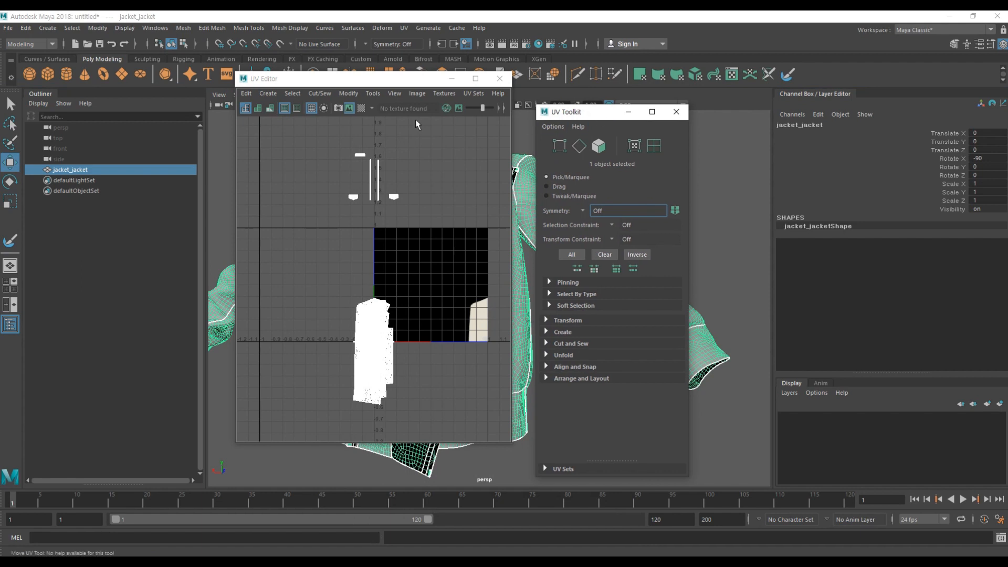
left_click_drag(383, 81, 388, 117)
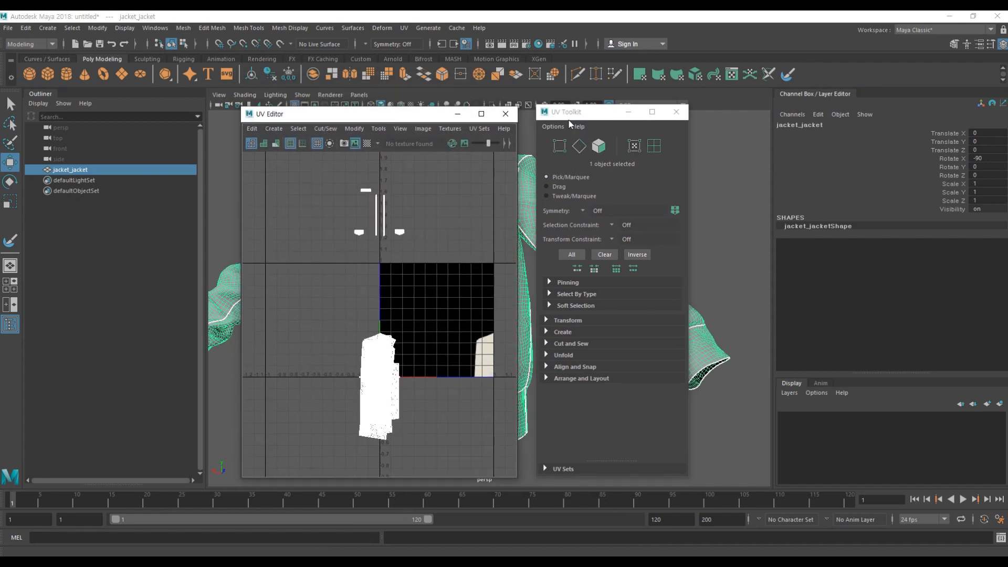
left_click_drag(570, 116, 1002, 210)
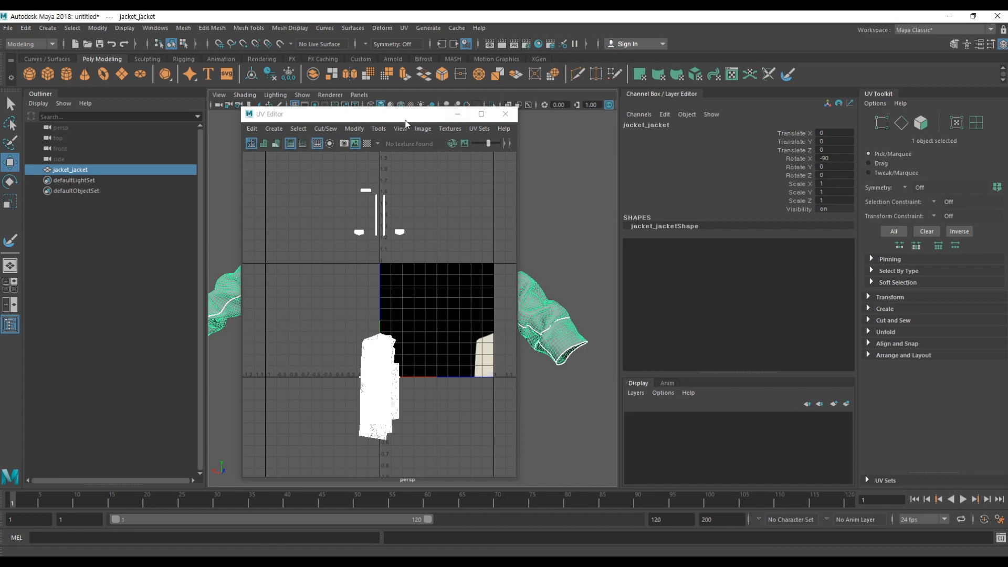
left_click_drag(314, 118, 620, 165)
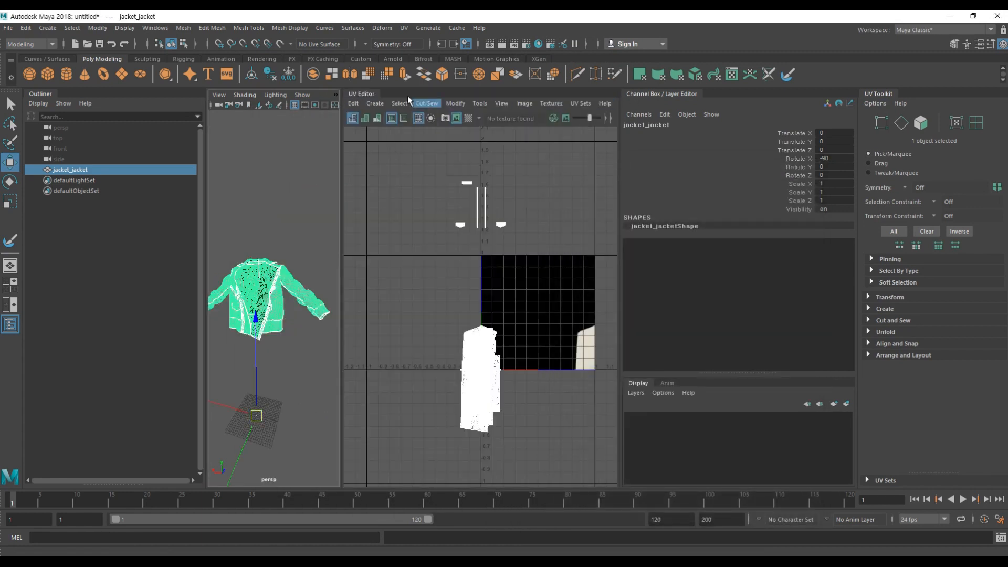
left_click(372, 97)
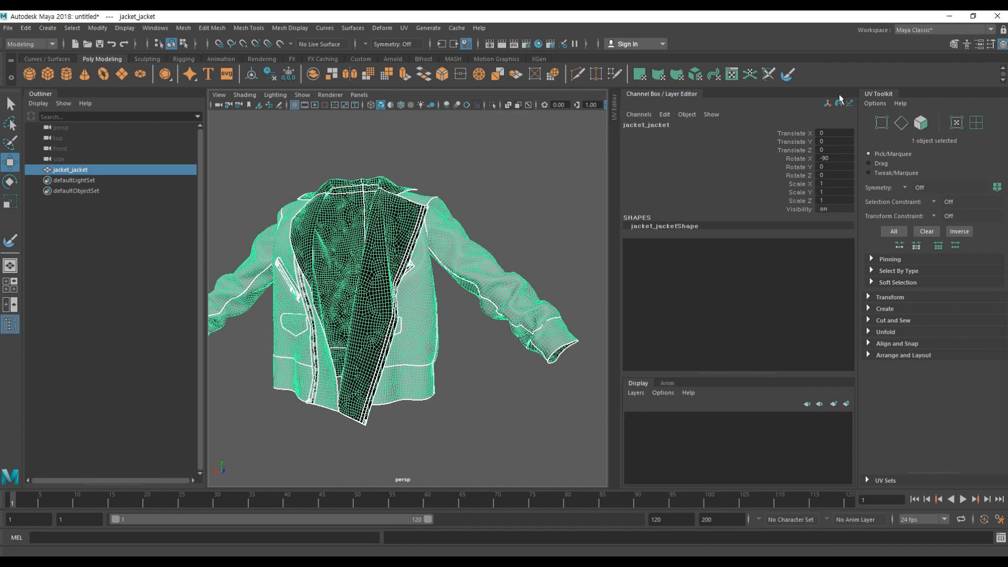
left_click(684, 99)
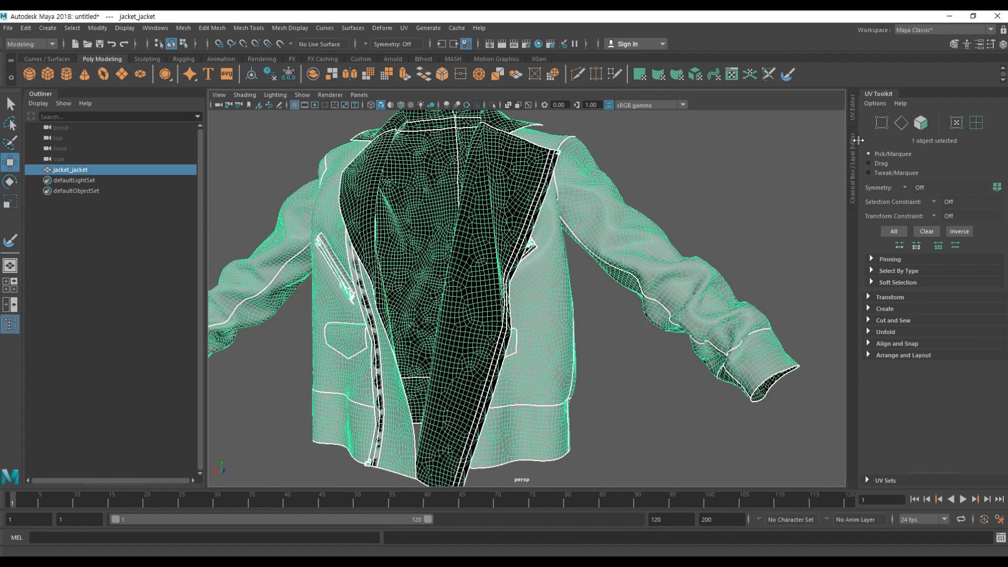
left_click(853, 109)
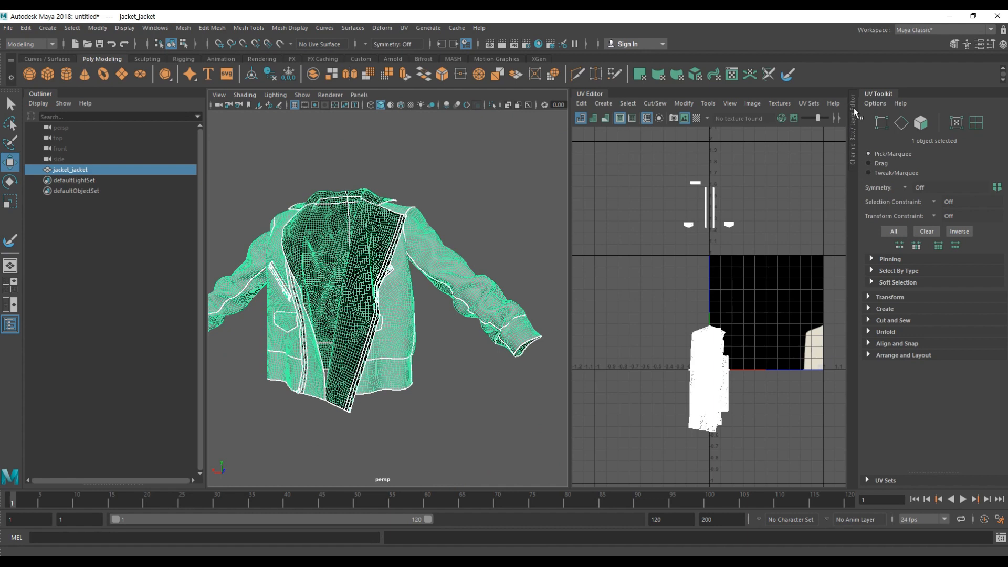
Step: Narrow the Outliner and widen the UV Editor, keeping the selected jacket framed in the perspective view
left_click_drag(475, 296, 365, 304, "alt")
scroll(365, 304, "up", 3)
middle_click_drag(364, 305, 390, 332, "alt")
left_click(484, 204)
left_click(410, 243)
left_click_drag(204, 237, 108, 242)
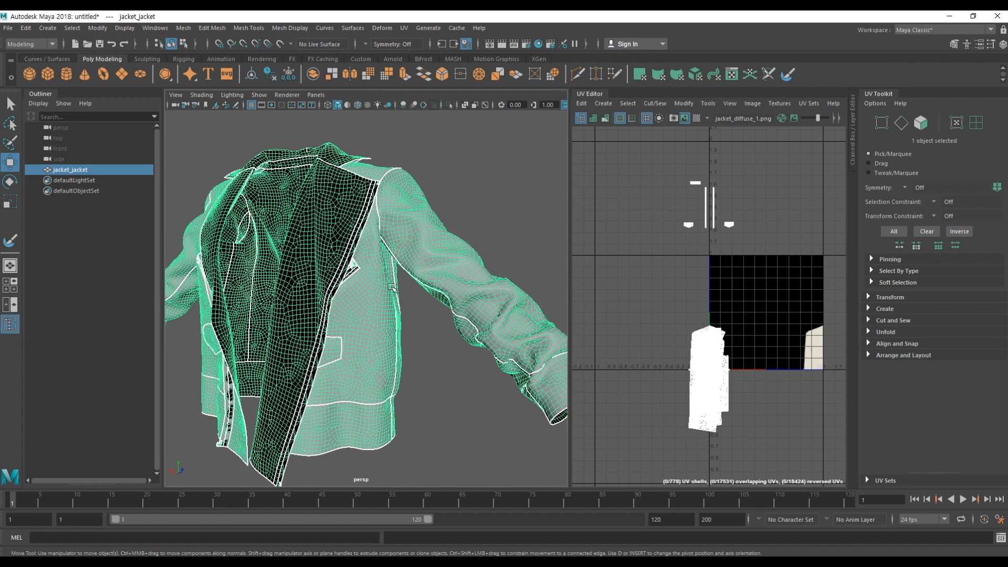
scroll(389, 287, "down", 3)
left_click_drag(374, 288, 392, 247, "alt")
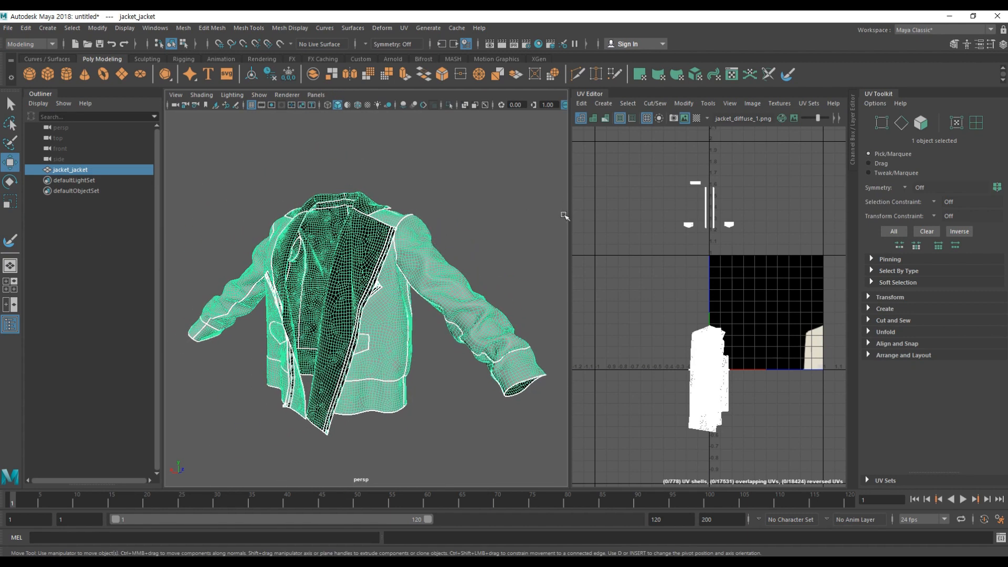
left_click_drag(565, 215, 525, 225)
Step: Examine the jacket's overlapping UV shells and inspect the mesh from the front and back
scroll(466, 255, "up", 5)
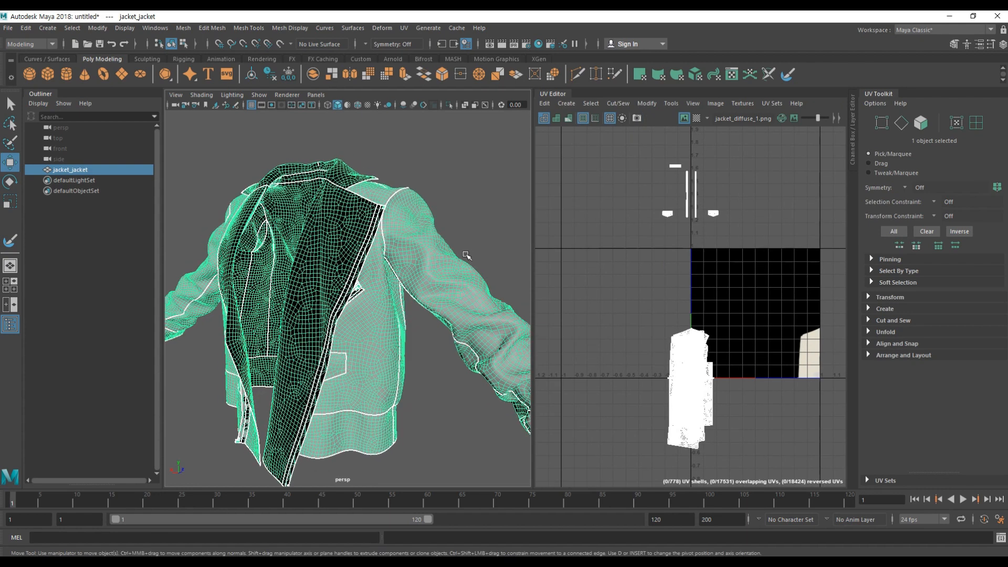
middle_click_drag(694, 388, 645, 332, "alt")
scroll(645, 332, "up", 2)
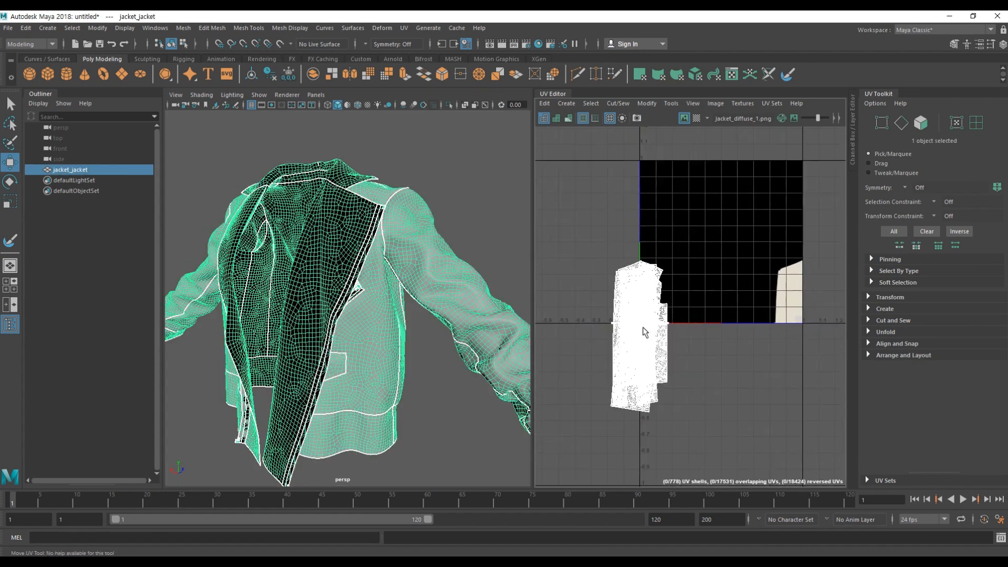
scroll(645, 332, "up", 2)
scroll(656, 273, "down", 2)
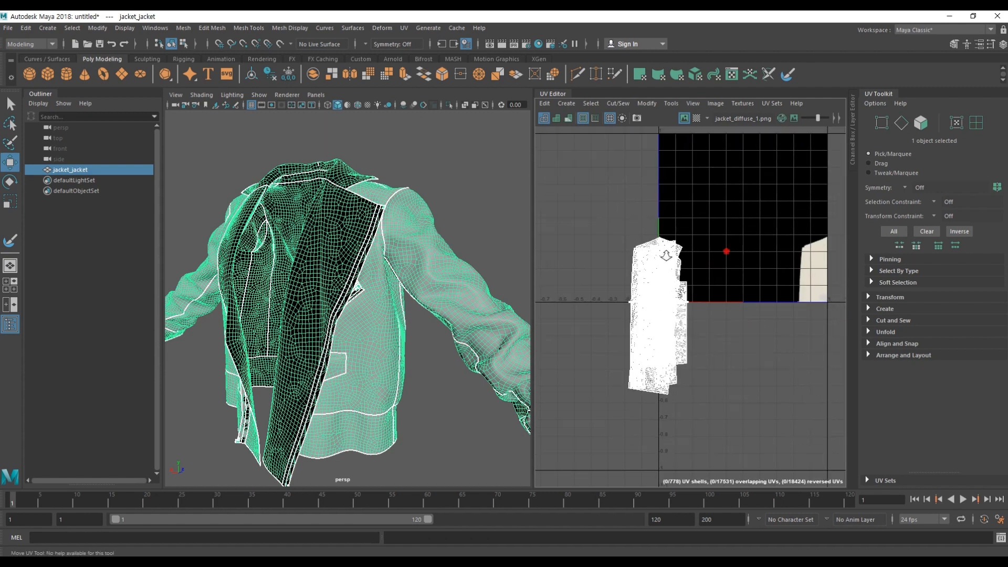
scroll(667, 256, "down", 2)
middle_click_drag(701, 224, 667, 309, "alt")
left_click(463, 180)
left_click(420, 257)
left_click_drag(421, 257, 308, 271, "alt")
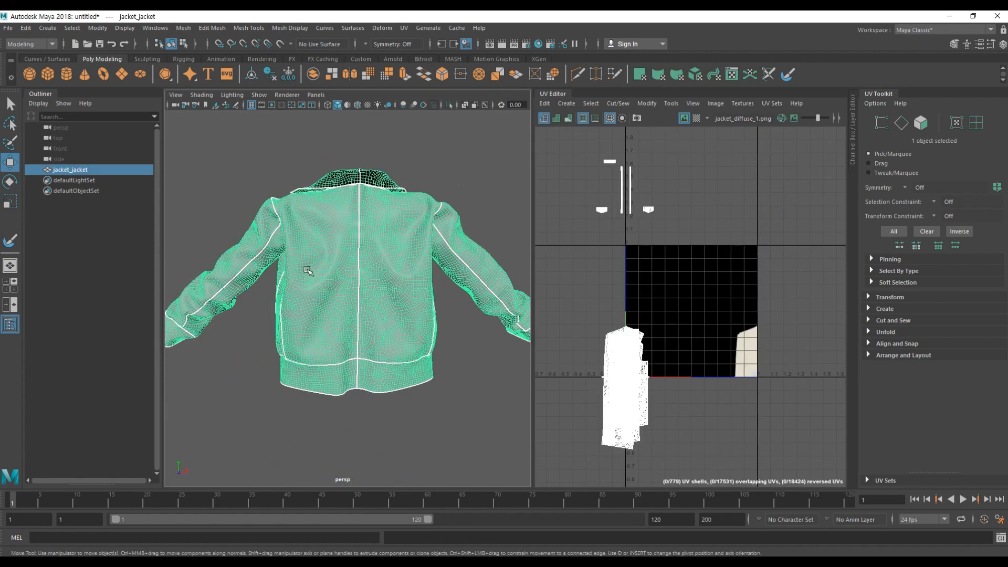
left_click_drag(439, 234, 242, 338, "alt")
left_click(277, 349)
middle_click_drag(242, 338, 229, 342, "alt")
left_click_drag(216, 342, 463, 351, "alt")
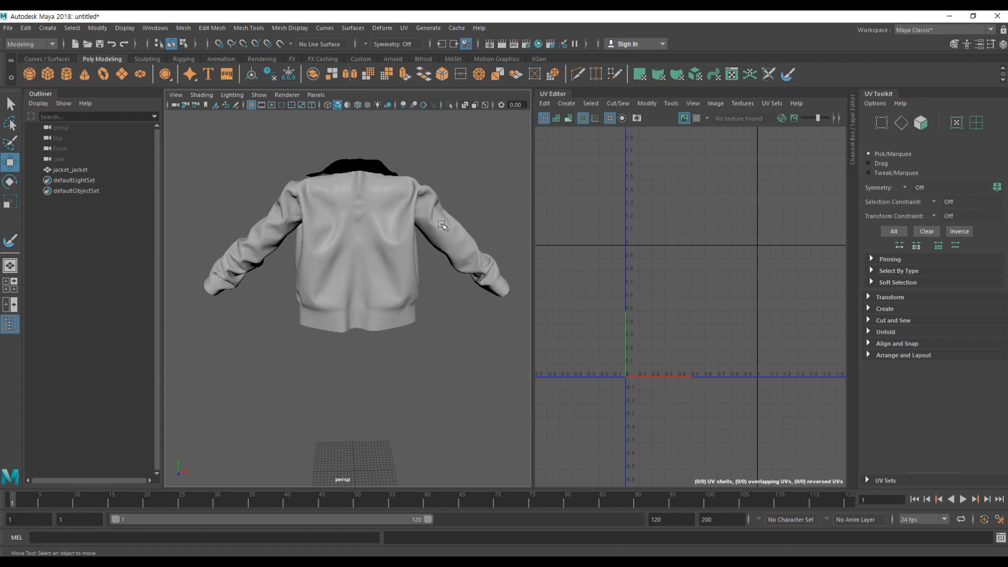
Step: In face mode, pick a face on the back panel's right half as seen from behind and expand the selection to its whole UV shell
left_click(443, 226)
right_click_drag(348, 241, 389, 263, "alt")
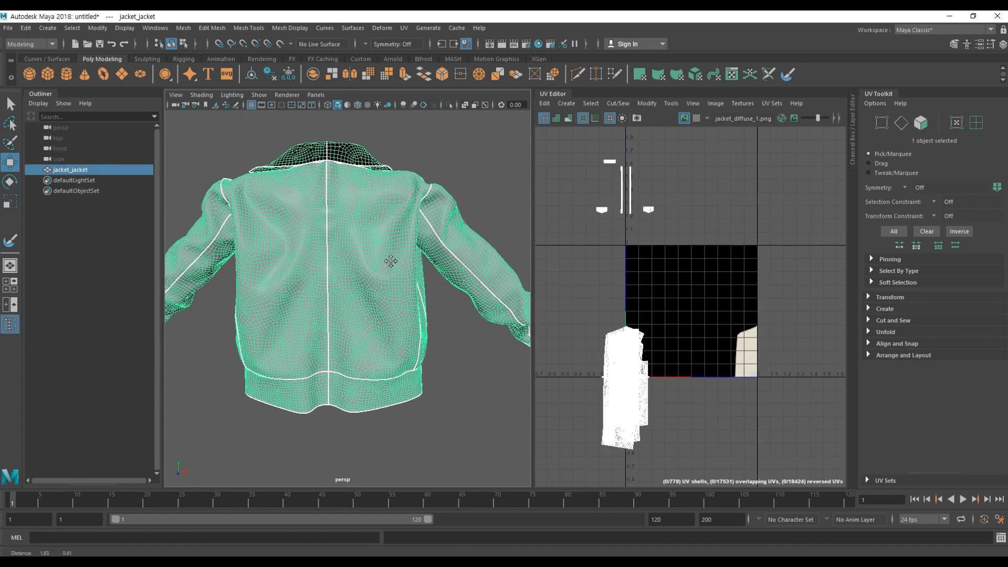
right_click(386, 232)
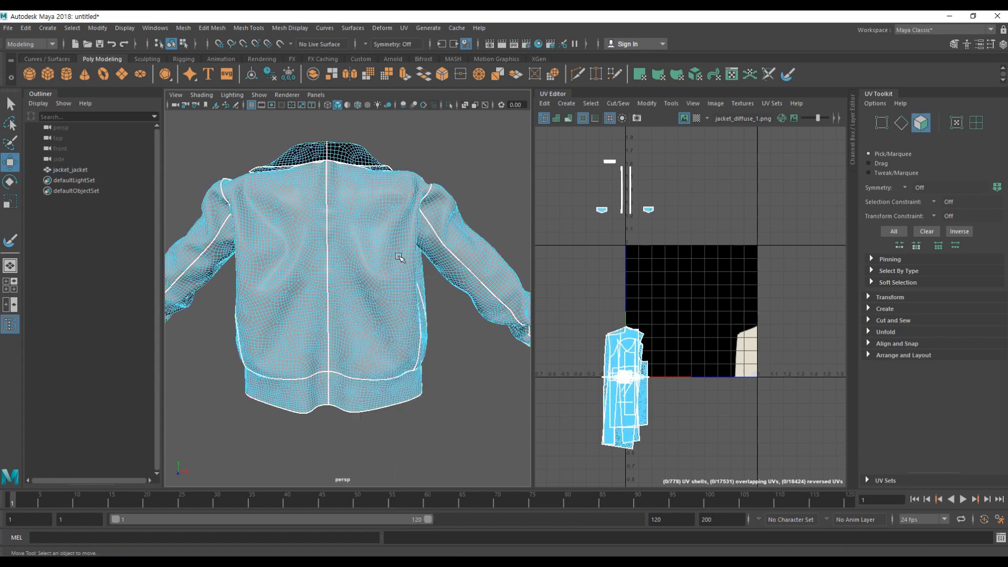
left_click(387, 268)
middle_click_drag(400, 305, 379, 304, "alt")
key("b")
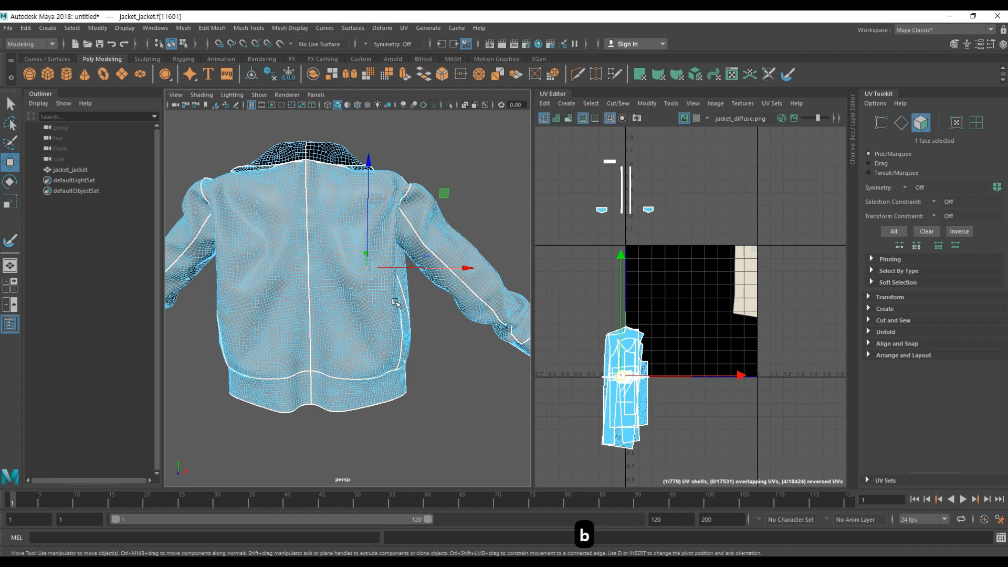
scroll(395, 302, "up", 2)
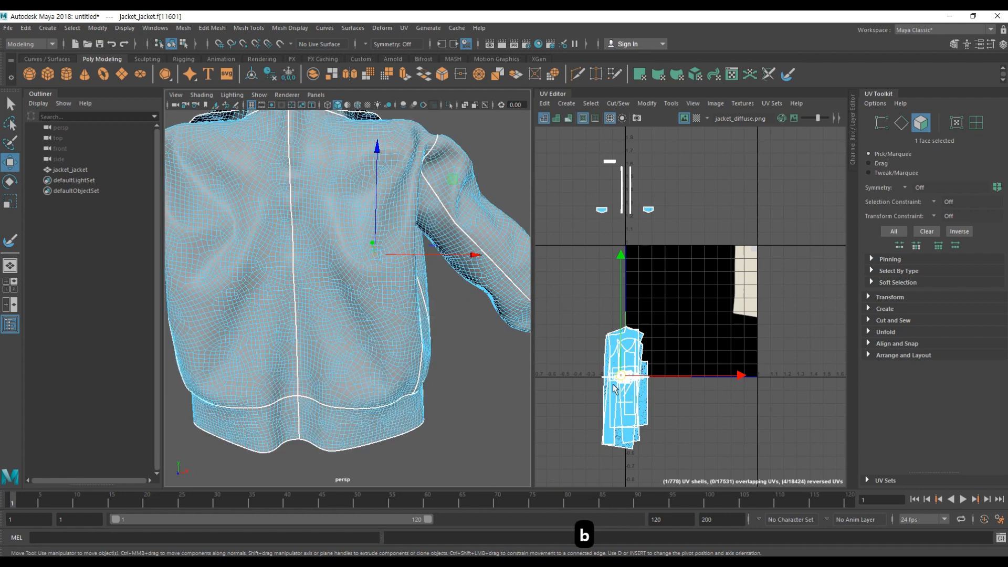
middle_click_drag(639, 422, 657, 359, "alt")
right_click_drag(569, 271, 657, 317, "alt")
middle_click_drag(707, 369, 654, 314, "alt")
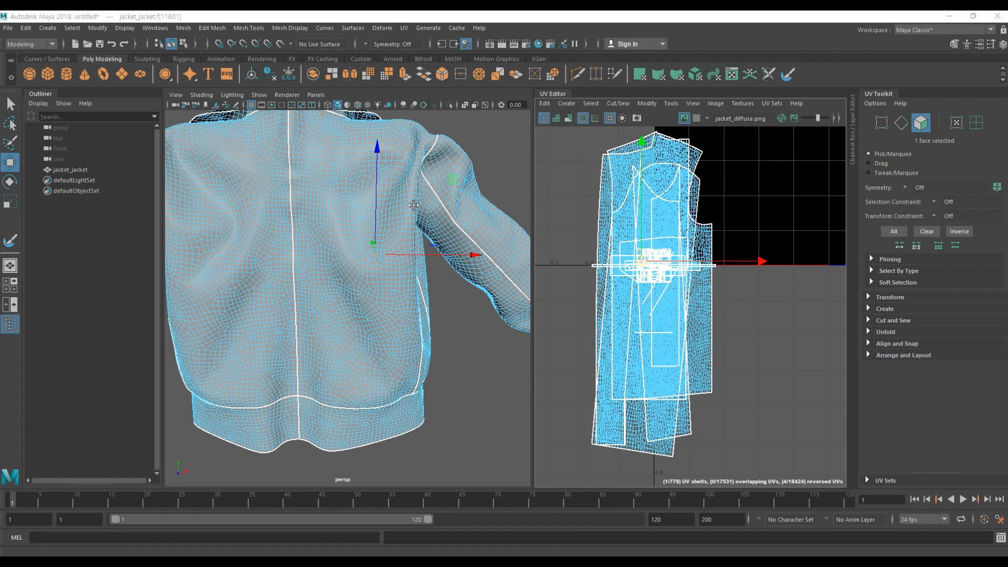
right_click(654, 278, "shift")
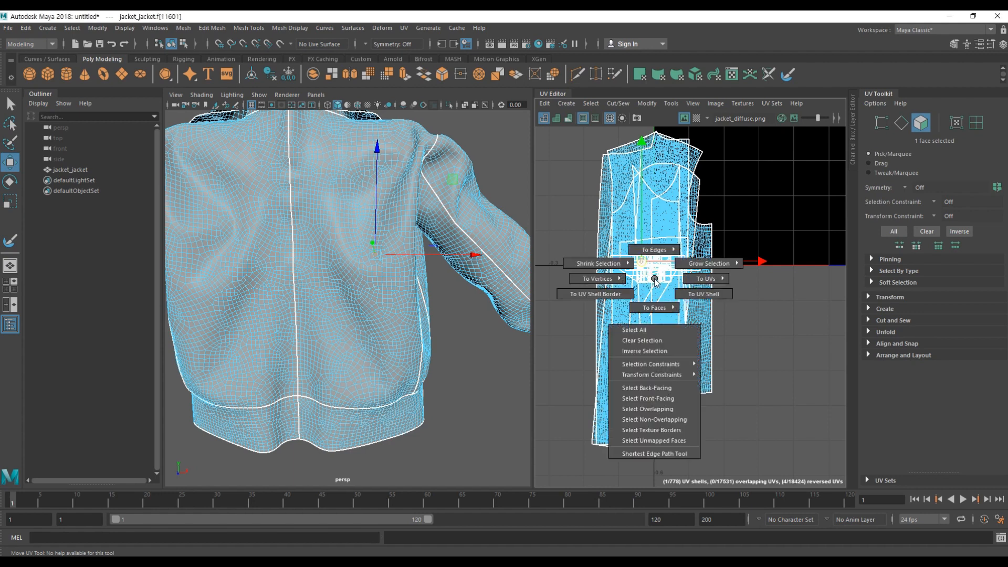
left_click(702, 307)
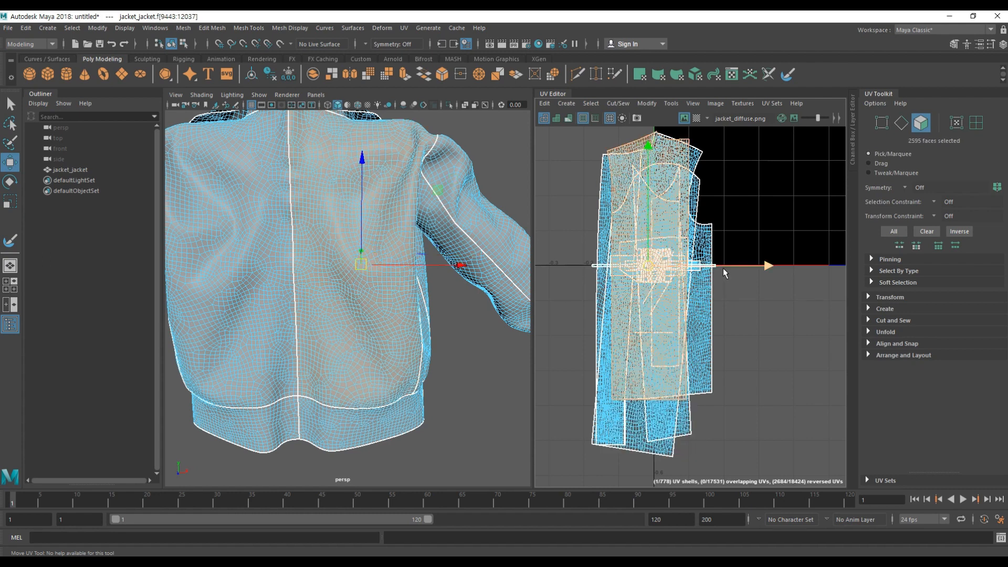
Step: Check the extent of the selected back panel half and delete its faces
right_click_drag(372, 359, 421, 344, "alt")
middle_click_drag(423, 373, 439, 340, "alt")
left_click_drag(388, 337, 378, 342, "alt")
middle_click_drag(380, 334, 368, 337, "alt")
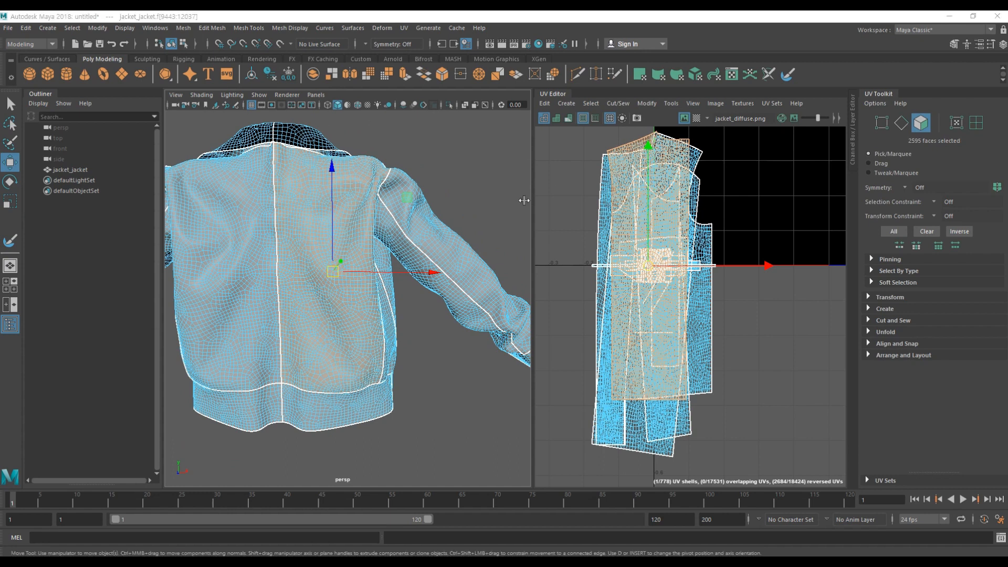
left_click_drag(357, 315, 393, 340, "alt")
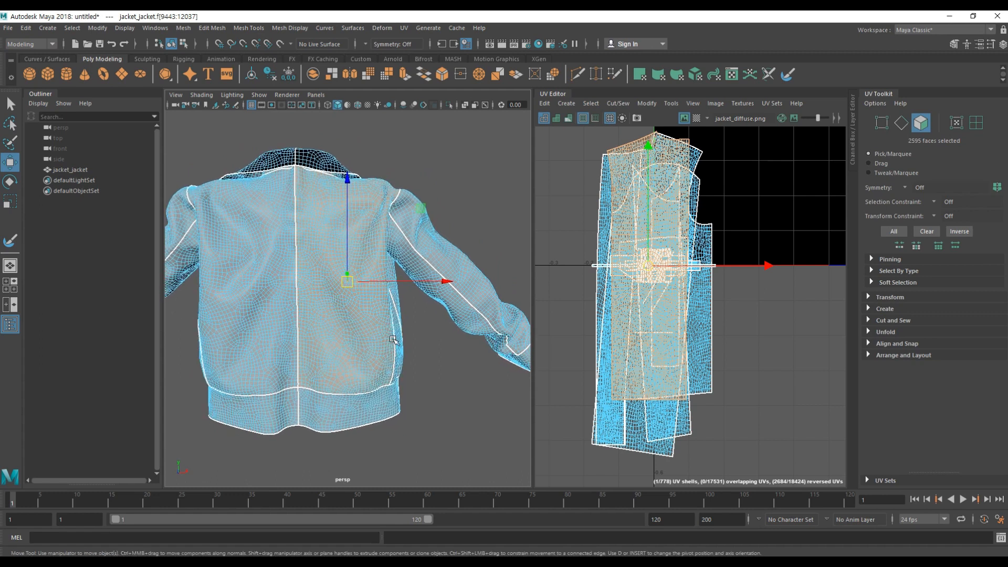
middle_click_drag(703, 299, 726, 288, "alt")
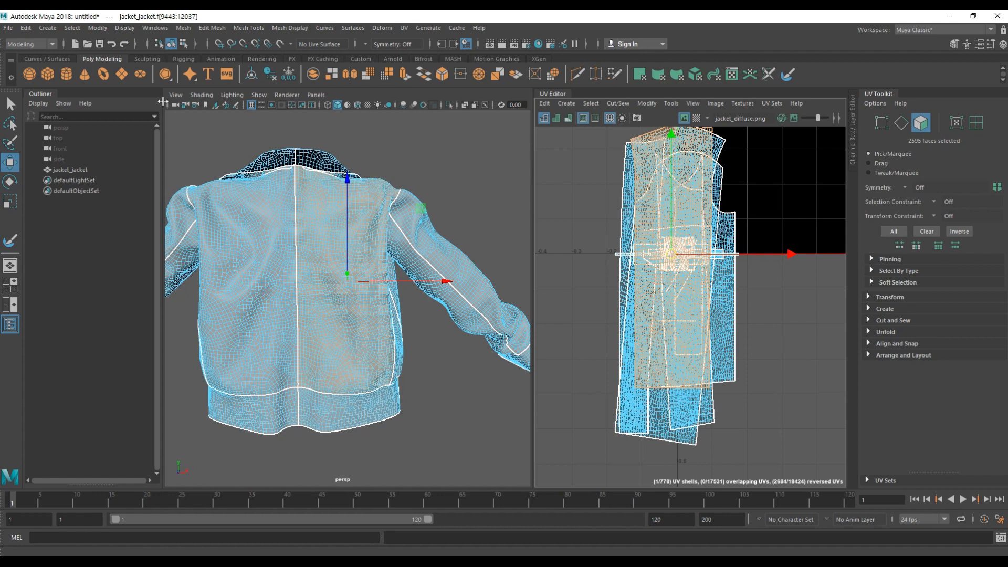
left_click_drag(371, 195, 357, 221, "alt")
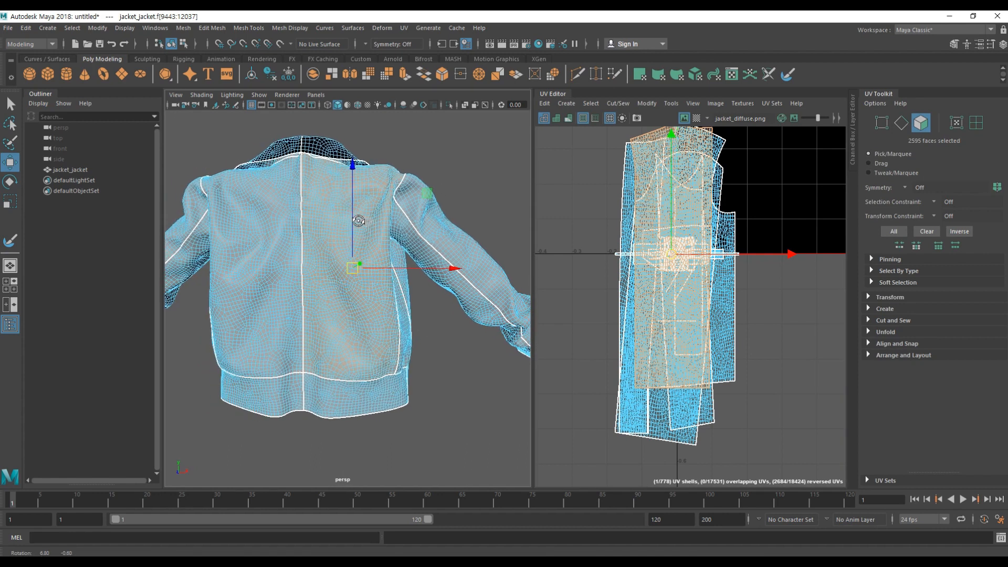
middle_click_drag(403, 311, 391, 319, "alt")
mouse_move(391, 320)
left_mouse_down("alt")
mouse_move(381, 331)
mouse_move(389, 327)
left_mouse_up("alt")
key("Delete")
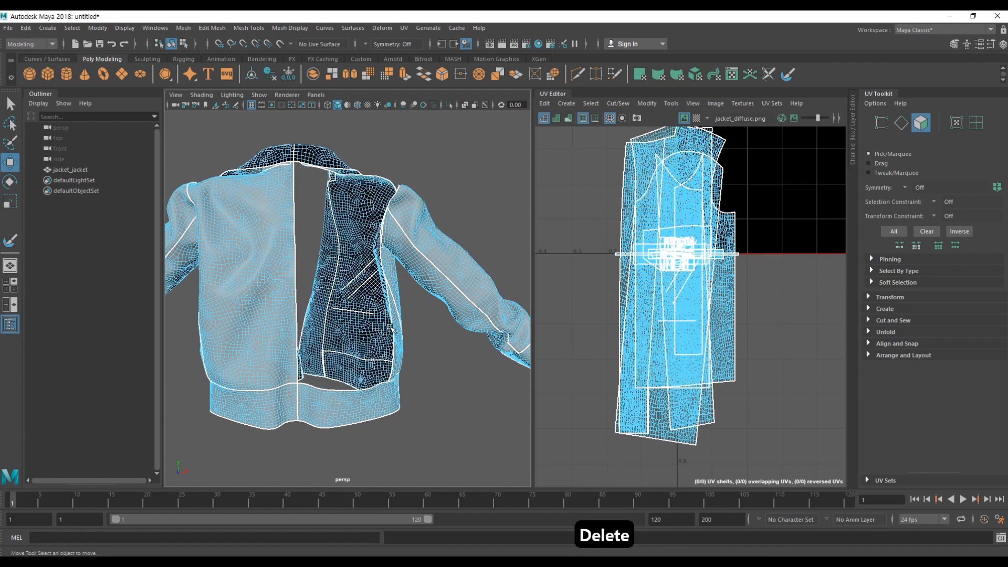
Step: Pick a face on the waistband below the removed back panel, expand it to its UV shell and delete those faces
left_click_drag(397, 366, 347, 382, "alt")
left_click(345, 387)
middle_click_drag(692, 269, 660, 283, "alt")
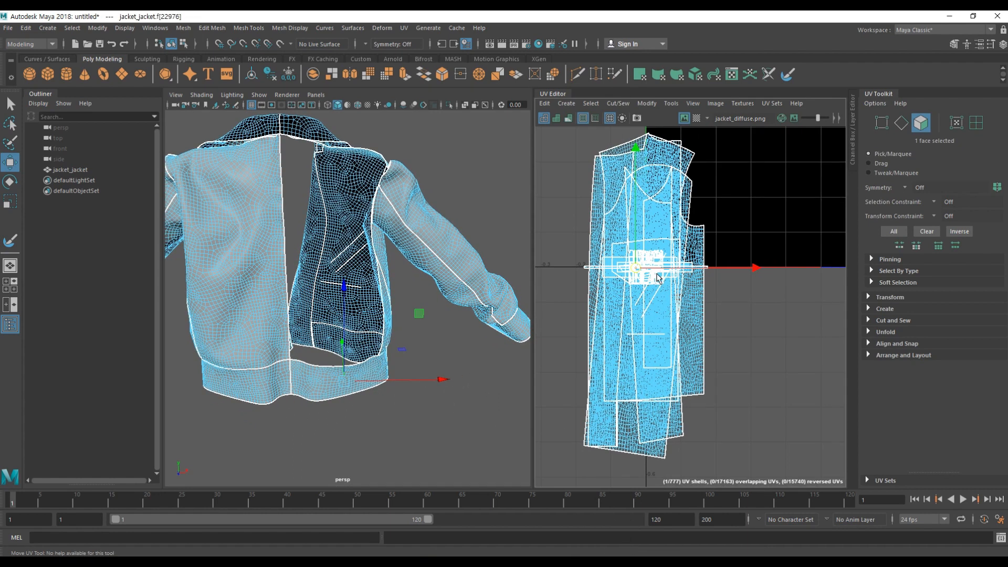
right_click(655, 274, "shift")
right_click_drag(657, 276, 715, 302, "shift")
left_click_drag(368, 315, 359, 363, "alt")
key("Delete")
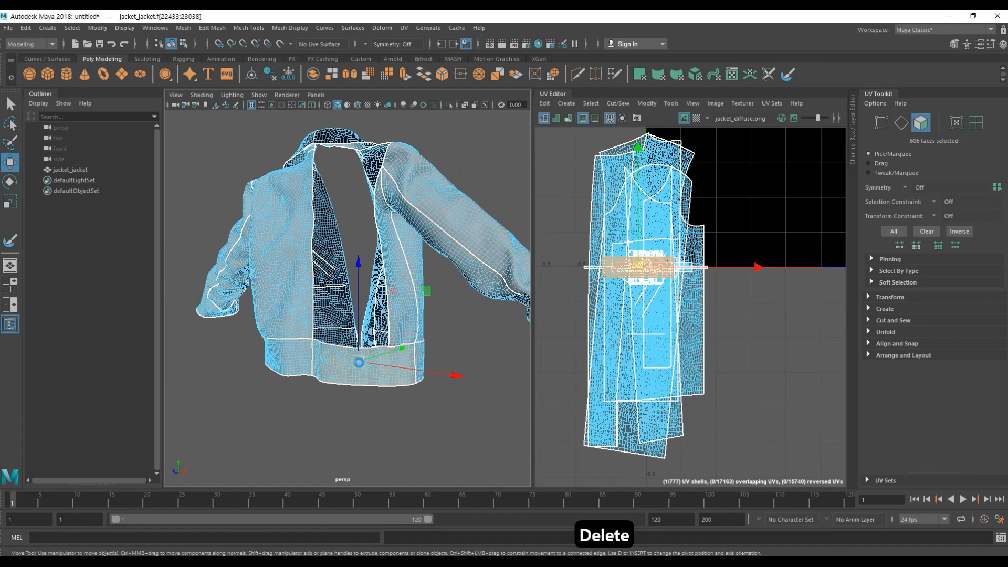
left_click_drag(391, 404, 389, 378, "alt")
left_click(411, 243)
left_click_drag(377, 297, 445, 241, "alt")
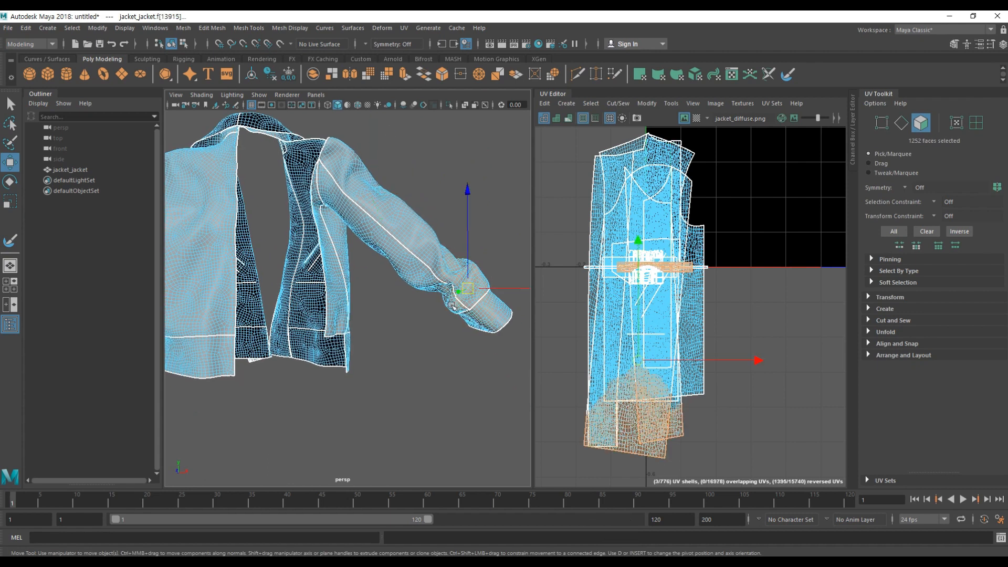
left_click_drag(423, 383, 348, 311, "alt")
scroll(389, 339, "up", 4)
left_click(360, 342)
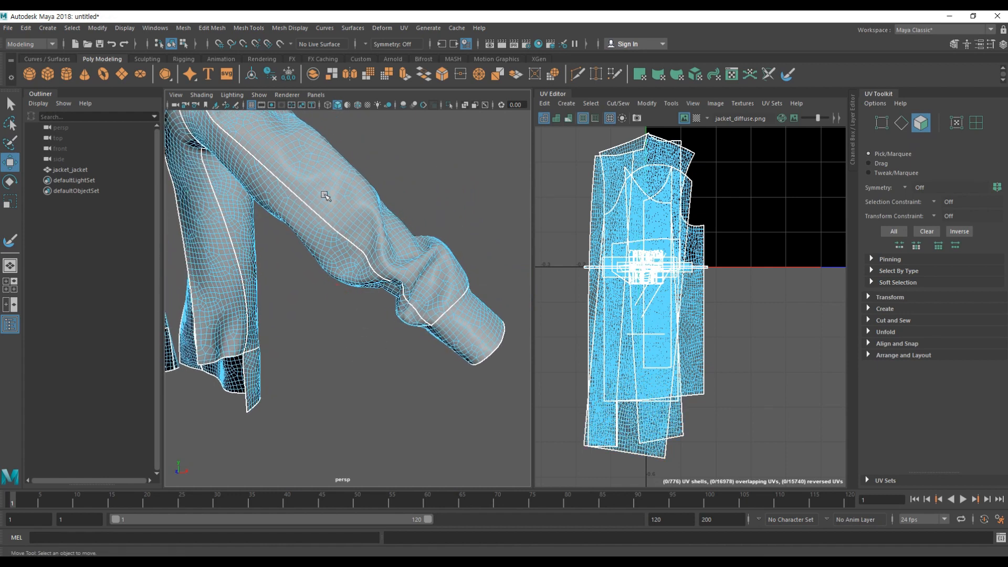
Step: In vertex mode, marquee-select the vertices around the sleeve's cuff, adding, toggling and subtracting groups
right_click_drag(379, 215, 310, 221)
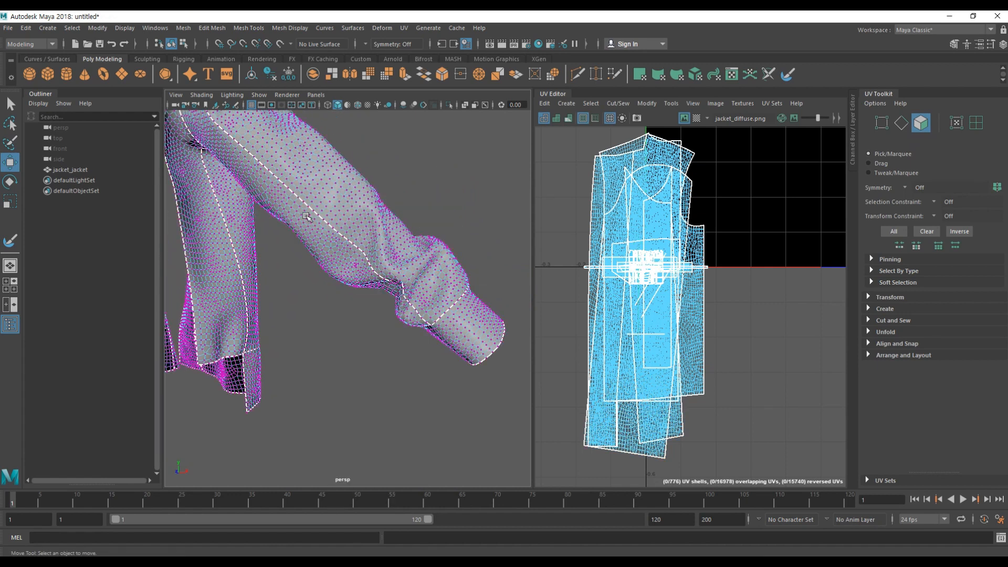
left_click_drag(363, 312, 337, 322, "alt")
left_click_drag(487, 382, 402, 274)
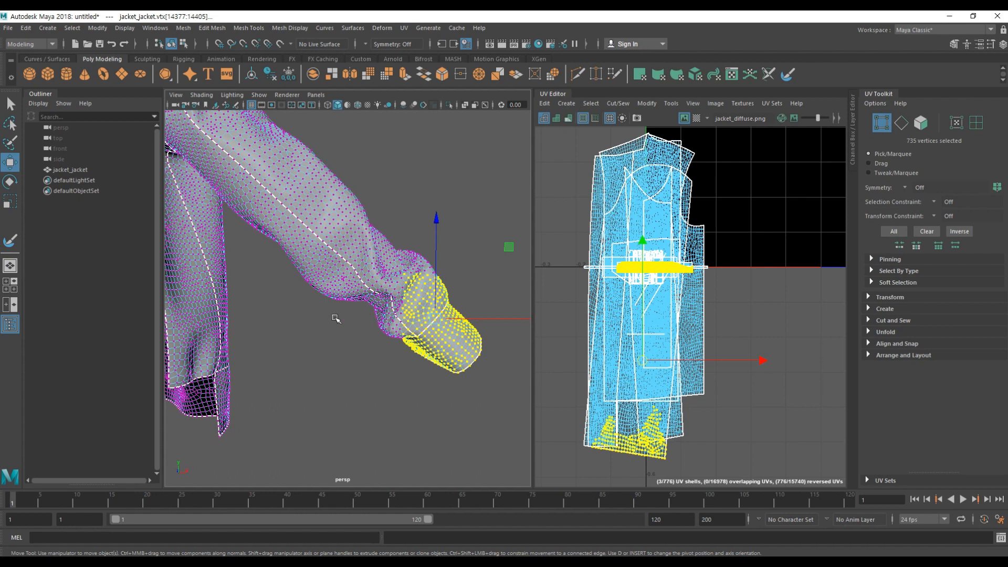
left_click_drag(380, 371, 382, 371, "alt")
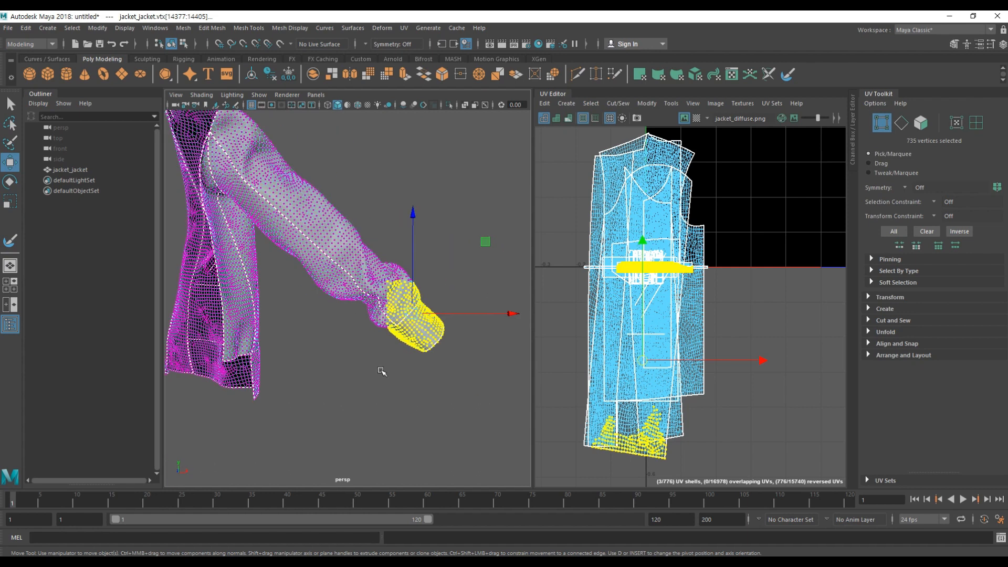
left_click_drag(472, 382, 359, 264, "shift")
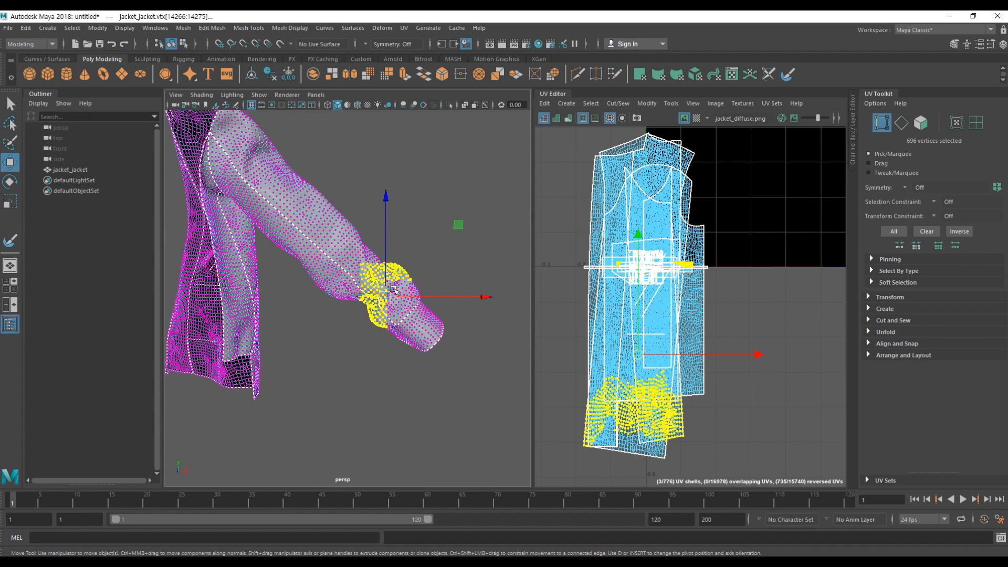
left_click_drag(469, 371, 341, 247, "shift")
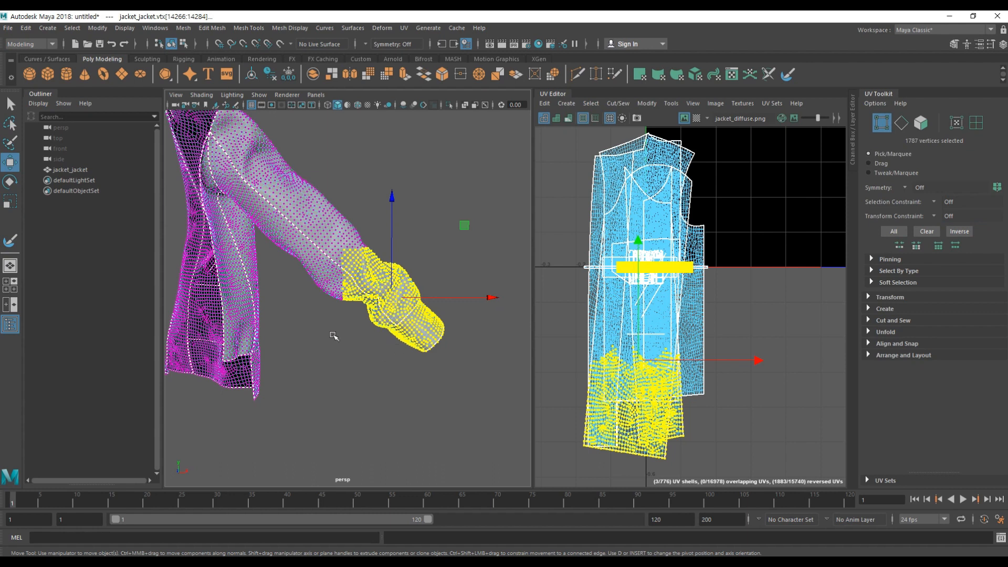
left_click_drag(466, 363, 386, 297, "ctrl")
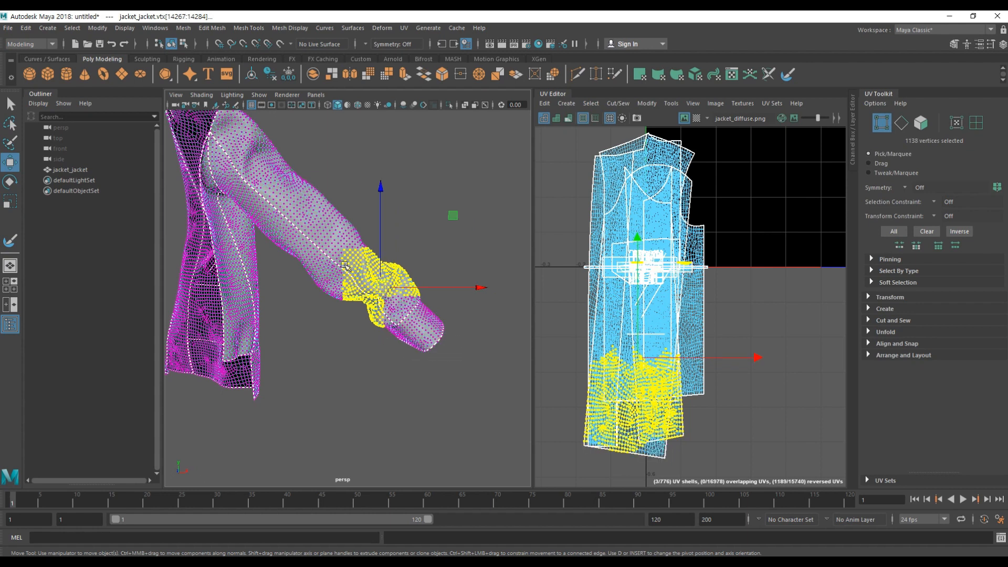
Step: Extend the vertex selection over the sleeve's lower half, then clear it and return to object mode
left_click_drag(397, 374, 383, 376, "alt")
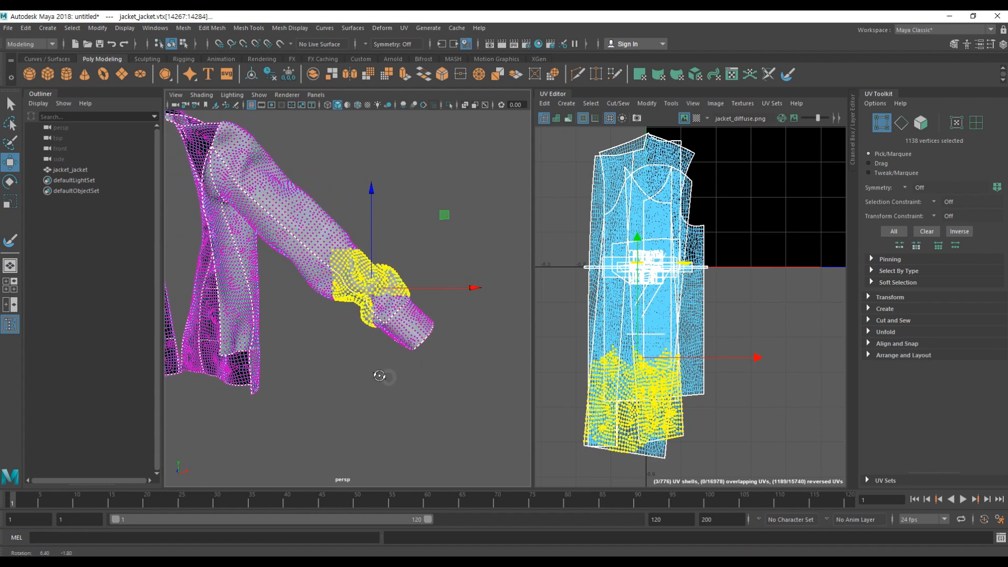
left_click_drag(462, 366, 313, 230, "shift")
left_click_drag(466, 378, 400, 324, "ctrl")
left_click_drag(496, 401, 288, 169)
left_click_drag(386, 373, 350, 361, "alt")
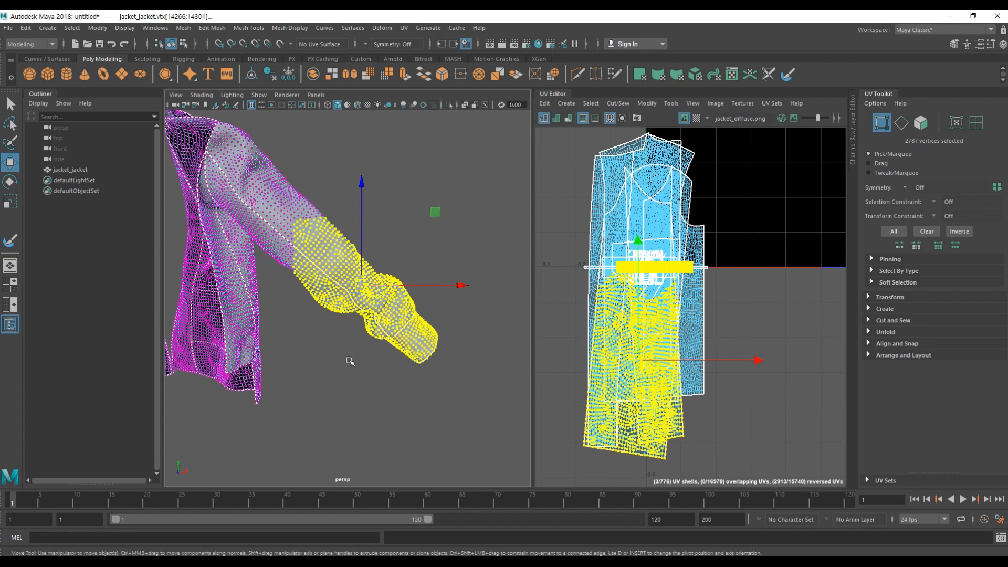
right_click(332, 264)
left_click(383, 248)
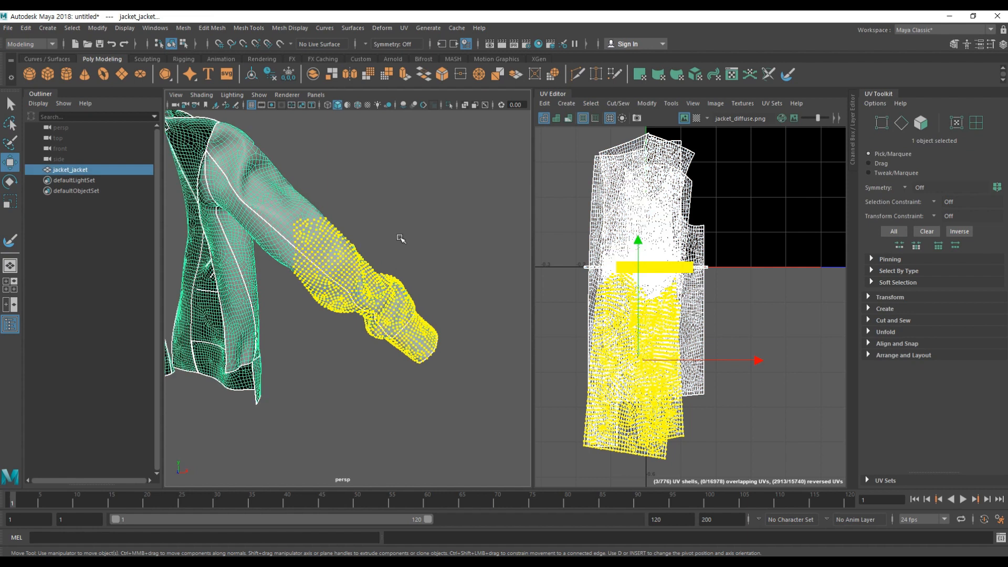
left_click(401, 239)
left_click(305, 260)
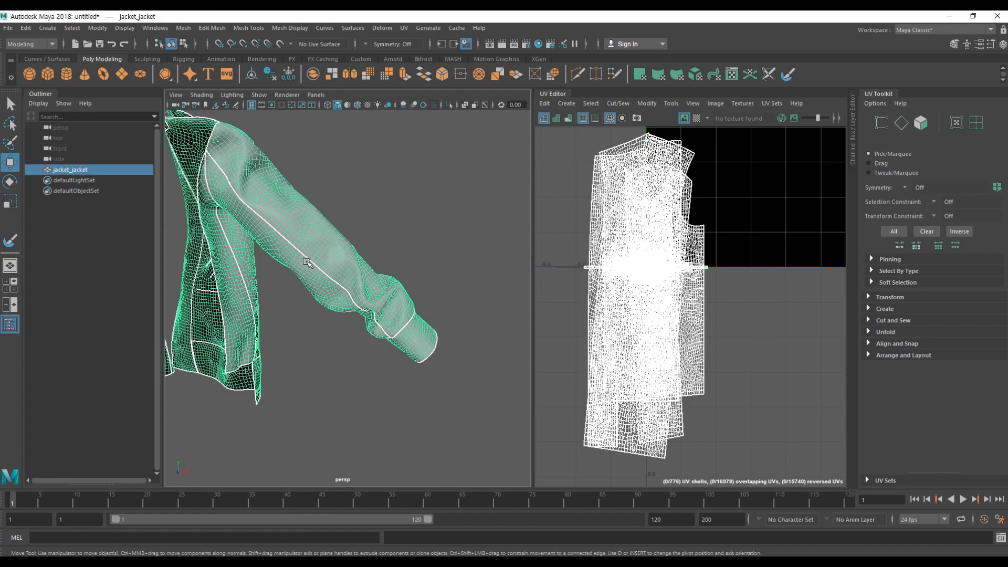
middle_click_drag(280, 286, 298, 291, "alt")
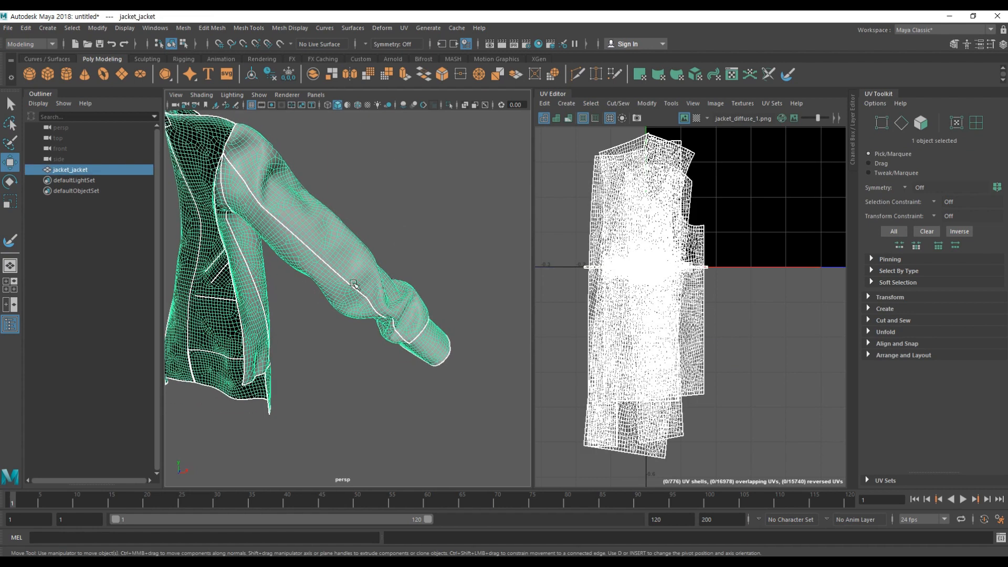
Step: Marquee-select faces at the sleeve's lower end in face mode, expand them to their whole UV shells and delete them
right_click(344, 252)
right_click_drag(343, 252, 341, 283)
left_click_drag(316, 331, 391, 340, "alt")
left_click_drag(479, 391, 379, 280)
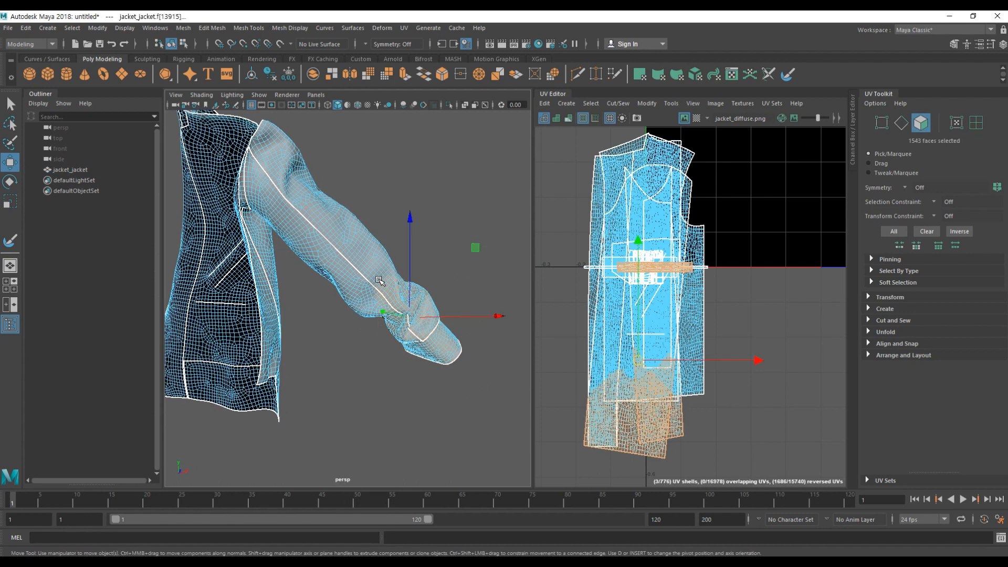
left_click_drag(414, 408, 395, 404, "alt")
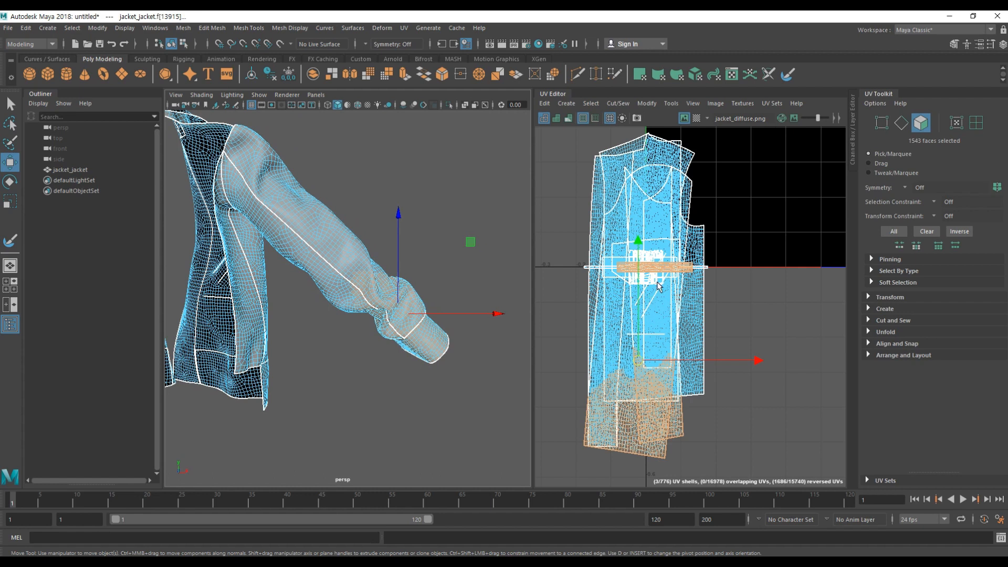
right_click_drag(657, 282, 693, 304, "ctrl")
left_click_drag(379, 415, 314, 359, "alt")
key("Delete")
left_click_drag(378, 289, 533, 382, "alt")
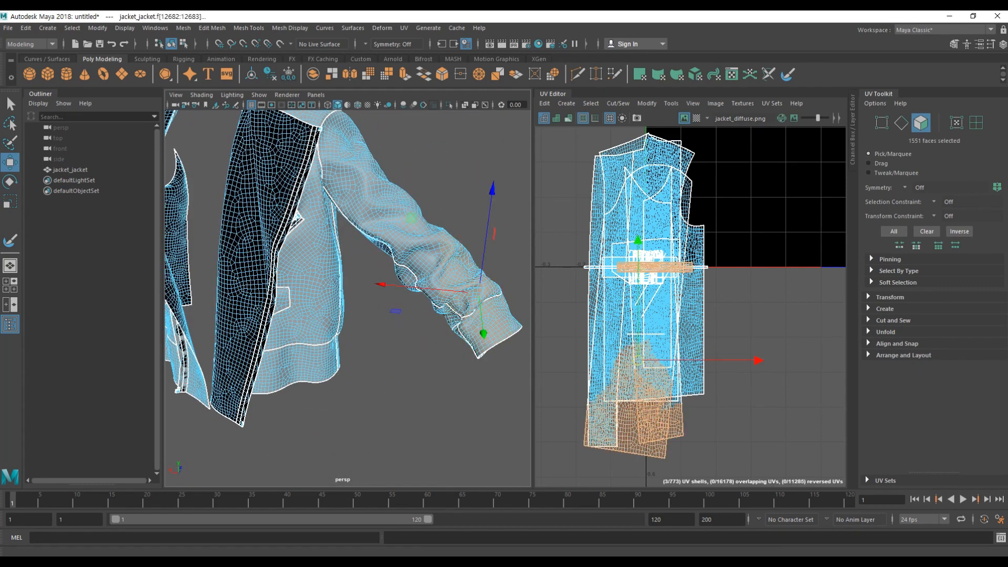
Step: Add faces of the remaining sleeve, back panel and waistband to the selection and expand it to their whole UV shells
middle_click_drag(315, 314, 383, 307, "alt")
right_click_drag(459, 297, 379, 297, "alt")
left_click_drag(215, 288, 209, 289, "alt")
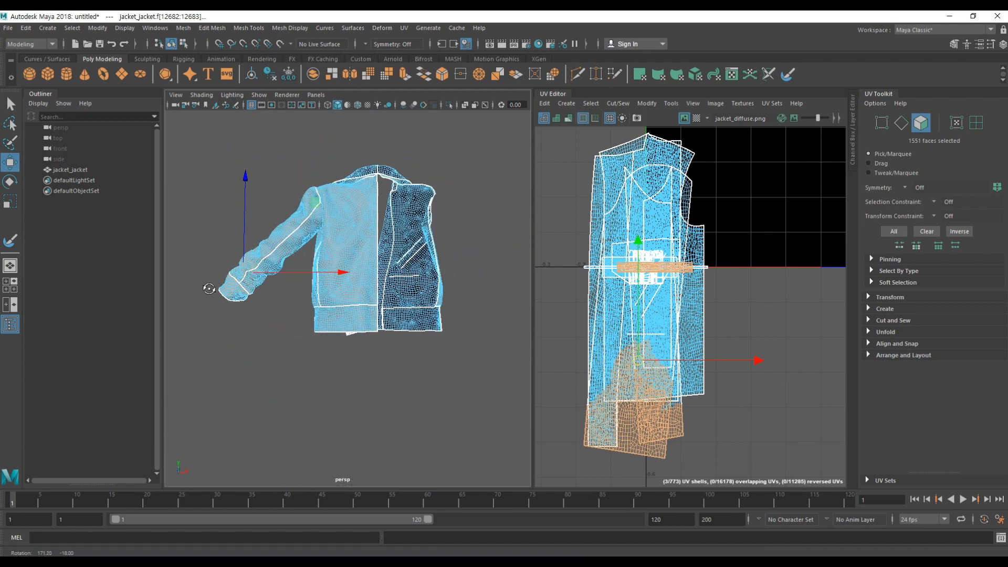
mouse_move(338, 272)
right_mouse_down("alt")
mouse_move(331, 385)
mouse_move(357, 278)
mouse_move(336, 292)
right_mouse_up("alt")
left_click_drag(336, 291, 322, 245, "alt")
left_click_drag(488, 368, 298, 305, "shift")
right_click_drag(298, 305, 351, 314, "alt")
left_click(363, 342, "shift")
left_click(342, 278, "shift")
left_click_drag(342, 279, 435, 301, "alt")
left_click(373, 315, "shift")
right_click_drag(664, 308, 704, 327, "shift")
Step: Extract the selected sleeve and back faces from the jacket into a separate mesh
left_click_drag(260, 298, 489, 315, "alt")
right_click_drag(488, 316, 346, 328, "alt")
left_click_drag(347, 328, 391, 333, "alt")
right_click_drag(321, 310, 365, 296, "alt")
middle_click_drag(364, 296, 382, 326, "alt")
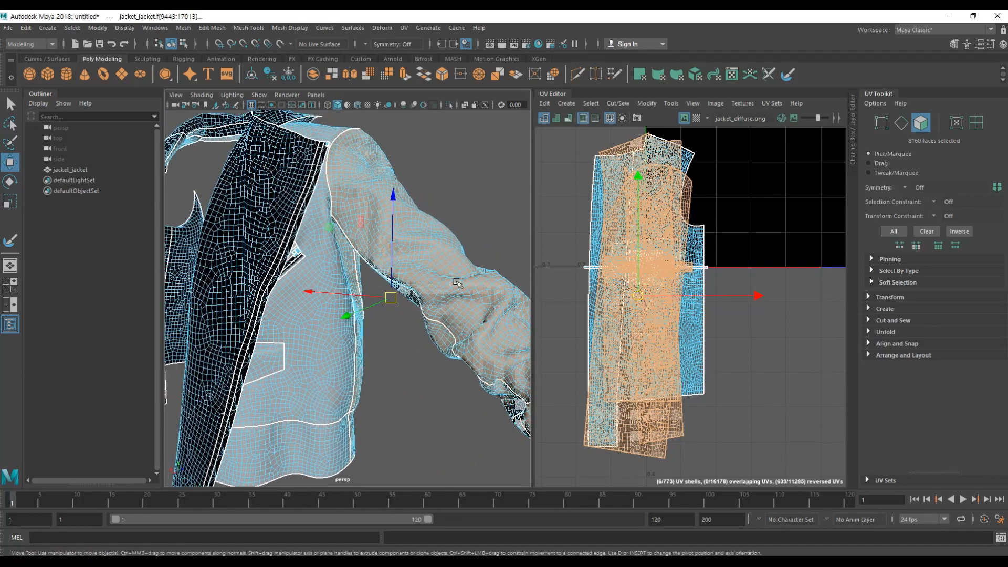
right_click_drag(382, 326, 352, 315, "alt")
left_click_drag(444, 281, 436, 282, "alt")
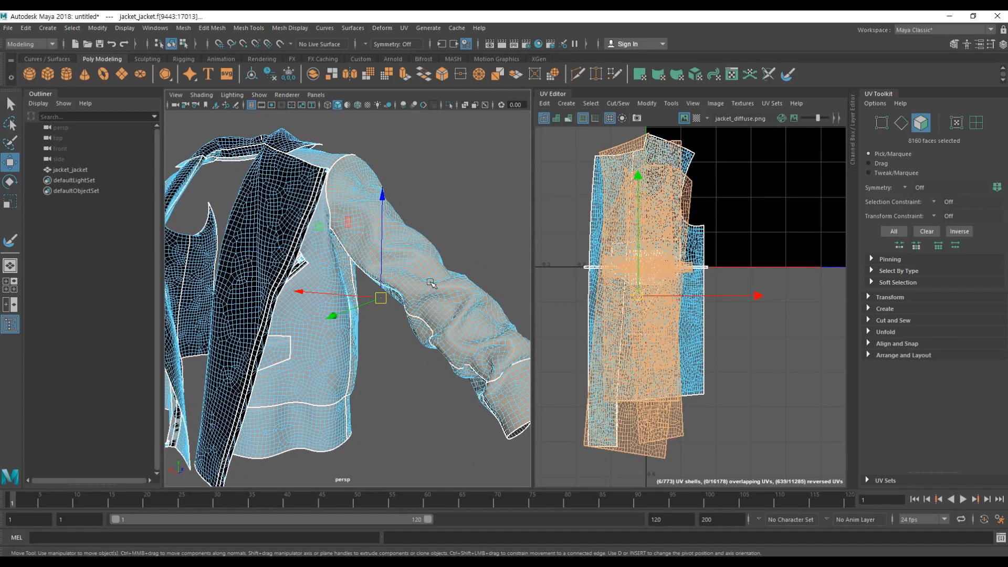
right_click(431, 283, "shift")
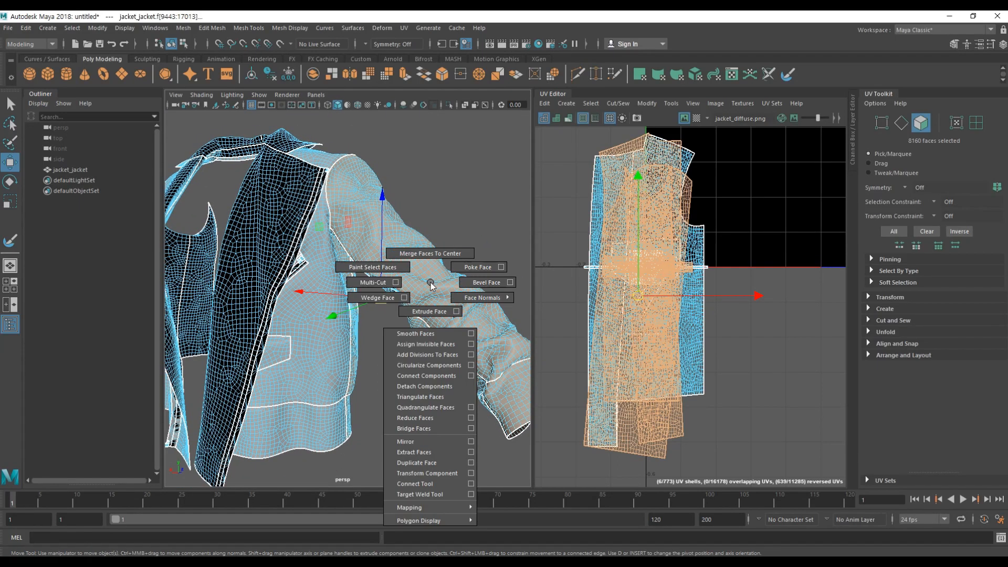
left_click(429, 457)
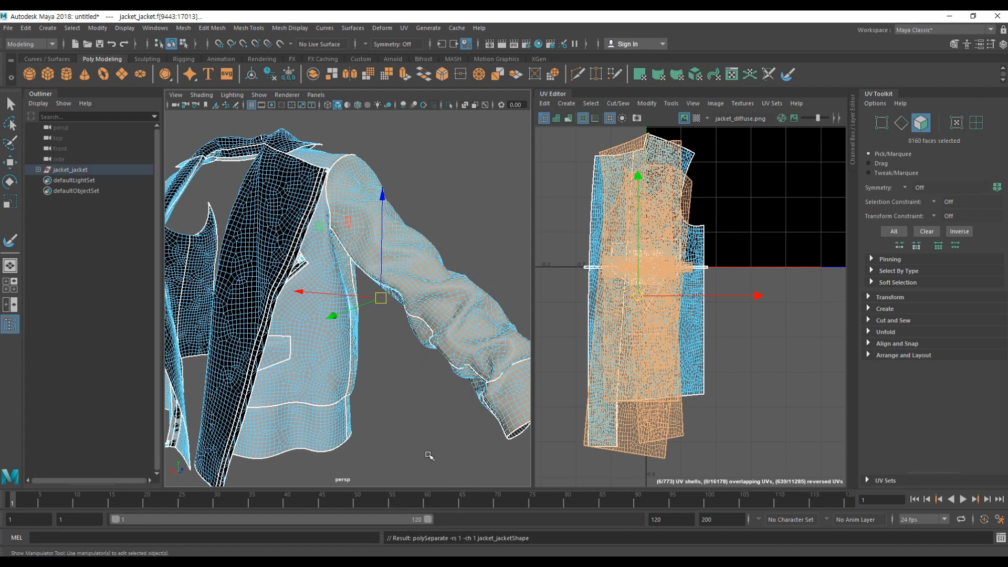
Step: Return to object mode with the extracted sleeve-and-back mesh selected
left_click(418, 402)
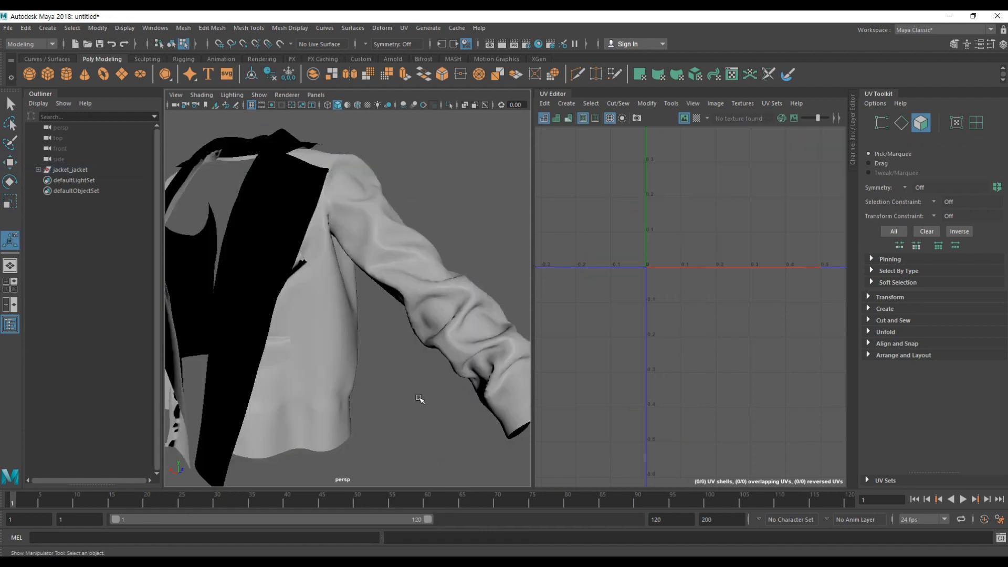
left_click(417, 291)
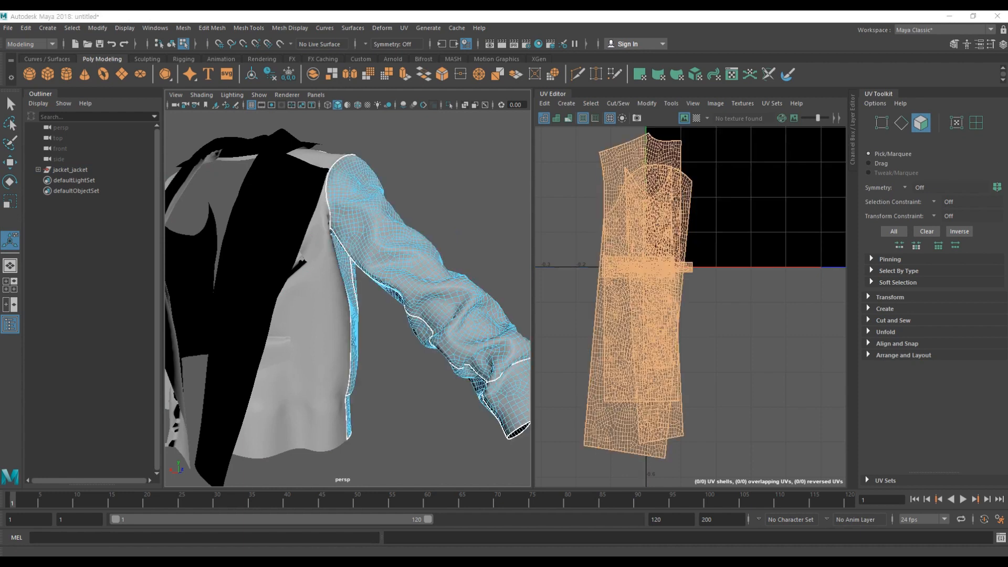
right_click_drag(392, 238, 444, 219)
scroll(336, 294, "down", 5)
left_click_drag(336, 294, 436, 249, "alt")
scroll(362, 292, "up", 5)
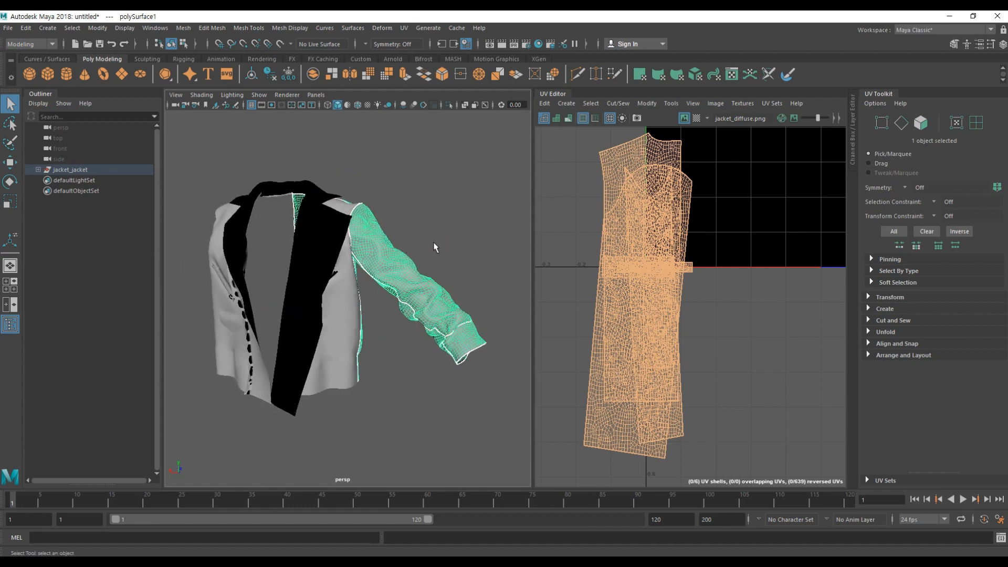
left_click_drag(329, 181, 428, 275, "alt")
left_click(396, 256, "shift")
left_click(394, 256)
middle_click_drag(393, 257, 406, 246, "alt")
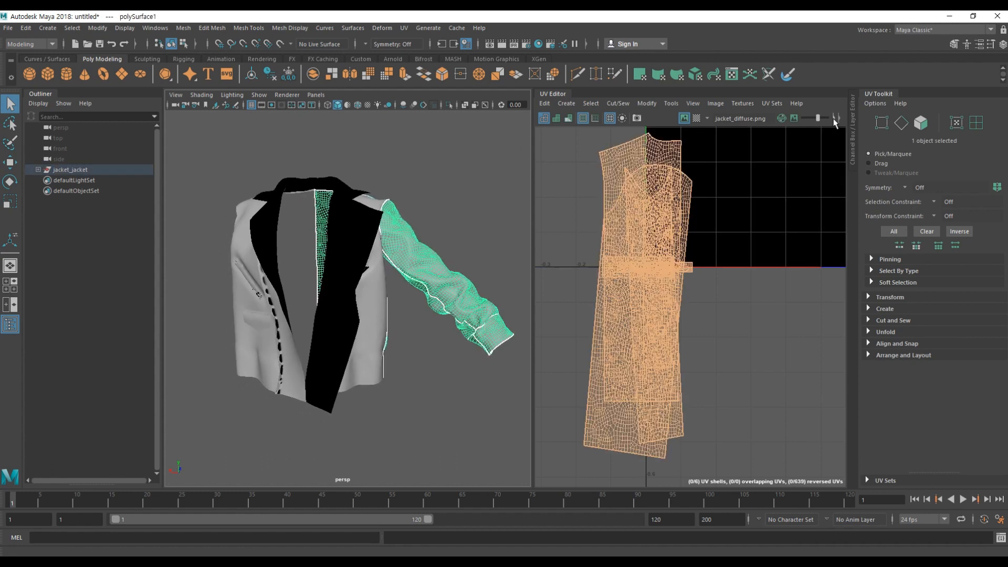
Step: Show the Channel Box for the extracted mesh, close the UV Toolkit and widen the UV Editor
left_click(853, 153)
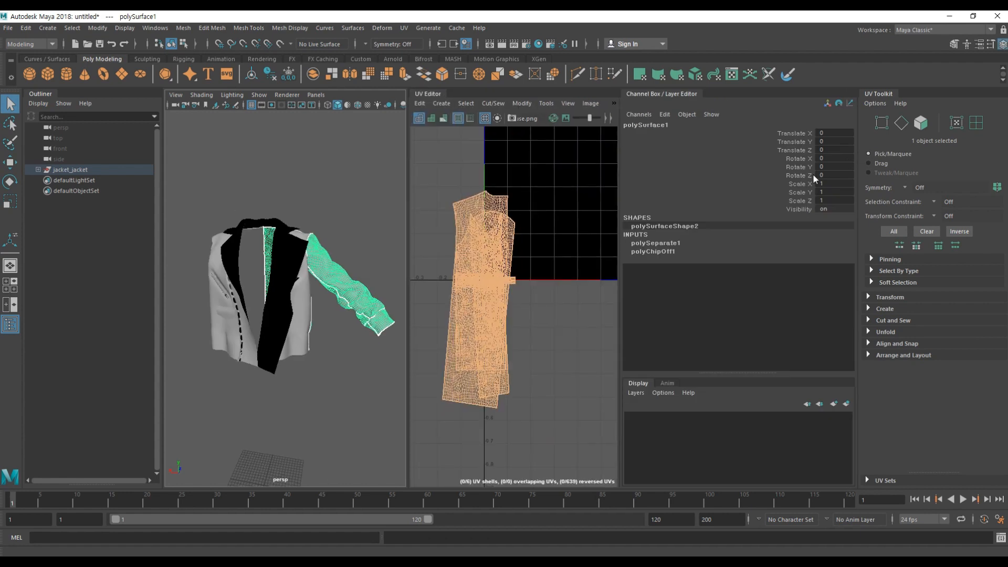
left_click(883, 94)
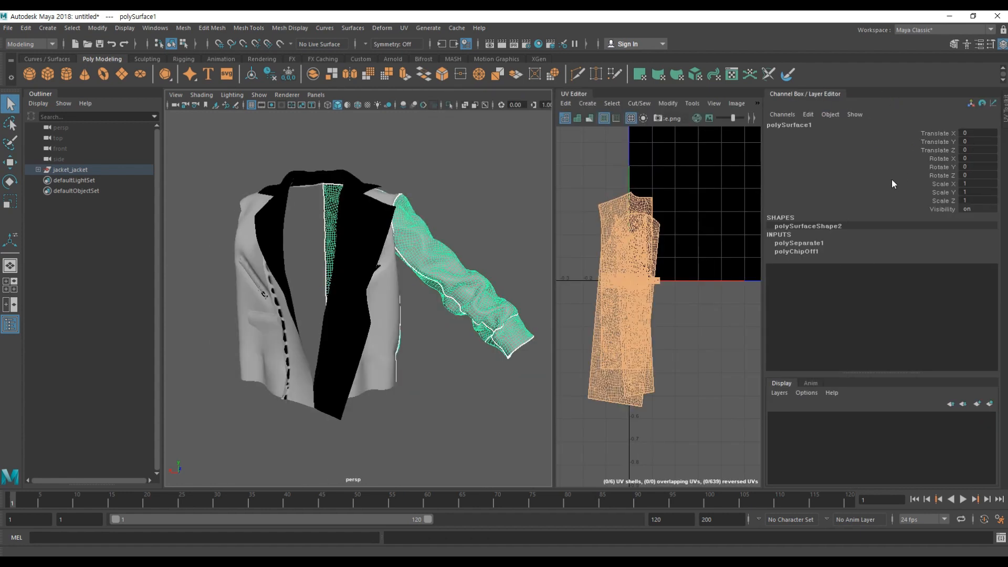
left_click_drag(762, 200, 801, 199)
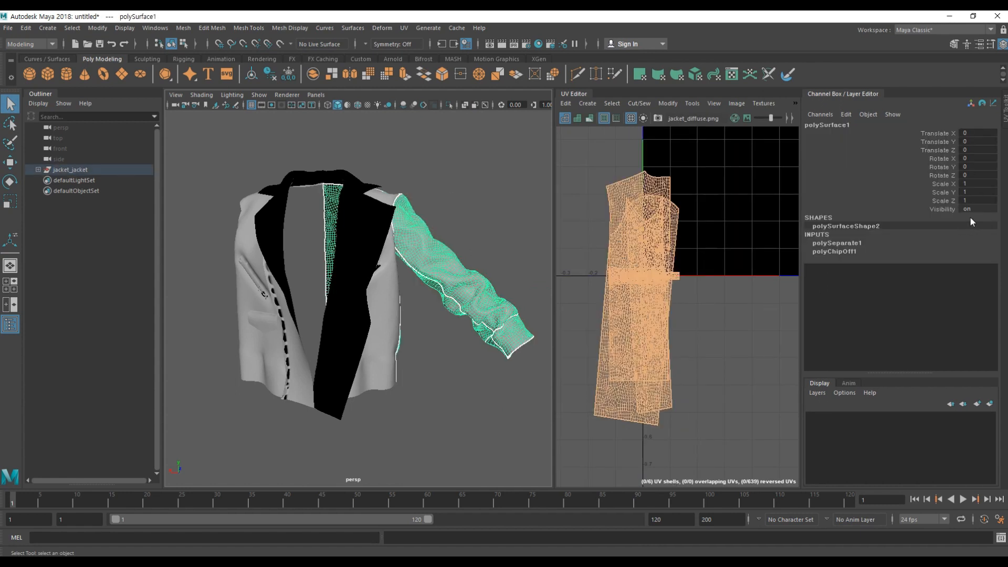
Step: Check where the extracted mesh's pivot lies relative to the grid origin using the move, rotate and scale manipulators
scroll(376, 247, "down", 5)
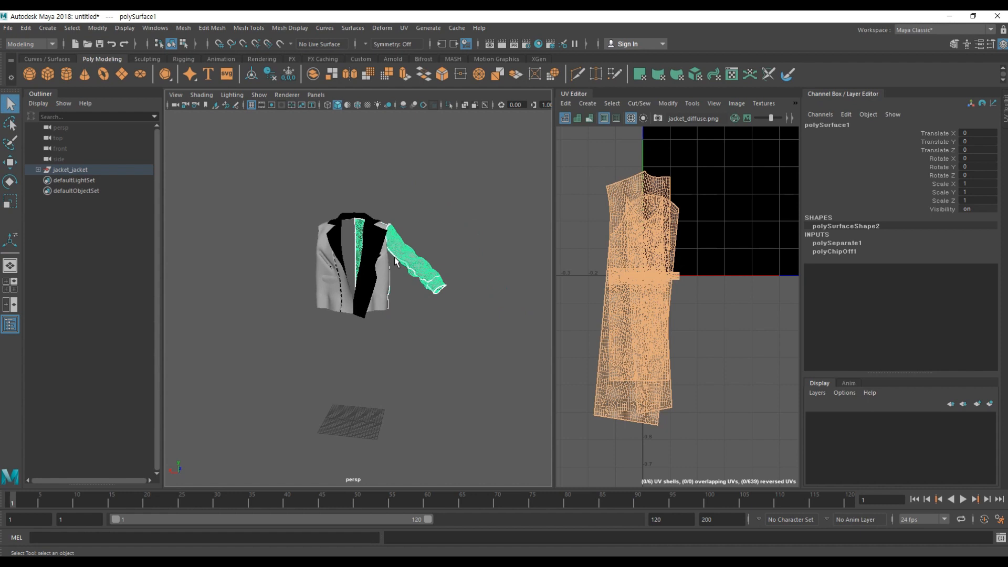
key("w")
key("e")
key("r")
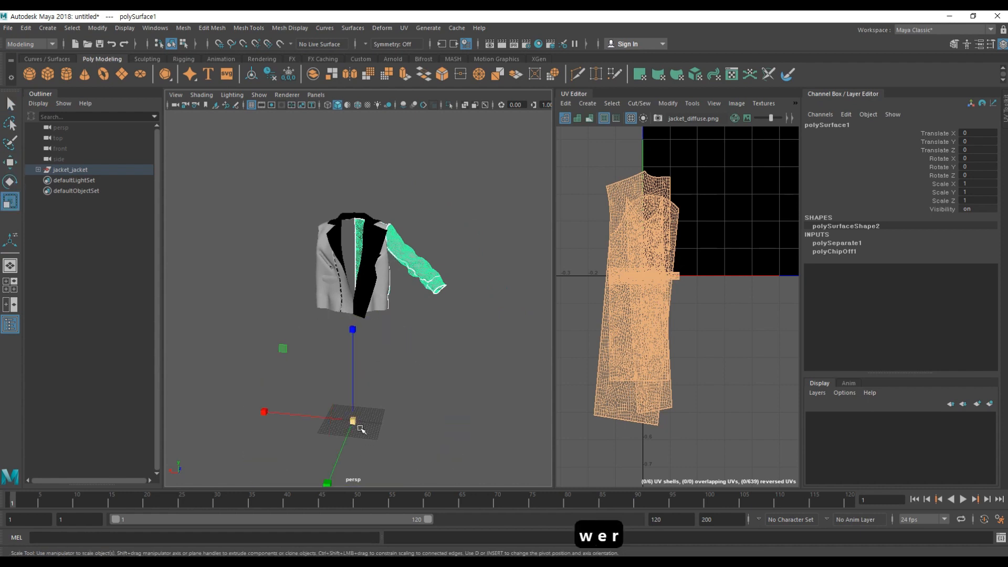
key("w")
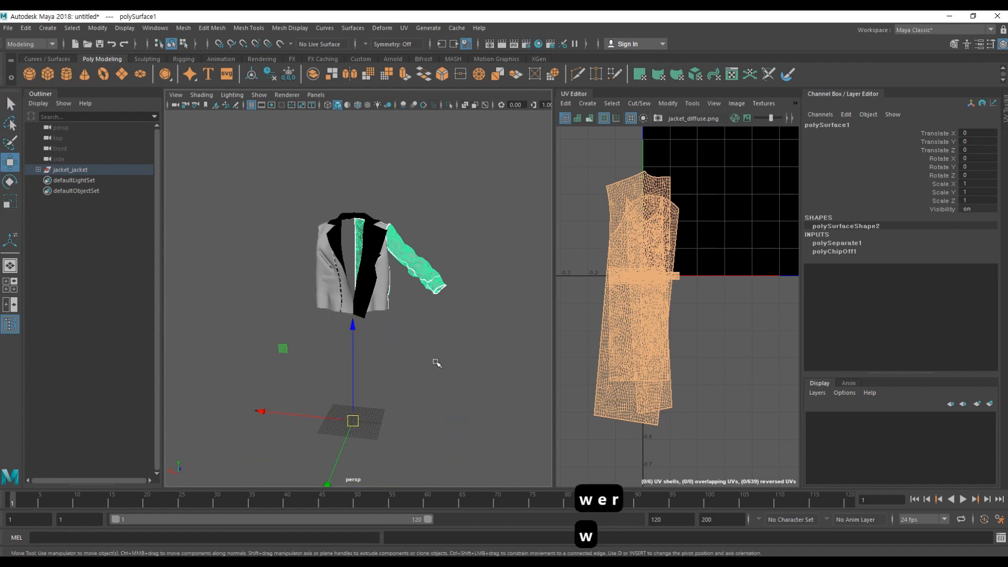
scroll(400, 329, "up", 5)
left_click(467, 192)
left_click(429, 240)
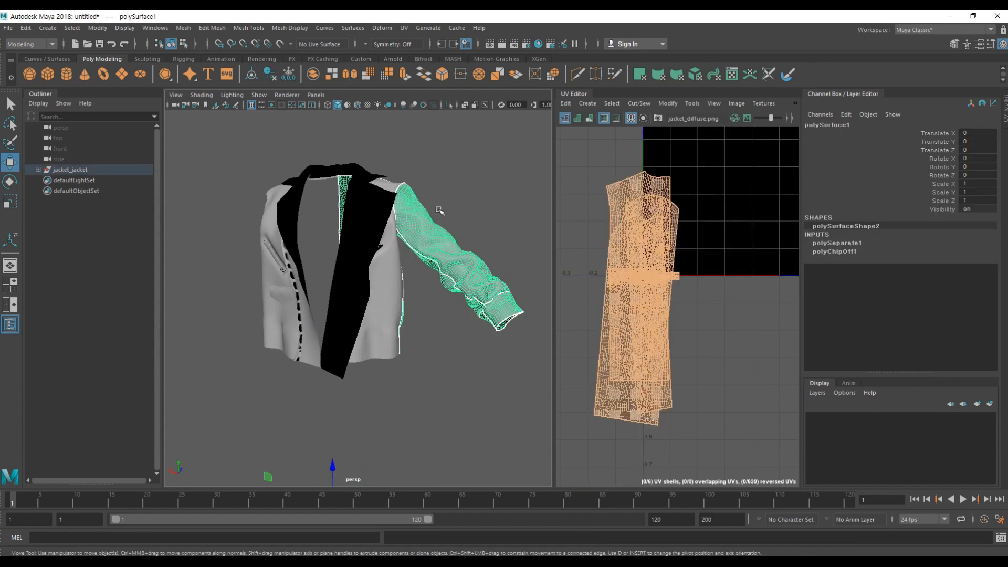
Step: Delete the construction history of the extracted sleeve-and-back mesh
left_click(97, 28)
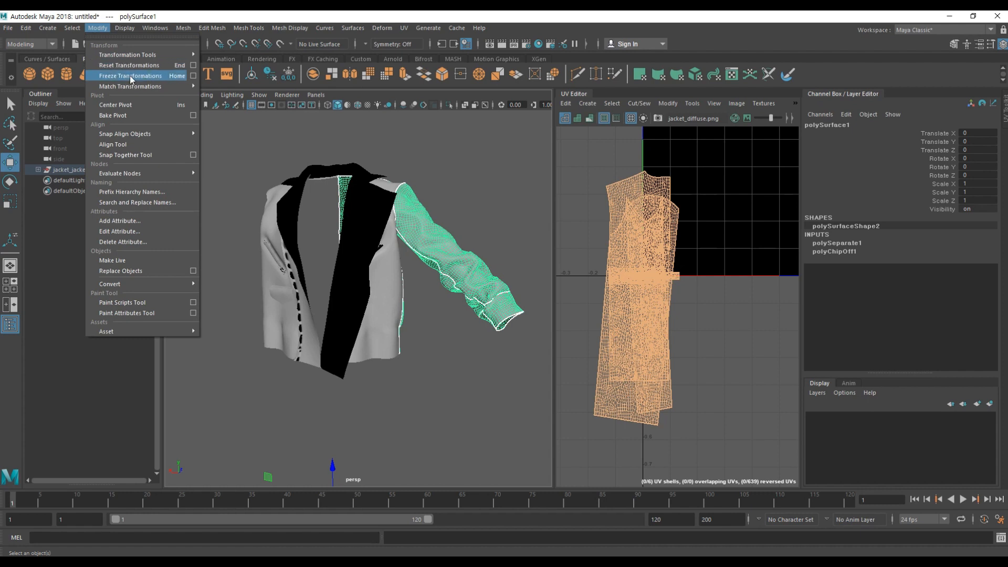
mouse_move(25, 29)
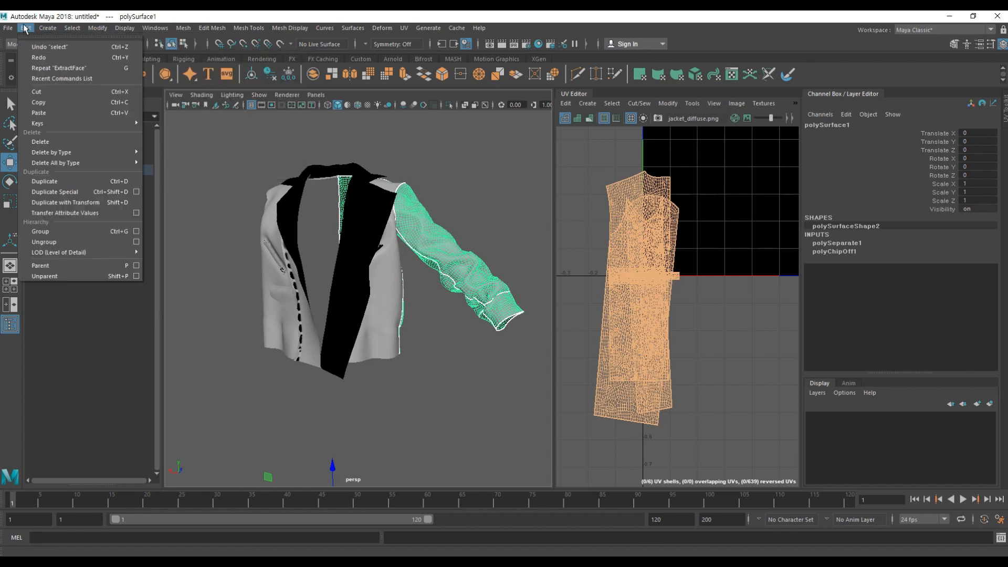
mouse_move(67, 155)
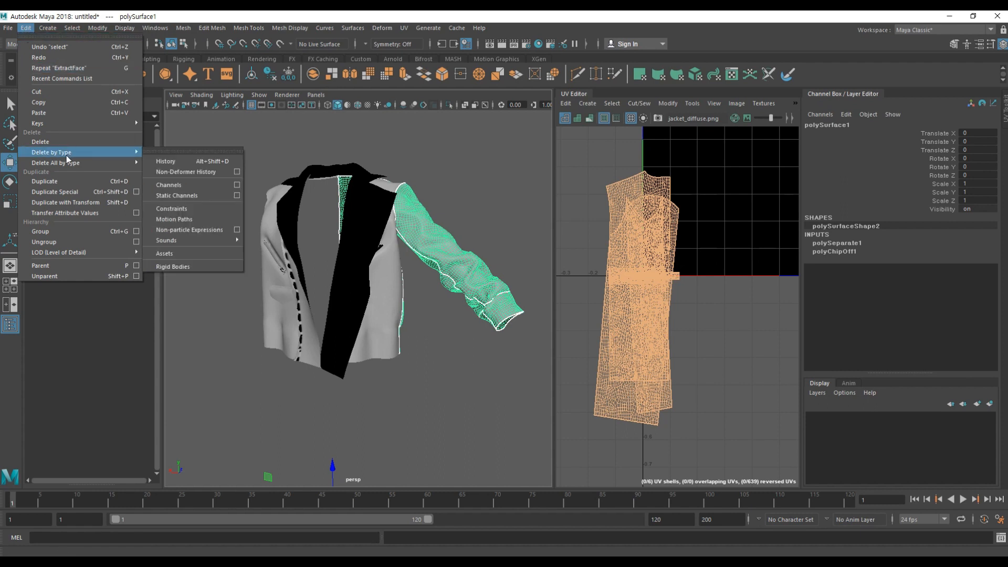
left_click(197, 159)
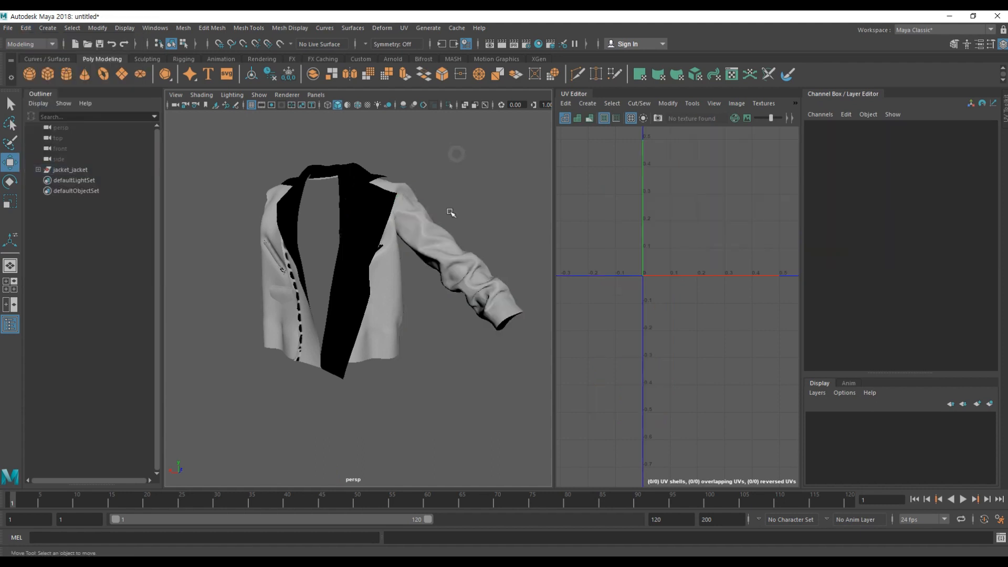
left_click_drag(409, 219, 400, 208, "alt")
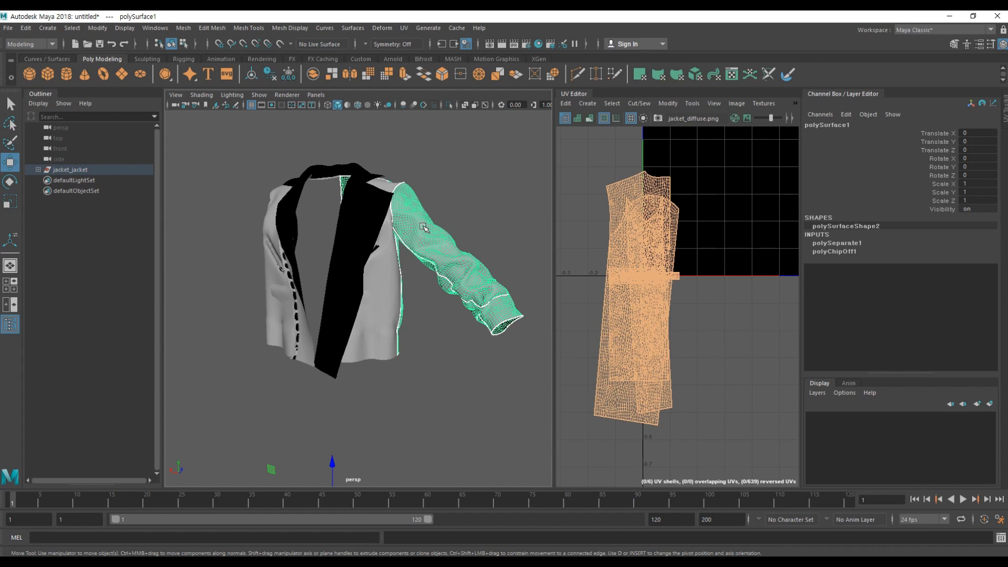
left_click(26, 28)
mouse_move(128, 152)
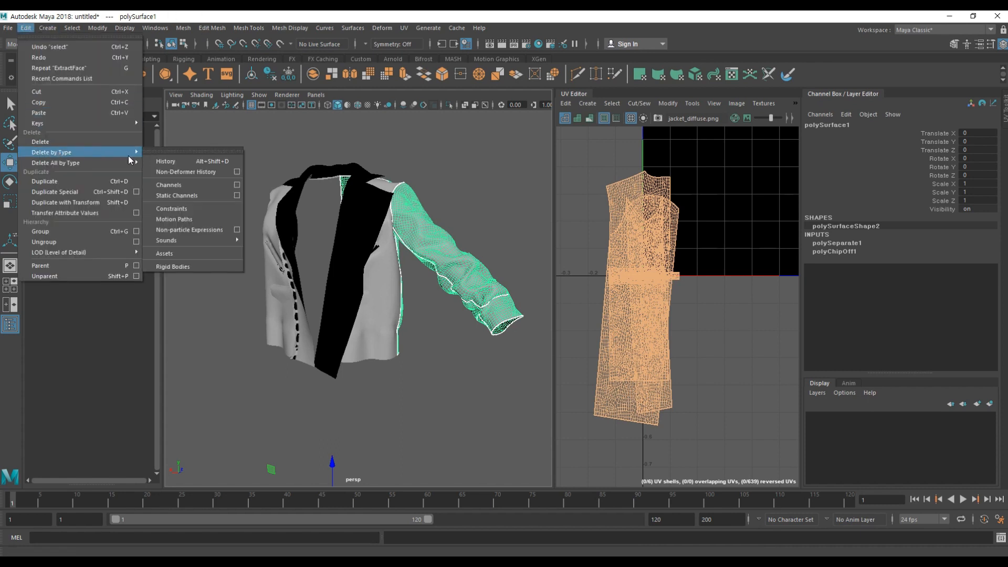
left_click(177, 165)
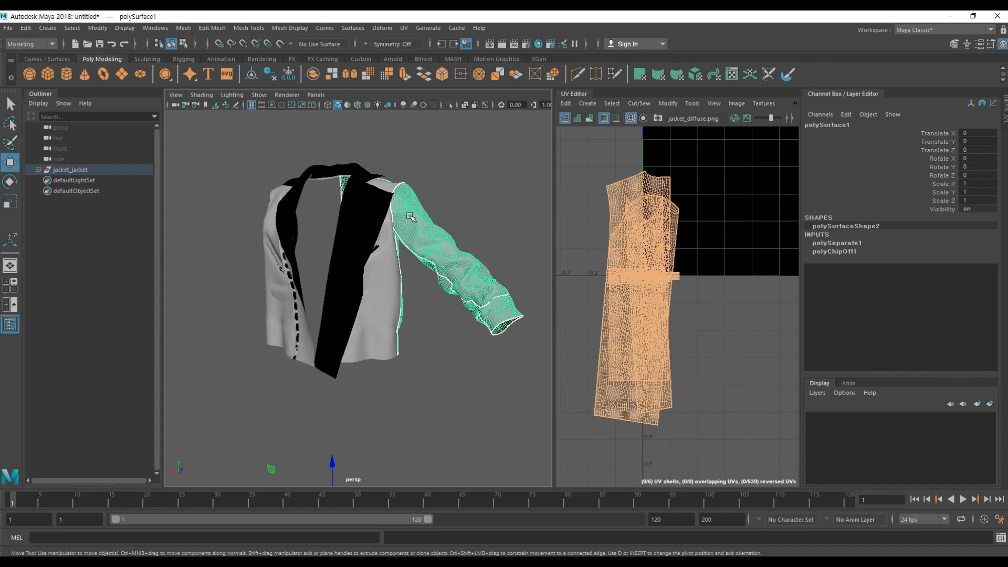
key("alt+shift+d")
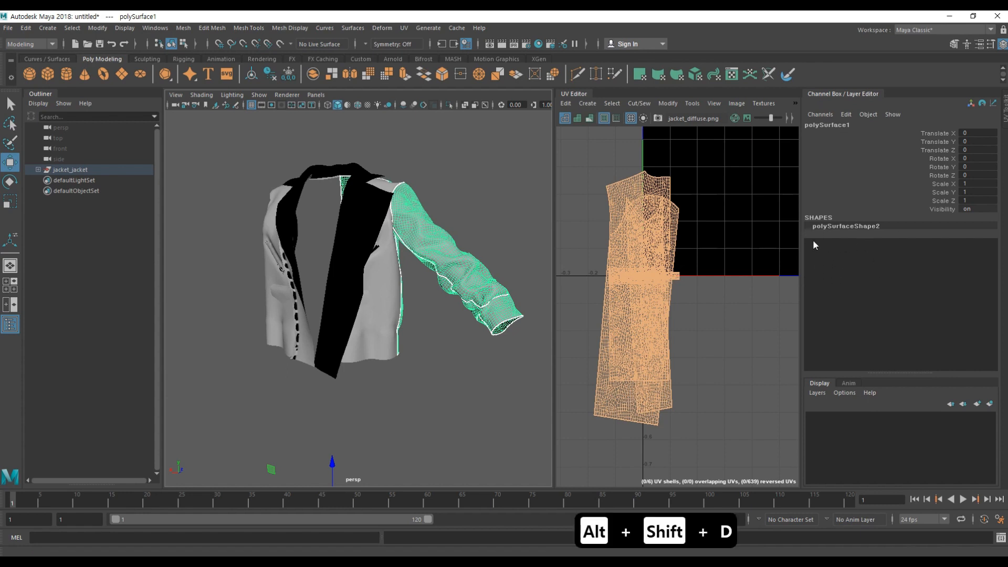
Step: Reselect the extracted sleeve-and-back mesh and duplicate it in place
left_click(475, 223)
left_click(434, 231)
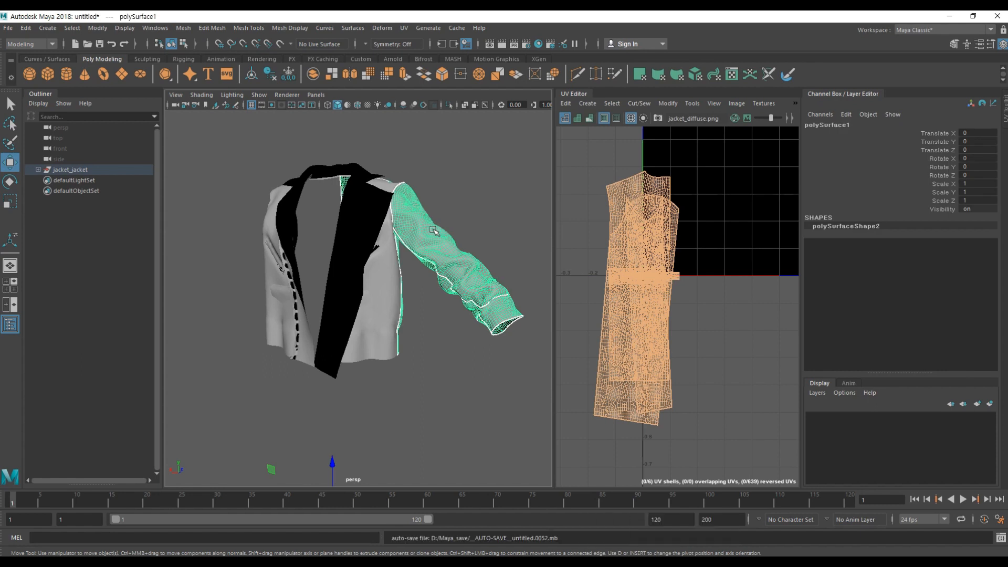
left_click_drag(434, 231, 450, 326, "alt")
left_click(450, 326)
left_click(446, 228)
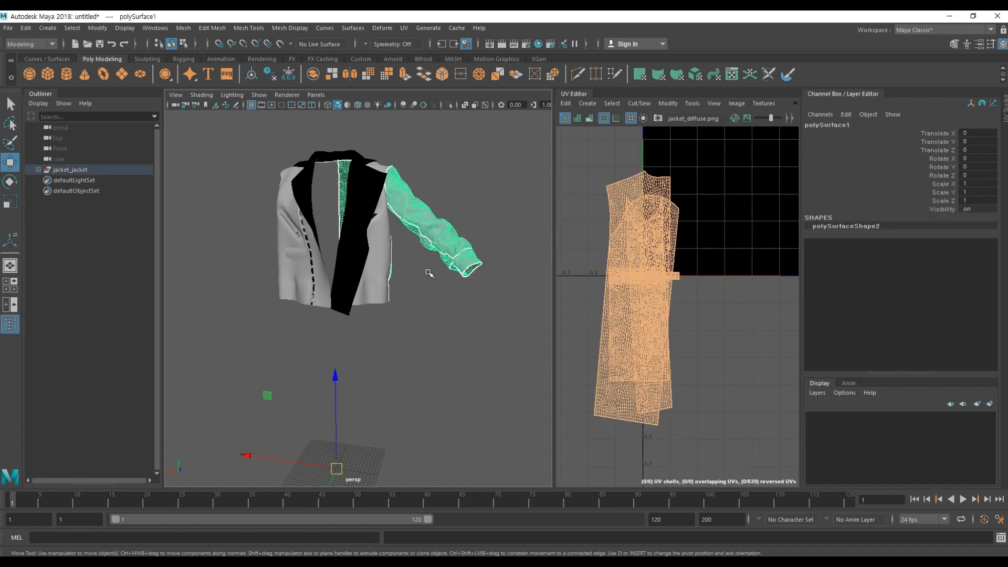
key("ctrl+d")
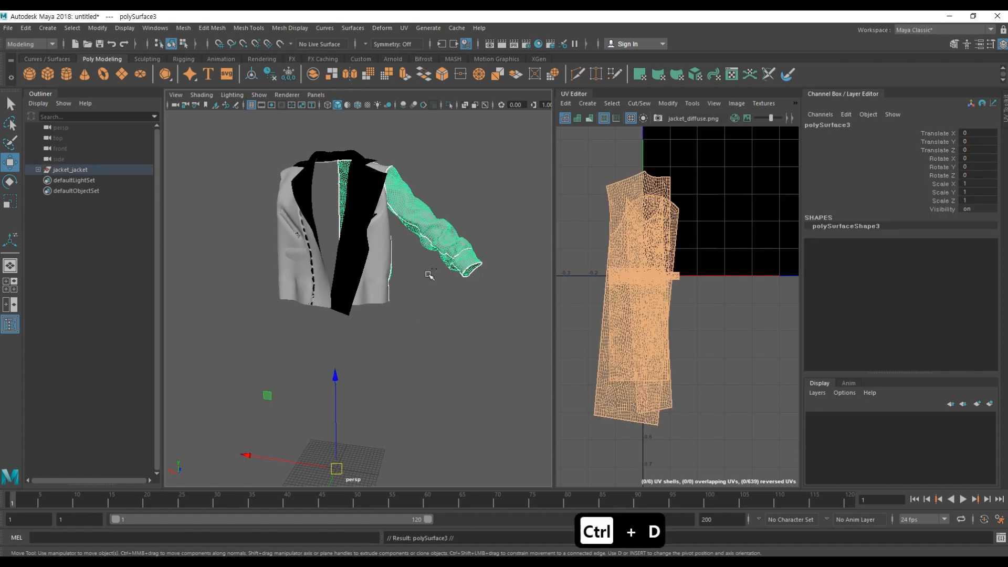
left_click_drag(260, 456, 315, 458)
key("ctrl+z")
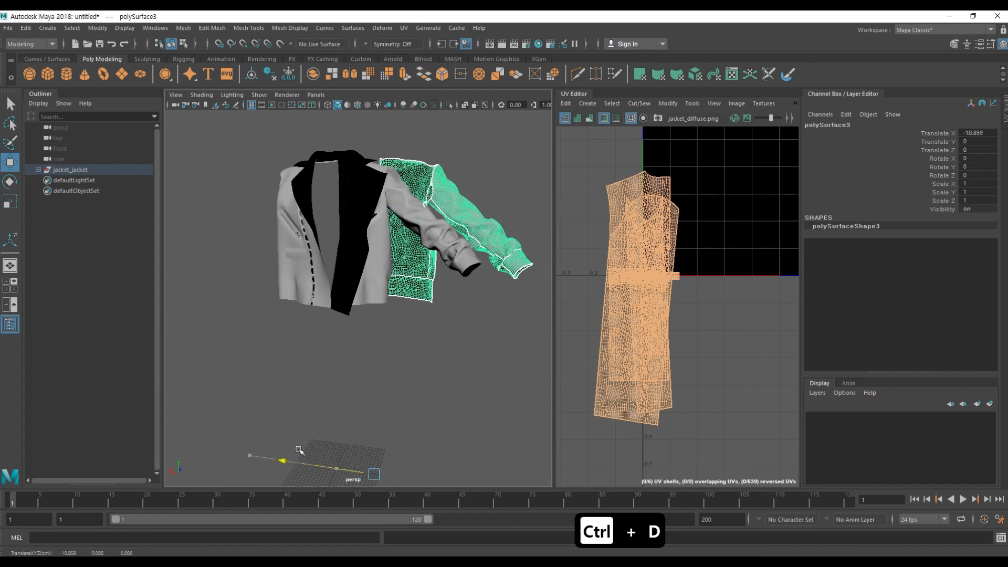
key("ctrl+z")
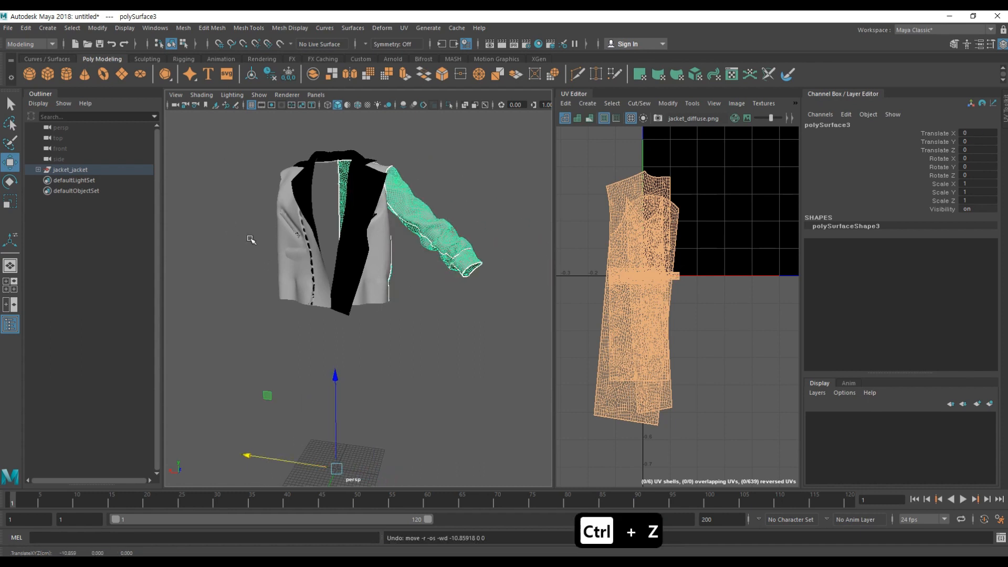
Step: Mirror the duplicated sleeve-and-back mesh to the jacket's other side by setting its Scale X to -1
middle_click_drag(454, 242, 458, 267, "alt")
scroll(436, 250, "up", 3)
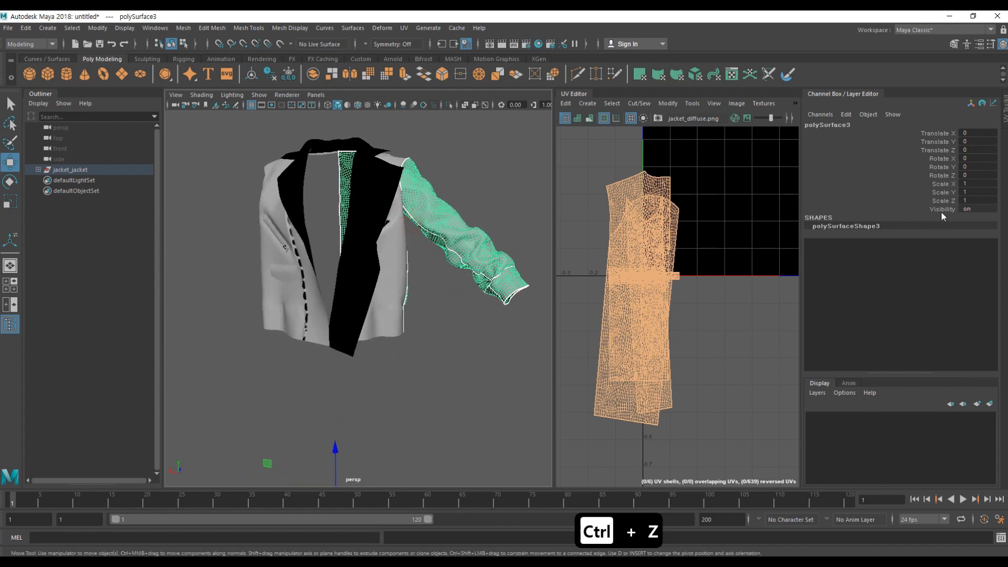
left_click(975, 183)
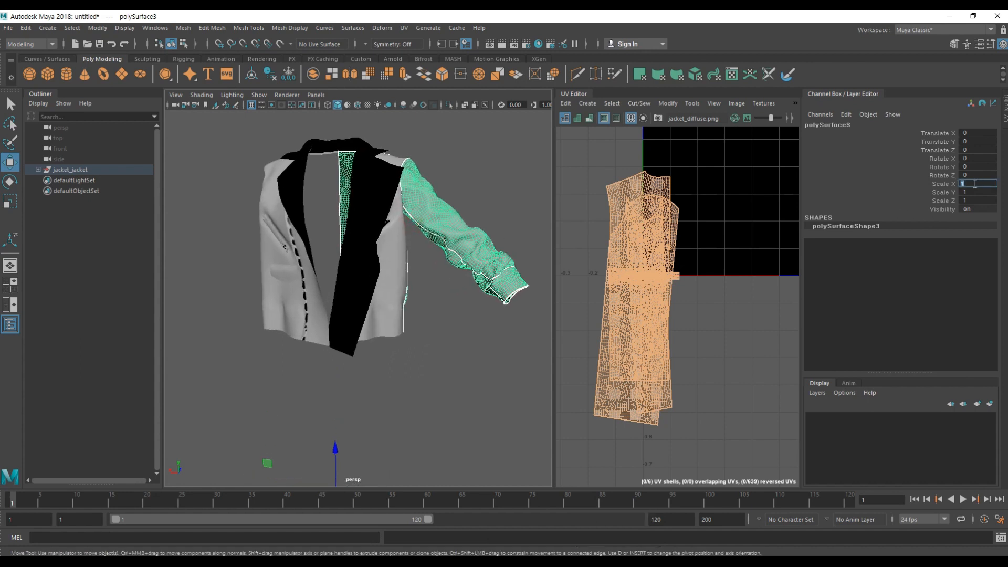
type("-1")
key("Return")
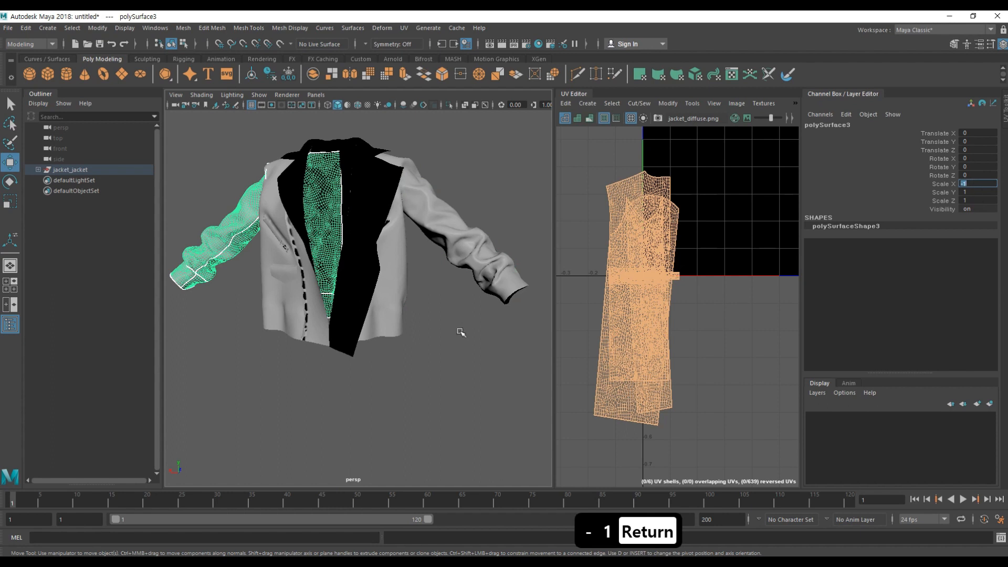
Step: Freeze the transformations of the mirrored sleeve-and-back mesh
scroll(416, 354, "down", 3)
scroll(417, 353, "down", 4)
left_click_drag(303, 295, 291, 295, "alt")
right_click_drag(291, 296, 319, 303, "alt")
left_click(401, 320)
left_click(266, 217)
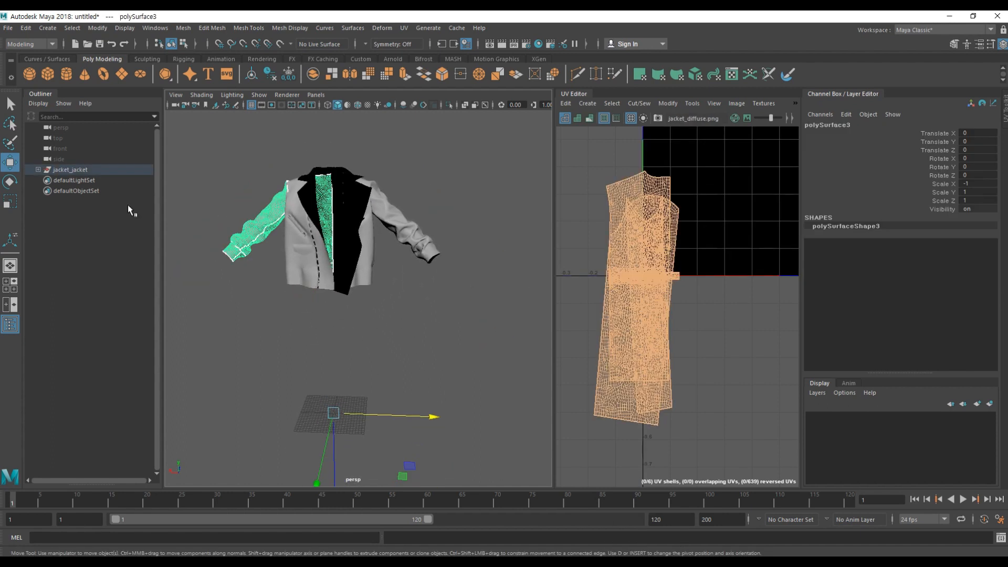
left_click(97, 29)
mouse_move(125, 28)
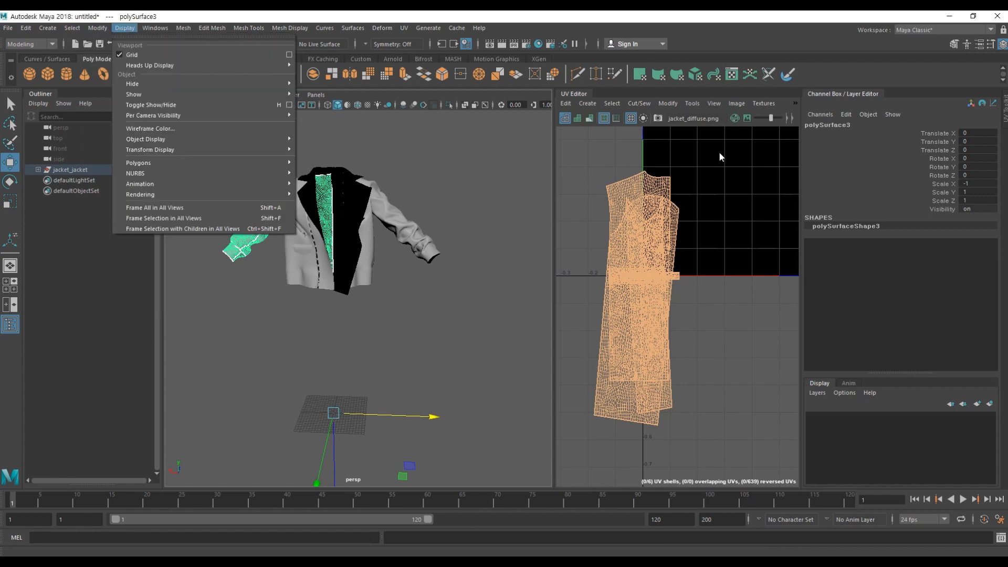
left_click(966, 184)
left_click(97, 27)
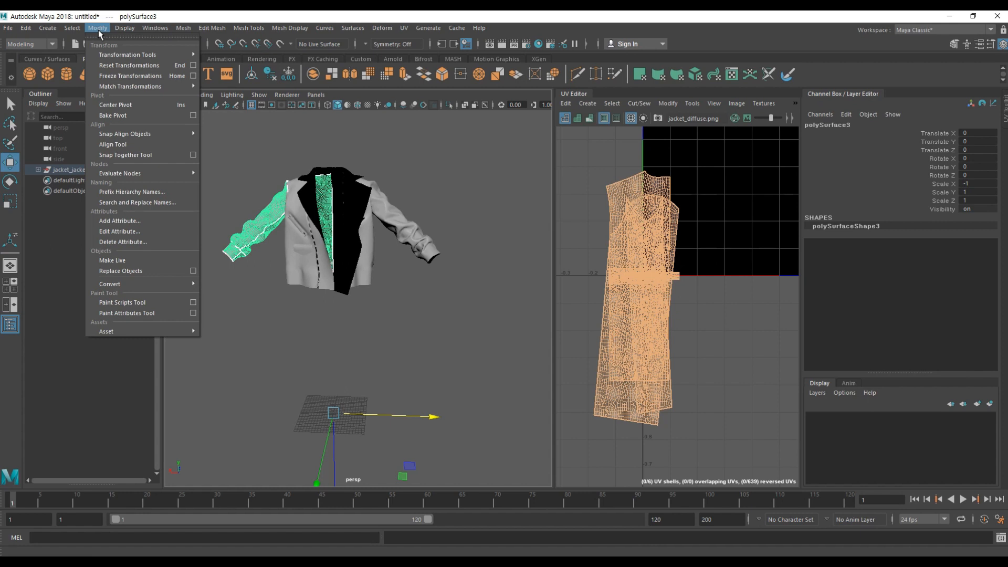
left_click(110, 78)
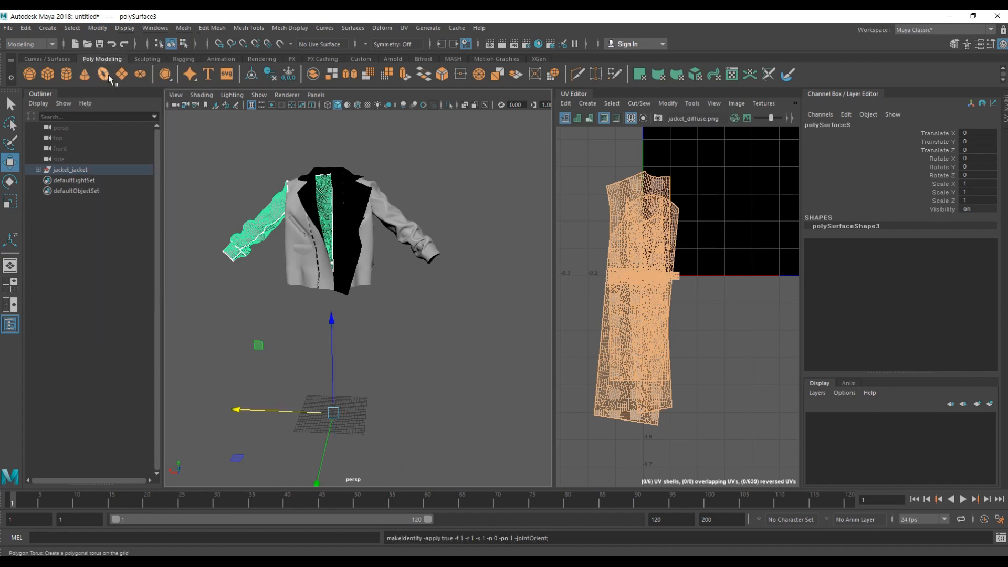
Step: Reselect the mirrored sleeve-and-back mesh and check its transform values in the scene
left_click(418, 172)
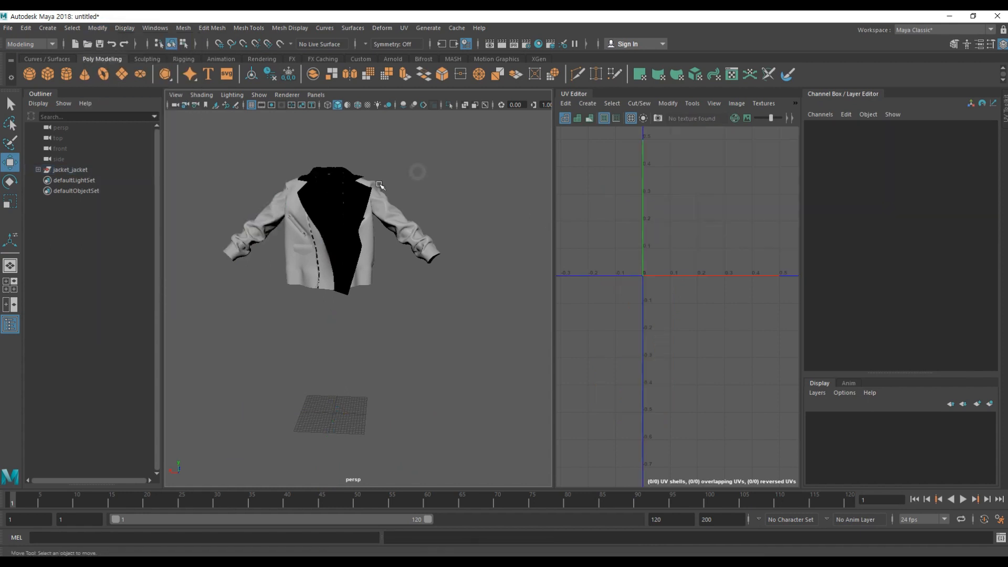
left_click(271, 208)
left_click_drag(283, 250, 290, 254, "alt")
scroll(289, 254, "up", 4)
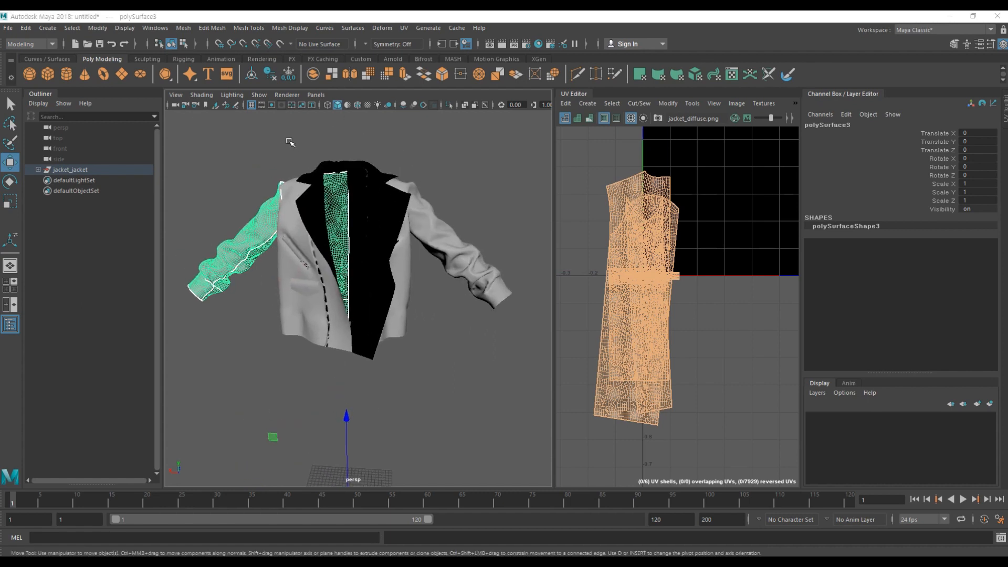
left_click(277, 162)
left_click(248, 187)
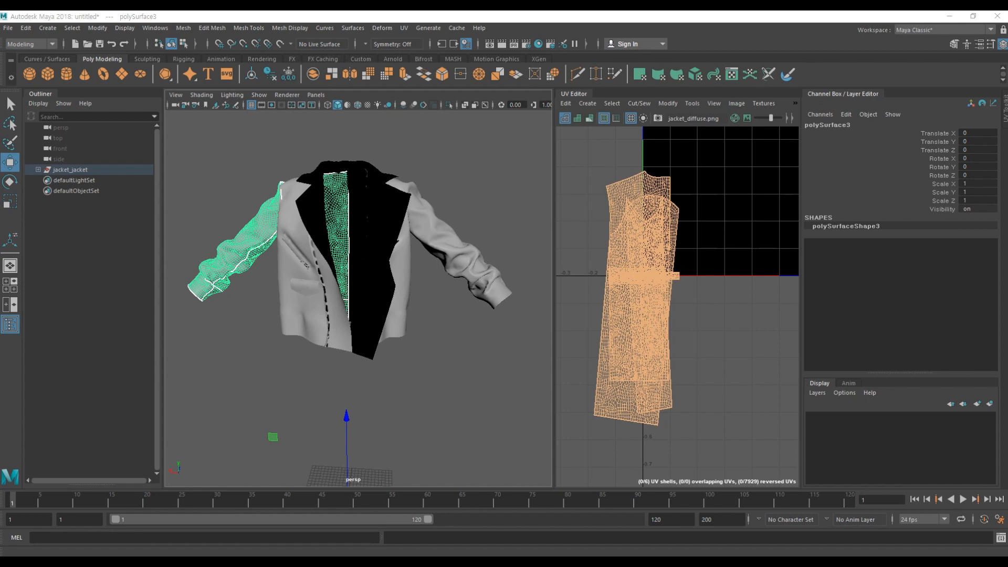
Step: Import the avatar file creatorBaseSet_sepeto.fbx into the jacket scene
left_click_drag(0, 201, 275, 179)
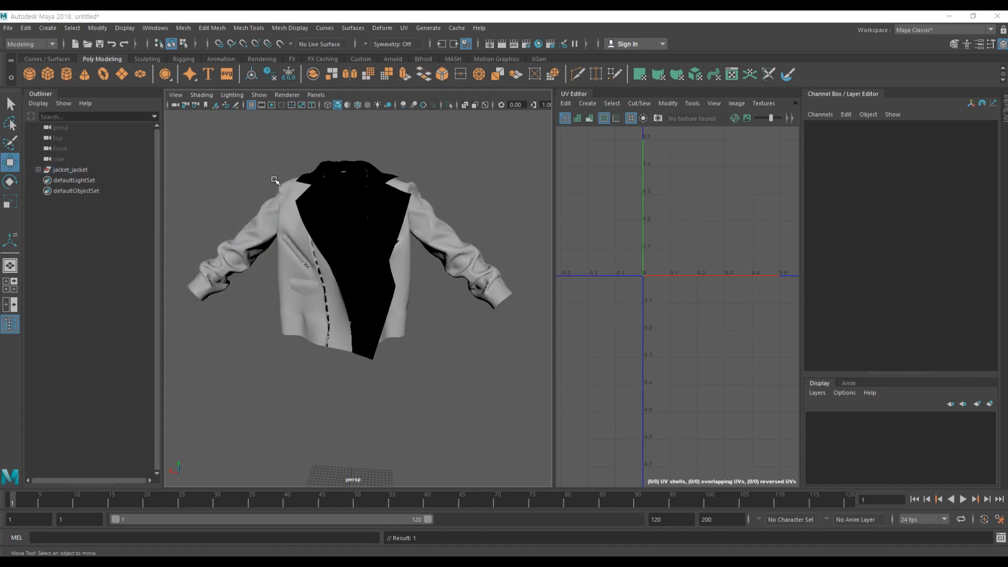
left_click_drag(0, 113, 323, 90)
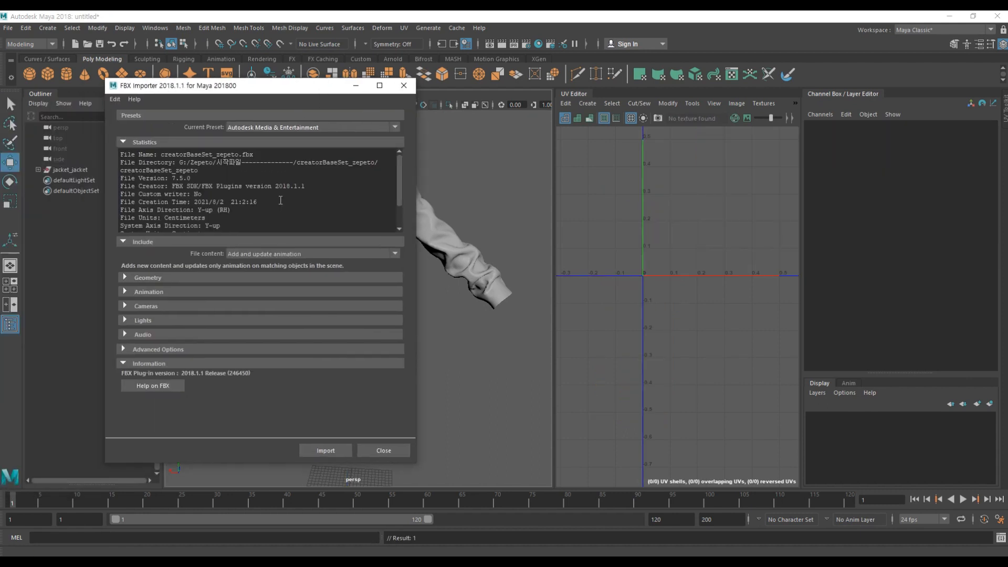
left_click(319, 452)
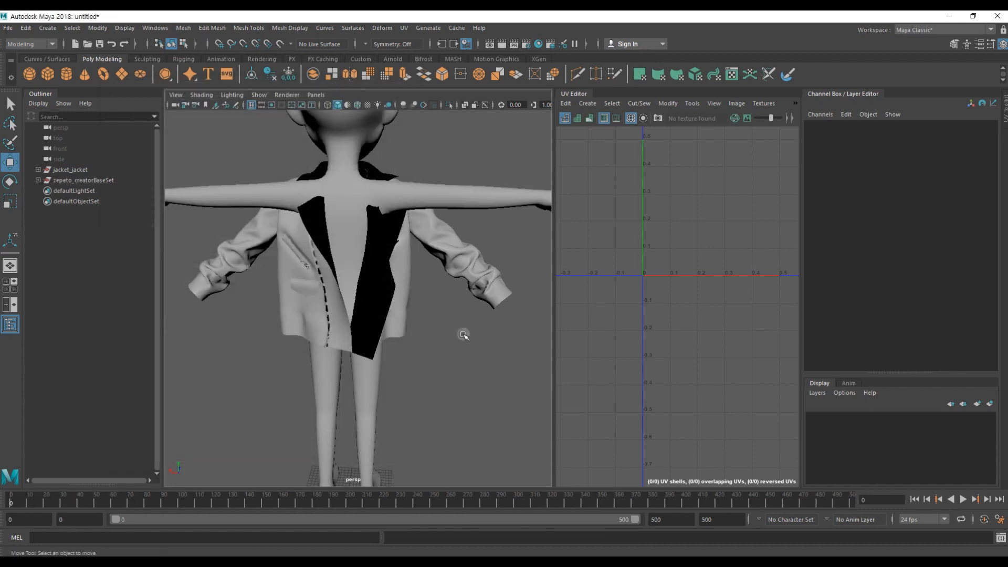
Step: Select the jacket body together with both sleeve-and-back meshes
left_click(387, 189)
left_click(244, 191)
left_click_drag(239, 275, 412, 289, "alt")
left_click(415, 295)
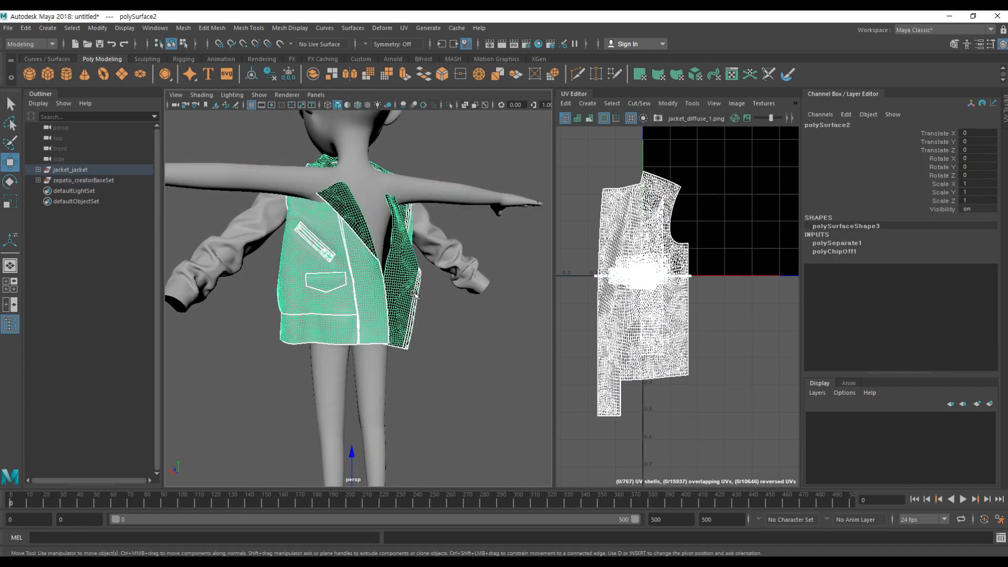
left_click(247, 230)
left_click(441, 240)
left_click(309, 267, "shift")
left_click(225, 243, "shift")
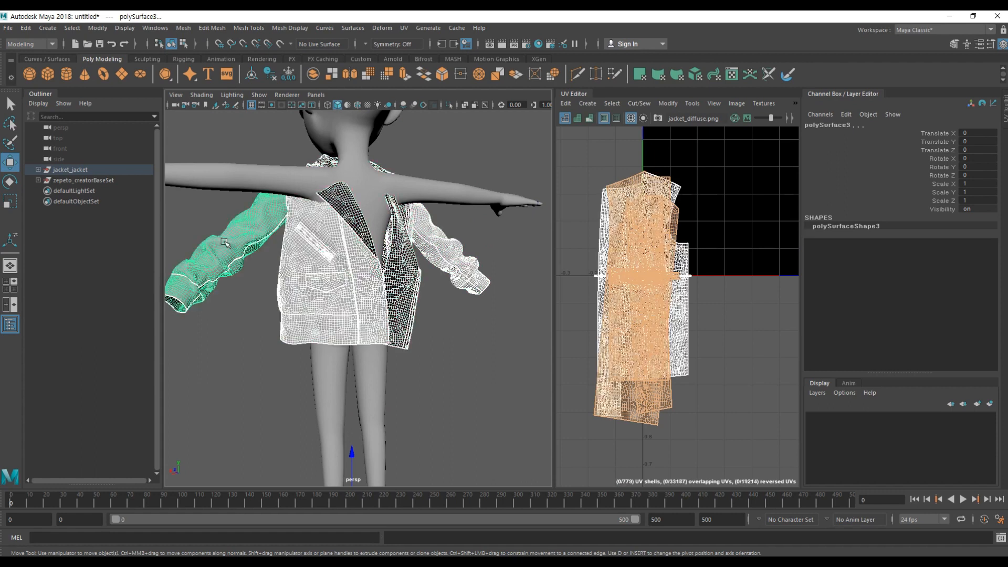
right_click_drag(368, 265, 392, 325, "alt")
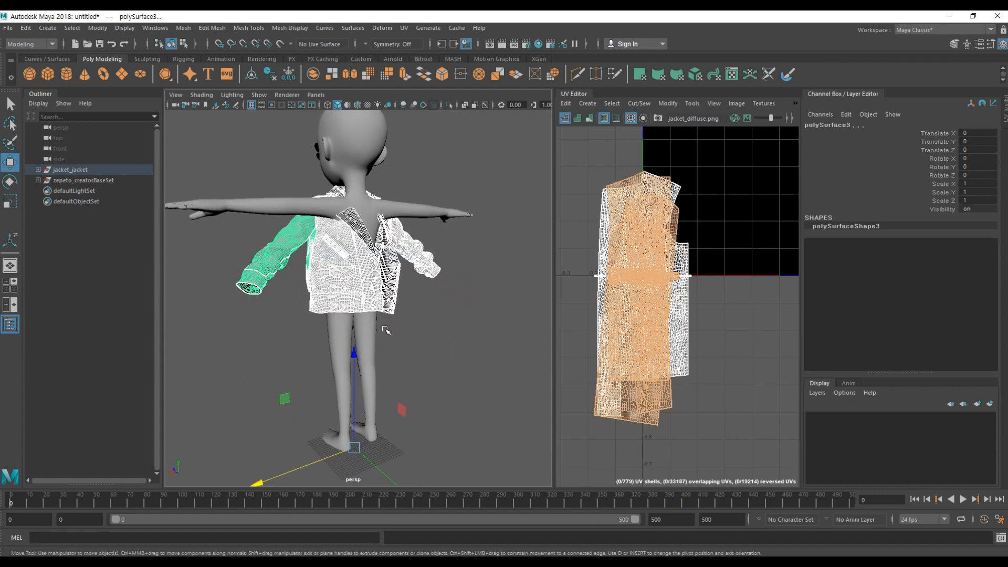
Step: Try rotating the selected jacket meshes freehand around the origin, and undo the rotation
key("e")
left_click_drag(386, 330, 394, 417, "alt")
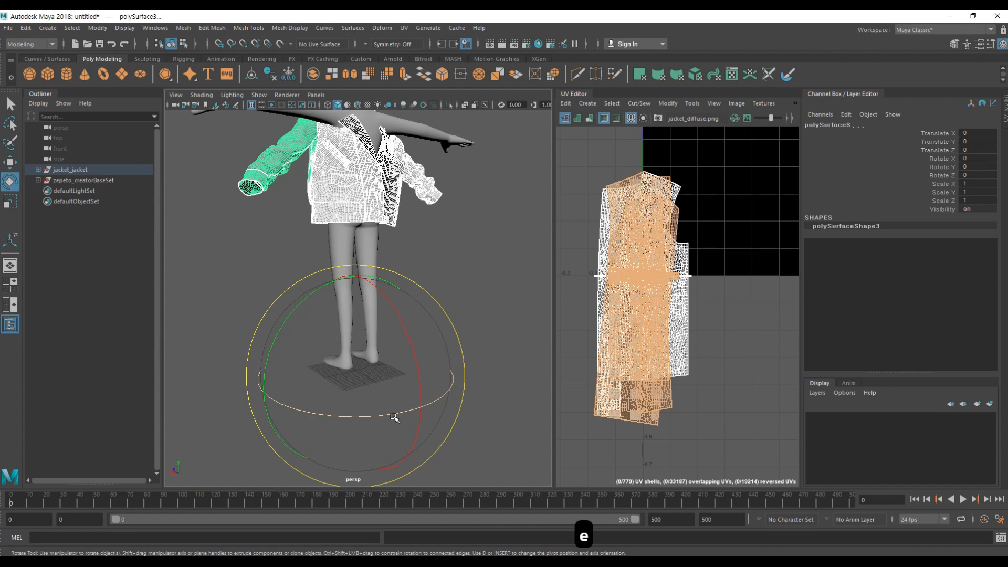
left_click_drag(302, 340, 332, 310, "alt")
left_click_drag(397, 414, 439, 270)
key("ctrl+z")
key("ctrl+z")
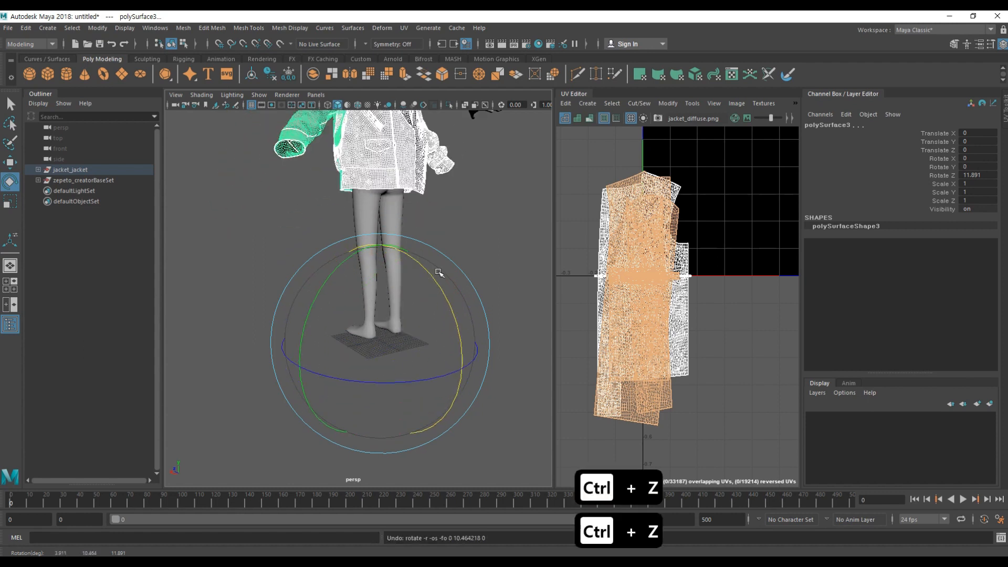
key("ctrl+z")
Step: Turn the jacket meshes to face the same way as the avatar by setting Rotate Z to 180
left_click_drag(383, 390, 308, 396, "alt")
left_click(398, 394)
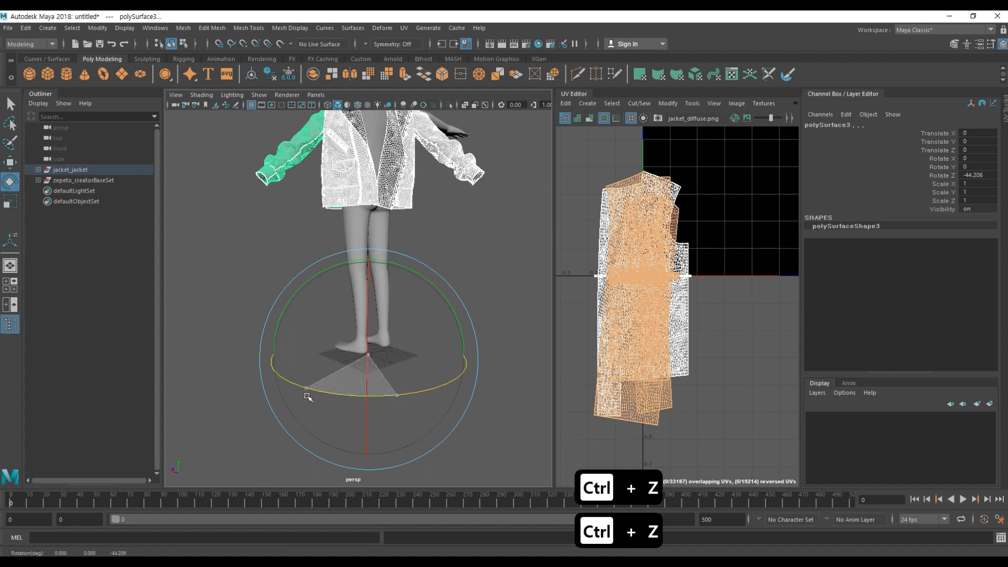
left_click_drag(396, 395, 402, 389)
double_click(988, 177)
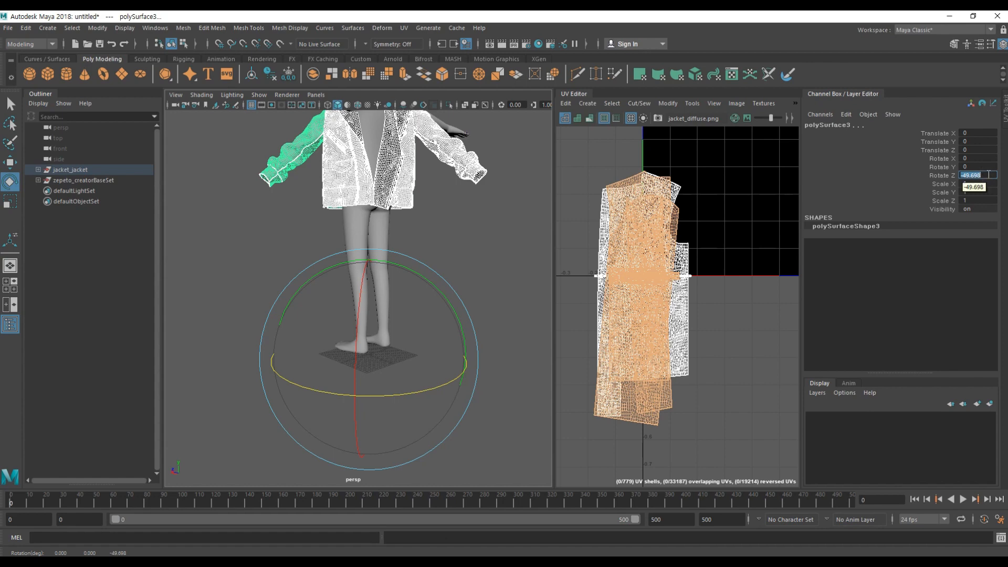
type("180")
key("Return")
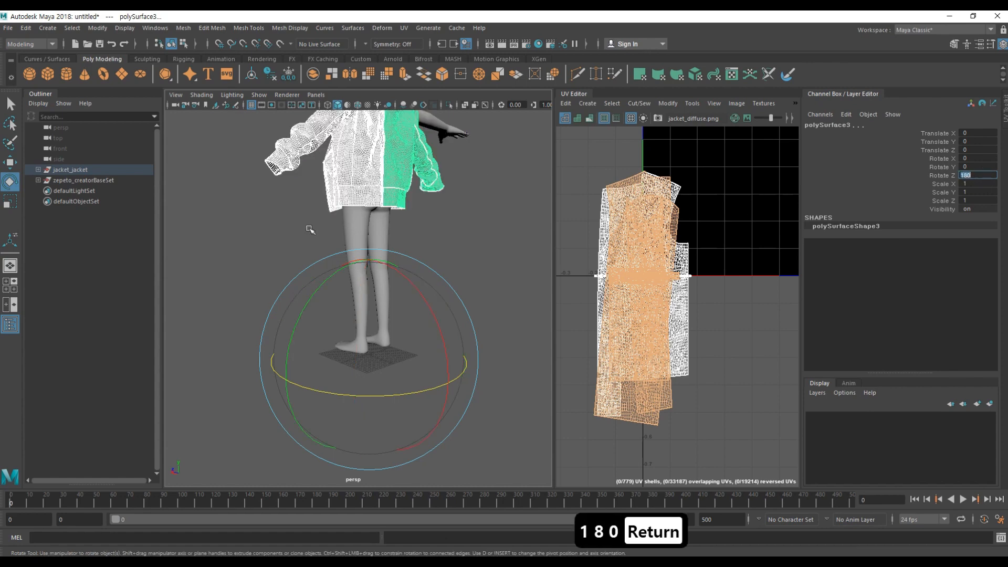
Step: Inspect the rotated jacket on the avatar from the front and check the transform values of the body and sleeve meshes
scroll(400, 269, "up", 5)
scroll(401, 269, "down", 5)
left_click_drag(474, 313, 441, 338, "alt")
left_click(442, 338)
left_click(386, 278)
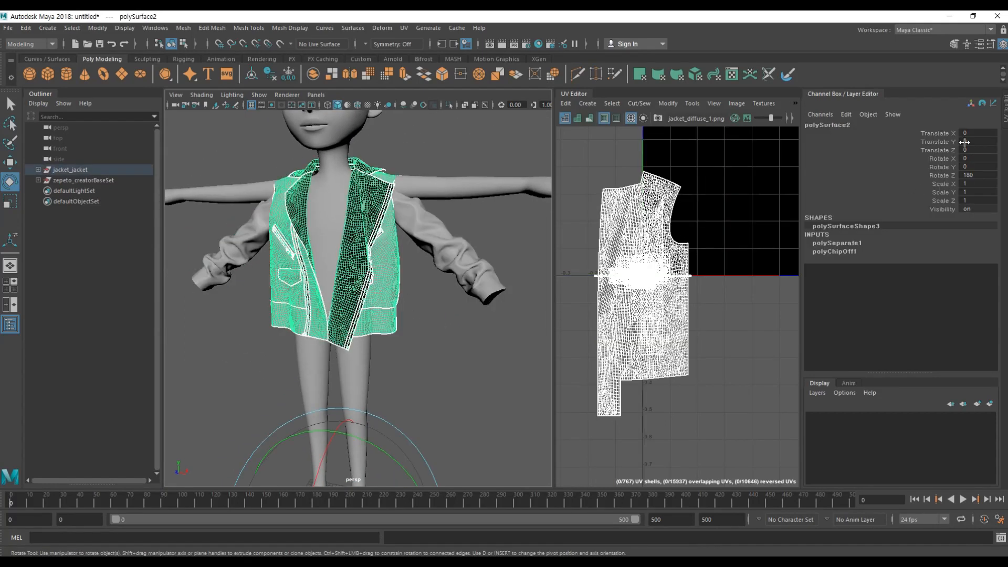
left_click(449, 242)
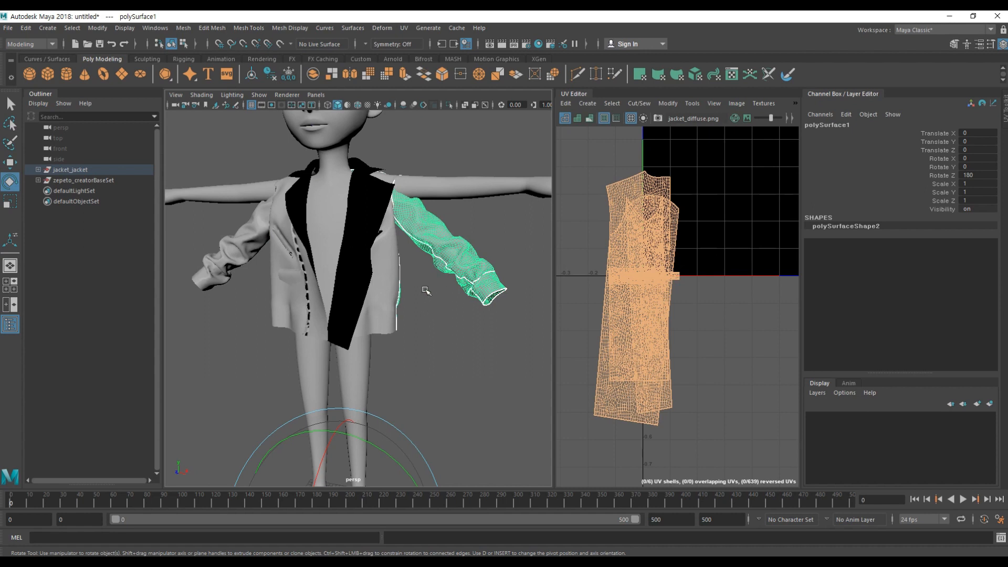
left_click(481, 336)
left_click(387, 275)
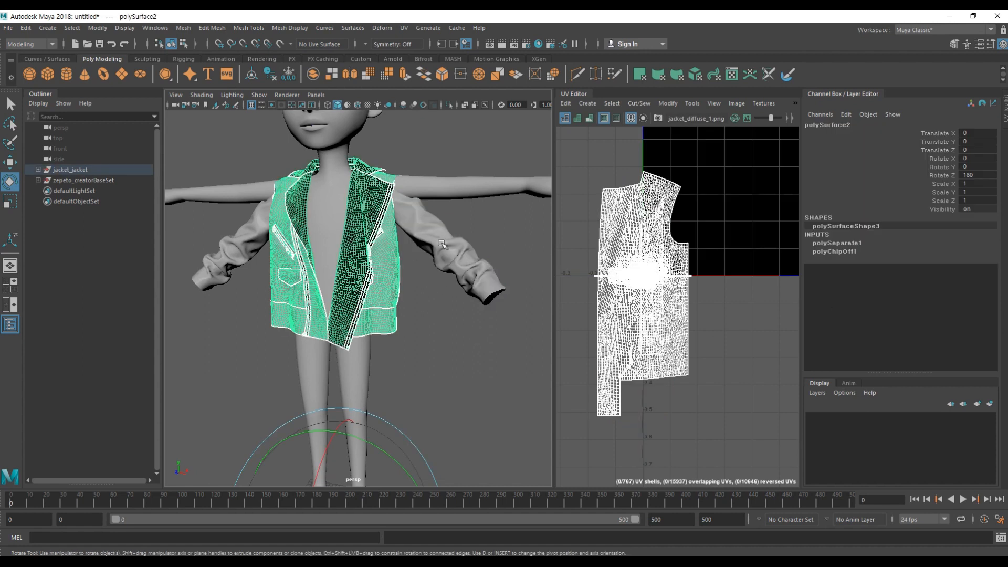
Step: Select the jacket body and both sleeve-and-back meshes and freeze their transformations
left_click(442, 244)
left_click(247, 245)
left_click(470, 257)
left_click(389, 273)
left_click(235, 252)
left_click_drag(235, 252, 252, 247, "alt")
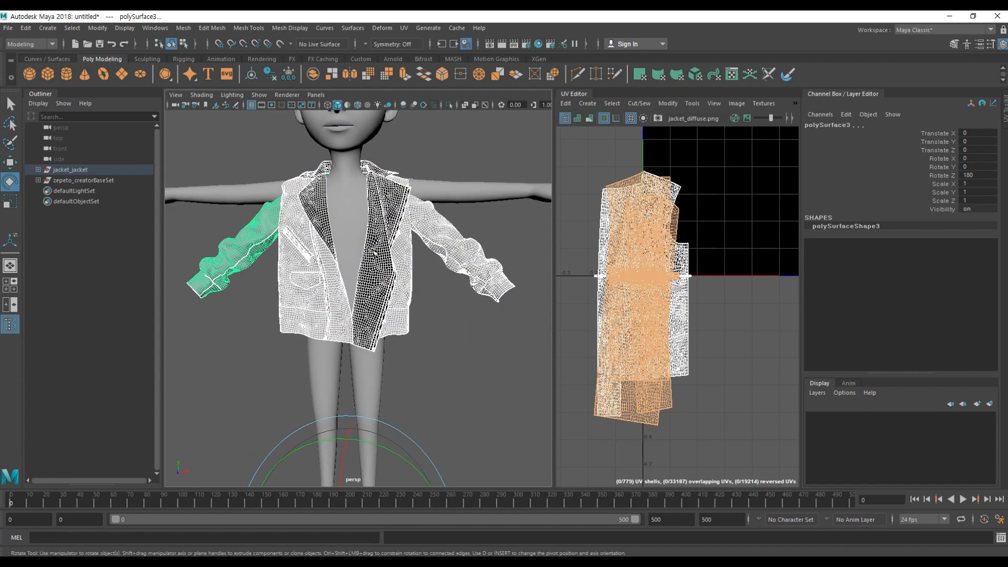
left_click(155, 28)
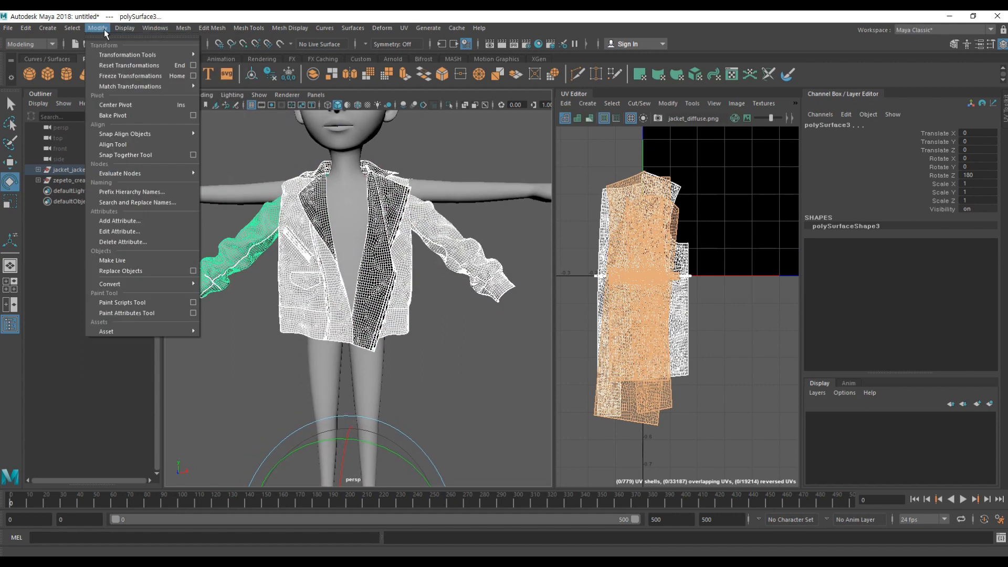
left_click(116, 76)
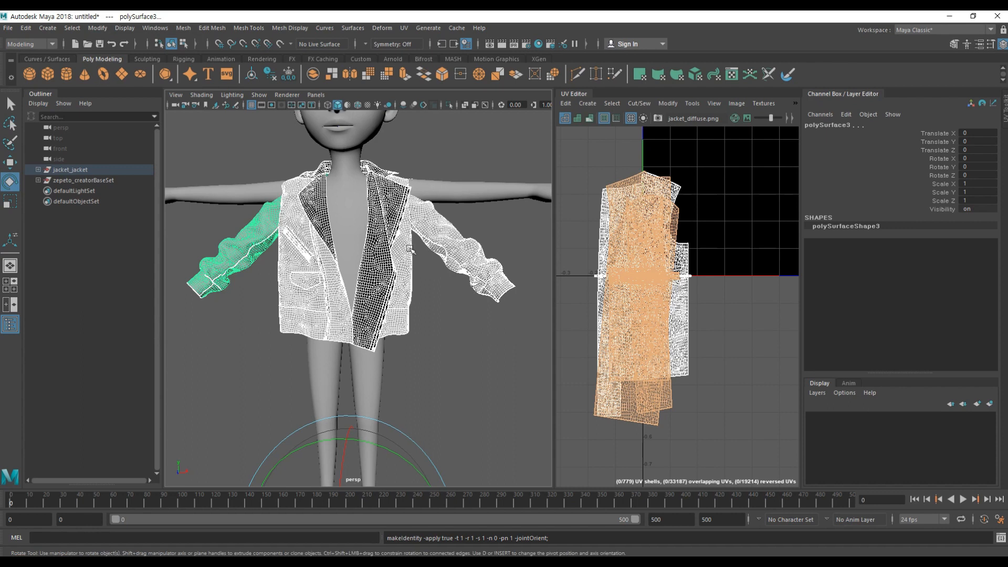
Step: Apply Reset Transformations to the three selected jacket meshes
scroll(409, 249, "down", 2)
left_click_drag(410, 250, 415, 231, "alt")
left_click(97, 27)
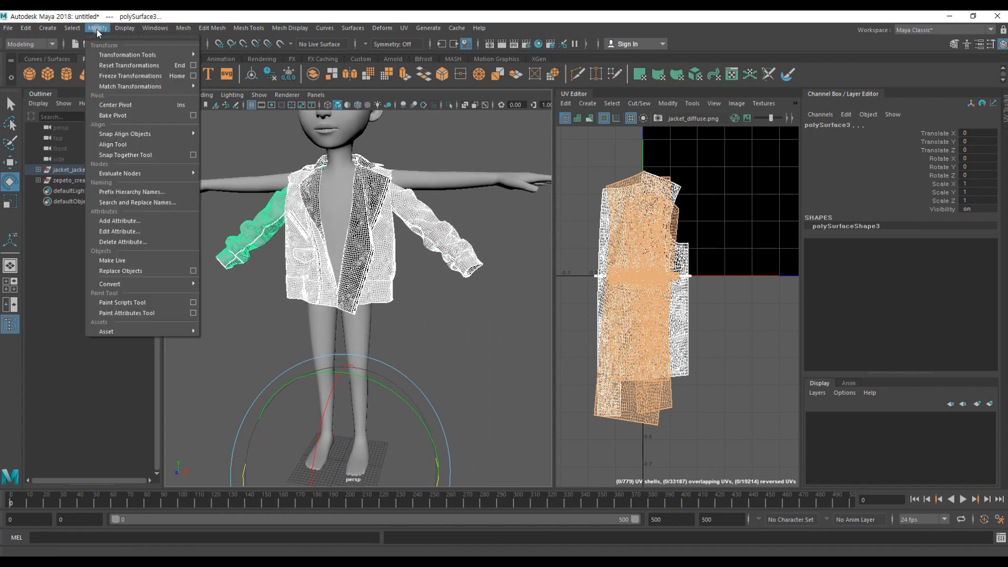
left_click(116, 66)
Step: Examine the construction history inputs listed for the jacket body and compare them with those of the sleeve-and-back mesh
left_click_drag(415, 294, 448, 314, "alt")
scroll(449, 317, "down", 1)
left_click(448, 315)
left_click(377, 281)
middle_click_drag(465, 333, 453, 322, "alt")
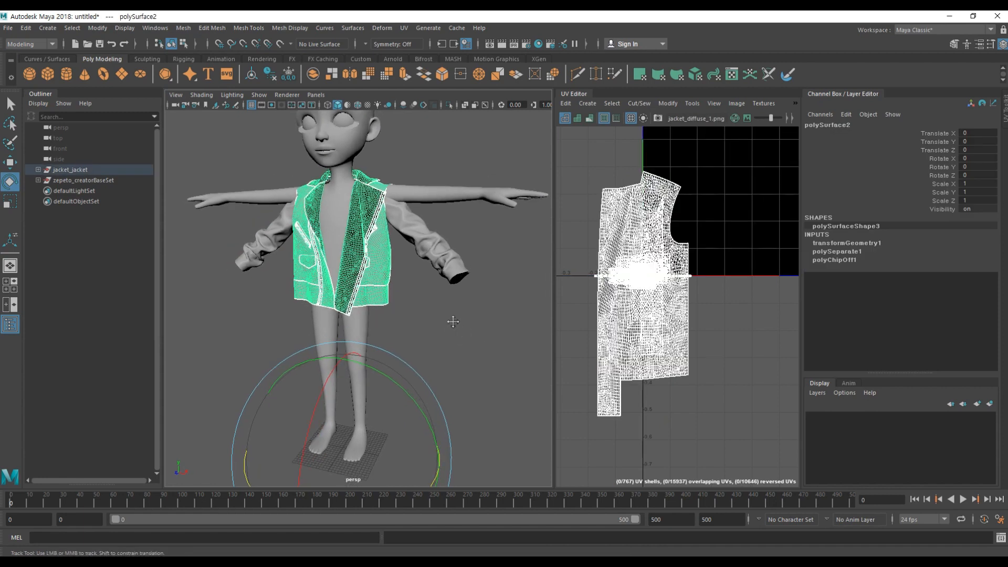
scroll(457, 291, "up", 1)
left_click(387, 260)
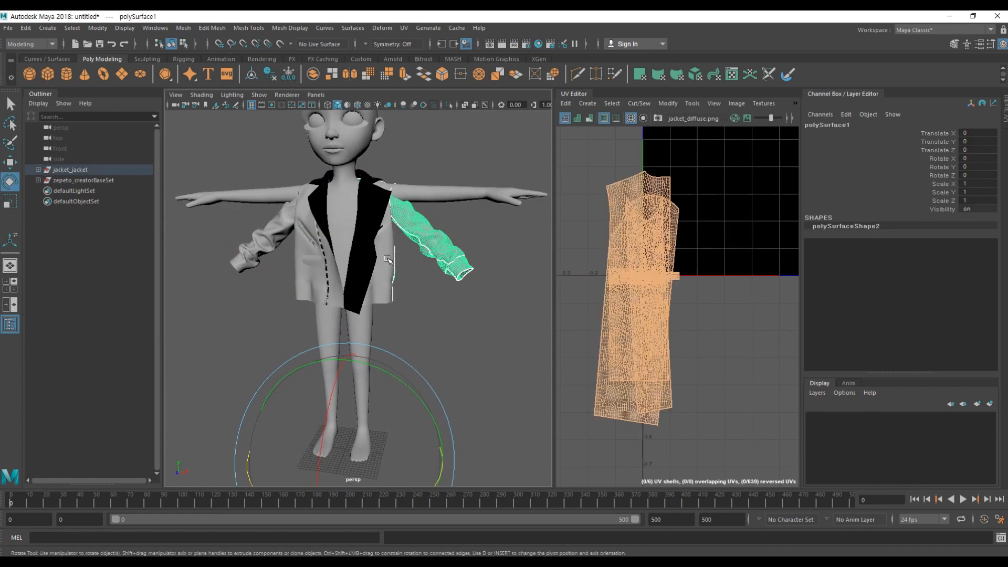
left_click(388, 260, "shift")
left_click(269, 247, "shift")
left_click(427, 293)
left_click(420, 239)
left_click(380, 244)
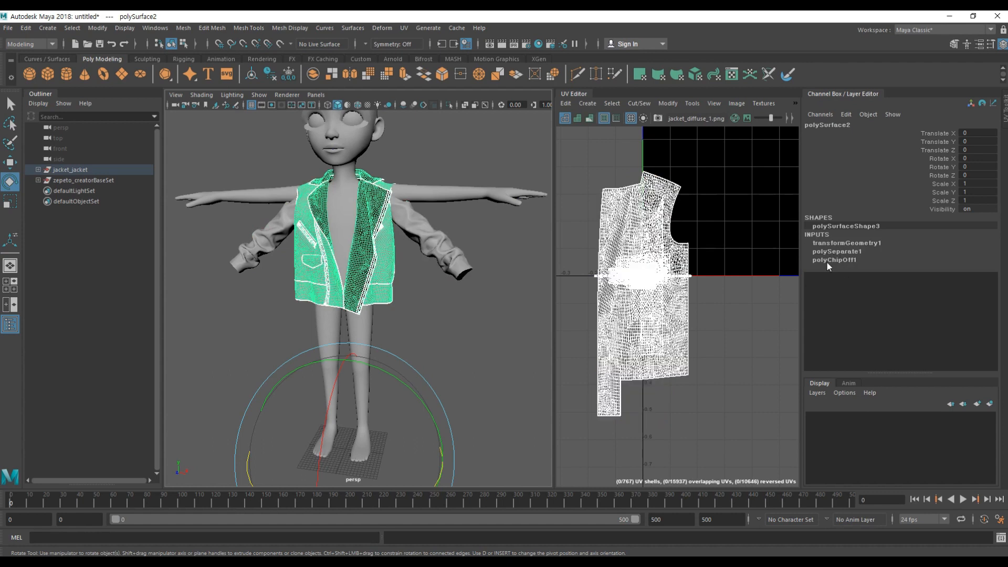
Step: Select the jacket body and both sleeve-and-back meshes and delete their construction history
left_click(412, 293)
left_click(420, 255)
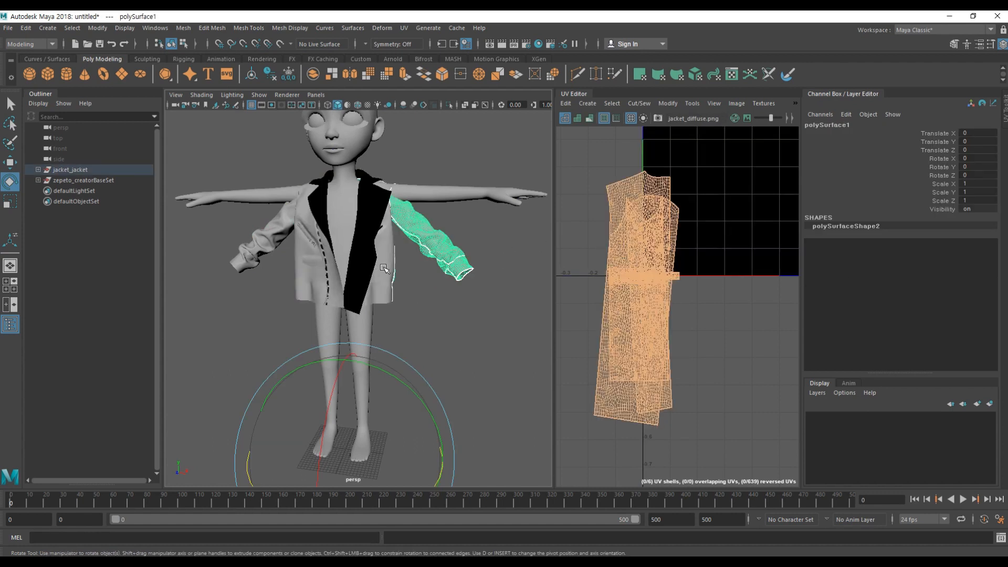
left_click(384, 268, "shift")
left_click(272, 243, "shift")
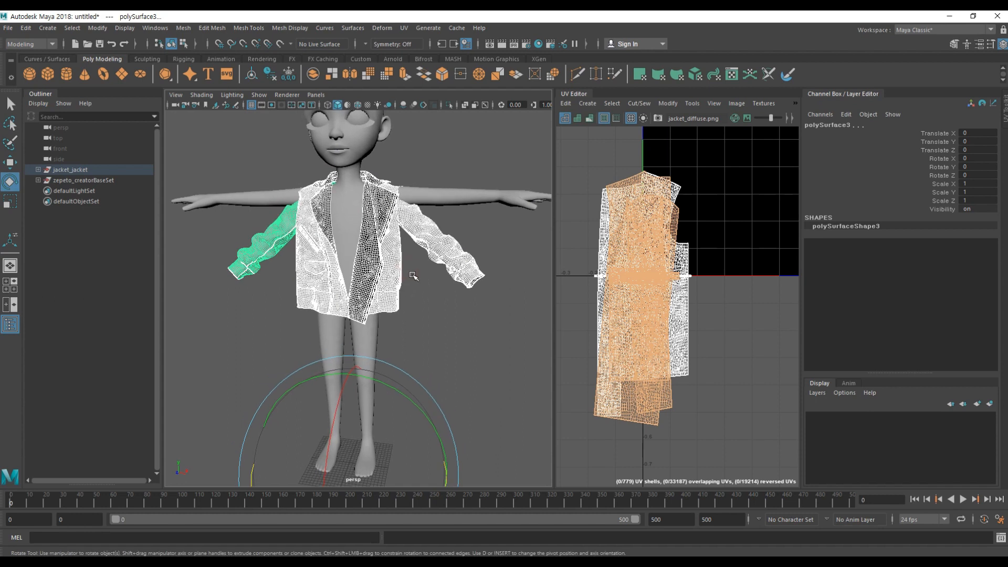
key("alt+shift+d")
left_click(450, 324)
left_click(399, 278)
left_click(457, 323)
Step: Open the Hotkey Editor and move its window fully into view
left_click(98, 28)
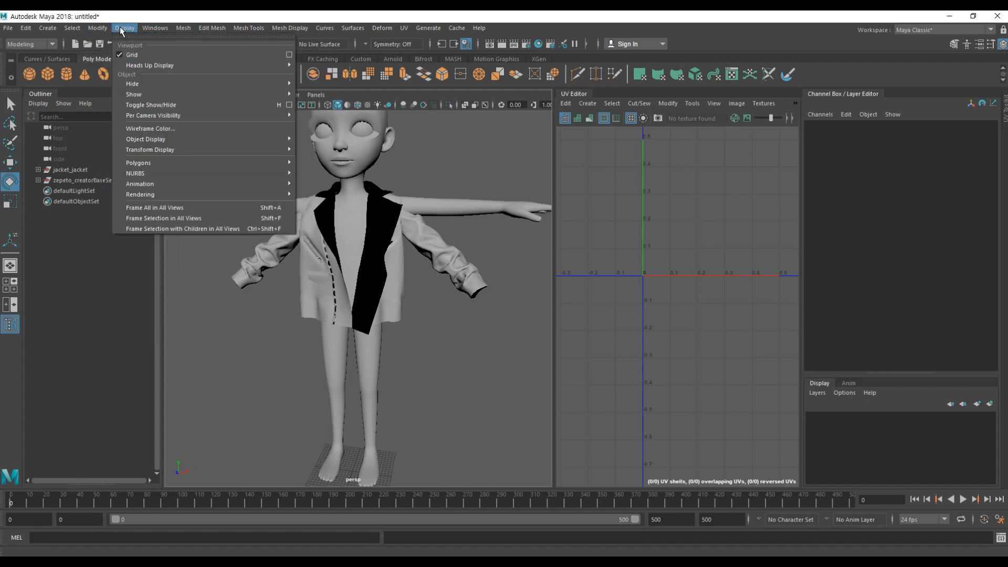
left_click(156, 29)
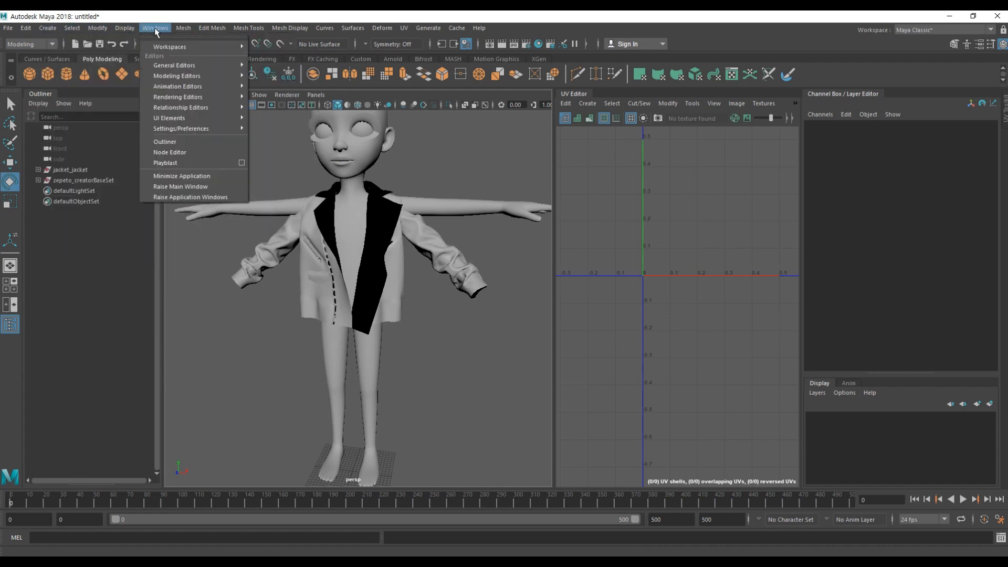
mouse_move(225, 128)
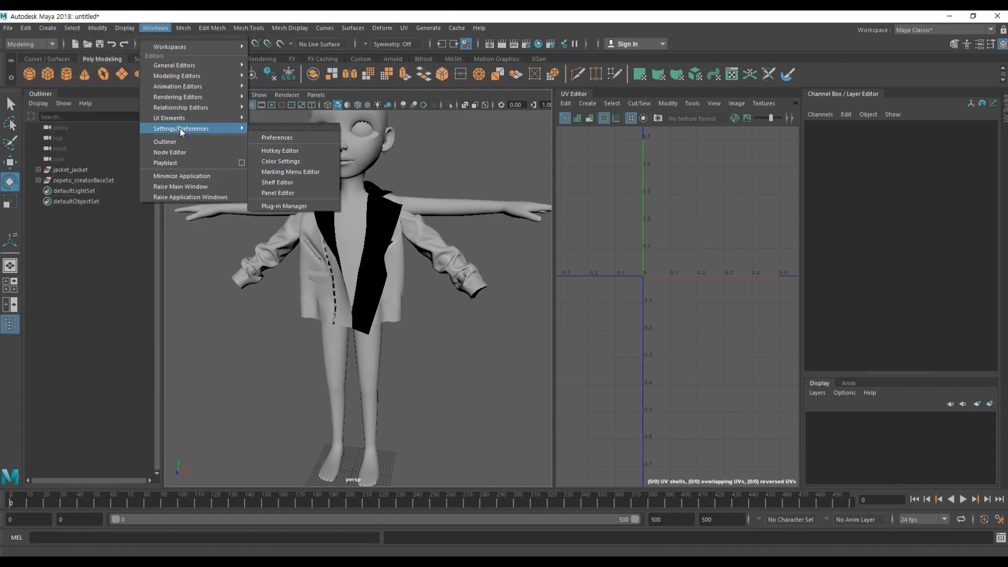
left_click(291, 151)
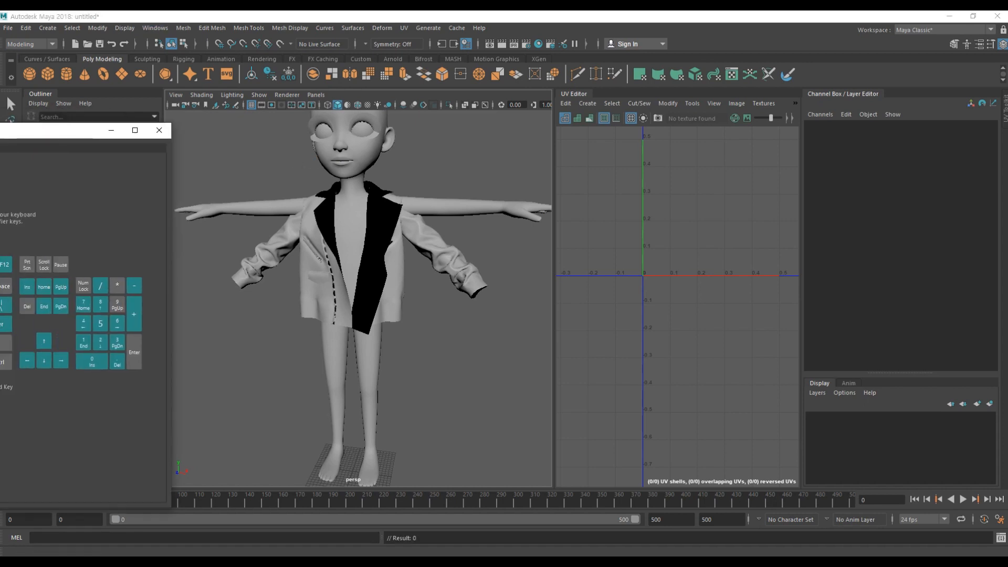
left_click_drag(21, 135, 622, 169)
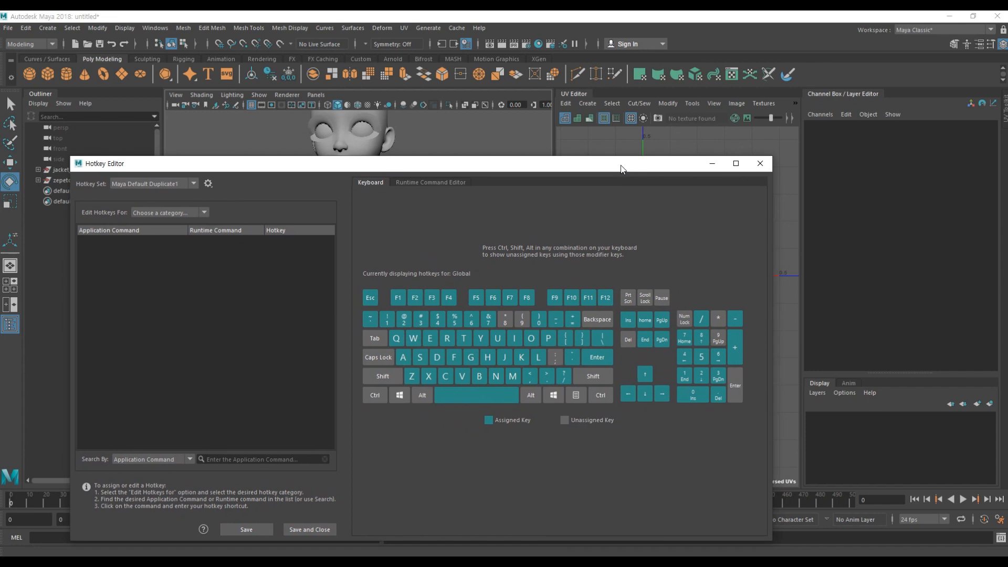
left_click(761, 18)
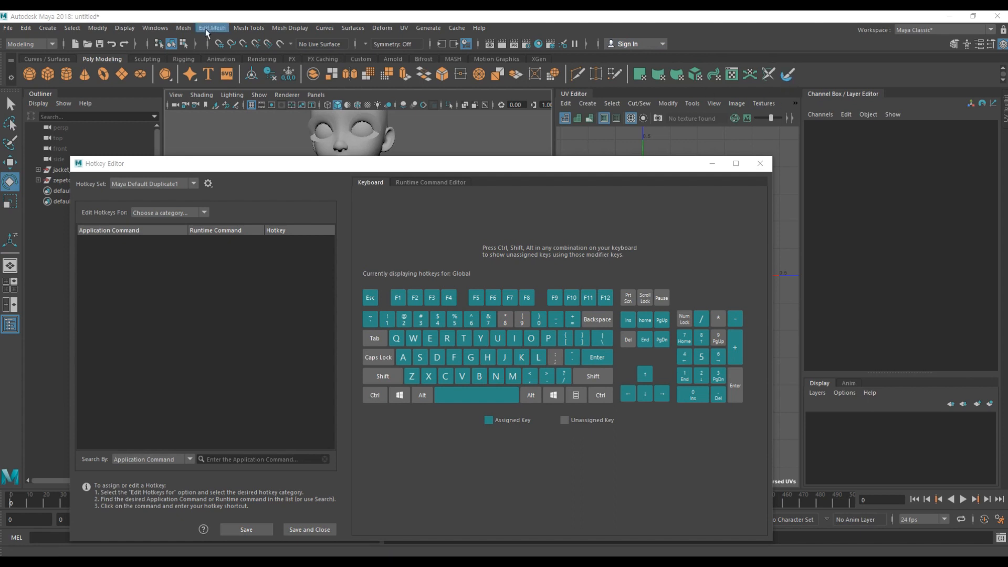
left_click(155, 29)
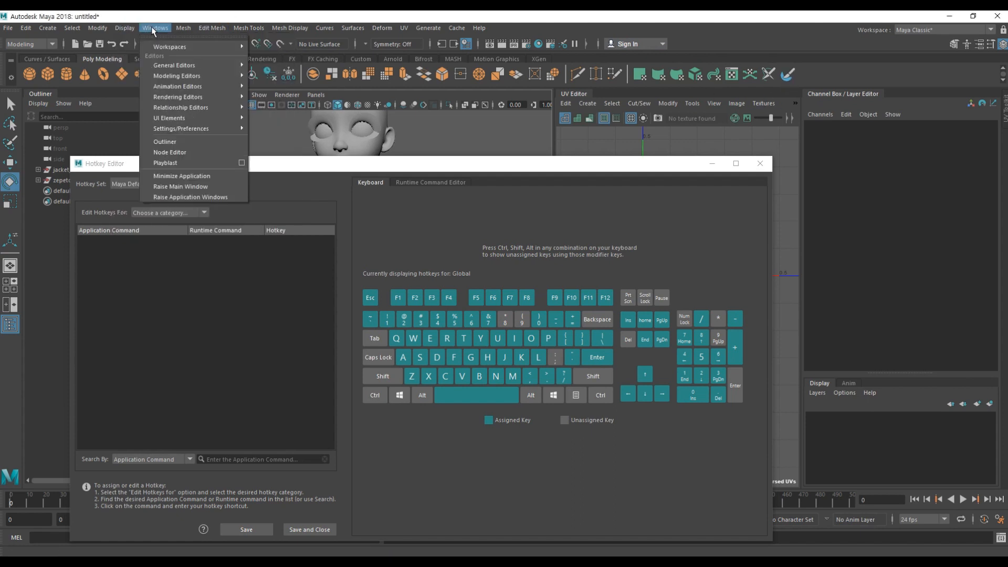
left_click(305, 167)
left_click_drag(330, 161, 333, 160)
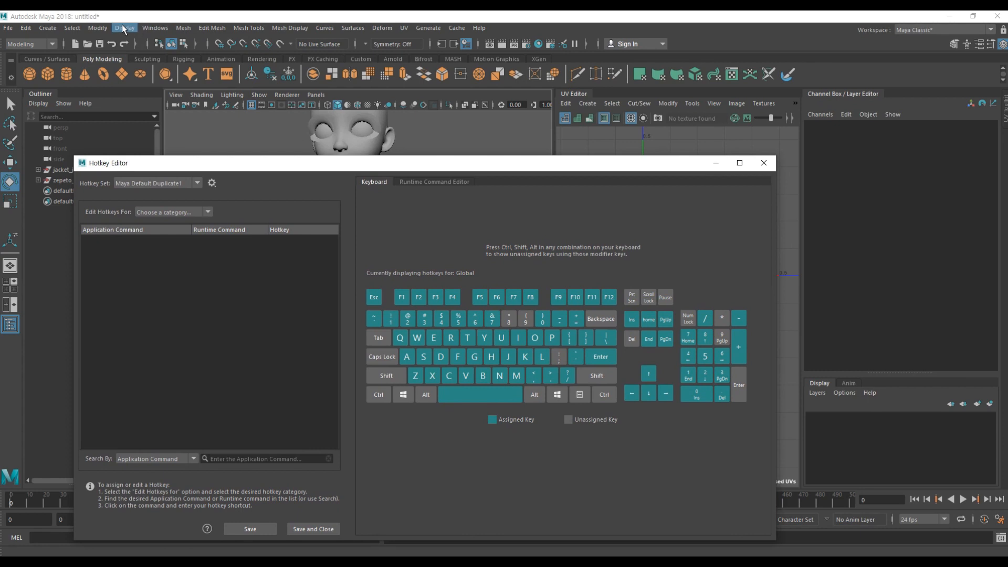
left_click(123, 26)
mouse_move(139, 26)
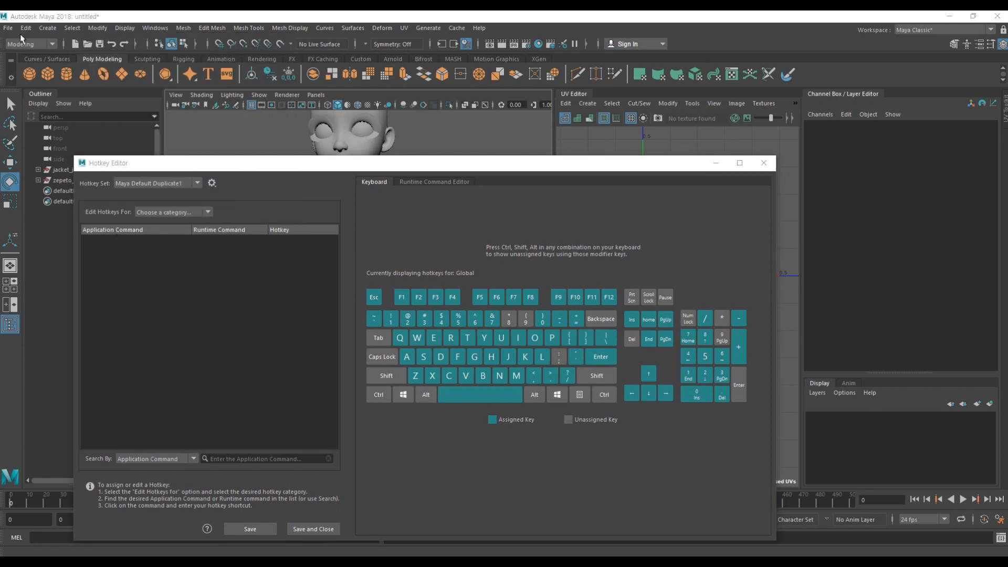
Step: Add the Freeze Transformations command as a shortcut on the Poly Modeling shelf
left_click(97, 28)
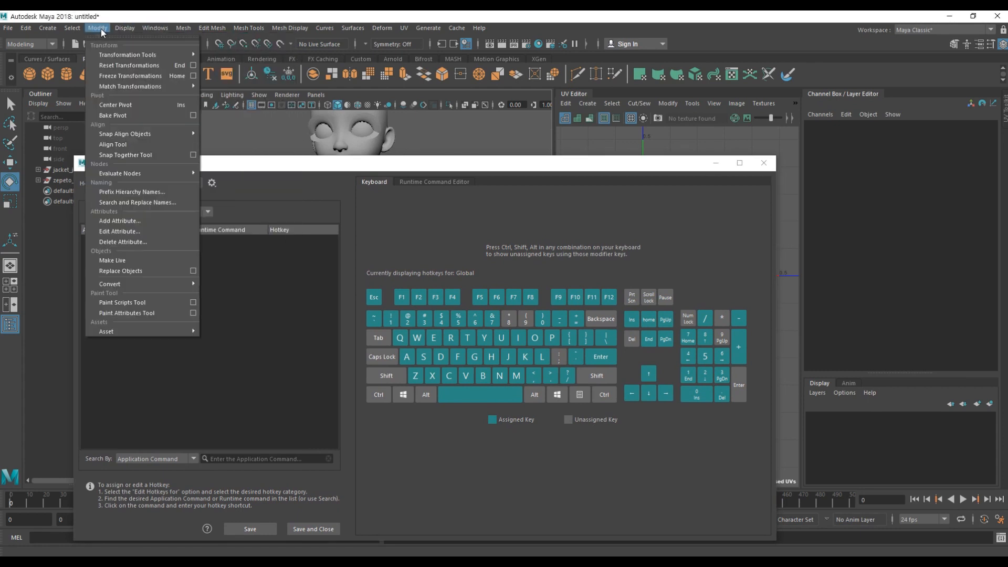
left_click(126, 76, "ctrl+shift")
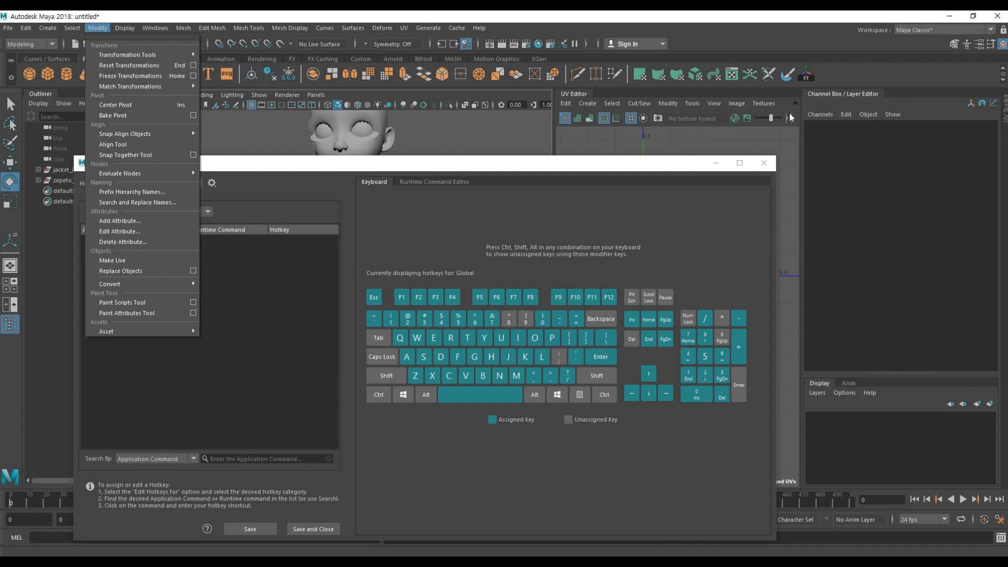
left_click(95, 27)
left_click(95, 27)
left_click(96, 27)
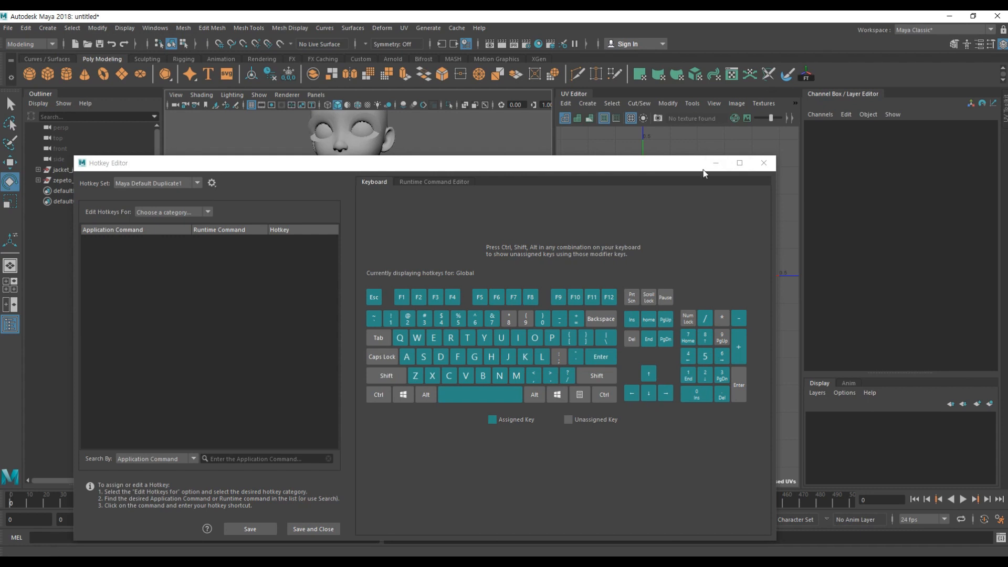
Step: List the Menu Items category in the Hotkey Editor and move the editor window clear of the Outliner
left_click_drag(474, 170, 478, 143)
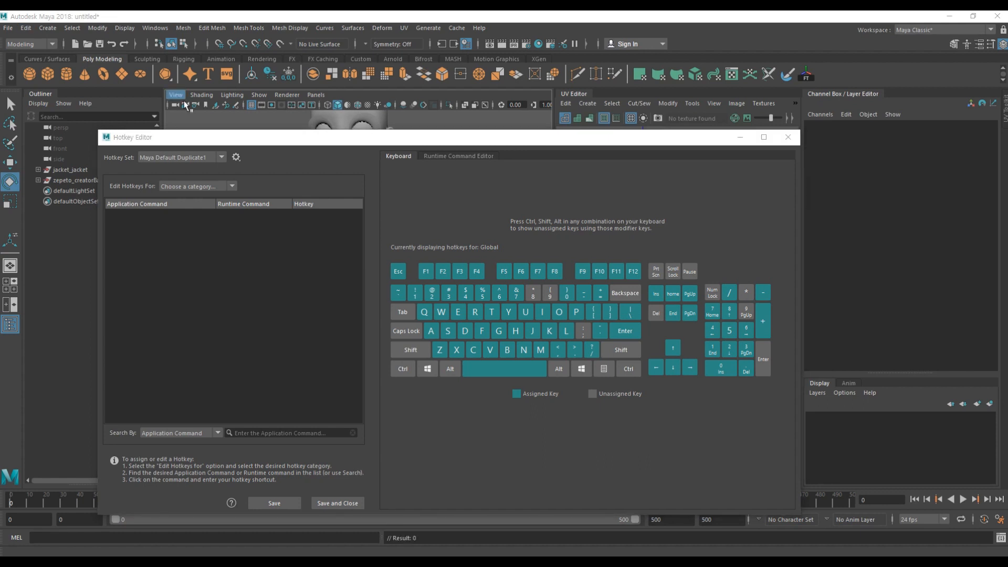
left_click_drag(270, 139, 271, 135)
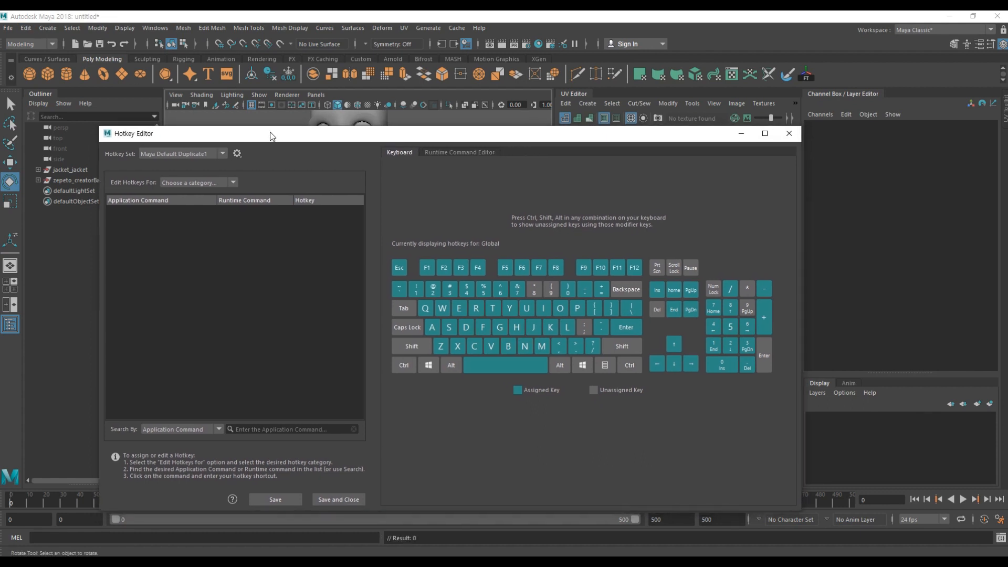
left_click(234, 183)
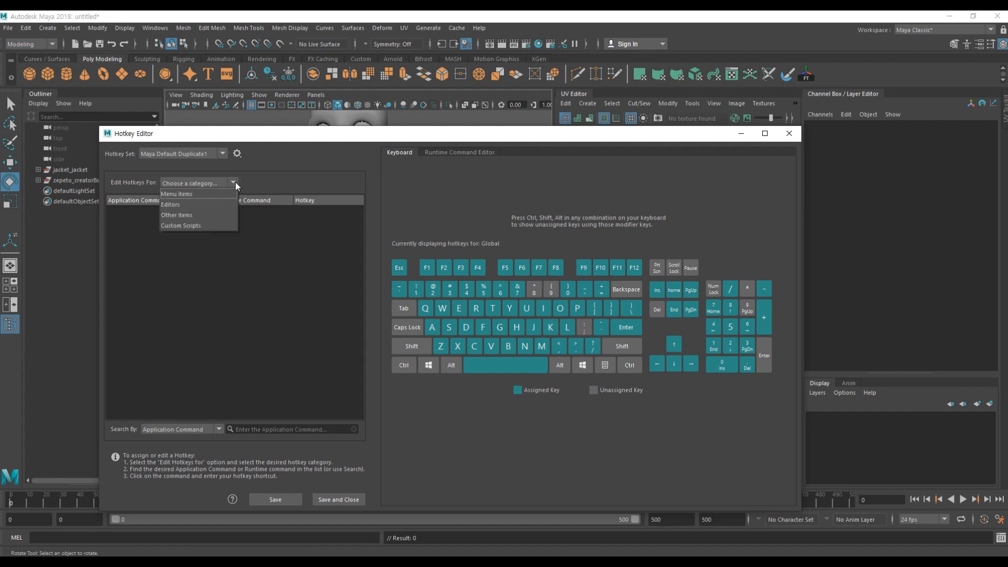
left_click(190, 196)
left_click_drag(250, 135, 290, 135)
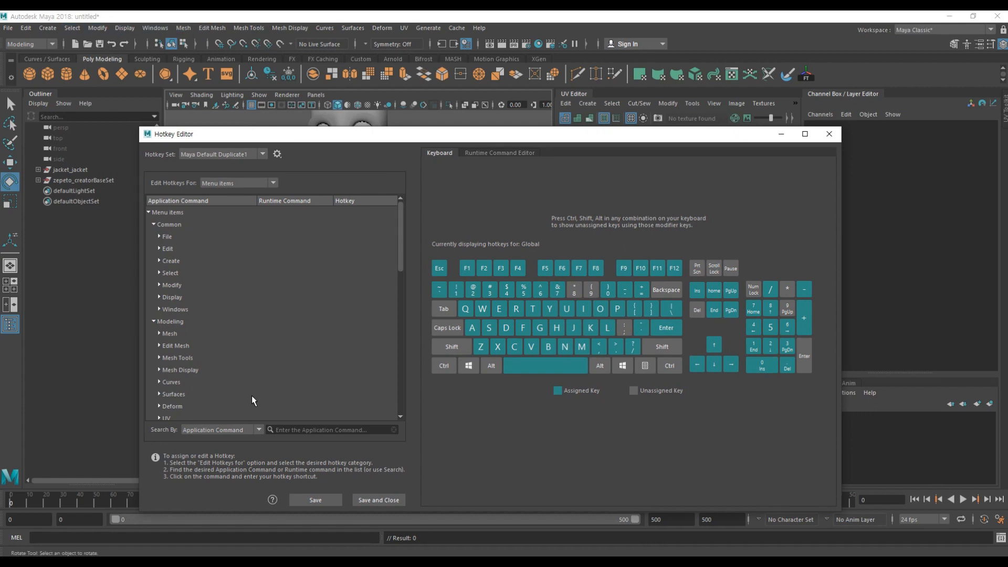
left_click_drag(227, 135, 333, 124)
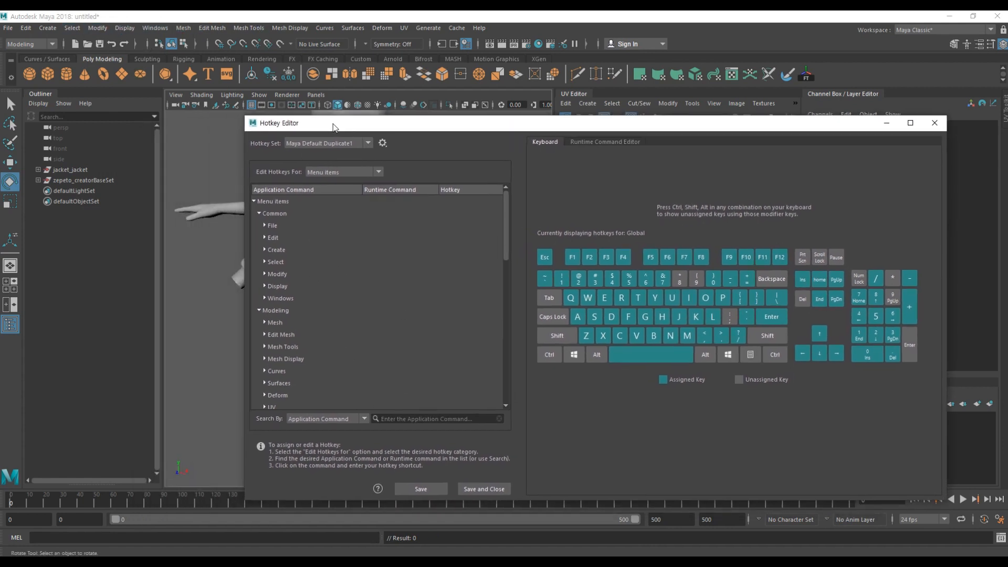
Step: Tear off the Modify menu as a floating window and place it beside the Hotkey Editor
left_click(157, 29)
mouse_move(124, 29)
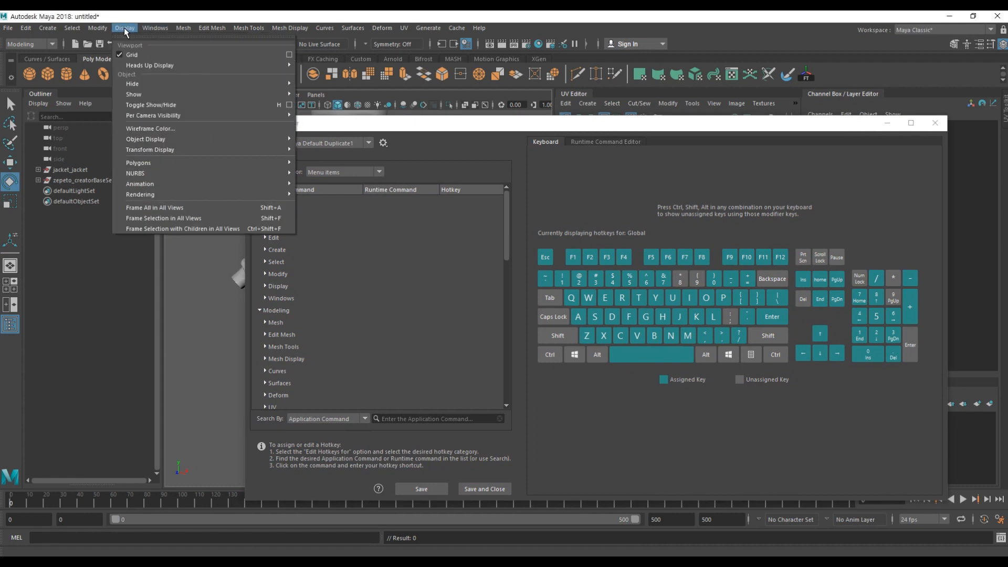
left_click(184, 28)
left_click(155, 28)
mouse_move(98, 28)
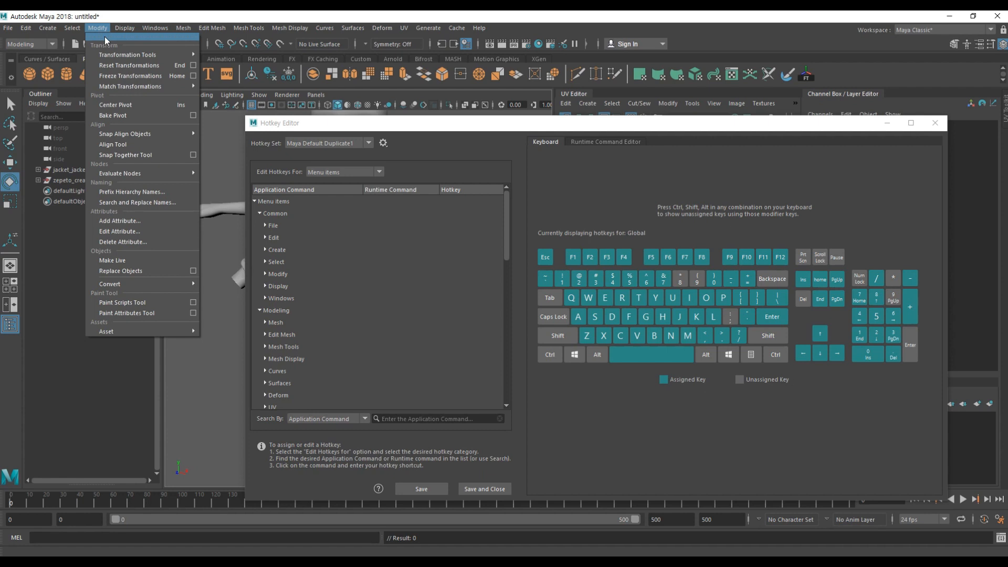
left_click(107, 41)
left_click_drag(96, 142, 103, 164)
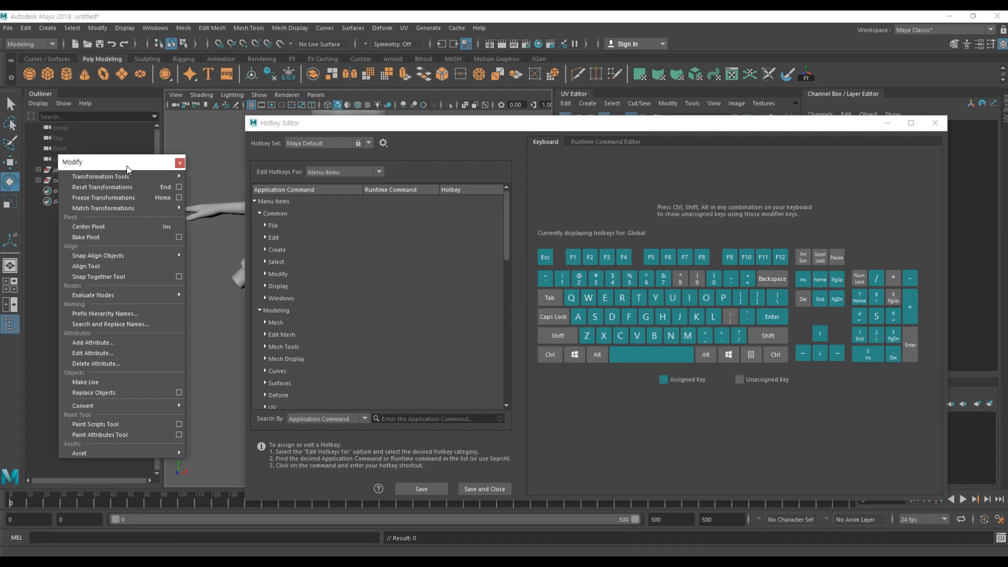
left_click_drag(119, 162, 124, 171)
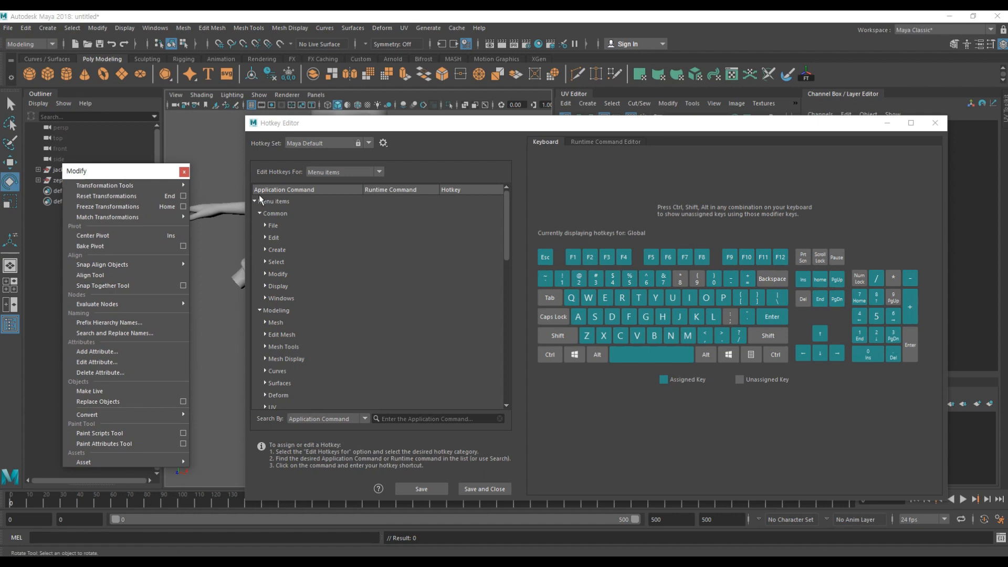
Step: Examine the hotkey entries for Reset Transformations, its option version, Center Pivot and Bake Pivot among the Modify commands
left_click(265, 275)
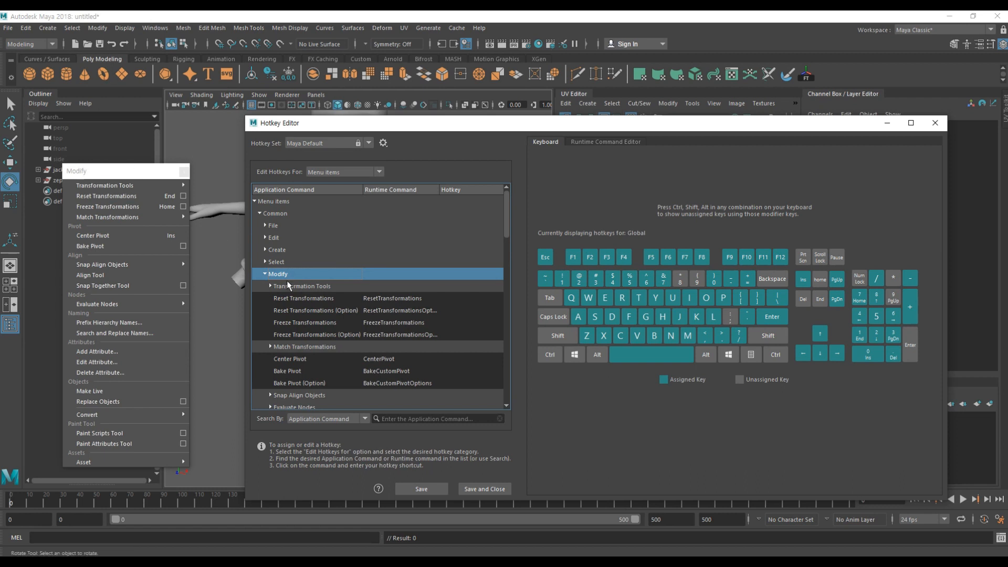
left_click_drag(508, 237, 508, 249)
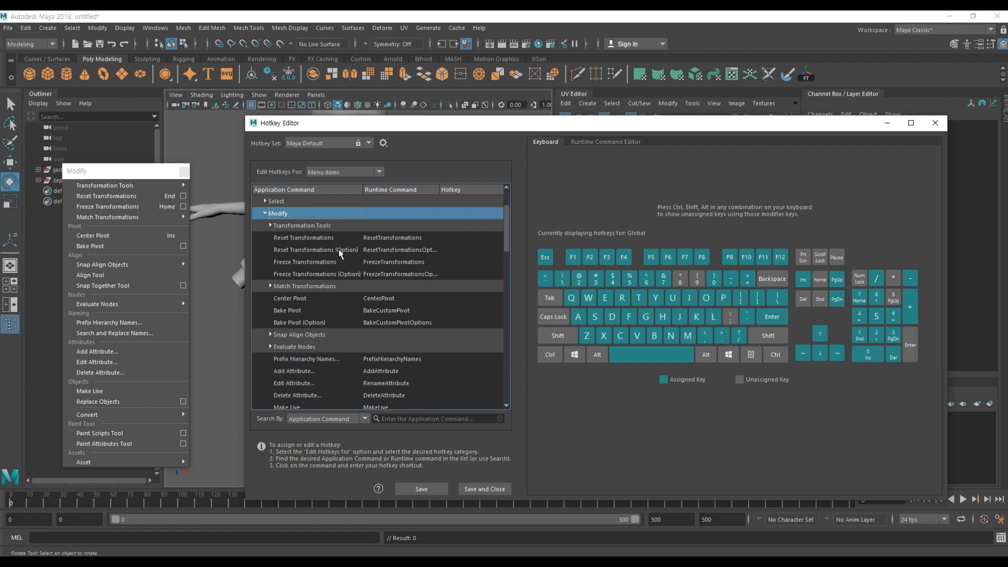
left_click(305, 238)
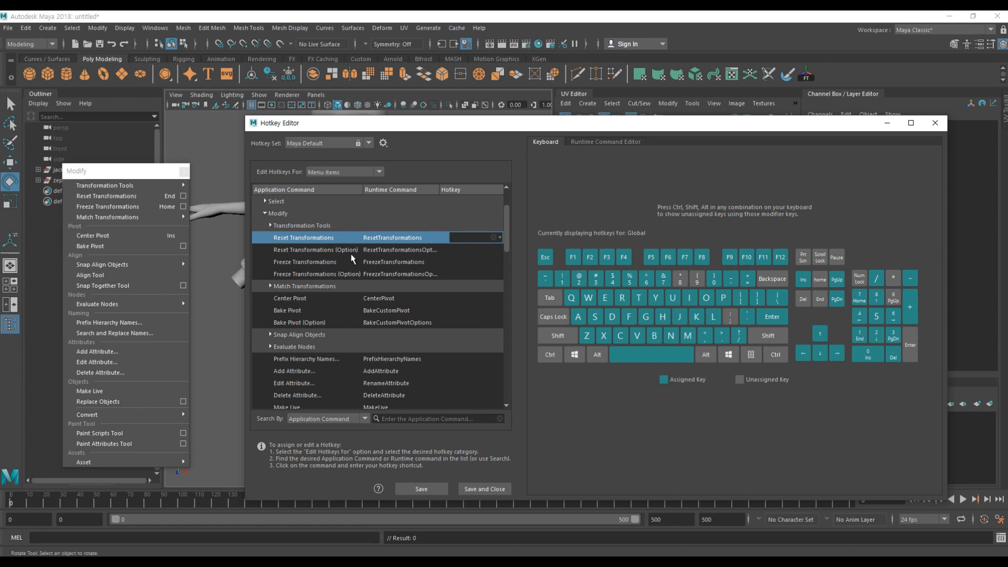
left_click(308, 252)
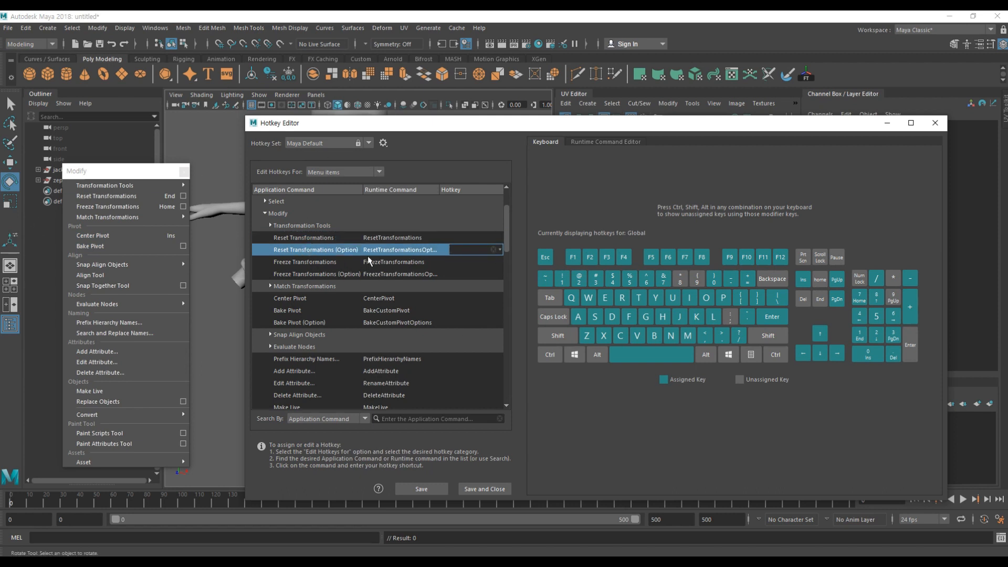
left_click(318, 237)
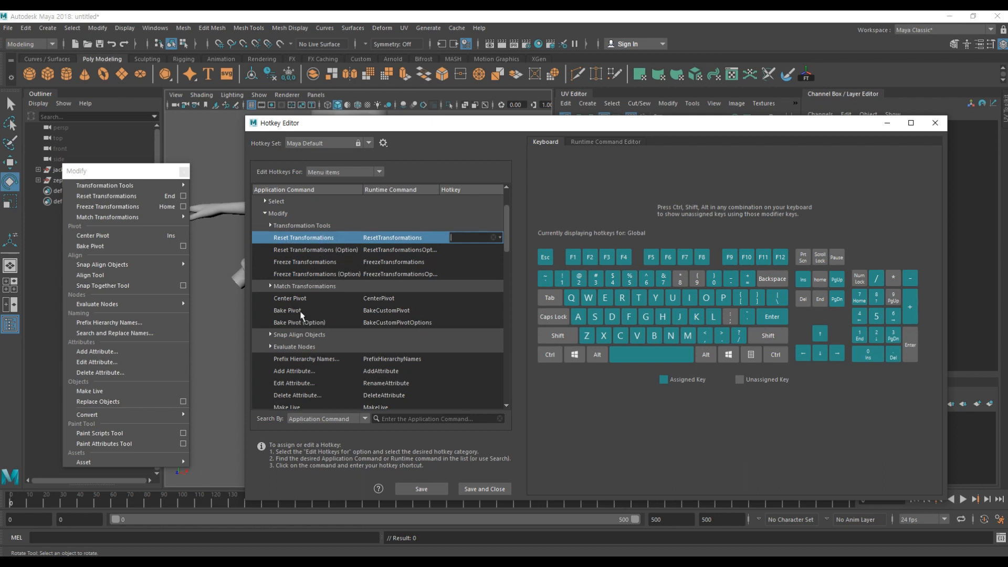
left_click(293, 298)
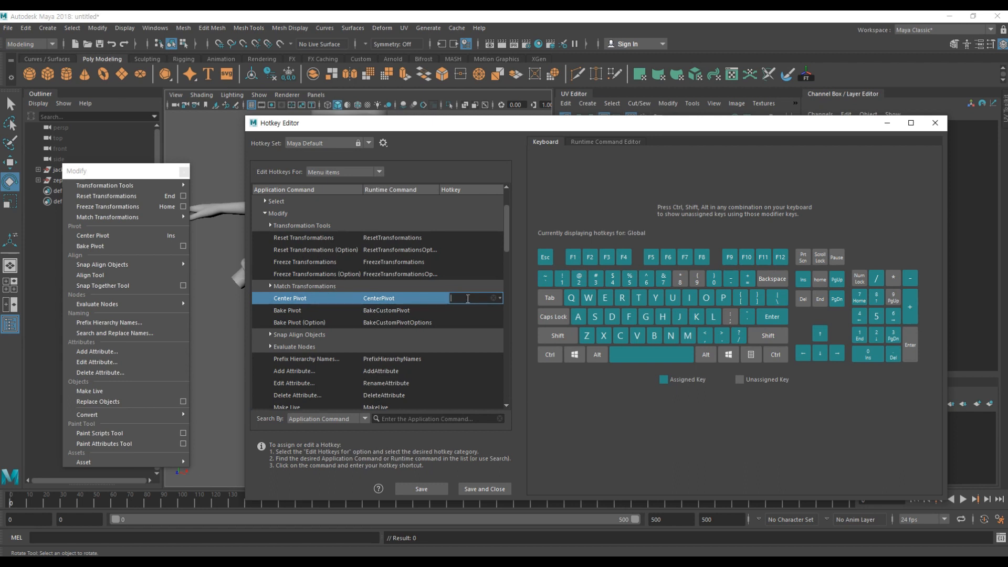
left_click(290, 313)
left_click(322, 299)
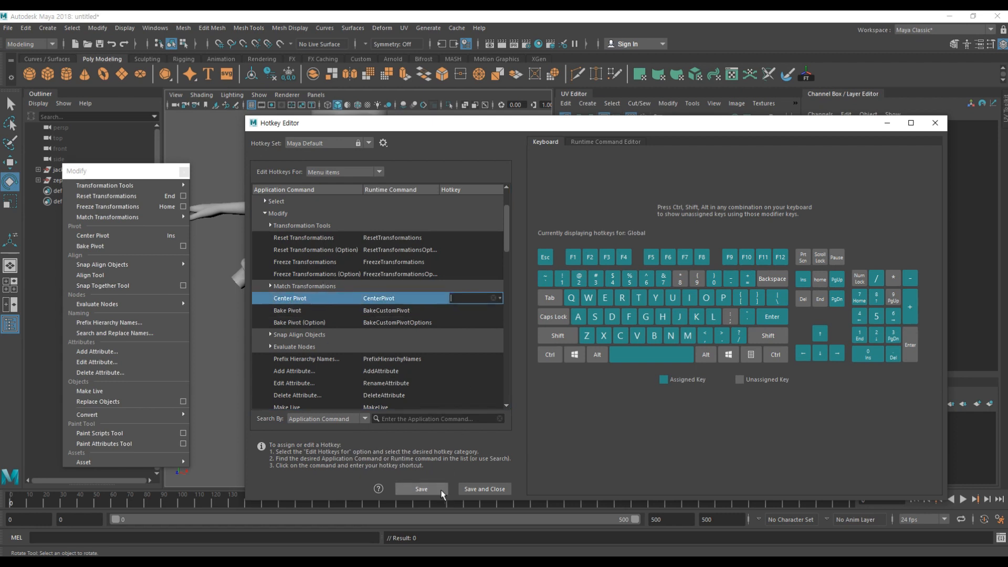
Step: Close the Hotkey Editor and the floating Modify menu, and clear the selection in the viewport
left_click(936, 123)
left_click(184, 172)
left_click(393, 273)
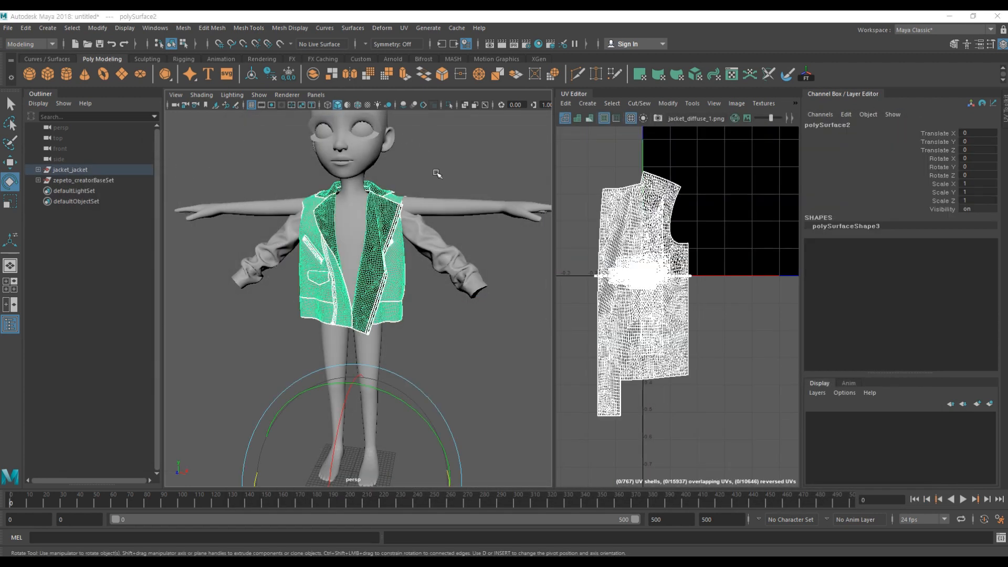
left_click(433, 173)
left_click(446, 213)
left_click(239, 195)
Step: Create an empty display layer for the Zepeto avatar
scroll(417, 308, "down", 3)
mouse_move(349, 239)
left_mouse_down("alt")
mouse_move(267, 241)
mouse_move(347, 236)
left_mouse_up("alt")
scroll(347, 236, "up", 3)
middle_click_drag(376, 230, 374, 235, "alt")
scroll(374, 235, "down", 4)
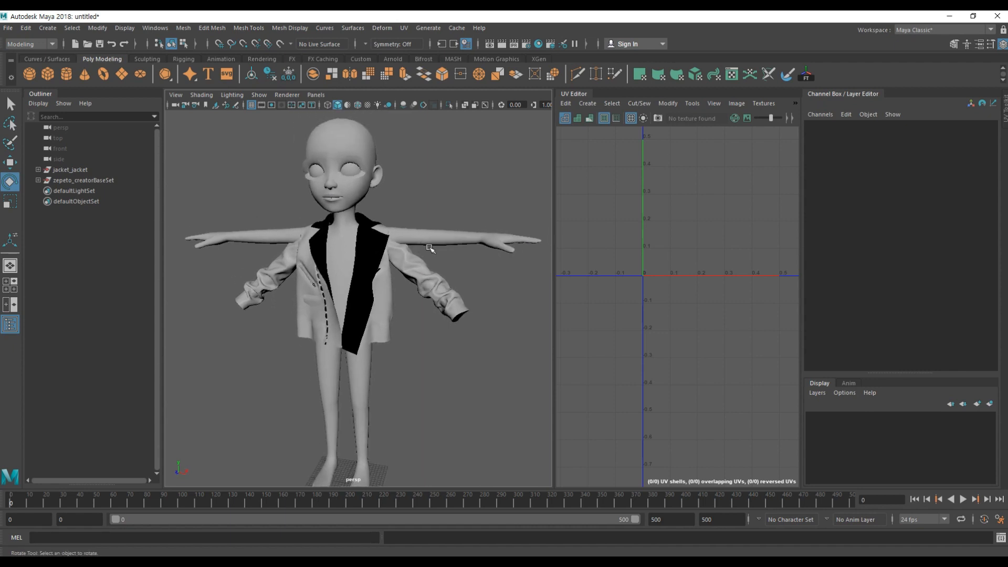
left_click(349, 140)
left_click(244, 152)
left_click(83, 184)
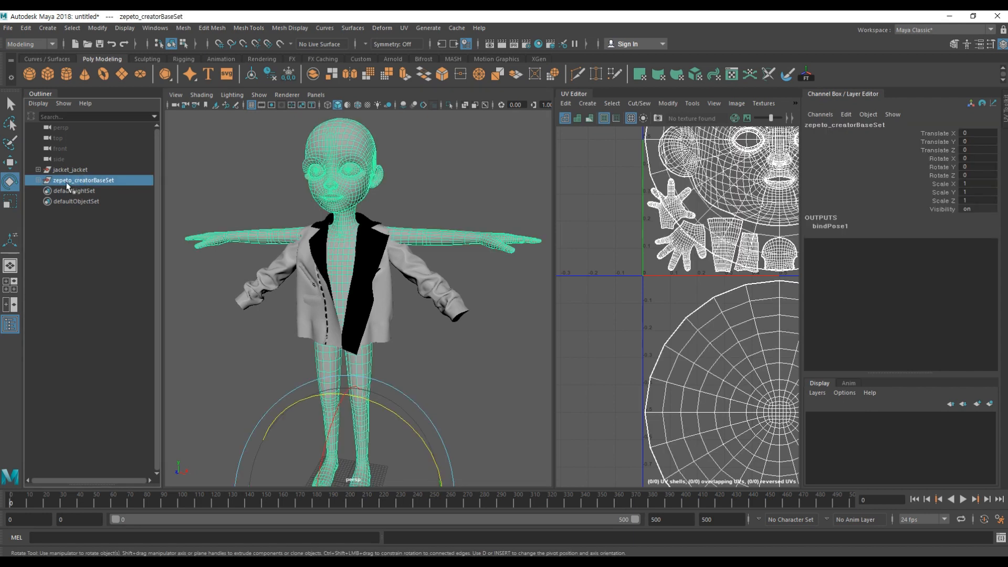
left_click_drag(419, 240, 450, 251, "alt")
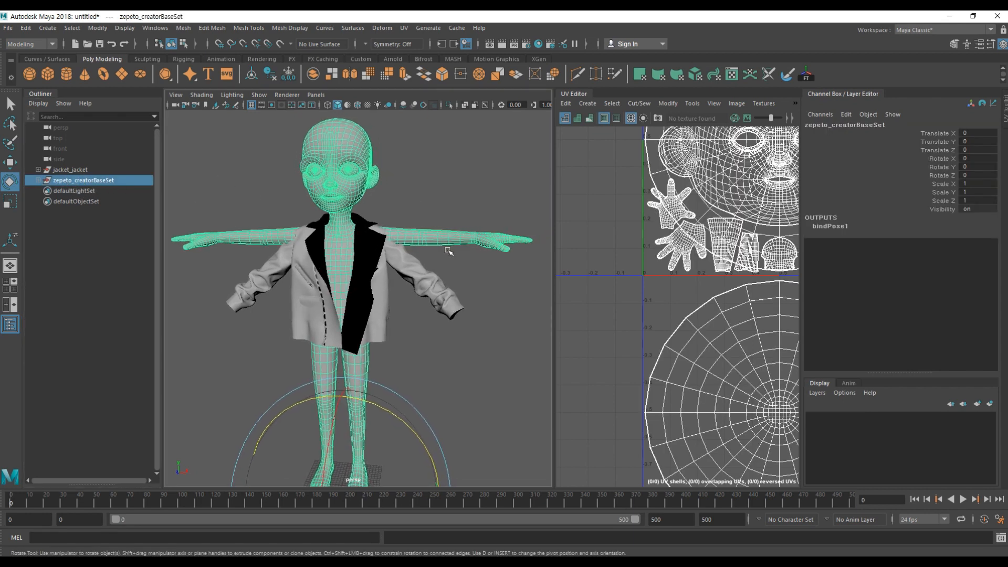
left_click(817, 393)
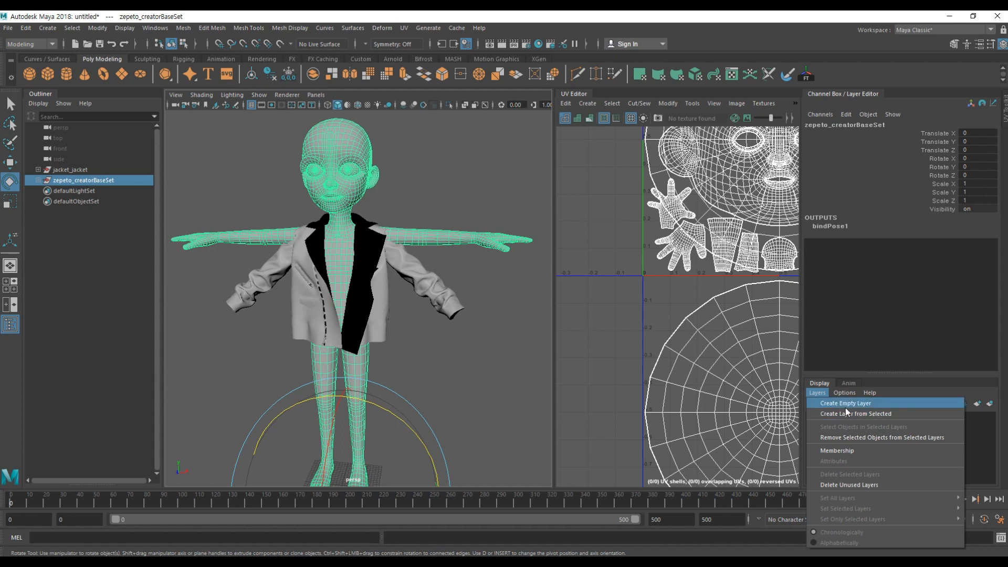
left_click(846, 404)
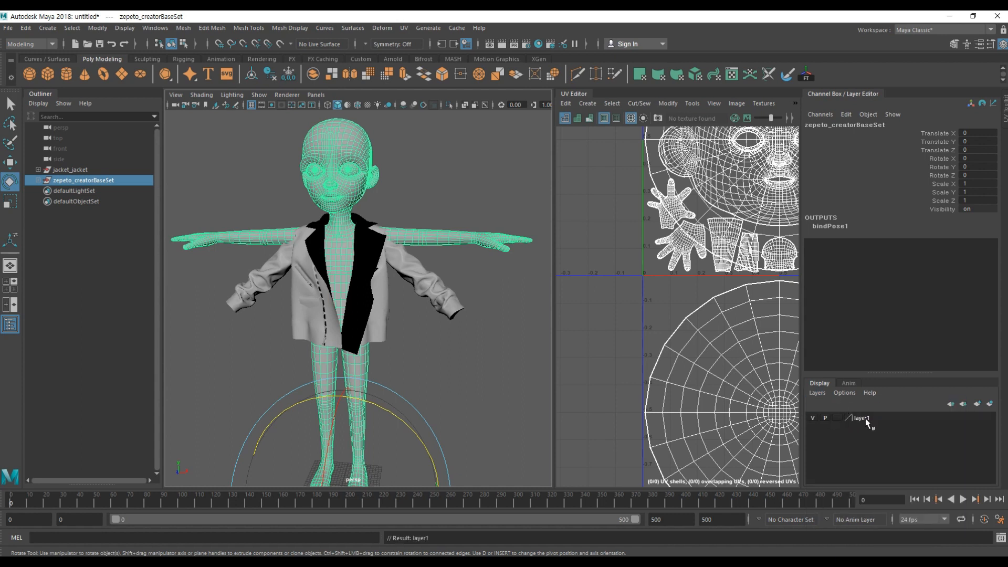
left_click(467, 324)
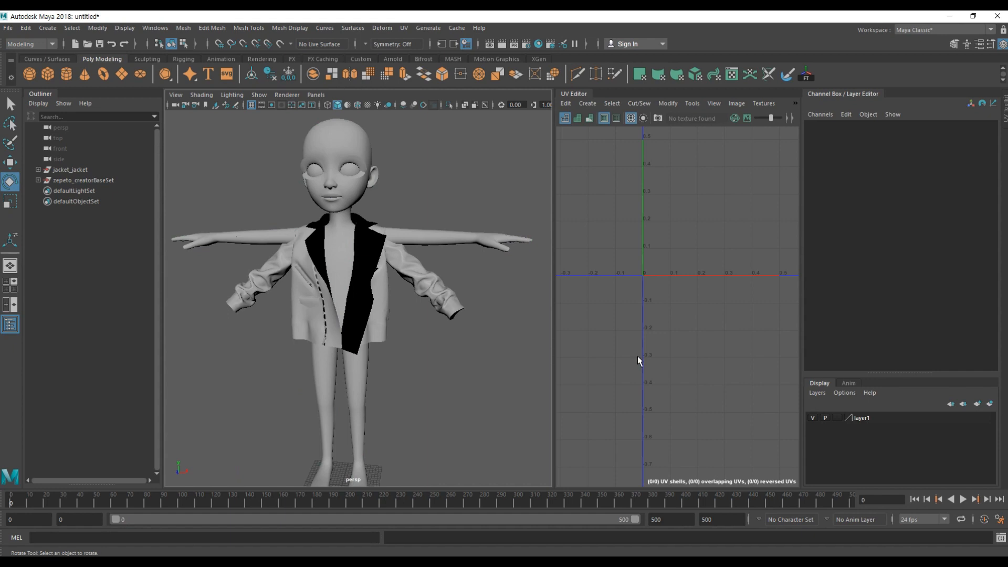
Step: Select the zepeto_creatorBaseSet group and add it to the layer1 display layer
left_click(75, 182)
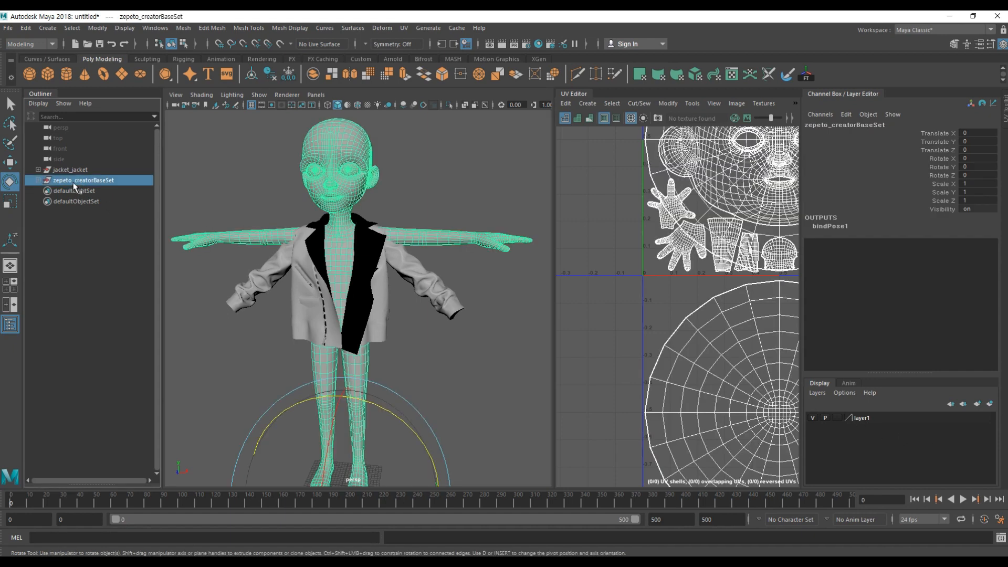
right_click(861, 422)
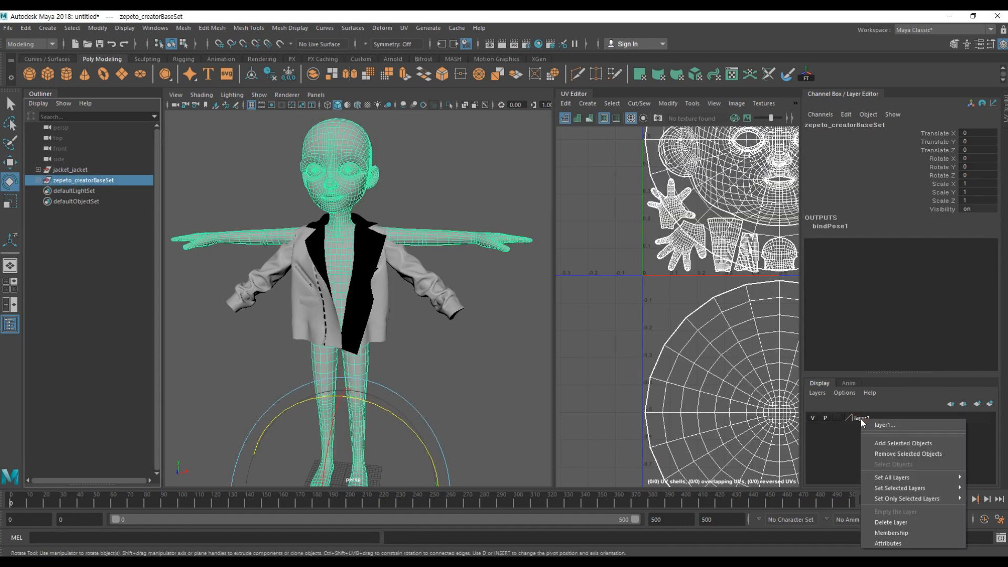
left_click(902, 444)
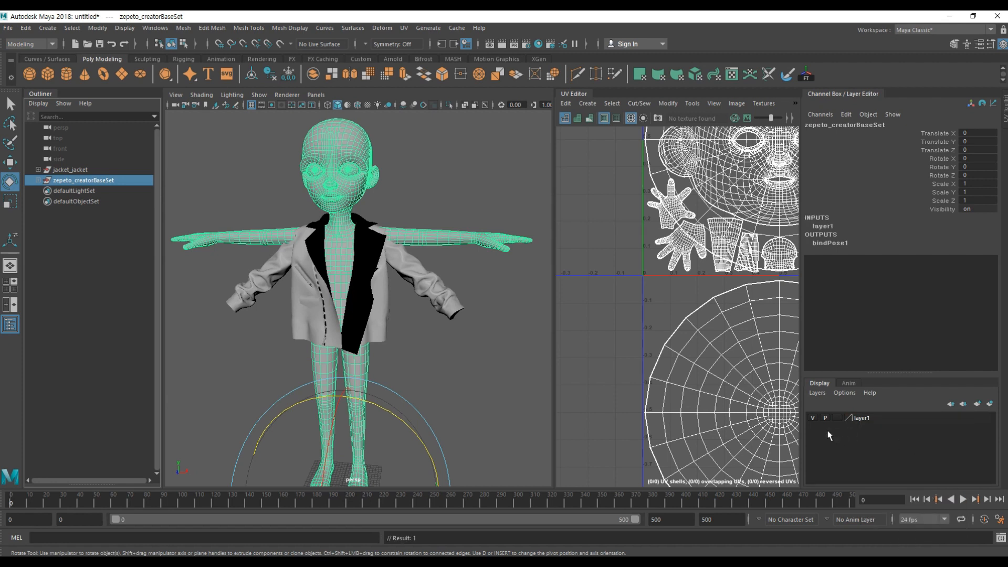
Step: Toggle the visibility of layer1 off and on to check the avatar's membership, and clear the selection
left_click(813, 418)
left_click(813, 418)
left_click(813, 419)
left_click(813, 418)
left_click(814, 419)
left_click(813, 419)
left_click(464, 366)
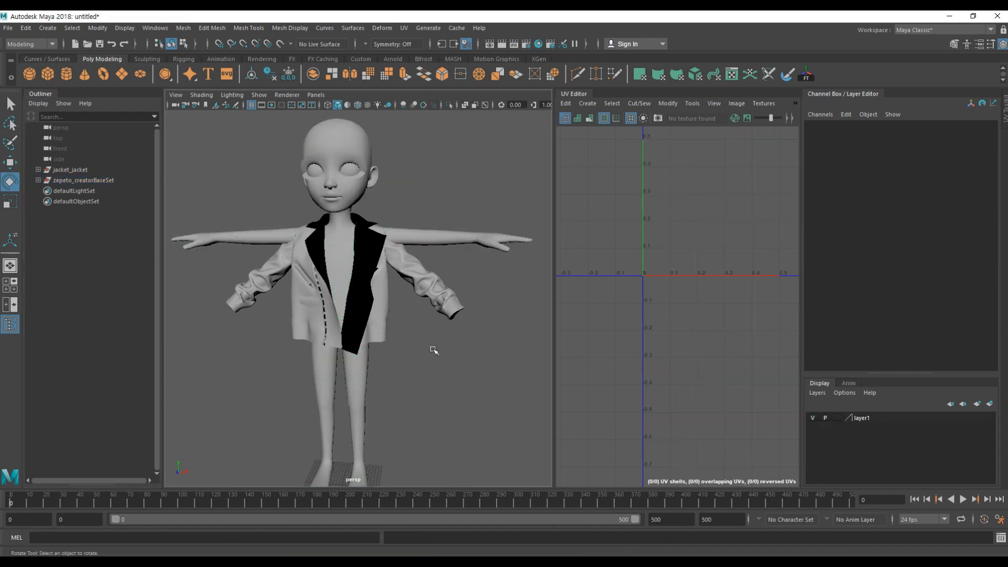
Step: Delete the layer1 display layer
left_click(849, 420)
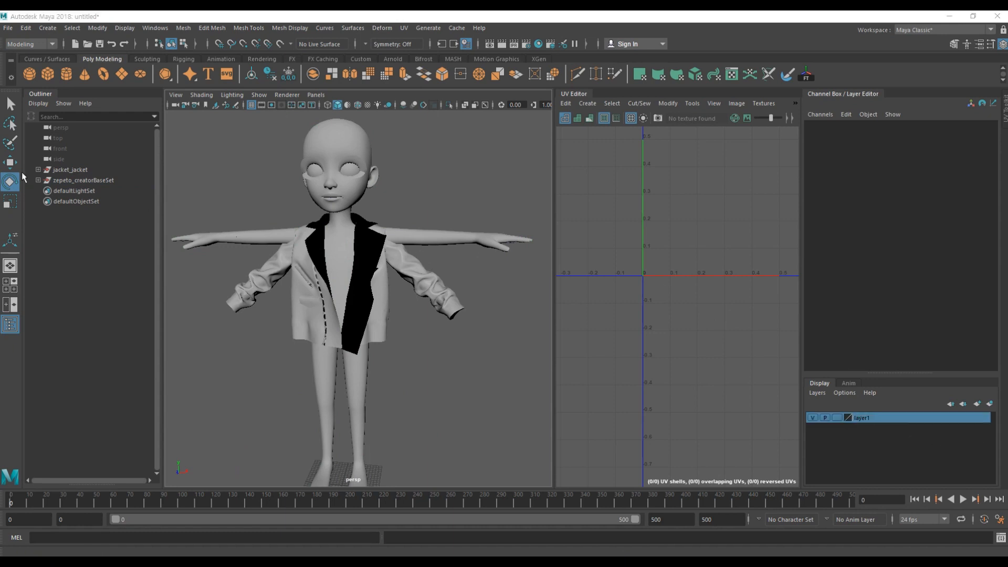
right_click(863, 419)
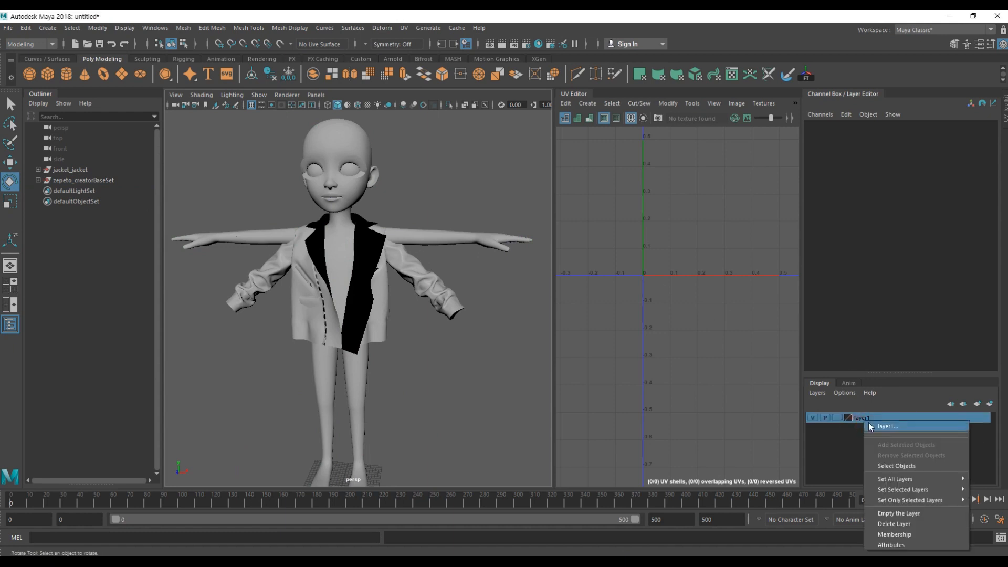
left_click(901, 527)
left_click(415, 249)
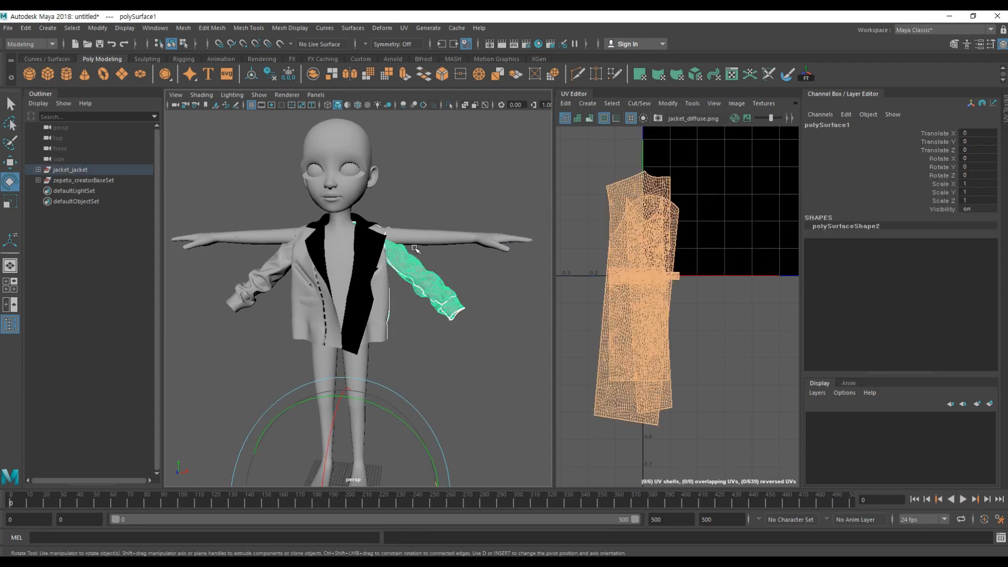
Step: Create a display layer directly from the selected zepeto_creatorBaseSet group
left_click(79, 180)
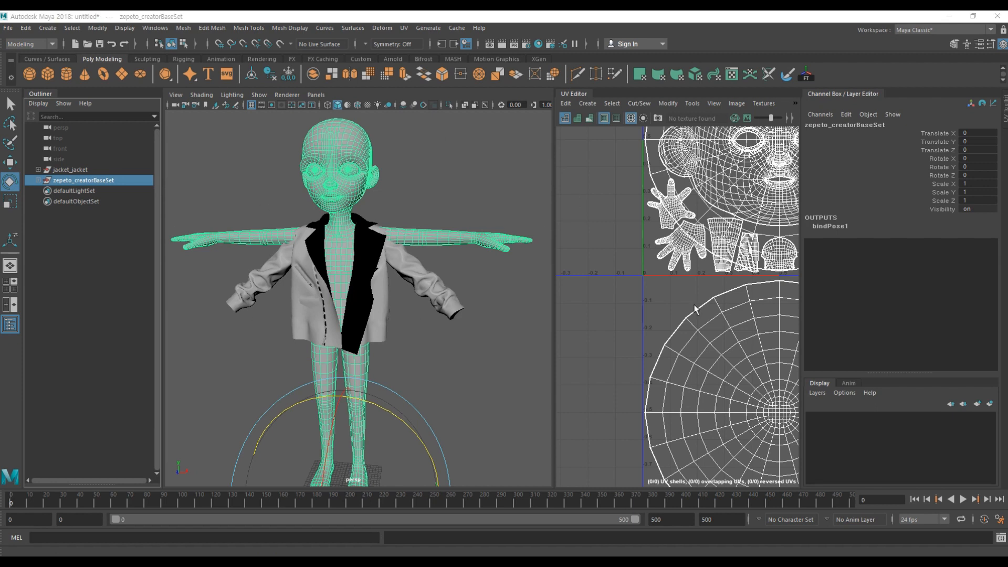
left_click(820, 396)
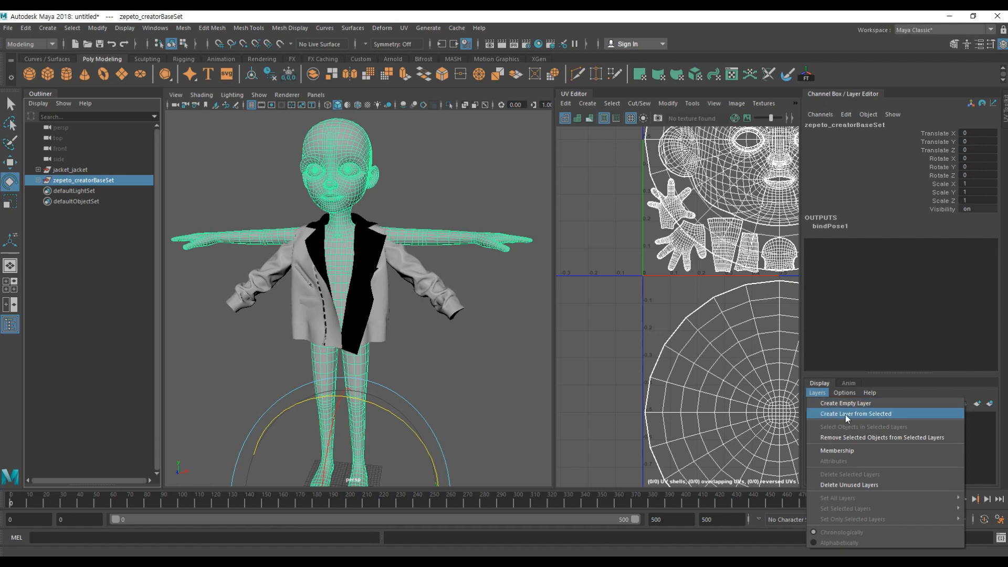
left_click(891, 415)
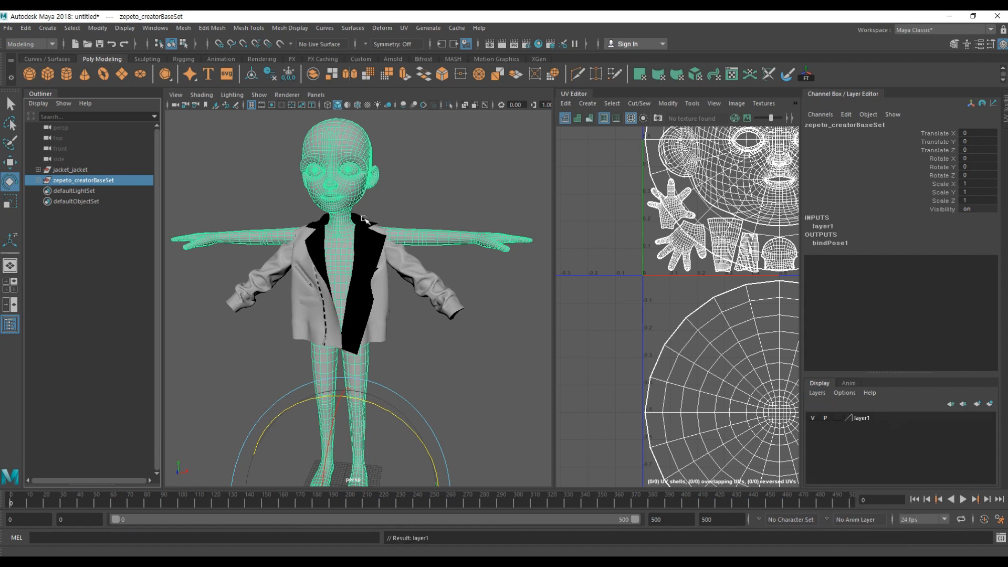
Step: Toggle layer1's visibility off and on to check the avatar's membership, and clear the selection
left_click(813, 418)
left_click(813, 418)
left_click(813, 418)
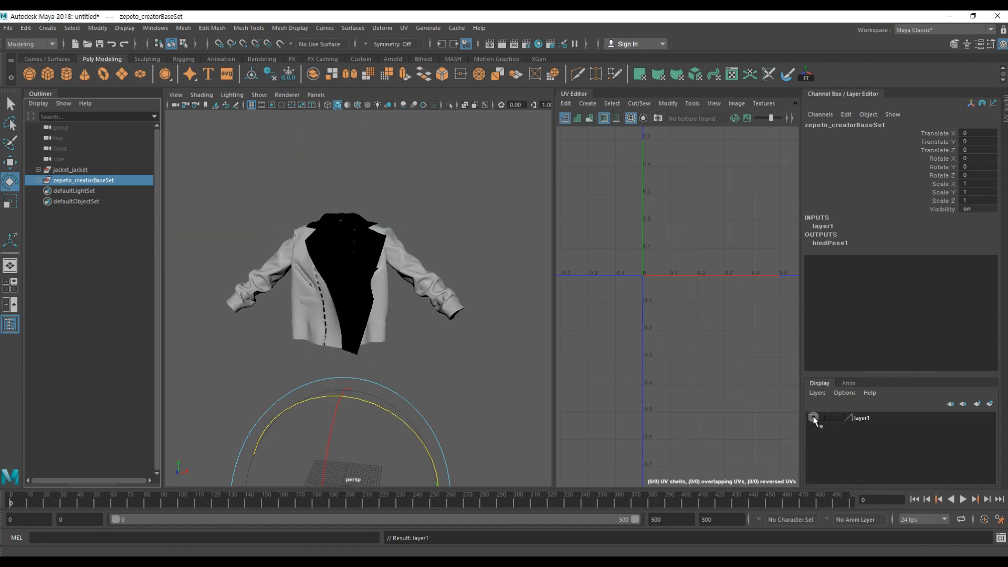
left_click(814, 418)
left_click(813, 418)
left_click(813, 418)
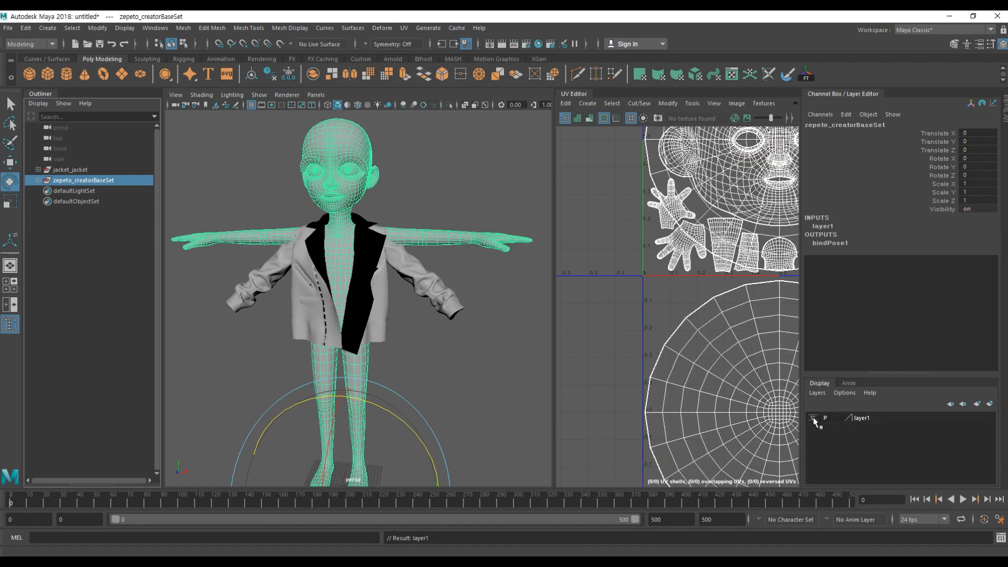
left_click(491, 338)
left_click_drag(419, 371, 464, 314, "alt")
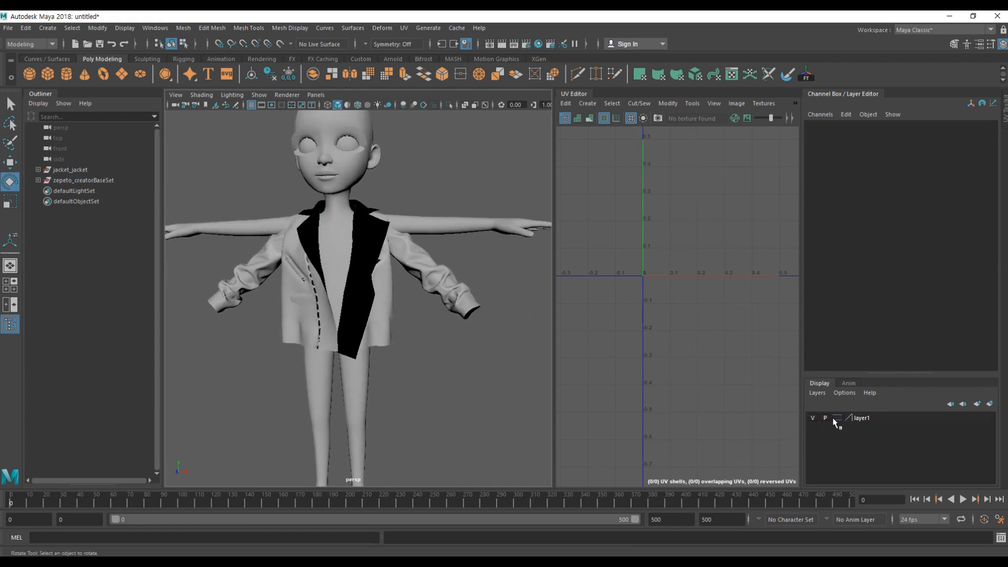
left_click(814, 418)
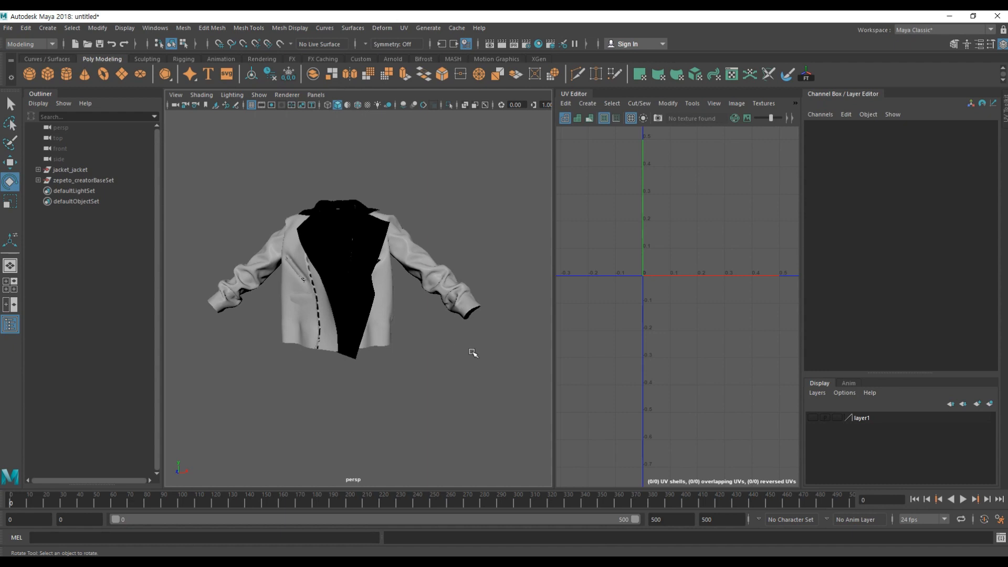
left_click_drag(473, 351, 497, 345, "alt")
left_click_drag(460, 393, 446, 309, "alt")
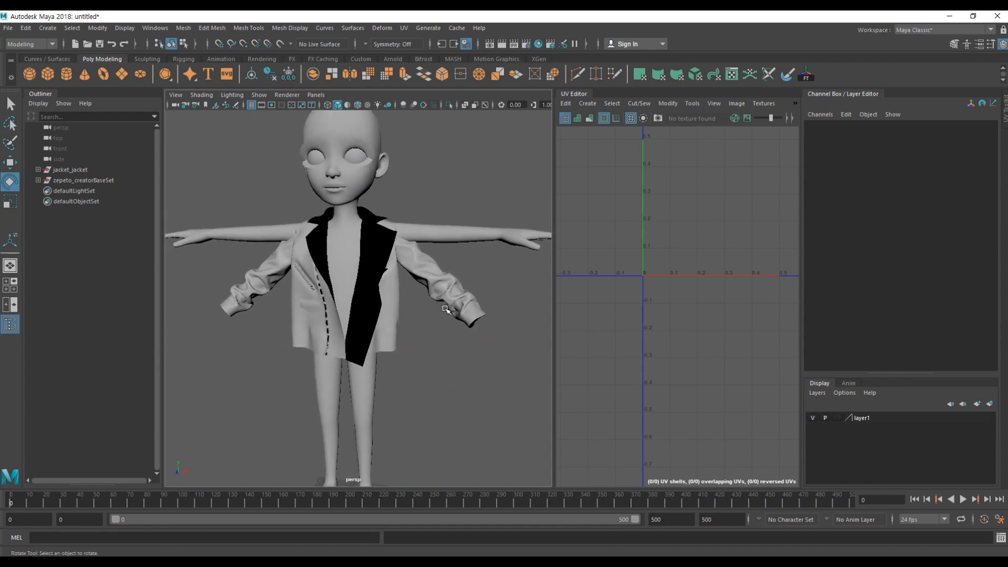
Step: Set layer1 to Template display and box-select over the avatar and jacket to test which objects can be picked
left_click(420, 288)
scroll(411, 298, "up", 5)
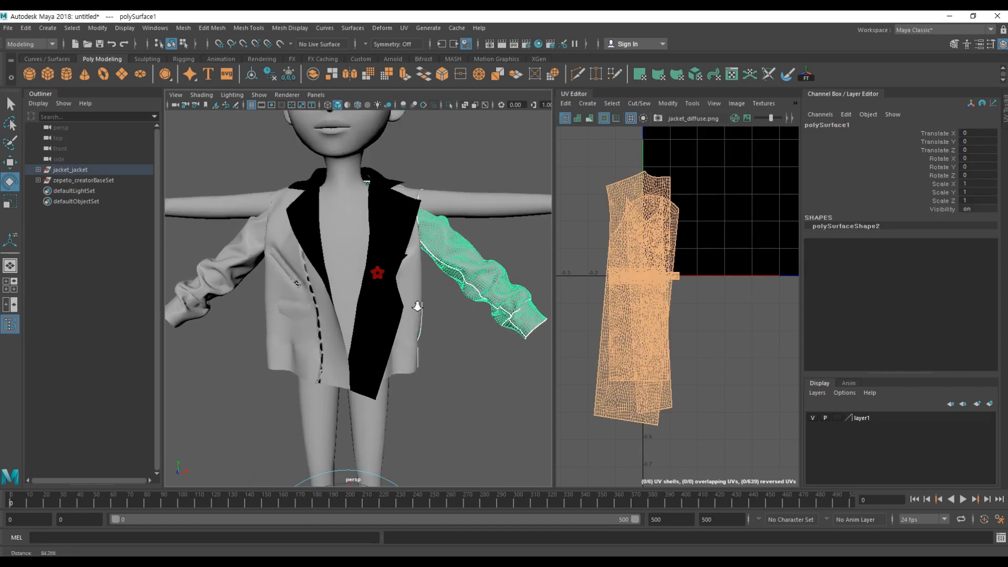
scroll(506, 358, "down", 2)
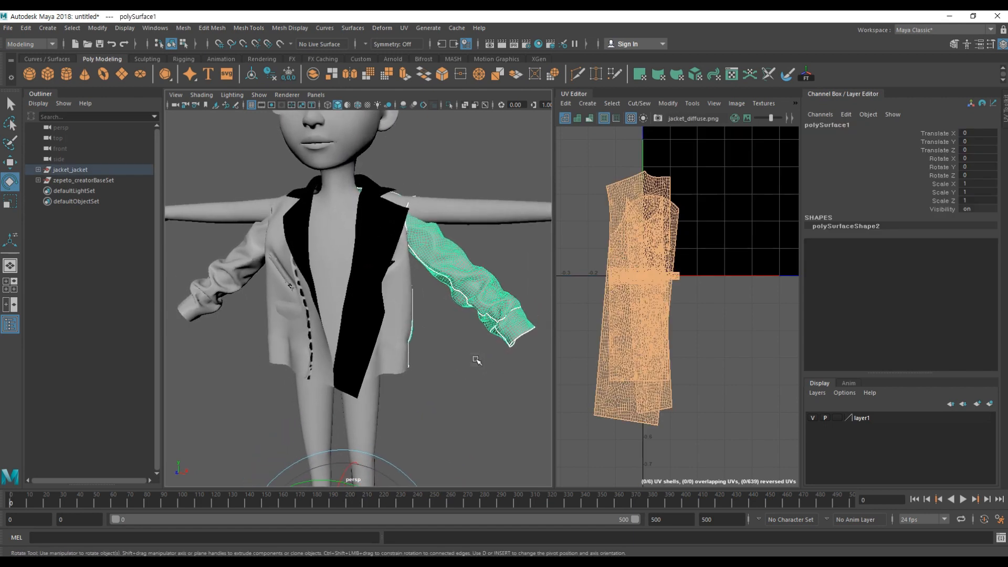
left_click(837, 418)
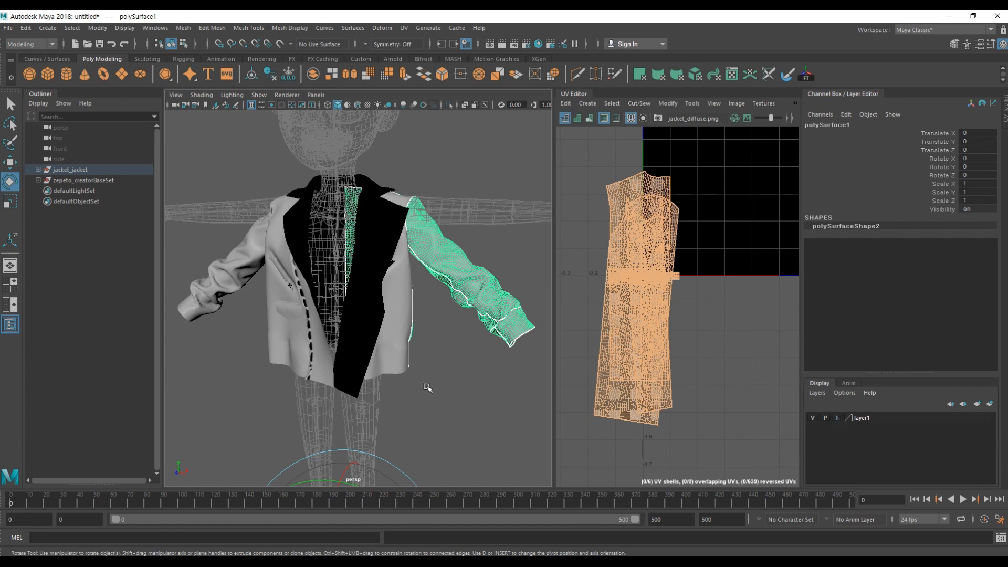
left_click(476, 399)
scroll(473, 246, "down", 3)
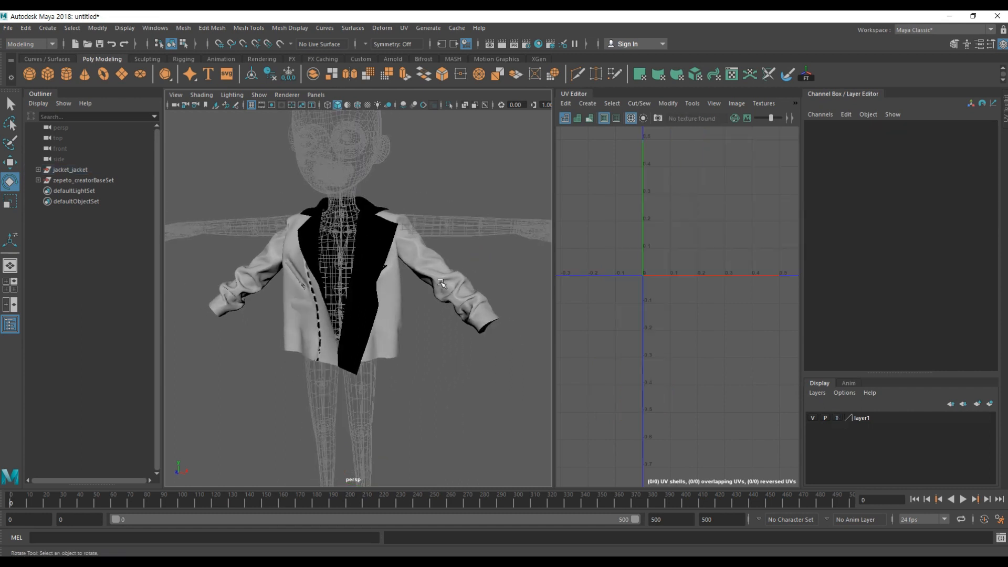
left_click_drag(442, 283, 426, 291, "alt")
left_click_drag(459, 348, 239, 112)
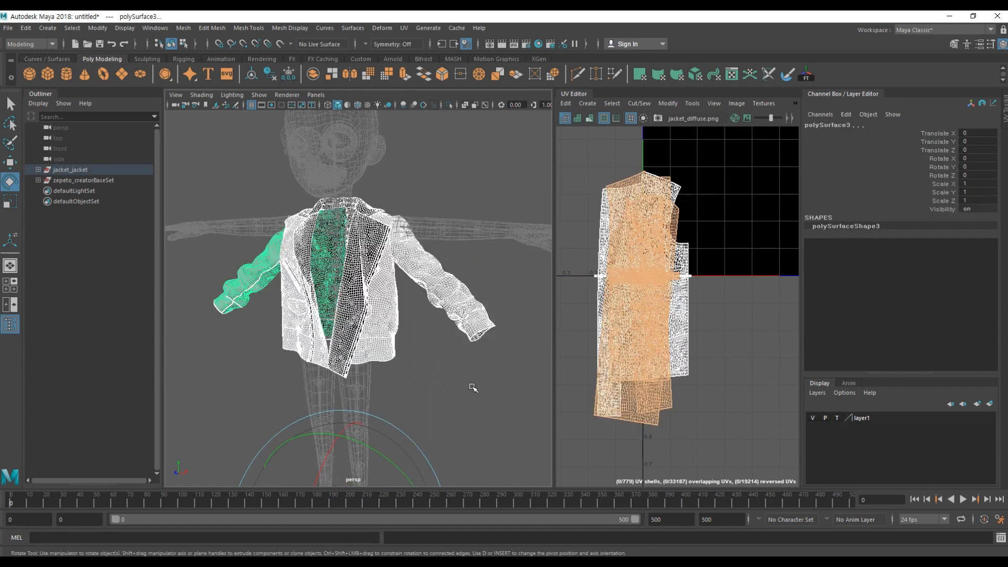
left_click(440, 372)
Step: Set layer1 to Reference, test it by box-selecting over the avatar and jacket, and return it to normal display
left_click(838, 418)
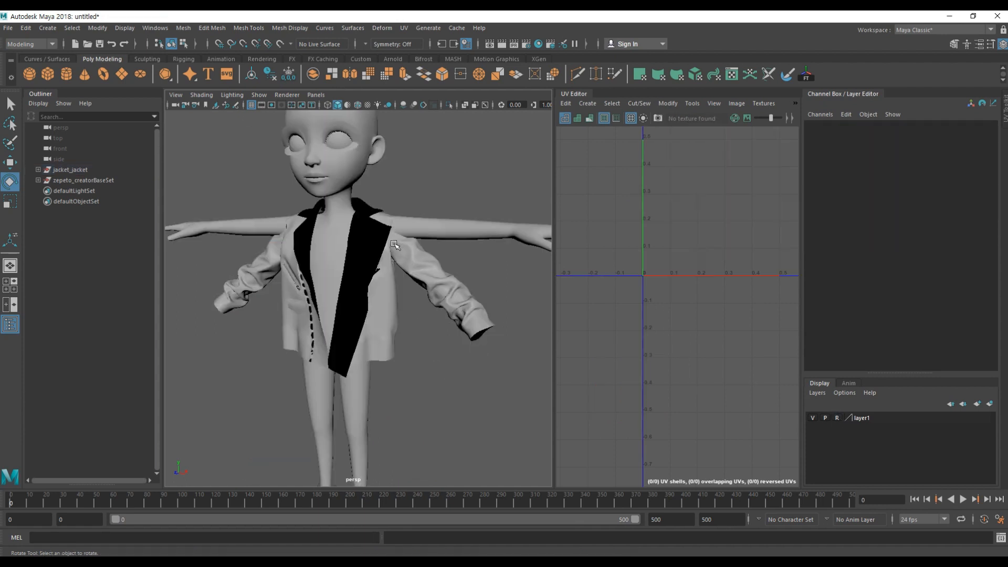
left_click_drag(395, 245, 330, 169, "alt")
left_click_drag(512, 404, 262, 168)
left_click_drag(484, 379, 276, 164)
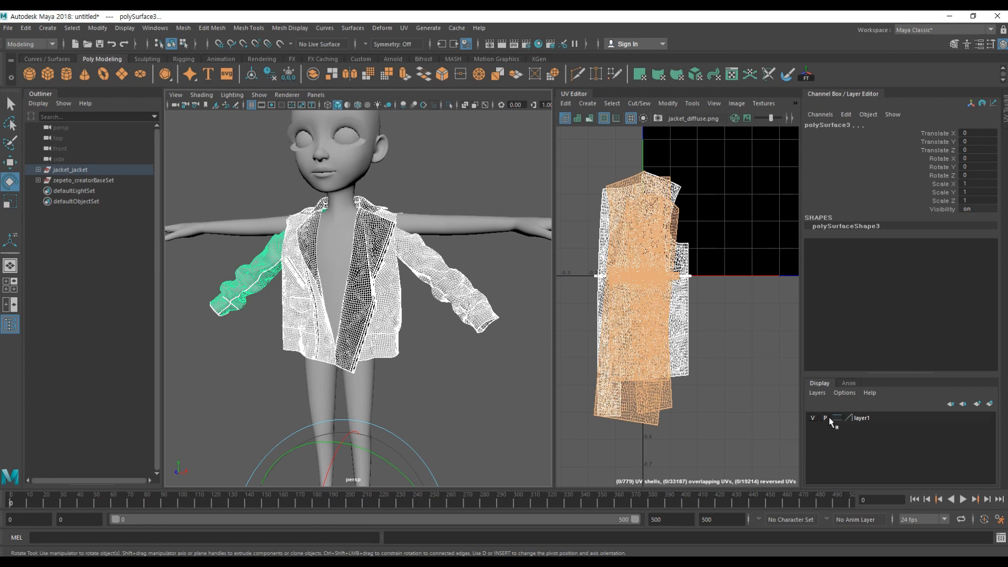
left_click(523, 393)
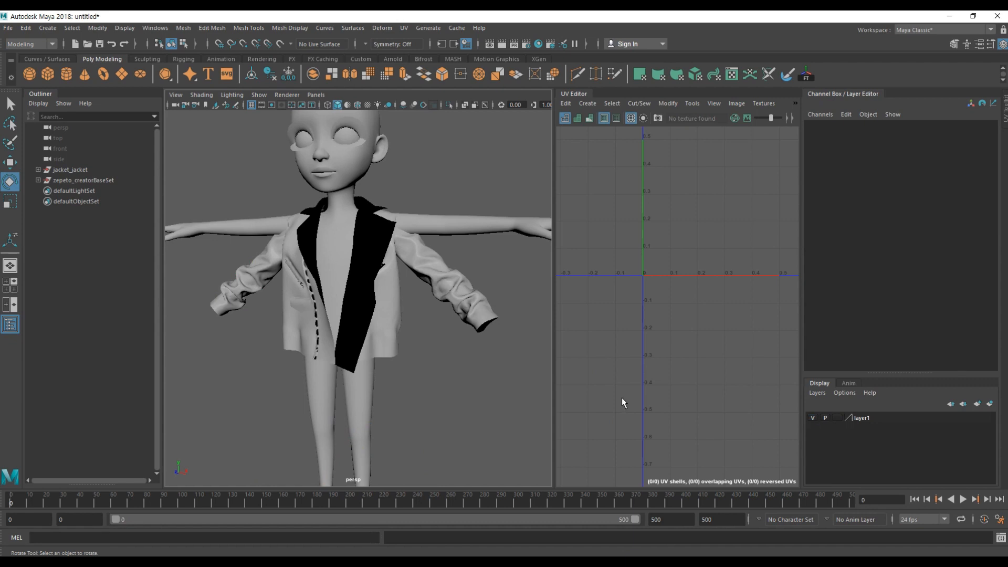
key("ctrl+z")
Step: Test that the avatar mesh can be selected, clear the selection, and hide layer1
left_click(497, 229)
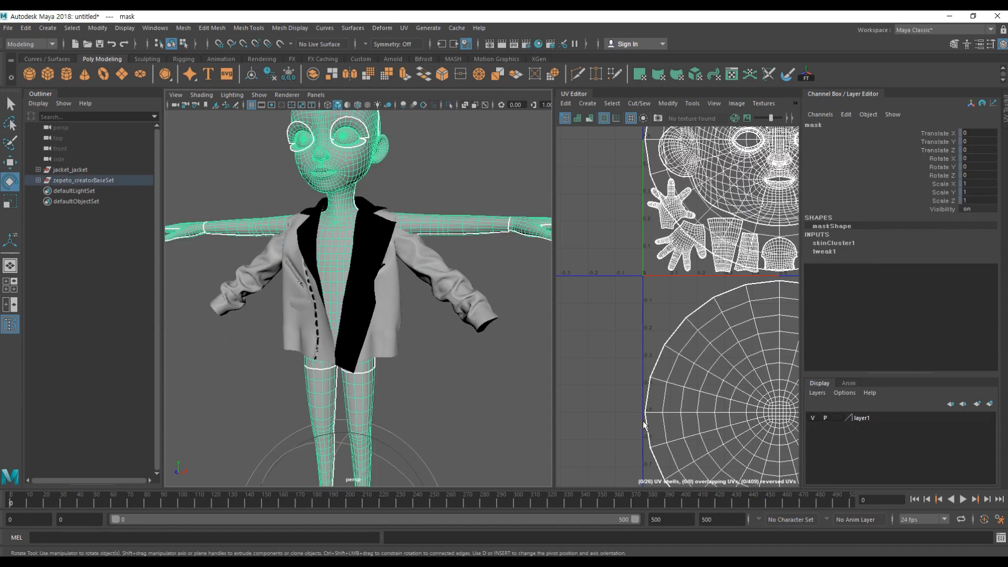
left_click(471, 401)
left_click(813, 418)
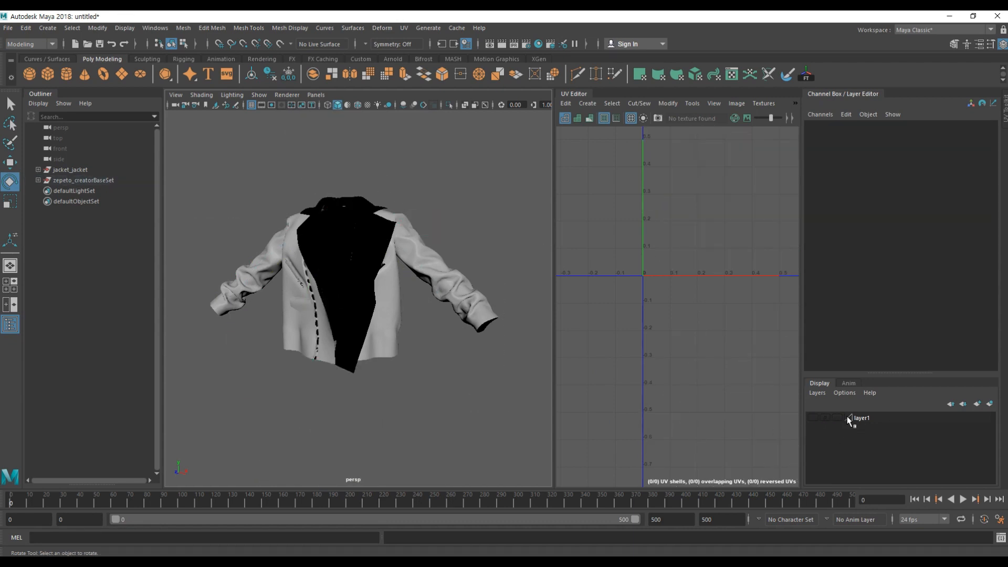
Step: Select the jacket's front body piece, activate the Move tool, and examine its pockets, armhole and side panel up close
left_click(368, 360)
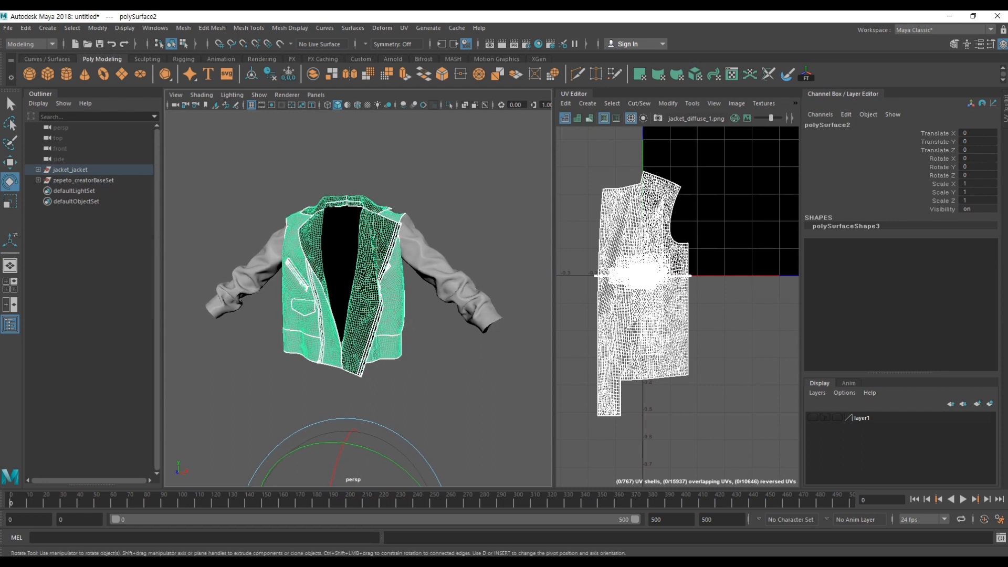
left_click_drag(291, 280, 310, 270, "alt")
scroll(289, 266, "up", 5)
key("w")
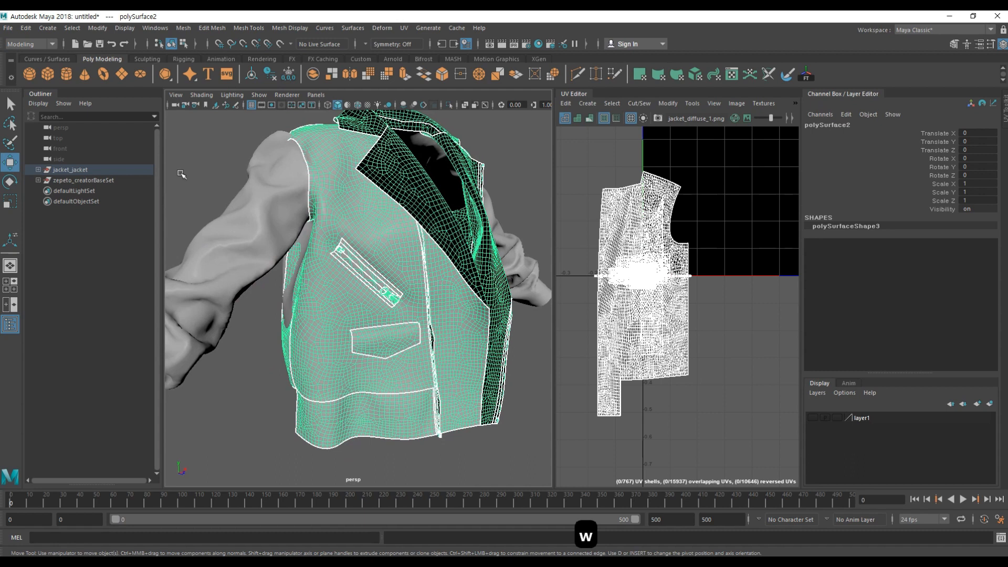
left_click(227, 168)
middle_click_drag(336, 203, 341, 230, "alt")
left_click(341, 231)
left_click_drag(342, 232, 375, 219, "alt")
middle_click_drag(415, 227, 376, 173, "alt")
left_click_drag(376, 172, 366, 200, "alt")
Step: Select a face on the front piece's narrow side panel under the sleeve, extend it to the UV shell, and delete that shell
right_click_drag(378, 277, 372, 310)
left_click(372, 311)
left_click_drag(373, 311, 613, 326, "alt")
left_click_drag(436, 314, 473, 316, "alt")
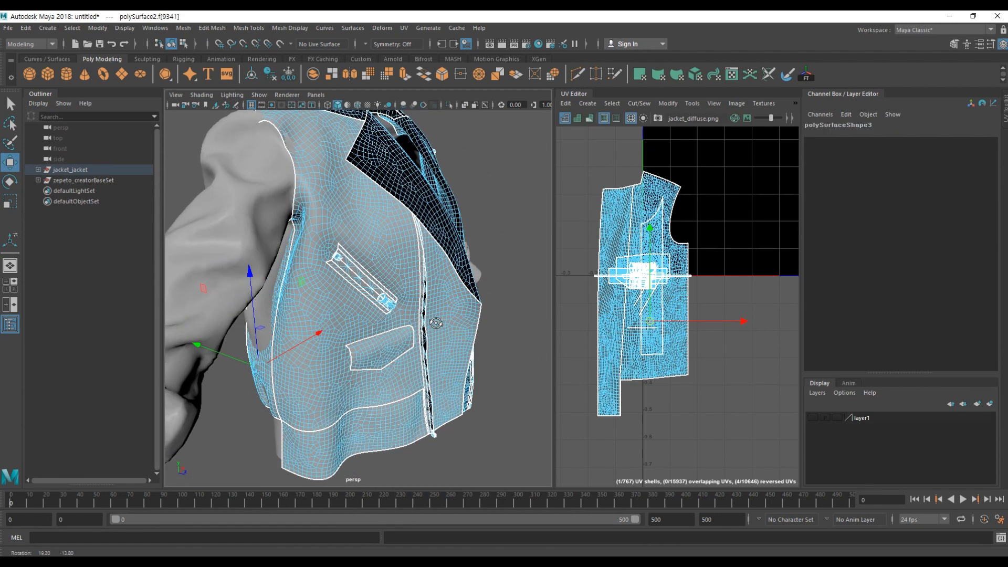
right_click(650, 304, "ctrl")
left_click(681, 319)
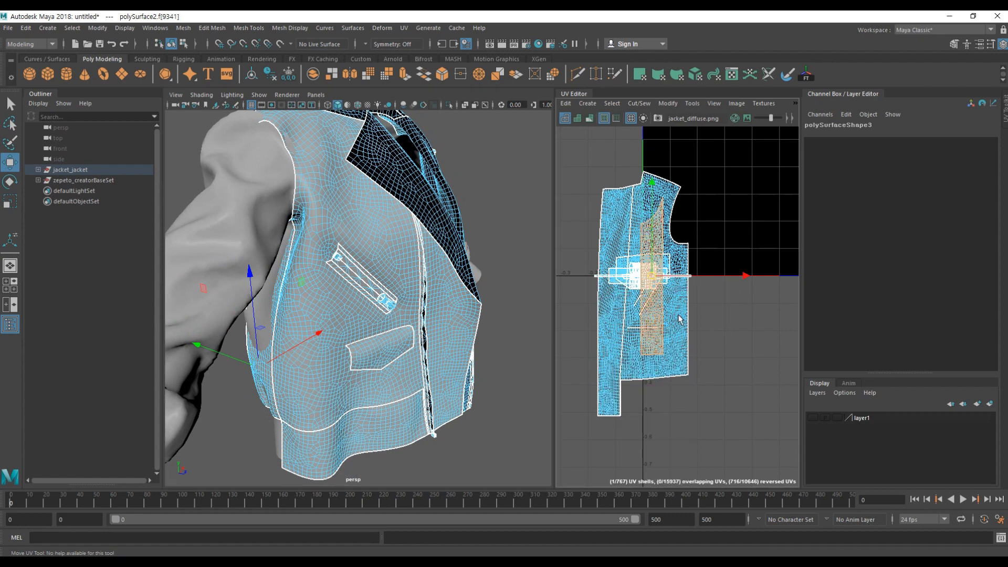
left_click_drag(425, 315, 374, 332, "alt")
key("Delete")
Step: Return to object selection, select the polySurface3 sleeve piece, and examine how it continues across the jacket's back
right_click_drag(385, 279, 434, 263)
left_click(458, 206)
left_click_drag(458, 206, 371, 268, "alt")
left_click(392, 185)
left_click(326, 224)
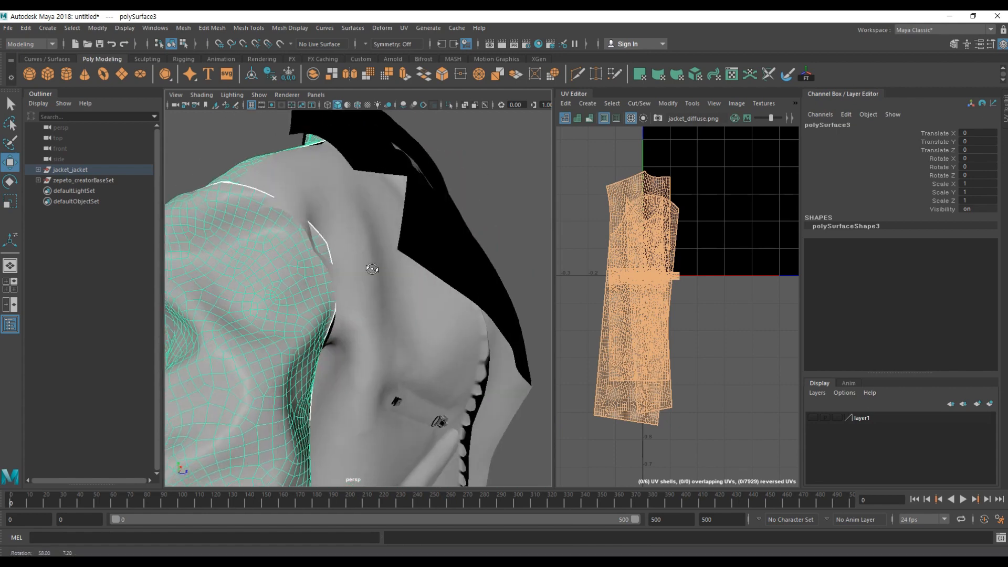
left_click(318, 229)
left_click_drag(237, 250, 371, 254, "alt")
left_click(381, 310)
middle_click_drag(380, 310, 406, 231, "alt")
right_click_drag(405, 231, 401, 263, "alt")
left_click_drag(401, 263, 393, 243, "alt")
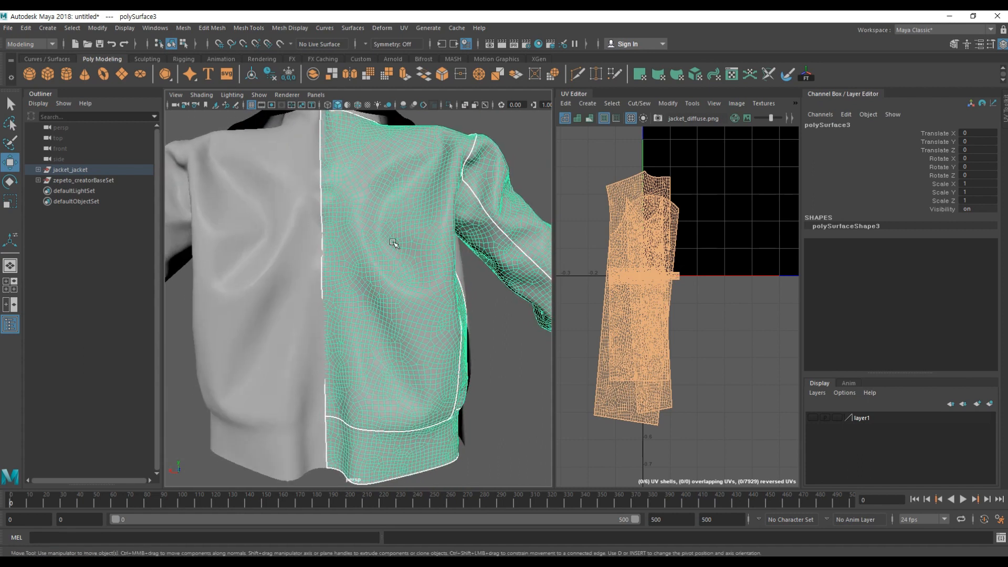
middle_click_drag(394, 243, 385, 268, "alt")
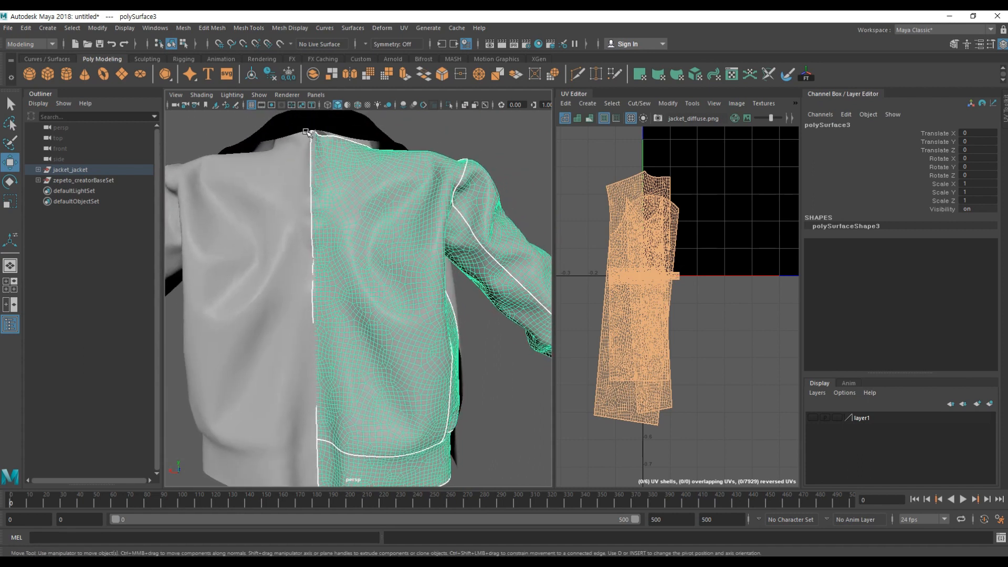
Step: Select both back halves of the jacket together and examine the center back, side and shoulder seams
left_click(311, 213)
left_click(317, 205, "shift")
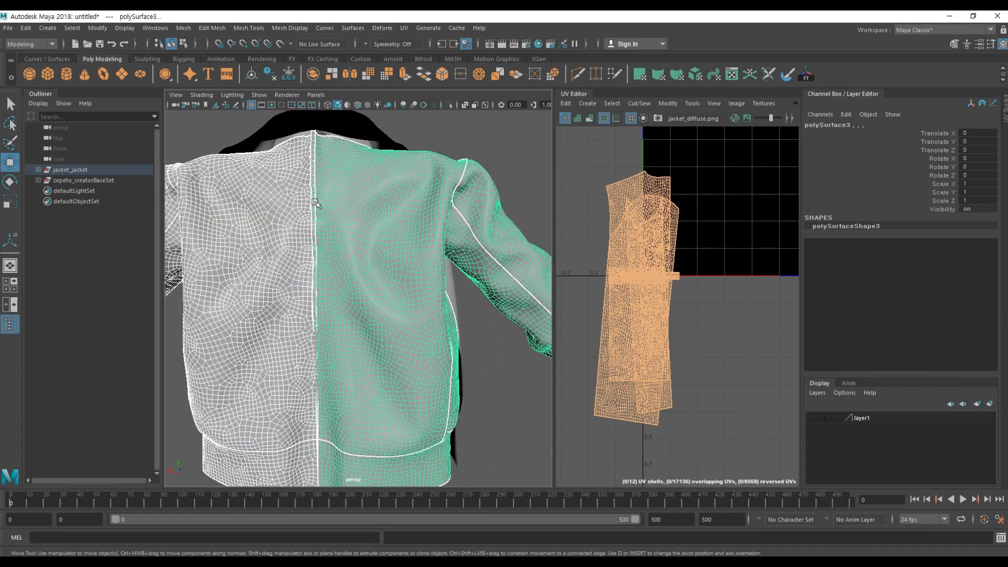
left_click_drag(413, 347, 406, 218, "alt")
middle_click_drag(401, 361, 373, 219, "alt")
left_click_drag(373, 218, 408, 229, "alt")
middle_click_drag(408, 229, 412, 233, "alt")
left_click_drag(413, 233, 339, 227, "alt")
left_click_drag(406, 301, 383, 272, "alt")
left_click_drag(347, 240, 333, 223, "alt")
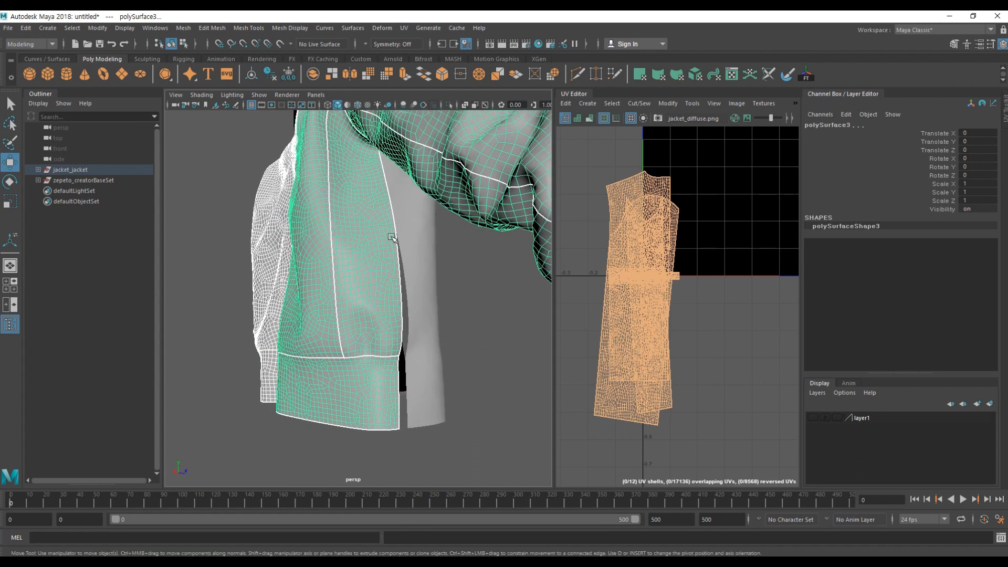
left_click_drag(368, 254, 342, 211, "alt")
scroll(342, 211, "up", 5)
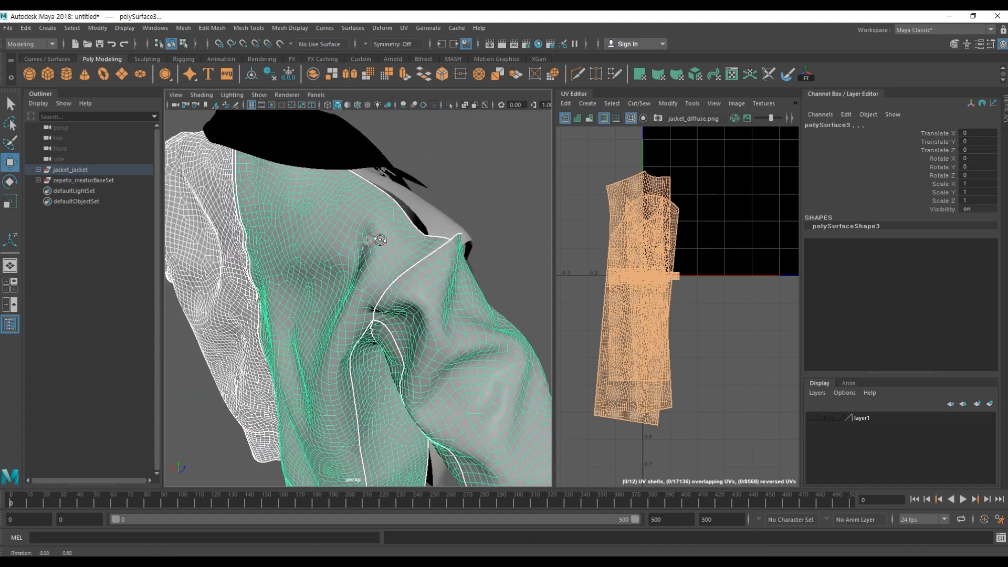
scroll(322, 276, "down", 5)
scroll(360, 299, "up", 4)
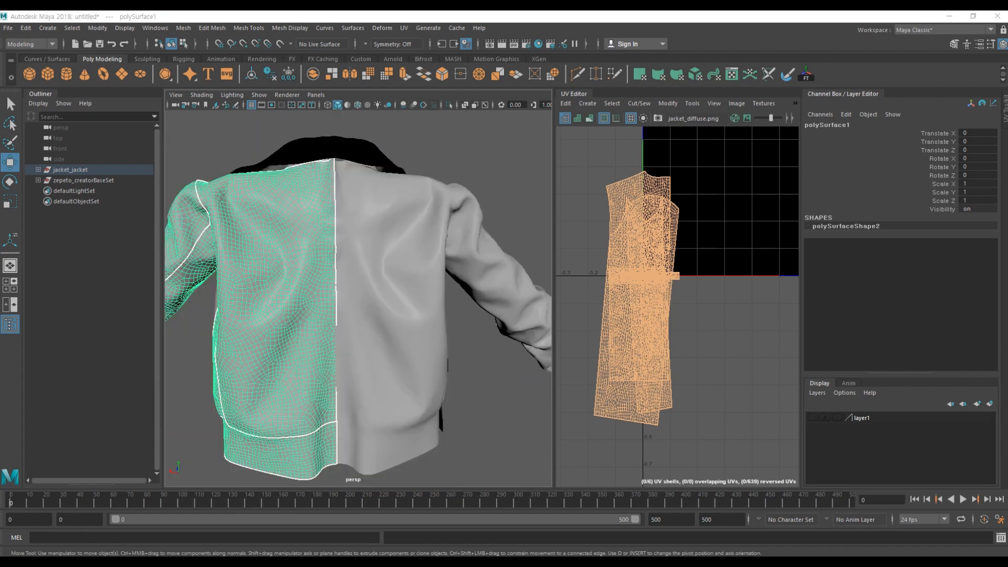
Step: Switch the jacket's front body piece to face selection and pick faces around the inner back neck
left_click_drag(310, 207, 394, 214, "alt")
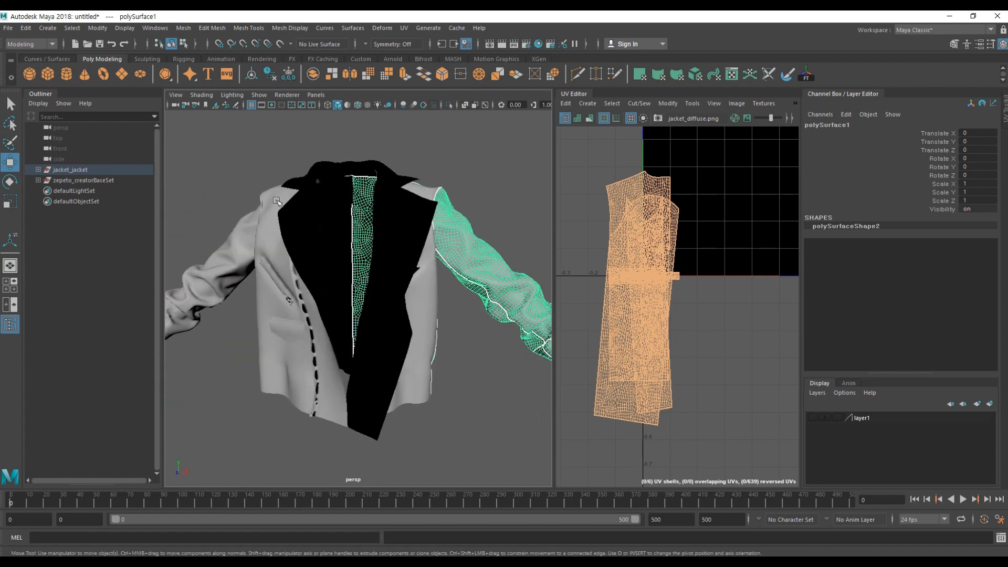
scroll(322, 207, "up", 4)
left_click(319, 179)
left_click_drag(319, 180, 355, 181, "alt")
right_click_drag(313, 143, 312, 178)
left_click(336, 143)
left_click_drag(336, 142, 394, 153, "alt")
left_click(310, 211, "shift")
Step: Examine the gap between the collar and the back neckline, and return to object selection with nothing selected
left_click_drag(262, 212, 250, 173, "alt")
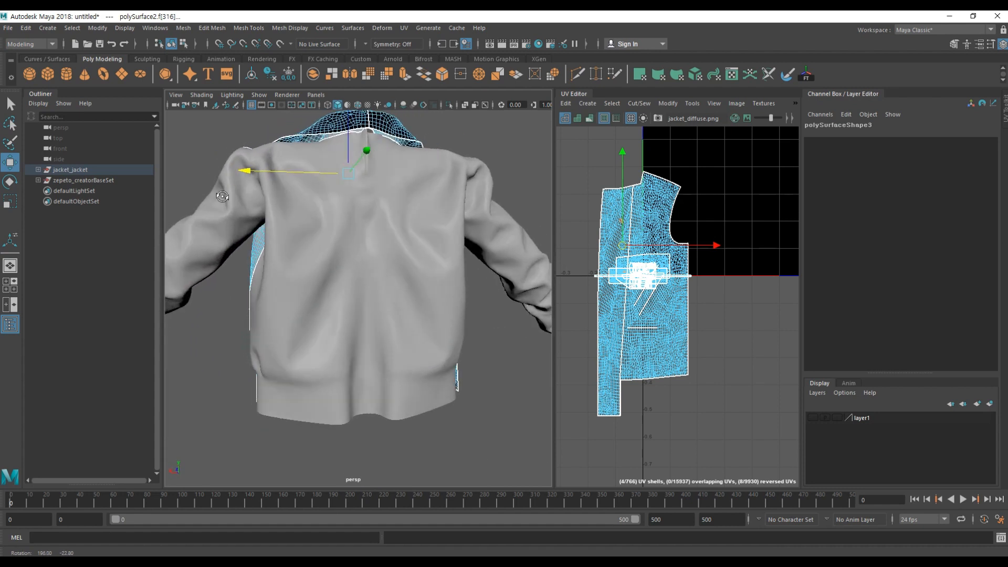
right_click_drag(375, 178, 409, 121, "alt")
middle_click_drag(389, 187, 379, 301, "alt")
left_click_drag(378, 302, 341, 231, "alt")
right_click_drag(374, 179, 407, 163)
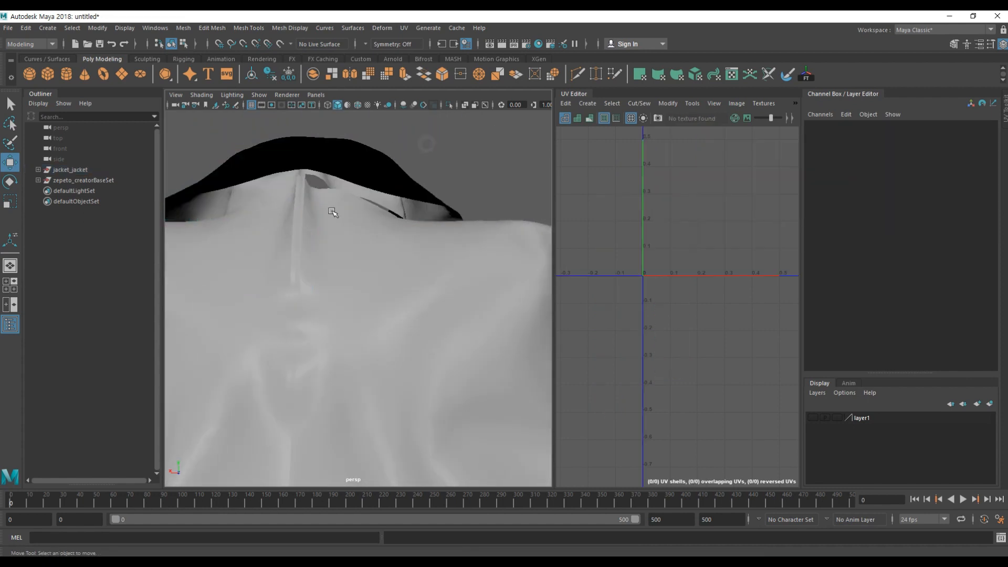
Step: Select the polySurface1 piece forming half of the jacket's back and switch it to edge selection
left_click(328, 223)
left_click(278, 237)
left_click_drag(255, 245, 275, 245, "alt")
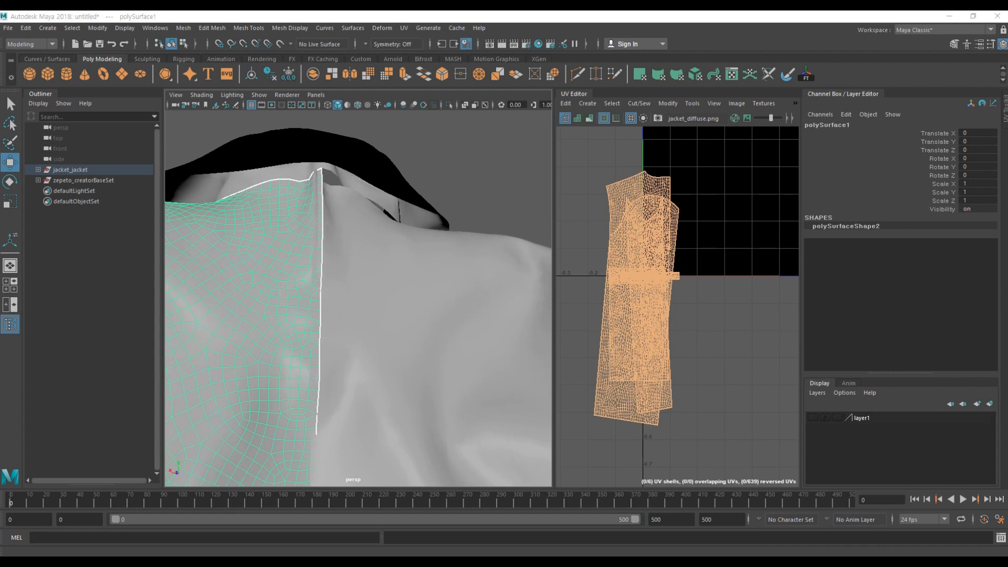
right_click_drag(288, 201, 288, 164)
left_click(288, 164)
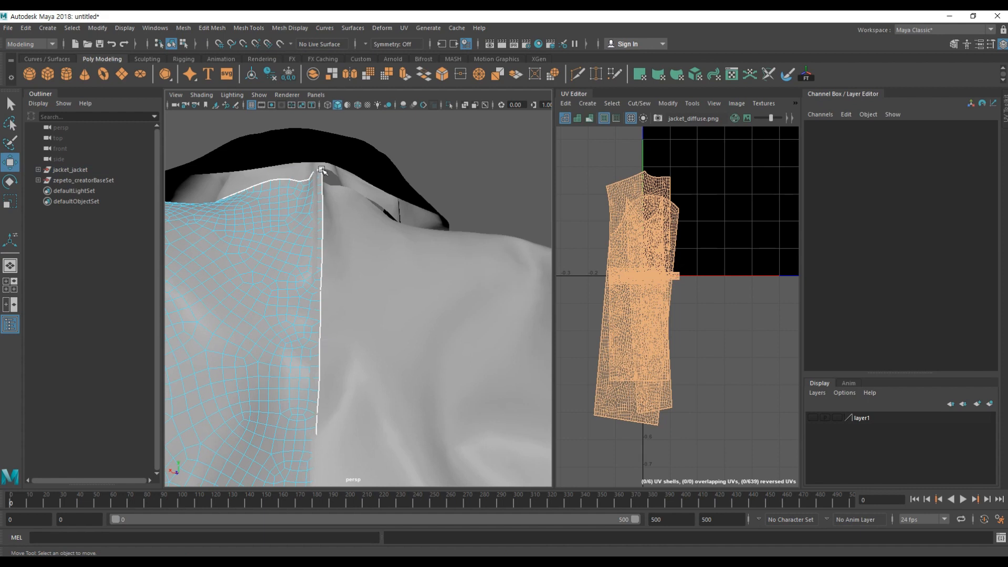
Step: Select the full run of center back edges on polySurface1 from the neckline down to the hem, and check it from behind and front
left_click(321, 170)
scroll(293, 333, "down", 3)
scroll(300, 282, "up", 5)
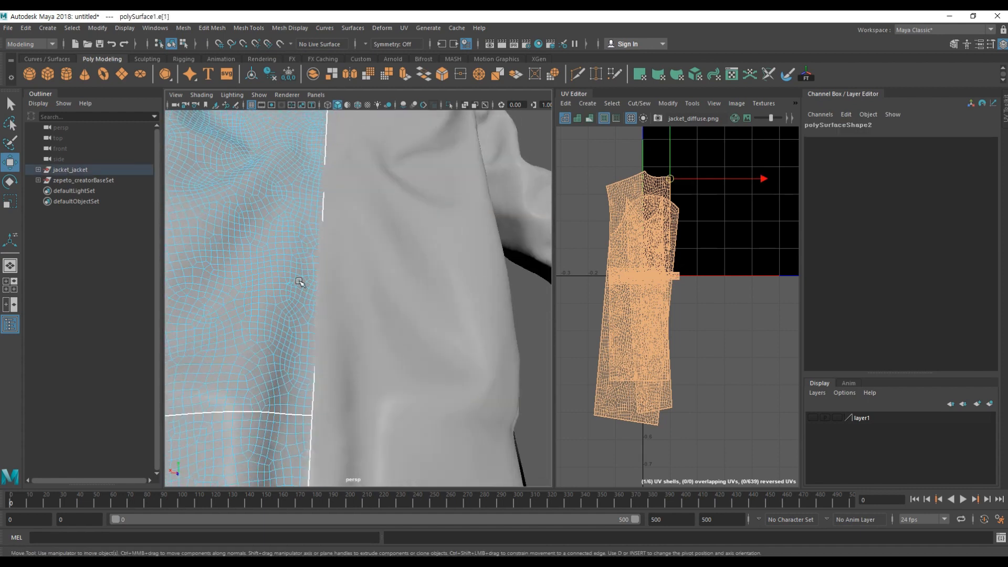
scroll(300, 282, "down", 3)
scroll(311, 331, "up", 5)
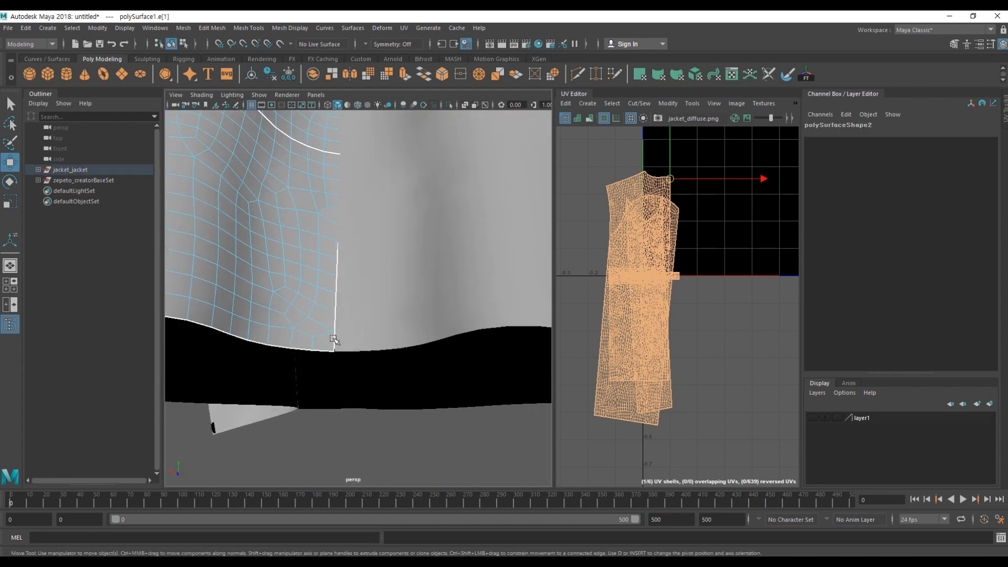
double_click(335, 338)
scroll(331, 316, "down", 4)
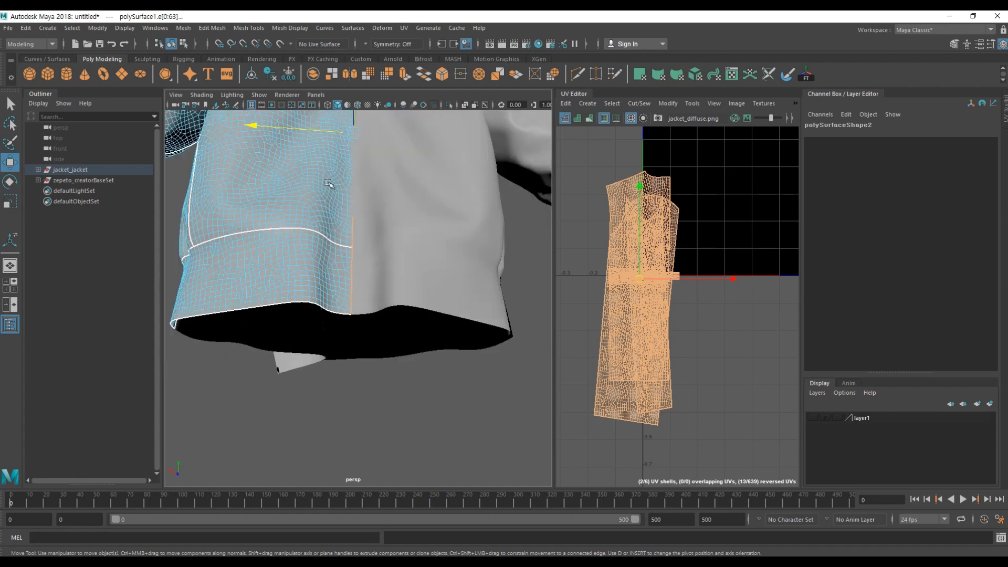
left_click_drag(344, 308, 328, 340, "alt")
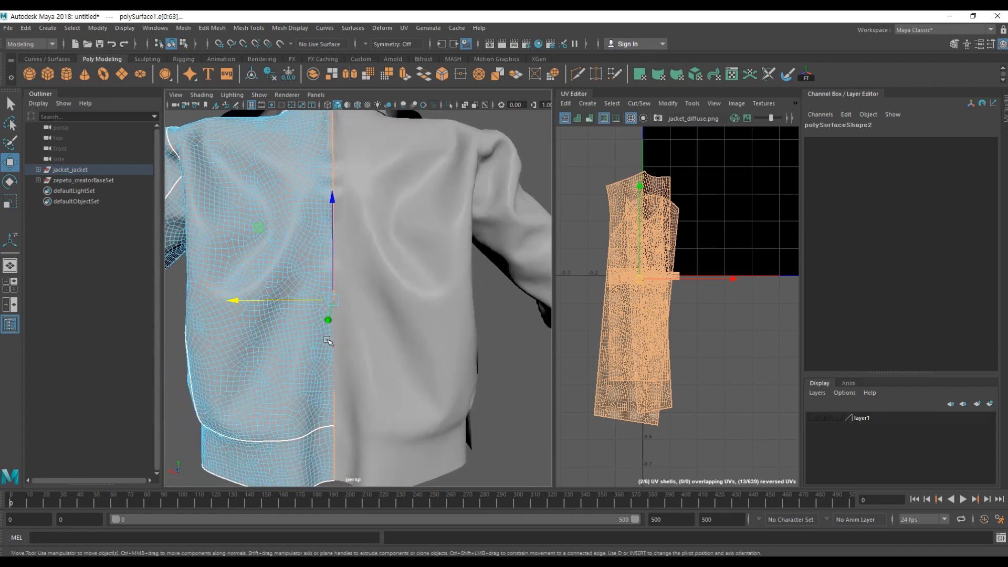
left_click_drag(360, 270, 417, 341, "alt")
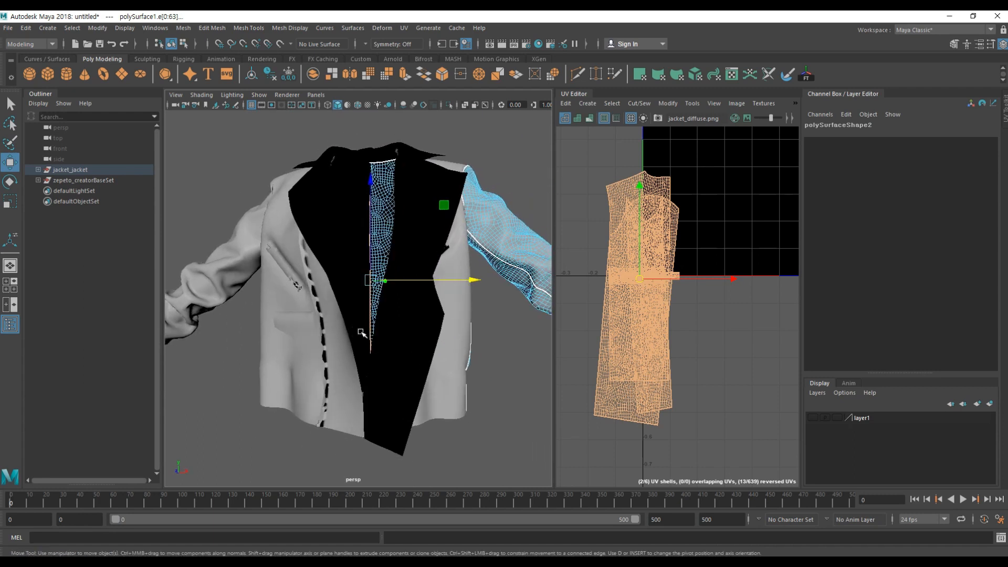
Step: Show the scene in the four-view layout, and return to the single perspective view
left_click(12, 288)
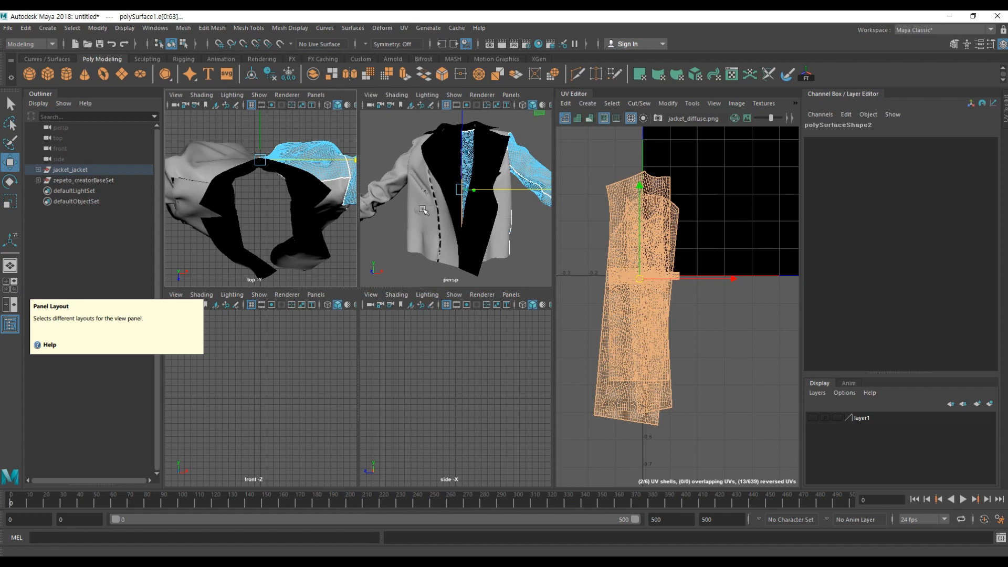
left_click(10, 266)
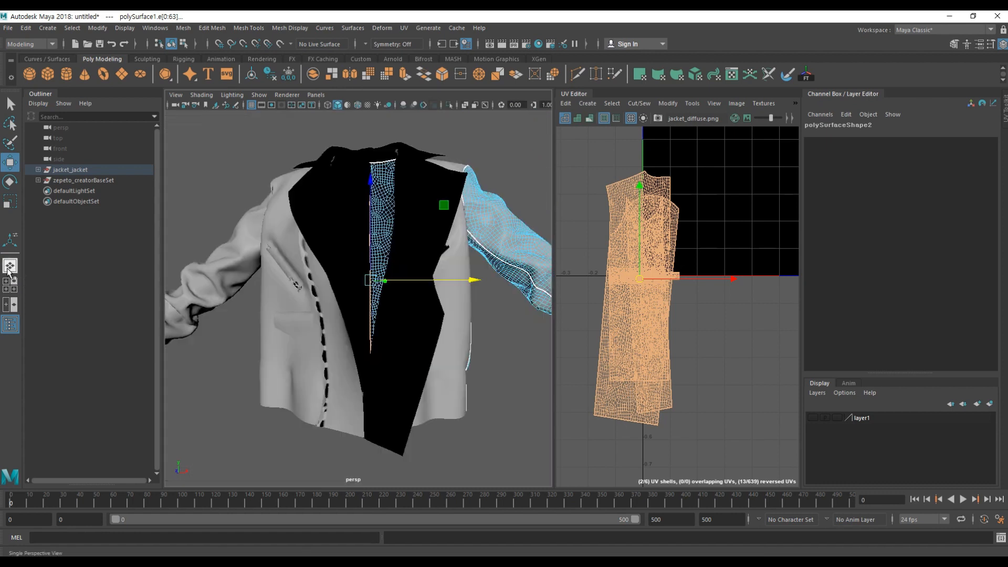
mouse_move(408, 294)
left_mouse_down("alt")
mouse_move(390, 308)
mouse_move(442, 259)
mouse_move(444, 332)
mouse_move(394, 300)
left_mouse_up("alt")
Step: Switch the viewport to the front view and frame the jacket in it
key("space")
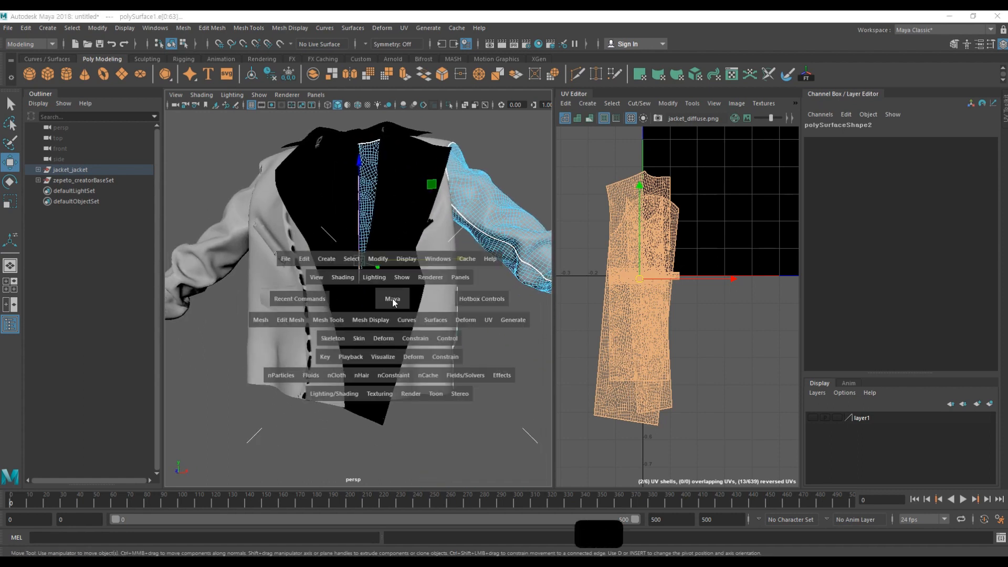
left_click(394, 301)
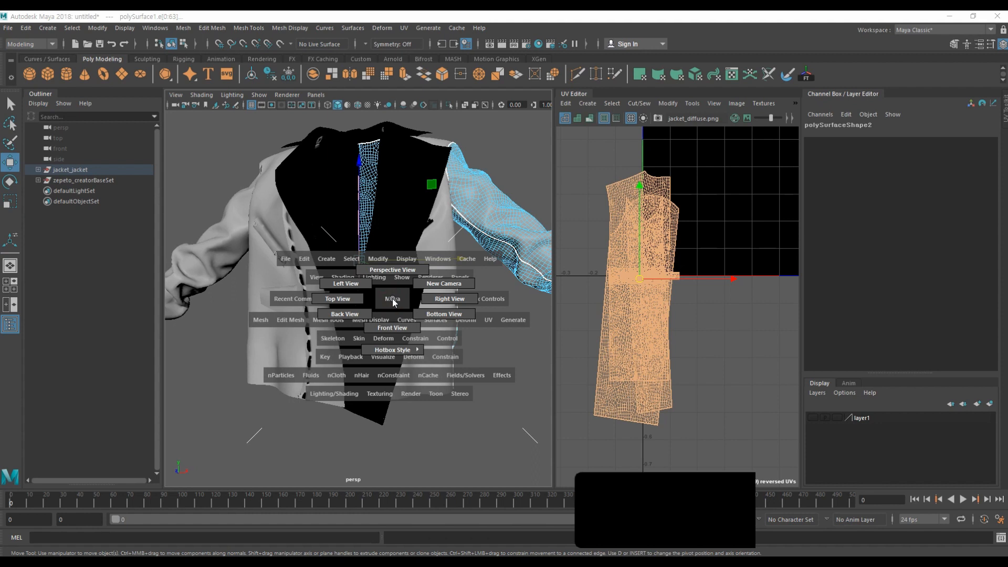
mouse_move(393, 336)
left_mouse_down()
mouse_move(346, 310)
mouse_move(337, 318)
mouse_move(370, 304)
mouse_move(392, 328)
left_mouse_up()
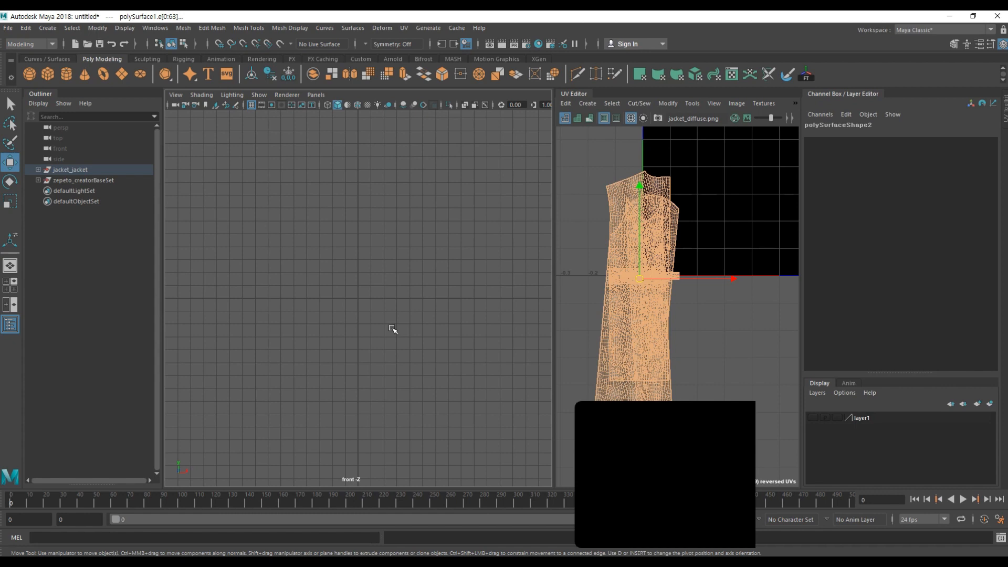
key("f")
middle_click_drag(393, 364, 389, 376, "alt")
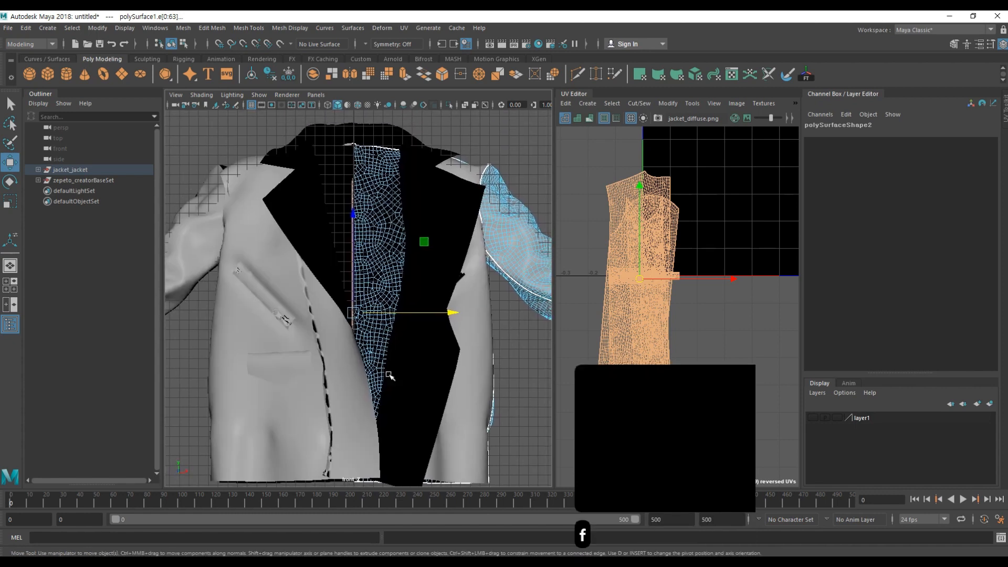
right_click_drag(389, 376, 403, 362, "alt")
middle_click_drag(403, 363, 400, 352, "alt")
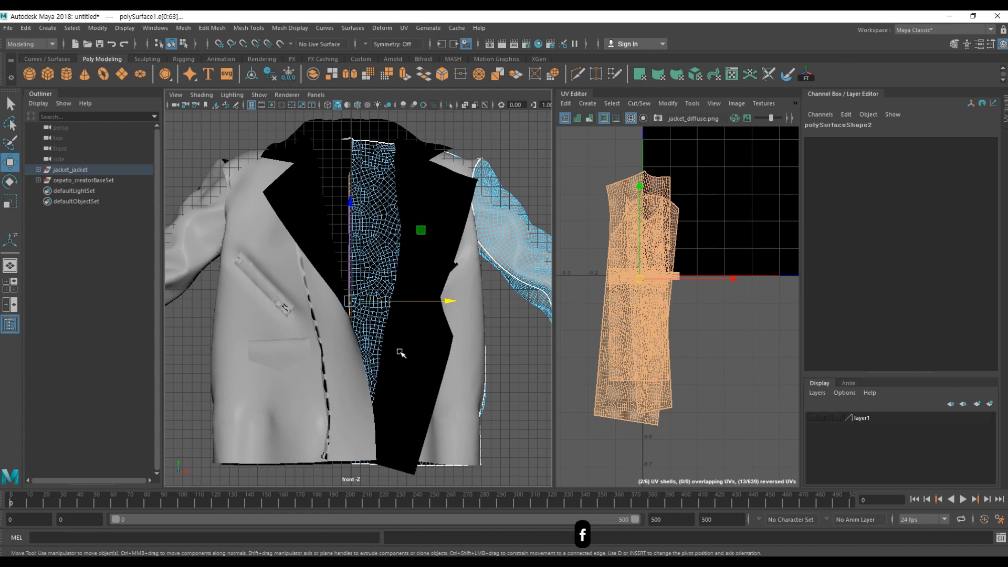
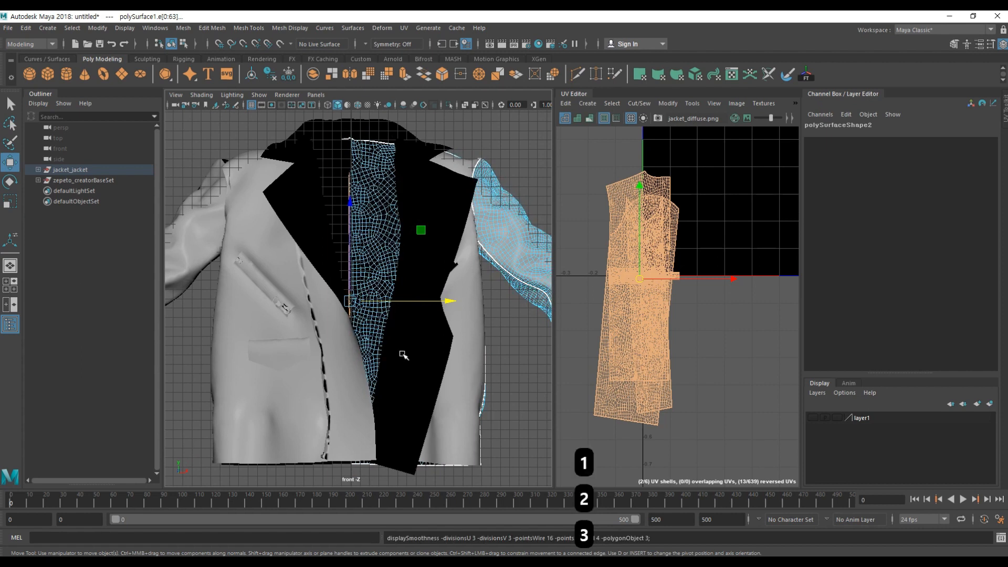
Step: Examine the jacket in wireframe display, return to the perspective view, and restore shaded display
key("4")
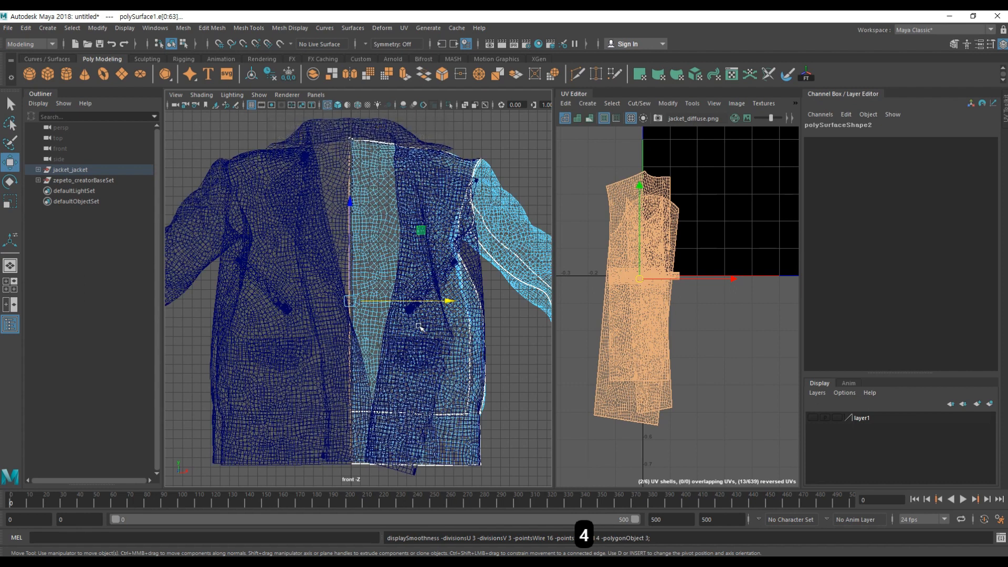
key("space")
left_click_drag(419, 326, 358, 344)
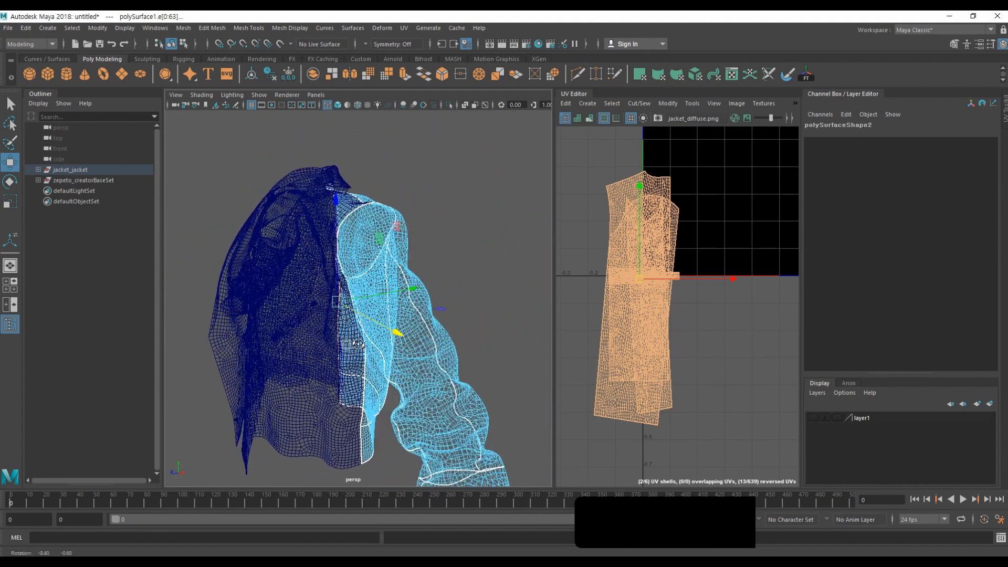
key("5")
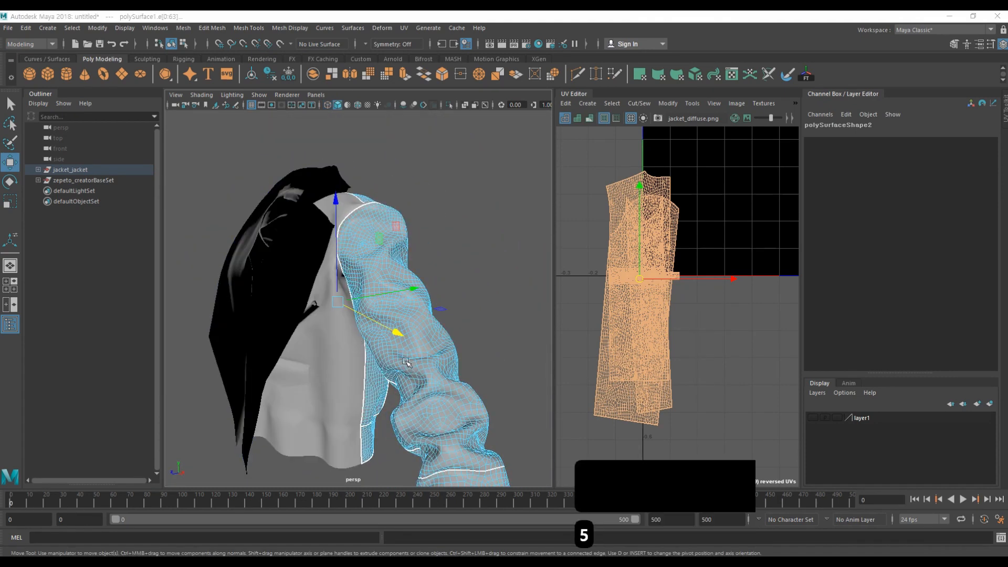
left_click_drag(398, 362, 428, 329, "alt")
Step: Return to object selection, select polySurface1, and examine the sleeve's mesh up close with smooth preview off
left_click(399, 326)
right_click(391, 330)
left_click(430, 263)
left_click(431, 330)
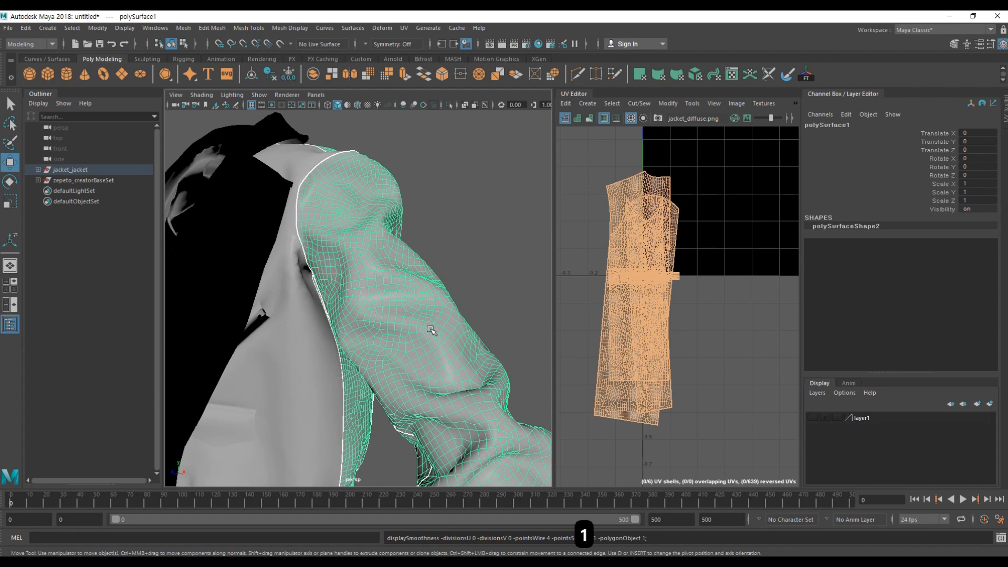
left_click(438, 351)
left_click_drag(438, 351, 389, 310, "alt")
left_click(416, 299)
scroll(394, 295, "up", 8)
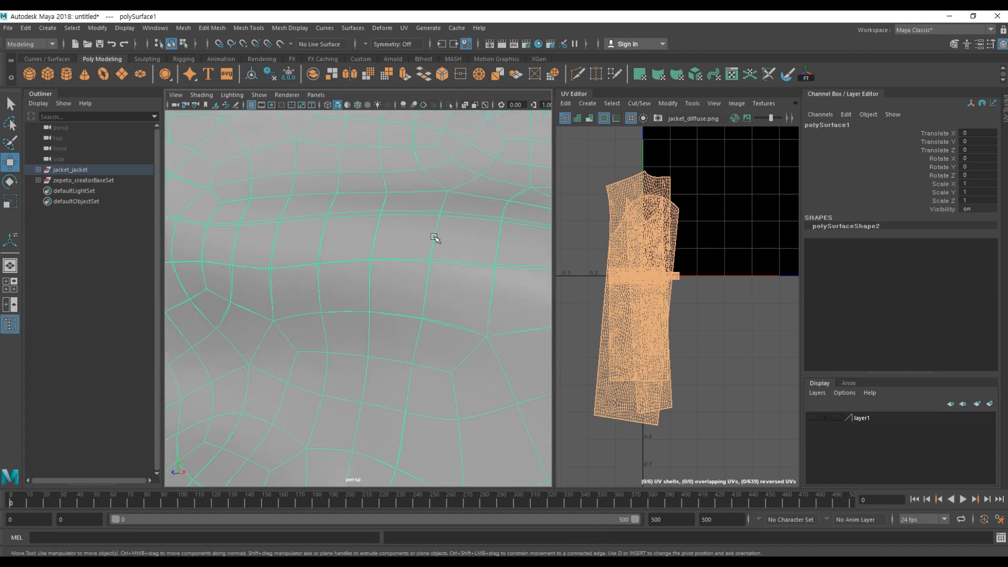
Step: Turn on smooth mesh preview for polySurface1 and examine the sleeve's surface with the piece deselected
right_click_drag(425, 257, 364, 278, "alt")
key("3")
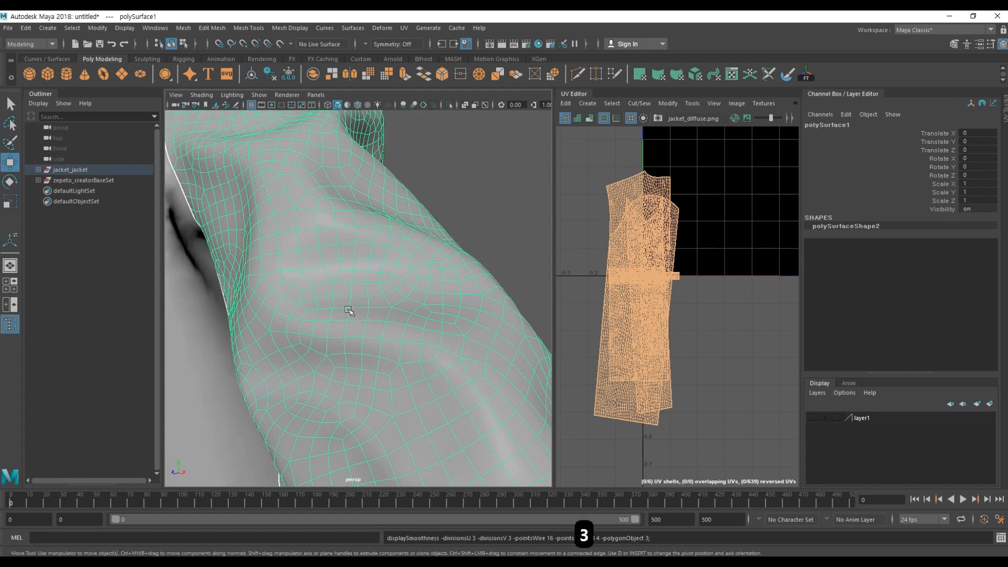
left_click(482, 189)
left_click_drag(351, 305, 387, 309, "alt")
left_click(434, 272)
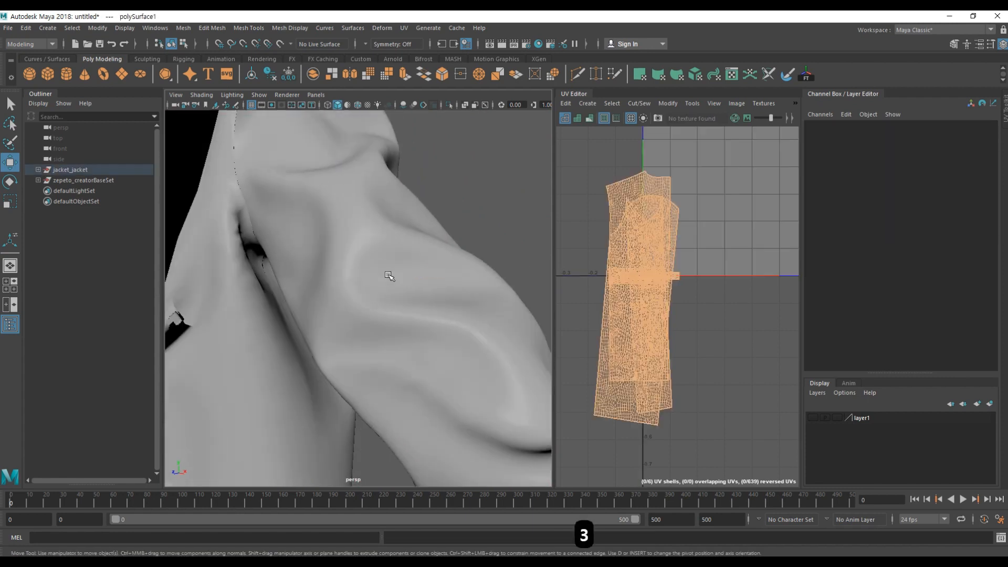
Step: Examine the jacket's sleeve in wireframe display, and return to shaded display with polySurface1 selected
key("4")
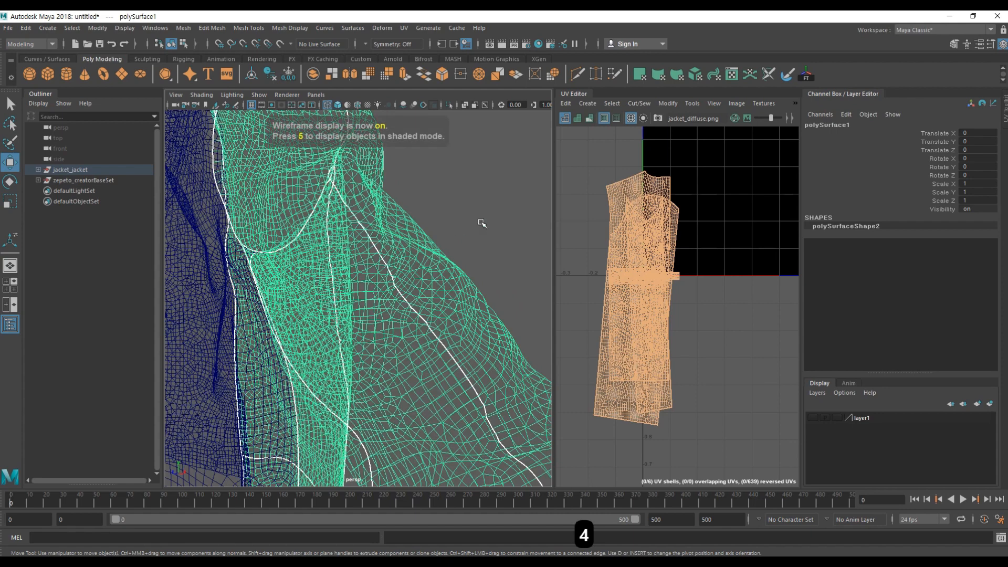
mouse_move(355, 289)
left_mouse_down("alt")
mouse_move(399, 315)
mouse_move(339, 301)
left_mouse_up("alt")
left_click(448, 279)
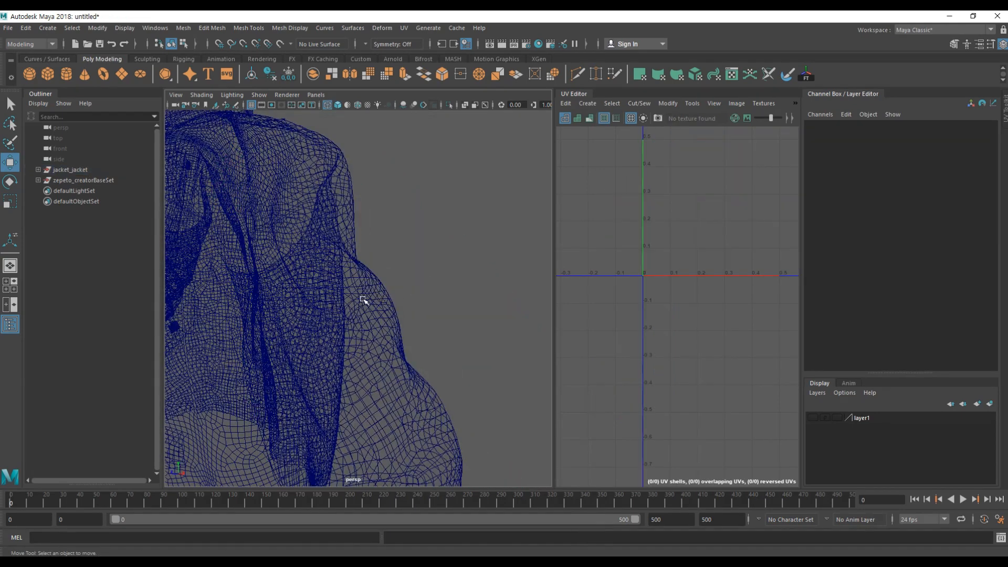
left_click(362, 294)
key("5")
left_click(441, 279)
left_click_drag(334, 342, 456, 276, "alt")
left_click(405, 326)
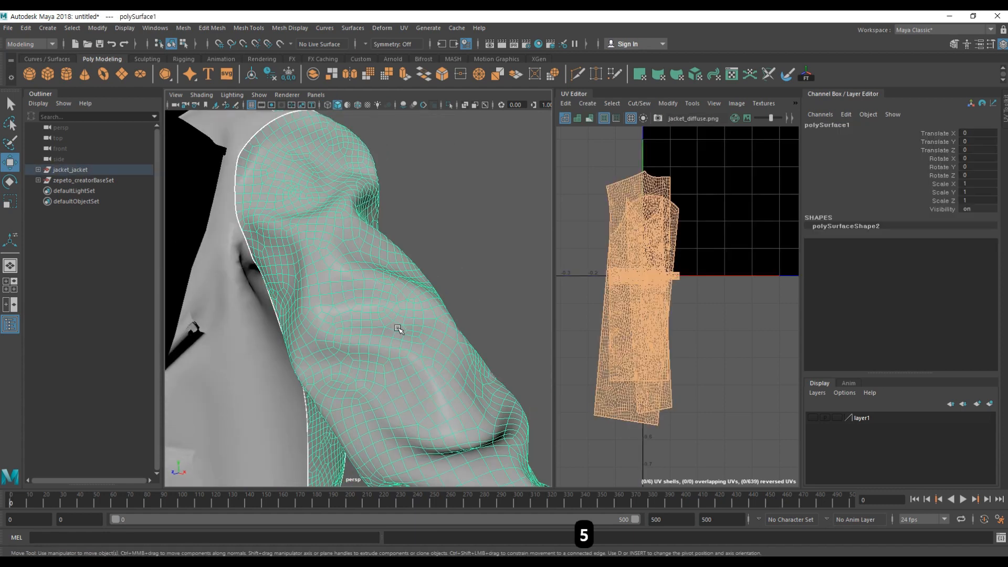
Step: Compare the smoothed and unsmoothed previews of polySurface1, leaving smooth preview off and the piece selected
left_click(470, 274)
left_click(362, 334)
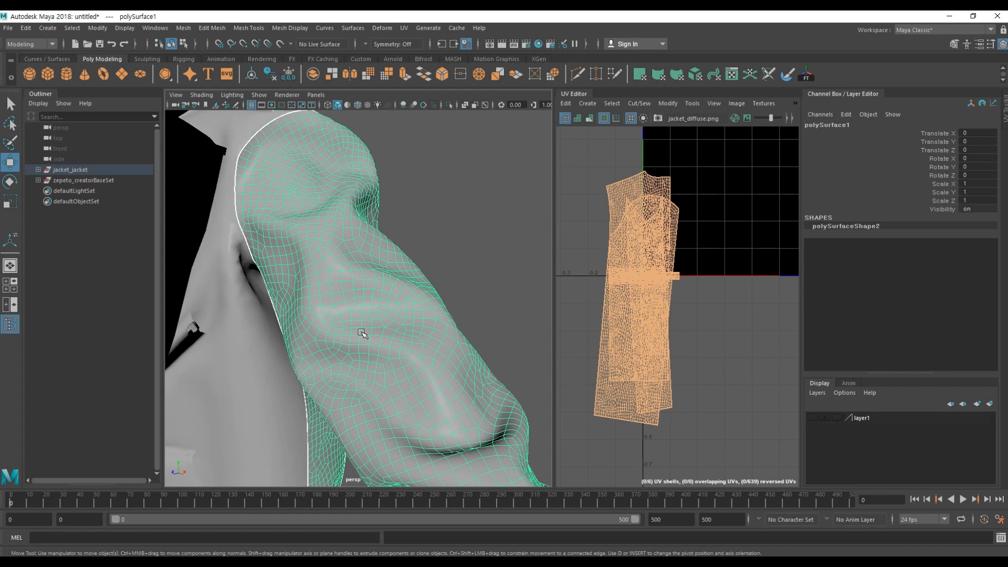
key("1")
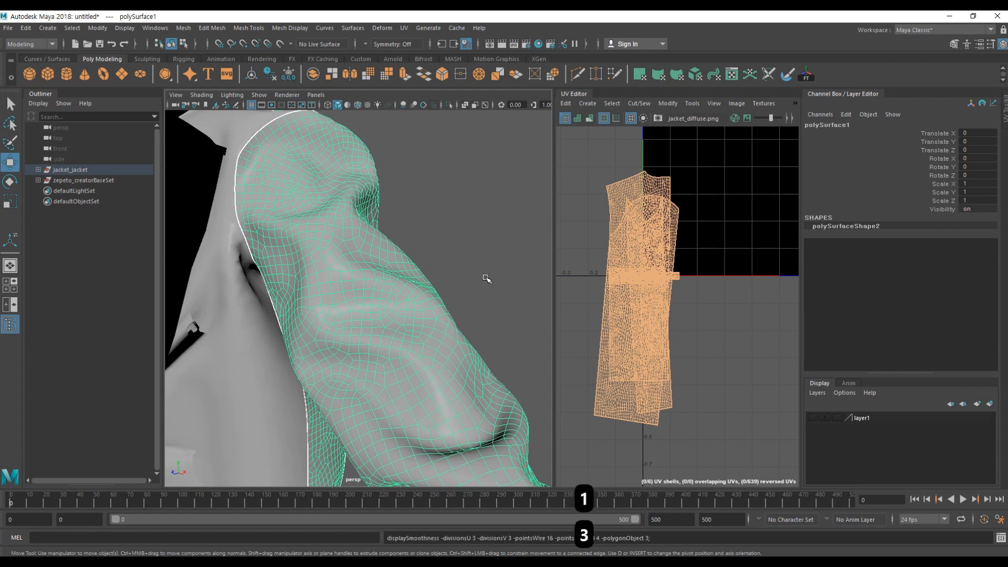
left_click(486, 280)
left_click(393, 328)
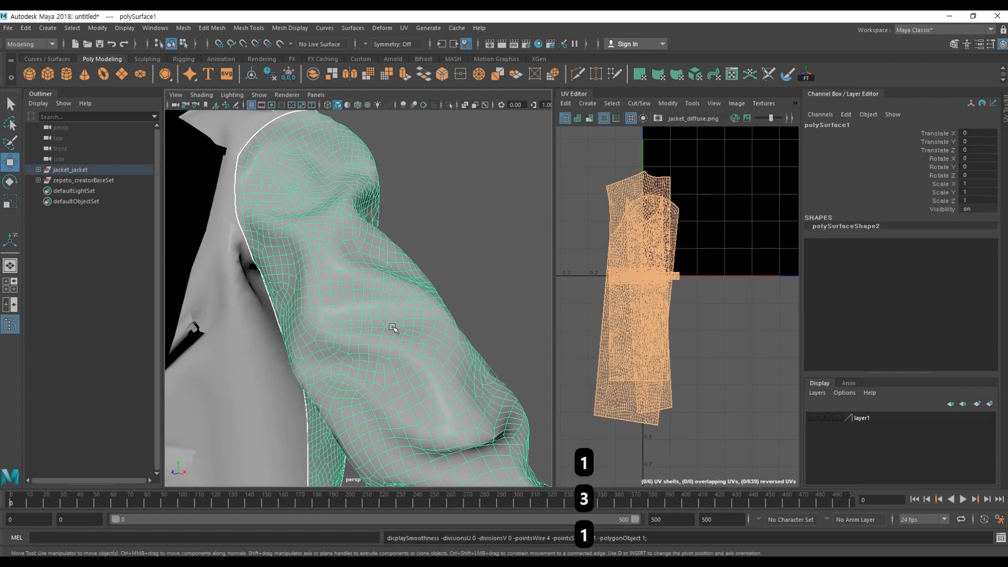
Step: Go around to the jacket's back and switch polySurface1 to edge selection
scroll(393, 325, "down", 8)
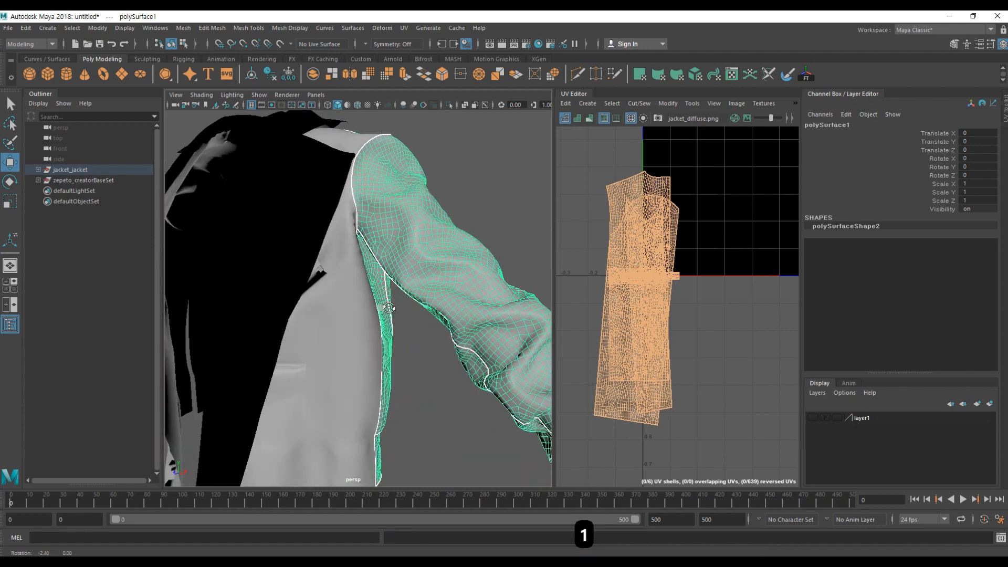
middle_click_drag(385, 317, 399, 295, "alt")
left_click_drag(534, 249, 317, 248, "alt")
scroll(317, 247, "up", 5)
middle_click_drag(363, 131, 342, 245, "alt")
right_click_drag(346, 240, 346, 224)
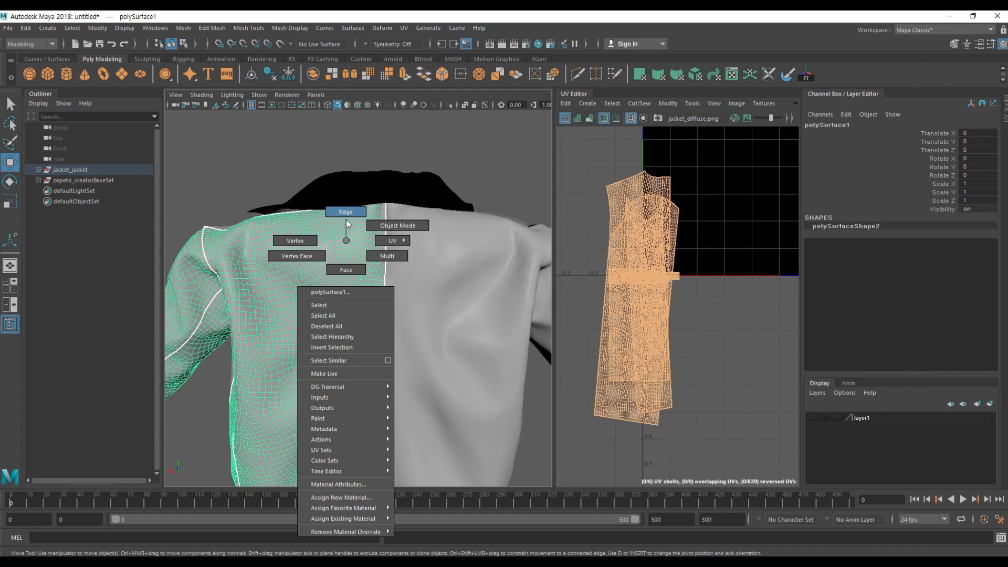
Step: Pick the center back edge at the neckline and extend the selection along the seam to the hem
scroll(351, 187, "up", 5)
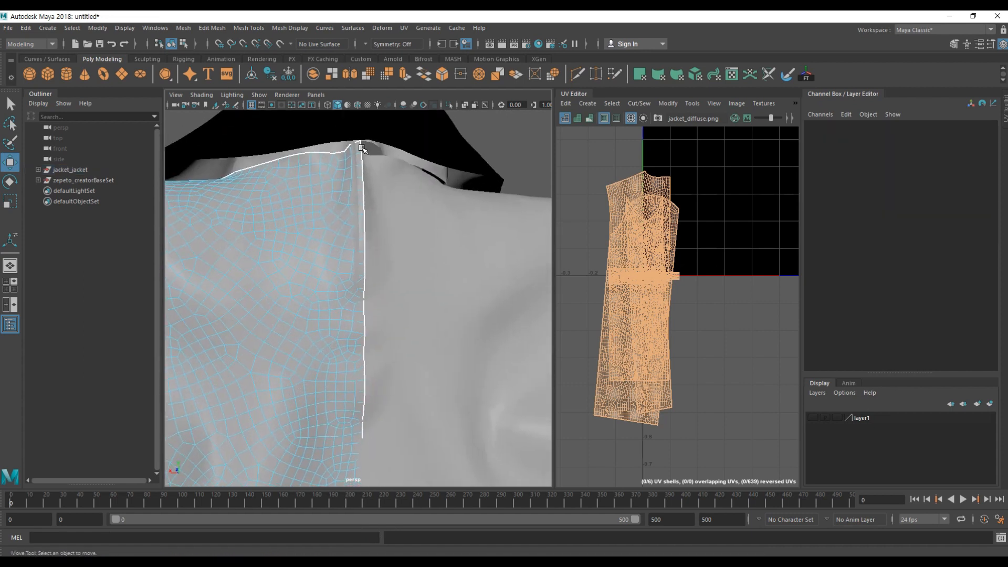
left_click(362, 148)
middle_click_drag(341, 371, 344, 173, "alt")
right_click_drag(430, 311, 349, 283, "alt")
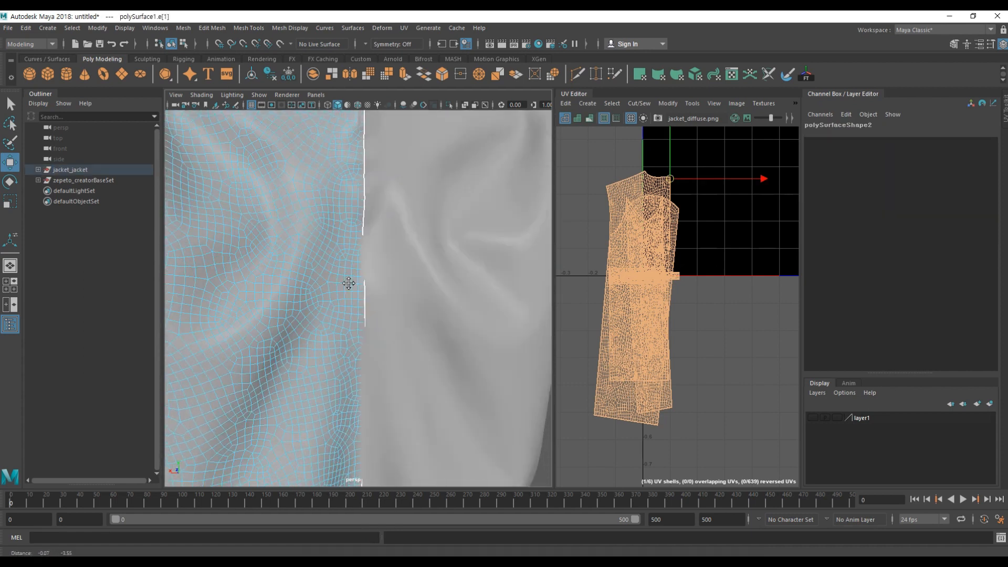
middle_click_drag(348, 283, 347, 221, "alt")
right_click_drag(399, 279, 363, 284, "alt")
middle_click_drag(360, 305, 367, 251, "alt")
right_click_drag(422, 261, 284, 314, "alt")
middle_click_drag(386, 368, 376, 308, "alt")
right_click_drag(376, 309, 428, 308, "alt")
right_click_drag(260, 296, 315, 315, "alt")
middle_click_drag(330, 332, 342, 322, "alt")
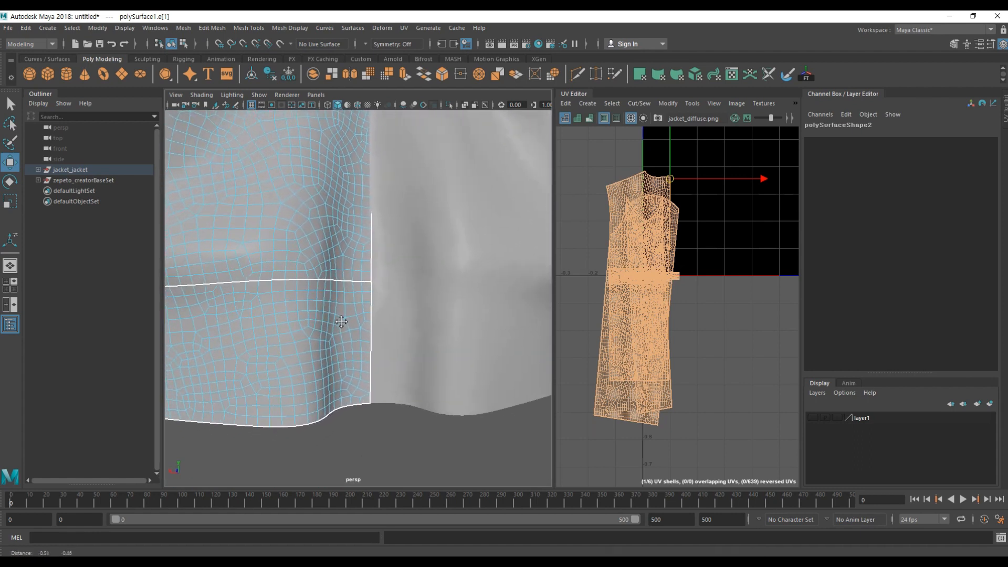
double_click(371, 397, "shift")
Step: Select a partial run of edges along the horizontal seam above the back hem, up to the center back seam
right_click_drag(456, 295, 401, 311, "alt")
right_click_drag(451, 268, 337, 292, "alt")
left_click_drag(286, 296, 307, 300, "alt")
right_click_drag(226, 294, 306, 282, "alt")
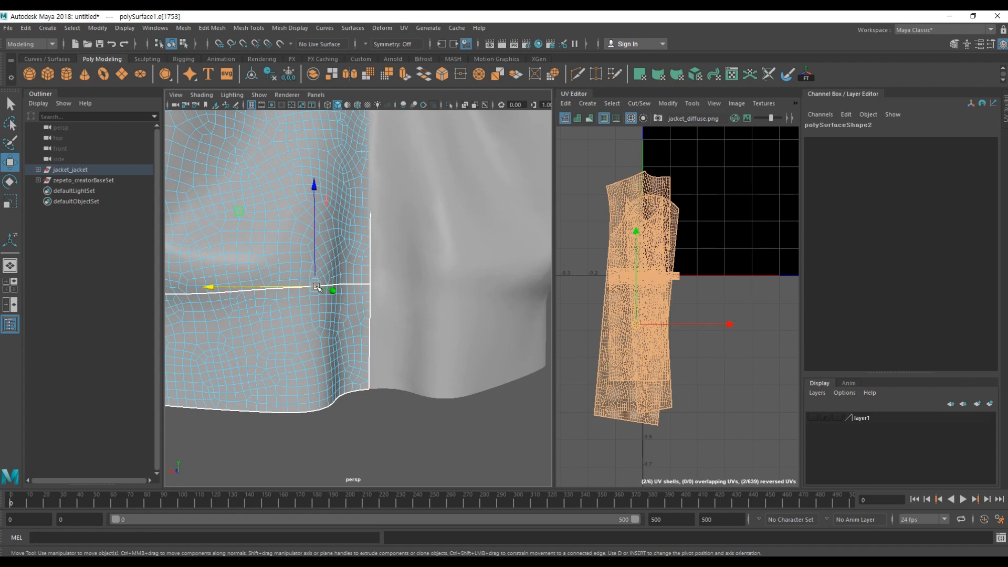
double_click(351, 284, "shift")
left_click_drag(345, 320, 315, 336, "alt")
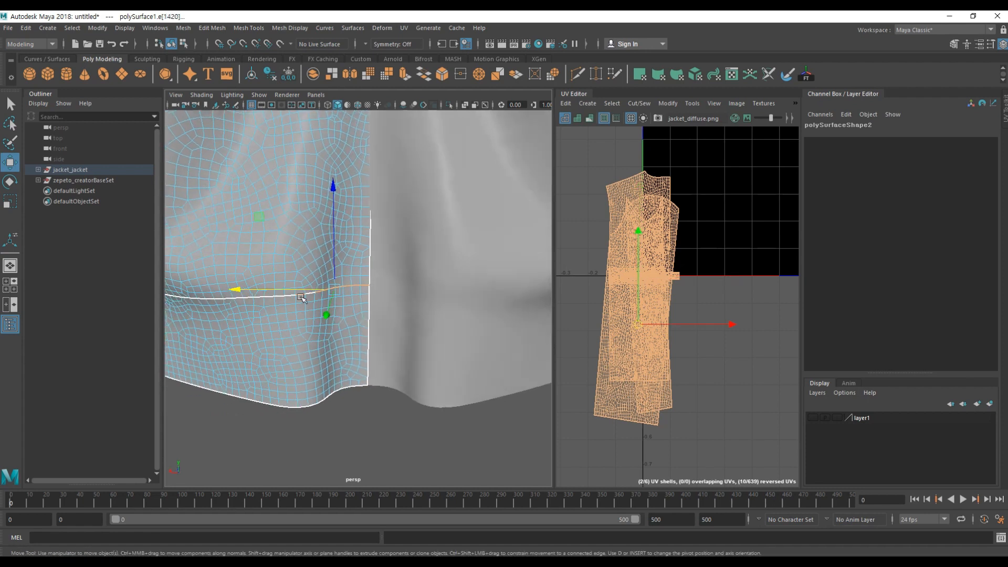
Step: Try to pick another edge farther along the horizontal seam above the back hem
left_click_drag(278, 301, 308, 294, "alt")
right_click_drag(236, 294, 277, 275, "alt")
left_click(274, 273)
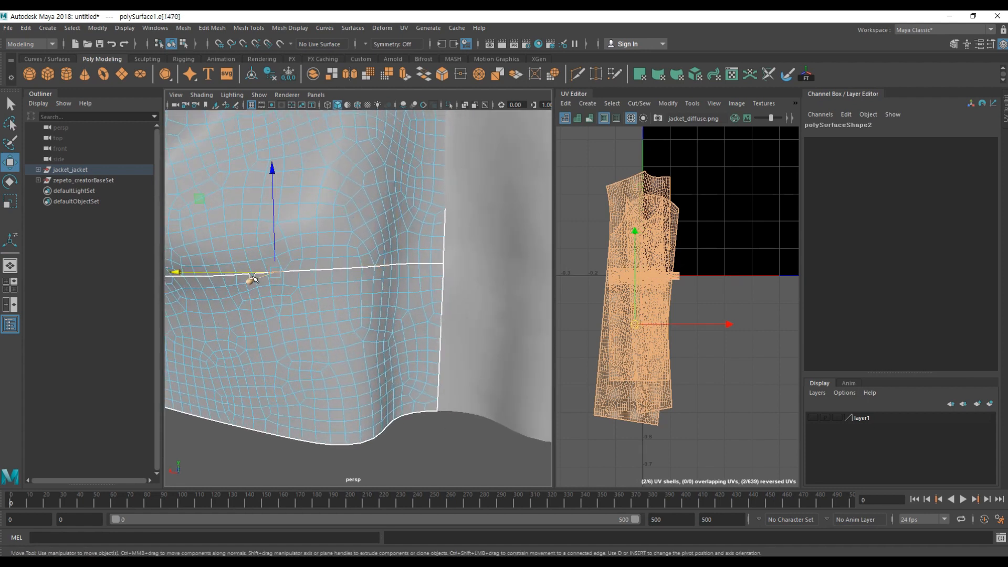
left_click_drag(325, 271, 437, 265, "alt")
Step: Undo the horizontal seam selections until only the center back seam edges are selected
key("ctrl+z")
key("ctrl+z")
key("ctrl+z")
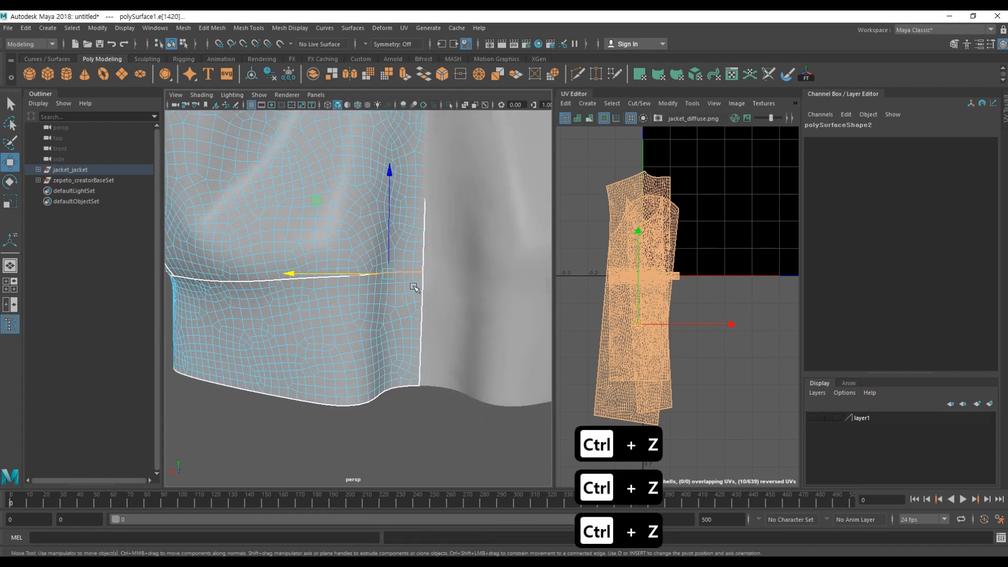
key("ctrl+z")
key("ctrl+z")
key("ctrl+z")
Step: Switch to the front view and show the jacket in wireframe
middle_click_drag(462, 232, 432, 264, "alt")
right_click_drag(432, 263, 355, 288, "alt")
middle_click_drag(355, 288, 351, 330, "alt")
key("space")
left_click_drag(344, 320, 346, 359)
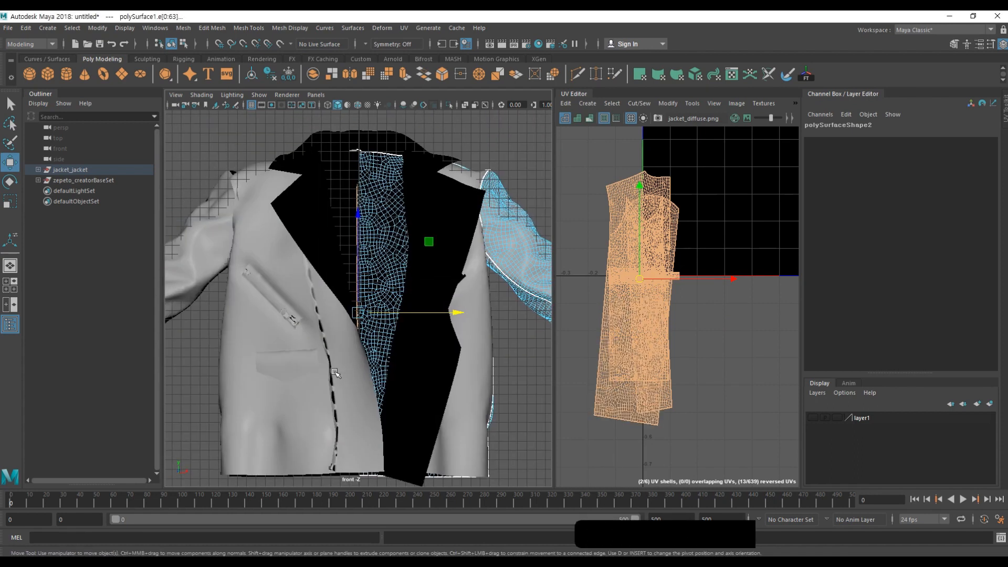
key("4")
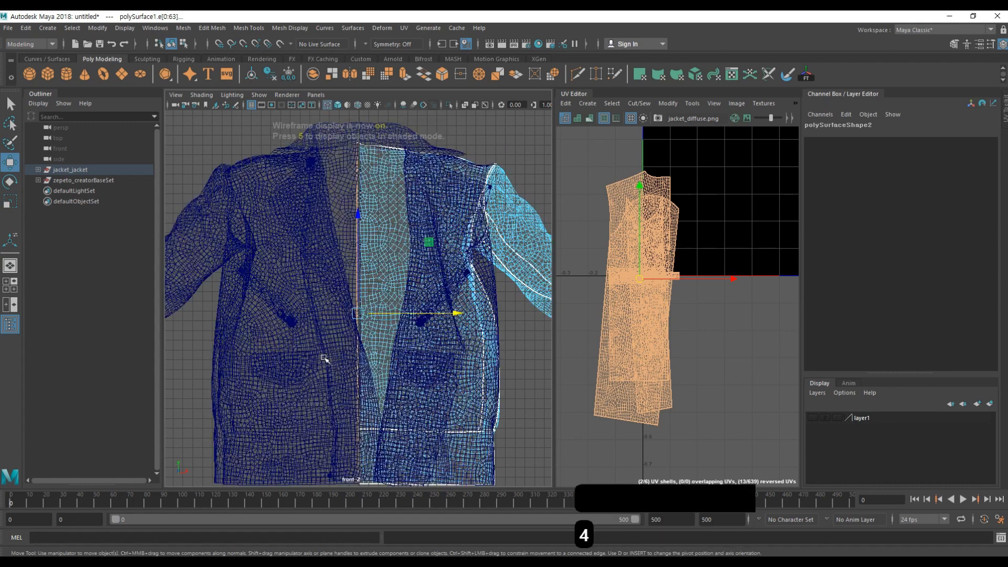
Step: Examine up close how the selected center back edges line up with the vertical center line of the grid
right_click_drag(325, 359, 512, 309, "alt")
middle_click_drag(335, 202, 338, 307, "alt")
right_click_drag(263, 268, 377, 273, "alt")
middle_click_drag(377, 273, 373, 264, "alt")
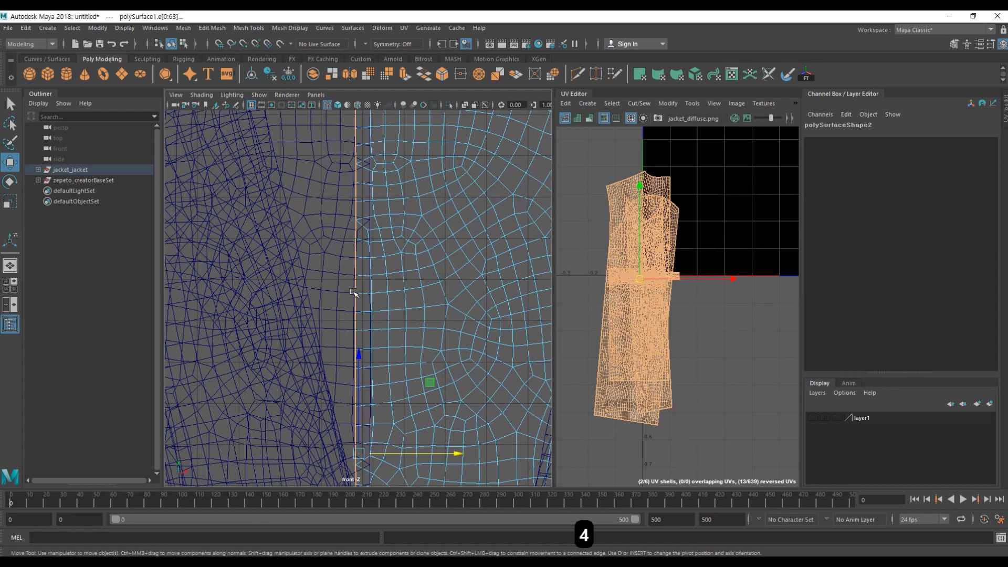
middle_click_drag(386, 344, 386, 284, "alt")
middle_click_drag(367, 412, 367, 364, "alt")
scroll(367, 365, "down", 3)
middle_click_drag(319, 329, 318, 321, "alt")
scroll(351, 336, "up", 3)
scroll(369, 339, "down", 4)
middle_click_drag(395, 163, 376, 264, "alt")
scroll(395, 321, "up", 3)
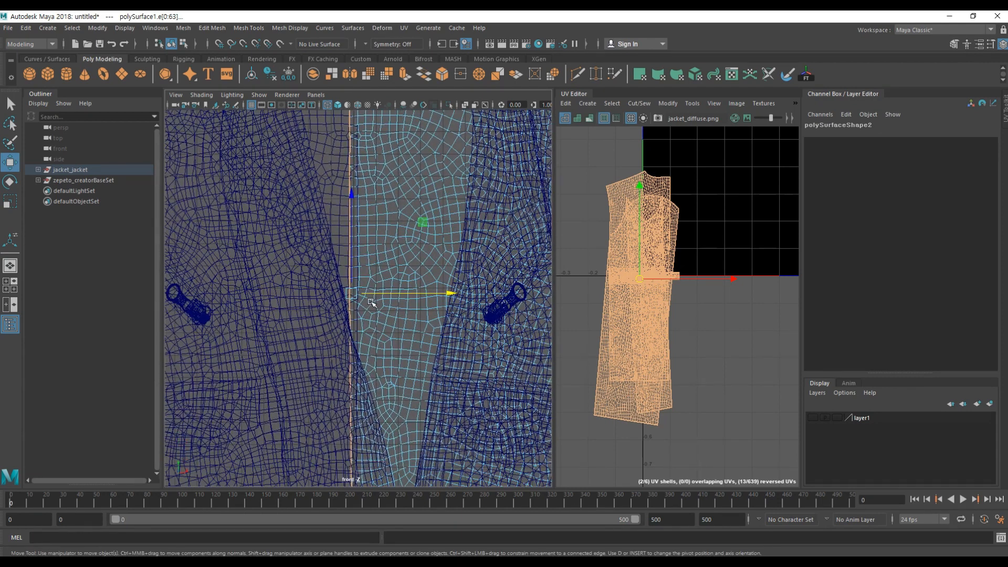
Step: Try to shift the center back edges sideways with soft selection, and turn soft selection off again
key("b")
key("b")
left_click_drag(352, 301, 379, 307)
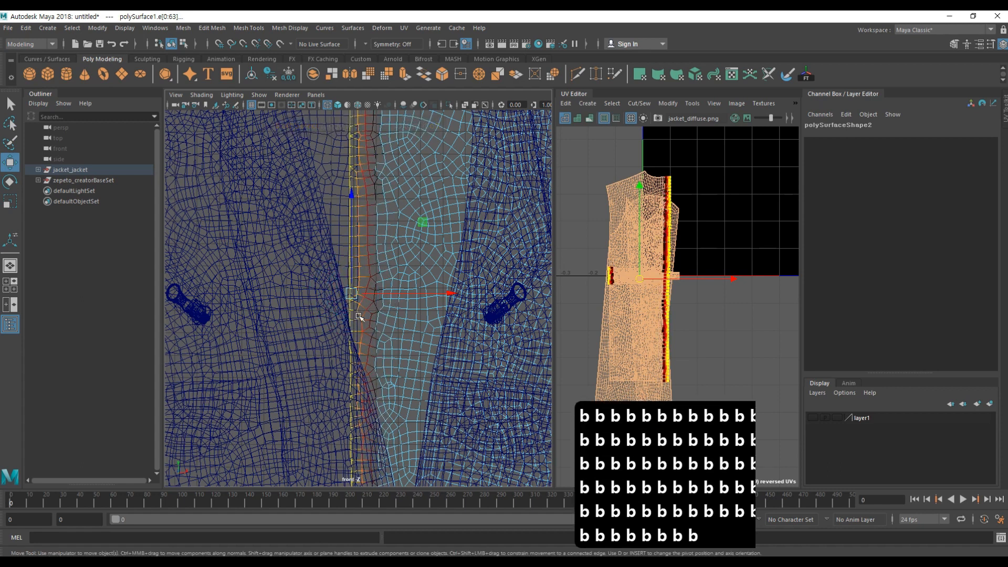
scroll(359, 316, "up", 4)
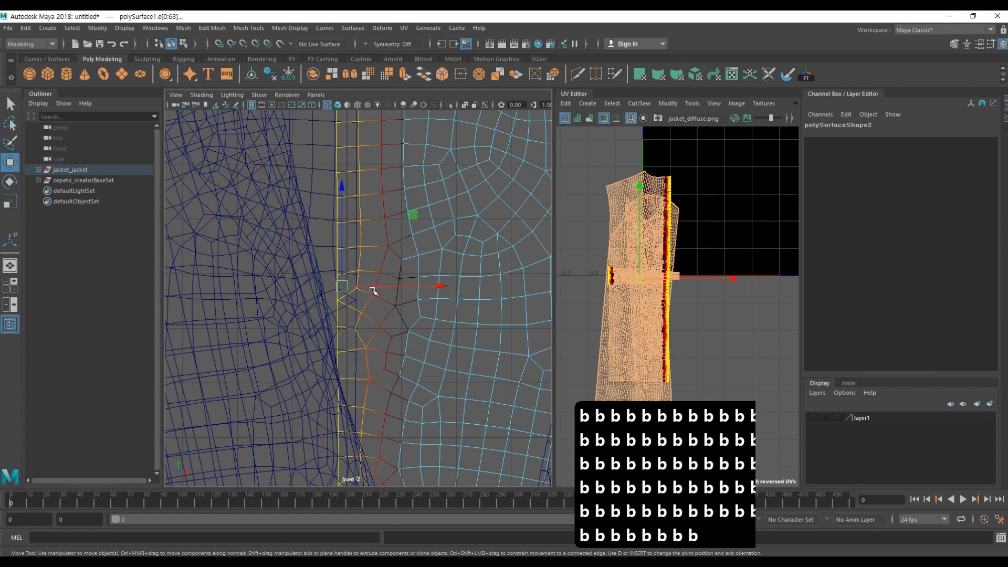
left_click_drag(380, 287, 389, 288)
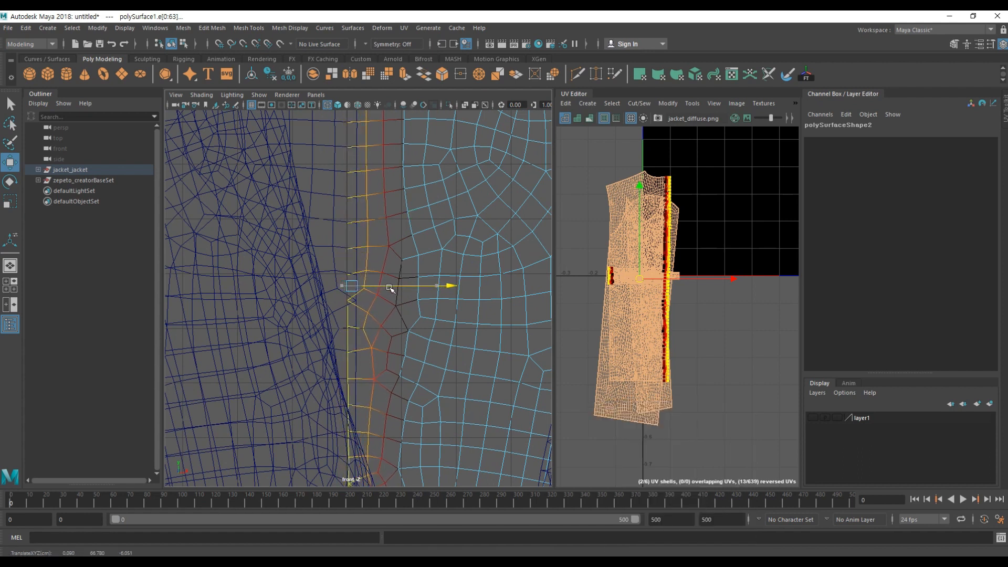
left_click_drag(390, 288, 392, 289)
middle_click_drag(391, 335, 361, 296, "alt")
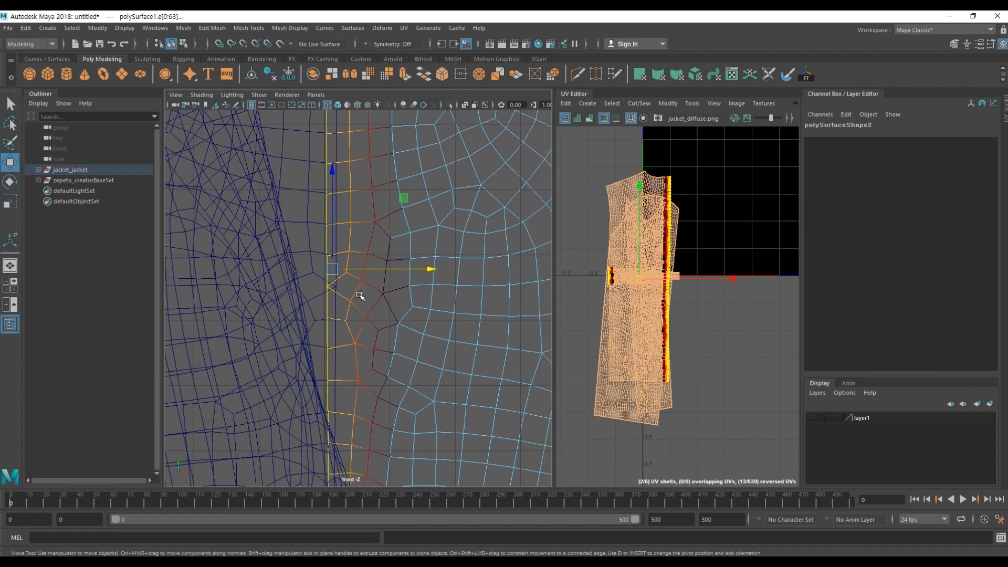
key("b")
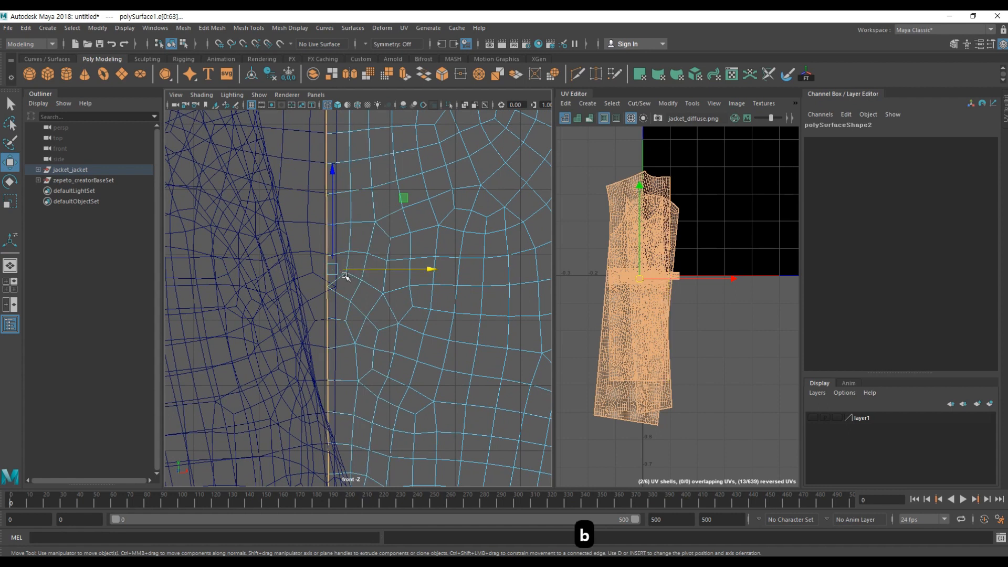
Step: Try to move the center back edges sideways with grid snapping using the Move tool, and undo the attempt
scroll(330, 294, "up", 1)
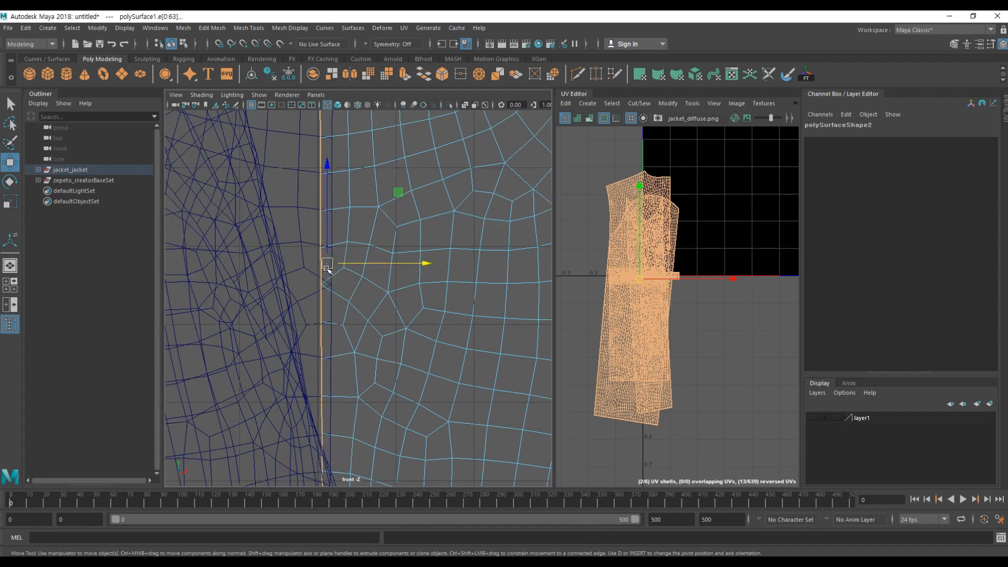
middle_click_drag(338, 288, 384, 279, "alt")
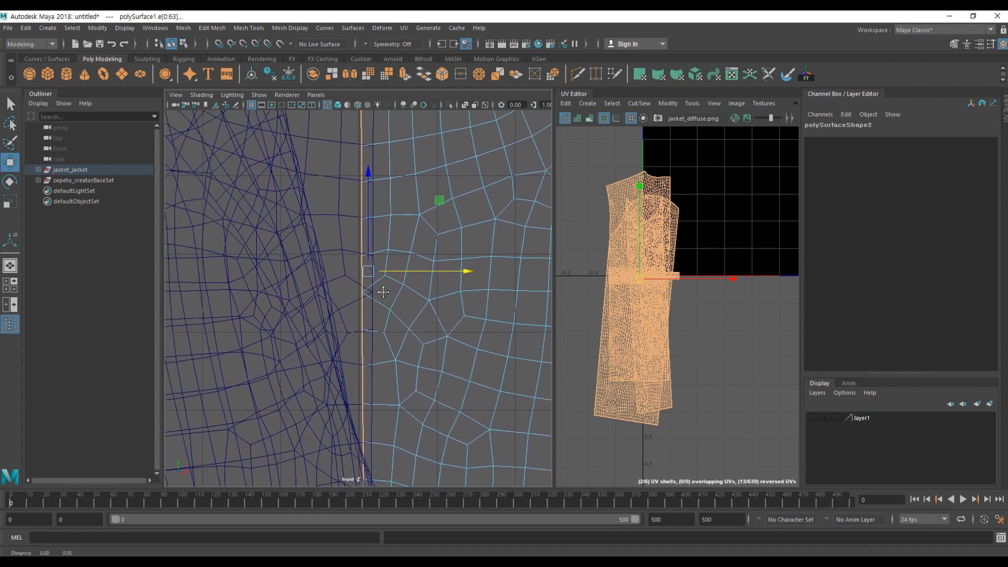
key("q")
key("w")
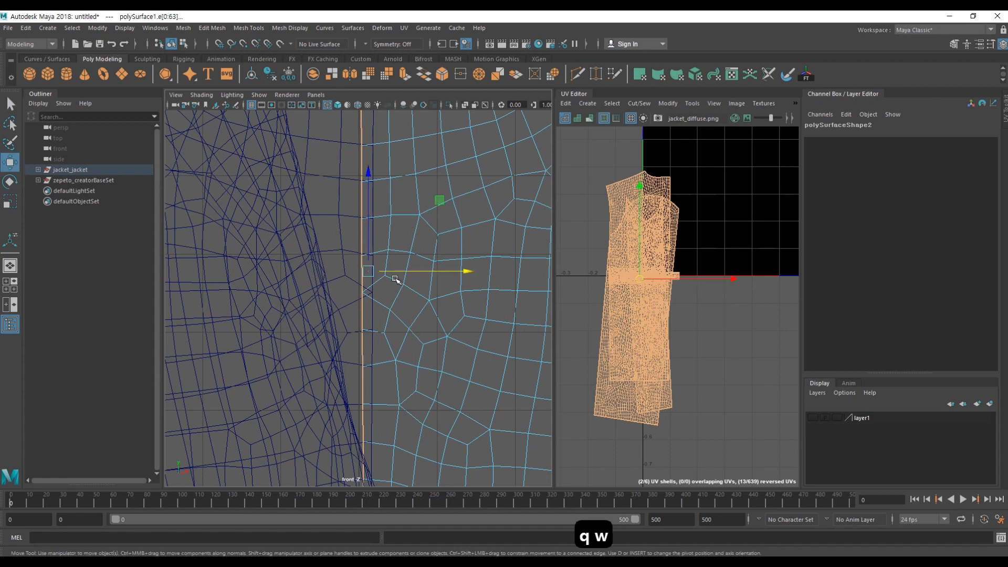
key("w")
key("w")
key("w")
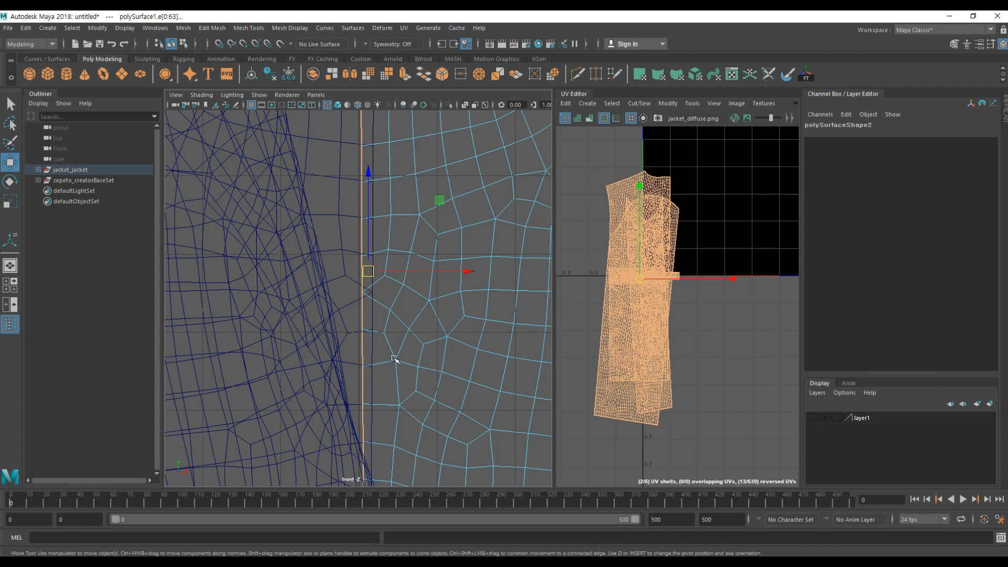
middle_click_drag(369, 305, 377, 301, "alt")
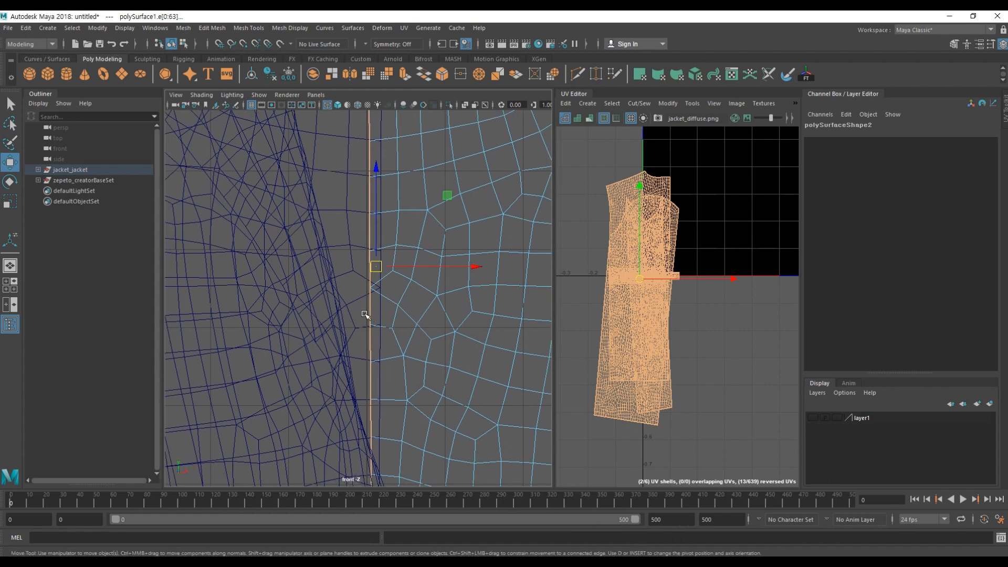
key("x")
key("x")
key("x")
key("x")
key("x")
key("x")
key("x")
key("x")
key("x")
key("x")
key("x")
key("x")
key("x")
key("x")
key("x")
key("x")
key("x")
key("x")
key("x")
key("x")
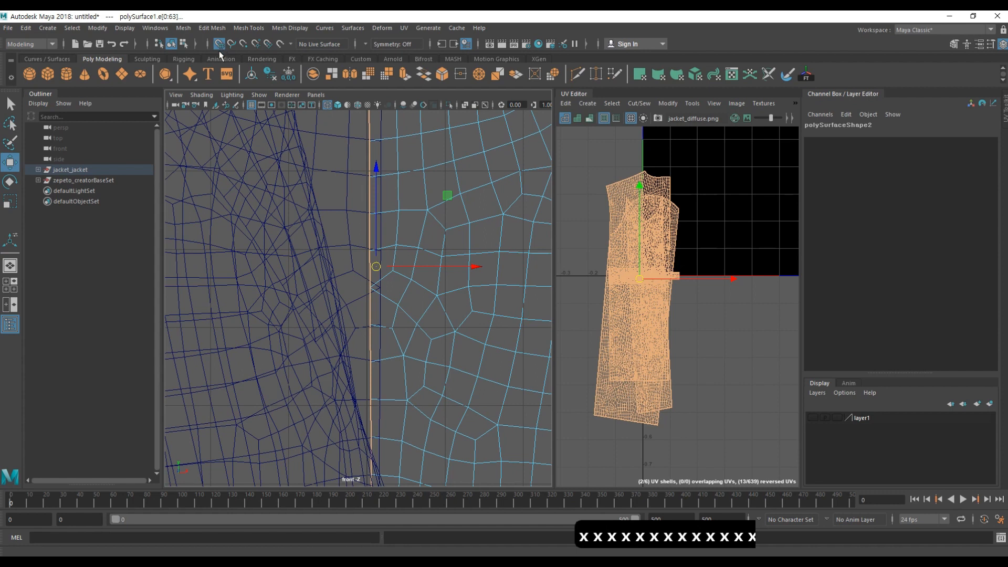
key("x")
key("x")
key("x")
key("x")
key("x")
key("x")
key("x")
key("x")
key("x")
key("x")
key("x")
key("x")
key("x")
key("x")
key("x")
key("x")
key("x")
key("x")
key("x")
key("x")
key("x")
key("x")
key("x")
key("x")
key("x")
key("x")
key("x")
key("x")
key("x")
key("x")
key("x")
key("x")
key("x")
key("x")
key("x")
key("x")
key("x")
key("x")
key("x")
key("x")
key("x")
left_click_drag(439, 270, 381, 266)
key("x")
key("x")
key("x")
key("x")
key("x")
key("x")
key("x")
key("x")
key("x")
key("x")
key("x")
key("x")
key("x")
key("x")
key("x")
key("x")
key("x")
key("x")
key("x")
key("x")
key("x")
key("x")
key("x")
key("x")
key("x")
key("x")
key("ctrl+z")
key("ctrl+z")
key("ctrl+z")
key("ctrl+z")
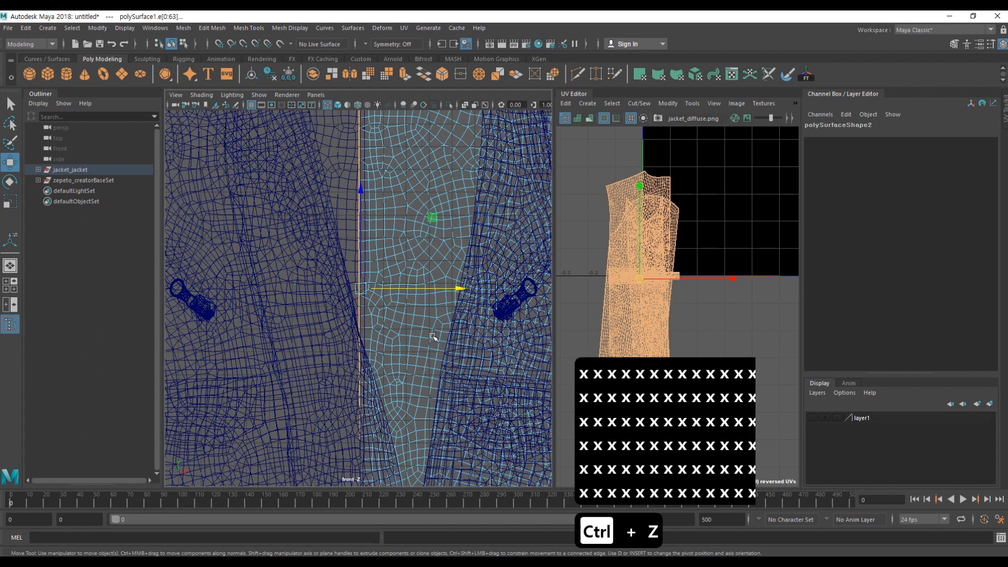
Step: Scale the center back edges along the X axis to flatten them into a straight vertical line
scroll(387, 315, "up", 10)
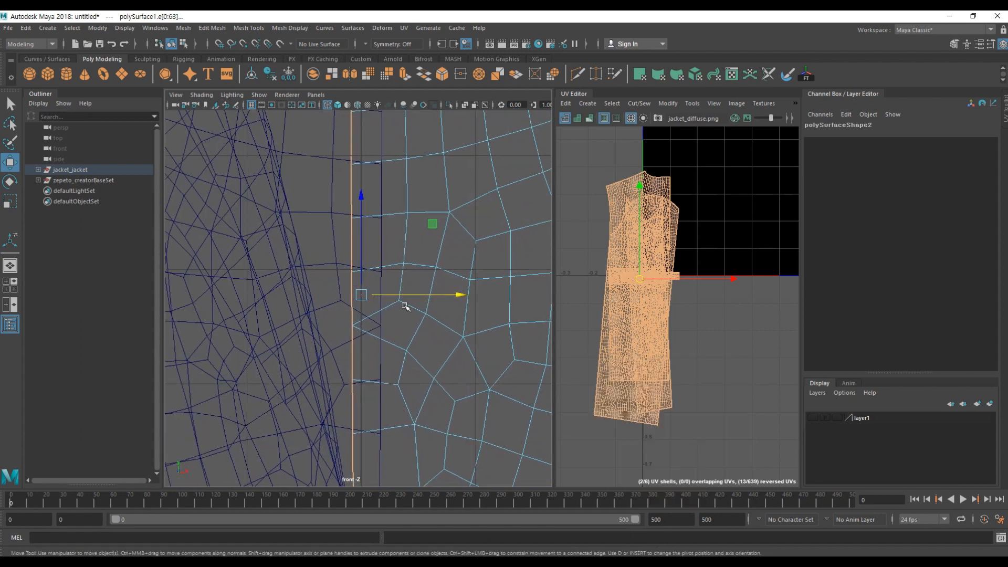
key("r")
left_click_drag(458, 295, 423, 298)
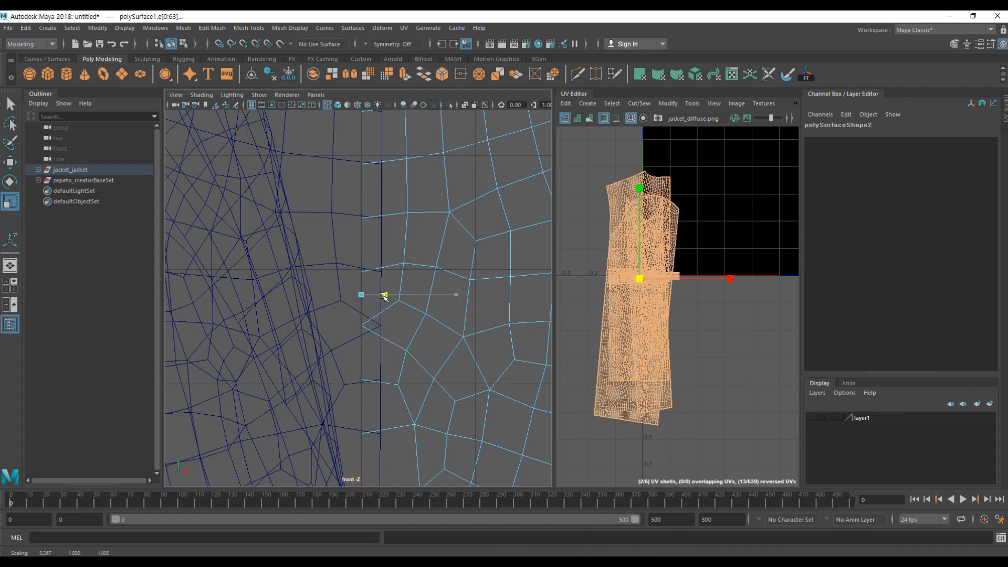
scroll(413, 299, "down", 10)
left_click_drag(455, 298, 412, 297)
scroll(386, 298, "up", 10)
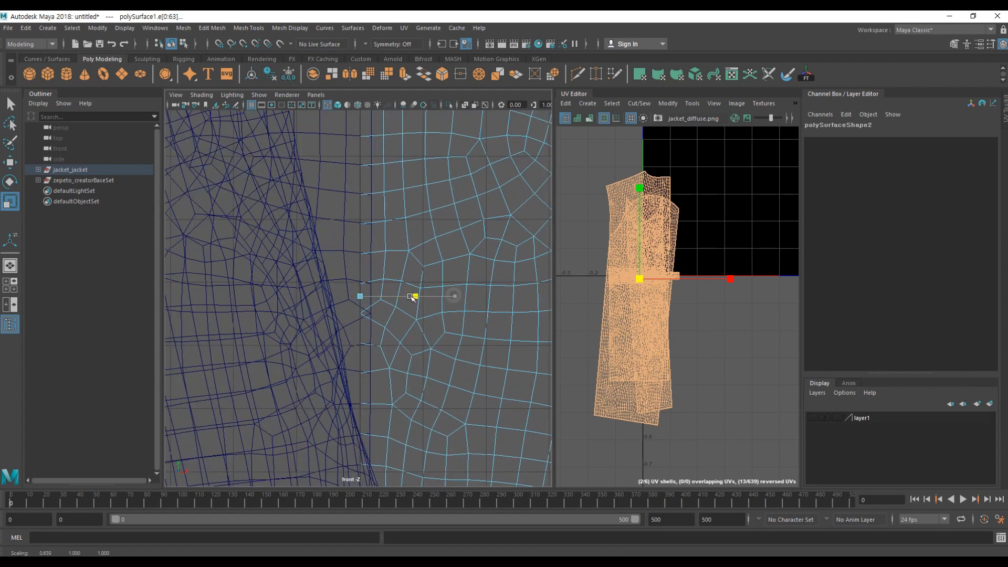
Step: Snap the center back edges along X onto the grid's center line, and frame the whole jacket
key("w")
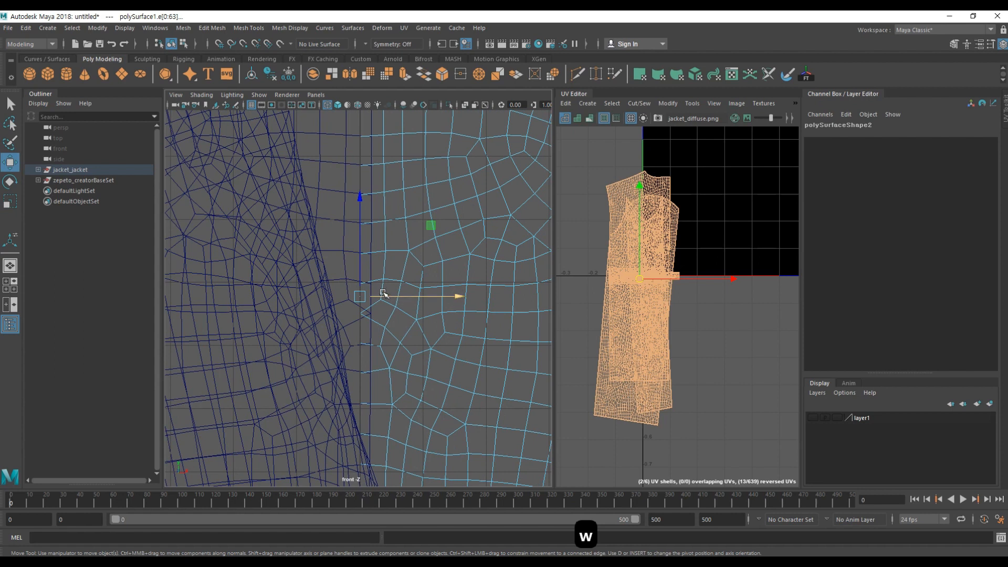
key("x")
left_click_drag(386, 297, 347, 300)
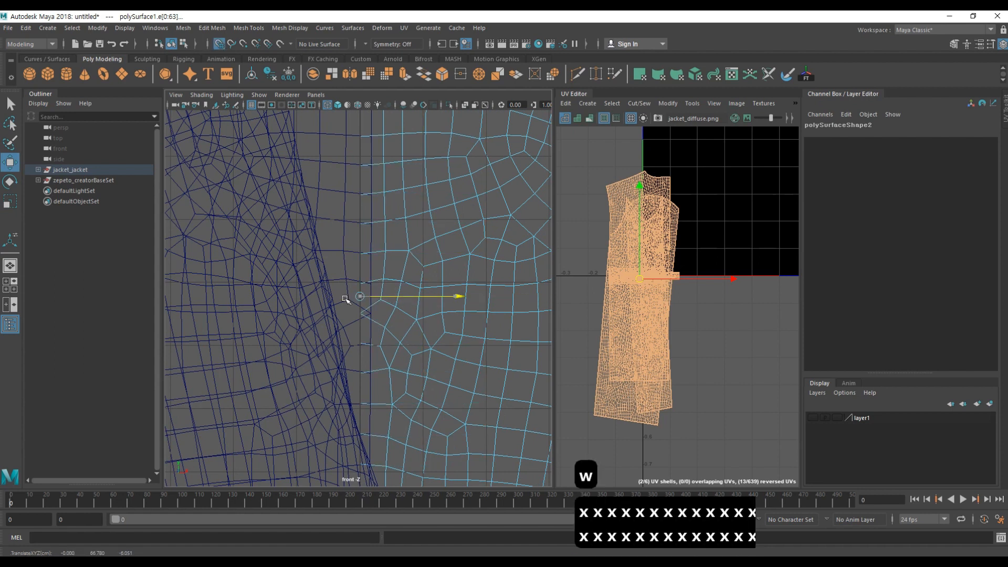
key("a")
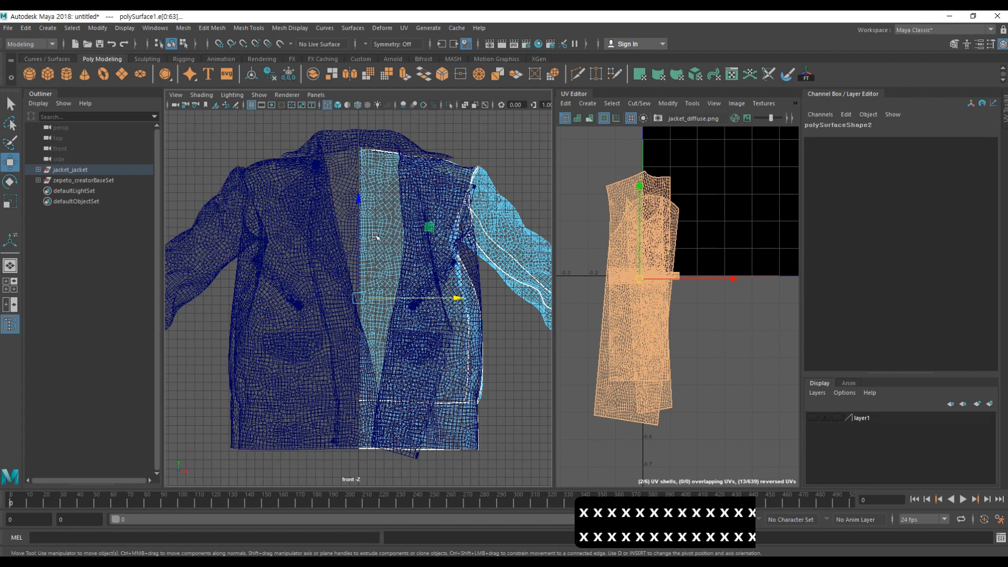
Step: Return to the shaded perspective view of the jacket's back and select polySurface1 in object mode
key("space")
left_click_drag(376, 238, 368, 204)
left_click_drag(374, 326, 396, 326, "alt")
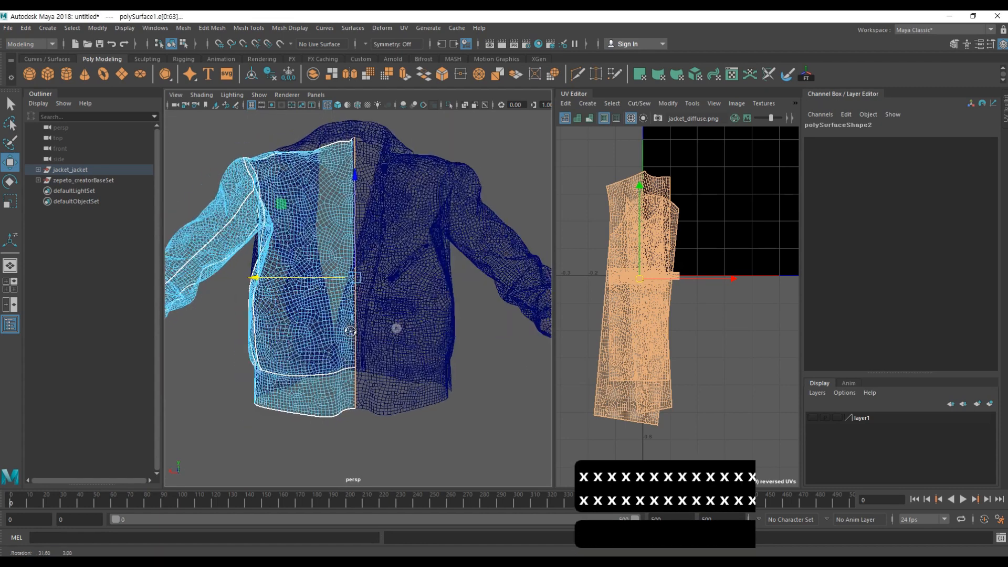
scroll(354, 281, "up", 2)
left_click_drag(354, 281, 370, 318, "alt")
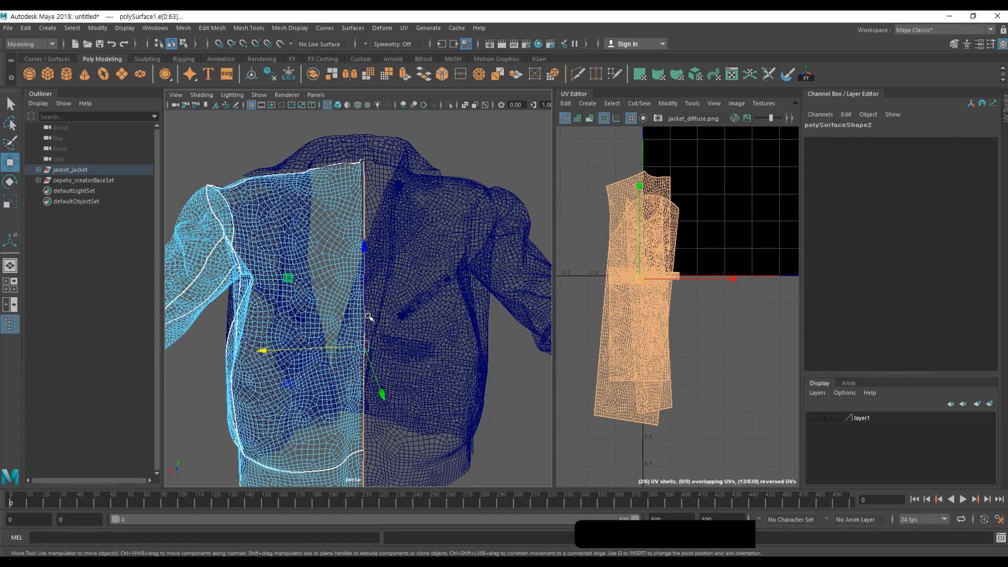
key("5")
left_click(330, 242)
right_click_drag(311, 278, 342, 263)
left_click(224, 121)
left_click(284, 252)
middle_click_drag(314, 279, 302, 281, "alt")
right_click_drag(273, 232, 292, 243, "alt")
middle_click_drag(292, 243, 281, 270, "alt")
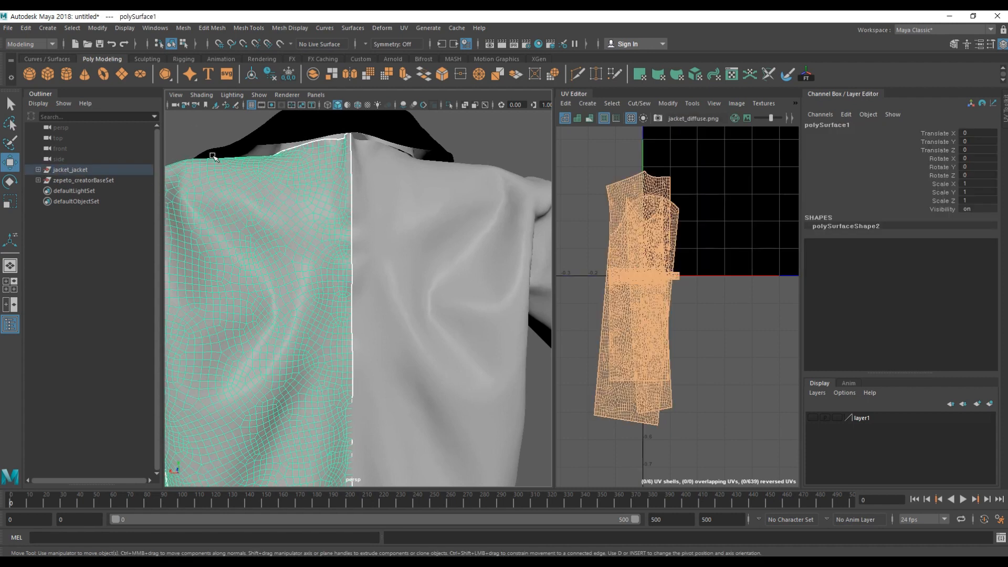
Step: Delete the old jacket half on the other side of the center back seam from polySurface1
left_click_drag(374, 281, 356, 283, "alt")
left_click(414, 247)
middle_click_drag(436, 289, 428, 282, "alt")
right_click_drag(449, 257, 394, 256, "alt")
left_click(312, 236)
left_click_drag(351, 256, 353, 345, "alt")
left_click(384, 258)
key("Delete")
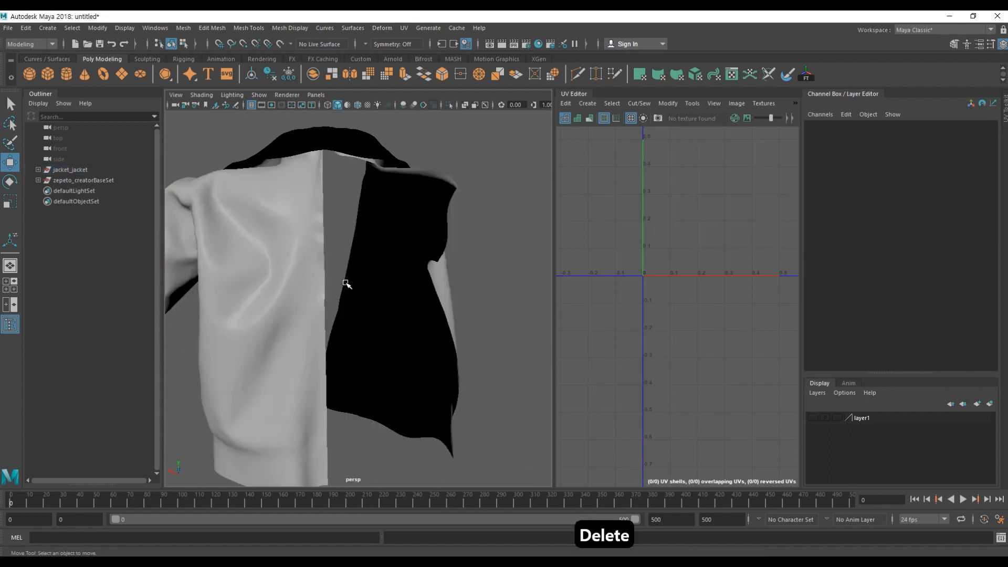
Step: Duplicate polySurface1 and mirror the copy to the opposite side by setting its Scale X to -1
left_click(278, 379)
middle_click_drag(402, 318, 441, 295, "alt")
right_click_drag(441, 295, 279, 326, "alt")
left_click_drag(278, 326, 420, 332, "alt")
left_click_drag(226, 336, 410, 340, "alt")
middle_click_drag(423, 340, 423, 284, "alt")
key("w")
left_click_drag(423, 285, 408, 338, "alt")
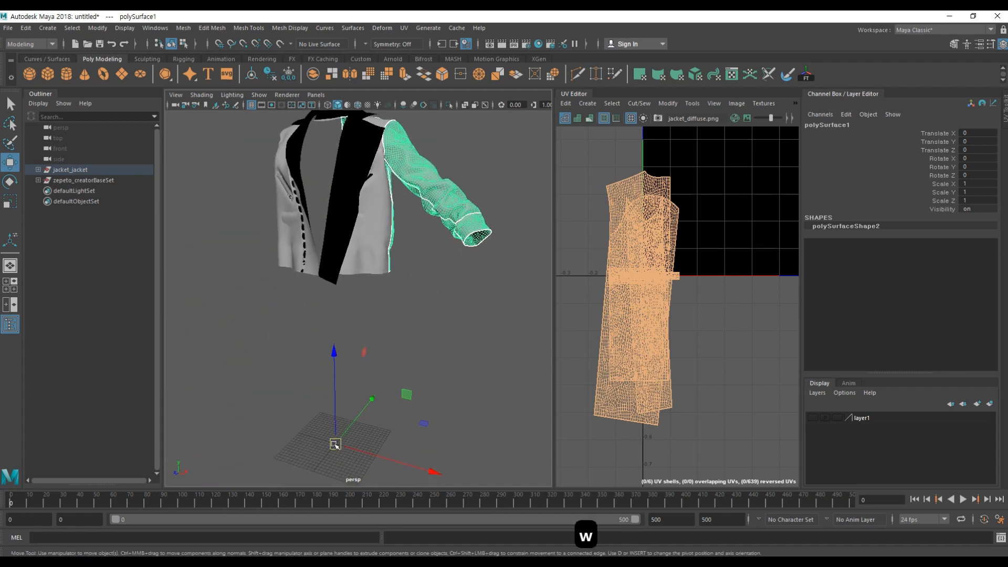
key("ctrl+d")
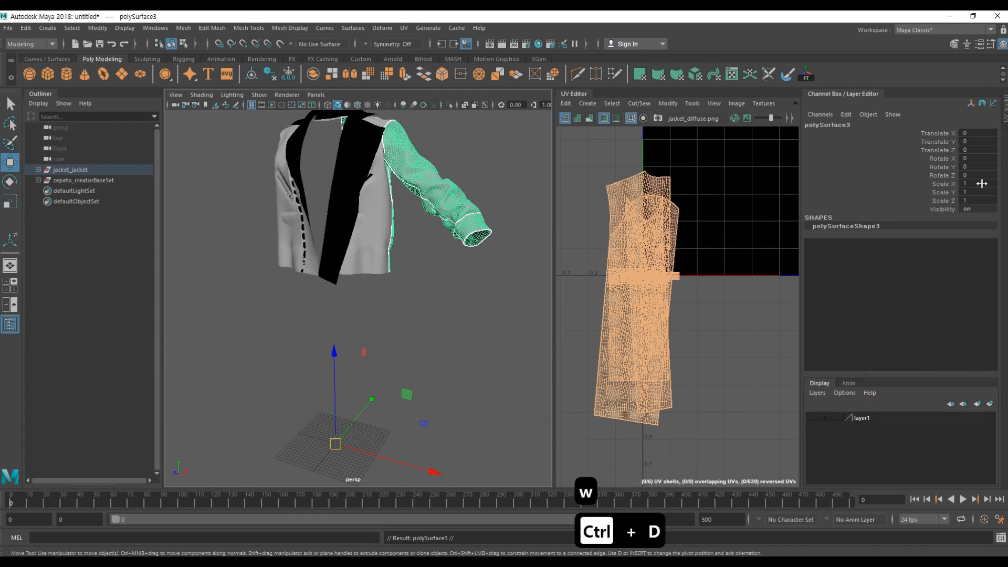
type("-1")
key("Return")
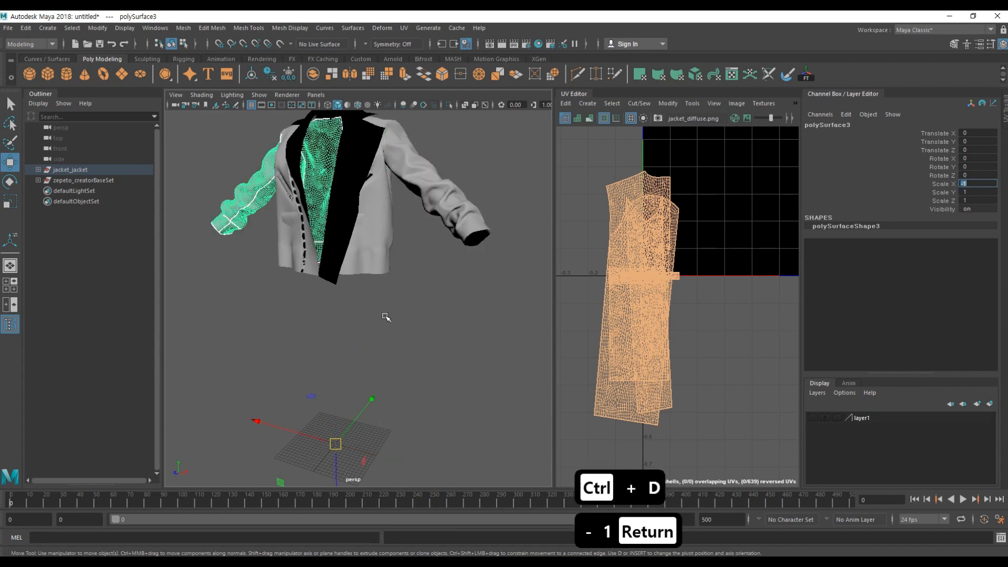
Step: Select both mirrored jacket halves and examine how they meet along the center back seam
left_click(445, 308)
scroll(445, 309, "up", 10)
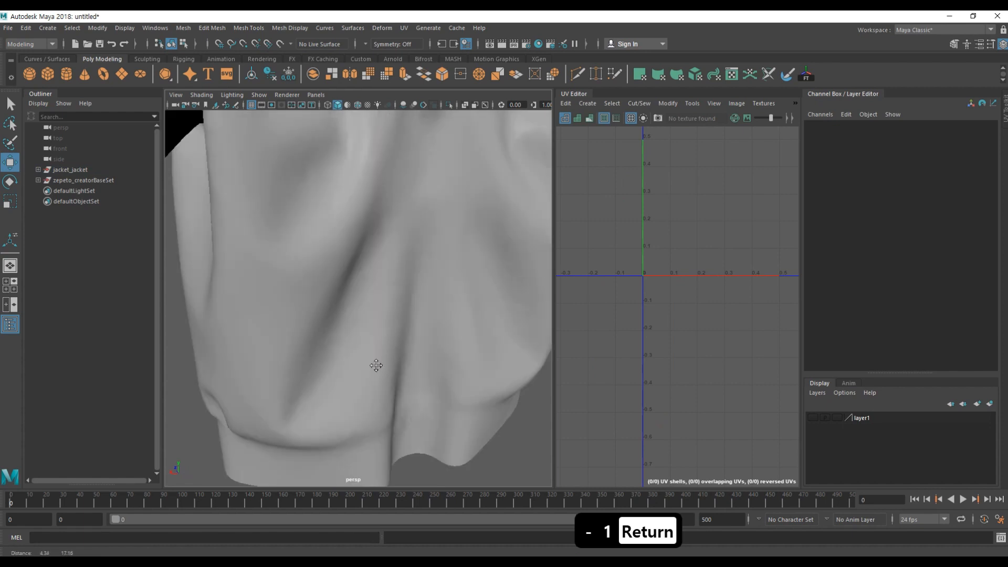
right_click_drag(483, 325, 410, 268, "alt")
left_click(342, 263)
left_click(434, 243, "shift")
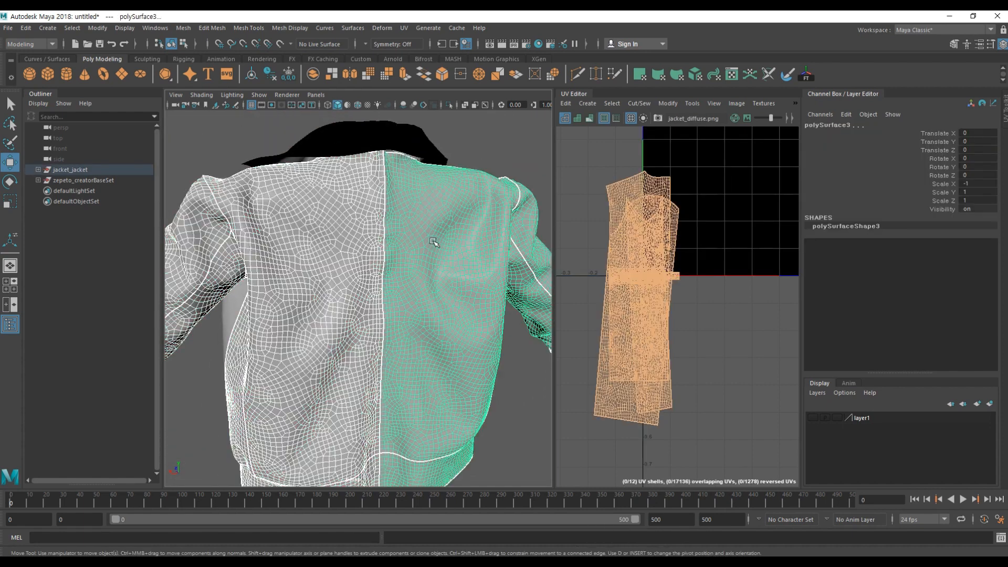
Step: Select the front piece polySurface2 and turn on Wireframe on Shaded to show the mesh edges around the shoulder
middle_click_drag(419, 275, 392, 270, "alt")
left_click_drag(382, 460, 297, 321, "alt")
middle_click_drag(296, 321, 296, 316, "alt")
left_click_drag(297, 316, 290, 216, "alt")
left_click(336, 294)
left_click(312, 297, "shift")
key("ctrl+z")
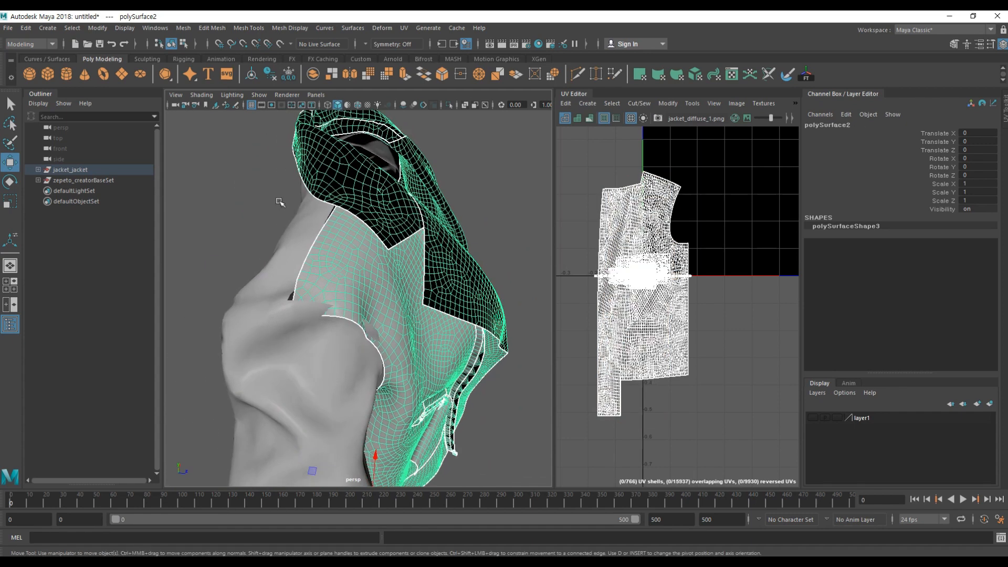
left_click(177, 96)
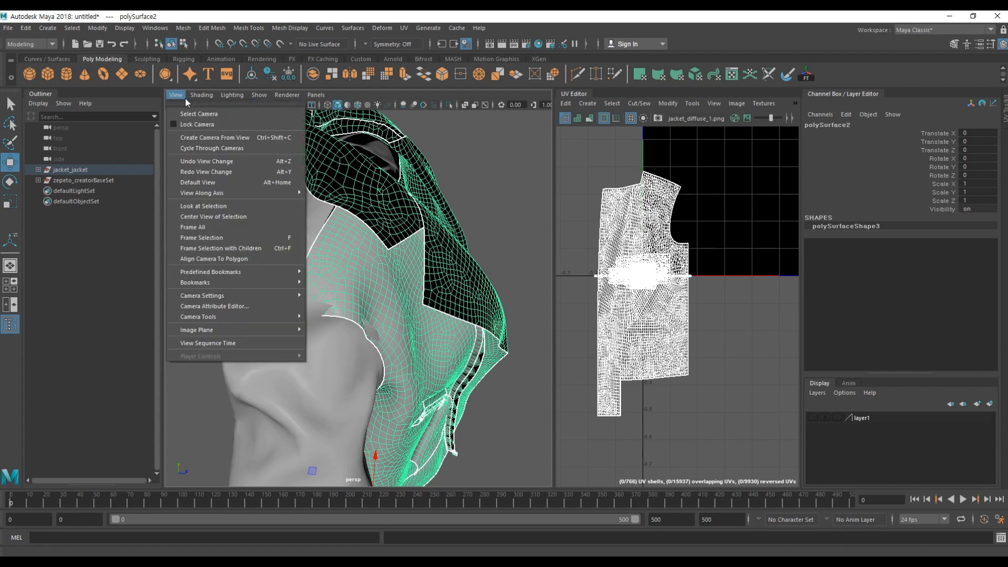
mouse_move(195, 97)
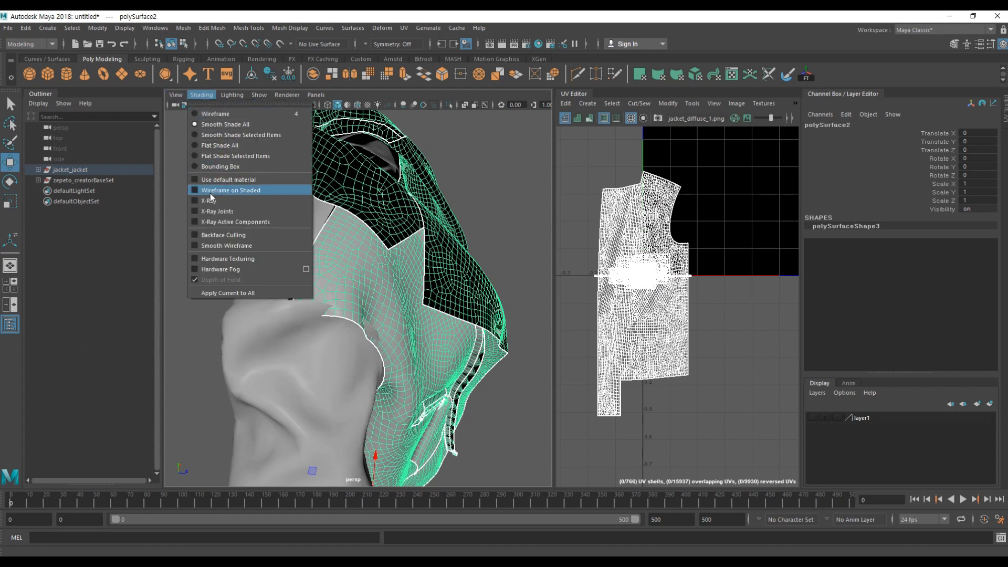
left_click(197, 190)
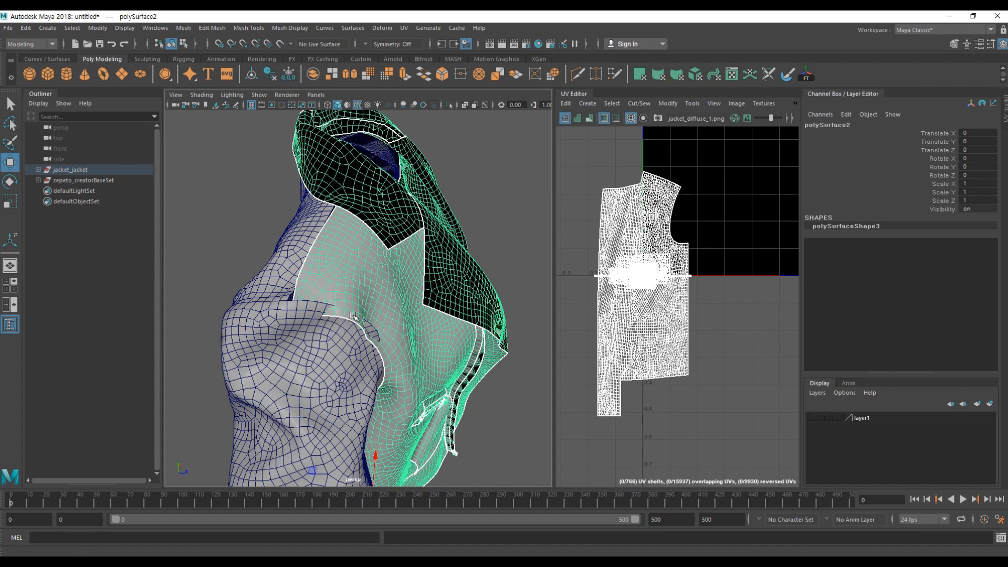
left_click(213, 234)
left_click_drag(292, 232, 378, 284, "alt")
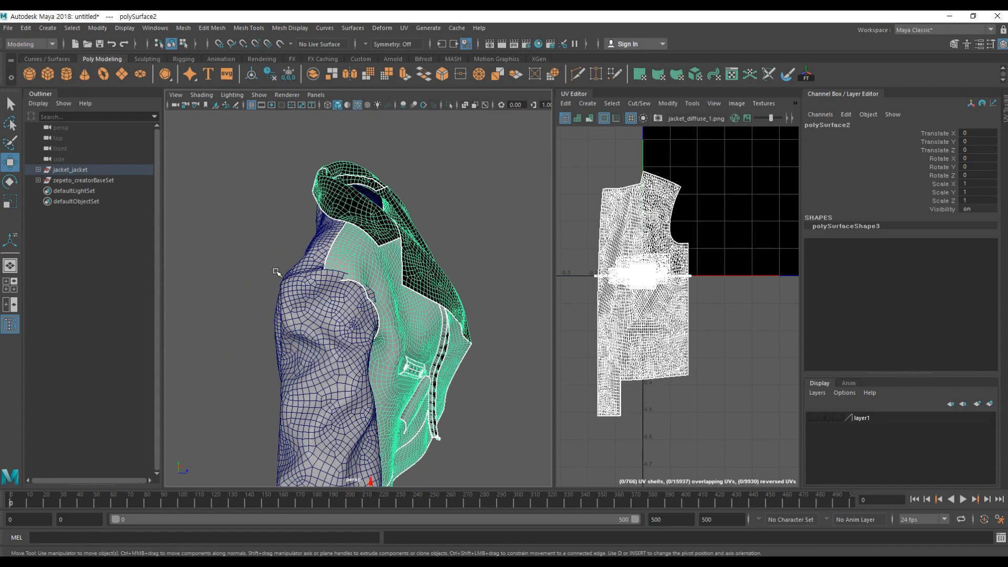
Step: Switch polySurface2 to vertex mode and select the corner vertex beside the gap between shoulder and sleeve
scroll(276, 272, "up", 5)
left_click_drag(242, 207, 274, 253, "alt")
right_click_drag(338, 252, 274, 249)
left_click_drag(271, 248, 308, 247, "alt")
right_click_drag(308, 247, 356, 288, "alt")
left_click(295, 369)
left_click_drag(315, 344, 367, 284, "alt")
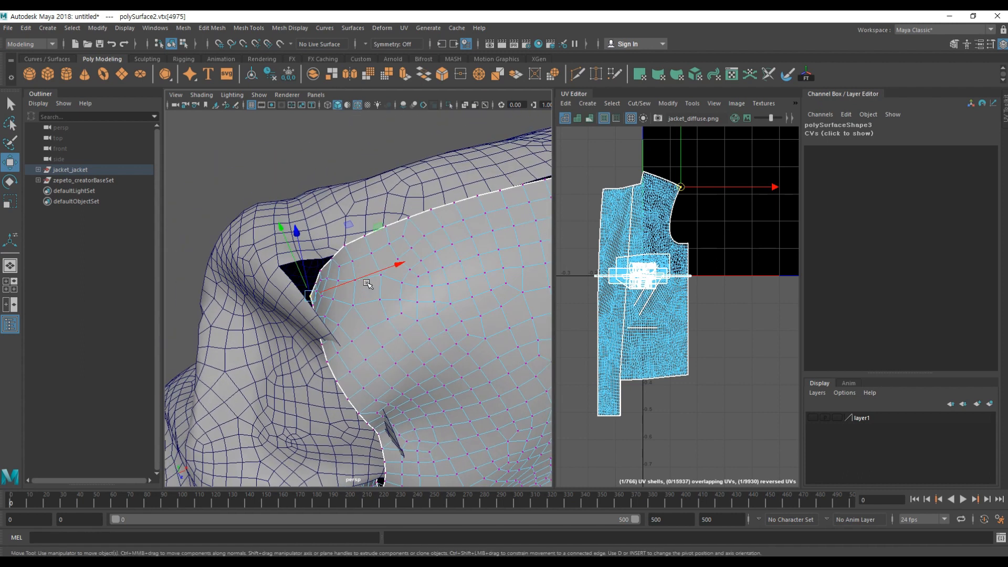
Step: Turn on Soft Select with a small falloff and snap the corner vertex onto the matching corner of the back and sleeve piece
key("b")
middle_click_drag(319, 298, 318, 328)
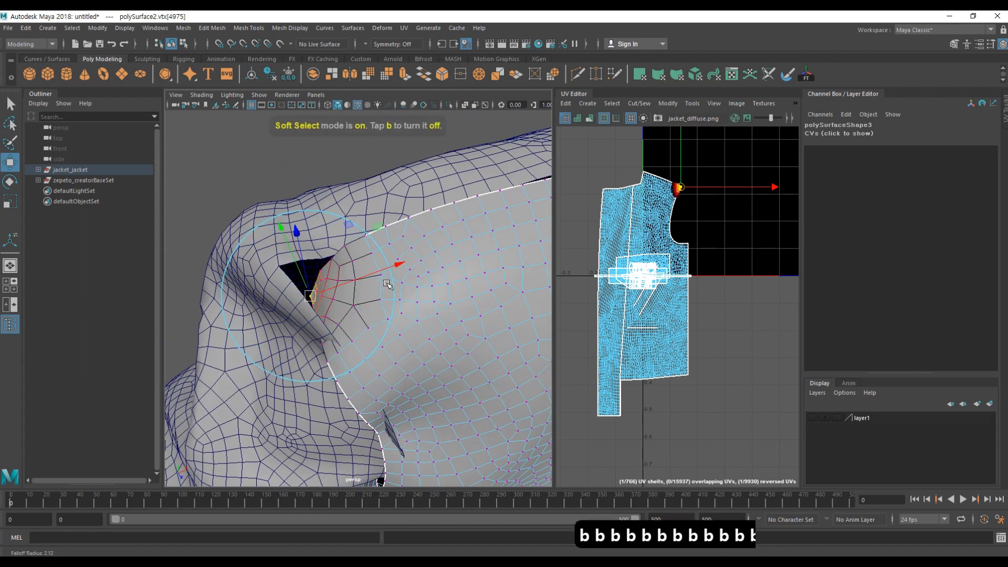
left_click_drag(318, 328, 334, 343, "alt")
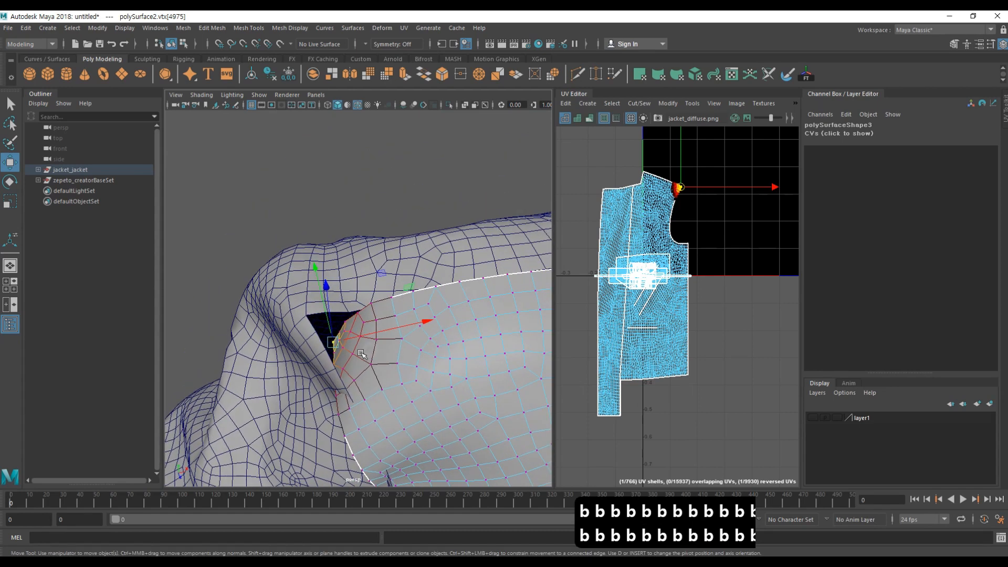
left_click_drag(357, 263, 362, 265, "alt")
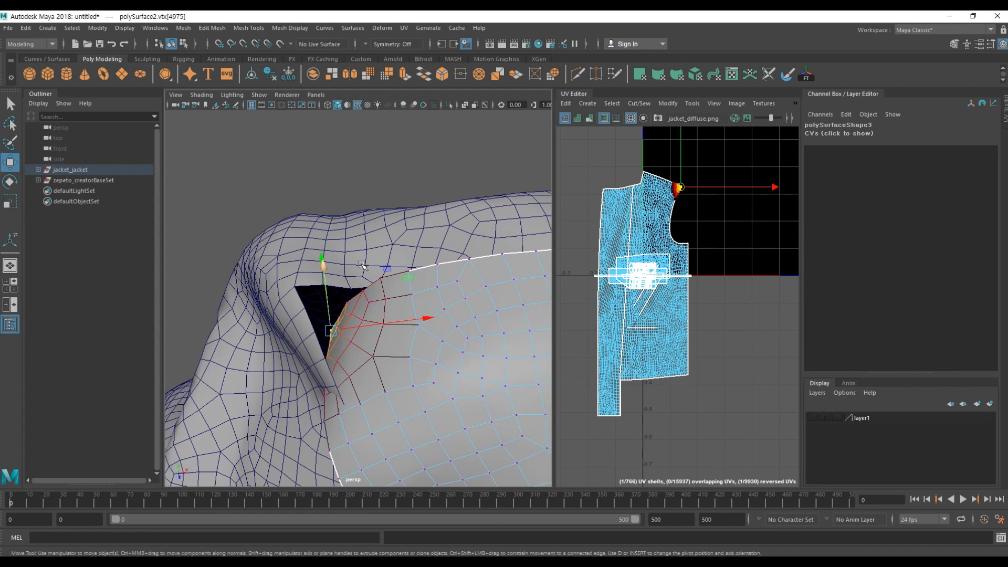
key("w")
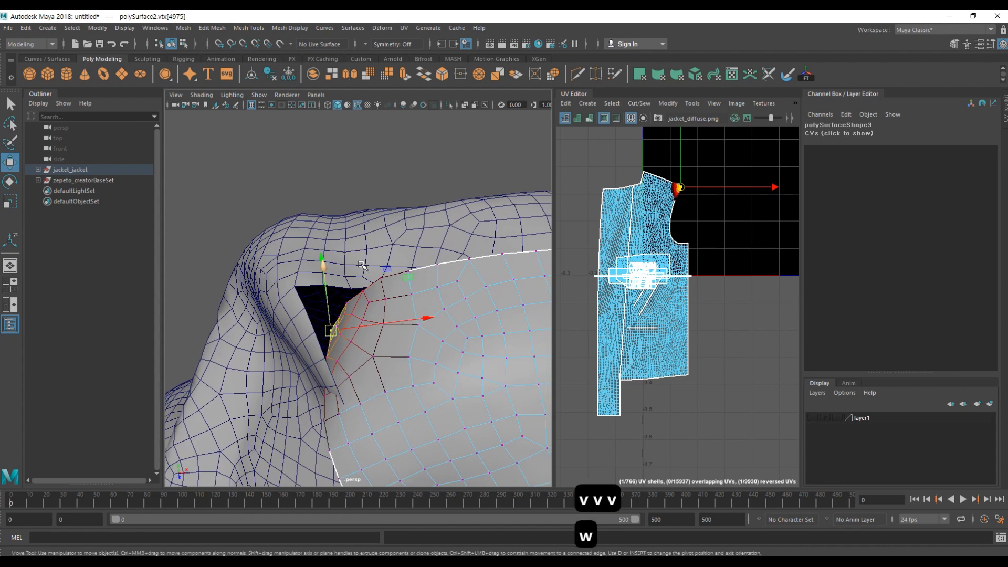
key("v")
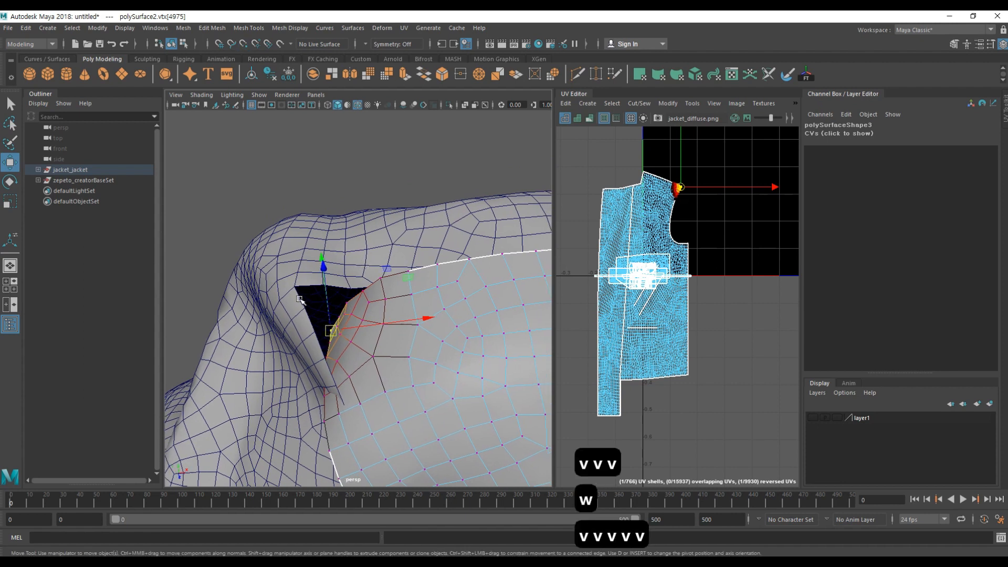
key("v")
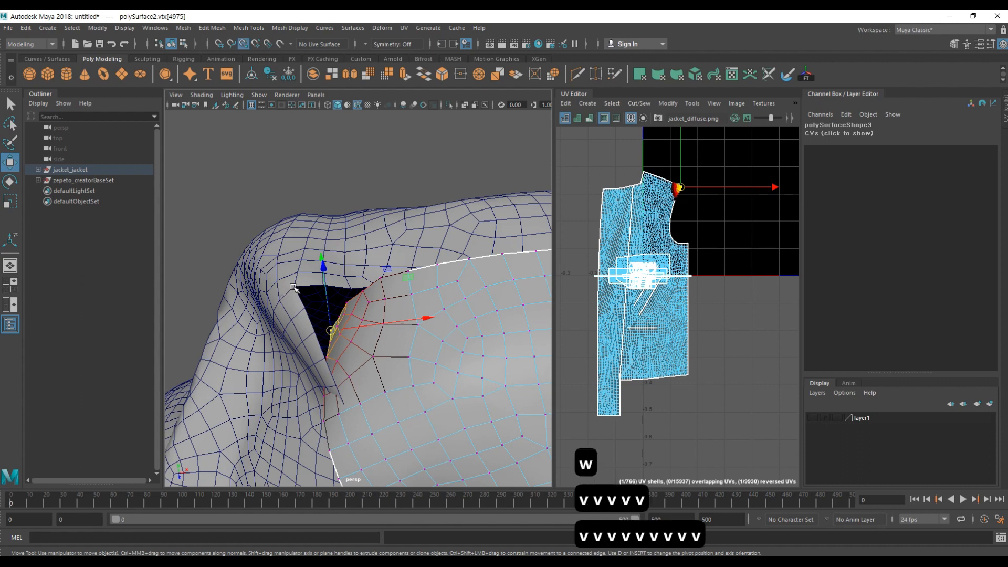
left_click_drag(331, 331, 385, 252)
left_click_drag(326, 293, 297, 288)
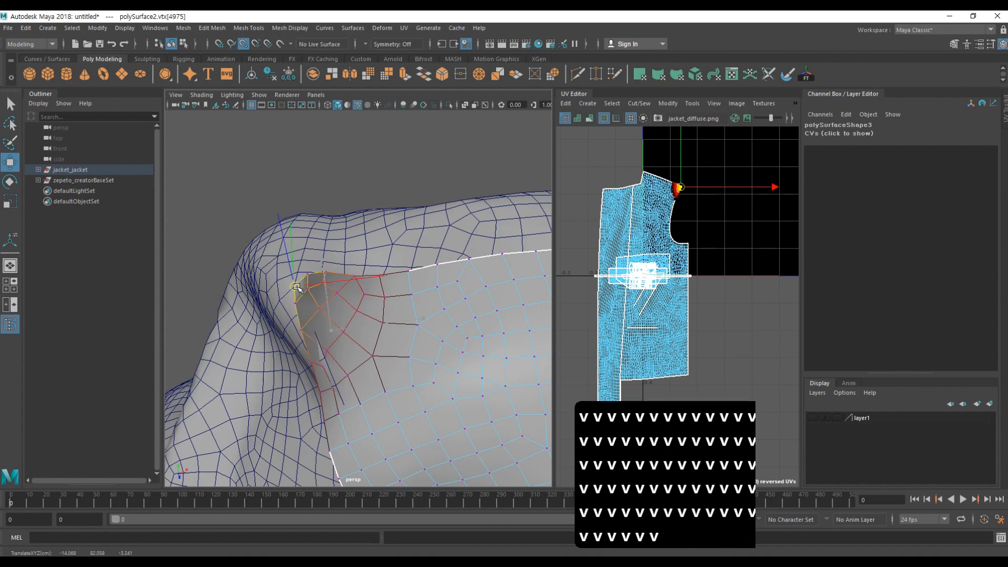
Step: Reduce the Soft Select falloff and move the neighboring shoulder seam vertex of polySurface2 toward the back piece's edge
left_click_drag(393, 378, 422, 368, "alt")
left_click(366, 311)
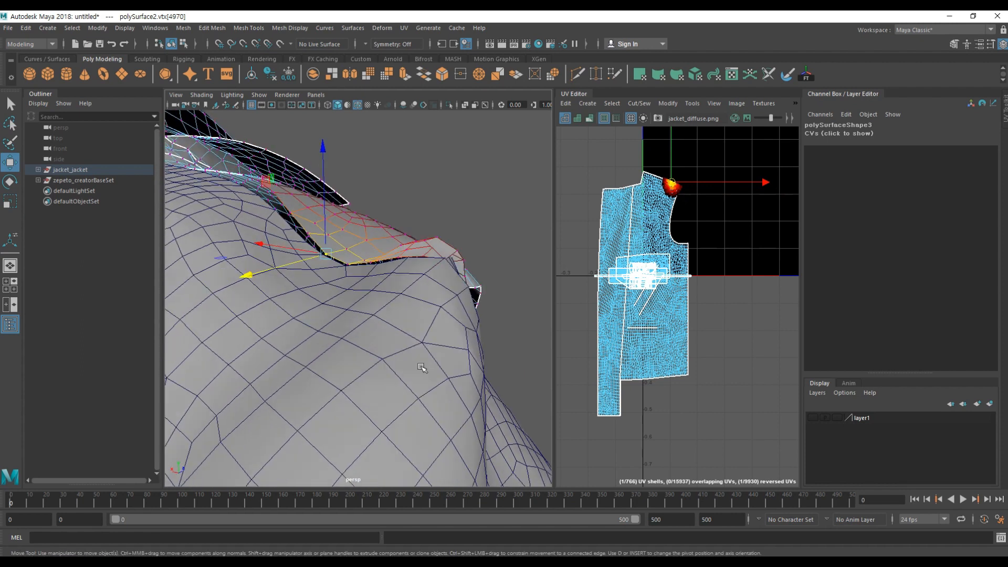
left_click(436, 238)
left_click_drag(436, 238, 424, 297, "alt")
key("bracketleft")
left_click(495, 297)
left_click(402, 324)
key("b")
left_click_drag(402, 326, 377, 326)
left_click_drag(409, 285, 389, 279)
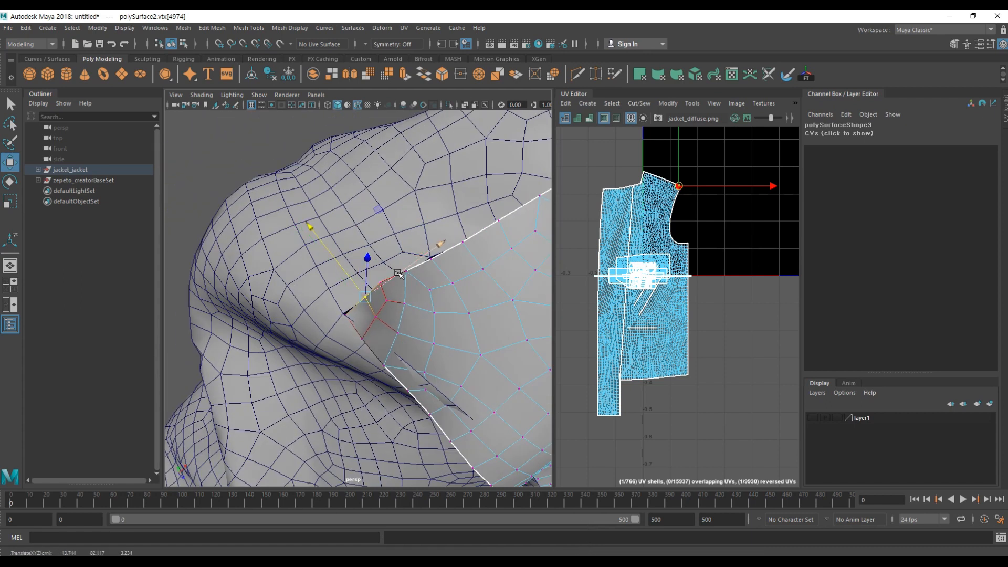
Step: Pull the front panel's shoulder-corner vertices toward the adjoining seam with soft selection to tighten the opening
left_click_drag(407, 273, 448, 298, "alt")
left_click(427, 398)
left_click(448, 297)
right_click_drag(446, 279, 384, 286)
left_click(386, 286)
left_click_drag(386, 286, 349, 238, "alt")
key("b")
left_click_drag(381, 429, 350, 337, "alt")
left_click_drag(392, 366, 439, 376, "alt")
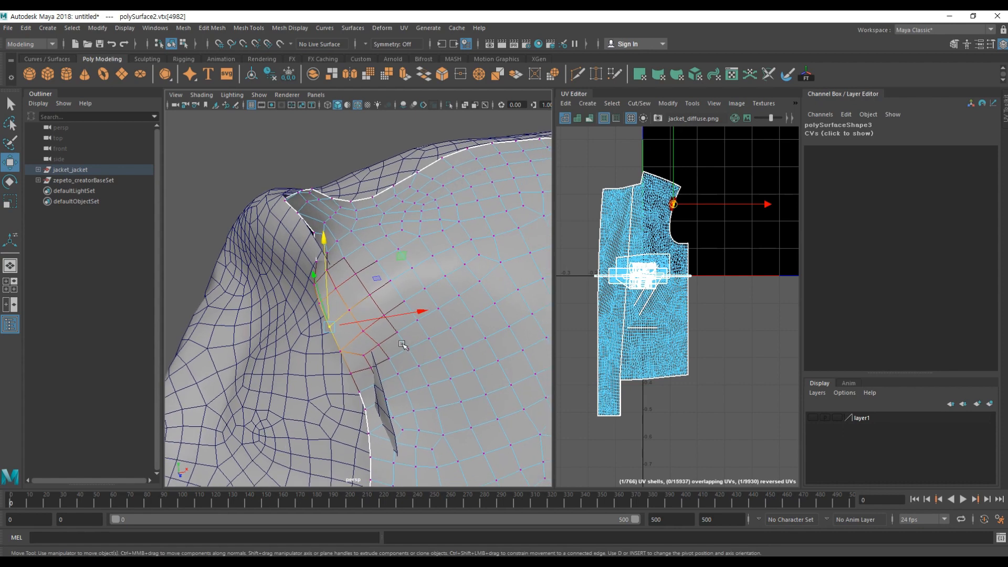
Step: Move the front panel's armhole edge vertices against the sleeve, adjusting the soft-selection falloff between moves
key("b")
key("ctrl+z")
key("b")
left_click_drag(423, 348, 363, 330, "alt")
left_click(351, 271)
key("b")
left_click(374, 253)
key("b")
left_click_drag(371, 253, 361, 225)
left_click(360, 308)
left_click_drag(360, 308, 342, 299, "alt")
left_click(354, 360)
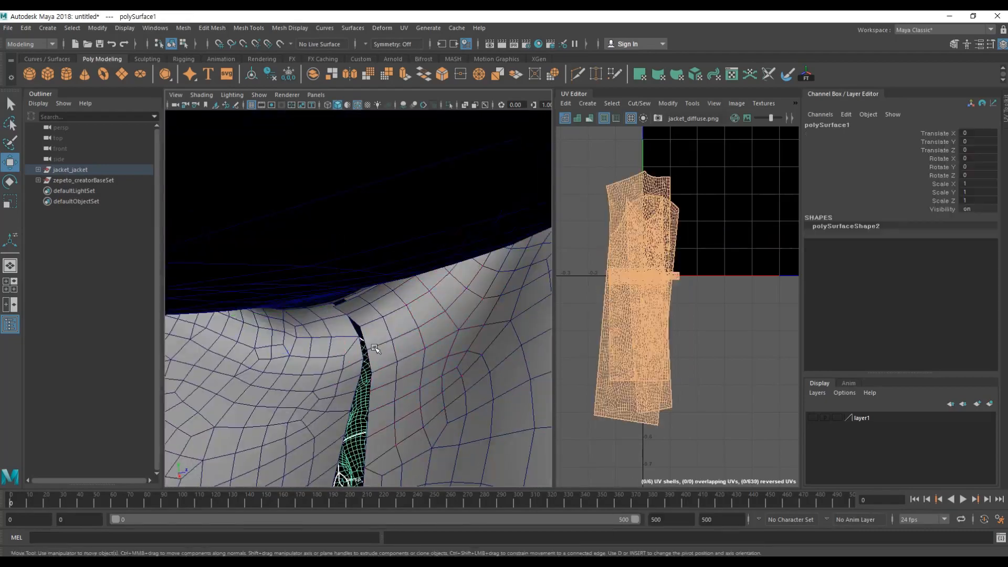
key("ctrl+z")
Step: Reposition more edge points farther along the armhole gap with a readjusted soft-selection radius, undoing the misplaced change
left_click_drag(354, 360, 380, 338, "alt")
key("b")
right_click_drag(385, 254, 391, 221, "alt")
left_click(345, 455)
left_click_drag(345, 455, 344, 203, "alt")
left_click(344, 203)
key("ctrl+z")
key("b")
left_click_drag(283, 228, 360, 216, "alt")
left_click(360, 209)
left_click(360, 276)
middle_click_drag(360, 276, 365, 234, "alt")
Step: Nudge the remaining open points along the front panel's seam into line, resizing the soft-selection falloff as needed
left_click(370, 310)
key("b")
left_click(351, 295)
mouse_move(351, 294)
left_mouse_down("alt")
mouse_move(359, 318)
mouse_move(399, 310)
mouse_move(363, 307)
left_mouse_up("alt")
left_click(351, 315)
mouse_move(362, 308)
right_mouse_down("alt")
mouse_move(320, 307)
mouse_move(362, 305)
right_mouse_up("alt")
left_click(345, 336)
left_click(345, 238)
middle_click_drag(345, 237, 402, 383, "alt")
left_click(399, 287)
key("b")
left_click_drag(399, 294, 436, 304, "alt")
left_click(426, 274)
key("b")
Step: Adjust the front panel's border along the shoulder seam so it meets the neighbouring piece
left_click_drag(399, 275, 299, 274, "alt")
left_click(336, 210)
left_click_drag(336, 210, 401, 220, "alt")
left_click(353, 202)
key("b")
mouse_move(402, 221)
left_mouse_down()
mouse_move(370, 220)
mouse_move(339, 190)
mouse_move(351, 174)
mouse_move(311, 198)
mouse_move(331, 247)
mouse_move(373, 258)
mouse_move(337, 246)
mouse_move(389, 210)
left_mouse_up()
left_click(356, 188)
left_click(337, 312)
left_click(295, 252)
key("f")
left_click(320, 243)
left_click(383, 209)
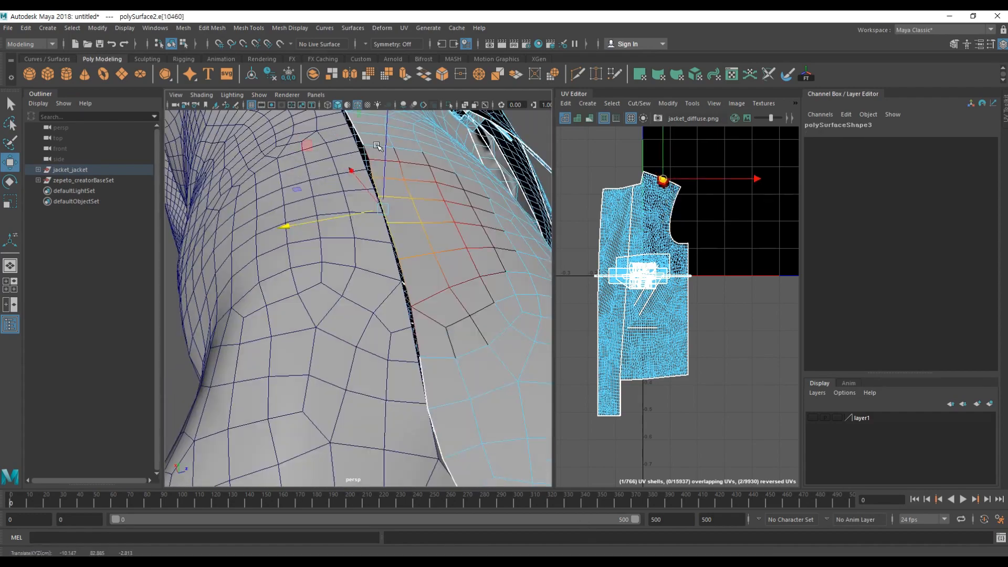
Step: Close the upper part of the shoulder seam gap, return to object mode and clear the selection
left_click(353, 127)
left_click_drag(352, 127, 399, 168, "alt")
right_click_drag(399, 168, 299, 221, "alt")
mouse_move(299, 221)
left_mouse_down("alt")
mouse_move(252, 254)
mouse_move(300, 225)
left_mouse_up("alt")
right_click_drag(300, 226, 384, 193)
left_click(491, 143)
left_click_drag(236, 252, 283, 260, "alt")
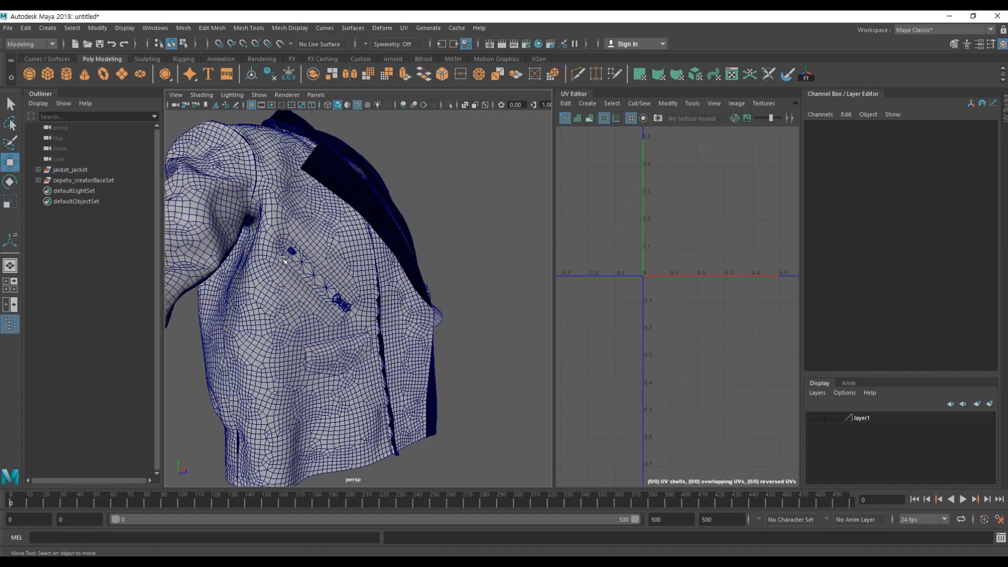
Step: Inspect the jacket pieces around the shoulders and back neck, examining the join between the collar and back panel
left_click_drag(271, 195, 215, 216, "alt")
left_click(344, 257)
left_click_drag(345, 257, 393, 264, "alt")
left_click(460, 162)
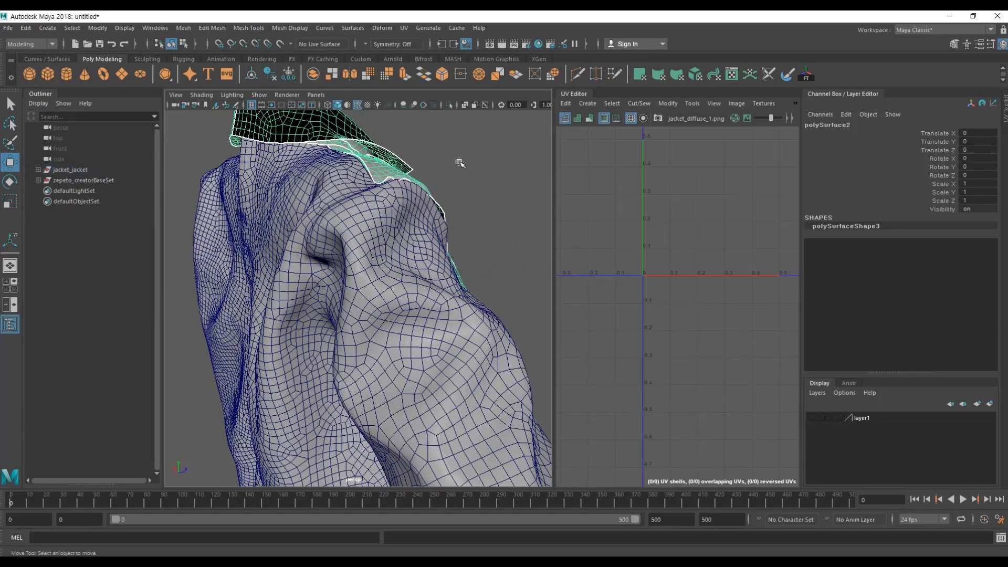
left_click(345, 219)
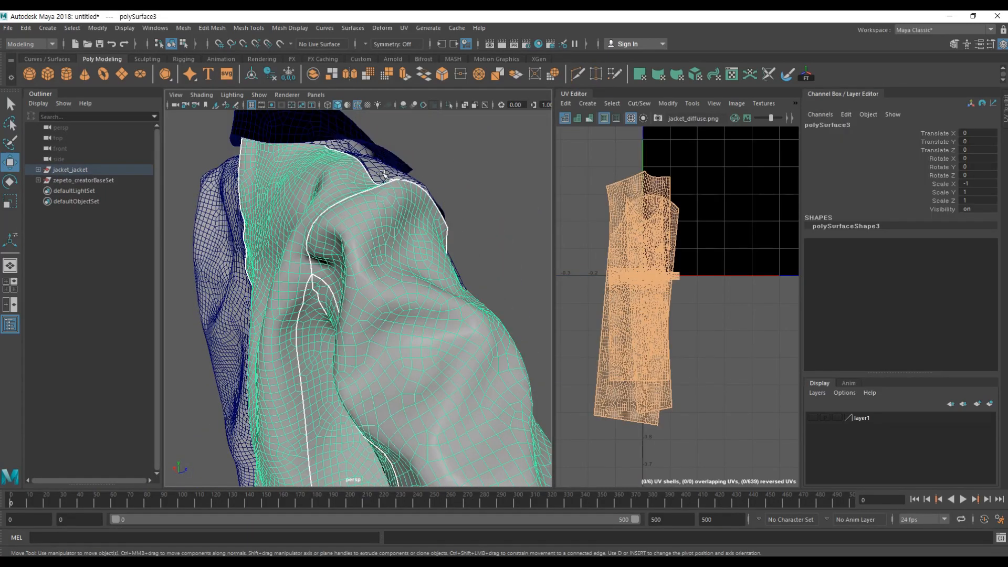
left_click(382, 174)
left_click_drag(339, 210, 361, 202, "alt")
left_click(287, 199)
middle_click_drag(287, 199, 303, 212, "alt")
left_click_drag(304, 212, 387, 215, "alt")
left_click(234, 180)
middle_click_drag(234, 180, 317, 201, "alt")
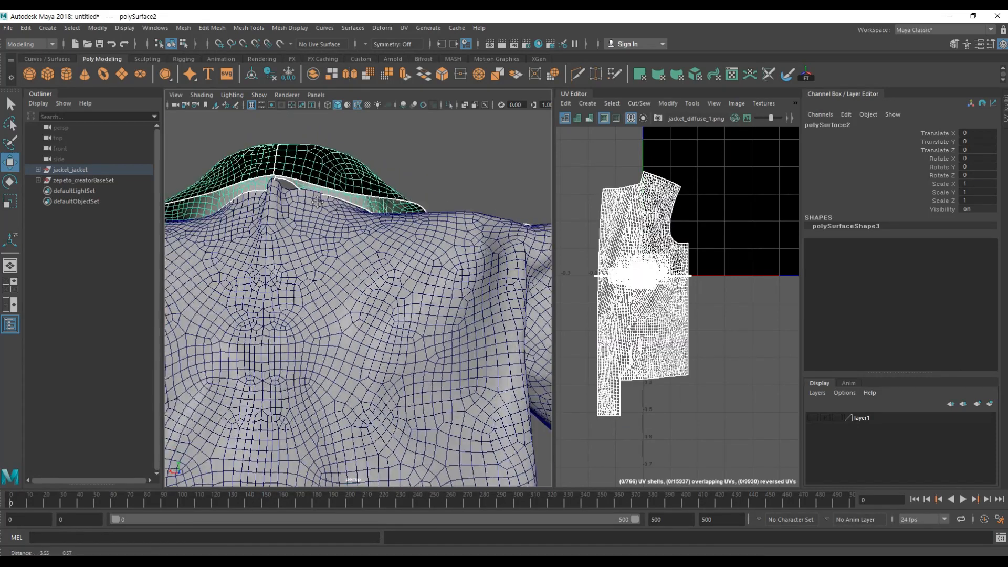
right_click_drag(317, 202, 342, 196, "alt")
middle_click_drag(342, 196, 373, 246, "alt")
Step: Try to move the collar's lower edge vertex beside the centre-back seam, and undo the move
right_click_drag(382, 193, 332, 193)
left_click(375, 198)
left_click_drag(374, 198, 312, 207, "alt")
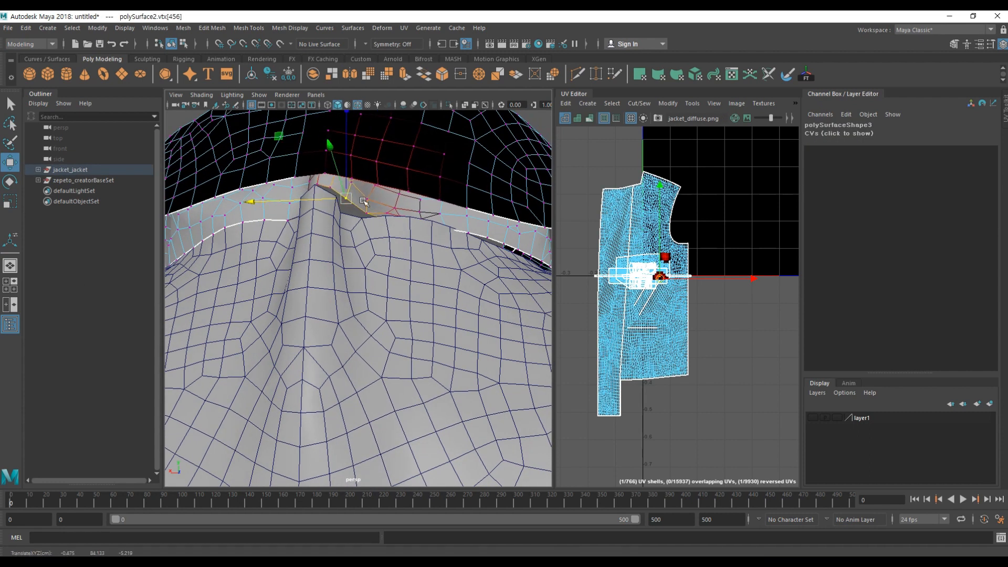
key("ctrl+z")
key("ctrl+z")
left_click_drag(347, 173, 419, 230, "alt")
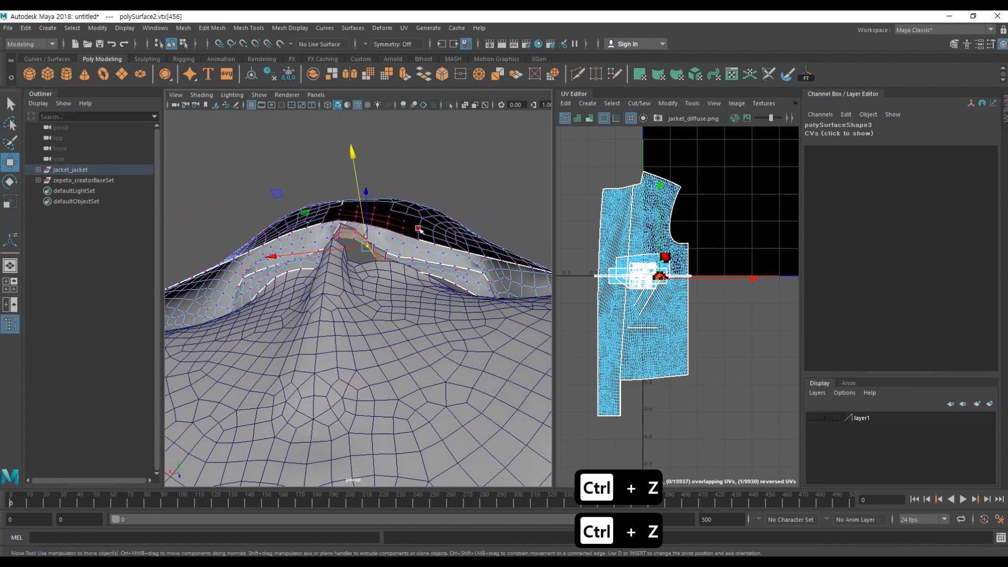
Step: Activate the Sculpt Geometry Tool on the collar mesh and set its operation to Smooth
right_click_drag(419, 229, 433, 214)
left_click(249, 29)
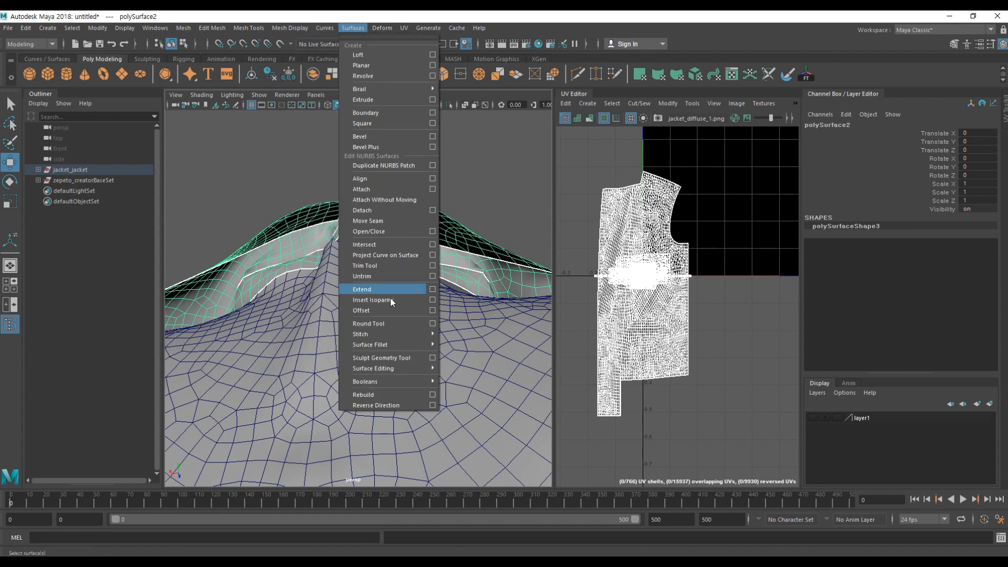
left_click(380, 359)
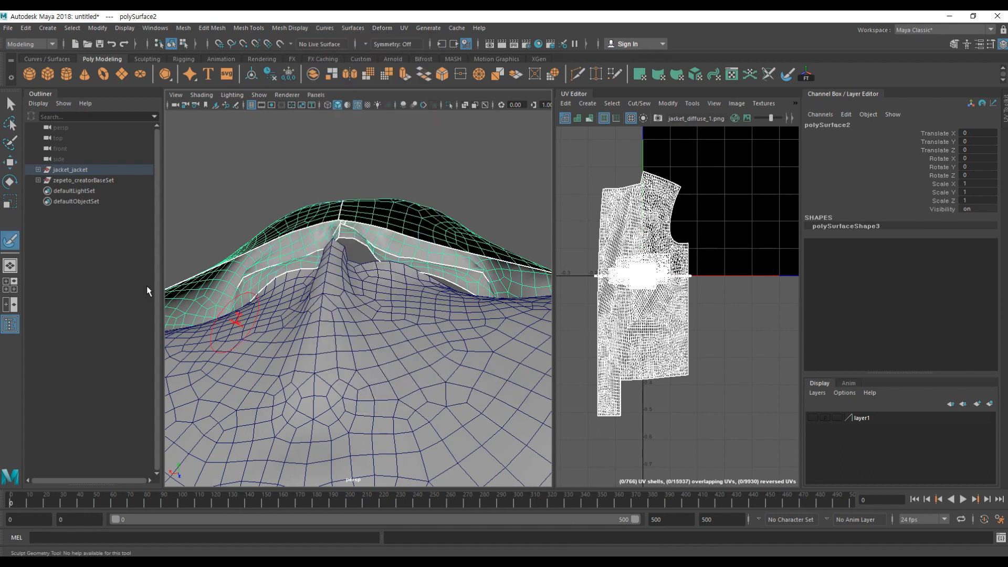
double_click(7, 241)
left_click_drag(527, 261, 494, 263, "alt")
scroll(357, 252, "up", 3)
middle_click_drag(354, 249, 344, 270, "alt")
left_click_drag(360, 240, 368, 244, "alt")
left_click(745, 280)
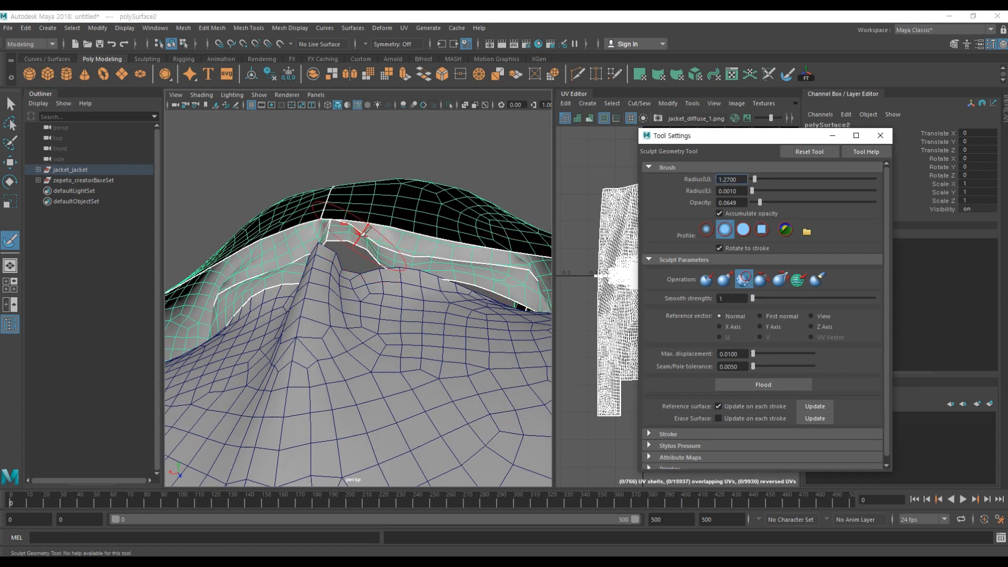
Step: Reduce the brush radius to about 0.91 and smooth the collar's inner band on both sides of the centre back
key("b")
left_click(363, 240)
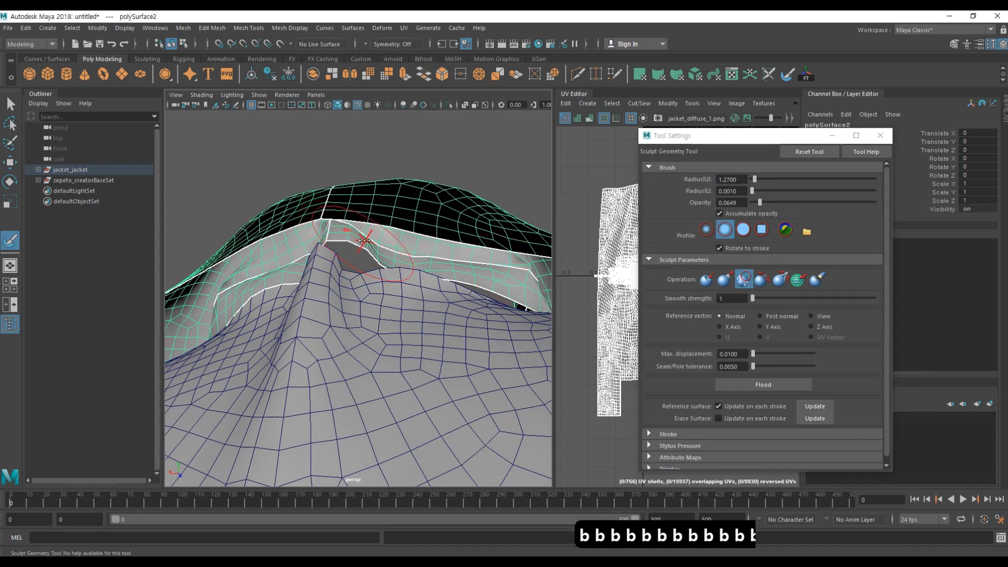
left_click_drag(355, 244, 348, 243)
scroll(342, 236, "up", 3)
middle_click_drag(371, 209, 374, 238, "alt")
left_click_drag(346, 234, 347, 232, "alt")
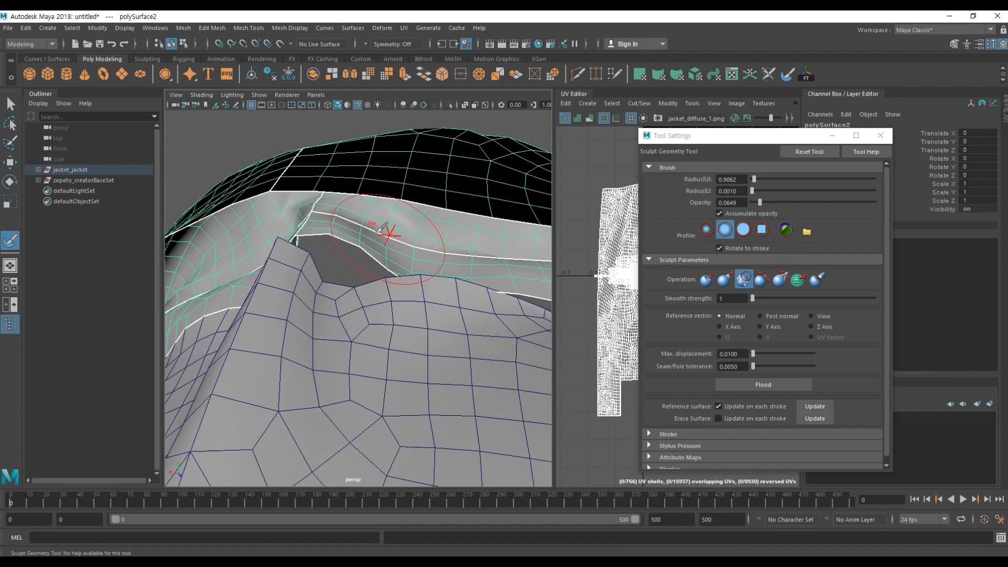
left_click_drag(327, 229, 316, 185, "alt")
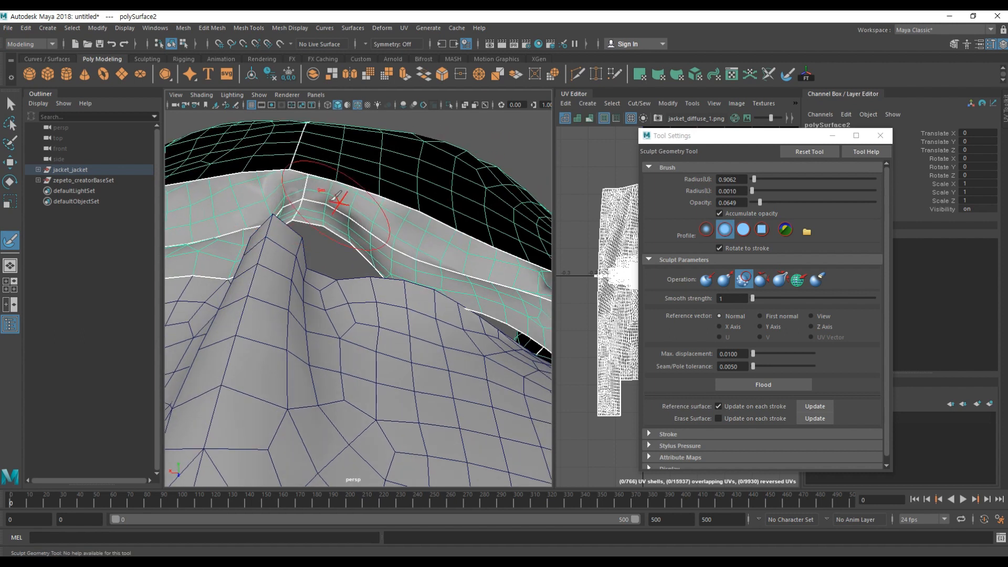
left_click_drag(303, 214, 304, 192, "alt")
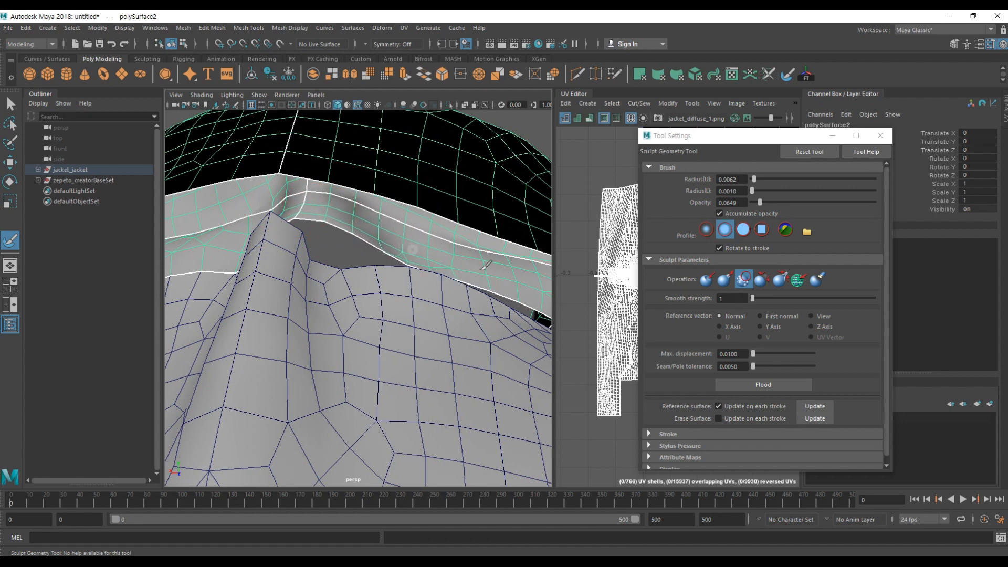
mouse_move(452, 258)
left_mouse_down("alt")
mouse_move(419, 285)
mouse_move(298, 223)
mouse_move(317, 252)
left_mouse_up("alt")
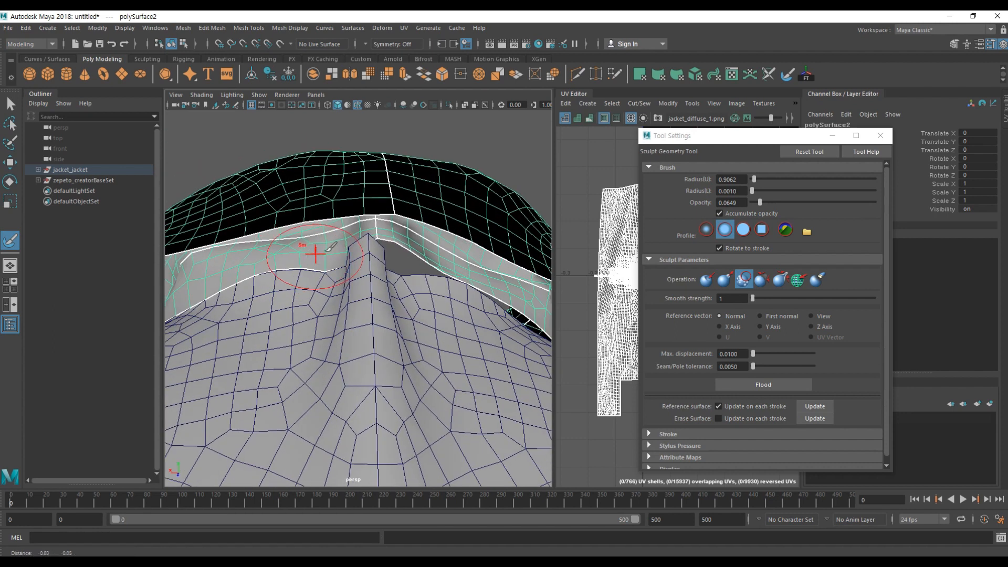
Step: Undo the smoothing strokes on the collar and switch back to the Move tool
key("ctrl+z")
key("ctrl+z")
key("ctrl+z")
key("ctrl+z")
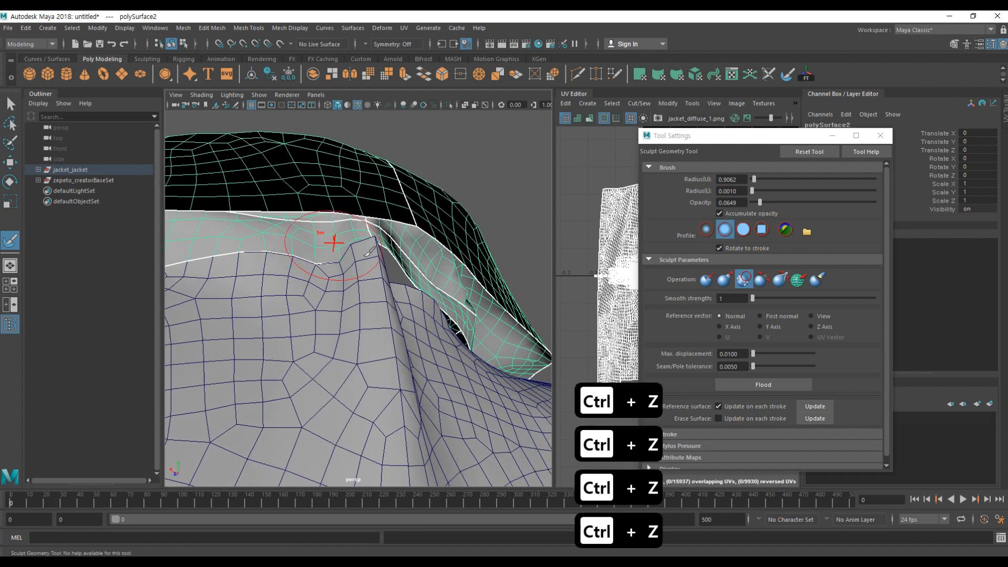
key("ctrl+z")
key("ctrl+z")
key("ctrl+z")
key("ctrl+z")
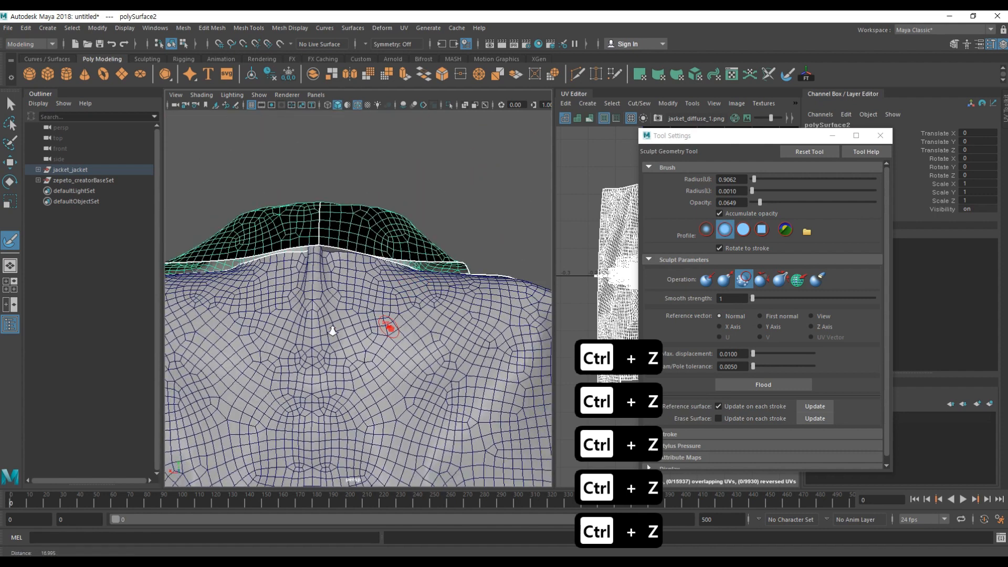
key("w")
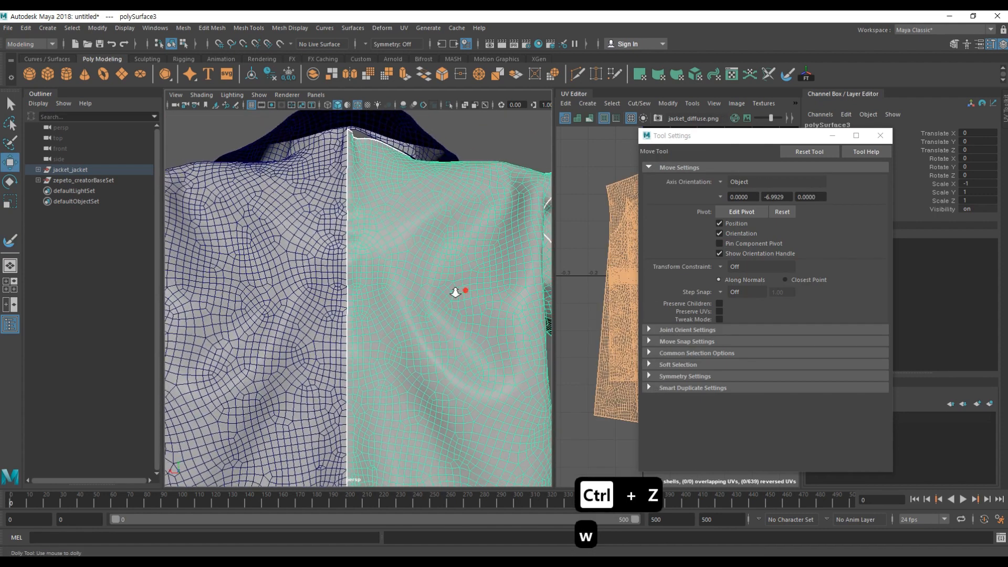
Step: Clear the selection and turn off the wireframe overlay on the shaded jacket
right_click_drag(456, 292, 417, 310, "alt")
left_click(477, 192)
left_click_drag(436, 293, 401, 300, "alt")
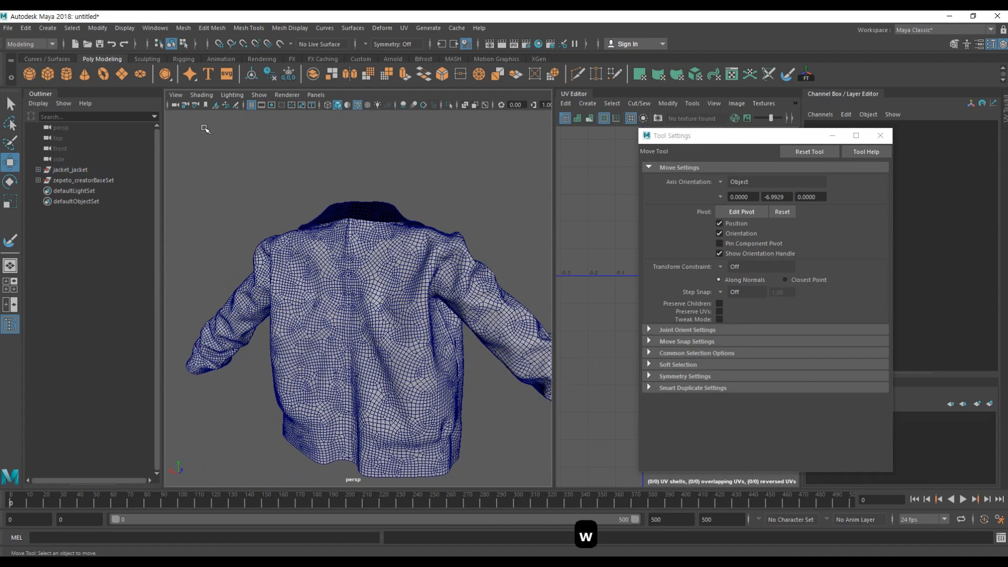
left_click(199, 96)
left_click(207, 193)
Step: Combine the two mirrored back-and-sleeve halves, polySurface3 and polySurface1, into a single mesh
mouse_move(347, 302)
left_mouse_down("alt")
mouse_move(400, 300)
mouse_move(192, 299)
mouse_move(510, 300)
mouse_move(337, 294)
mouse_move(238, 274)
mouse_move(379, 275)
mouse_move(337, 271)
mouse_move(319, 283)
mouse_move(250, 287)
mouse_move(342, 292)
mouse_move(349, 259)
left_mouse_up("alt")
left_click(349, 261)
left_click(305, 284)
scroll(315, 281, "up", 3)
left_click(366, 244)
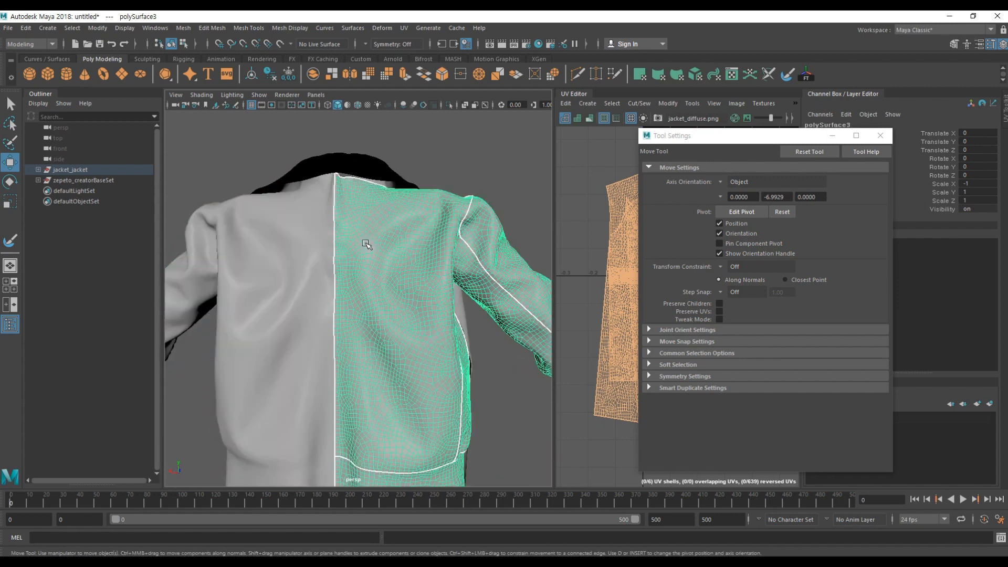
left_click(299, 271)
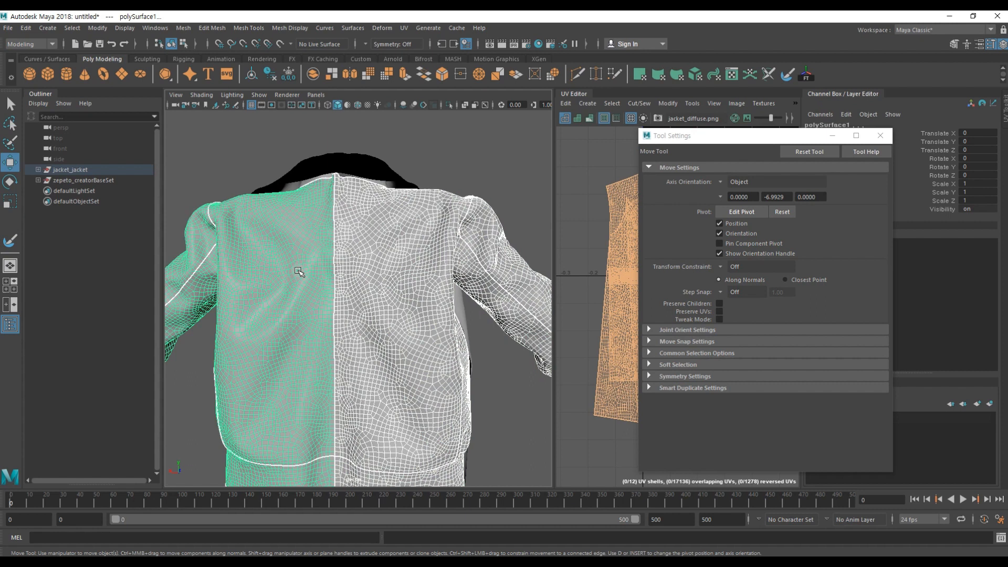
left_click_drag(353, 303, 337, 274, "alt")
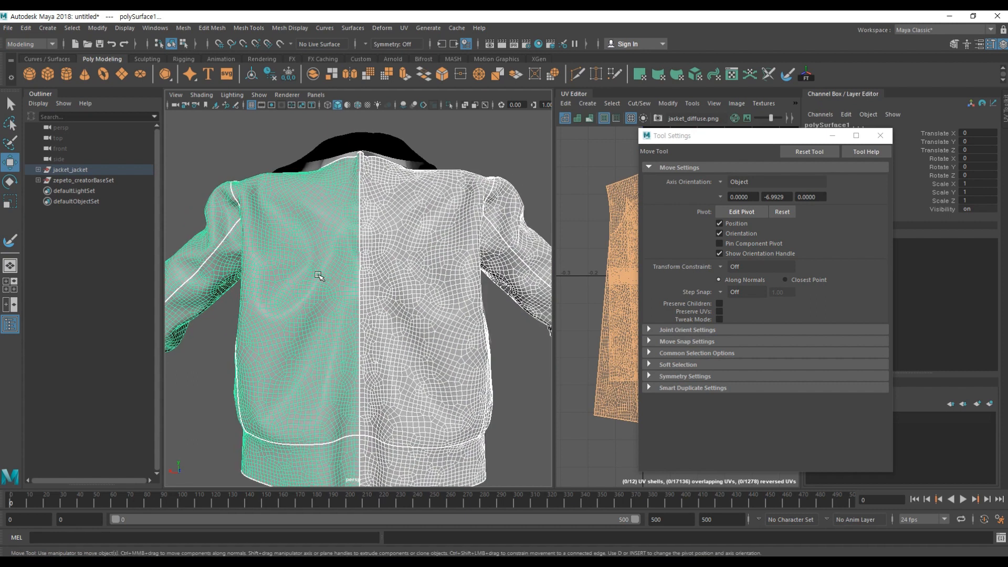
right_click(317, 269, "shift")
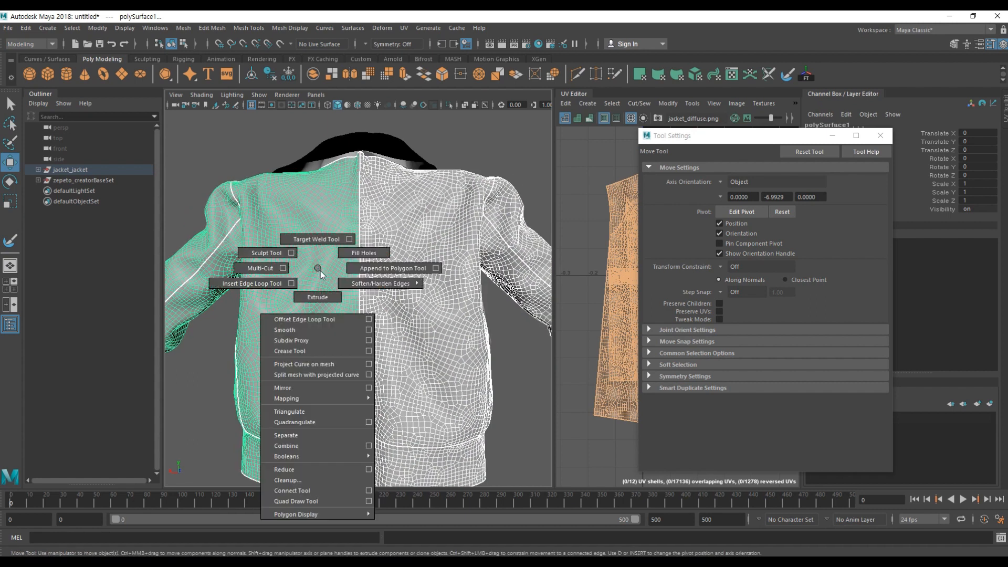
left_click(302, 445)
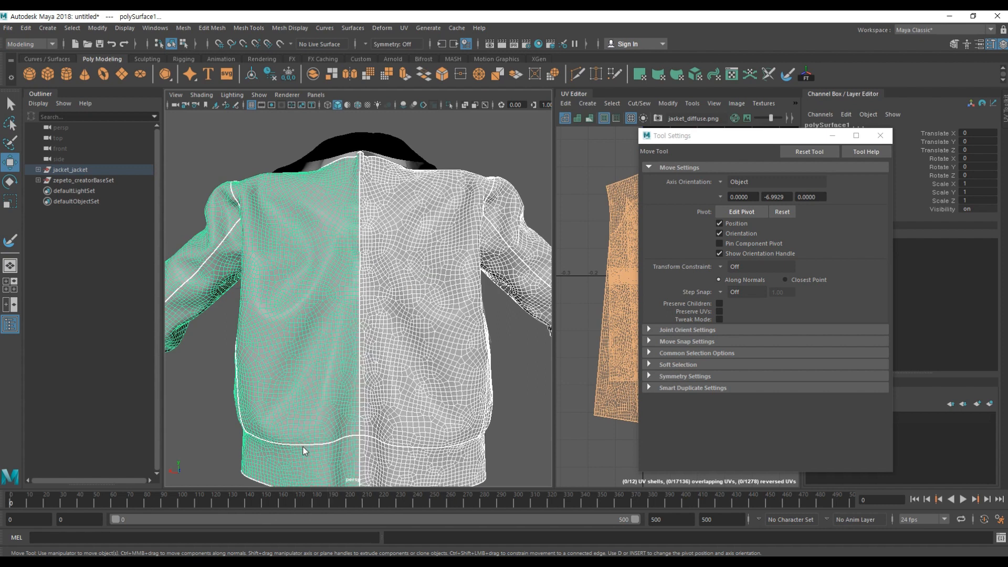
left_click(391, 341)
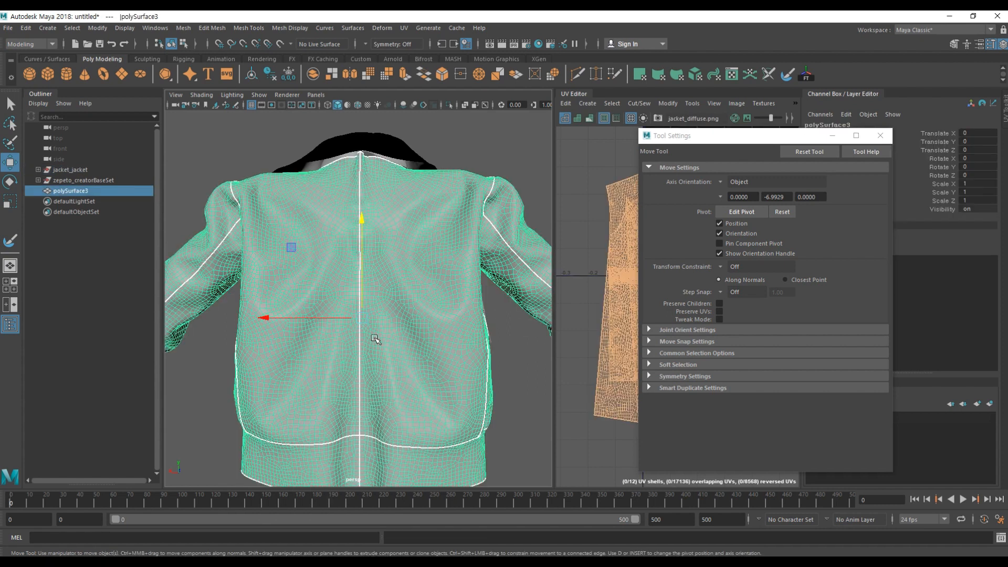
Step: Select the band of vertices along the combined mesh's centre-back seam and turn off soft selection
middle_click_drag(322, 232, 330, 218, "alt")
scroll(330, 218, "up", 1)
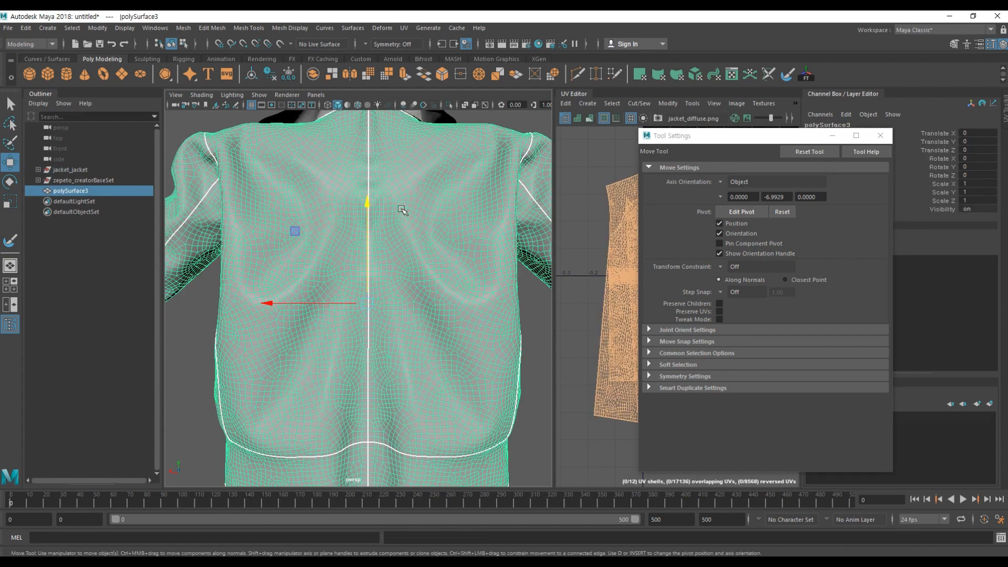
scroll(386, 257, "up", 1)
scroll(381, 278, "down", 1)
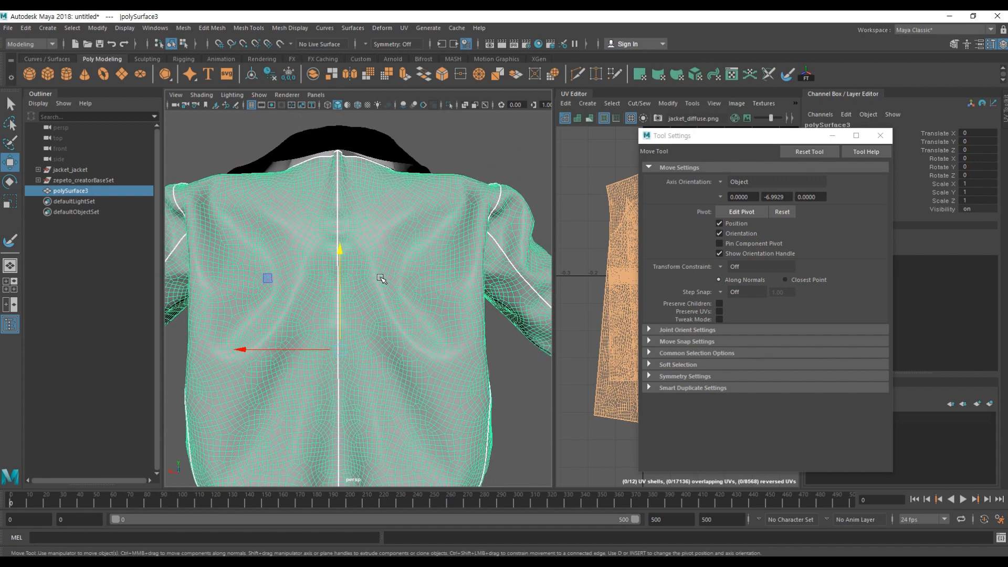
right_click(387, 205)
right_click_drag(310, 210, 308, 206)
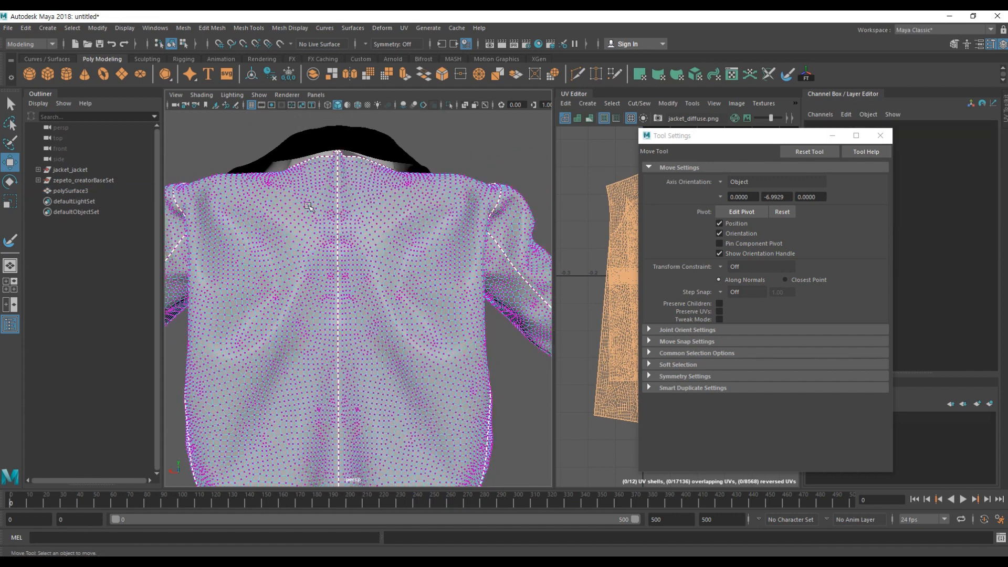
scroll(329, 300, "down", 3)
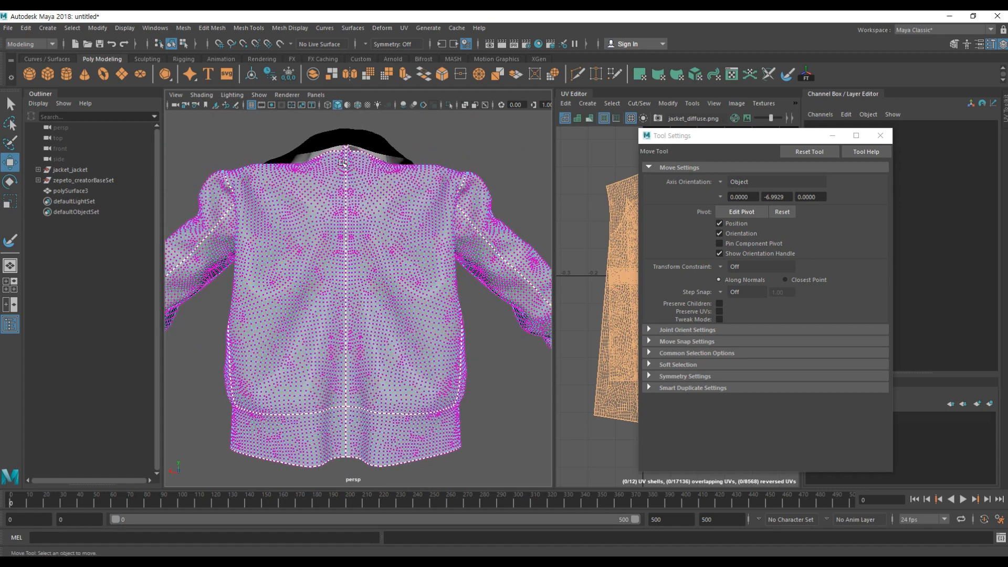
left_click_drag(370, 432, 351, 127, "alt")
left_click_drag(368, 464, 368, 464)
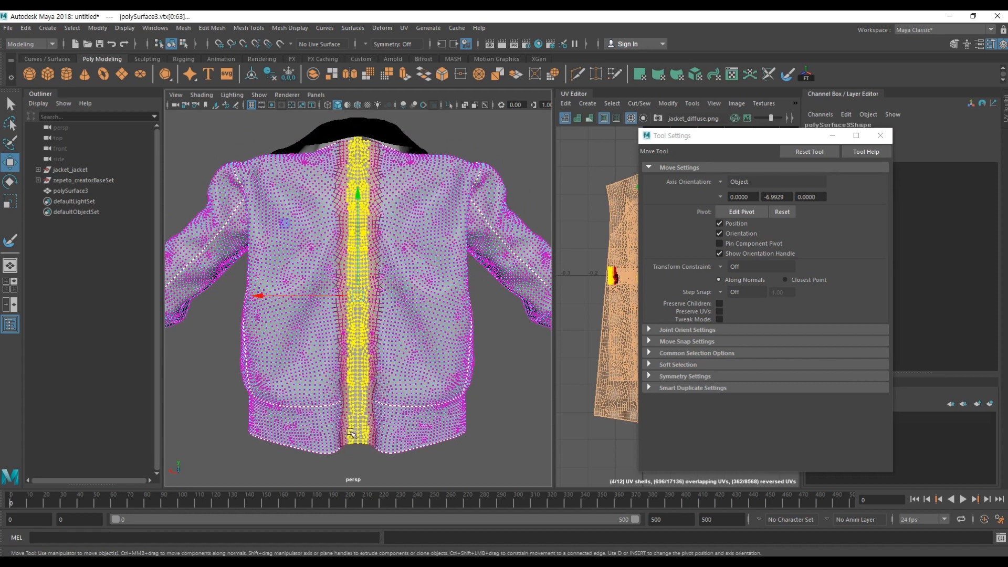
key("b")
Step: Merge the selected vertices along the centre-back seam of the combined mesh with Merge Vertices
scroll(386, 317, "up", 4)
middle_click_drag(388, 295, 372, 388, "alt")
scroll(363, 243, "up", 2)
middle_click_drag(362, 243, 366, 253, "alt")
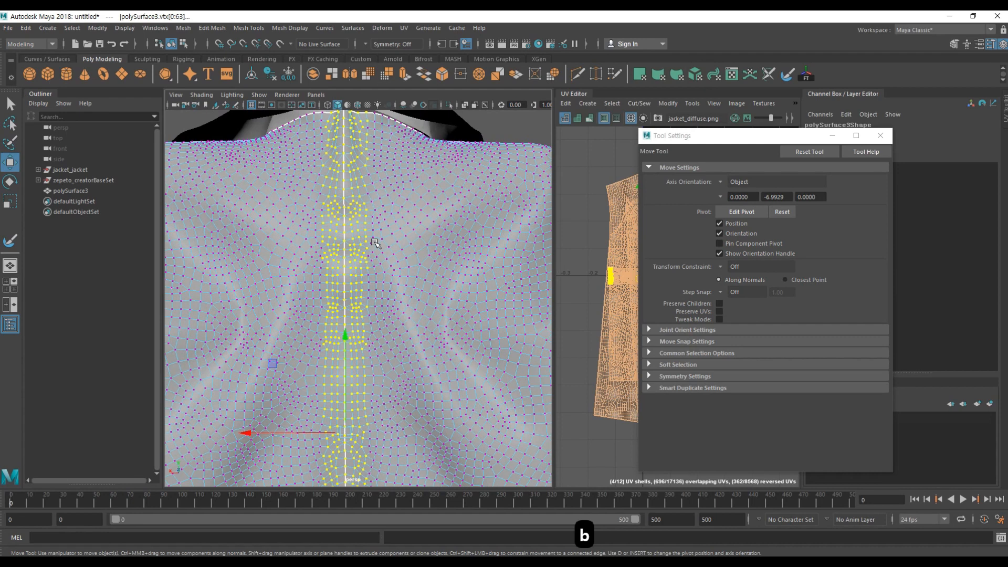
right_click(376, 241, "shift")
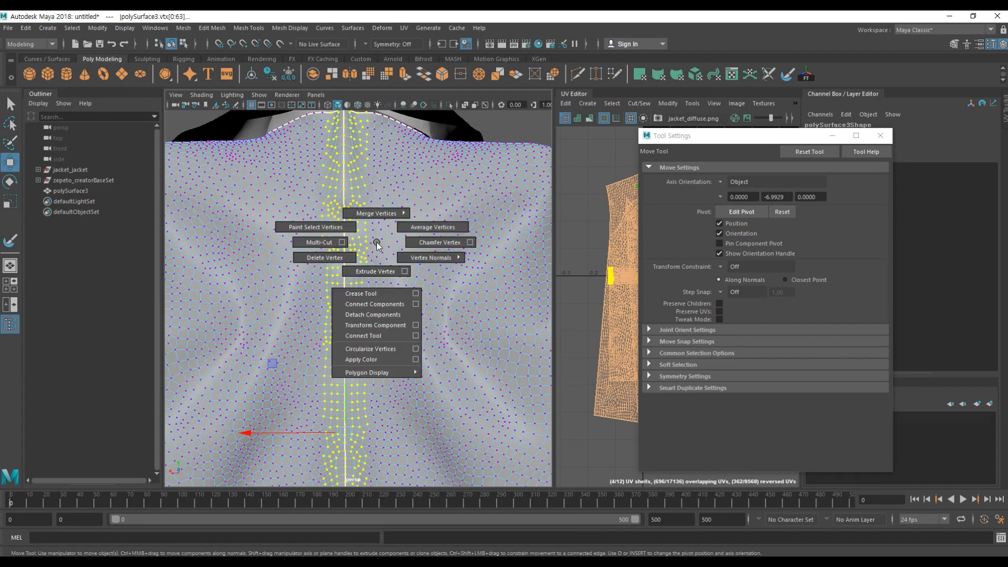
right_click_drag(377, 242, 379, 216, "shift")
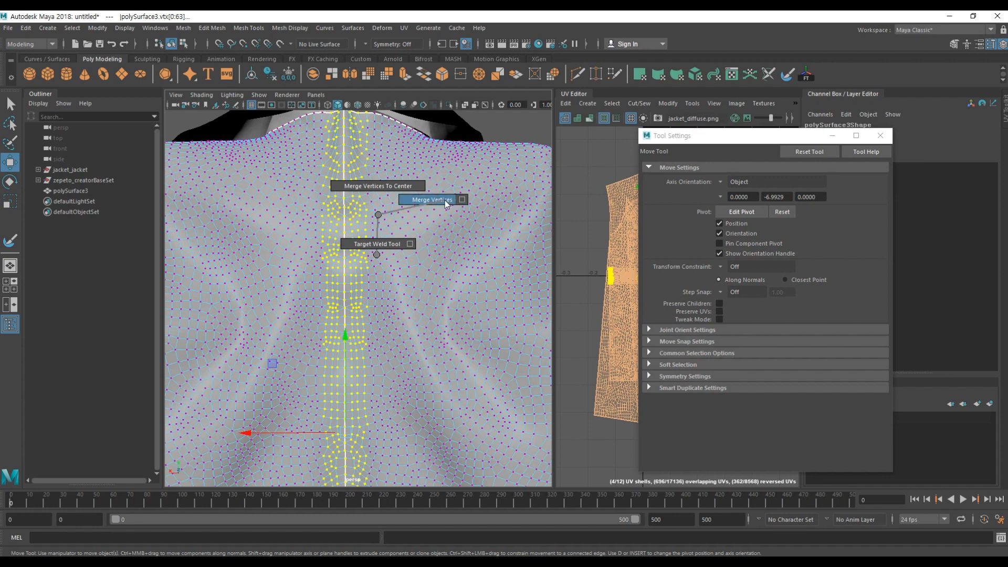
right_click_drag(446, 204, 446, 202, "shift")
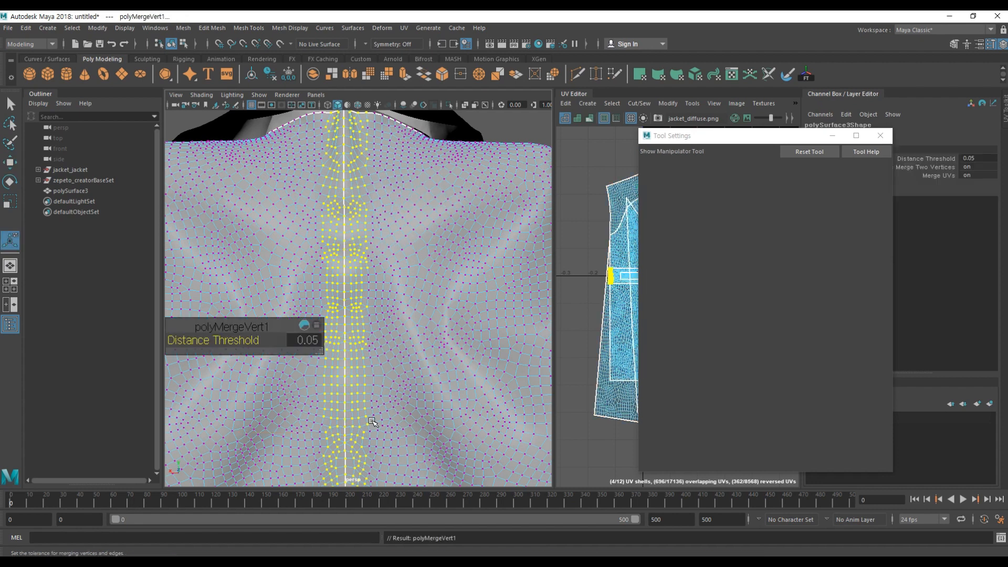
Step: Try distance thresholds of 0.1 and 1 for the seam vertex merge, going back to 0.1
scroll(372, 422, "down", 5)
scroll(389, 299, "up", 6)
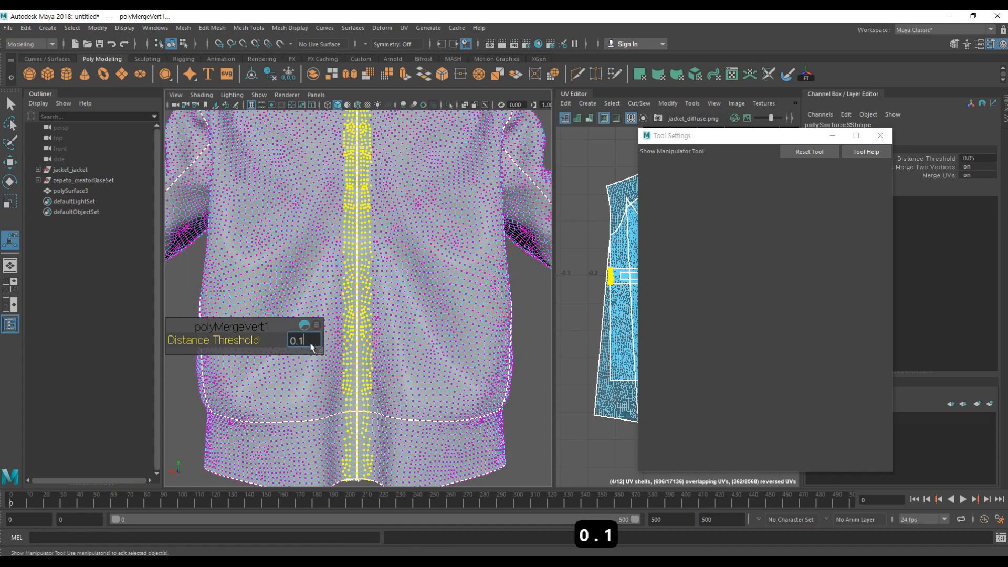
type("0.1")
key("Return")
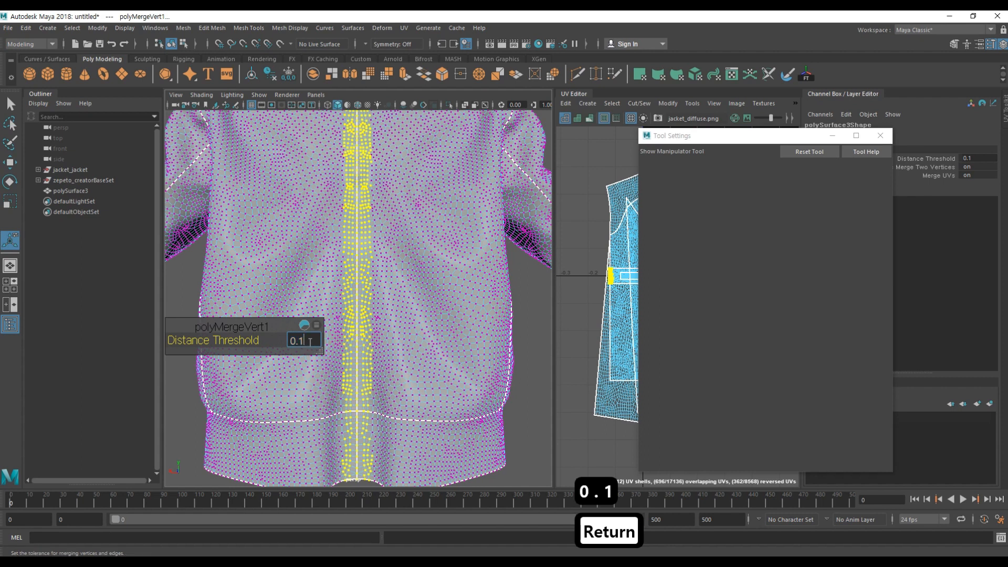
type("1")
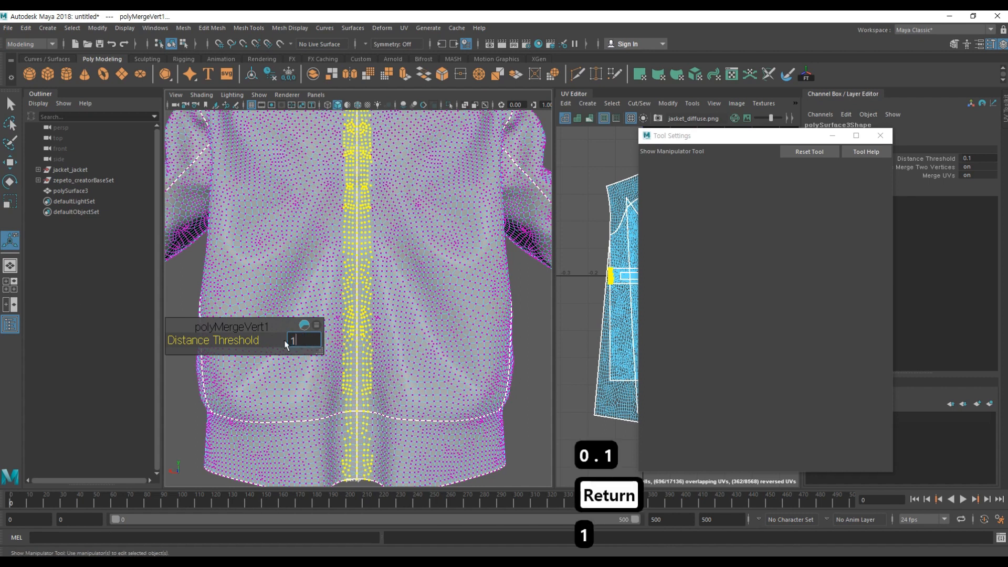
key("Return")
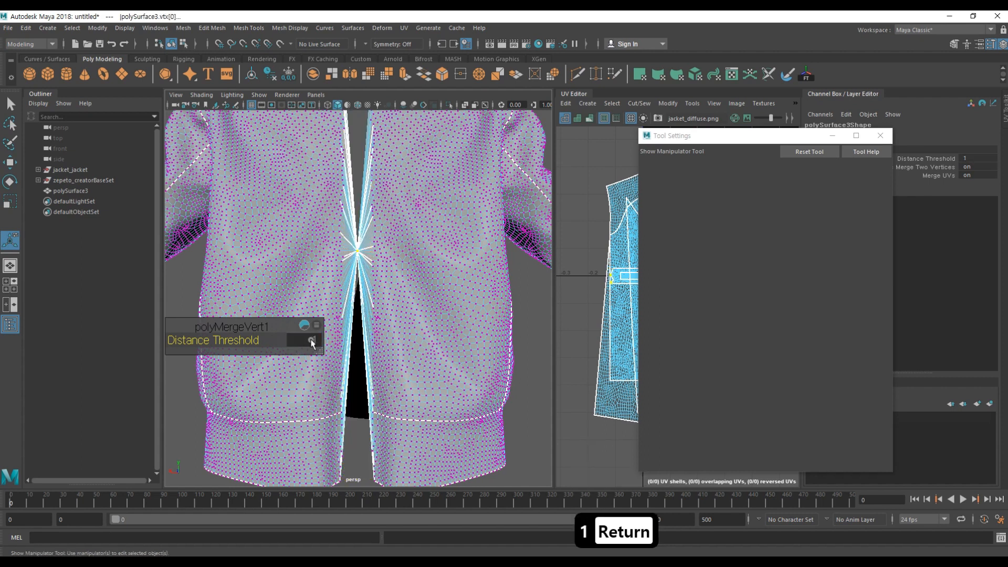
type("0.")
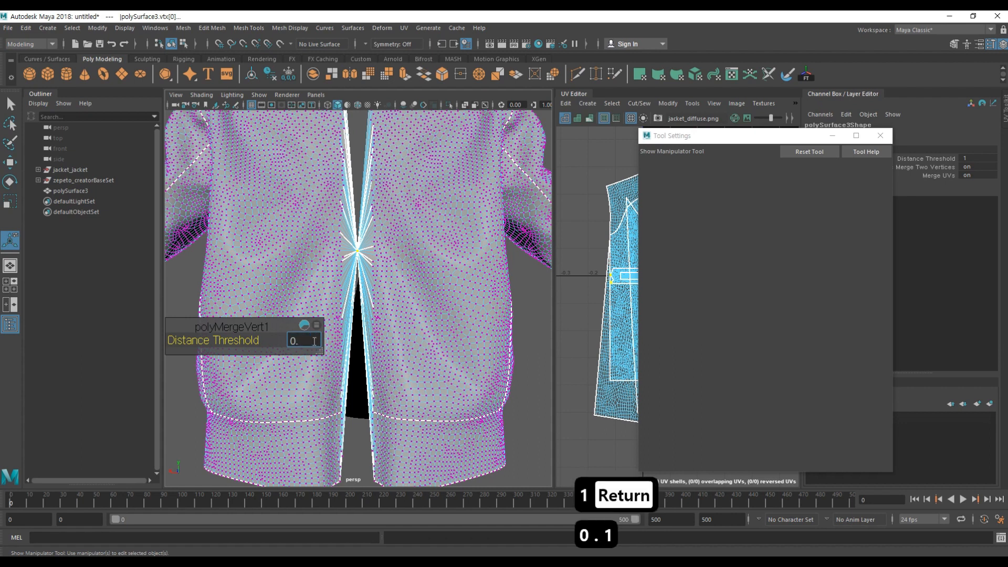
type("1")
key("Return")
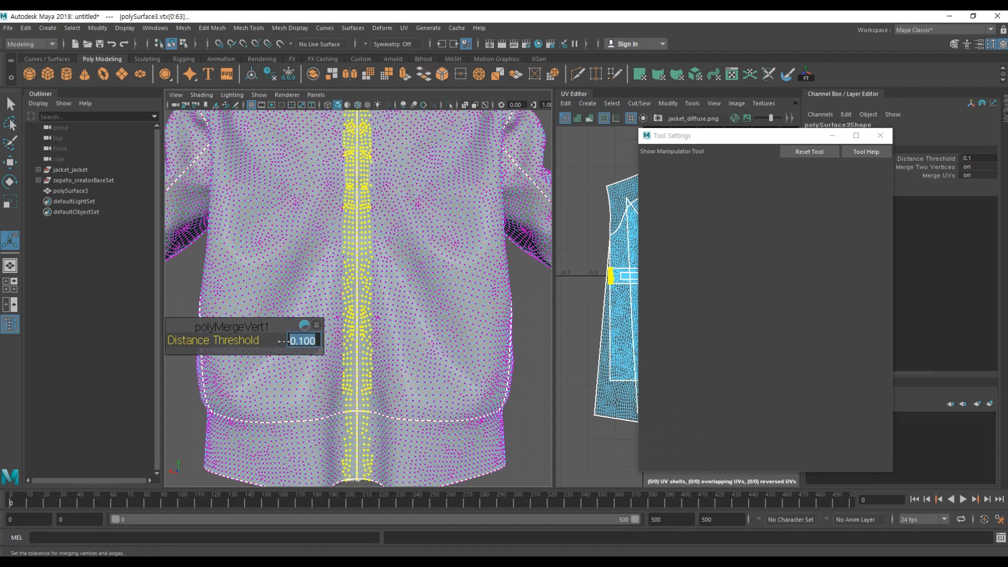
Step: Set the vertex merge's distance threshold to 0.05 and return the mesh to object mode
type("0.05")
key("Return")
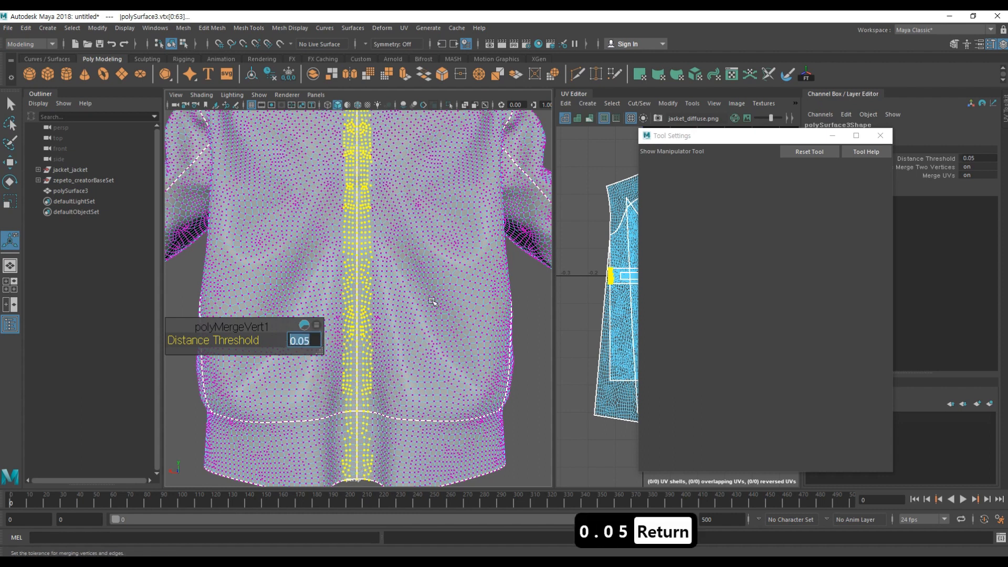
middle_click_drag(413, 382, 422, 366, "alt")
left_click(530, 385)
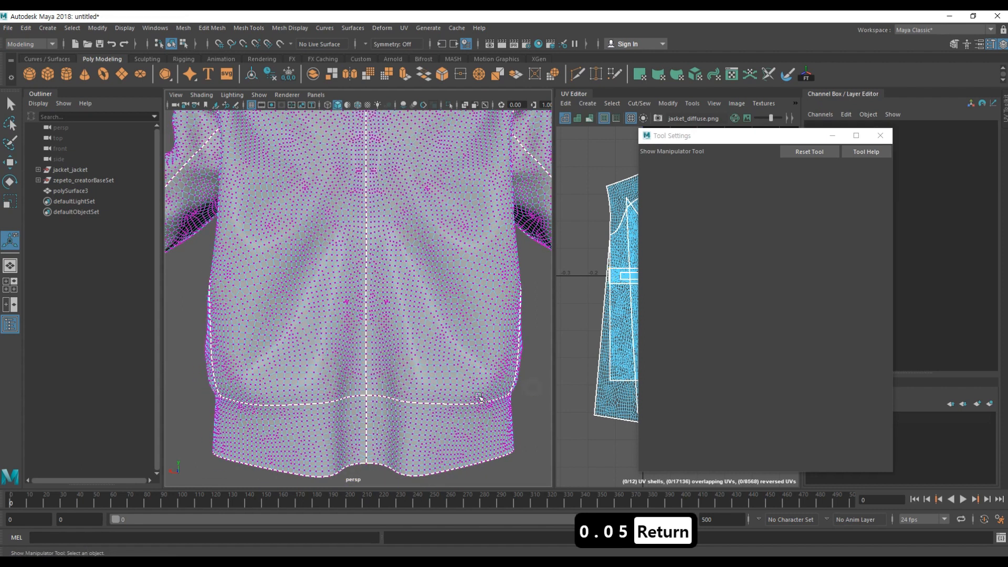
right_click(420, 397)
left_click(460, 264)
Step: Test the weld by moving one vertex on the upper centre-back seam, undo the move and return to object mode
left_click_drag(458, 263, 381, 307, "alt")
middle_click_drag(347, 217, 351, 259, "alt")
scroll(352, 259, "up", 5)
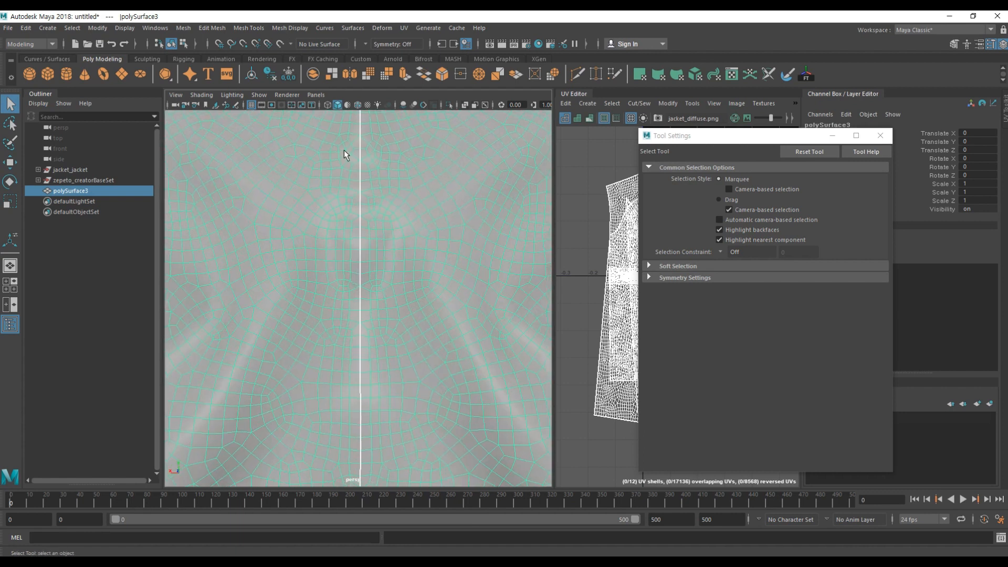
middle_click_drag(345, 150, 356, 229, "alt")
right_click_drag(428, 242, 372, 239)
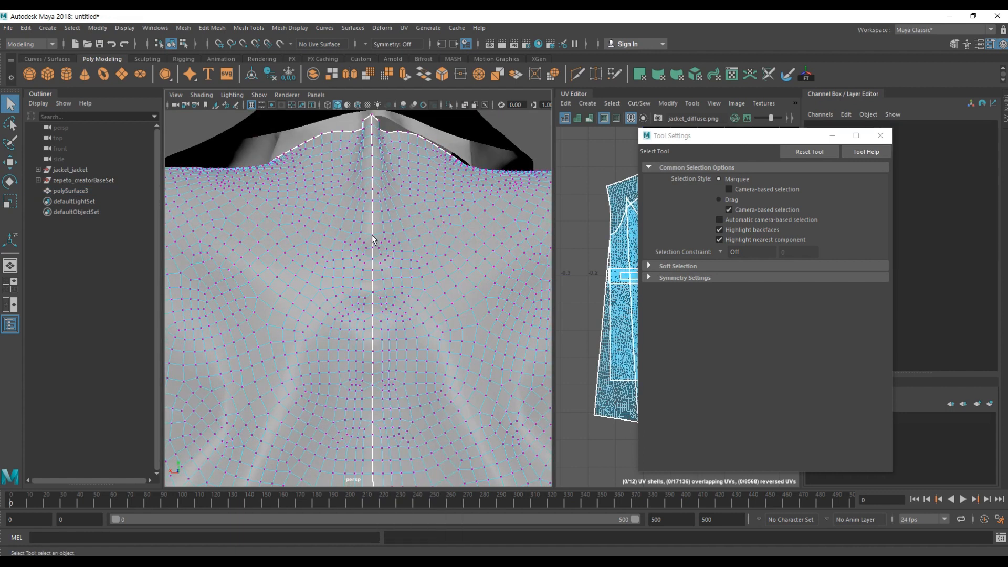
left_click(372, 235)
left_click_drag(364, 306, 371, 282, "alt")
key("w")
left_click_drag(367, 235, 423, 275)
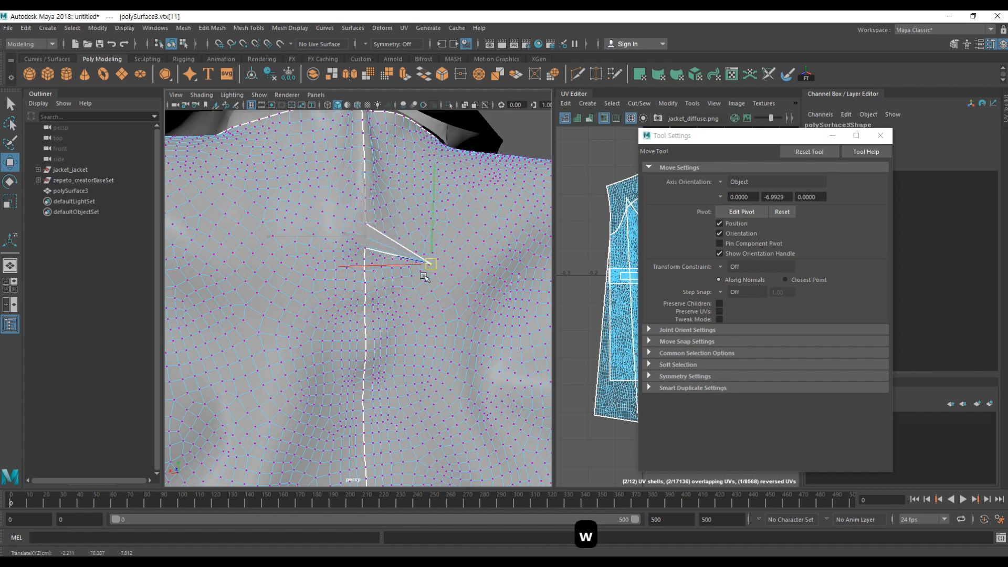
key("ctrl+z")
right_click_drag(408, 219, 439, 200)
Step: Turn on smooth mesh preview for polySurface3, accept the large-mesh check and clear the selection
scroll(415, 300, "down", 10)
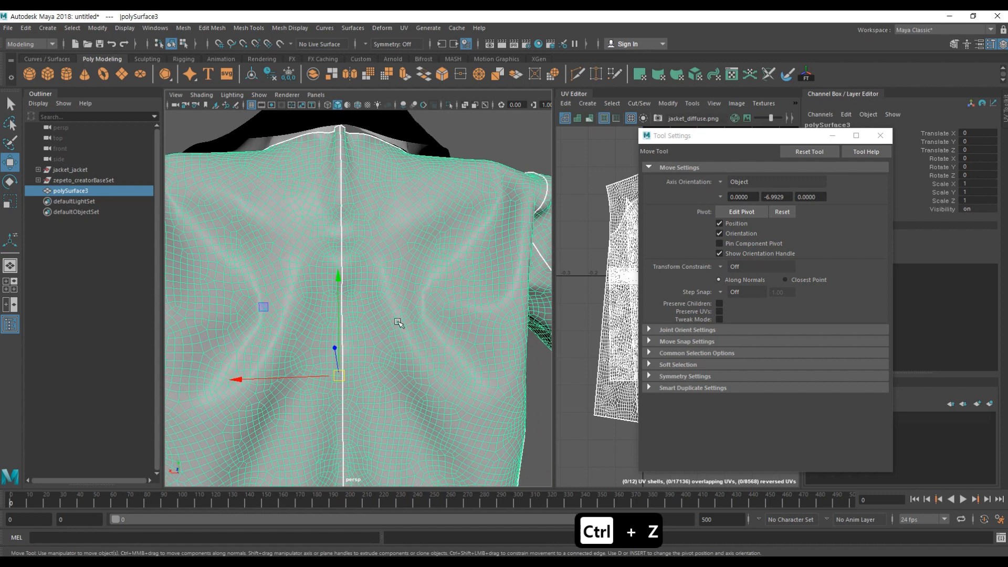
middle_click_drag(310, 240, 324, 241, "alt")
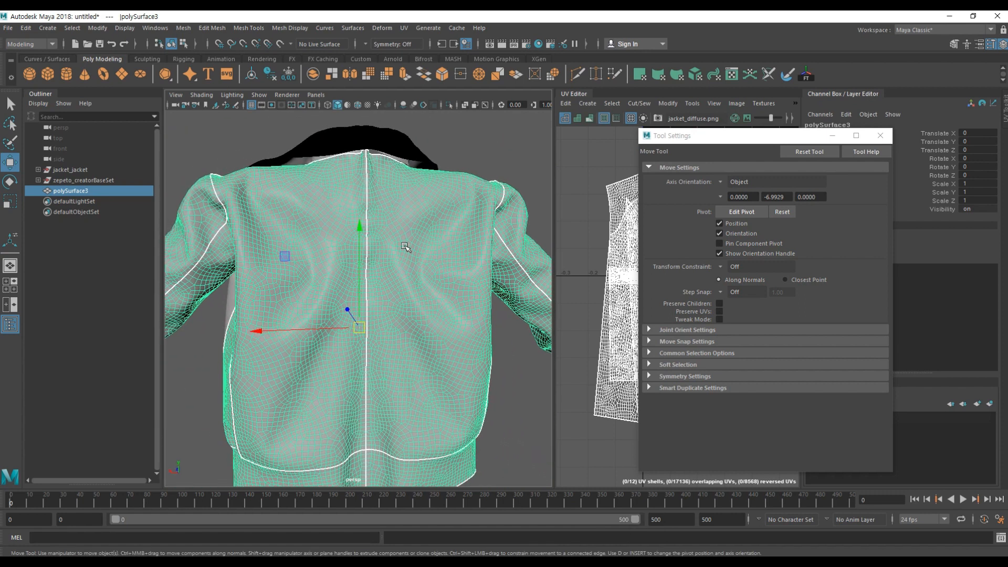
key("3")
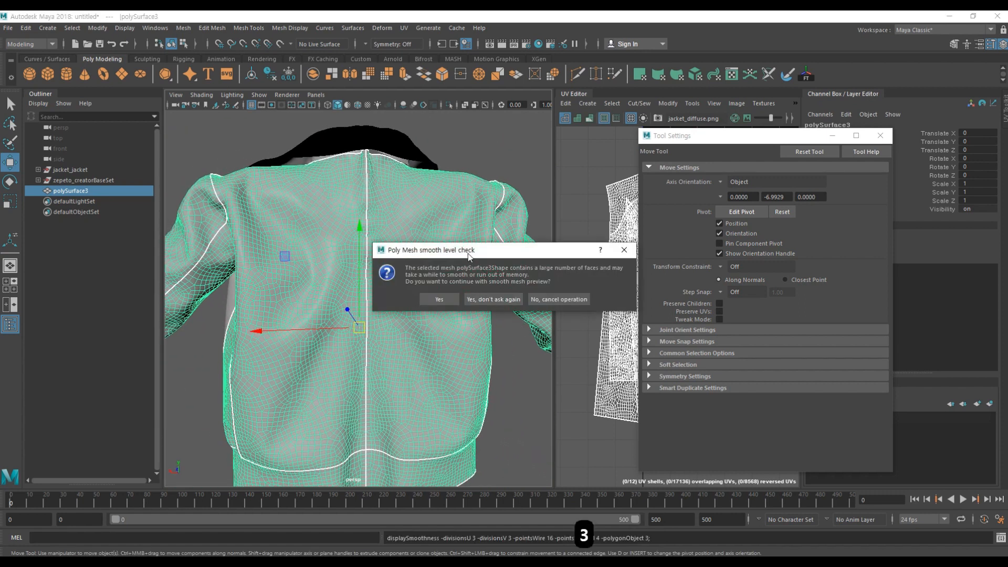
left_click_drag(469, 256, 380, 256)
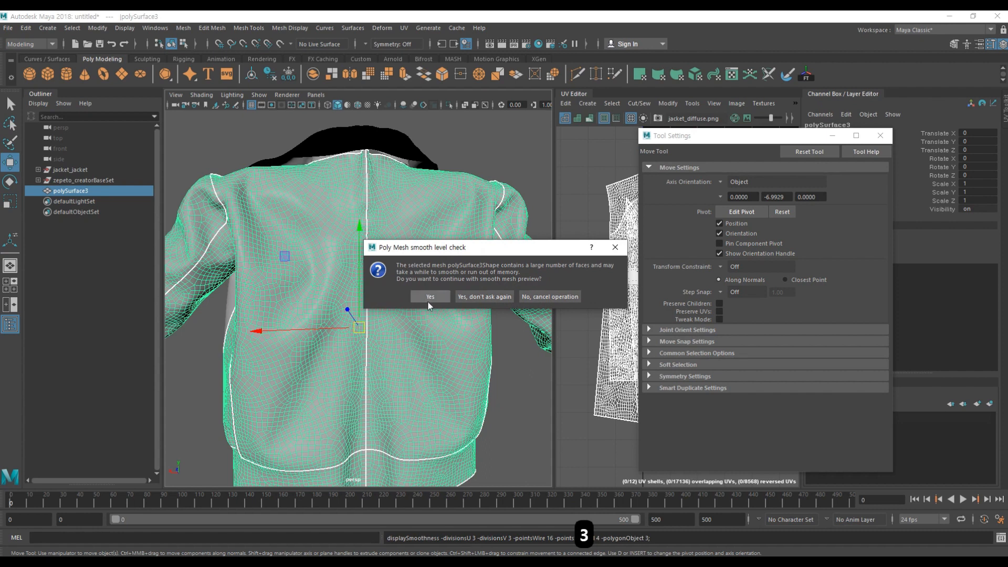
left_click(441, 299)
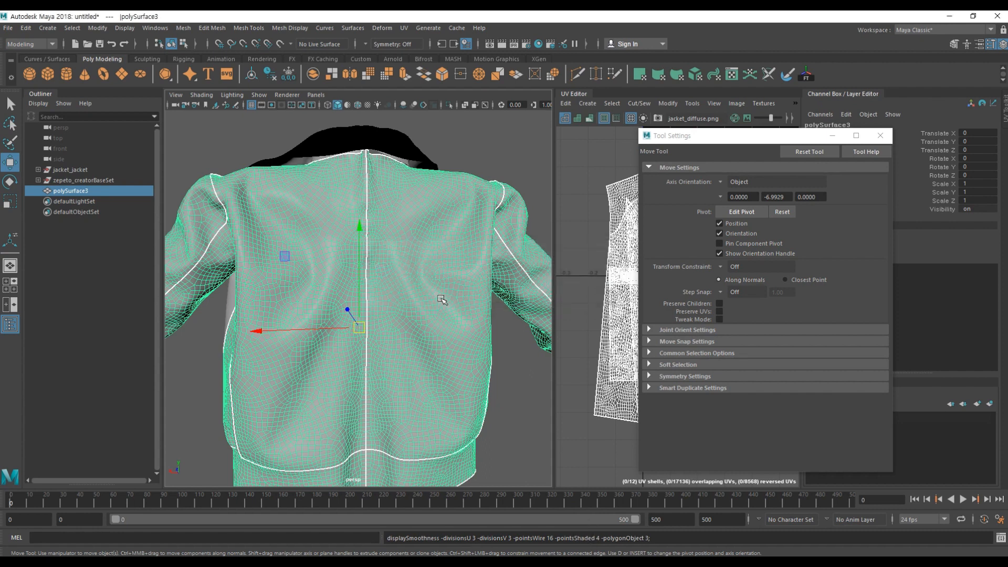
left_click(482, 139)
Step: Examine the smoothed back and sleeves from several angles for visible seams and uneven shading
left_click_drag(471, 269, 439, 297, "alt")
left_click(421, 286)
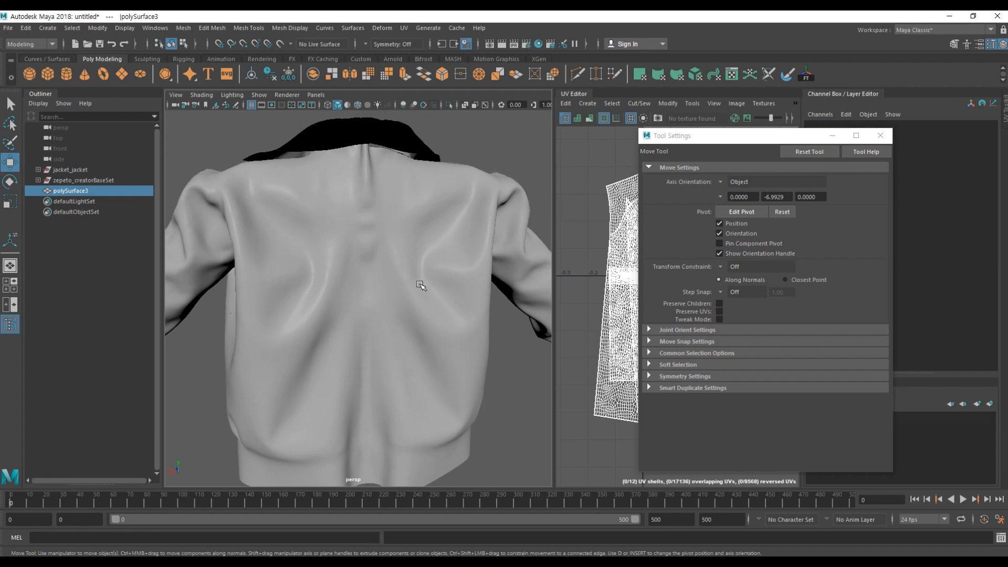
left_click(526, 400)
left_click_drag(526, 400, 379, 336, "alt")
left_click(440, 334)
left_click(514, 367)
right_click_drag(358, 273, 314, 282, "alt")
left_click_drag(314, 282, 297, 240, "alt")
right_click_drag(297, 240, 416, 265, "alt")
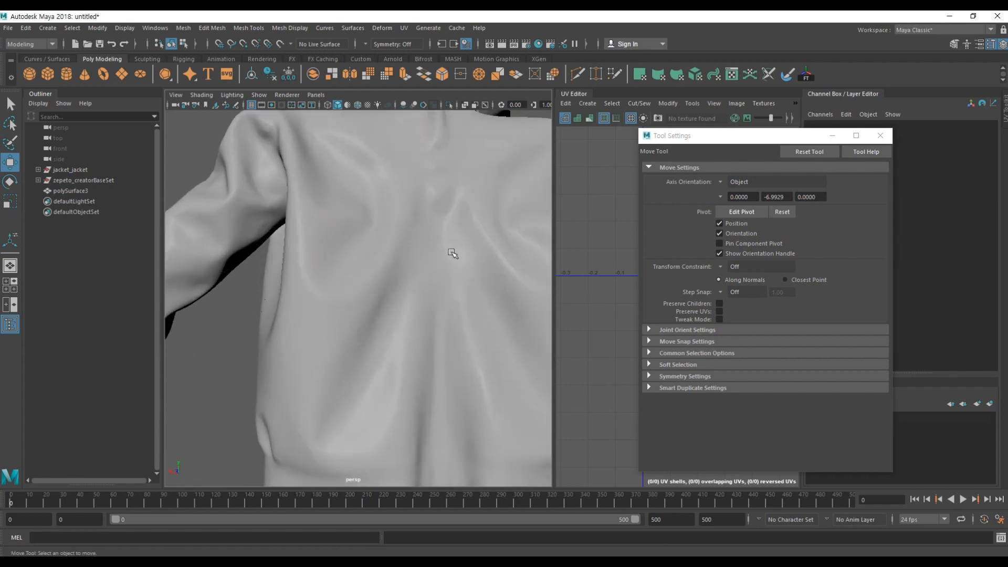
left_click(452, 253)
middle_click_drag(451, 253, 337, 256, "alt")
right_click_drag(431, 274, 387, 279, "alt")
left_click(521, 392)
left_click_drag(336, 319, 400, 322, "alt")
right_click_drag(401, 322, 427, 328, "alt")
left_click_drag(428, 329, 442, 311, "alt")
right_click_drag(441, 310, 308, 308, "alt")
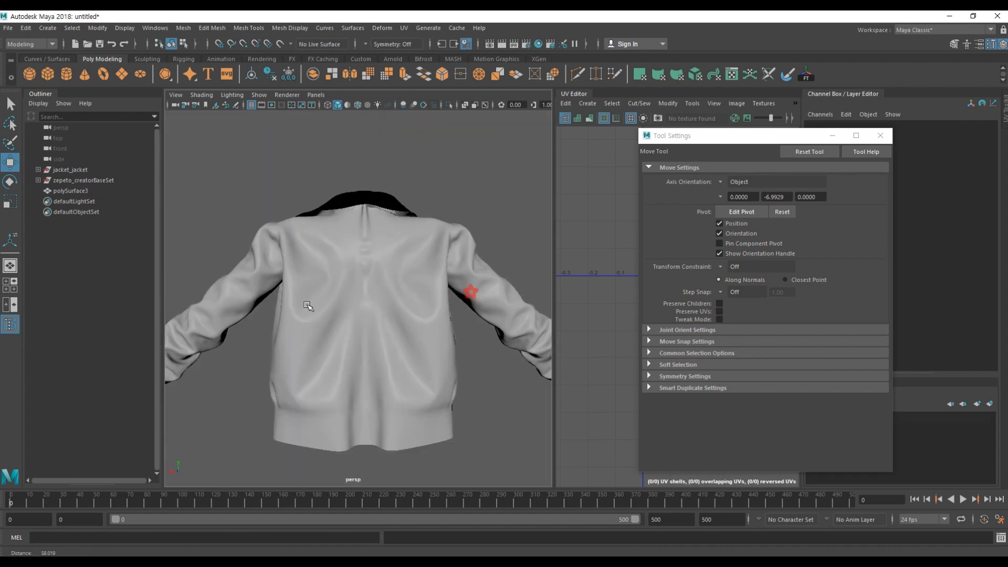
Step: Turn off smooth mesh preview on polySurface3 and check the unsmoothed centre back with the mesh deselected
left_click(392, 280)
key("1")
left_click(483, 389)
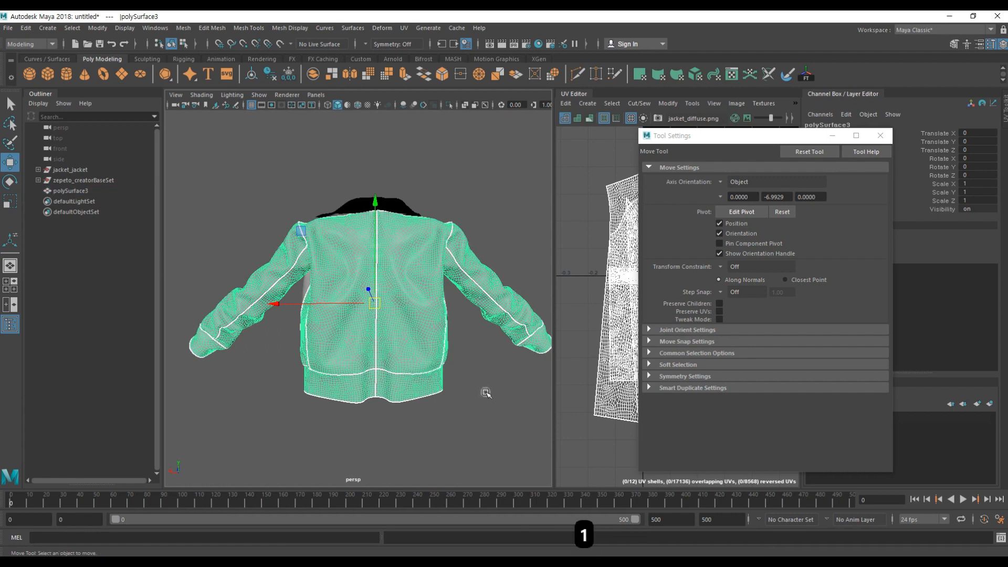
left_click_drag(483, 389, 403, 324, "alt")
scroll(403, 324, "up", 2)
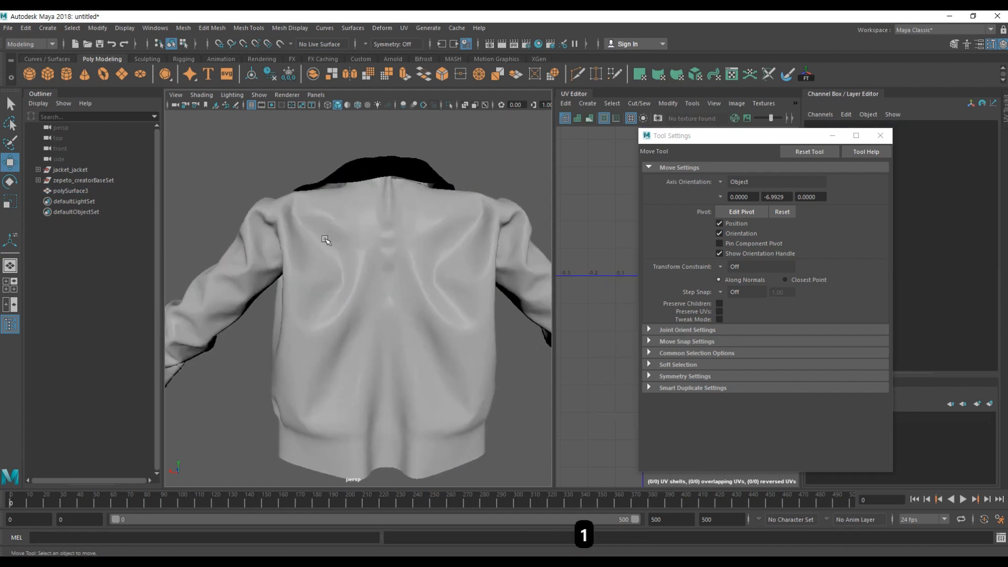
left_click(375, 257)
left_click_drag(332, 324, 387, 331, "alt")
middle_click_drag(387, 331, 390, 316, "alt")
left_click(522, 371)
left_click(441, 367)
key("1")
left_click(508, 381)
Step: Select polySurface3, activate the Sculpt Geometry Tool and move its settings window clear of the channel values
left_click_drag(436, 309, 419, 311, "alt")
left_click(414, 288)
middle_click_drag(405, 222, 383, 250, "alt")
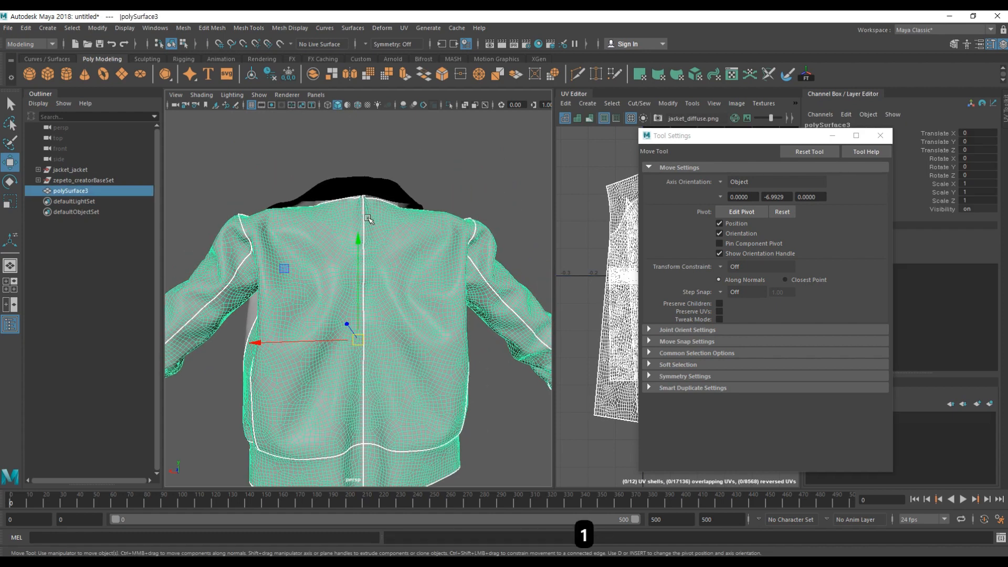
left_click_drag(461, 240, 448, 242, "alt")
middle_click_drag(388, 278, 389, 265, "alt")
scroll(391, 252, "up", 4)
left_click(252, 28)
left_click(252, 28)
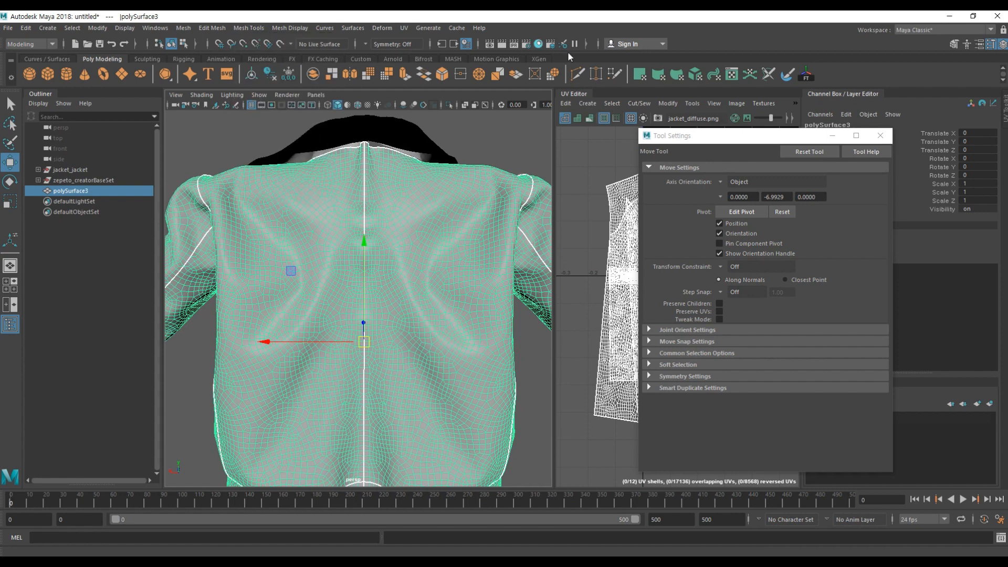
left_click(788, 78)
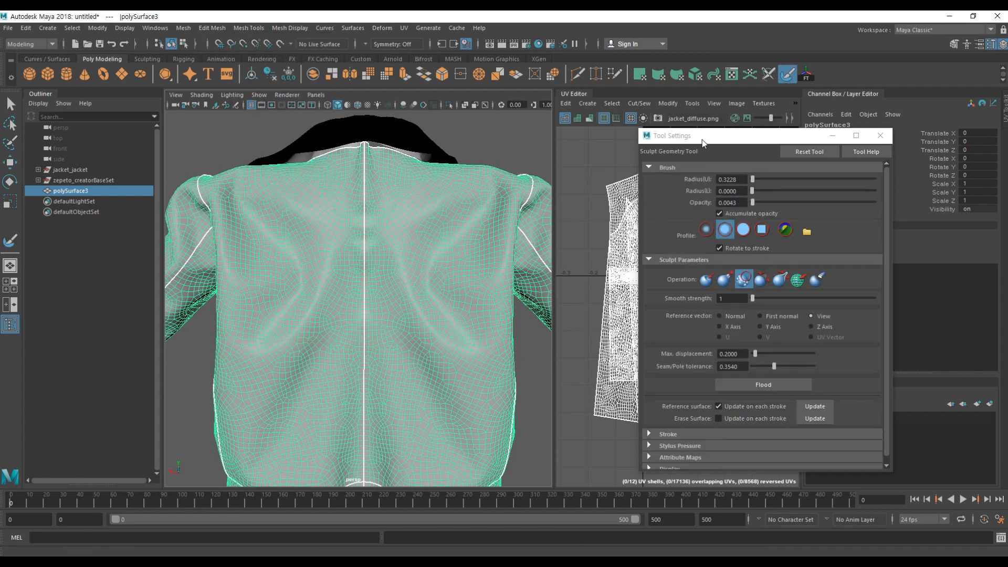
left_click_drag(751, 135, 647, 133)
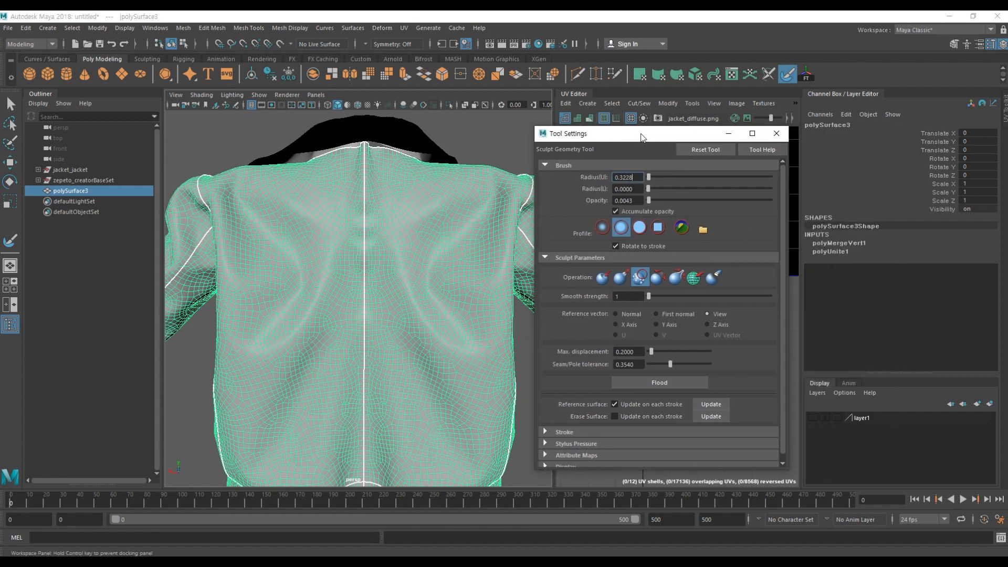
Step: Enlarge the sculpt brush's upper radius to about 1.02 over the jacket's back
mouse_move(362, 212)
middle_mouse_down("alt")
mouse_move(374, 210)
mouse_move(367, 258)
middle_mouse_up("alt")
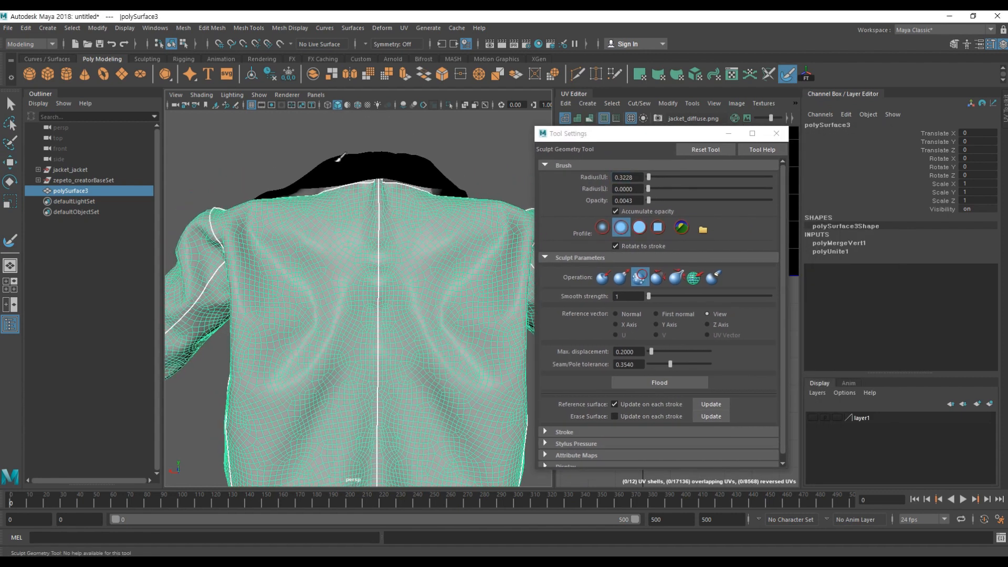
scroll(392, 202, "up", 5)
key("b")
left_click_drag(391, 174, 412, 175)
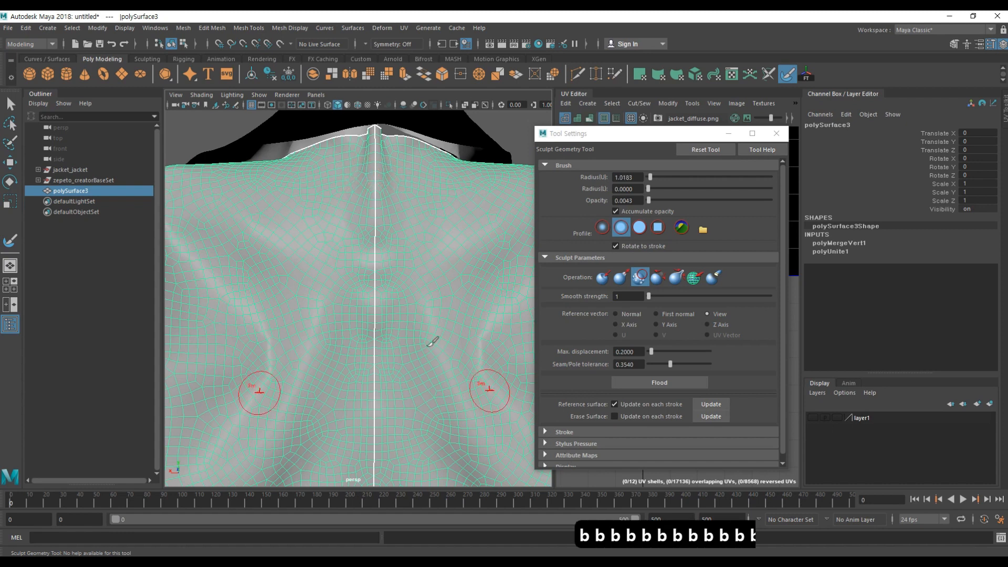
scroll(375, 263, "down", 5)
middle_click_drag(374, 263, 369, 241, "alt")
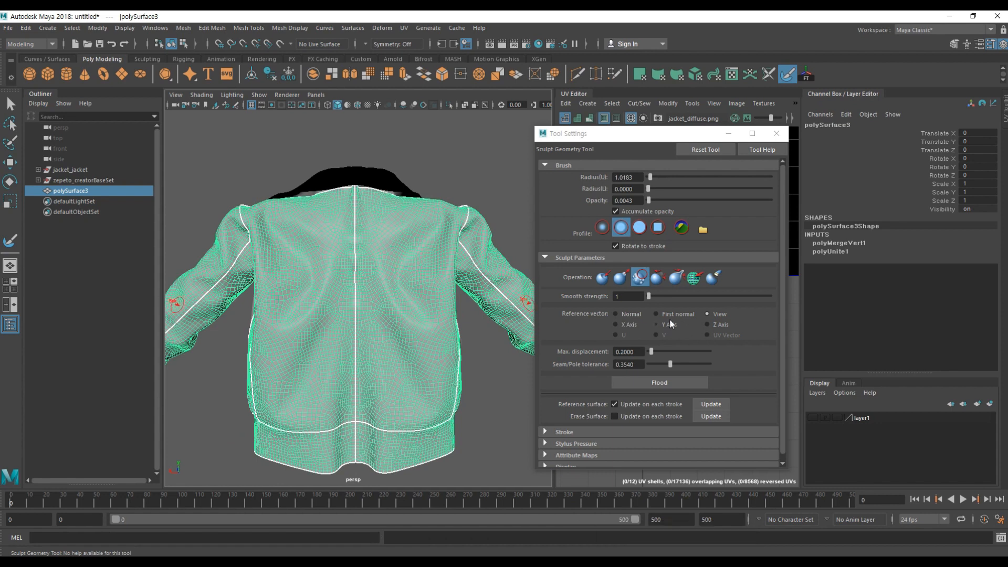
Step: Expand the sculpt tool's stroke settings and toggle the X-axis Reflection option off and back on
left_click(547, 433)
left_click(616, 453)
scroll(709, 398, "down", 2)
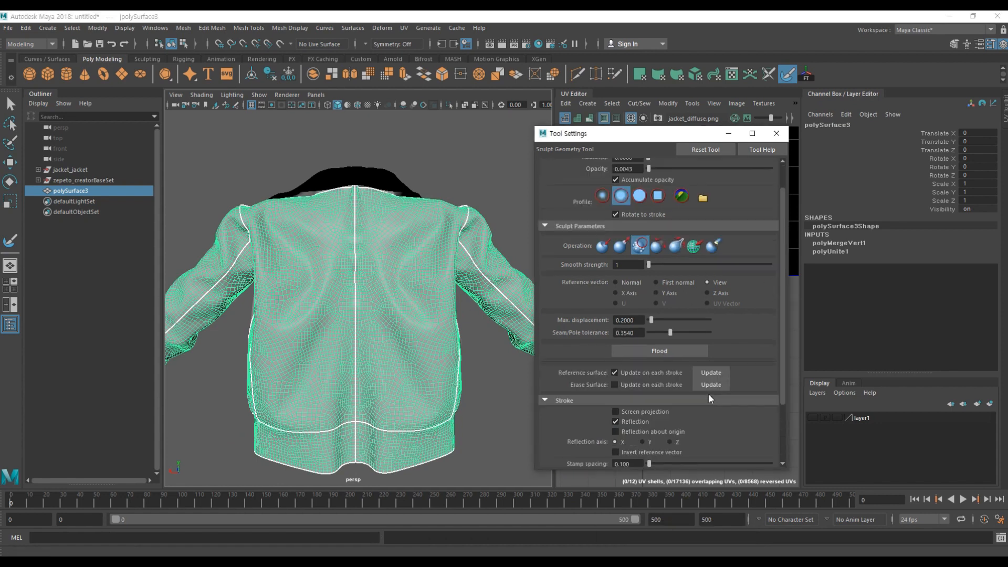
left_click(615, 421)
left_click(615, 421)
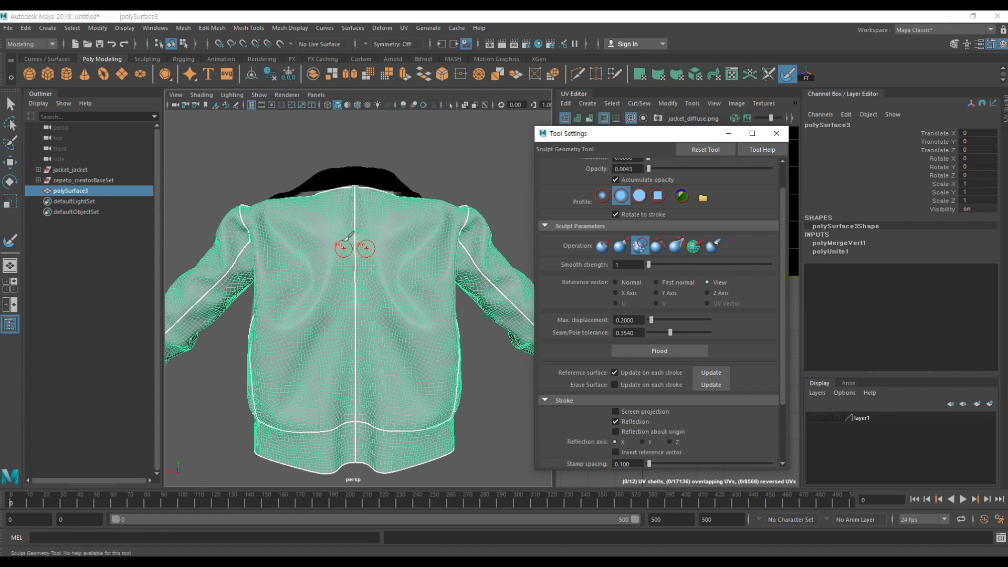
right_click_drag(355, 246, 354, 276, "alt")
middle_click_drag(382, 272, 383, 269, "alt")
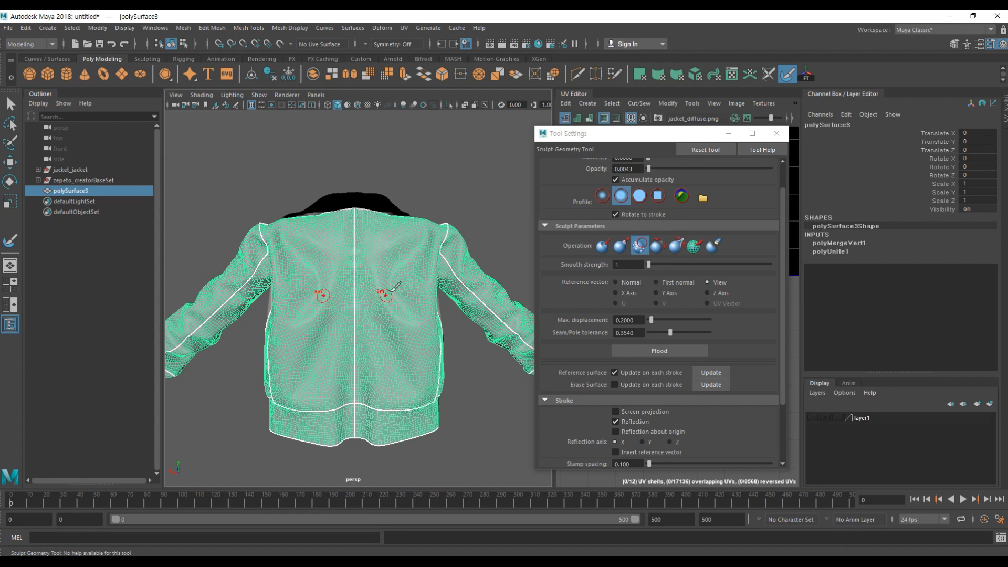
Step: Try moving polySurface3 sideways along X and undo the move
key("w")
left_click_drag(277, 327, 245, 322)
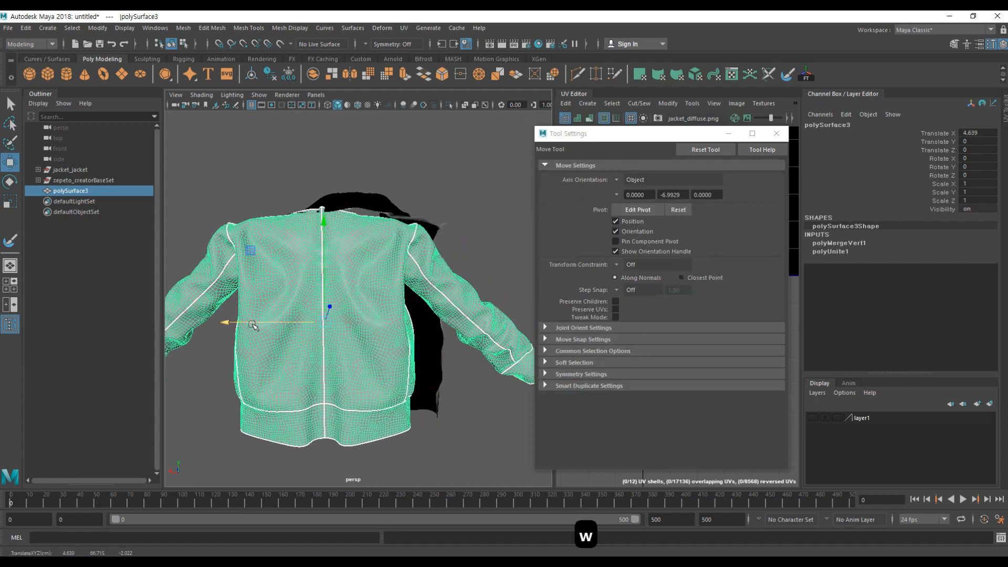
left_click(494, 415)
key("ctrl+z")
key("ctrl+z")
key("ctrl+z")
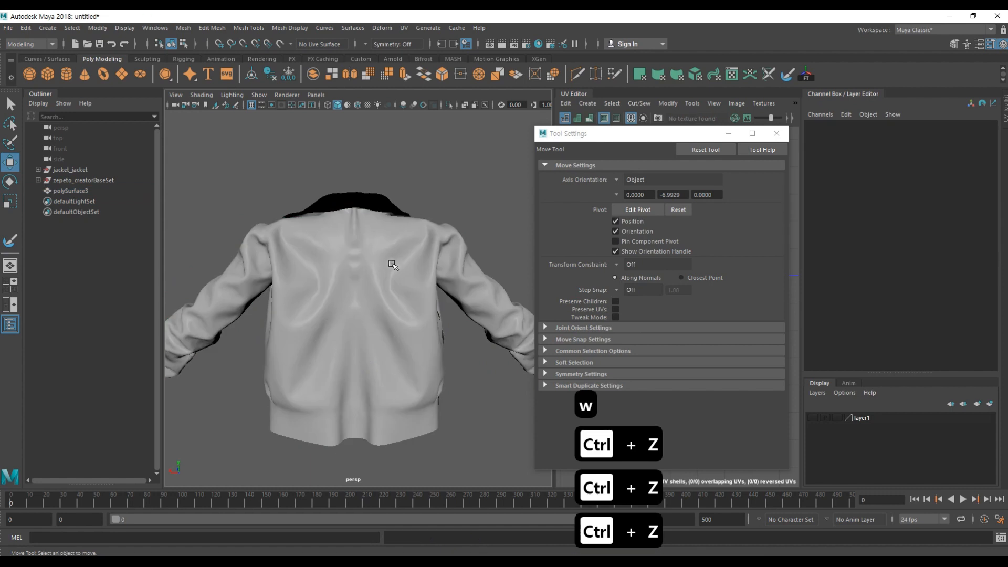
Step: Reselect polySurface3, reactivate the Sculpt Geometry Tool and adjust the brush radius over the centre of the upper back
left_click(451, 188)
left_click(400, 264)
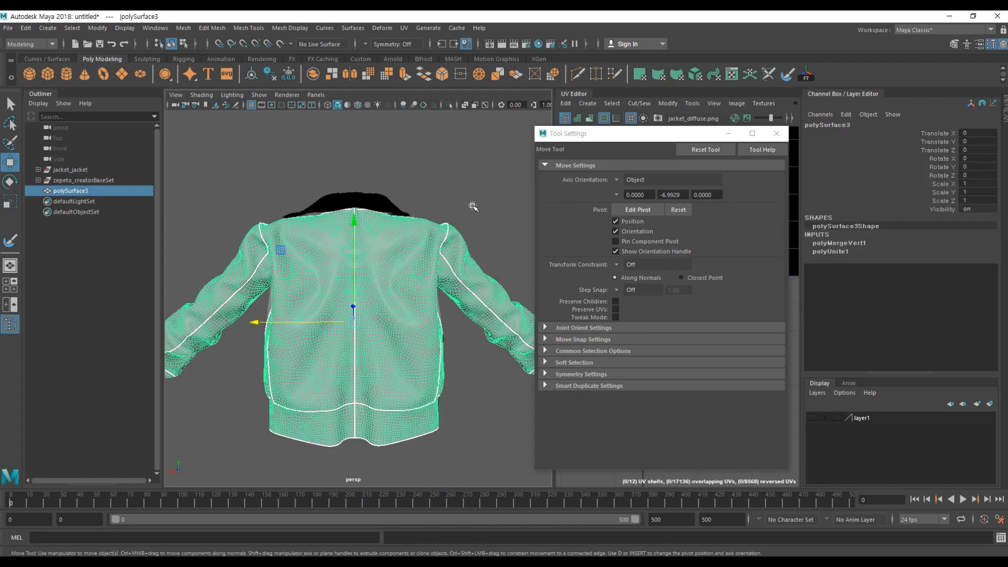
key("y")
scroll(339, 226, "up", 6)
key("b")
left_click_drag(347, 164, 367, 163)
scroll(349, 231, "up", 3)
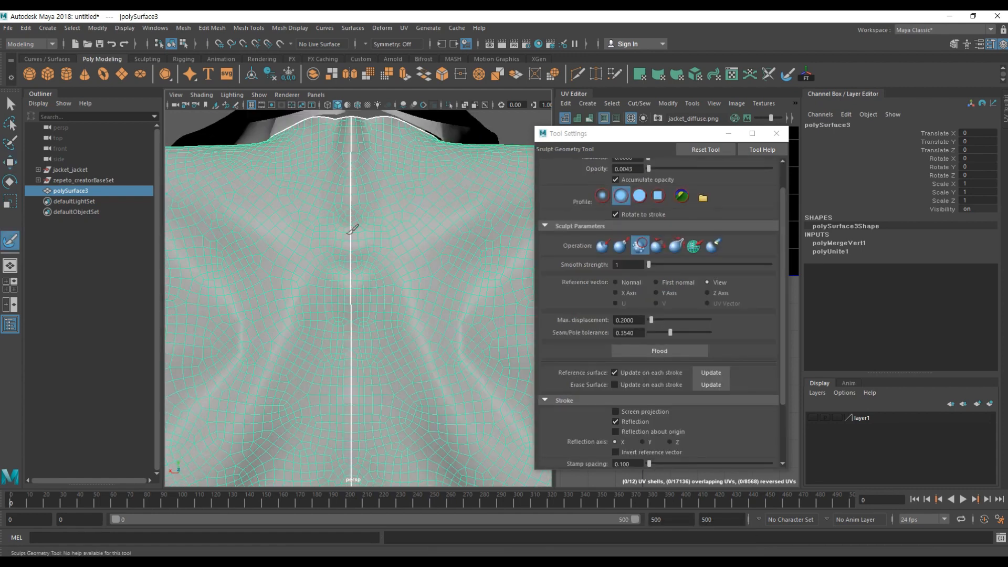
Step: Raise the sculpt brush's opacity to 0.0476 and smooth the upper centre-back seam with X reflection on
scroll(348, 195, "down", 4)
scroll(360, 327, "up", 3)
scroll(364, 323, "up", 2)
middle_click_drag(364, 323, 364, 126, "alt")
middle_click_drag(396, 284, 396, 462, "alt")
scroll(367, 234, "down", 4)
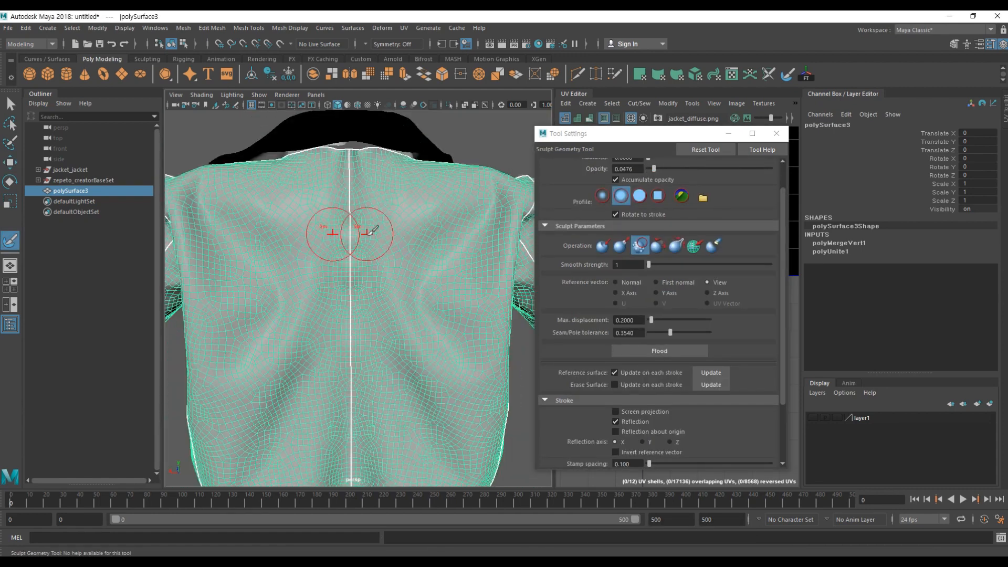
Step: Reopen the Sculpt Geometry Tool, adjust its sculpt settings and choose the Smooth operation for the centre-back seam
key("w")
left_click(787, 74)
scroll(360, 324, "down", 1)
left_click_drag(671, 315, 661, 302)
middle_click_drag(367, 280, 367, 331, "alt")
scroll(383, 226, "up", 2)
left_click_drag(383, 226, 336, 231, "alt")
left_click(639, 247)
Step: Continue smoothing down the jacket's centre back and check the result with the mesh deselected
left_click_drag(315, 315, 357, 326, "alt")
scroll(360, 324, "down", 4)
middle_click_drag(405, 396, 405, 210, "alt")
key("w")
mouse_move(396, 416)
left_mouse_down("alt")
mouse_move(401, 270)
mouse_move(366, 209)
mouse_move(403, 239)
mouse_move(403, 278)
mouse_move(394, 255)
mouse_move(315, 219)
mouse_move(268, 231)
mouse_move(333, 273)
mouse_move(436, 272)
mouse_move(400, 225)
mouse_move(372, 207)
mouse_move(399, 199)
mouse_move(344, 232)
mouse_move(383, 229)
mouse_move(342, 231)
mouse_move(346, 254)
left_mouse_up("alt")
left_click(441, 194)
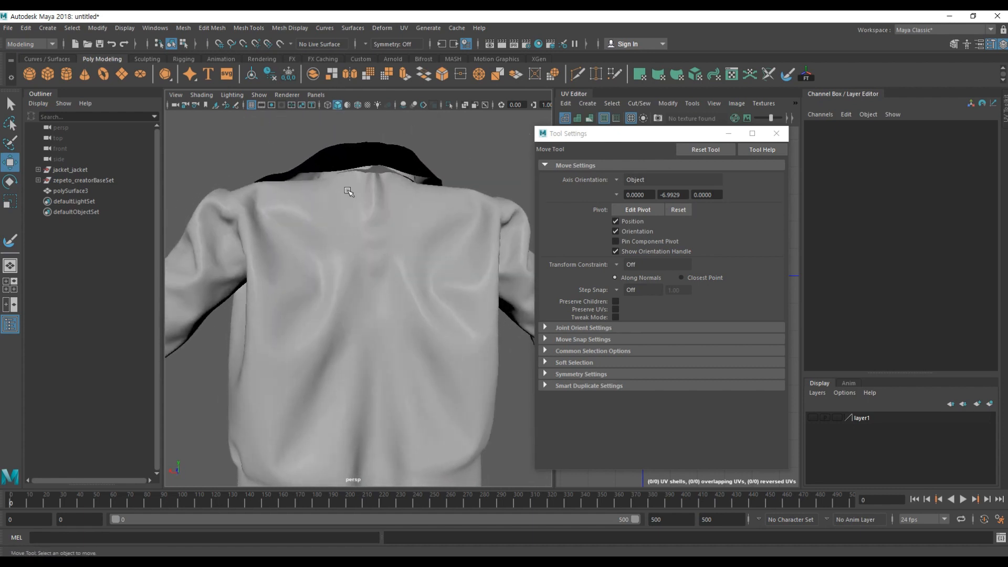
Step: Select polySurface3 and conform its normals
left_click(341, 261)
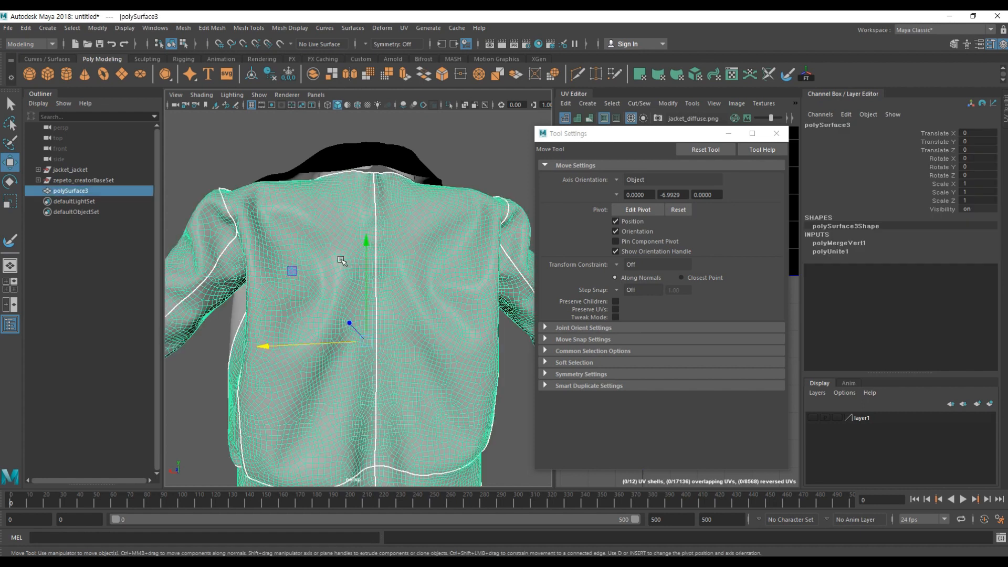
left_click(212, 29)
mouse_move(256, 29)
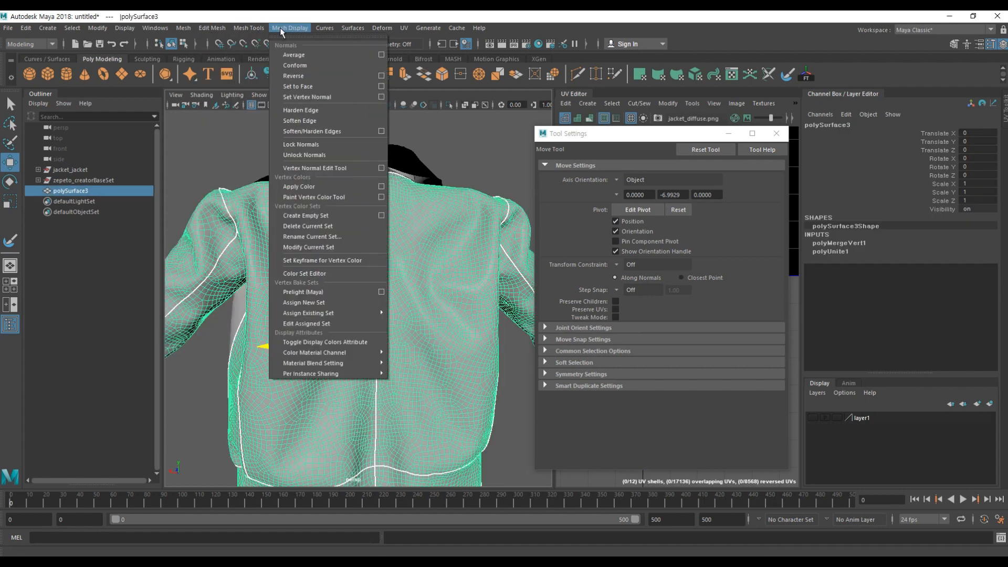
left_click(302, 55)
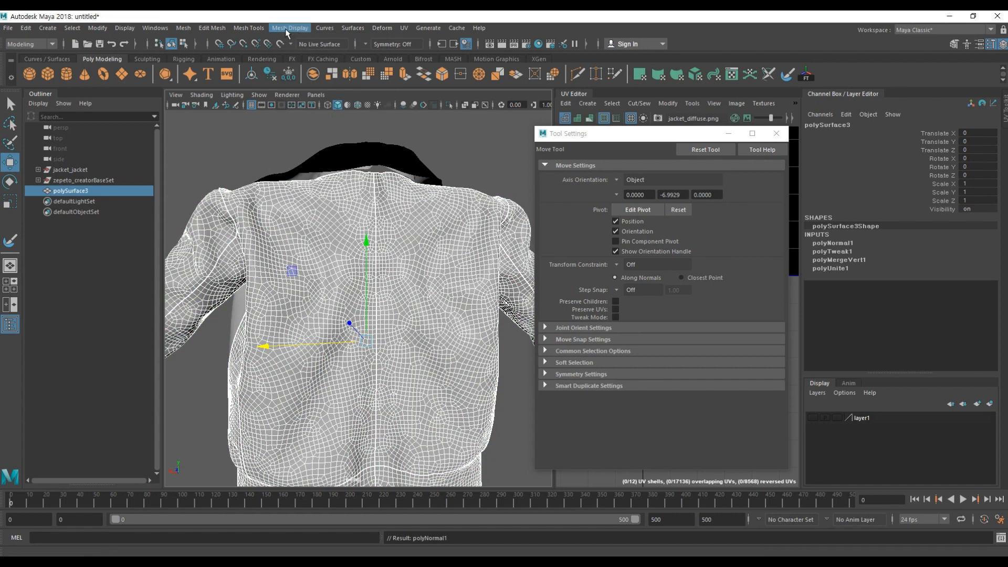
left_click(301, 134)
left_click(376, 224)
Step: Set the normals of polySurface3 to face and inspect the shading with the mesh deselected
left_click(281, 29)
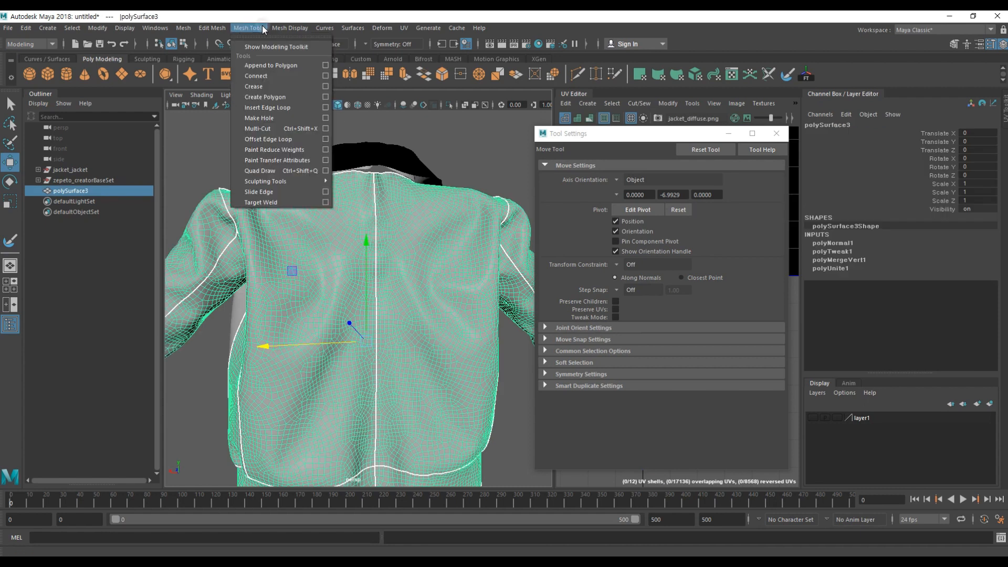
left_click(308, 86)
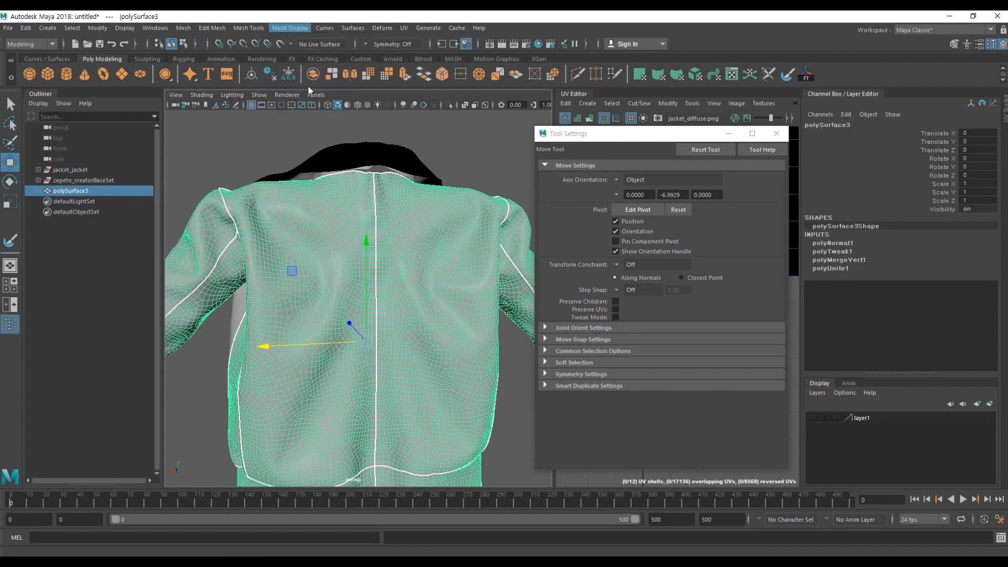
left_click(487, 197)
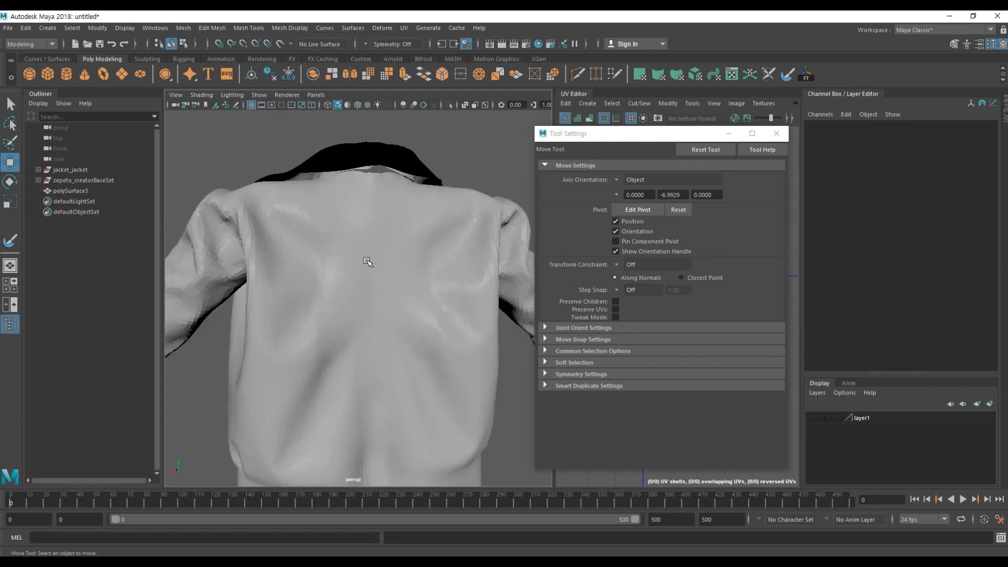
left_click(406, 254)
left_click(493, 140)
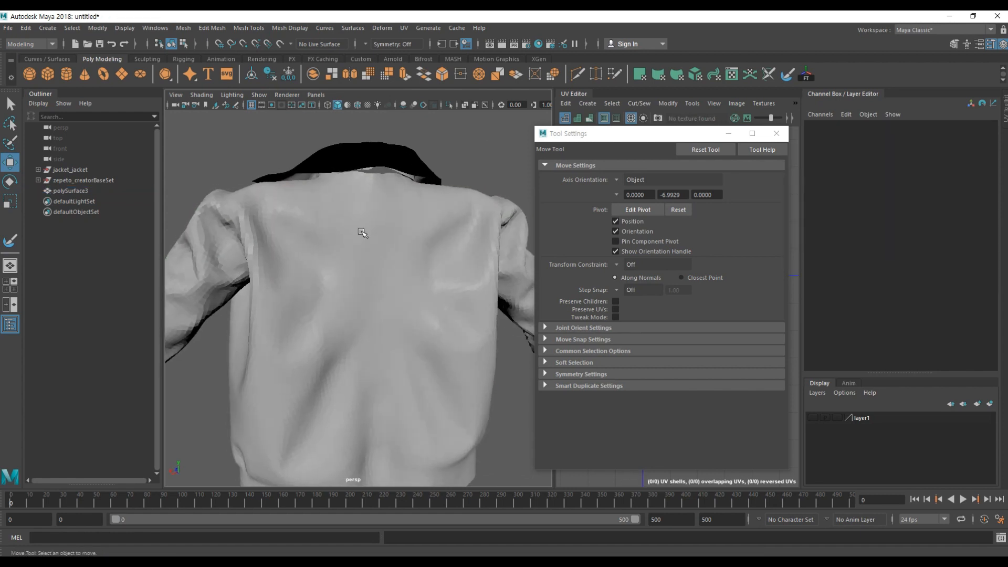
Step: Soften all edges of polySurface3 and inspect the smooth shading across the back
left_click(366, 229)
left_click_drag(366, 229, 349, 227, "alt")
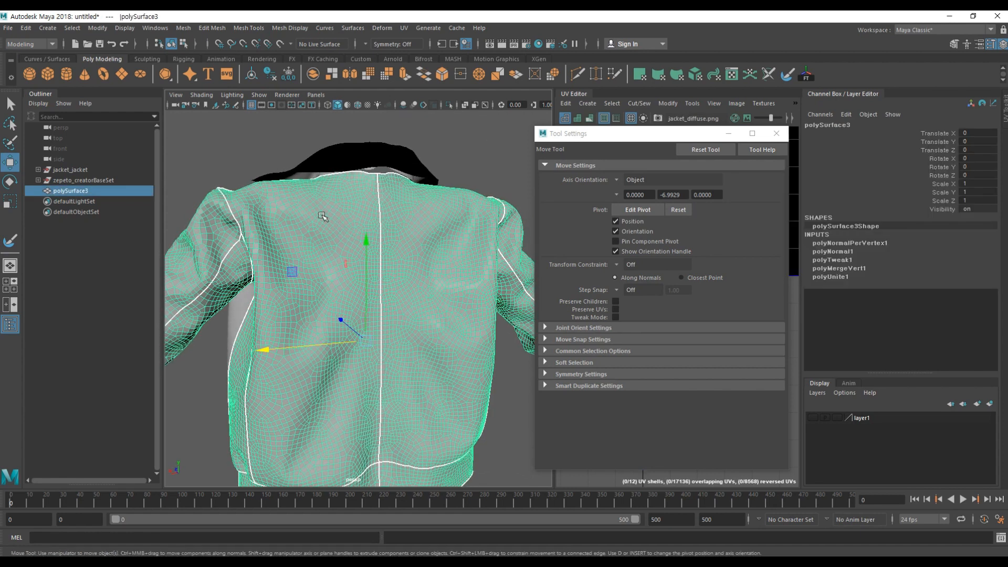
right_click(322, 217, "shift")
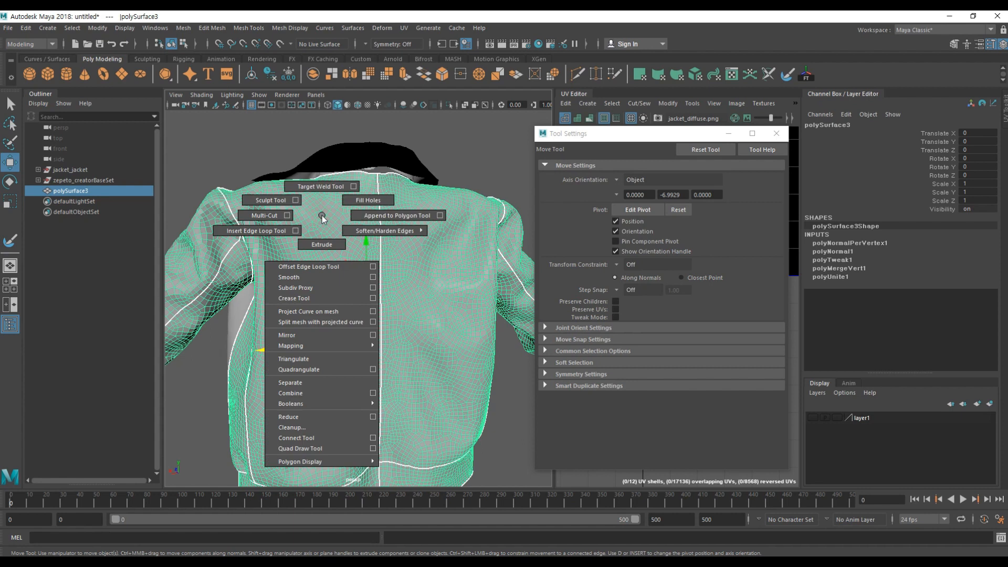
right_click_drag(325, 219, 405, 211, "shift")
left_click(466, 163)
left_click_drag(466, 163, 369, 218, "alt")
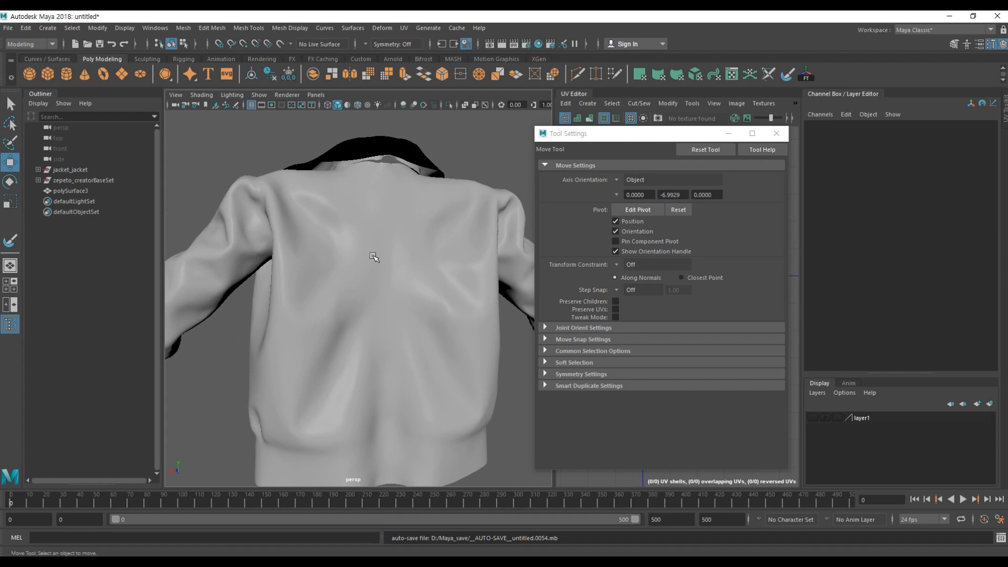
Step: Delete the construction history of polySurface3 and check the jacket's back with the mesh deselected
left_click(423, 221)
left_click(414, 225, "shift")
left_click(414, 226)
left_click_drag(415, 225, 468, 292, "alt")
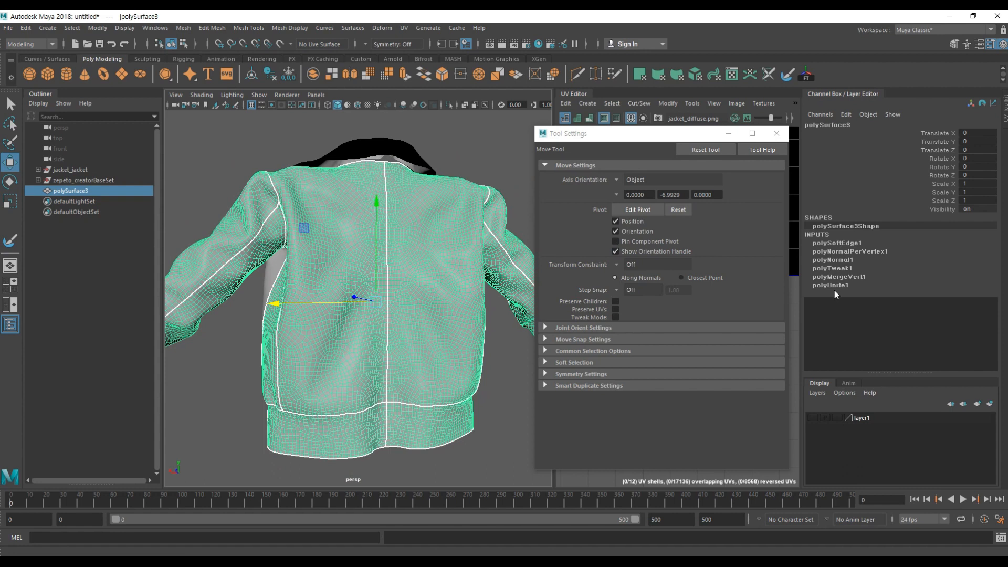
left_click(472, 158)
left_click(379, 227)
key("alt+shift+d")
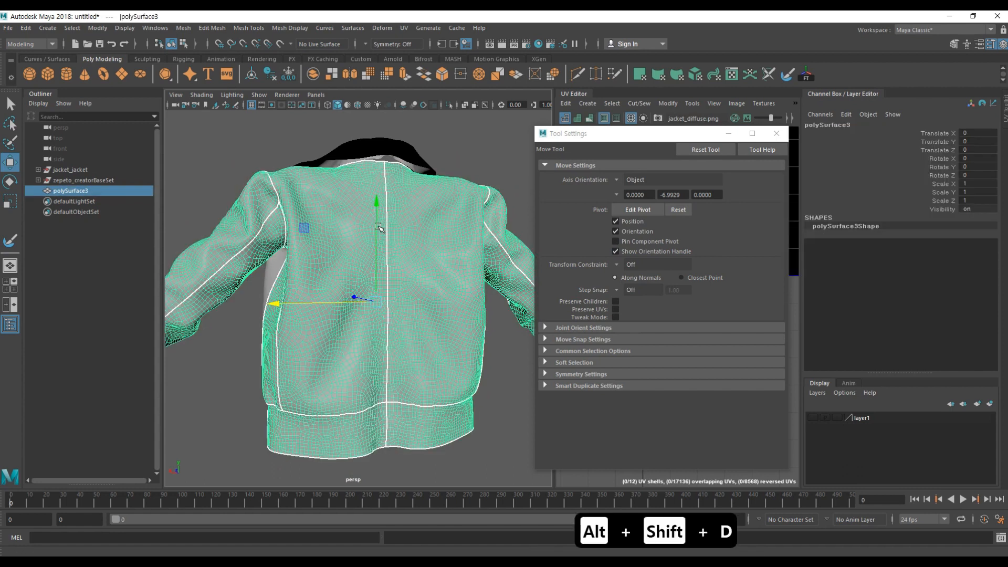
left_click(495, 159)
left_click(393, 266)
left_click(455, 145)
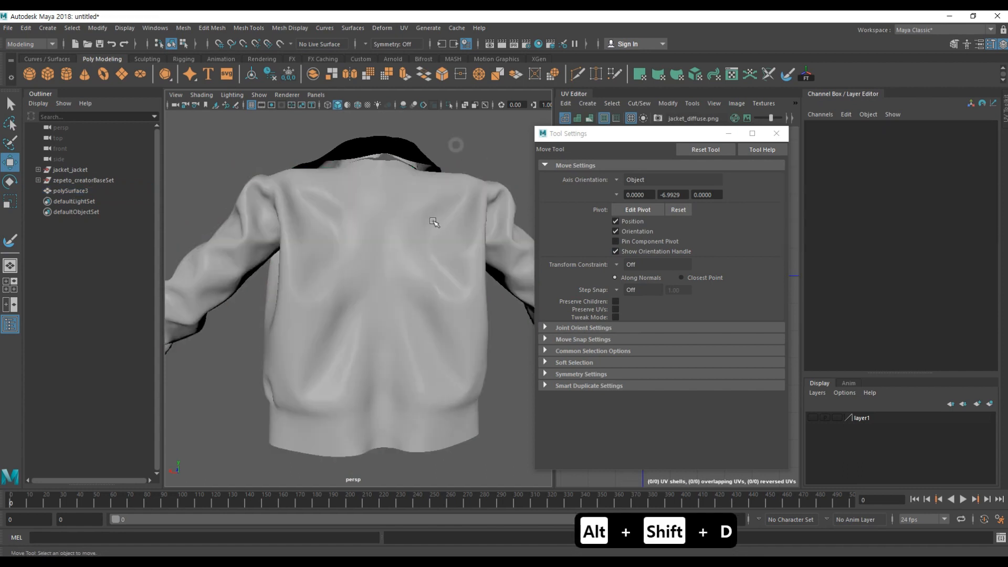
Step: Select the front jacket piece polySurface2 and examine how it meets the back mesh at the shoulder
left_click_drag(462, 261, 392, 271, "alt")
left_click_drag(312, 267, 462, 278, "alt")
left_click(282, 264)
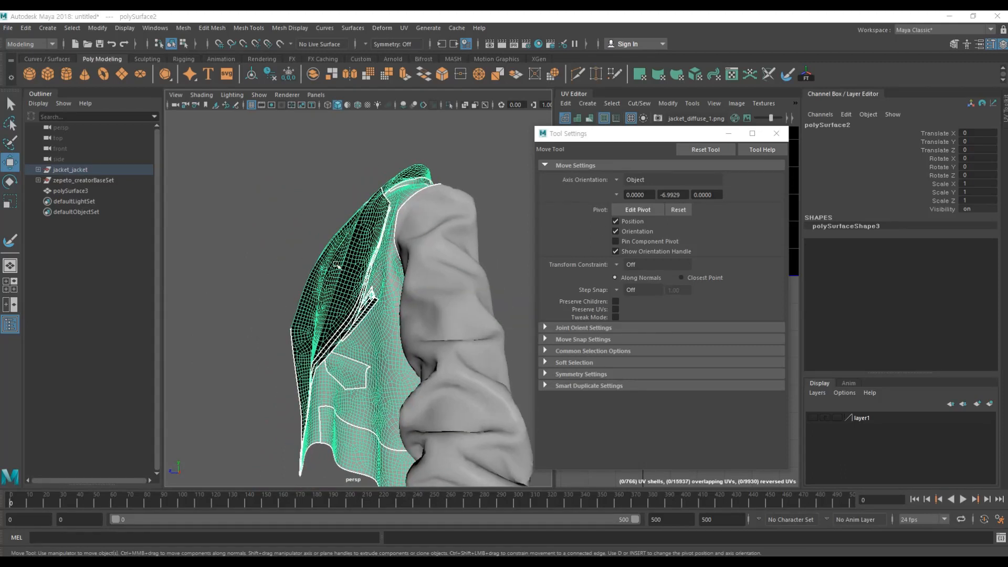
left_click_drag(257, 269, 309, 175, "alt")
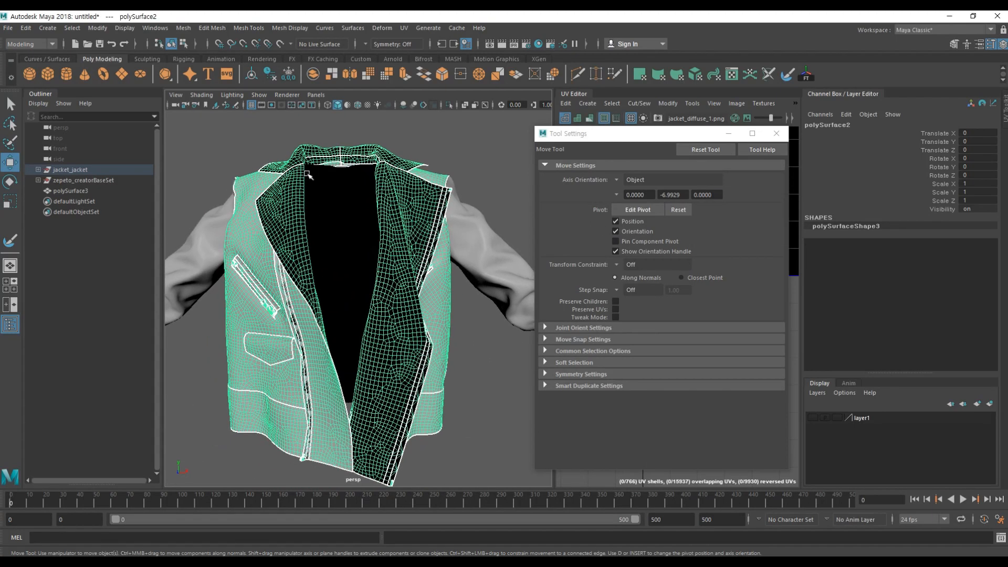
left_click_drag(417, 239, 307, 257, "alt")
left_click(345, 269)
key("f")
left_click(413, 188)
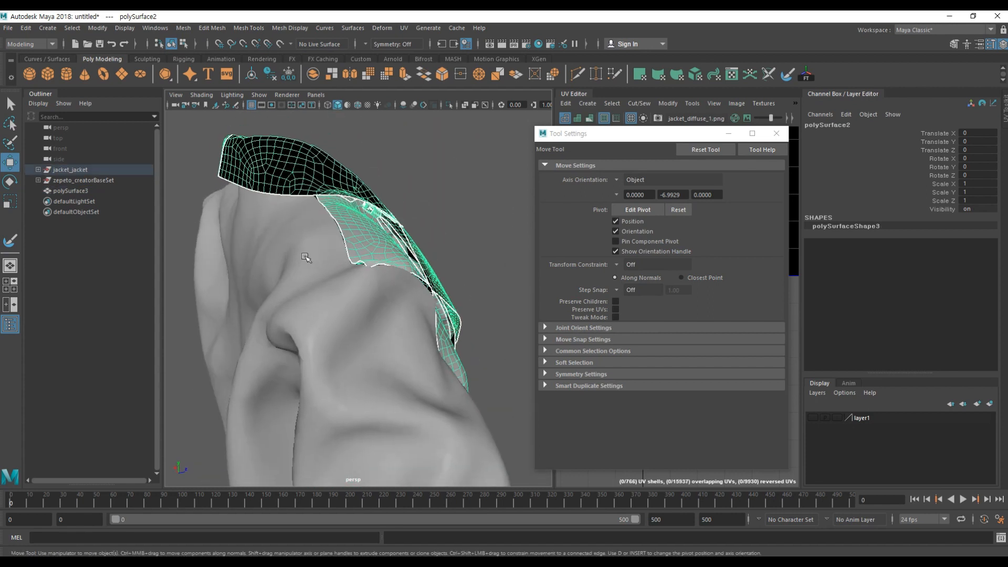
Step: Select the front piece polySurface2 together with polySurface3 and combine them into one mesh
left_click(306, 257)
left_click(370, 243, "shift")
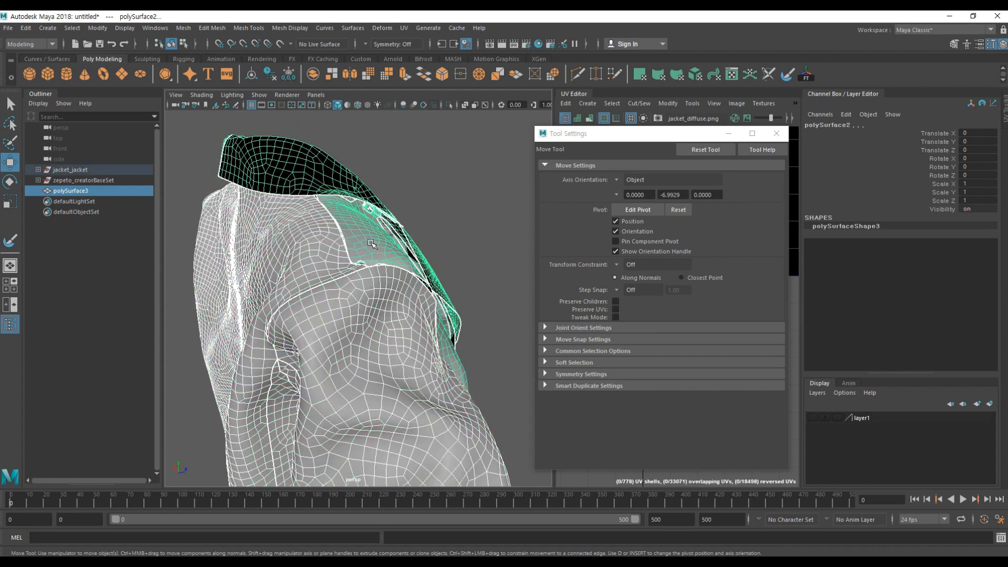
left_click_drag(346, 278, 373, 256, "alt")
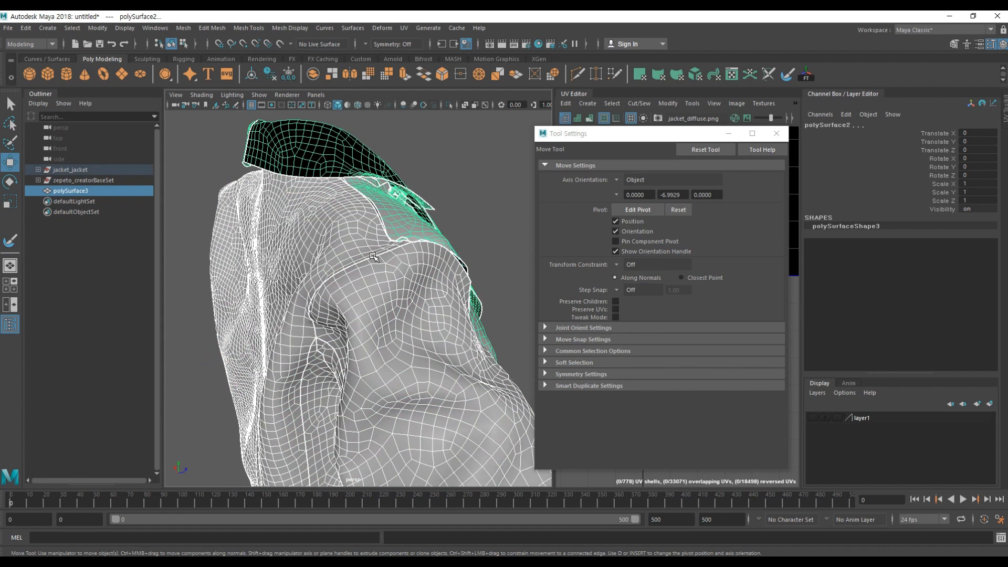
right_click(374, 235, "shift")
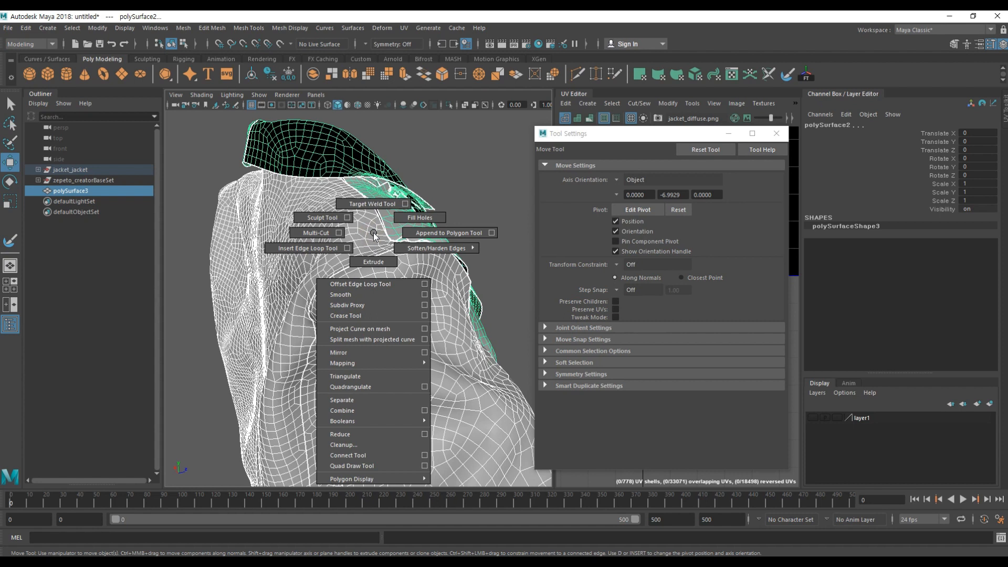
left_click(370, 410)
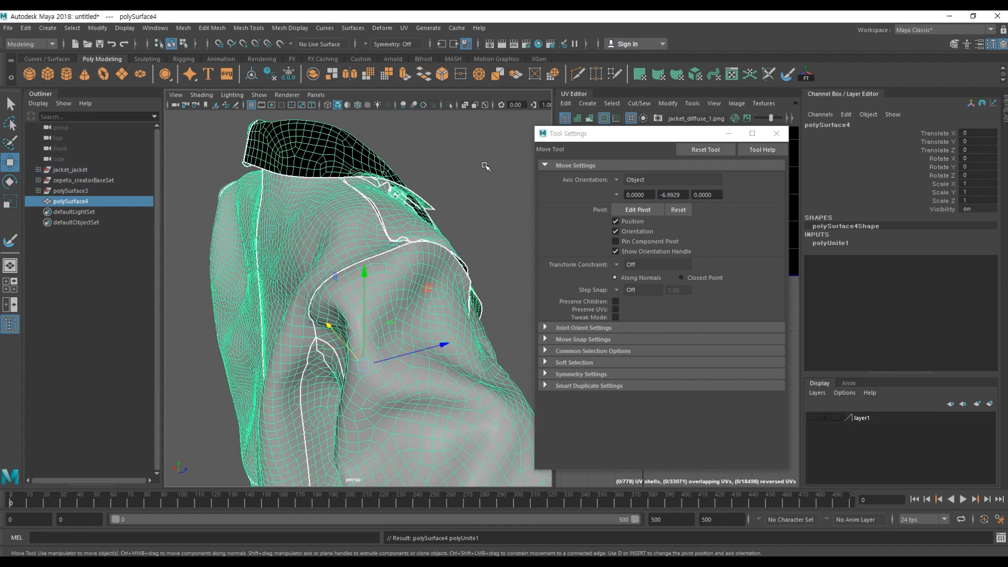
Step: Activate the Target Weld Tool on the combined mesh at the open shoulder seam beside the collar
scroll(401, 245, "up", 5)
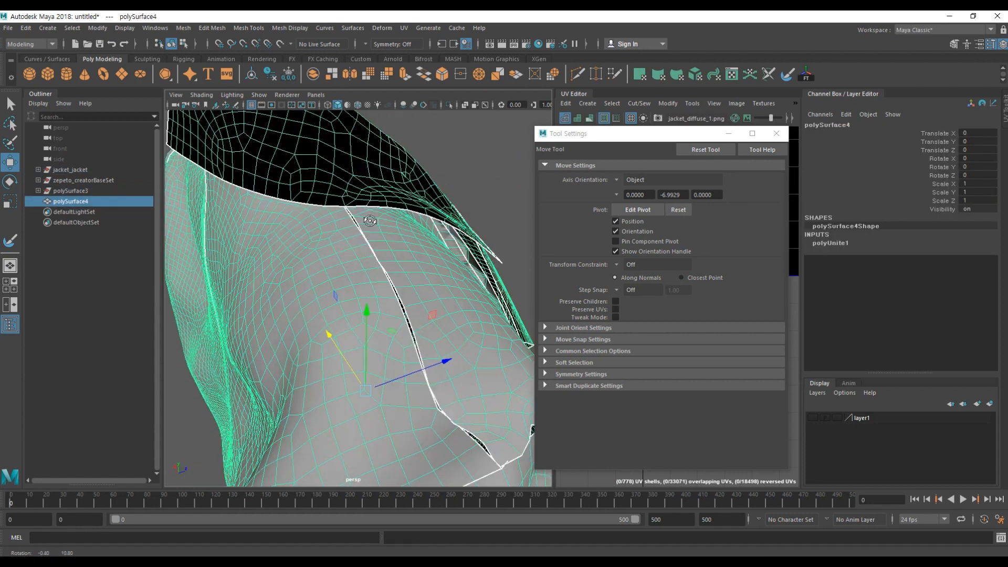
left_click_drag(360, 216, 355, 316, "alt")
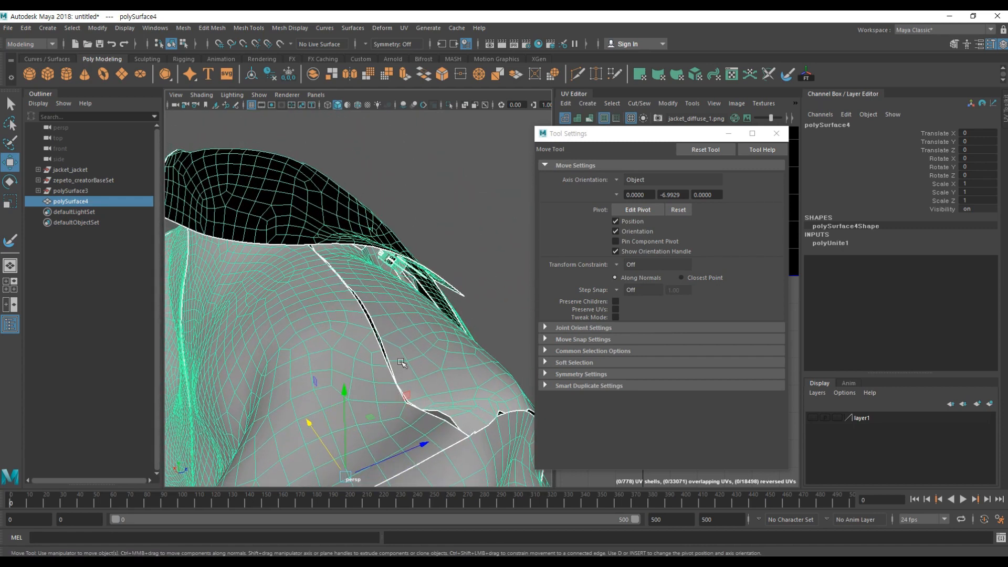
left_click_drag(394, 360, 344, 266, "alt")
right_click_drag(216, 214, 316, 247, "alt")
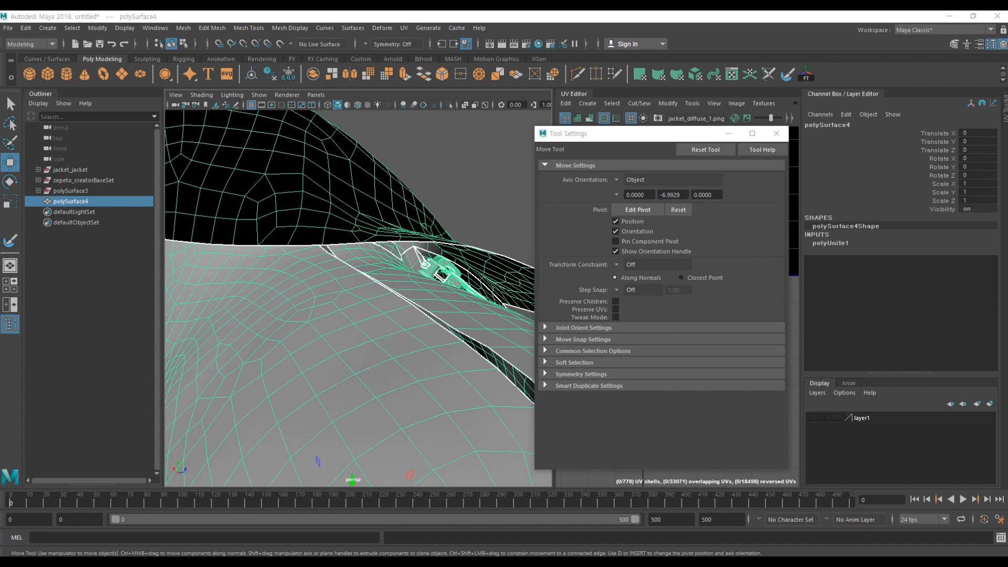
right_click(369, 264, "shift")
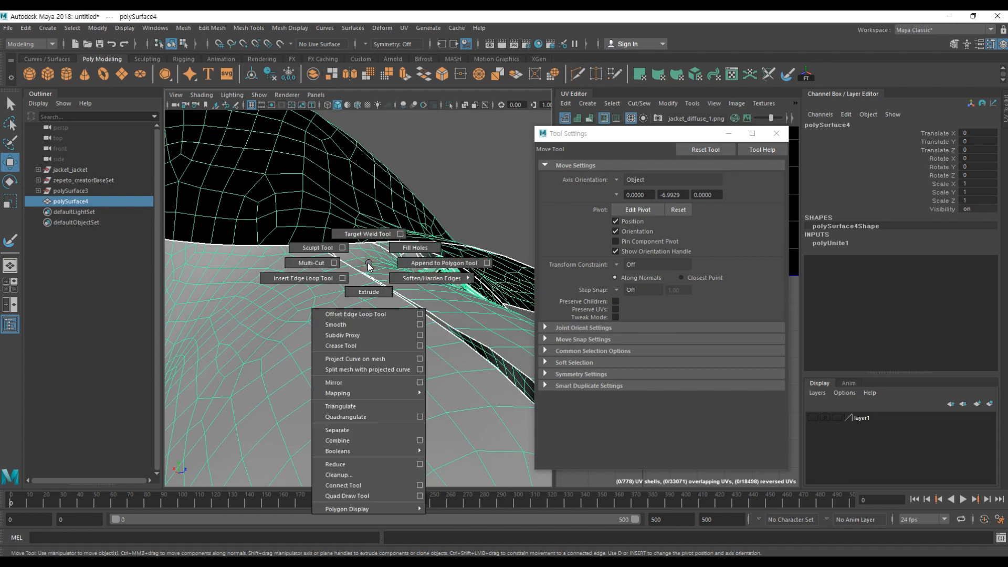
left_click(366, 235)
Step: Weld the facing vertices across the shoulder seam gaps near the sleeve junction, merging to the target
left_click_drag(298, 239, 339, 378, "alt")
left_click_drag(434, 404, 373, 328, "alt")
right_click_drag(375, 337, 387, 351, "alt")
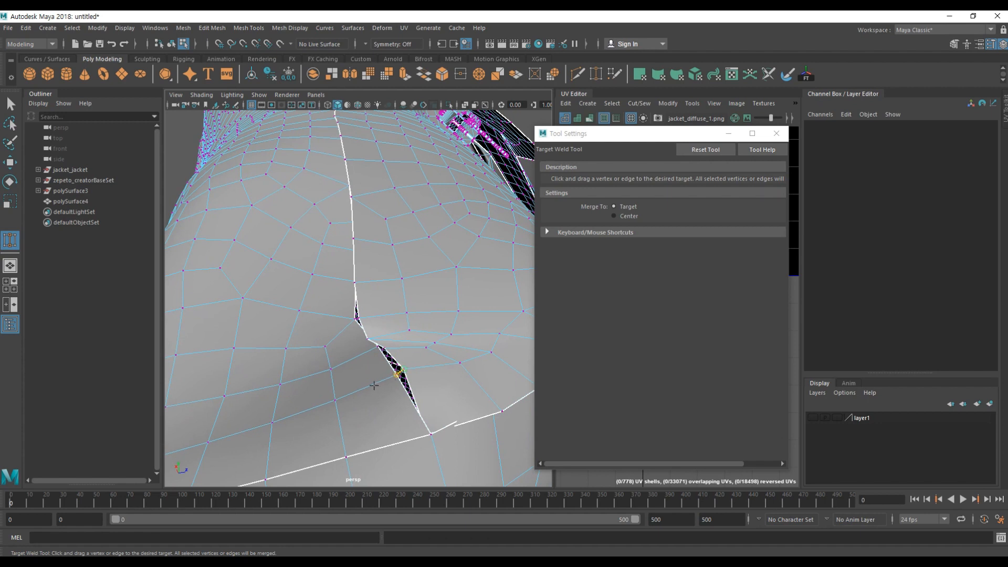
left_click_drag(397, 373, 413, 432, "alt")
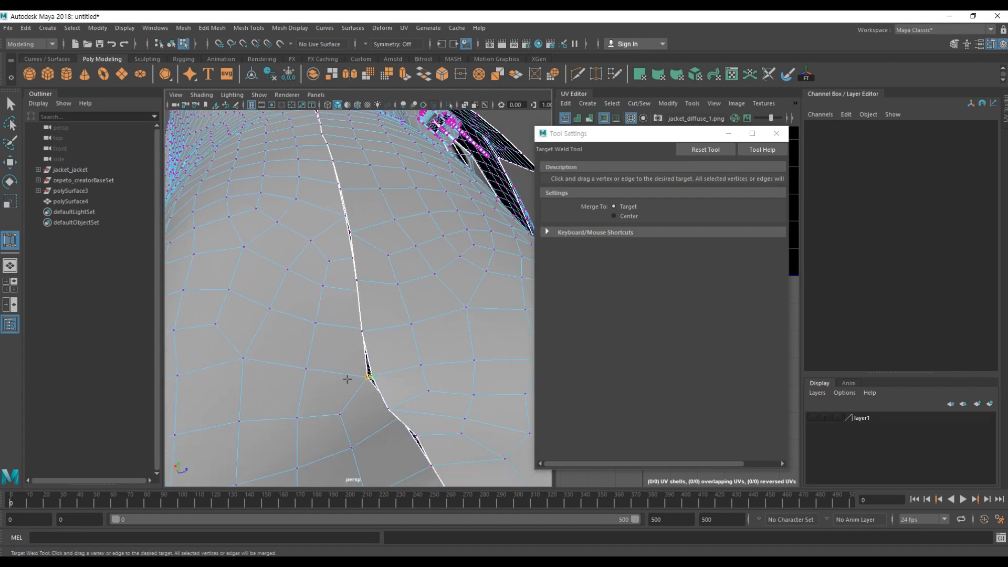
left_click_drag(382, 375, 407, 372, "alt")
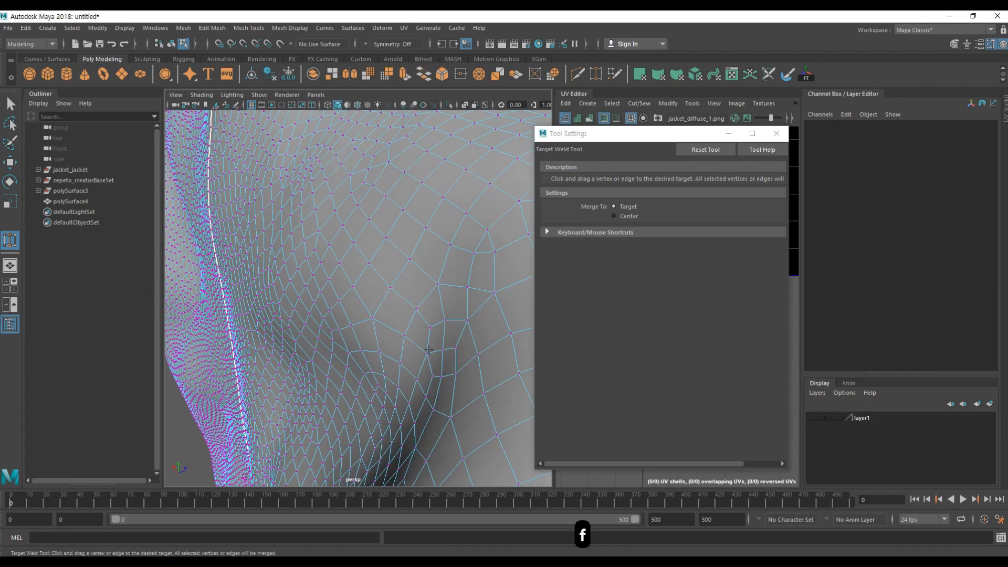
Step: Examine the long open gap along the shoulder seam and check one of its border vertices in vertex mode
key("f")
right_click_drag(394, 313, 457, 326, "alt")
left_click_drag(368, 320, 353, 328, "alt")
right_click_drag(353, 328, 404, 339, "alt")
left_click_drag(405, 339, 326, 317, "alt")
right_click_drag(327, 317, 374, 336, "alt")
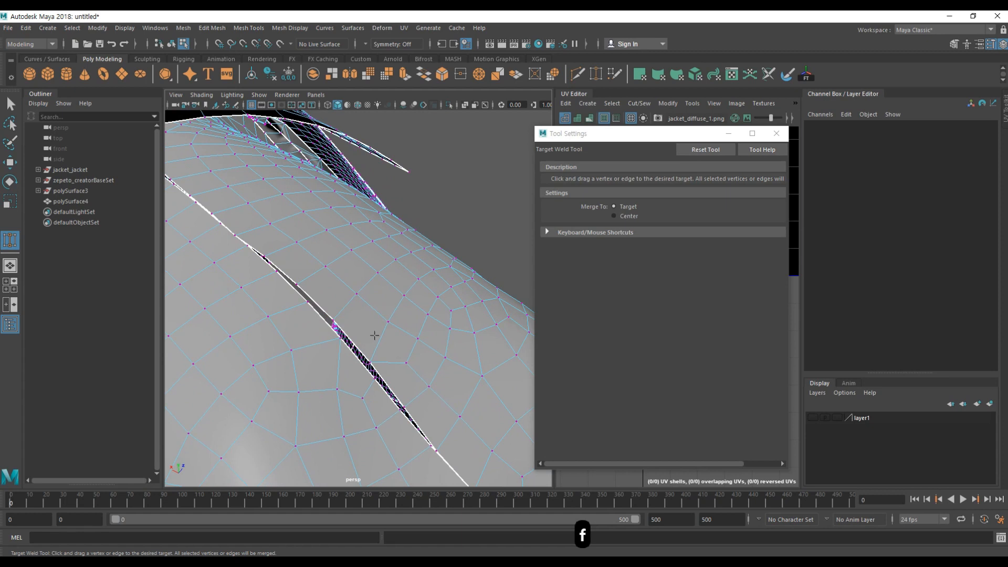
key("w")
right_click_drag(427, 278, 340, 276)
left_click(373, 357)
Step: Weld the remaining facing vertices along the long shoulder seam gap to their targets and delete the mesh's construction history
left_click_drag(419, 372, 462, 191, "alt")
key("F8")
right_click_drag(434, 193, 481, 165)
right_click_drag(406, 203, 406, 178, "shift")
left_click_drag(372, 307, 338, 220, "alt")
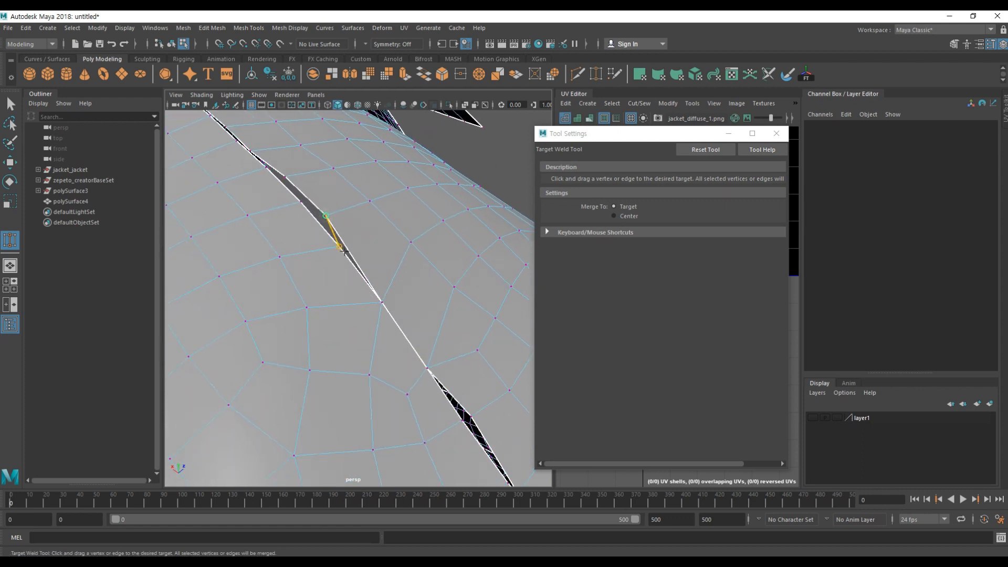
left_click_drag(343, 173, 414, 244, "alt")
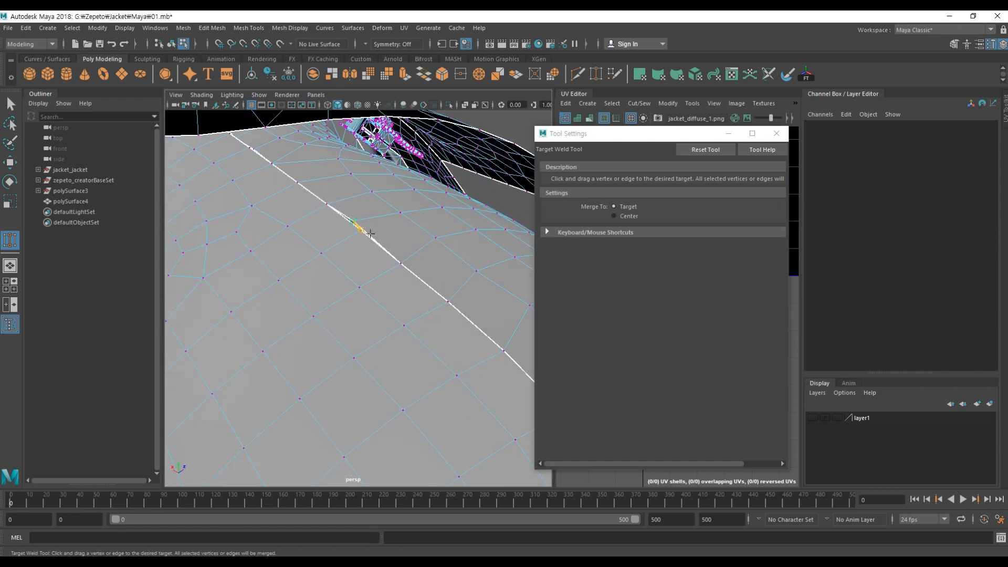
key("alt+shift+d")
Step: Undo the most recent edits on the jacket mesh
key("ctrl+z")
key("ctrl+z")
key("ctrl+z")
key("ctrl+z")
key("ctrl+z")
key("ctrl+z")
key("ctrl+z")
key("ctrl+z")
key("ctrl+z")
key("ctrl+z")
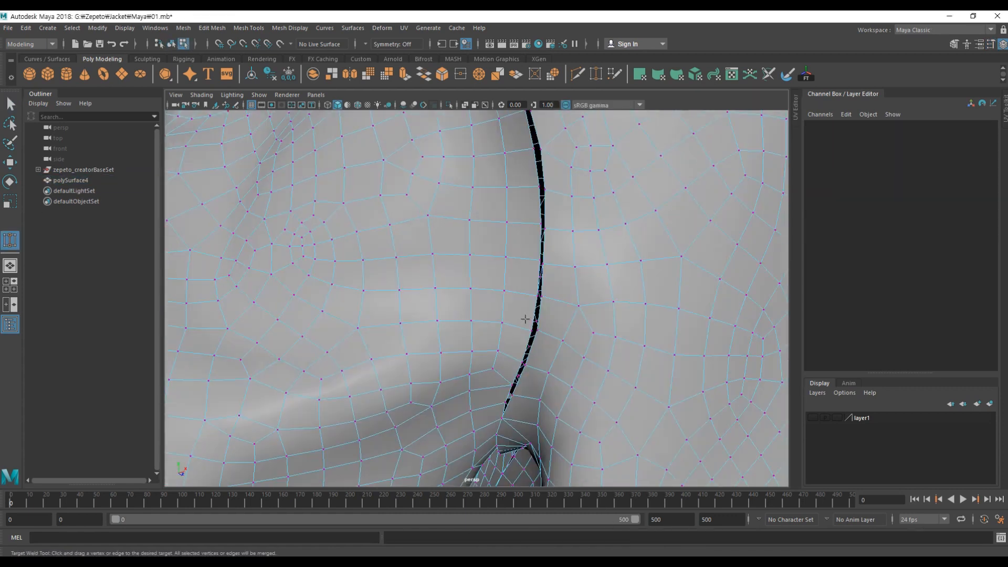
Step: Select the run of border edges along the long open vertical seam and convert the selection to vertices
key("w")
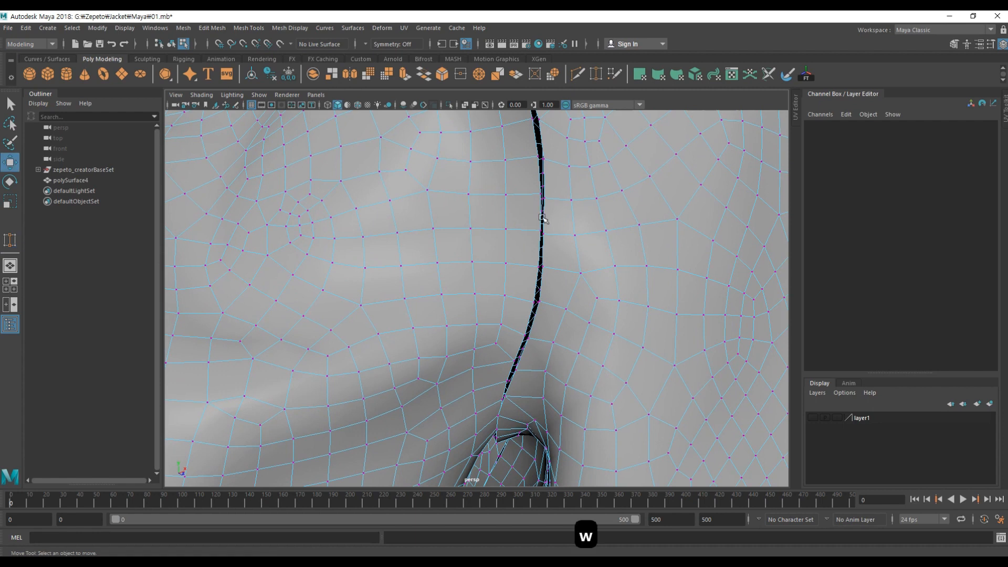
left_click(534, 171)
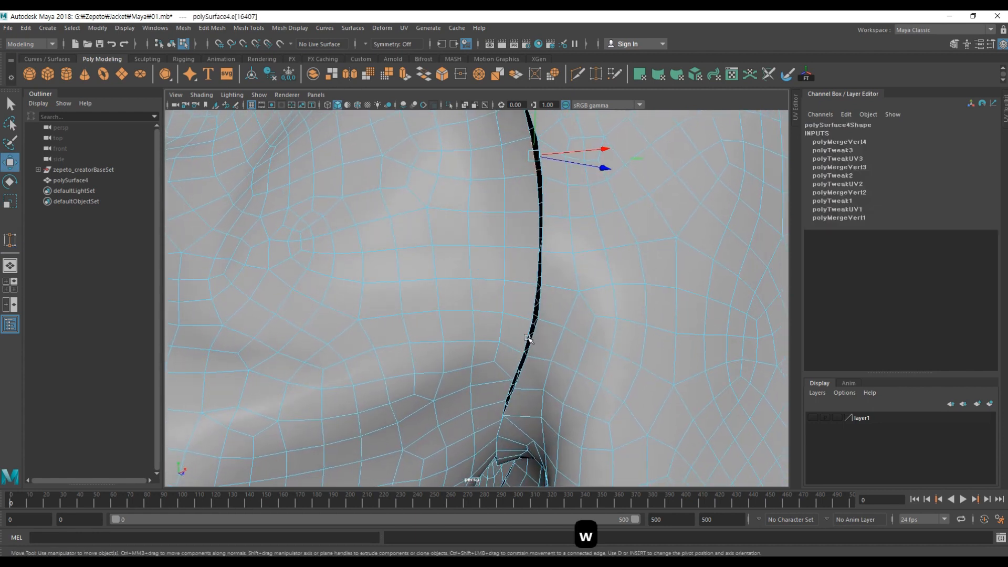
double_click(527, 338, "shift")
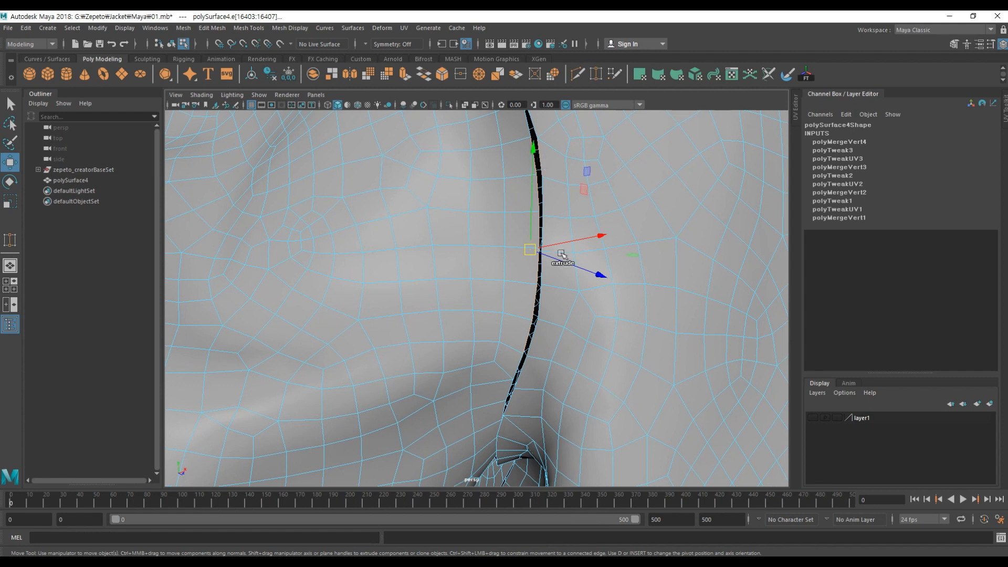
left_click_drag(577, 196, 507, 248, "alt")
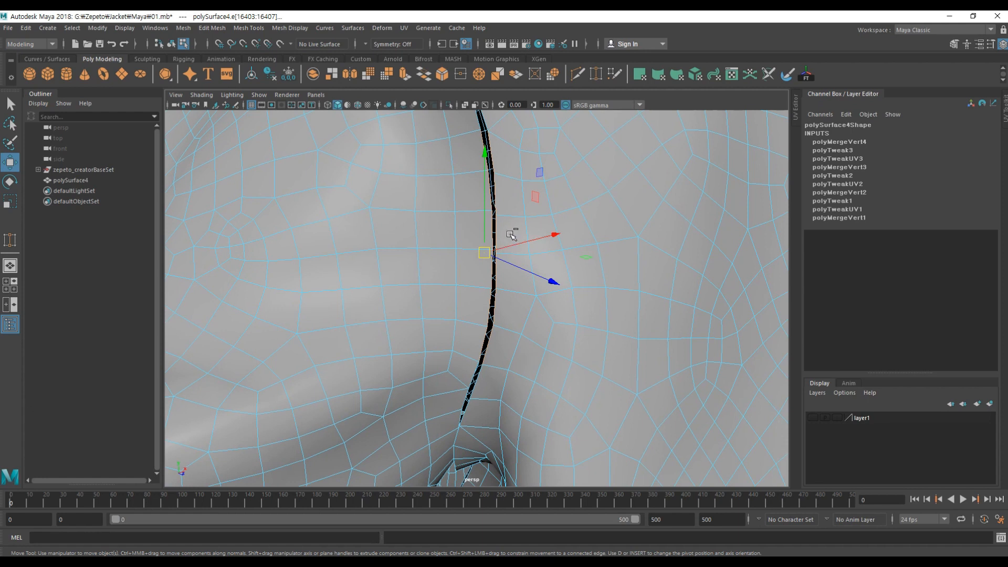
right_click(512, 236, "ctrl")
right_click_drag(511, 237, 424, 235, "ctrl")
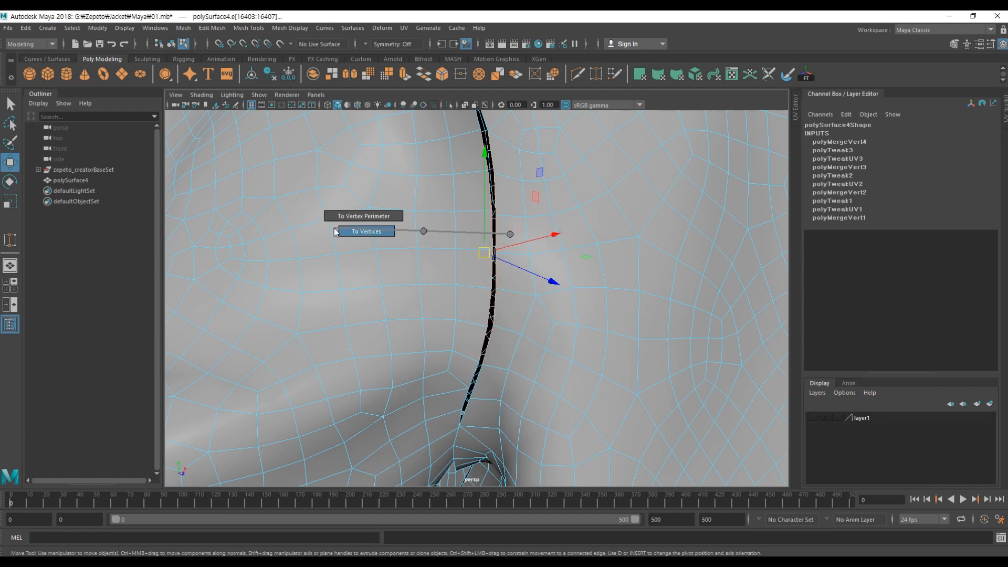
right_click_drag(335, 232, 335, 230, "ctrl")
left_click_drag(535, 249, 457, 160, "alt")
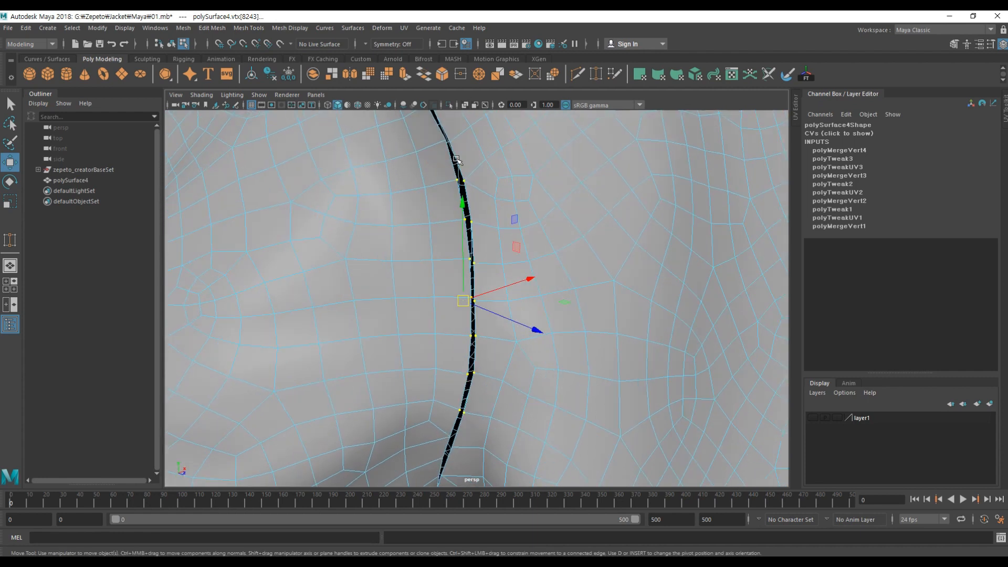
mouse_move(508, 253)
left_mouse_down("alt")
mouse_move(509, 293)
mouse_move(504, 264)
left_mouse_up("alt")
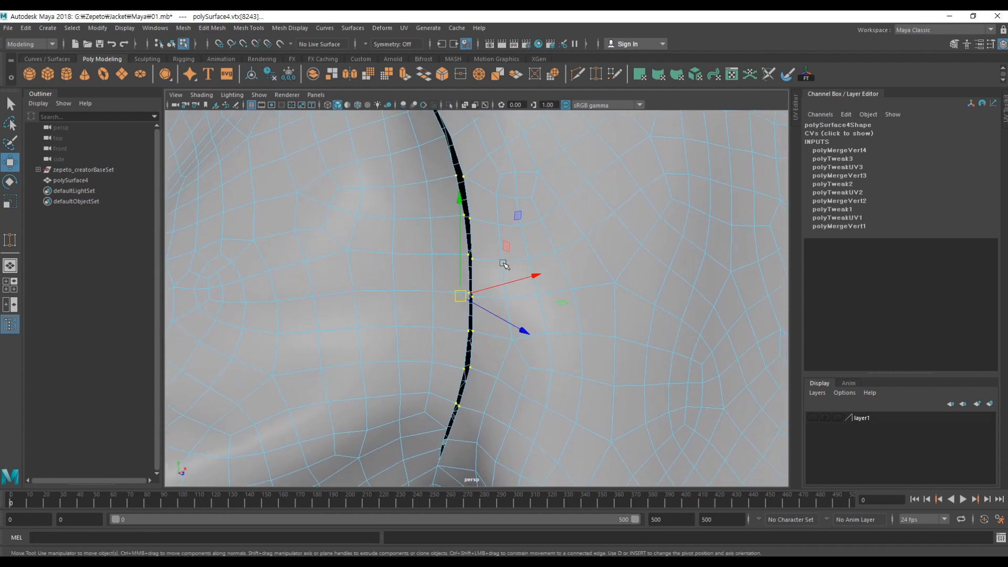
Step: Merge the selected seam vertices, trying distance thresholds of 1 and 0.5 and finishing with 0.1
right_click_drag(504, 262, 551, 203, "shift")
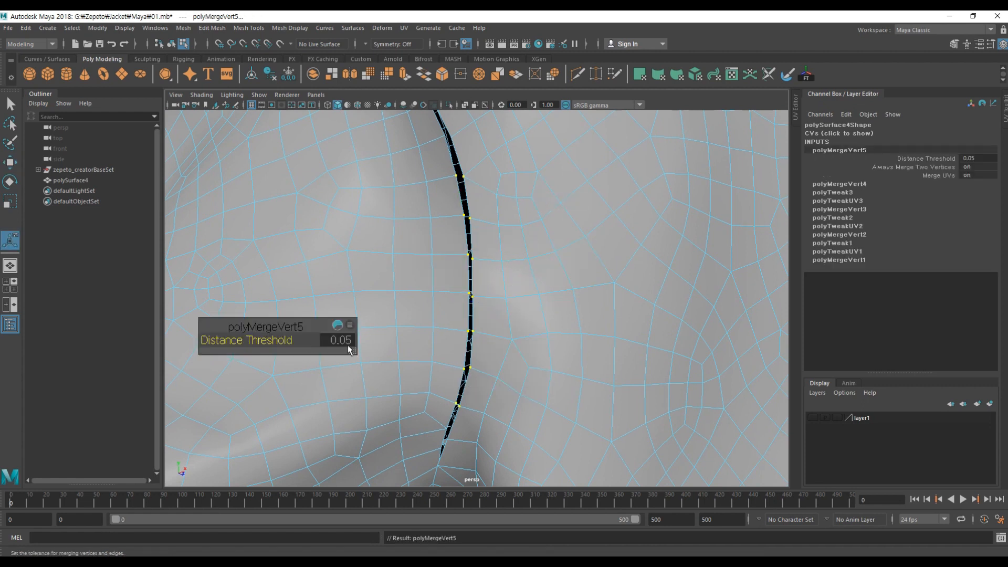
left_click(351, 342)
type("1")
key("Return")
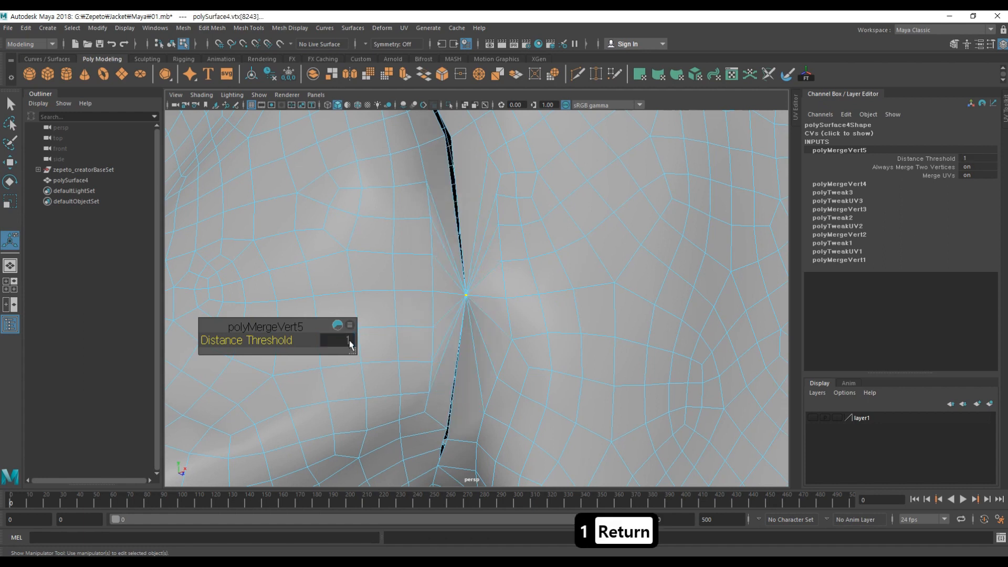
left_click(351, 342)
type("0.5")
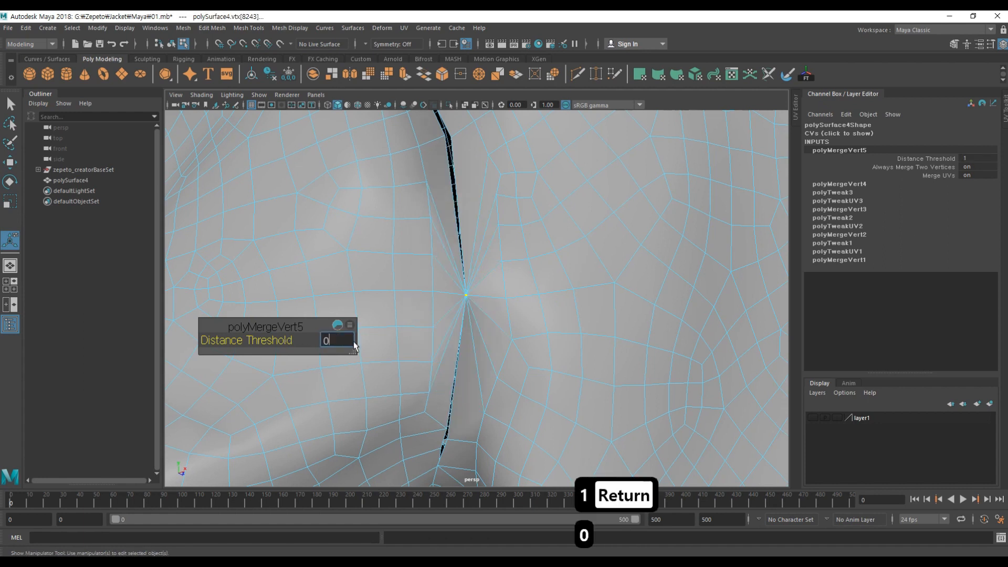
key("Return")
key("Return")
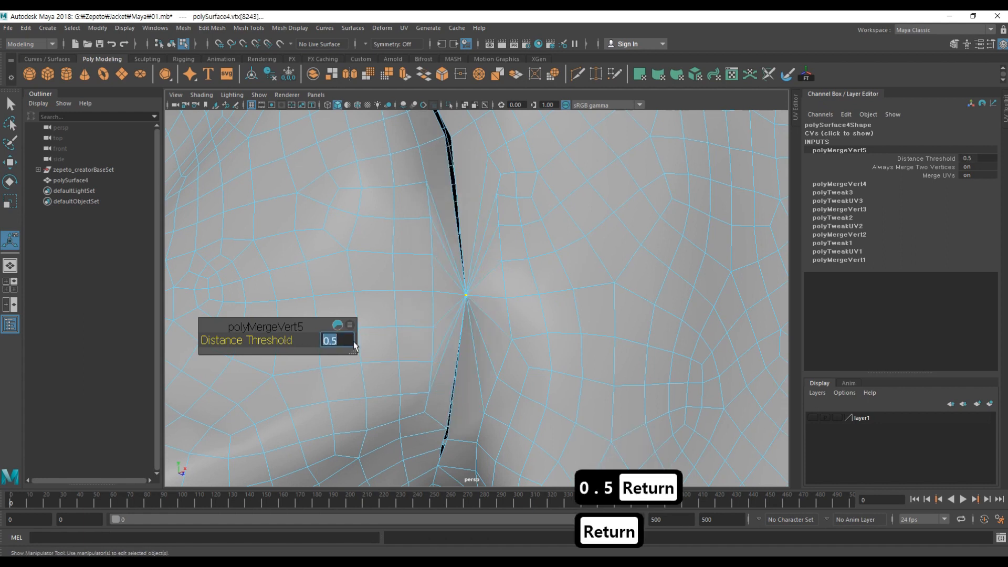
type("0.1")
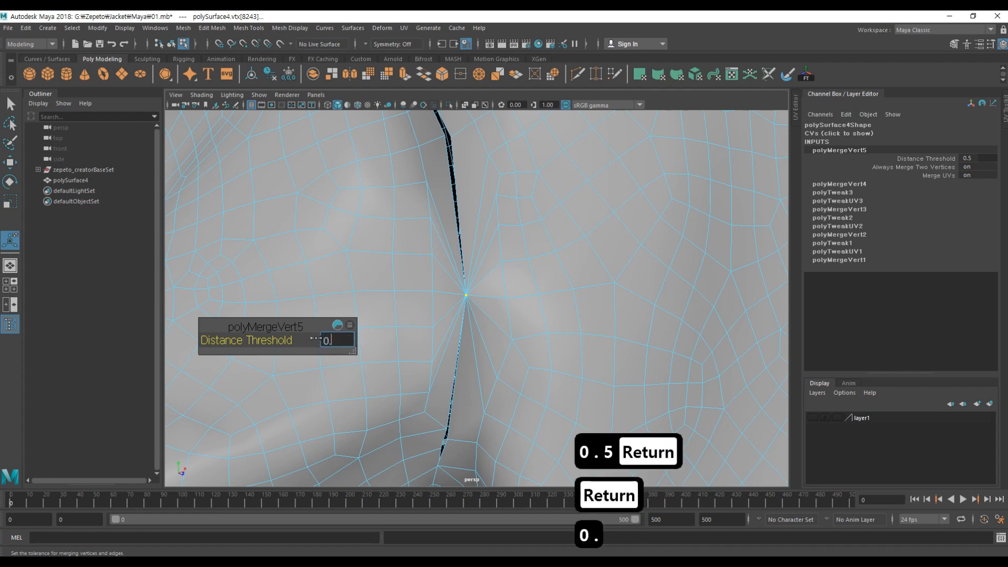
key("Return")
left_click_drag(457, 295, 363, 332, "alt")
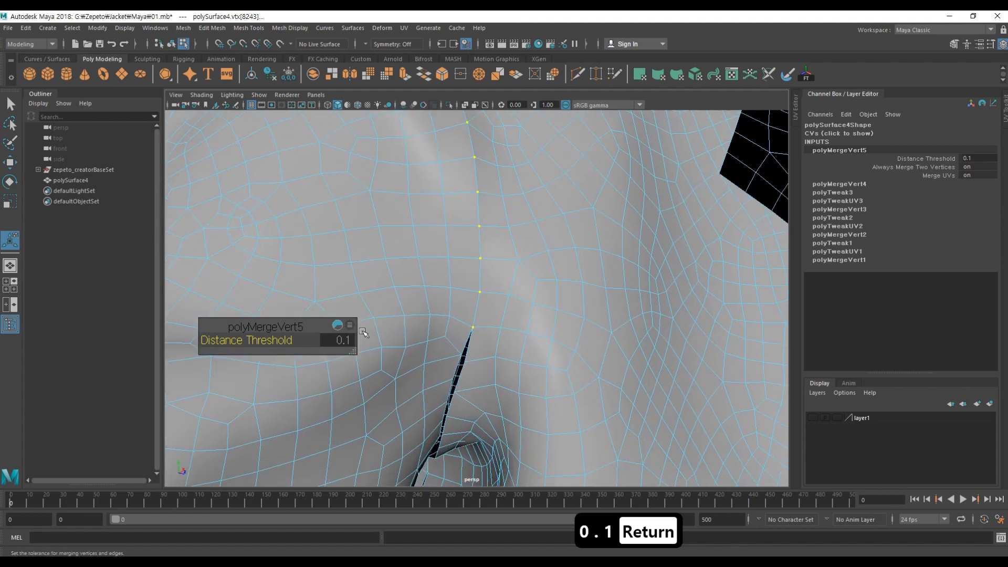
Step: Reactivate the Target Weld Tool and weld facing vertices at the upper end of the narrow gap left by the merge
left_click(520, 299)
left_click_drag(525, 297, 497, 338, "alt")
middle_click_drag(497, 339, 481, 263, "alt")
key("g")
left_click_drag(481, 263, 538, 252, "alt")
middle_click_drag(539, 252, 549, 285, "alt")
left_click_drag(549, 285, 496, 282, "alt")
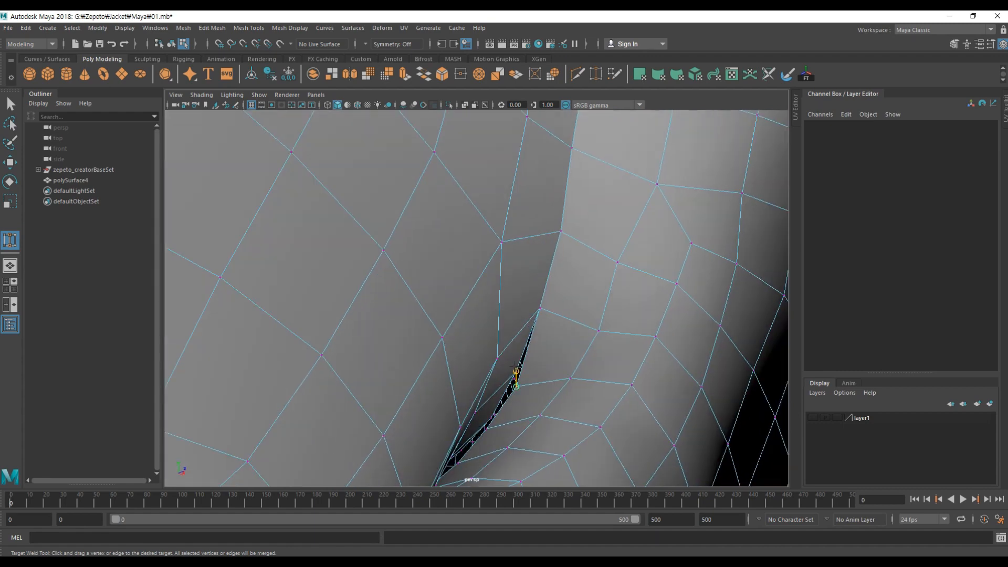
key("4")
middle_click_drag(496, 282, 477, 320, "alt")
key("5")
Step: Weld the remaining facing vertices further along the narrow seam gap, checking the pairs in wireframe
scroll(477, 320, "up", 1)
mouse_move(410, 234)
left_mouse_down()
mouse_move(403, 207)
mouse_move(311, 247)
left_mouse_up()
scroll(315, 247, "down", 3)
key("4")
left_click_drag(376, 257, 353, 313)
scroll(353, 314, "up", 3)
key("5")
mouse_move(427, 387)
left_mouse_down()
mouse_move(401, 416)
mouse_move(491, 385)
left_mouse_up()
left_click_drag(518, 379, 491, 384)
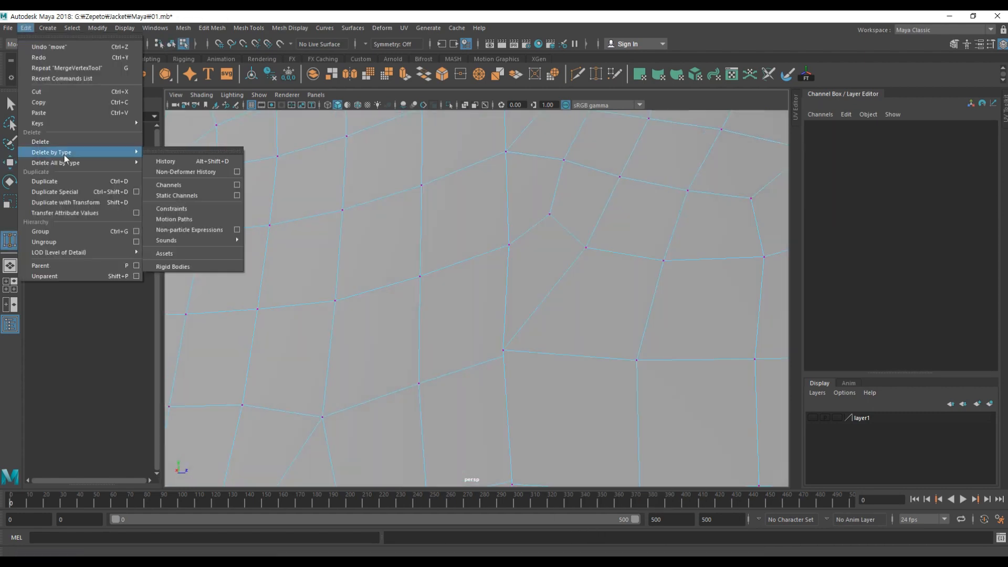
Step: Check the welded area in wireframe and shaded display and delete the mesh's construction history
key("4")
key("5")
scroll(465, 371, "down", 3)
scroll(520, 313, "up", 3)
scroll(520, 313, "down", 5)
key("alt+shift+d")
Step: Weld the facing vertices across the open side seam with the Target Weld Tool, working down the jacket
key("w")
key("4")
key("5")
left_click_drag(520, 313, 458, 318, "alt")
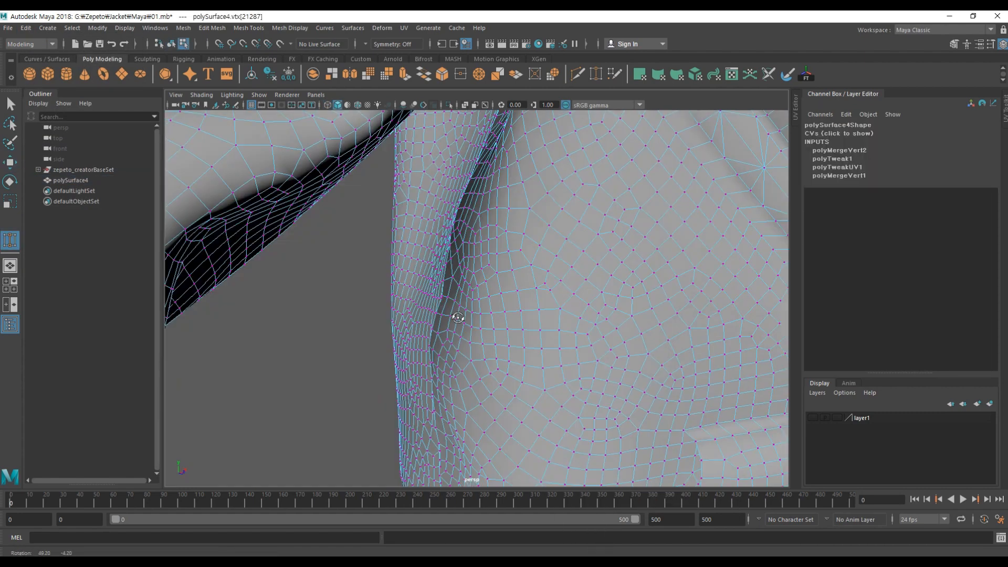
left_click_drag(458, 318, 452, 318, "alt")
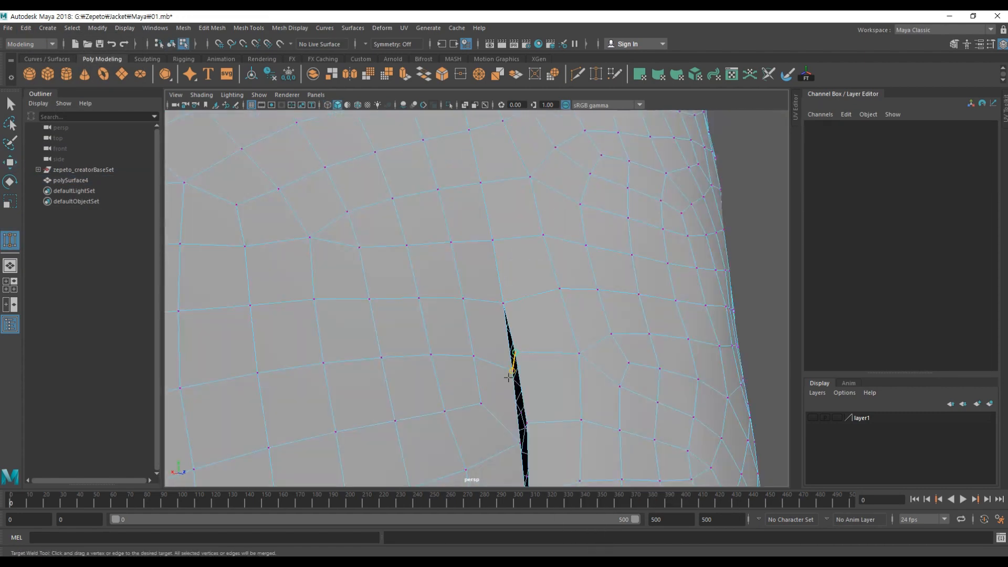
left_click_drag(511, 371, 487, 383, "alt")
right_click_drag(567, 337, 626, 292)
key("w")
left_click_drag(625, 292, 517, 269, "alt")
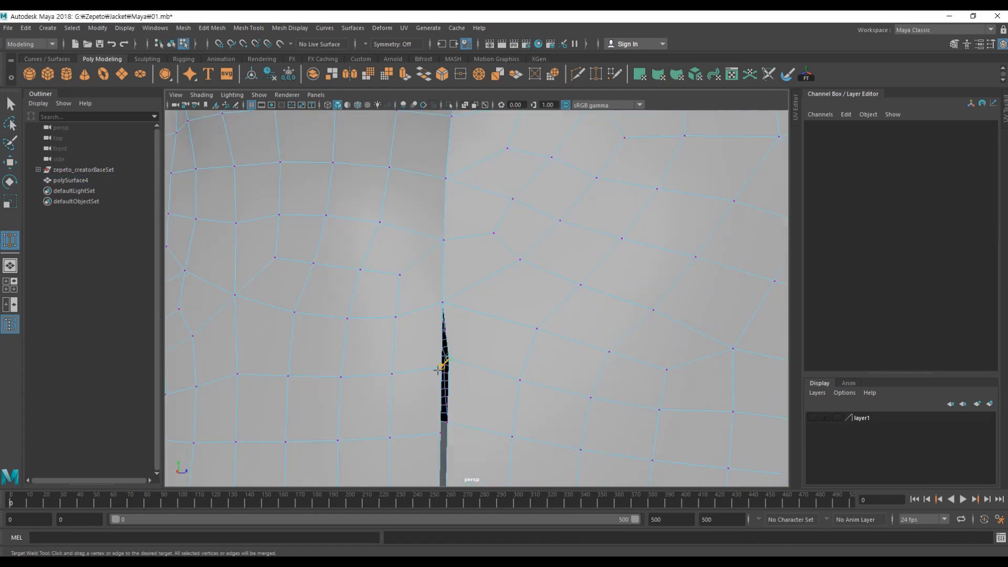
left_click_drag(439, 370, 497, 344, "alt")
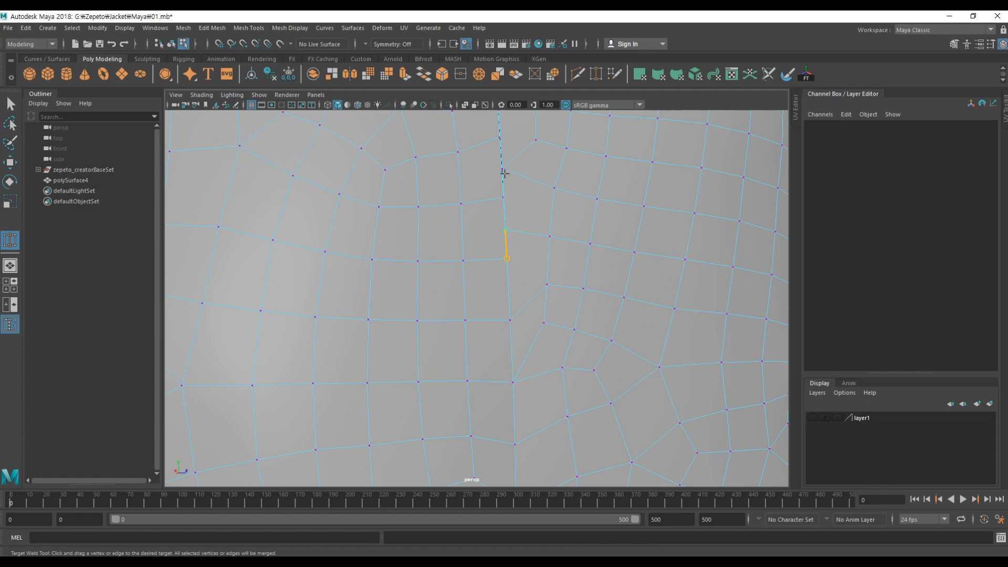
Step: Return polySurface4 to object mode and delete its construction history
left_click_drag(504, 171, 597, 270, "alt")
right_click_drag(597, 270, 655, 227)
key("w")
key("alt+shift+d")
key("w")
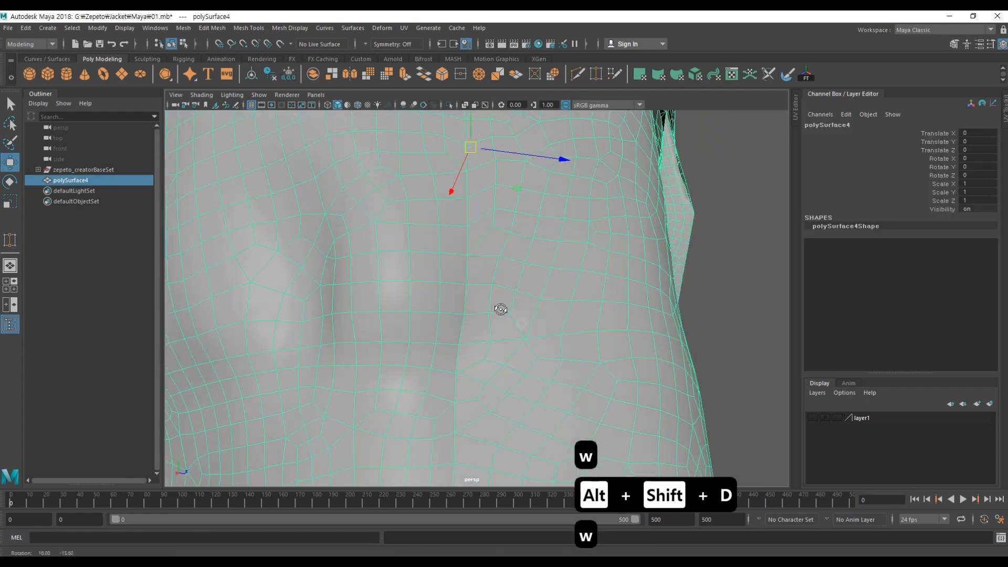
Step: Preview the jacket mesh smoothed and examine the side seam from the welded area down to the hem
left_click_drag(500, 309, 526, 275, "alt")
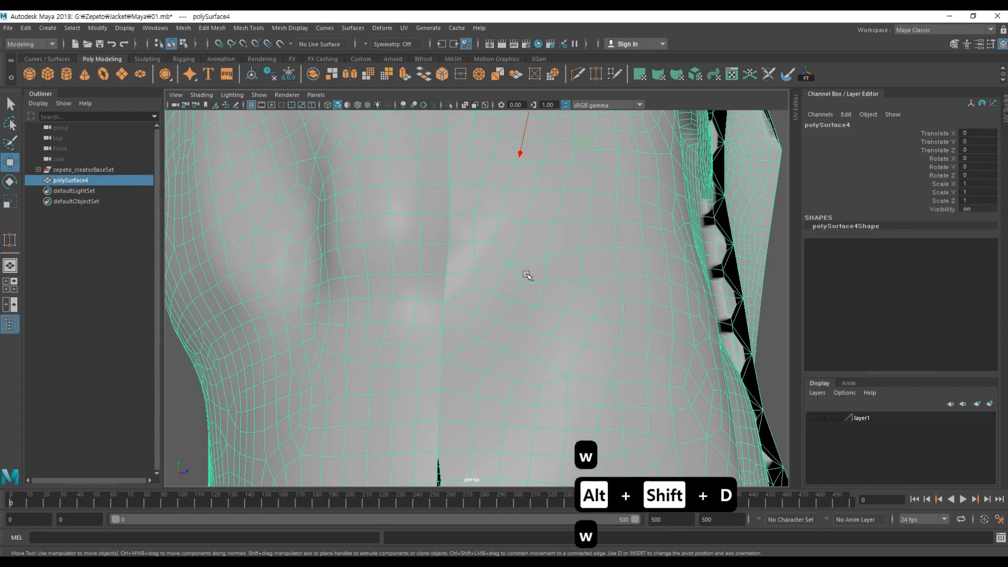
key("3")
left_click(429, 294)
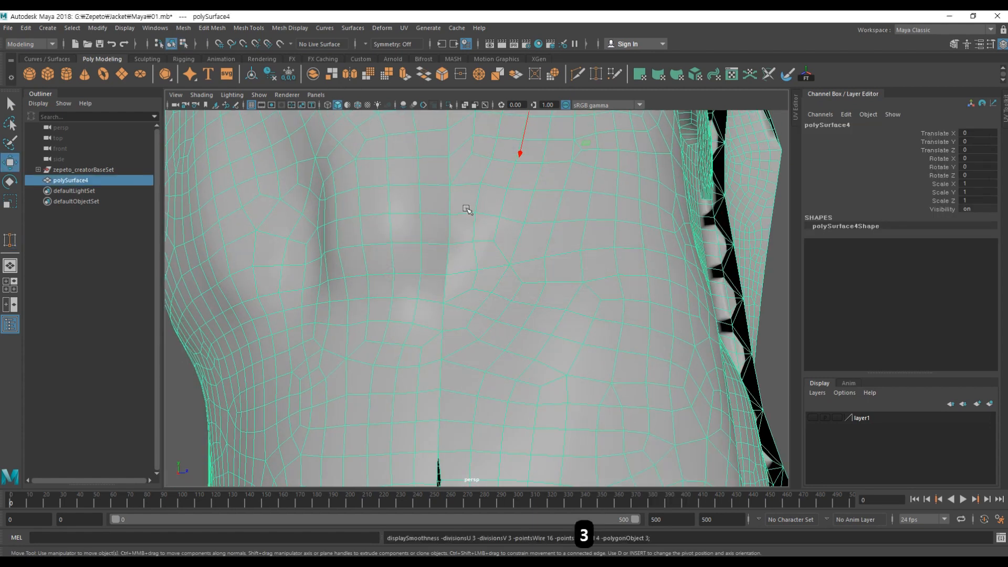
left_click_drag(470, 207, 508, 185, "alt")
left_click_drag(512, 353, 502, 387, "alt")
middle_click_drag(502, 387, 489, 227, "alt")
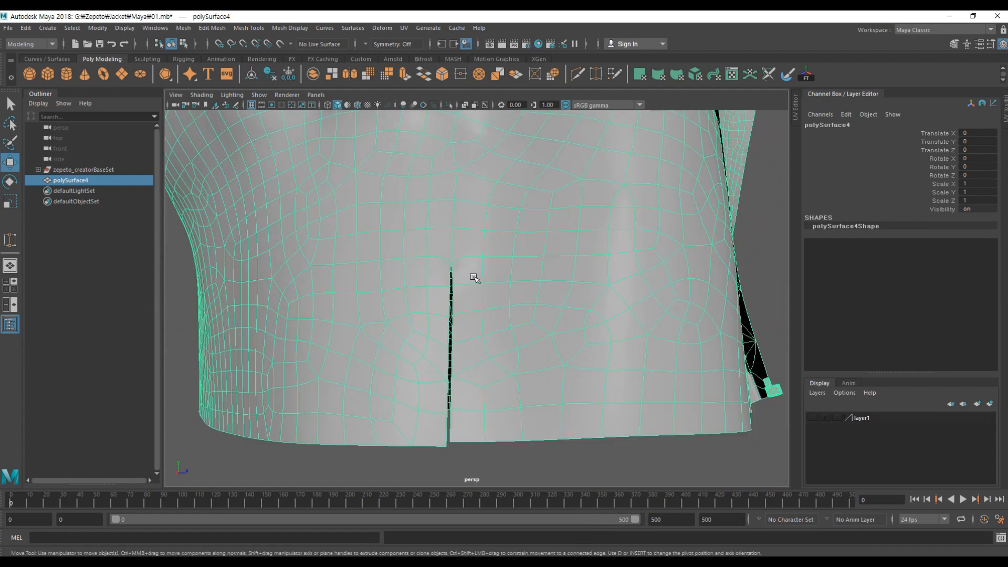
left_click_drag(448, 362, 457, 376, "alt")
middle_click_drag(475, 212, 481, 312, "alt")
left_click_drag(481, 312, 489, 332, "alt")
left_click_drag(462, 289, 428, 241, "alt")
right_click_drag(410, 243, 513, 259, "alt")
middle_click_drag(513, 259, 480, 231, "alt")
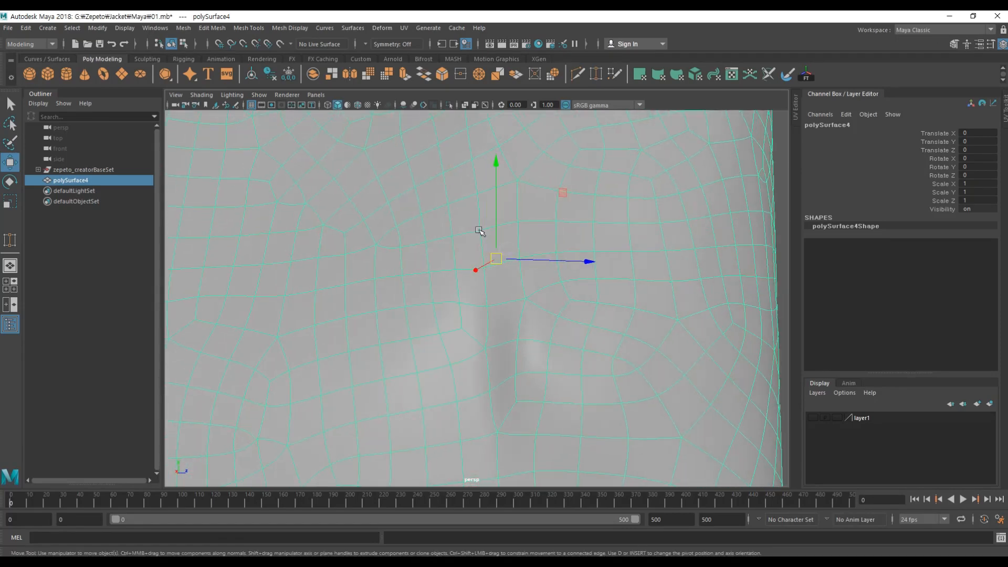
Step: Try moving a vertex on the welded side seam, and undo the move
right_click_drag(481, 232, 412, 247)
left_click(477, 232)
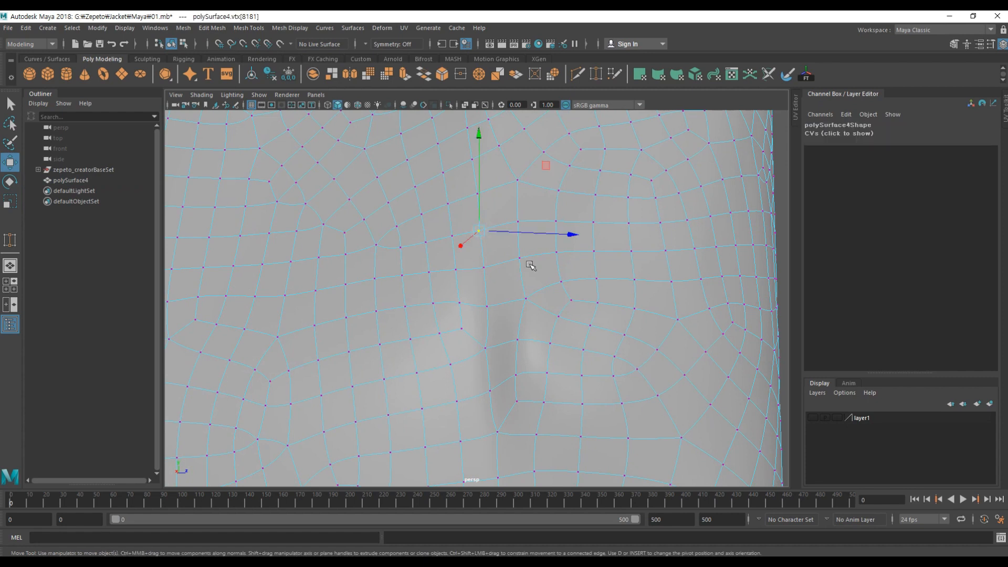
right_click_drag(492, 274, 513, 273, "alt")
middle_click_drag(464, 251, 467, 287, "alt")
left_click_drag(484, 259, 496, 293)
key("ctrl+z")
right_click_drag(495, 293, 512, 293, "alt")
mouse_move(460, 253)
middle_mouse_down("alt")
mouse_move(465, 273)
mouse_move(469, 263)
middle_mouse_up("alt")
Step: Select two adjoining side seam edges, convert them to vertices and merge them with a distance threshold of 0.05
right_click_drag(499, 338, 461, 209)
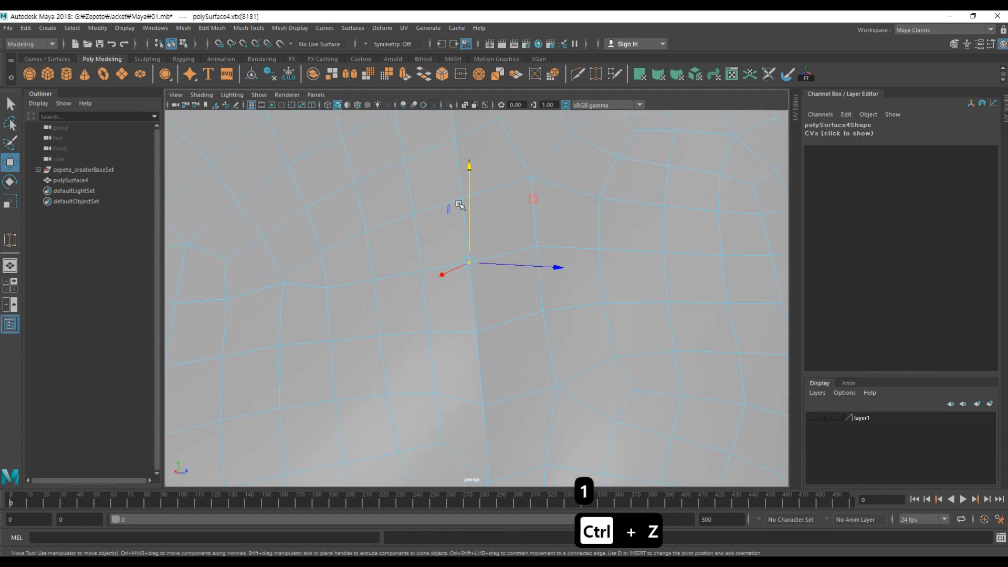
left_click(466, 231)
left_click(471, 292, "shift")
right_click_drag(608, 215, 313, 232, "ctrl")
right_click_drag(503, 231, 566, 185, "shift")
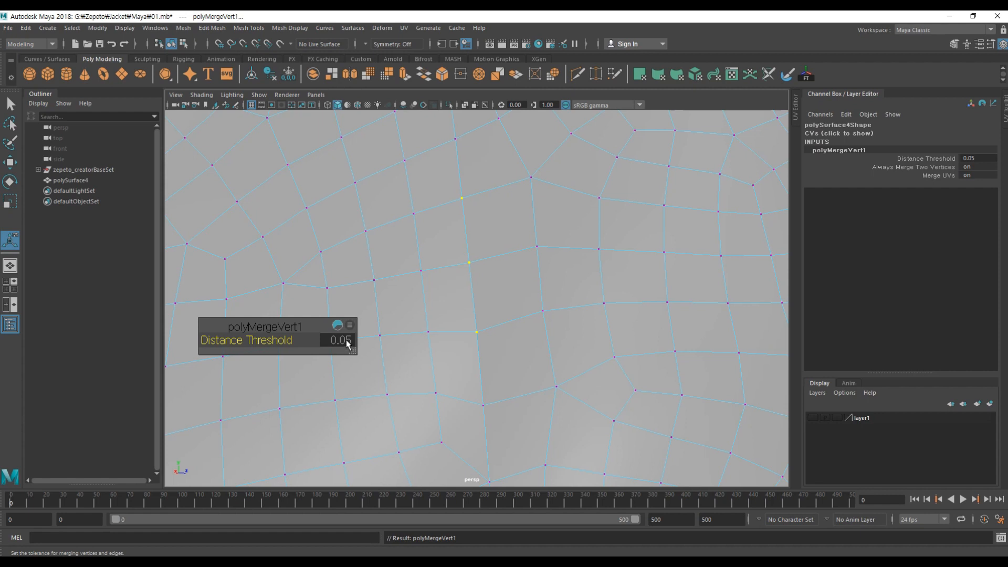
right_click_drag(497, 278, 498, 309)
right_click_drag(530, 264, 530, 264)
scroll(424, 254, "down", 3)
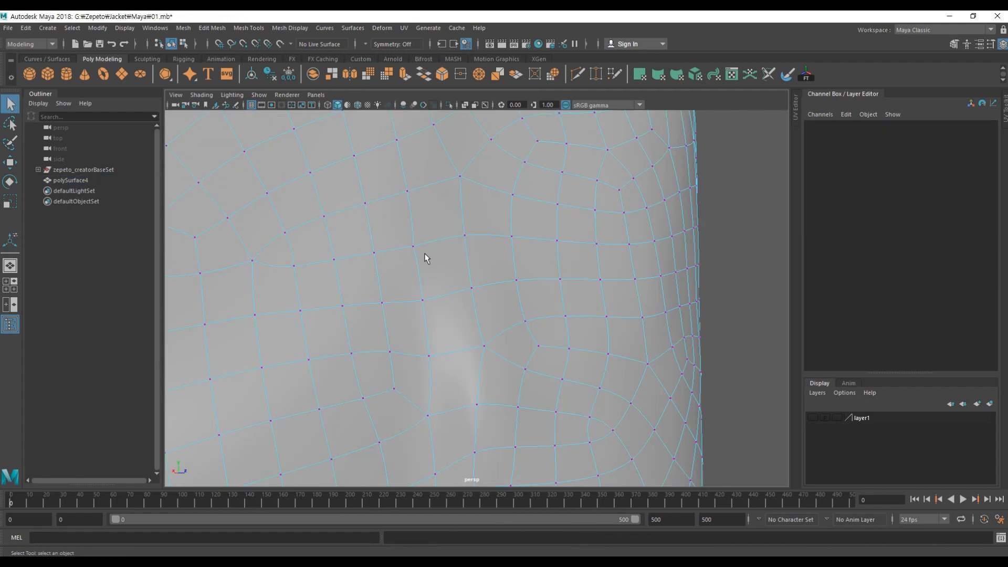
Step: Delete the unwanted edges beside the side seam and cut a replacement edge with the Multi-Cut Tool
key("g")
key("Delete")
key("Delete")
right_click_drag(559, 234, 558, 278, "shift")
left_click(467, 291)
left_click(513, 278, "shift")
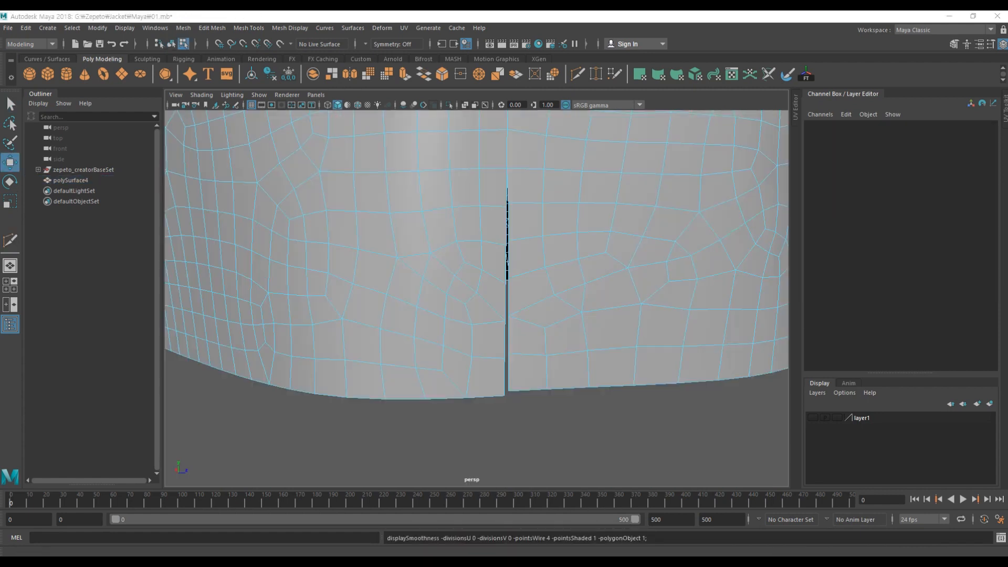
Step: Weld the facing vertices across the open side seam gap down toward the hem with the Target Weld Tool
mouse_move(491, 254)
right_mouse_down("shift")
mouse_move(504, 246)
mouse_move(489, 239)
right_mouse_up("shift")
scroll(441, 226, "up", 4)
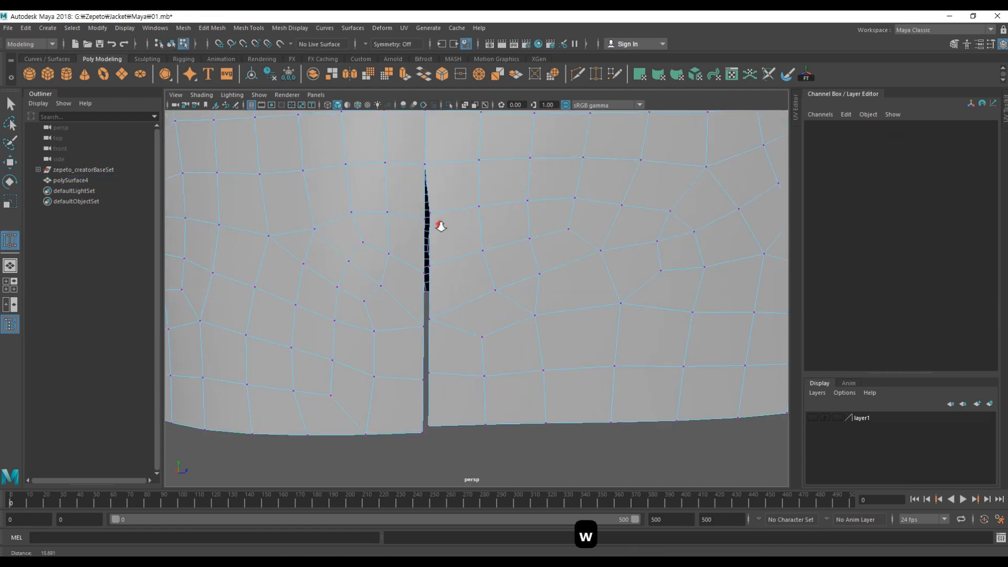
scroll(432, 226, "down", 2)
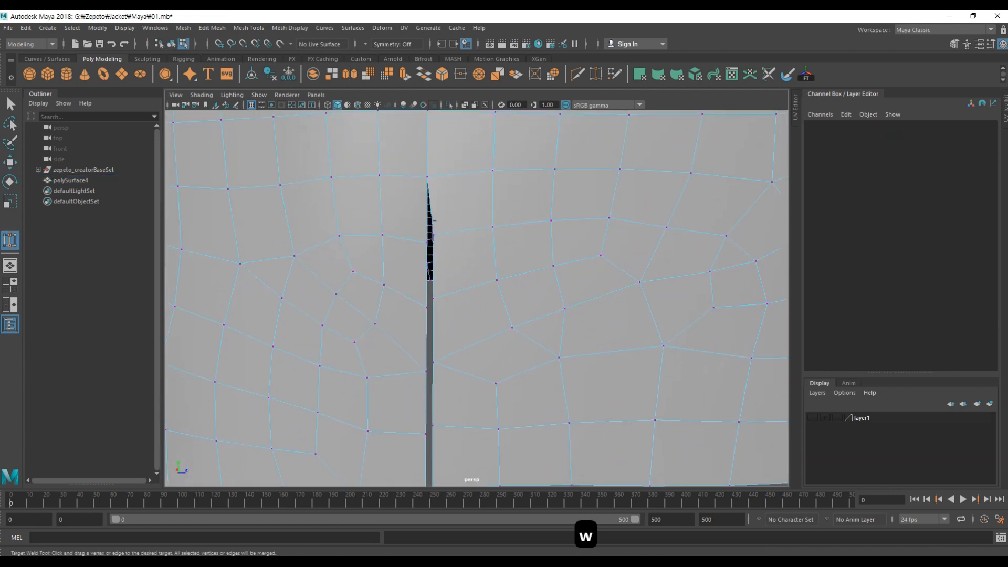
left_click_drag(433, 221, 423, 245, "alt")
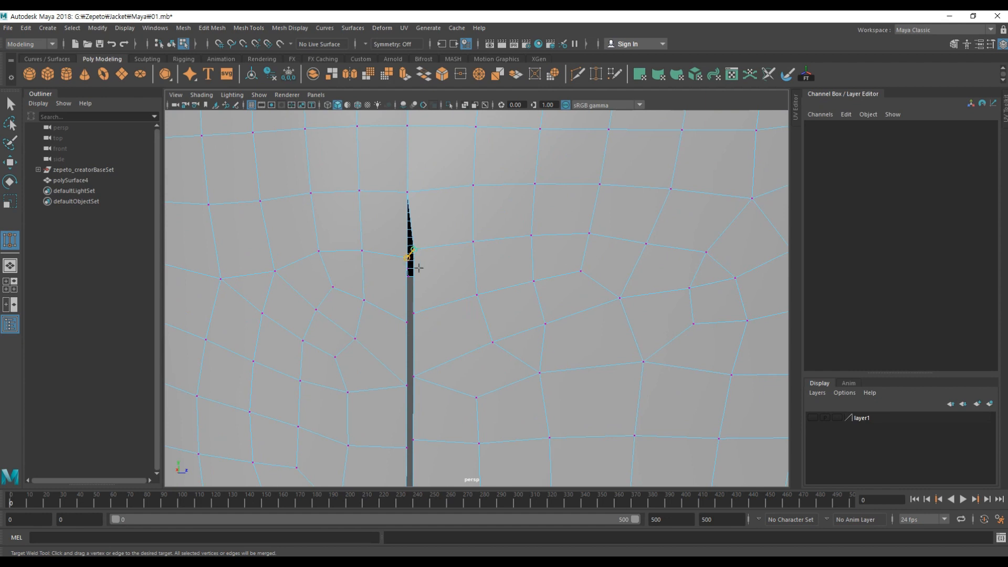
left_click_drag(439, 261, 418, 276, "alt")
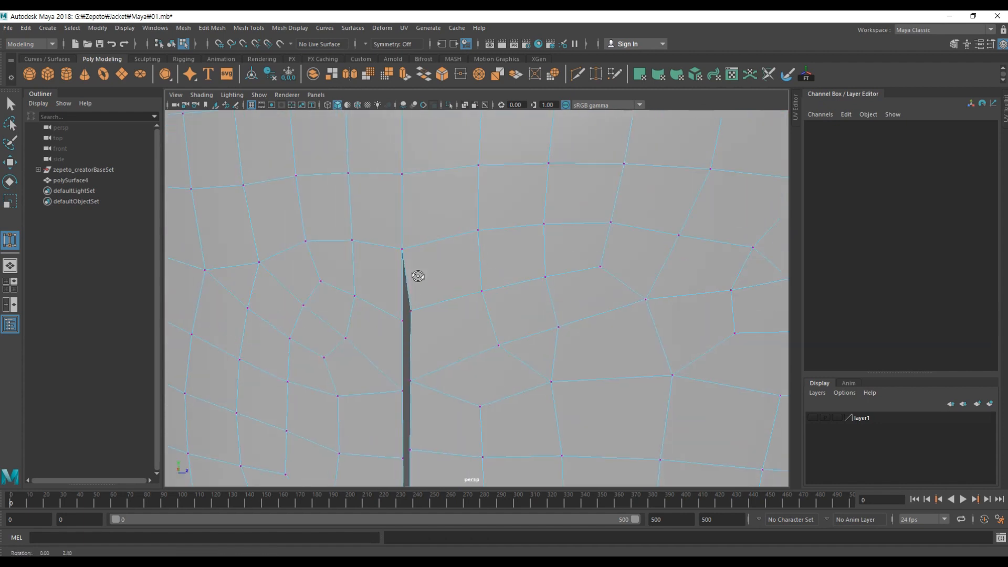
left_click_drag(403, 321, 403, 321)
key("w")
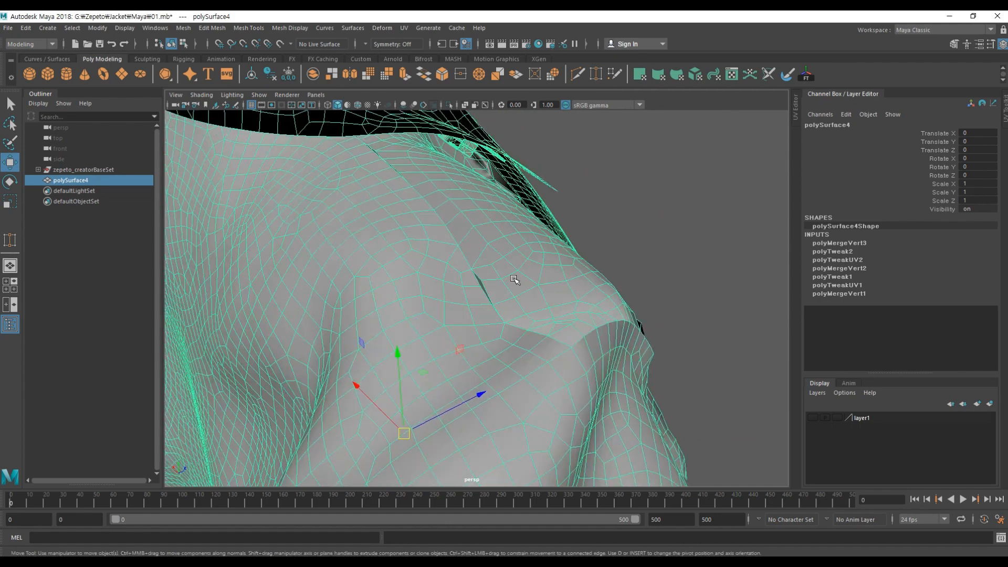
Step: Delete the jacket mesh's construction history and weld vertices across the open gap in the shoulder seam
key("alt+shift+d")
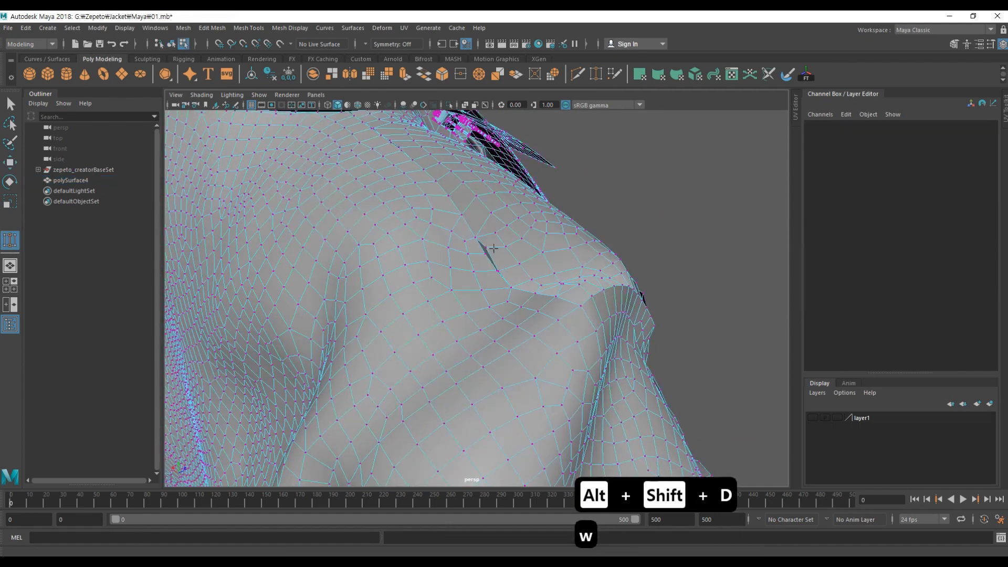
right_click_drag(494, 248, 553, 236, "alt")
key("f")
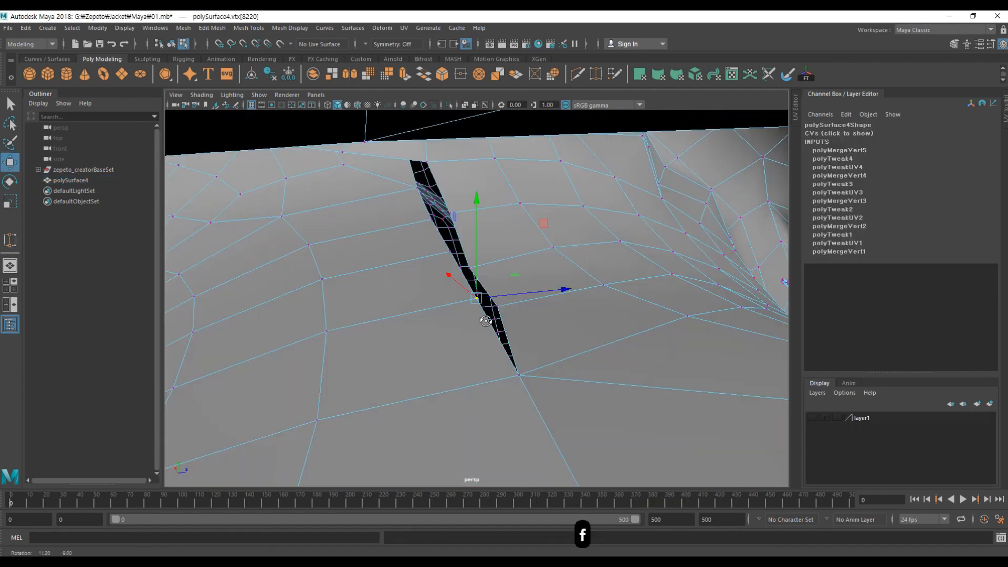
left_click_drag(477, 220, 466, 289, "alt")
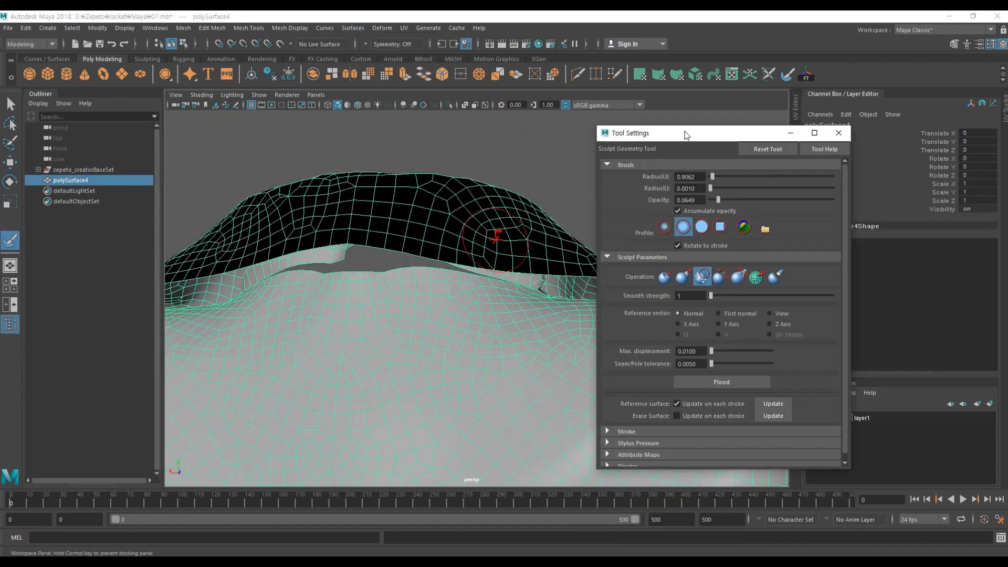
Step: Set the Sculpt Geometry Tool's brush radius to 0.4452 at the back neckline, and return to the Move Tool
key("b")
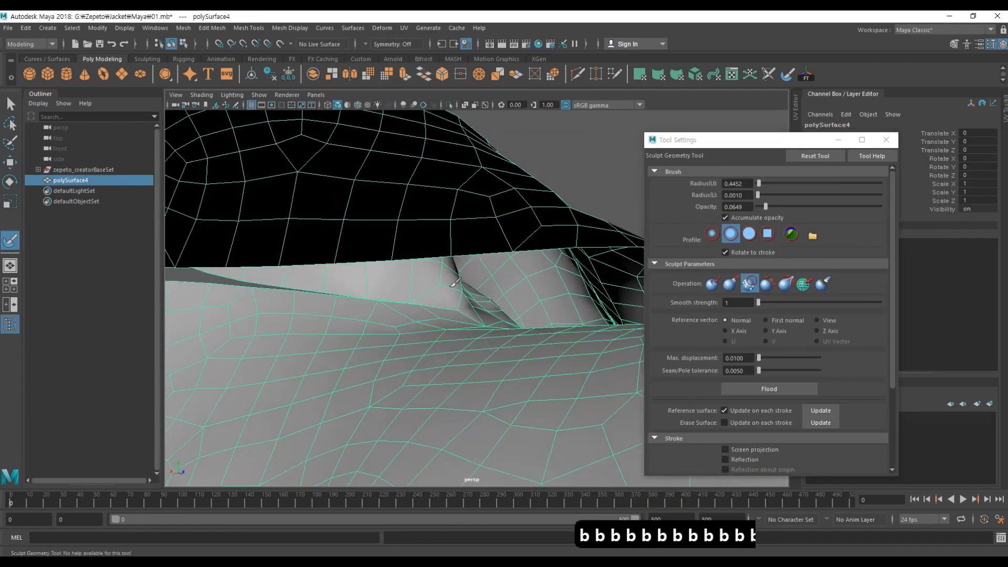
key("w")
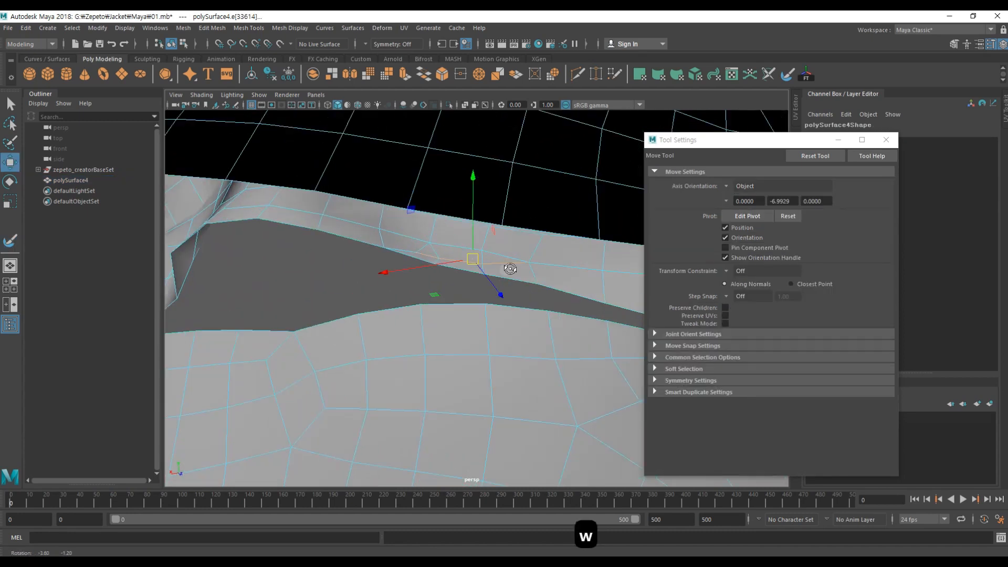
Step: Delete the selected uneven edges on the inner collar strip above the neckline gap, including the neighbouring edge
left_click_drag(510, 269, 513, 268, "alt")
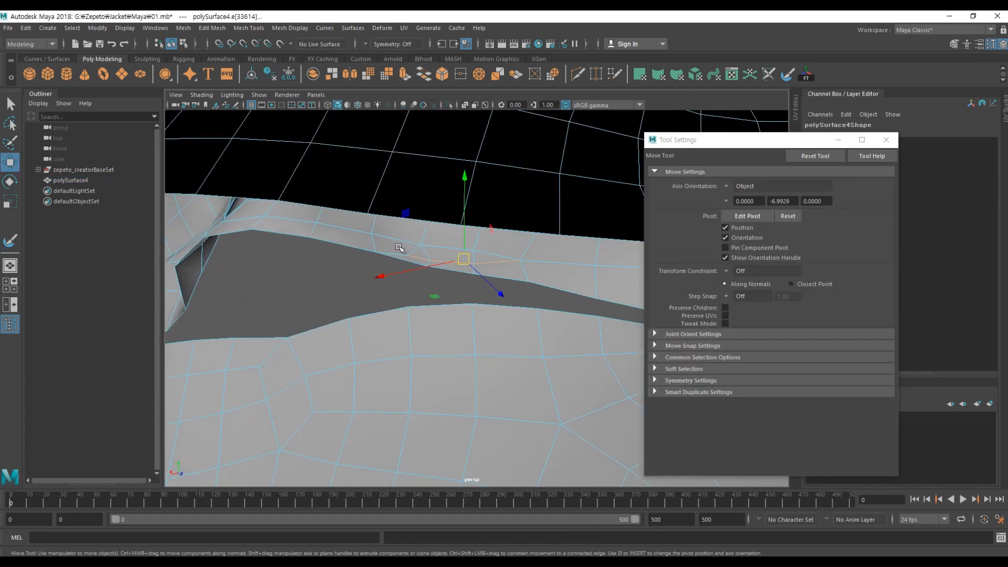
left_click_drag(511, 264, 436, 263, "alt")
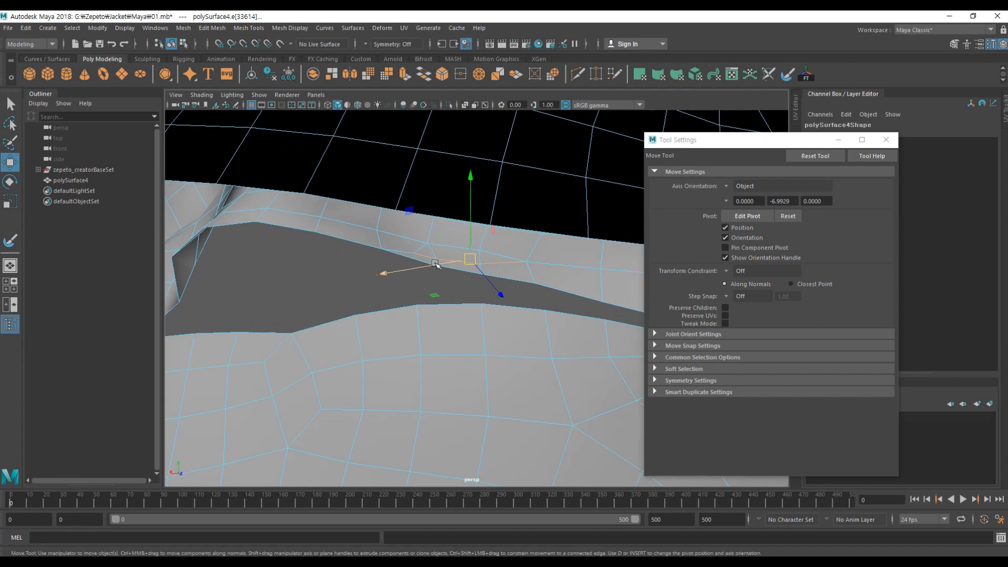
left_click_drag(526, 269, 499, 247, "alt")
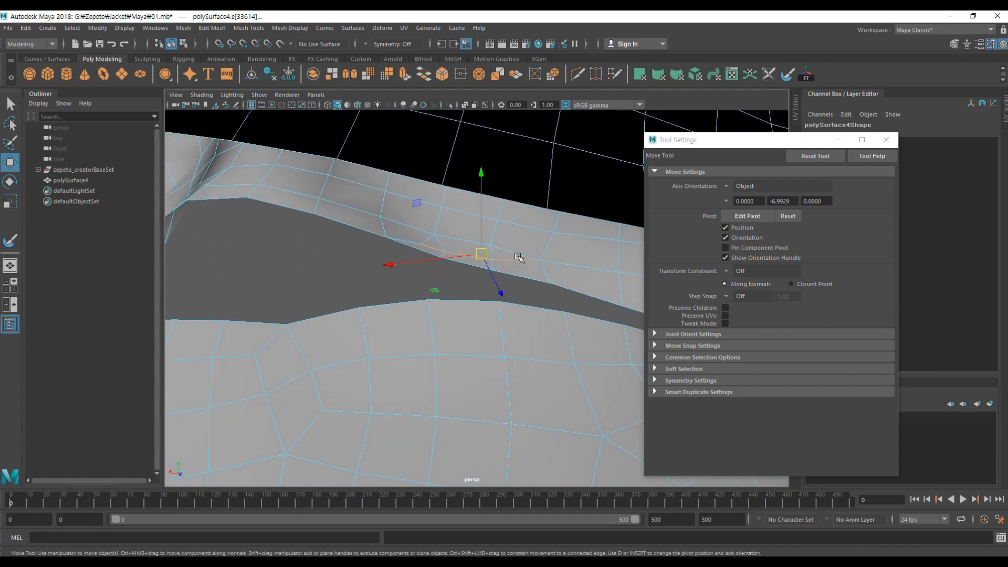
left_click_drag(398, 239, 482, 242, "alt")
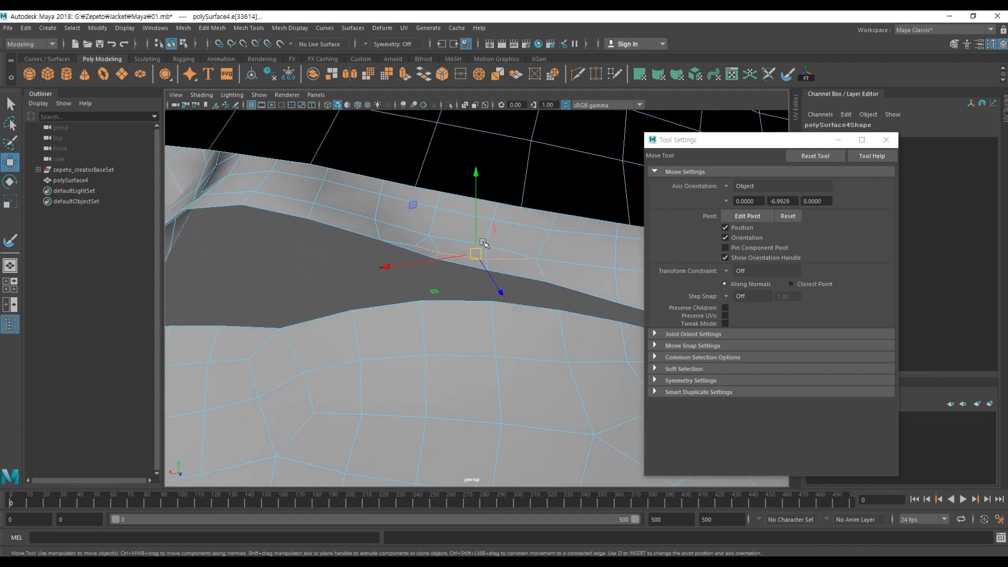
right_click(494, 241, "shift")
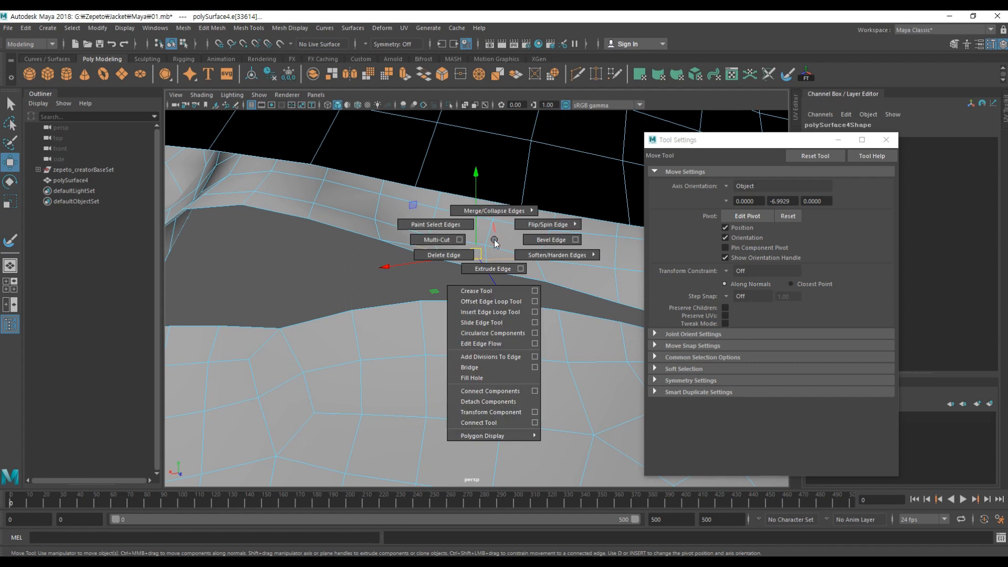
left_click(454, 261)
left_click_drag(454, 263, 391, 253, "alt")
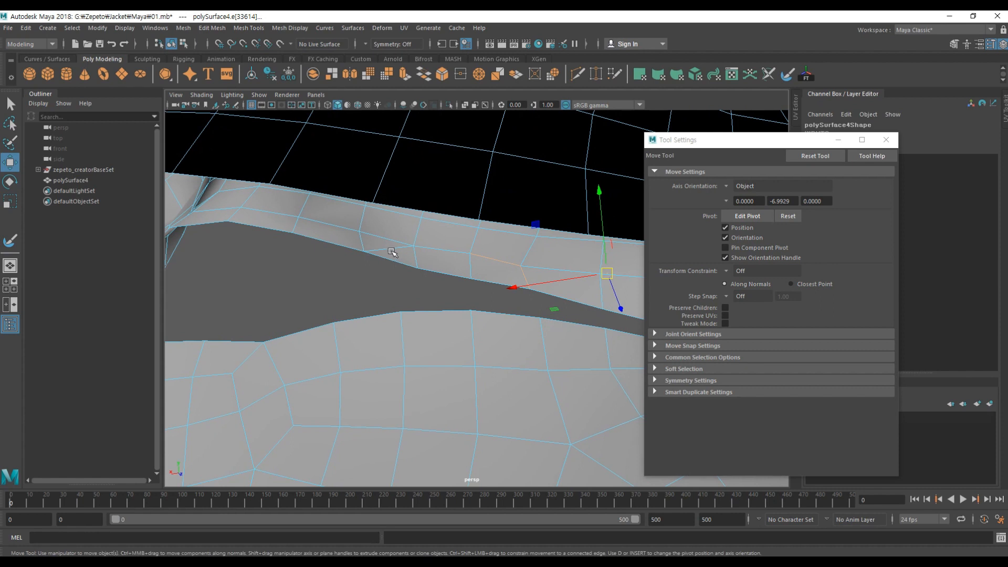
right_click(450, 252, "shift")
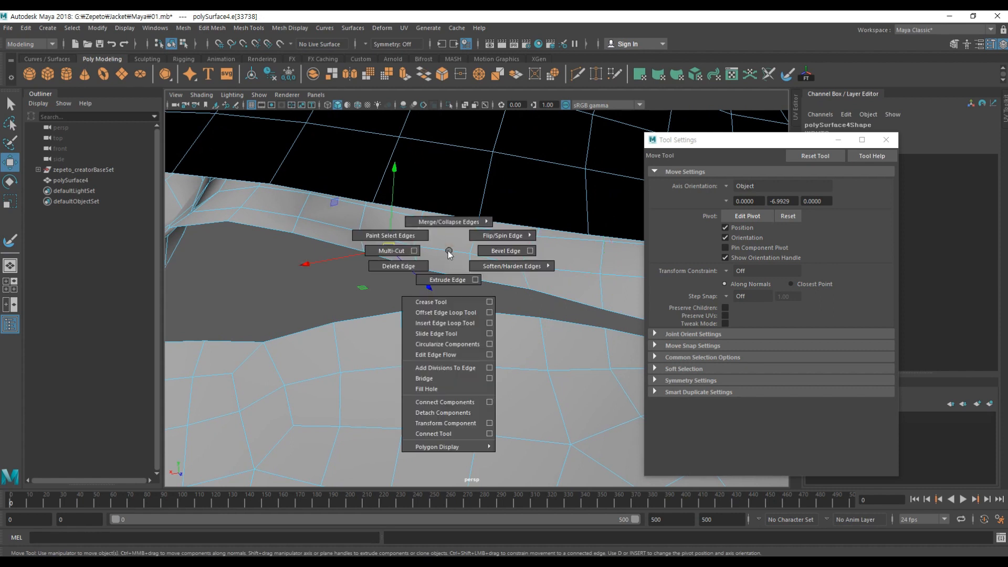
left_click(411, 266)
Step: Return to object selection and select the whole jacket mesh
left_click_drag(508, 296, 416, 241, "alt")
right_click(429, 229)
right_click_drag(430, 230, 409, 233)
left_click(409, 235)
scroll(409, 235, "down", 4)
left_click_drag(441, 283, 471, 217, "alt")
right_click_drag(518, 191, 524, 194)
left_click(542, 284)
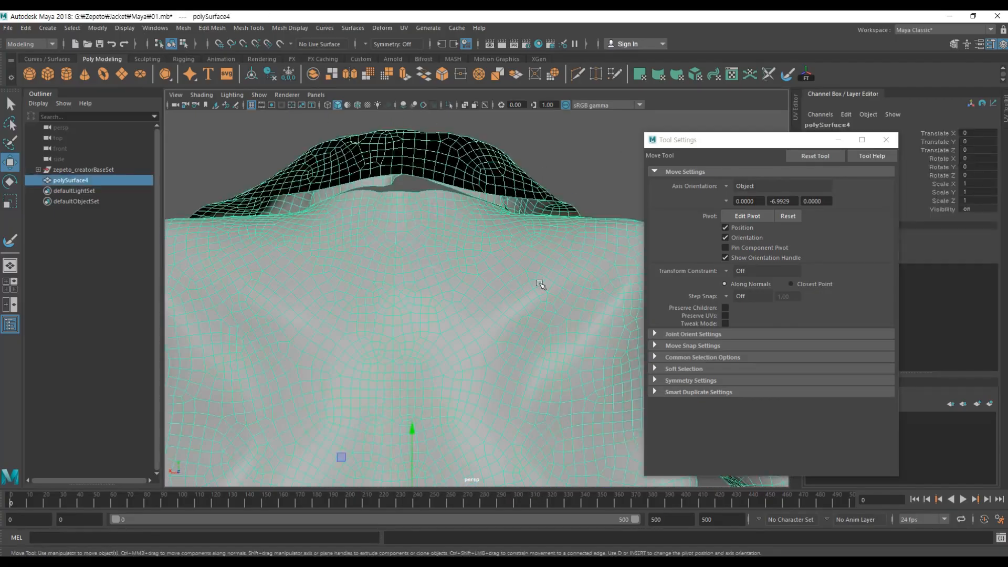
Step: Close the tool settings and examine the jacket's open front, collar and shoulder surface
left_click_drag(543, 284, 576, 316, "alt")
middle_click_drag(523, 307, 418, 158, "alt")
left_click_drag(419, 158, 444, 180, "alt")
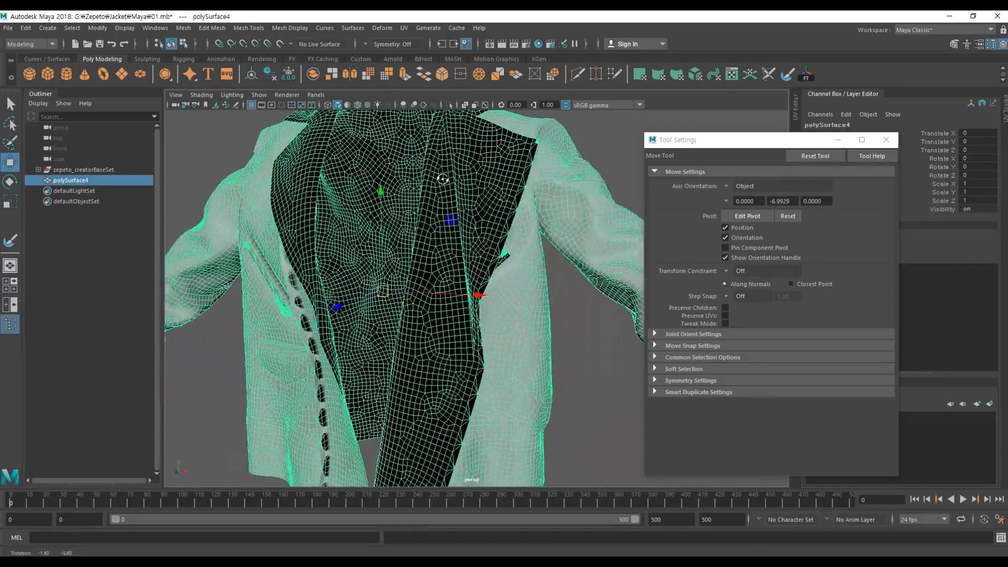
middle_click_drag(443, 180, 443, 234, "alt")
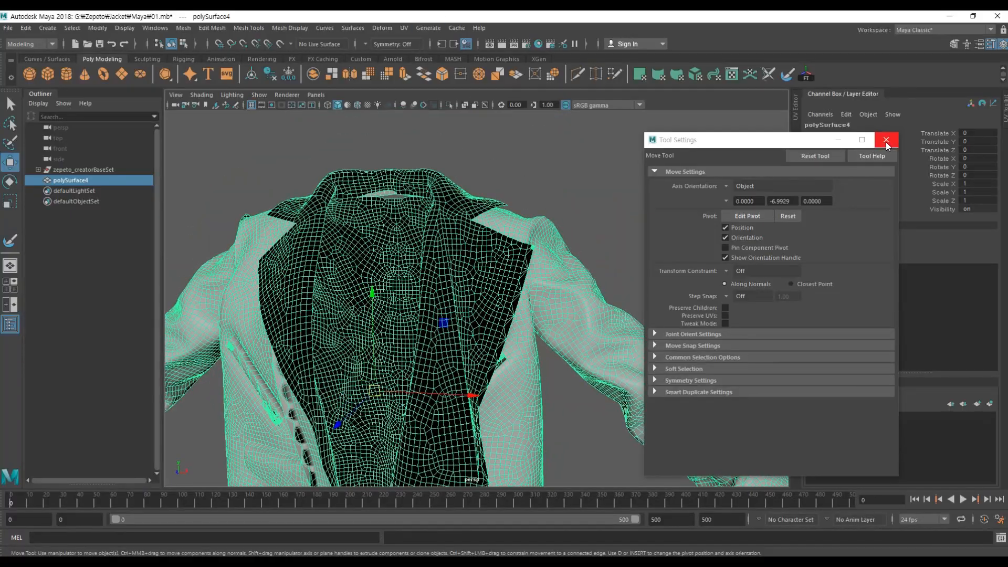
left_click(886, 142)
middle_click_drag(179, 190, 347, 198, "alt")
scroll(346, 199, "up", 3)
left_click_drag(346, 198, 413, 252, "alt")
scroll(455, 229, "down", 3)
scroll(347, 239, "up", 4)
scroll(261, 249, "up", 2)
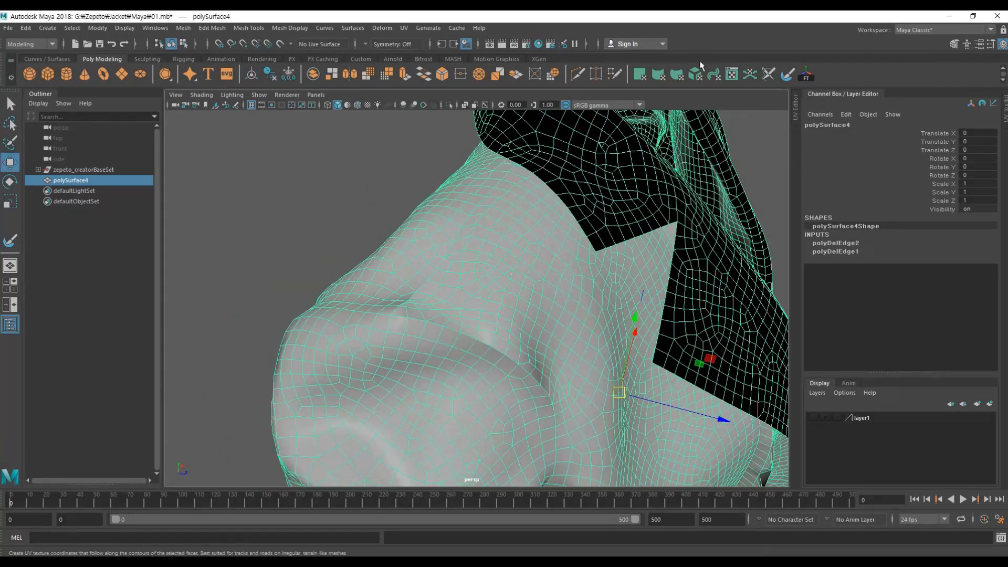
Step: Try sculpting the shoulder folds with the Sculpt Geometry Tool's Pull operation, and undo the sculpting strokes
double_click(10, 242)
mouse_move(544, 288)
left_mouse_down("alt")
mouse_move(441, 234)
mouse_move(412, 263)
mouse_move(353, 256)
mouse_move(337, 310)
mouse_move(289, 322)
mouse_move(386, 231)
left_mouse_up("alt")
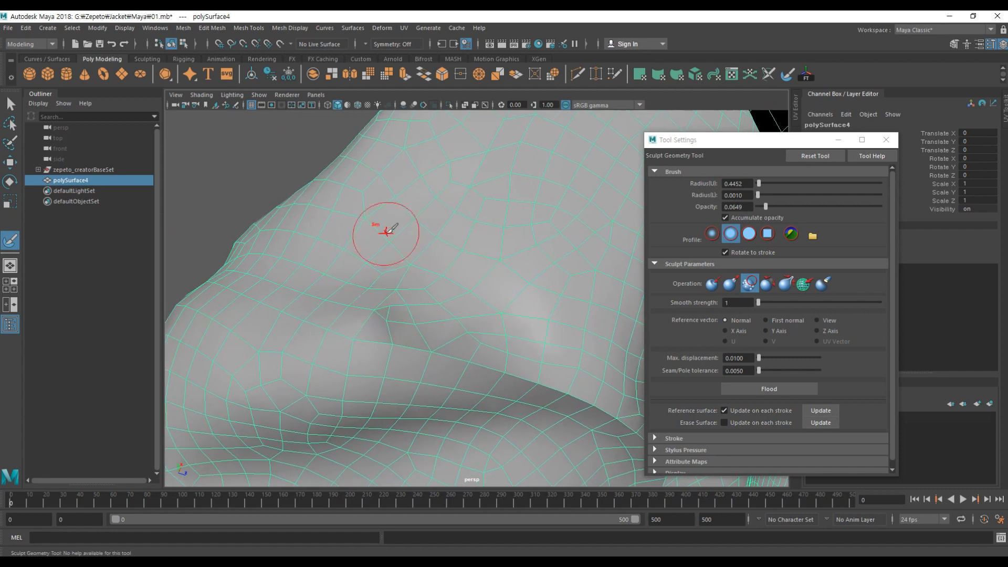
mouse_move(424, 317)
left_mouse_down("alt")
mouse_move(434, 292)
mouse_move(462, 281)
mouse_move(446, 318)
mouse_move(393, 270)
mouse_move(408, 299)
mouse_move(417, 275)
mouse_move(622, 276)
left_mouse_up("alt")
left_click(728, 286)
key("ctrl+z")
key("ctrl+z")
key("ctrl+z")
key("ctrl+z")
key("ctrl+z")
key("ctrl+z")
key("ctrl+z")
key("ctrl+z")
key("ctrl+z")
key("ctrl+z")
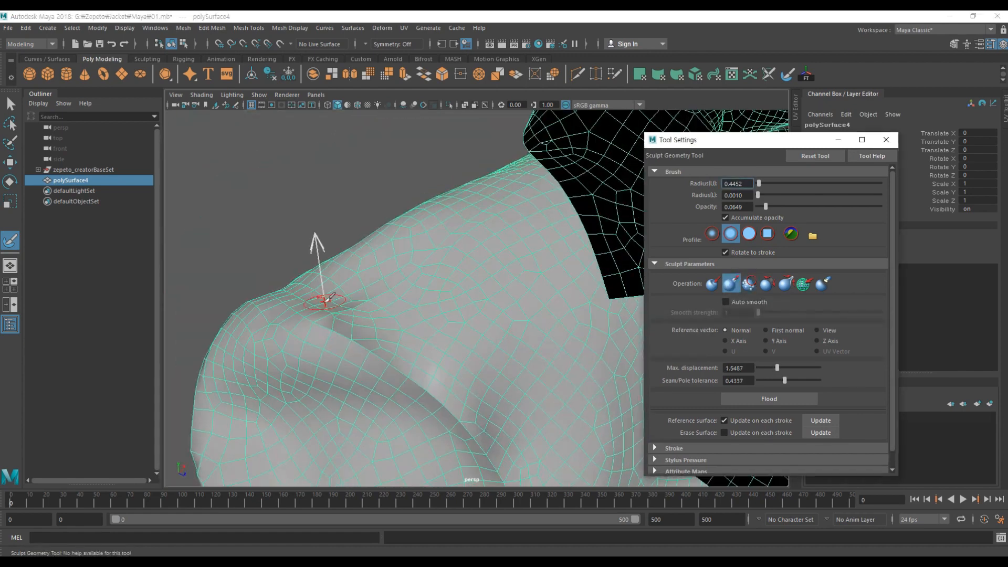
key("ctrl+z")
key("ctrl+z")
key("ctrl+z")
key("ctrl+z")
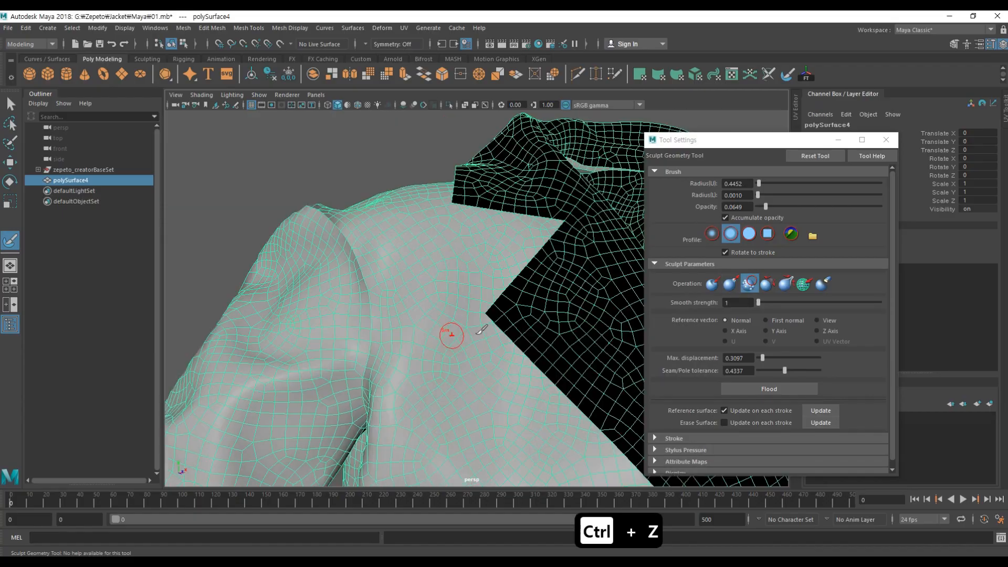
Step: Close the sculpt settings, open the UV Editor beside the jacket mesh, and switch back to the Move Tool
left_click(886, 139)
mouse_move(455, 123)
left_mouse_down("alt")
mouse_move(463, 173)
mouse_move(450, 224)
mouse_move(494, 224)
mouse_move(404, 204)
left_mouse_up("alt")
mouse_move(435, 286)
left_mouse_down("alt")
mouse_move(507, 299)
mouse_move(498, 302)
left_mouse_up("alt")
left_click_drag(574, 233, 466, 136, "alt")
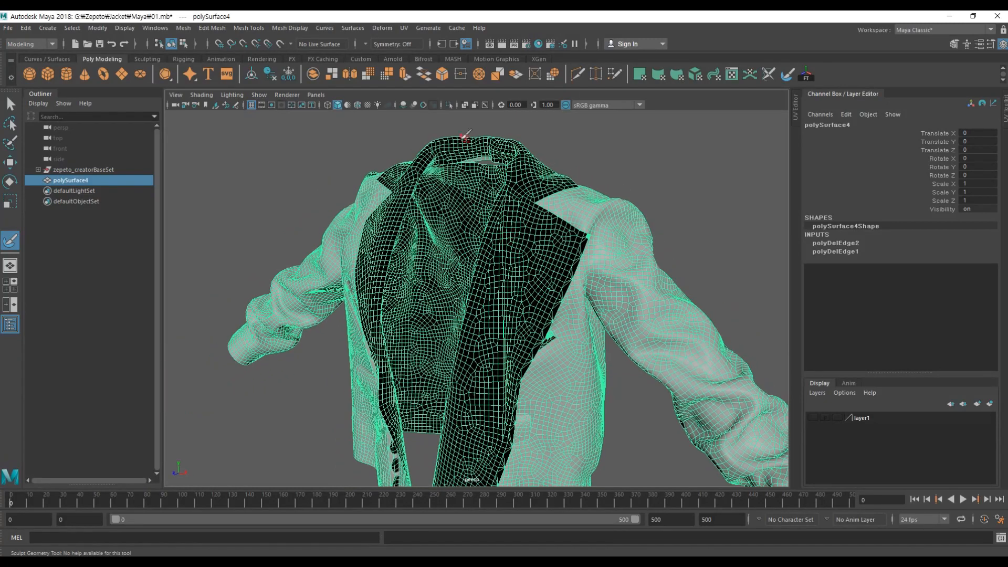
left_click_drag(482, 212, 453, 214, "alt")
left_click(404, 28)
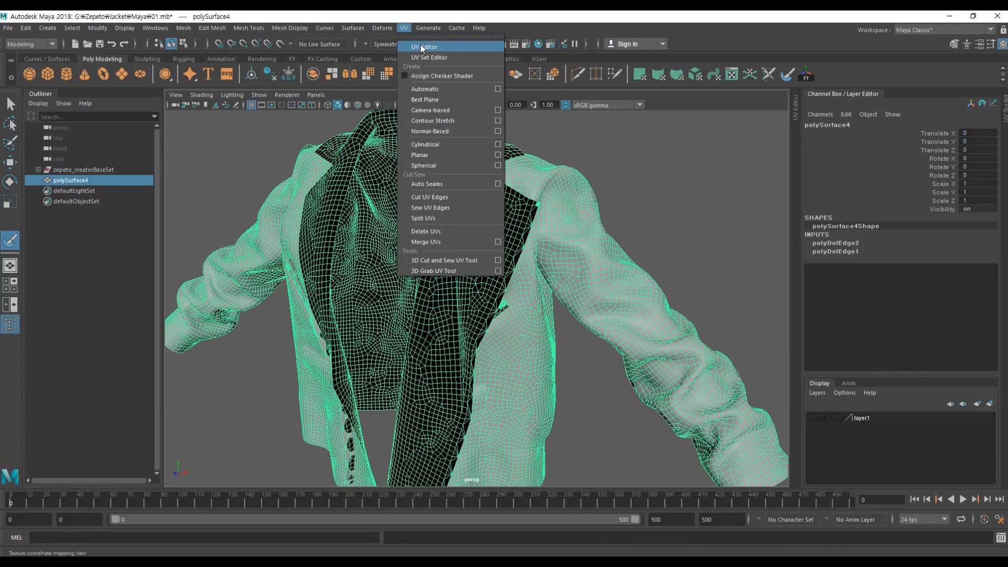
left_click(416, 46)
scroll(371, 247, "up", 5)
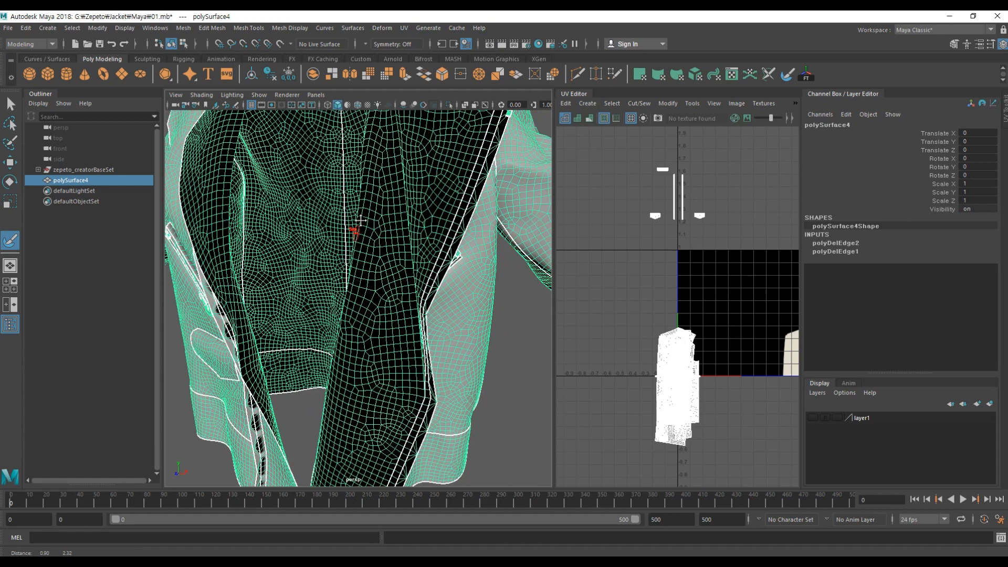
scroll(354, 230, "down", 3)
key("w")
left_click_drag(415, 214, 413, 217, "alt")
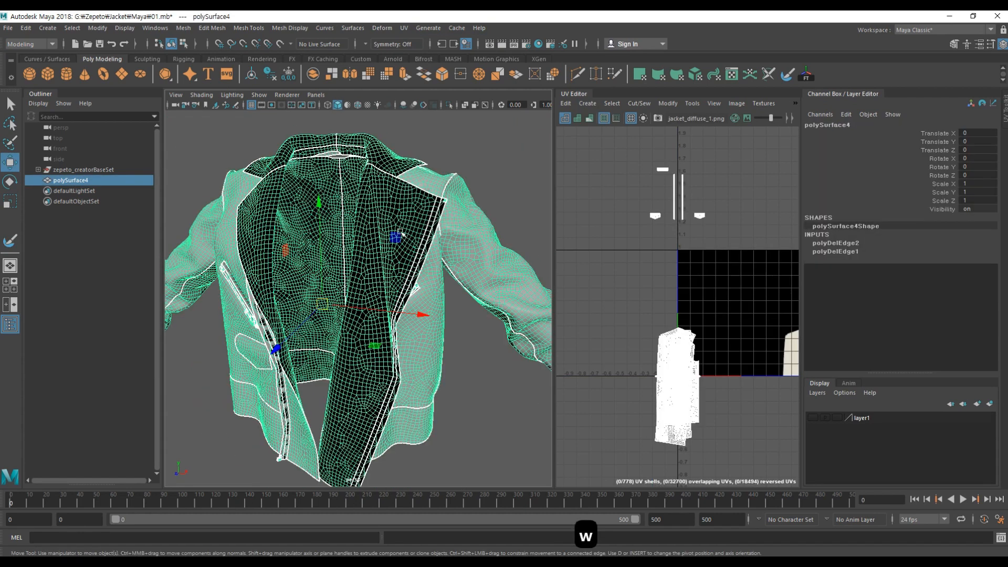
Step: Switch to face selection, pick faces on the collar and one front lapel, and expand the selection to their UV shells
scroll(418, 206, "up", 5)
left_click_drag(418, 223, 357, 218, "alt")
right_click_drag(381, 159, 388, 187)
left_click(370, 183)
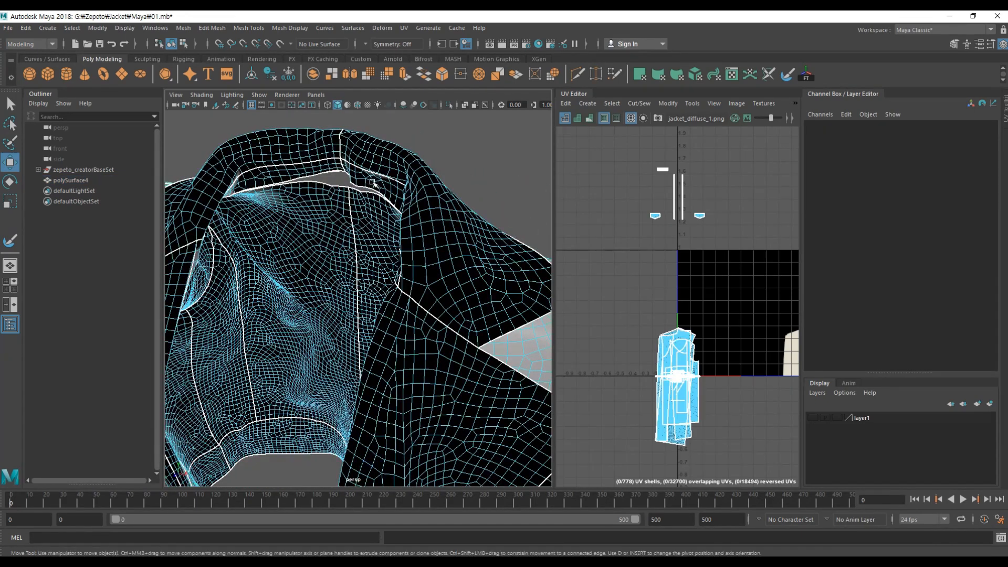
left_click_drag(304, 171, 318, 197, "alt")
left_click_drag(251, 213, 389, 210, "alt")
right_click(683, 342)
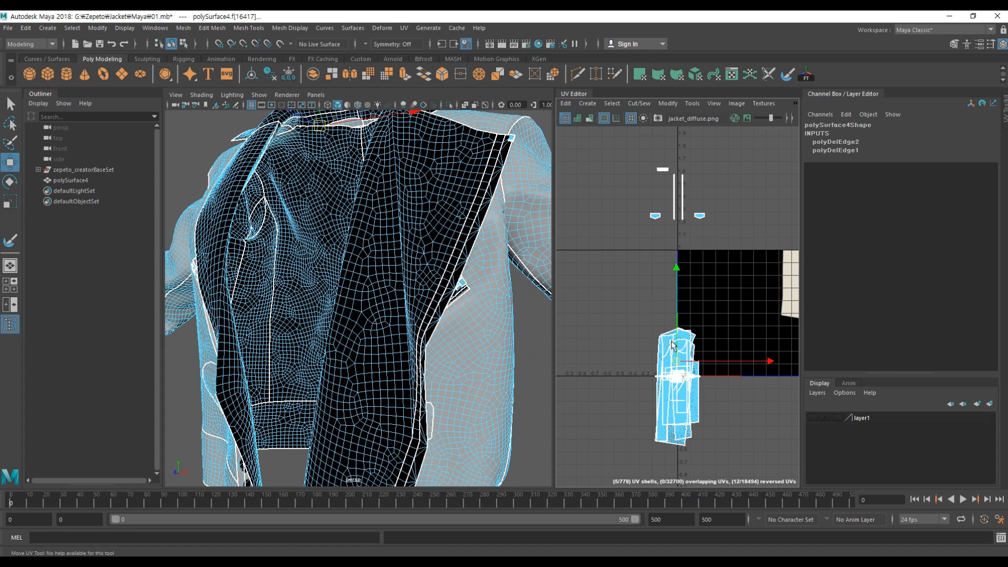
right_click_drag(679, 351, 731, 374, "ctrl")
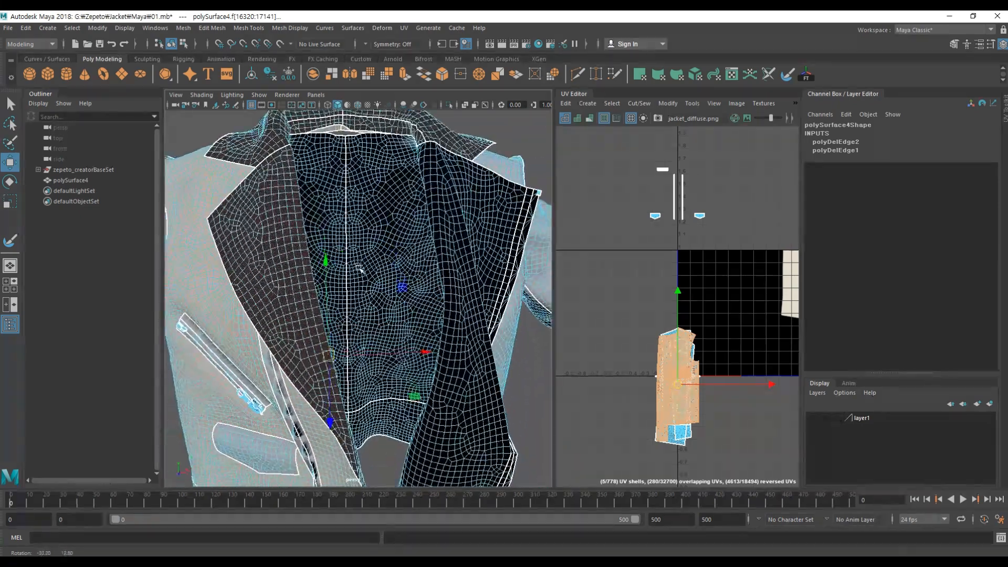
Step: Add the opposite front lapel to the selection and expand it to the full UV shell
left_click(483, 189, "shift")
right_click_drag(671, 344, 718, 360, "ctrl")
middle_click_drag(420, 347, 411, 320, "alt")
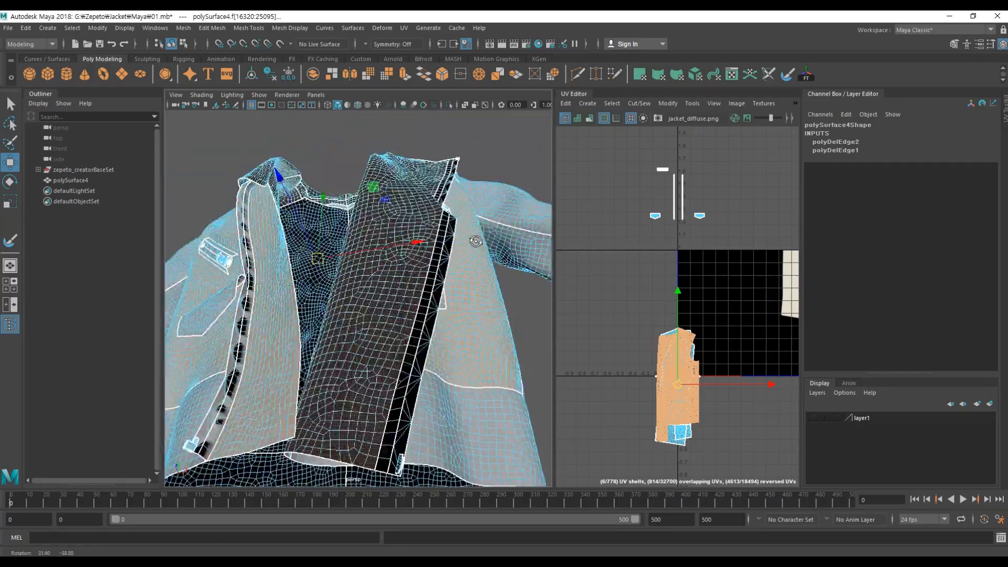
left_click_drag(508, 246, 420, 207, "alt")
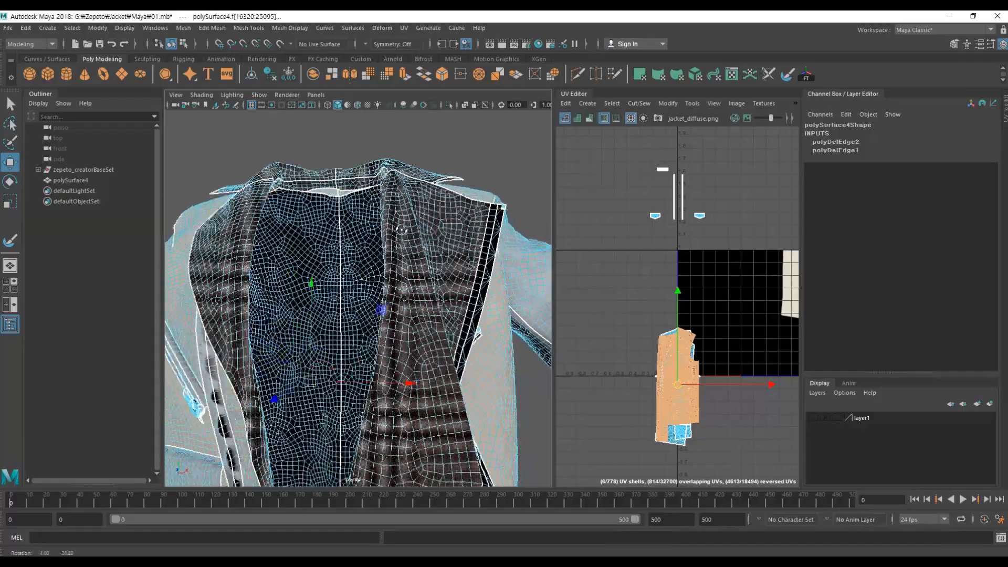
left_click_drag(435, 259, 401, 240, "alt")
Step: Select faces on the collar pieces only and expand the selection to their complete UV shells
left_click(387, 162)
left_click_drag(387, 162, 338, 237, "alt")
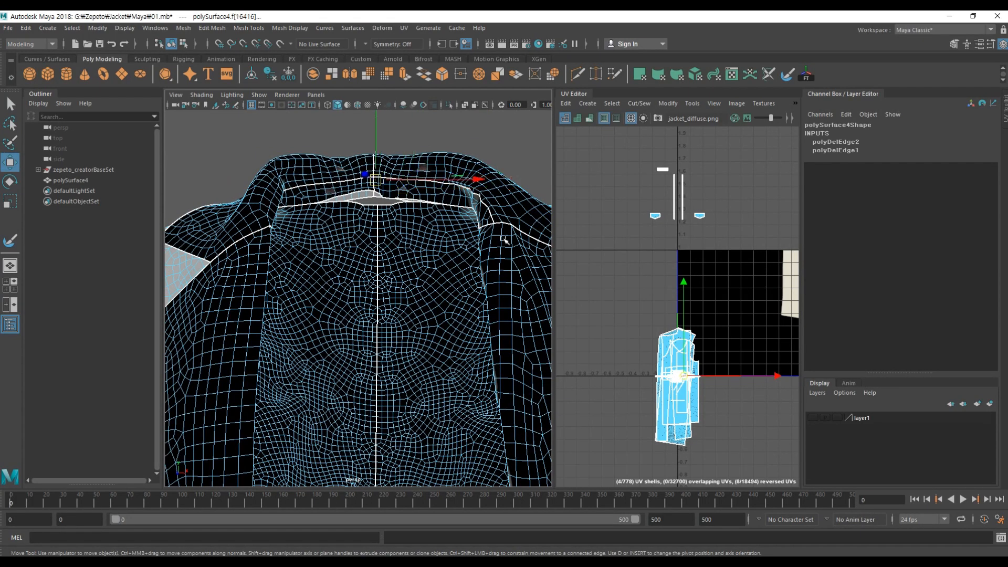
right_click(676, 364, "ctrl")
right_click_drag(713, 385, 720, 379, "ctrl")
left_click_drag(295, 252, 396, 295, "alt")
middle_click_drag(396, 294, 421, 278, "alt")
left_click_drag(422, 277, 392, 251, "alt")
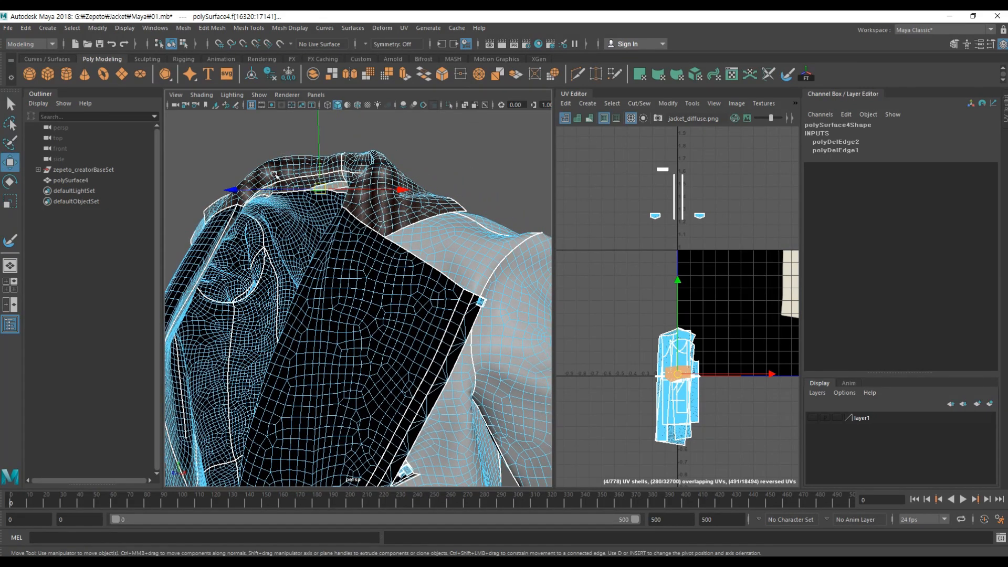
Step: Extract the selected collar faces from the jacket mesh, leave the extraction manipulator, and clear the selection
right_click(356, 214, "shift")
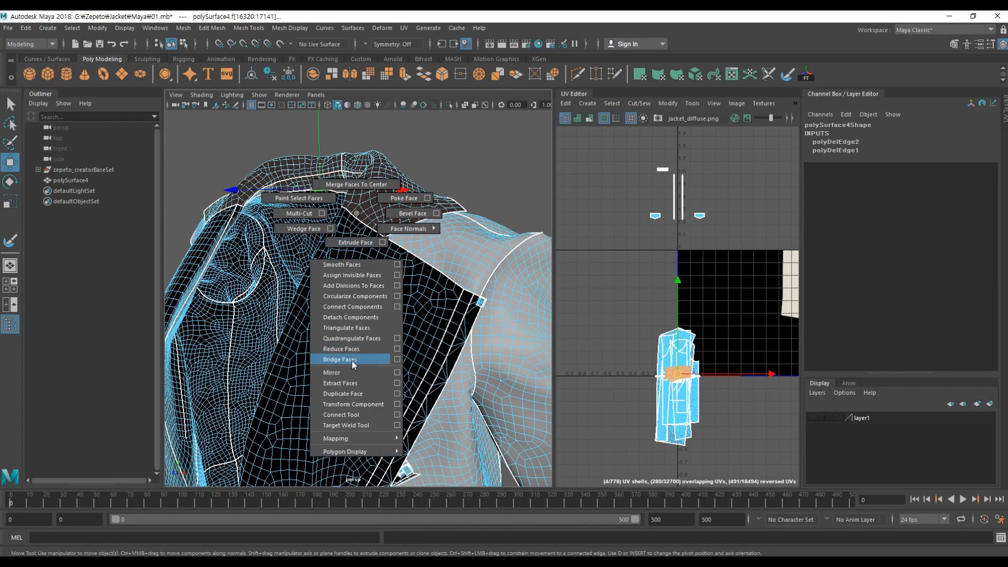
left_click(347, 384)
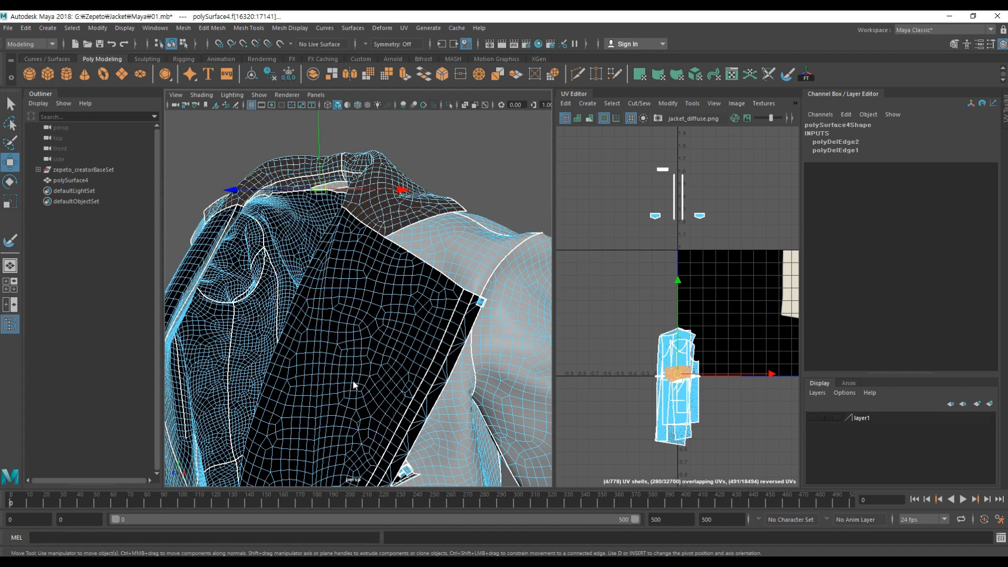
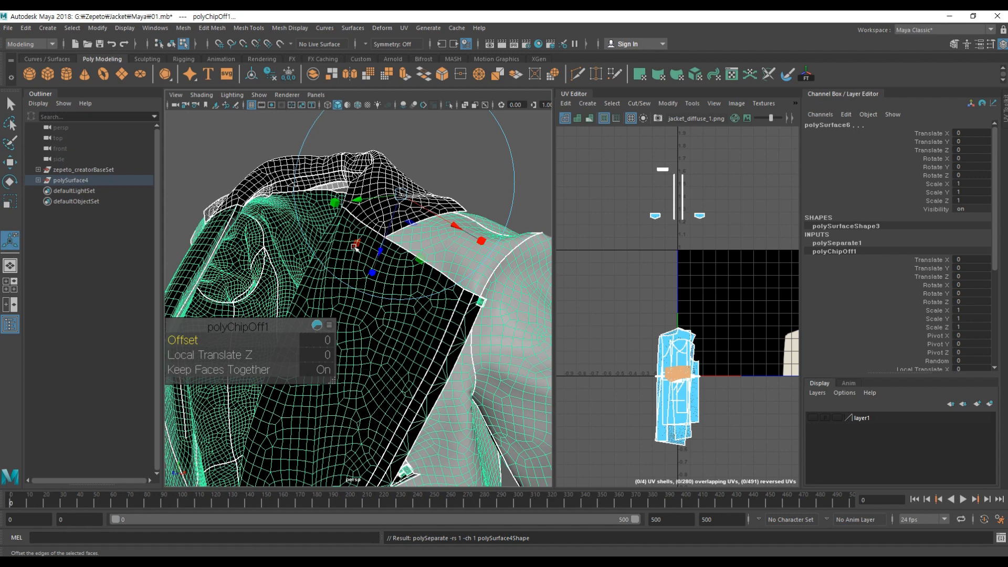
key("q")
left_click(490, 159)
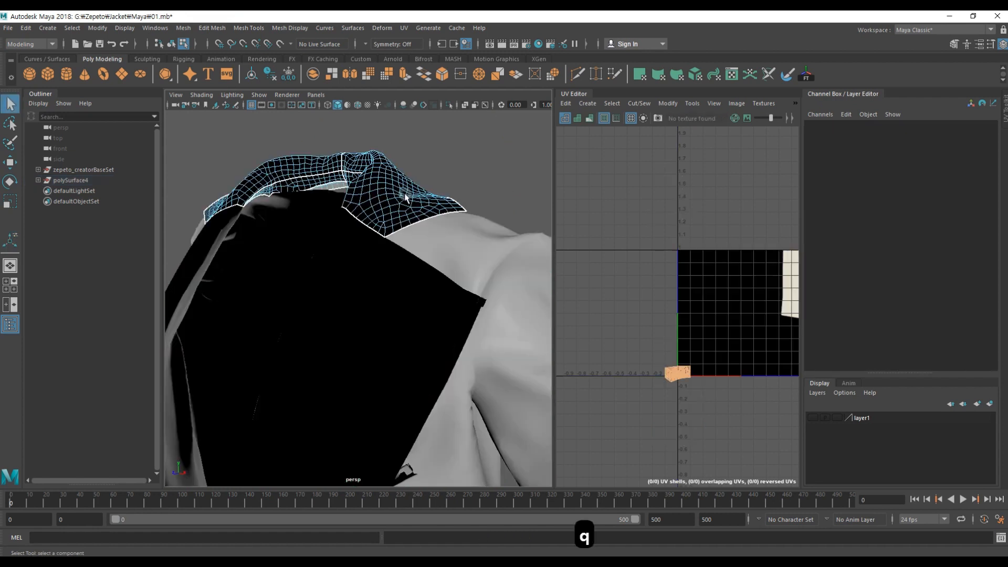
Step: Reverse the normals of the extracted collar mesh in object mode and delete its construction history
right_click_drag(406, 204, 459, 189)
left_click(460, 160)
left_click(394, 197)
left_click_drag(311, 239, 387, 182, "alt")
scroll(387, 210, "up", 3)
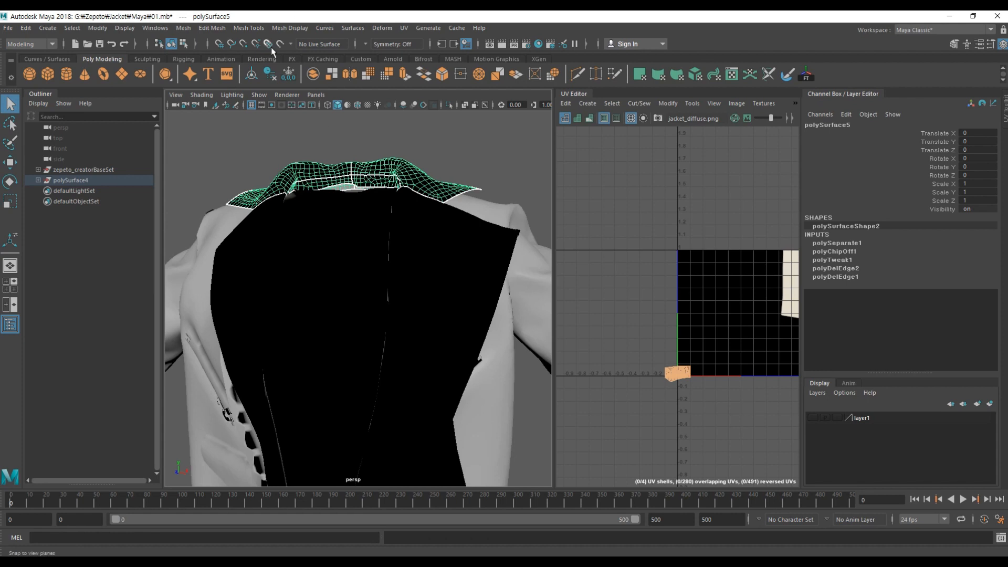
left_click(248, 29)
mouse_move(288, 26)
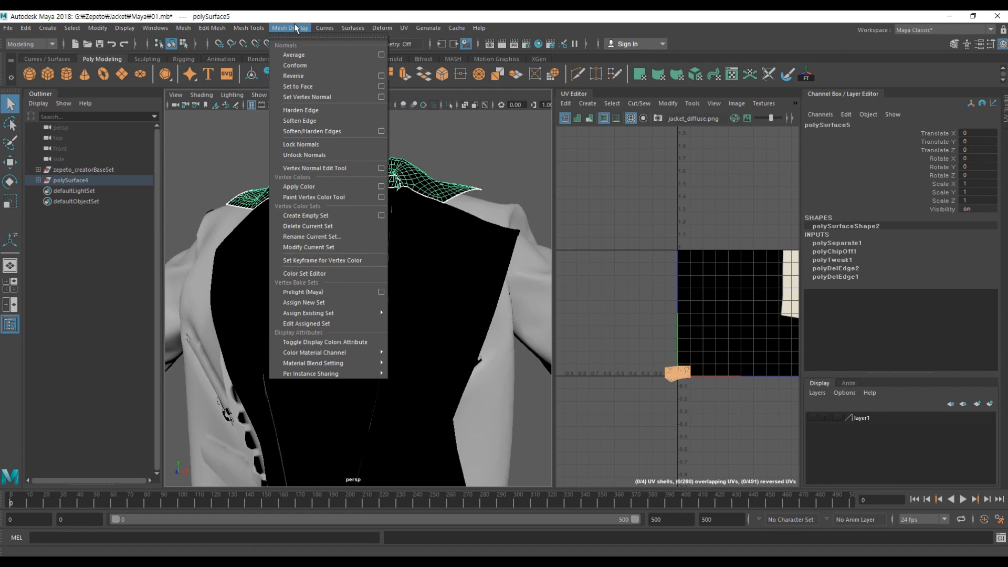
left_click(302, 76)
left_click(441, 144)
left_click(404, 175)
left_click_drag(404, 175, 434, 176, "alt")
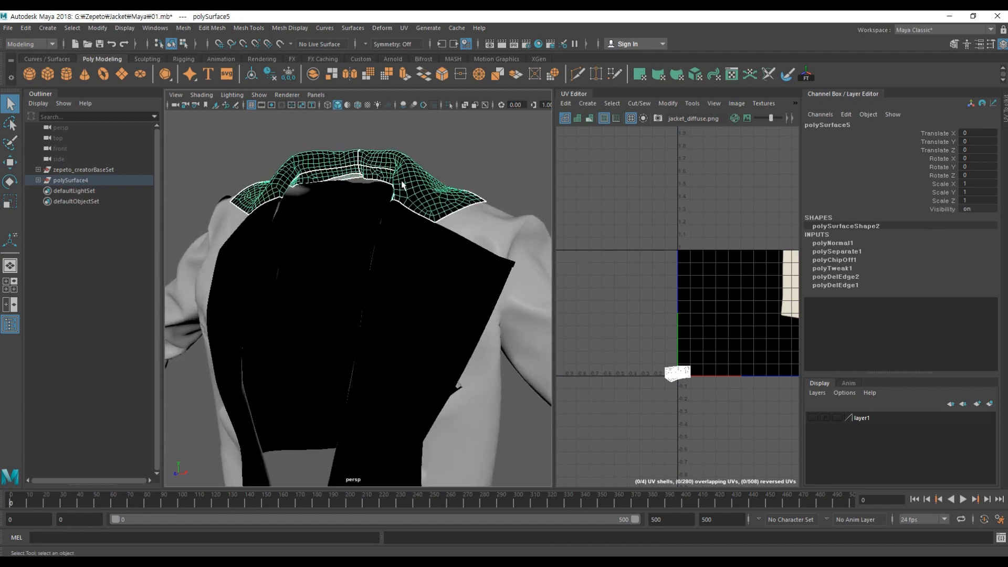
key("alt+shift+d")
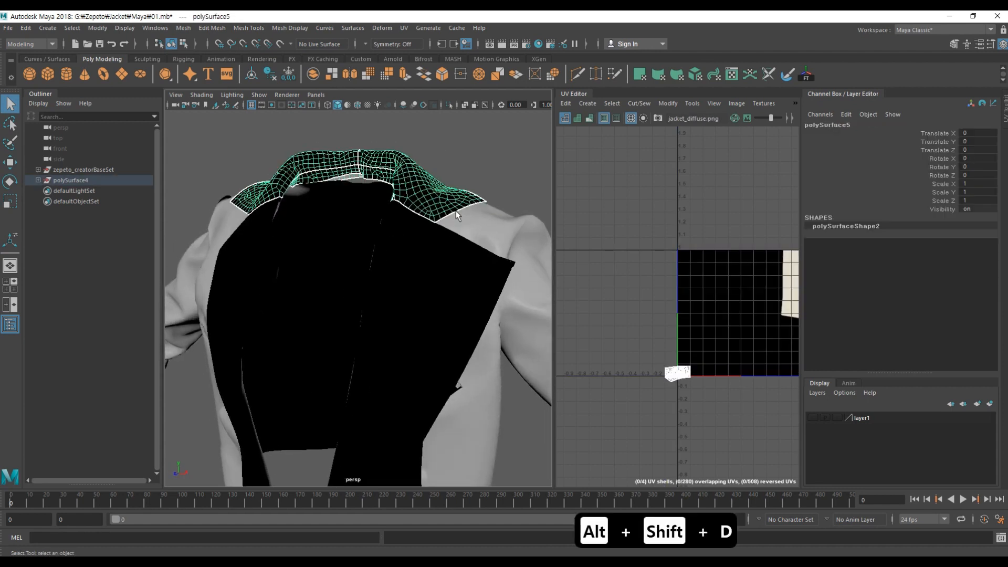
Step: Select all jacket pieces together, conform their normals, and apply Set to Face
right_click_drag(385, 218, 337, 263, "alt")
left_click_drag(209, 157, 470, 311)
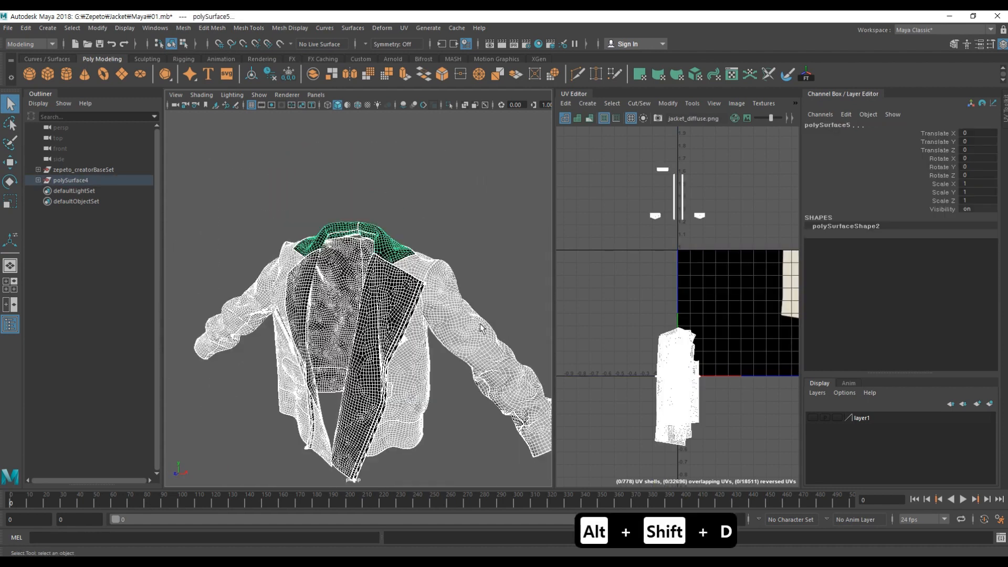
left_click(287, 28)
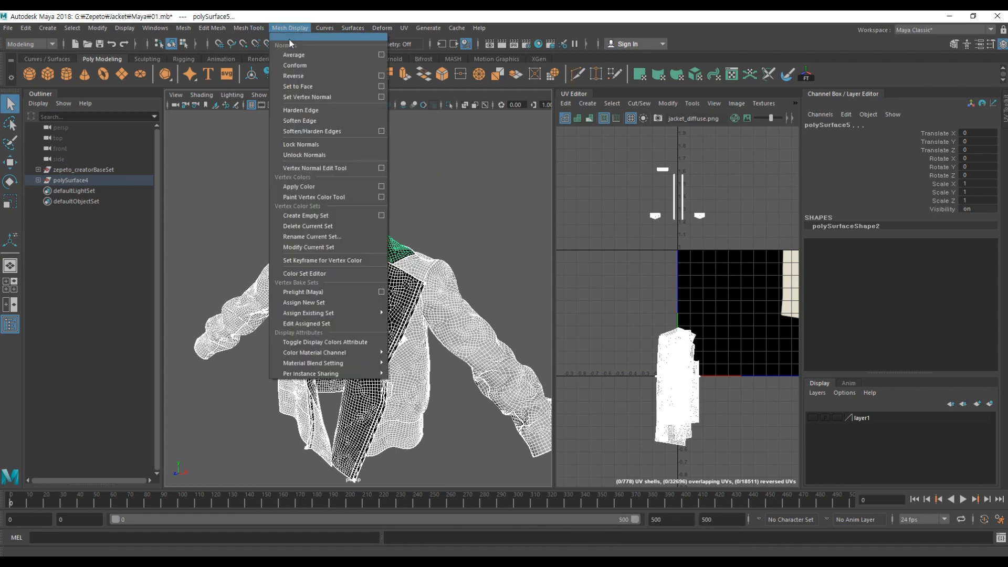
left_click(296, 65)
left_click(293, 29)
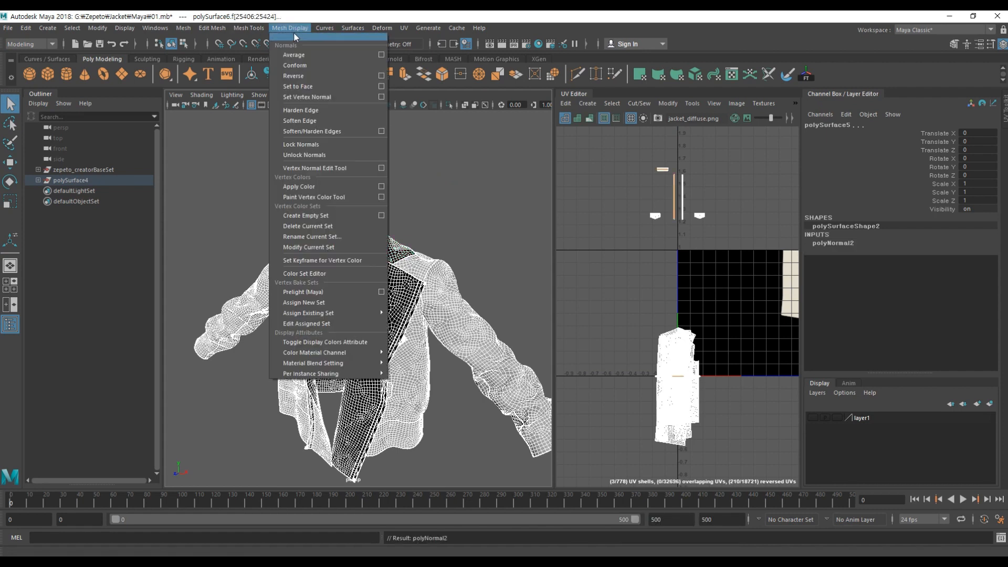
left_click(309, 90)
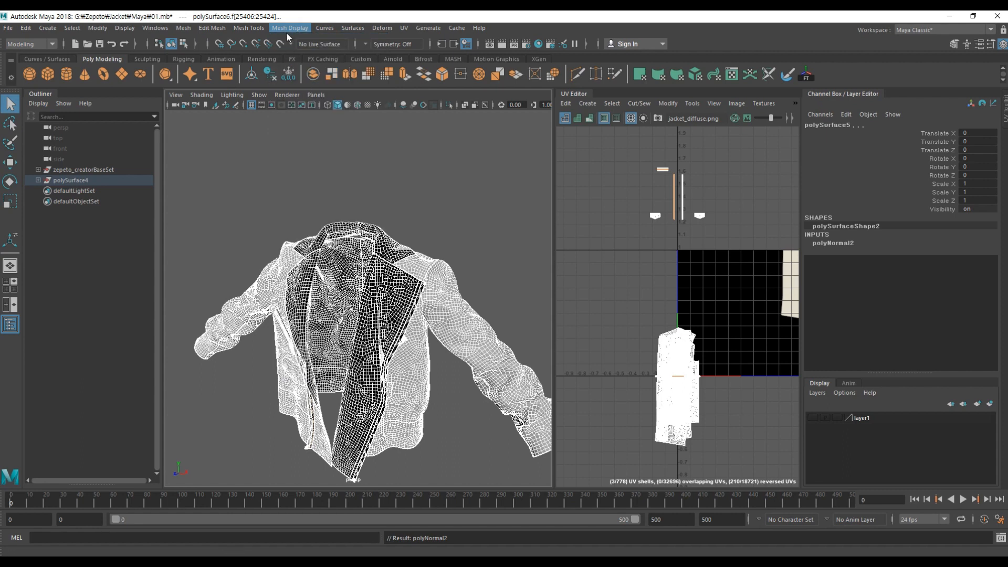
left_click_drag(398, 227, 427, 215, "alt")
scroll(427, 214, "up", 4)
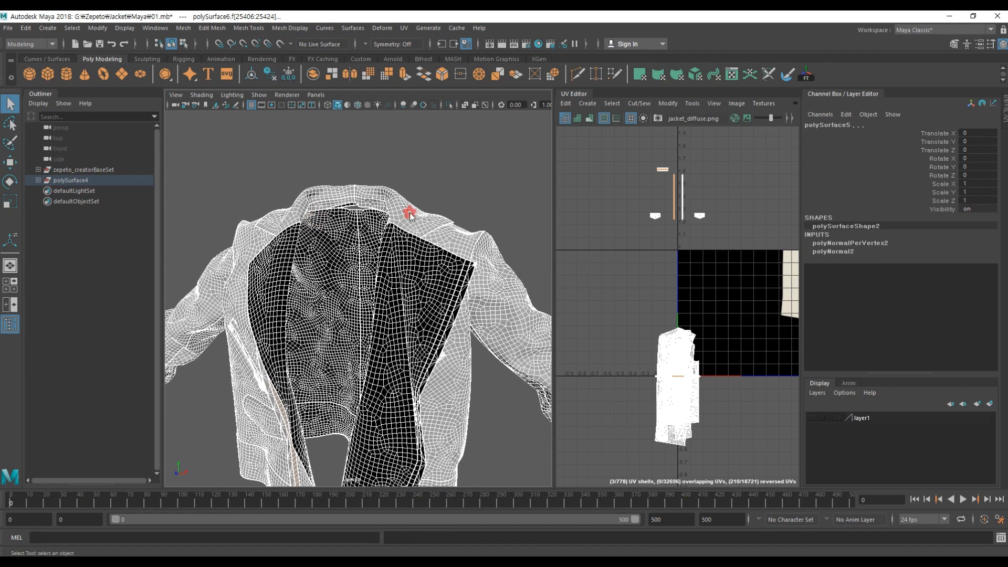
Step: Soften the edges of the collar and the jacket body together, return to object mode, and clear the selection
left_click(450, 180)
key("5")
mouse_move(450, 180)
left_mouse_down("alt")
mouse_move(391, 219)
mouse_move(408, 241)
left_mouse_up("alt")
scroll(407, 221, "up", 3)
left_click(414, 214)
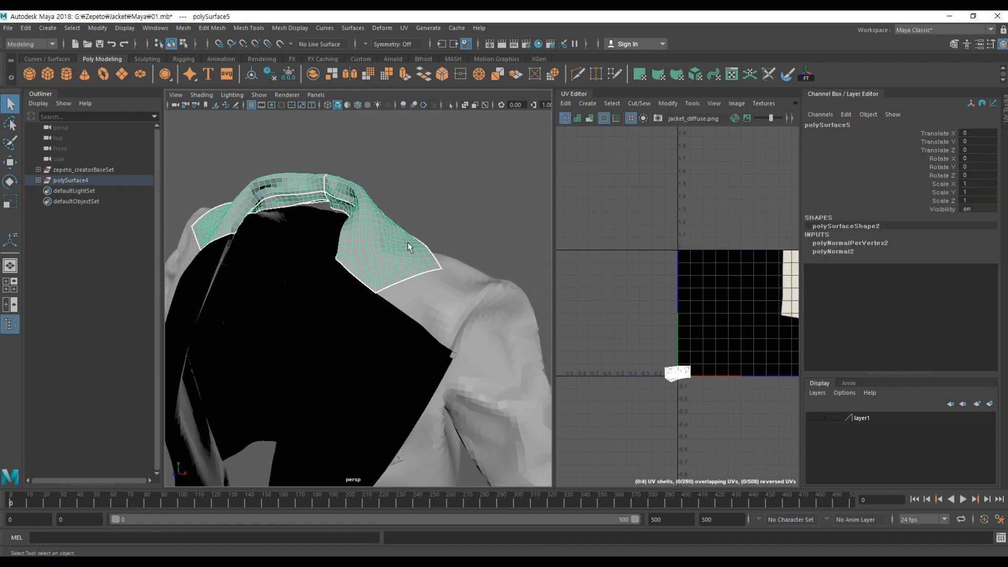
left_click_drag(469, 190, 169, 438)
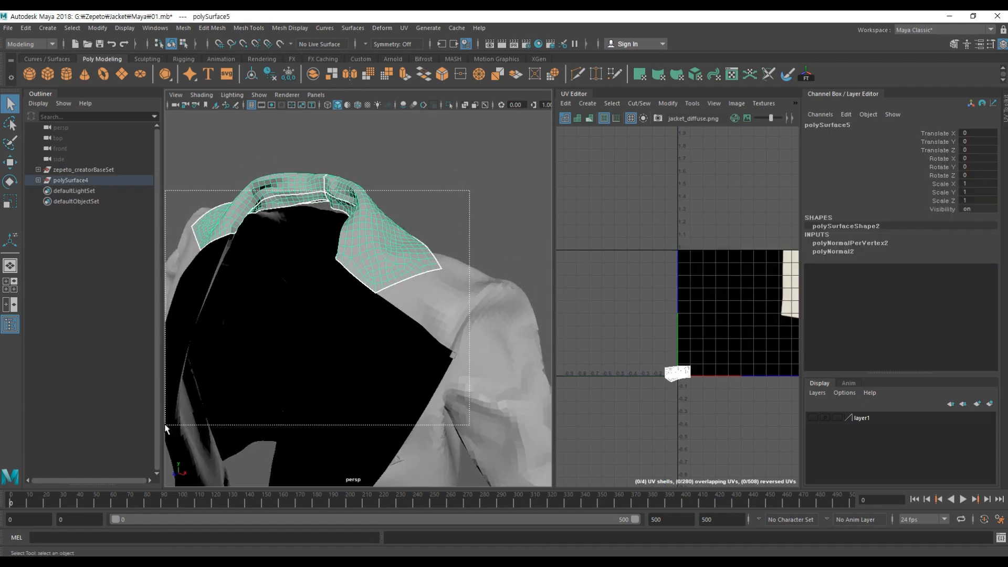
right_click_drag(366, 248, 456, 259, "shift")
right_click_drag(398, 245, 429, 229)
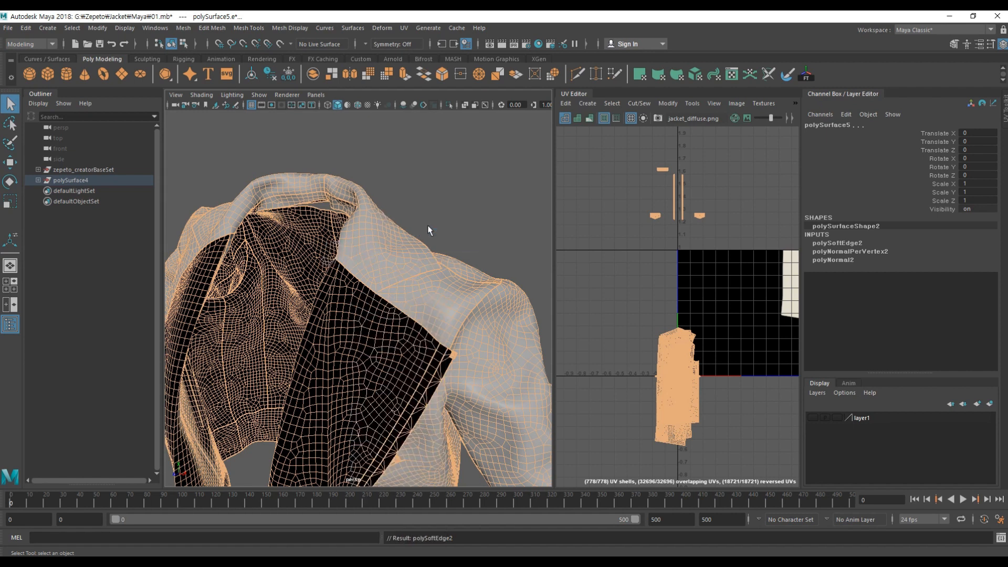
left_click(447, 206)
Step: Select the collar mesh, check the inside of its neckline, and open the Sculpt Geometry Tool settings
scroll(420, 237, "down", 3)
left_click_drag(412, 281, 388, 274, "alt")
left_click(375, 240)
scroll(328, 212, "up", 5)
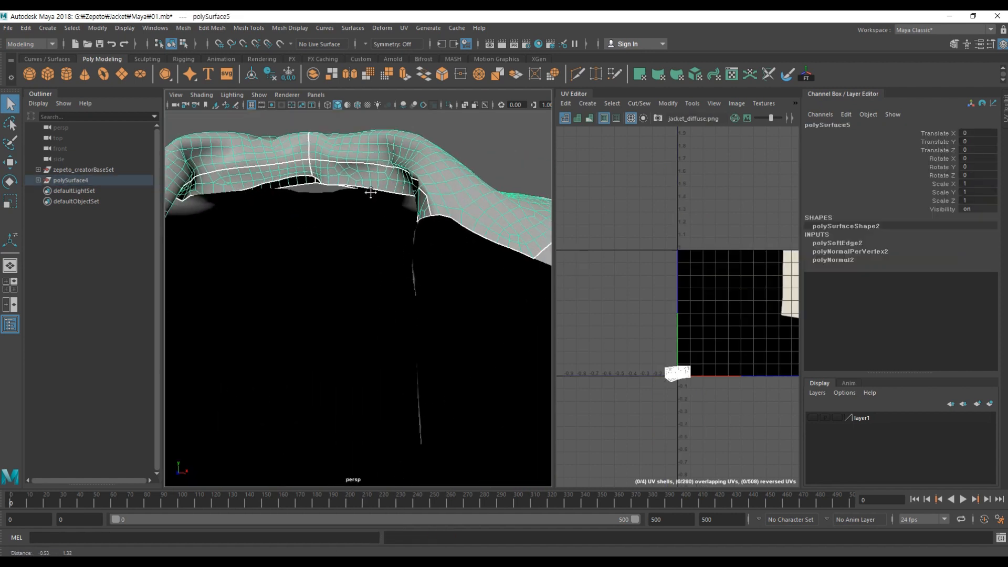
left_click_drag(436, 250, 355, 197, "alt")
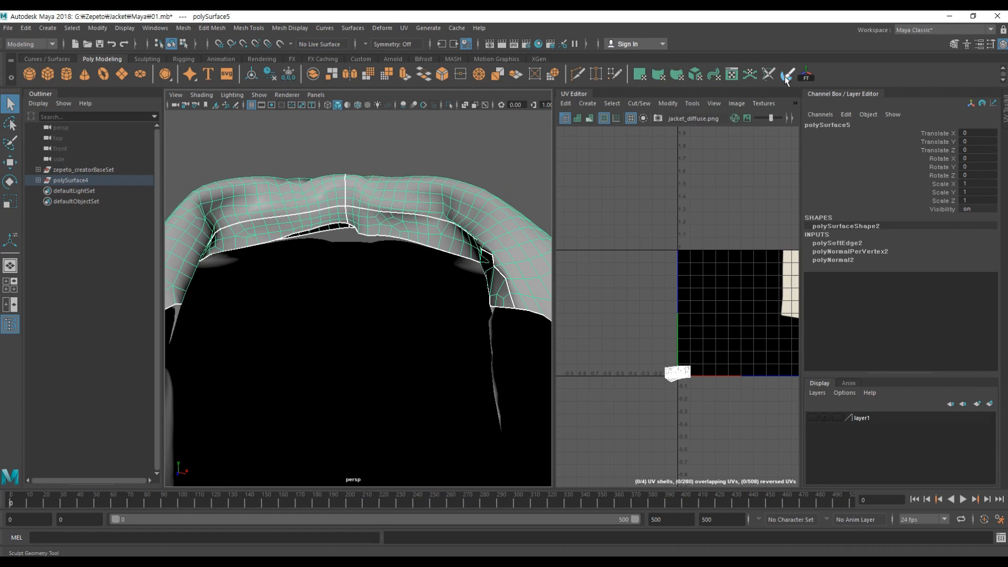
double_click(787, 75)
scroll(294, 283, "up", 2)
left_click(723, 436)
Step: Try a sculpt stroke on the collar, undo it, and switch the sculpt operation to Relax
key("b")
left_click_drag(462, 214, 441, 214)
key("ctrl+z")
key("ctrl+z")
scroll(442, 221, "down", 3)
left_click(769, 286)
left_click_drag(462, 247, 396, 263, "alt")
Step: Switch to the Move Tool, select an edge loop on the collar, and adjust the soft-selection falloff
key("w")
right_click_drag(396, 263, 396, 226)
left_click(371, 270)
key("b")
double_click(371, 271)
mouse_move(409, 255)
left_mouse_down()
mouse_move(369, 255)
mouse_move(391, 254)
left_mouse_up()
left_click_drag(391, 274, 383, 316, "alt")
key("b")
Step: Reselect edges on the collar with soft selection, try the transform tools, and pick an edge loop for moving
left_click_drag(326, 207, 477, 162)
scroll(359, 195, "up", 2)
right_click_drag(358, 205, 359, 171)
left_click(359, 194)
key("b")
key("e")
key("r")
left_click_drag(348, 171, 367, 294, "alt")
key("w")
key("b")
double_click(368, 210)
Step: Try picking a vertex on the collar's lower back edge and resizing its soft-selection falloff
right_click_drag(368, 294, 352, 272)
left_click(328, 291)
key("b")
left_click_drag(390, 275, 418, 276)
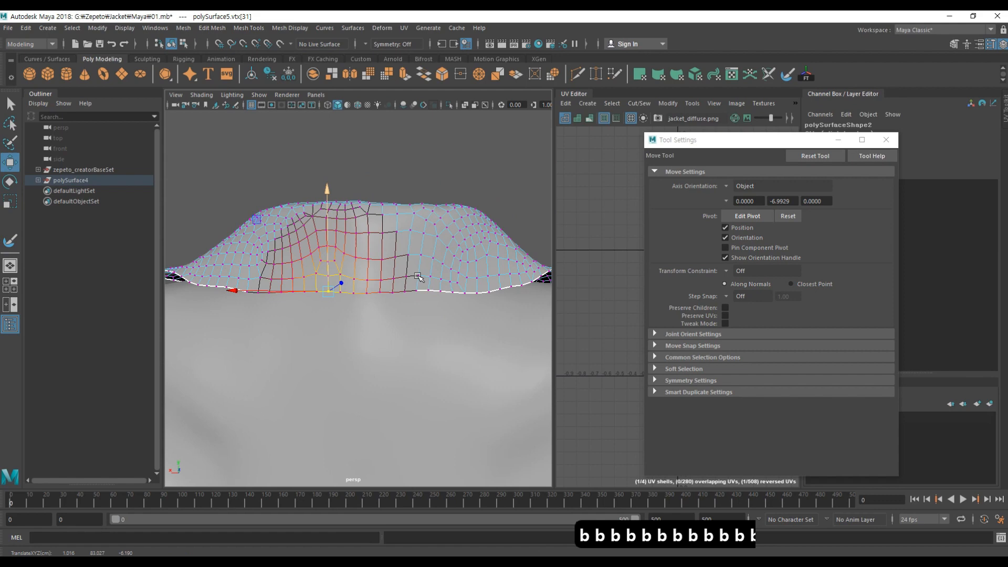
key("ctrl+z")
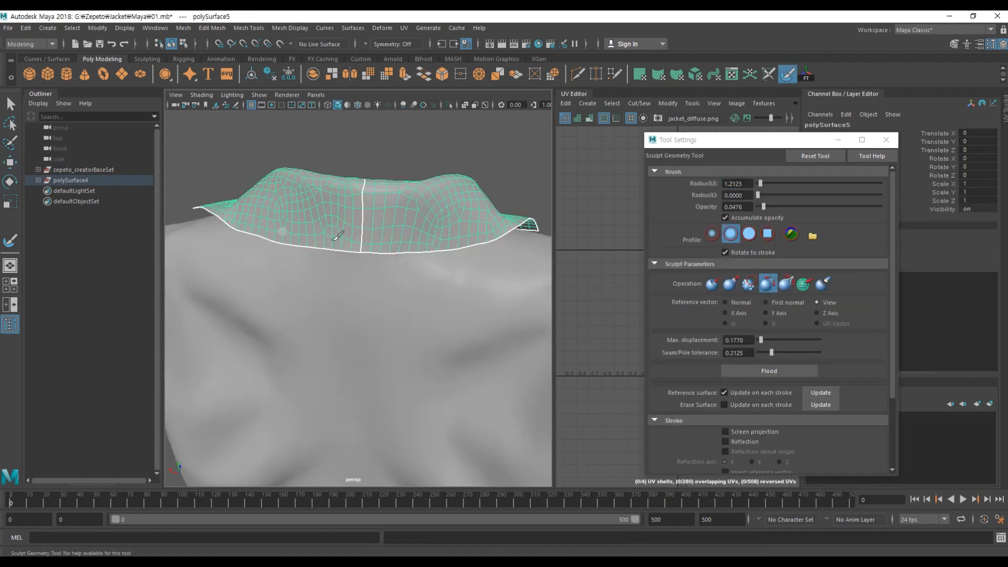
mouse_move(342, 234)
left_mouse_down("alt")
mouse_move(451, 220)
mouse_move(454, 276)
left_mouse_up("alt")
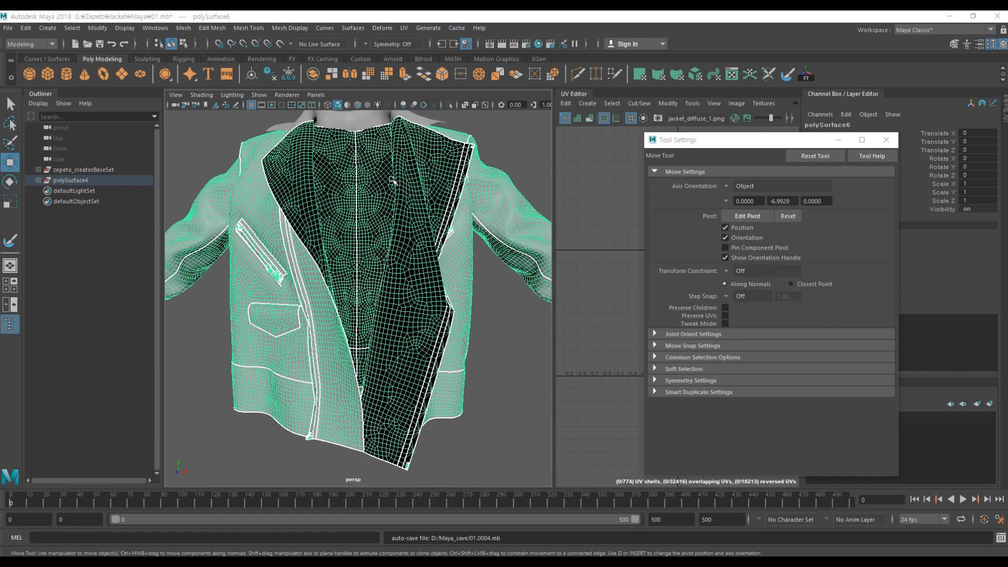
Step: Examine the zipper on the jacket's front chest and close the Move Tool settings
scroll(313, 272, "up", 8)
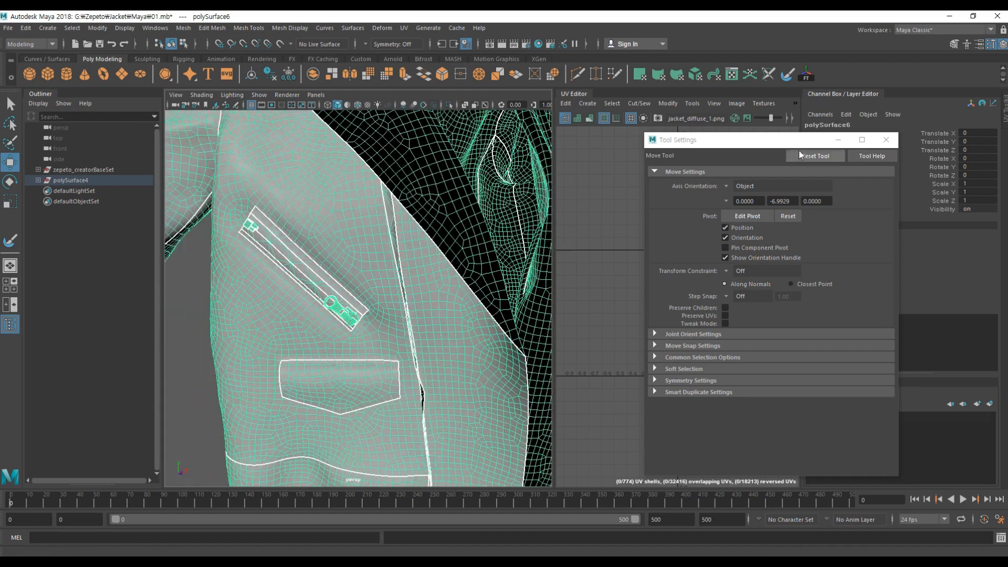
left_click_drag(282, 258, 288, 235, "alt")
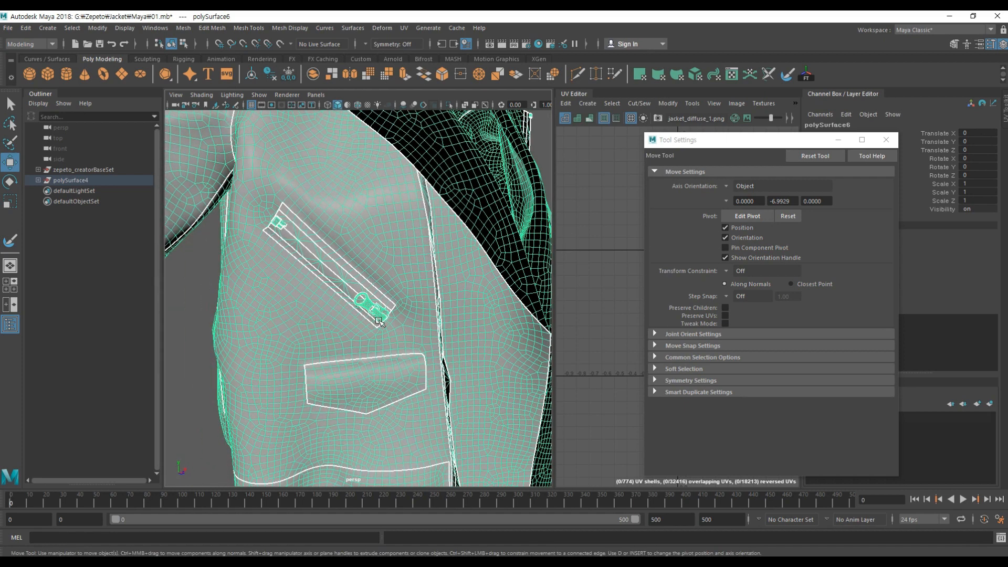
left_click_drag(345, 271, 357, 263, "alt")
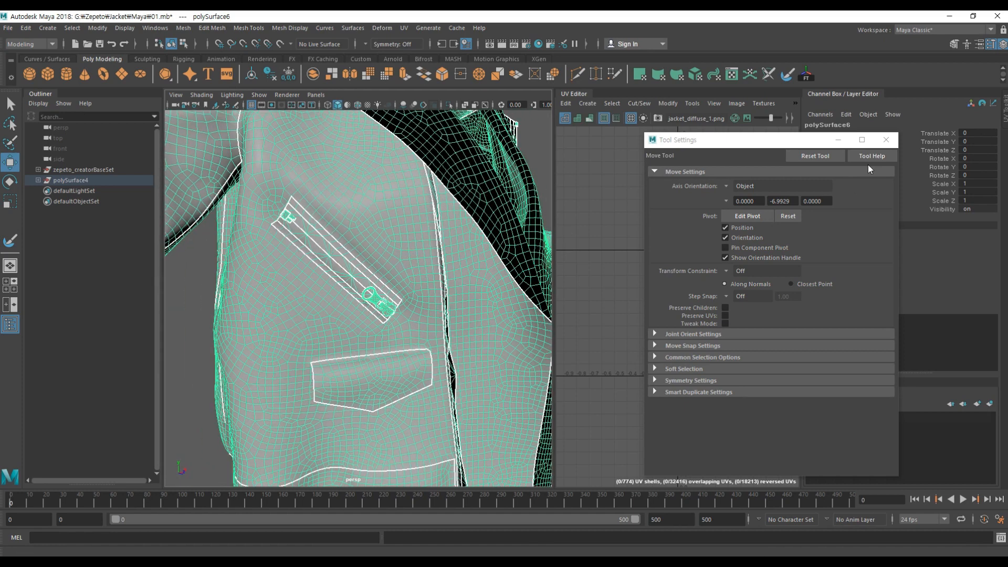
left_click(886, 140)
right_click_drag(312, 254, 315, 286)
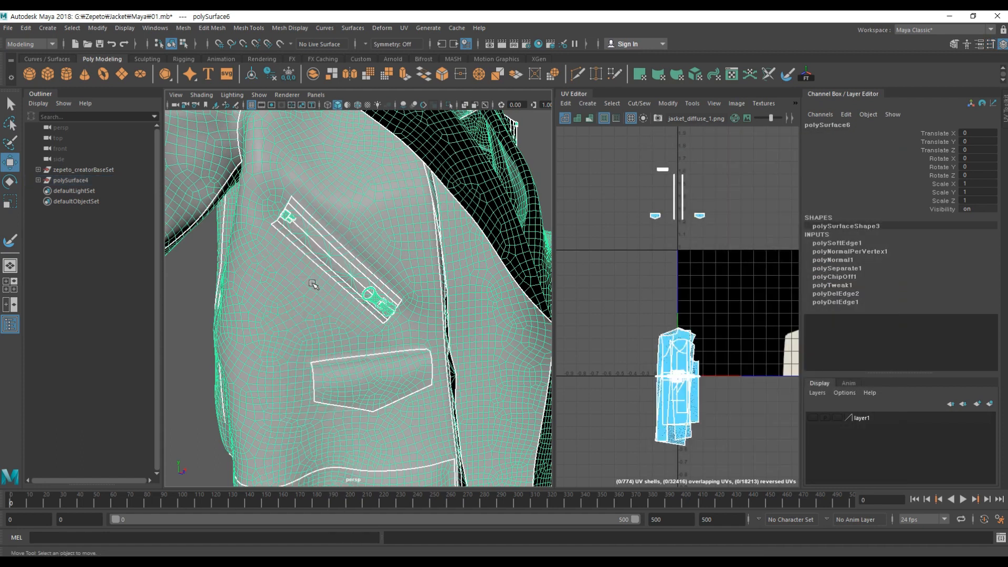
left_click_drag(315, 234, 298, 229, "alt")
scroll(298, 229, "up", 4)
middle_click_drag(298, 229, 310, 239, "alt")
left_click(307, 254)
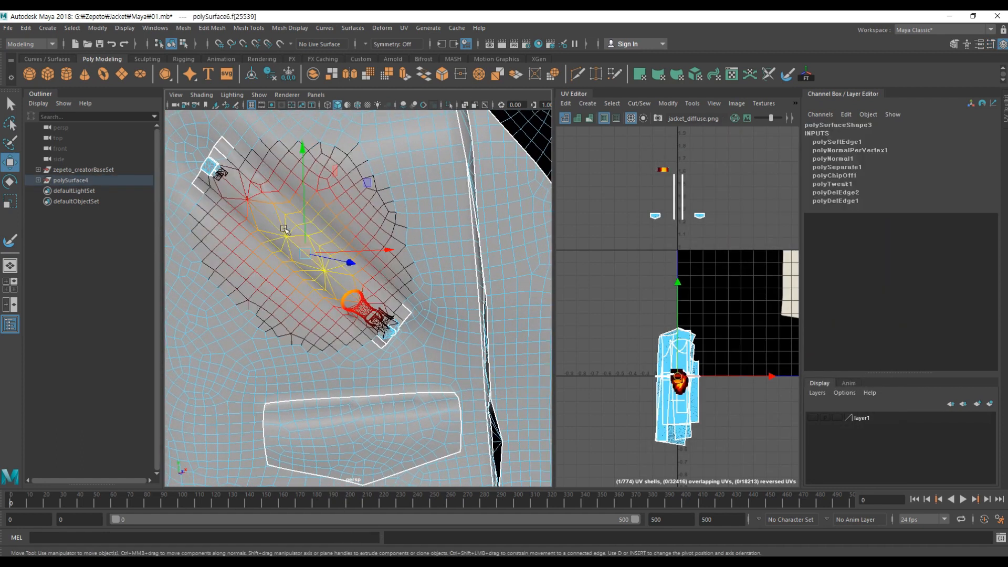
right_click_drag(254, 246, 362, 217)
scroll(371, 229, "down", 6)
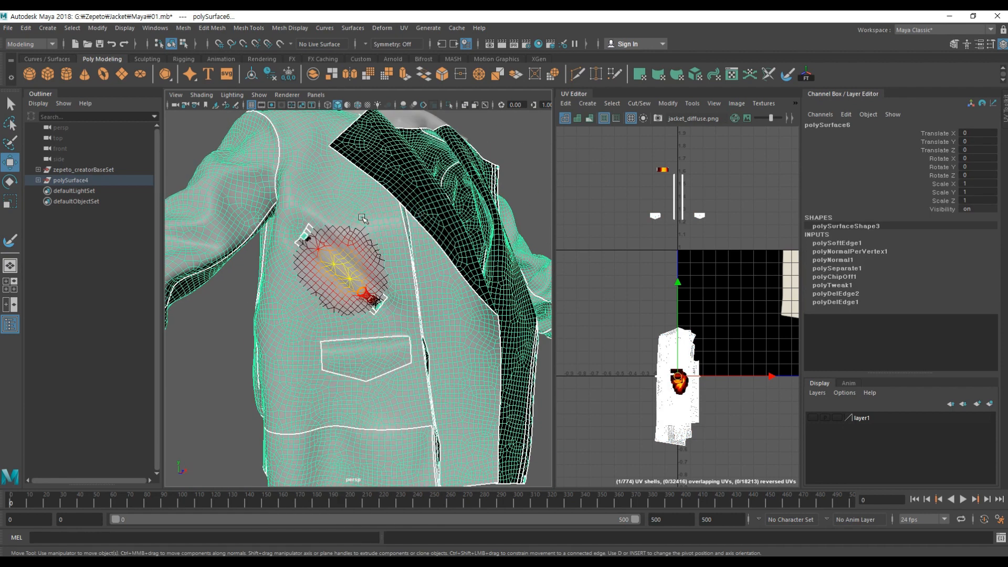
left_click(221, 308)
left_click(333, 256)
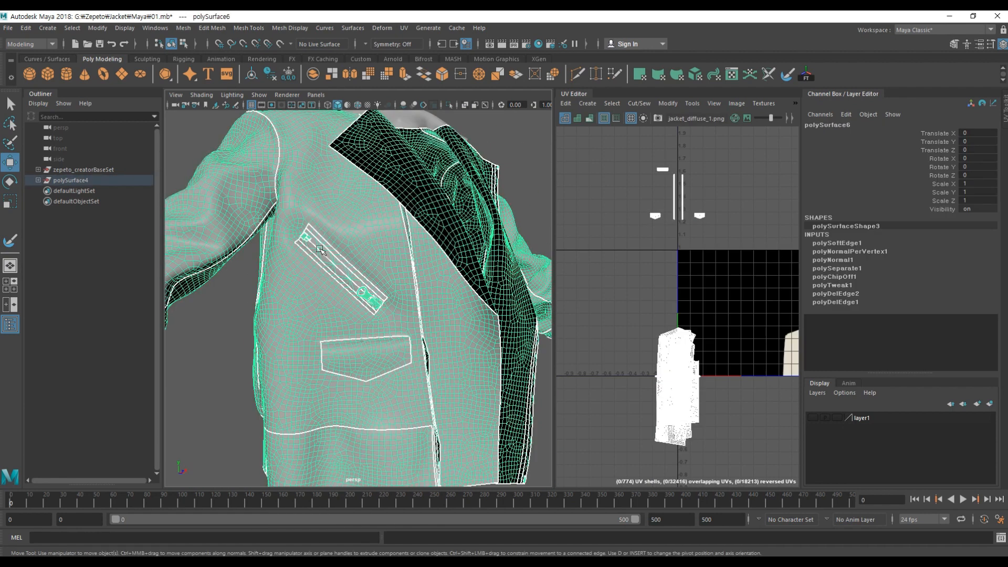
Step: Pick a face on the chest zipper strip and turn off soft selection
scroll(372, 295, "up", 3)
mouse_move(333, 255)
right_mouse_down()
mouse_move(333, 284)
mouse_move(333, 272)
right_mouse_up()
left_click(331, 260)
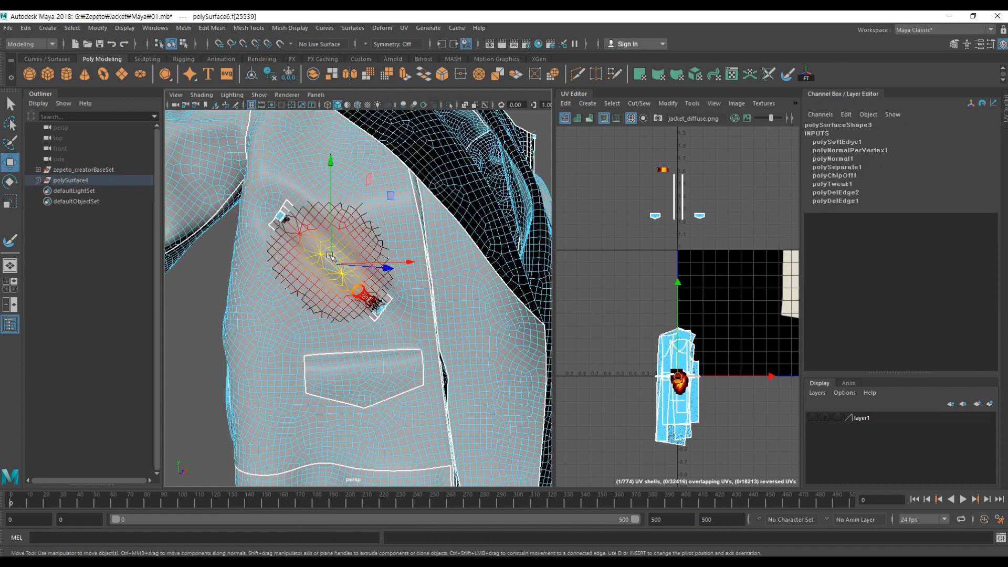
key("b")
middle_click_drag(290, 252, 307, 268, "alt")
scroll(306, 268, "up", 3)
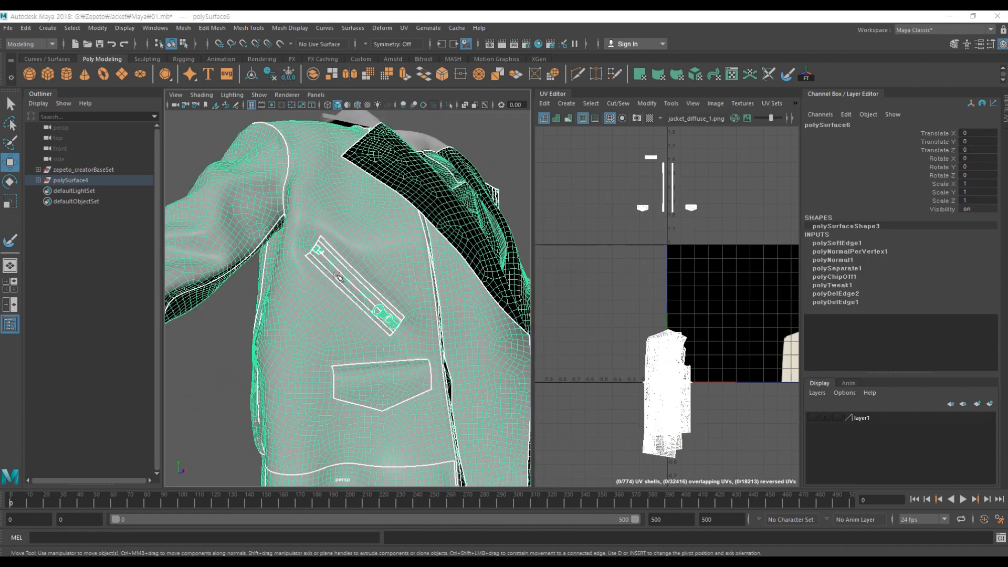
scroll(338, 276, "up", 3)
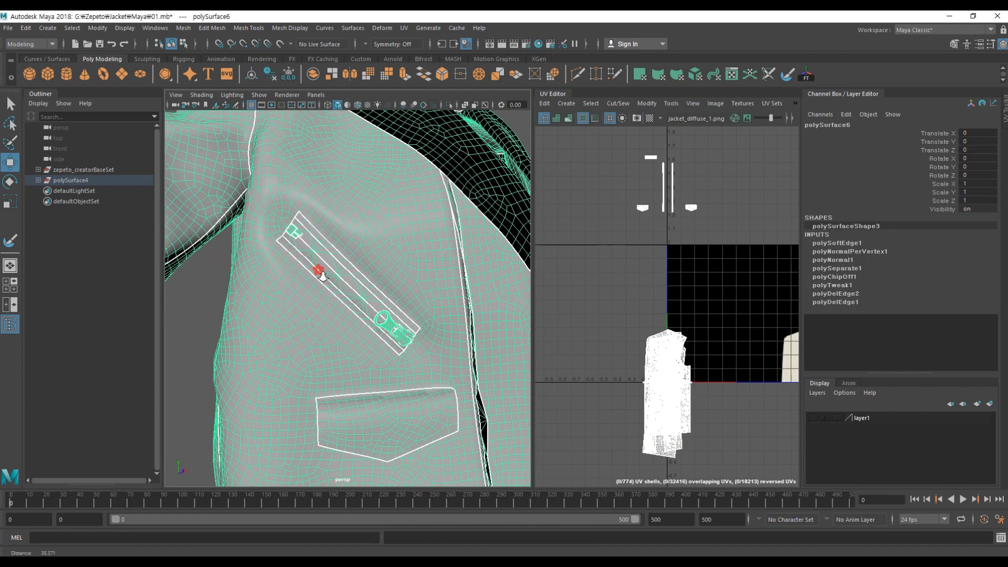
Step: Select faces on the chest zipper strip in face mode and expand the selection to their full UV shells
right_click(334, 265)
left_click(333, 293)
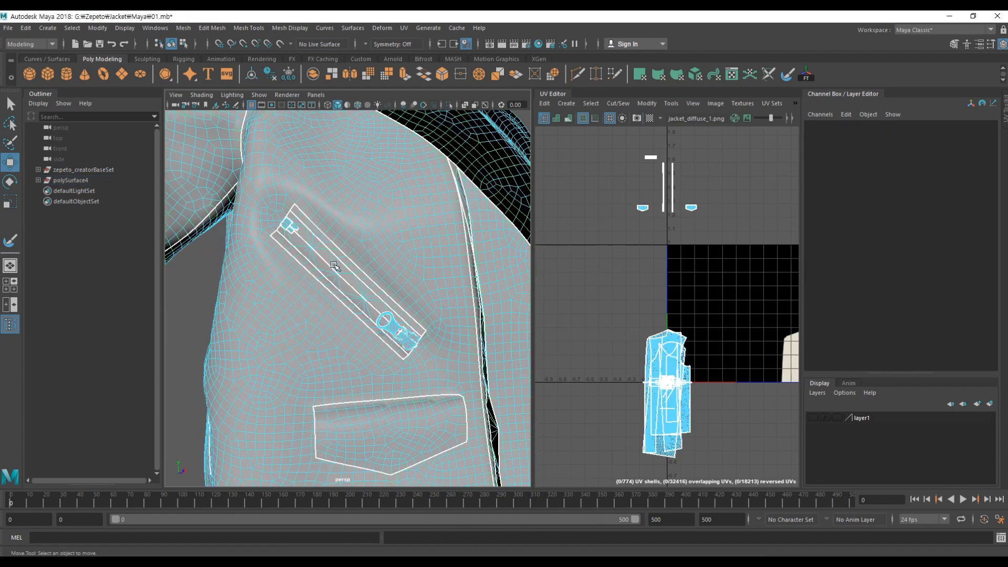
left_click(332, 262)
scroll(369, 279, "up", 3)
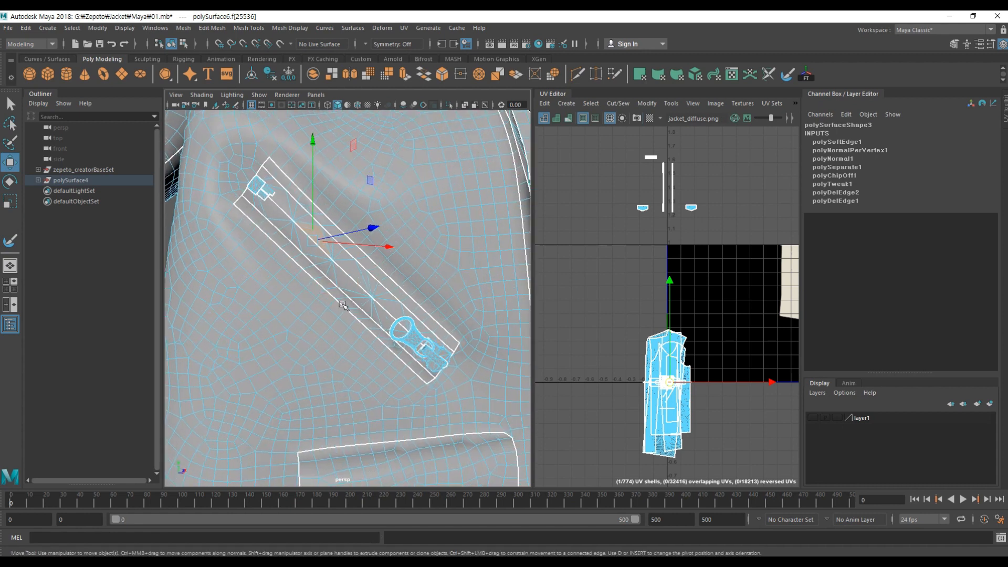
middle_click_drag(630, 363, 610, 300, "alt")
right_click_drag(587, 271, 597, 284, "alt")
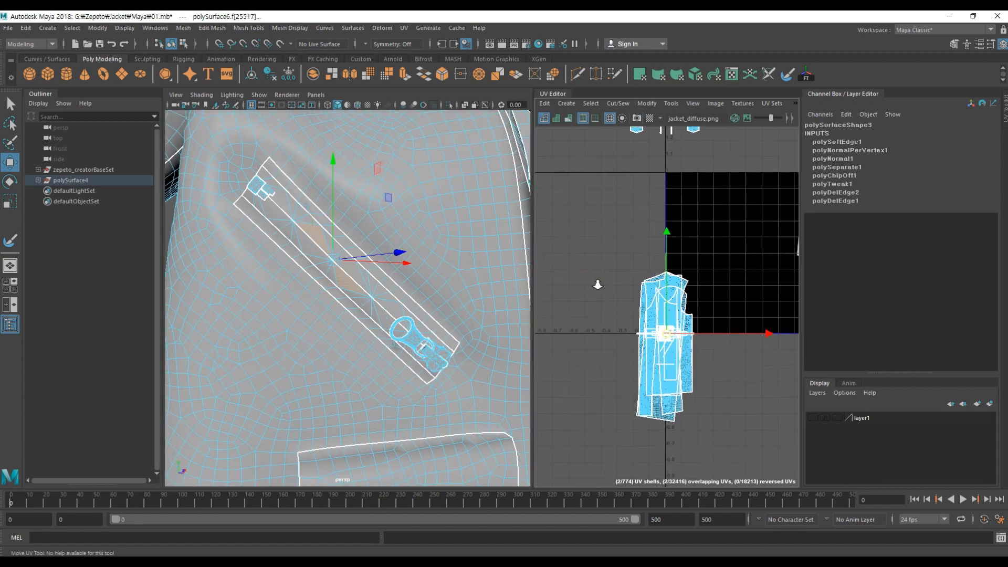
right_click(664, 309, "ctrl")
right_click_drag(703, 331, 712, 336, "ctrl")
left_click_drag(346, 348, 342, 338, "alt")
middle_click_drag(342, 338, 410, 297, "alt")
right_click_drag(321, 265, 291, 259, "alt")
middle_click_drag(291, 258, 311, 261, "alt")
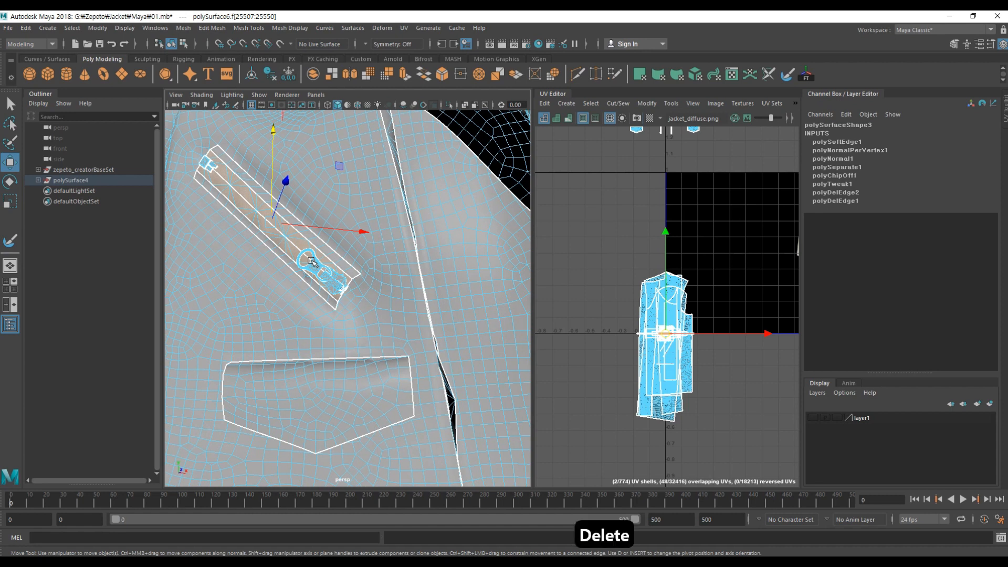
Step: Delete the selected zipper tape faces on the chest and pick a face on the zipper pull
key("Delete")
left_click_drag(274, 278, 284, 259, "alt")
right_click_drag(284, 259, 373, 310, "alt")
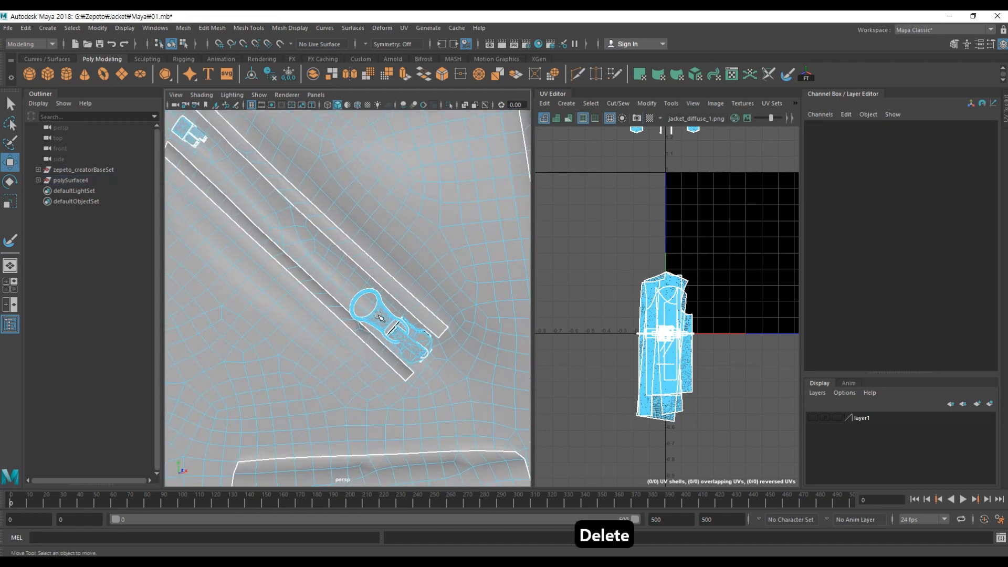
left_click(379, 315)
left_click_drag(418, 343, 369, 313, "alt")
middle_click_drag(369, 313, 436, 302, "alt")
right_click_drag(436, 302, 429, 294, "alt")
left_click_drag(429, 294, 257, 232, "alt")
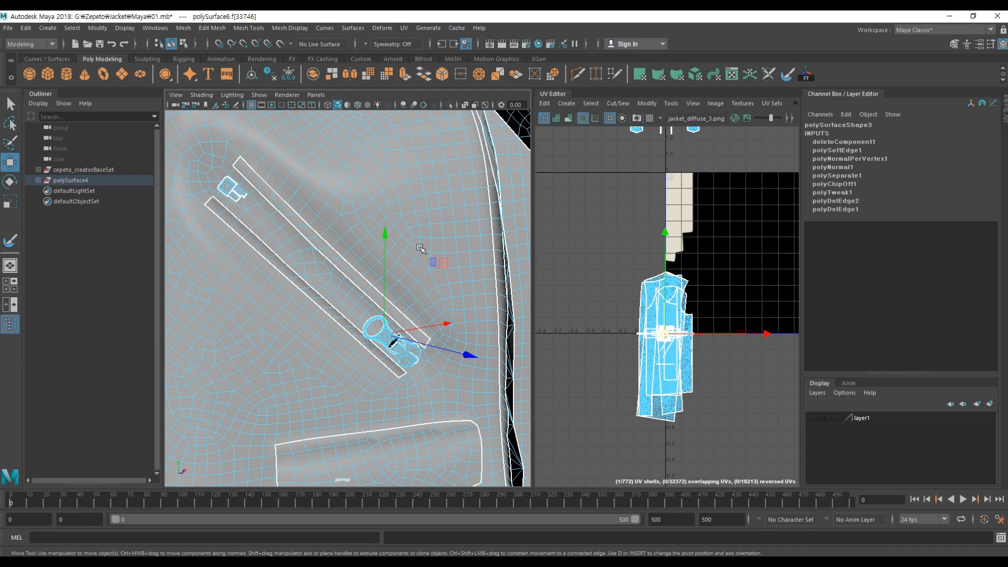
right_click_drag(362, 288, 394, 324, "alt")
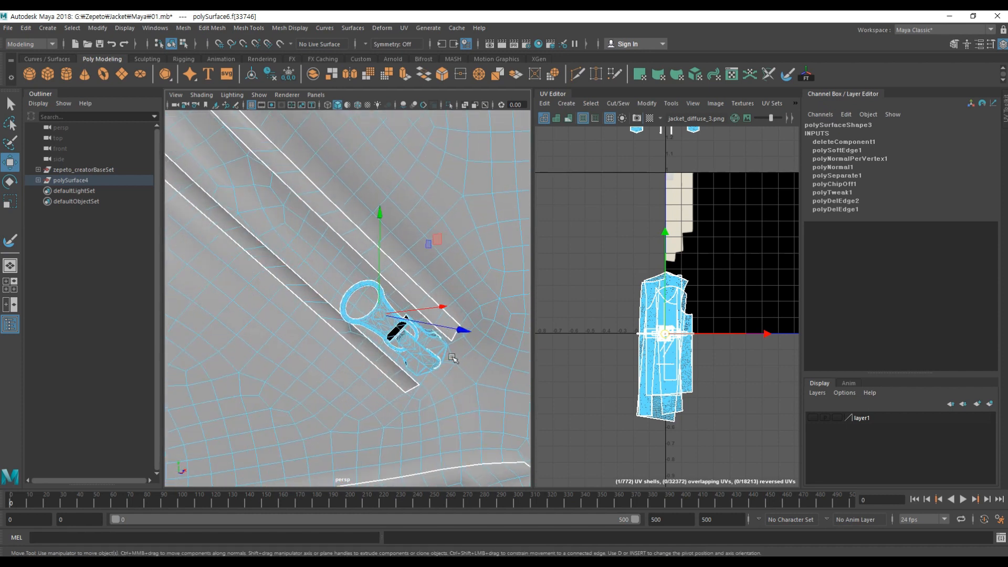
right_click_drag(399, 260, 355, 244, "alt")
Step: Delete the narrow border strips running along both sides of the chest zipper
left_click(322, 243)
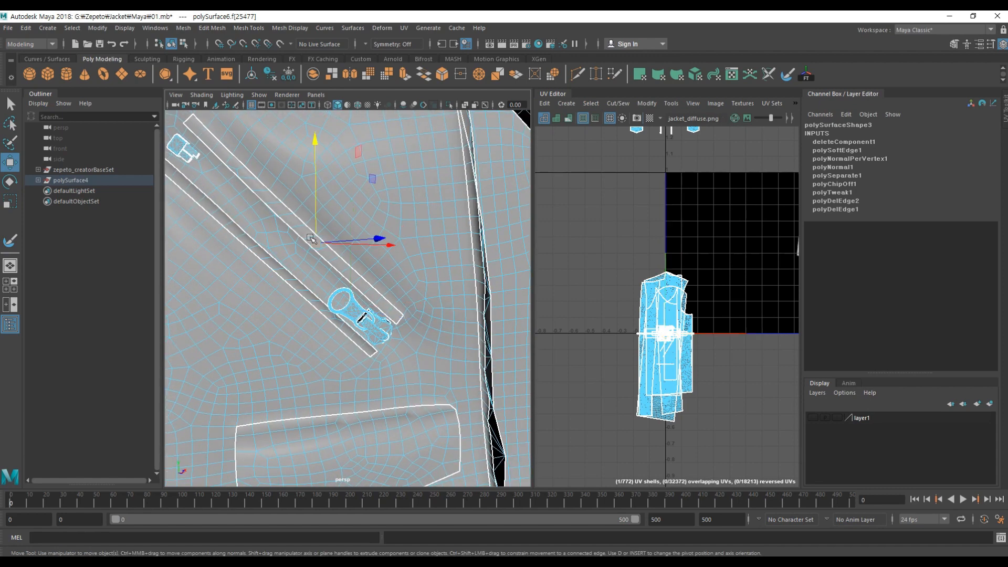
left_click_drag(321, 244, 380, 258, "alt")
key("f")
right_click_drag(429, 329, 257, 342, "alt")
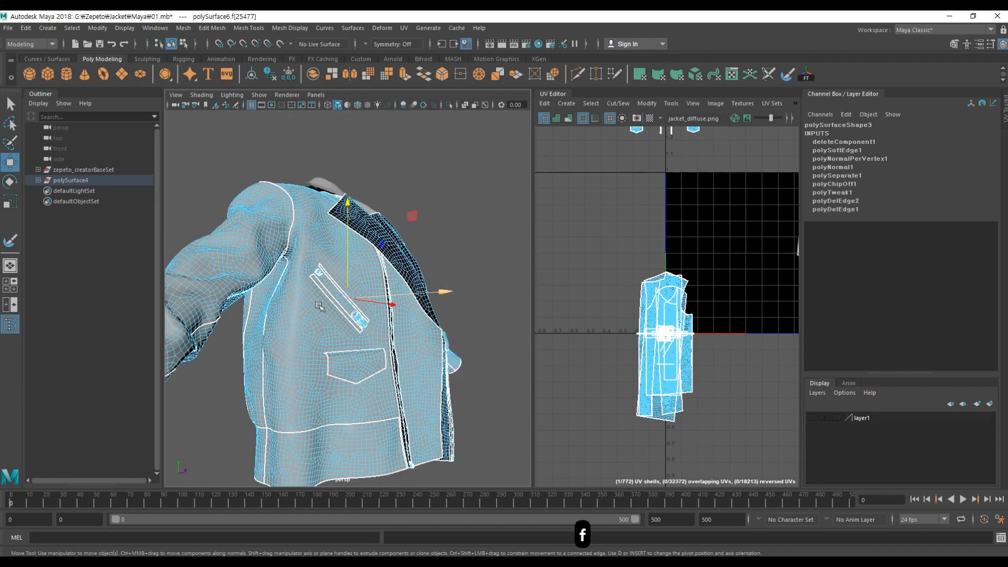
right_click_drag(320, 307, 450, 324, "alt")
left_click_drag(450, 324, 368, 320, "alt")
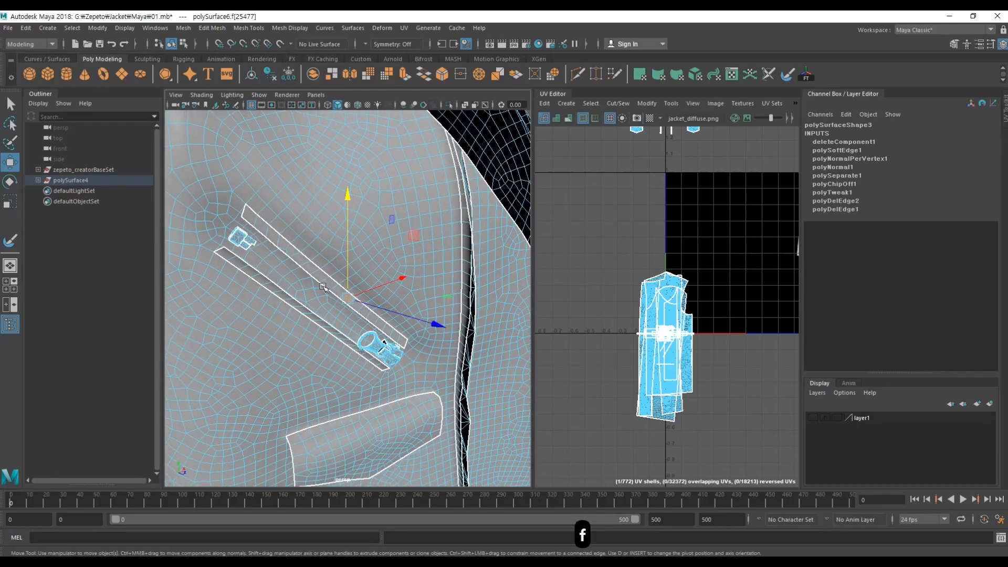
double_click(295, 305, "shift")
key("Delete")
Step: Delete the matching zipper strip faces on the opposite chest, keeping the zipper pull and stop
left_click_drag(430, 321, 273, 315, "alt")
double_click(386, 210)
middle_click_drag(441, 310, 447, 343, "alt")
key("Delete")
Step: Select both front pocket flaps, expand the selection to their UV shells, and extract those faces from the jacket body
right_click_drag(446, 342, 357, 294, "alt")
left_click_drag(357, 294, 383, 239, "alt")
left_click(456, 259)
left_click_drag(456, 259, 259, 267, "alt")
left_click(259, 266, "shift")
right_click_drag(649, 301, 664, 329, "ctrl")
left_click_drag(270, 340, 284, 307, "alt")
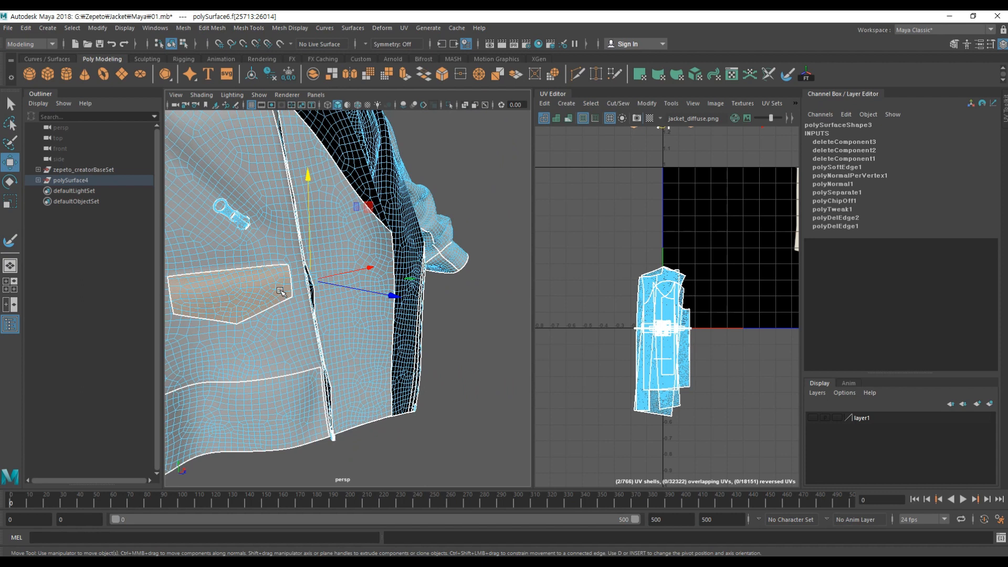
right_click(281, 291, "shift")
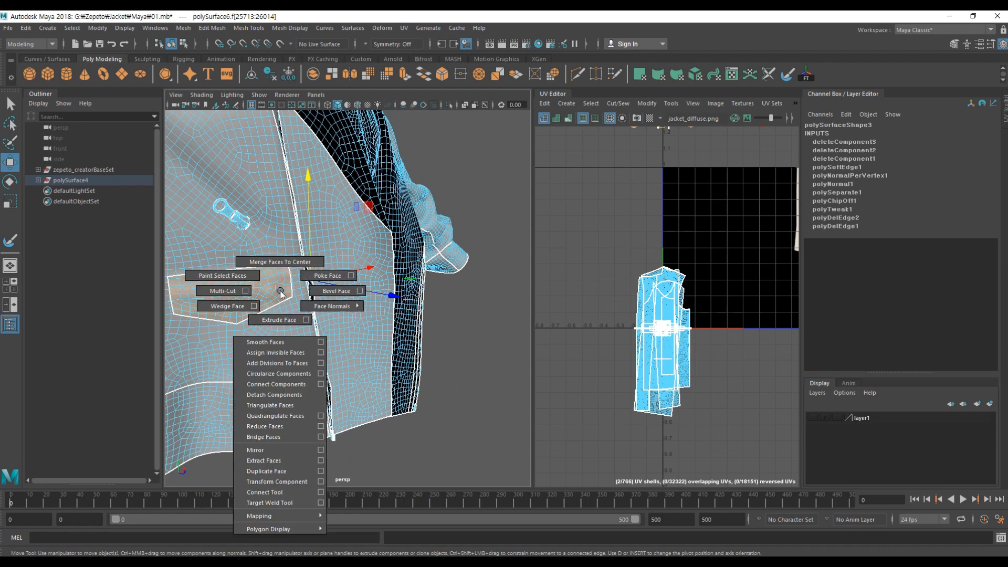
left_click(265, 464)
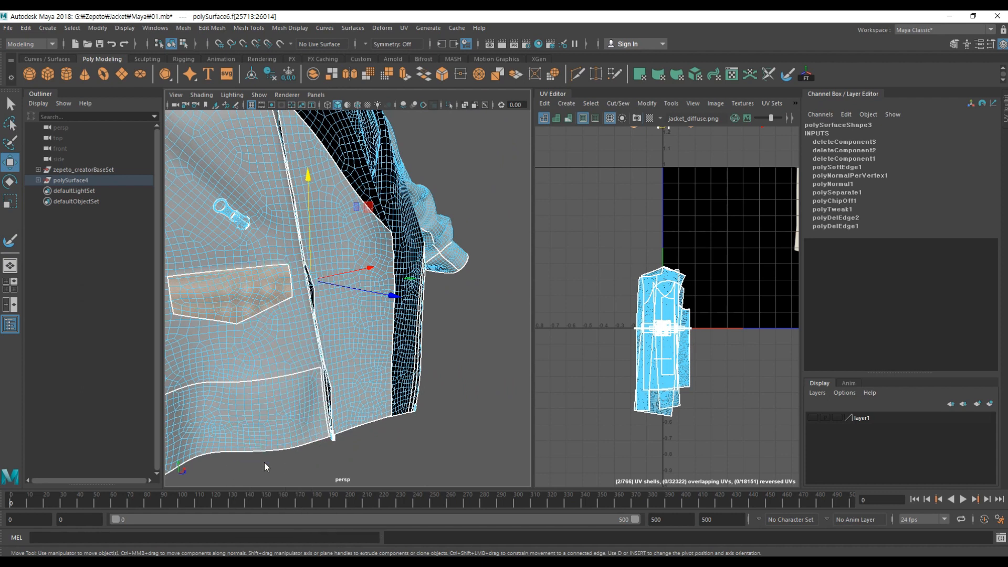
left_click(494, 452)
Step: Select the two extracted pocket flaps in object mode and combine them into one mesh
right_click_drag(386, 279, 443, 250)
key("q")
left_click(348, 314)
key("f")
left_click_drag(348, 314, 288, 320, "alt")
left_click(420, 311)
left_click_drag(417, 308, 219, 276, "alt")
right_click_drag(219, 275, 238, 301, "alt")
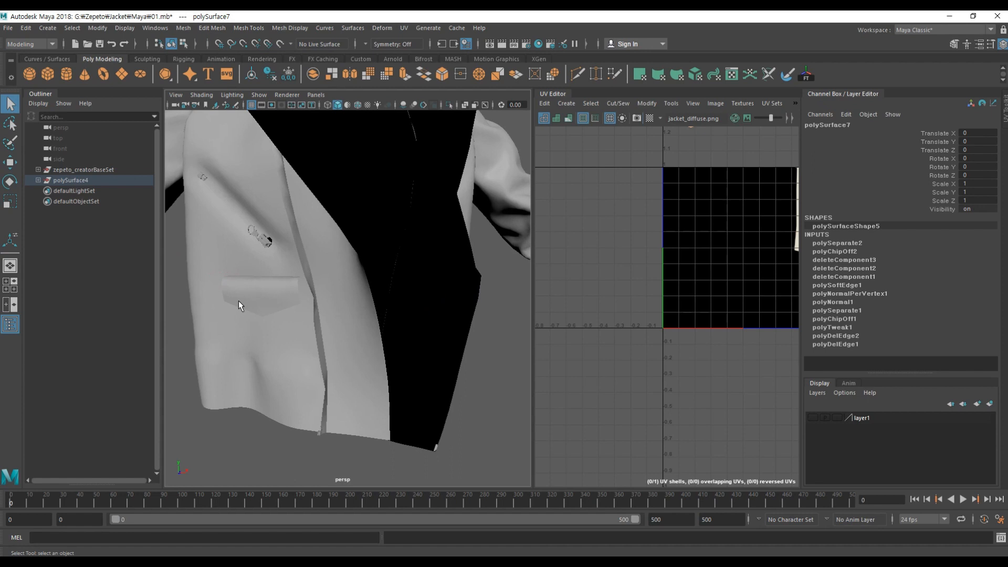
left_click(262, 296)
left_click_drag(262, 296, 332, 287, "alt")
left_click_drag(457, 302, 307, 289, "alt")
right_click(308, 292, "shift")
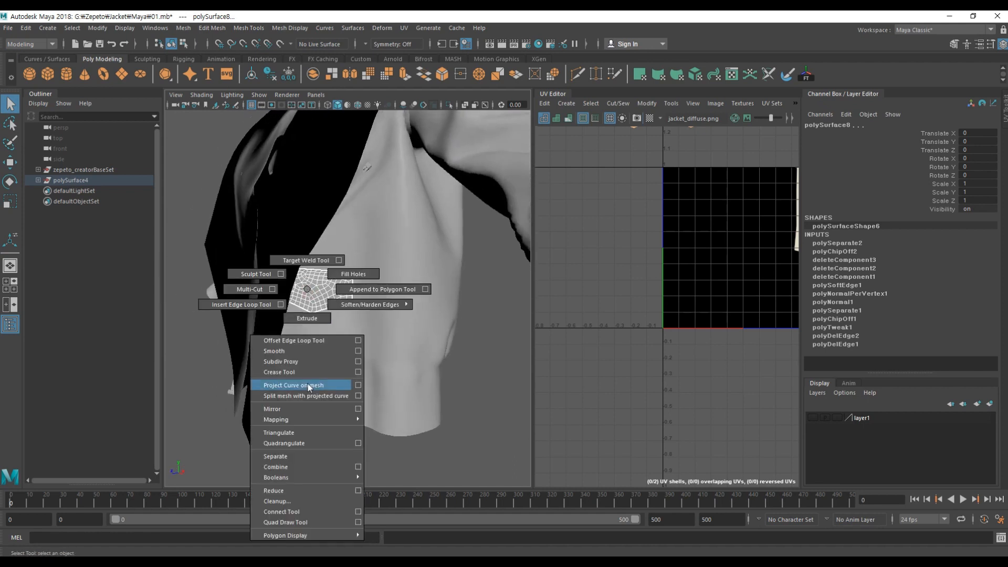
left_click(300, 466)
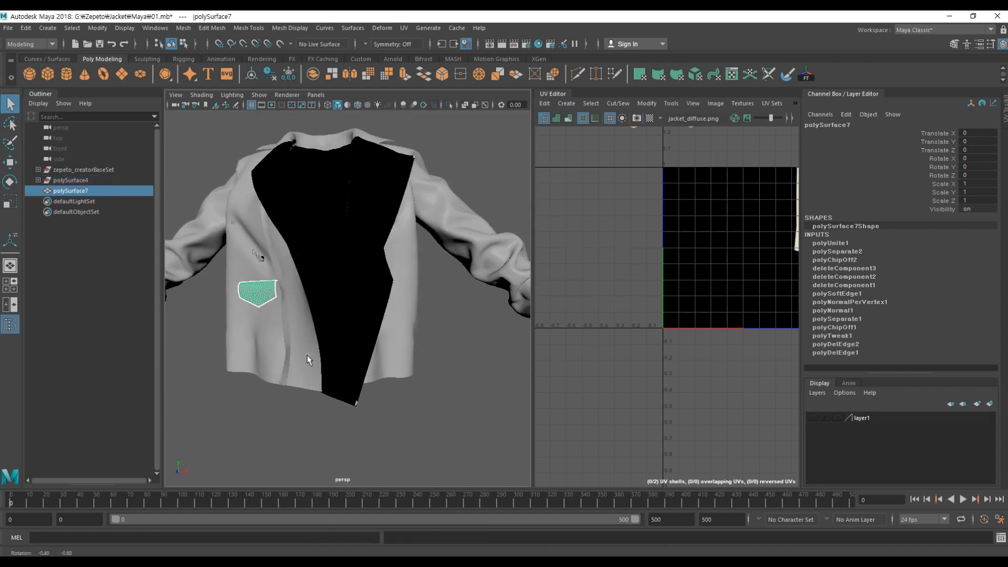
Step: Delete the construction history of the combined pocket flaps and of the jacket body
key("alt+shift+d")
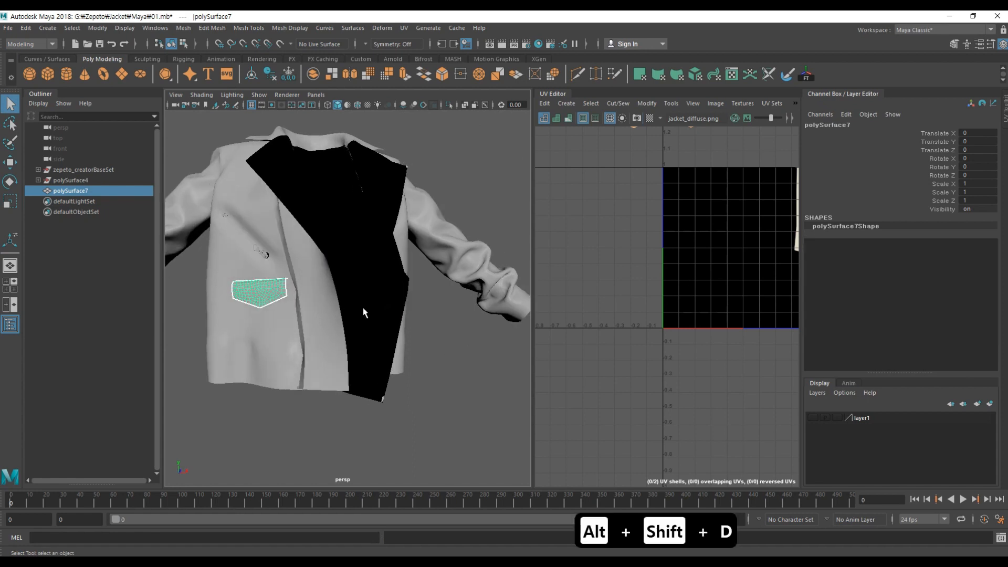
left_click(404, 372)
key("alt+shift+d")
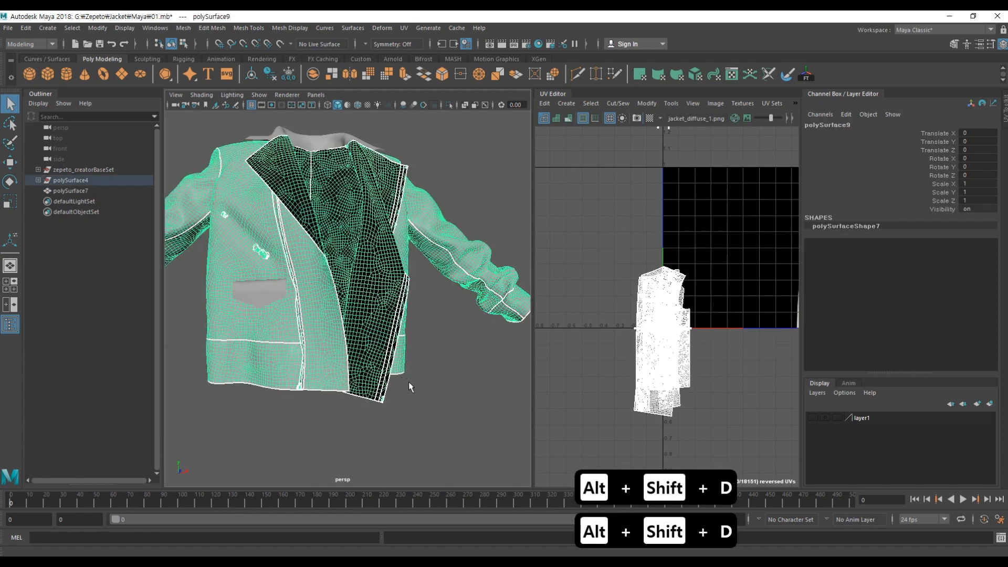
Step: Examine the jacket body's faces around the chest, the front opening and the inside of the panels
left_click(310, 312)
left_click_drag(310, 312, 466, 207, "alt")
left_click(467, 211)
left_click_drag(439, 396, 324, 331, "alt")
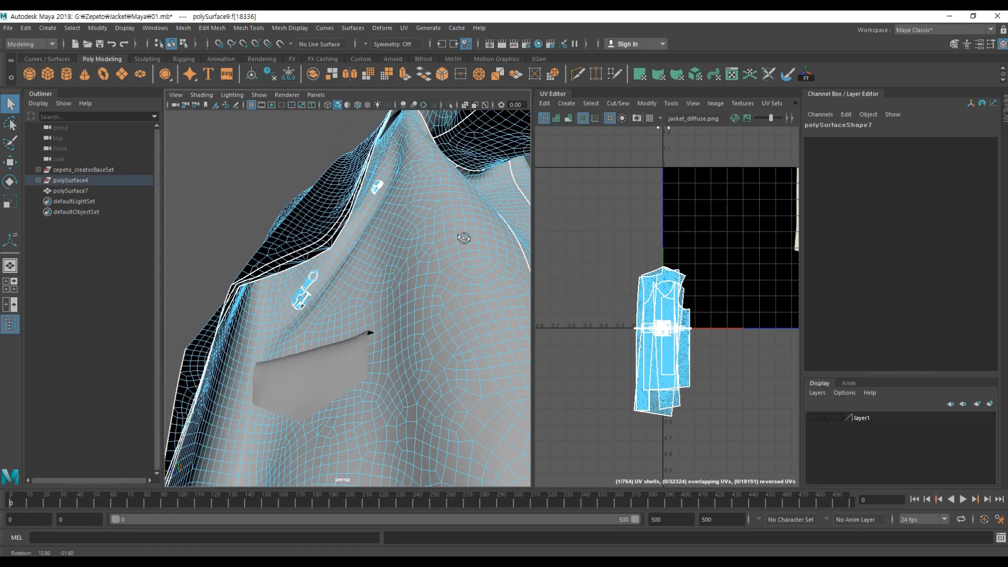
left_click_drag(464, 239, 544, 237, "alt")
right_click_drag(462, 233, 361, 223, "alt")
left_click_drag(278, 220, 389, 185, "alt")
right_click_drag(273, 186, 344, 208, "alt")
left_click_drag(391, 125, 149, 198, "alt")
left_click_drag(307, 228, 428, 238, "alt")
left_click_drag(283, 207, 311, 216, "alt")
left_click_drag(374, 276, 352, 190, "alt")
right_click_drag(351, 190, 365, 203, "alt")
left_click_drag(314, 263, 336, 288, "alt")
Step: Select the whole UV shell of one front panel and move it along negative U, clear of the overlapping shells
scroll(622, 273, "up", 8)
middle_click_drag(657, 276, 635, 262, "alt")
scroll(634, 267, "up", 1)
right_click_drag(261, 231, 254, 253)
right_click_drag(637, 282, 666, 295, "ctrl")
scroll(666, 294, "down", 4)
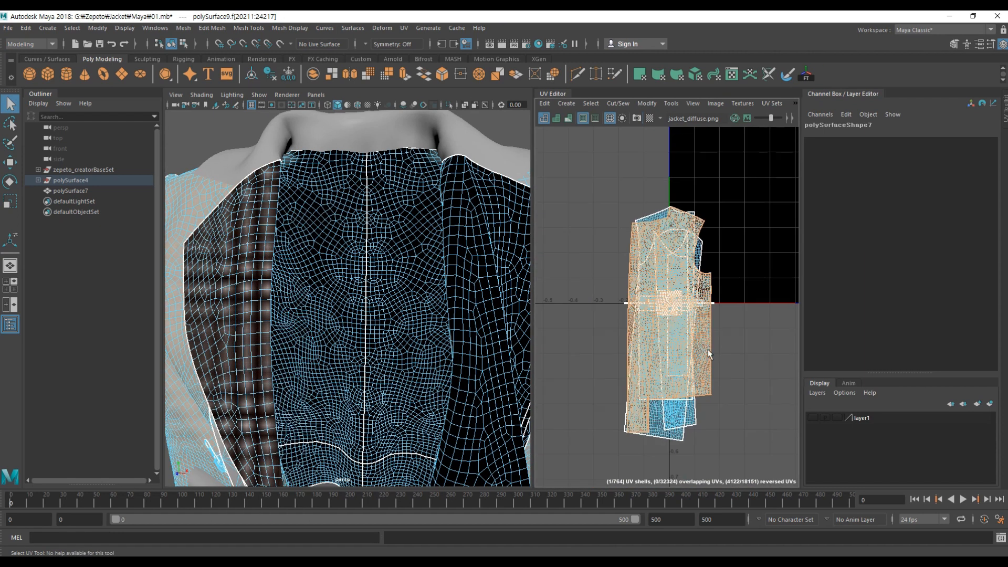
key("w")
key("e")
key("r")
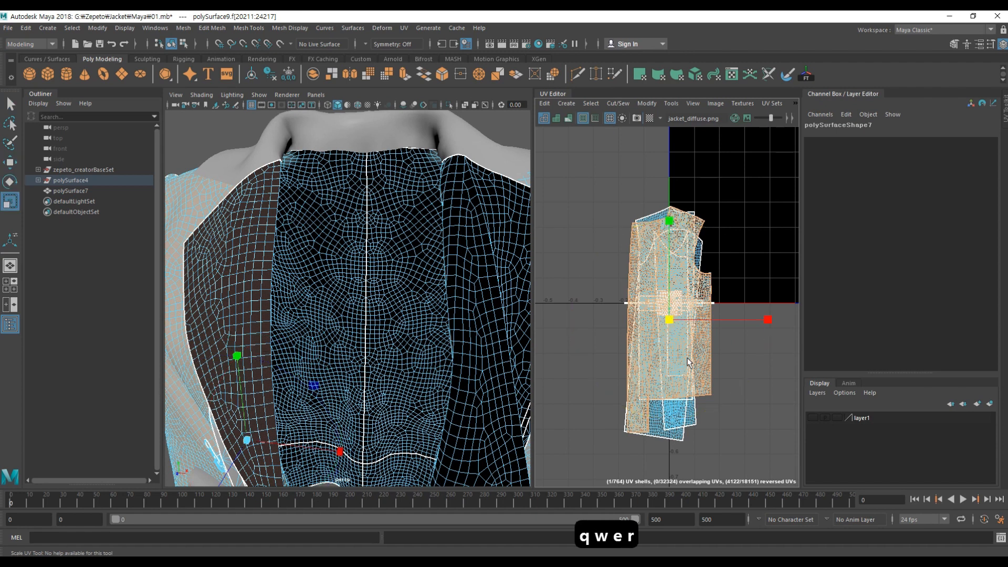
key("w")
left_click_drag(769, 319, 652, 319)
middle_click_drag(576, 374, 665, 327, "alt")
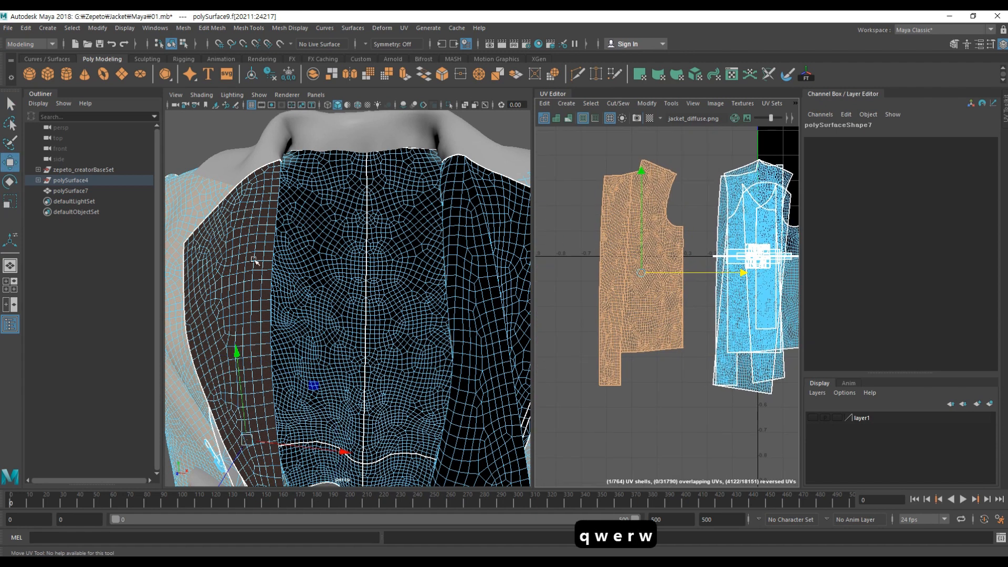
Step: Cut the separated front panel's UVs along the diagonal edge line of the lapel fold
left_click_drag(267, 216, 257, 224, "alt")
right_click(258, 224)
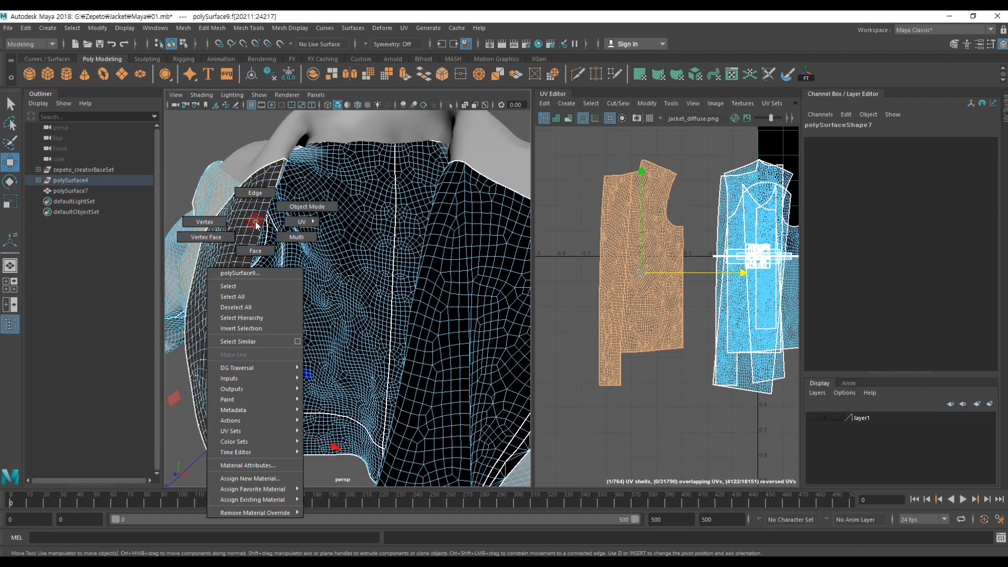
right_click_drag(253, 174, 259, 176)
left_click(230, 132)
scroll(273, 198, "up", 4)
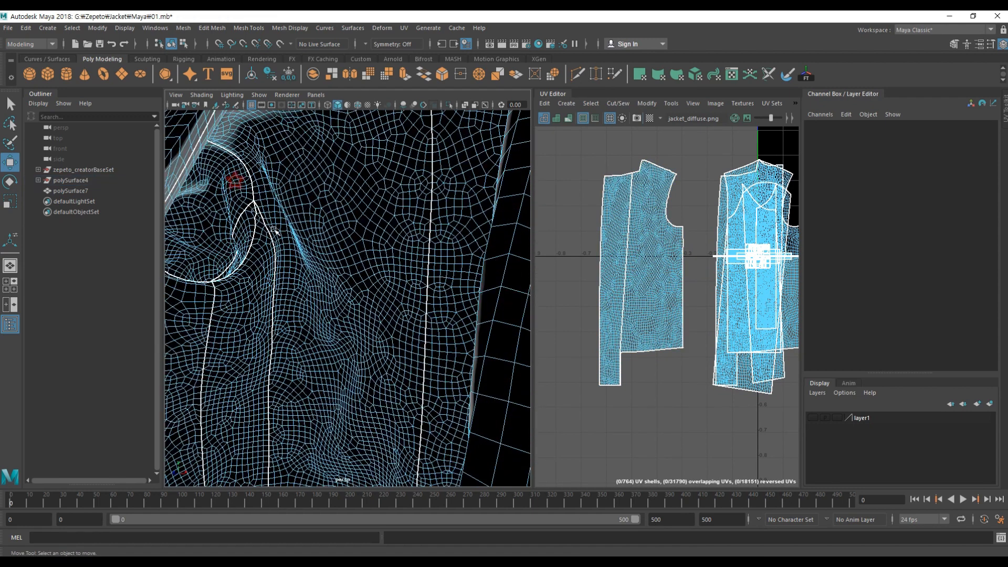
middle_click_drag(237, 180, 274, 210, "alt")
double_click(252, 176)
left_click_drag(253, 175, 226, 257, "alt")
scroll(313, 215, "up", 3)
left_click(301, 188, "shift")
middle_click_drag(316, 315, 333, 232, "alt")
scroll(339, 242, "down", 2)
scroll(621, 263, "up", 5)
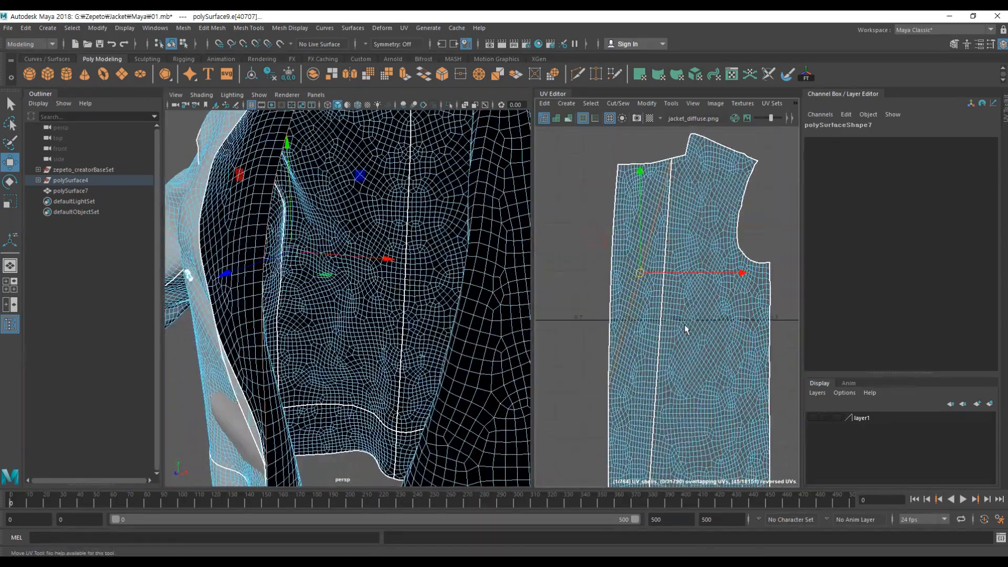
right_click(656, 288, "shift")
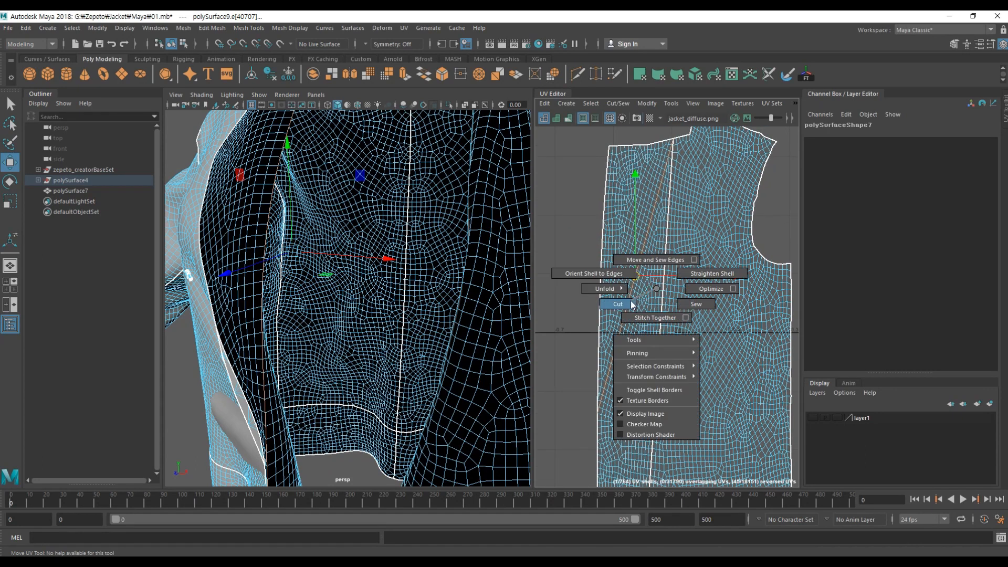
right_click_drag(632, 304, 630, 302, "shift")
left_click(572, 284)
Step: Move the triangular lapel UV shell away from the front panel and pick the remaining panel shell
right_click_drag(625, 187, 686, 193)
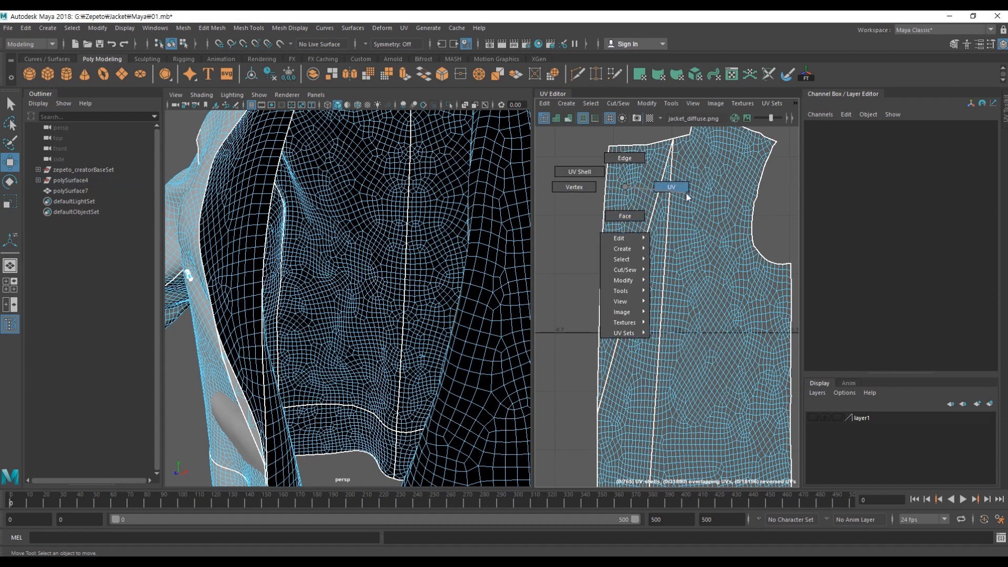
right_click_drag(625, 190, 626, 210)
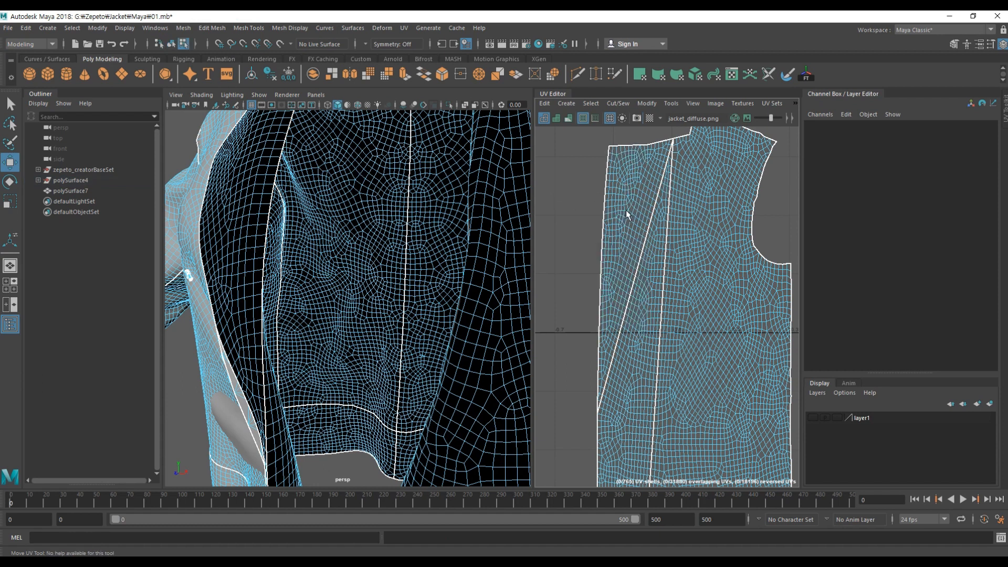
left_click(628, 211)
left_click_drag(735, 281, 707, 285)
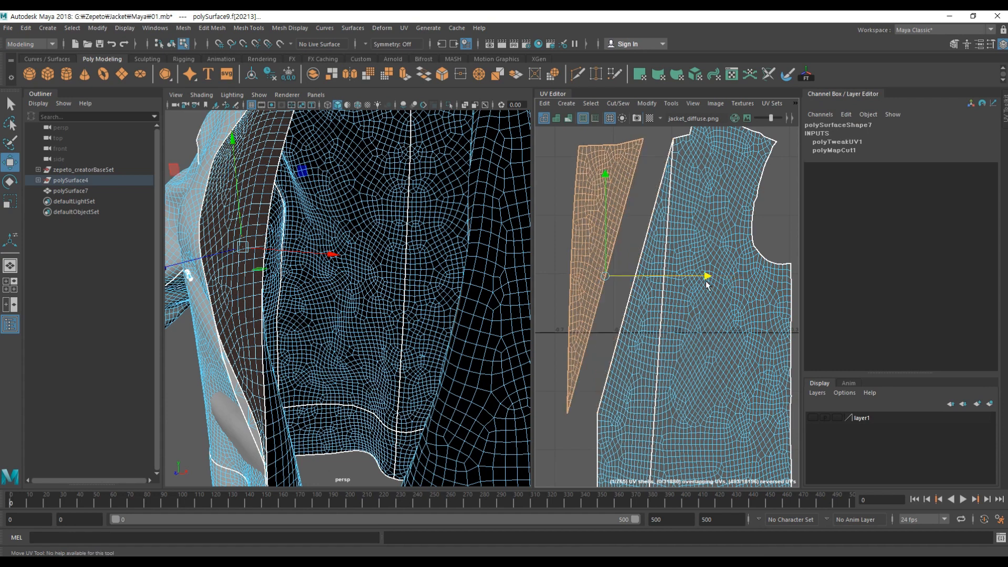
left_click(618, 349)
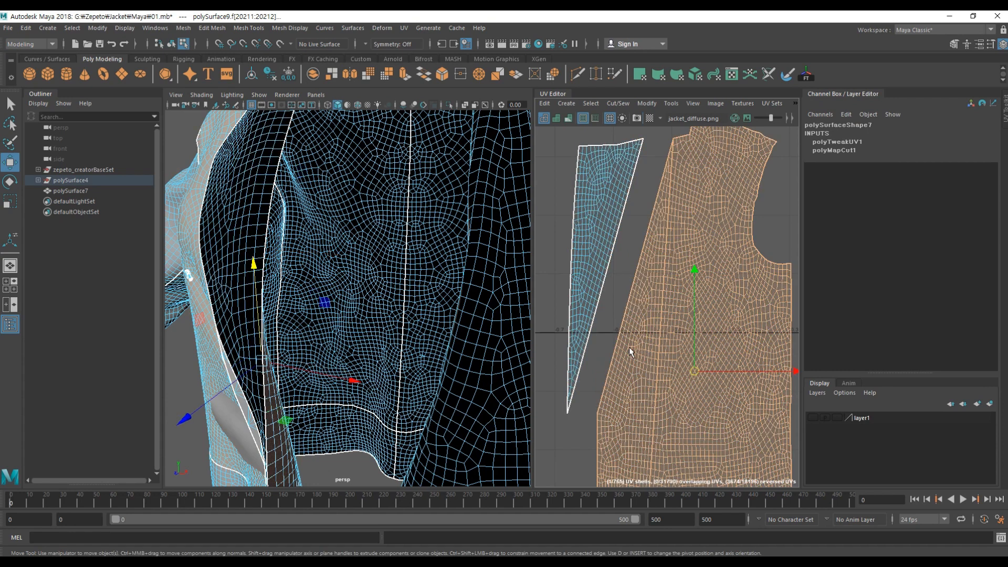
left_click(609, 347)
Step: Cut the opposite front panel's UVs along the lengthwise edge line running from the collar towards the hem
left_click_drag(306, 333, 343, 307, "alt")
middle_click_drag(468, 283, 374, 232, "alt")
left_click_drag(373, 232, 417, 243, "alt")
middle_click_drag(417, 243, 423, 274, "alt")
left_click(376, 153)
left_click_drag(422, 373, 400, 237, "alt")
middle_click_drag(406, 202, 399, 276, "alt")
scroll(399, 276, "up", 4)
mouse_move(402, 238)
left_mouse_down("alt")
mouse_move(277, 249)
mouse_move(357, 245)
mouse_move(399, 221)
left_mouse_up("alt")
scroll(368, 242, "down", 5)
scroll(399, 221, "up", 3)
middle_click_drag(399, 221, 397, 268, "alt")
left_click_drag(397, 268, 358, 268, "alt")
scroll(649, 302, "down", 4)
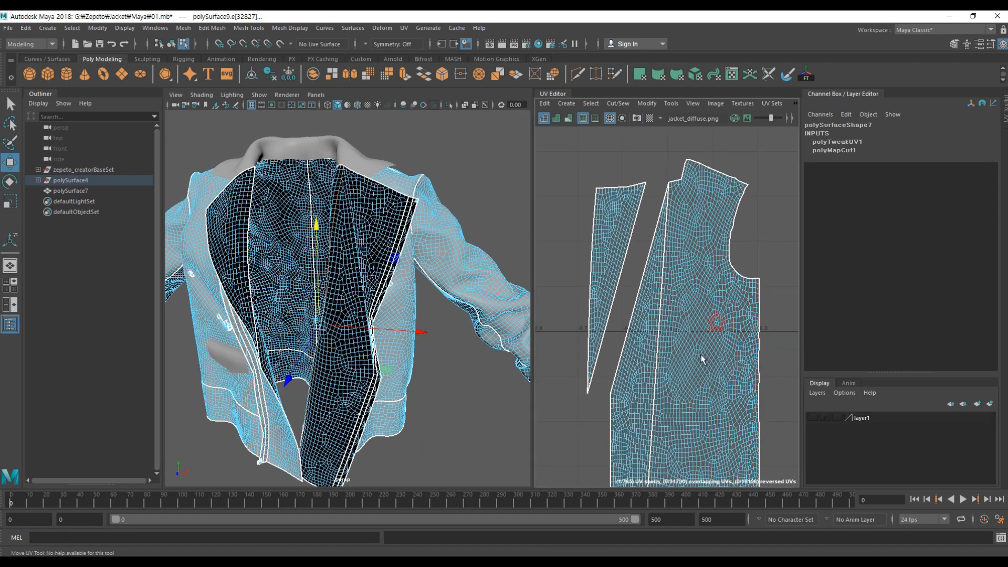
key("f")
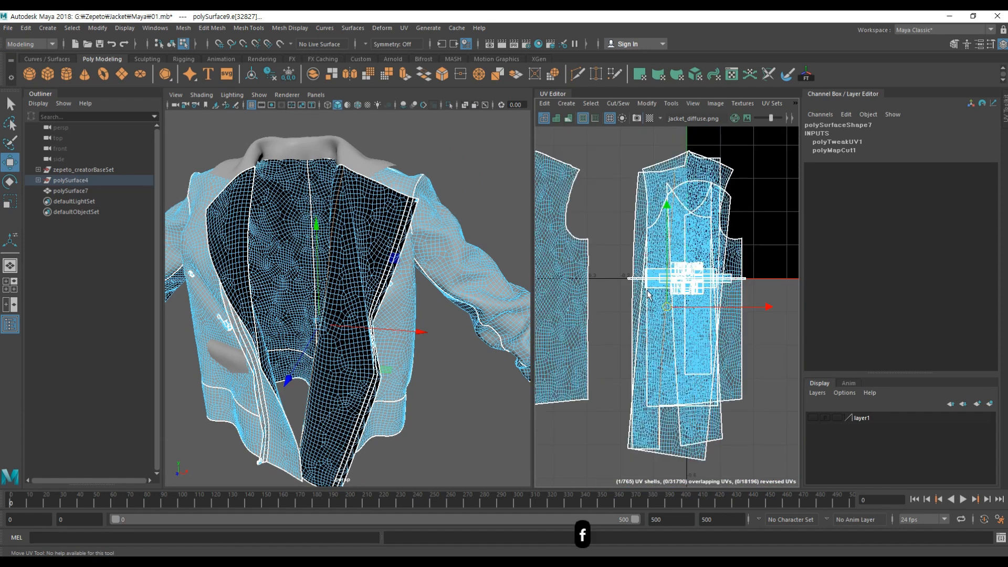
scroll(669, 377, "up", 5)
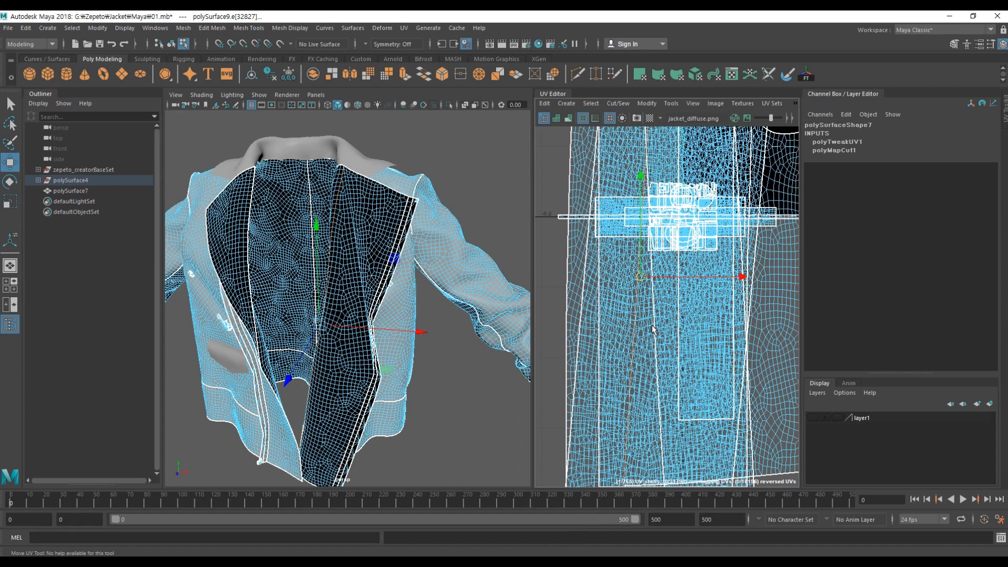
right_click(645, 306, "shift")
left_click(622, 322)
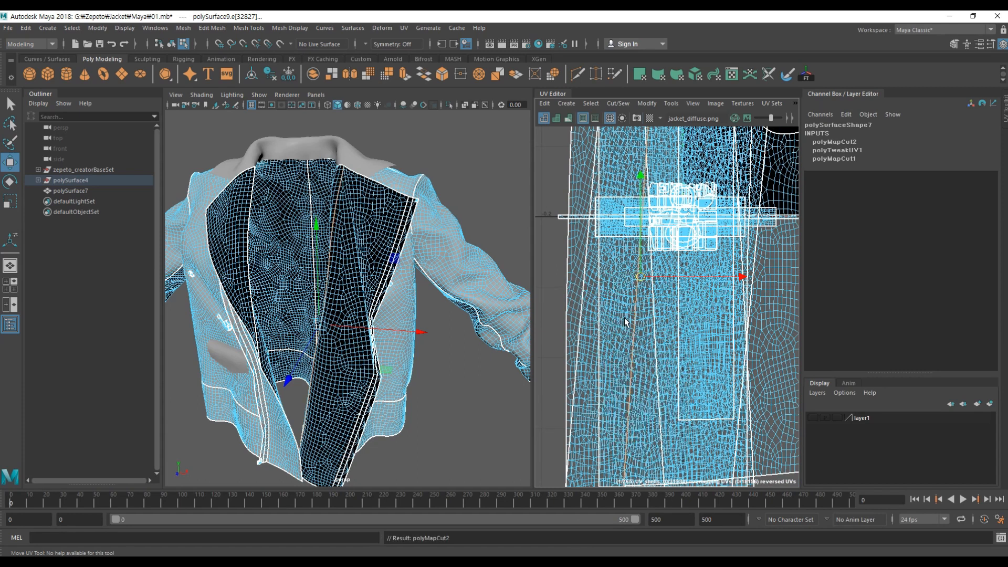
Step: Select the opposite front panel's whole UV shell and move it along positive U, clear of the overlapping shells
scroll(625, 323, "down", 5)
right_click(366, 212)
left_click(367, 212)
scroll(669, 297, "up", 2)
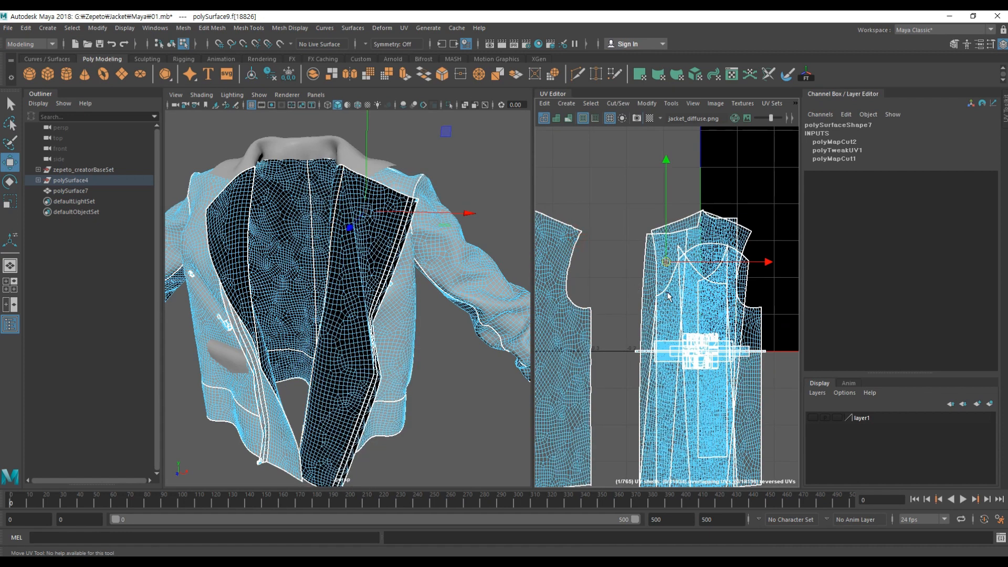
right_click_drag(663, 270, 718, 290, "ctrl")
scroll(704, 362, "down", 2)
middle_click_drag(704, 394, 631, 348, "alt")
scroll(698, 349, "down", 2)
middle_click_drag(702, 349, 595, 338, "alt")
left_click_drag(635, 314, 713, 314)
Step: Cut the UVs along the uncut edge where the front panel's lengthwise seam stops above the hem
mouse_move(347, 321)
left_mouse_down("alt")
mouse_move(368, 288)
mouse_move(335, 308)
left_mouse_up("alt")
left_click_drag(273, 265, 252, 310, "alt")
middle_click_drag(253, 341, 310, 316, "alt")
right_click_drag(310, 315, 378, 297, "alt")
middle_click_drag(378, 296, 345, 278, "alt")
right_click_drag(345, 278, 341, 302)
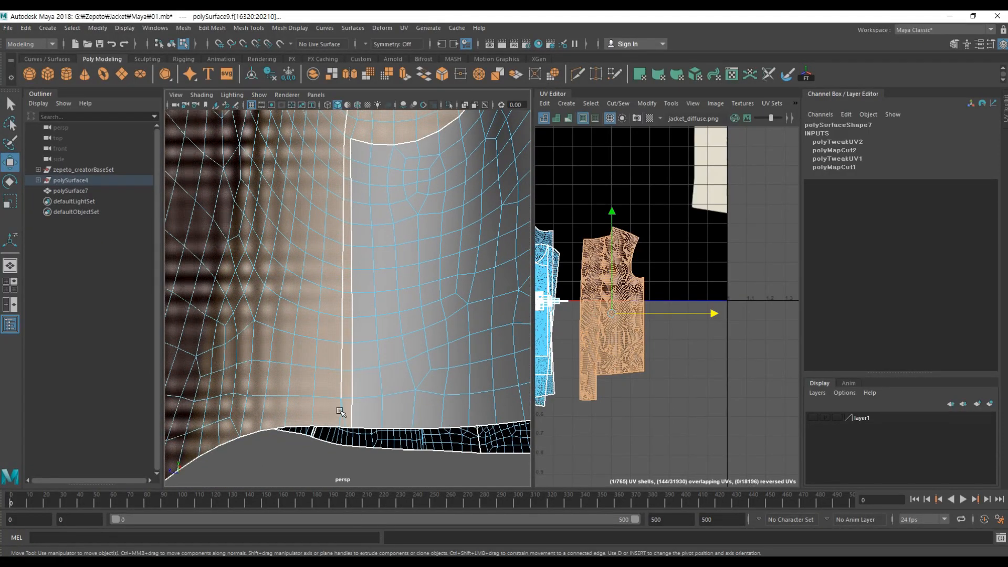
left_click(342, 416)
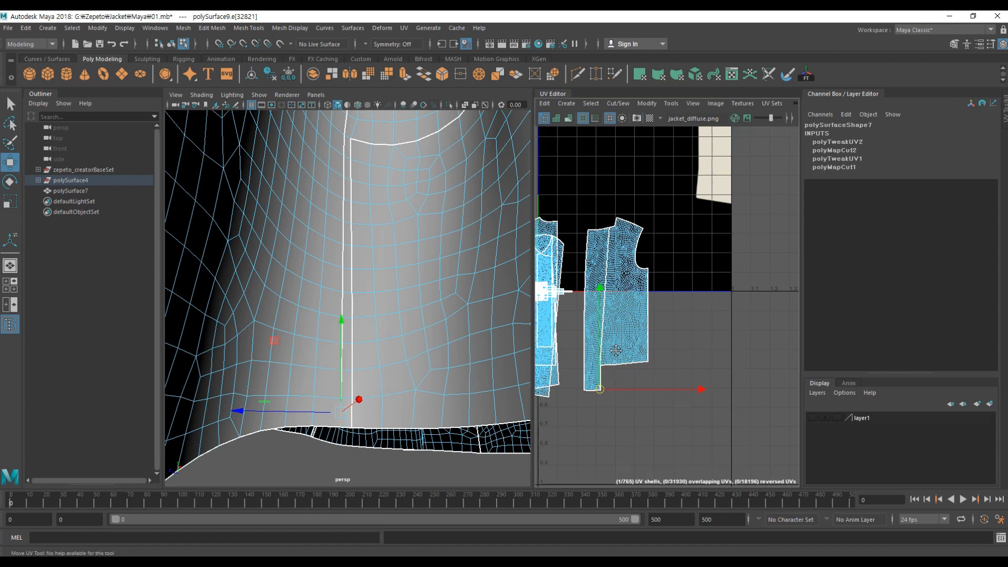
scroll(591, 399, "up", 8)
middle_click_drag(634, 303, 686, 316, "alt")
scroll(686, 317, "up", 3)
middle_click_drag(632, 374, 607, 332, "alt")
right_click(600, 302, "shift")
right_click_drag(599, 303, 570, 320, "shift")
left_click(671, 411)
Step: Delete the short edge beside the front panel's lengthwise seam at the hem
left_click_drag(379, 377, 364, 338, "alt")
left_click(336, 389)
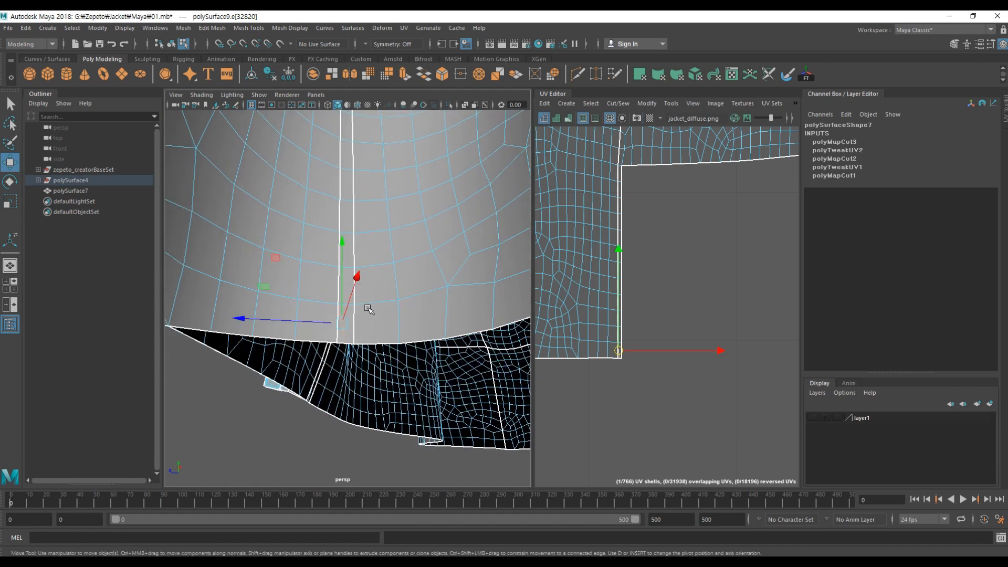
right_click(369, 309, "shift")
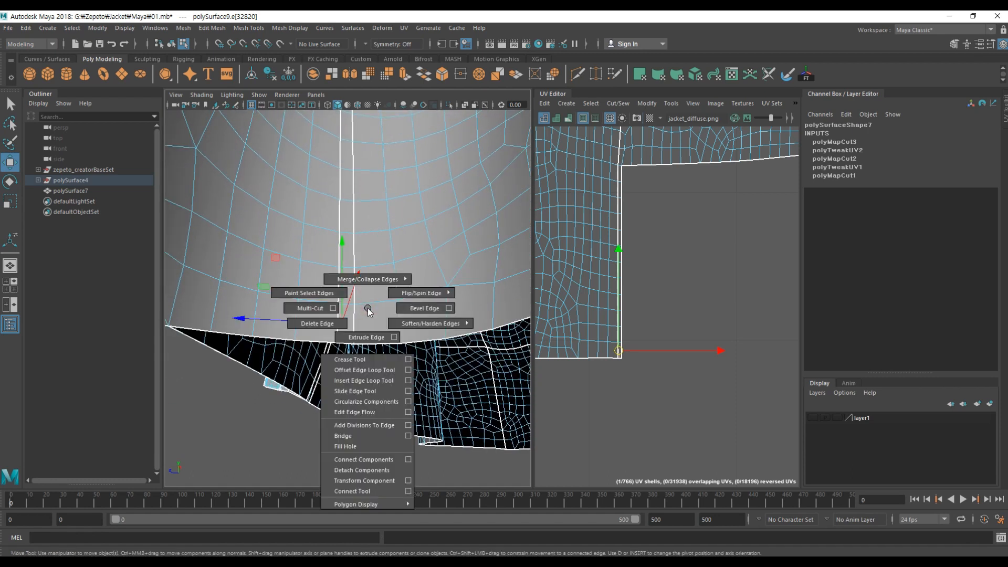
left_click(317, 325)
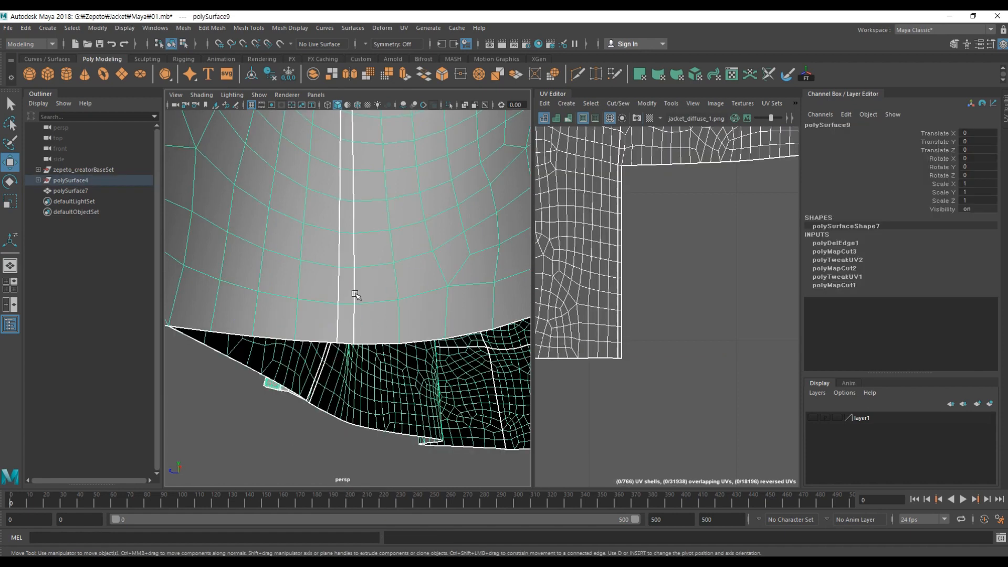
Step: Move the cut facing strip's UV shell clear of the front panel and extract both inner front facings as separate meshes
scroll(611, 294, "down", 3)
scroll(339, 291, "down", 5)
right_click_drag(358, 234, 357, 265)
left_click(355, 257)
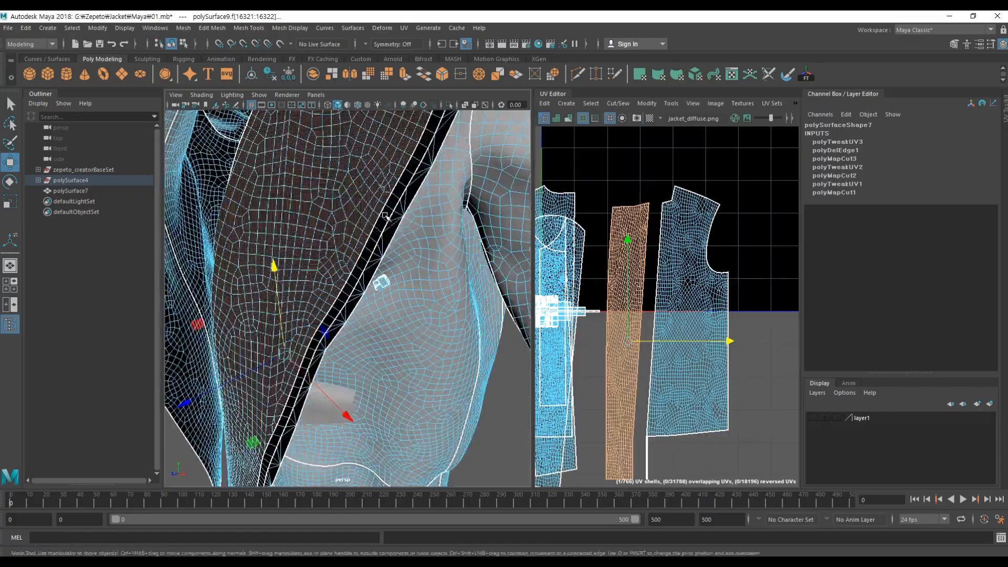
left_click_drag(382, 281, 452, 284, "alt")
left_click(453, 285)
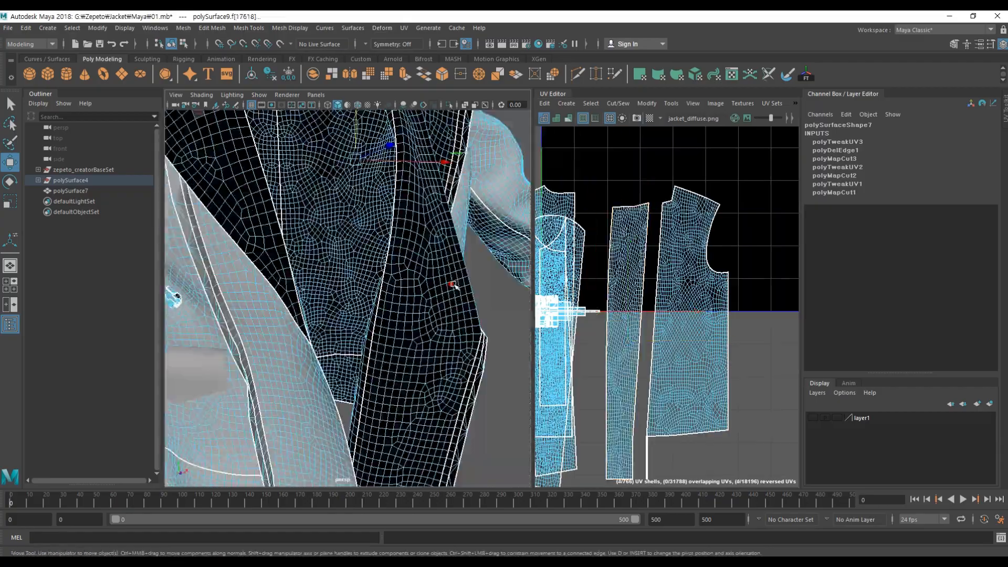
Step: Turn off soft selection and delete the construction history of the separated facings and jacket body
key("b")
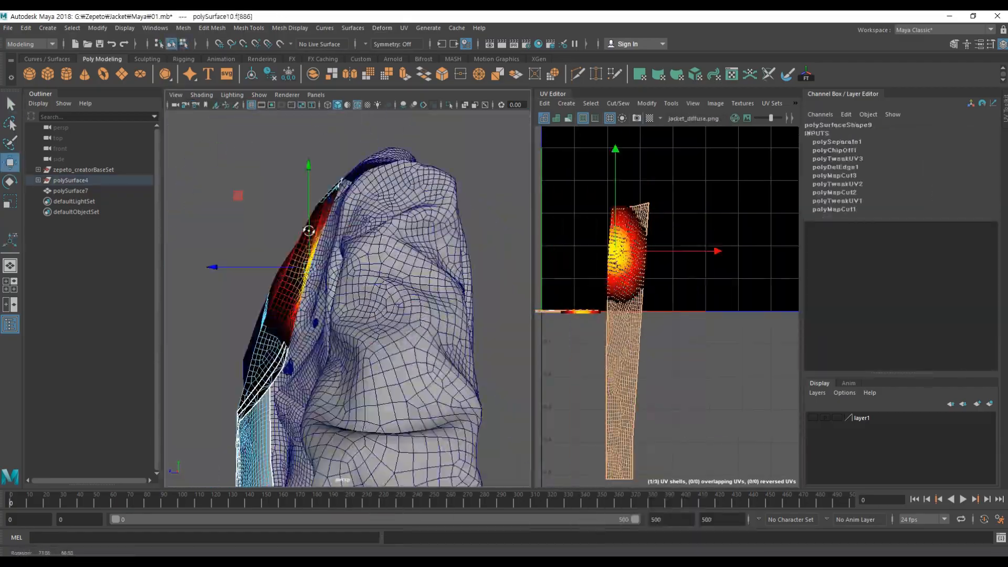
key("ctrl+z")
left_click_drag(336, 357, 379, 357, "alt")
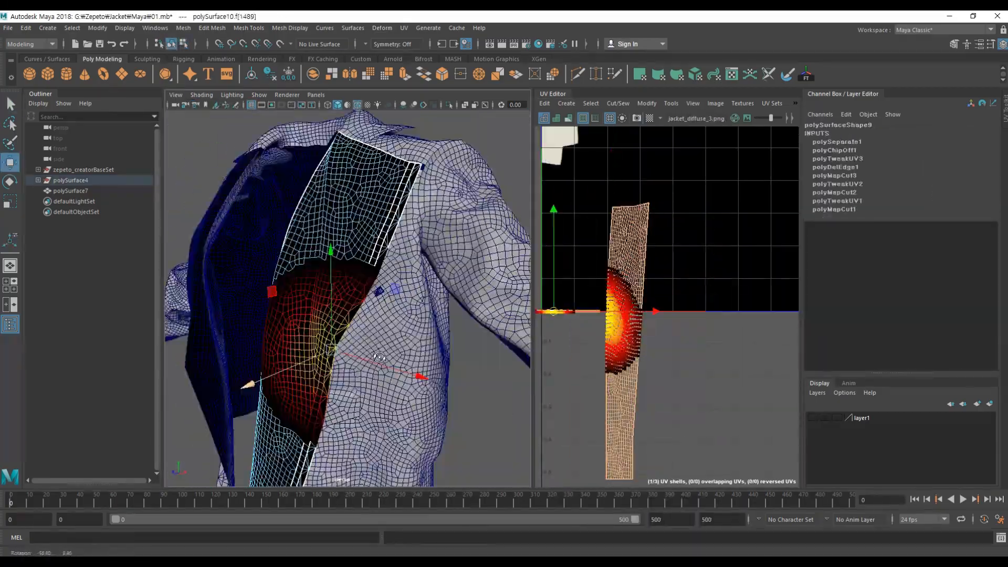
right_click(288, 247)
key("b")
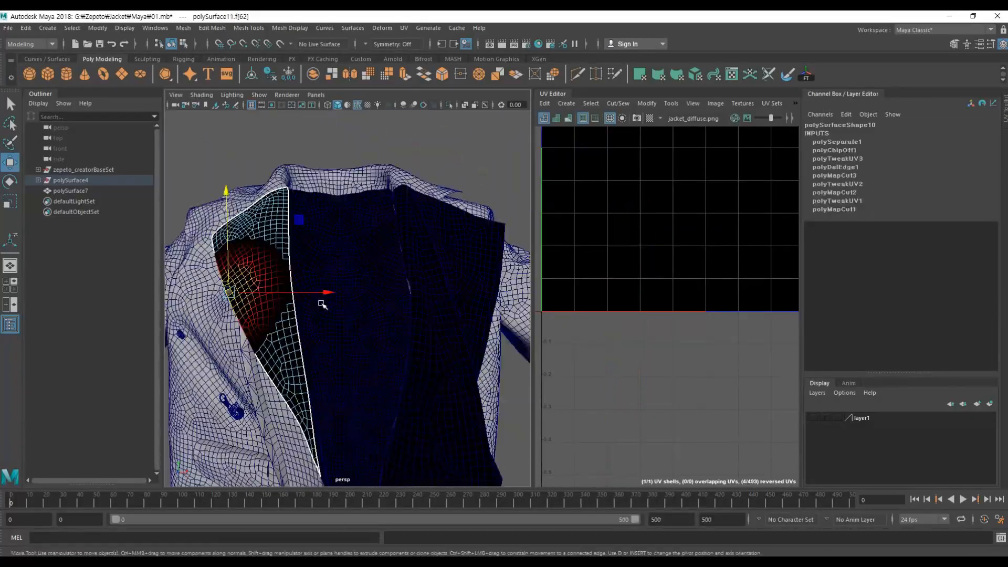
right_click(405, 247)
key("alt+shift+d")
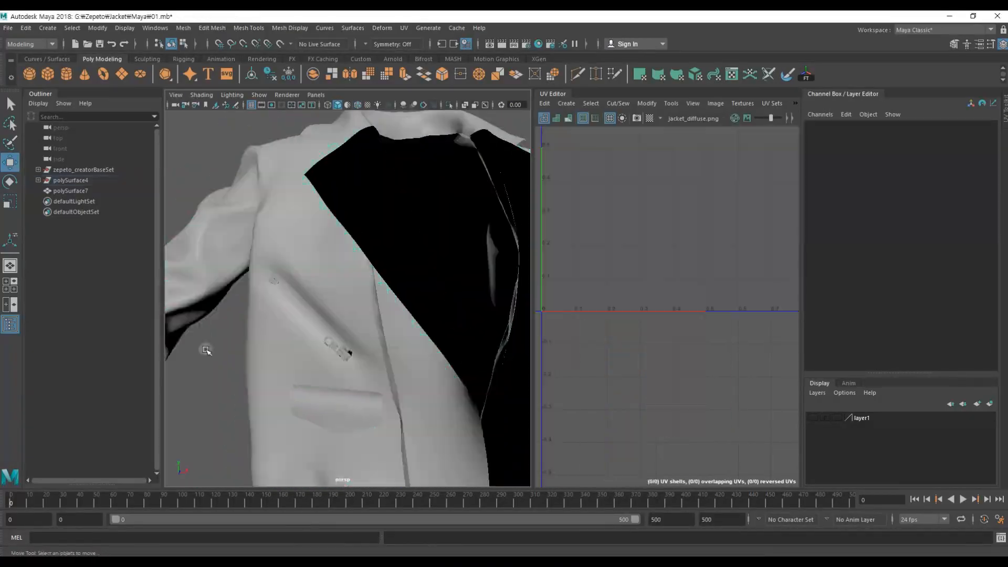
Step: Select the jacket body and turn on the Poly Count heads-up display
left_click_drag(336, 308, 286, 290, "alt")
left_click(260, 230)
middle_click_drag(383, 275, 375, 290, "alt")
left_click_drag(375, 289, 367, 296, "alt")
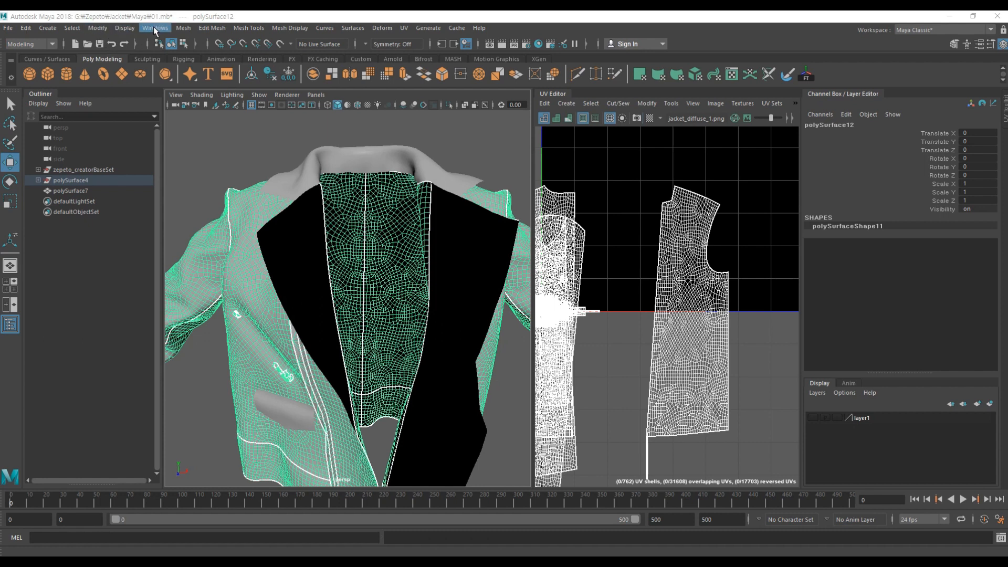
left_click(125, 28)
mouse_move(162, 67)
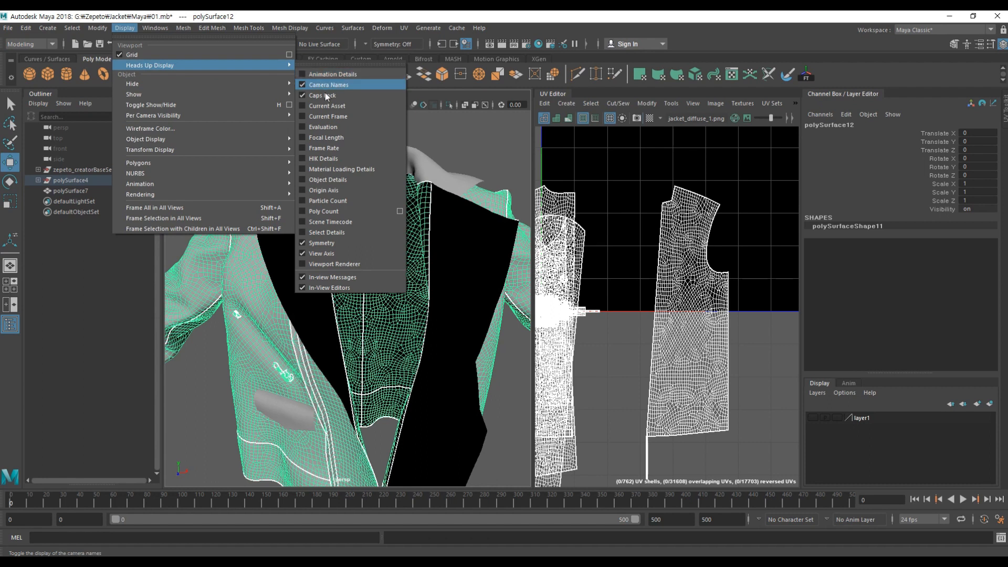
left_click(303, 211)
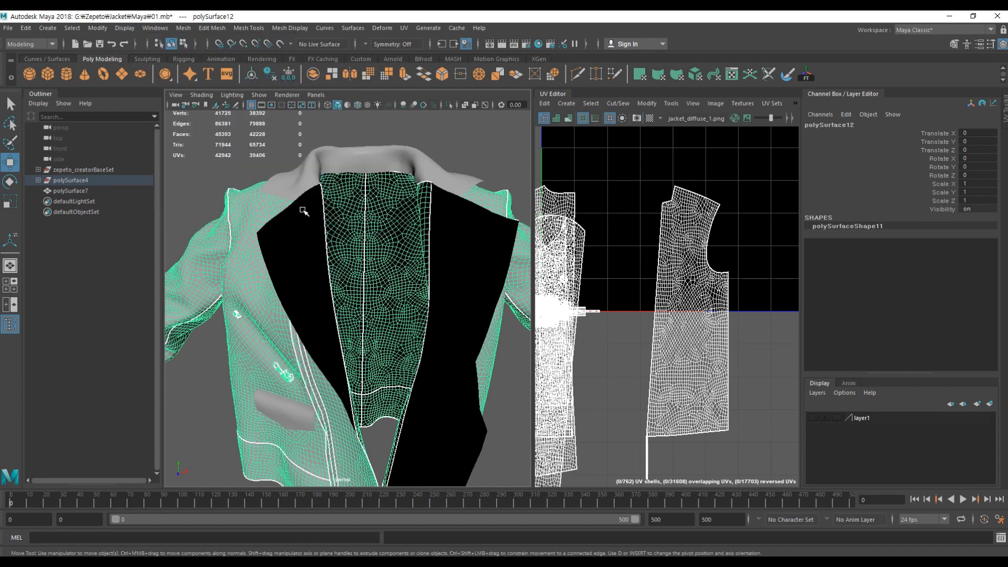
Step: Compare the polygon counts of the collar and the jacket body
right_click_drag(363, 191, 417, 169)
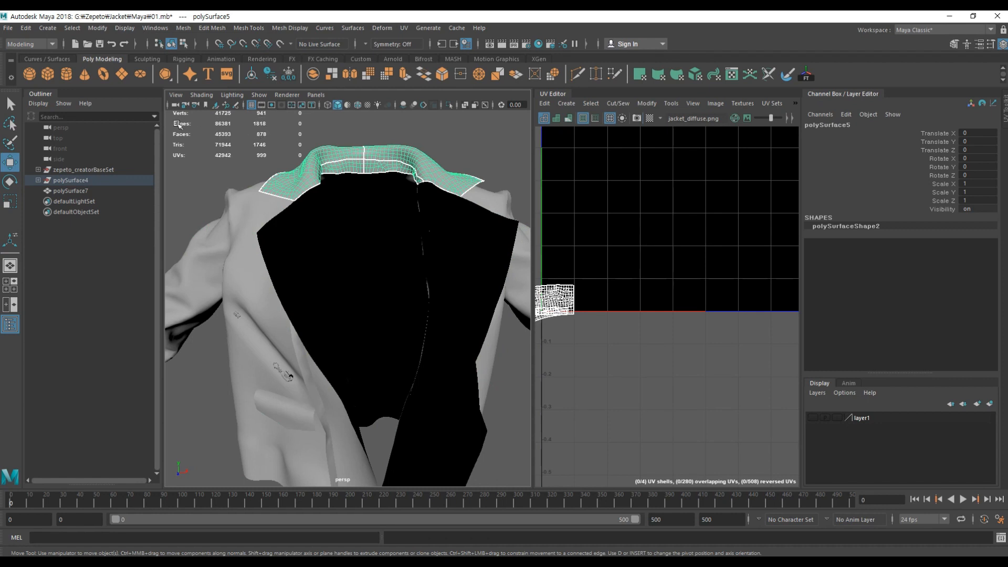
left_click(427, 134)
left_click(395, 156)
left_click(331, 120)
left_click(351, 164)
left_click(247, 203)
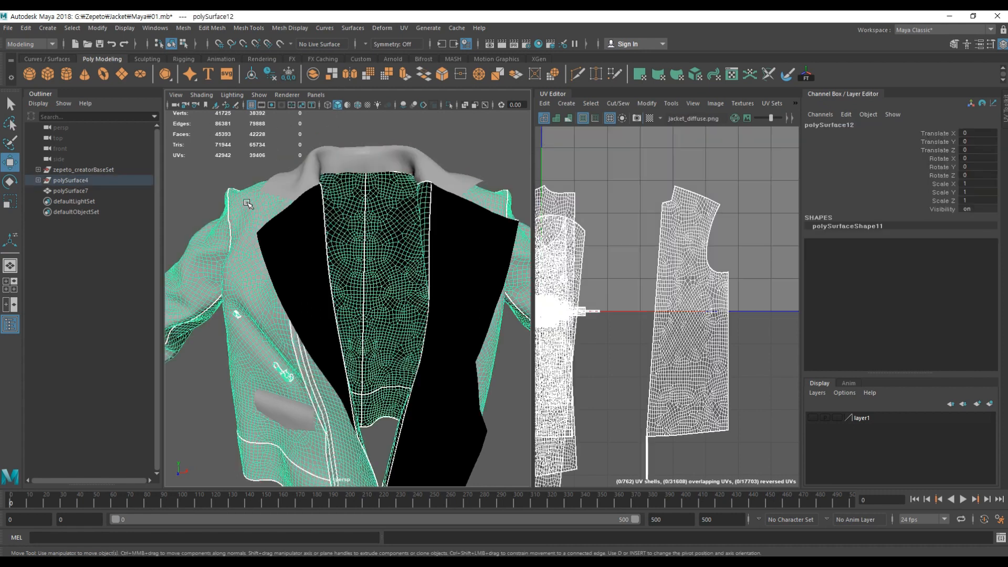
left_click(407, 139)
Step: Select the narrow strip of faces along the front panel's lengthwise zipper seam and extract it as a separate mesh
left_click(324, 275)
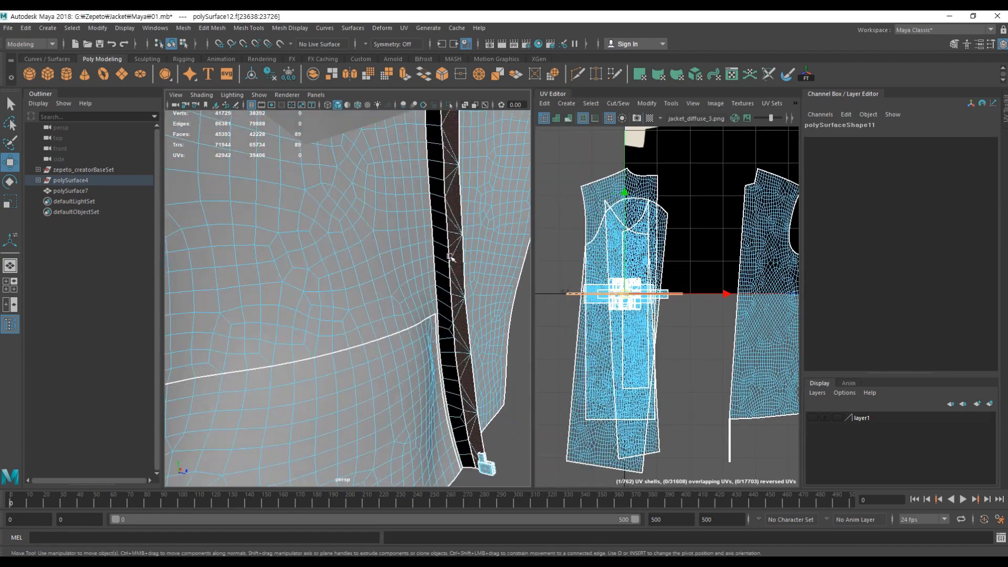
double_click(447, 257, "shift")
middle_click_drag(450, 256, 394, 430, "alt")
left_click_drag(394, 430, 350, 293, "alt")
scroll(351, 292, "down", 3)
right_click_drag(351, 292, 349, 465, "shift")
key("q")
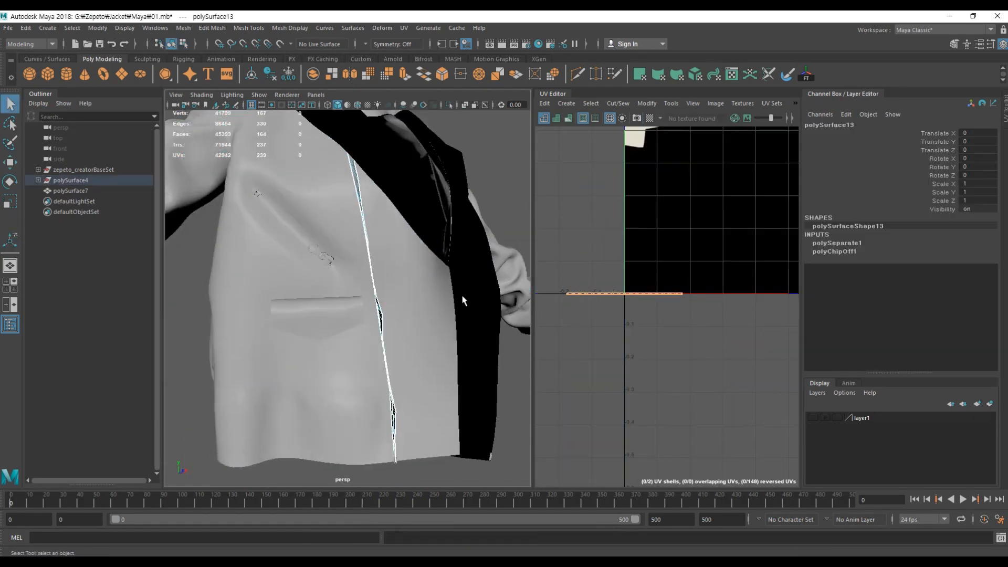
Step: Try centering the pivot of the extracted zipper seam strip
key("w")
scroll(367, 294, "down", 8)
scroll(368, 337, "up", 8)
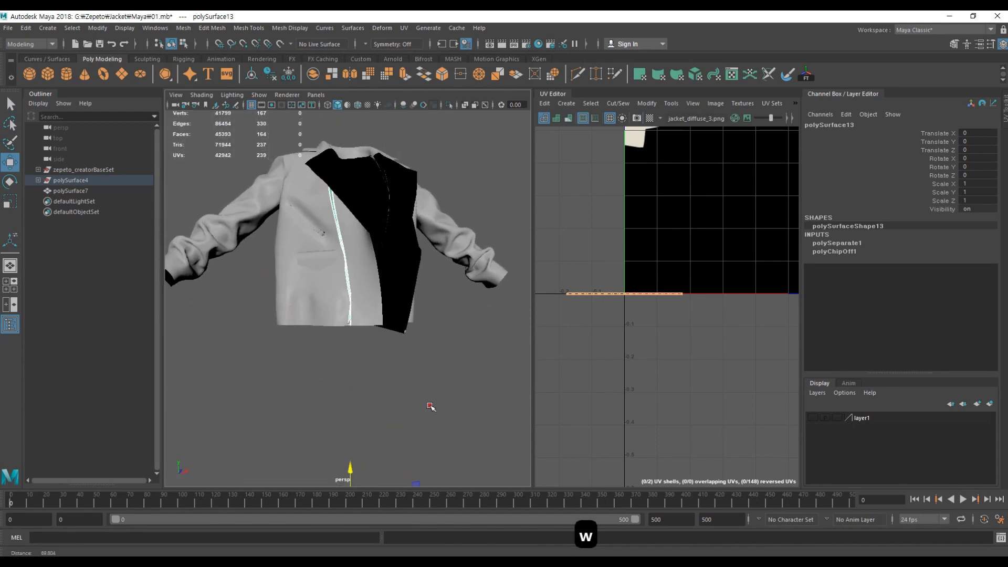
left_click_drag(431, 407, 344, 462, "alt")
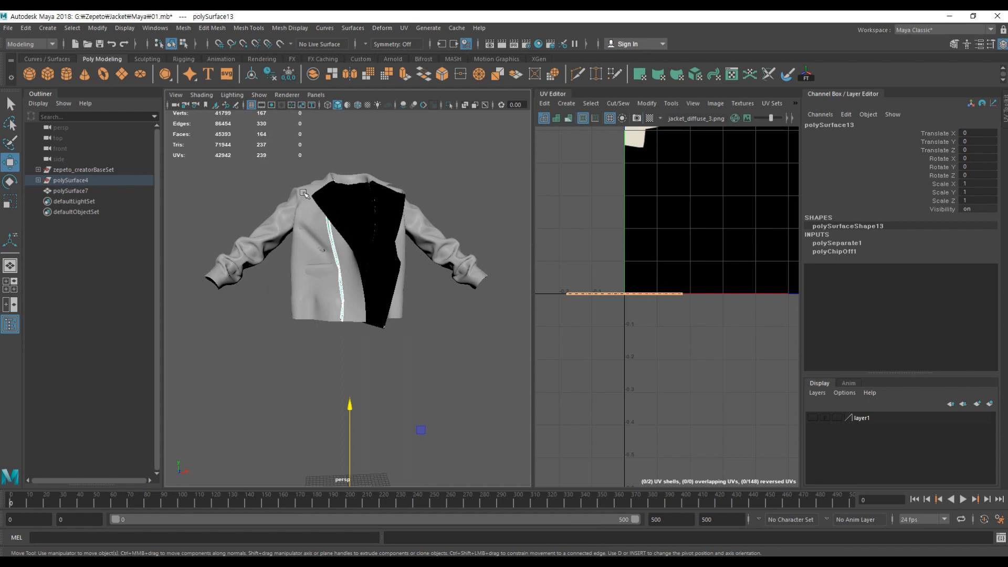
left_click(97, 28)
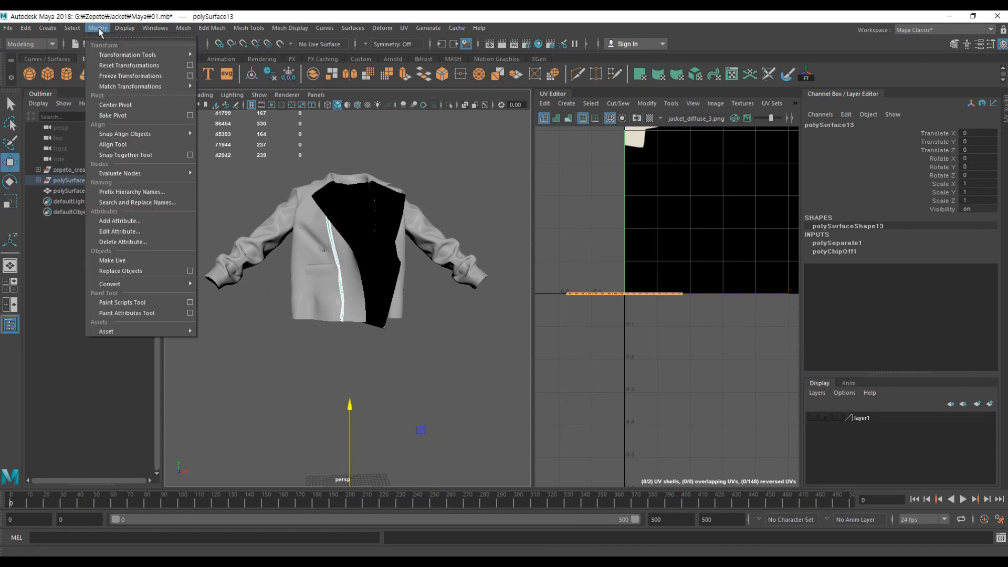
left_click(116, 105)
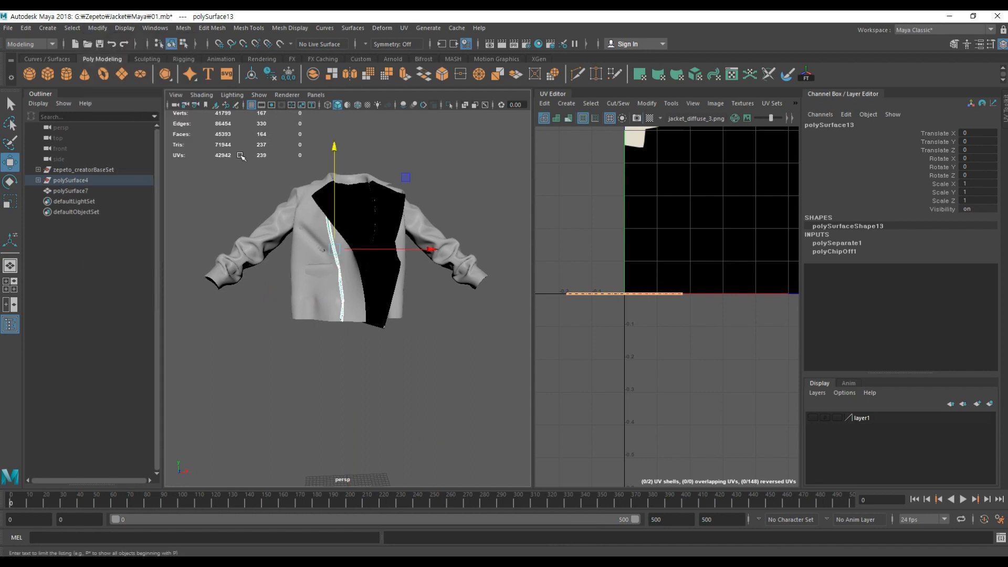
left_click_drag(310, 247, 272, 245, "alt")
scroll(271, 245, "up", 5)
scroll(367, 293, "down", 4)
key("ctrl+z")
Step: Center the extracted strip's pivot with pivot editing turned on
key("Insert")
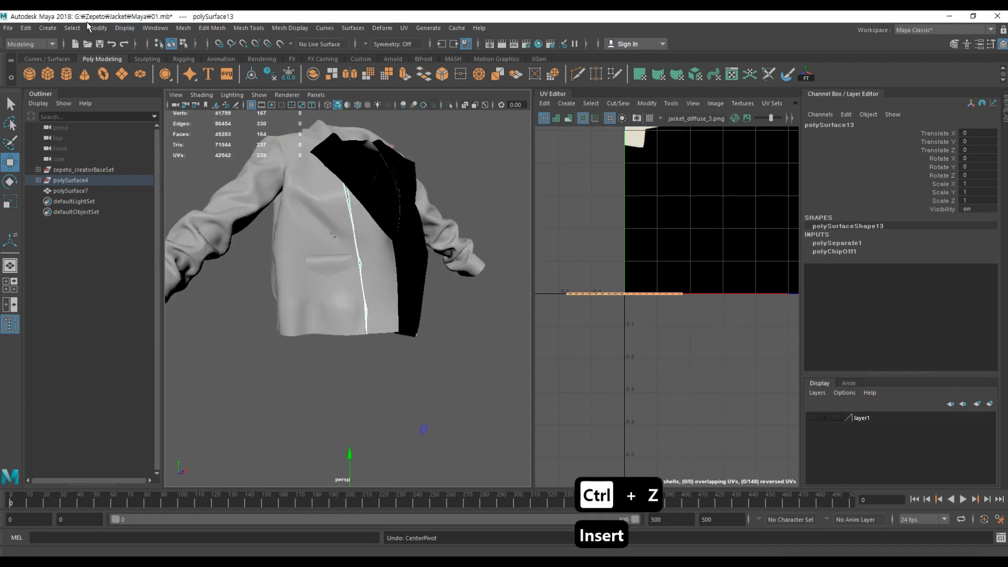
left_click(97, 28)
left_click(110, 105)
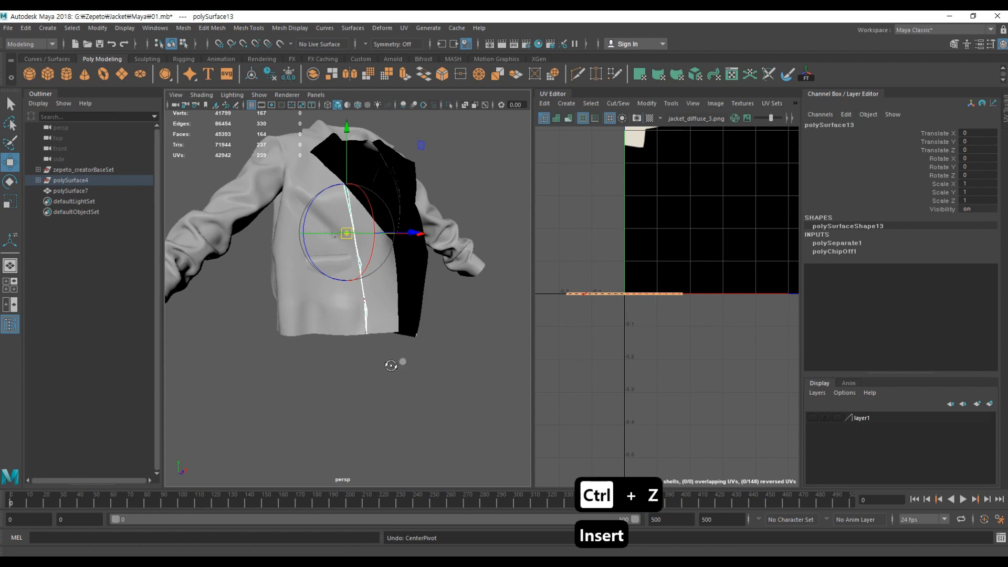
left_click_drag(392, 366, 375, 367, "alt")
left_click(394, 380)
Step: Try moving the extracted strip away from the jacket front along the Z axis
left_click(338, 243)
right_click_drag(284, 245, 367, 274, "alt")
left_click_drag(370, 240, 412, 241, "alt")
left_click_drag(462, 214, 491, 219)
left_click_drag(491, 220, 406, 205, "alt")
key("ctrl+z")
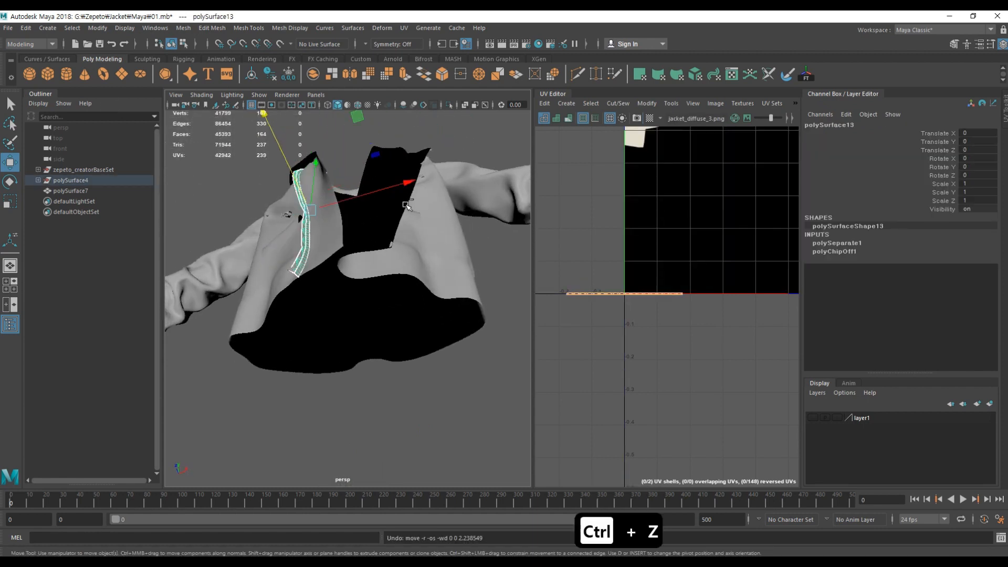
Step: Select all faces of the zipper slider above the pocket flap on the jacket body
left_click(319, 257)
left_click_drag(387, 343, 366, 290, "alt")
scroll(368, 294, "down", 5)
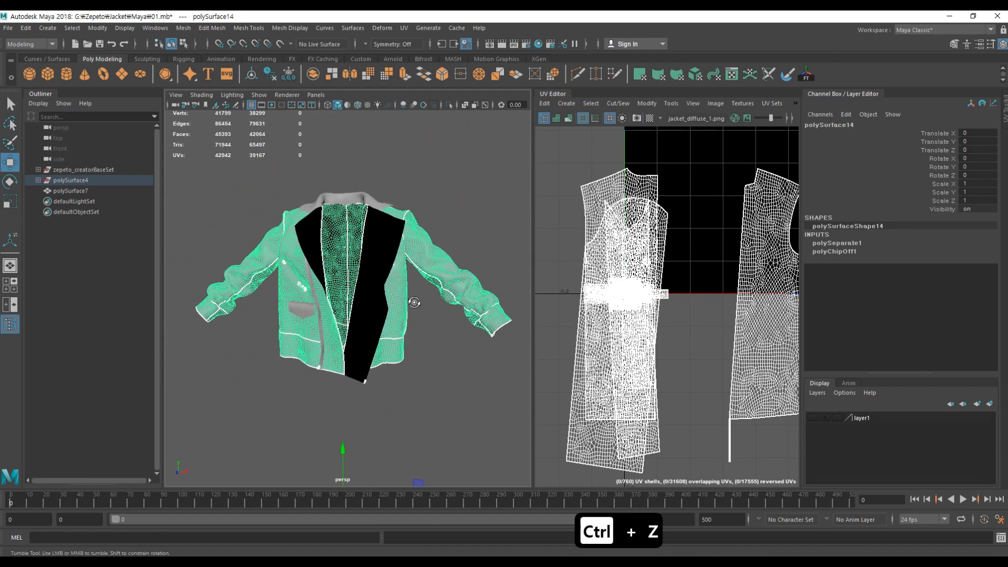
scroll(373, 299, "up", 8)
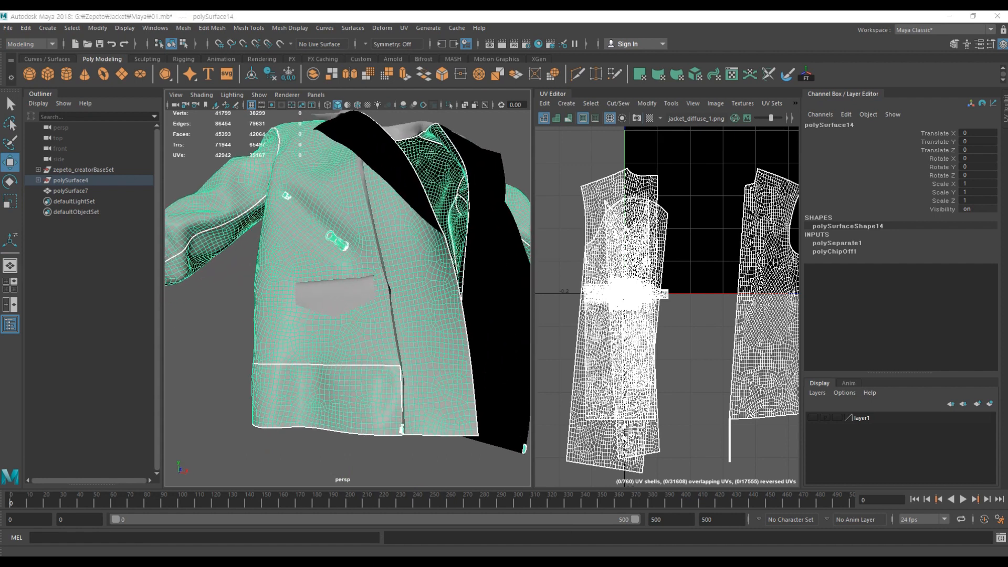
scroll(321, 240, "up", 8)
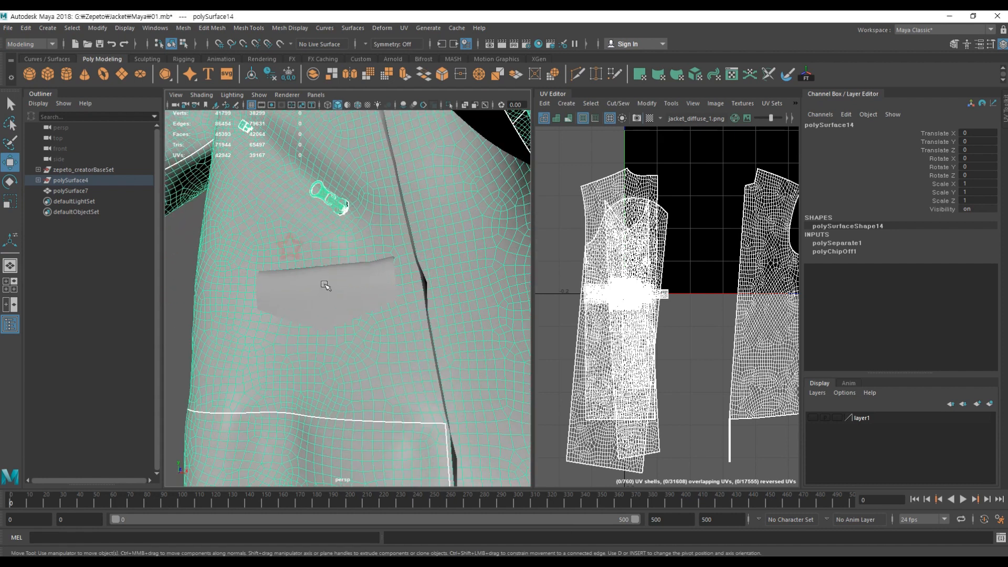
key("F11")
double_click(365, 256)
left_click_drag(368, 272, 342, 294, "alt")
left_click_drag(414, 326, 371, 365)
key("ctrl+z")
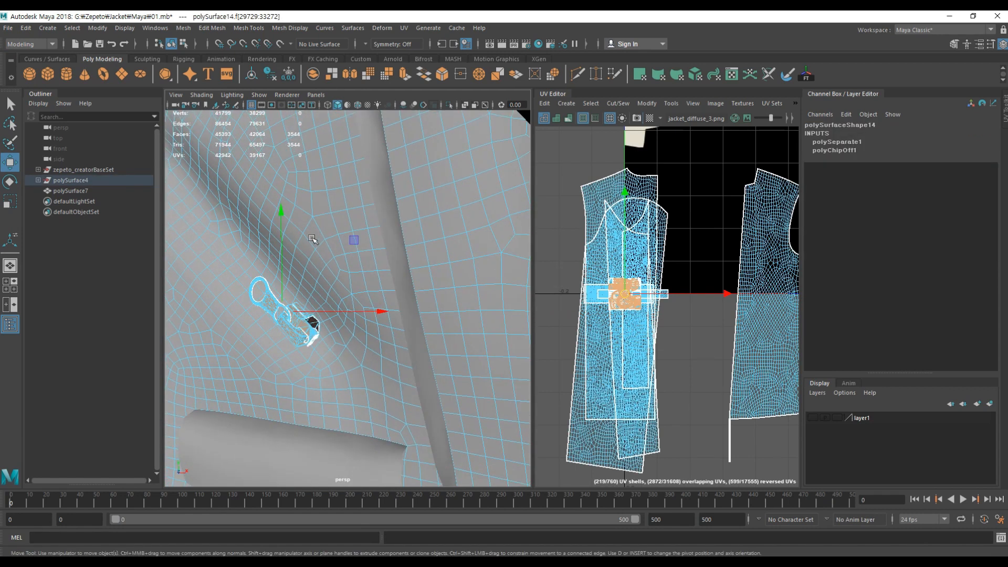
Step: Add the pocket zipper's upper end piece to the selection, leave out the jacket faces, and check the selection in wireframe display
middle_click_drag(313, 239, 380, 273, "alt")
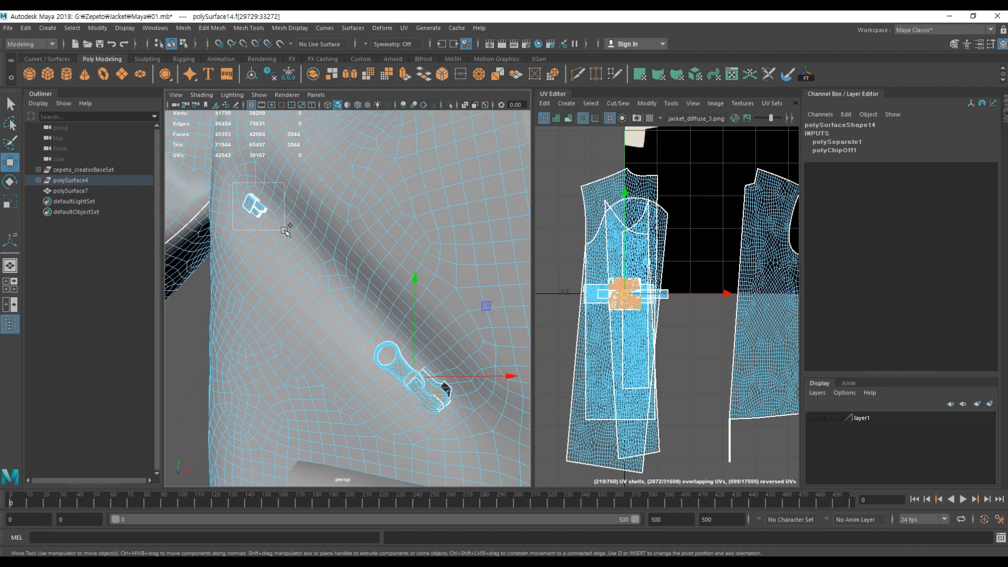
left_click_drag(288, 233, 281, 212, "shift")
double_click(278, 193, "ctrl")
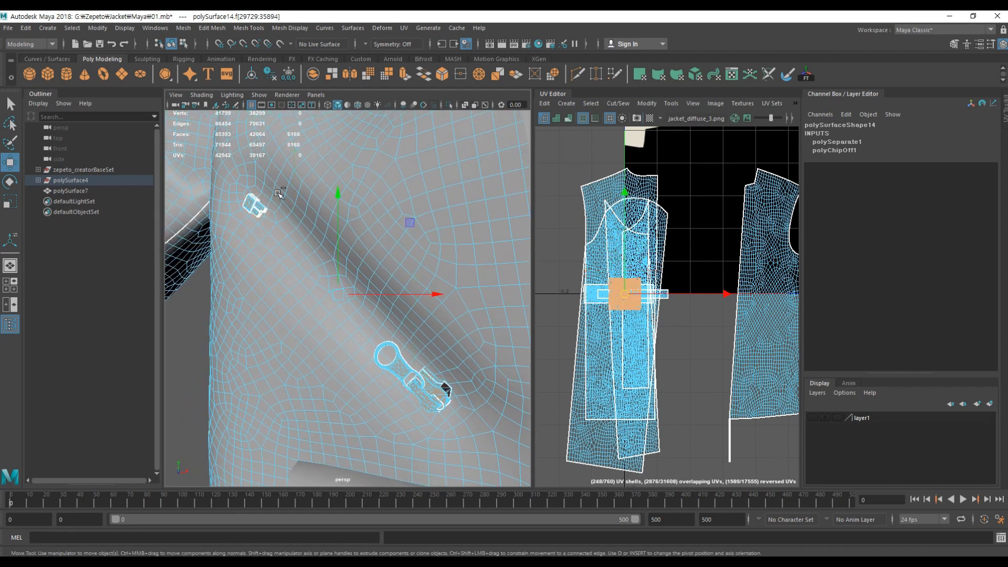
key("4")
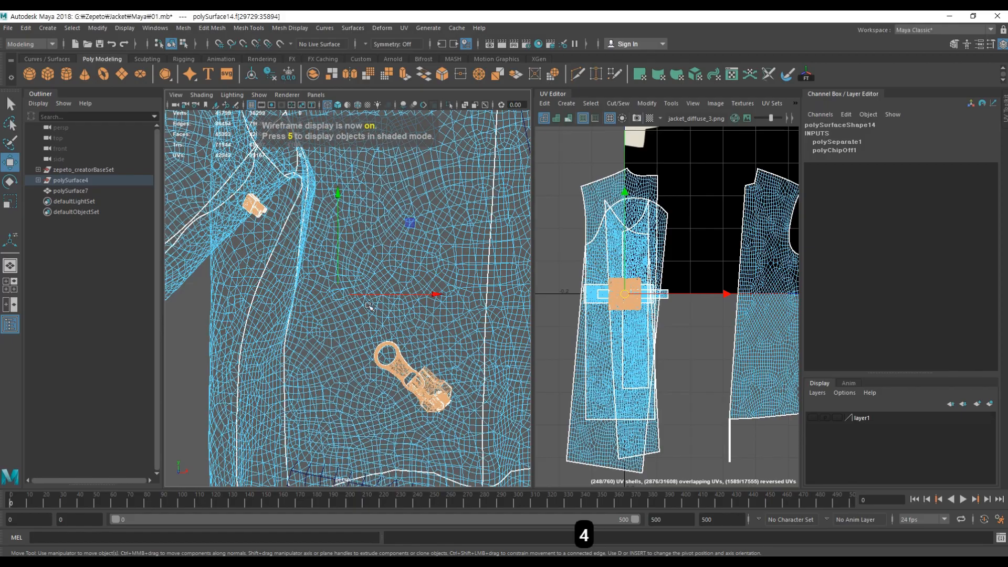
left_click_drag(415, 391, 385, 386, "alt")
right_click_drag(385, 386, 338, 346, "alt")
left_click_drag(297, 440, 297, 405, "alt")
mouse_move(353, 366)
left_mouse_down("alt")
mouse_move(320, 356)
mouse_move(333, 333)
mouse_move(403, 345)
left_mouse_up("alt")
key("1")
key("5")
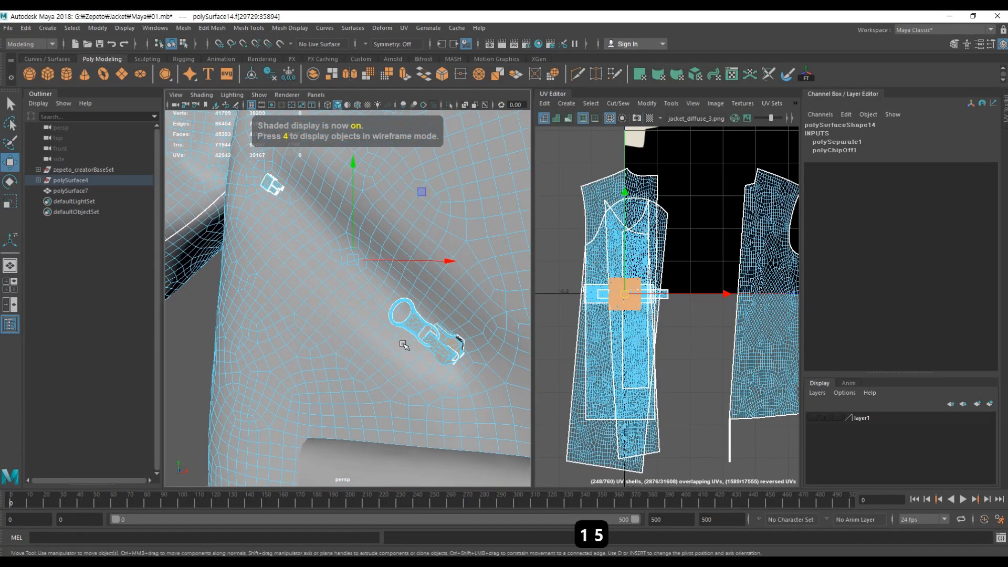
Step: Extract the selected zipper slider and end piece from the jacket body and pick one of the resulting pieces
right_click(350, 306, "shift")
right_click_drag(337, 488, 330, 475, "shift")
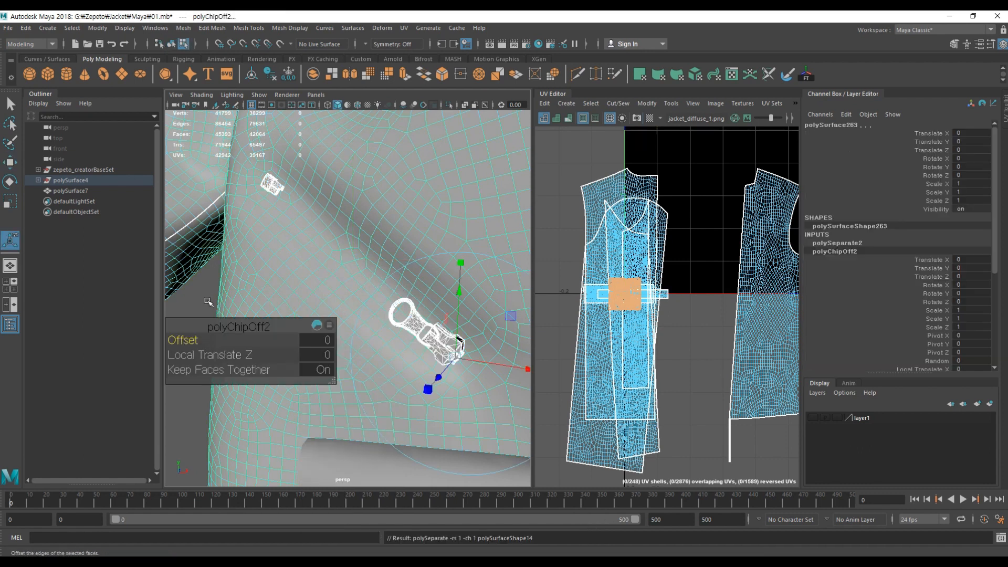
left_click(209, 296)
right_click_drag(450, 333, 383, 348, "alt")
left_click_drag(383, 348, 376, 346, "alt")
right_click_drag(380, 325, 363, 341)
left_click(391, 325)
Step: Select the faces of the zipper slider and upper end piece above the opposite pocket flap on the jacket body
left_click_drag(420, 335, 324, 285, "alt")
right_click_drag(324, 286, 363, 287, "alt")
middle_click_drag(283, 289, 399, 289, "alt")
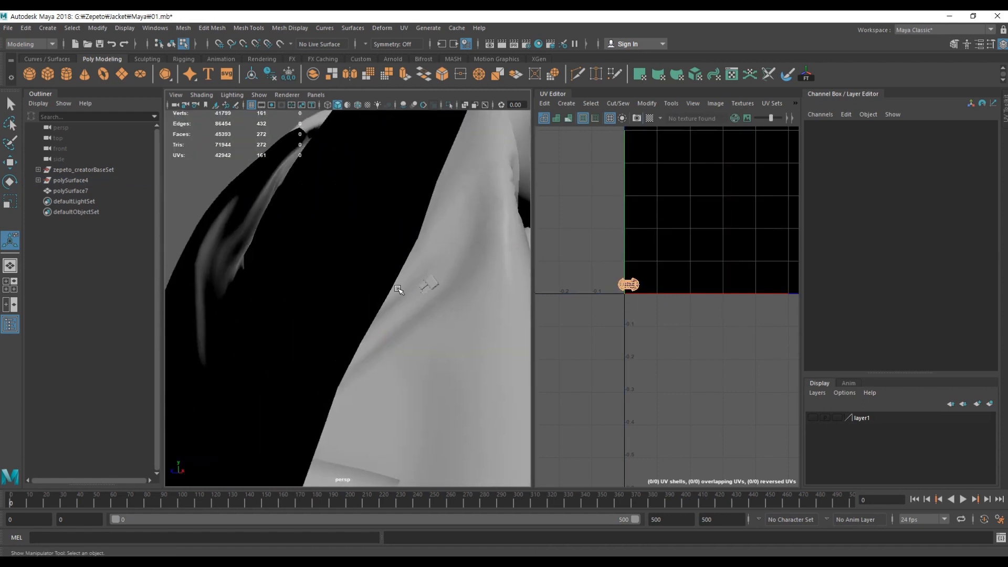
left_click_drag(399, 290, 387, 261, "alt")
mouse_move(380, 233)
right_mouse_down()
mouse_move(376, 254)
mouse_move(369, 248)
right_mouse_up()
left_click_drag(370, 247, 382, 254, "alt")
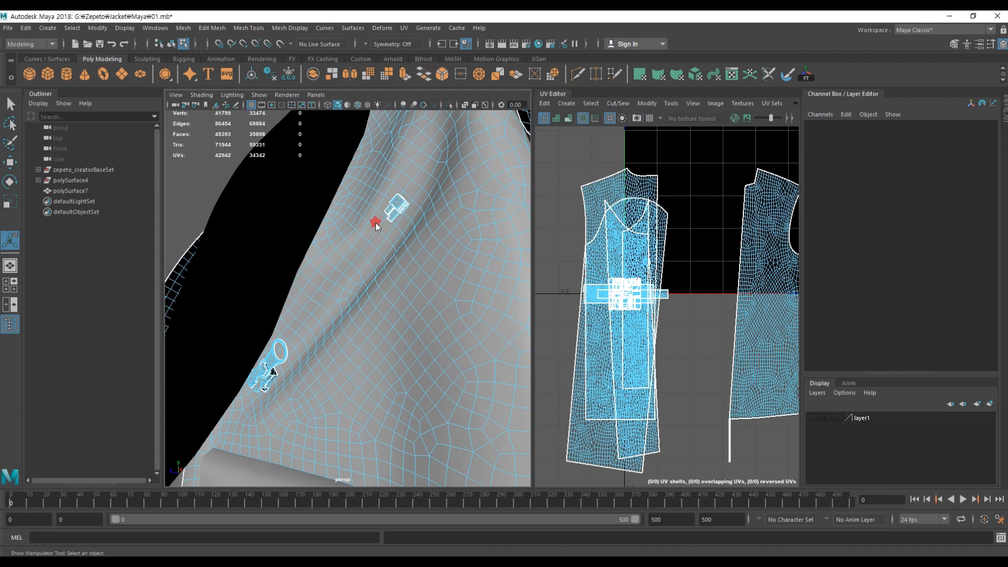
key("q")
left_click_drag(375, 177, 466, 143)
left_click_drag(305, 358, 284, 235, "alt")
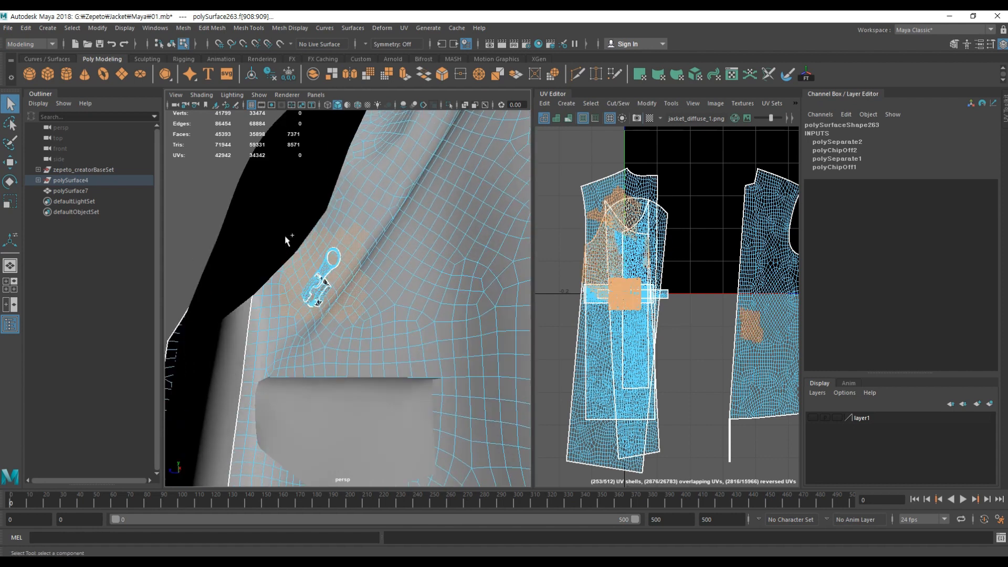
Step: Remove the surrounding jacket faces from the selection, keeping only the slider and end piece, and check it in wireframe display
left_click_drag(347, 281, 475, 298, "alt")
double_click(345, 263, "ctrl")
key("4")
right_click_drag(475, 297, 353, 300, "alt")
left_click_drag(515, 405, 334, 163, "ctrl")
left_click_drag(402, 341, 414, 302, "alt")
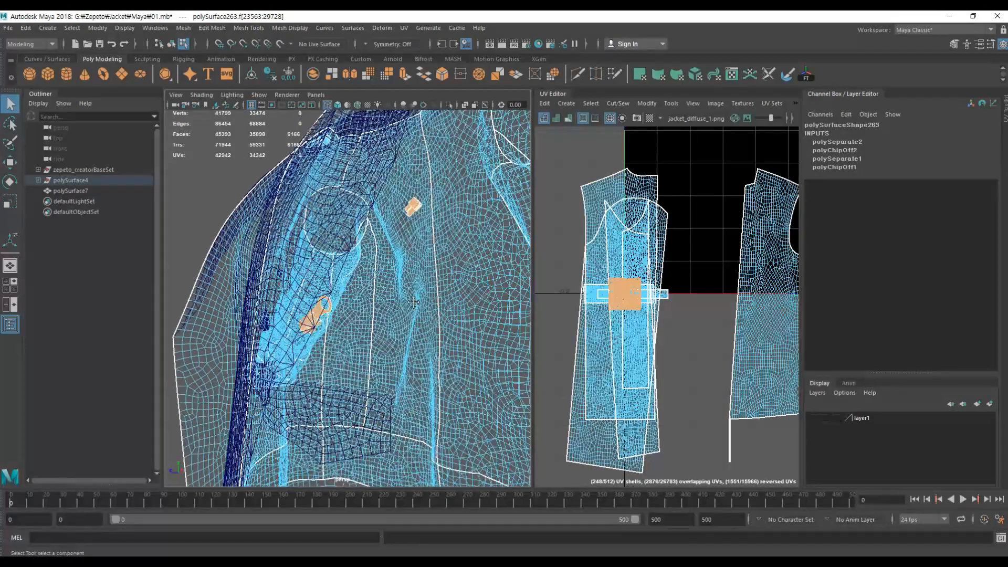
left_click_drag(386, 360, 344, 315, "alt")
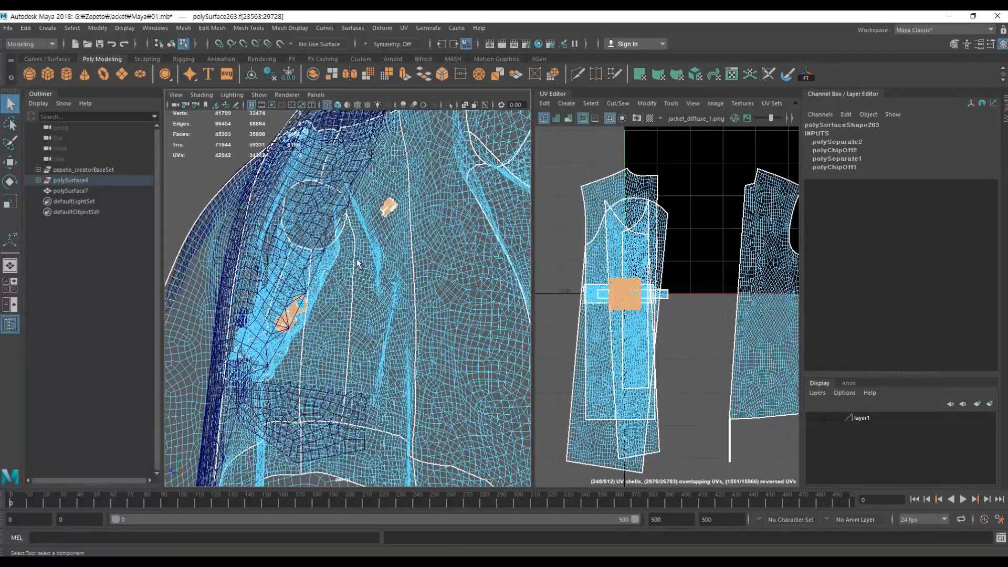
Step: Extract the selected zipper slider and end piece faces from the jacket body and return to object selection
key("5")
left_click_drag(357, 258, 330, 303, "alt")
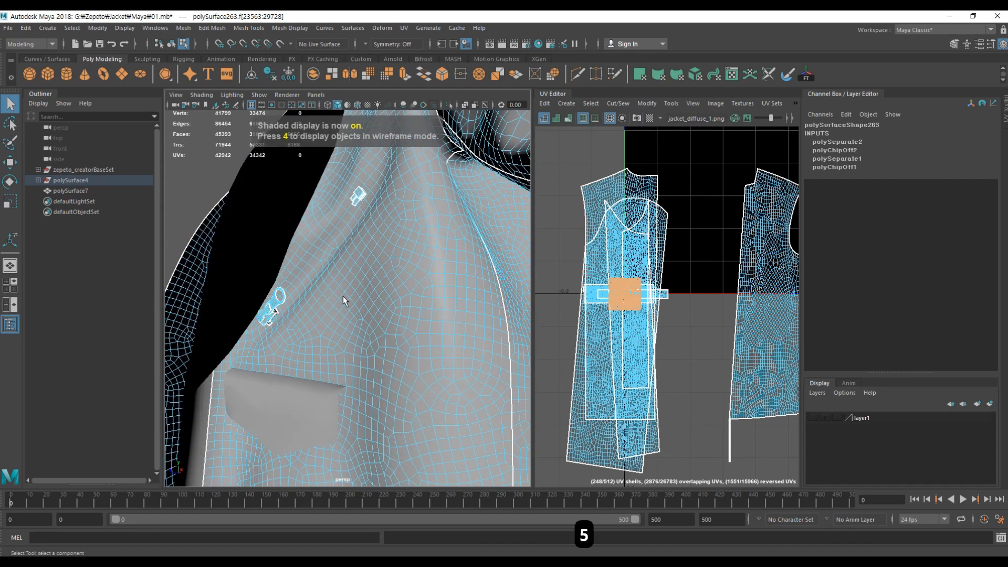
right_click(344, 296, "shift")
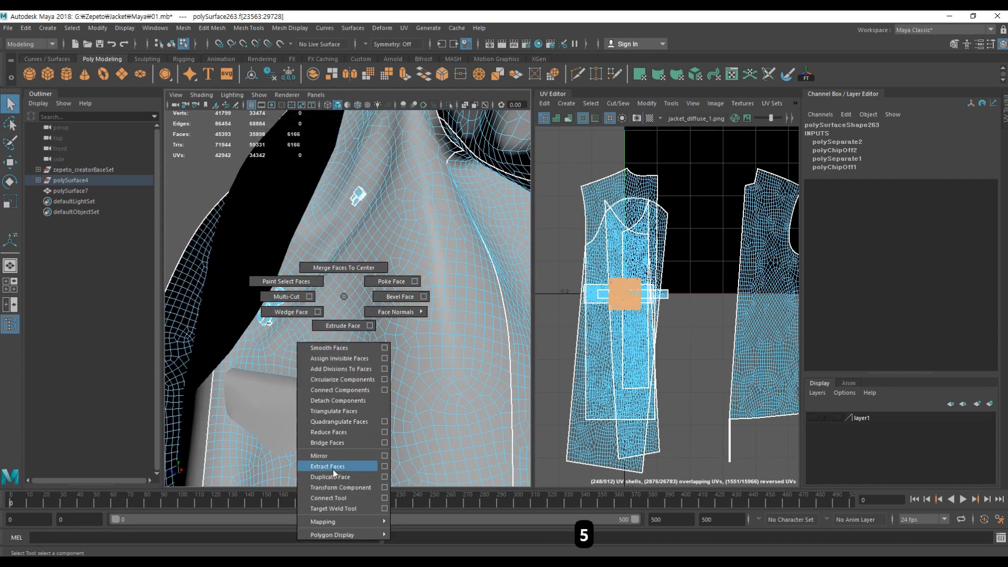
key("Escape")
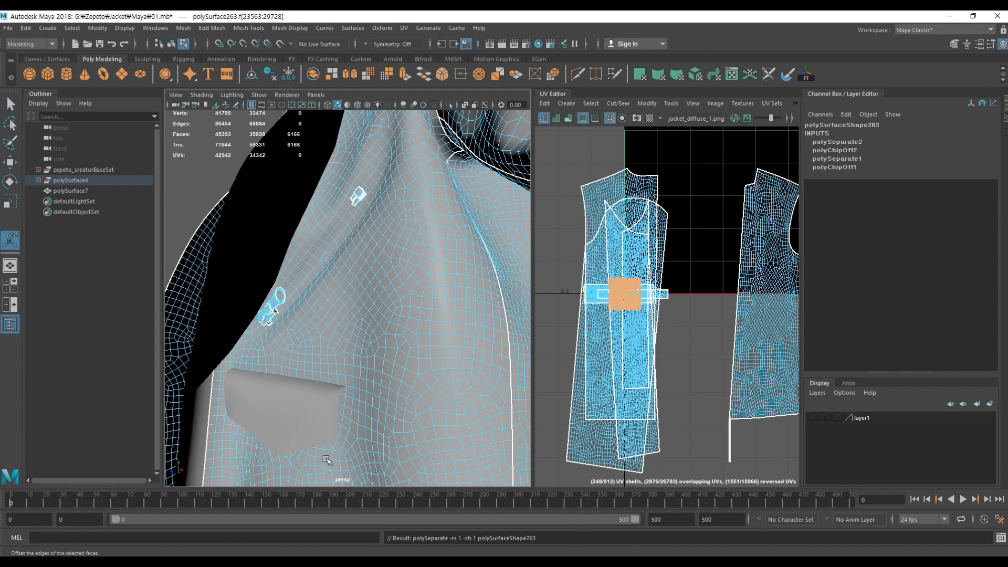
left_click(210, 184)
left_click(358, 199)
right_click(358, 199)
left_click(383, 185)
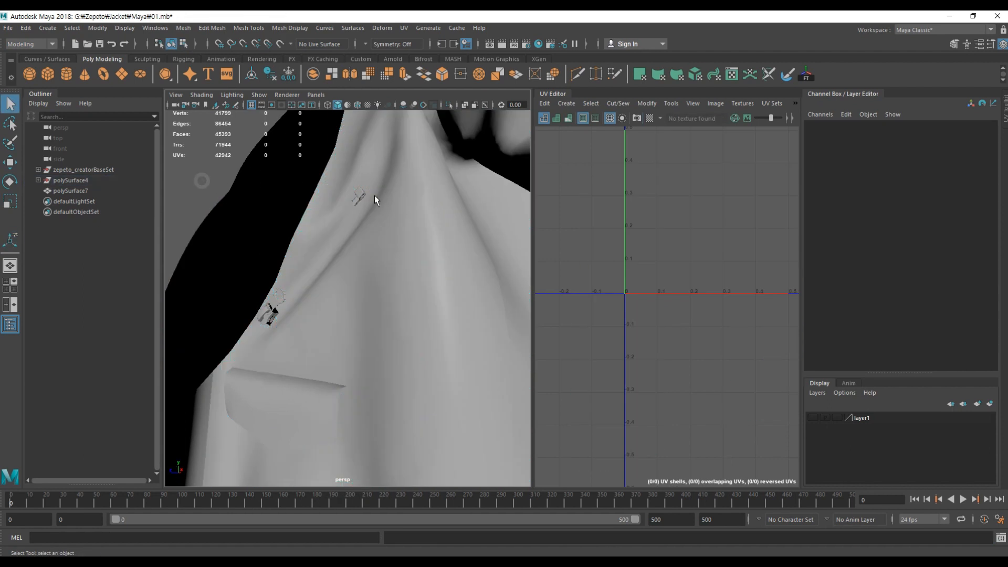
Step: Select the body pieces of the extracted zipper slider above the pocket flap
left_click(267, 311)
scroll(322, 307, "up", 6)
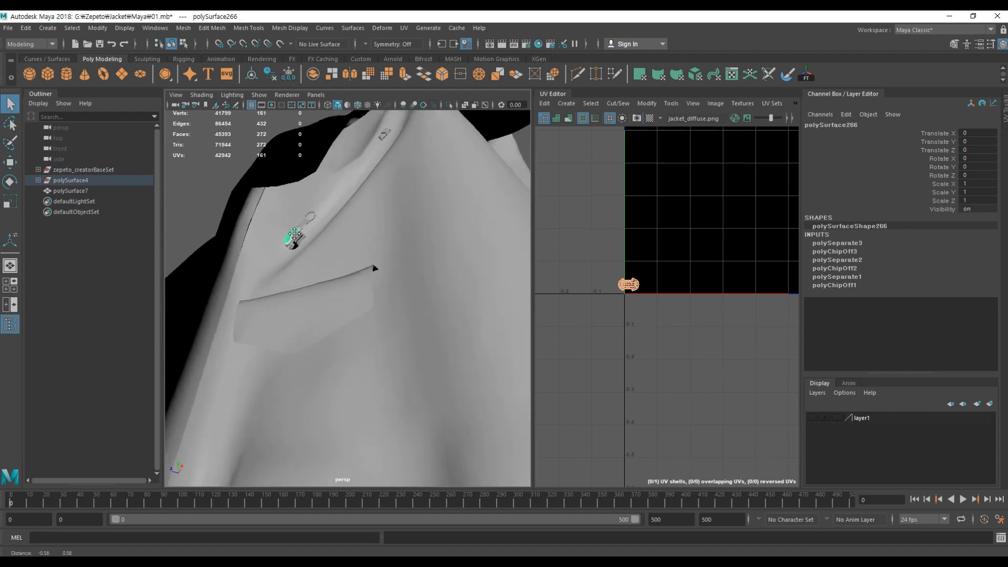
left_click(322, 306)
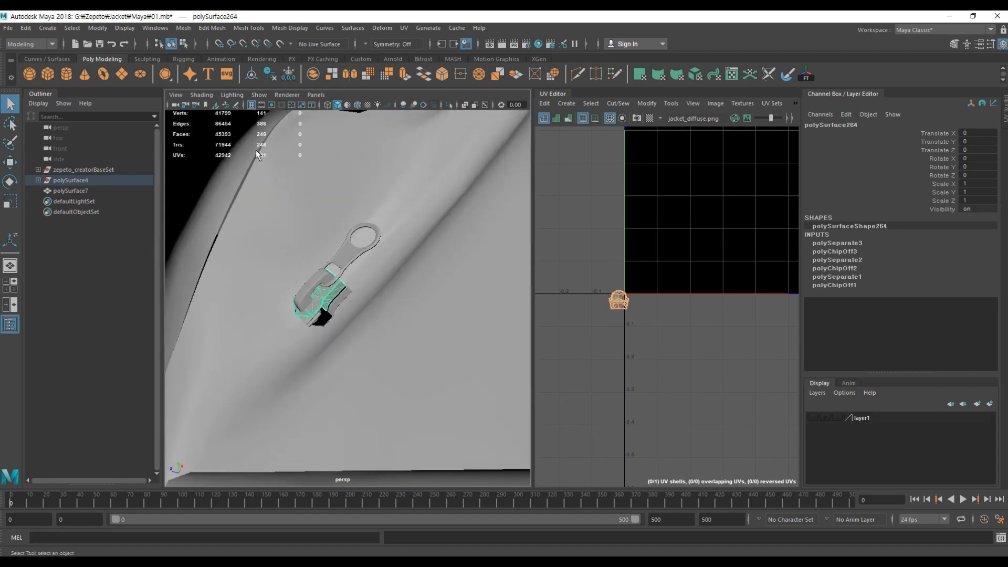
left_click(311, 293)
left_click(339, 260)
left_click(319, 304)
left_click(320, 305, "shift")
left_click(336, 306, "shift")
scroll(302, 266, "up", 4)
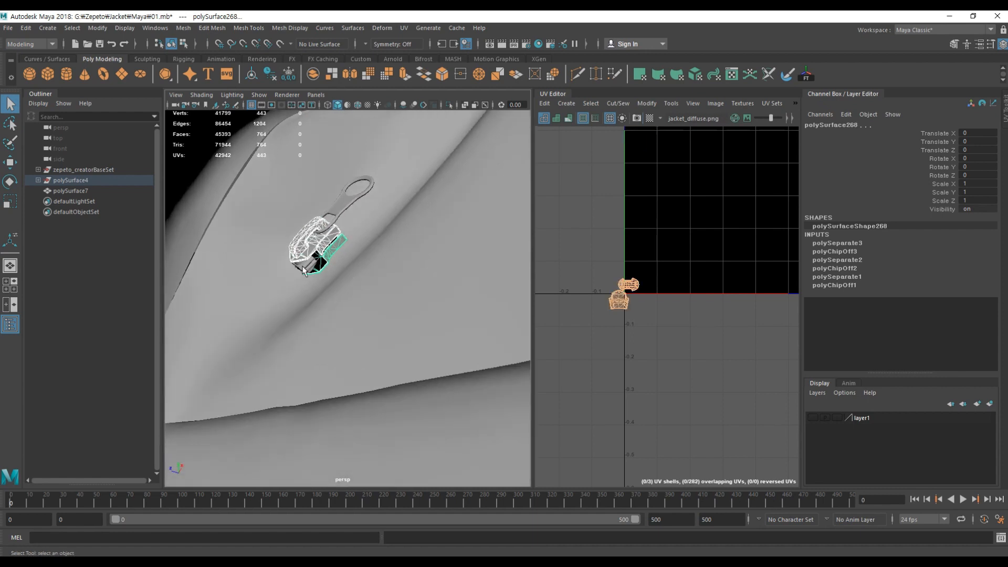
Step: Add the slider's remaining body pieces and its ring-shaped pull tab to the selection
left_click(281, 252, "shift")
left_click(288, 256, "shift")
middle_click_drag(352, 181, 339, 234, "alt")
left_click(328, 215, "shift")
right_click_drag(423, 251, 380, 246, "alt")
middle_click_drag(380, 246, 328, 326, "alt")
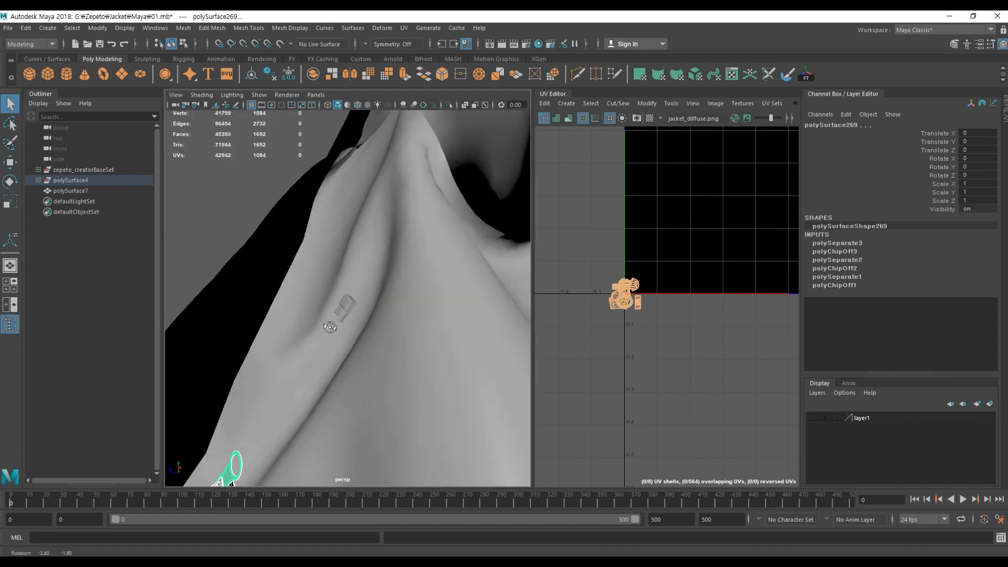
Step: Add the visible top and side pieces of the pocket zipper's upper end piece to the selection
right_click_drag(328, 326, 390, 332, "alt")
left_click(399, 268, "shift")
left_click(411, 289, "shift")
left_click(418, 282, "shift")
left_click(367, 285, "shift")
left_click_drag(379, 293, 399, 296, "alt")
left_click(318, 320, "shift")
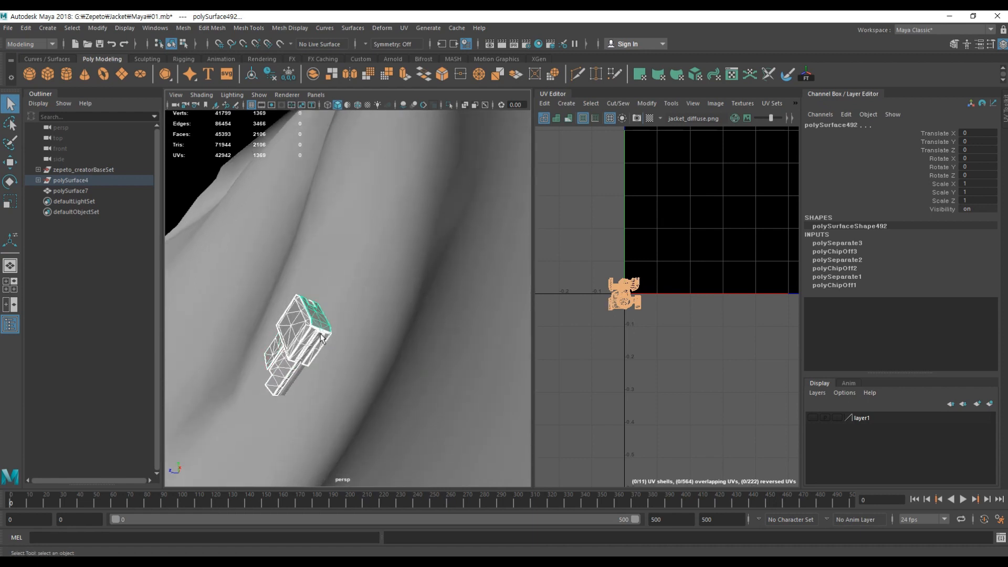
left_click(295, 375, "shift")
Step: Add the remaining small pieces on the lower edge of the zipper end piece to the selection
right_click_drag(413, 323, 338, 340, "alt")
left_click_drag(338, 341, 371, 307, "alt")
middle_click_drag(410, 210, 355, 259, "alt")
right_click_drag(355, 259, 450, 279, "alt")
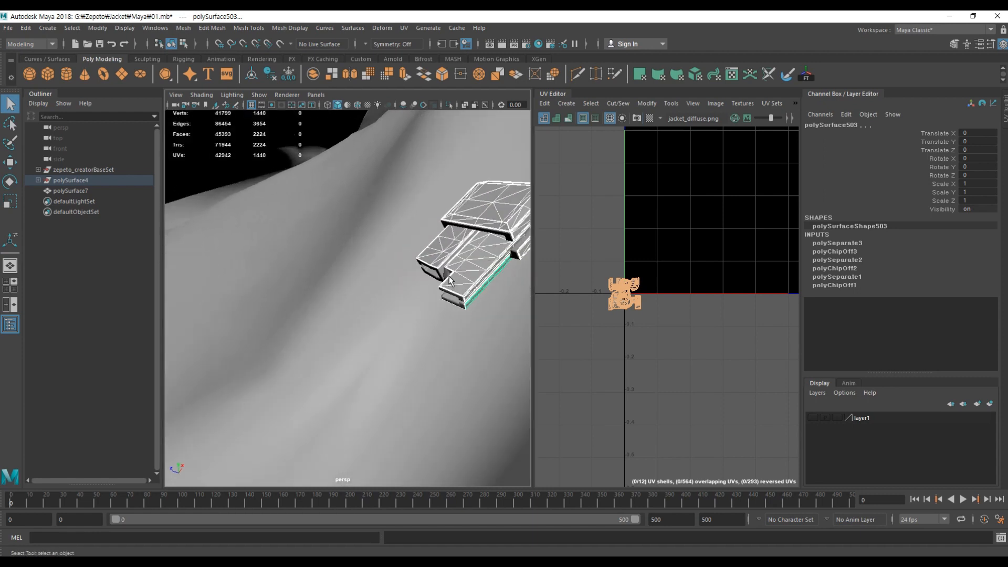
left_click_drag(450, 278, 421, 272, "alt")
left_click(440, 265, "shift")
left_click(449, 267, "shift")
left_click(448, 289, "shift")
Step: Select the main front zipper's hardware faces on the jacket body, check them in wireframe, and extract them
right_click_drag(461, 289, 391, 318, "alt")
left_click_drag(392, 317, 387, 251, "alt")
right_click_drag(386, 251, 386, 274)
double_click(416, 374, "shift")
mouse_move(386, 273)
left_mouse_down("alt")
mouse_move(416, 373)
mouse_move(401, 270)
left_mouse_up("alt")
key("4")
right_click_drag(402, 269, 367, 284, "alt")
key("5")
right_click_drag(368, 284, 220, 367, "shift")
Step: Select all separated jacket pieces, leave out the jacket body, and show the model in wireframe display
left_click_drag(207, 209, 525, 484)
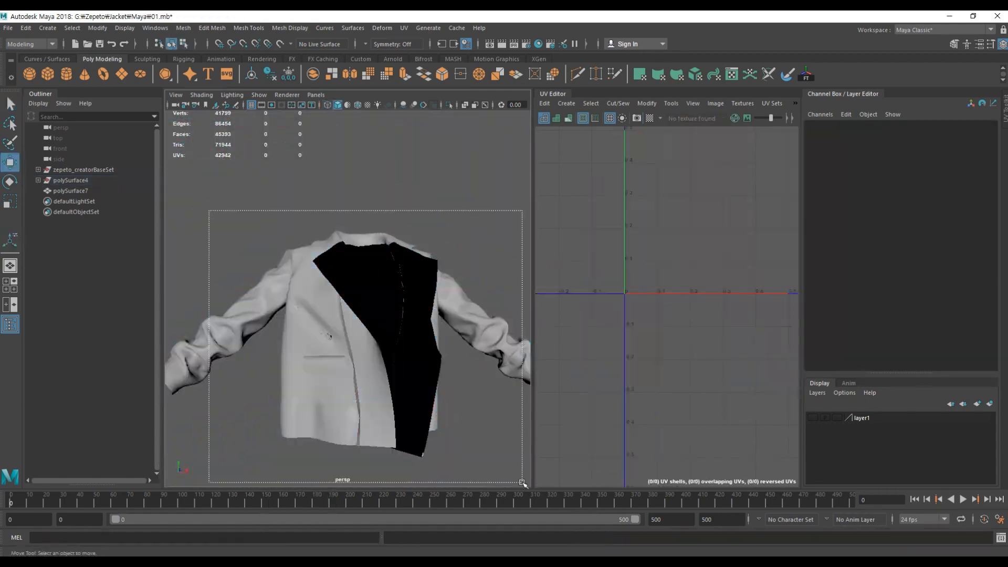
scroll(234, 198, "up", 2)
left_click(234, 198)
left_click_drag(234, 198, 520, 472)
left_click(283, 294, "shift")
middle_click_drag(317, 294, 317, 240, "alt")
key("4")
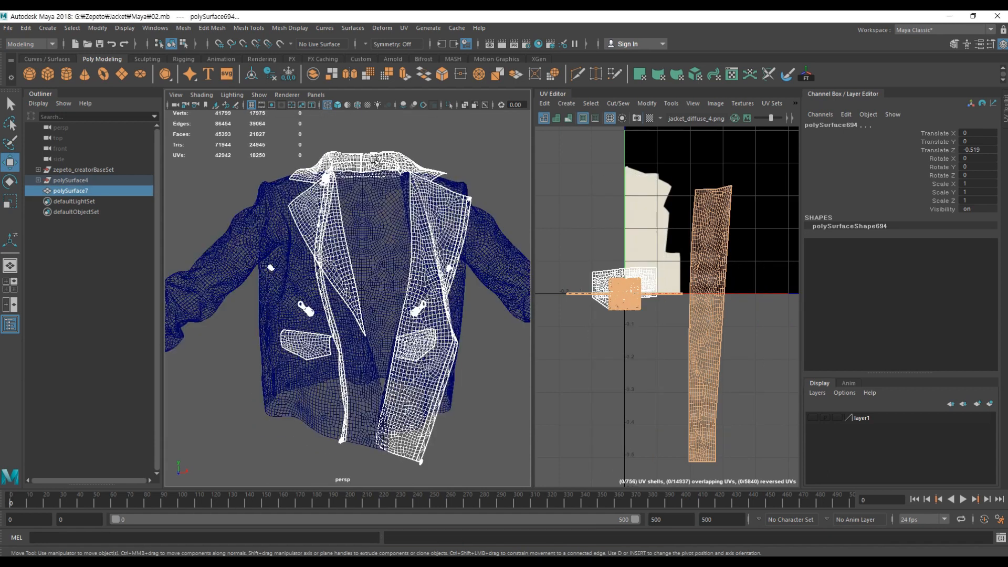
Step: Deselect the collar, facings, zipper strips and pocket flaps, keeping only the zipper sliders and end pieces selected
left_click(307, 204, "ctrl")
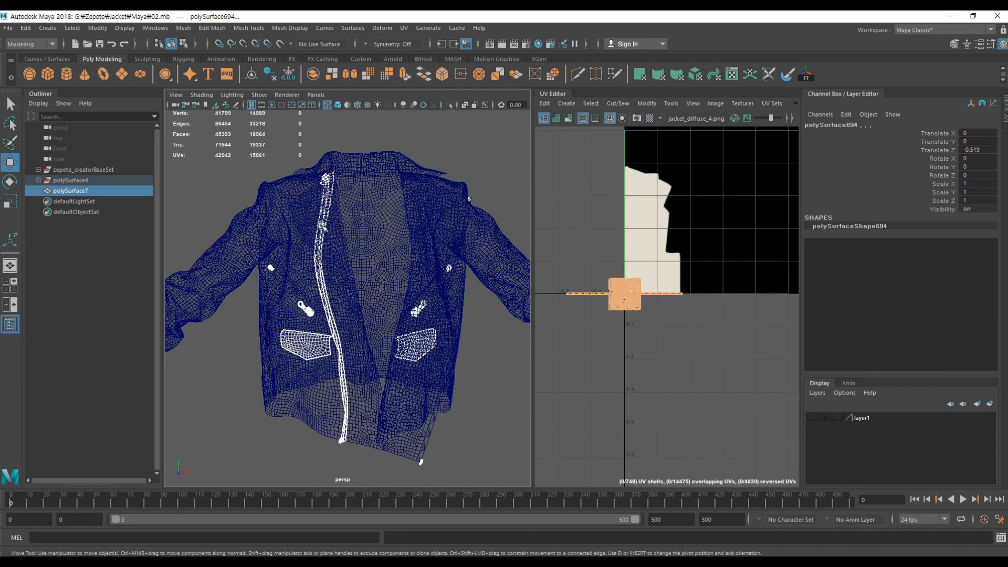
left_click(334, 251, "ctrl")
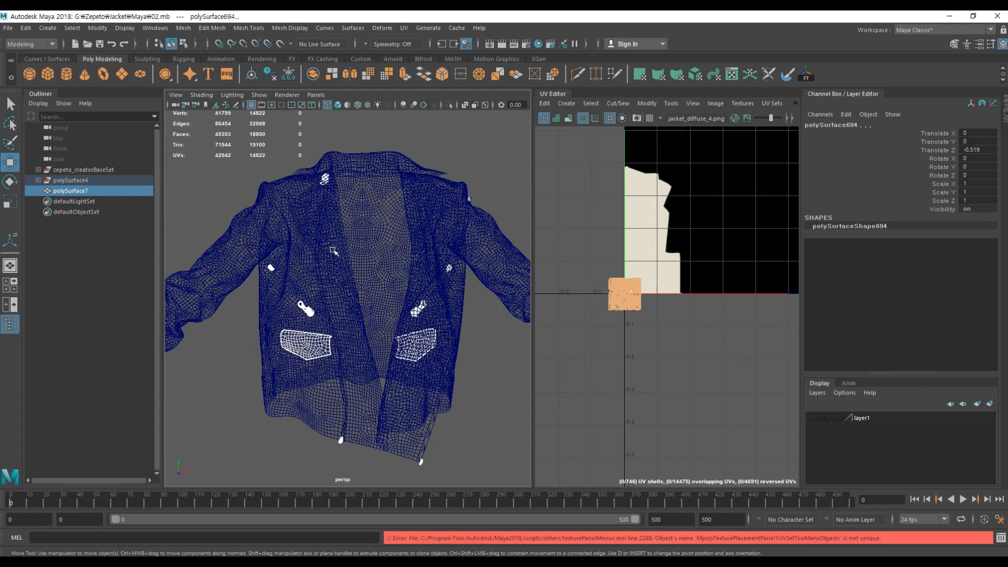
left_click_drag(402, 259, 408, 331, "alt")
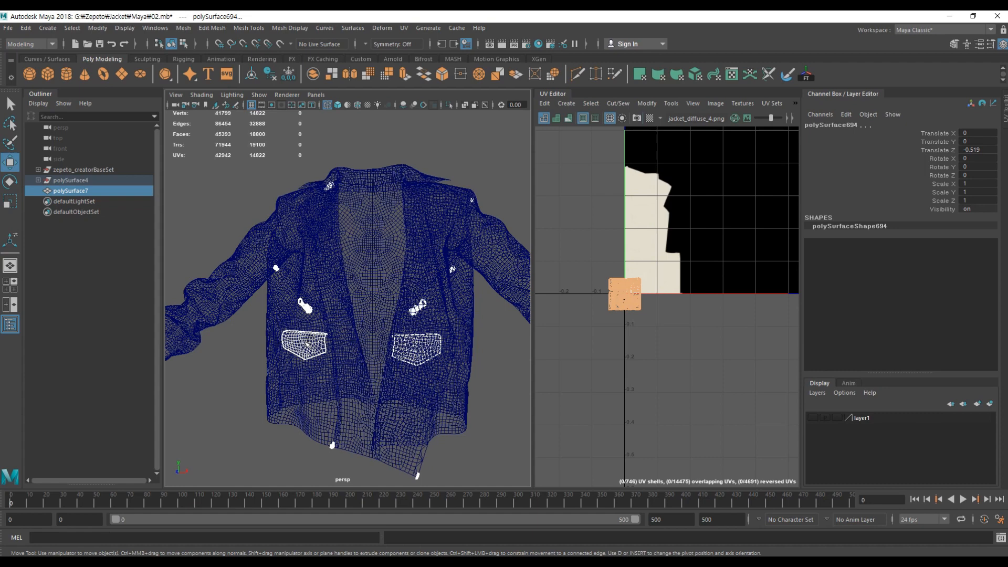
left_click(307, 345, "ctrl")
left_click_drag(425, 384, 398, 286, "alt")
scroll(397, 294, "up", 6)
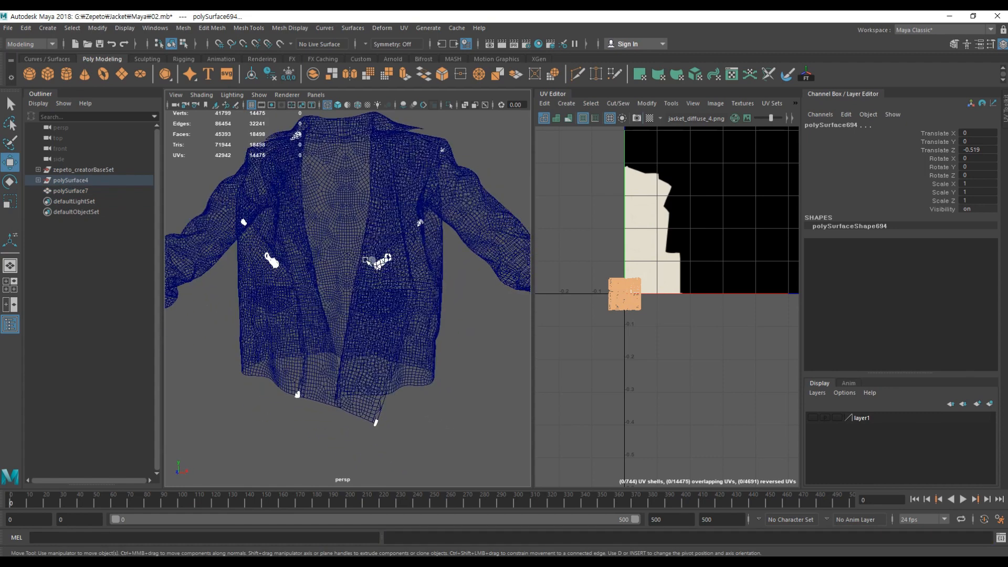
Step: Combine the selected zipper sliders and end pieces into one object and check it by reselecting it
right_click(391, 245, "shift")
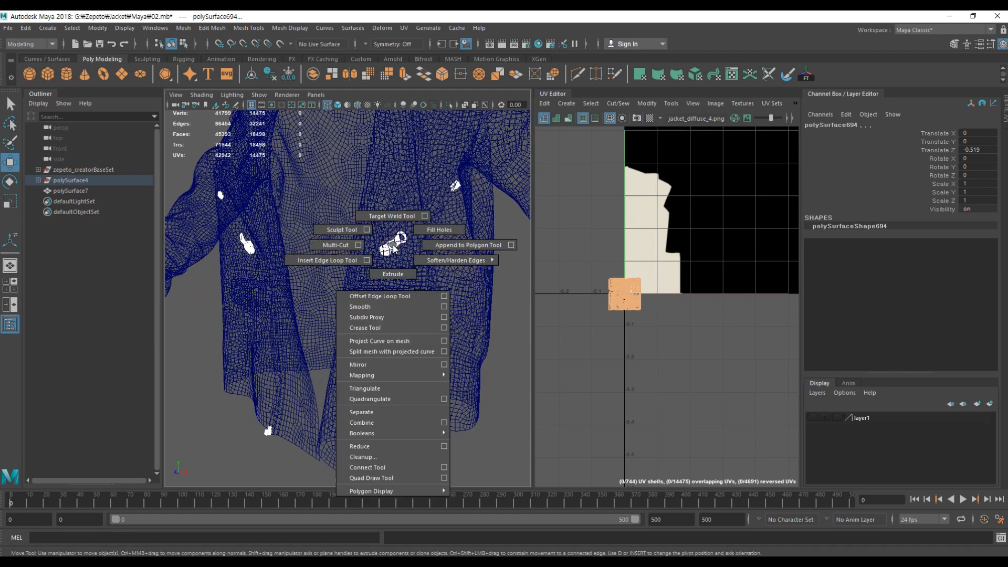
left_click(389, 422)
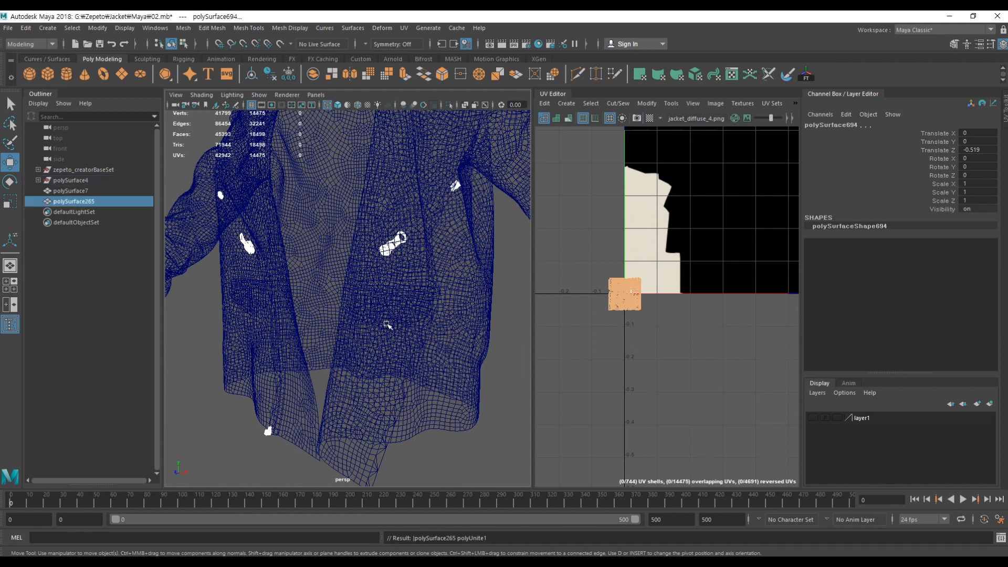
key("f")
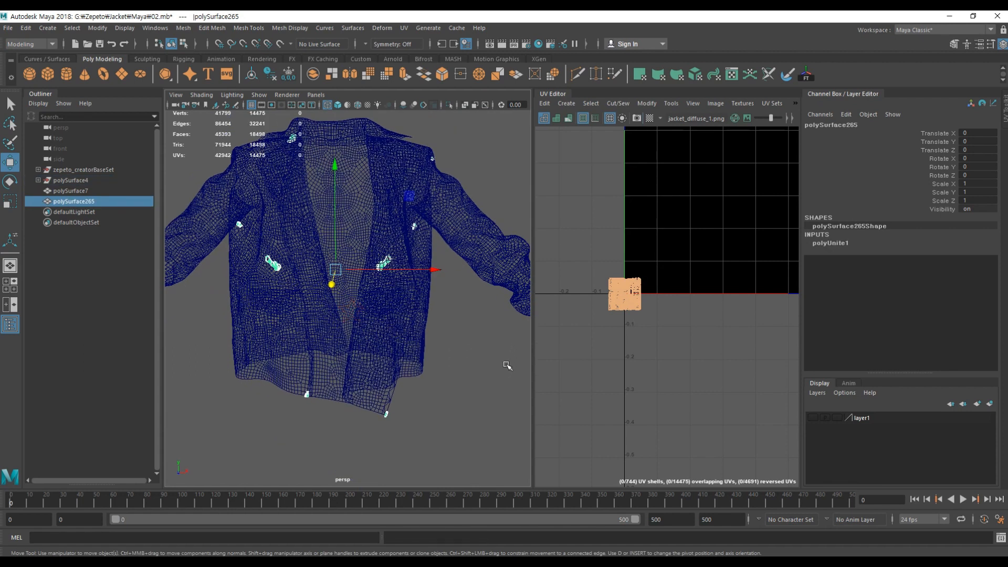
left_click(506, 365)
left_click(386, 266)
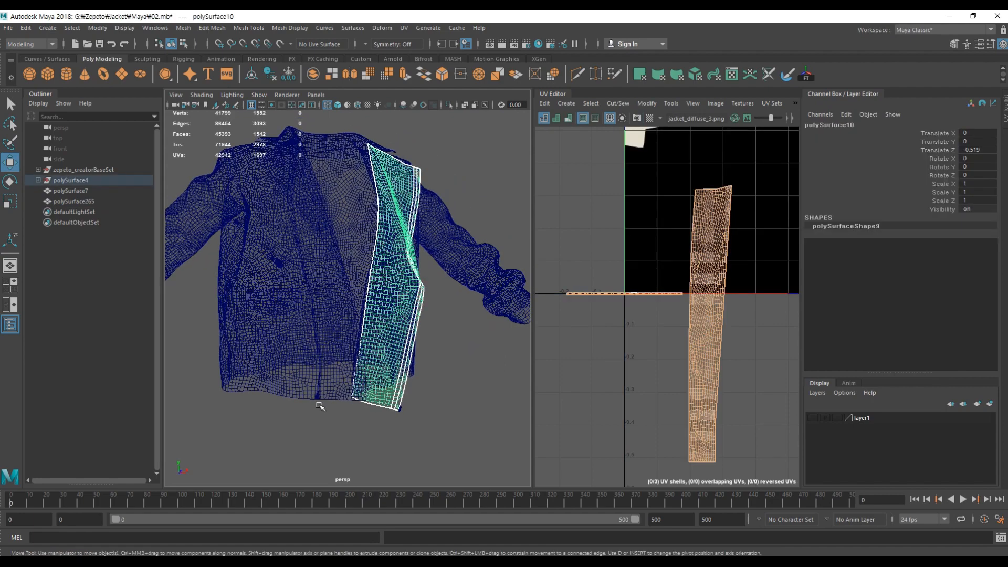
left_click(318, 396)
left_click_drag(420, 371, 323, 355, "alt")
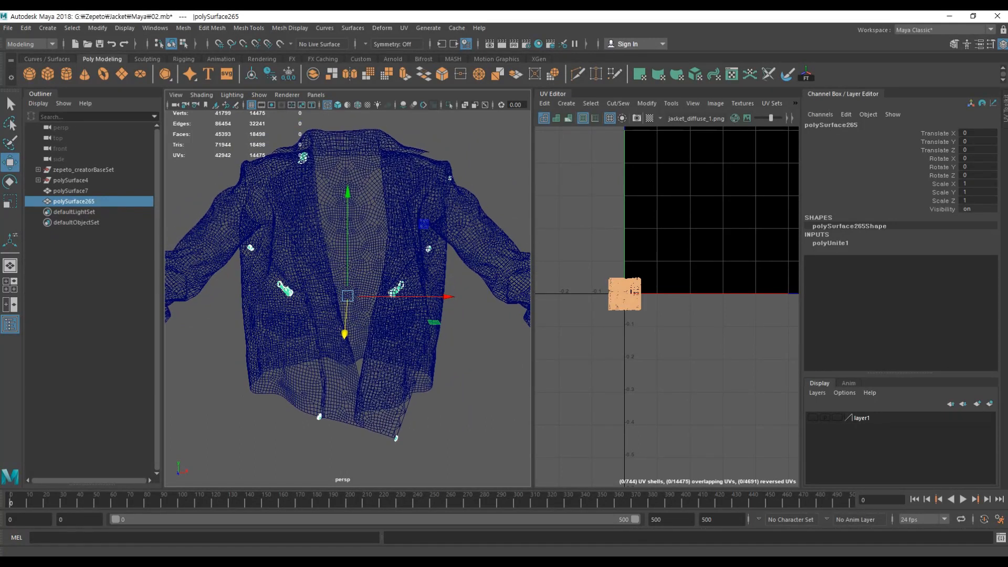
Step: Create a display layer from the combined zipper hardware object and hide that layer
left_click(485, 367)
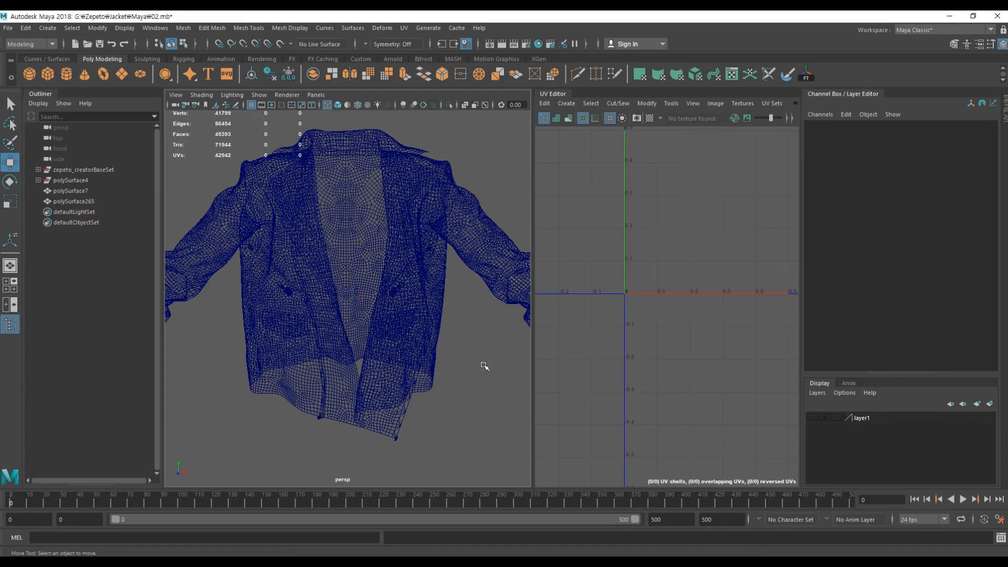
left_click_drag(324, 414, 299, 392, "alt")
right_click_drag(299, 391, 333, 472, "alt")
left_click(323, 477)
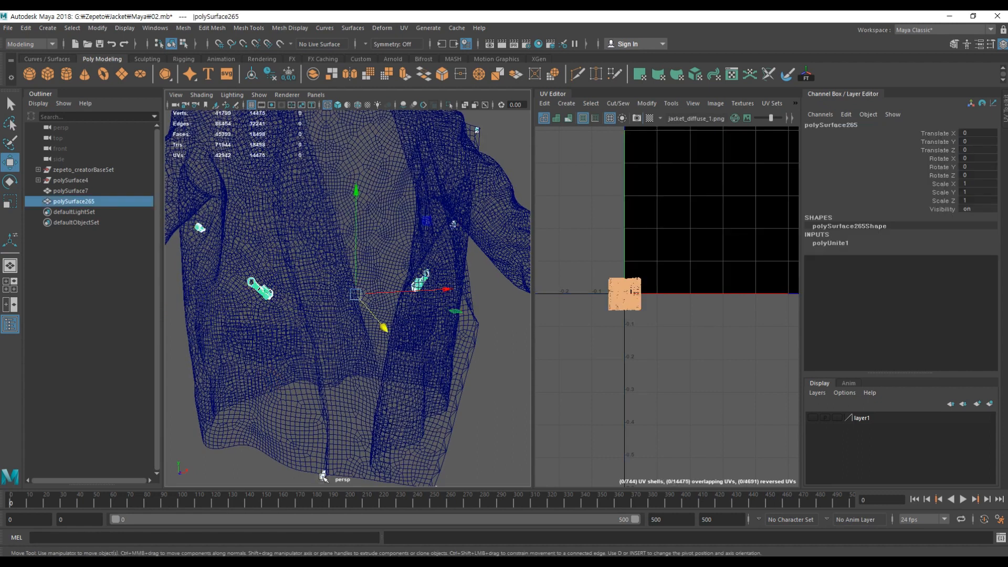
right_click_drag(445, 381, 388, 374, "alt")
left_click_drag(389, 373, 375, 233, "alt")
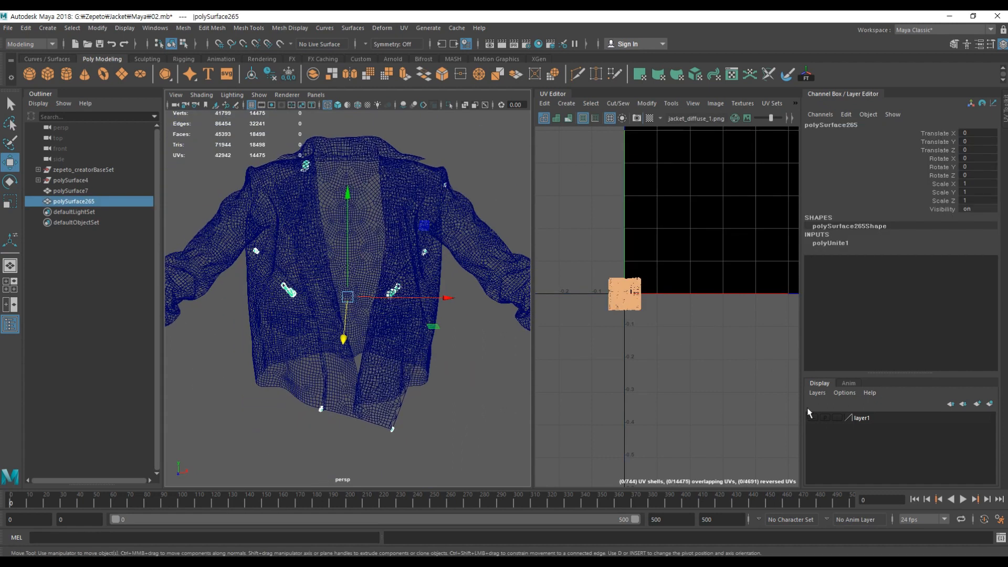
left_click(818, 394)
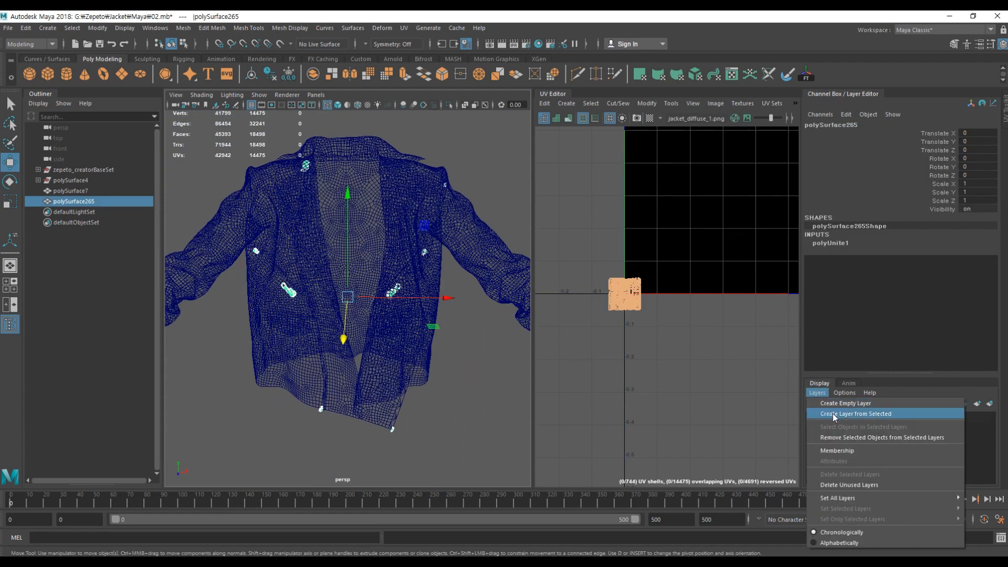
left_click(864, 415)
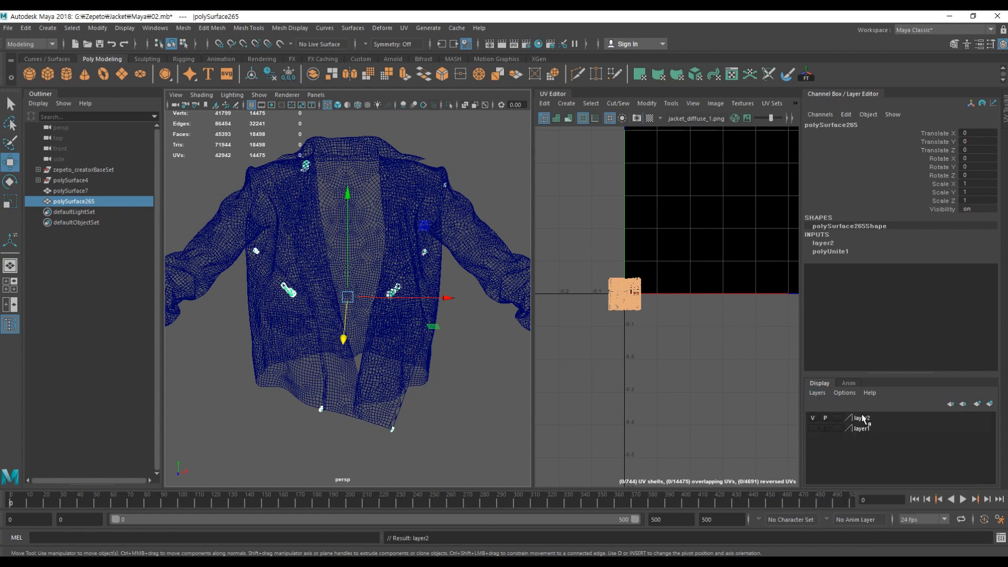
left_click(813, 419)
Step: Select the jacket body and examine it from the front, side and sleeve directions
left_click(371, 371)
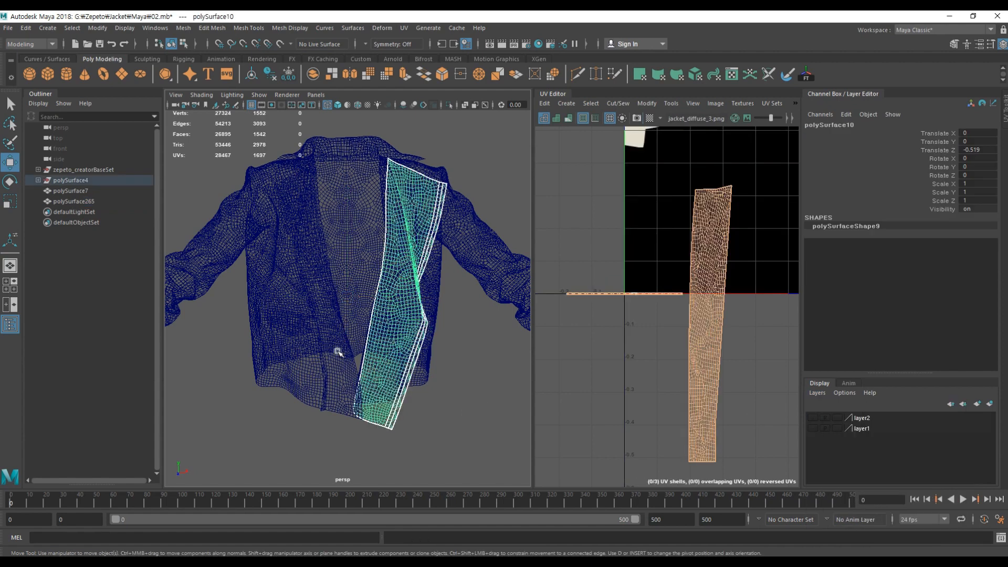
left_click(338, 352)
left_click_drag(339, 352, 462, 294, "alt")
left_click_drag(385, 276, 357, 271, "alt")
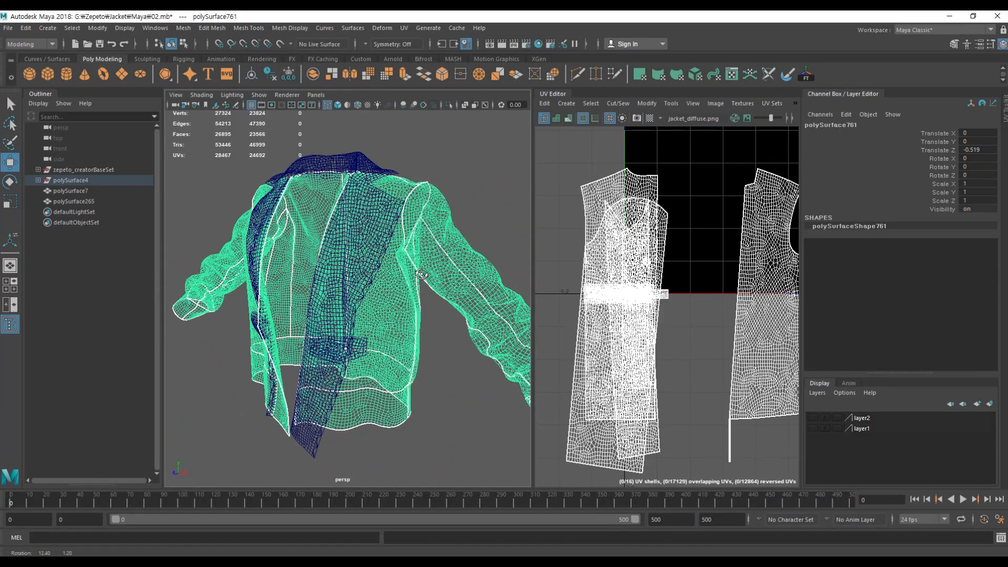
left_click_drag(455, 254, 269, 208, "alt")
middle_click_drag(342, 262, 394, 240, "alt")
left_click_drag(393, 240, 357, 236, "alt")
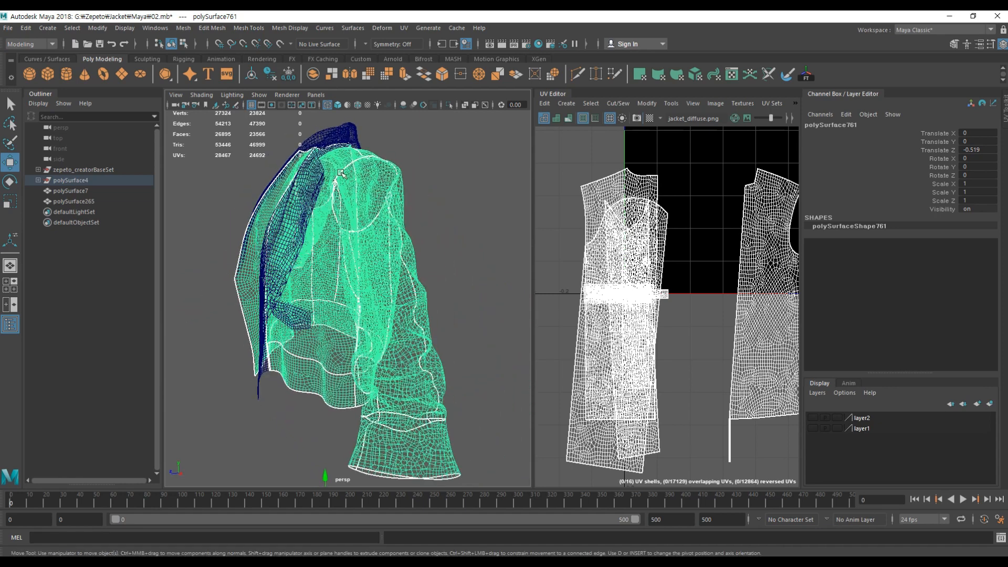
left_click_drag(324, 334, 405, 268, "alt")
Step: Select the lower sleeve faces on one side of the jacket body, together with the waistband faces on the same side
right_click_drag(411, 238, 411, 267)
left_click_drag(446, 292, 479, 302, "alt")
middle_click_drag(479, 302, 450, 283, "alt")
left_click_drag(450, 227, 525, 370)
left_click_drag(416, 351, 268, 283, "alt")
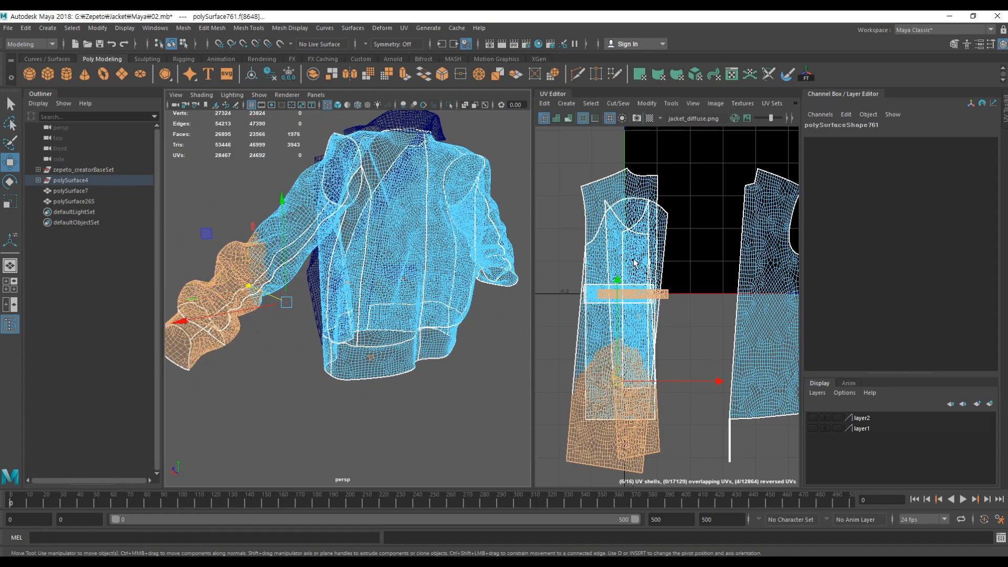
Step: Expand the face selection to the complete UV shells of that jacket half and extract them as a separate object
right_click_drag(639, 251, 688, 272, "ctrl")
left_click_drag(524, 310, 259, 348, "alt")
scroll(284, 280, "up", 3)
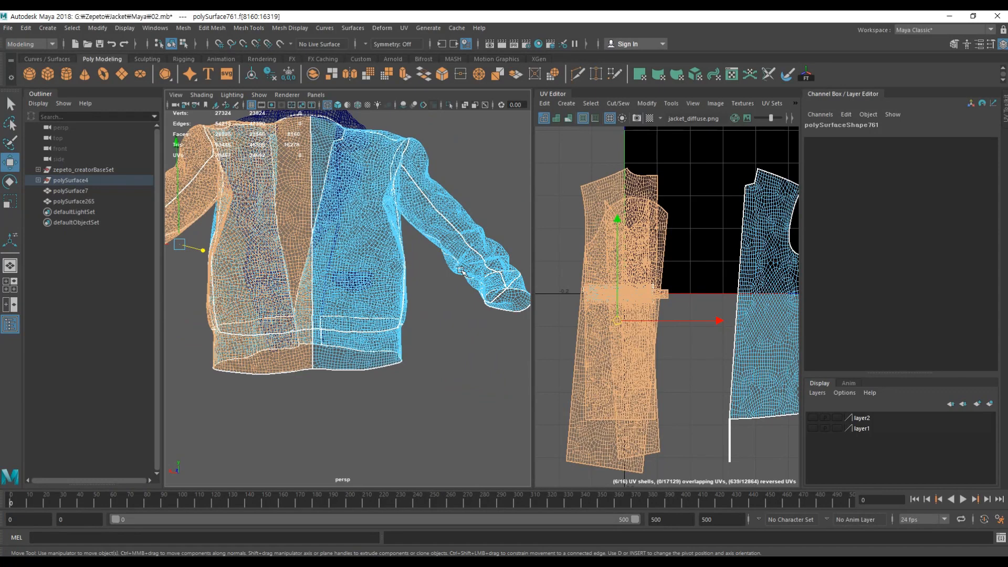
left_click_drag(252, 299, 399, 194, "alt")
right_click_drag(399, 193, 386, 364, "shift")
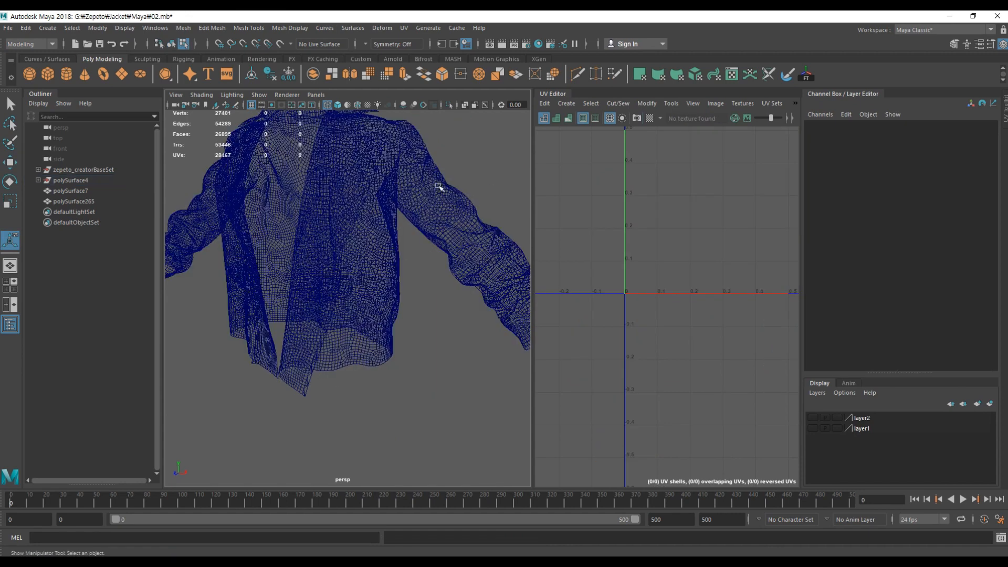
Step: Return to object selection and select the separated jacket pieces in turn to check the split
left_click(438, 187)
middle_click_drag(438, 208, 400, 254, "alt")
right_click_drag(401, 254, 450, 239)
key("q")
left_click(444, 229)
left_click(432, 272)
left_click_drag(458, 272, 282, 267, "alt")
right_click_drag(283, 266, 423, 248, "alt")
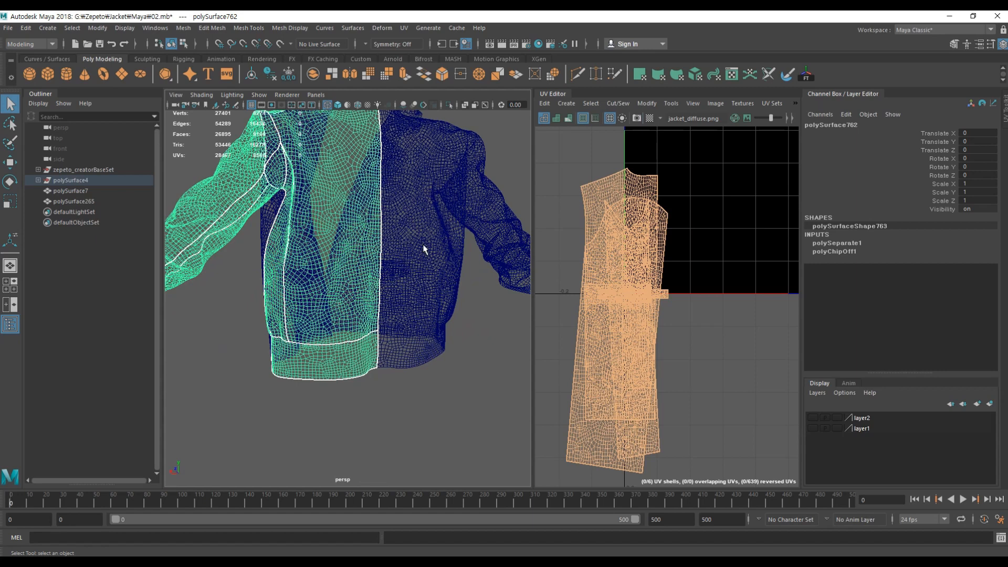
Step: Add the opposite jacket half to the selection and select its lower sleeve and waistband faces
left_click(406, 251, "shift")
left_click_drag(406, 251, 377, 271, "alt")
right_click_drag(445, 190, 451, 225)
left_click_drag(351, 239, 519, 363, "alt")
left_click_drag(318, 169, 352, 292, "alt")
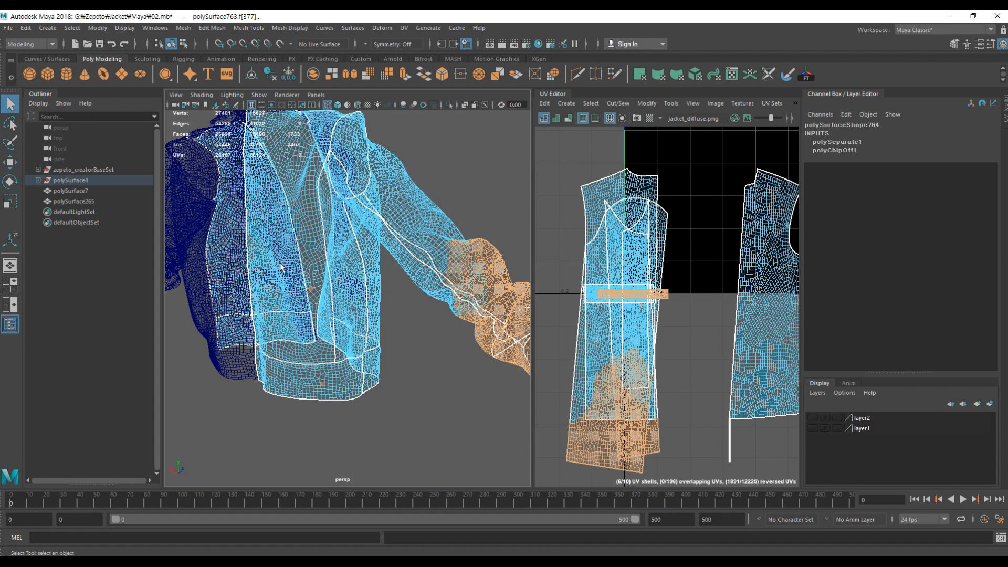
left_click_drag(325, 278, 381, 296, "alt")
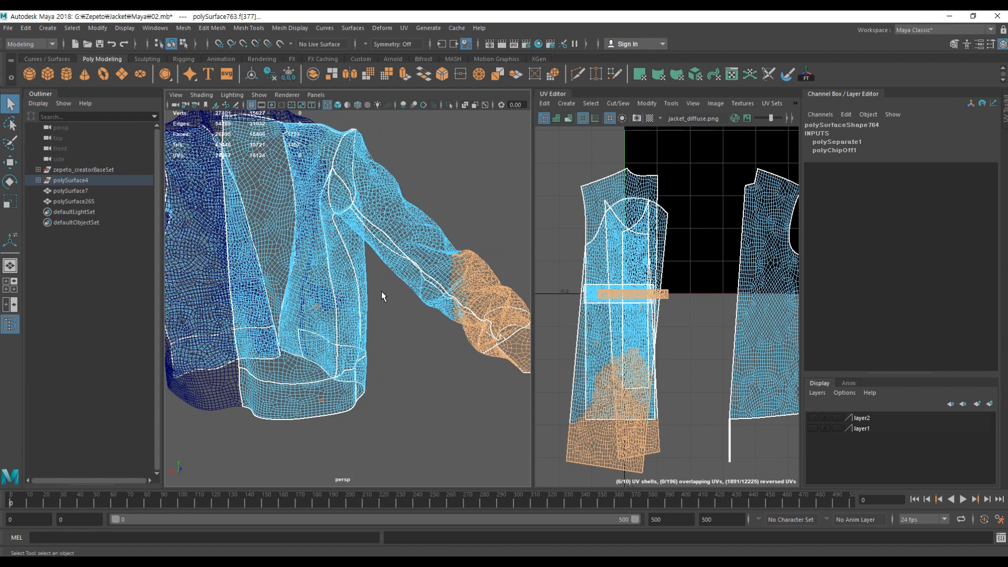
Step: Expand the selection to the complete UV shells of the duplicate sleeve half and delete those faces
right_click_drag(624, 269, 658, 290, "ctrl")
scroll(318, 292, "down", 2)
left_click_drag(399, 289, 370, 273, "alt")
key("Delete")
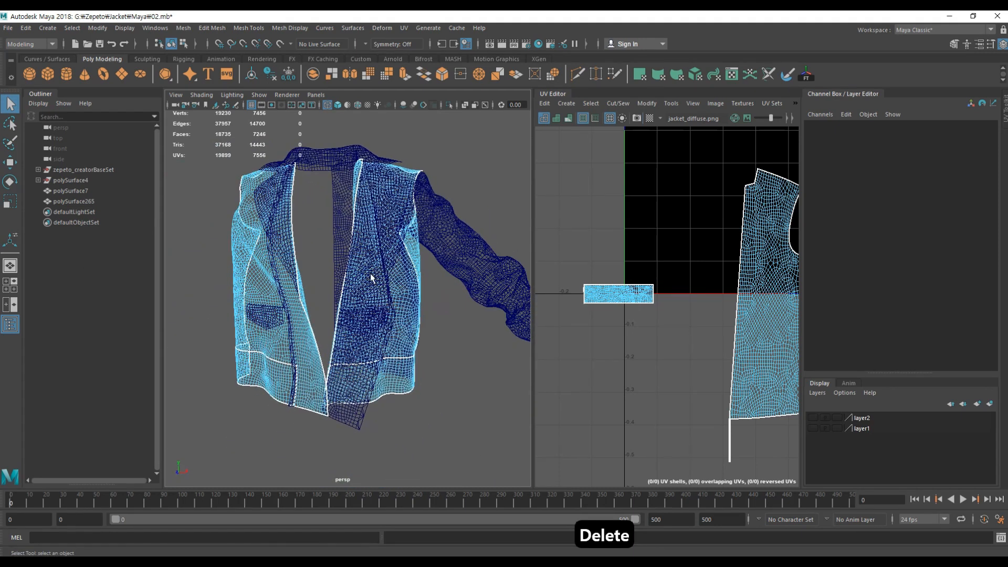
Step: Show the jacket in shaded display and examine the remaining pieces in object mode, ending with the collar selected
key("5")
left_click_drag(367, 315, 415, 338, "alt")
right_click_drag(395, 279, 445, 263)
left_click(456, 320)
left_click_drag(456, 320, 296, 324, "alt")
left_click(302, 183)
left_click_drag(226, 167, 400, 212, "alt")
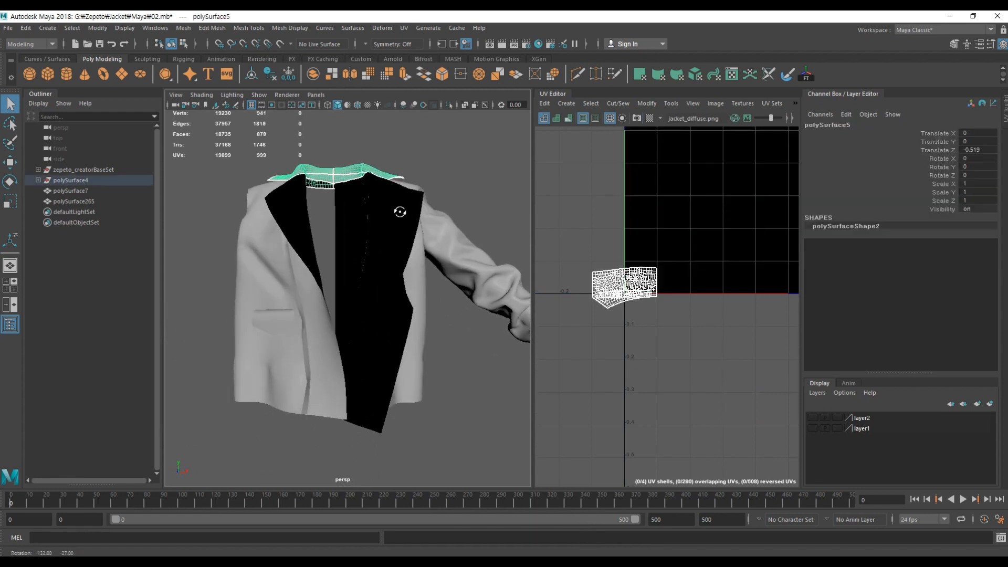
Step: Select all the visible jacket pieces and center their pivots
key("w")
scroll(354, 225, "down", 3)
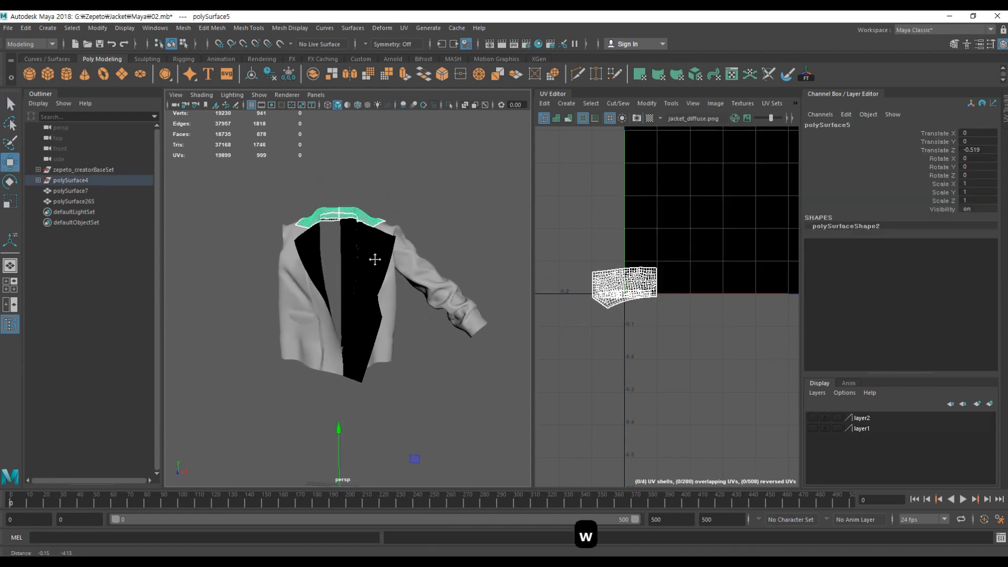
left_click_drag(256, 191, 444, 378)
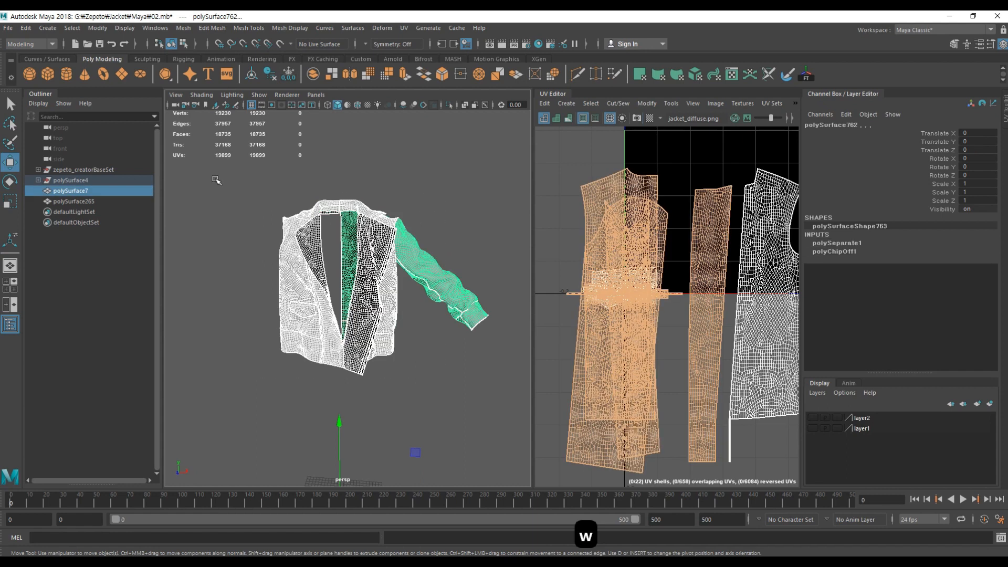
left_click(98, 27)
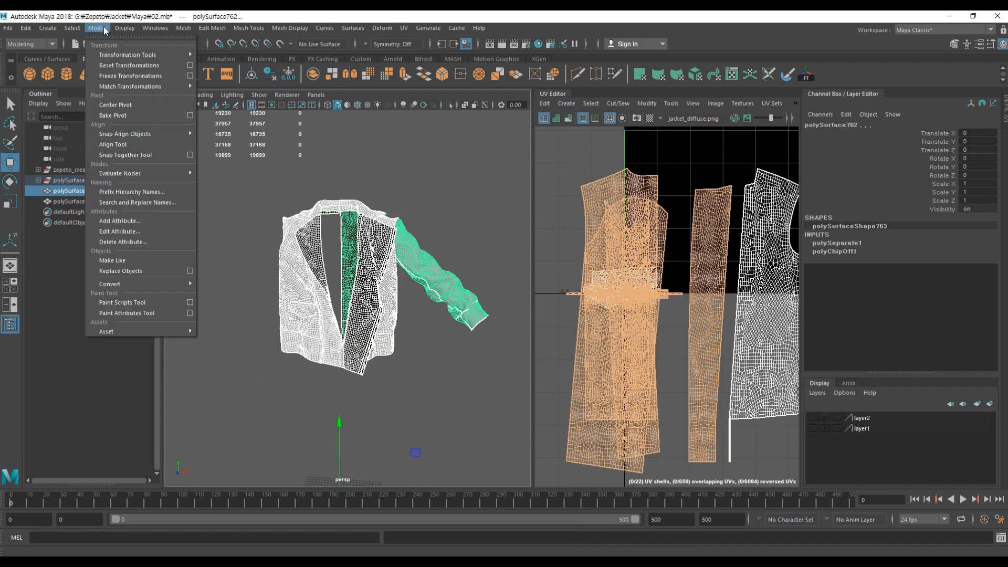
left_click(114, 105)
Step: Try moving the collar away from the jacket, and undo the move
left_click(372, 175)
left_click(353, 209)
left_click_drag(339, 210, 395, 247)
key("ctrl+z")
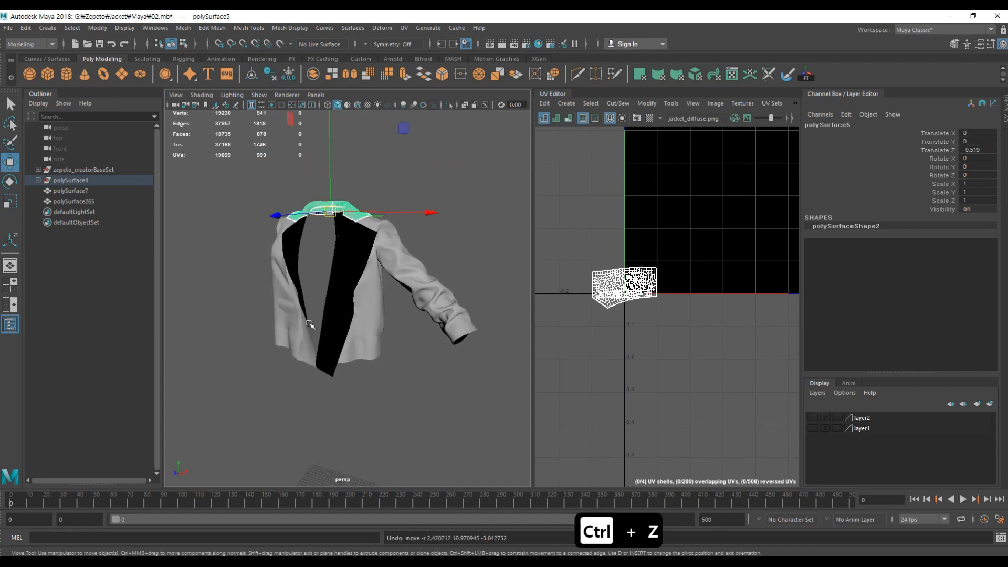
Step: Select all the visible jacket pieces again and freeze their transformations
left_click_drag(310, 324, 332, 314, "alt")
left_click_drag(474, 386, 231, 165)
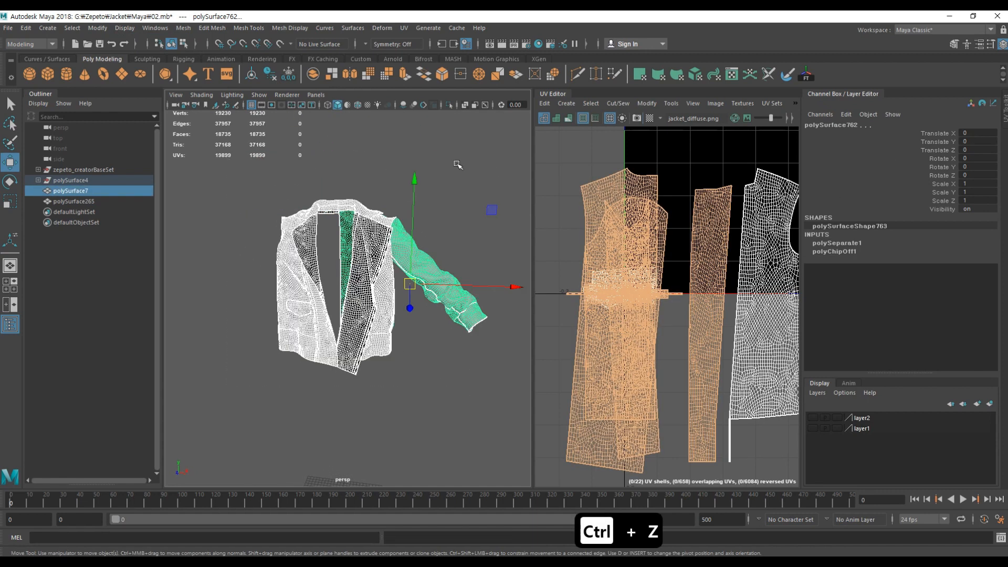
left_click(97, 27)
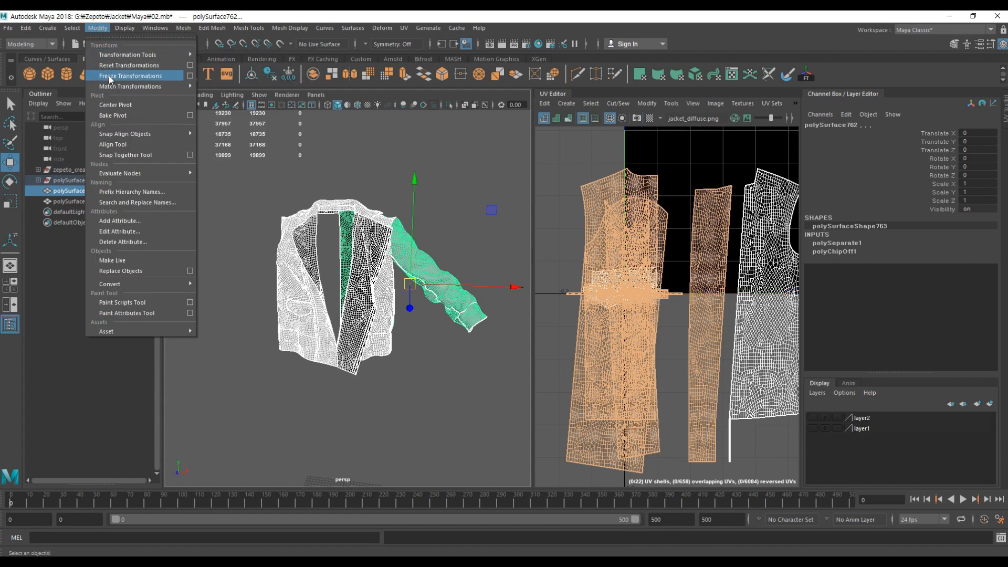
left_click(129, 70)
Step: Select the collar and move it straight up, clear of the jacket body
left_click(438, 219)
left_click(340, 200)
left_click(447, 178)
left_click(347, 205)
left_click_drag(340, 209, 341, 180)
left_click_drag(394, 250, 422, 279, "alt")
Step: Select the front body panels and move them to about -4.39 in Z
left_click(394, 266)
left_click(363, 315)
left_click_drag(396, 334, 311, 333, "alt")
left_click_drag(399, 305, 367, 326, "alt")
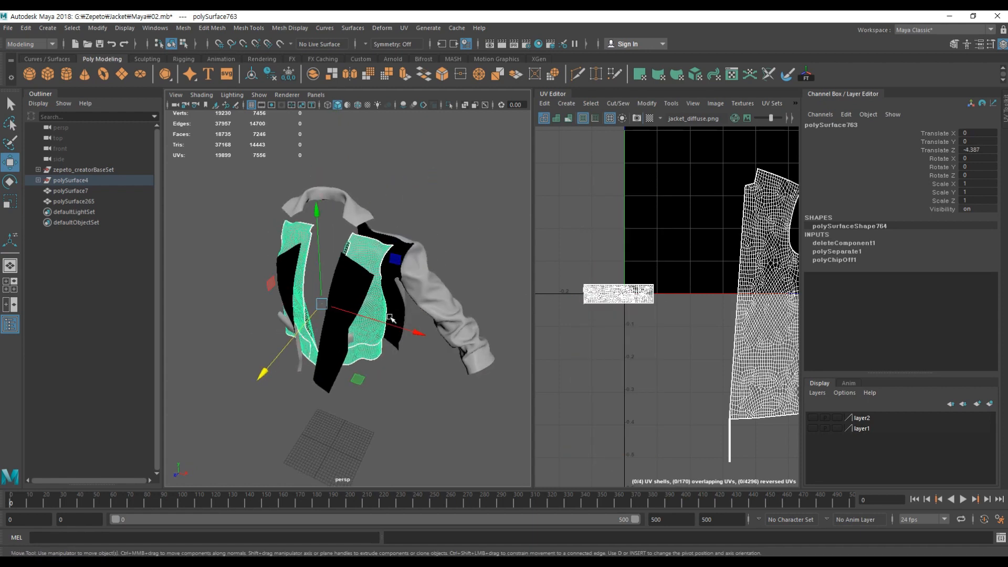
Step: Move the long front facing away from the body to about 5.0 in X and 4.4 in Z
left_click(376, 320)
left_click_drag(427, 379, 498, 390, "alt")
left_click_drag(442, 363, 494, 320, "alt")
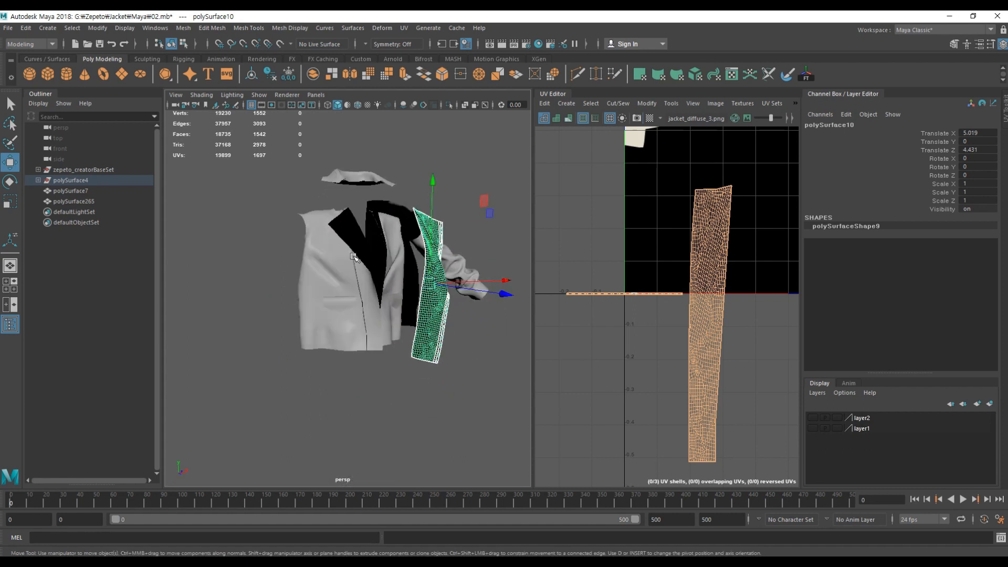
Step: Move the triangular lapel facing to about 2.0 in X and 3.4 in Z, and shift the neighbouring front strip
left_click(345, 281)
left_click_drag(393, 263, 380, 310, "alt")
left_click_drag(456, 350, 482, 338)
left_click_drag(475, 342, 507, 310, "alt")
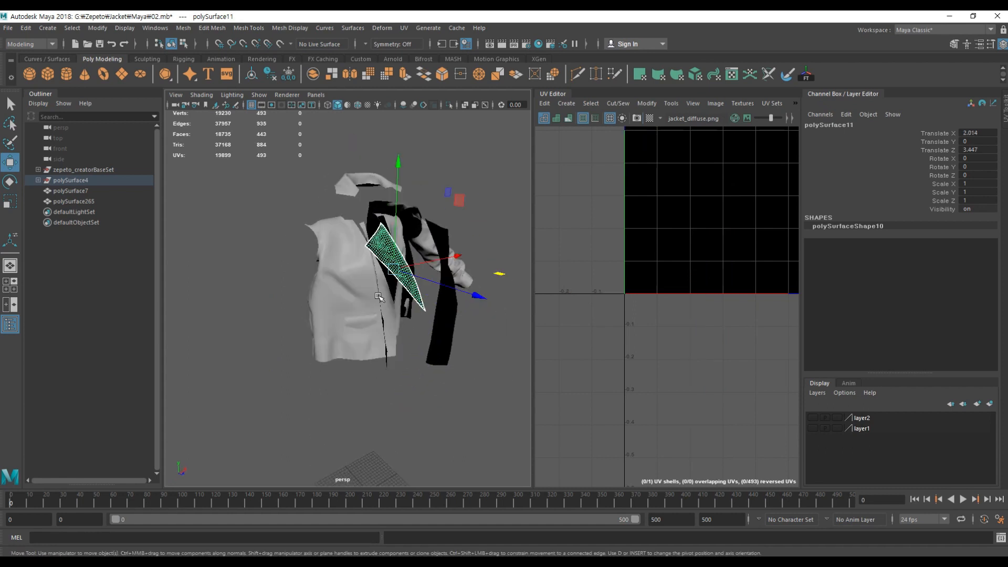
left_click(396, 336)
left_click_drag(420, 336, 436, 344, "alt")
left_click_drag(441, 350, 378, 312)
Step: Try moving the pocket flaps about 3.62 in Z, and undo the move
left_click(376, 343)
left_click_drag(319, 320, 371, 259, "alt")
key("ctrl+z")
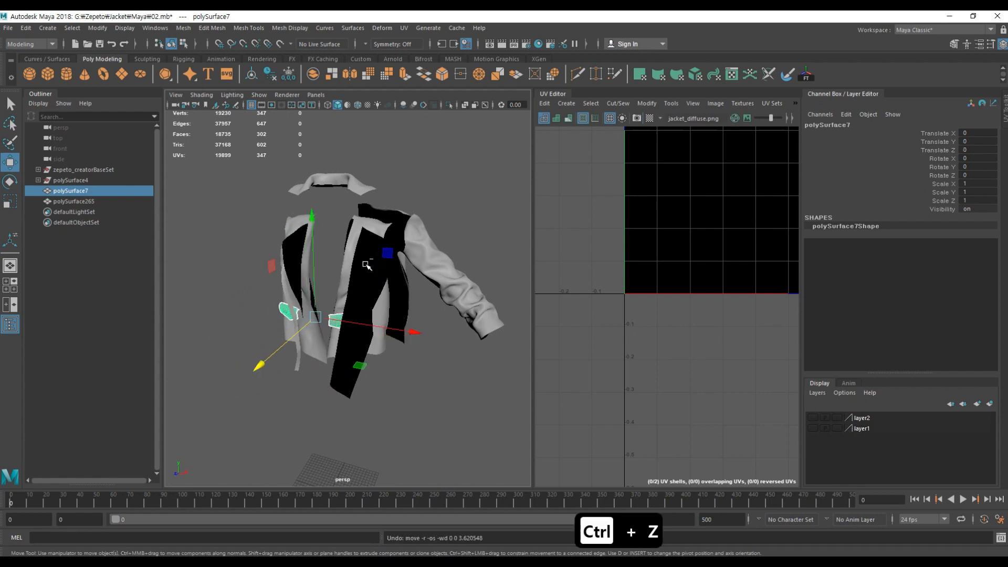
Step: Undo the recent jacket edits until the separated collar, lapel and pocket pieces are back in their assembled positions
key("ctrl+z")
key("ctrl+z")
key("ctrl+z")
key("ctrl+z")
key("ctrl+z")
key("ctrl+z")
key("ctrl+z")
key("ctrl+z")
key("ctrl+z")
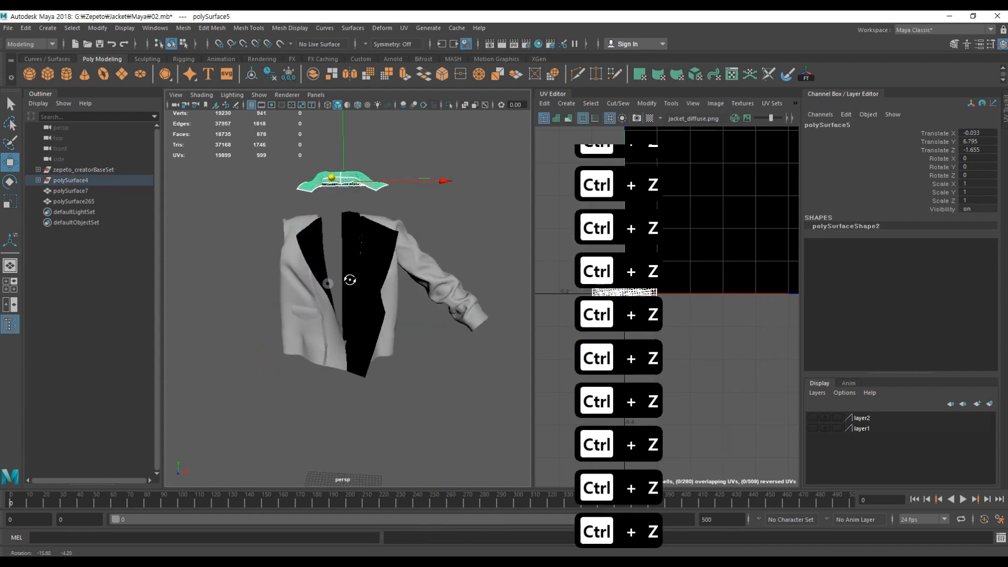
key("ctrl+z")
key("ctrl+z")
key("ctrl+z")
key("ctrl+z")
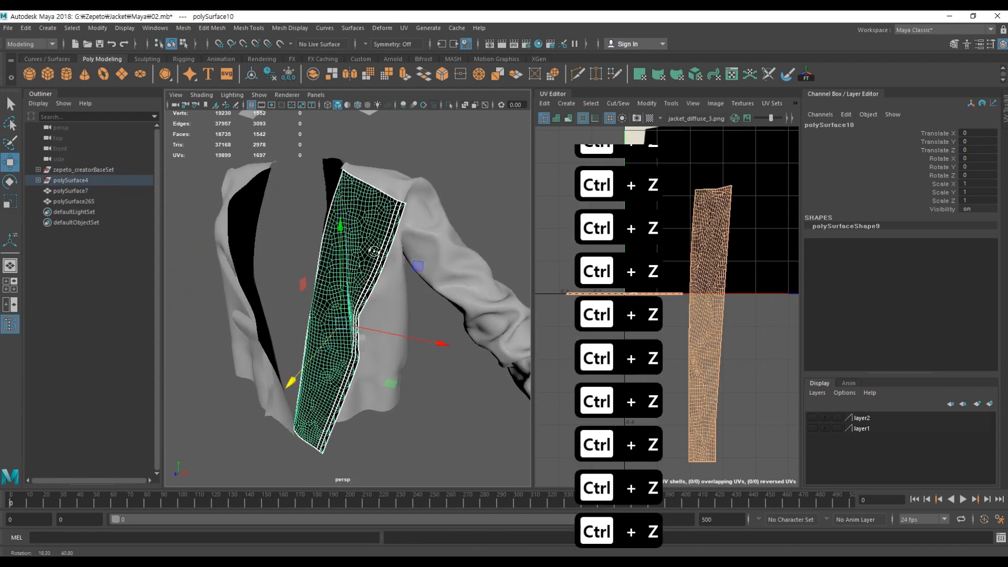
key("ctrl+z")
key("ctrl+z")
key("ctrl+z")
key("ctrl+z")
mouse_move(388, 243)
left_mouse_down("alt")
mouse_move(391, 232)
mouse_move(408, 239)
left_mouse_up("alt")
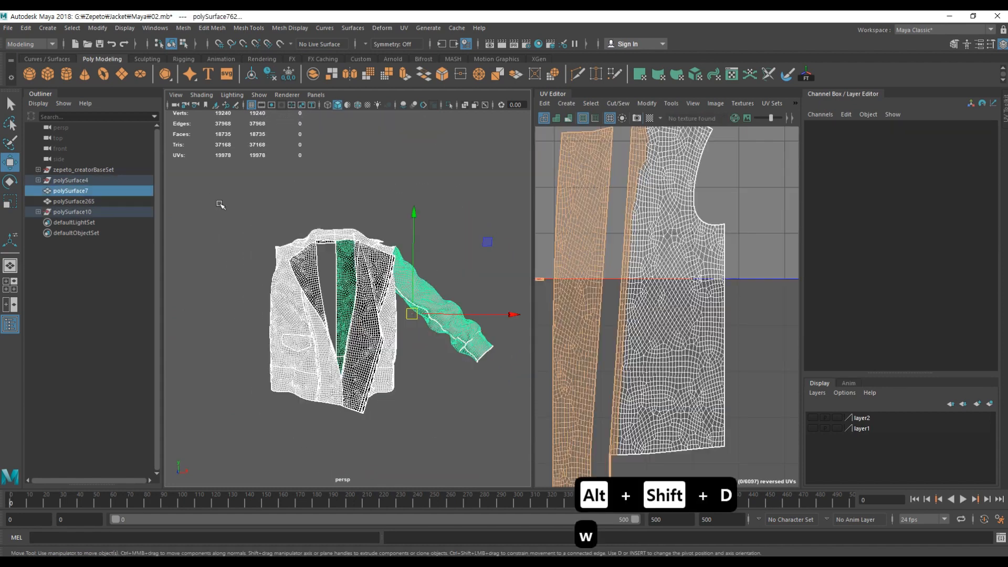
Step: Clear the selection of the jacket pieces and select only the collar mesh
mouse_move(315, 403)
left_mouse_down("alt")
mouse_move(368, 404)
mouse_move(320, 407)
left_mouse_up("alt")
scroll(331, 425, "up", 2)
left_click_drag(452, 450, 436, 450, "alt")
middle_click_drag(436, 450, 440, 421, "alt")
left_click(464, 424)
left_click(349, 186)
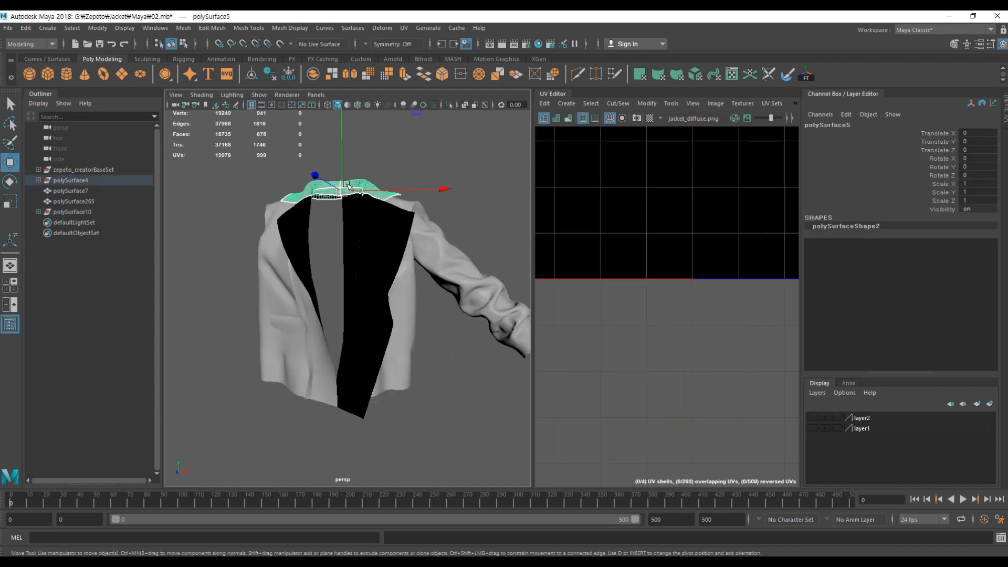
scroll(367, 275, "up", 4)
scroll(396, 282, "down", 3)
mouse_move(397, 282)
left_mouse_down("alt")
mouse_move(366, 282)
mouse_move(380, 288)
left_mouse_up("alt")
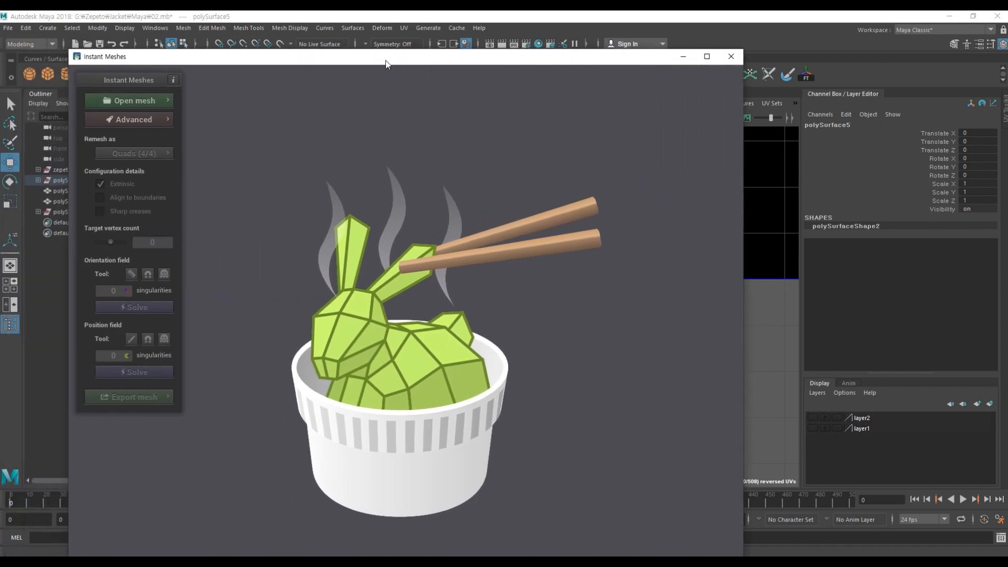
left_click_drag(386, 64, 366, 58)
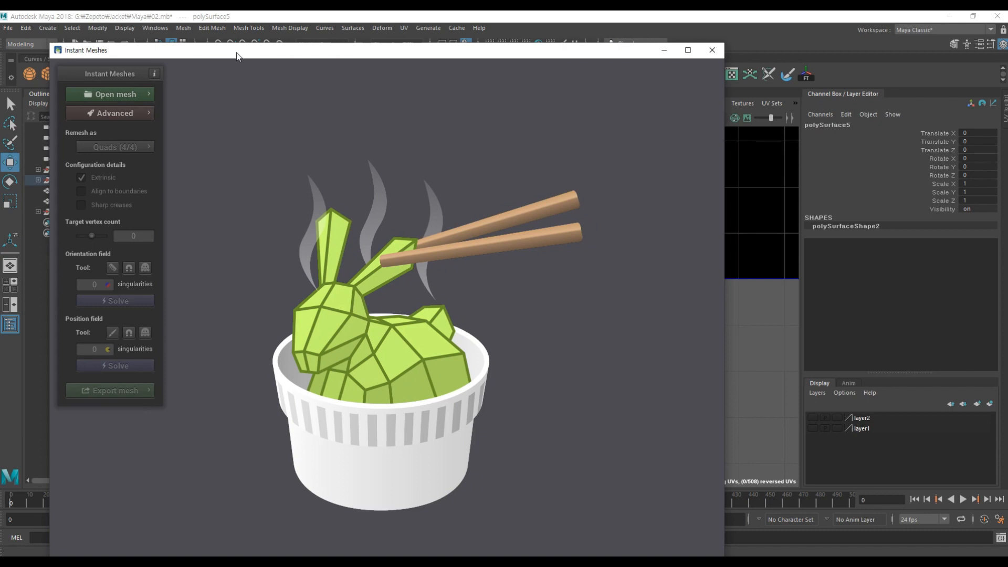
left_click_drag(237, 55, 251, 49)
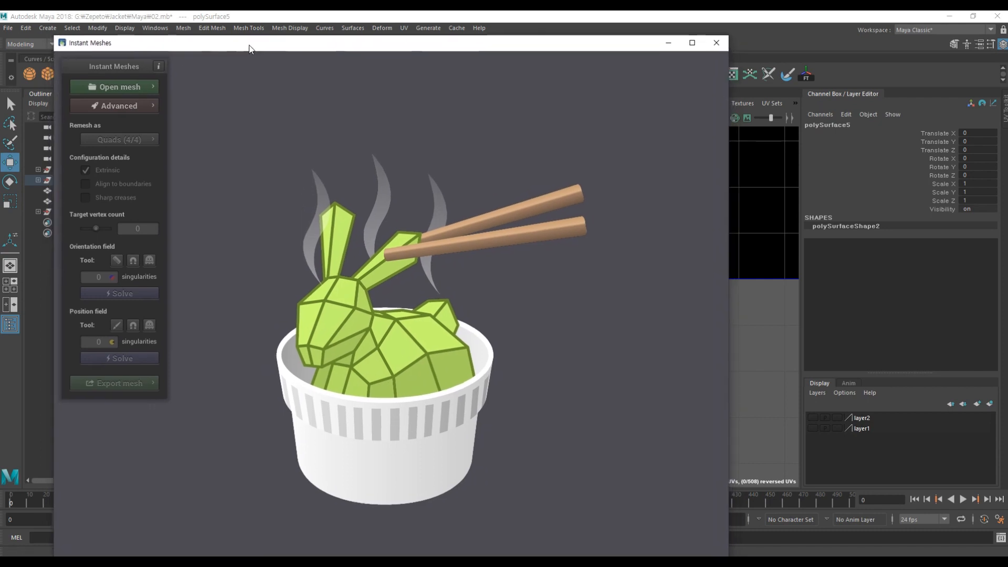
left_click_drag(354, 44, 351, 42)
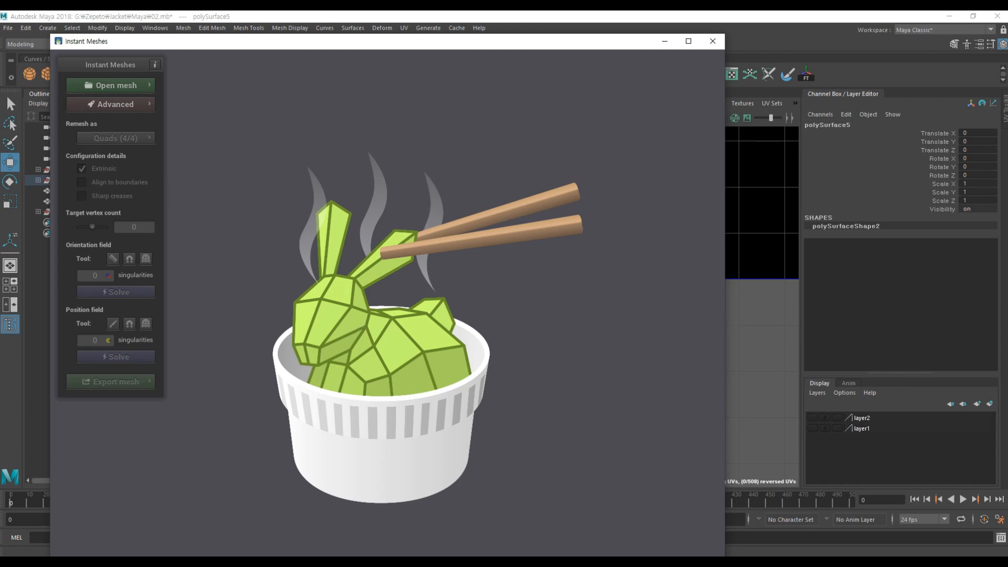
left_click_drag(281, 42, 320, 311)
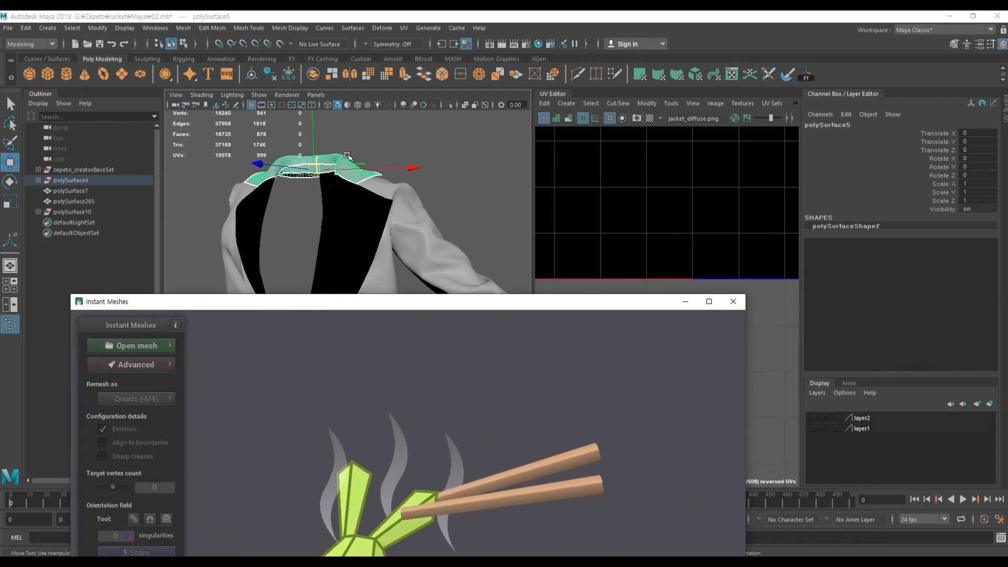
left_click_drag(409, 305, 352, 128)
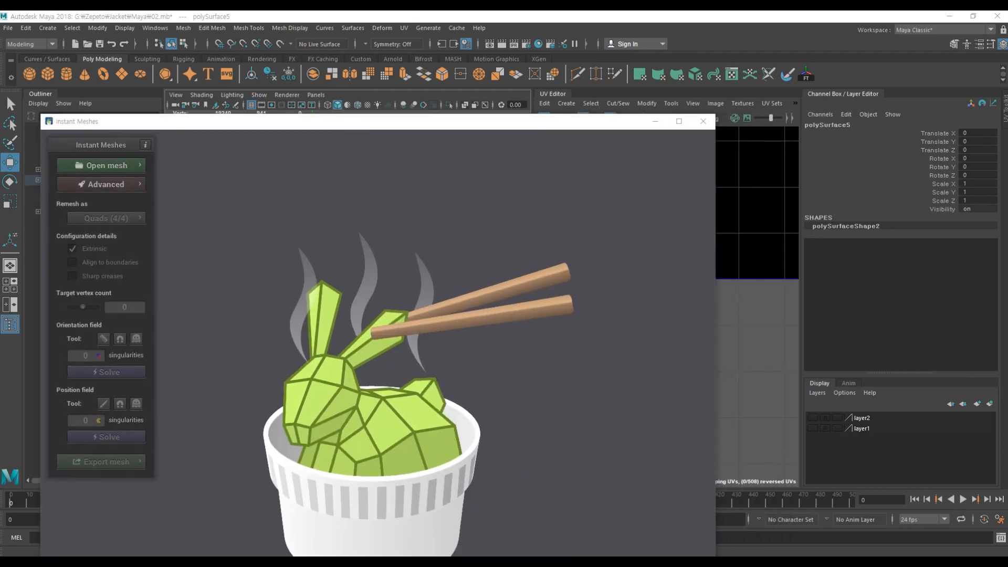
left_click(655, 121)
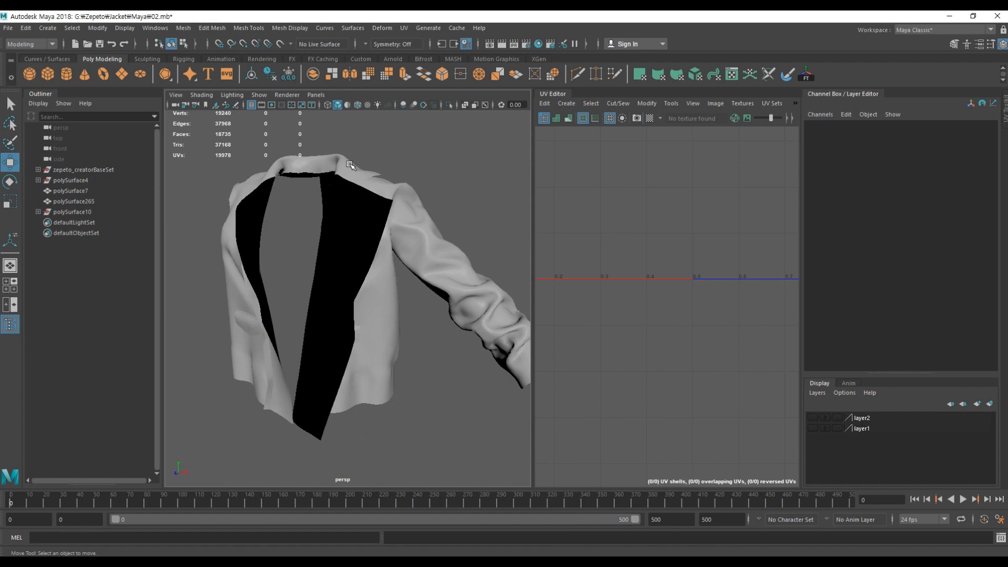
Step: Export the selected collar in OBJexport format as re_01 into the Jacket project's obj folder
left_click(8, 29)
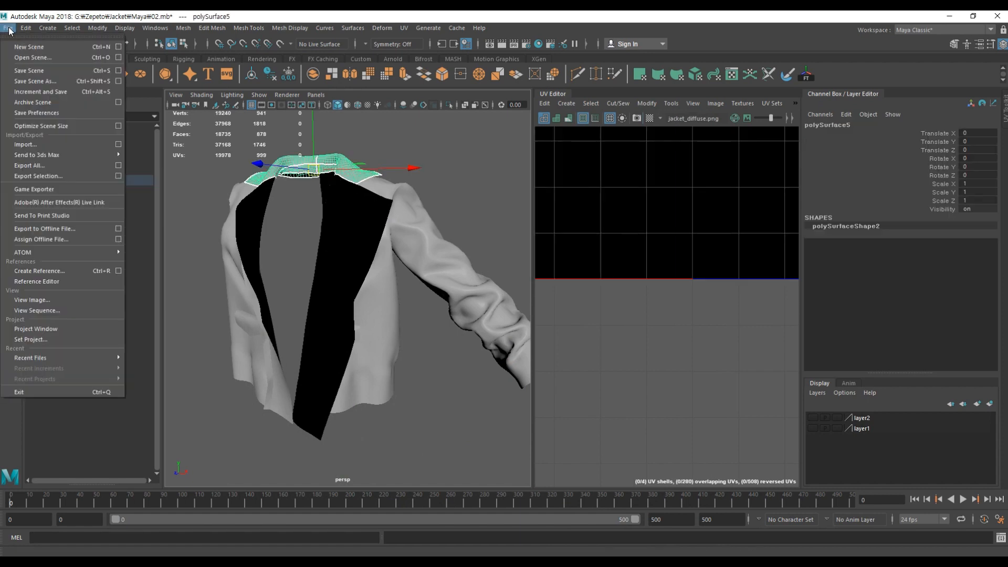
left_click(53, 176)
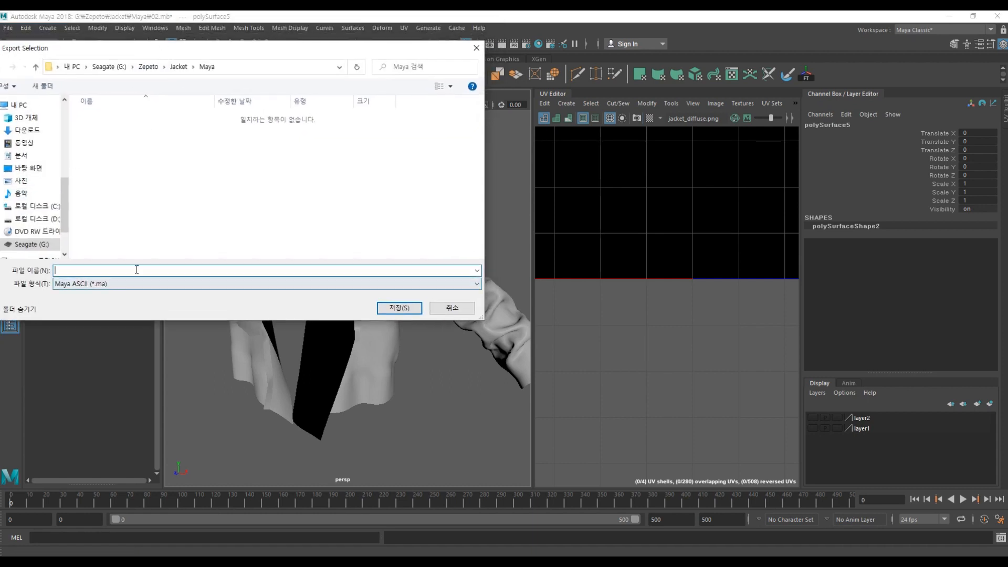
left_click(191, 68)
double_click(137, 138)
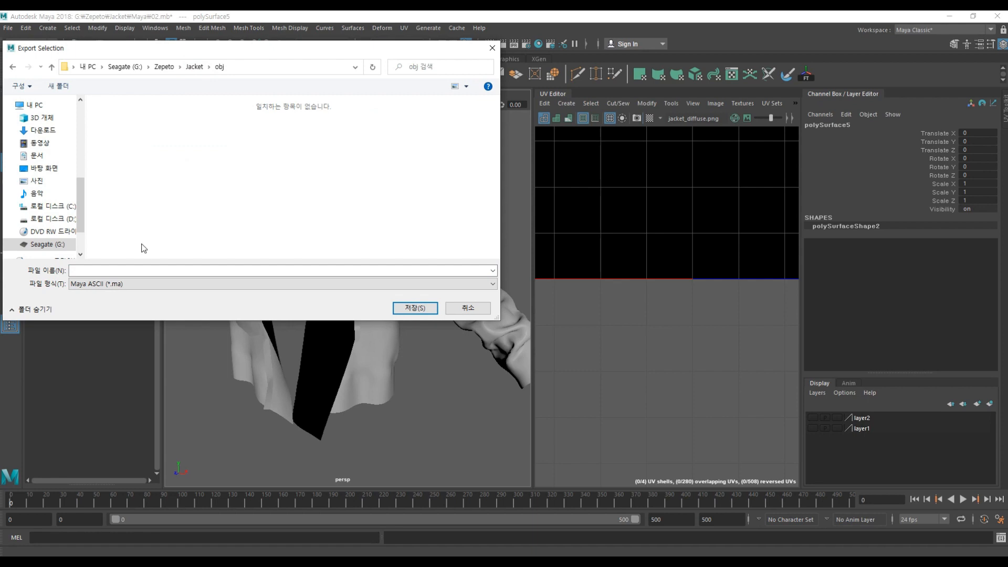
left_click(136, 284)
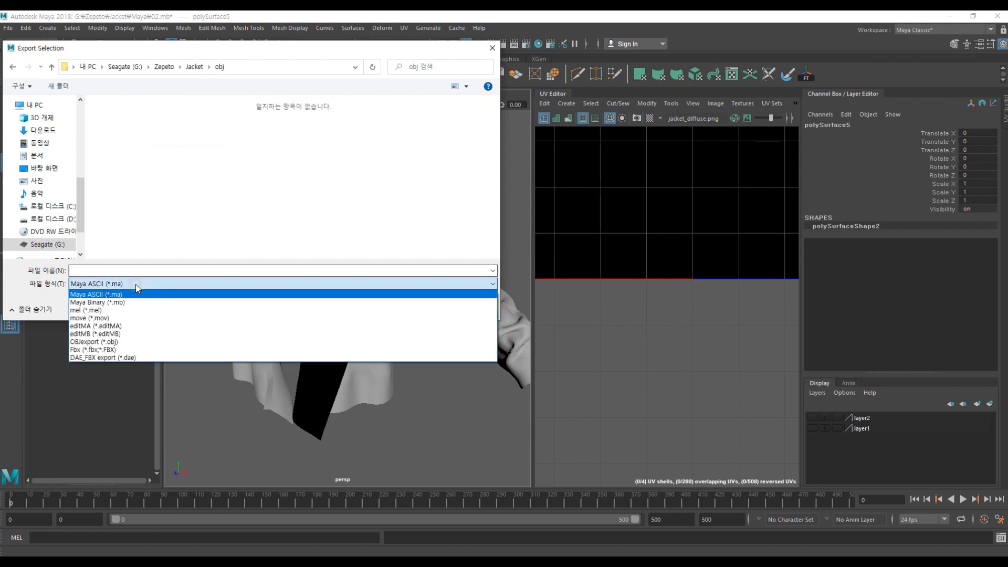
left_click(128, 342)
left_click(107, 270)
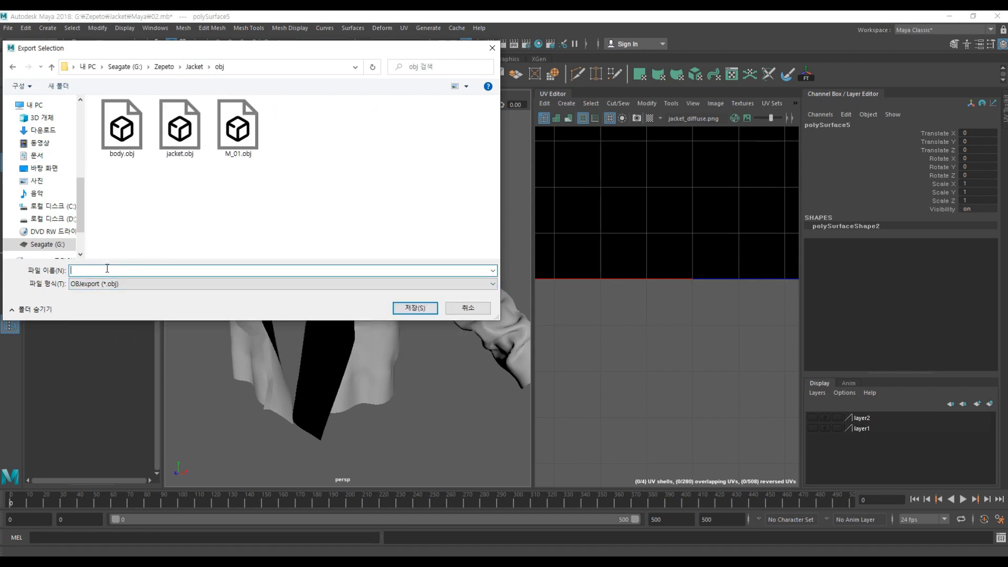
left_click(395, 307)
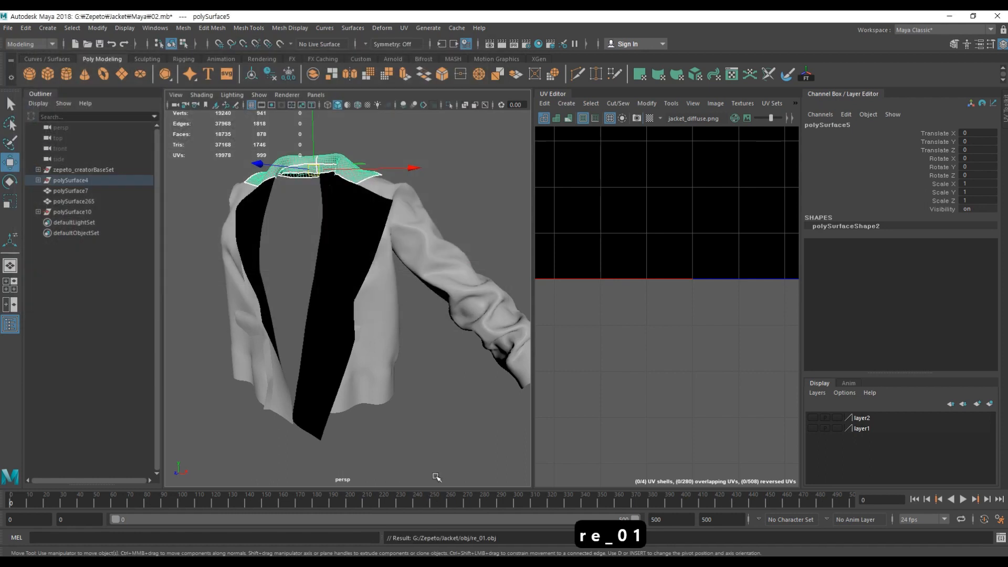
Step: Switch to Instant Meshes and open re_01.obj from the obj folder
mouse_move(473, 557)
left_click(472, 521)
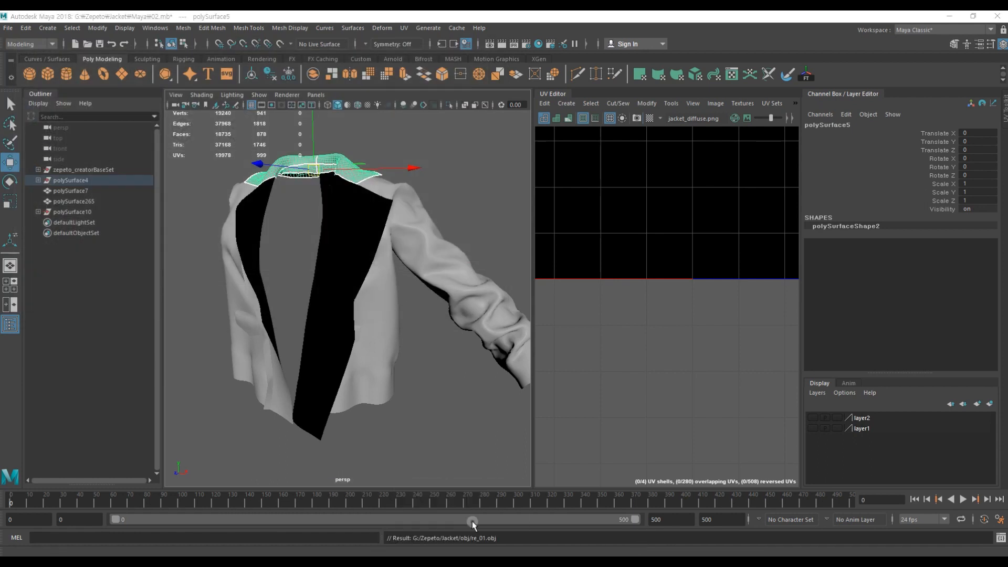
left_click(187, 173)
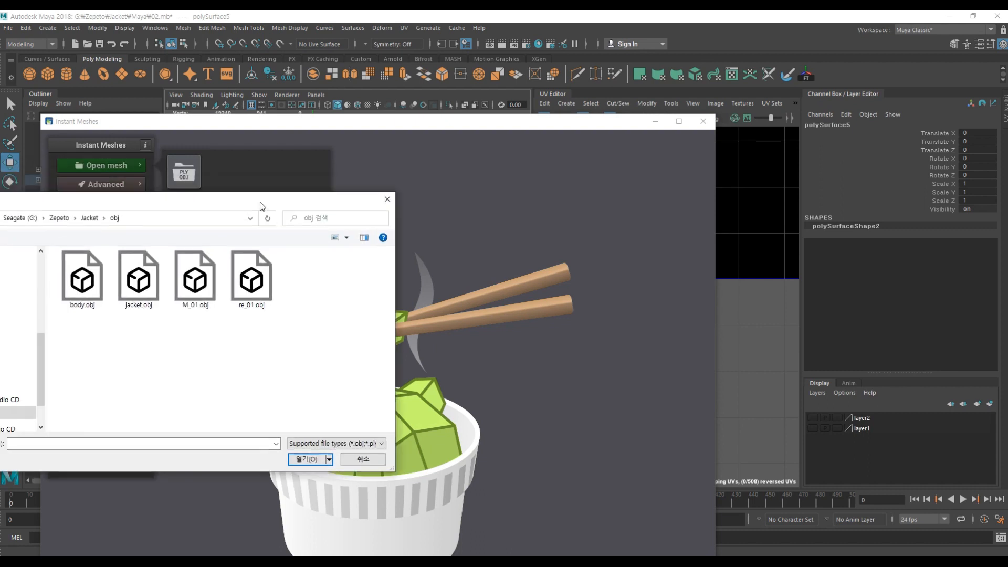
left_click_drag(261, 206, 244, 214)
left_click(181, 294)
left_click(235, 300)
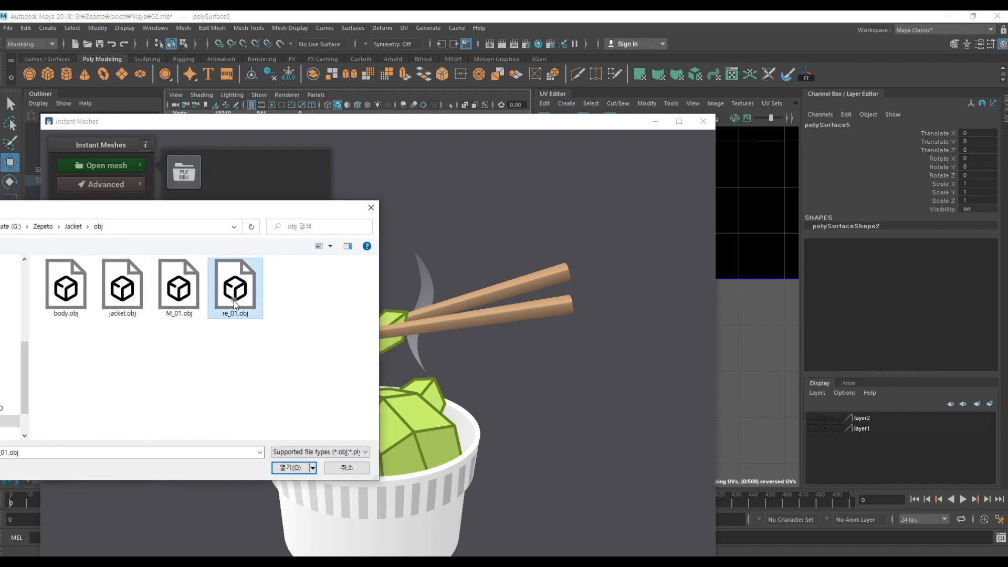
left_click(291, 468)
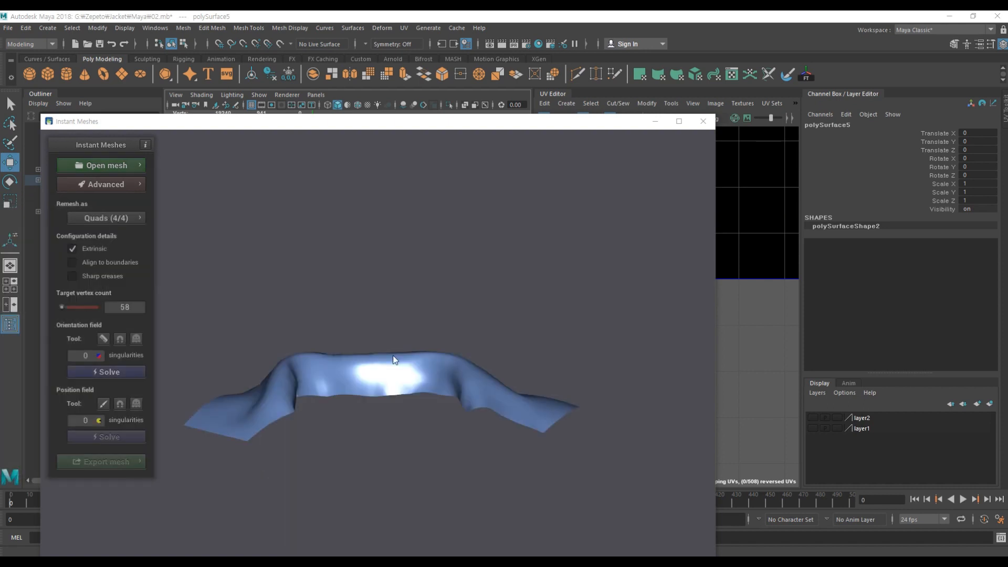
Step: Solve the collar's orientation and position fields with the default configuration and inspect the resulting quad layout
left_click_drag(430, 381, 564, 380)
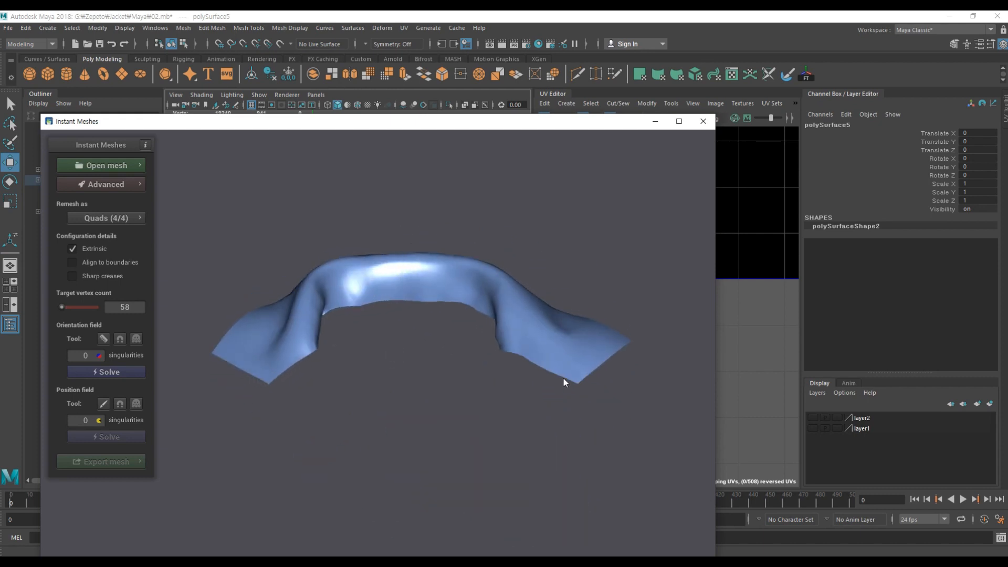
left_click(107, 373)
left_click_drag(419, 280, 330, 448)
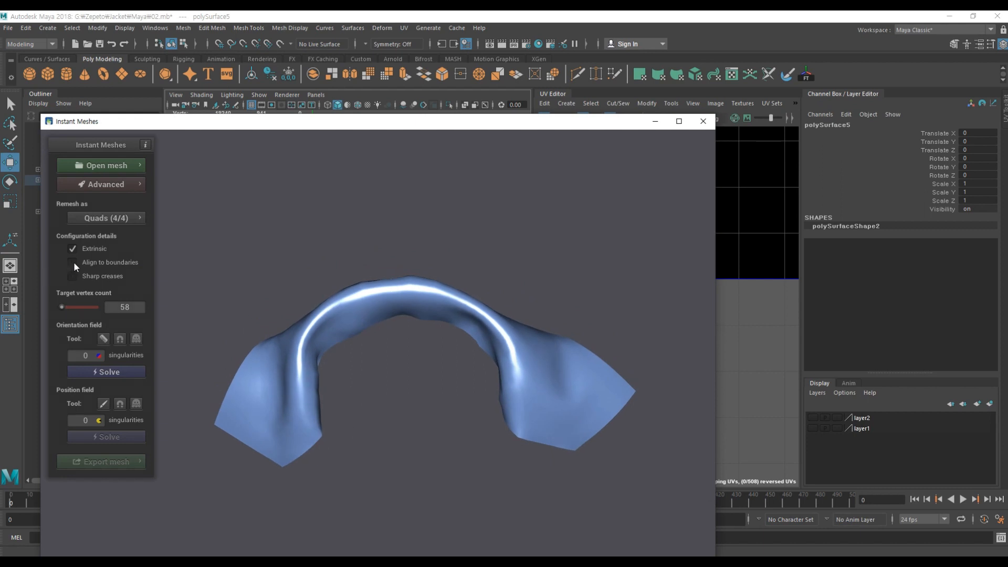
left_click(112, 373)
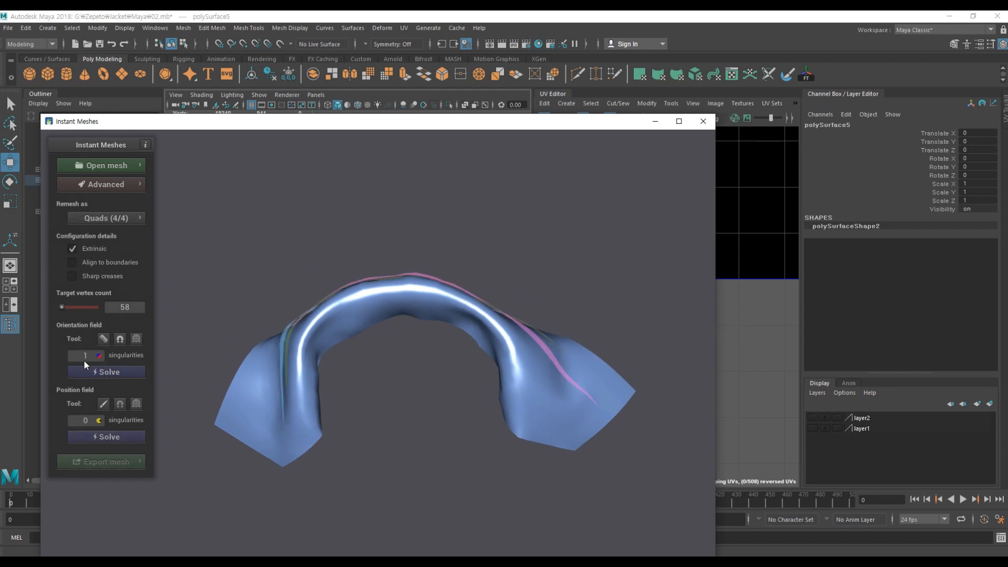
left_click_drag(332, 291, 341, 377)
left_click(109, 437)
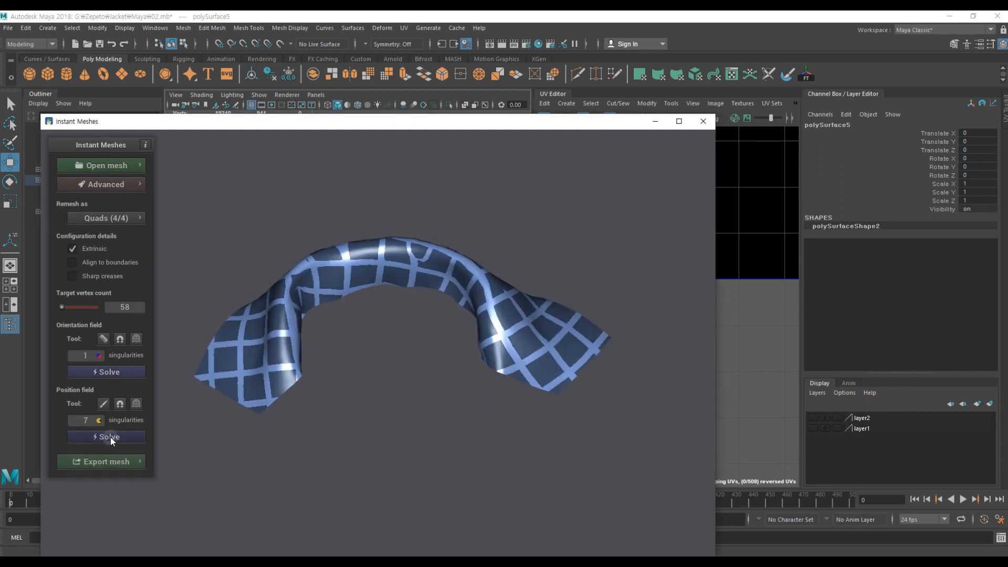
left_click_drag(432, 299, 390, 333)
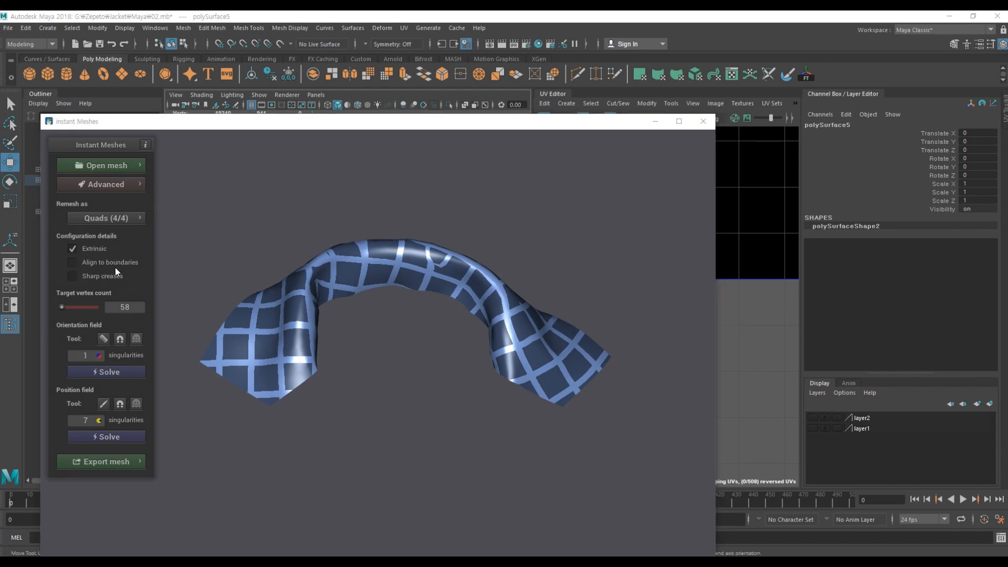
Step: Enable Align to boundaries, solve both fields again and inspect the collar's new quad layout
left_click(73, 263)
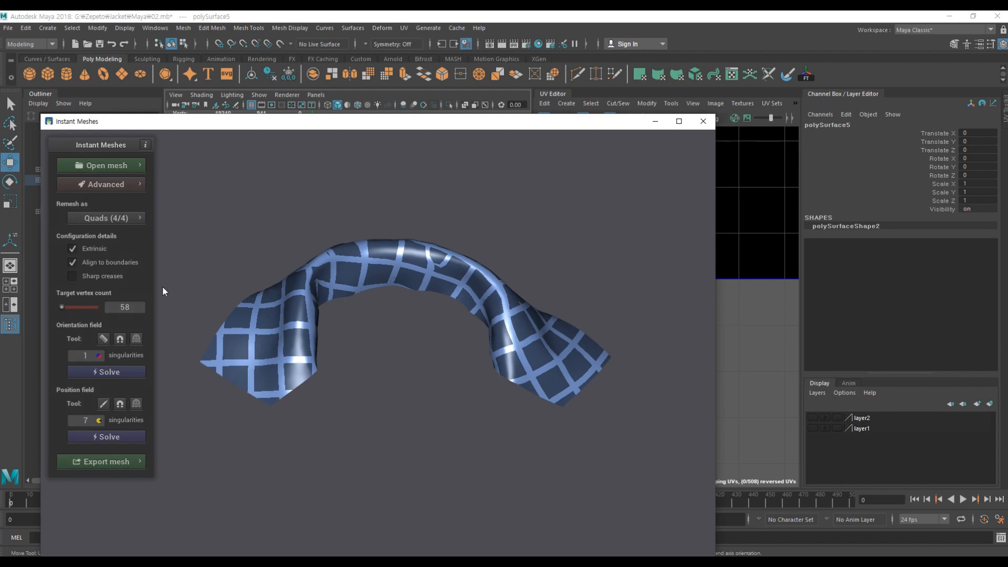
left_click(111, 373)
left_click_drag(411, 319, 370, 421)
left_click_drag(533, 414, 405, 311)
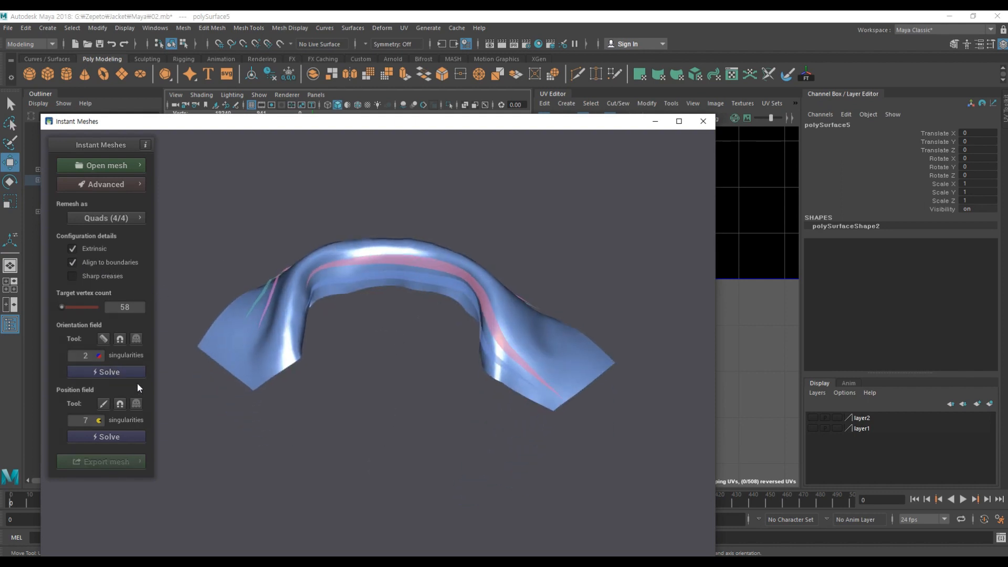
left_click(127, 436)
left_click_drag(388, 399, 376, 364)
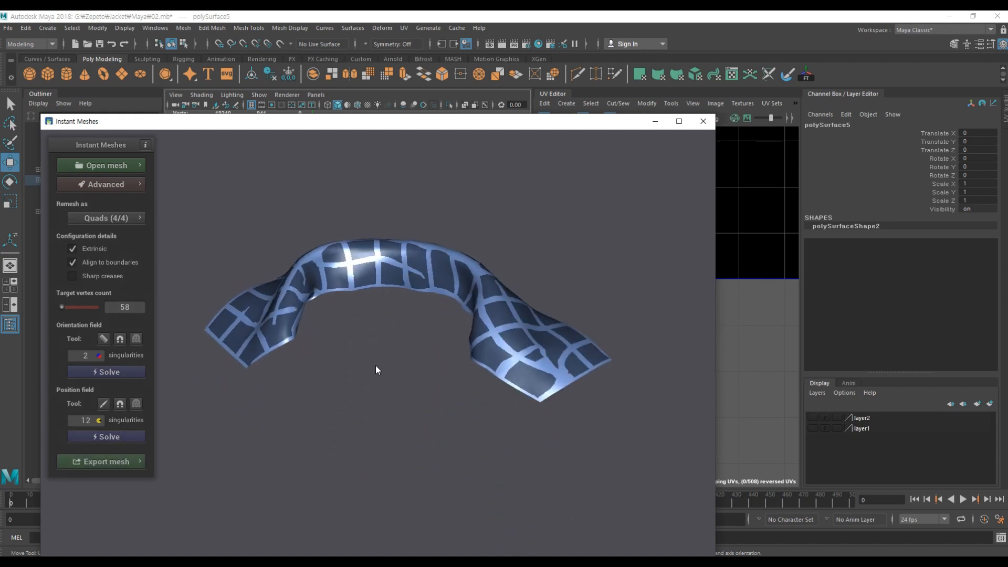
left_click_drag(214, 374, 304, 319)
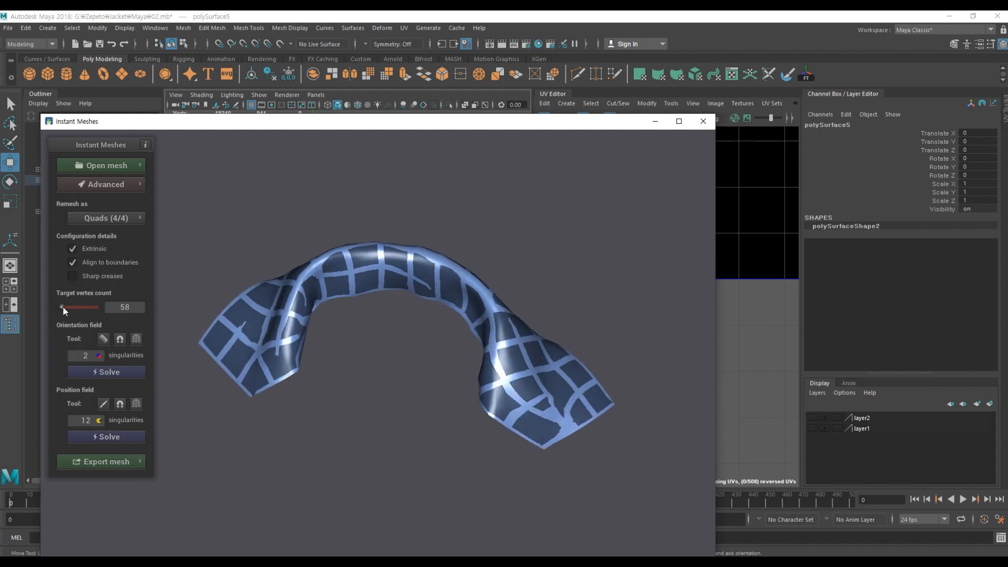
Step: Try a target vertex count of 144 for the collar and solve its orientation field
left_click_drag(61, 307, 71, 307)
left_click(389, 423)
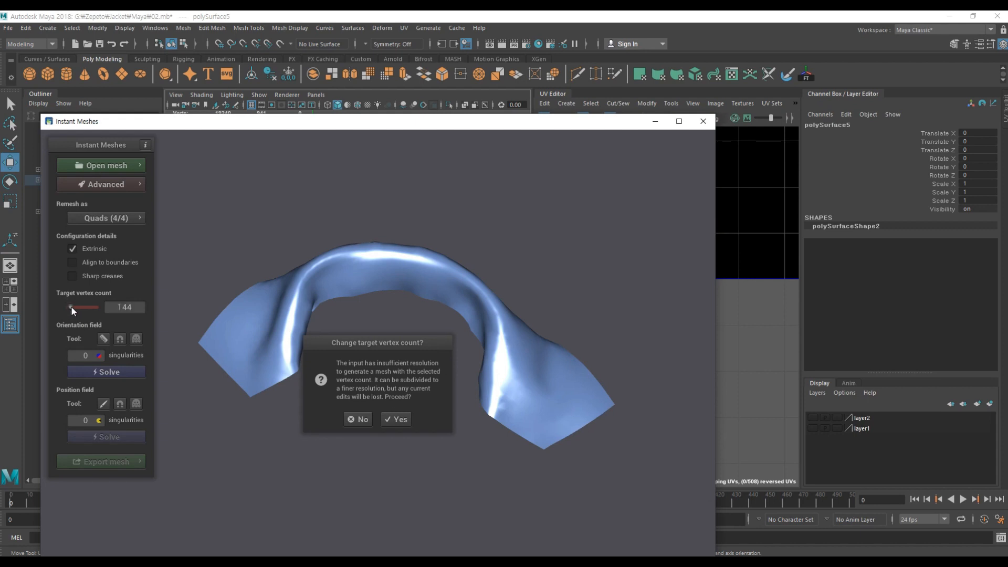
left_click(394, 419)
left_click(110, 374)
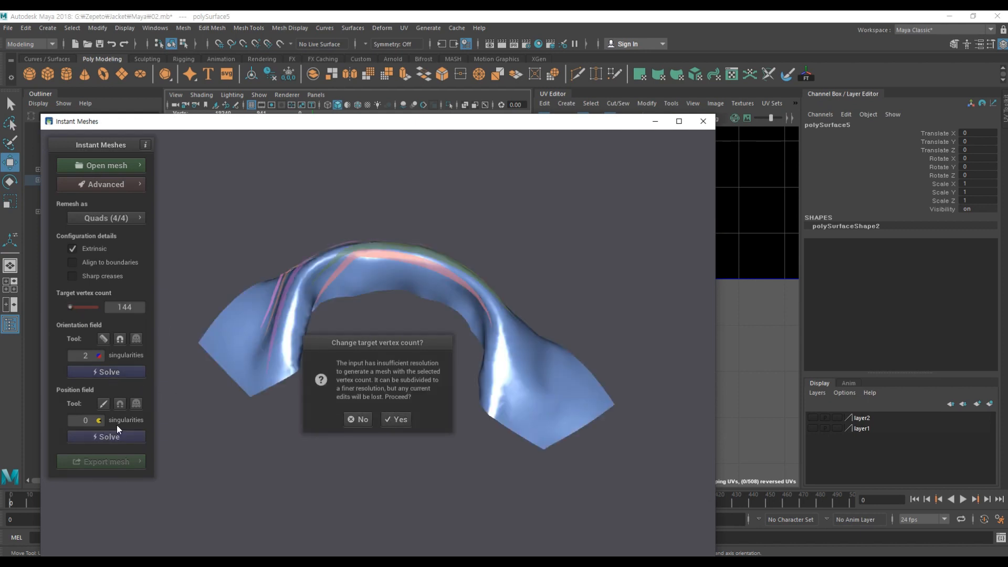
Step: Set the target vertex count to 94, accept the subdivision and enable Align to boundaries
left_click(71, 261)
left_click(395, 419)
left_click(73, 263)
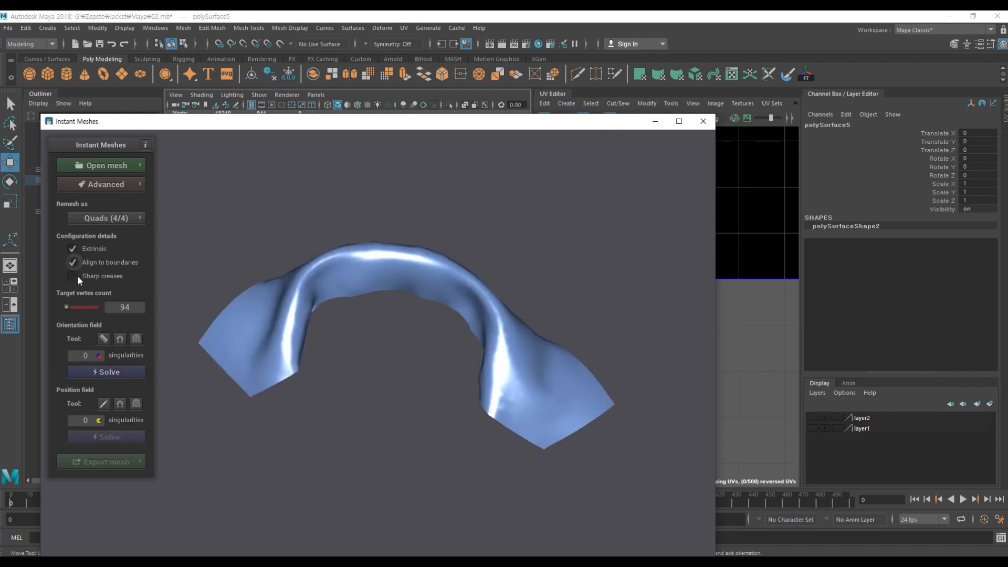
Step: Solve the collar's orientation and position fields and extract the quad mesh from the result
left_click(111, 371)
left_click(125, 435)
left_click_drag(294, 441, 378, 309)
left_click_drag(294, 436, 387, 374)
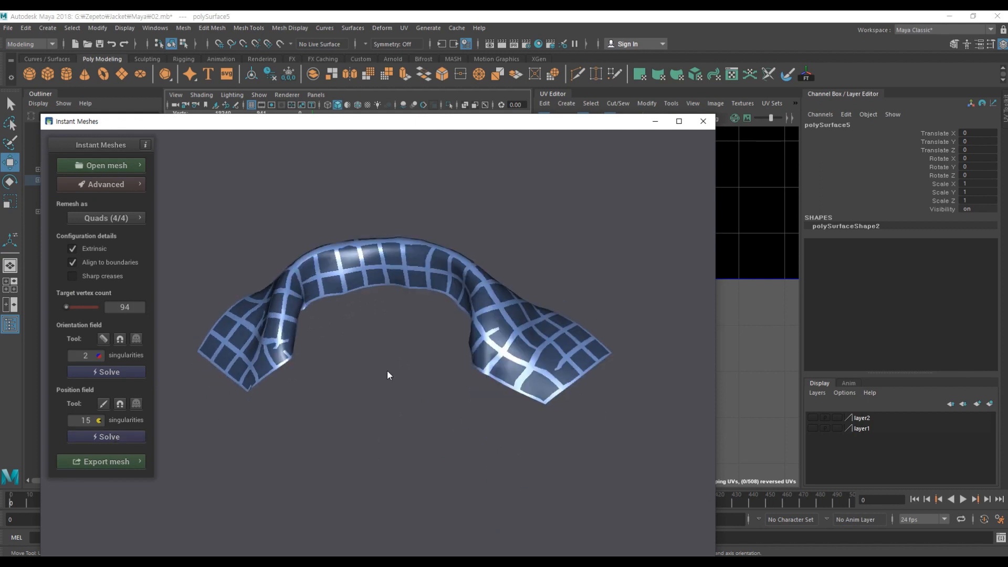
left_click(129, 462)
left_click(231, 390)
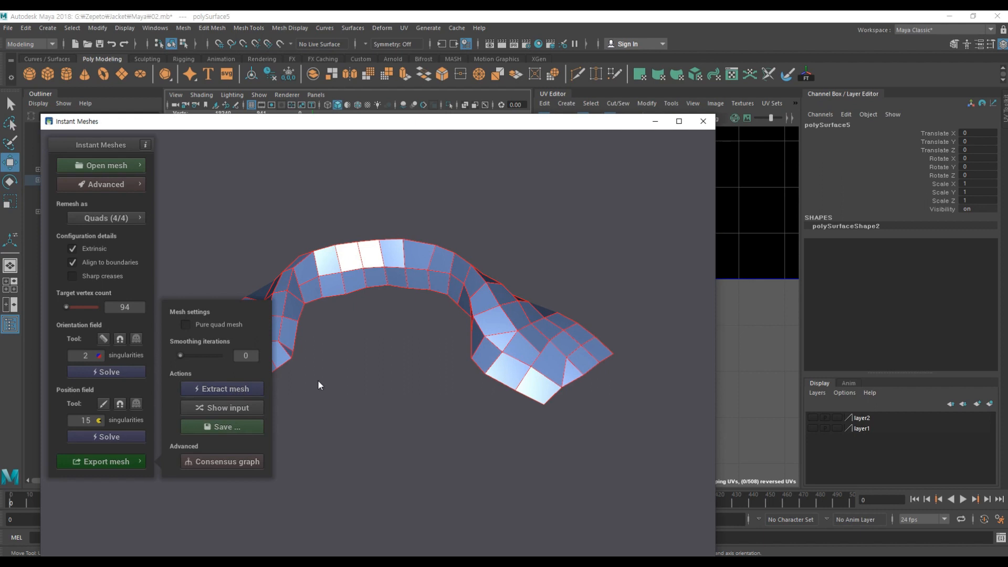
Step: Save the extracted collar quad mesh over the existing re_01.obj in the Jacket obj folder
left_click_drag(391, 298, 408, 362)
left_click(230, 427)
left_click(182, 304)
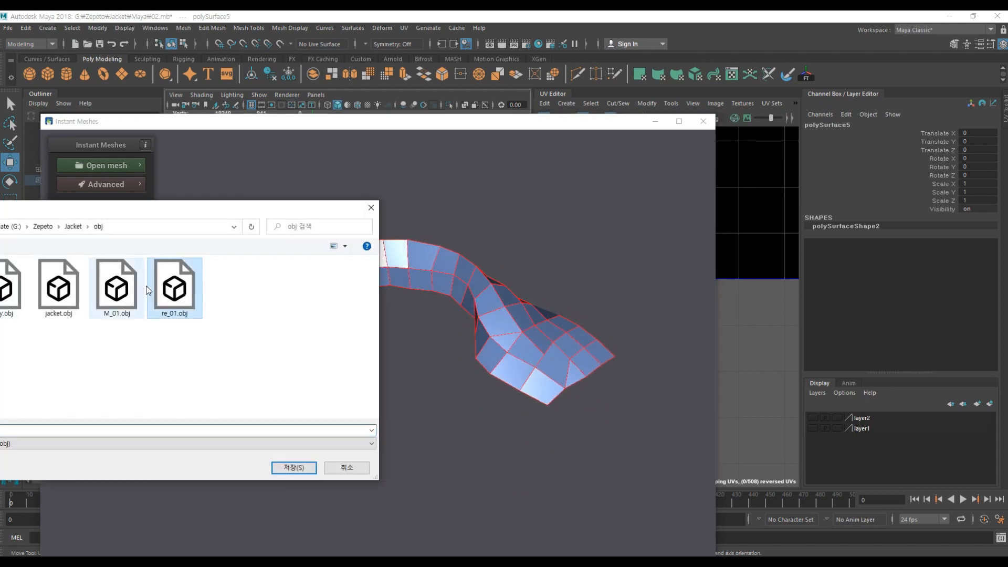
left_click(308, 476)
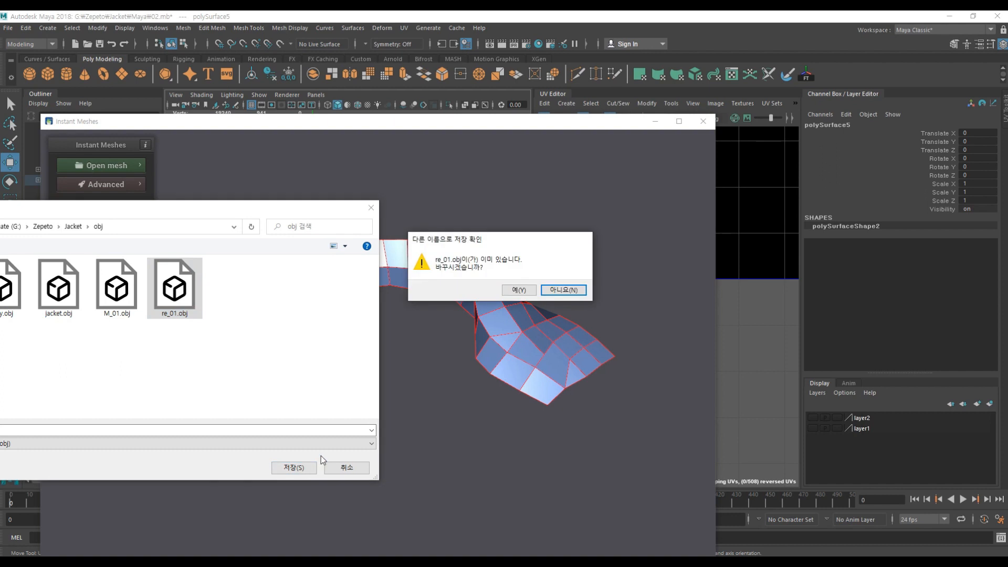
left_click(529, 289)
Step: Switch back to Maya and import re_01.obj into the jacket scene, framing the collar
key("alt+Tab")
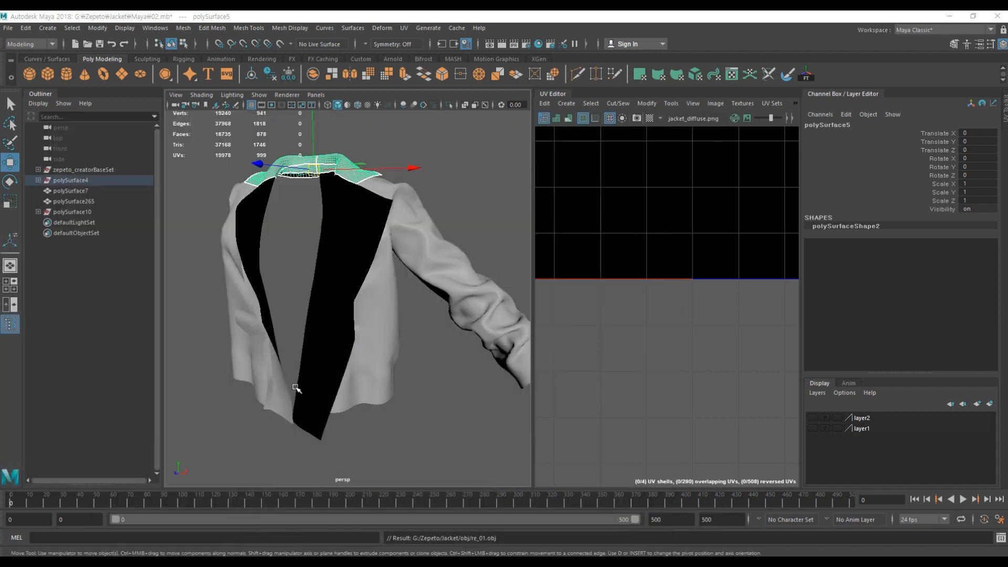
key("alt+Tab")
left_click_drag(76, 297, 451, 174)
left_click_drag(375, 292, 381, 316, "alt")
right_click_drag(380, 316, 412, 317, "alt")
middle_click_drag(357, 136, 374, 210, "alt")
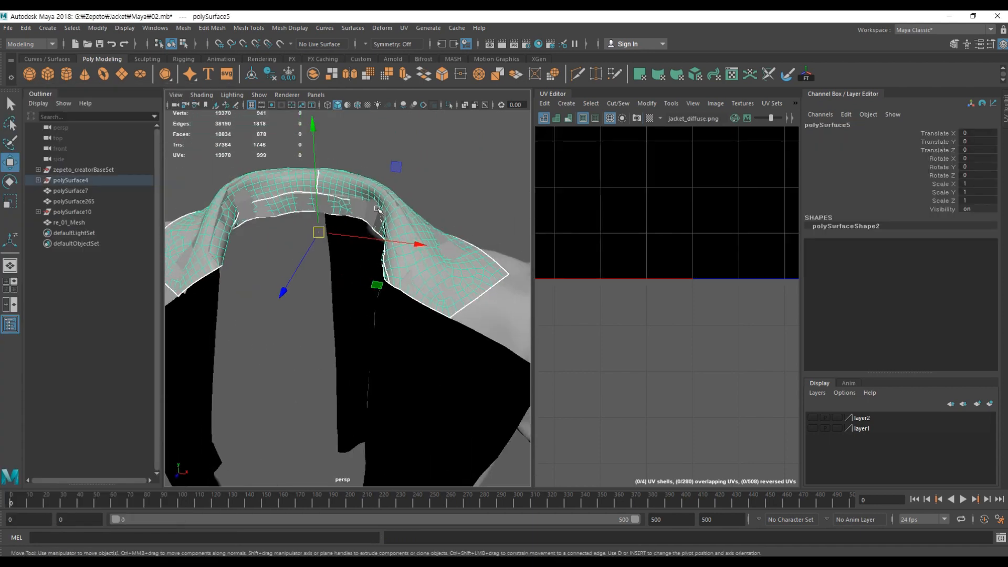
Step: Inspect the imported re_01_Mesh collar against the original collar and the jacket body
left_click(368, 209)
left_click_drag(368, 310, 361, 263, "alt")
middle_click_drag(360, 263, 340, 252, "alt")
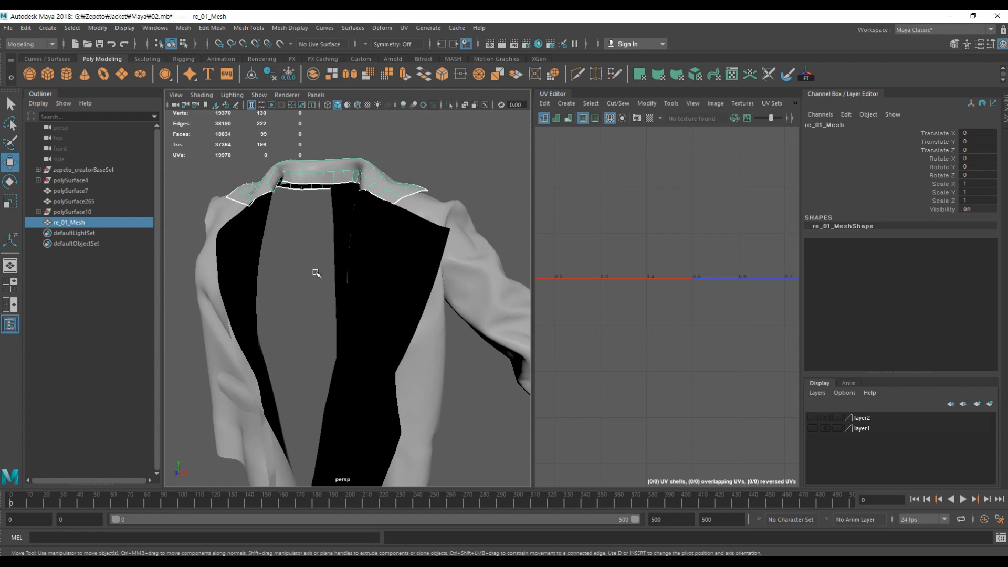
left_click(411, 134)
left_click(71, 222)
left_click(459, 151)
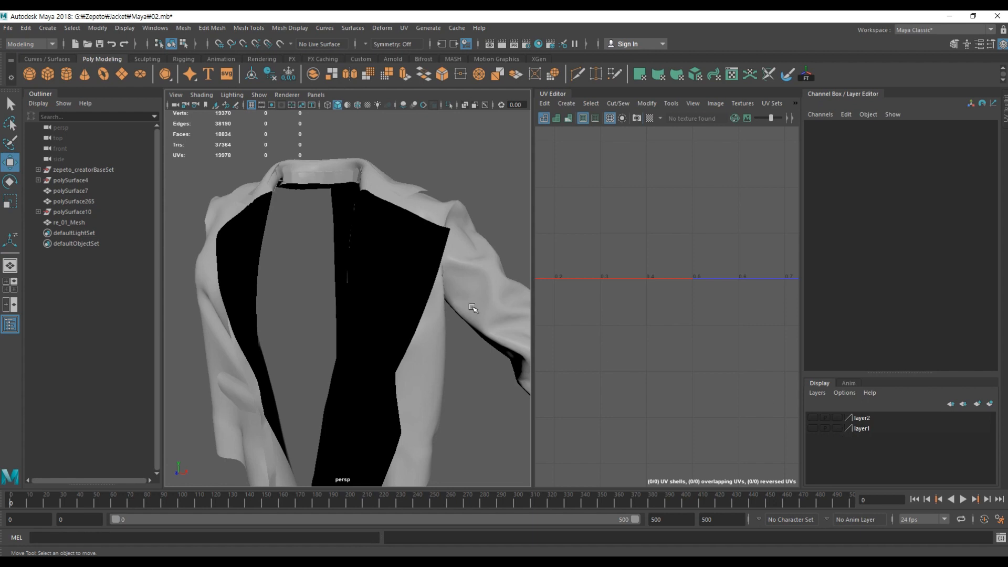
left_click(342, 176)
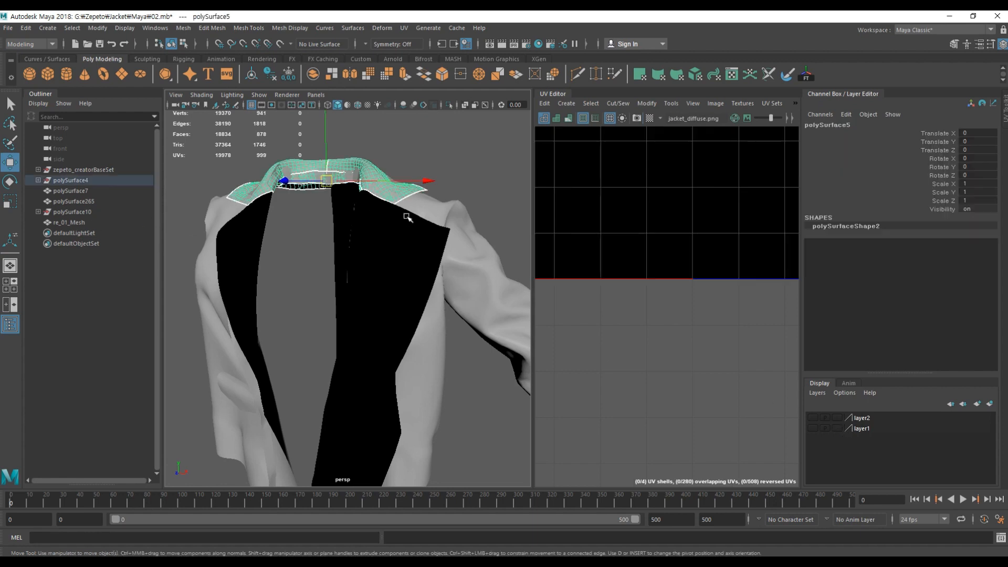
left_click(436, 210)
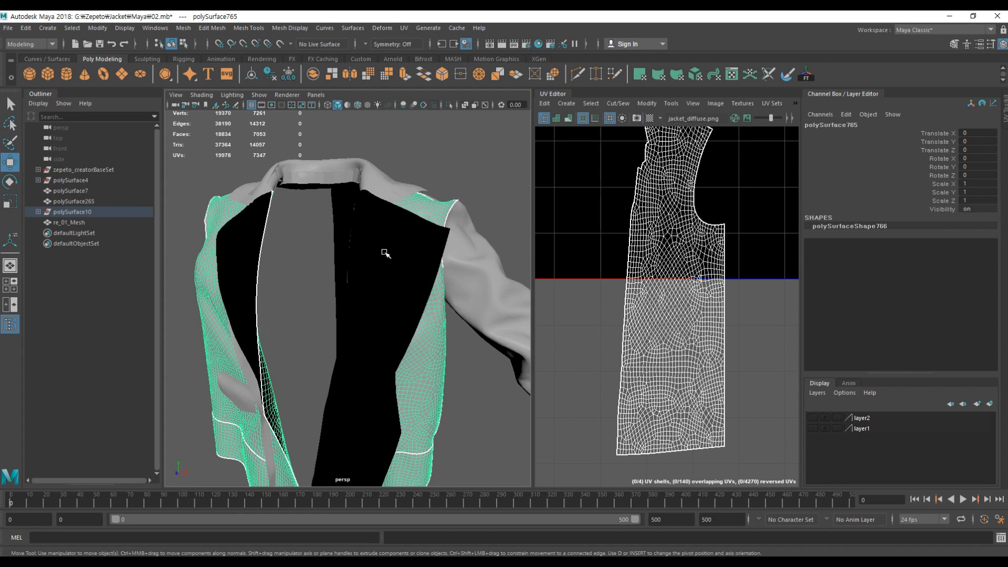
Step: Unparent the selected jacket pieces from the polySurface4 and polySurface10 groups so they sit at the Outliner's root level
left_click_drag(216, 172, 379, 248)
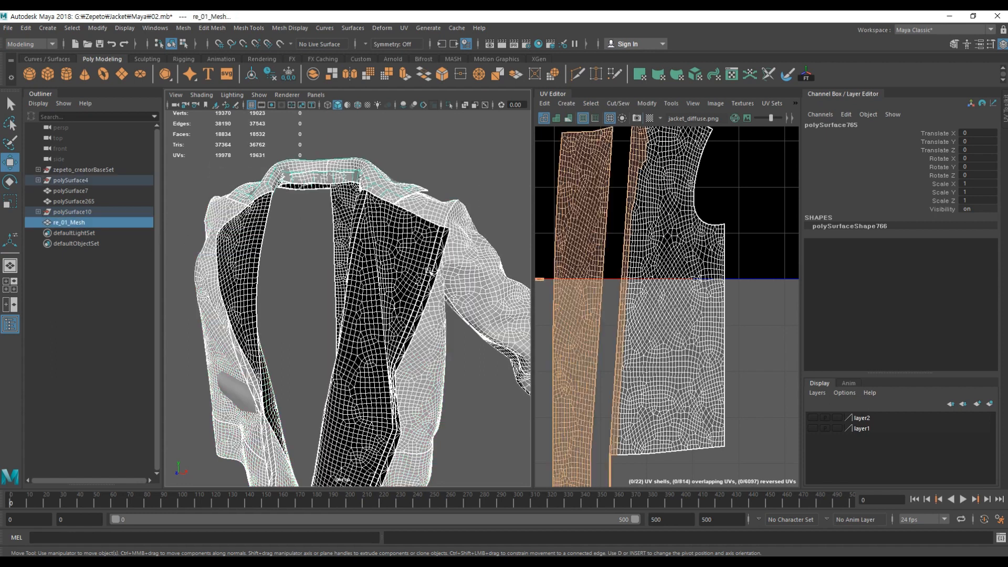
left_click(349, 174, "ctrl")
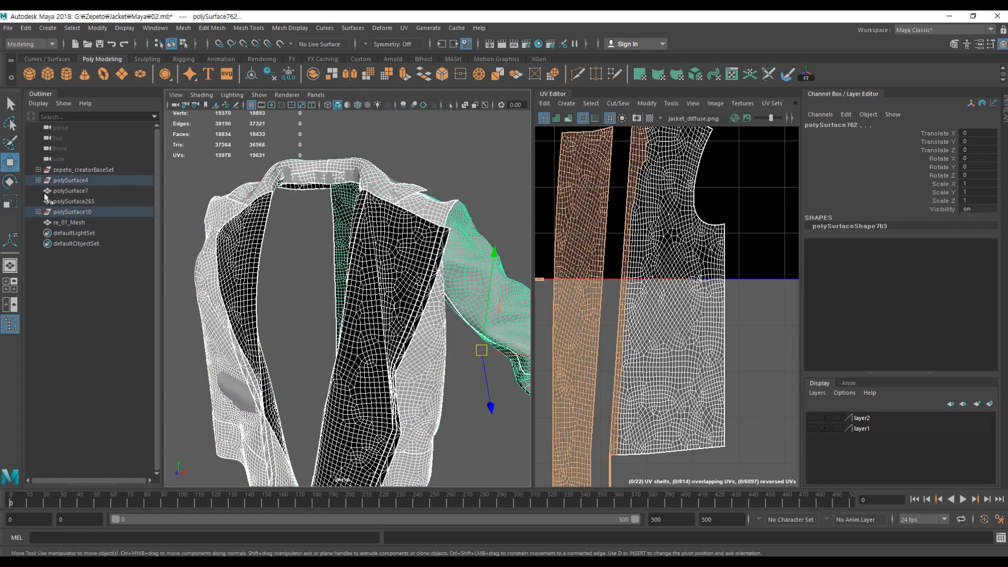
left_click(38, 211)
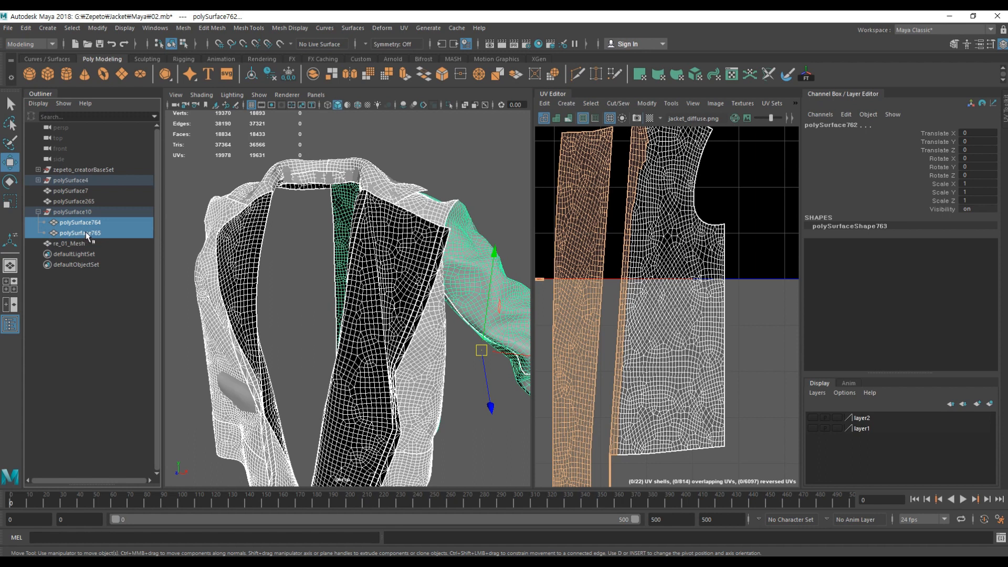
left_click(38, 180)
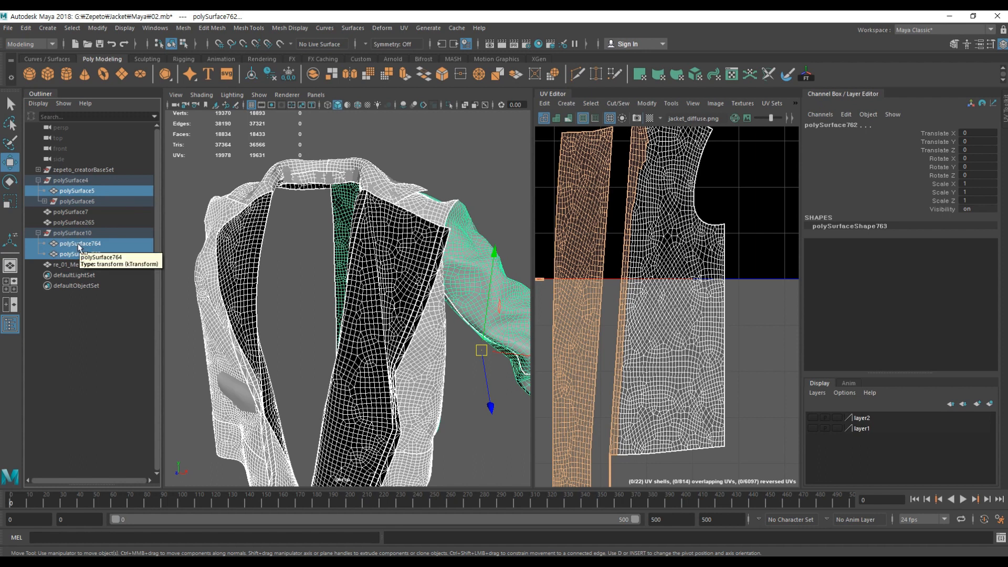
left_click_drag(80, 247, 91, 268)
middle_click_drag(92, 269, 94, 270)
Step: Select all high-poly jacket pieces, including the original collar and the pocket flap, but leave out re_01_Mesh
left_click_drag(206, 169, 453, 222)
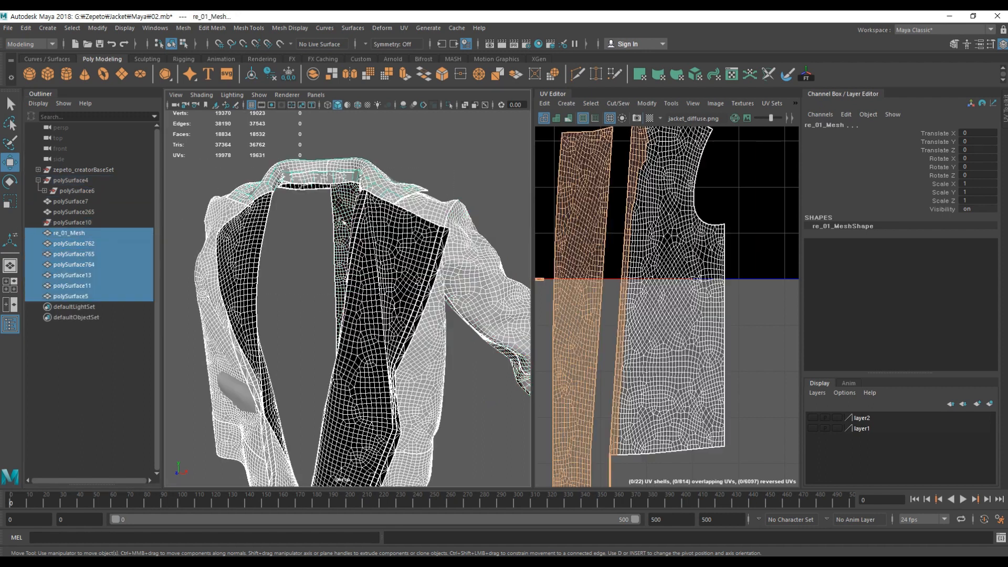
left_click(349, 175, "ctrl")
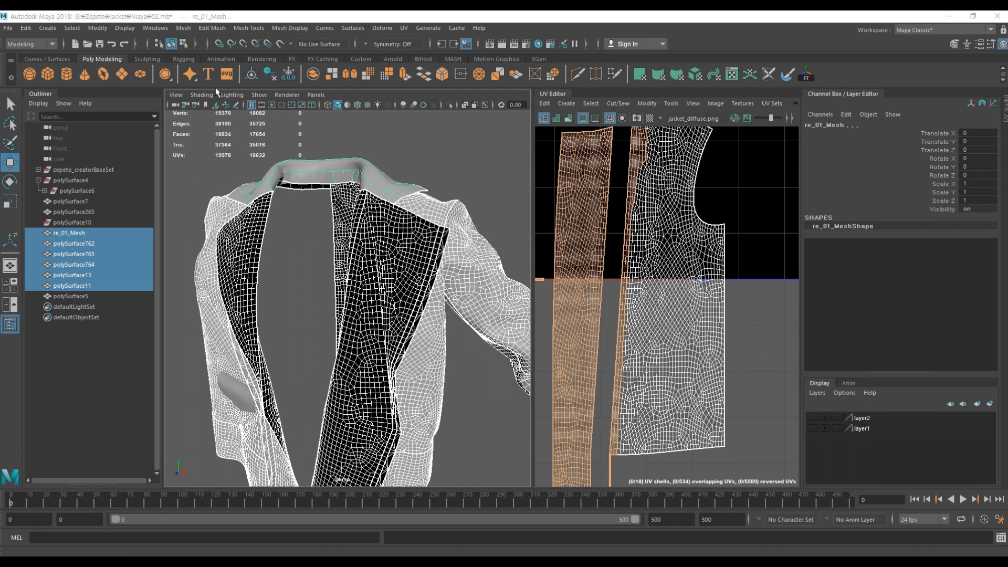
left_click(360, 170, "shift")
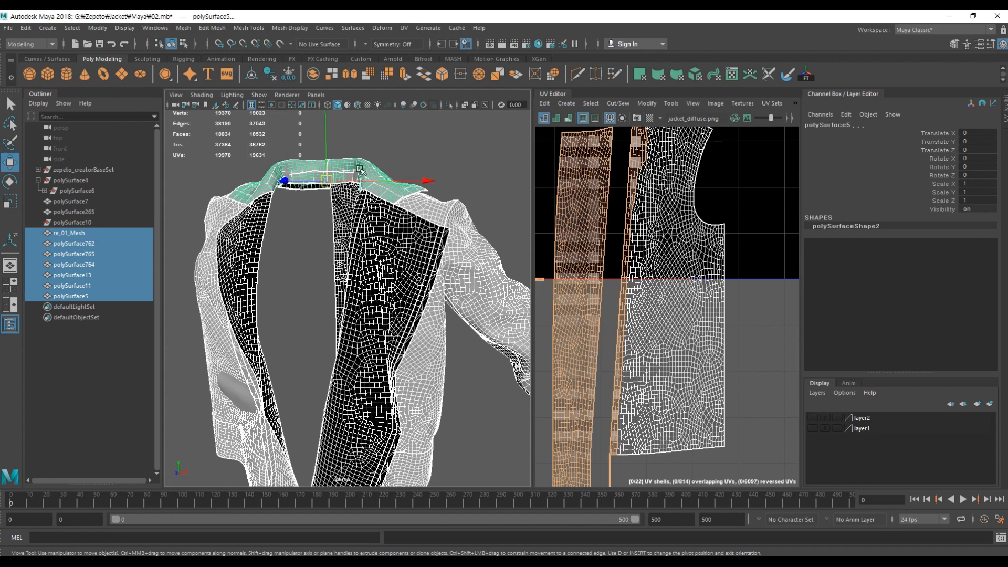
right_click_drag(293, 185, 324, 207, "alt")
middle_click_drag(324, 207, 335, 241, "alt")
left_click_drag(360, 205, 372, 217, "alt")
left_click(369, 172, "shift")
right_click_drag(366, 245, 316, 251, "alt")
middle_click_drag(384, 320, 379, 271, "alt")
left_click_drag(379, 271, 377, 265, "alt")
mouse_move(354, 345)
left_mouse_down("alt")
mouse_move(263, 320)
mouse_move(351, 331)
left_mouse_up("alt")
left_click(268, 341, "shift")
left_click_drag(440, 309, 472, 341, "alt")
Step: Create a display layer from the selected high-poly pieces and toggle its visibility to check its members
left_click(817, 393)
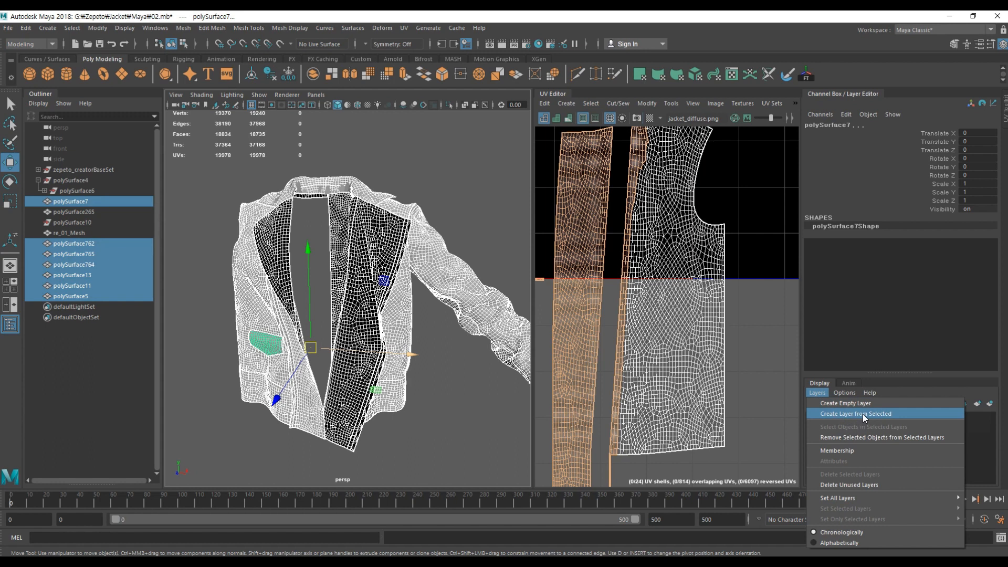
left_click(865, 416)
left_click(813, 418)
double_click(813, 418)
left_click(814, 419)
left_click(814, 418)
left_click(813, 418)
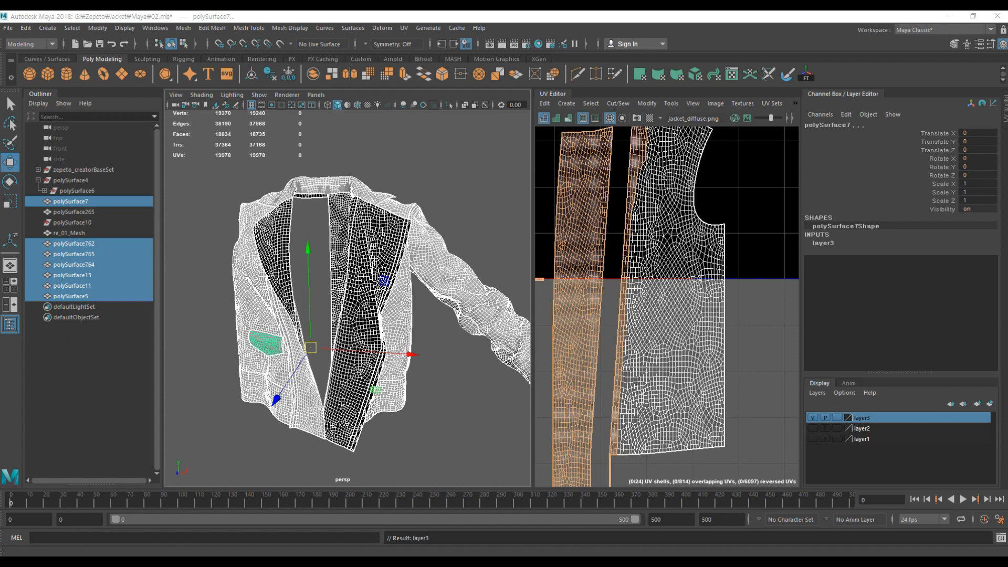
Step: Rename the high-poly pieces' display layer as Hi
left_click_drag(6, 276, 494, 273)
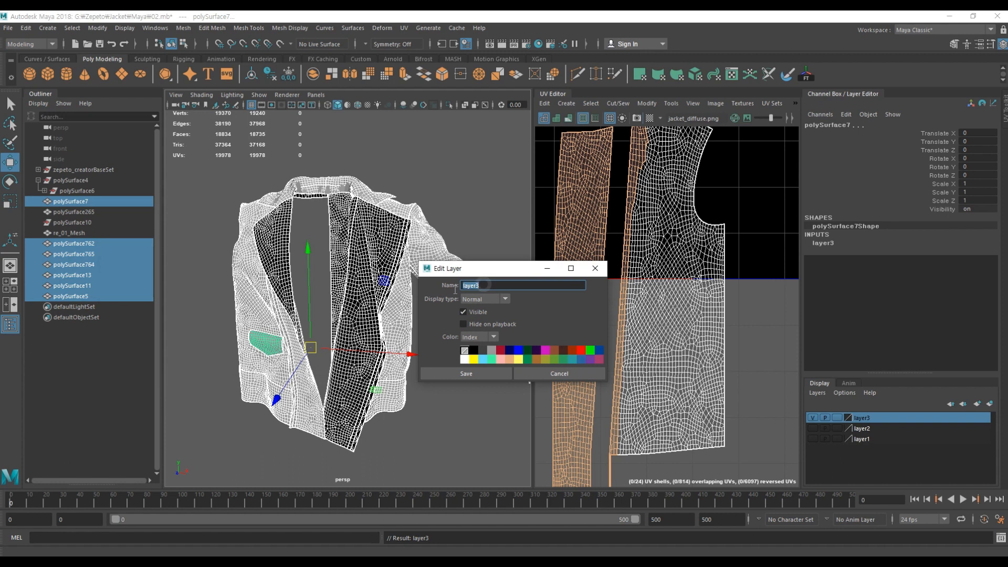
key("BackSpace")
key("BackSpace")
key("BackSpace")
key("BackSpace")
key("BackSpace")
key("BackSpace")
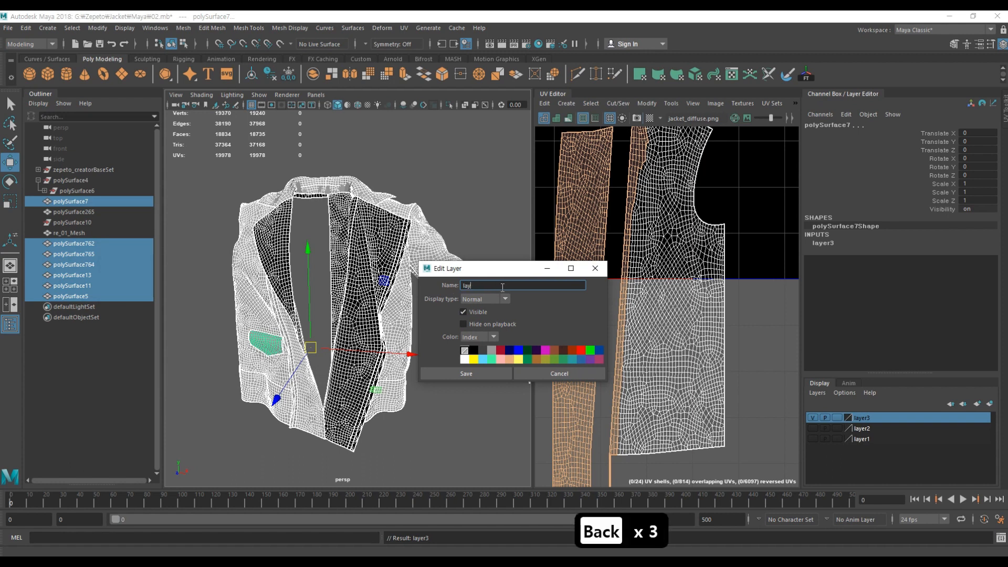
type("Hi")
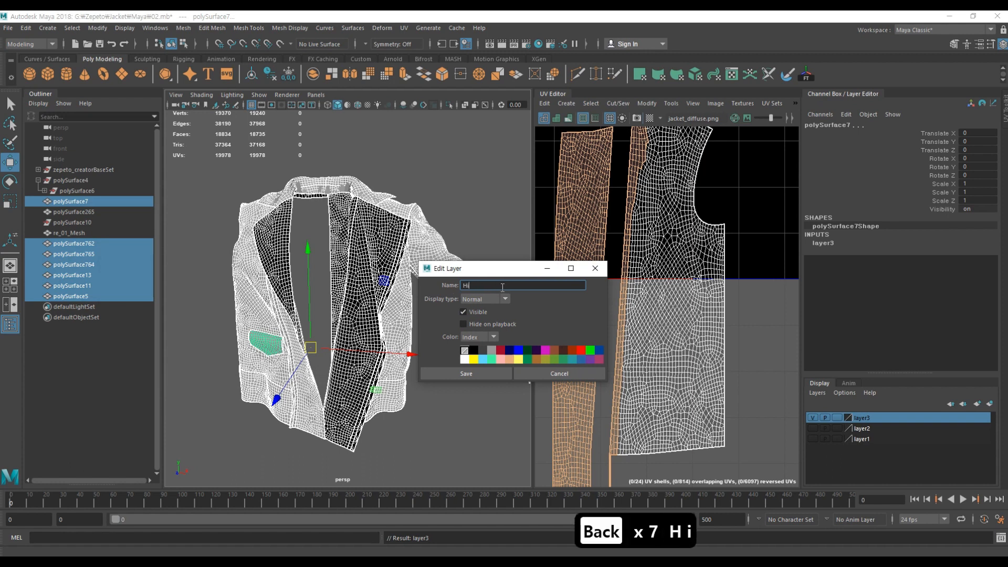
key("Return")
left_click(459, 373)
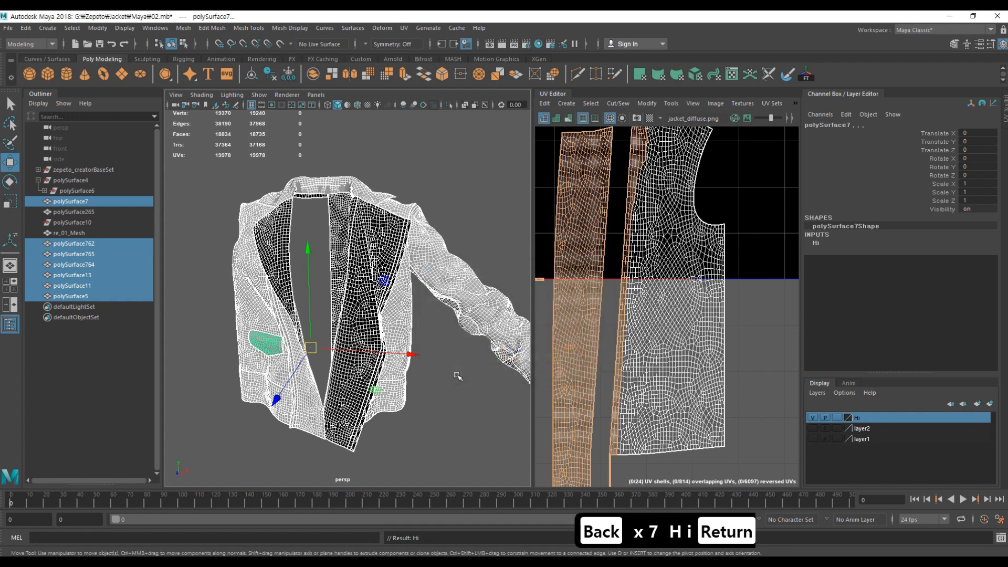
Step: Create a display layer from the low-poly collar re_01_Mesh and name it Low
left_click(455, 175)
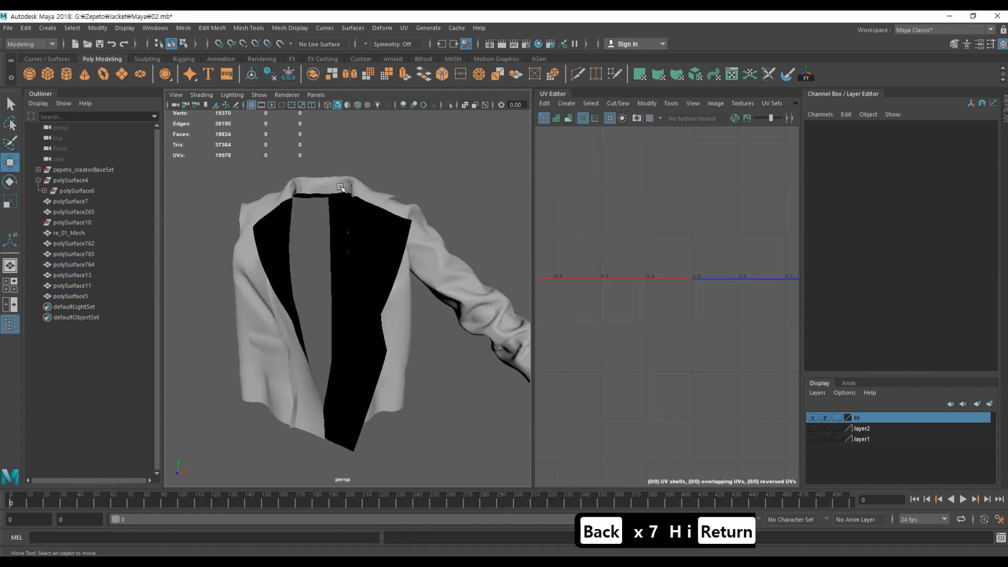
left_click(340, 187)
scroll(329, 235, "up", 5)
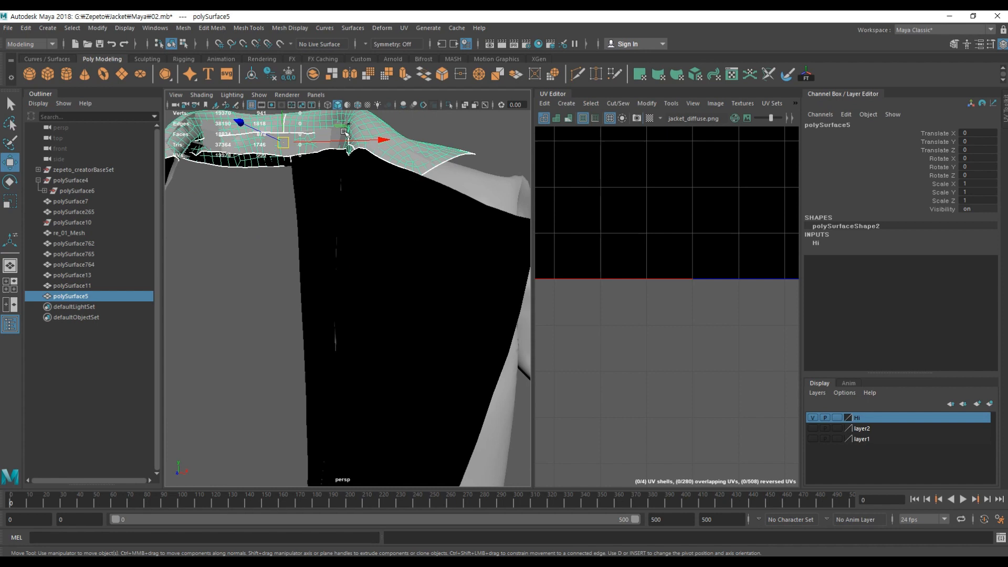
left_click(274, 201)
left_click(818, 393)
left_click(826, 414)
double_click(862, 417)
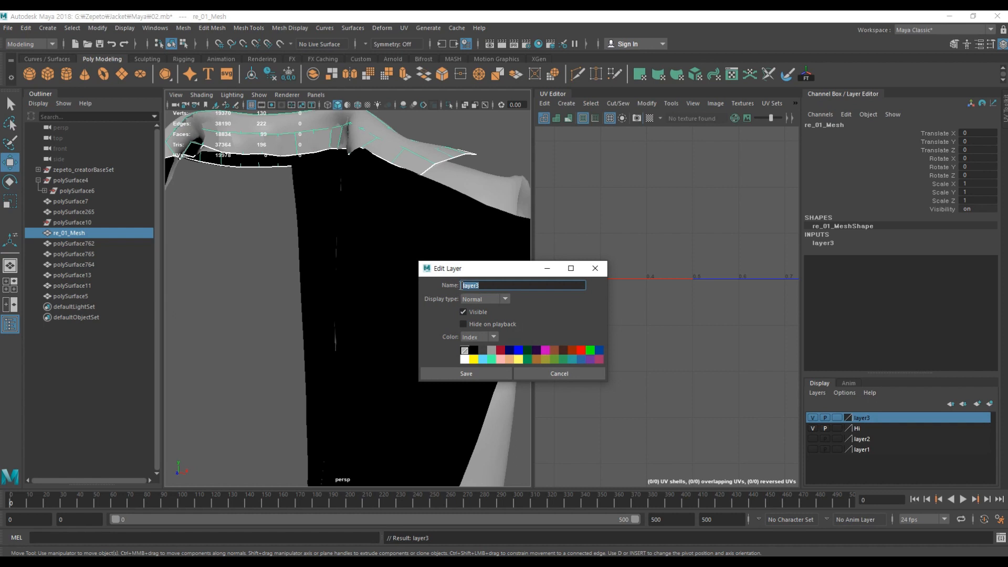
type("Low")
key("Return")
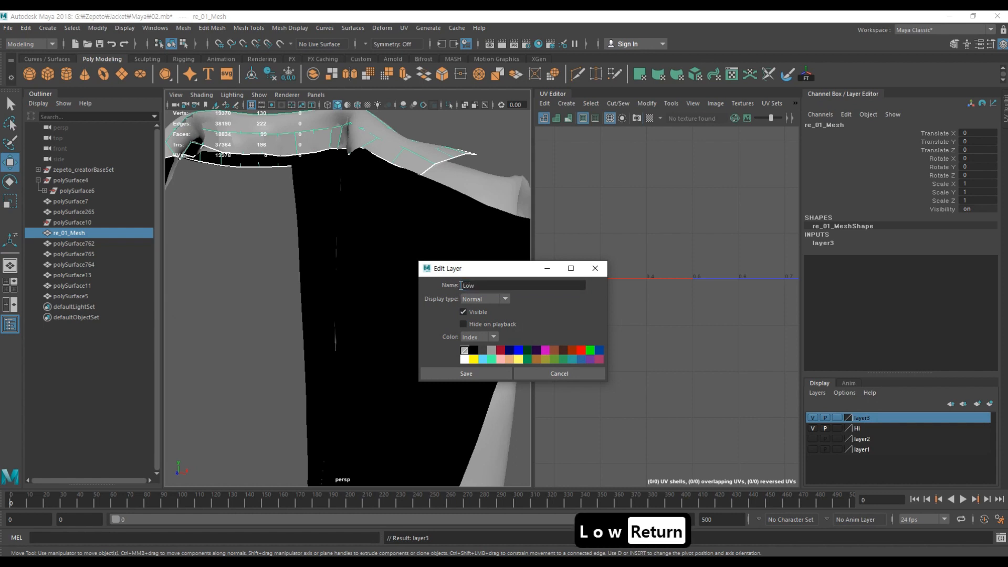
left_click(471, 371)
Step: Toggle the Low layer's visibility off and on to check the low-poly collar, and clear the selection
scroll(310, 288, "down", 5)
left_click(813, 418)
left_click(813, 418)
left_click(374, 164)
scroll(438, 329, "down", 3)
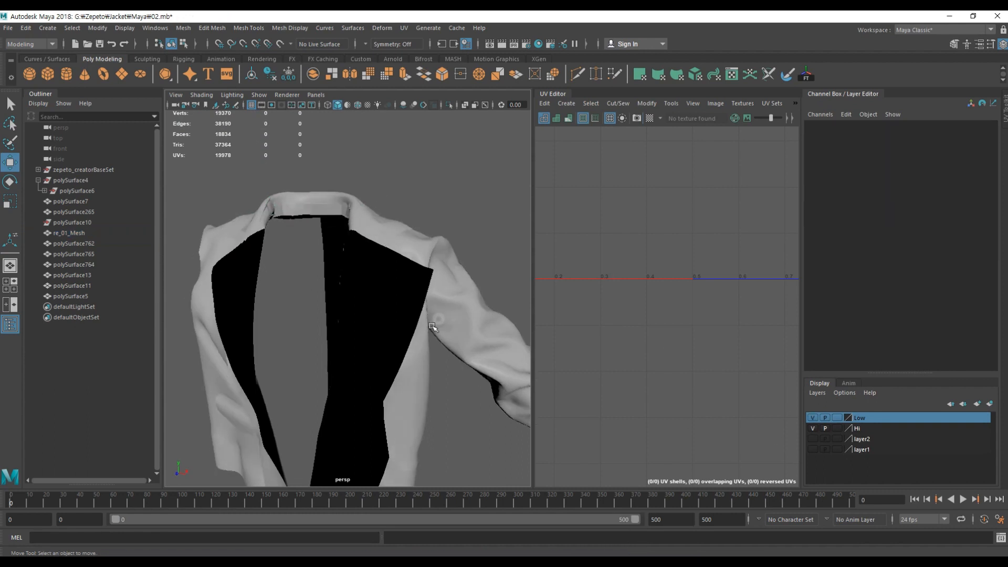
Step: Select the two front lapel pieces of the jacket, polySurface764 and polySurface11
left_click(374, 245)
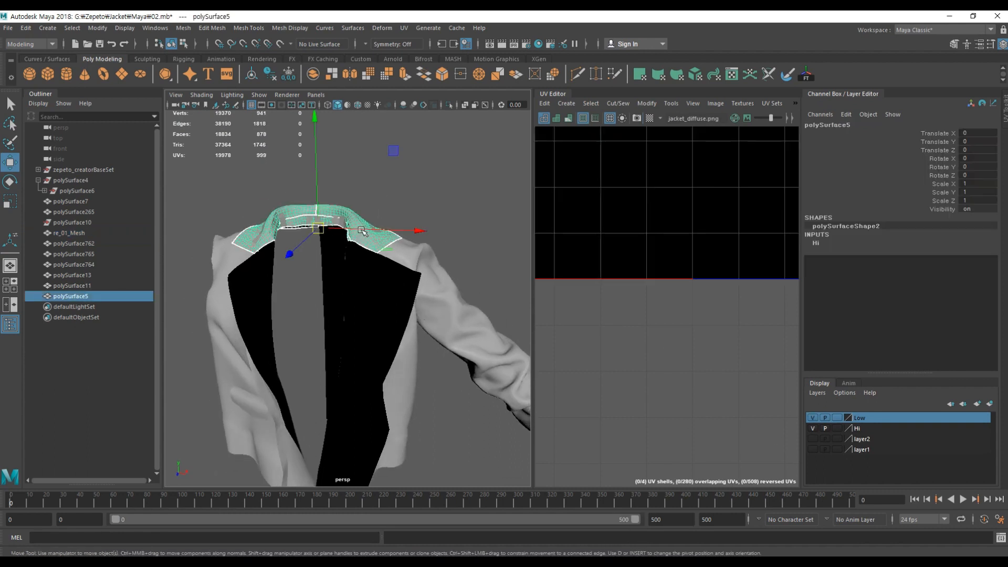
left_click_drag(394, 281, 390, 254, "alt")
left_click(386, 293)
left_click_drag(386, 294, 374, 273, "alt")
left_click_drag(277, 222, 424, 318, "alt")
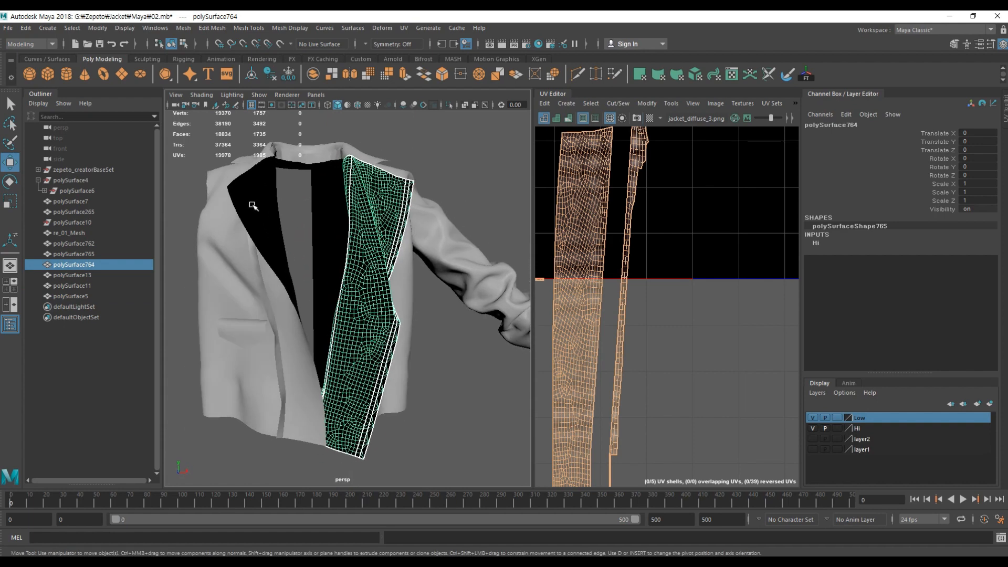
left_click(255, 206)
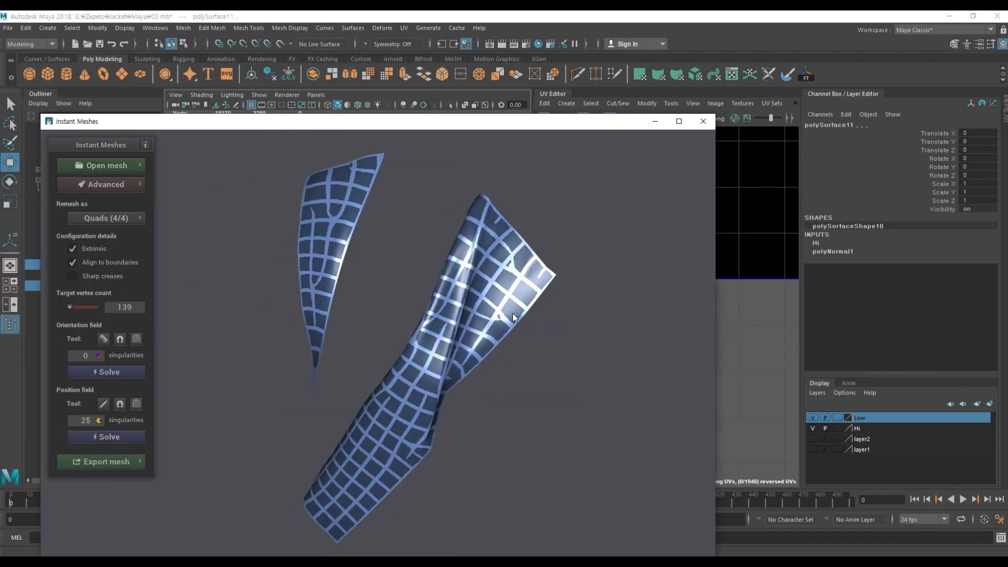
Step: Guide the lapel's position field with an Edge Brush stroke from its upper tip down along the fold, and inspect the quad flow
left_click_drag(513, 313, 442, 163)
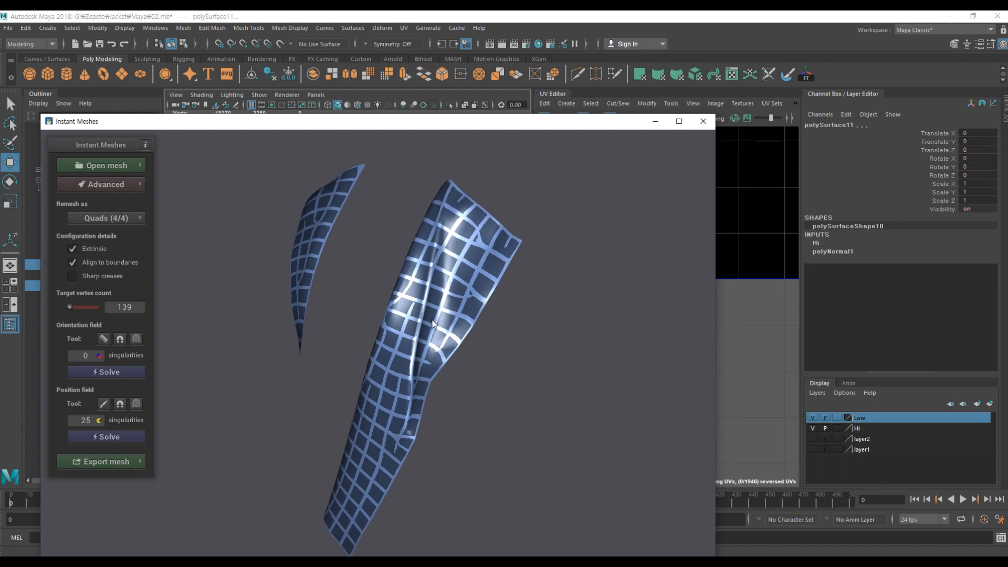
left_click_drag(465, 351, 446, 256)
left_click(103, 404)
left_click_drag(443, 235, 454, 235)
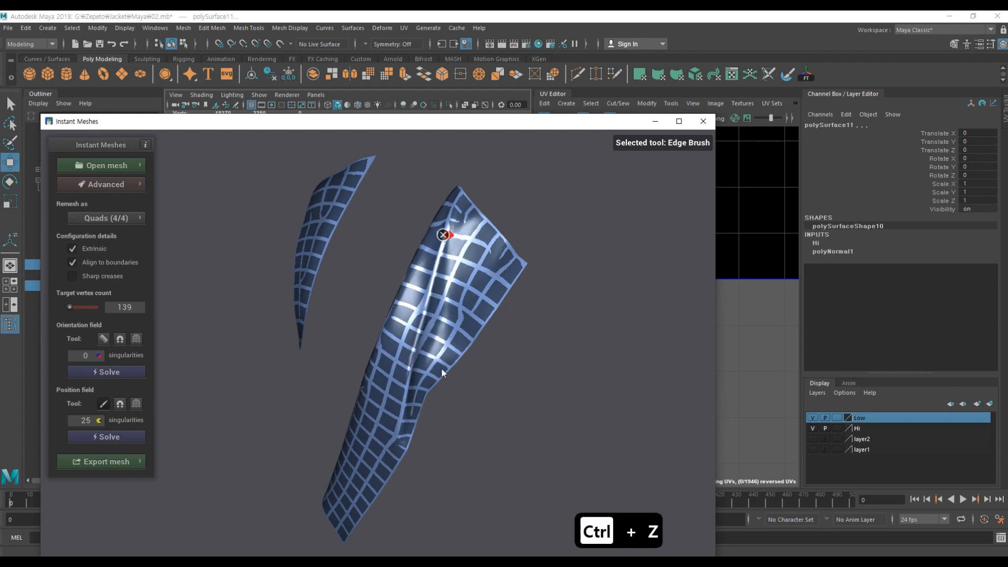
left_click(443, 235)
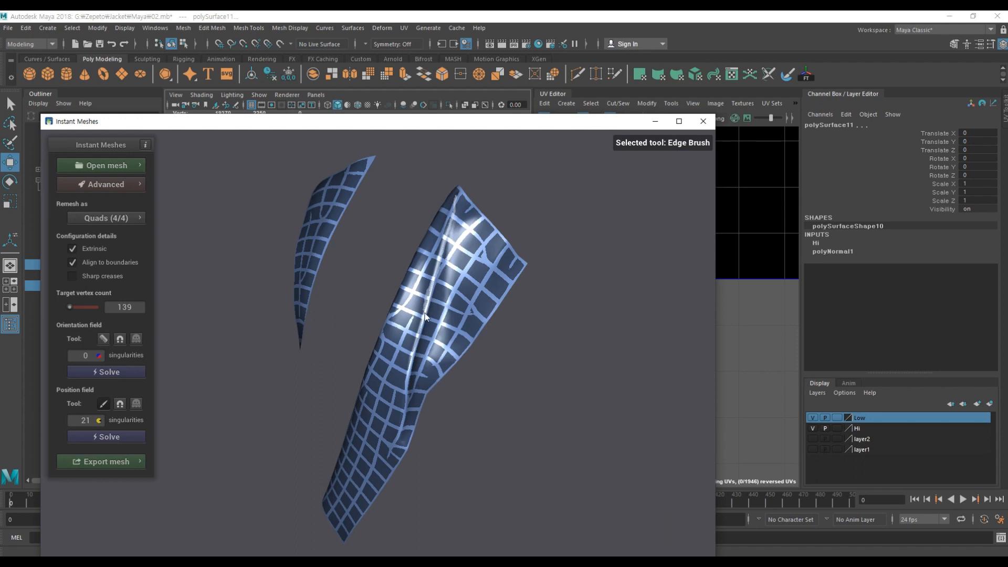
left_click_drag(456, 195, 420, 346)
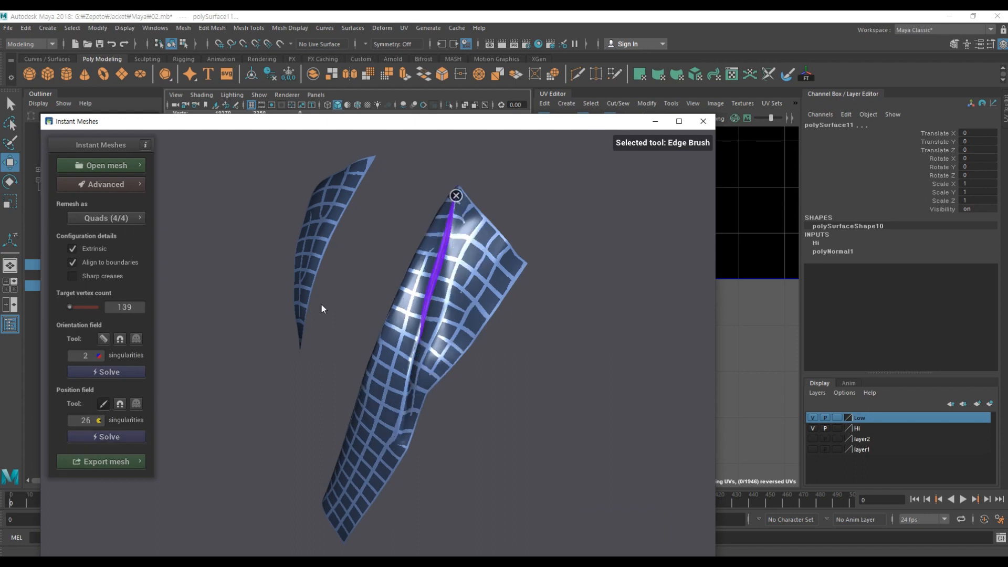
left_click_drag(343, 261, 490, 232)
left_click_drag(342, 366, 316, 250)
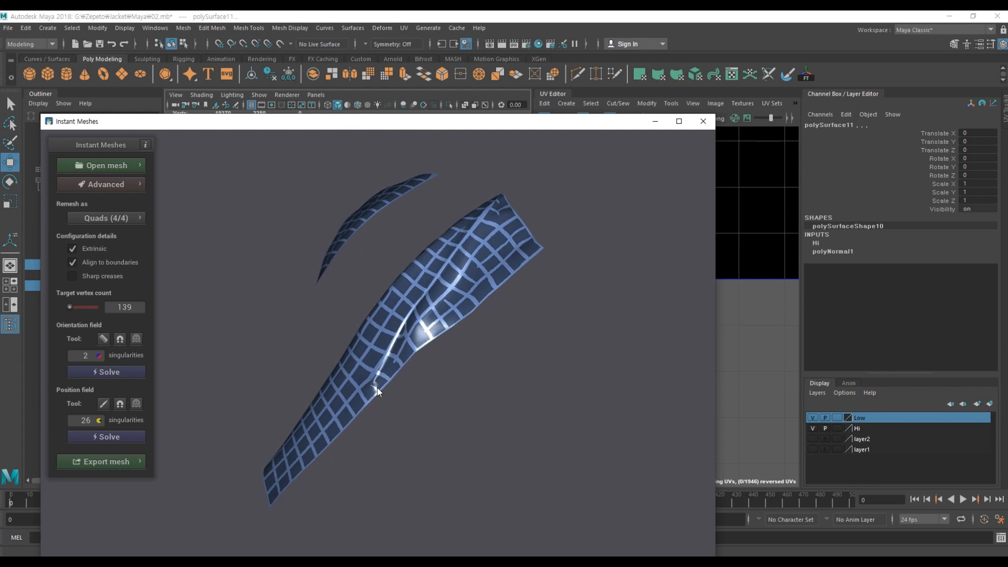
left_click_drag(357, 401, 333, 336)
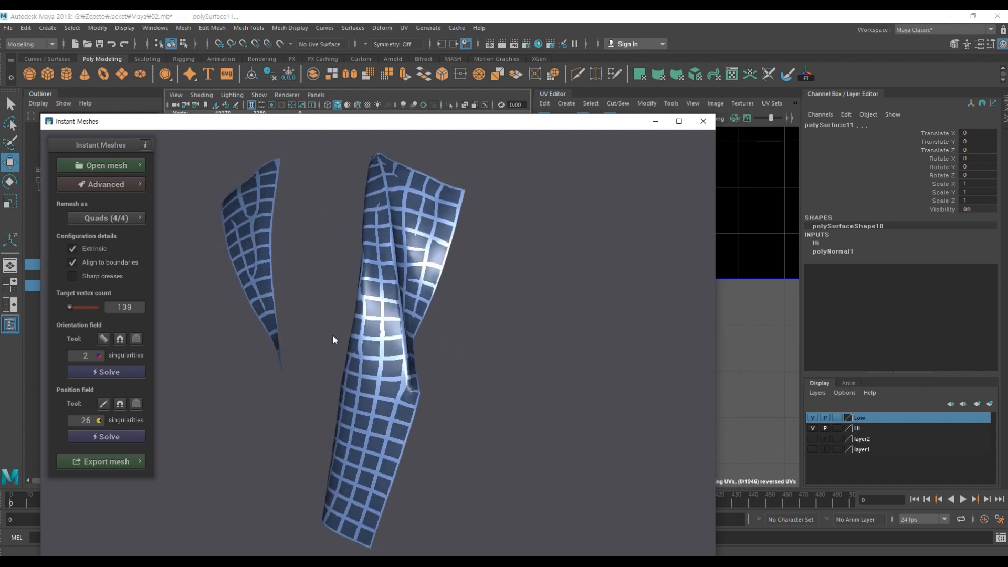
Step: Extract the lapel quad mesh at the current settings, inspect it, and save it as re_02.obj
left_click(122, 462)
left_click(217, 390)
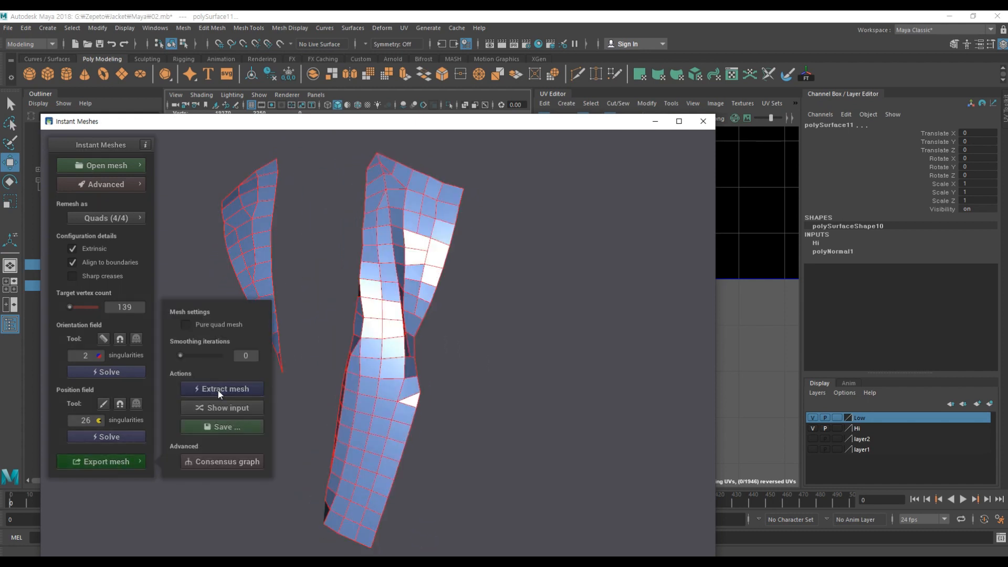
left_click_drag(457, 320, 411, 306)
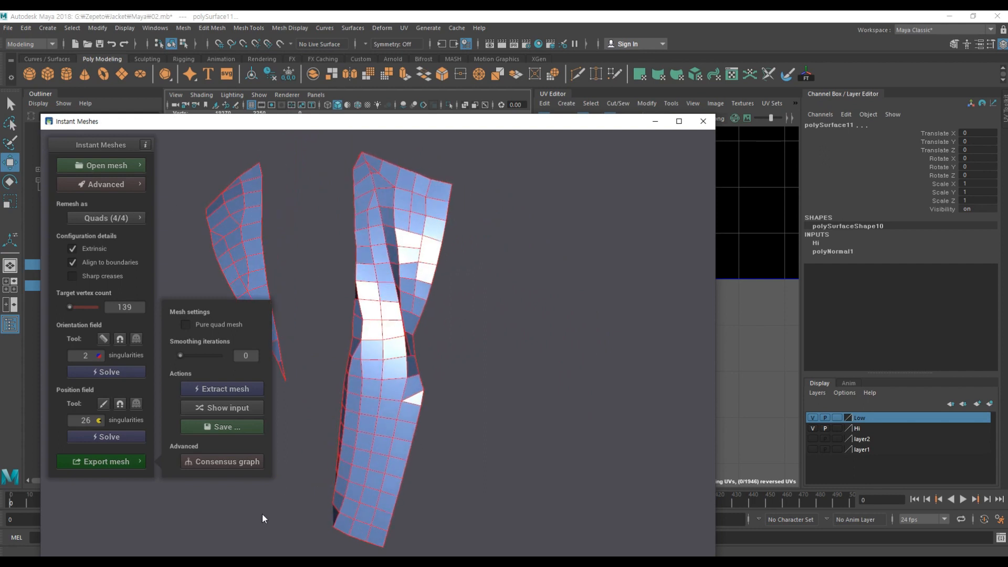
left_click(237, 427)
left_click(242, 293)
left_click(302, 471)
left_click(513, 288)
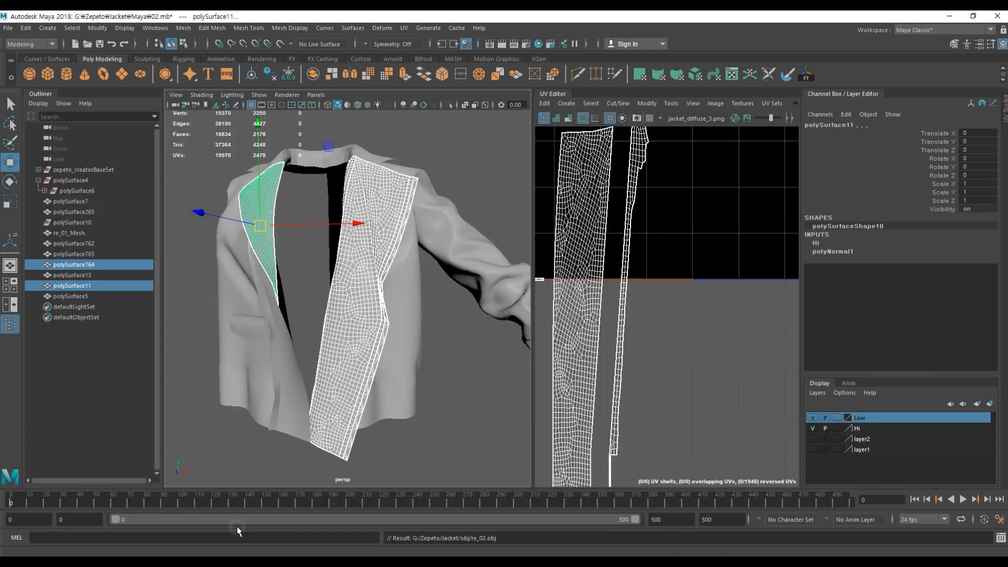
Step: Import re_02.obj into the Maya scene and add re_02_Mesh to the Low layer
left_click(375, 315)
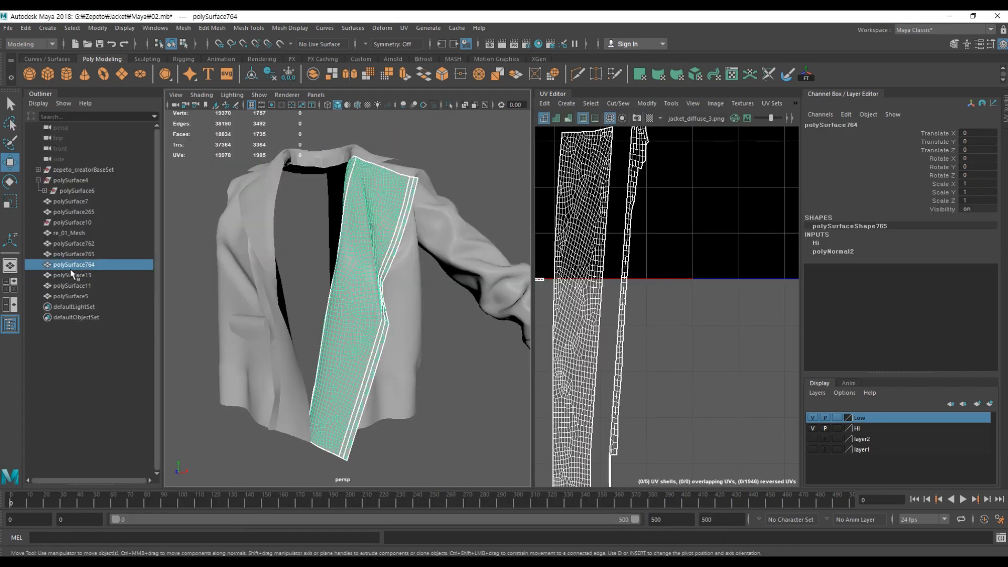
key("alt+Tab")
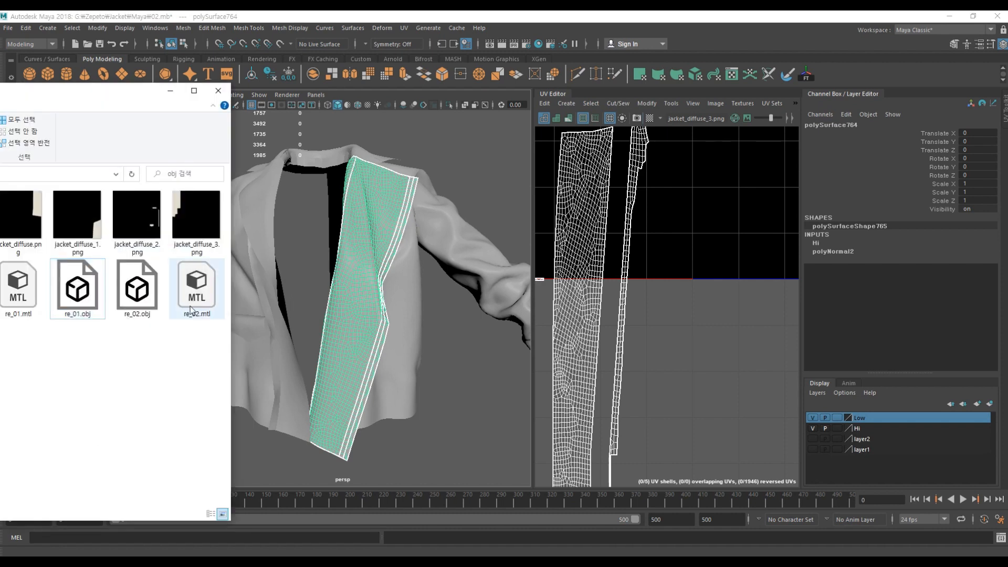
key("Delete")
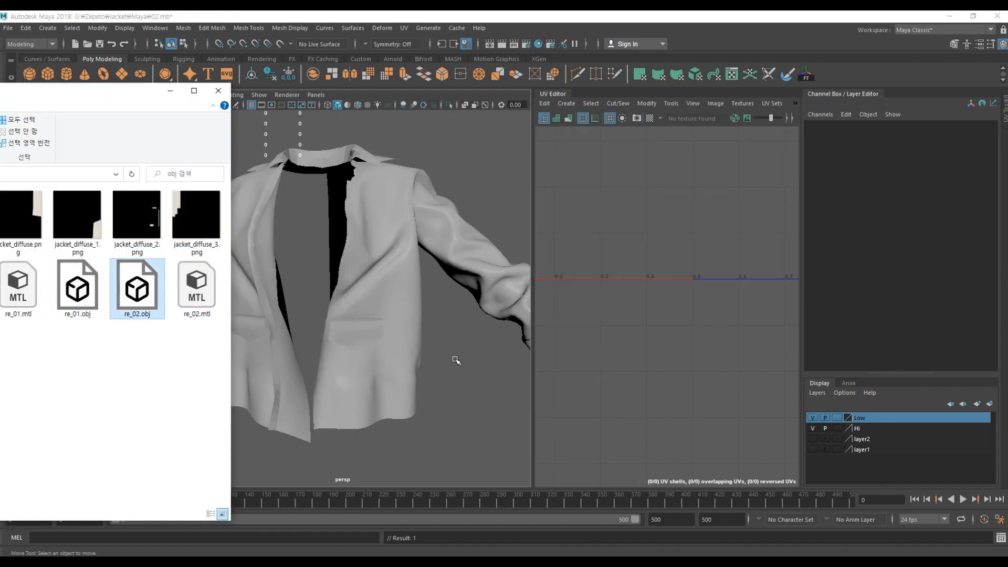
left_click(171, 95)
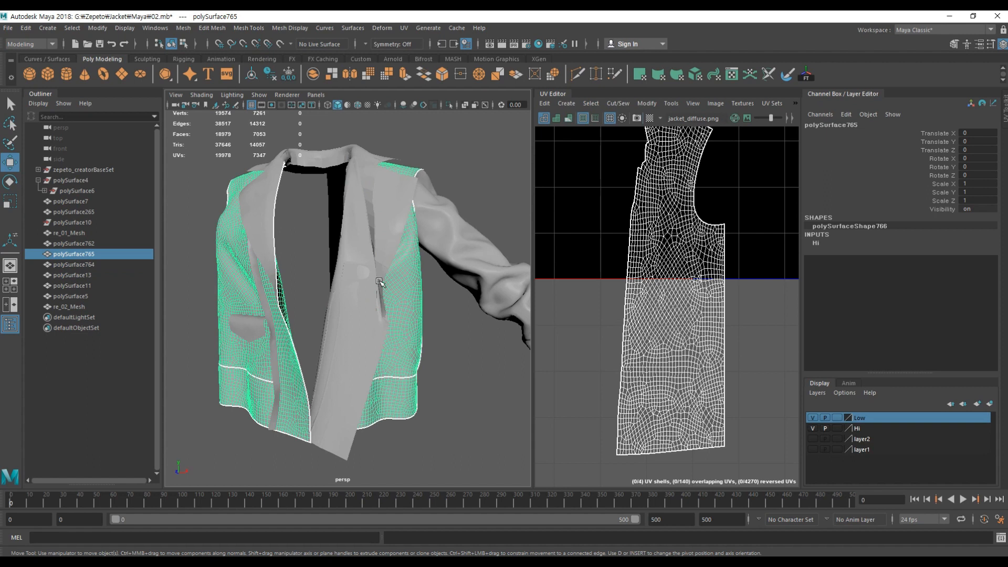
left_click_drag(324, 278, 376, 311, "alt")
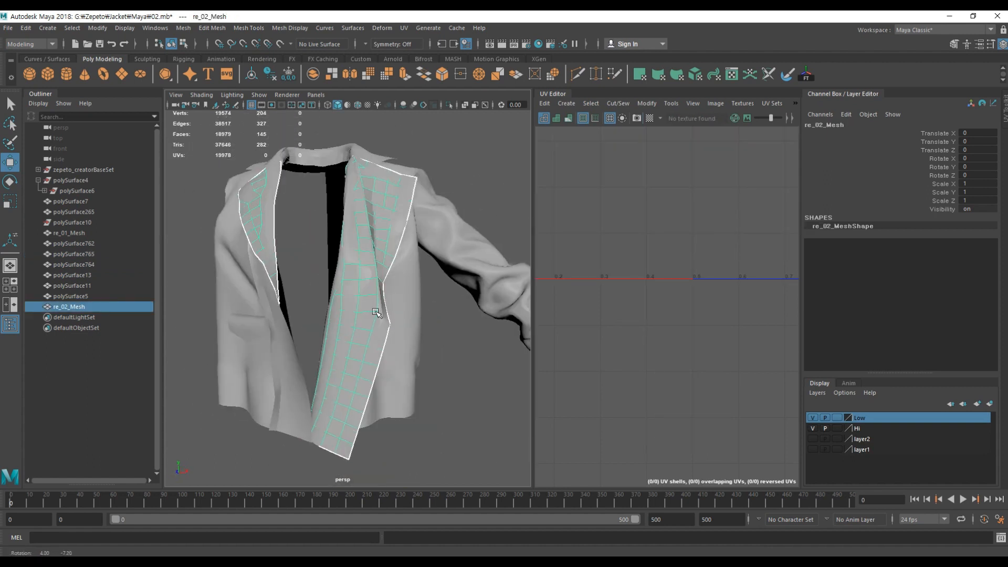
right_click(863, 421)
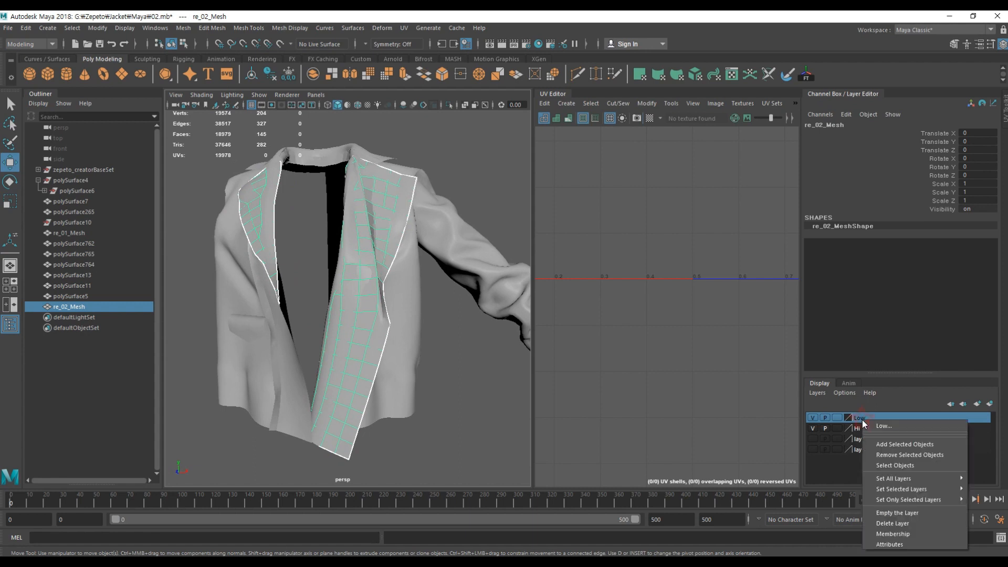
left_click(931, 445)
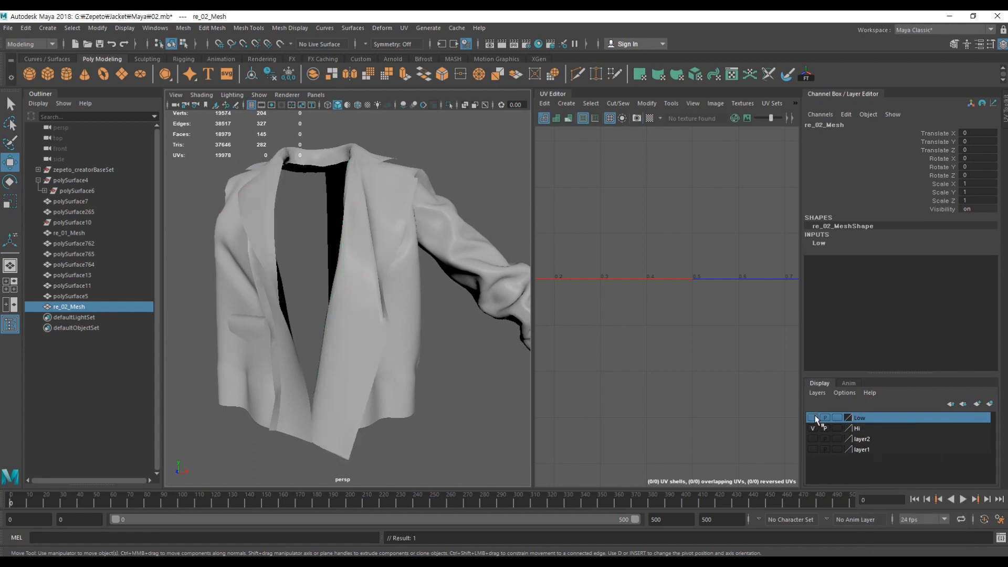
Step: Select the front body piece polySurface765 and extract its quad mesh in Instant Meshes at a target vertex count of 249
left_click_drag(447, 385, 391, 350, "alt")
left_click(405, 365)
left_click(470, 229)
left_click_drag(325, 332, 367, 335, "alt")
left_click(367, 335)
left_click_drag(294, 334, 399, 336, "alt")
left_click(357, 322)
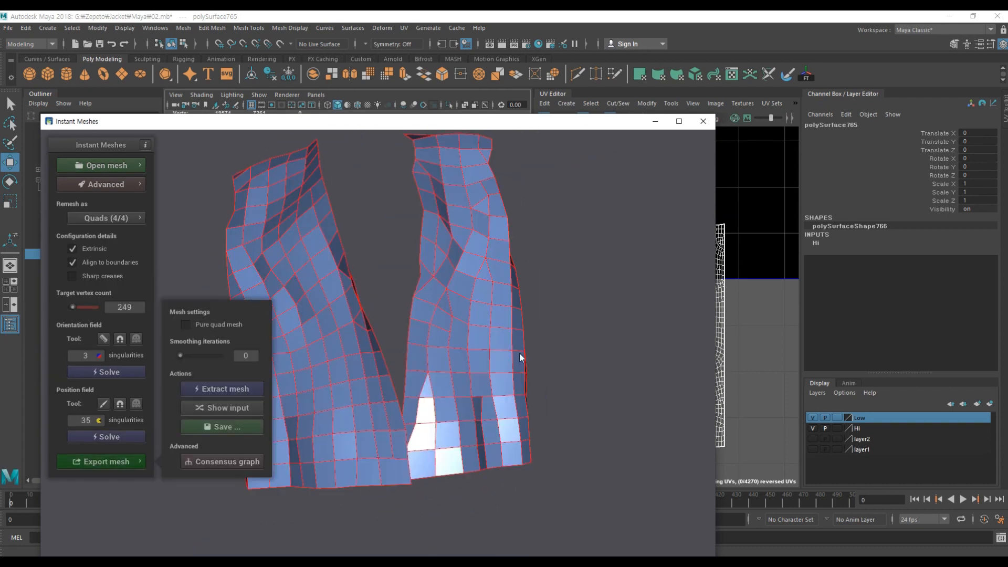
left_click_drag(18, 336, 538, 292)
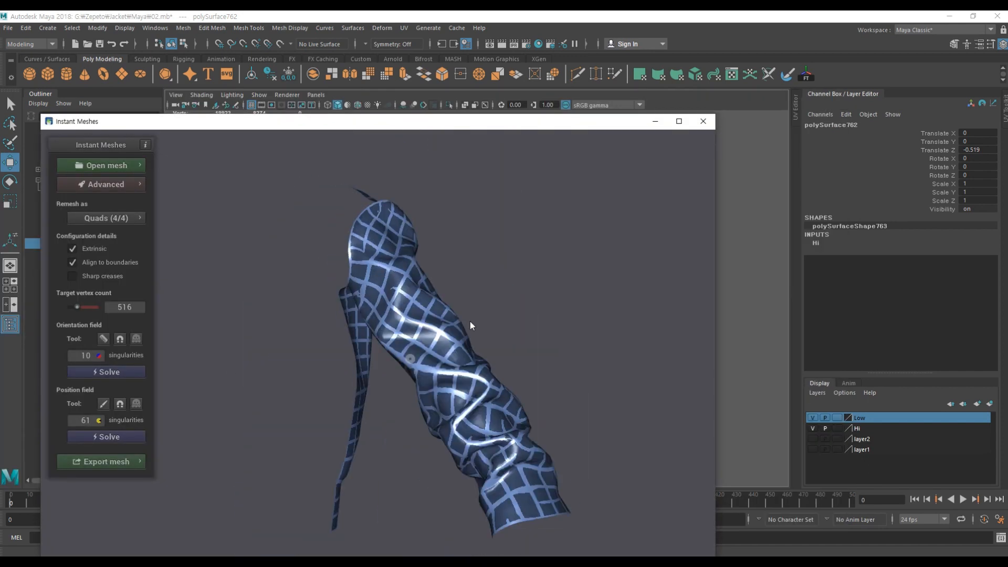
Step: Retopologize the back-and-sleeve piece polySurface762 at 516 target vertices, guiding the position field with an Edge Brush stroke, and bring it back as re_04_Mesh
left_click_drag(470, 322, 362, 312)
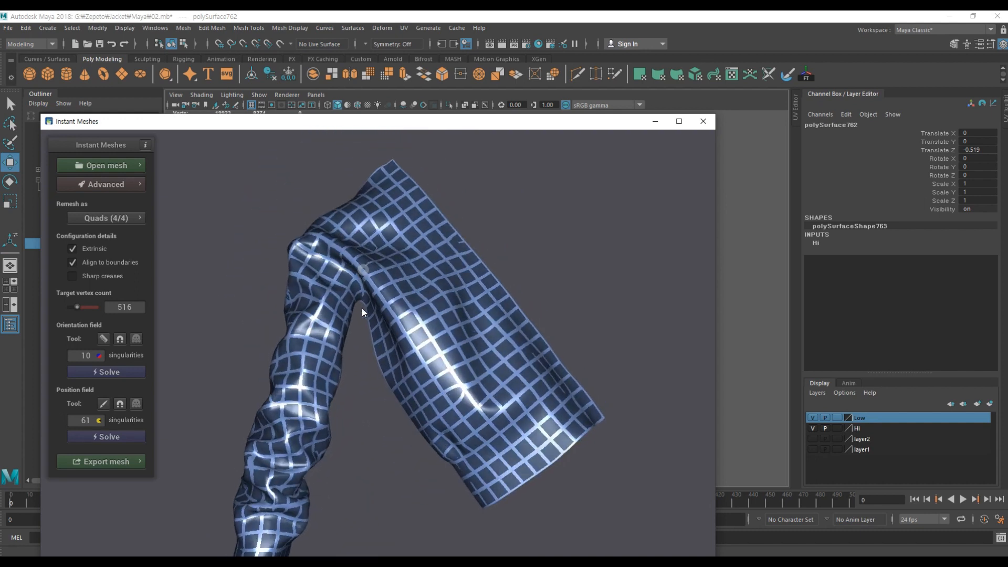
left_click_drag(287, 210, 373, 299)
left_click_drag(436, 280, 317, 214)
mouse_move(351, 407)
left_mouse_down()
mouse_move(666, 326)
mouse_move(580, 284)
mouse_move(265, 401)
mouse_move(407, 383)
mouse_move(288, 451)
mouse_move(553, 270)
left_mouse_up()
scroll(553, 269, "up", 5)
left_click(104, 404)
mouse_move(422, 258)
left_mouse_down()
mouse_move(466, 411)
mouse_move(122, 384)
mouse_move(401, 361)
mouse_move(386, 330)
mouse_move(411, 281)
mouse_move(473, 270)
mouse_move(572, 191)
mouse_move(615, 410)
mouse_move(304, 419)
mouse_move(263, 346)
mouse_move(397, 499)
mouse_move(588, 291)
mouse_move(228, 387)
mouse_move(400, 474)
mouse_move(270, 245)
mouse_move(477, 361)
mouse_move(405, 337)
mouse_move(378, 423)
mouse_move(357, 346)
mouse_move(252, 399)
mouse_move(756, 367)
mouse_move(351, 258)
mouse_move(315, 300)
mouse_move(350, 257)
left_mouse_up()
left_click(105, 405)
left_click(105, 405)
left_click_drag(531, 223, 195, 489)
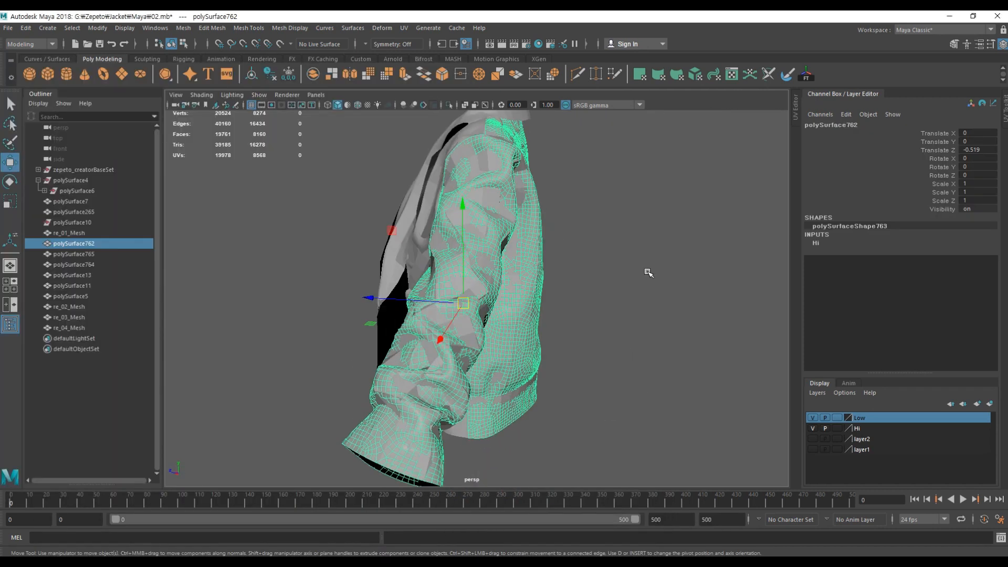
Step: Retopologize the pocket flaps polySurface7 at 119 target vertices, accepting the input subdivision, and bring the result into Maya as re_05_Mesh
left_click_drag(646, 270, 376, 337, "alt")
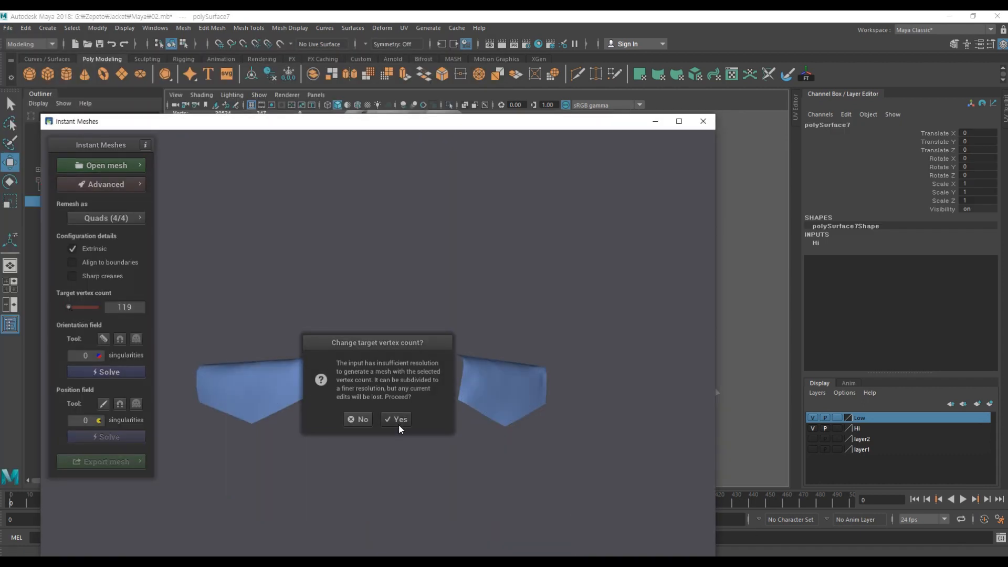
left_click(398, 425)
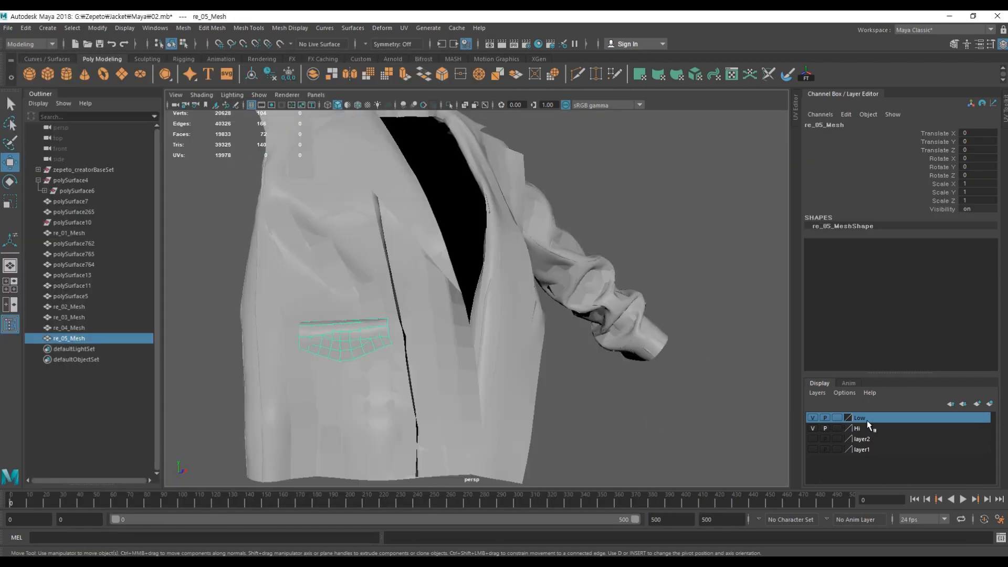
scroll(615, 424, "down", 3)
left_click_drag(615, 423, 581, 226, "alt")
key("ctrl+z")
key("ctrl+z")
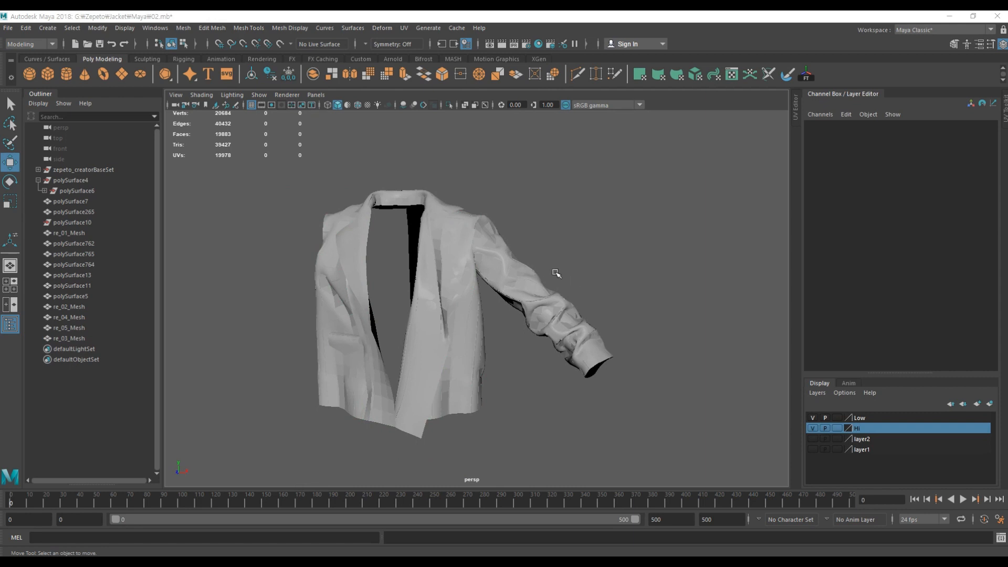
Step: Hide the Low layer and select the high-poly back-and-sleeve piece polySurface762
left_click_drag(516, 309, 540, 268, "alt")
left_click(493, 308)
right_click_drag(541, 268, 593, 268, "alt")
left_click(538, 201)
left_click(445, 210)
left_click(471, 231)
left_click_drag(496, 302, 462, 250, "alt")
scroll(462, 250, "down", 3)
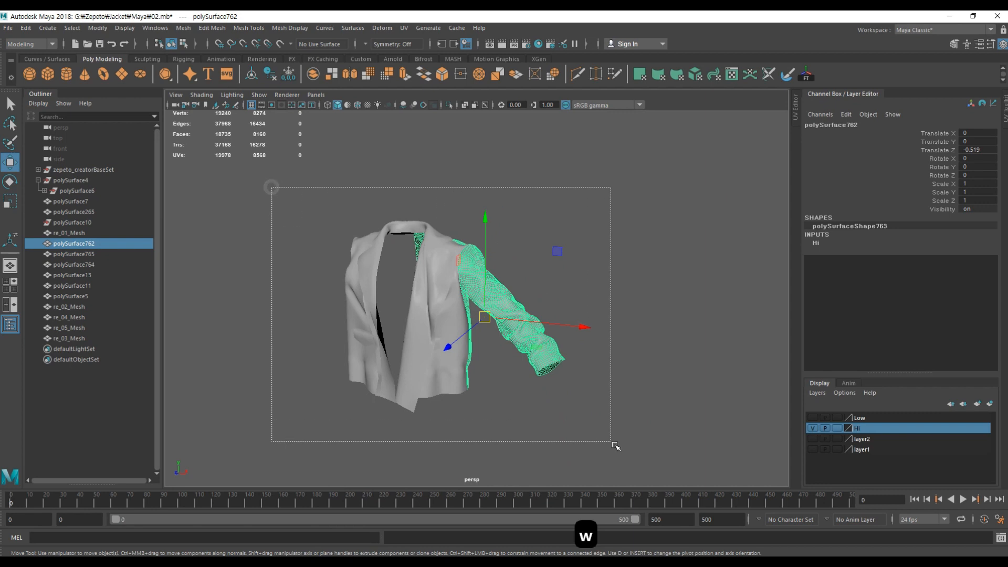
Step: Select all high-poly jacket pieces, then freeze and reset their transformations
left_click_drag(615, 445, 614, 445)
left_click(158, 28)
left_click(125, 28)
left_click(169, 28)
mouse_move(188, 32)
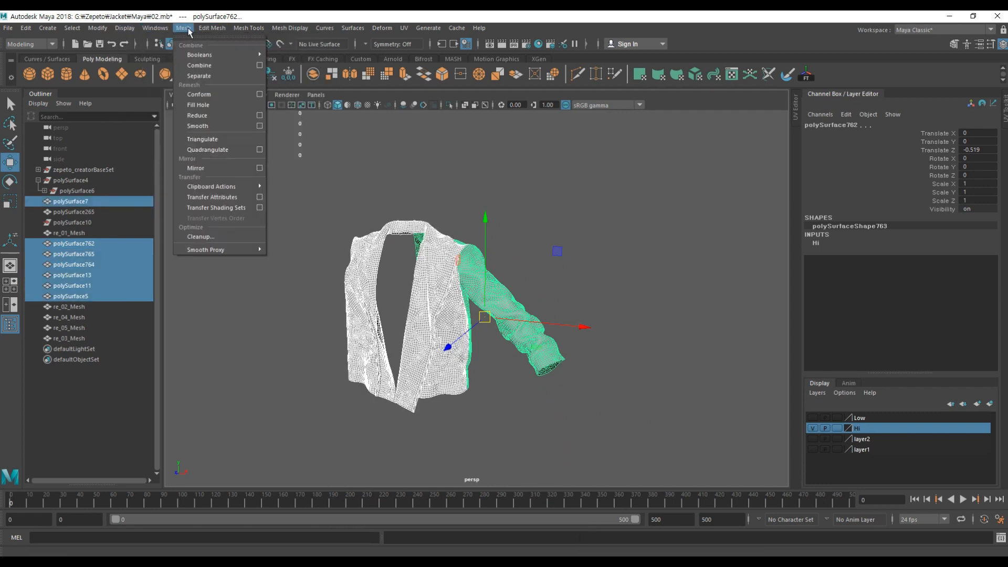
mouse_move(104, 33)
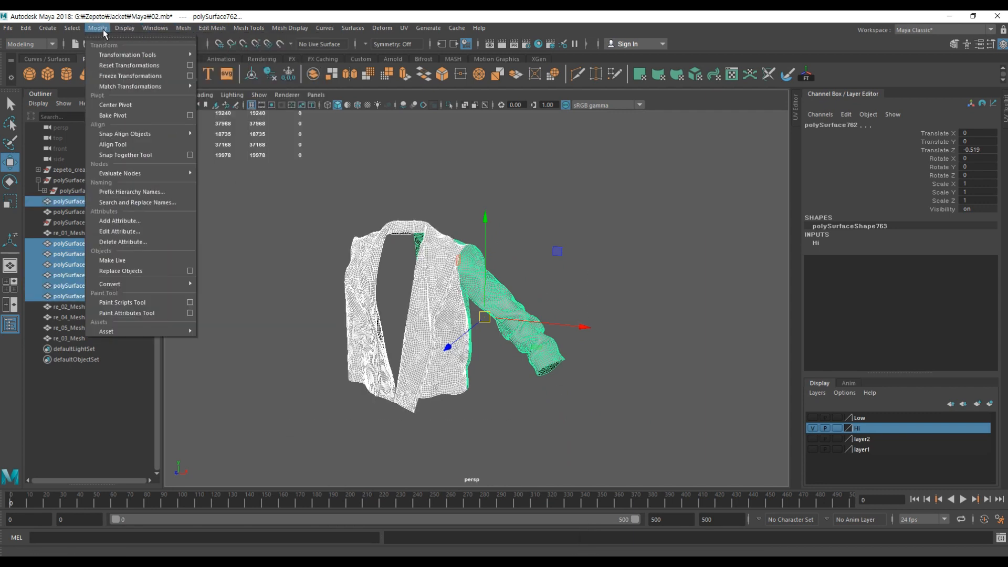
left_click(120, 78)
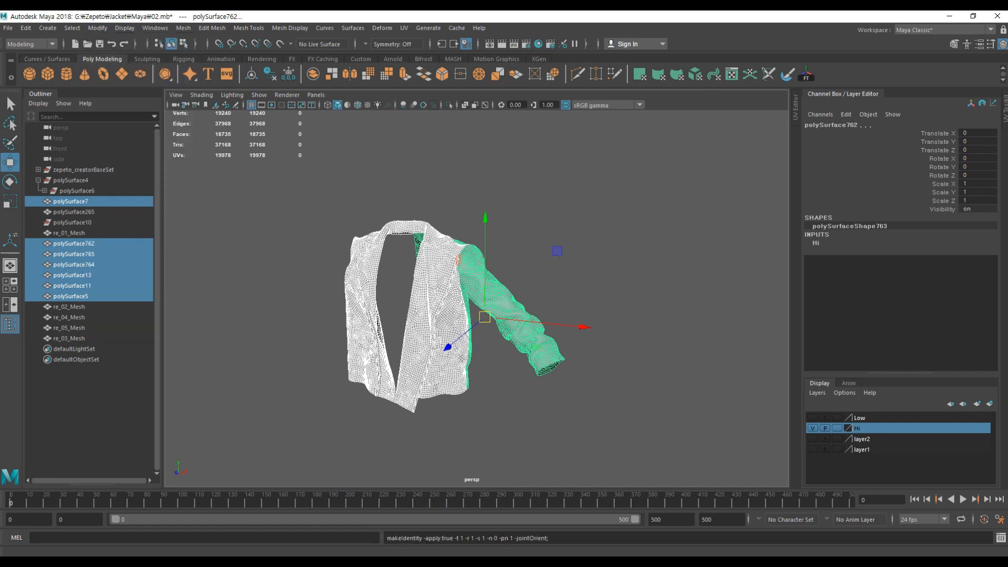
left_click(95, 28)
left_click(116, 65)
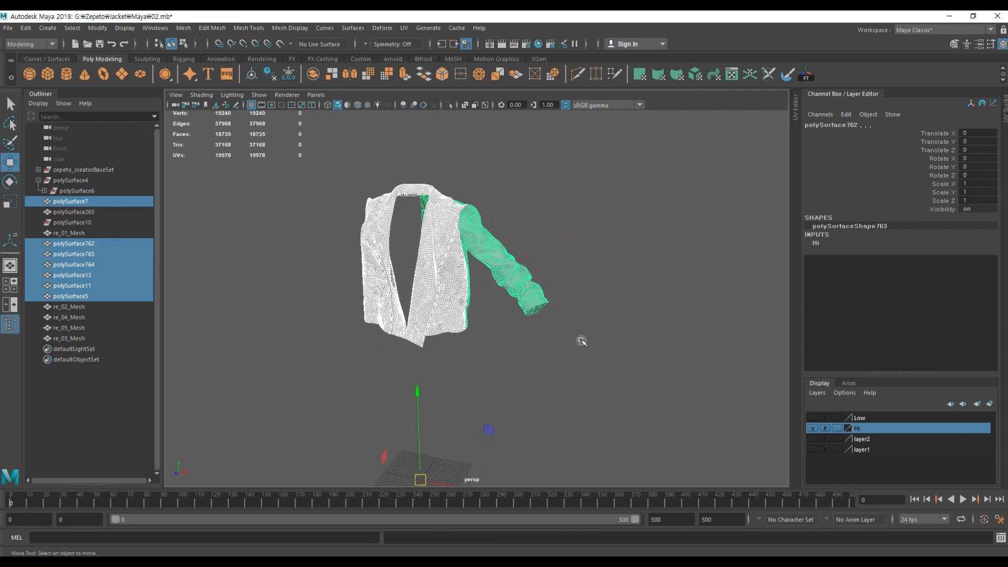
Step: Duplicate the back-and-sleeve piece polySurface762 and mirror the copy by setting its Scale X to -1
left_click(494, 258)
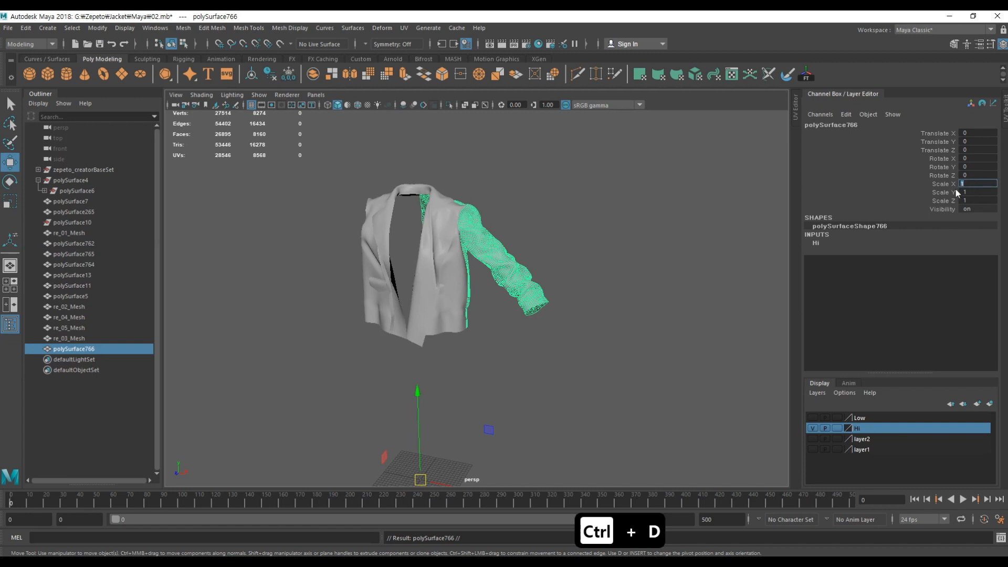
type("-1")
key("Return")
Step: Combine the mirrored back-and-sleeve copy with the front body piece polySurface765 and the original polySurface762
left_click(659, 220)
left_click(342, 229)
left_click_drag(343, 259, 446, 269, "alt")
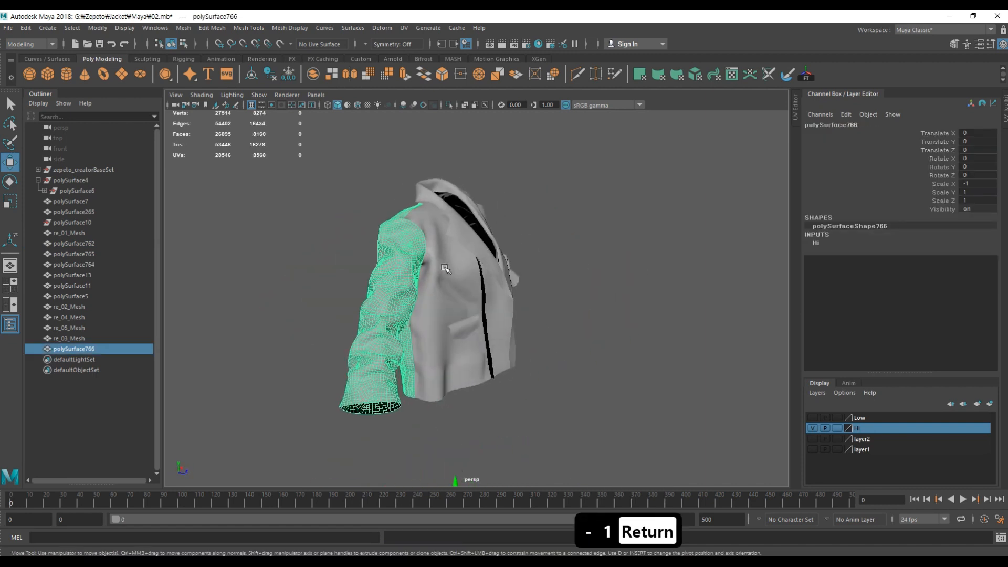
left_click(446, 270, "shift")
left_click_drag(553, 241, 420, 252, "alt")
right_click_drag(420, 252, 462, 247, "alt")
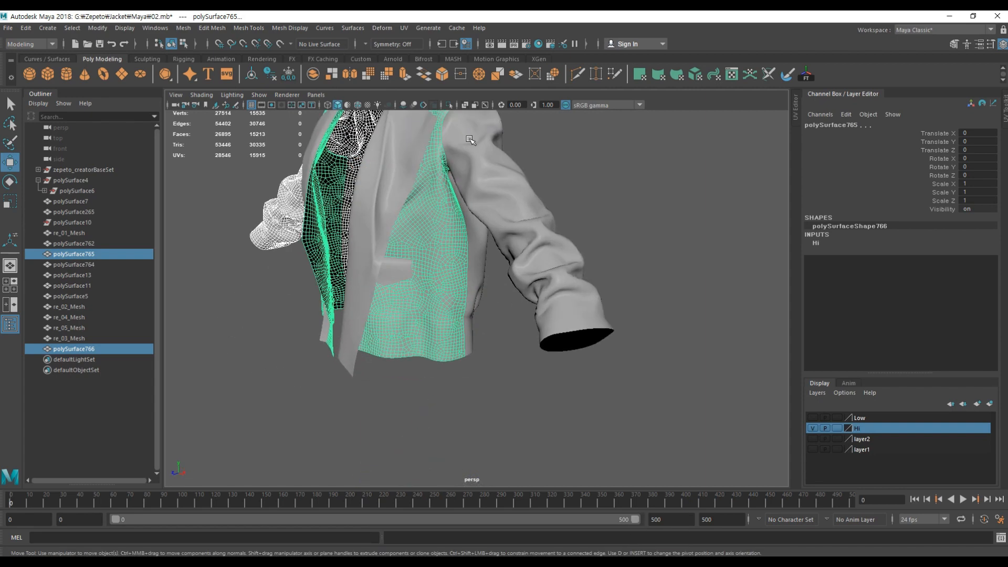
middle_click_drag(457, 152, 487, 233, "alt")
left_click(480, 223, "shift")
left_click_drag(479, 225, 500, 239, "alt")
right_click_drag(499, 231, 495, 294, "shift")
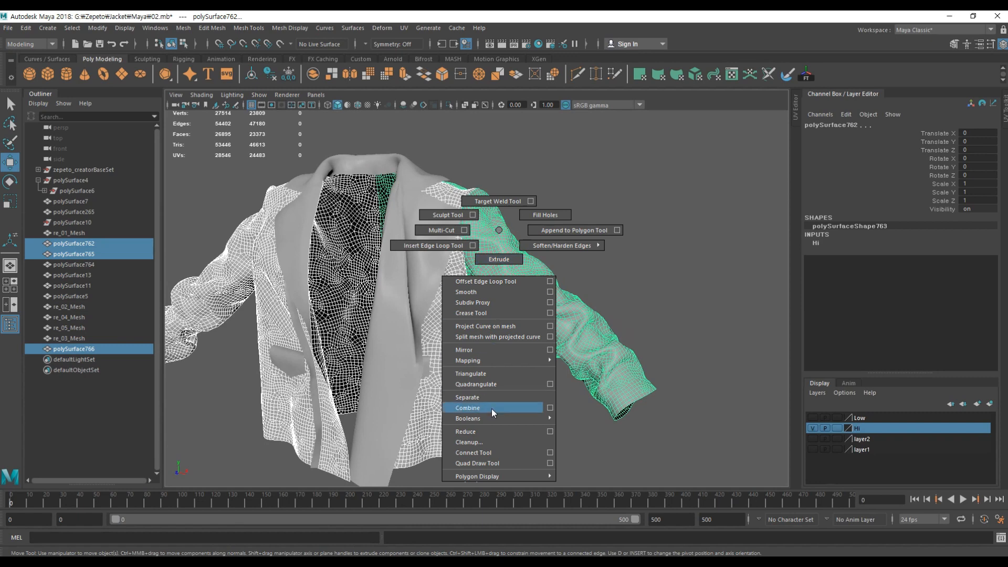
right_click_drag(491, 409, 492, 409, "shift")
left_click(513, 405)
Step: Select the border edges of the combined jacket mesh along the lower hem and the centre back seam
left_click(481, 271)
left_click_drag(486, 255, 474, 221, "alt")
right_click_drag(474, 207, 426, 205)
mouse_move(399, 238)
left_mouse_down("alt")
mouse_move(349, 231)
mouse_move(436, 236)
mouse_move(387, 236)
left_mouse_up("alt")
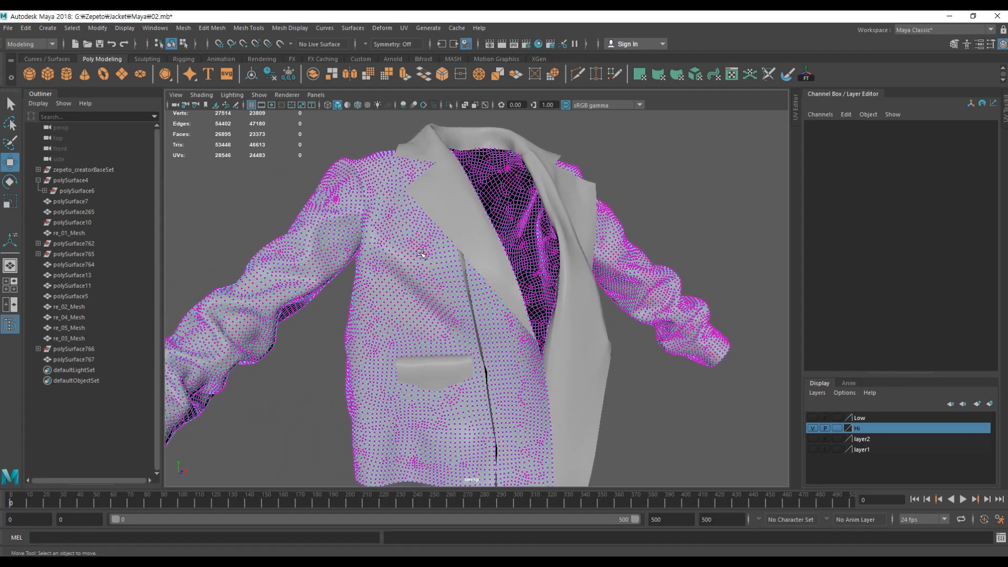
right_click_drag(400, 234, 384, 181, "alt")
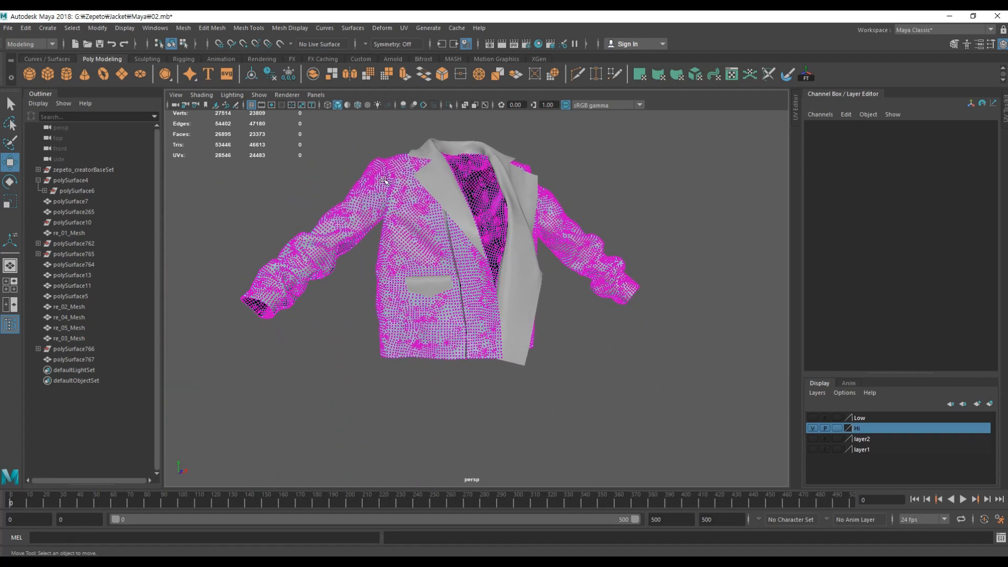
left_click_drag(401, 393, 483, 252)
right_click_drag(484, 252, 506, 202, "alt")
left_click_drag(505, 201, 499, 279, "alt")
right_click_drag(499, 279, 546, 265)
double_click(542, 434)
left_click_drag(542, 434, 513, 323, "alt")
right_click_drag(484, 392, 494, 422, "alt")
middle_click_drag(493, 421, 489, 413, "alt")
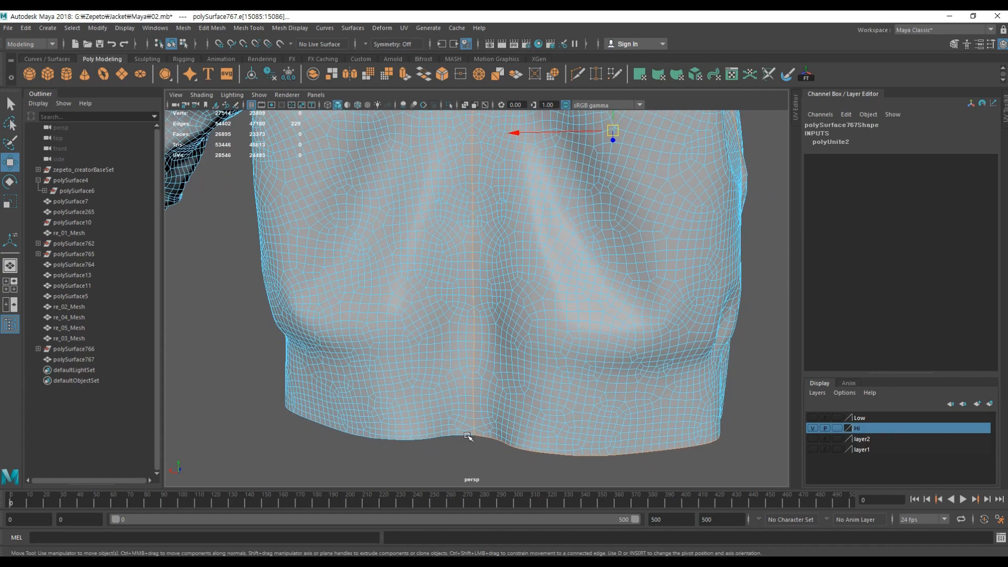
Step: Add the remaining border edges along the jacket's side, shoulder and back seams to the edge selection
right_click_drag(468, 435, 431, 410, "alt")
middle_click_drag(403, 212, 371, 367, "alt")
left_click_drag(371, 367, 405, 367, "alt")
left_click_drag(359, 151, 462, 105, "alt")
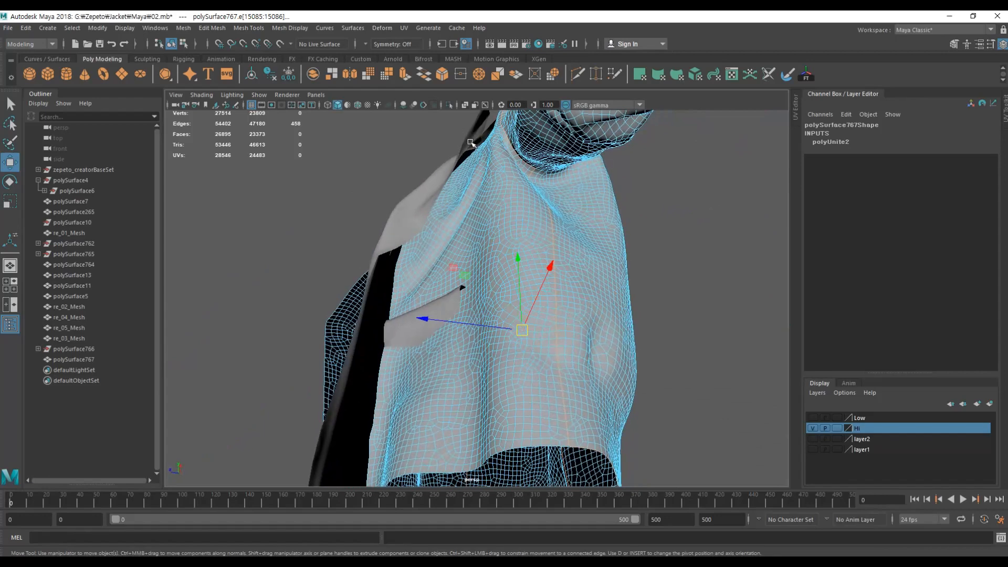
middle_click_drag(565, 305, 559, 262, "alt")
left_click_drag(558, 261, 394, 390, "alt")
left_click_drag(454, 291, 467, 321, "alt")
middle_click_drag(467, 320, 456, 238, "alt")
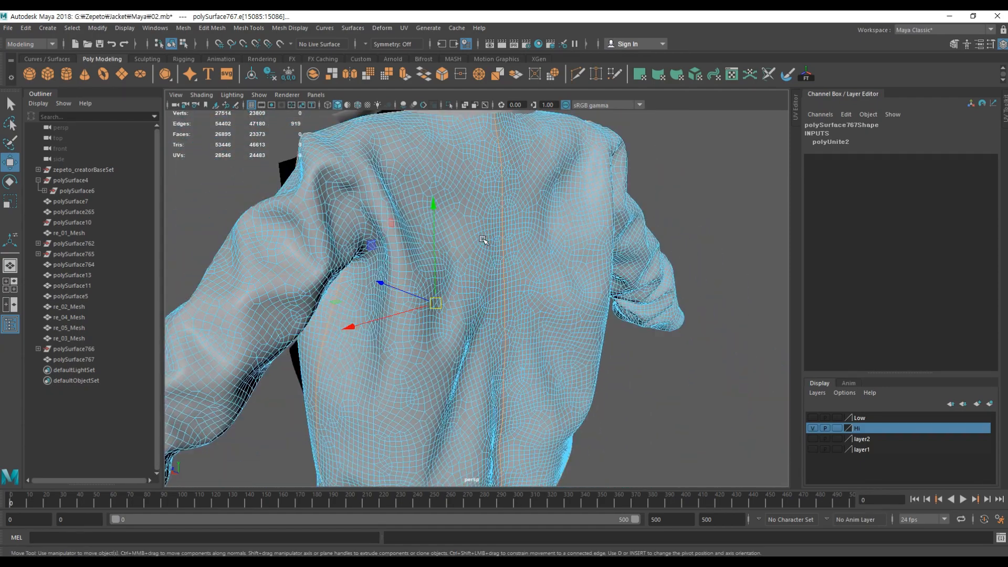
Step: Convert the selected seam edges to vertices, merge them with a distance threshold of 0.05, and reselect the whole mesh
right_click_drag(523, 203, 409, 205, "ctrl")
left_click_drag(410, 206, 476, 247, "alt")
right_click_drag(475, 246, 516, 206, "shift")
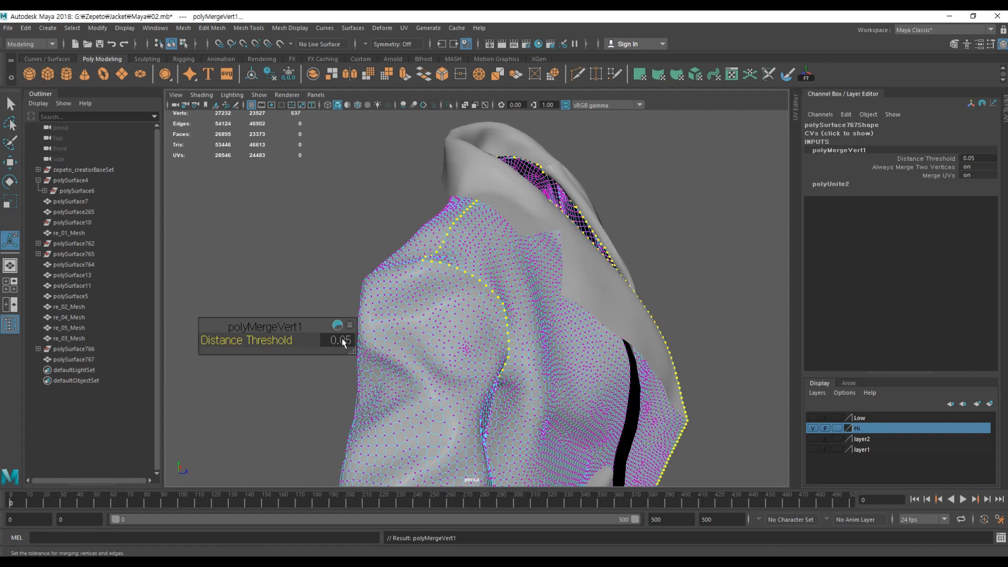
key("F8")
left_click(424, 276)
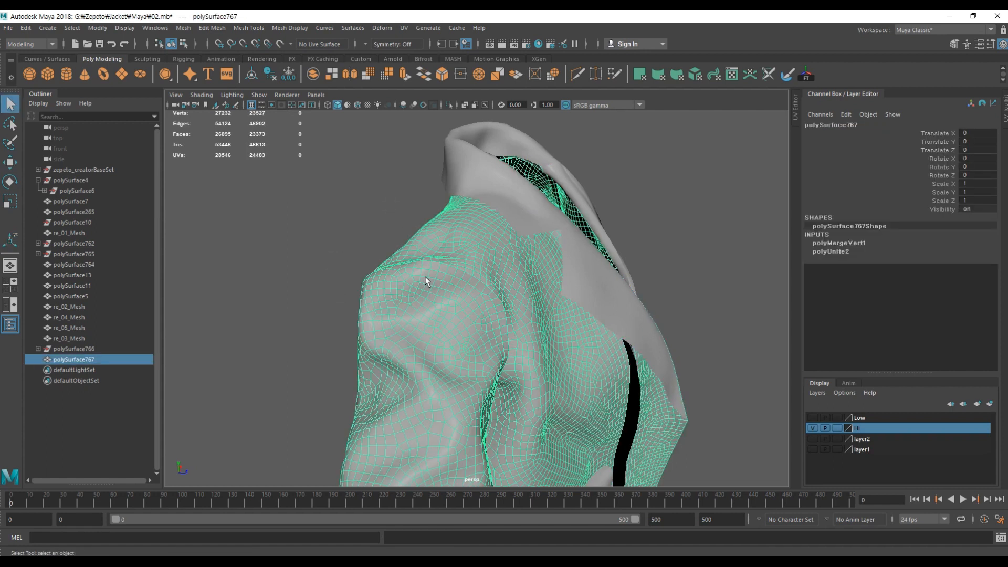
Step: Preview the merged jacket body smoothed and examine its seams from several sides for gaps
key("3")
left_click(326, 254)
left_click_drag(528, 287, 448, 327, "alt")
left_click_drag(563, 262, 544, 277, "alt")
left_click(544, 277)
left_click_drag(537, 198, 446, 288, "alt")
left_click(567, 253)
left_click(720, 270)
left_click(627, 225)
left_click(502, 300)
left_click(389, 325)
left_click(512, 377)
Step: Close the small open gap on the jacket's shoulder seam by merging its facing vertices with the Target Weld tool
key("1")
middle_click_drag(499, 197, 443, 296, "alt")
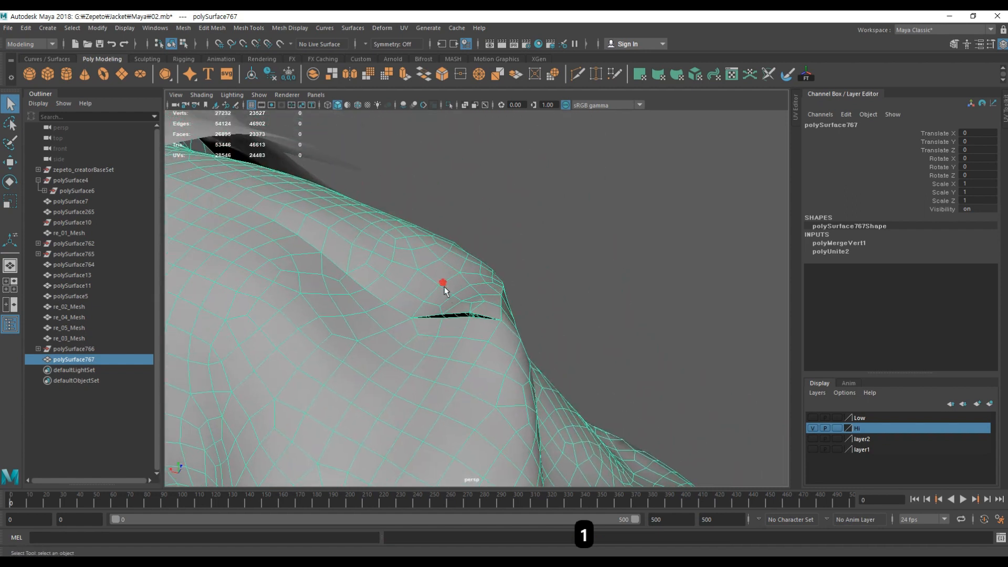
right_click_drag(443, 283, 446, 314)
left_click(462, 307)
key("f")
scroll(463, 308, "down", 6)
left_click_drag(477, 339, 526, 323, "alt")
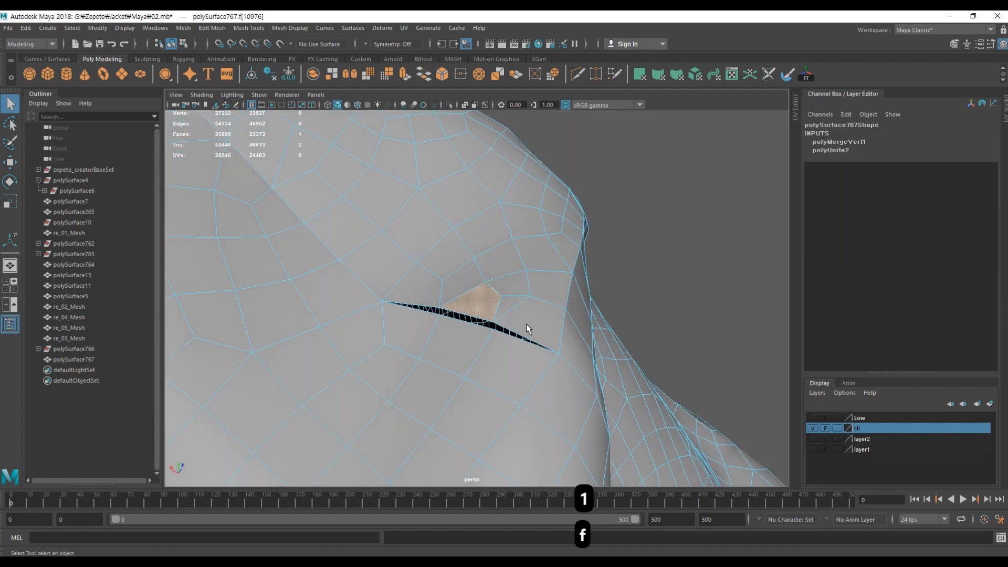
right_click_drag(526, 323, 546, 294)
right_click_drag(472, 254, 474, 224, "shift")
left_click_drag(446, 301, 444, 289, "alt")
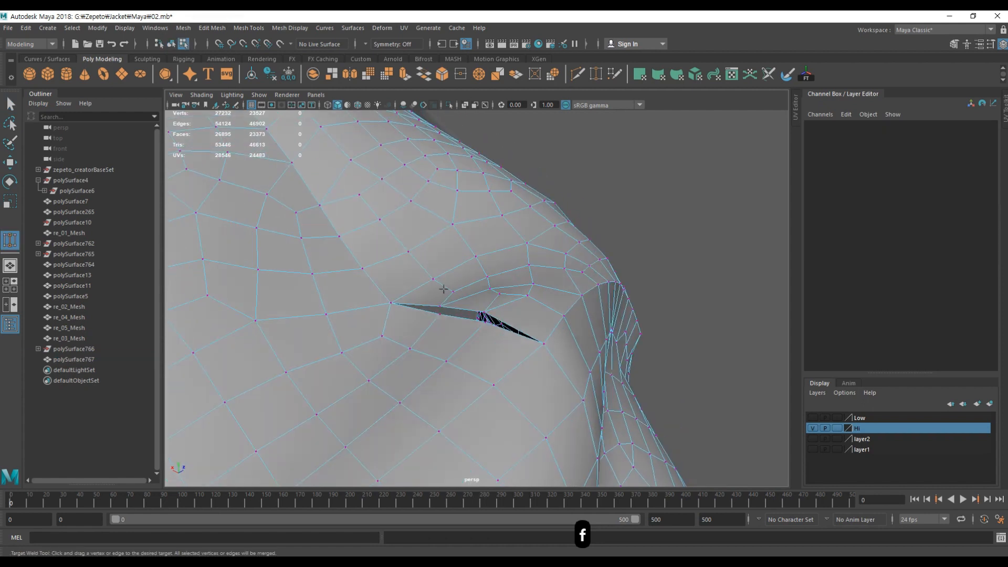
left_click_drag(437, 327, 476, 310)
key("w")
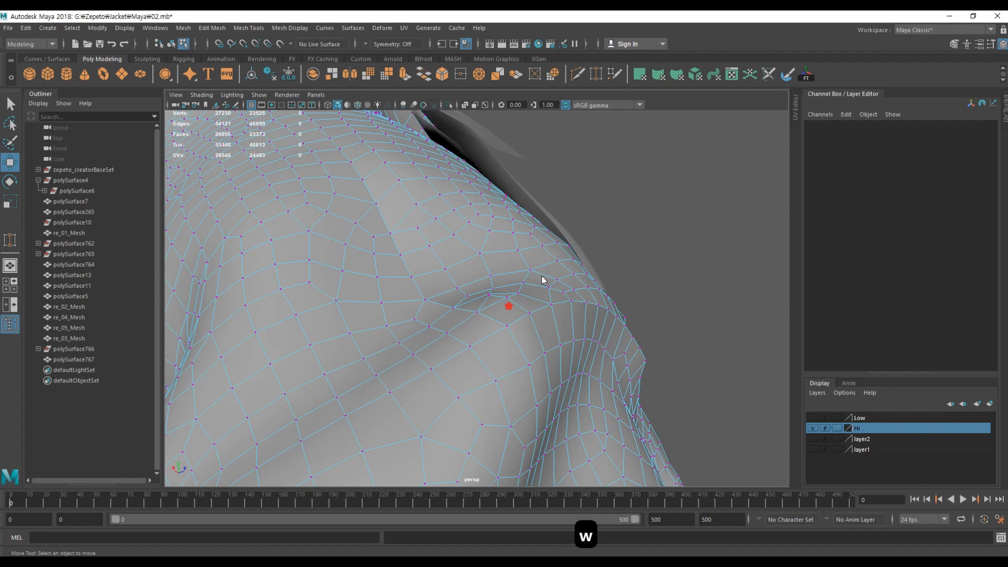
Step: Preview the jacket body smoothed, examine the welded shoulder area, and return to the unsmoothed display
left_click(507, 304)
key("3")
left_click(480, 301)
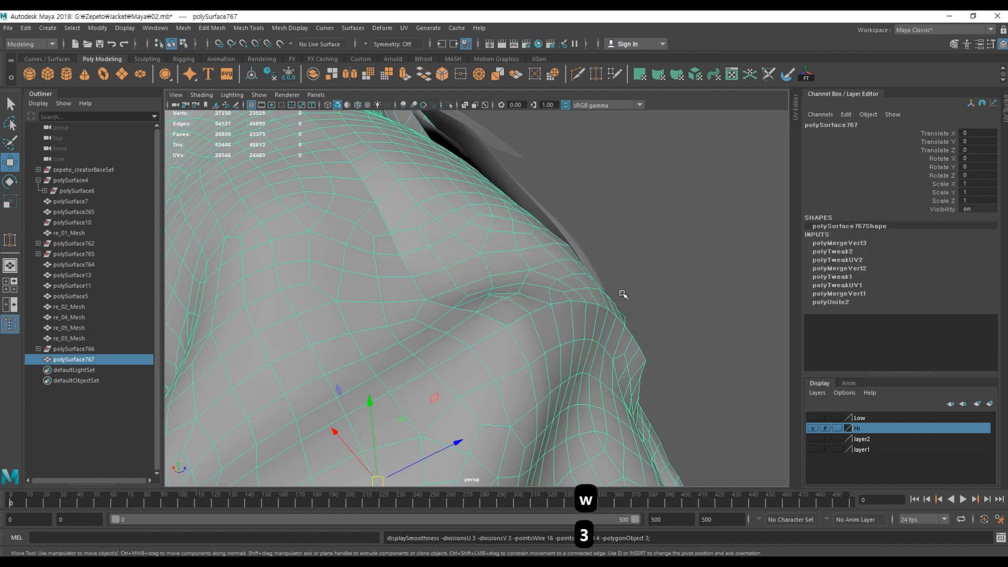
left_click(705, 273)
left_click_drag(704, 273, 520, 294, "alt")
left_click(507, 327)
scroll(509, 328, "up", 2)
key("1")
Step: Cut two connecting edges between the vertices beside the welded shoulder gap with the Multi-Cut tool
right_click_drag(510, 266, 476, 274, "shift")
key("w")
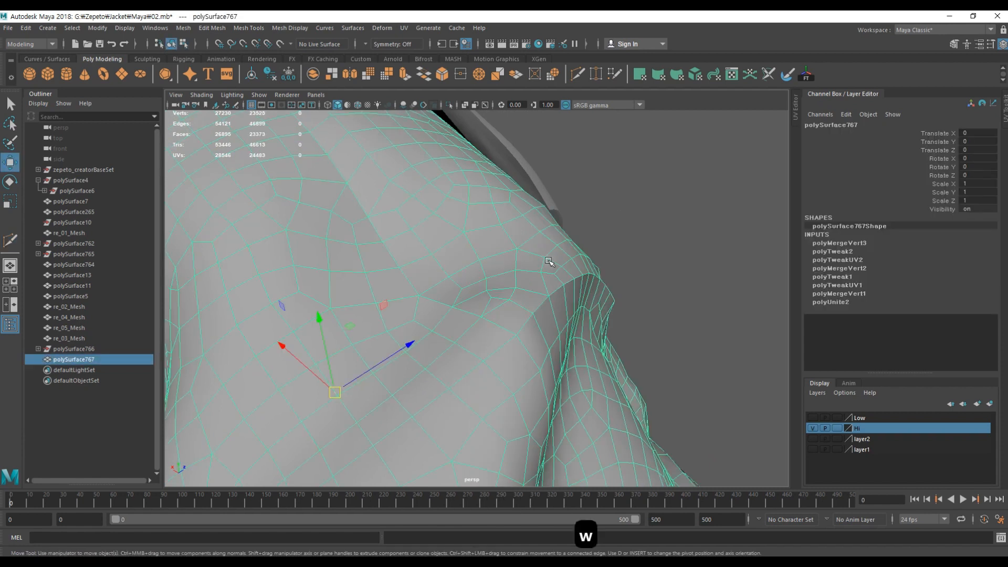
right_click_drag(546, 264, 547, 266, "shift")
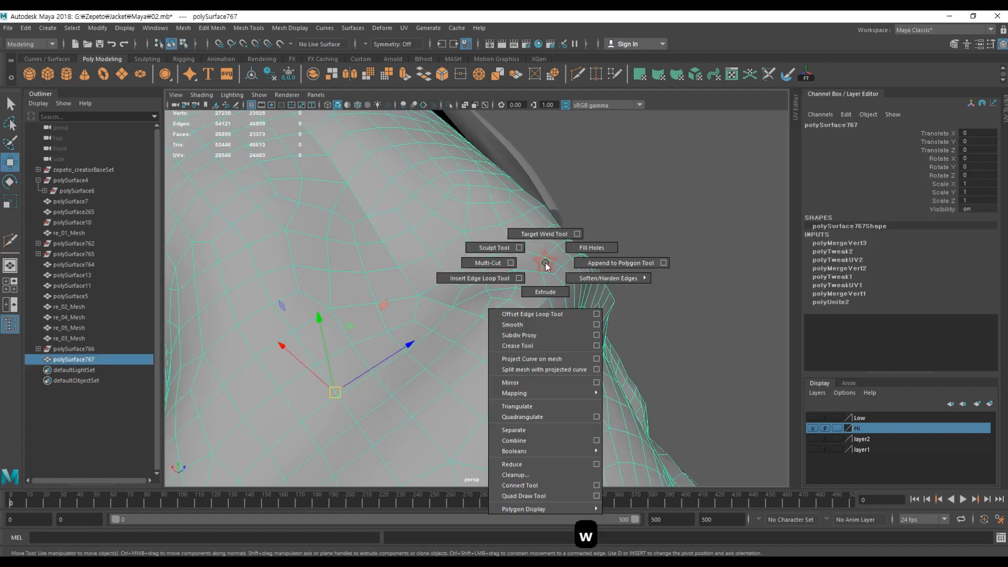
right_click_drag(479, 267, 528, 318, "shift")
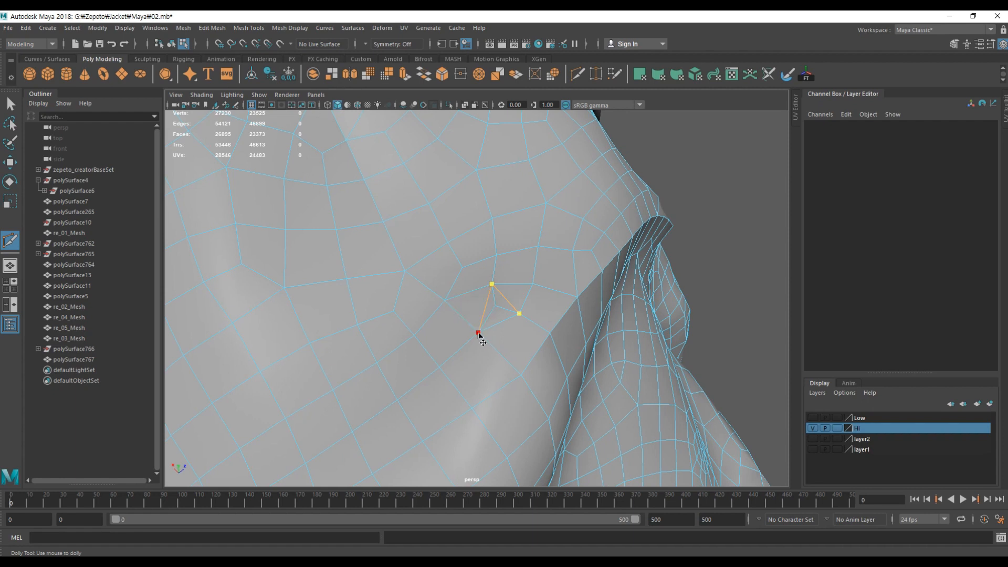
left_click(477, 332)
Step: Try inserting an edge loop and a straight slice across the shoulder with Multi-Cut, undoing each cut
left_click_drag(536, 344, 538, 279, "alt")
right_click_drag(541, 282, 700, 287, "alt")
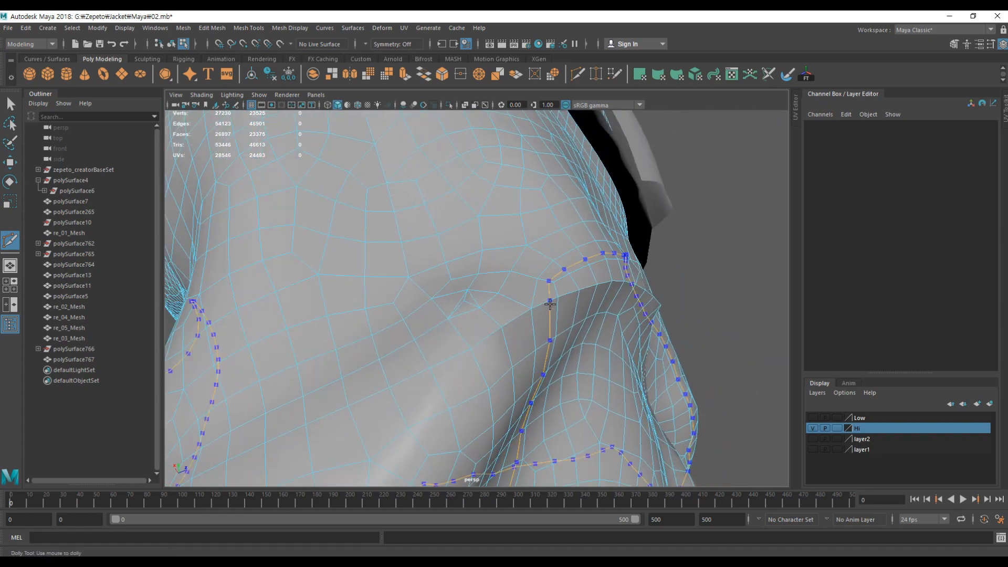
key("Return")
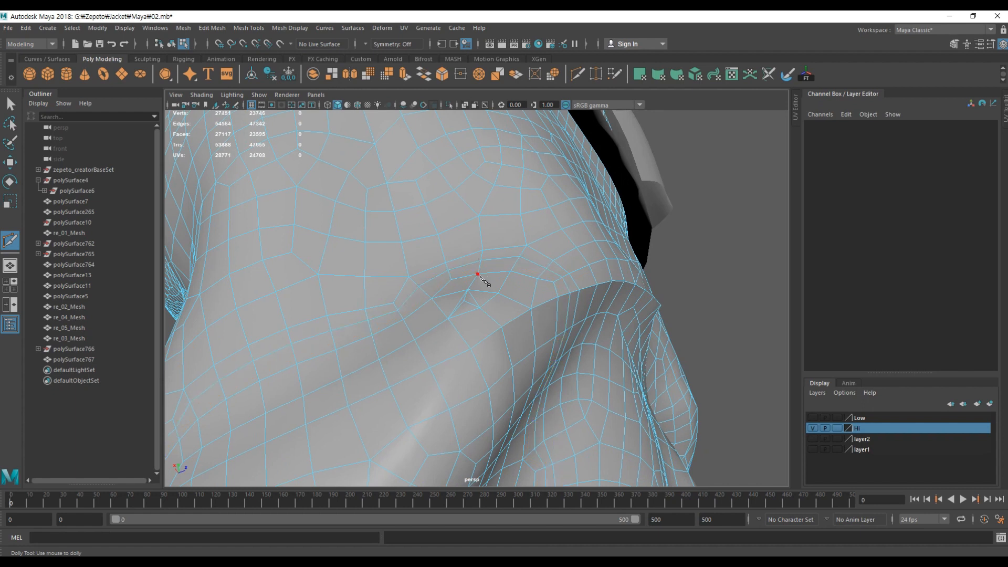
key("ctrl+z")
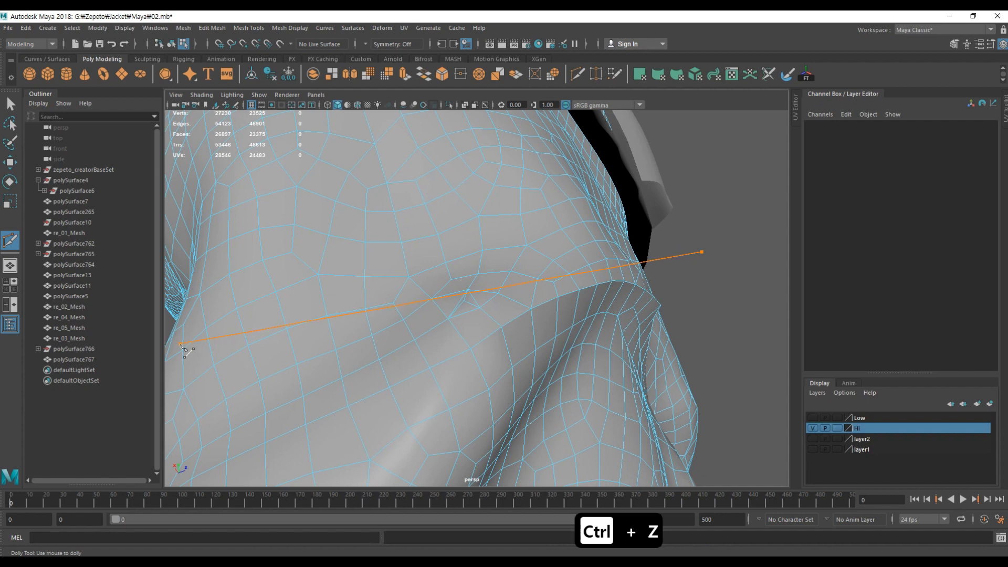
left_click_drag(180, 344, 180, 345)
key("ctrl+z")
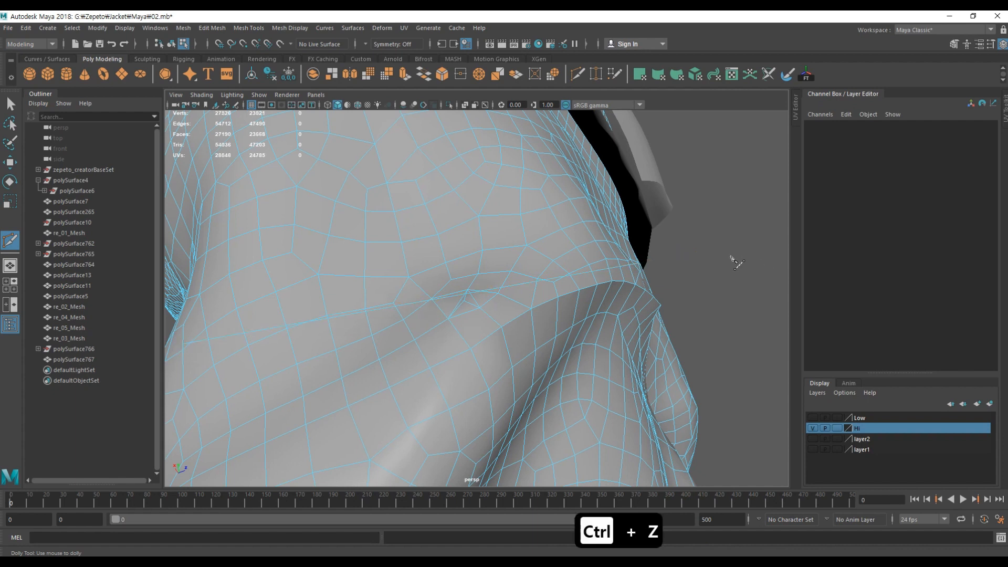
Step: Insert a single point on an edge just above the shoulder patch with the Multi-Cut tool
left_click_drag(571, 287, 468, 295, "alt")
middle_click_drag(467, 294, 482, 273, "alt")
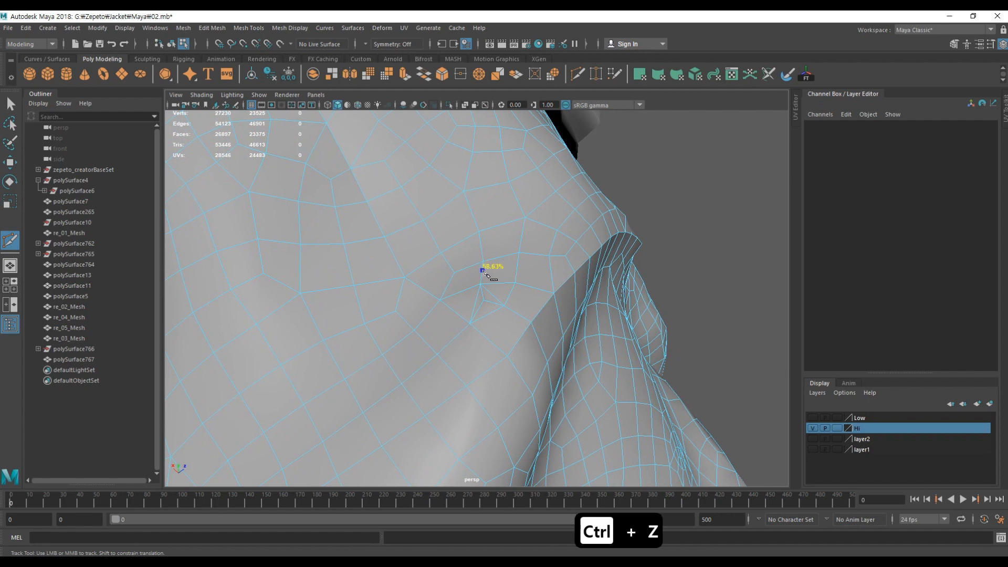
left_click(492, 274)
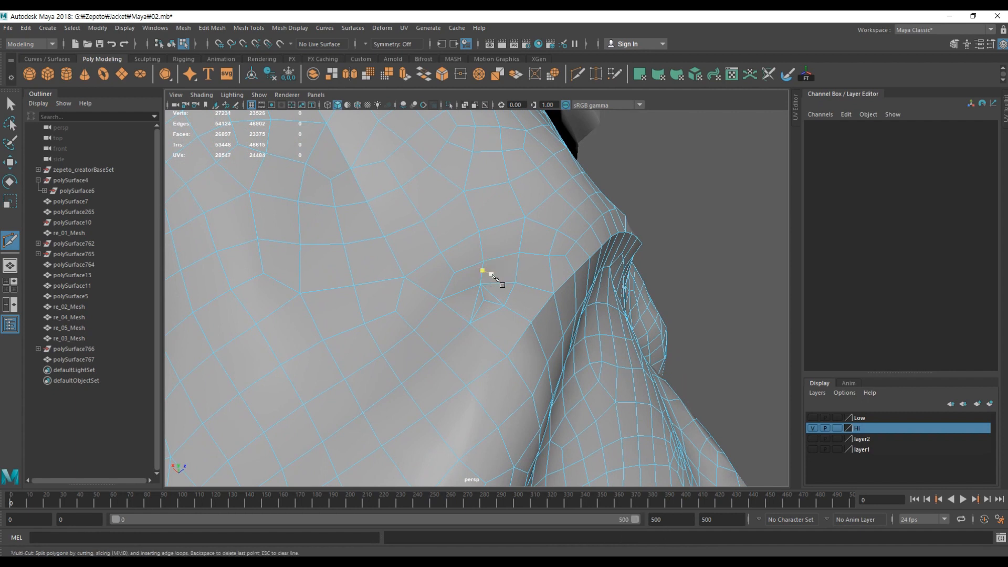
key("w")
Step: Try Delete Vertex on the inserted edge point, undo it, and remove the point with a plain delete instead
right_click_drag(527, 263, 481, 262)
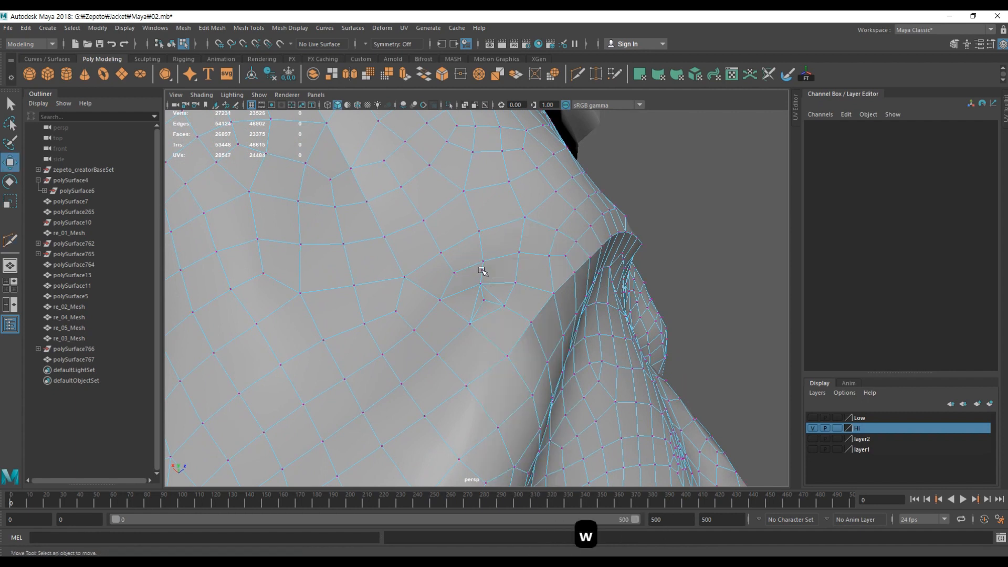
left_click(483, 270)
left_click_drag(591, 308, 528, 321, "alt")
right_click_drag(535, 264, 501, 274, "shift")
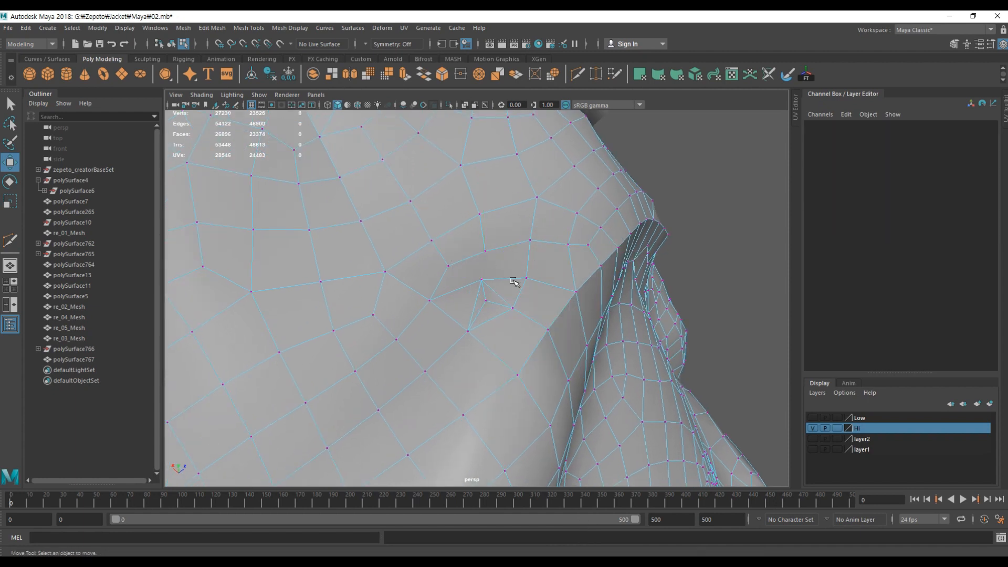
key("ctrl+z")
left_click_drag(536, 287, 533, 295, "alt")
key("ctrl+z")
key("ctrl+z")
key("ctrl+z")
key("ctrl+z")
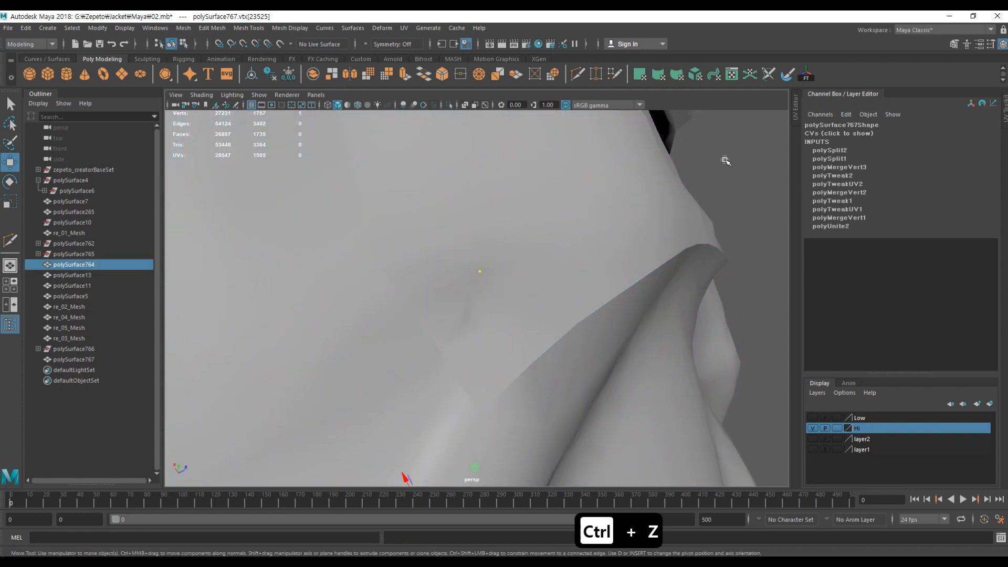
left_click(479, 272)
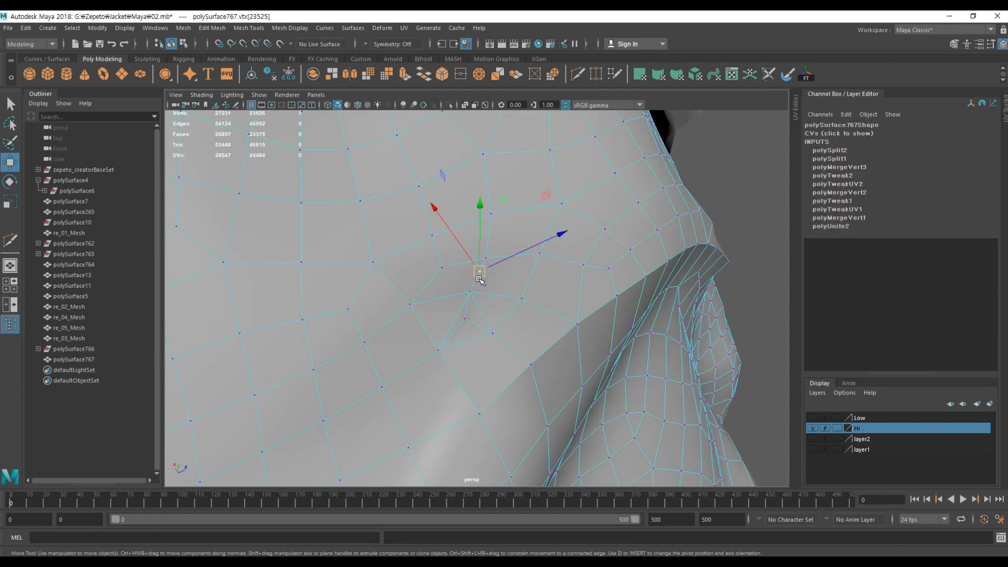
key("Delete")
Step: Remove the stray vertex in the shoulder patch together with its connected edges using Delete Vertex
left_click_drag(529, 319, 563, 292, "alt")
right_click_drag(576, 279, 469, 283)
left_click(471, 317)
left_click_drag(471, 316, 511, 290, "alt")
right_click(528, 281)
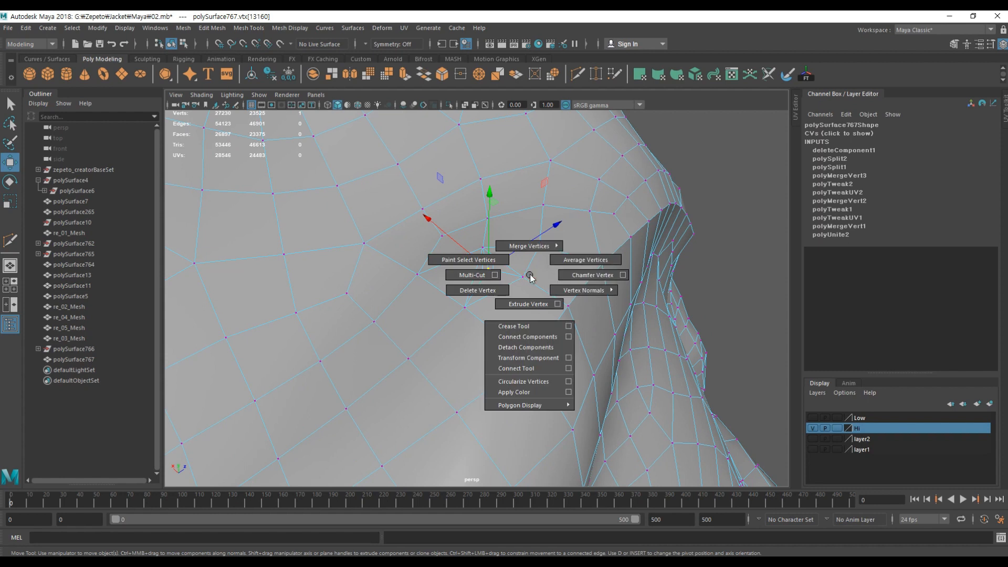
right_click_drag(496, 291, 495, 290, "shift")
Step: Delete the superfluous edge in the shoulder patch
right_click_drag(572, 265, 671, 194)
left_click_drag(599, 268, 666, 249, "alt")
right_click_drag(665, 248, 499, 278, "alt")
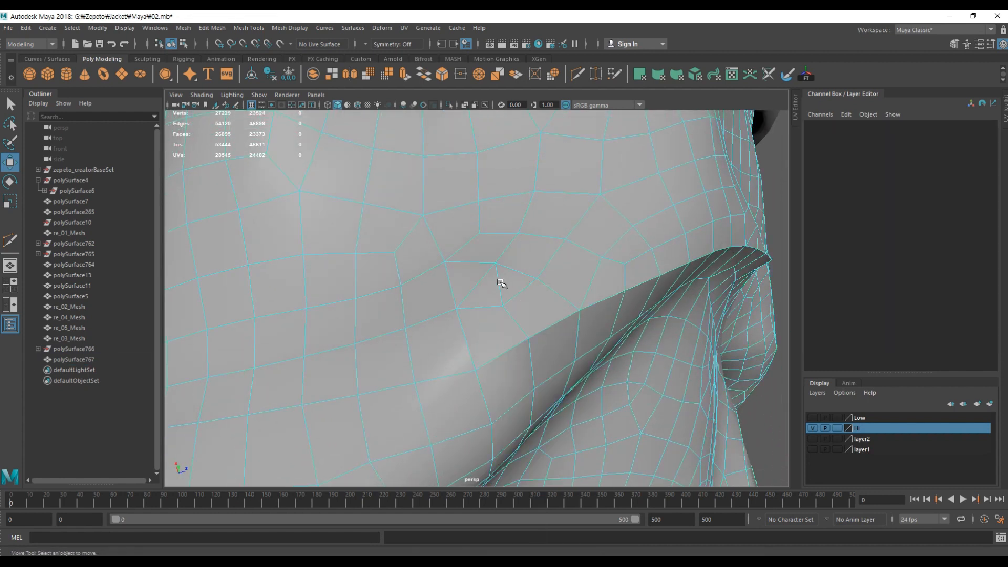
left_click(499, 283)
left_click_drag(499, 284, 542, 293, "alt")
right_click_drag(571, 238, 531, 266, "shift")
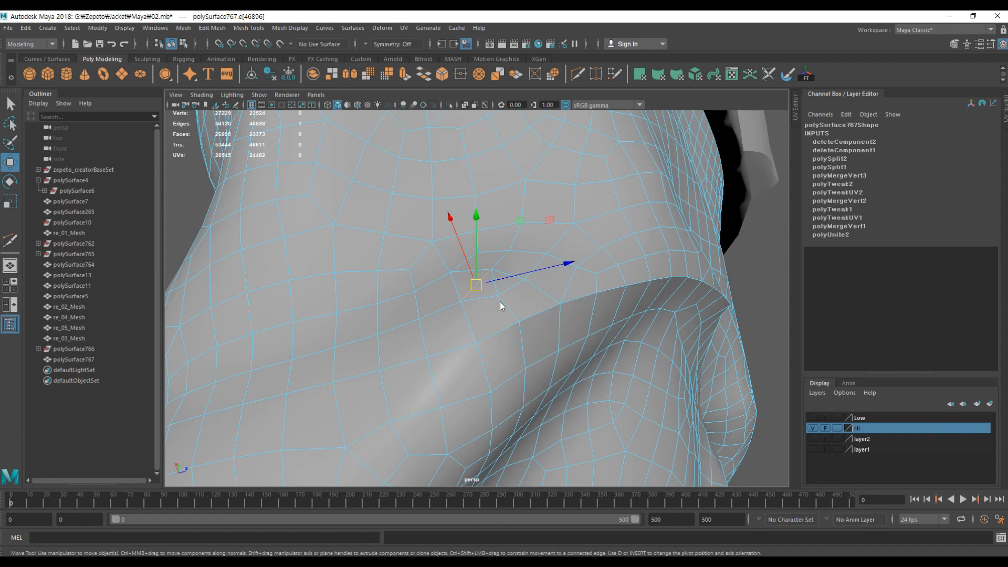
Step: Return to object selection, delete the jacket body's construction history, and turn on its smooth preview
right_click_drag(628, 308, 743, 238)
left_click_drag(696, 275, 560, 338, "alt")
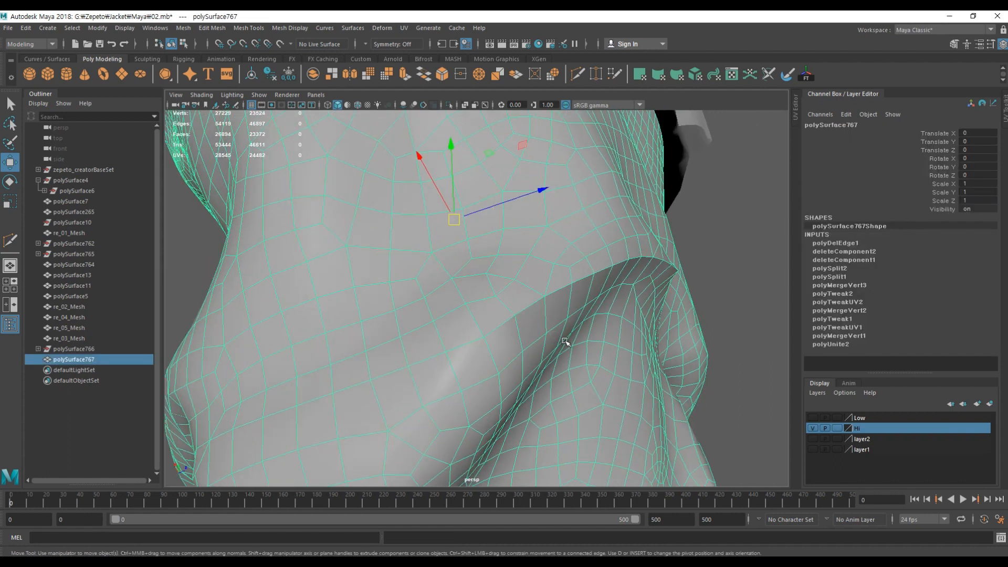
key("alt+shift+d")
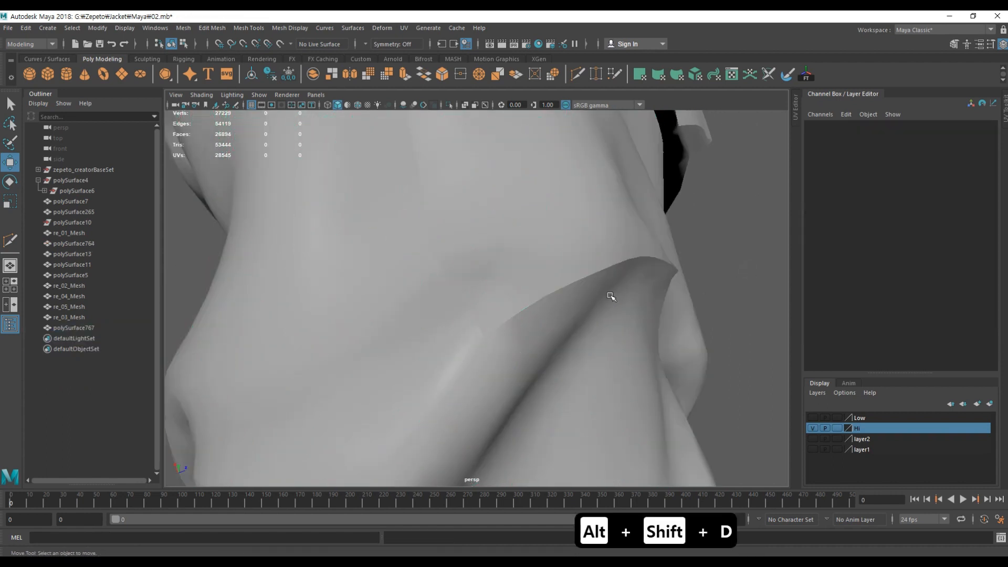
key("3")
left_click_drag(736, 266, 577, 298, "alt")
Step: Select the merged jacket body and add it to the Hi display layer
left_click(726, 373)
left_click(546, 332)
right_click(863, 432)
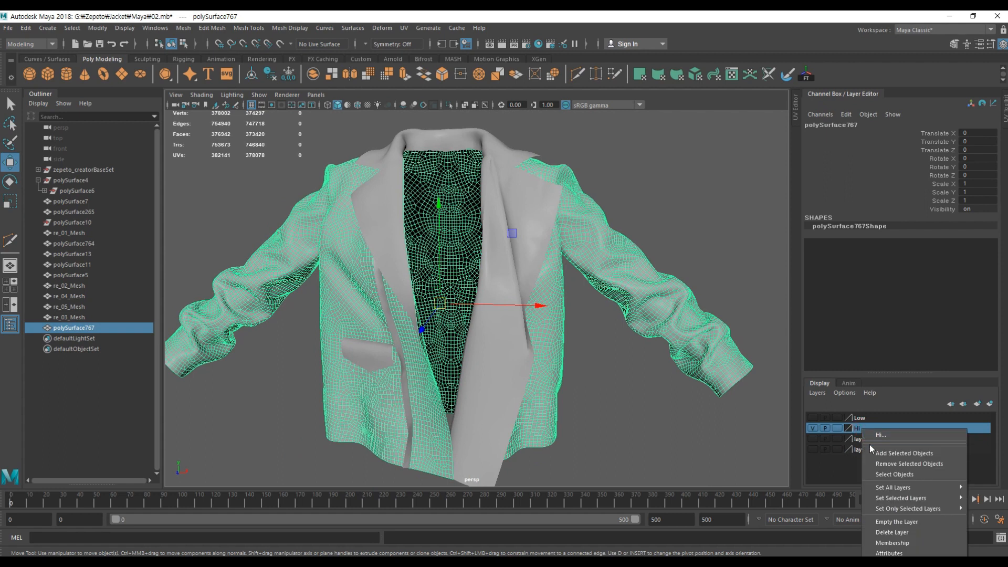
left_click(881, 453)
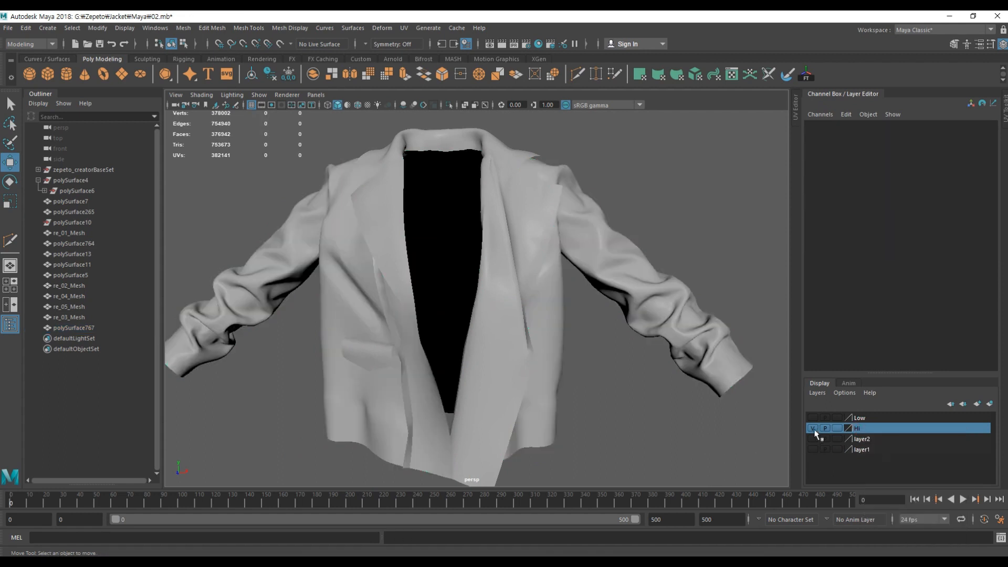
Step: Examine the smoothed jacket body and sleeves from the front and sides
left_click(513, 316)
mouse_move(649, 341)
left_mouse_down("alt")
mouse_move(544, 345)
mouse_move(651, 349)
left_mouse_up("alt")
left_click(388, 238)
left_click_drag(316, 256, 441, 258, "alt")
left_click(372, 176)
left_click_drag(335, 218, 562, 273, "alt")
left_click(599, 256)
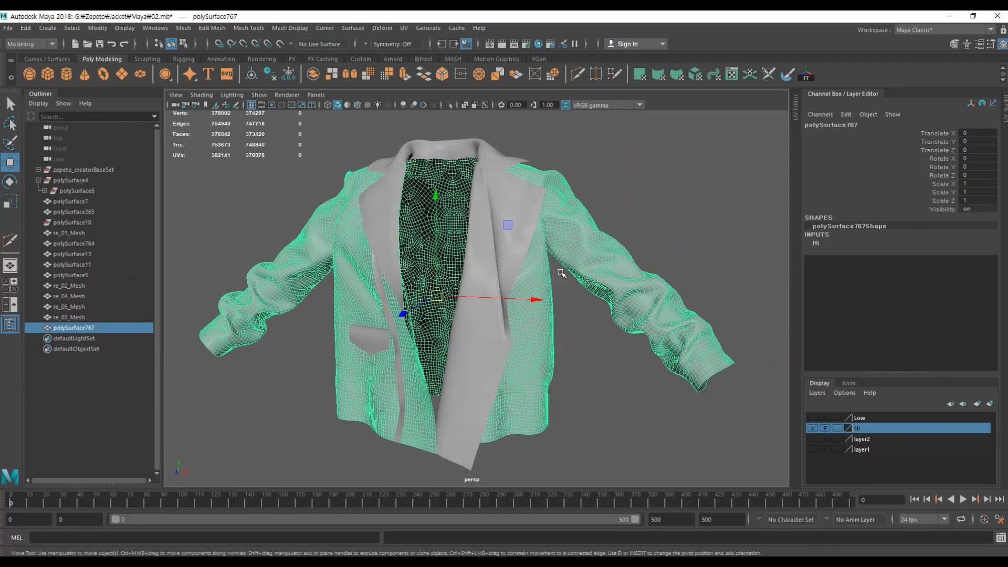
left_click(632, 168)
left_click(569, 232)
left_click_drag(686, 427, 542, 265, "alt")
left_click_drag(538, 311, 528, 276, "alt")
left_click(558, 342)
Step: Remove the merged jacket body from the Hi display layer and hide that layer
left_click(571, 275)
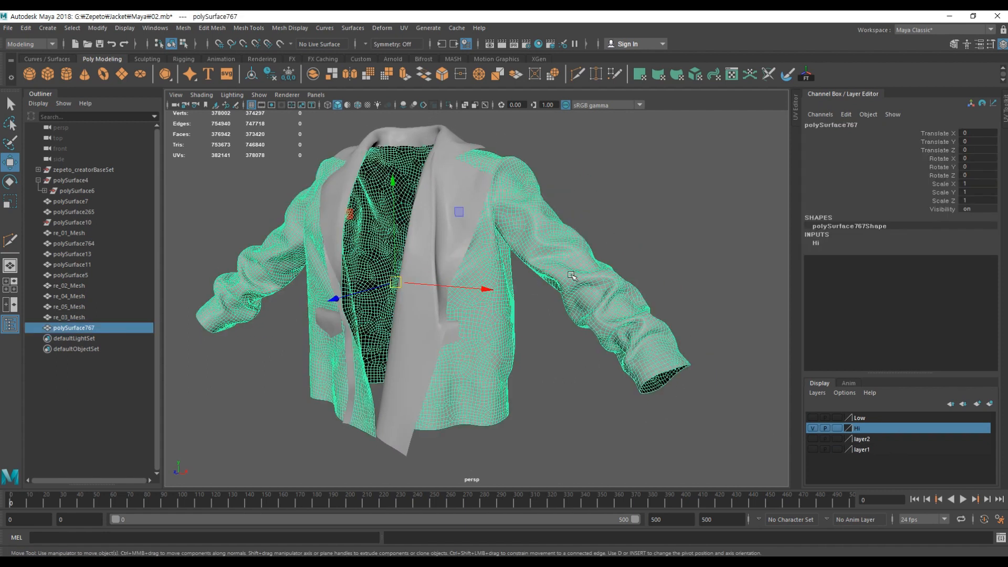
right_click(861, 430)
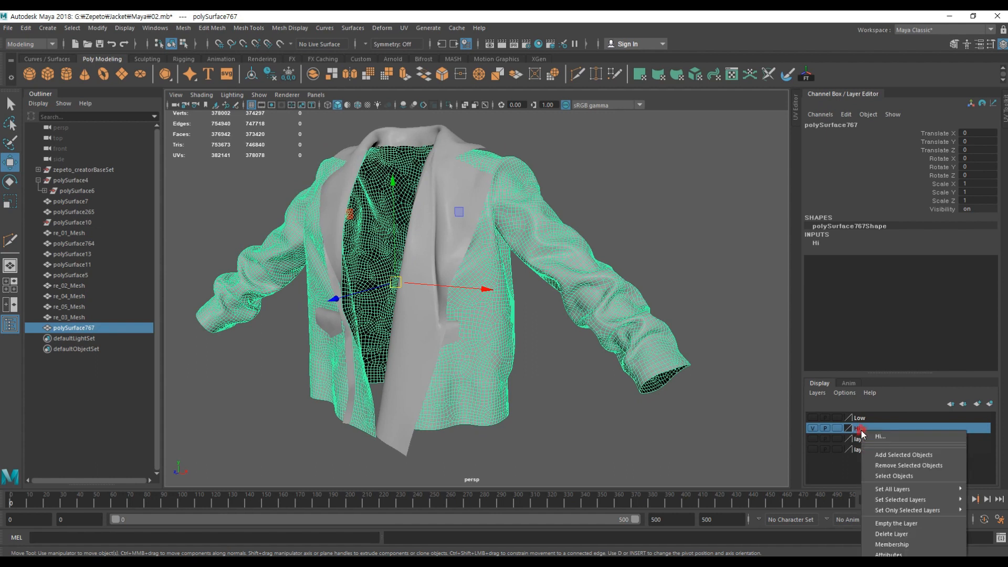
left_click(898, 467)
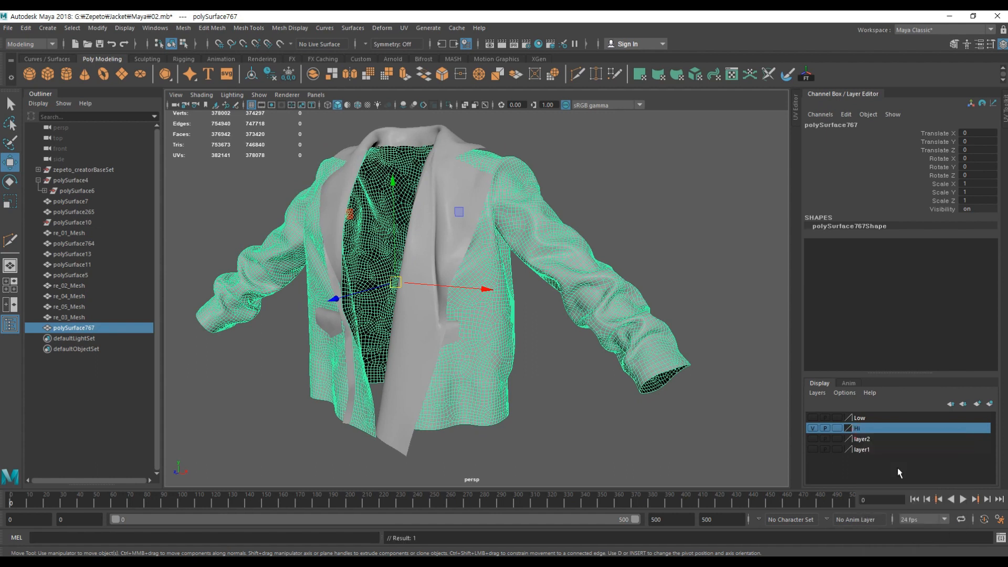
left_click(663, 426)
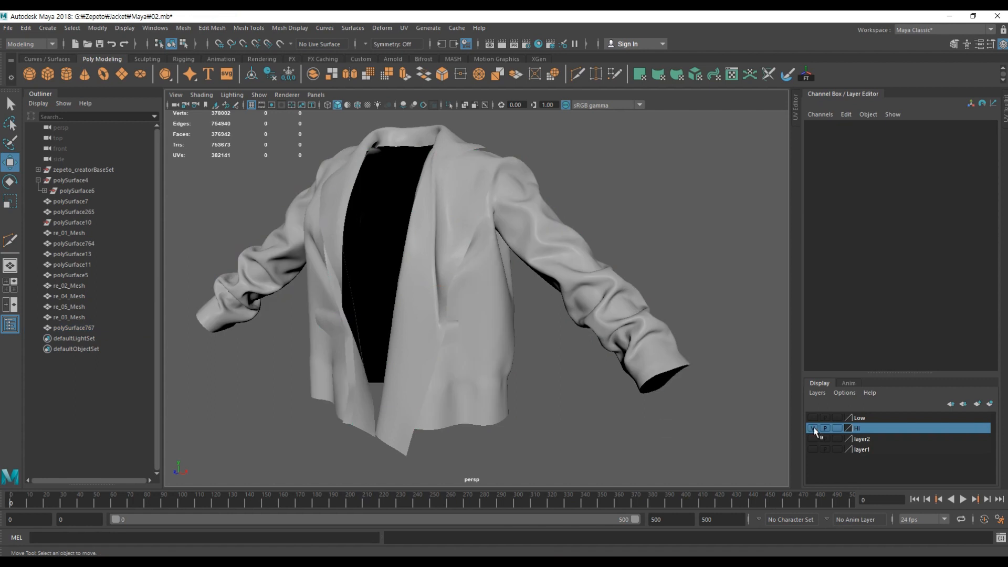
left_click(813, 430)
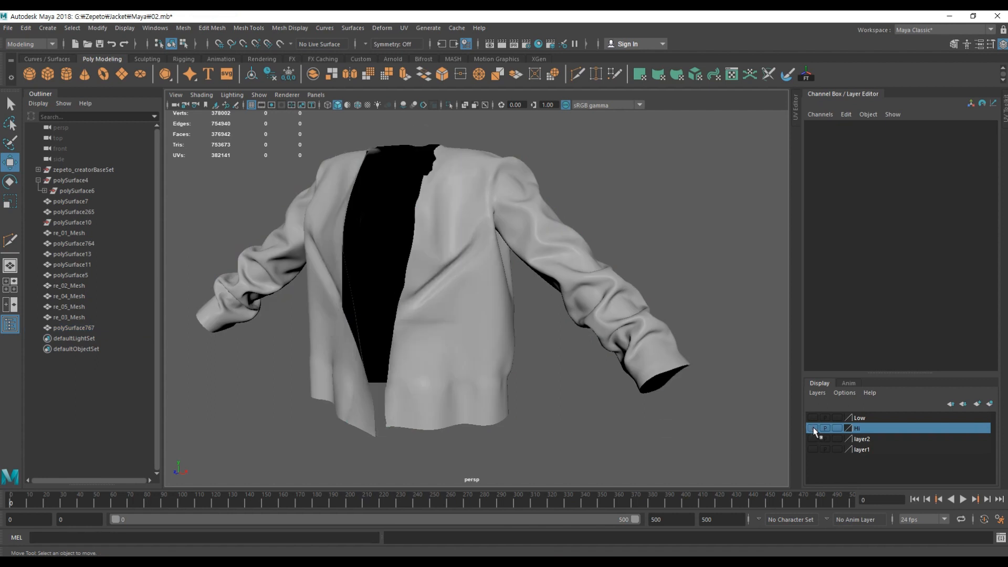
Step: Examine the isolated jacket body and make the Low display layer visible
left_click(543, 236)
left_click_drag(395, 295, 467, 299, "alt")
left_click(601, 361)
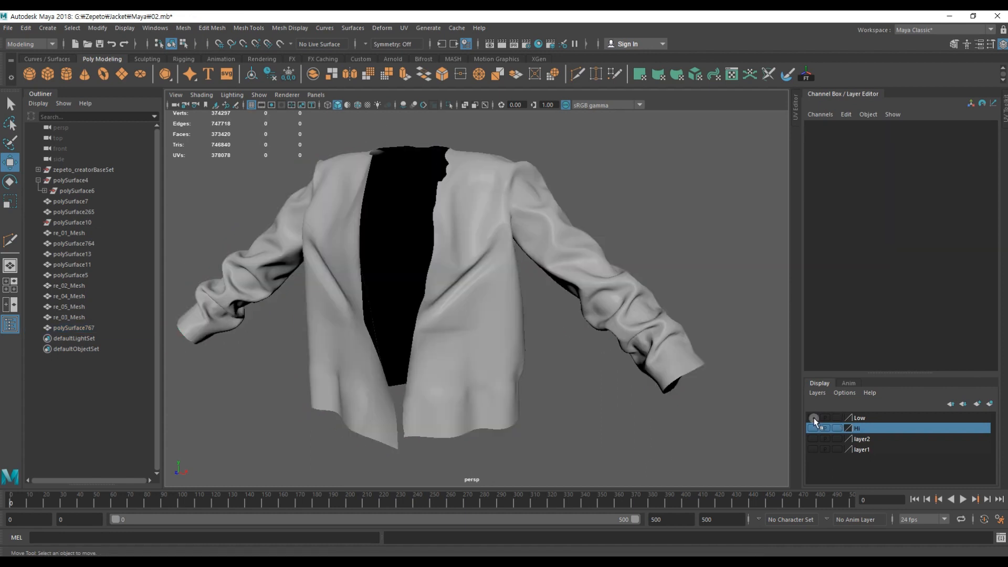
left_click(814, 418)
Step: Select the low-poly re_03_Mesh and re_04_Mesh, remove them from the Low display layer, and hide that layer
left_click(452, 193)
left_click(569, 237)
left_click_drag(591, 234, 566, 196, "alt")
middle_click_drag(566, 196, 543, 250, "alt")
left_click(546, 219)
left_click_drag(492, 242, 357, 211, "alt")
left_click(390, 269, "shift")
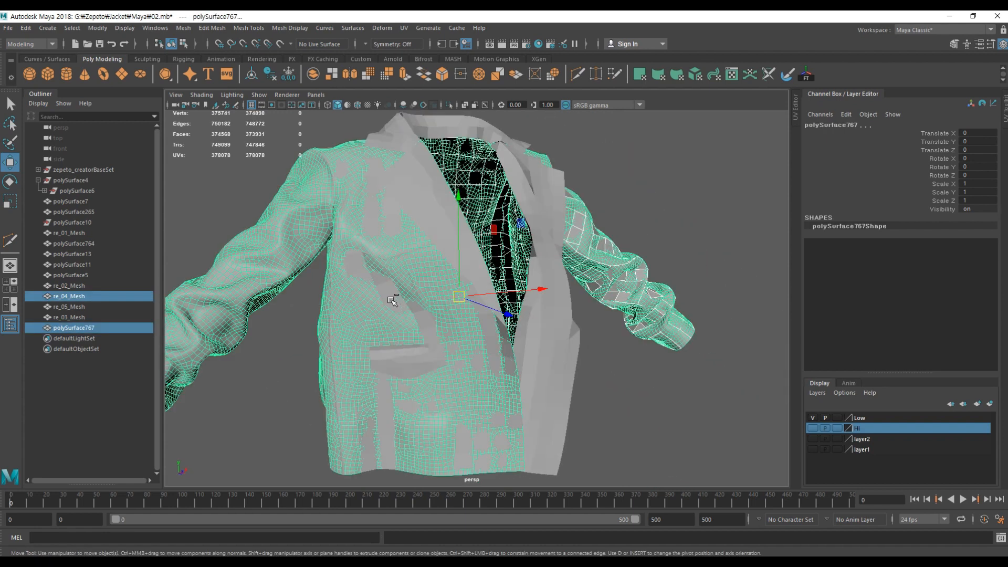
key("ctrl+z")
left_click(392, 301, "shift")
left_click_drag(392, 301, 530, 227, "alt")
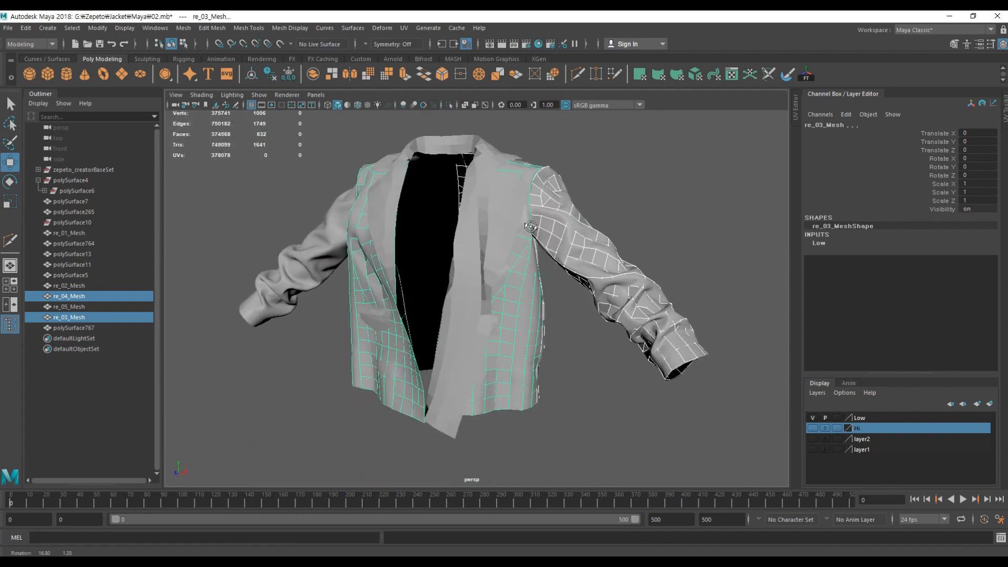
scroll(528, 220, "up", 4)
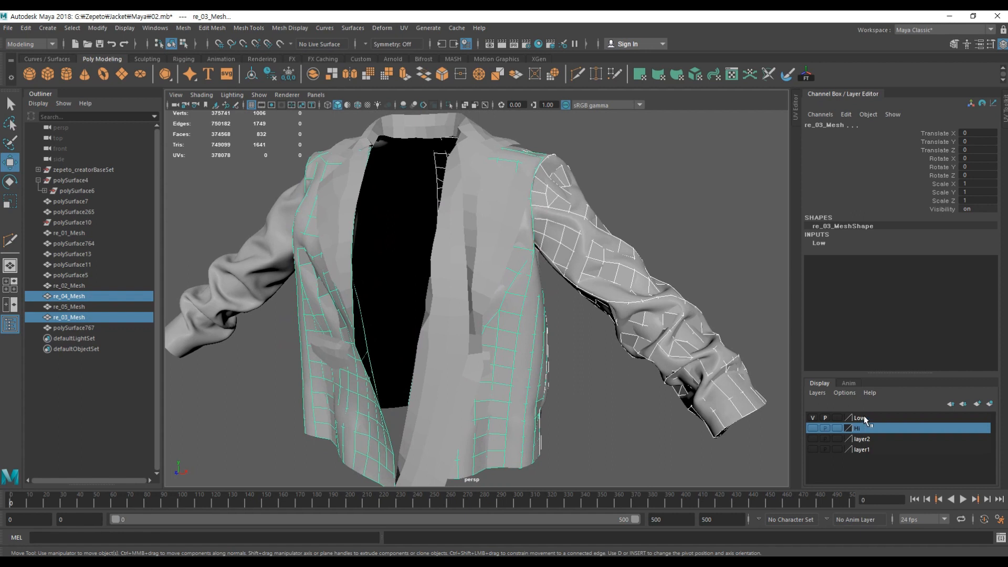
right_click(864, 418)
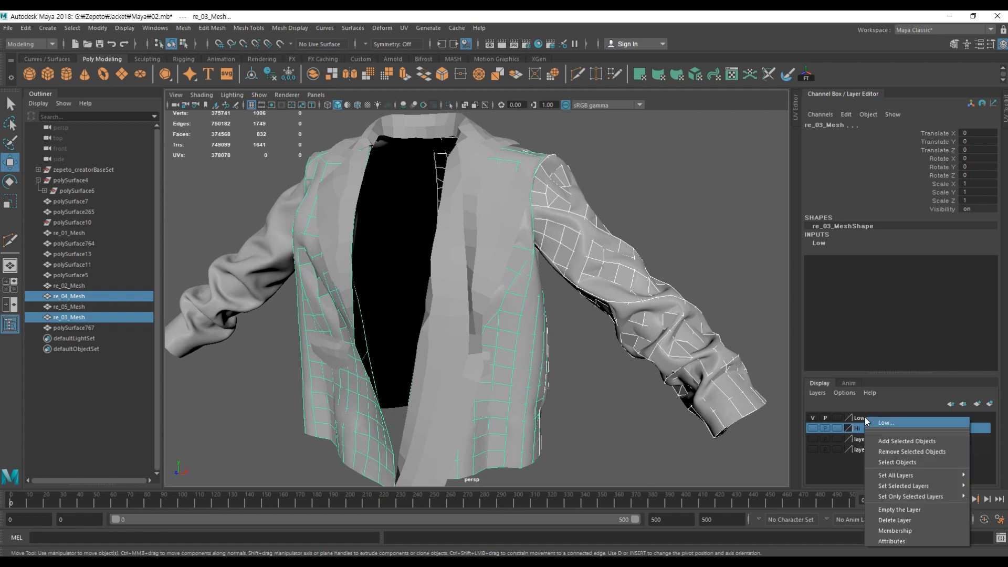
left_click(884, 454)
left_click(813, 418)
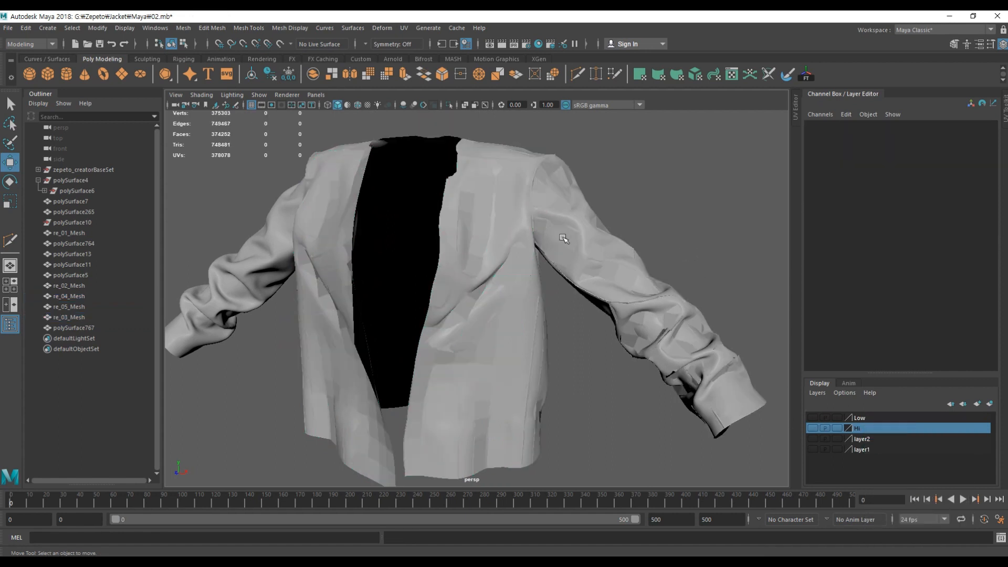
Step: Combine the low-poly re_03_Mesh and re_04_Mesh into one mesh and delete its construction history
left_click(551, 225)
left_click(609, 199)
left_click(544, 203)
mouse_move(501, 187)
left_mouse_down("alt")
mouse_move(517, 176)
mouse_move(546, 193)
mouse_move(495, 194)
left_mouse_up("alt")
scroll(517, 176, "up", 2)
left_click(512, 167)
left_click(505, 225)
left_click_drag(522, 278, 513, 282, "alt")
left_click(512, 223)
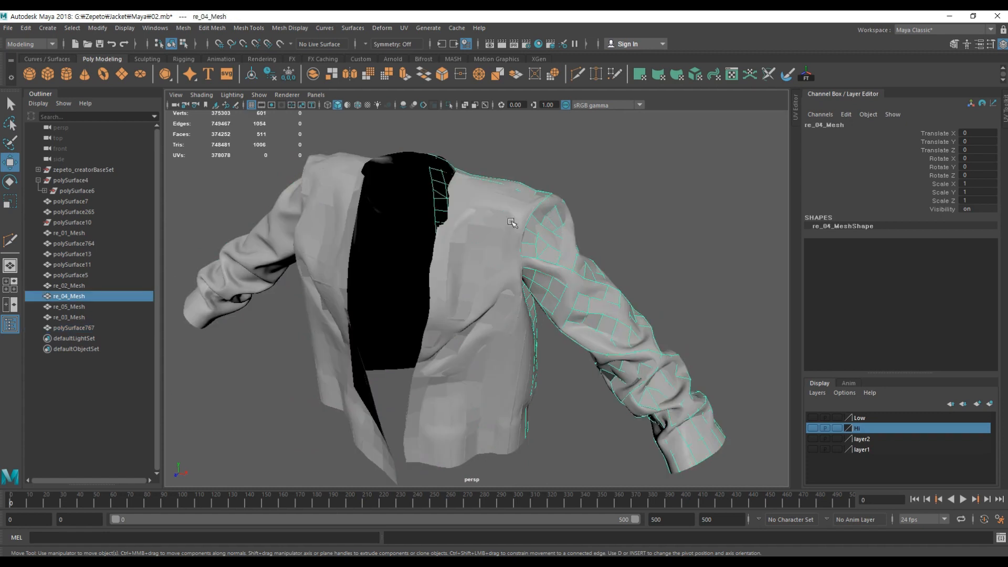
left_click(490, 235)
key("ctrl+z")
key("ctrl+z")
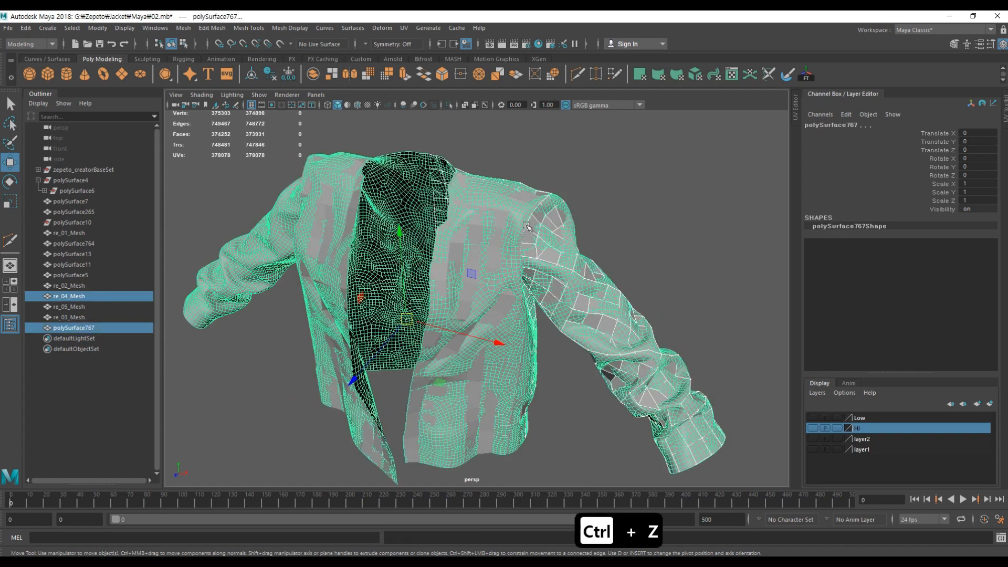
key("ctrl+z")
left_click(547, 236)
key("ctrl+z")
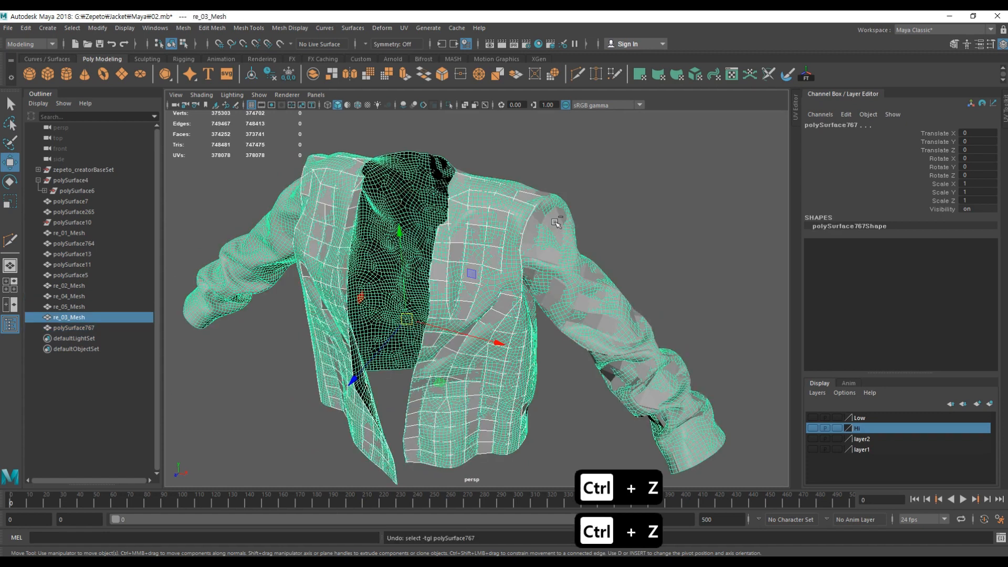
left_click_drag(594, 283, 489, 222, "alt")
right_click(489, 223, "shift")
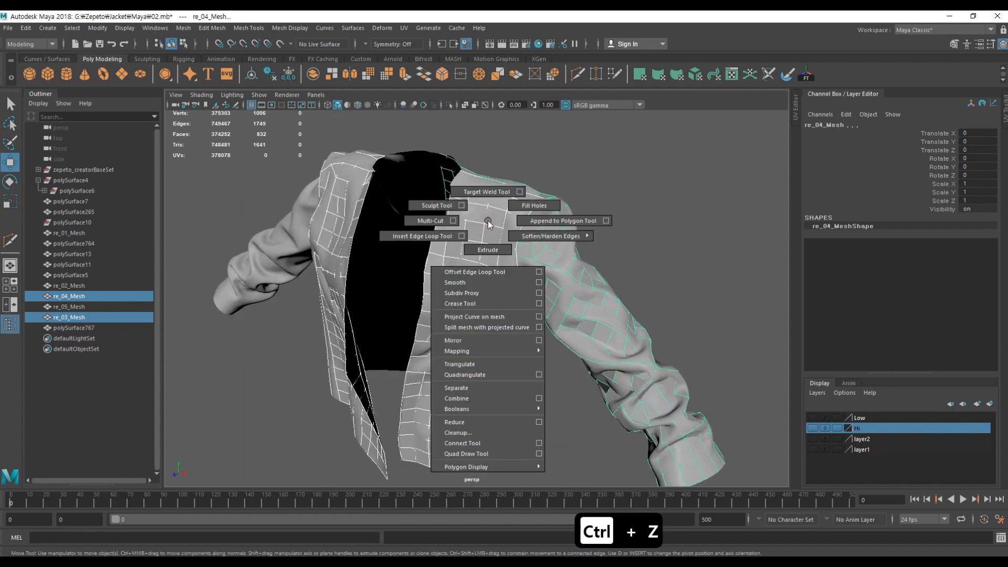
left_click(481, 398)
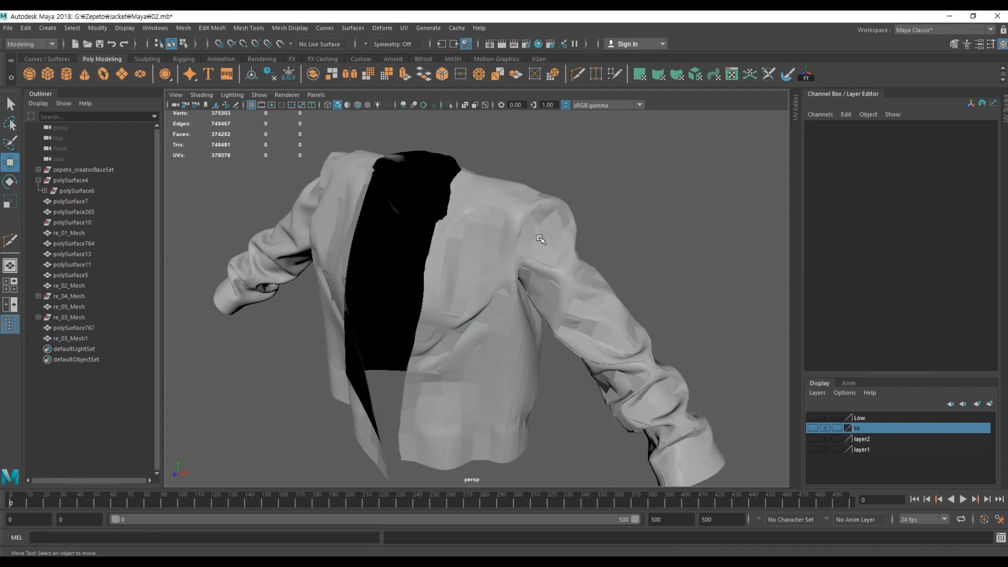
key("alt+shift+d")
key("w")
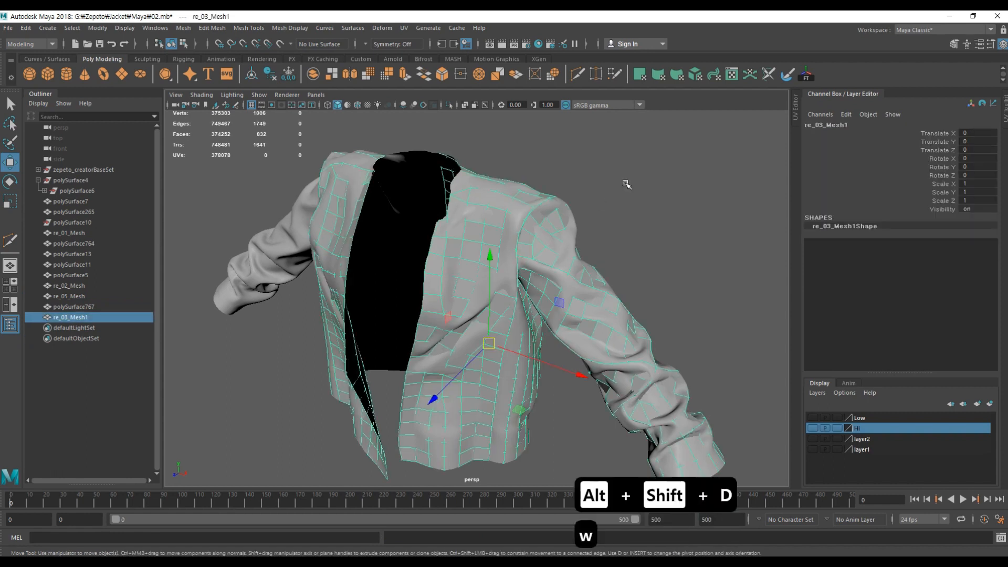
Step: Make the high-poly jacket body polySurface767 a live surface
left_click(537, 230)
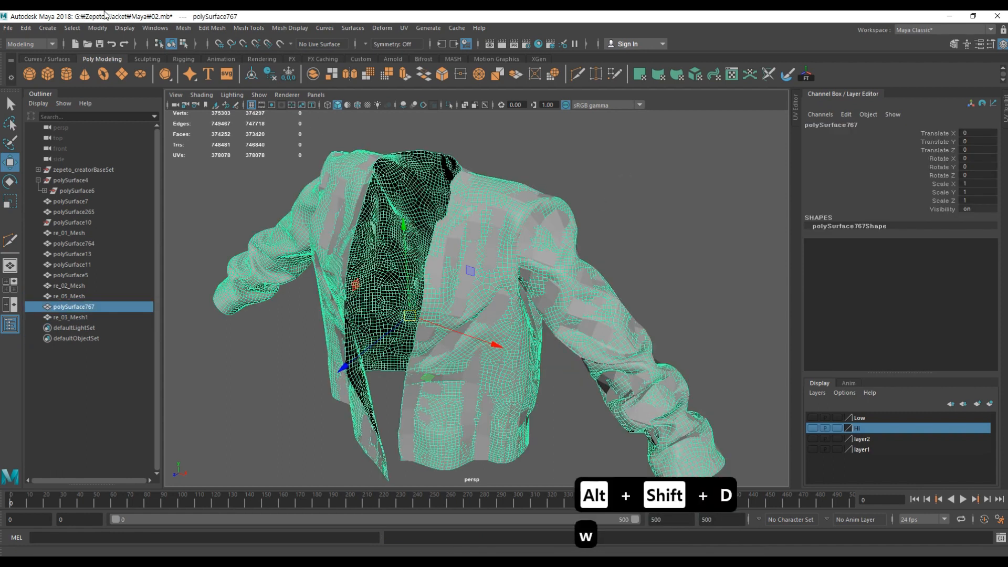
left_click(129, 28)
mouse_move(101, 30)
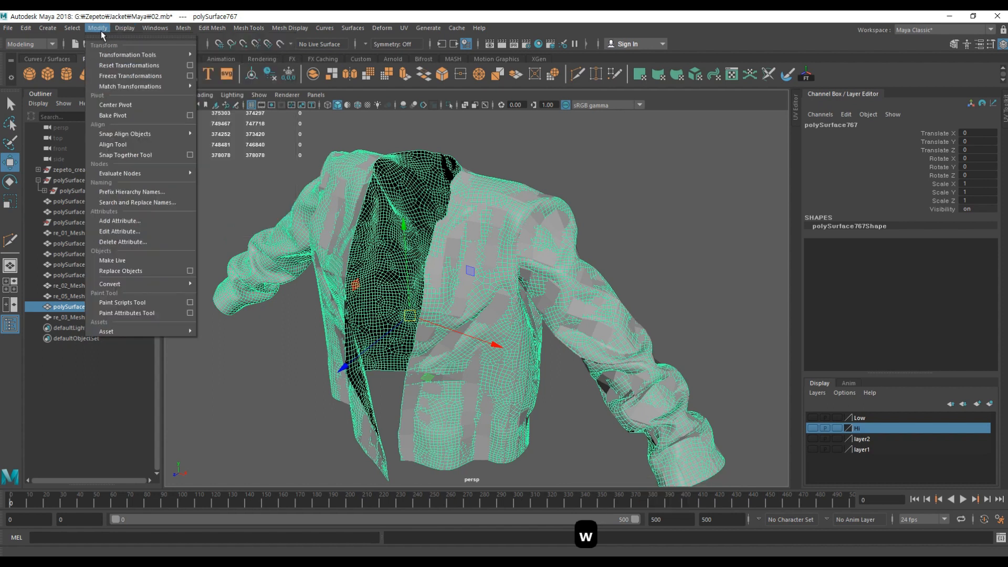
left_click(124, 260)
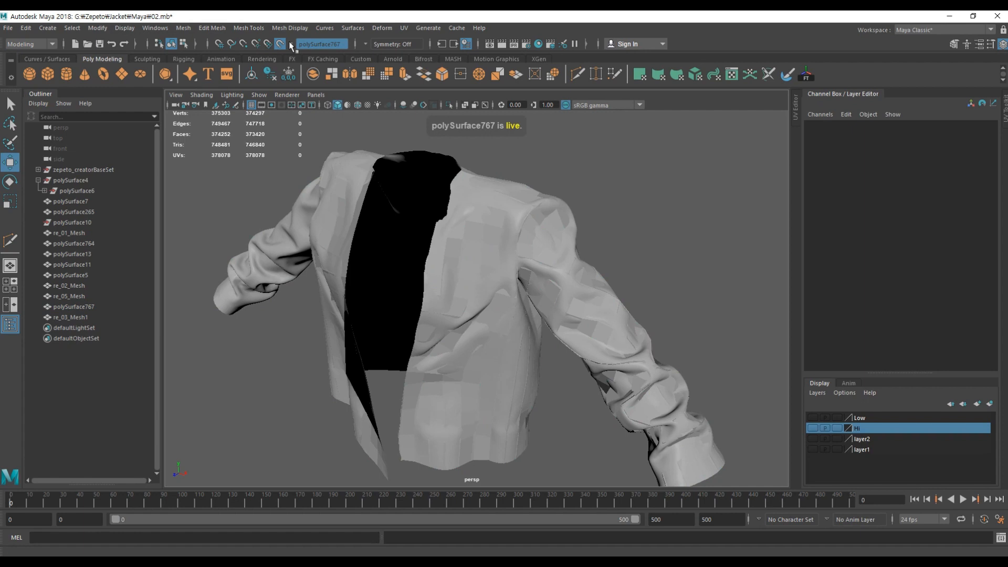
Step: Select the combined low-poly jacket mesh, open the Modeling Toolkit, and activate Quad Draw on it
left_click(493, 208)
mouse_move(493, 209)
left_mouse_down("alt")
mouse_move(525, 176)
mouse_move(499, 225)
left_mouse_up("alt")
left_click(525, 175)
left_click(234, 282)
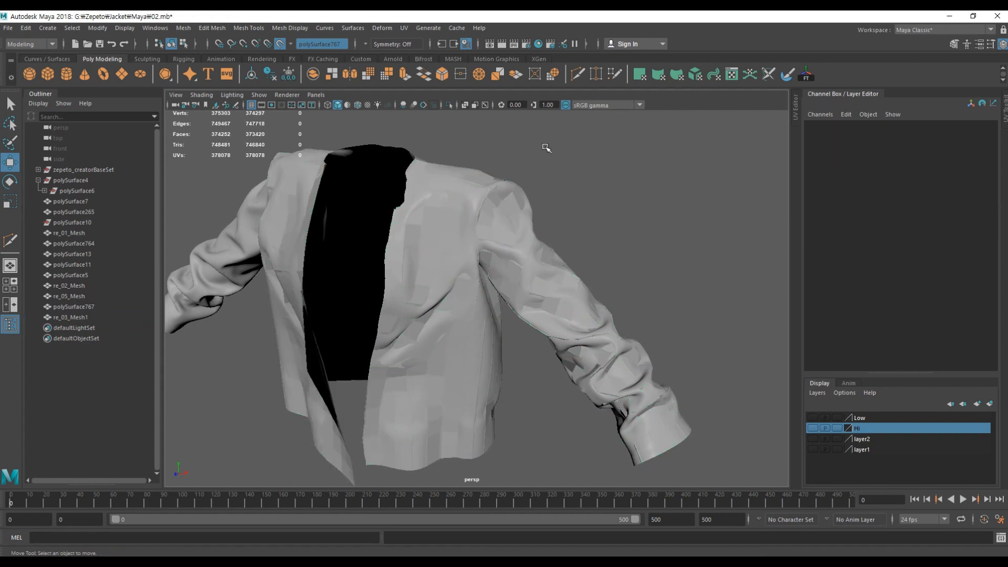
left_click_drag(546, 148, 490, 236)
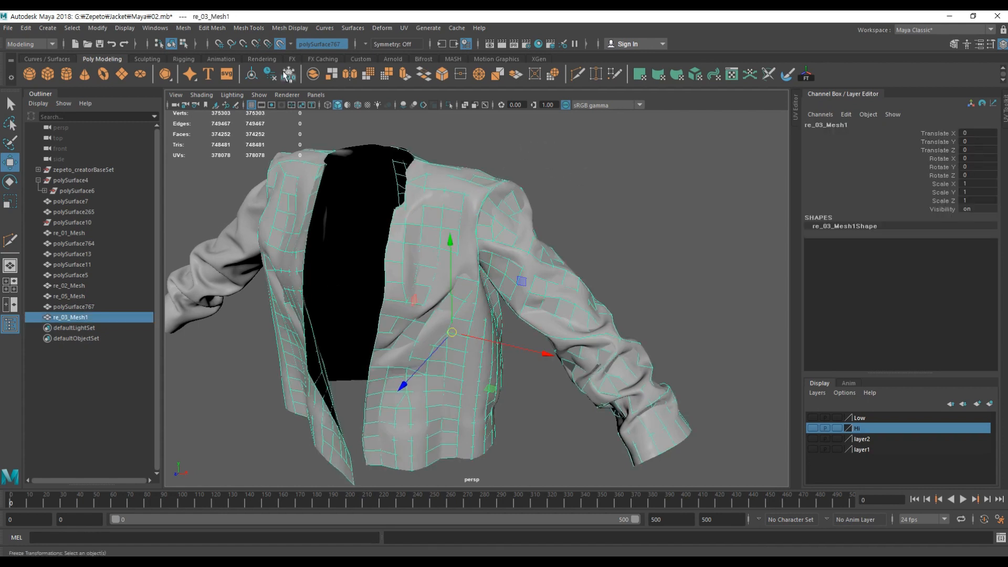
left_click(257, 28)
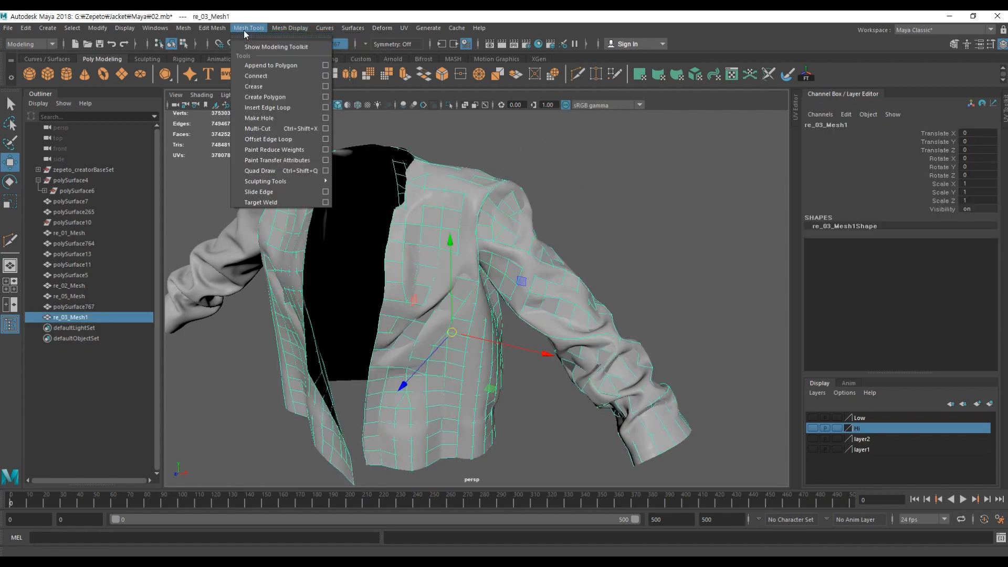
left_click(257, 47)
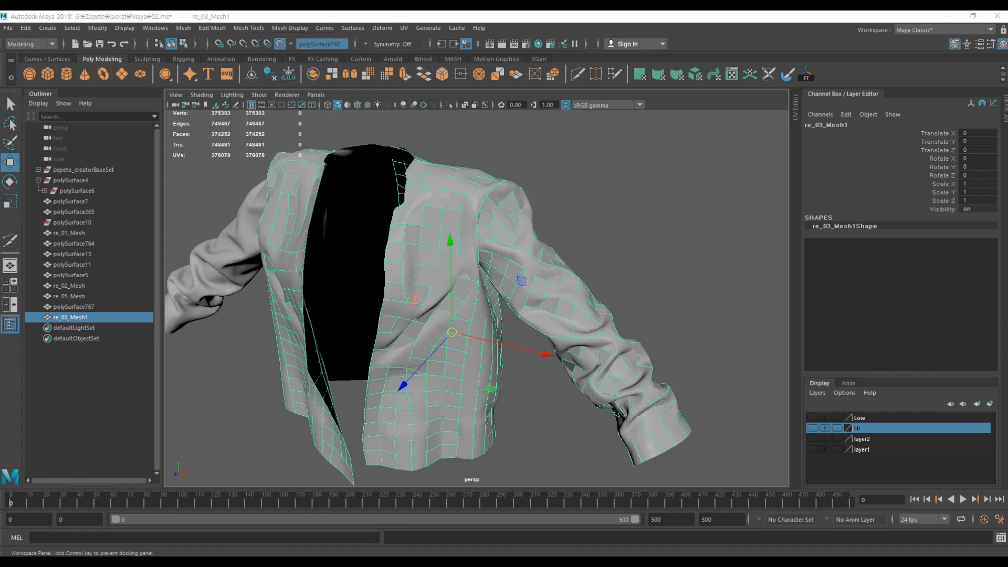
left_click_drag(15, 110, 694, 56)
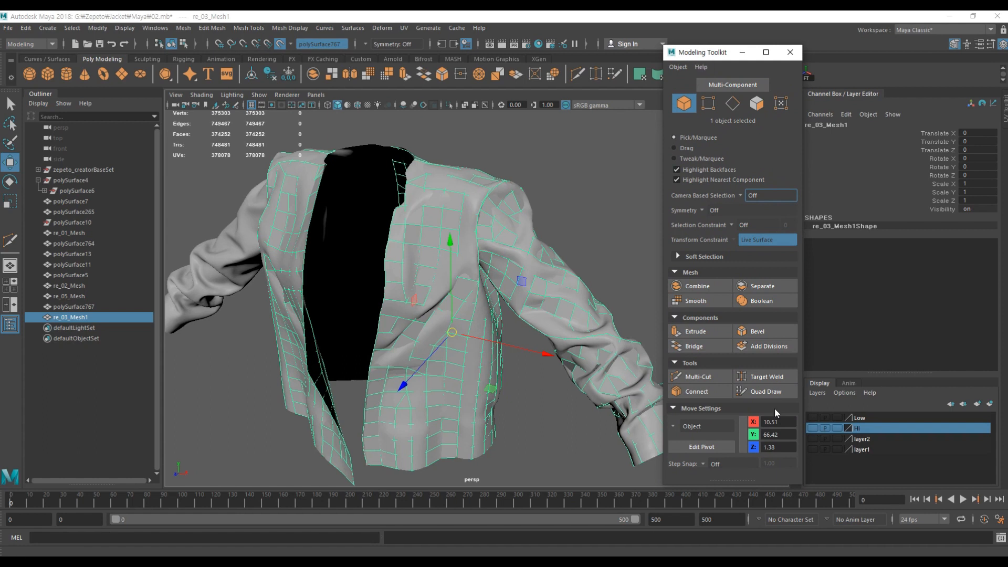
left_click(770, 394)
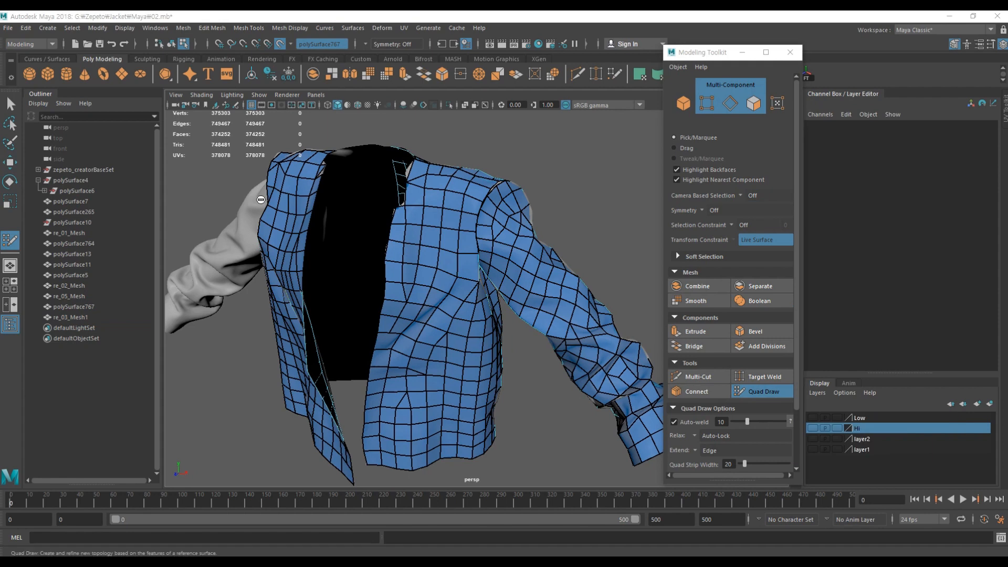
Step: Use Multi-Cut to split a low-poly face on the front panel beside the jacket opening
left_click_drag(453, 287, 428, 298, "alt")
middle_click_drag(428, 298, 420, 237, "alt")
right_click_drag(368, 247, 399, 258, "alt")
left_click_drag(383, 258, 452, 315, "alt")
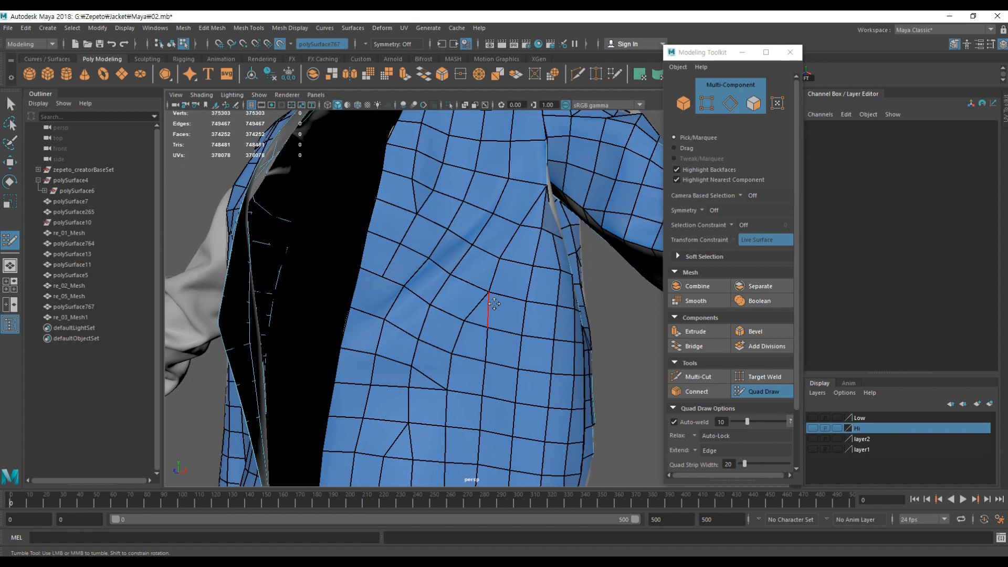
left_click_drag(431, 299, 395, 296, "alt")
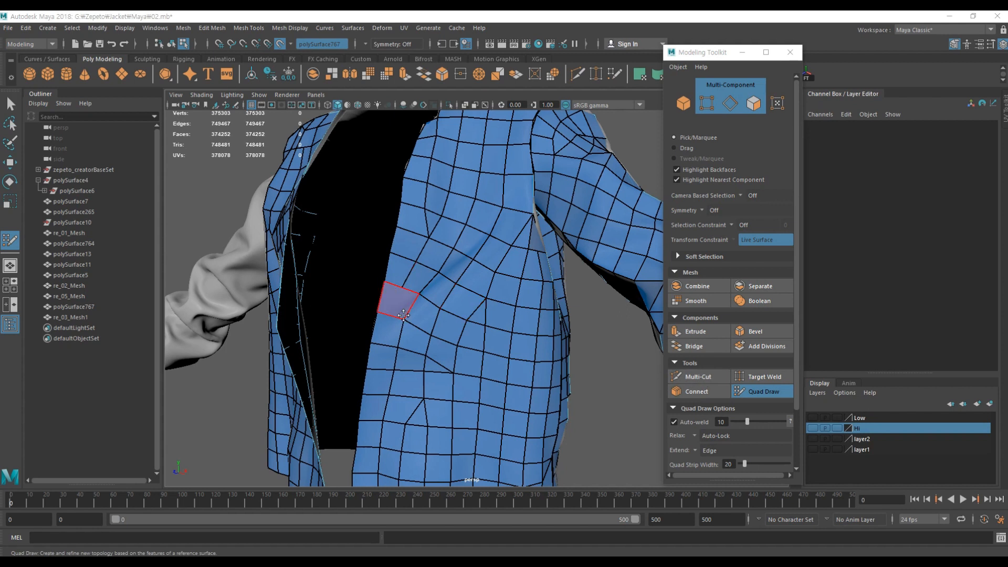
left_click(699, 376)
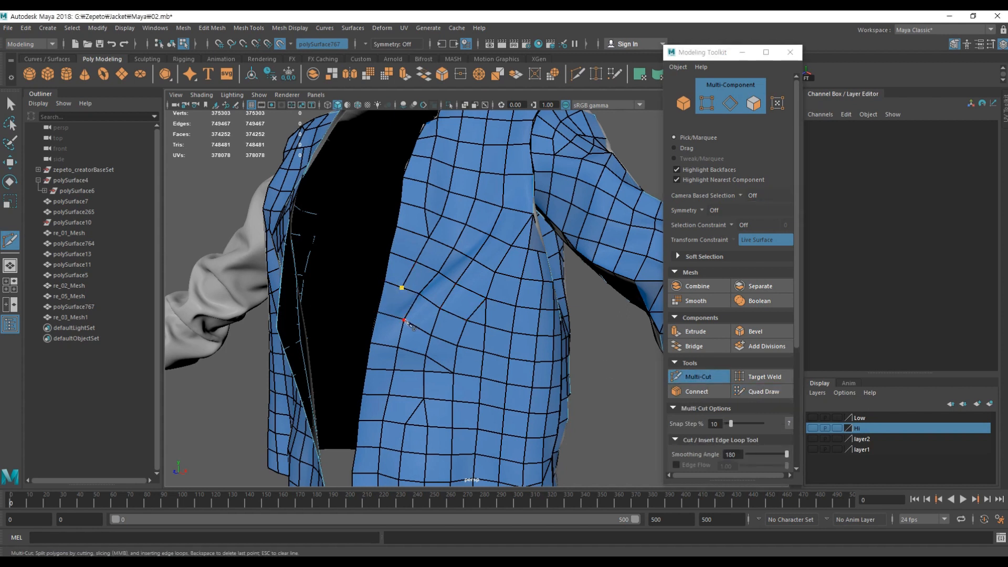
right_click(405, 320)
left_click_drag(446, 337, 467, 331, "alt")
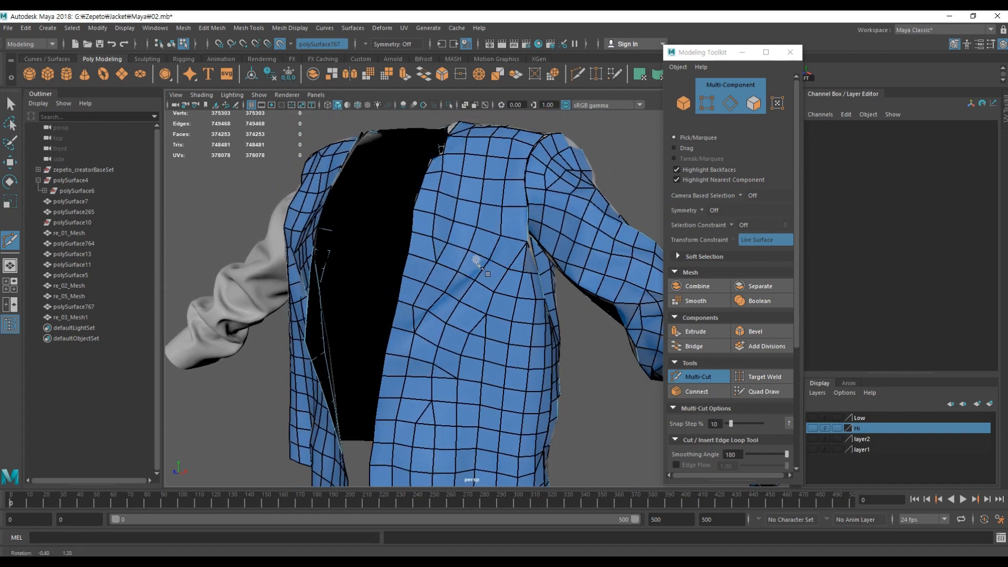
Step: Use Quad Draw to weld a side-seam vertex above the hem to the matching vertex on the adjoining panel
middle_click_drag(473, 268, 475, 210, "alt")
left_click_drag(479, 214, 443, 294, "alt")
middle_click_drag(443, 295, 426, 289, "alt")
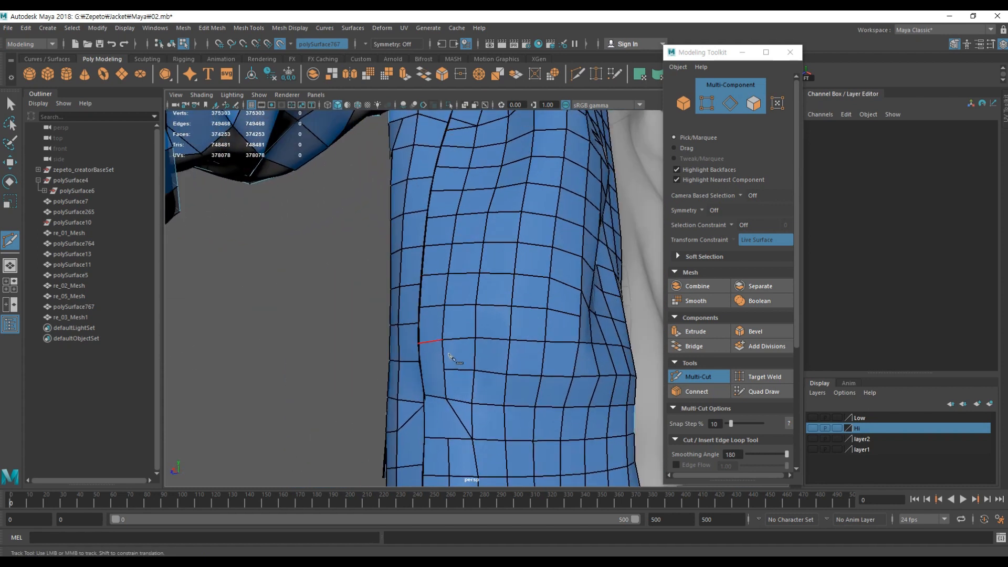
middle_click_drag(449, 355, 443, 294, "alt")
left_click_drag(442, 295, 460, 299, "alt")
left_click(754, 393)
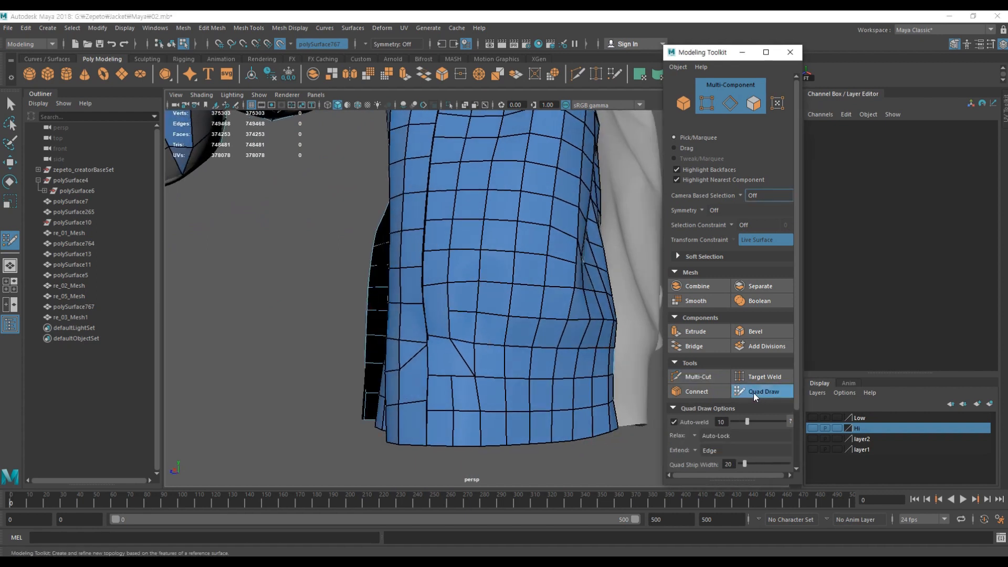
middle_click_drag(499, 368, 501, 349, "alt")
right_click_drag(456, 349, 488, 359, "alt")
left_click_drag(447, 347, 458, 342, "alt")
middle_click_drag(458, 342, 465, 306, "alt")
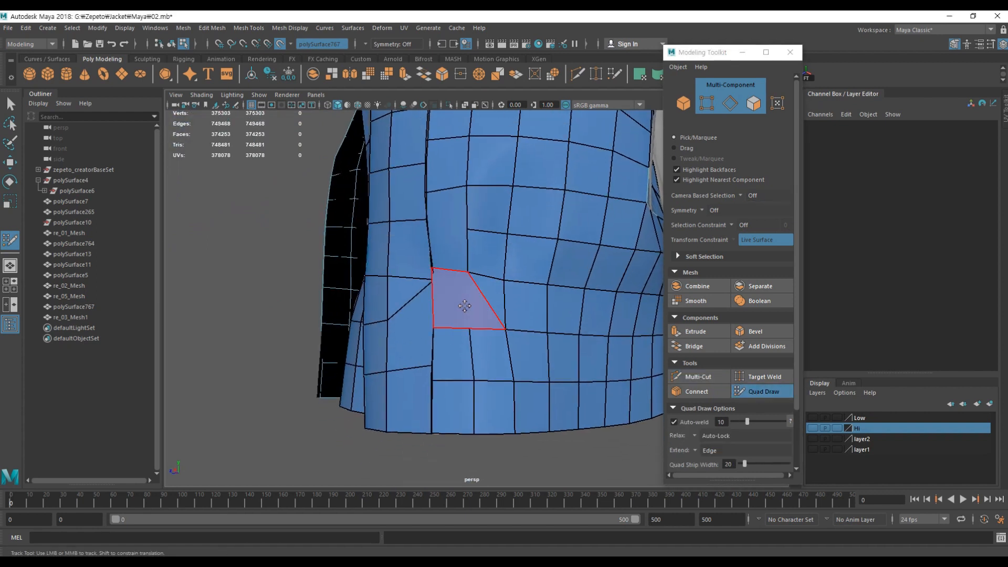
mouse_move(461, 292)
left_mouse_down()
mouse_move(476, 292)
mouse_move(468, 303)
left_mouse_up()
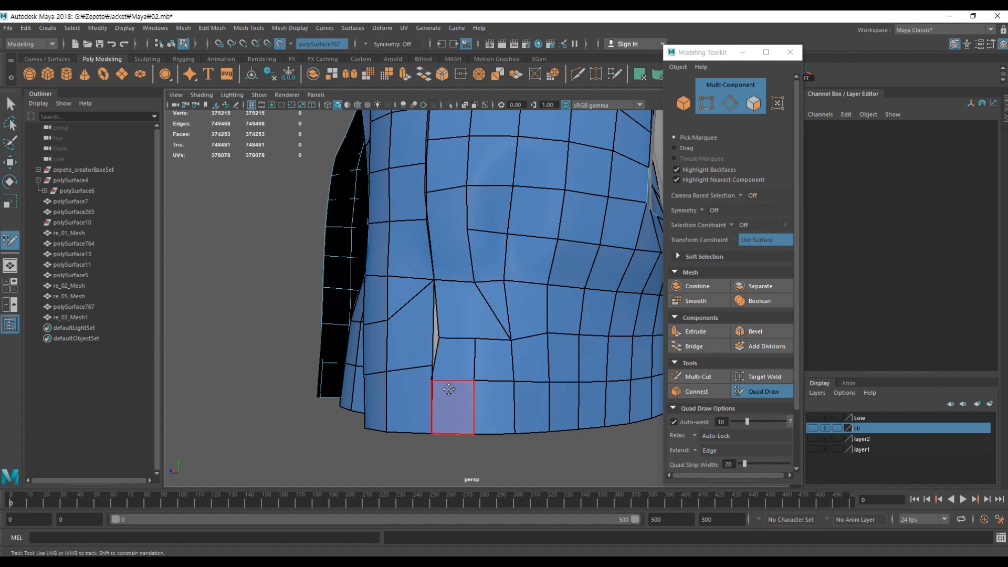
Step: Weld the lower side-seam vertex near the hem to the adjoining panel and adjust the surrounding vertices
mouse_move(447, 381)
left_mouse_down()
mouse_move(447, 368)
mouse_move(433, 372)
left_mouse_up()
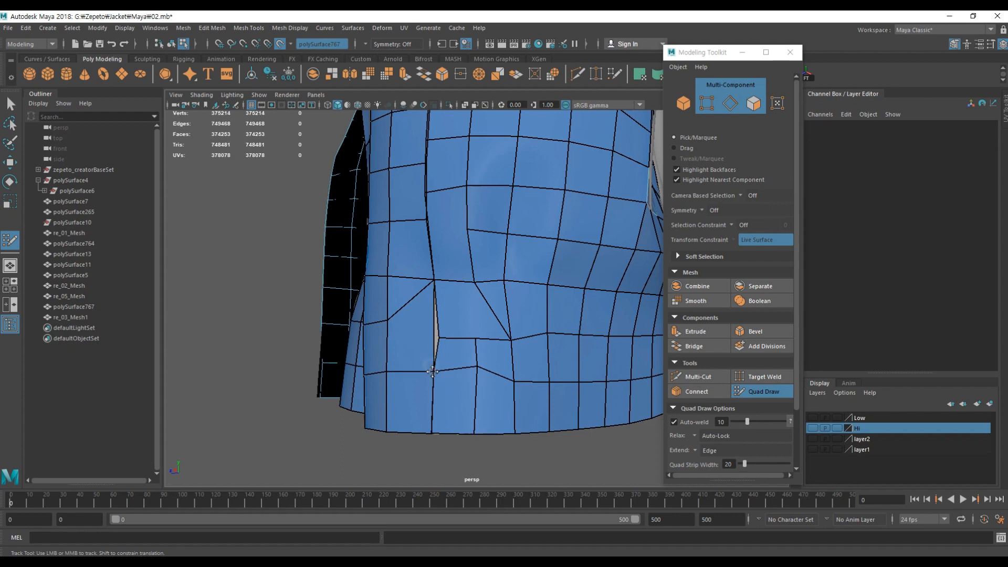
key("ctrl+z")
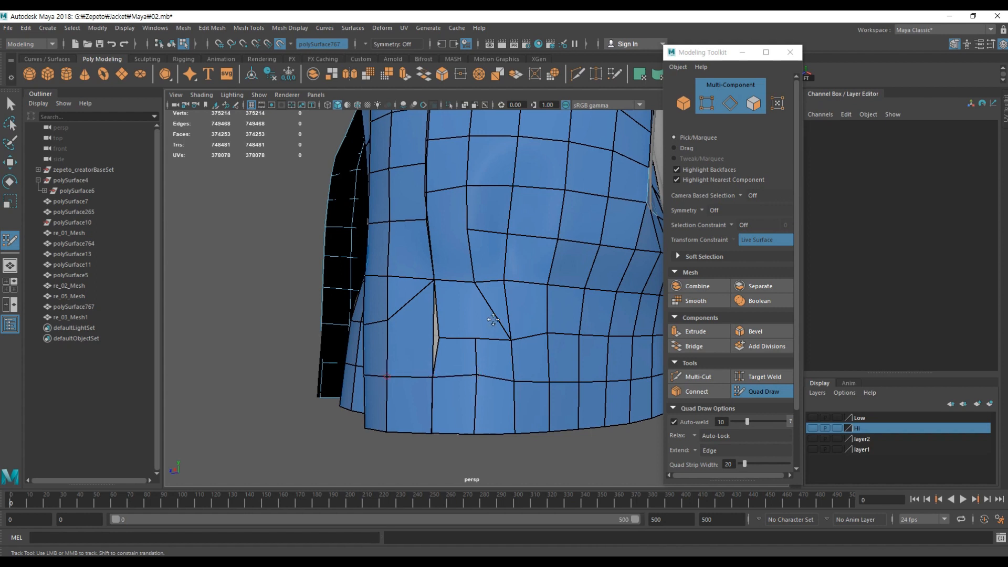
left_click_drag(477, 335, 443, 339)
key("ctrl+z")
key("ctrl+z")
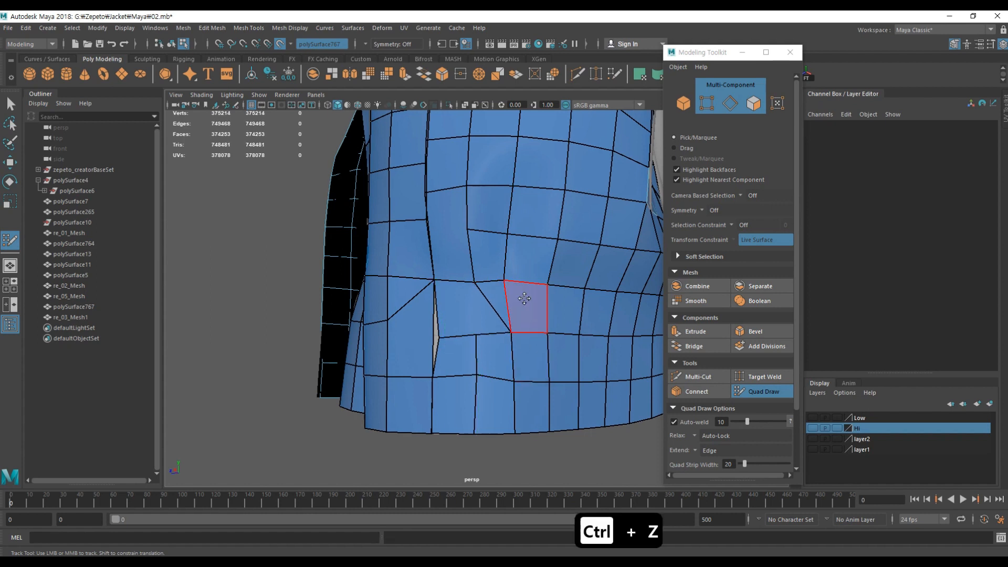
Step: Try to insert an edge loop through the row of faces above the jacket hem
left_click(550, 308, "ctrl")
middle_click_drag(551, 298, 423, 291, "alt")
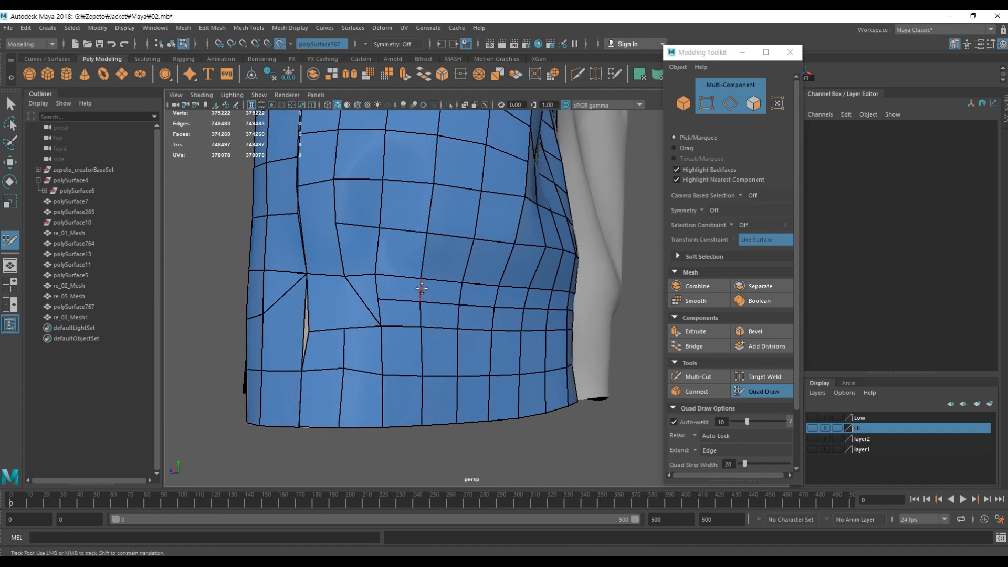
scroll(423, 292, "down", 3)
key("ctrl+z")
Step: Use Multi-Cut to cut an edge from the row above the hem across to the open side seam
left_click_drag(462, 291, 560, 281, "alt")
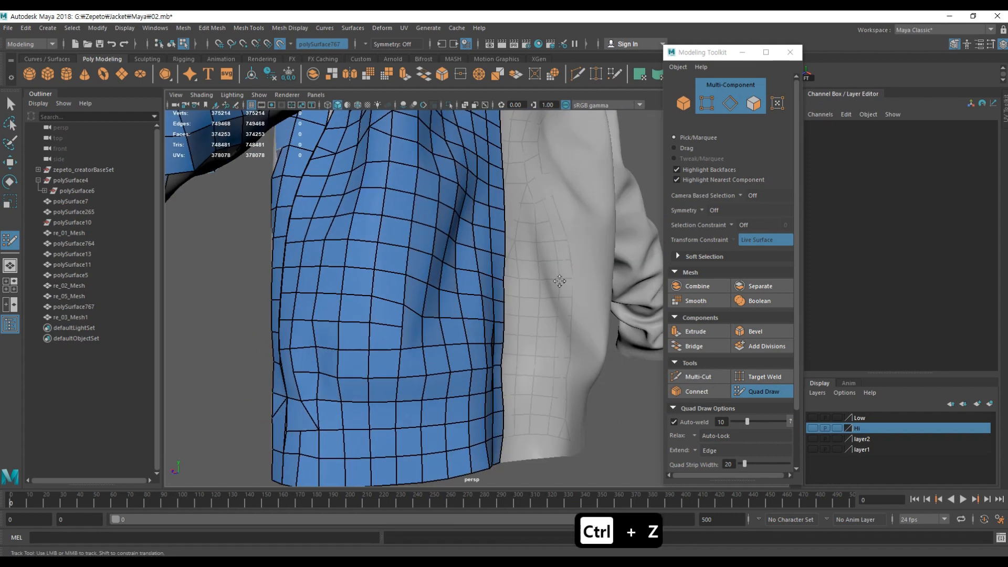
middle_click_drag(443, 293, 390, 284, "alt")
left_click_drag(389, 284, 468, 298, "alt")
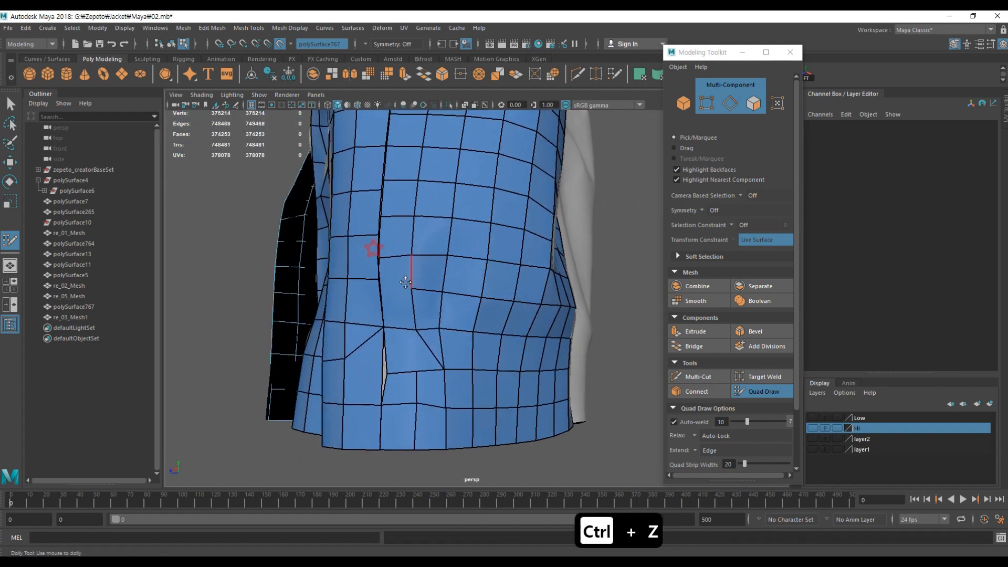
middle_click_drag(468, 298, 423, 262, "alt")
mouse_move(423, 262)
left_mouse_down("alt")
mouse_move(436, 273)
mouse_move(387, 288)
left_mouse_up("alt")
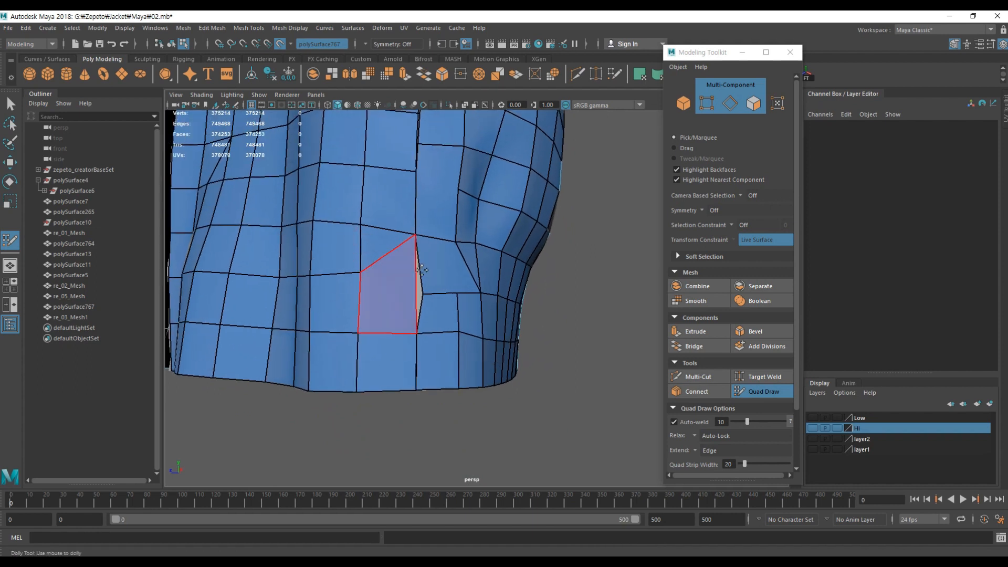
left_click(699, 376)
left_click(360, 272)
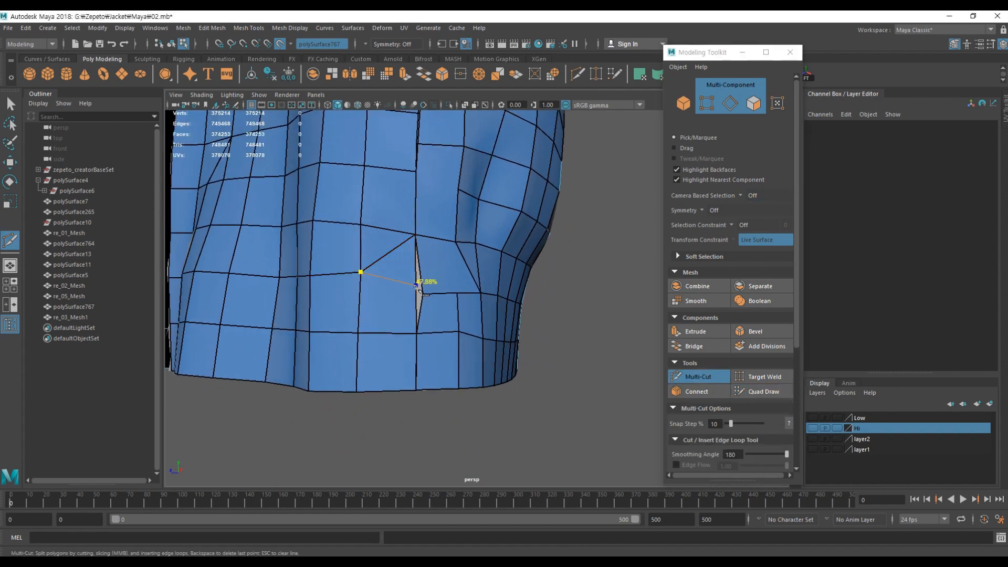
Step: Delete the diagonal edge beside the seam gap with Quad Draw and weld the gap's vertices closed
left_click(765, 391)
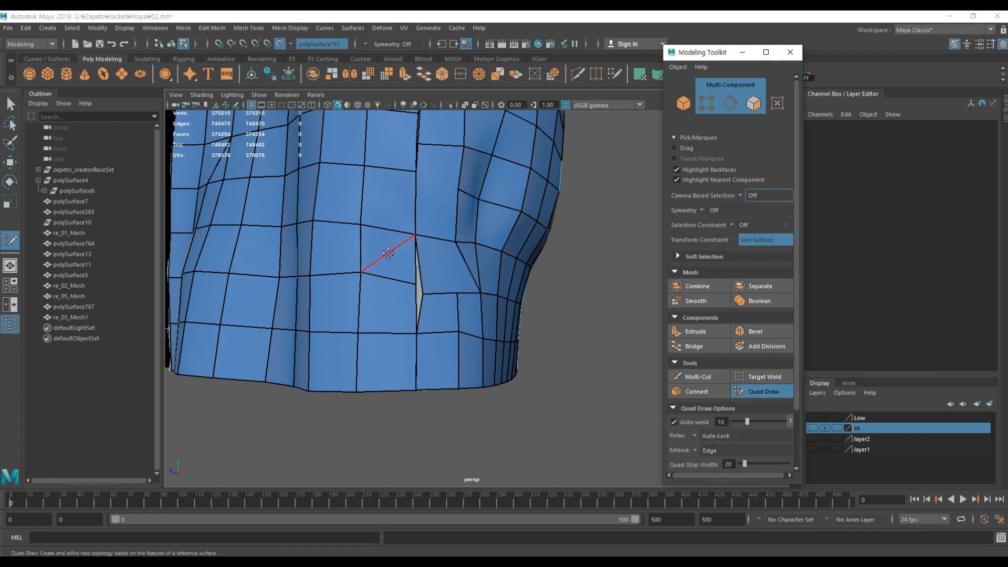
key("Delete")
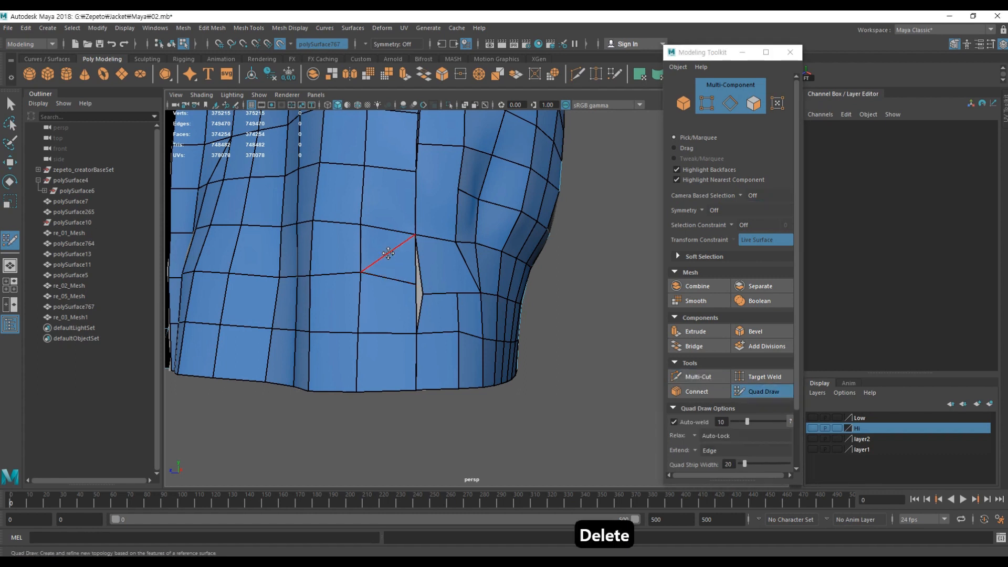
key("Delete")
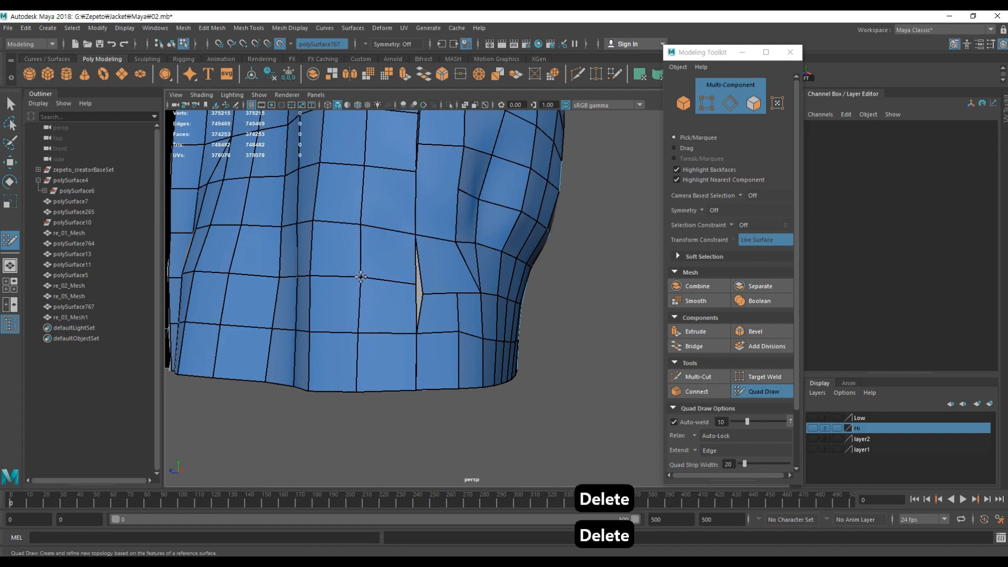
right_click_drag(521, 315, 542, 306)
left_click_drag(542, 305, 345, 309, "alt")
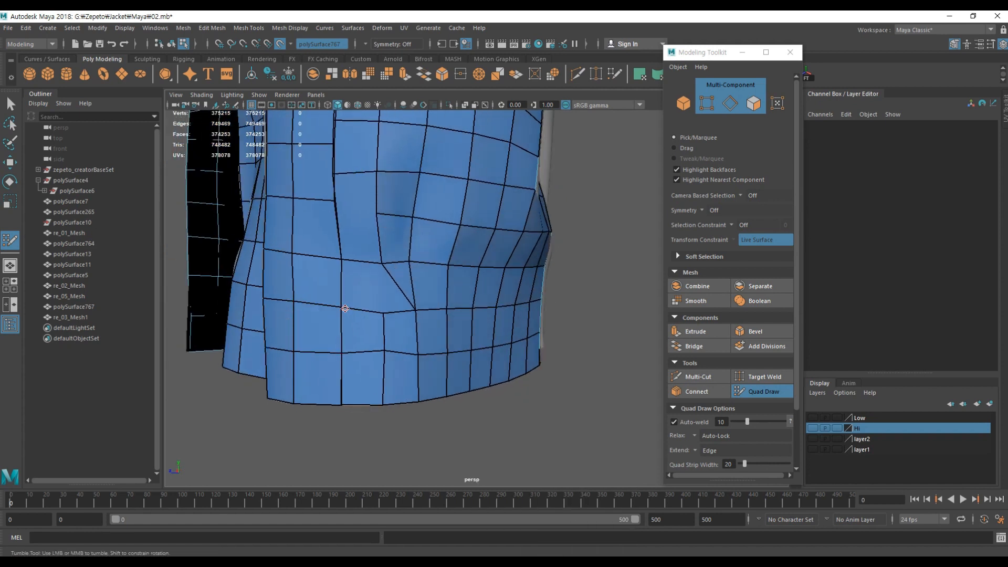
Step: Cut a vertical edge through the front-panel face above the hem and delete the neighbouring diagonal edge
left_click(704, 374)
left_click(382, 264)
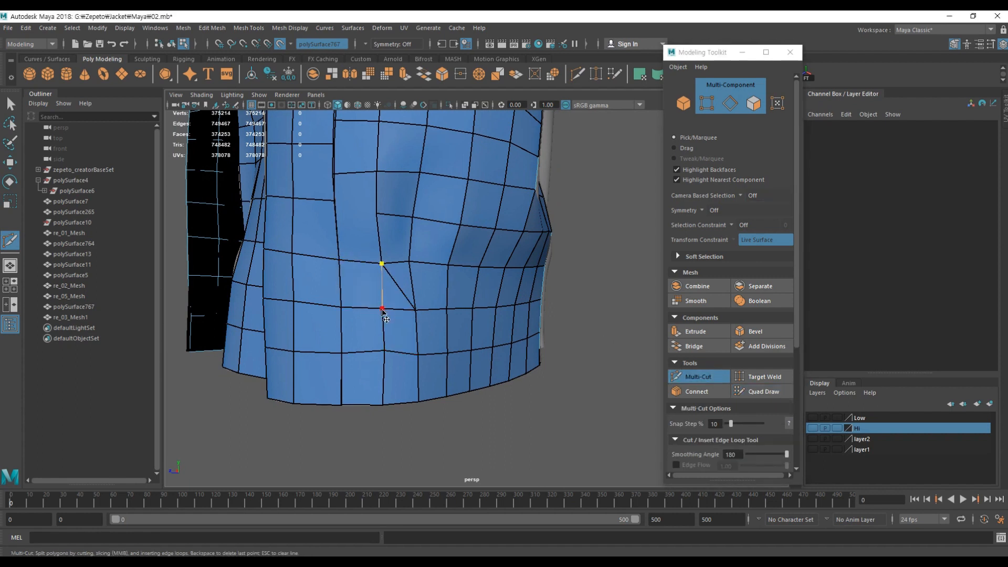
left_click(383, 311)
left_click(764, 391)
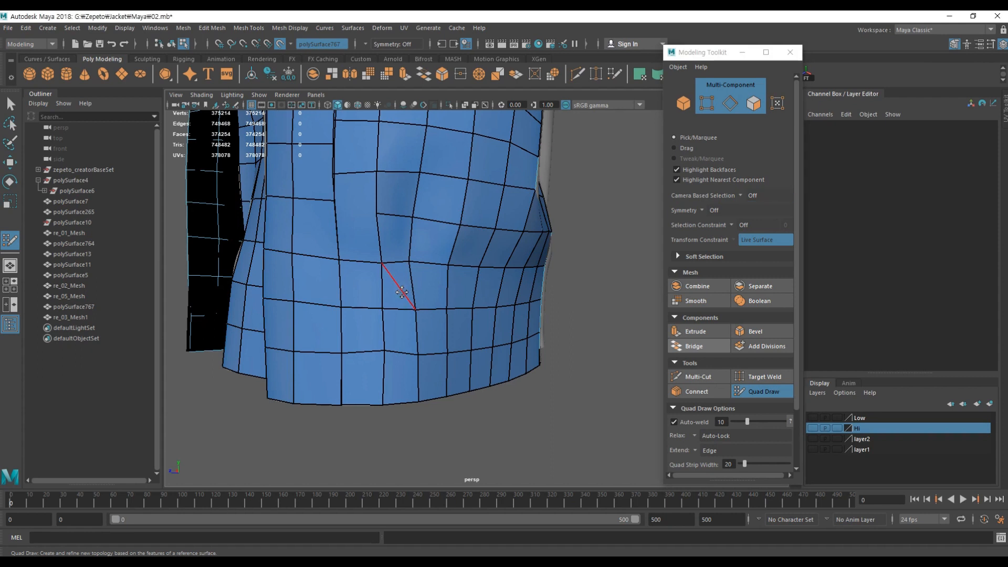
key("Delete")
left_click_drag(456, 325, 387, 262, "alt")
middle_click_drag(387, 262, 436, 310, "alt")
right_click_drag(499, 310, 466, 307, "alt")
middle_click_drag(466, 307, 461, 316, "alt")
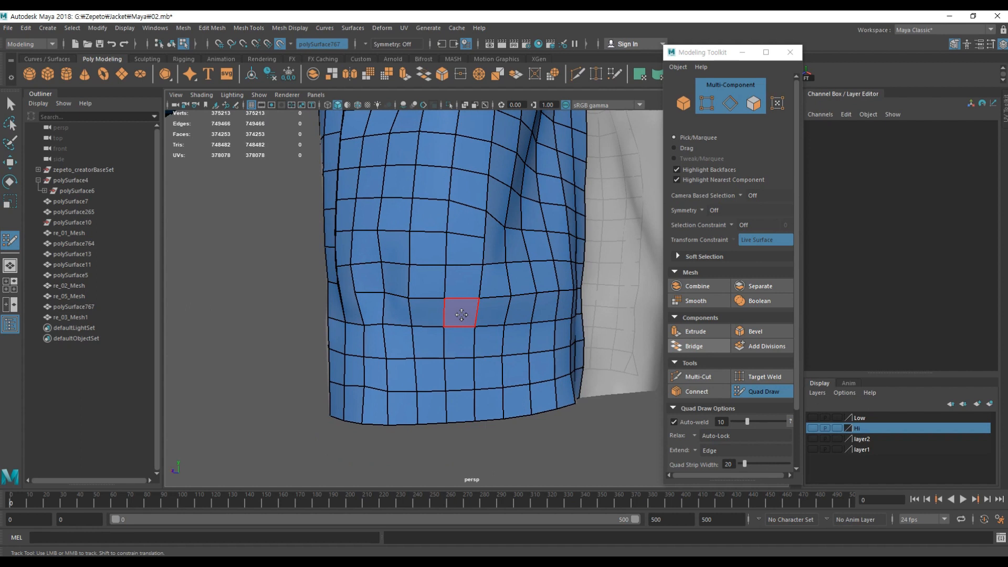
key("b")
mouse_move(463, 315)
left_mouse_down()
mouse_move(432, 328)
mouse_move(495, 313)
mouse_move(466, 312)
left_mouse_up()
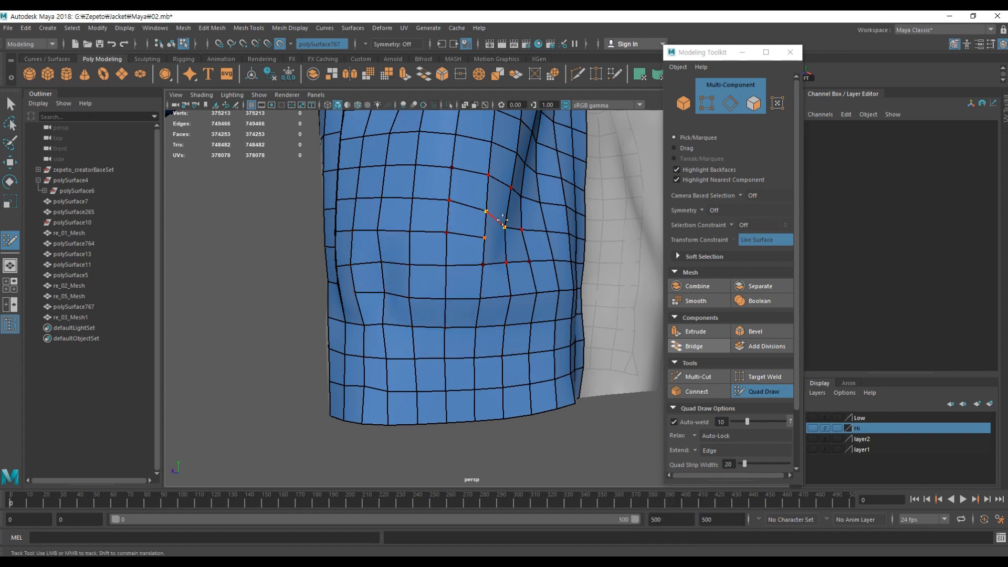
left_click(757, 393)
left_click(711, 377)
mouse_move(368, 331)
left_mouse_down("alt")
mouse_move(415, 318)
mouse_move(428, 301)
left_mouse_up("alt")
right_click_drag(428, 301, 495, 299, "alt")
left_click_drag(495, 299, 455, 275, "alt")
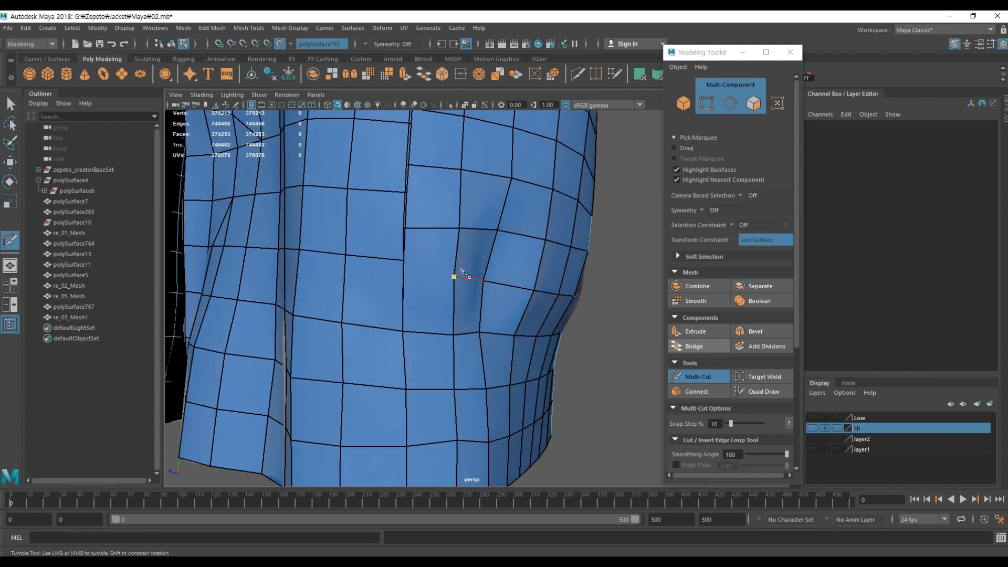
Step: Weld the mismatched side-seam vertices of the two adjoining panels above the hem with Quad Draw
left_click(758, 394)
key("b")
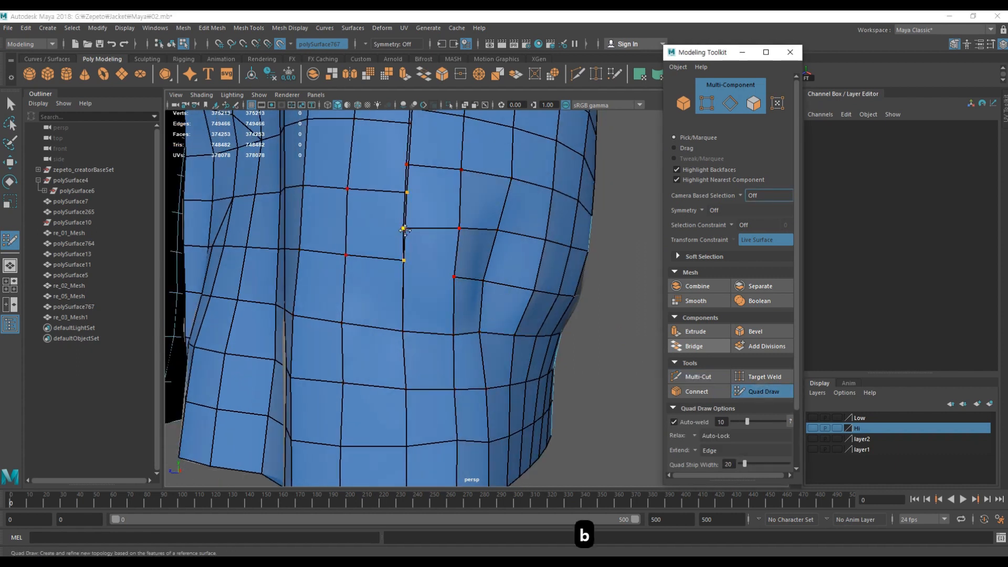
key("b")
mouse_move(478, 346)
left_mouse_down("alt")
mouse_move(528, 317)
mouse_move(492, 330)
mouse_move(470, 314)
left_mouse_up("alt")
key("b")
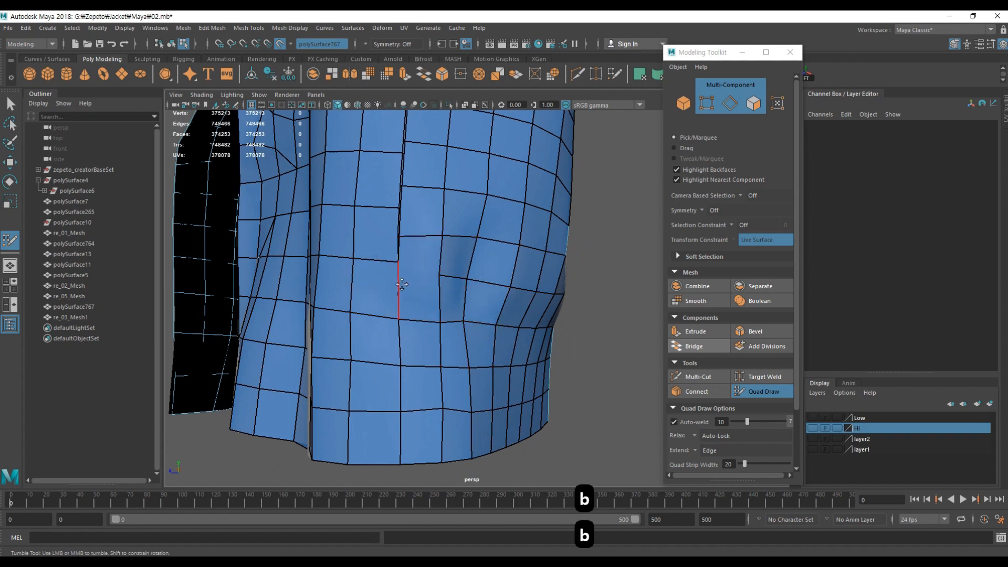
scroll(489, 319, "up", 2)
mouse_move(443, 219)
left_mouse_down()
mouse_move(488, 278)
mouse_move(420, 347)
mouse_move(441, 289)
mouse_move(423, 279)
mouse_move(436, 266)
mouse_move(432, 291)
mouse_move(433, 280)
mouse_move(452, 275)
mouse_move(534, 288)
mouse_move(483, 319)
left_mouse_up()
key("ctrl+z")
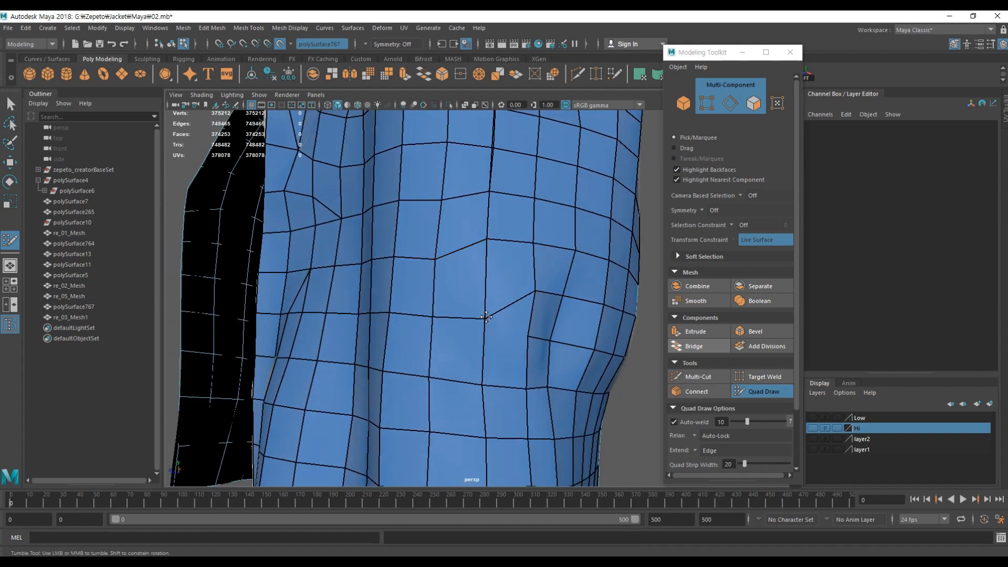
Step: Use Multi-Cut to connect the edge ending beside the front fold to the welded side-seam vertex
left_click(698, 376)
left_click(528, 336)
left_click(484, 322)
right_click(487, 328)
mouse_move(541, 344)
left_mouse_down("alt")
mouse_move(496, 352)
mouse_move(441, 231)
left_mouse_up("alt")
Step: Delete the three surplus edges near the border of the lower panel with Quad Draw to restore regular quads
left_click(764, 391)
left_click_drag(525, 315, 479, 342, "alt")
left_click_drag(514, 387, 505, 273, "alt")
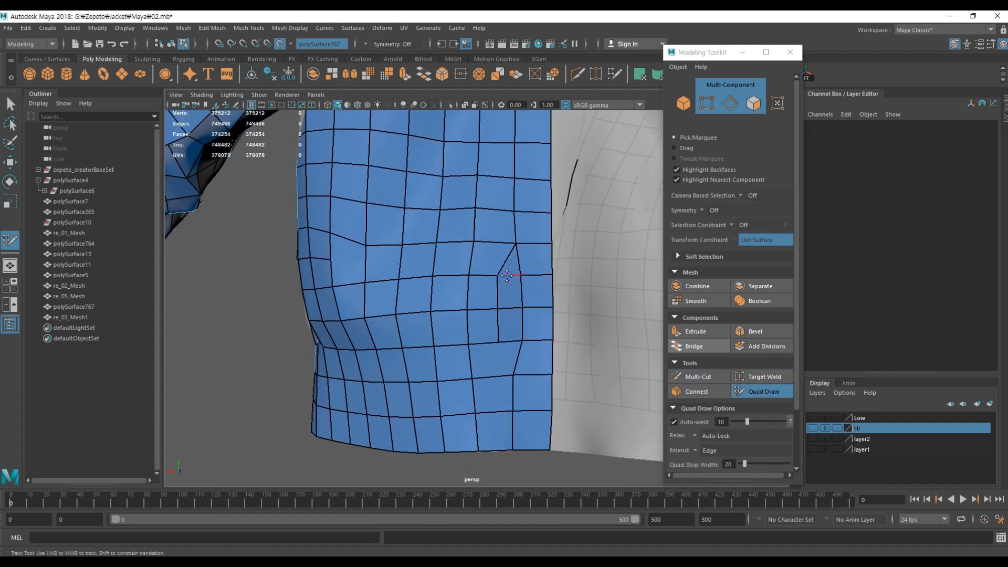
key("Delete")
key("Delete")
key("Delete")
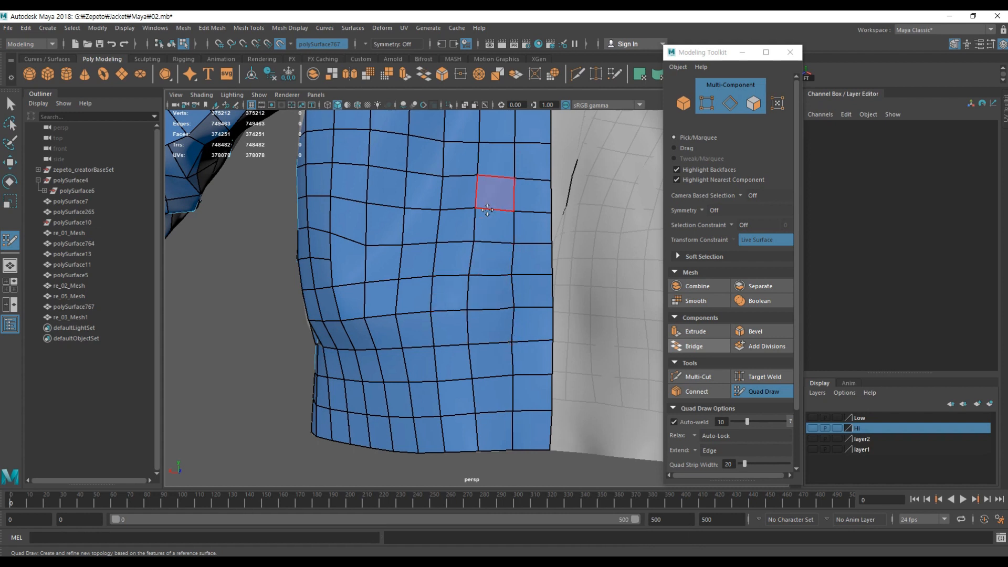
Step: Relax the vertices of the lower jacket panel with Quad Draw to even out the face spacing
mouse_move(474, 261)
left_mouse_down("shift")
mouse_move(499, 259)
mouse_move(502, 274)
mouse_move(449, 349)
left_mouse_up("shift")
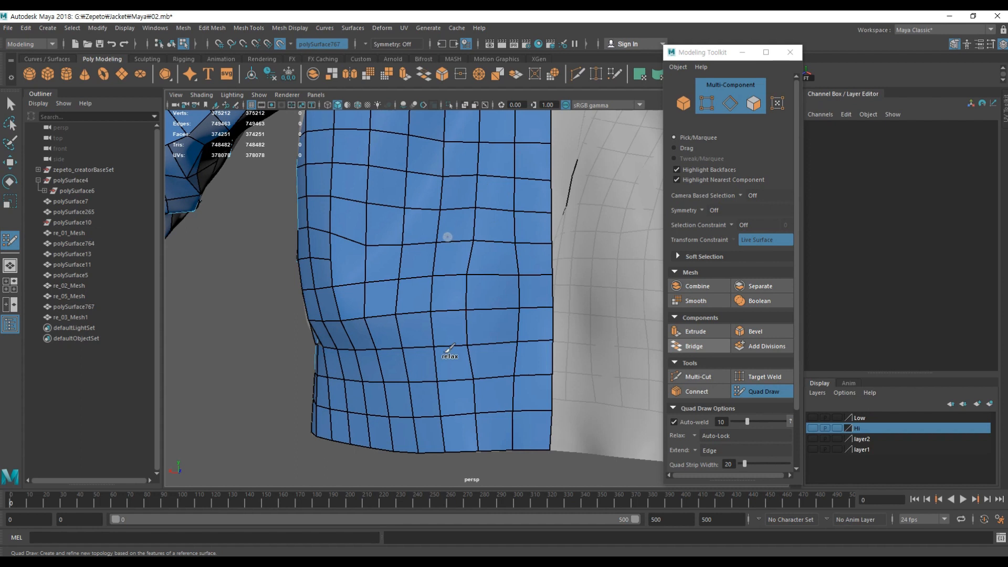
left_click_drag(491, 259, 489, 305, "alt")
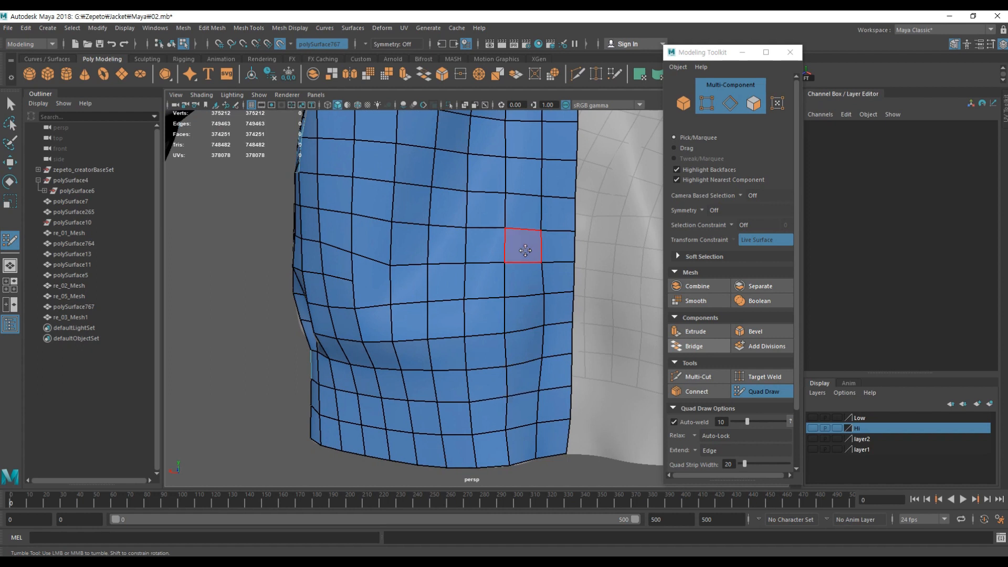
left_click_drag(526, 250, 482, 221, "alt")
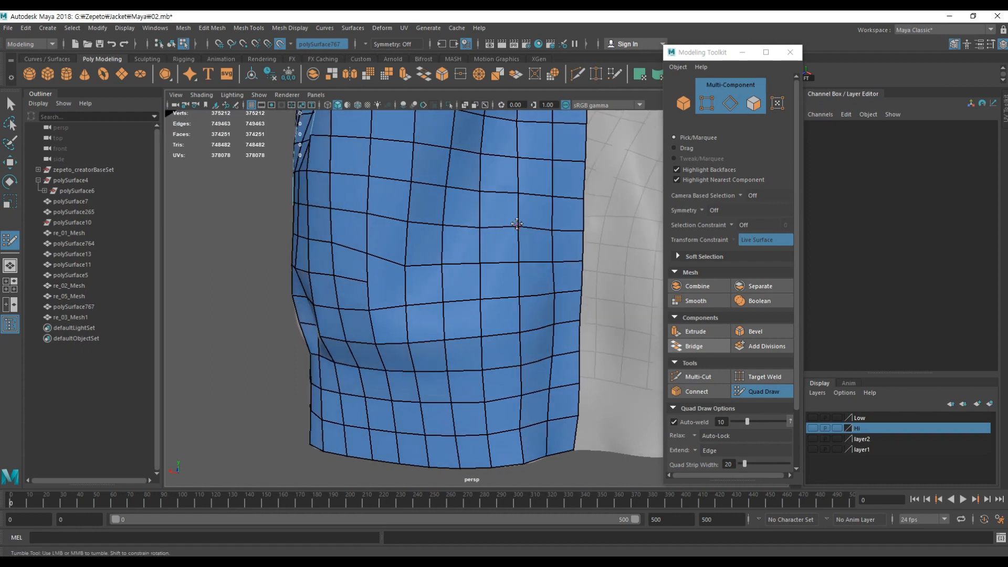
right_click_drag(404, 242, 415, 258, "alt")
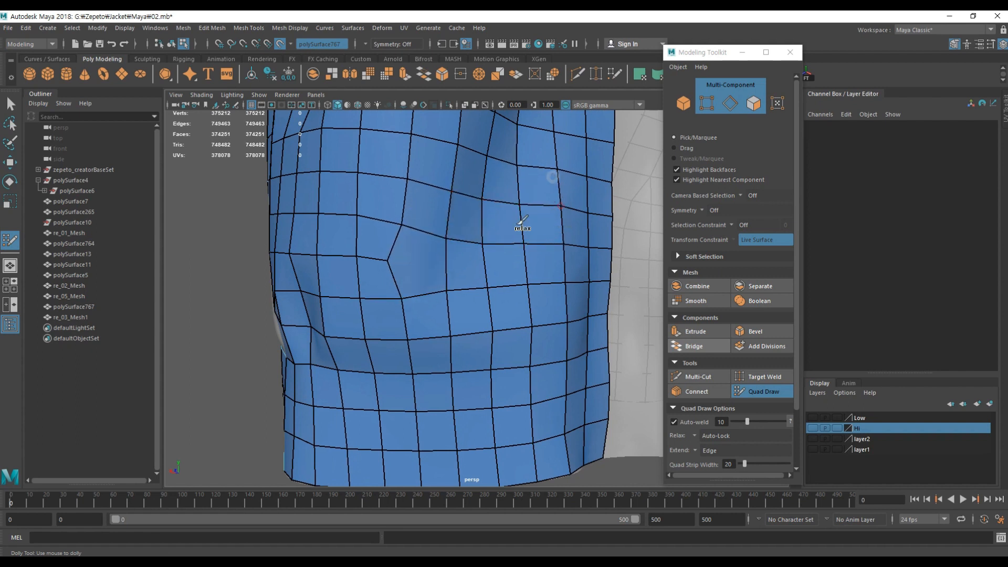
left_click_drag(423, 254, 443, 234, "alt")
Step: Use Multi-Cut to add an edge between two vertices beside the fold on the lower panel
right_click_drag(491, 258, 474, 247, "alt")
key("ctrl+shift+x")
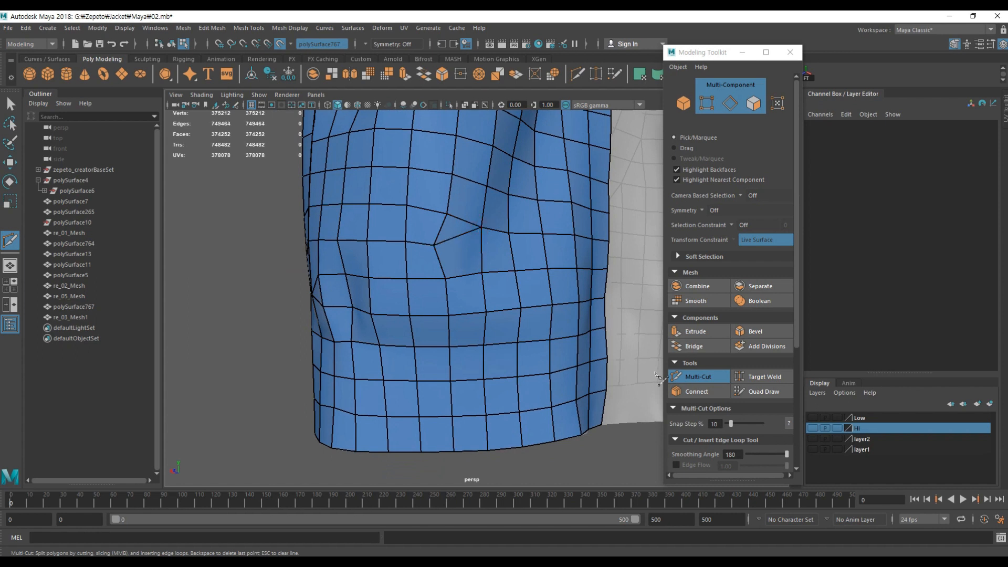
left_click(771, 392)
Step: Cut a further edge between two vertices of the jacket panel with Multi-Cut
left_click_drag(447, 239, 513, 153, "alt")
middle_click_drag(513, 153, 531, 243, "alt")
left_click_drag(450, 252, 508, 185, "alt")
mouse_move(509, 185)
right_mouse_down("alt")
mouse_move(564, 193)
mouse_move(520, 179)
right_mouse_up("alt")
left_click_drag(520, 236, 401, 338, "alt")
mouse_move(420, 400)
middle_mouse_down("alt")
mouse_move(430, 320)
mouse_move(448, 277)
middle_mouse_up("alt")
left_click(698, 376)
left_click(473, 224)
left_click(398, 266)
Step: Reposition the vertex at the end of the new cut with Quad Draw and try deleting an adjoining edge
left_click(763, 391)
left_click_drag(398, 266, 374, 315)
middle_click_drag(410, 336, 428, 269, "alt")
key("Delete")
left_click_drag(428, 269, 415, 372, "alt")
key("ctrl+z")
Step: Weld further open seam vertices and clean up leftover components, working up towards the sleeve and back shoulder
right_click_drag(441, 320, 537, 253, "alt")
left_click_drag(538, 252, 391, 254, "alt")
right_click_drag(392, 254, 378, 225, "alt")
middle_click_drag(378, 225, 367, 259, "alt")
key("ctrl+z")
right_click_drag(367, 259, 563, 320, "alt")
mouse_move(562, 320)
left_mouse_down("alt")
mouse_move(428, 288)
mouse_move(439, 266)
mouse_move(427, 289)
mouse_move(431, 270)
mouse_move(482, 282)
mouse_move(462, 247)
mouse_move(406, 298)
left_mouse_up("alt")
key("ctrl+shift+x")
key("ctrl+shift+q")
left_click(399, 286, "ctrl+shift")
middle_click_drag(406, 298, 435, 257, "alt")
mouse_move(400, 161)
left_mouse_down("alt")
mouse_move(462, 306)
mouse_move(444, 270)
mouse_move(450, 292)
mouse_move(382, 307)
left_mouse_up("alt")
middle_click_drag(381, 296, 408, 251, "alt")
Step: Use Multi-Cut to cut a new edge line down the jacket panel beside the armhole, starting near the shoulder
left_click(695, 377)
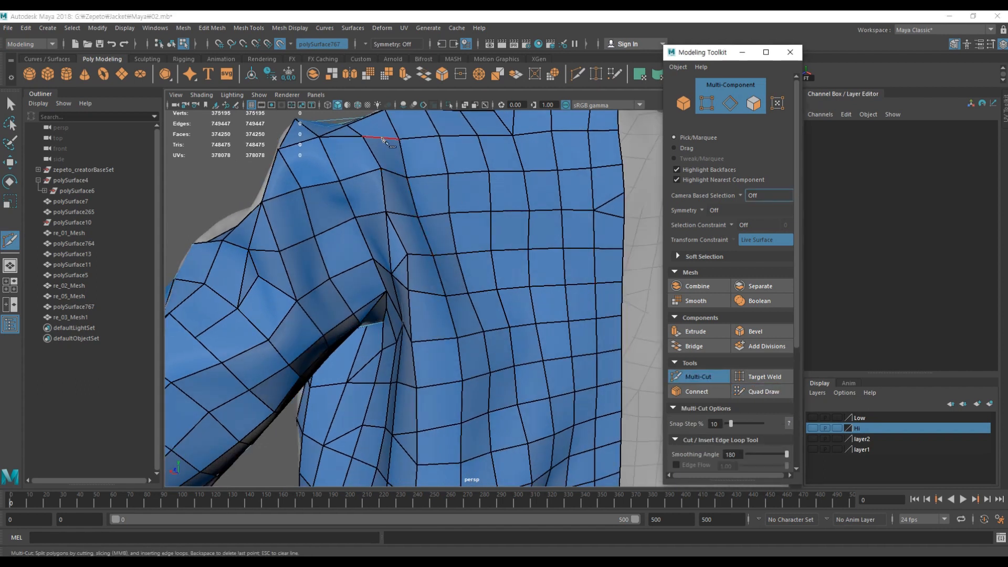
left_click(381, 137, "shift")
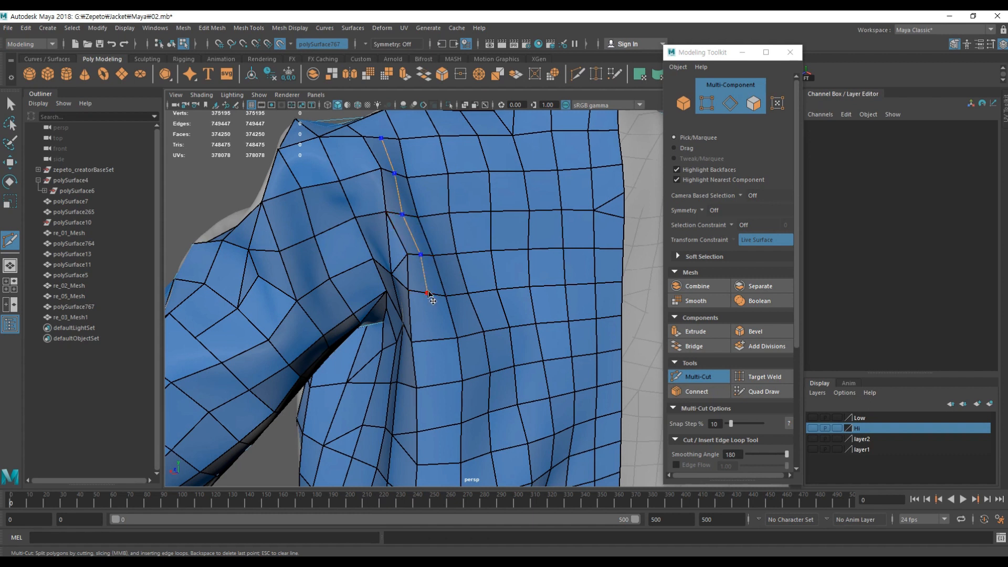
mouse_move(465, 297)
left_mouse_down("alt")
mouse_move(450, 259)
mouse_move(480, 263)
mouse_move(403, 261)
left_mouse_up("alt")
Step: Cut additional edges around the armhole and shoulder, tidying the resulting topology with Quad Draw
left_click(756, 391)
right_click_drag(403, 261, 431, 261, "alt")
left_click_drag(431, 261, 446, 268, "alt")
key("ctrl+shift+x")
mouse_move(415, 226)
middle_mouse_down("alt")
mouse_move(428, 263)
mouse_move(419, 259)
mouse_move(415, 278)
middle_mouse_up("alt")
left_click(756, 391)
left_click(698, 377)
mouse_move(462, 268)
left_mouse_down("alt")
mouse_move(384, 276)
mouse_move(421, 302)
mouse_move(410, 349)
left_mouse_up("alt")
left_click(756, 391)
left_click(698, 376)
left_click(757, 391)
right_click_drag(410, 348, 389, 323, "alt")
mouse_move(514, 284)
left_mouse_down("alt")
mouse_move(441, 266)
mouse_move(479, 278)
mouse_move(467, 262)
left_mouse_up("alt")
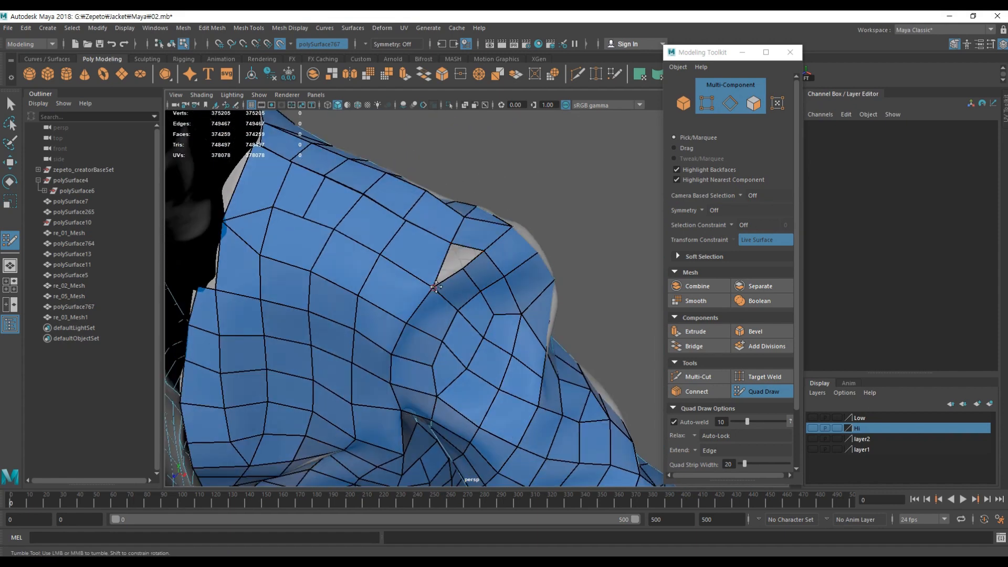
Step: Exit Quad Draw and return to object selection with the Move tool active
mouse_move(430, 283)
right_mouse_down("alt")
mouse_move(507, 276)
mouse_move(431, 299)
right_mouse_up("alt")
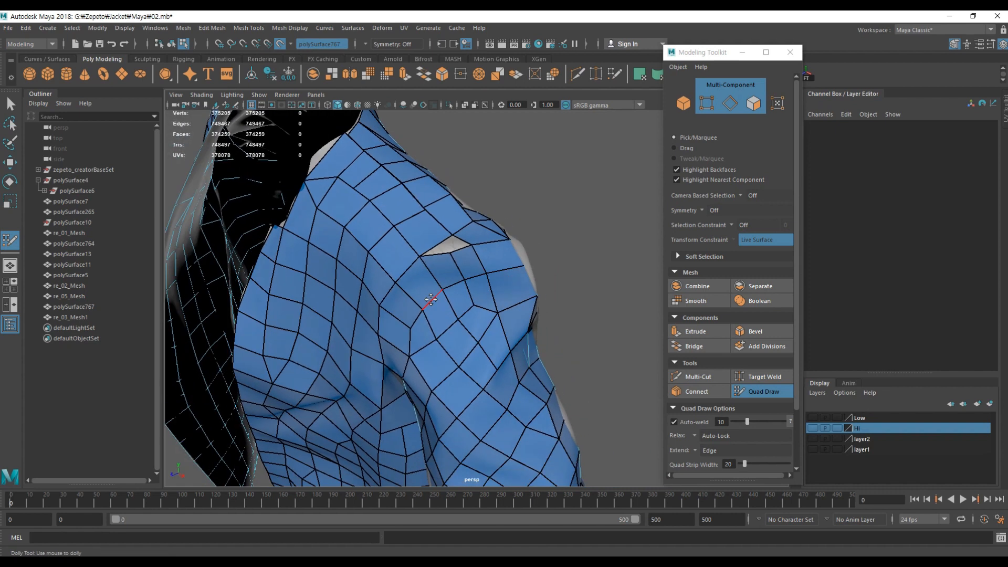
key("q")
key("w")
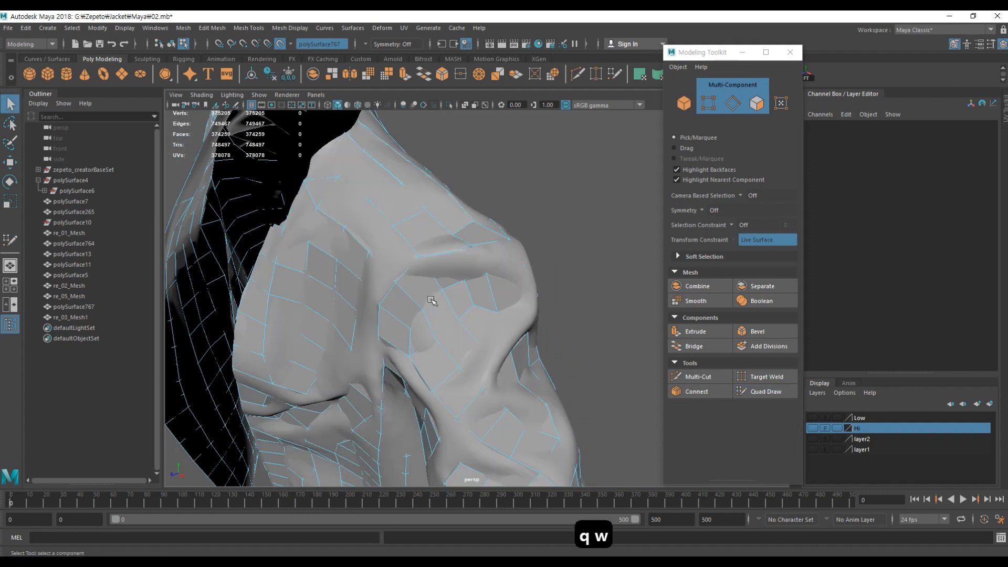
key("e")
key("r")
key("w")
left_click_drag(480, 247, 431, 223, "alt")
left_click(512, 249)
right_click_drag(508, 259, 543, 234)
left_click(543, 234)
left_click(492, 252)
left_click_drag(491, 252, 497, 177, "alt")
left_click(550, 225)
key("ctrl+z")
left_click(499, 176)
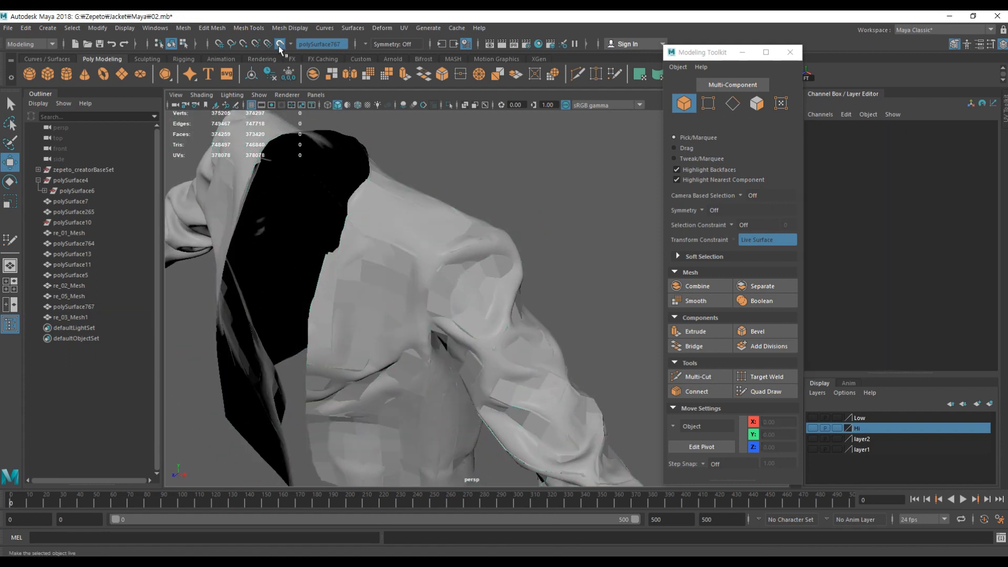
Step: Turn off the live surface and hide the high-poly jacket mesh polySurface767
left_click(279, 45)
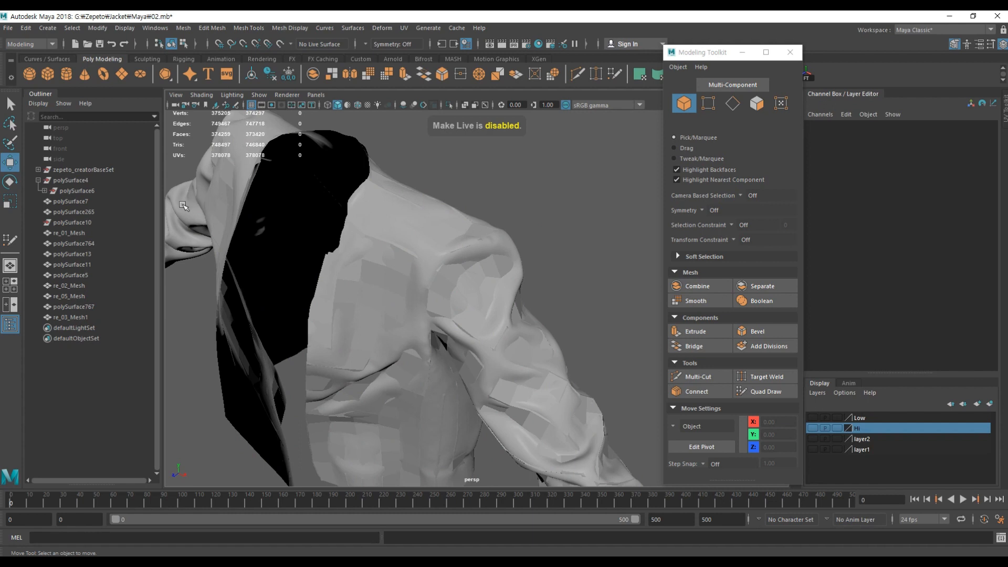
left_click(184, 205)
left_click_drag(183, 205, 418, 221, "alt")
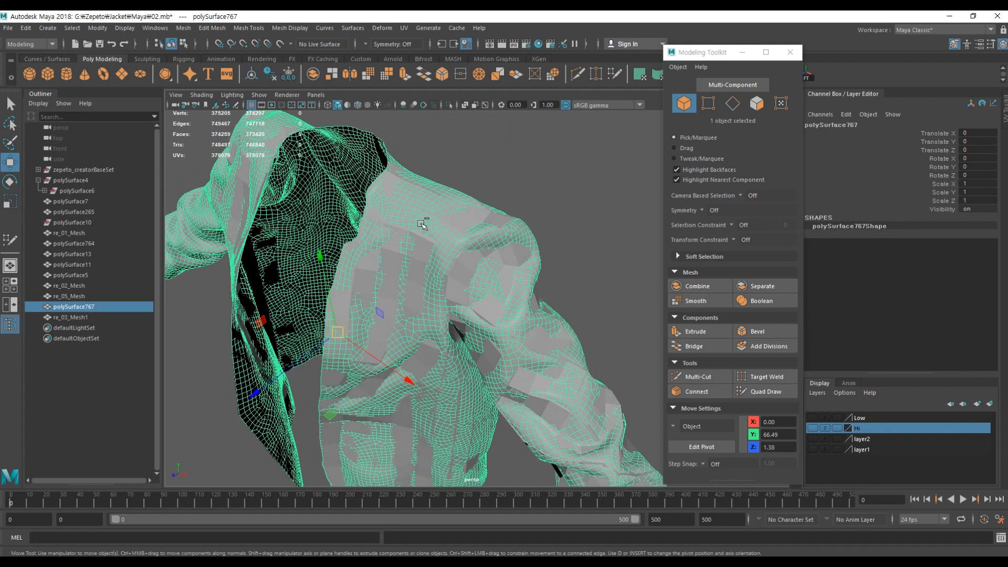
key("ctrl+h")
Step: Select the low-poly mesh re_03_Mesh1 and its open border edge loop running along the shoulder
left_click(469, 282)
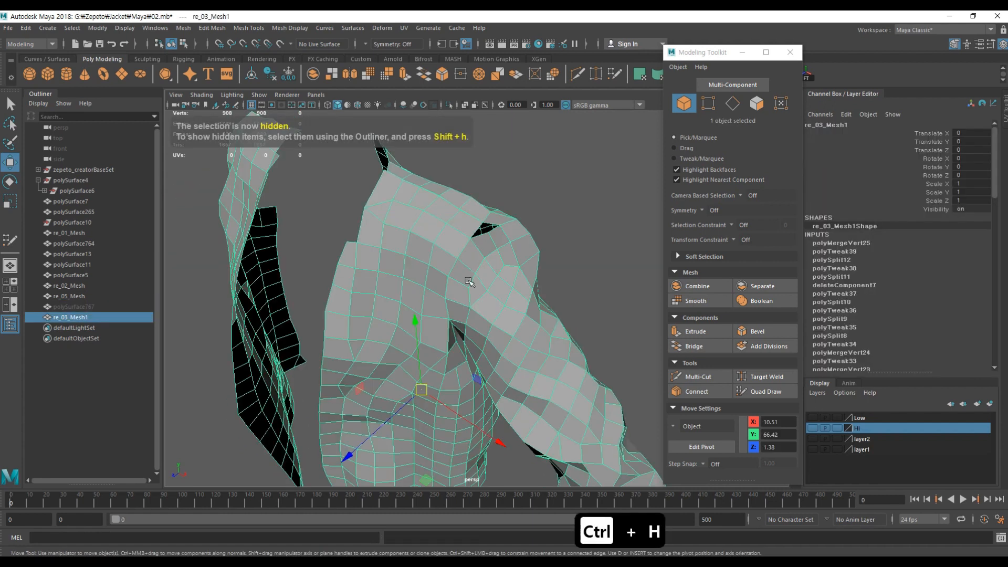
left_click_drag(376, 282, 401, 245, "alt")
middle_click_drag(401, 245, 347, 294, "alt")
right_click_drag(347, 294, 415, 252, "alt")
double_click(425, 240)
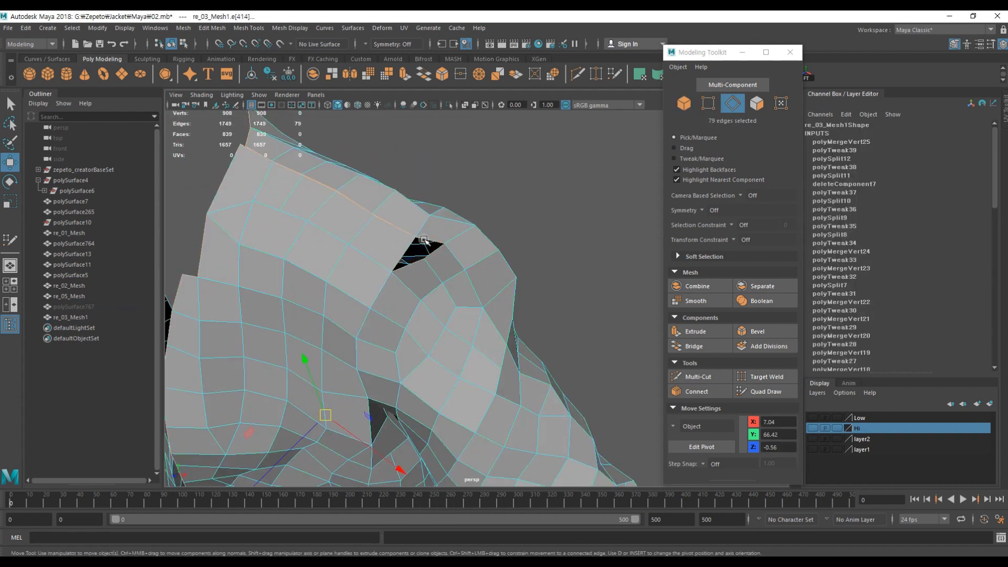
left_click_drag(449, 243, 407, 213, "alt")
middle_click_drag(407, 214, 408, 234, "alt")
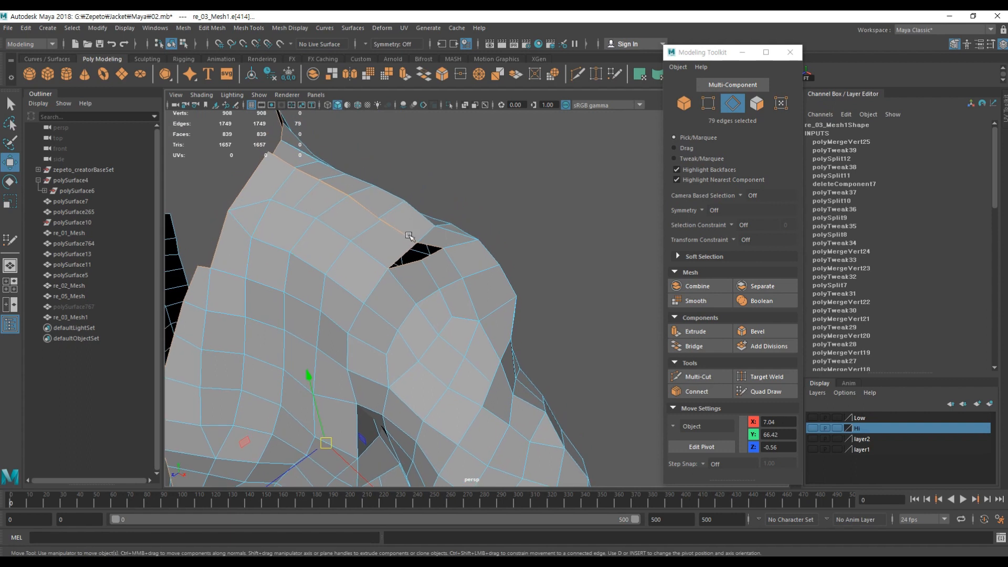
Step: Merge the first two pairs of border vertices across the shoulder seam of re_03_Mesh1 to their centers
left_click_drag(408, 234, 351, 190, "alt")
right_click_drag(352, 190, 392, 219, "alt")
left_click_drag(392, 219, 458, 244, "alt")
key("F9")
left_click(427, 234)
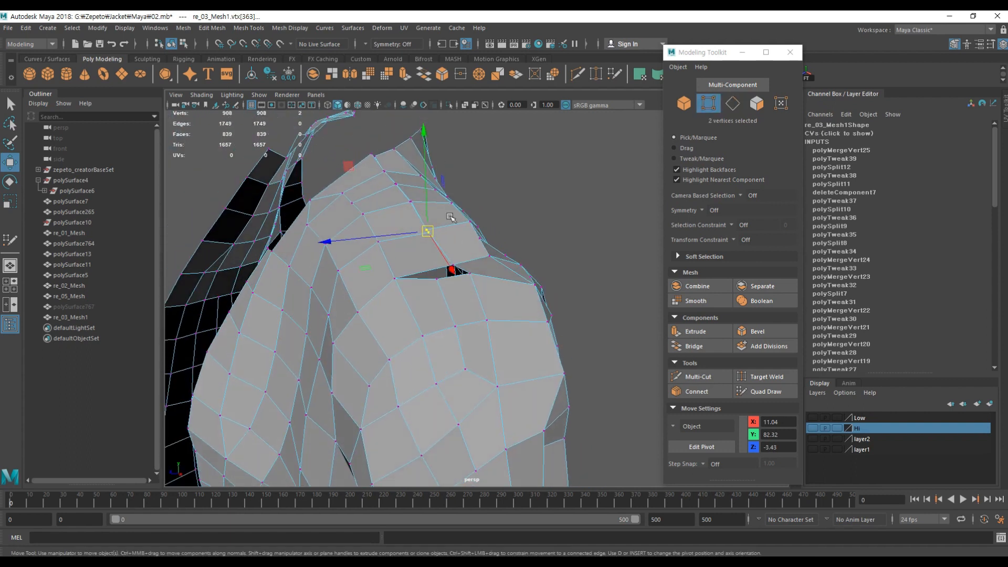
right_click(441, 221, "shift")
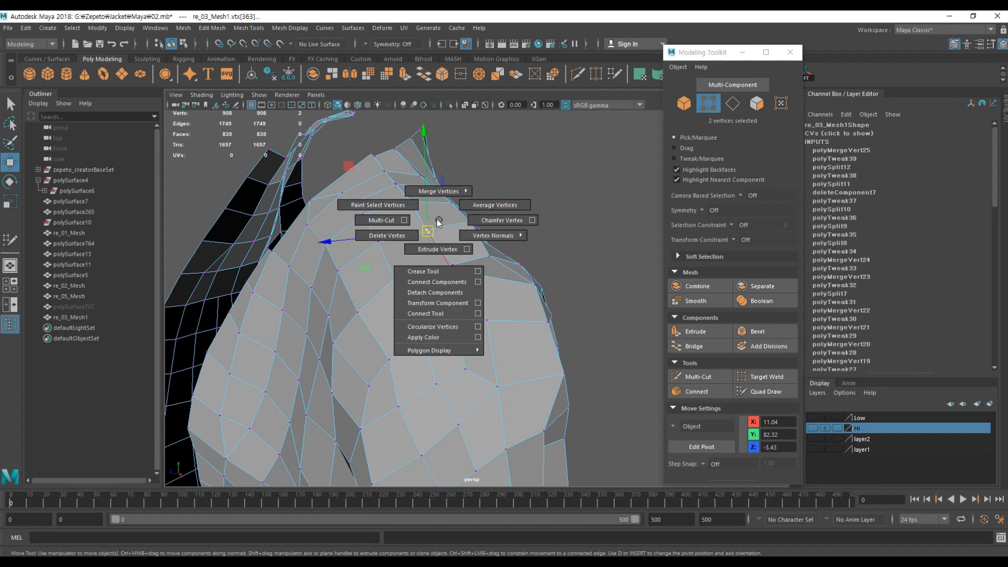
right_click_drag(439, 222, 440, 195, "shift")
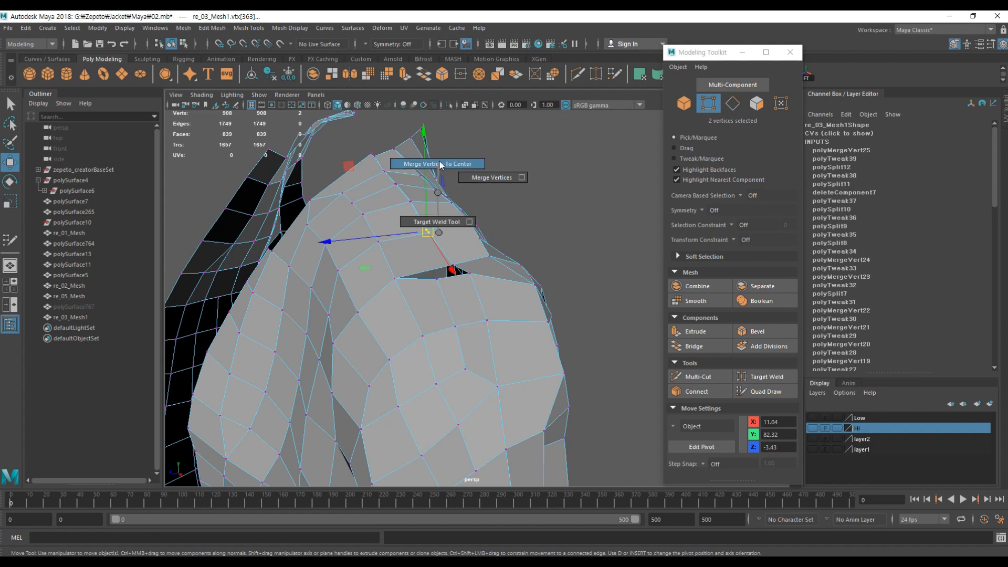
right_click_drag(441, 164, 441, 165, "shift")
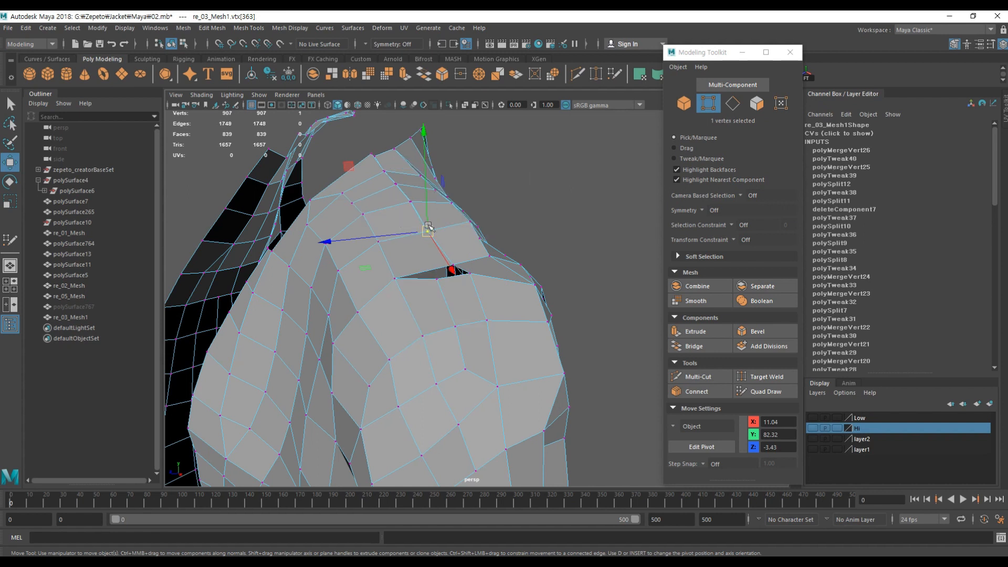
left_click_drag(435, 243, 436, 273, "alt")
left_click(435, 272)
right_click_drag(461, 254, 452, 161, "shift")
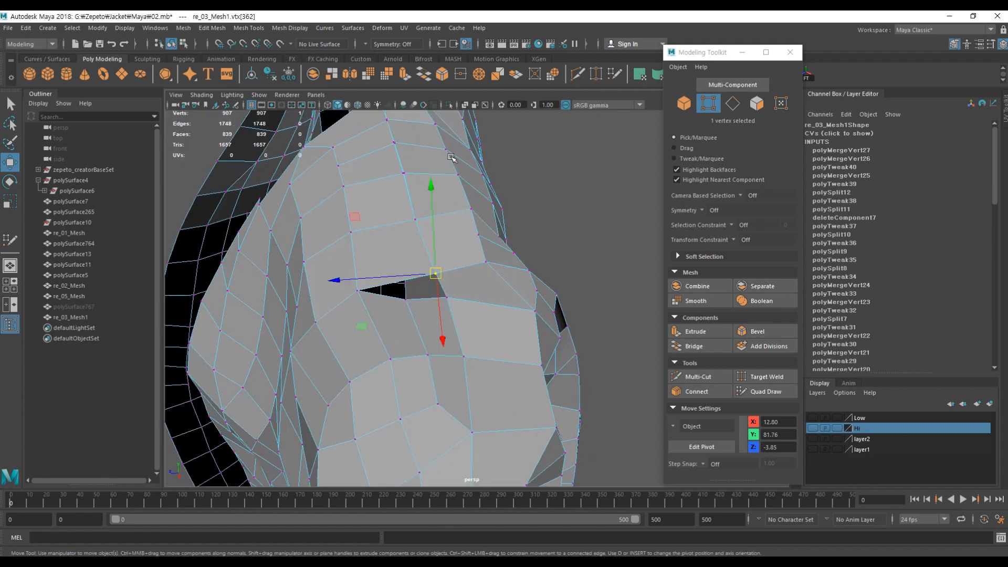
Step: Merge the remaining open vertex pairs along the shoulder seam to center, working up toward the neck
middle_click_drag(422, 148, 456, 204, "alt")
left_click_drag(453, 202, 431, 234, "alt")
right_click_drag(468, 225, 456, 144, "shift")
middle_click_drag(436, 205, 453, 233, "alt")
left_click_drag(452, 243, 430, 220)
left_click_drag(431, 223, 449, 210, "alt")
right_click_drag(450, 208, 445, 138, "shift")
middle_click_drag(432, 133, 446, 142, "alt")
left_click_drag(443, 219, 427, 201)
right_click_drag(452, 206, 453, 138, "shift")
left_click_drag(425, 187, 405, 165)
right_click_drag(450, 181, 449, 117, "shift")
left_click_drag(460, 167, 473, 218, "alt")
Step: Select the border edges of the remaining gap at the shoulder top and close it with Fill Hole
right_click_drag(490, 268, 503, 259)
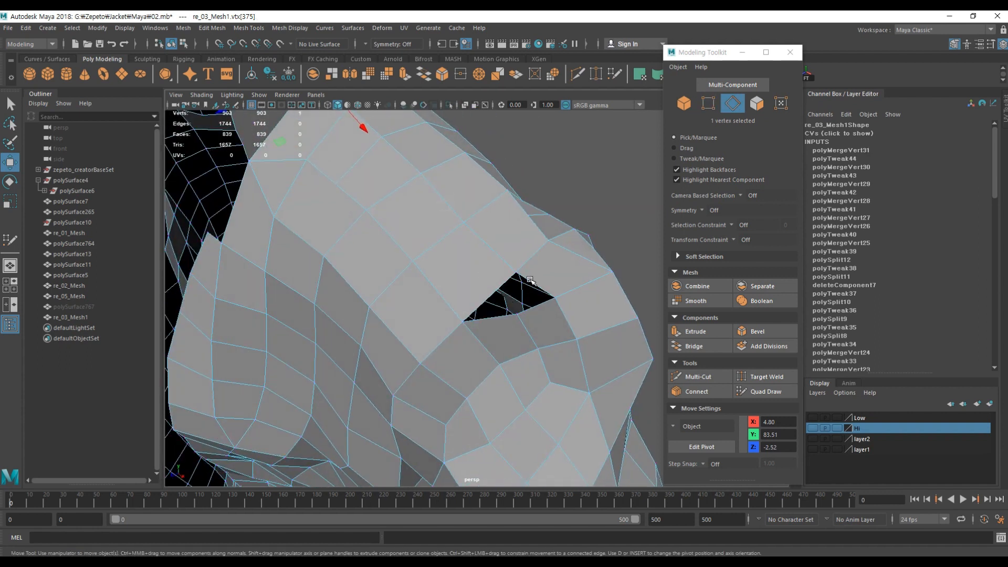
double_click(526, 275)
left_click_drag(526, 275, 488, 274, "alt")
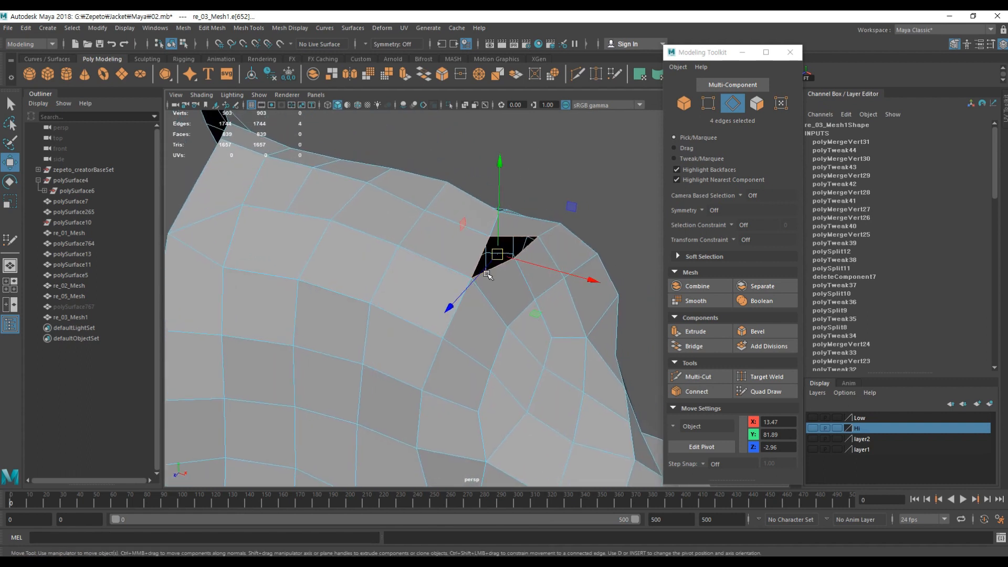
left_click_drag(466, 316, 425, 239, "alt")
right_click(429, 236, "shift")
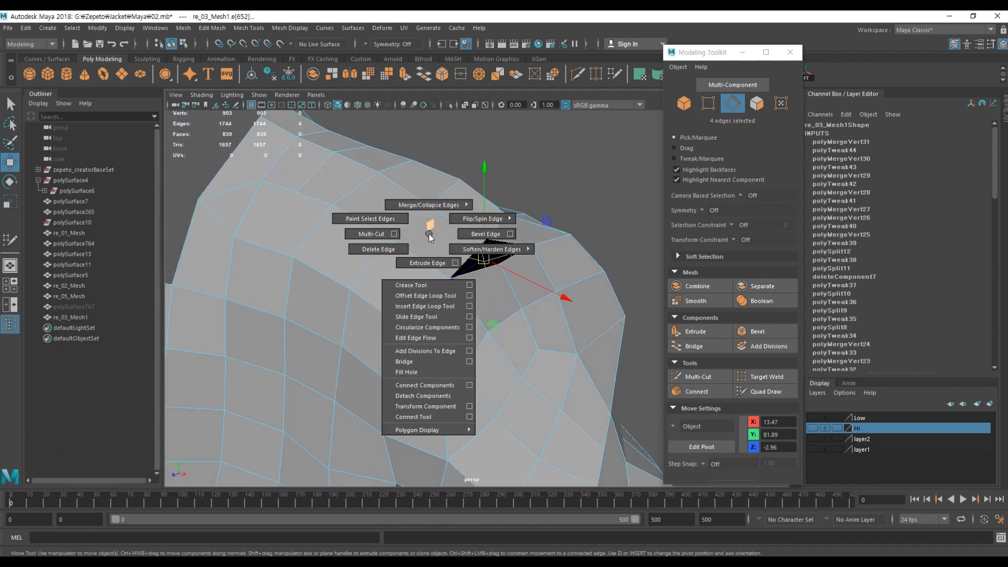
left_click(419, 373)
Step: Return to object mode, make polySurface767 live again, unhide it and start Quad Draw
key("F8")
left_click_drag(498, 333, 442, 285, "alt")
left_click(513, 144)
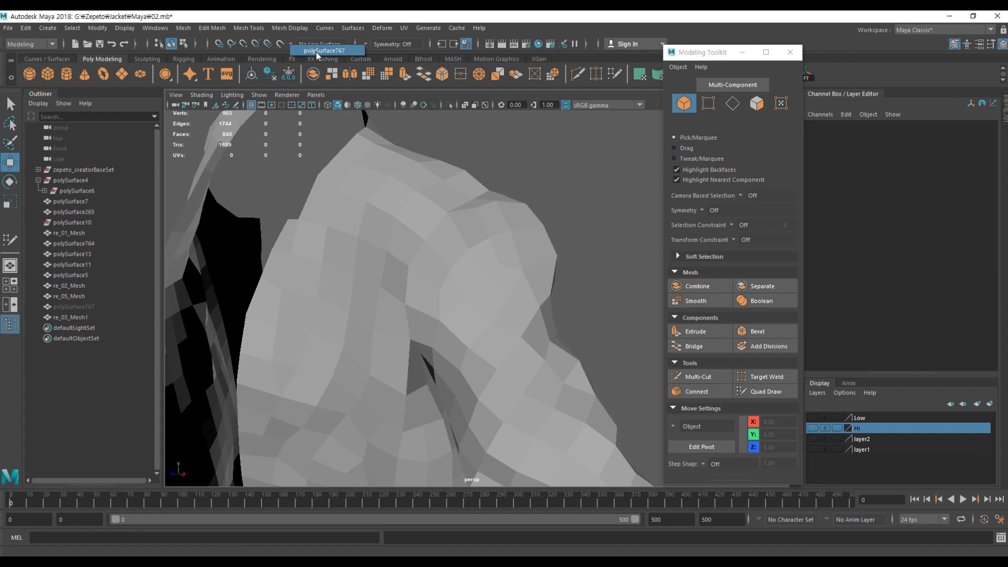
left_click(316, 51)
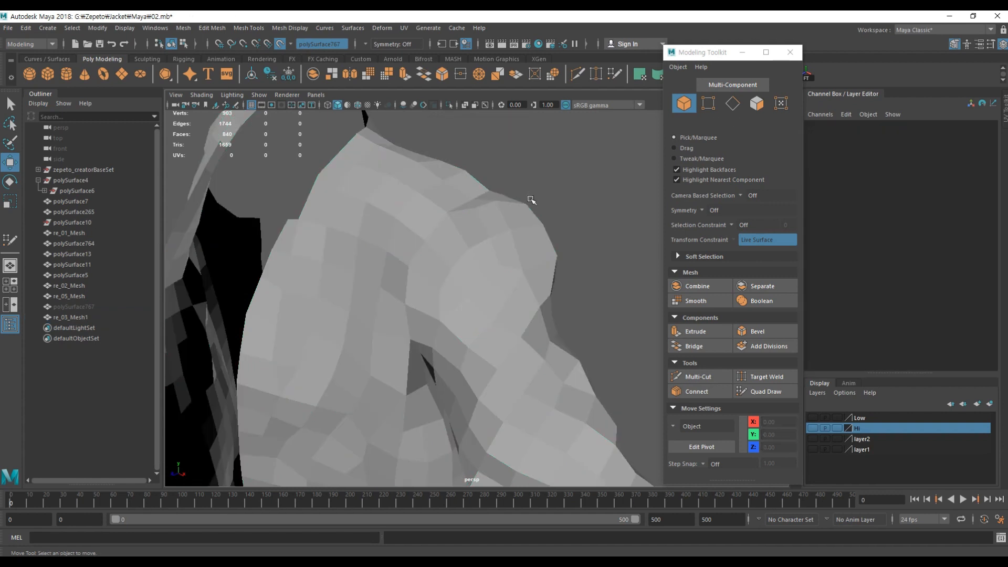
key("ctrl+shift+h")
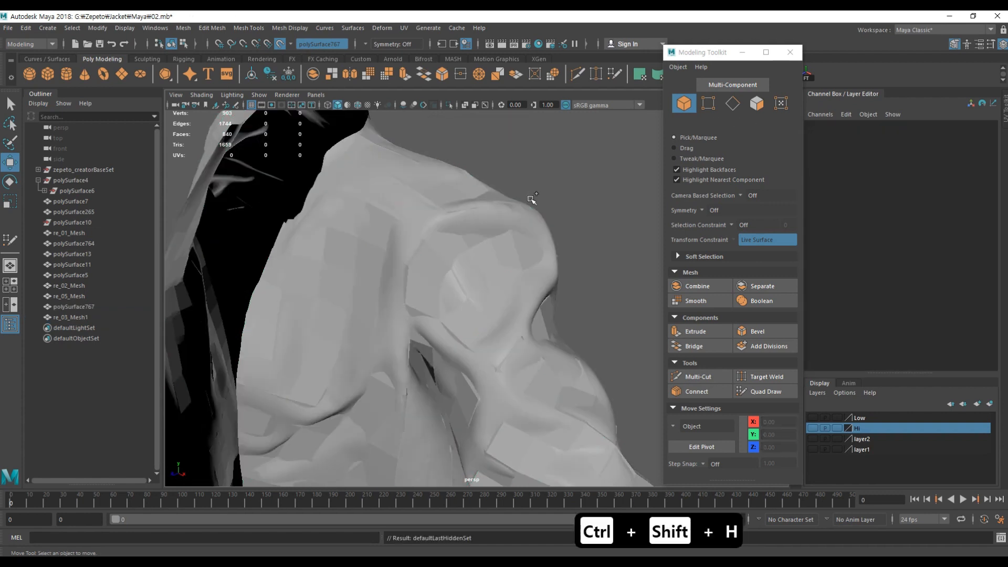
left_click(510, 232)
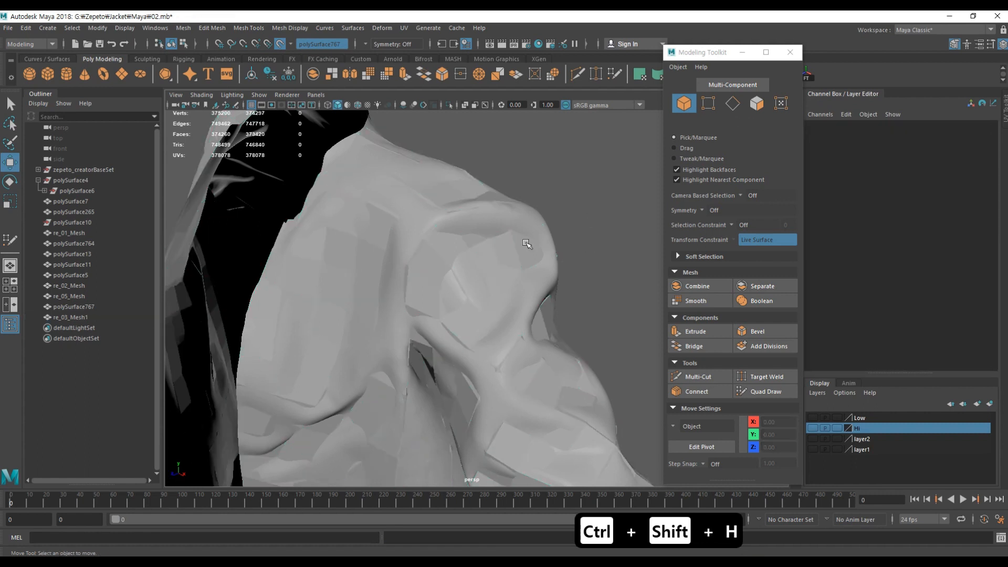
left_click(765, 397)
Step: Cut a new edge through the front panel faces beside the armpit with Multi-Cut
mouse_move(486, 299)
left_mouse_down("alt")
mouse_move(457, 296)
mouse_move(506, 288)
left_mouse_up("alt")
middle_click_drag(467, 232, 451, 247, "alt")
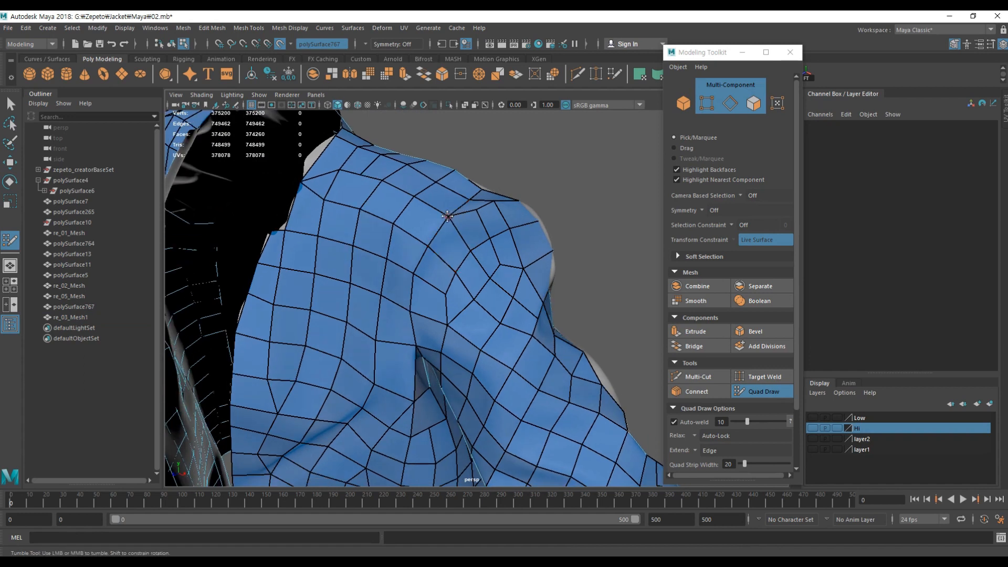
left_click_drag(455, 231, 486, 270, "alt")
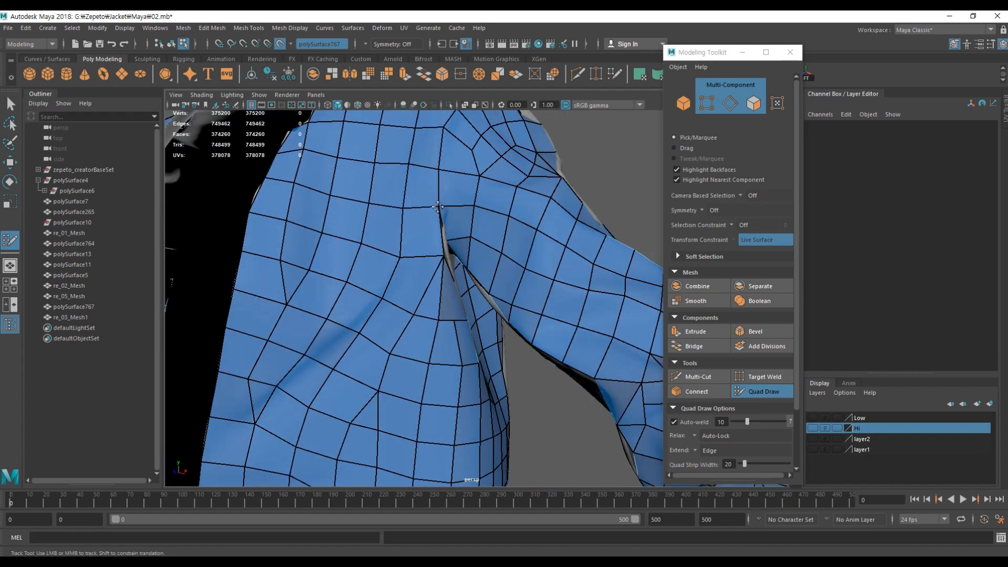
key("ctrl+z")
mouse_move(431, 231)
left_mouse_down("alt")
mouse_move(457, 247)
mouse_move(429, 289)
mouse_move(468, 278)
left_mouse_up("alt")
key("Delete")
key("ctrl+shift+x")
left_click(429, 262)
left_click(423, 309)
right_click(426, 304)
middle_click_drag(467, 278, 445, 266, "alt")
right_click_drag(445, 266, 471, 243, "alt")
left_click_drag(471, 245, 471, 163, "alt")
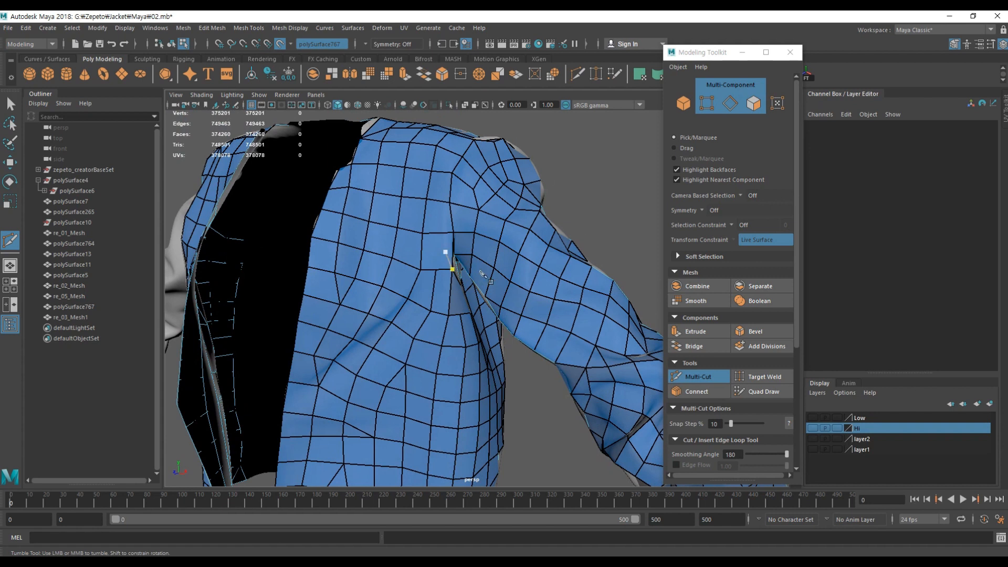
Step: Delete the uneven faces and leftover points on the front panel beside the armpit with Quad Draw
left_click_drag(480, 271, 479, 158, "alt")
left_click_drag(546, 317, 557, 173, "alt")
left_click_drag(552, 269, 480, 305, "alt")
left_click_drag(436, 197, 473, 210, "alt")
middle_click_drag(512, 321, 514, 241, "alt")
left_click_drag(517, 244, 473, 256, "alt")
left_click(452, 240)
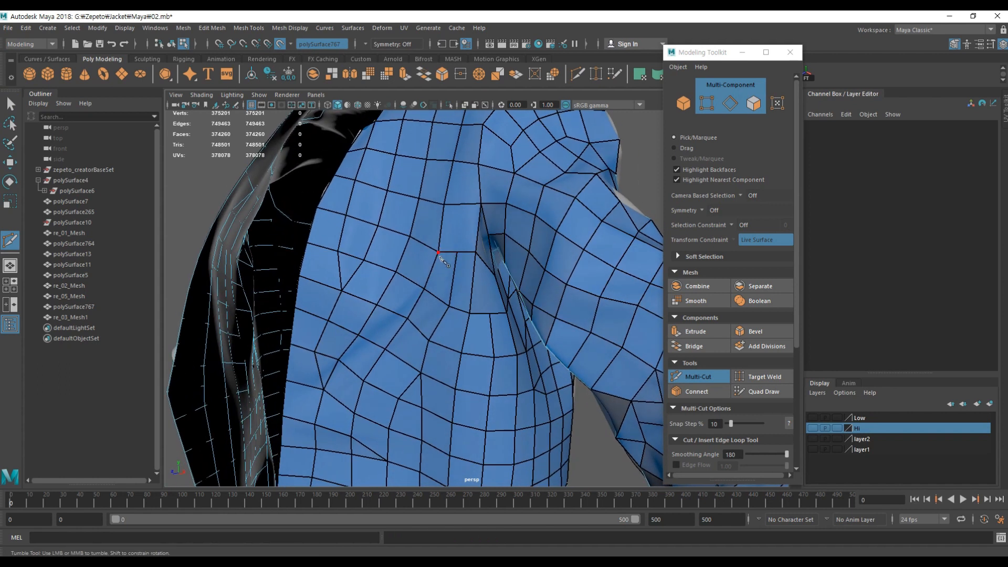
left_click(760, 392)
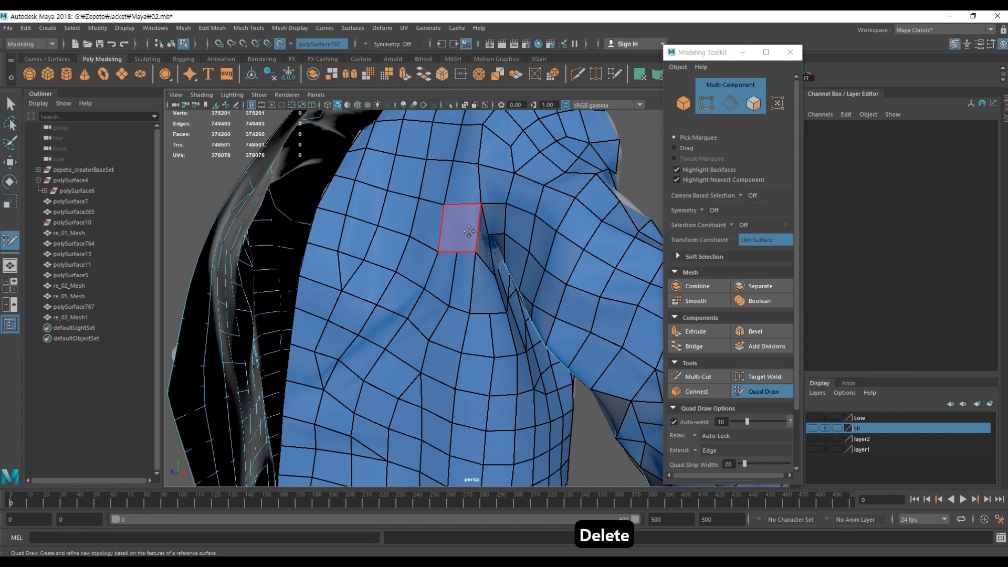
mouse_move(483, 246)
right_mouse_down("alt")
mouse_move(475, 284)
mouse_move(509, 255)
right_mouse_up("alt")
key("ctrl+z")
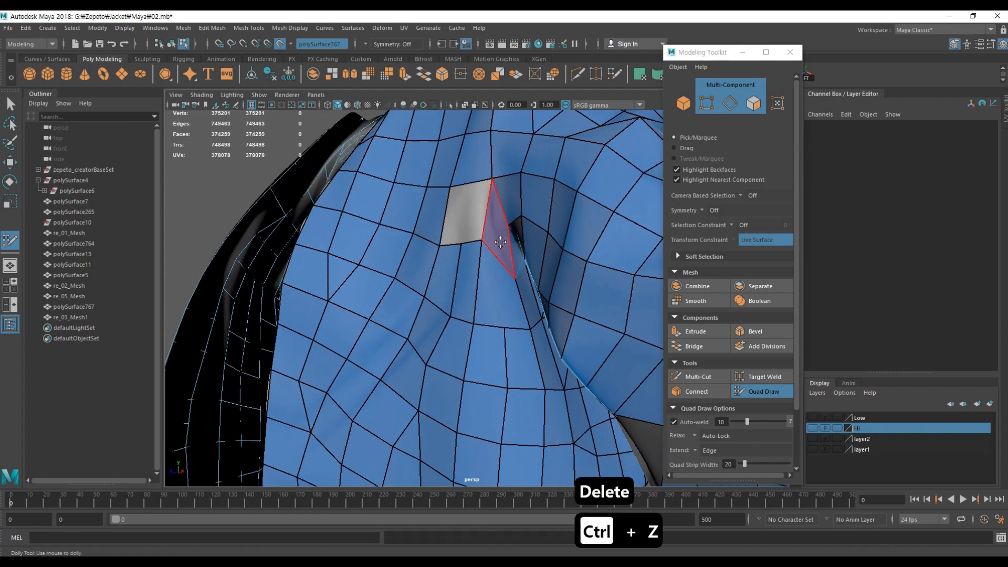
key("Delete")
key("Delete")
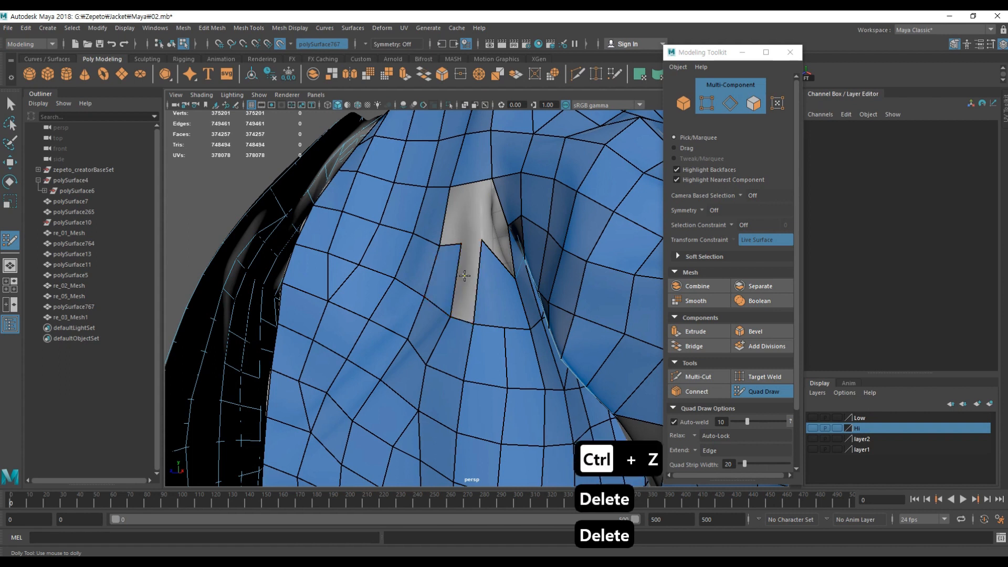
key("Delete")
mouse_move(487, 292)
left_mouse_down("alt")
mouse_move(531, 262)
mouse_move(431, 249)
mouse_move(427, 207)
mouse_move(457, 221)
left_mouse_up("alt")
key("Delete")
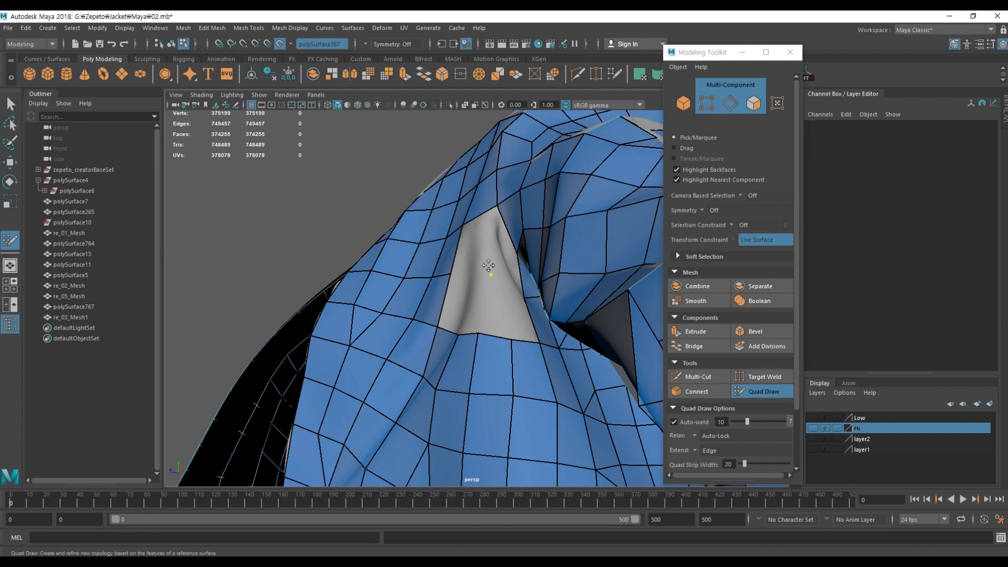
Step: Rebuild the cleared patch beside the armpit with new quads and adjust the neighbouring edges
right_click_drag(505, 284, 523, 233, "alt")
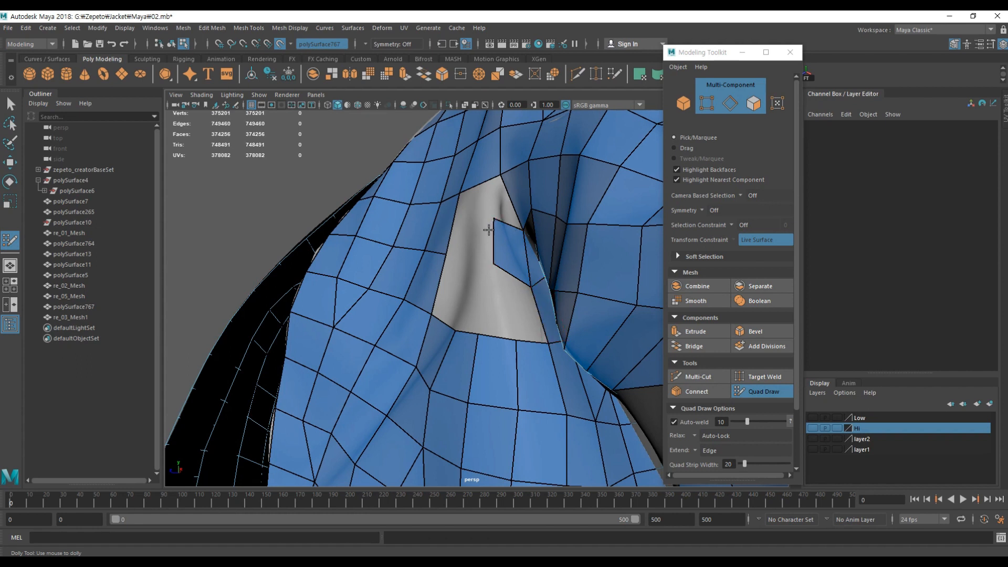
mouse_move(468, 214)
left_mouse_down("alt")
mouse_move(489, 225)
mouse_move(432, 248)
mouse_move(452, 199)
left_mouse_up("alt")
key("ctrl+shift+x")
left_click(453, 133)
key("ctrl+shift+q")
mouse_move(452, 133)
left_mouse_down("alt")
mouse_move(511, 196)
mouse_move(501, 261)
mouse_move(475, 216)
mouse_move(465, 221)
left_mouse_up("alt")
key("Delete")
mouse_move(466, 220)
left_mouse_down("alt")
mouse_move(485, 242)
mouse_move(446, 160)
mouse_move(467, 184)
mouse_move(492, 250)
mouse_move(472, 262)
mouse_move(489, 315)
mouse_move(430, 241)
mouse_move(418, 254)
mouse_move(478, 237)
left_mouse_up("alt")
left_click(485, 242, "shift")
left_click(458, 162, "shift")
left_click(470, 253, "shift")
Step: Redirect the edge flow on the jacket's back panel below the armpit with a Multi-Cut and delete the surplus edge
left_click(690, 378)
key("Delete")
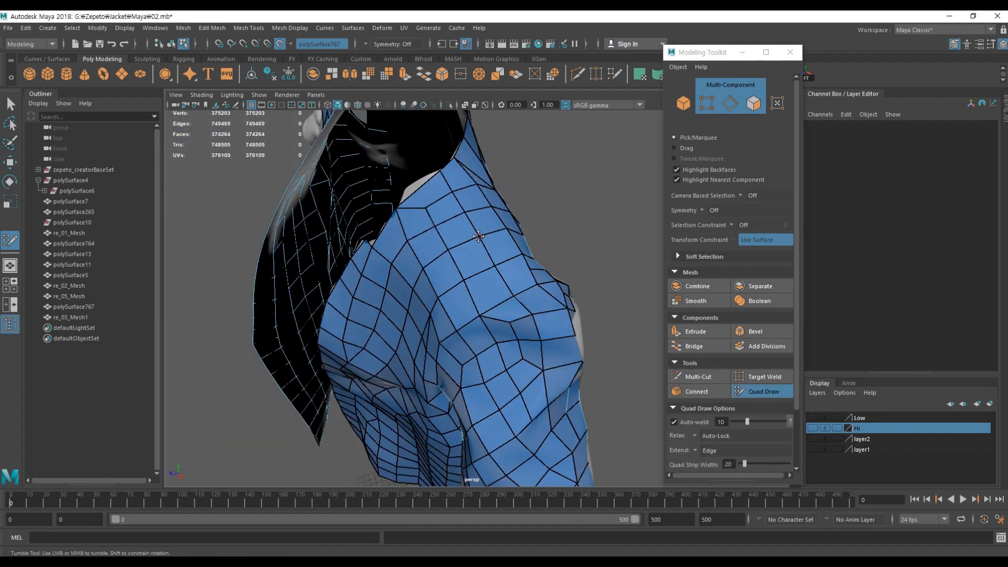
left_click_drag(453, 269, 396, 268, "alt")
key("ctrl+z")
right_click_drag(396, 268, 473, 273, "alt")
left_click_drag(473, 273, 408, 331, "alt")
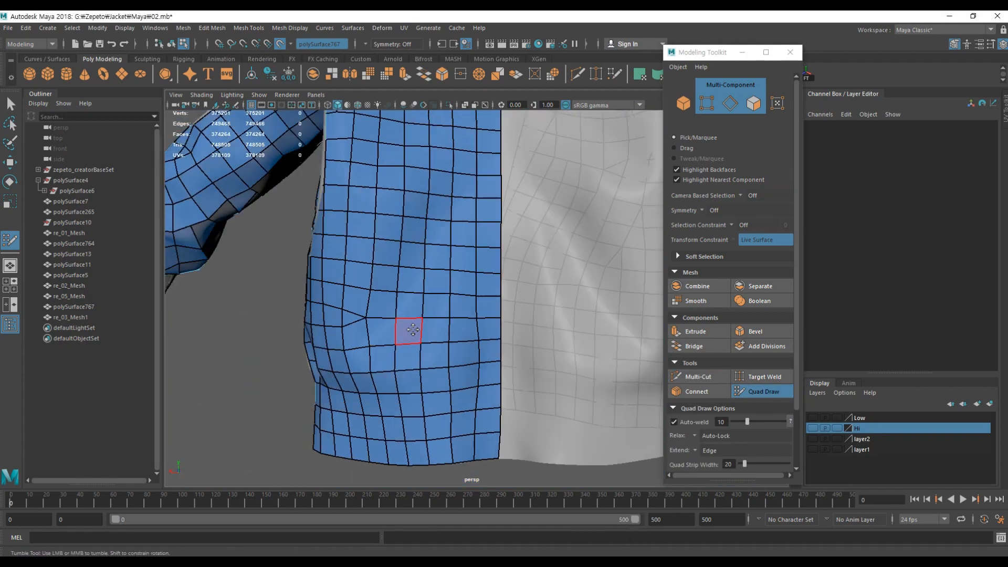
right_click_drag(407, 331, 657, 399, "alt")
left_click(690, 378)
middle_click_drag(373, 295, 443, 309, "alt")
left_click(443, 309)
left_click(412, 267)
key("Delete")
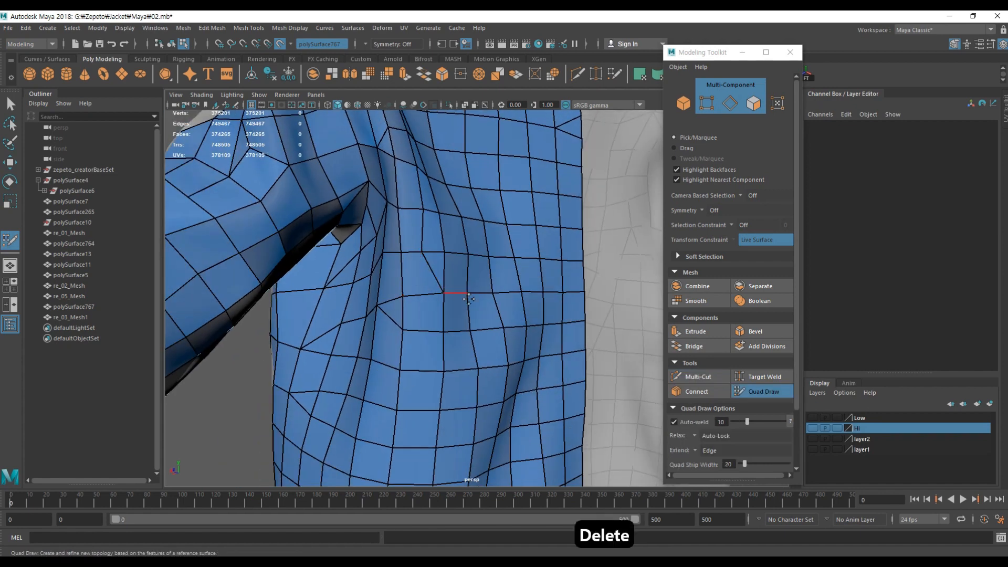
Step: Cut extra edges through the irregular faces of the back panel and sleeve, cleaning up with Quad Draw
right_click_drag(451, 307, 407, 315, "alt")
mouse_move(406, 315)
left_mouse_down("alt")
mouse_move(368, 273)
mouse_move(436, 345)
left_mouse_up("alt")
left_click(699, 376)
left_click(757, 391)
right_click_drag(436, 315, 382, 313, "alt")
left_click_drag(382, 313, 387, 357, "alt")
left_click(698, 377)
left_click(362, 267)
right_click_drag(387, 273, 410, 270, "alt")
left_click(402, 268)
mouse_move(525, 294)
left_mouse_down("alt")
mouse_move(460, 306)
mouse_move(543, 335)
mouse_move(468, 310)
left_mouse_up("alt")
left_click(756, 392)
key("ctrl+z")
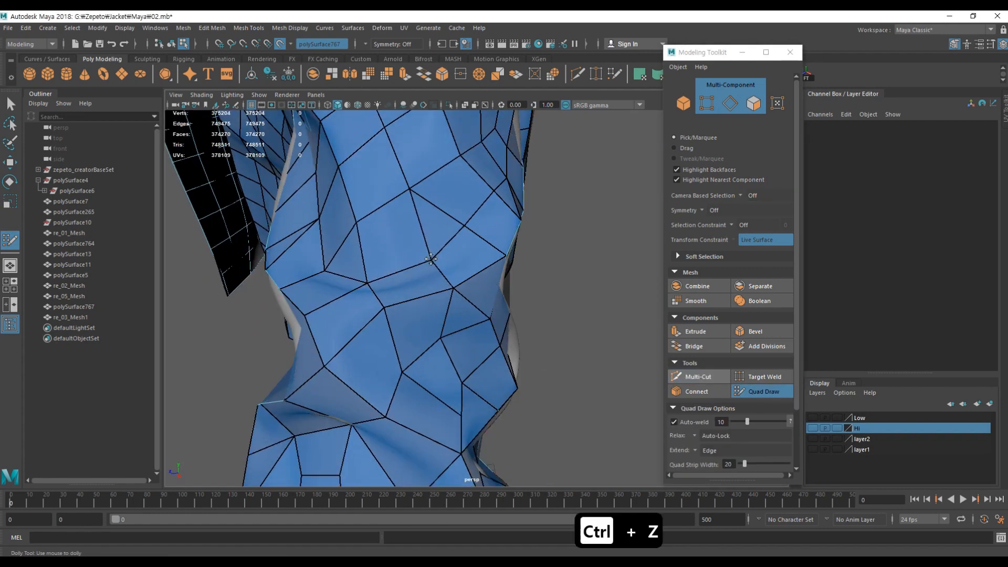
left_click(699, 377)
right_click_drag(420, 284, 452, 279, "alt")
left_click(410, 278)
key("ctrl+z")
key("ctrl+z")
key("ctrl+z")
key("ctrl+z")
Step: Turn off the live surface, hide the high-poly mesh polySurface767 and select re_03_Mesh1
key("w")
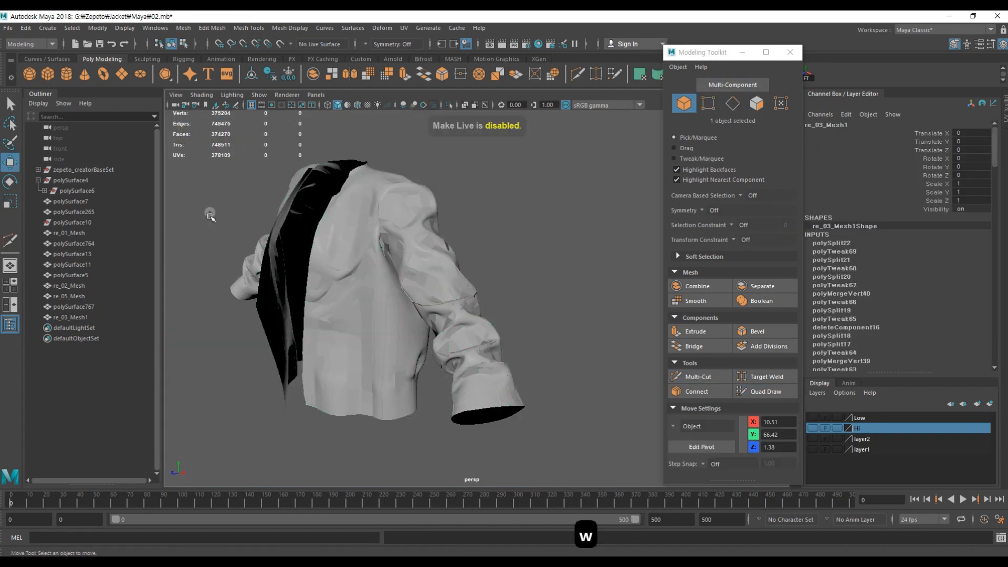
key("ctrl+h")
left_click_drag(442, 303, 406, 275, "alt")
right_click_drag(406, 275, 424, 299, "alt")
left_click(424, 297)
left_click_drag(479, 315, 446, 298, "alt")
right_click_drag(501, 282, 546, 243)
left_click(560, 228)
left_click(435, 256)
Step: Split a quad in the sleeve's folded area with one Multi-Cut edge and return to the Move tool
left_click_drag(383, 265, 416, 293, "alt")
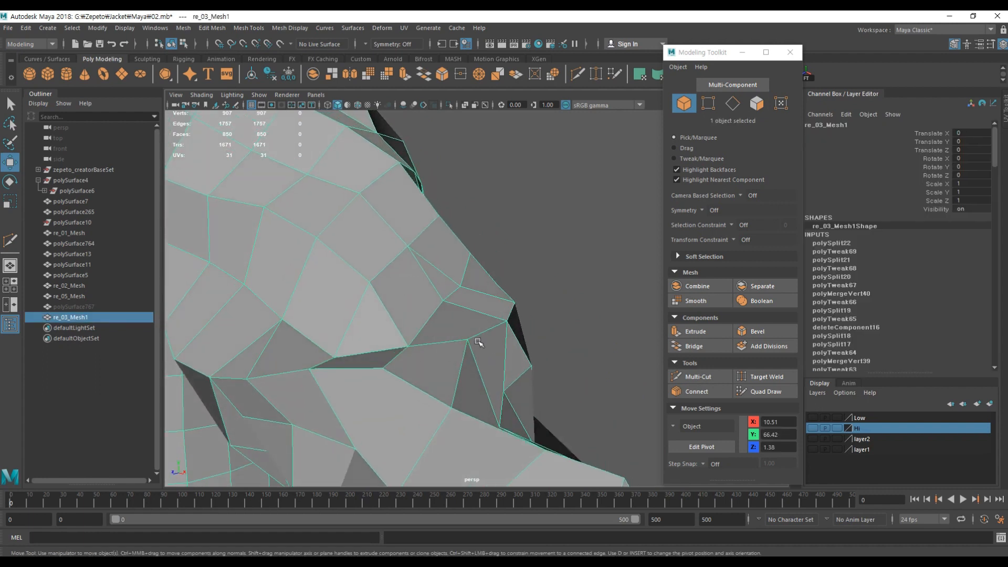
left_click_drag(471, 350, 444, 364, "alt")
left_click_drag(488, 338, 482, 298, "alt")
middle_click_drag(465, 245, 486, 311, "alt")
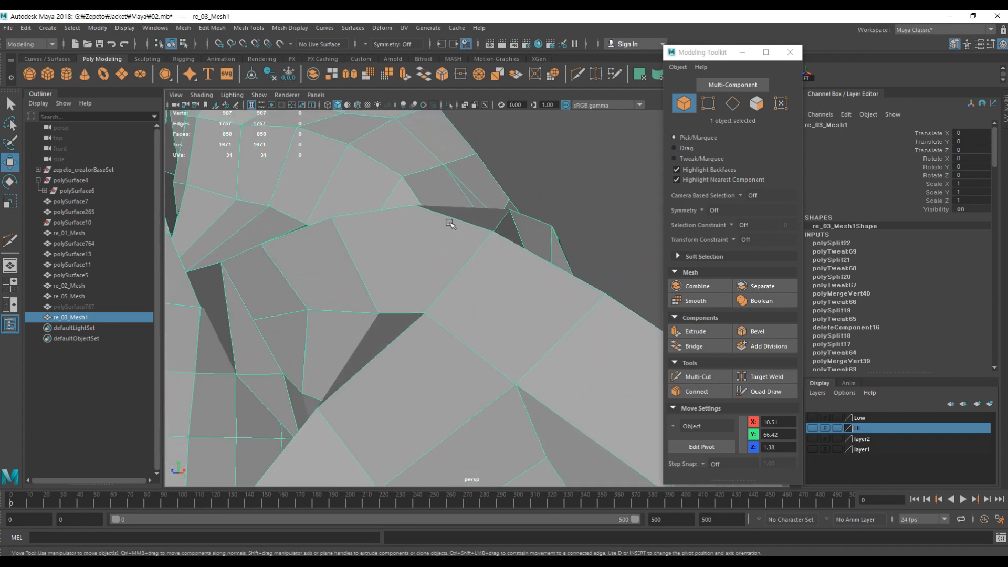
mouse_move(460, 270)
left_mouse_down("alt")
mouse_move(476, 332)
mouse_move(446, 272)
left_mouse_up("alt")
left_click_drag(440, 322, 446, 310, "alt")
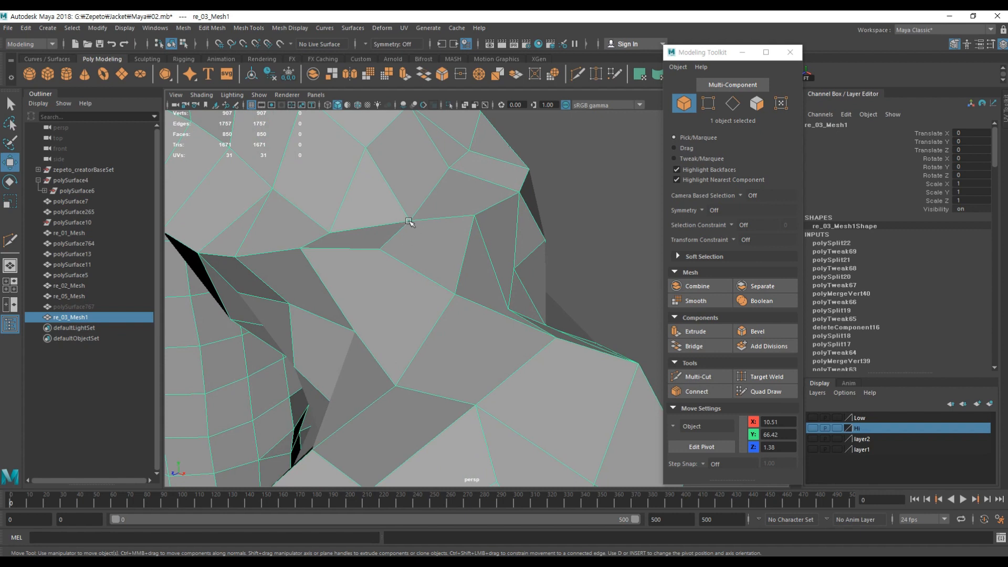
left_click_drag(472, 227, 506, 234, "alt")
middle_click_drag(450, 249, 456, 280, "alt")
left_click(565, 184)
left_click(486, 261)
left_click_drag(486, 261, 461, 259, "alt")
right_click_drag(461, 259, 387, 259, "shift")
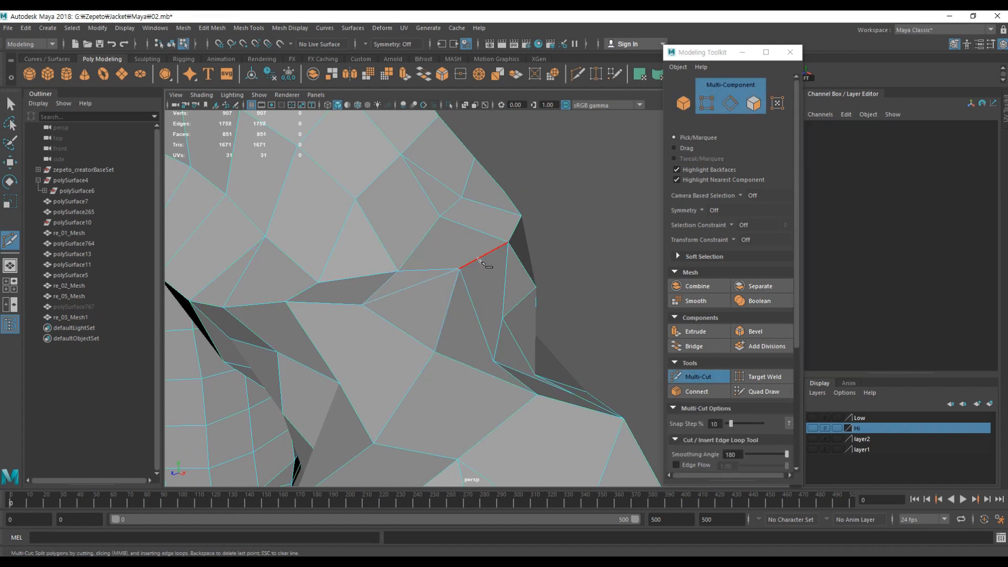
left_click_drag(479, 259, 480, 304, "alt")
left_click_drag(453, 271, 473, 269, "alt")
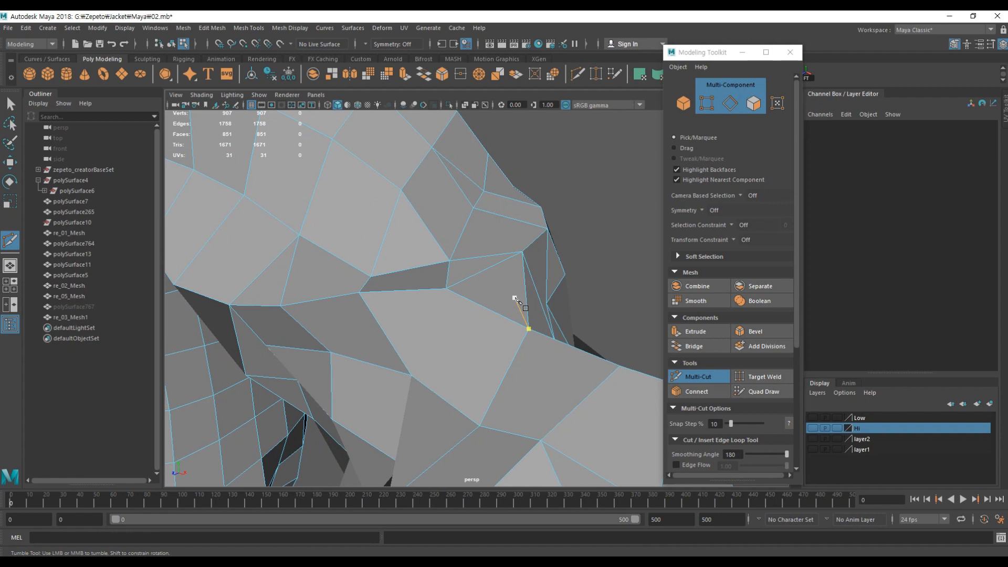
left_click_drag(515, 299, 483, 278, "alt")
key("w")
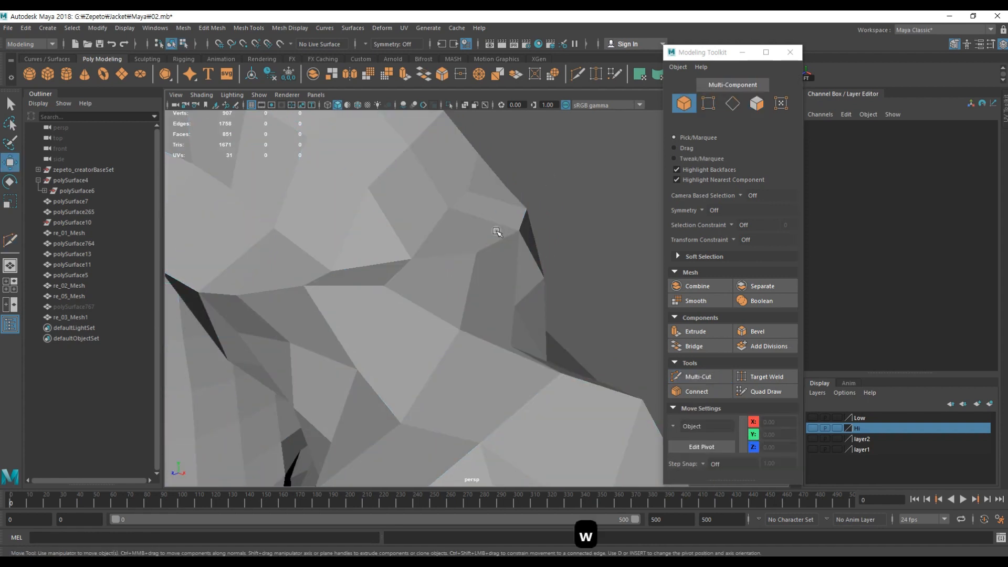
Step: Unhide the high-poly mesh polySurface767 and resume Quad Draw on the sleeve with it as live surface
left_click(497, 231)
right_click_drag(497, 232, 443, 273, "alt")
right_click_drag(549, 252, 444, 281, "alt")
key("ctrl+shift+h")
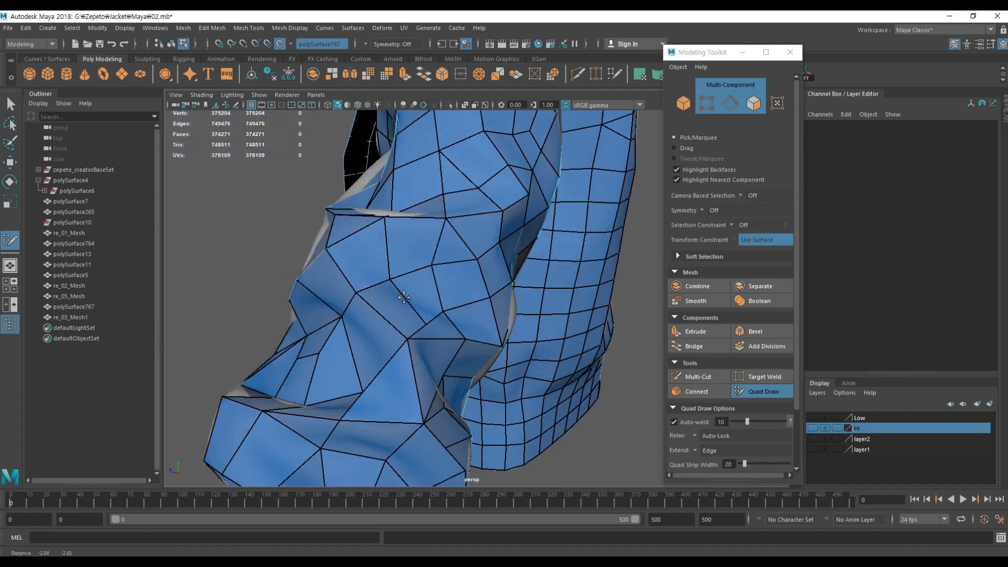
Step: Cut new edges through the irregular faces along the sleeve folds with Multi-Cut and delete a stray edge
mouse_move(404, 297)
left_mouse_down("alt")
mouse_move(513, 288)
mouse_move(479, 259)
mouse_move(520, 278)
mouse_move(462, 284)
mouse_move(505, 279)
mouse_move(441, 247)
mouse_move(461, 234)
mouse_move(683, 386)
left_mouse_up("alt")
key("ctrl+shift+x")
left_click(457, 320)
key("Delete")
key("ctrl+shift+x")
left_click(537, 254)
key("ctrl+shift+q")
Step: Connect two points across the mid-sleeve faces with a cut and delete the surplus edges in Quad Draw
key("ctrl+shift+x")
left_click(424, 239)
left_click(486, 255)
key("ctrl+shift+q")
key("Delete")
key("Delete")
key("Delete")
Step: Try another Multi-Cut edge across the folded part of the sleeve and undo the last two edits
mouse_move(505, 315)
left_mouse_down("alt")
mouse_move(441, 298)
mouse_move(548, 261)
mouse_move(513, 209)
mouse_move(495, 254)
mouse_move(683, 347)
mouse_move(471, 259)
mouse_move(462, 273)
mouse_move(472, 247)
left_mouse_up("alt")
key("ctrl+z")
key("ctrl+shift+x")
left_click(493, 317)
left_click(517, 281)
key("ctrl+shift+q")
left_click(683, 360)
left_click(684, 360)
left_click(699, 376)
left_click(763, 391)
key("ctrl+z")
key("ctrl+z")
Step: Cut an edge between two vertices across the sleeve faces near the fold and resume Quad Draw
mouse_move(443, 277)
left_mouse_down("alt")
mouse_move(472, 261)
mouse_move(455, 179)
mouse_move(525, 221)
left_mouse_up("alt")
left_click(699, 376)
left_click(763, 391)
left_click_drag(472, 252, 441, 273, "alt")
left_click(698, 377)
left_click(422, 292)
left_click(448, 211)
key("ctrl+shift+q")
Step: Save the scene as a new version named 03.mb
mouse_move(448, 220)
left_mouse_down("alt")
mouse_move(494, 247)
mouse_move(462, 273)
mouse_move(430, 242)
left_mouse_up("alt")
key("ctrl+shift+x")
key("ctrl+shift+s")
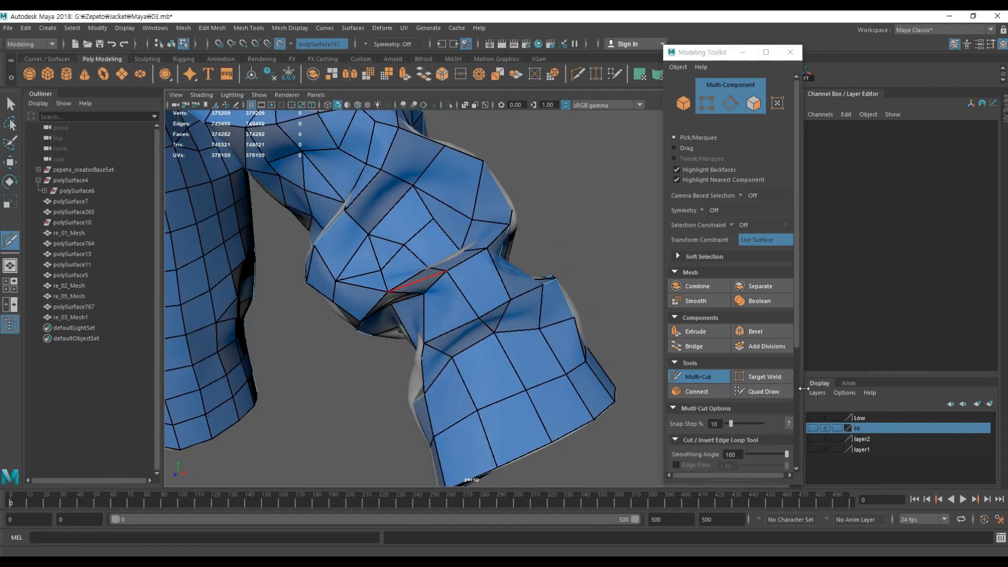
Step: Cut an edge along the fold above the cuff through three points and delete the redundant component beside it
left_click(763, 391)
left_click(699, 376)
left_click(424, 289)
left_click(458, 279)
left_click(493, 262)
left_click(763, 391)
left_click(452, 288, "ctrl+shift")
left_click_drag(452, 288, 461, 295, "alt")
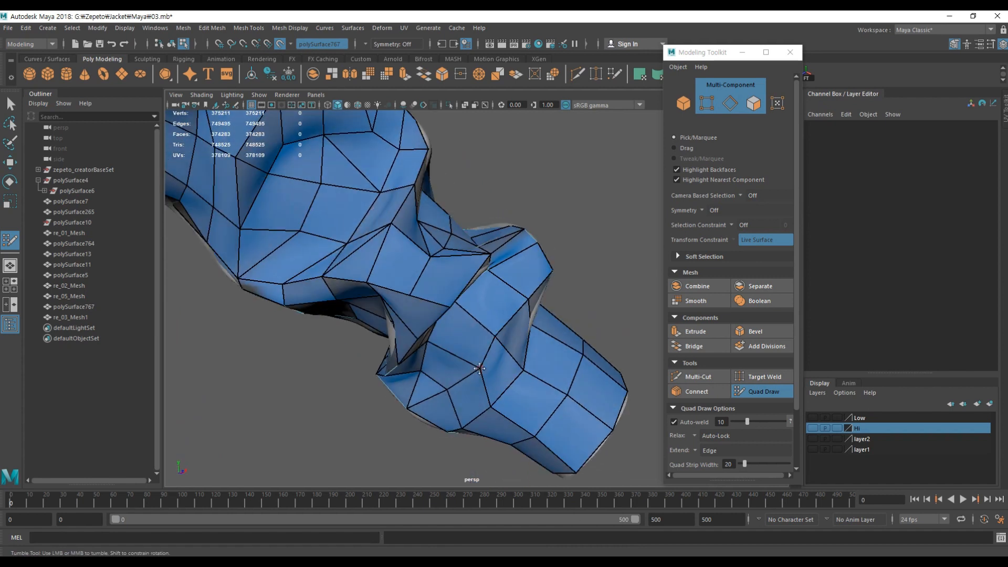
Step: Insert extra edge loops around the lower end of the sleeve with Quad Draw
left_click_drag(565, 372, 597, 289, "alt")
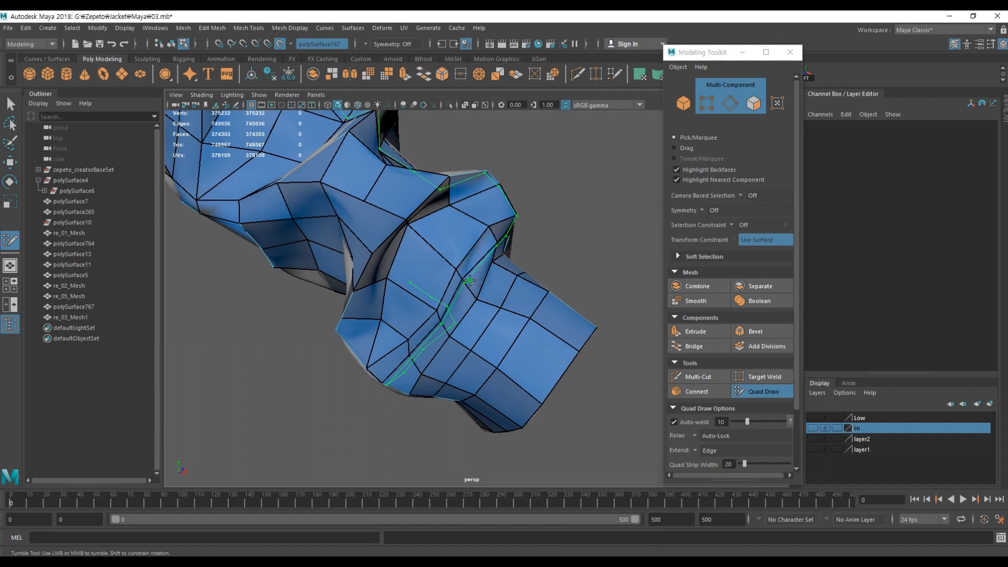
mouse_move(504, 303)
left_mouse_down("alt")
mouse_move(447, 322)
mouse_move(462, 326)
mouse_move(435, 317)
left_mouse_up("alt")
left_click(757, 395)
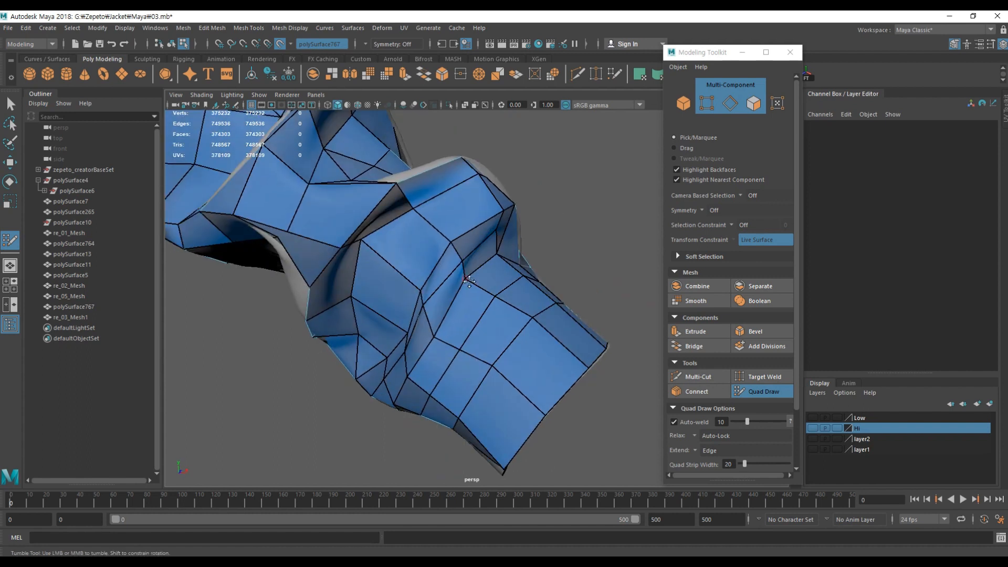
Step: Try deleting an edge and cutting a replacement at the crease above the cuff
key("Delete")
left_click_drag(455, 278, 478, 339, "alt")
key("ctrl+z")
mouse_move(437, 374)
left_mouse_down("alt")
mouse_move(473, 337)
mouse_move(431, 315)
mouse_move(418, 294)
left_mouse_up("alt")
key("ctrl+shift+x")
left_click(419, 275)
key("y")
mouse_move(517, 373)
left_mouse_down("alt")
mouse_move(488, 365)
mouse_move(448, 310)
left_mouse_up("alt")
key("ctrl+z")
Step: Cut new edges through the uneven faces around the crease above the cuff with Multi-Cut
left_click_drag(512, 355, 630, 362, "alt")
left_click(699, 378)
left_click(441, 258)
left_click_drag(526, 305, 431, 289, "alt")
right_click(512, 280)
left_click(476, 276)
left_click(491, 315)
key("y")
Step: Cut an edge between two vertices on the lower sleeve and delete the leftover components next to it
mouse_move(491, 315)
left_mouse_down("alt")
mouse_move(505, 310)
mouse_move(441, 294)
mouse_move(427, 299)
mouse_move(479, 300)
mouse_move(412, 307)
mouse_move(415, 331)
left_mouse_up("alt")
key("ctrl+shift+x")
left_click(413, 248)
left_click(427, 300)
key("ctrl+shift+q")
key("Delete")
left_click(411, 307, "ctrl+shift")
Step: Cut a three-point edge across the lower sleeve and delete the obsolete component inside the new quads
key("ctrl+shift+x")
left_click(398, 357)
left_click(424, 325)
left_click(477, 337)
key("ctrl+shift+q")
left_click(442, 320, "ctrl+shift")
Step: Add a two-point cut on the sleeve and touch up the adjoining topology with Quad Draw
key("ctrl+shift+x")
left_click(461, 317)
left_click(508, 317)
mouse_move(485, 307)
left_mouse_down("alt")
mouse_move(604, 302)
mouse_move(483, 326)
mouse_move(462, 294)
left_mouse_up("alt")
key("ctrl+shift+q")
right_click_drag(462, 294, 403, 261, "alt")
left_click_drag(403, 261, 378, 197, "alt")
right_click_drag(378, 197, 393, 189, "alt")
left_click_drag(393, 188, 456, 216, "alt")
left_click(456, 214, "shift")
right_click_drag(455, 214, 399, 247, "alt")
Step: Split an irregular face with a two-point cut and delete the unneeded edges around it
left_click(709, 377)
mouse_move(431, 221)
left_mouse_down("alt")
mouse_move(387, 184)
mouse_move(368, 246)
mouse_move(473, 295)
mouse_move(430, 315)
left_mouse_up("alt")
left_click(364, 251)
left_click(417, 238)
key("Delete")
key("Delete")
left_click(700, 376)
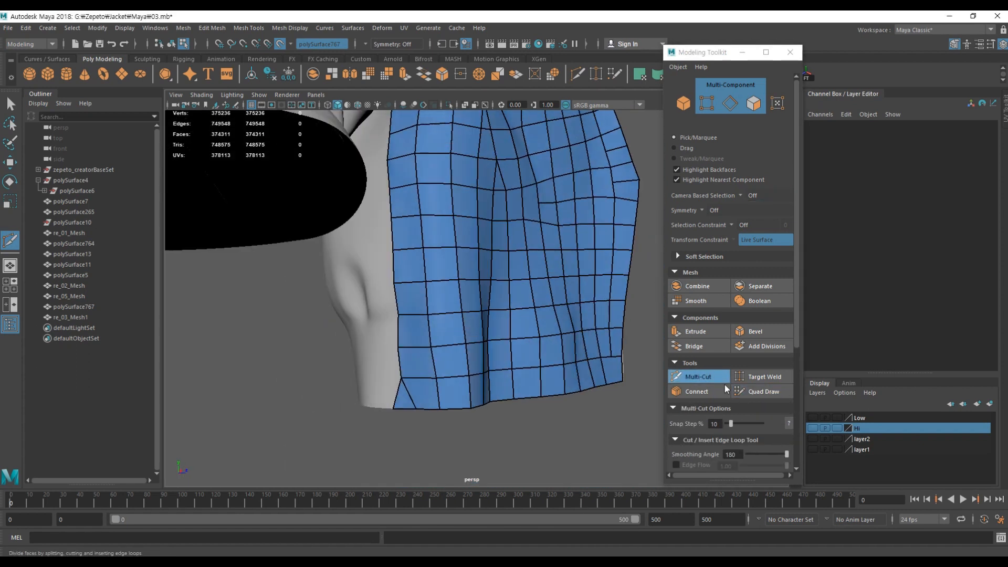
Step: Clean up the irregular faces at the hem of the body panel and delete the surplus edges in Quad Draw
left_click(757, 391)
right_click_drag(367, 388, 383, 400, "alt")
left_click(699, 377)
mouse_move(398, 370)
left_mouse_down("alt")
mouse_move(405, 289)
mouse_move(513, 232)
left_mouse_up("alt")
left_click(763, 392)
key("Delete")
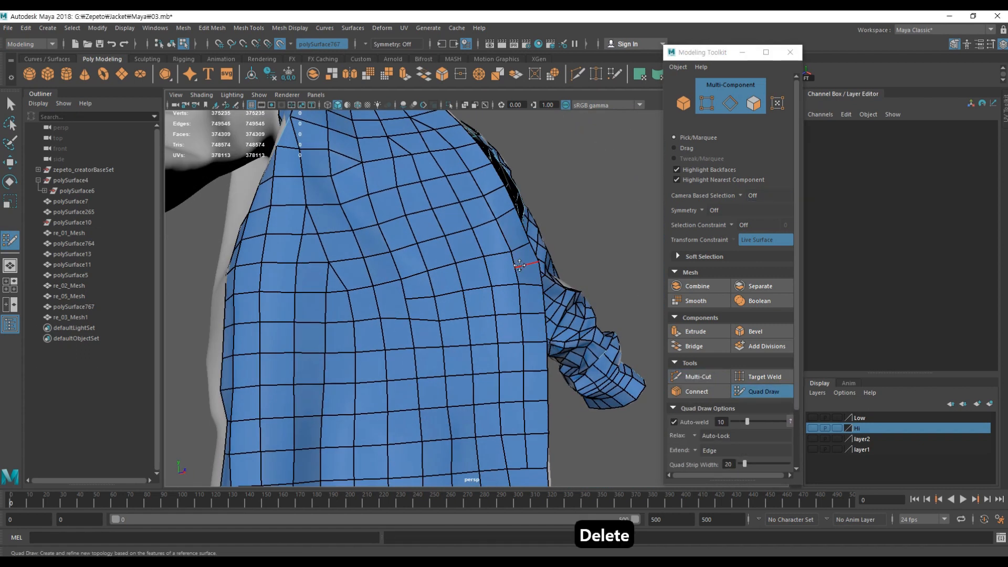
Step: Leave Quad Draw for the Move tool and delete the low-poly mesh's construction history
mouse_move(402, 279)
left_mouse_down("alt")
mouse_move(473, 252)
mouse_move(439, 286)
left_mouse_up("alt")
mouse_move(439, 286)
right_mouse_down("alt")
mouse_move(569, 244)
mouse_move(604, 210)
right_mouse_up("alt")
key("w")
key("alt+shift+d")
Step: Hide the high-poly mesh polySurface767 and select re_03_Mesh1 for component editing
left_click_drag(625, 268, 578, 279, "alt")
left_click(336, 268)
key("ctrl+h")
left_click(473, 246)
left_click_drag(572, 205, 446, 231, "alt")
right_click_drag(446, 231, 505, 231, "alt")
right_click_drag(472, 247, 472, 295)
Step: Check the face flow where the sleeve meets the body by selecting the sleeve faces of re_03_Mesh1
mouse_move(473, 263)
left_mouse_down("alt")
mouse_move(520, 247)
mouse_move(473, 293)
mouse_move(418, 307)
mouse_move(376, 203)
mouse_move(502, 294)
left_mouse_up("alt")
left_click(472, 294, "shift")
key("4")
left_click(502, 336)
key("z")
left_click_drag(475, 463, 762, 189, "shift")
key("5")
mouse_move(473, 262)
left_mouse_down("alt")
mouse_move(344, 247)
mouse_move(429, 237)
mouse_move(401, 247)
mouse_move(498, 255)
left_mouse_up("alt")
key("q")
double_click(401, 247, "shift")
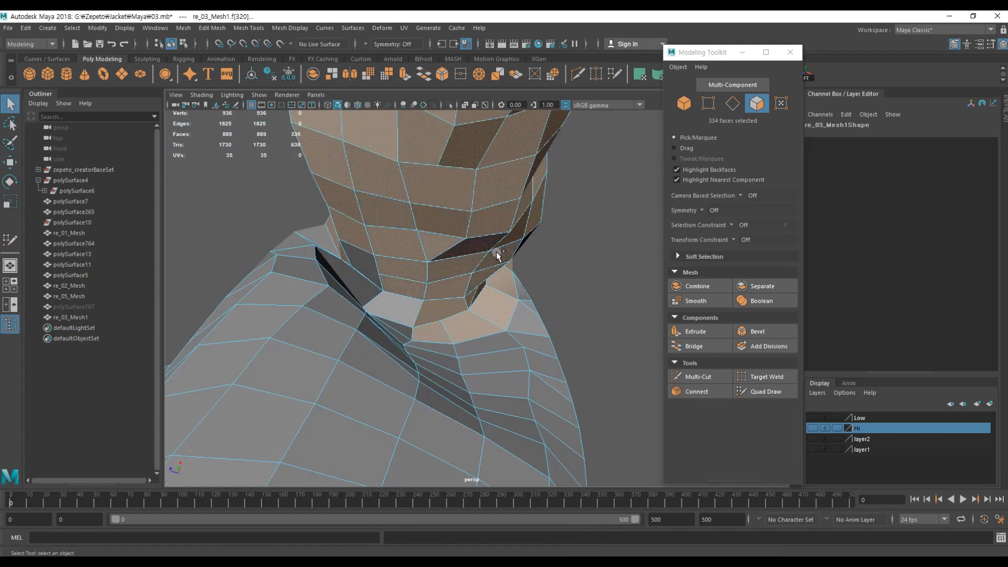
Step: Try to target-weld a vertex at the gap between the sleeve and the body
scroll(498, 254, "up", 4)
left_click_drag(411, 277, 396, 286, "alt")
right_click_drag(397, 285, 346, 286)
left_click(345, 246)
key("f")
left_click_drag(542, 339, 543, 344, "alt")
left_click_drag(429, 251, 436, 254)
key("ctrl+z")
left_click_drag(436, 254, 464, 283, "alt")
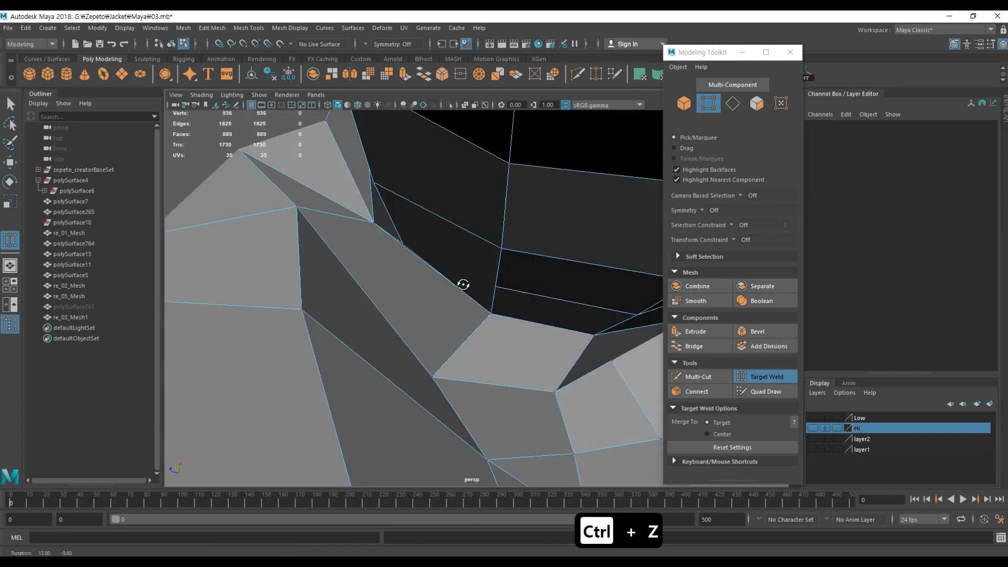
Step: Cut new edges through the faces beside the sleeve opening, combining Multi-Cut and Target Weld, and undo the last action
left_click(698, 377)
left_click(404, 266)
key("w")
left_click(766, 377)
left_click(699, 377)
left_click_drag(435, 332, 428, 363, "alt")
left_click(427, 362)
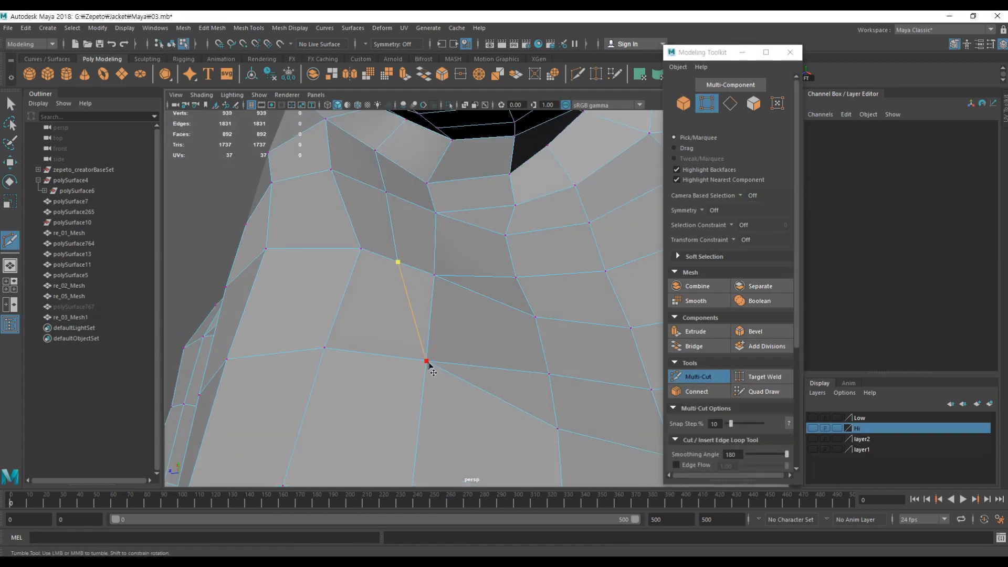
key("ctrl+z")
Step: Select the two overlapping vertices where the sleeve opening of re_03_Mesh1 meets the body and merge them
key("q")
left_click_drag(349, 304, 398, 261, "alt")
key("w")
scroll(423, 247, "up", 4)
mouse_move(399, 261)
right_mouse_down()
mouse_move(433, 231)
mouse_move(388, 246)
right_mouse_up()
left_click(405, 230)
key("3")
key("1")
key("4")
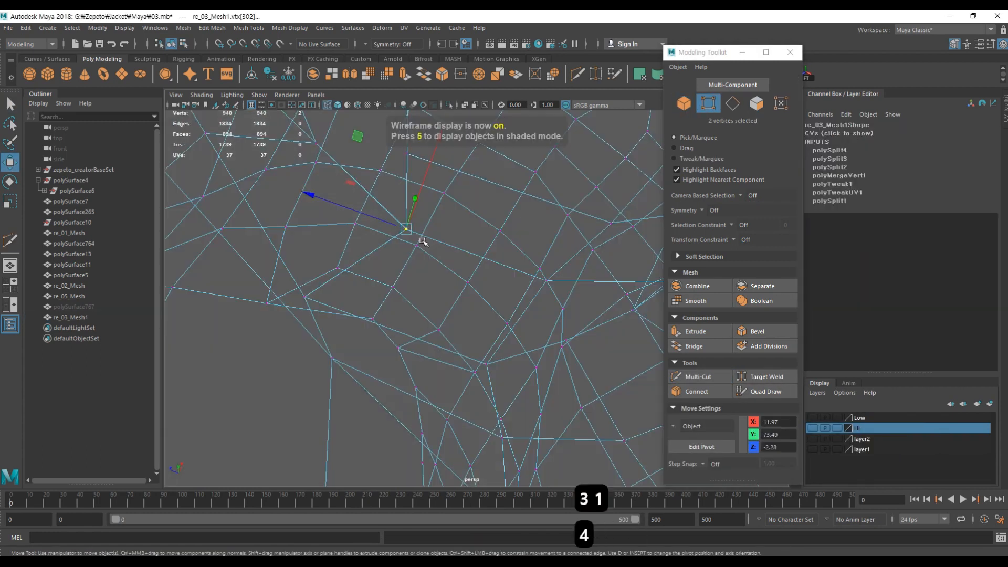
key("5")
right_click_drag(468, 261, 513, 230)
key("w")
left_click_drag(468, 272, 417, 265, "alt")
key("ctrl+z")
right_click_drag(417, 265, 439, 288, "shift")
mouse_move(417, 265)
left_mouse_down("alt")
mouse_move(439, 288)
mouse_move(326, 331)
mouse_move(403, 279)
left_mouse_up("alt")
Step: Cut replacement edges through the faces beside the merged sleeve vertex and delete the leftover edge
key("w")
right_click_drag(403, 278, 457, 284, "shift")
right_click_drag(457, 284, 557, 275, "alt")
left_click(524, 306)
key("Delete")
Step: Select the connected sleeve and adjoining body-half faces of re_03_Mesh1 and extract them into a separate object
key("w")
left_click_drag(558, 274, 529, 345, "alt")
right_click_drag(528, 345, 529, 376)
double_click(526, 331, "shift")
mouse_move(526, 331)
left_mouse_down("alt")
mouse_move(414, 356)
mouse_move(498, 225)
mouse_move(482, 342)
mouse_move(651, 175)
mouse_move(493, 368)
left_mouse_up("alt")
key("4")
mouse_move(494, 368)
left_mouse_down("alt")
mouse_move(506, 261)
mouse_move(531, 292)
mouse_move(431, 181)
mouse_move(460, 251)
left_mouse_up("alt")
key("5")
key("q")
left_click_drag(530, 171, 499, 273, "alt")
key("4")
middle_click_drag(499, 274, 506, 153, "alt")
key("5")
left_click_drag(506, 153, 460, 256, "alt")
right_click_drag(460, 256, 450, 427, "shift")
left_click_drag(450, 427, 604, 399, "alt")
left_click(604, 399)
Step: Delete the construction history of the extracted sleeve piece polySurface768
left_click(458, 197)
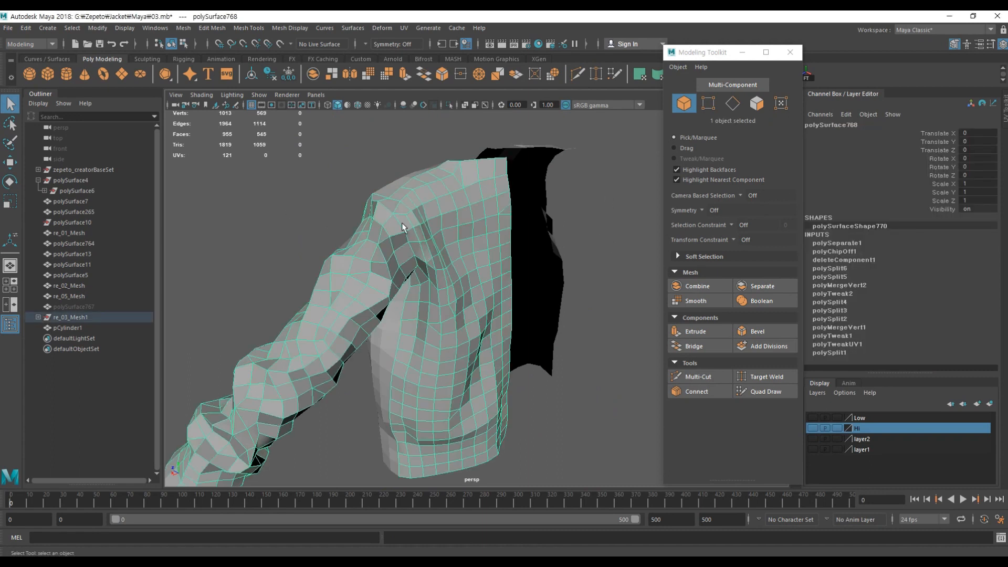
key("alt+shift+d")
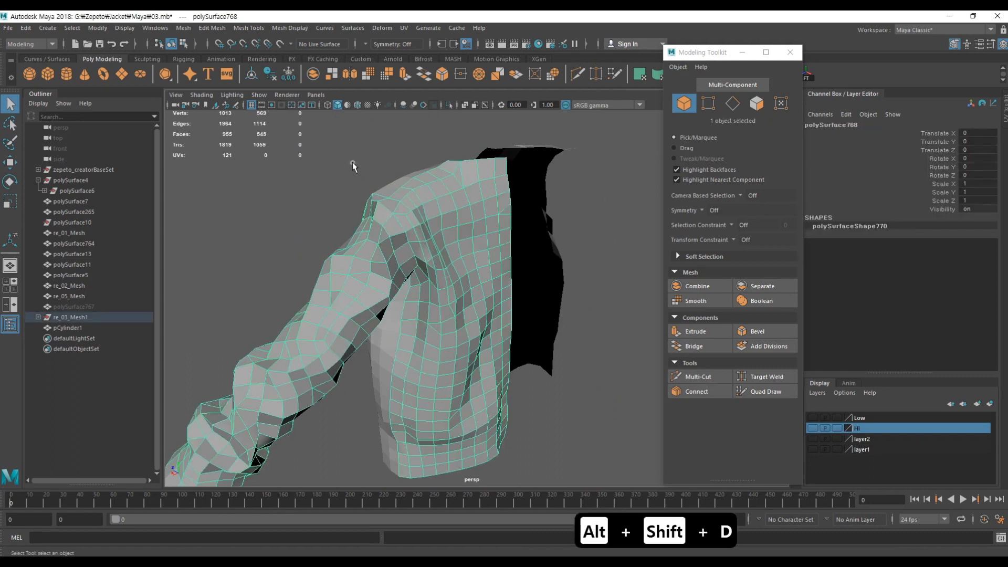
left_click_drag(451, 284, 464, 288, "alt")
Step: Duplicate the extracted sleeve piece and mirror the copy by setting its Scale X to -1
key("w")
left_click_drag(505, 314, 471, 278, "alt")
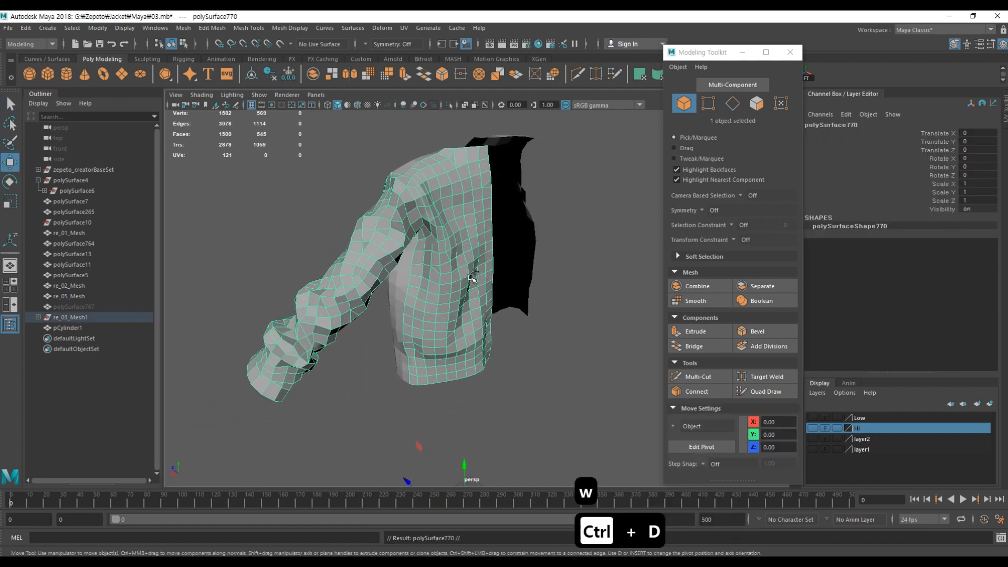
left_click(980, 187)
type("-1")
key("Return")
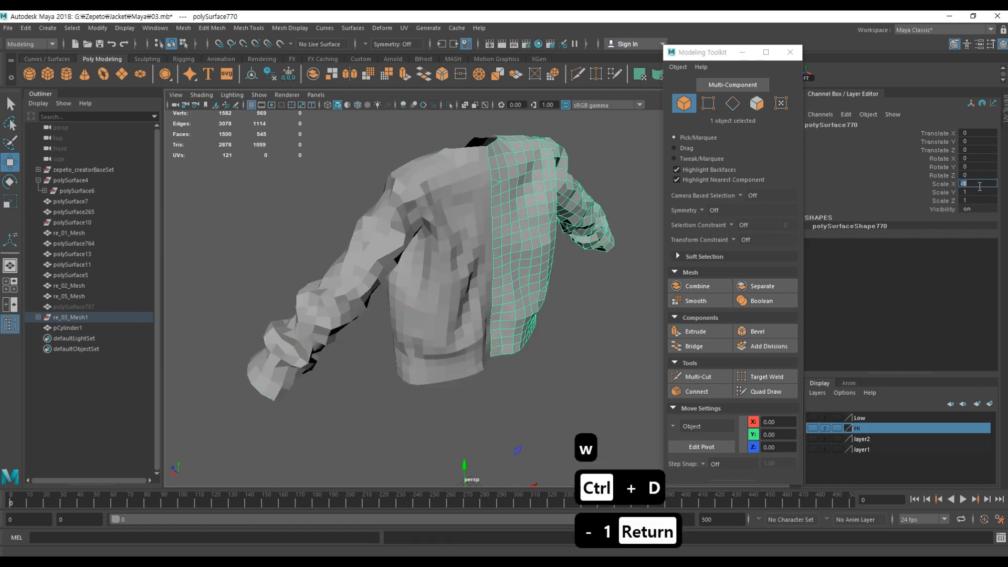
Step: Examine how the mirrored sleeve piece meets the remaining body piece along the shoulder, armhole and hem
left_click_drag(494, 358, 554, 297, "alt")
left_click(554, 297)
left_click_drag(352, 263, 457, 263, "alt")
left_click(362, 266)
left_click_drag(430, 308, 444, 252, "alt")
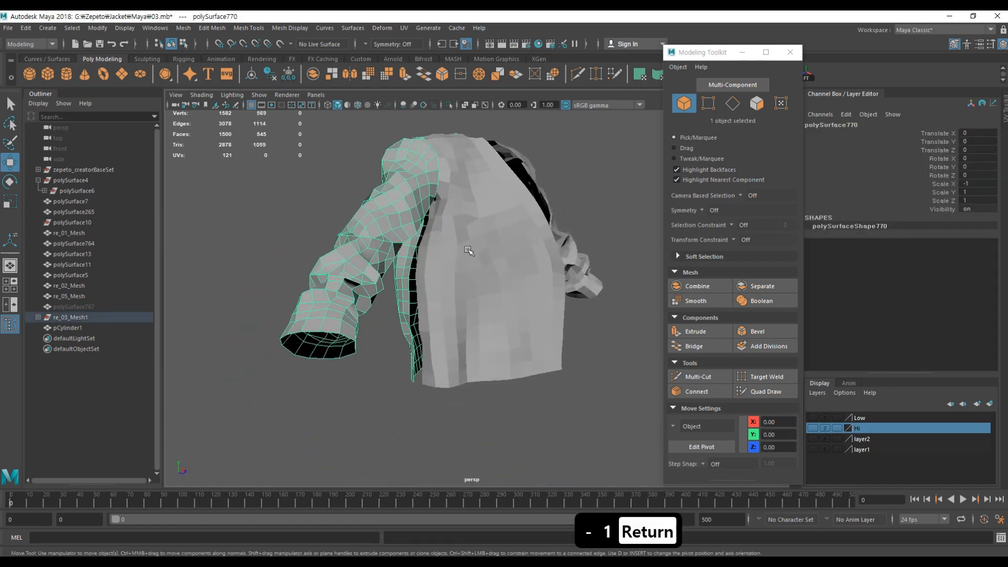
left_click(470, 251, "shift")
left_click_drag(471, 285, 495, 266, "alt")
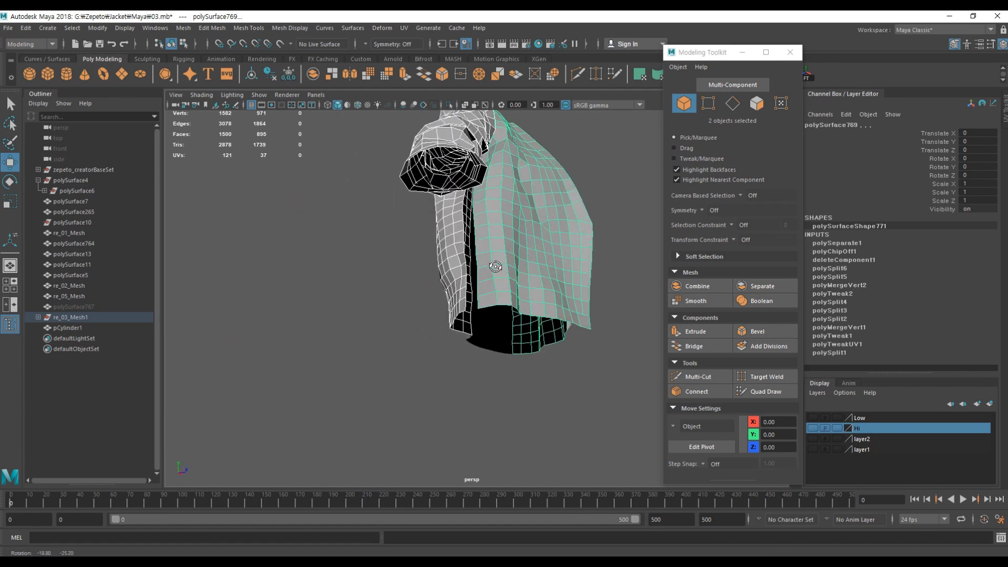
right_click_drag(495, 266, 513, 257, "alt")
left_click_drag(513, 257, 391, 275, "alt")
left_click(343, 204)
Step: Move the shoulder and armhole border vertices of polySurface769 with soft selection to fit the mirrored sleeve
left_click(374, 284)
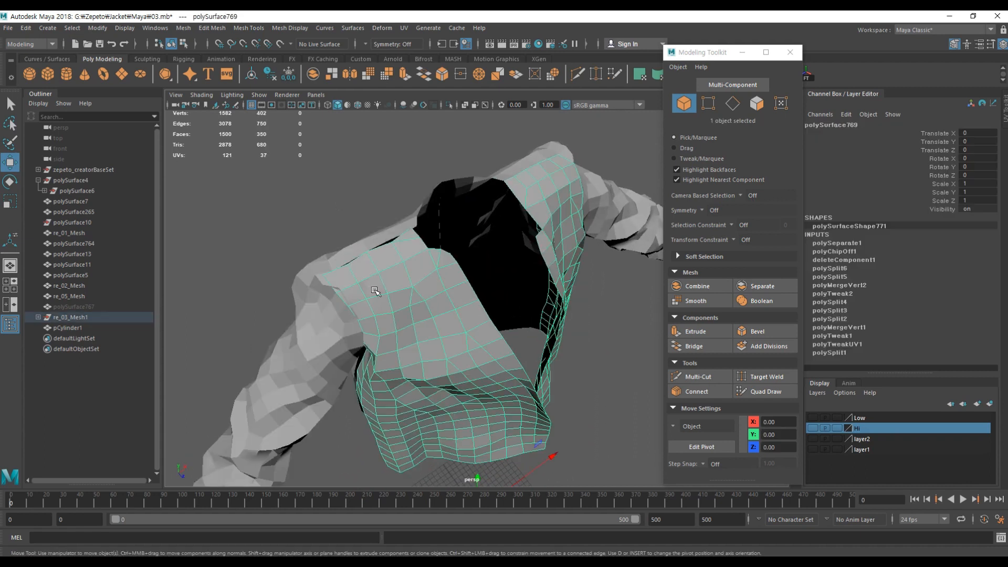
right_click_drag(374, 290, 512, 292, "alt")
left_click_drag(342, 250, 433, 226, "alt")
right_click_drag(433, 225, 344, 229)
left_click(337, 238)
left_click_drag(416, 236, 414, 239, "alt")
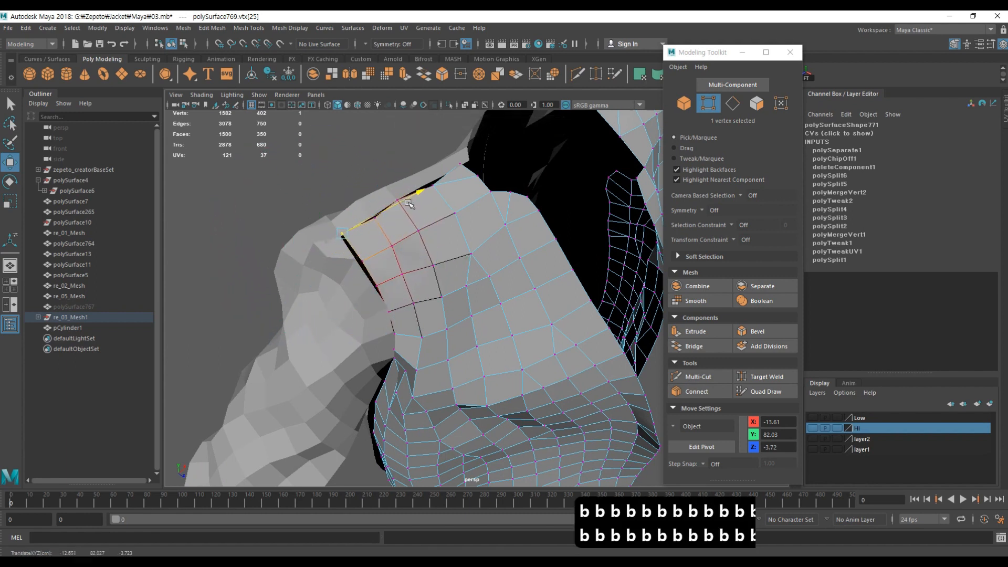
left_click_drag(441, 358, 427, 273, "alt")
left_click(422, 188)
left_click_drag(422, 188, 432, 200, "alt")
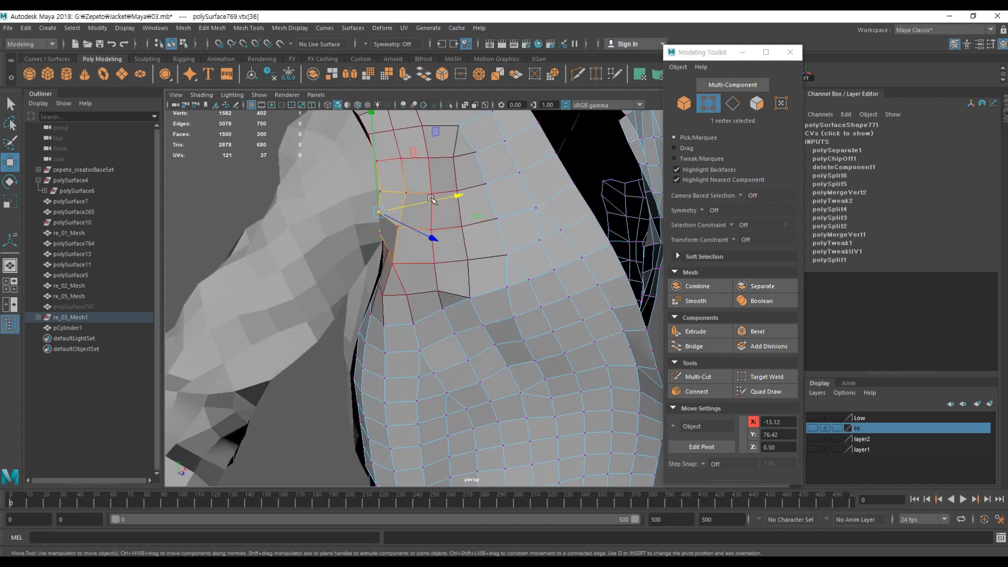
Step: Adjust the underarm border vertices of polySurface769 with a small soft-selection radius to narrow the gap to the sleeve
left_click_drag(398, 244, 367, 210, "alt")
right_click_drag(345, 175, 434, 209, "alt")
left_click_drag(434, 209, 367, 293, "alt")
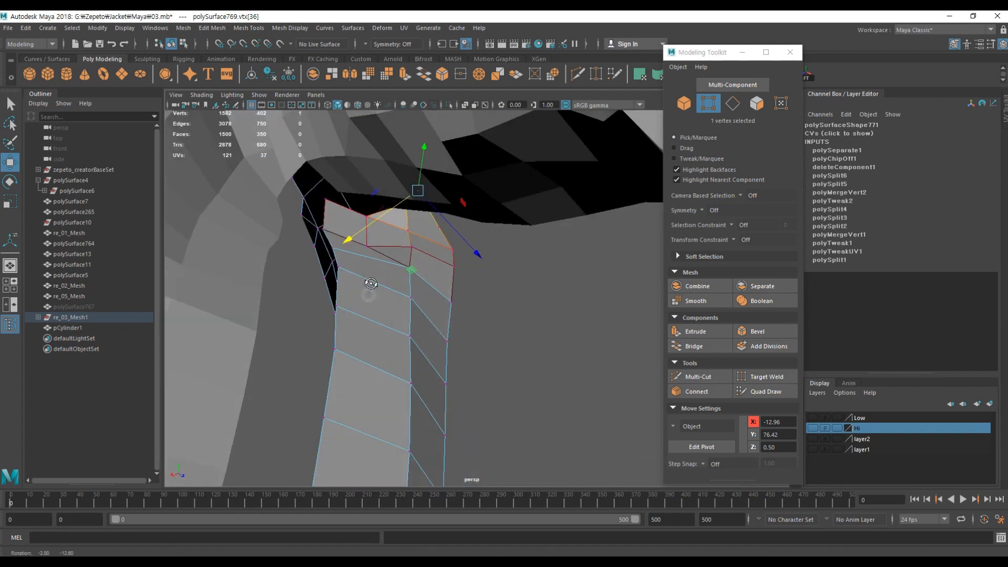
left_click(339, 206)
left_click(324, 198)
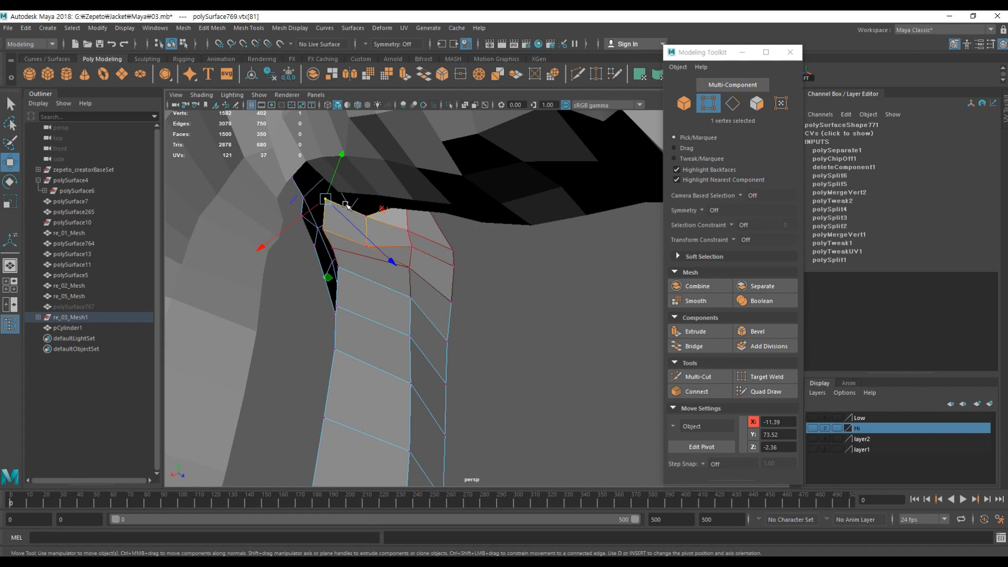
key("f")
left_click_drag(347, 205, 501, 278, "alt")
left_click(498, 229)
left_click_drag(498, 230, 525, 268, "alt")
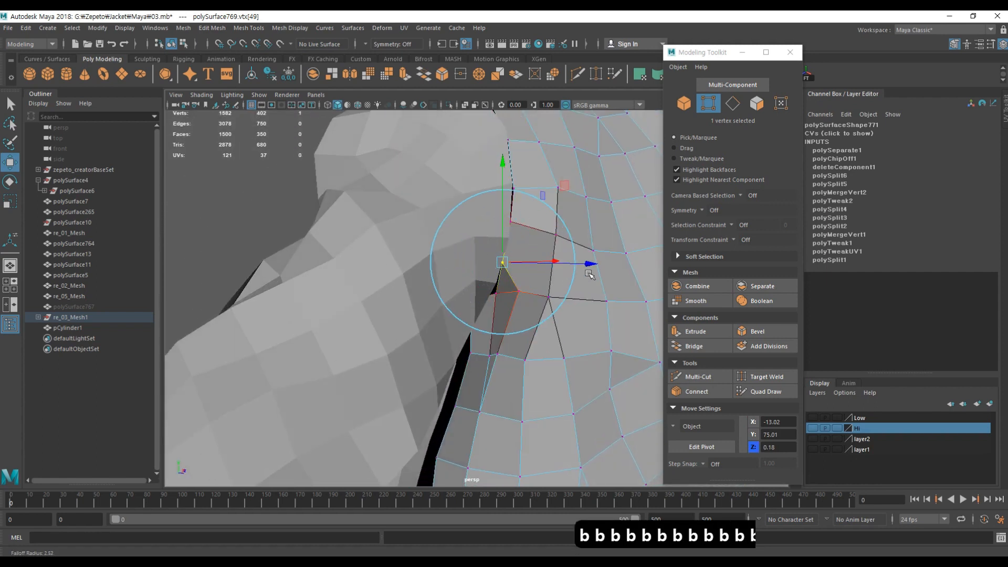
left_click_drag(531, 306, 585, 275, "alt")
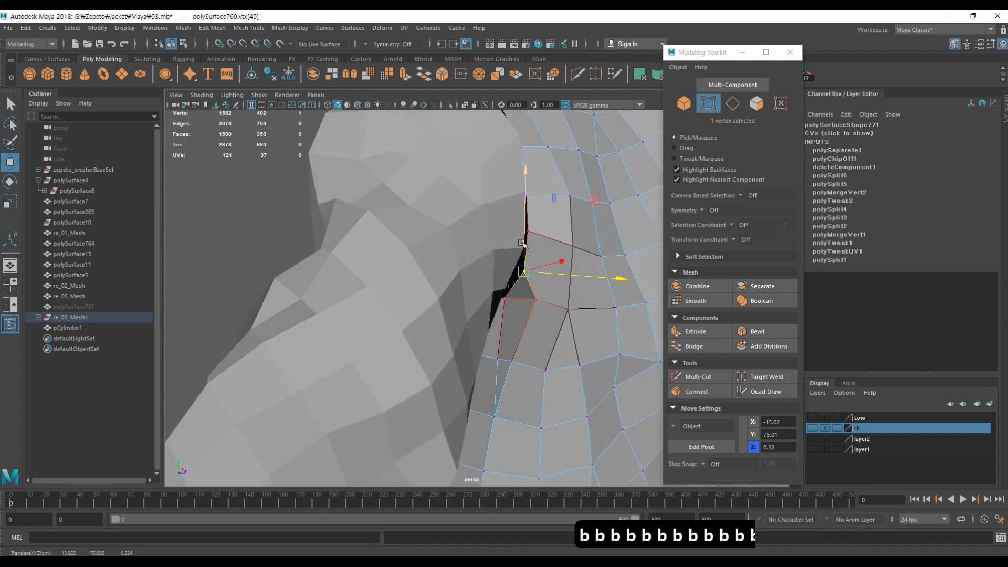
left_click_drag(524, 247, 441, 261, "alt")
Step: Adjust the vertex at the neck end of the shoulder seam on polySurface769
key("F8")
left_click_drag(431, 152, 398, 223, "alt")
key("F9")
left_click(420, 177)
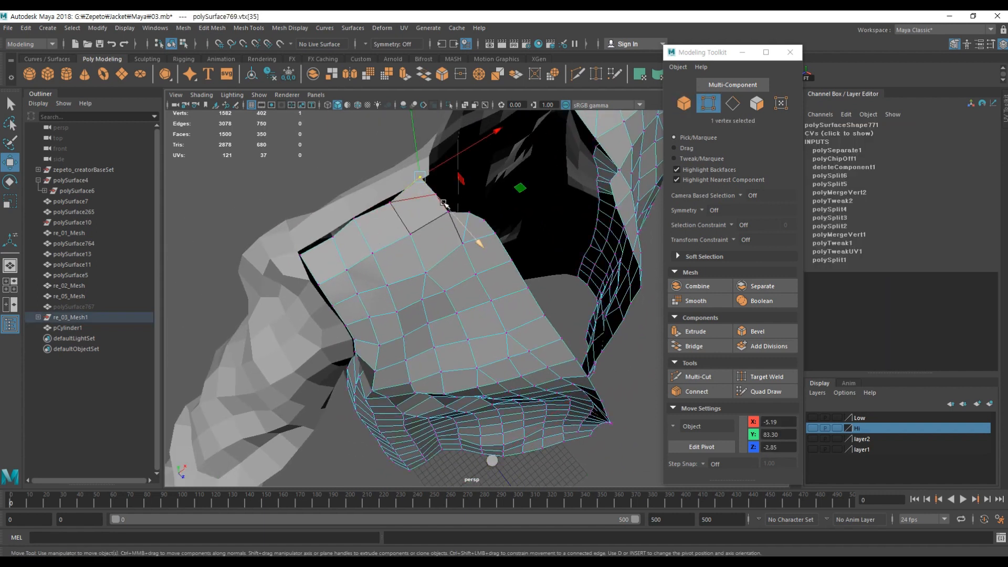
key("F8")
Step: Select the mirrored sleeve piece polySurface770 and the body piece polySurface769 and combine them into one mesh
left_click_drag(419, 248, 400, 177, "alt")
left_click(400, 177)
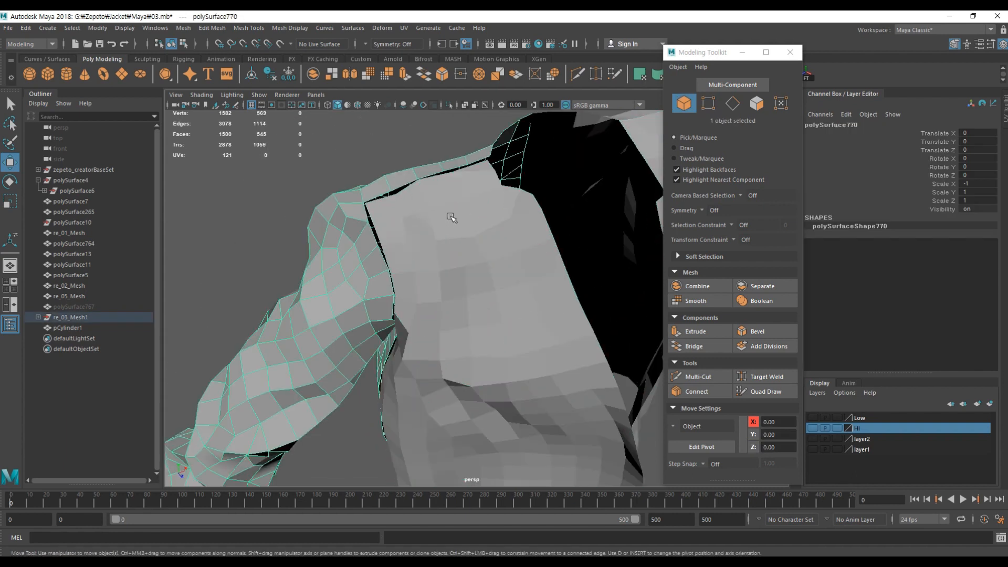
left_click(452, 218, "shift")
left_click_drag(452, 218, 409, 259, "alt")
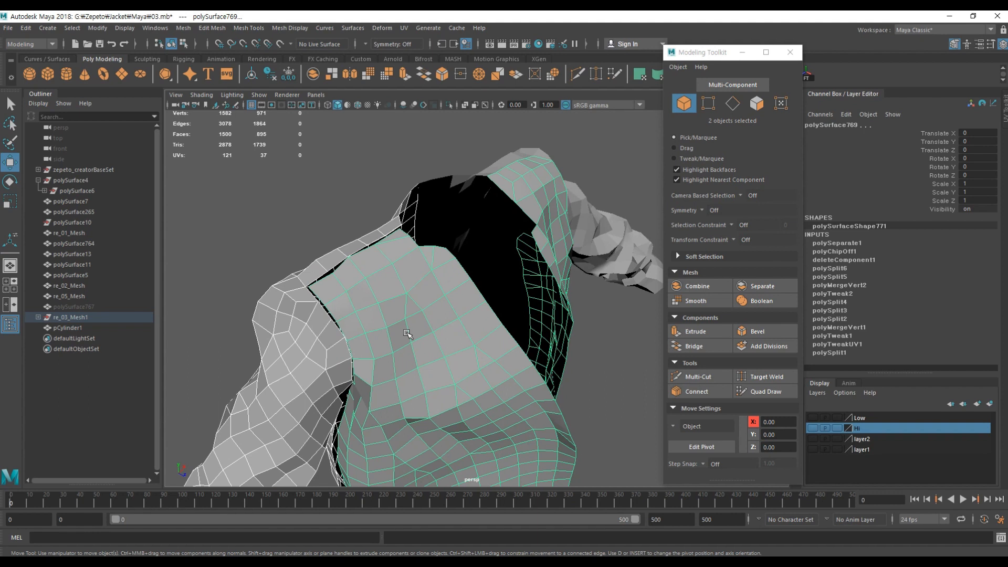
left_click_drag(407, 334, 416, 318, "alt")
scroll(476, 341, "up", 10)
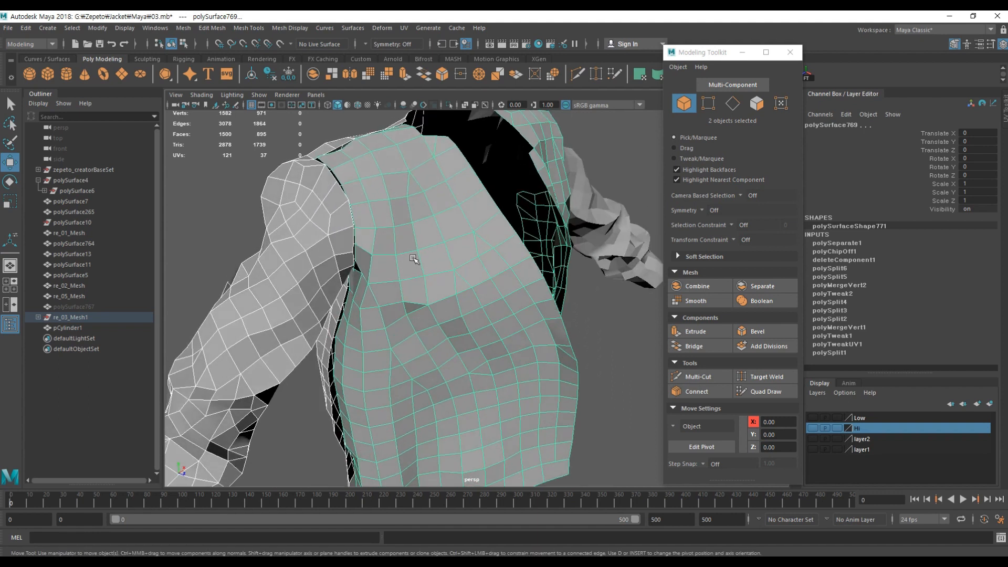
left_click_drag(417, 223, 324, 364, "alt")
left_click_drag(462, 306, 345, 202, "alt")
left_click_drag(481, 209, 436, 231, "alt")
left_click(424, 234)
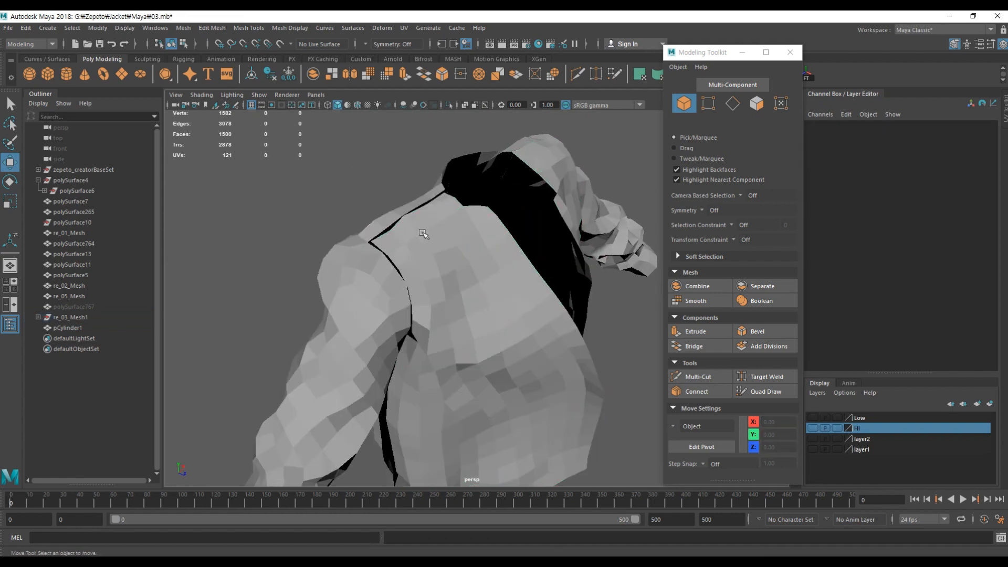
left_click(441, 240, "shift")
right_click_drag(442, 226, 435, 416, "shift")
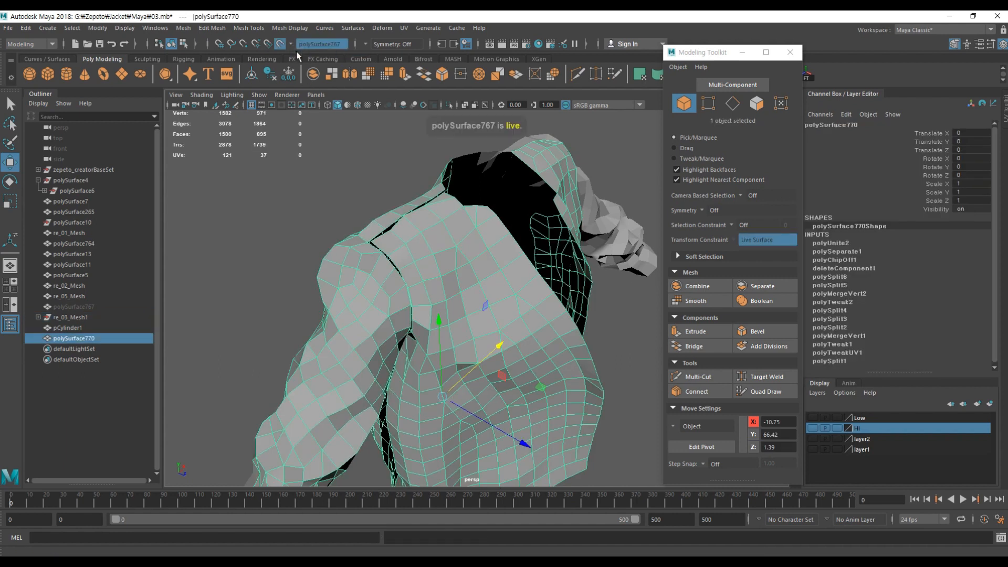
Step: Make the high-poly mesh polySurface767 live and visible, and start Quad Draw on the combined mesh
left_click(327, 169)
key("ctrl+shift+h")
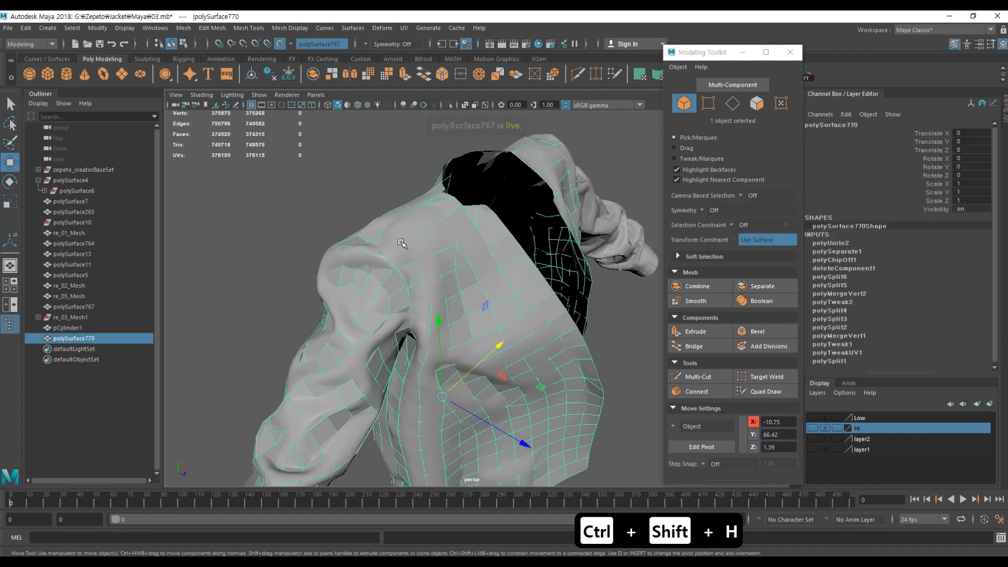
left_click(764, 391)
scroll(420, 268, "up", 5)
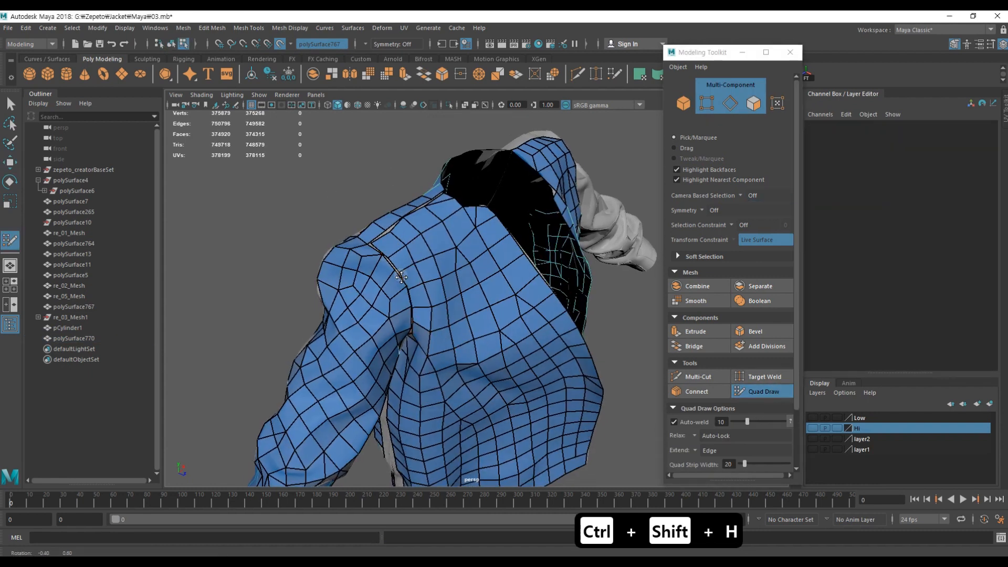
left_click_drag(398, 234, 415, 200, "alt")
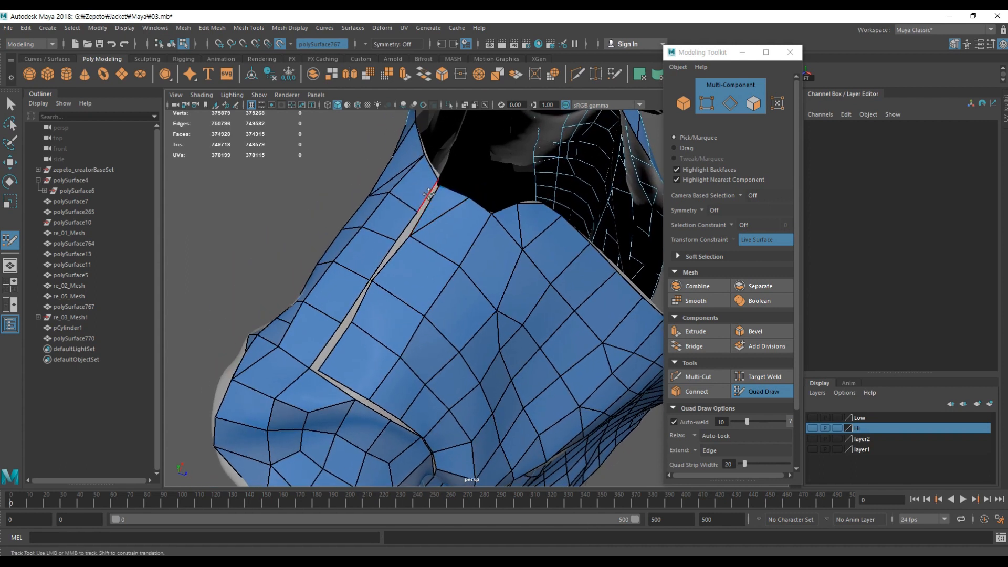
Step: Weld the shoulder seam vertices nearest the neck with Quad Draw, undoing any misplaced moves
key("ctrl+z")
key("ctrl+z")
key("ctrl+z")
key("ctrl+z")
key("ctrl+z")
key("ctrl+z")
key("ctrl+z")
key("ctrl+z")
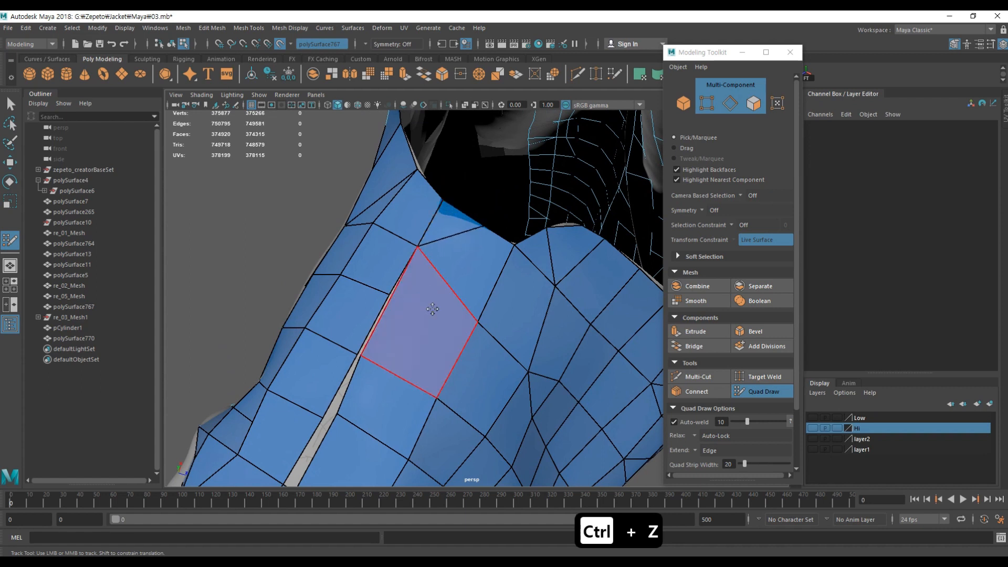
Step: Cut a new edge path with Multi-Cut across the body panel faces beside the shoulder seam
left_click(698, 377)
left_click_drag(525, 338, 520, 345, "alt")
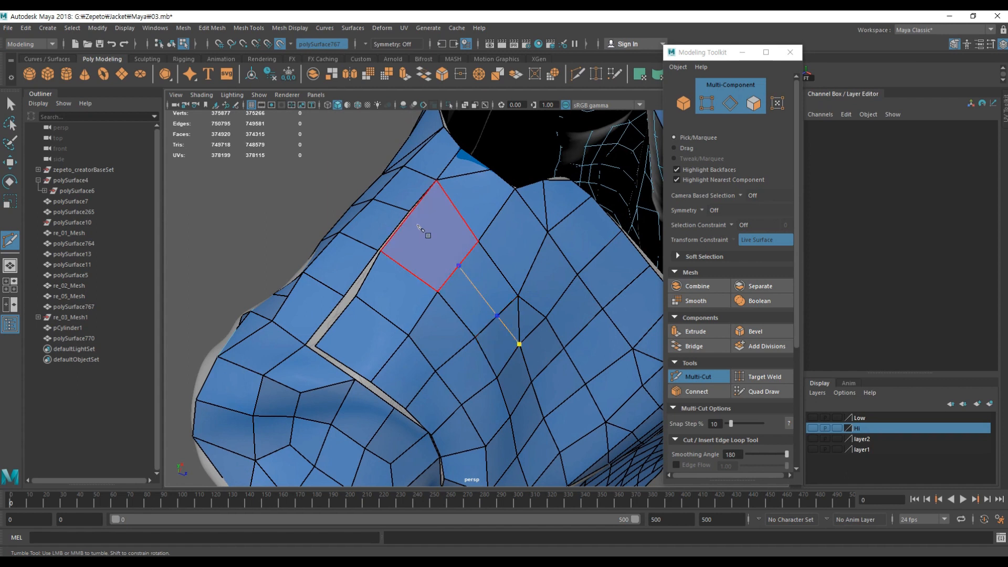
key("Return")
Step: Relax the newly cut faces with Quad Draw and weld the remaining shoulder seam vertices up to the armhole corner
left_click(765, 391)
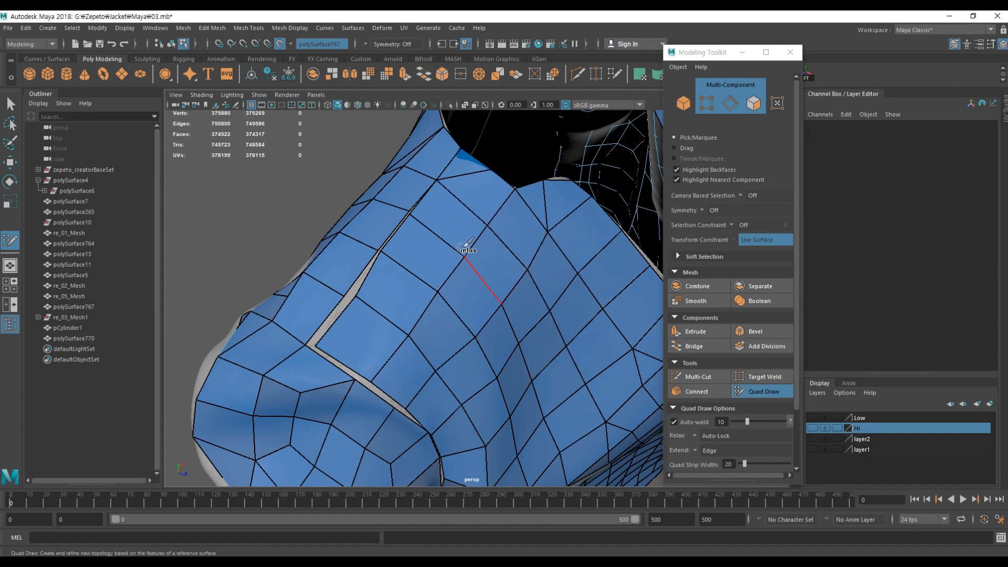
left_click_drag(431, 320, 439, 266, "alt")
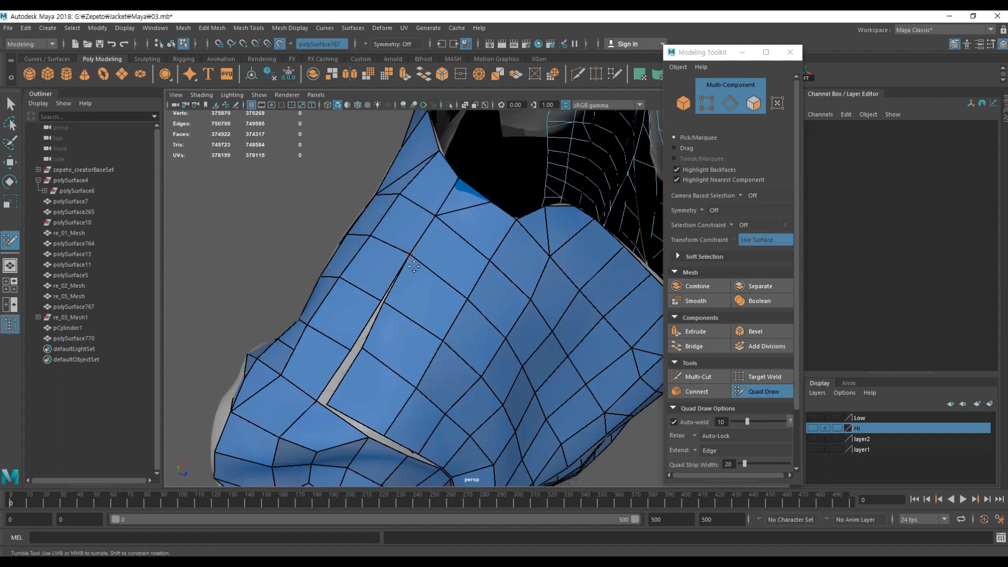
mouse_move(366, 349)
left_mouse_down()
mouse_move(348, 353)
mouse_move(396, 323)
mouse_move(439, 341)
left_mouse_up()
middle_click_drag(439, 342, 407, 273, "alt")
left_click_drag(401, 268, 387, 259)
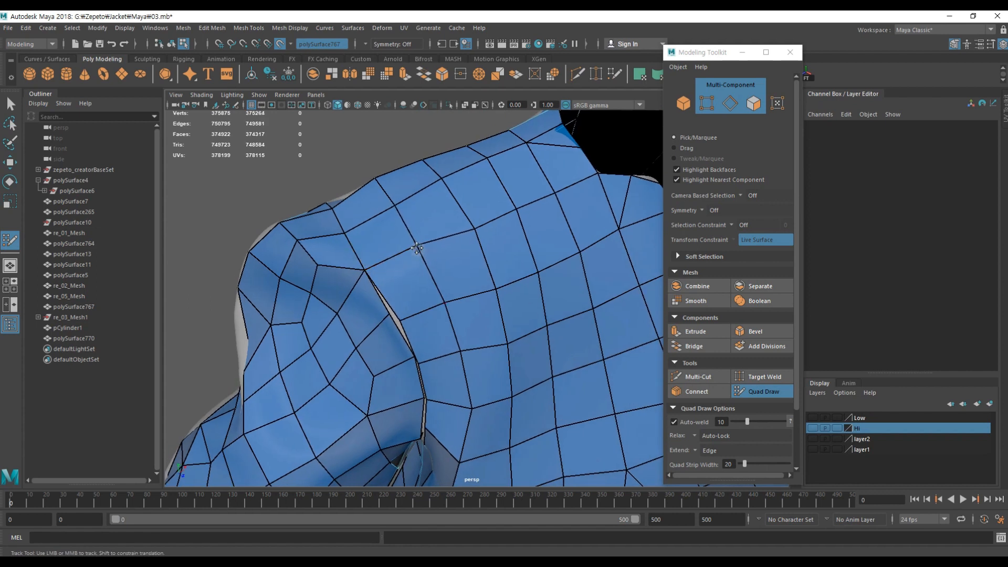
Step: Undo the last Quad Draw edits and weld the next armhole seam vertices just below the shoulder corner
key("ctrl+z")
key("ctrl+z")
key("ctrl+z")
key("ctrl+z")
key("ctrl+z")
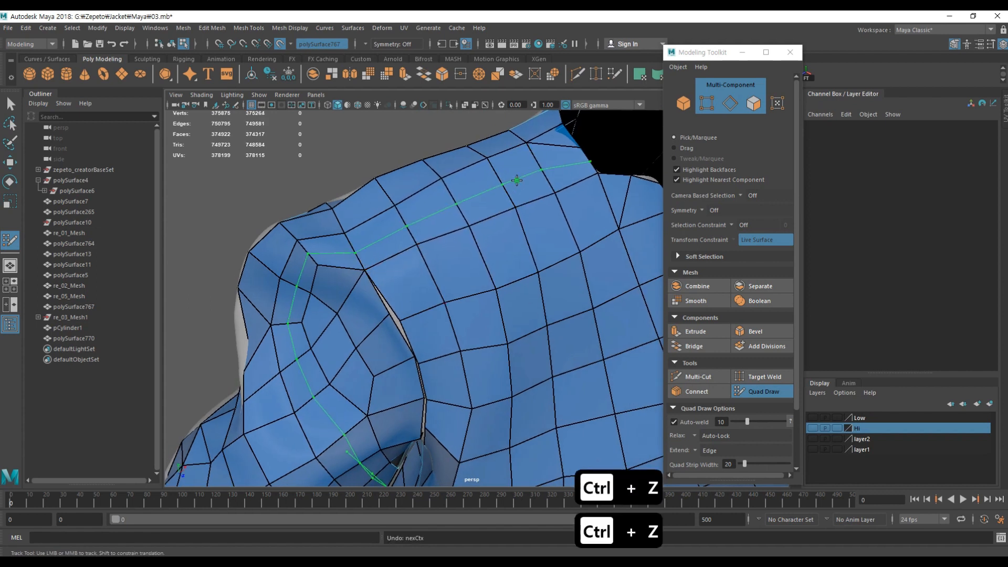
left_click_drag(481, 227, 498, 135, "alt")
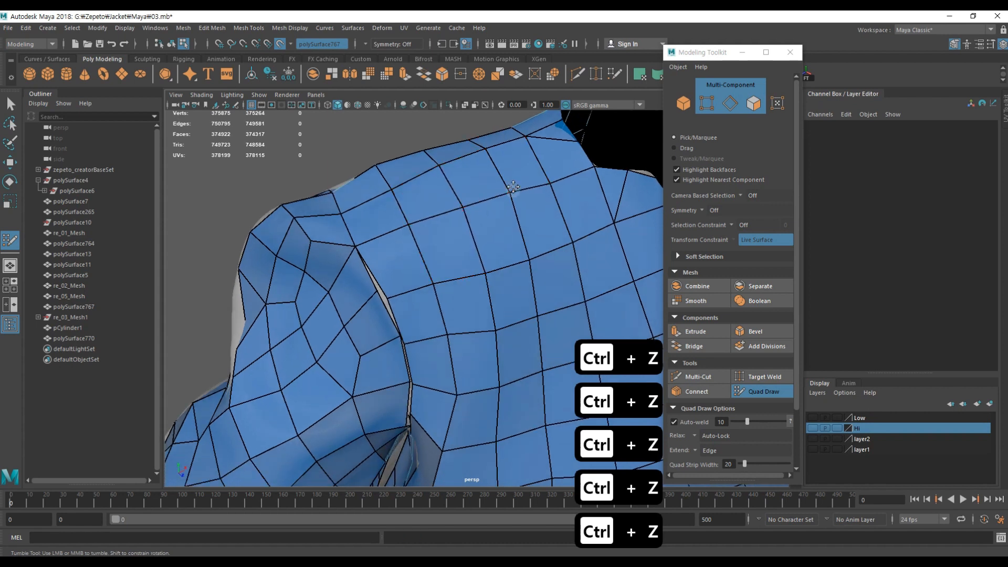
middle_click_drag(514, 187, 546, 116, "alt")
right_click_drag(415, 195, 433, 191, "alt")
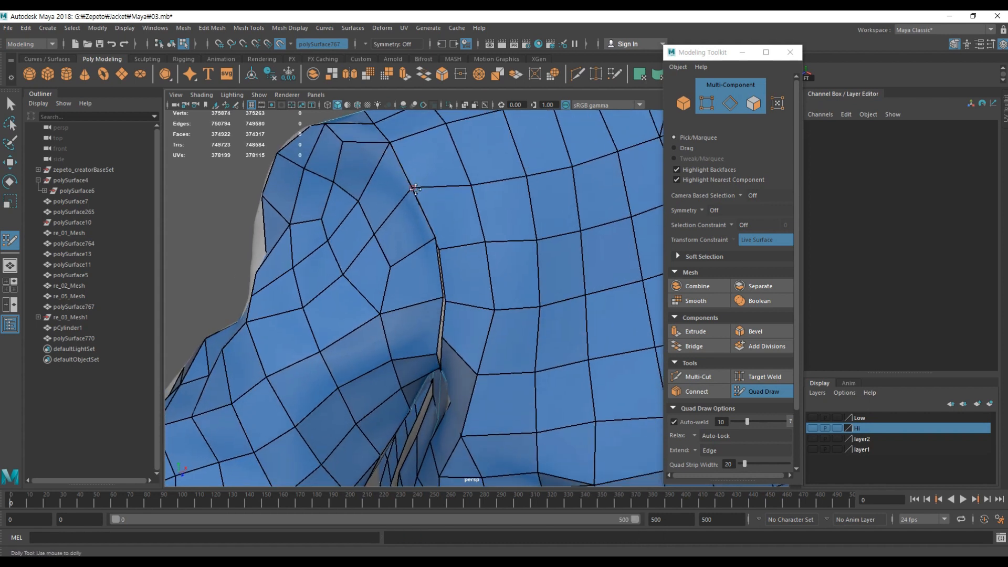
left_click_drag(416, 190, 445, 211, "alt")
mouse_move(493, 270)
left_mouse_down("alt")
mouse_move(546, 273)
mouse_move(547, 252)
left_mouse_up("alt")
Step: Cut extra edges beside the armhole seam with Multi-Cut and delete the surplus components there
left_click(699, 377)
left_click(764, 392)
left_click(699, 376)
left_click(630, 302)
left_click(763, 392)
mouse_move(593, 297)
left_mouse_down("alt")
mouse_move(546, 273)
mouse_move(531, 295)
left_mouse_up("alt")
key("Delete")
key("Delete")
key("Delete")
right_click_drag(531, 295, 562, 284, "alt")
mouse_move(546, 200)
left_mouse_down("alt")
mouse_move(586, 153)
mouse_move(499, 168)
left_mouse_up("alt")
right_click_drag(499, 169, 527, 315, "alt")
Step: Fill two faces along the armhole seam with Quad Draw and rework the adjoining edges with Multi-Cut
left_click(698, 377)
mouse_move(472, 294)
left_mouse_down("alt")
mouse_move(441, 308)
mouse_move(438, 290)
mouse_move(467, 306)
mouse_move(475, 225)
mouse_move(488, 225)
mouse_move(491, 189)
mouse_move(483, 228)
mouse_move(506, 252)
left_mouse_up("alt")
key("ctrl+z")
key("Delete")
left_click(468, 307, "shift")
left_click(483, 215, "shift")
key("ctrl+shift+x")
left_click(494, 173)
key("ctrl+shift+q")
key("Delete")
Step: Reposition a seam vertex with Quad Draw, delete the leftover component, and fill three faces along the lower armhole
right_click_drag(506, 253, 518, 171, "alt")
mouse_move(518, 171)
left_mouse_down("alt")
mouse_move(499, 211)
mouse_move(544, 211)
left_mouse_up("alt")
left_click_drag(493, 237, 520, 247)
key("Delete")
right_click_drag(520, 247, 541, 252, "alt")
left_click_drag(541, 252, 451, 310, "alt")
left_click(431, 279, "shift")
left_click(447, 294, "shift")
left_click(453, 315, "shift")
Step: Undo the last face fill and fill the remaining gaps along the armhole seam with Quad Draw
middle_click_drag(454, 336, 464, 248, "alt")
key("ctrl+z")
left_click(474, 238, "shift")
left_click(468, 299, "shift")
middle_click_drag(468, 399, 468, 367, "alt")
left_click(468, 367, "shift")
scroll(432, 243, "down", 3)
Step: Leave Quad Draw and hide the high-poly mesh polySurface767
left_click_drag(468, 367, 441, 252, "alt")
key("w")
key("ctrl+h")
left_click_drag(441, 252, 416, 220, "alt")
right_click_drag(416, 220, 416, 249)
left_click_drag(416, 249, 609, 241, "alt")
left_click(478, 179)
Step: Select the surplus components of the low-poly jacket in wireframe display and delete them
left_click_drag(715, 52, 661, 143)
scroll(459, 264, "down", 3)
scroll(459, 263, "up", 3)
left_click_drag(459, 264, 513, 263, "alt")
key("q")
key("space")
key("4")
left_click_drag(520, 315, 453, 147)
mouse_move(455, 210)
left_mouse_down("alt")
mouse_move(408, 201)
mouse_move(398, 301)
mouse_move(246, 451)
left_mouse_up("alt")
left_click_drag(661, 143, 712, 127)
key("5")
scroll(389, 193, "up", 3)
mouse_move(389, 194)
left_mouse_down("alt")
mouse_move(468, 322)
mouse_move(431, 221)
left_mouse_up("alt")
left_click_drag(431, 187, 455, 229, "ctrl+shift")
scroll(513, 323, "down", 5)
mouse_move(456, 229)
left_mouse_down("alt")
mouse_move(512, 323)
mouse_move(357, 227)
mouse_move(453, 258)
mouse_move(427, 286)
mouse_move(419, 360)
left_mouse_up("alt")
key("4")
key("Delete")
key("5")
scroll(419, 315, "up", 5)
Step: Select the body mesh polySurface770 as an object and delete its construction history
left_click(696, 450)
scroll(419, 259, "down", 5)
key("w")
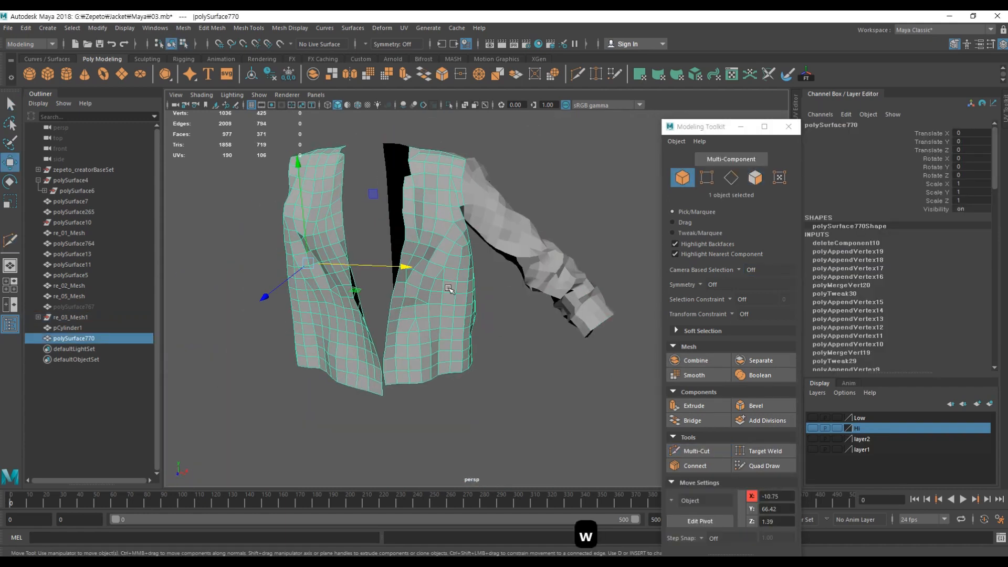
key("alt+shift+d")
Step: Select the body and sleeve meshes together, open the UV Editor, and close the Modeling Toolkit
left_click(430, 224)
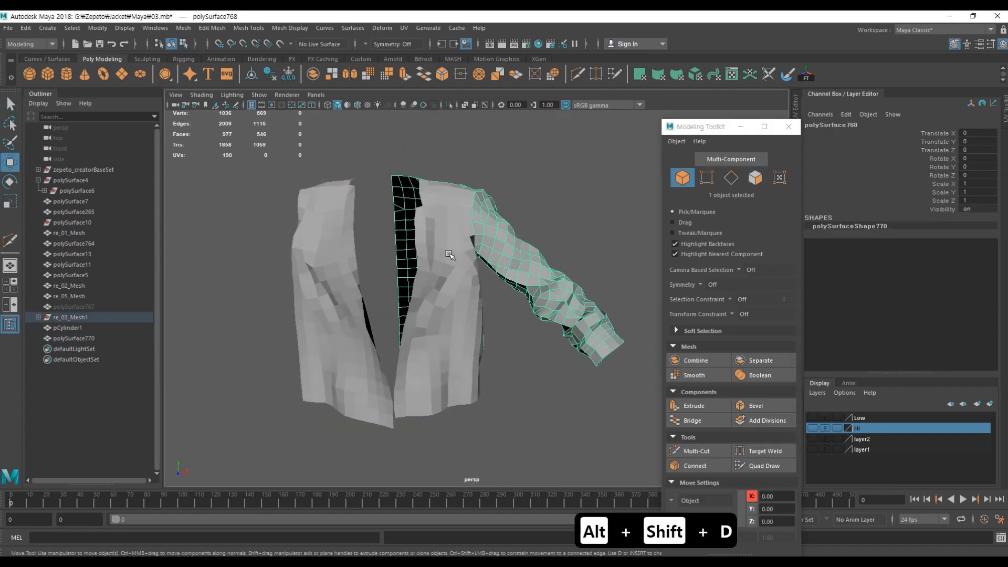
left_click_drag(679, 122, 660, 119)
left_click(483, 182)
left_click_drag(329, 162, 460, 281)
left_click(405, 28)
left_click(404, 30)
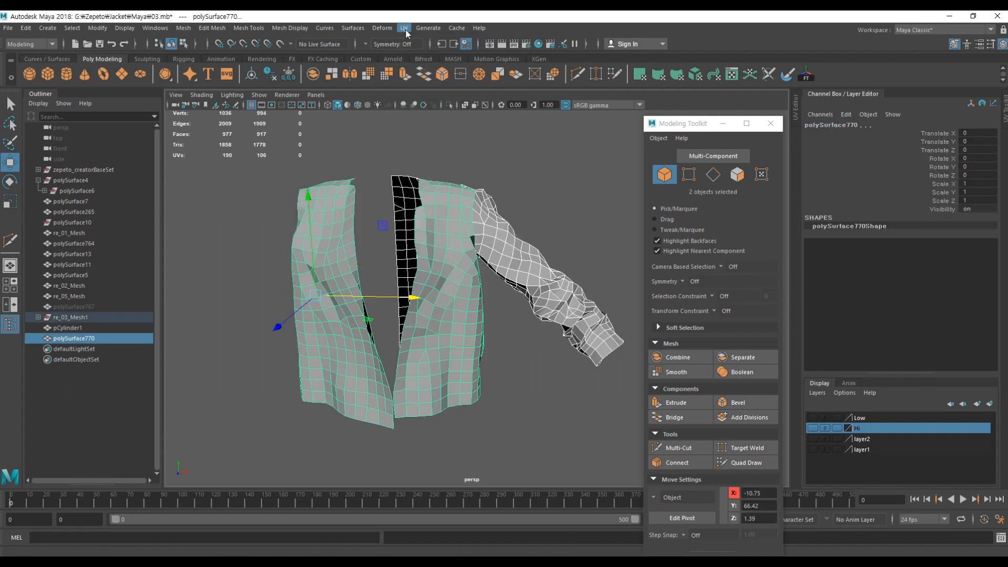
left_click(405, 29)
left_click(415, 47)
left_click_drag(699, 123, 527, 176)
left_click(621, 176)
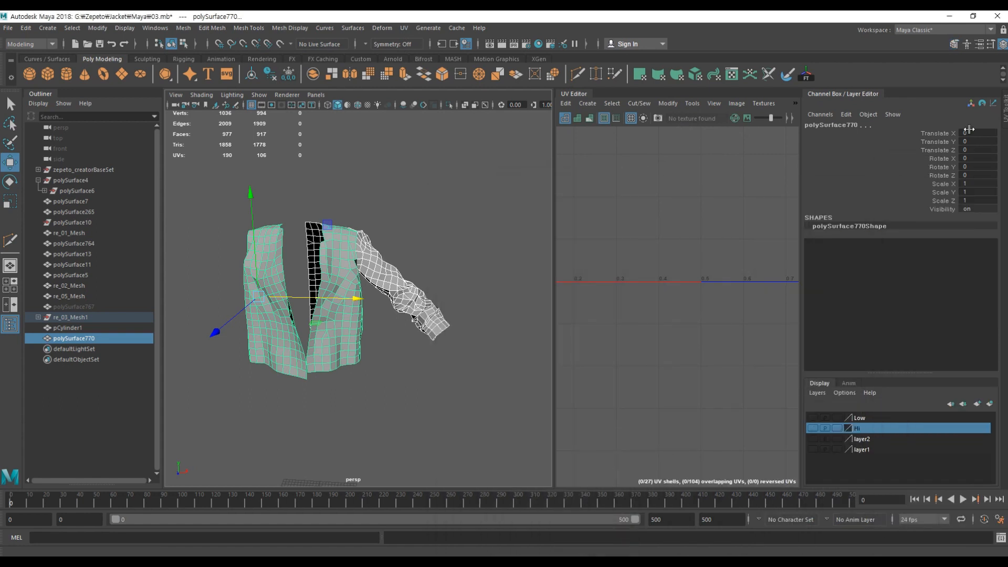
Step: Bring up the UV Toolkit, widen the UV Editor, and frame the jacket's existing UVs
left_click(1005, 108)
left_click(694, 98)
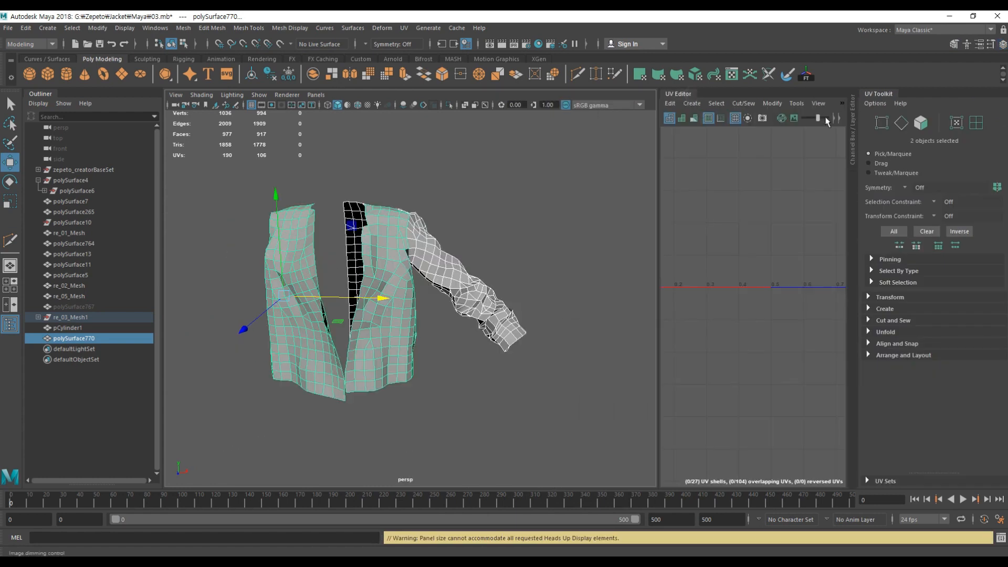
left_click_drag(656, 243, 542, 243)
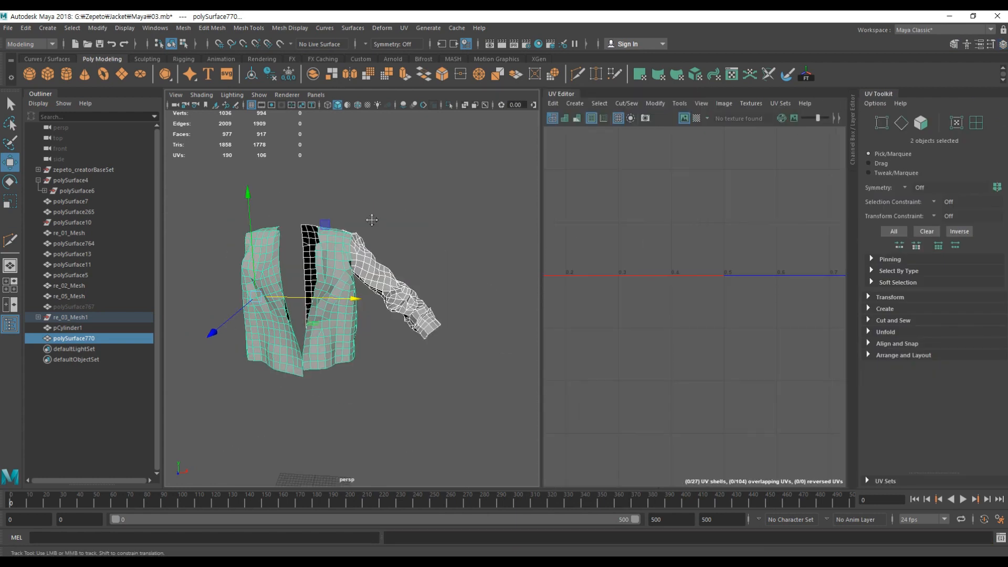
scroll(662, 298, "down", 5)
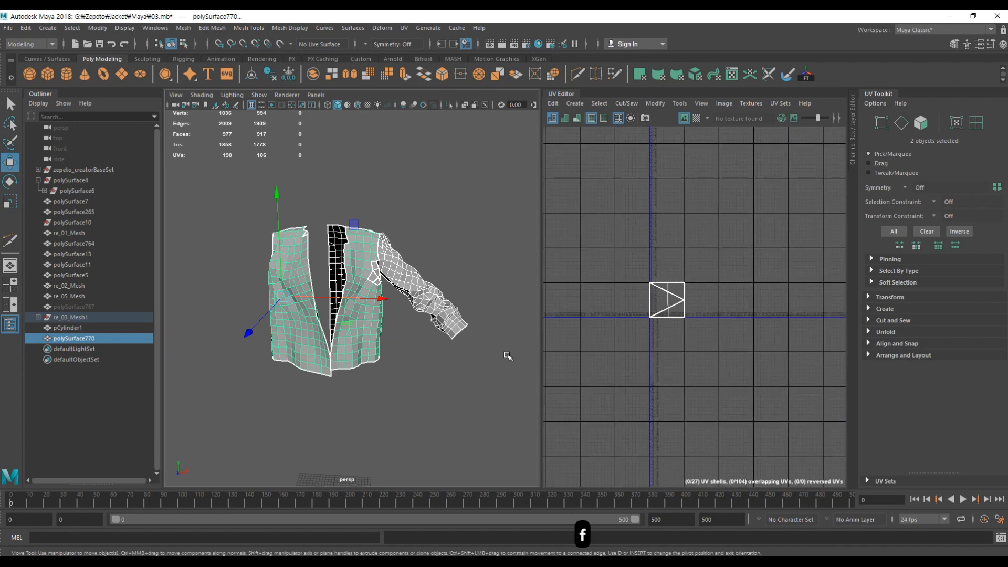
scroll(663, 302, "up", 3)
middle_click_drag(651, 276, 643, 303, "alt")
scroll(400, 315, "up", 4)
mouse_move(399, 315)
left_mouse_down("alt")
mouse_move(382, 298)
mouse_move(388, 307)
left_mouse_up("alt")
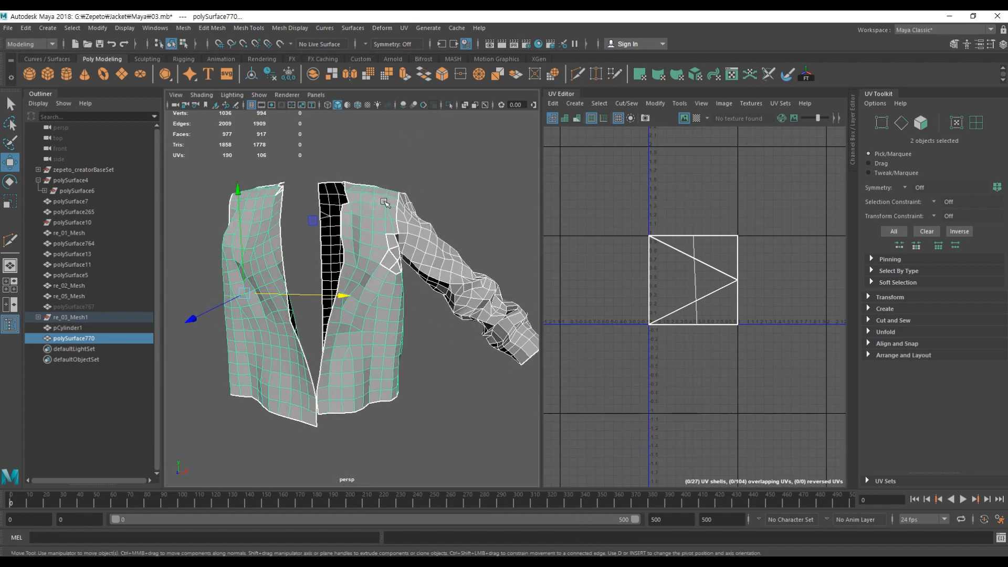
Step: Select only the body mesh polySurface770 and create camera-based UVs from a near-front view
left_click(457, 184)
left_click(375, 230)
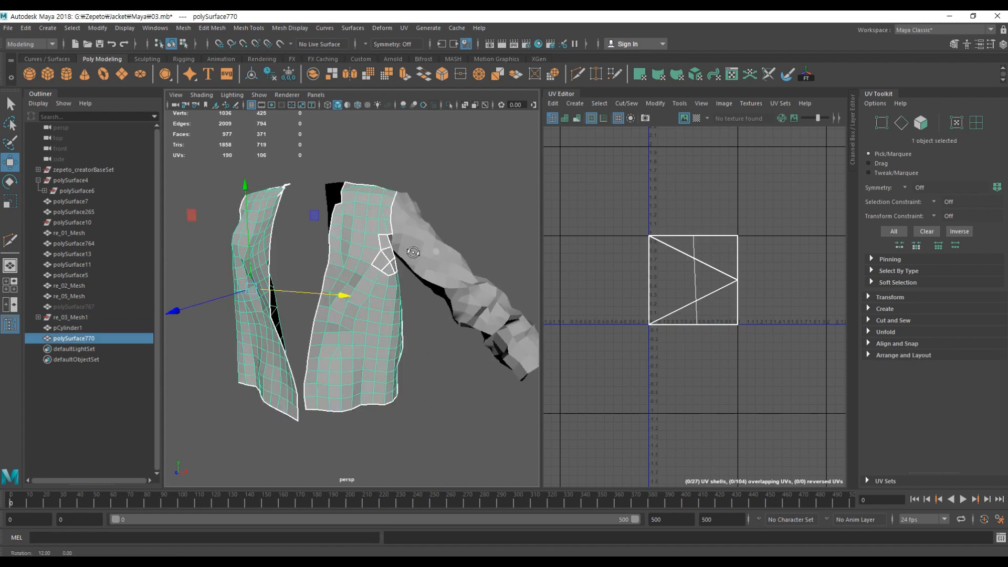
left_click(405, 28)
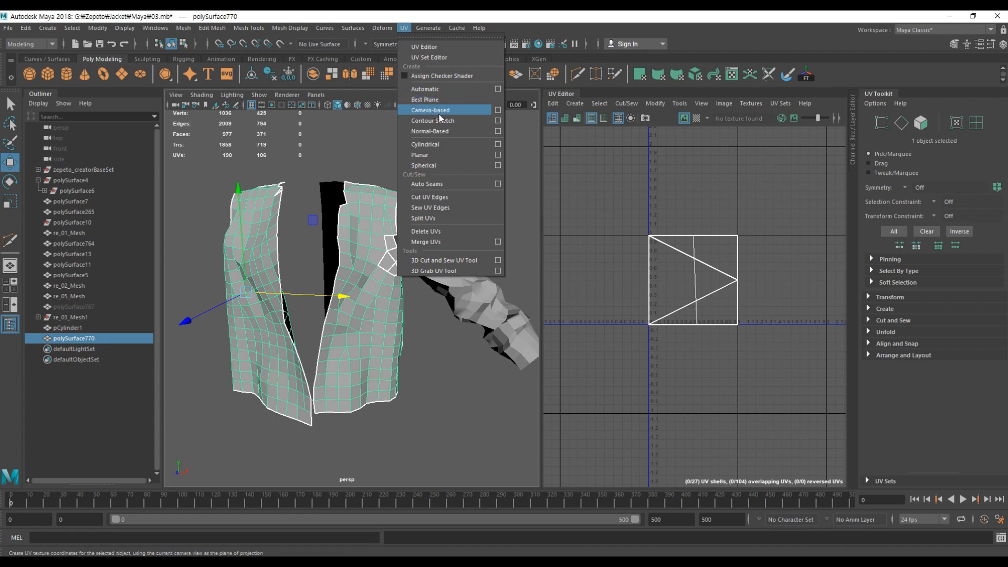
left_click(405, 29)
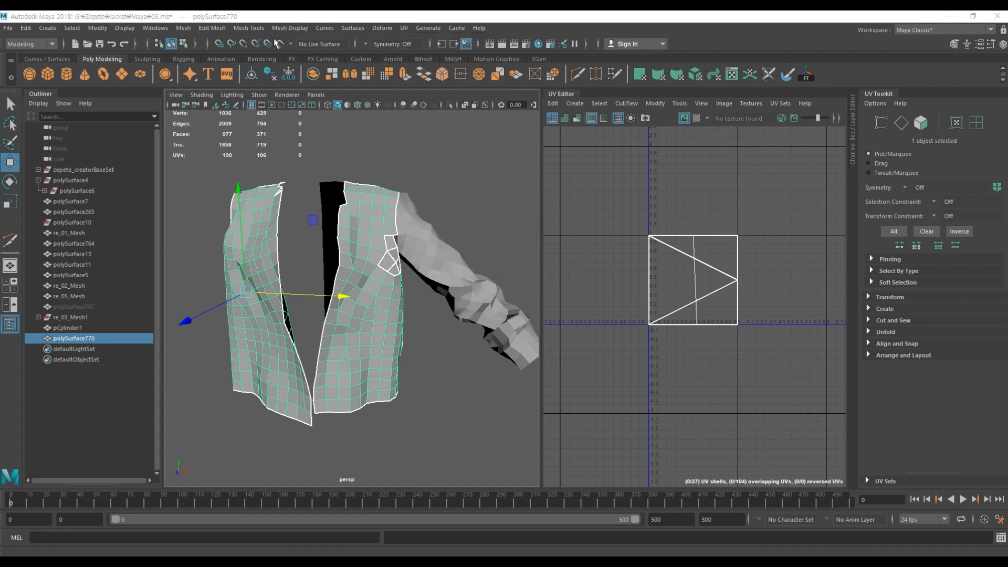
left_click(404, 29)
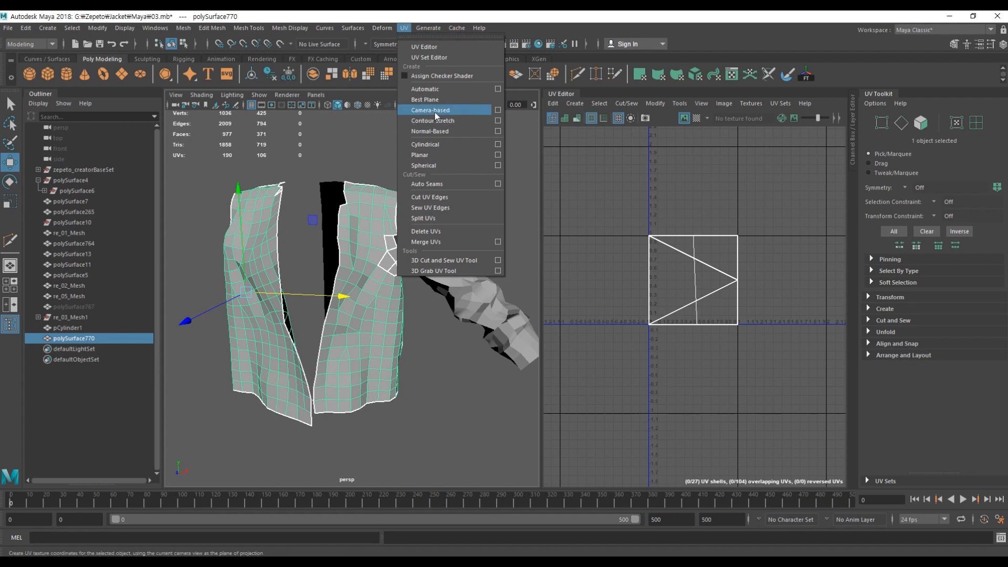
left_click(339, 159)
left_click_drag(339, 284, 315, 258, "alt")
right_click_drag(252, 295, 374, 292, "alt")
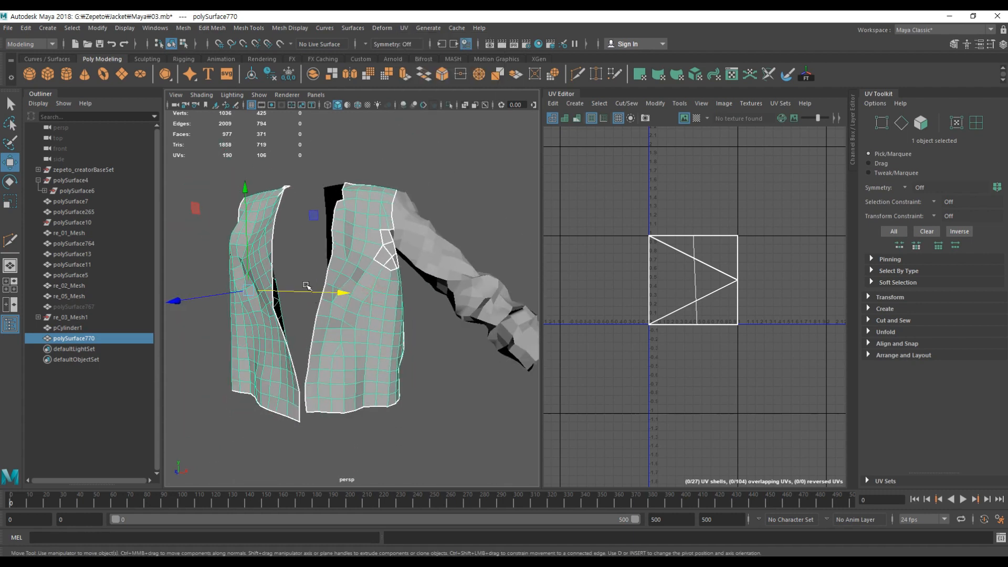
left_click_drag(374, 293, 357, 268, "alt")
left_click(405, 29)
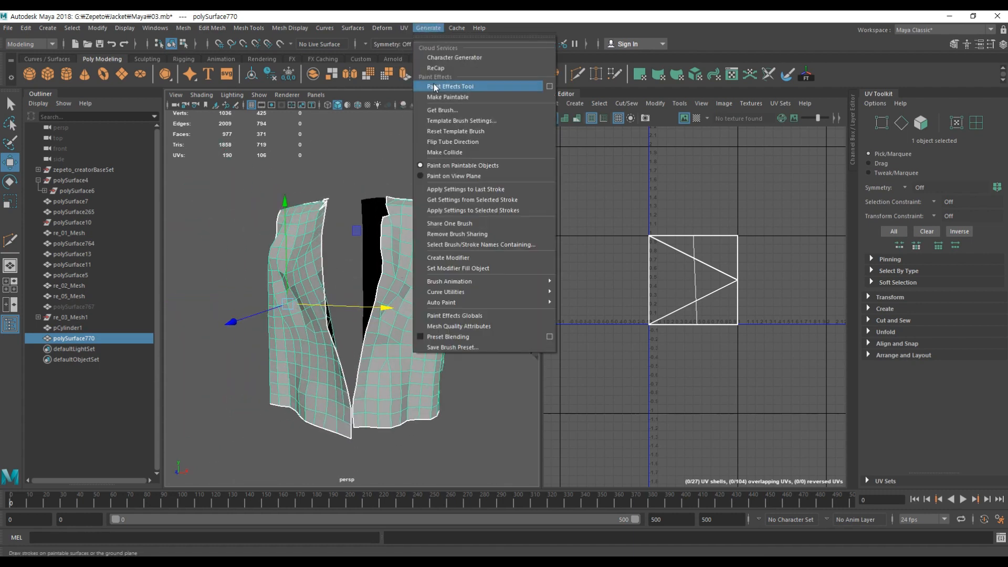
left_click(430, 112)
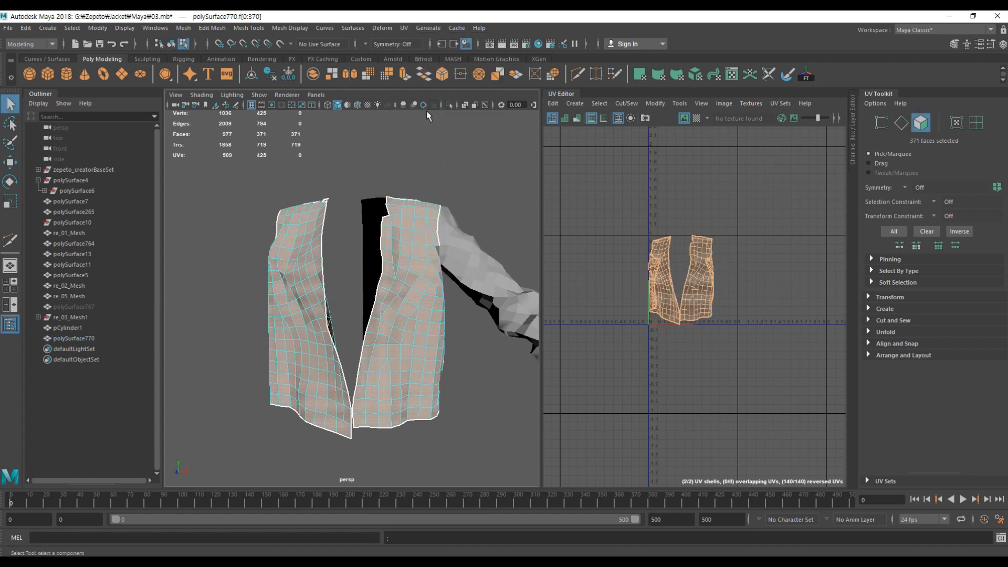
Step: Reproject the body mesh with camera-based UVs from a side view
left_click_drag(450, 338, 394, 315, "alt")
left_click(404, 28)
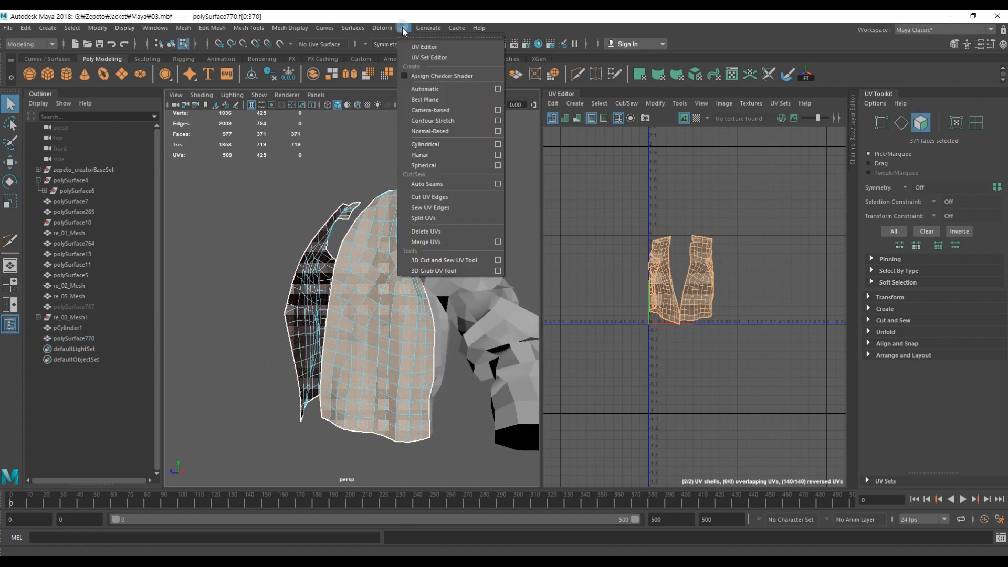
left_click(431, 111)
left_click_drag(397, 313, 404, 338, "alt")
Step: Select all UVs of the body mesh and unfold them
right_click(676, 271)
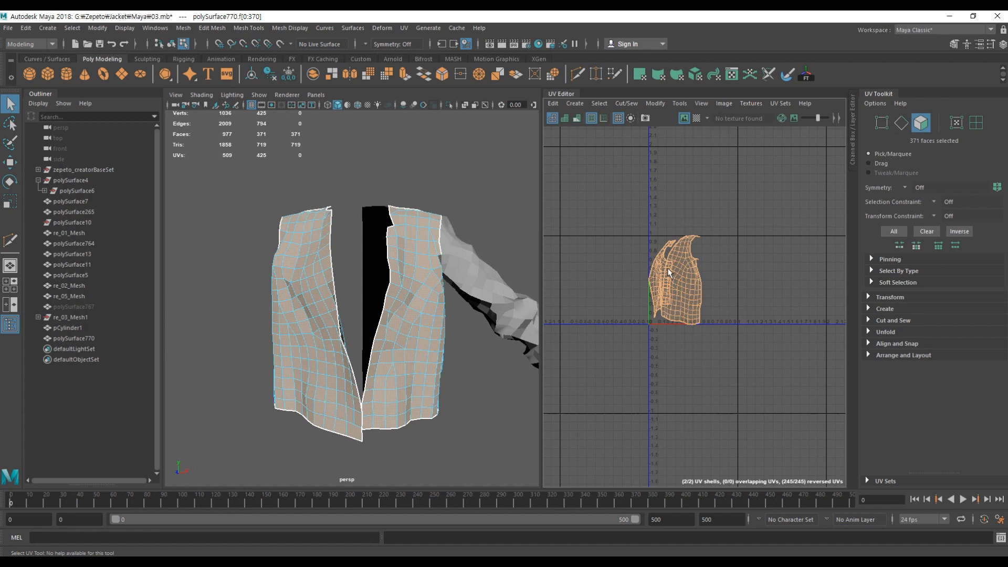
right_click(670, 273)
left_click(718, 274)
left_click_drag(607, 194, 728, 364)
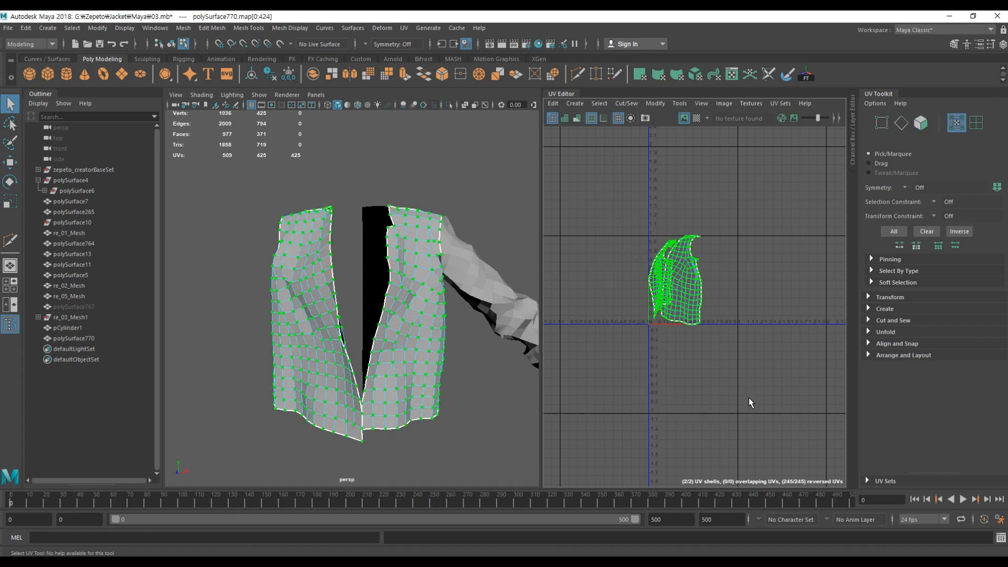
right_click(677, 266, "shift")
right_click_drag(602, 271, 602, 269, "shift")
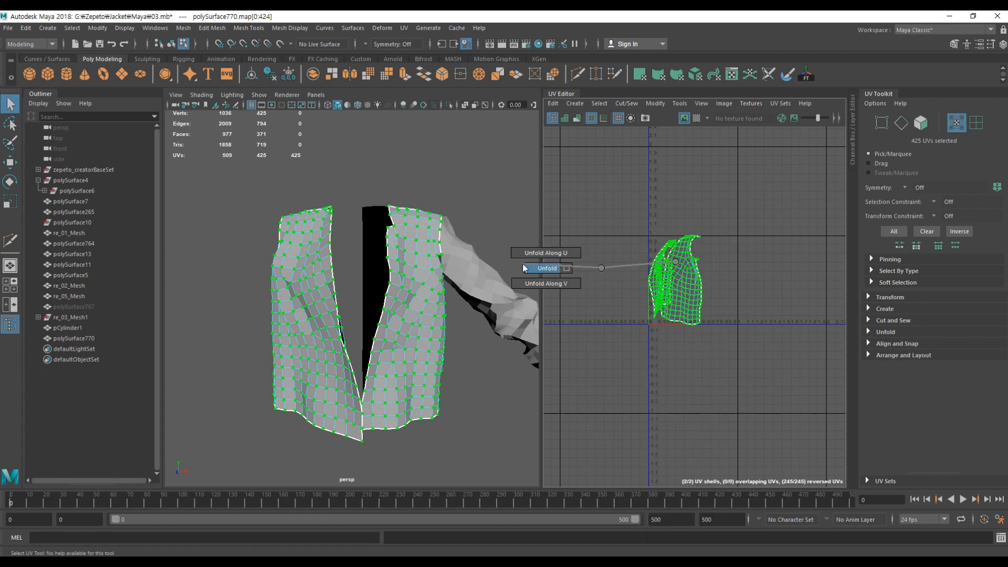
right_click_drag(523, 268, 524, 268, "shift")
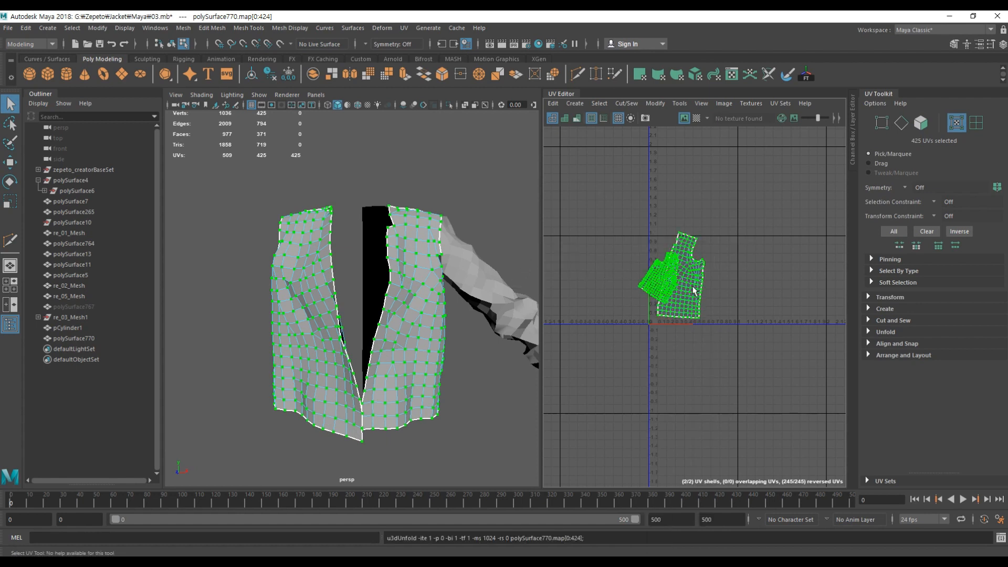
Step: Open the Unfold UVs options and apply the Legacy method to the selected body UVs
right_click_drag(681, 281, 616, 284, "shift")
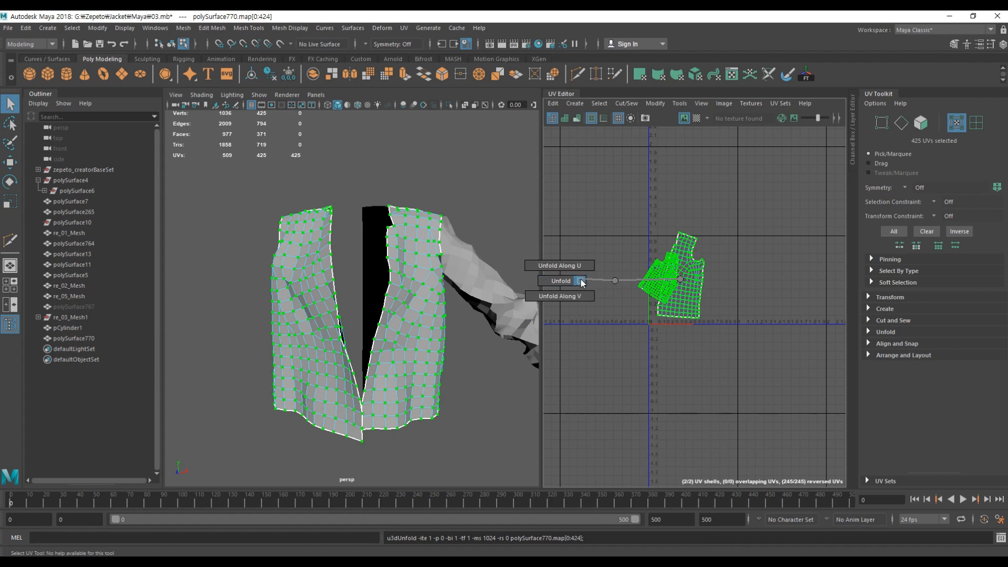
right_click_drag(581, 282, 582, 283, "shift")
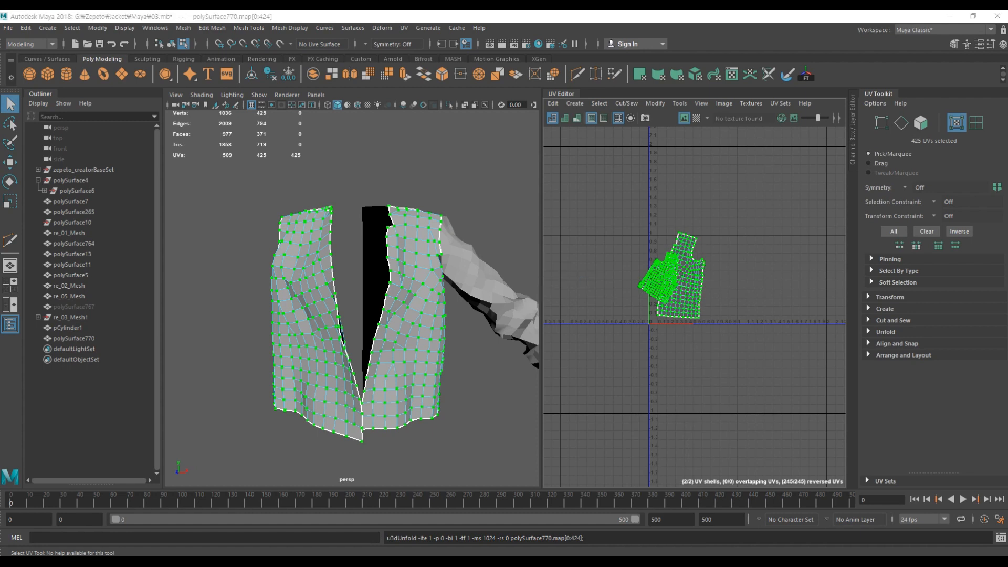
left_click_drag(37, 191, 500, 196)
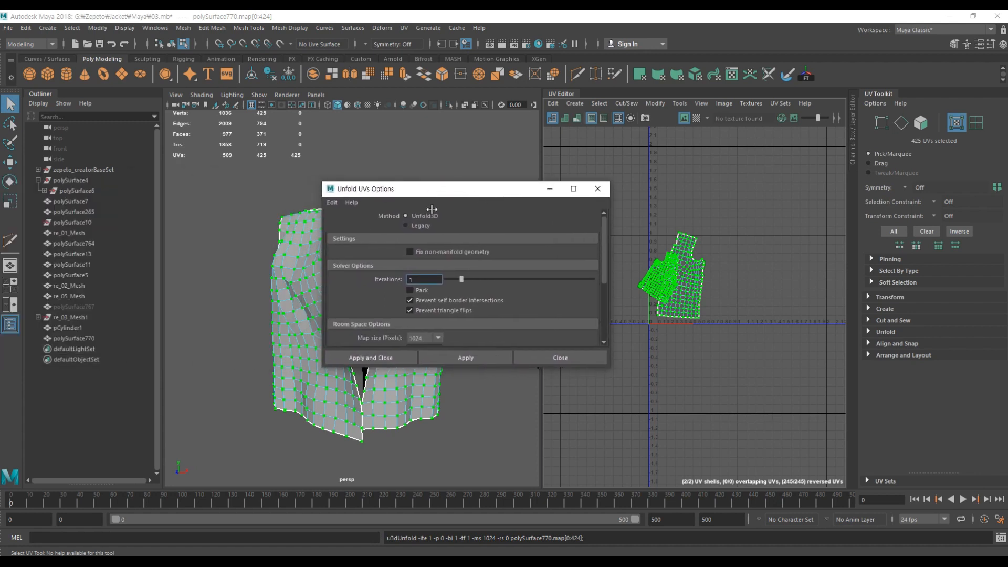
left_click(407, 225)
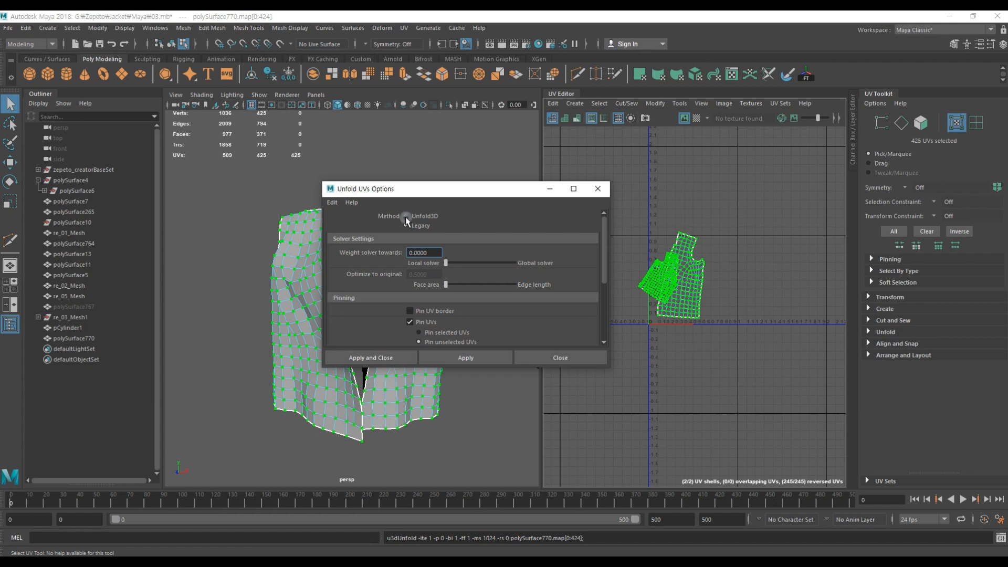
left_click(406, 216)
left_click(407, 225)
left_click(407, 216)
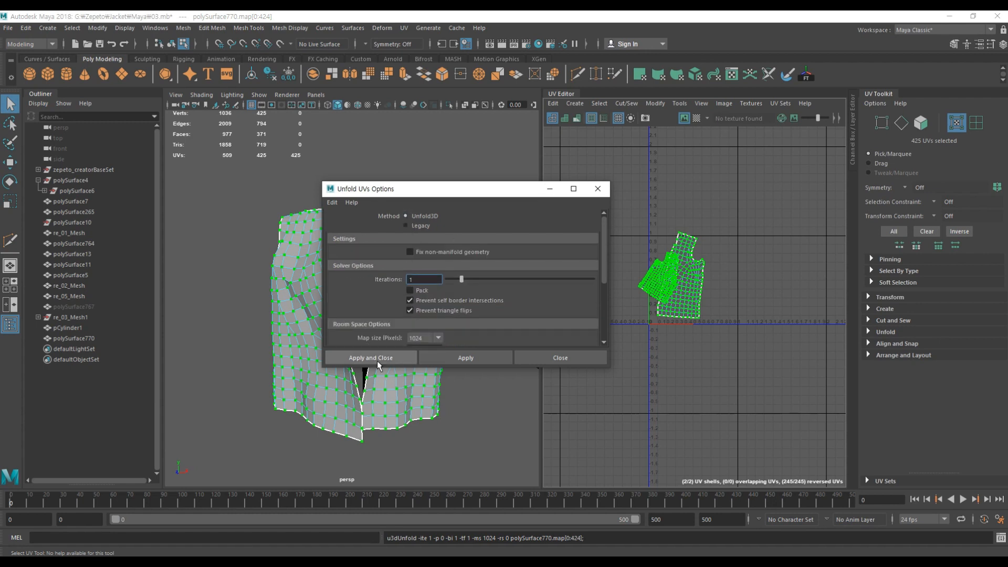
left_click(406, 225)
left_click(449, 358)
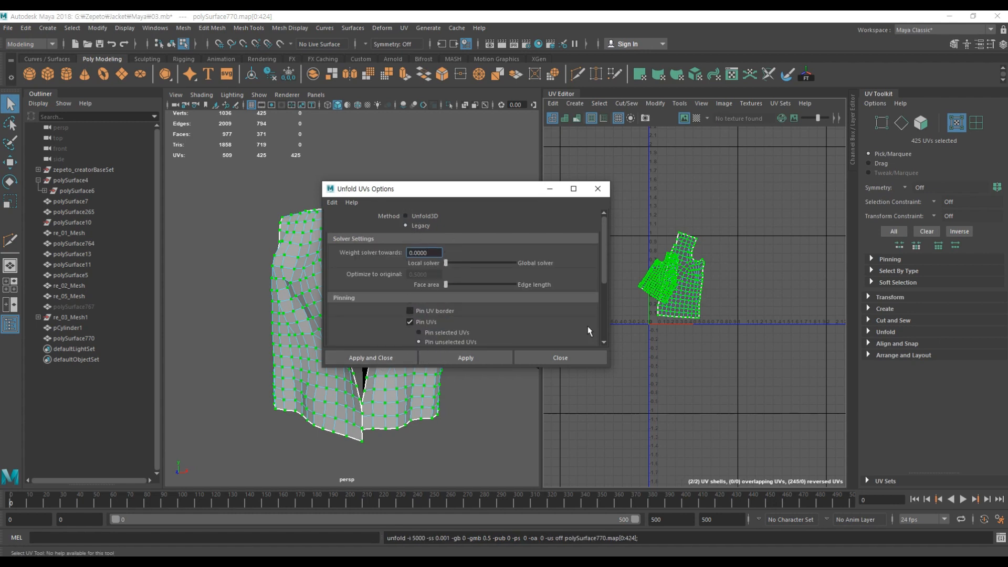
Step: Switch the unfold method back to Unfold3D, apply it to the body UVs, and close the options
left_click(406, 216)
left_click(462, 357)
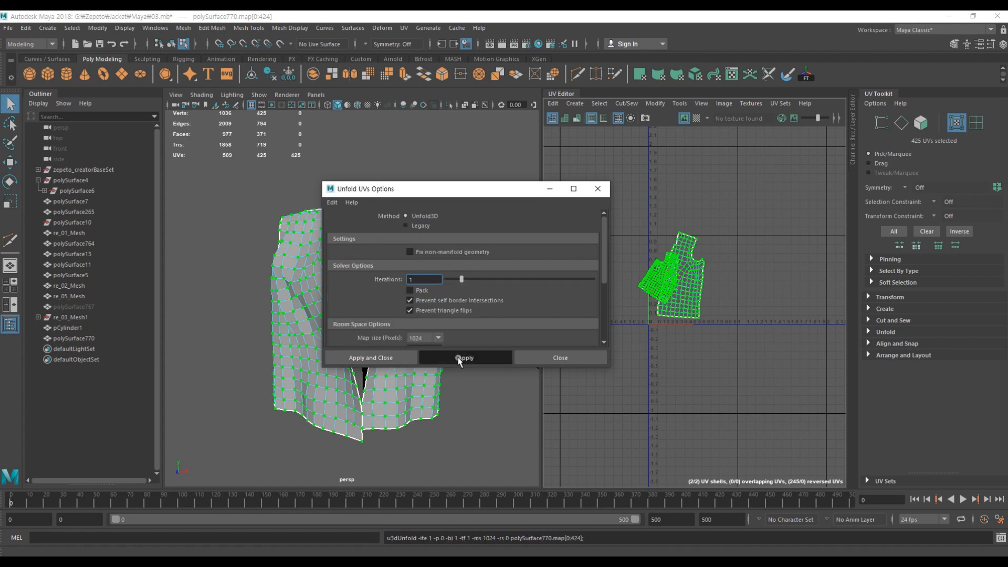
left_click(597, 189)
right_click(668, 281)
right_click_drag(668, 281, 619, 234)
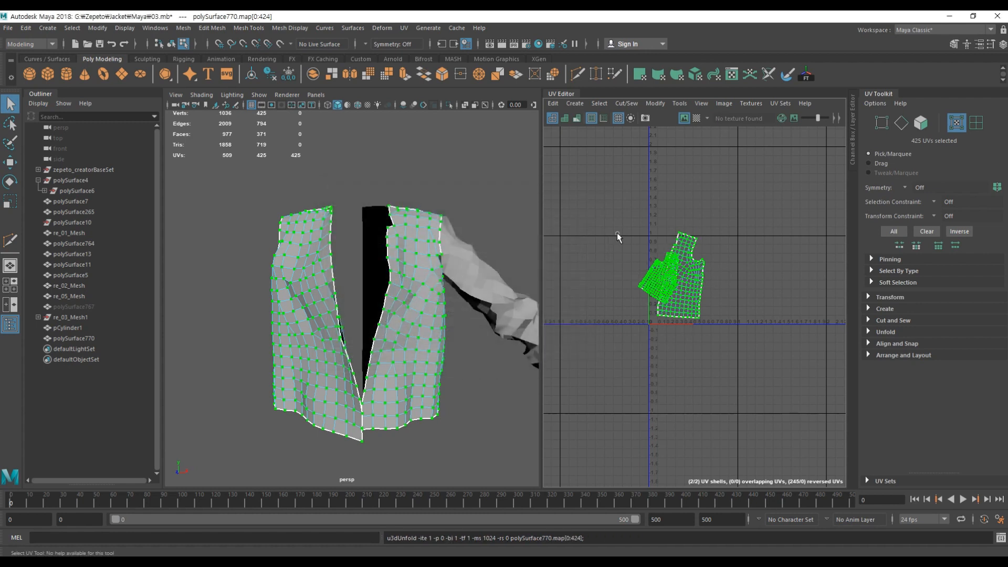
Step: Reselect the body mesh, switch to UV selection, and frame its two unfolded shells
mouse_move(443, 293)
left_mouse_down("alt")
mouse_move(386, 300)
mouse_move(399, 306)
mouse_move(383, 292)
mouse_move(446, 280)
left_mouse_up("alt")
key("F8")
left_click(457, 306)
left_click(386, 280)
right_click_drag(651, 280, 726, 269)
key("f")
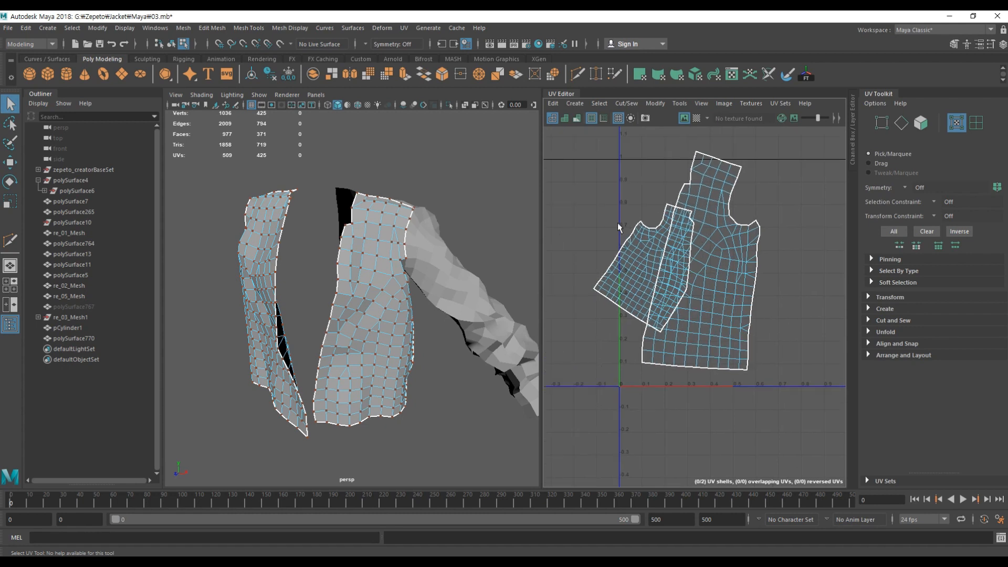
Step: Widen the UV Editor, show the checker map on the body mesh, and dim the checker image
left_click_drag(541, 160, 511, 160)
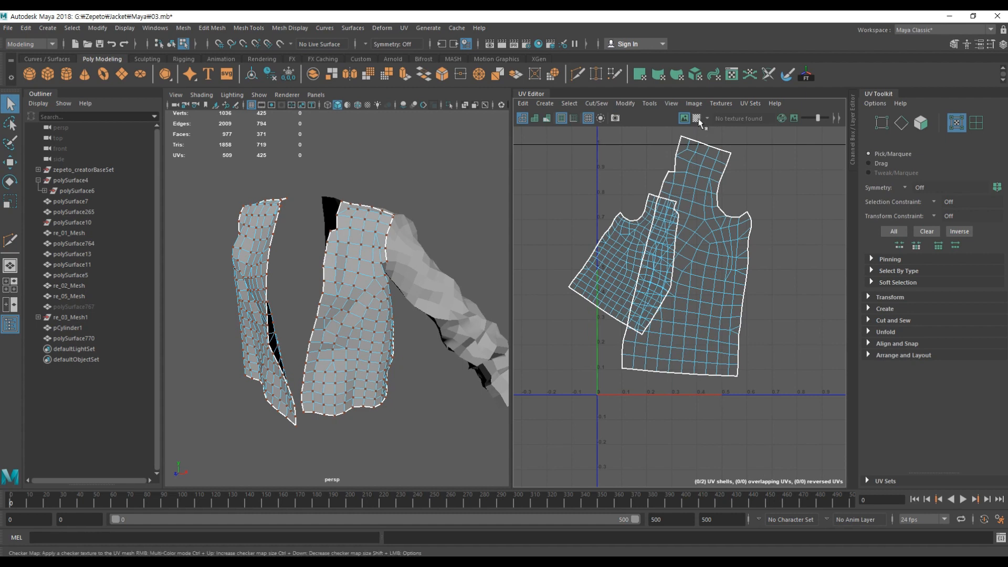
left_click(697, 119)
left_click_drag(370, 319, 379, 290, "alt")
right_click_drag(278, 283, 378, 229, "alt")
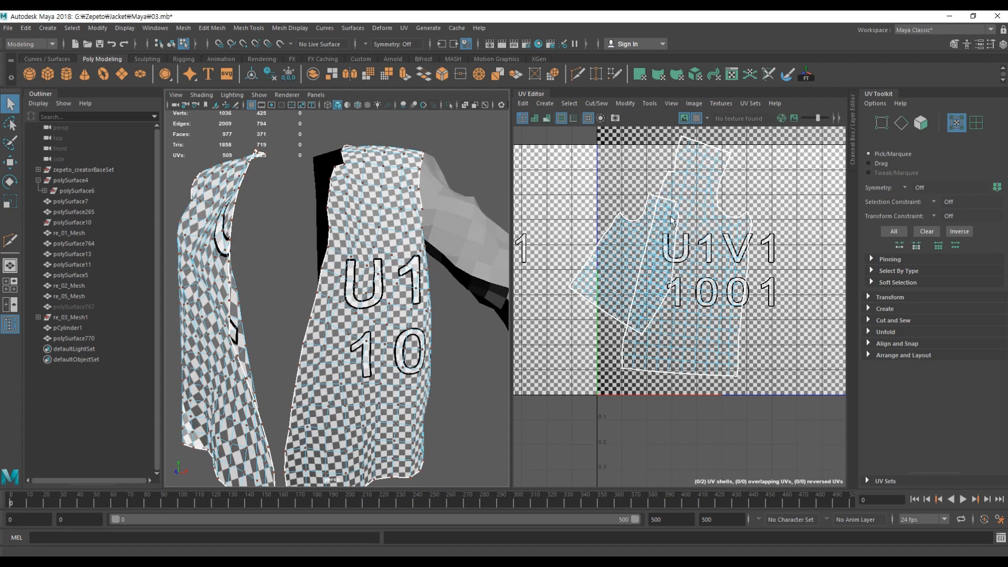
left_click(794, 119)
left_click_drag(817, 119, 822, 128)
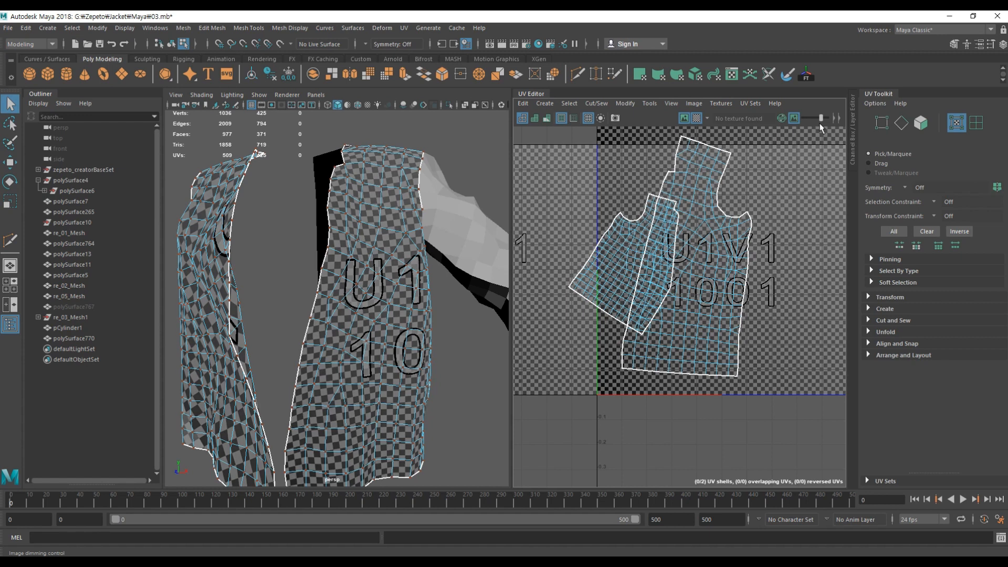
Step: Select the smaller overlapping body UV shell, move it clear of the other shell outside the 0–1 tile, and rotate it upright
scroll(631, 237, "up", 2)
scroll(631, 236, "down", 5)
right_click(620, 215)
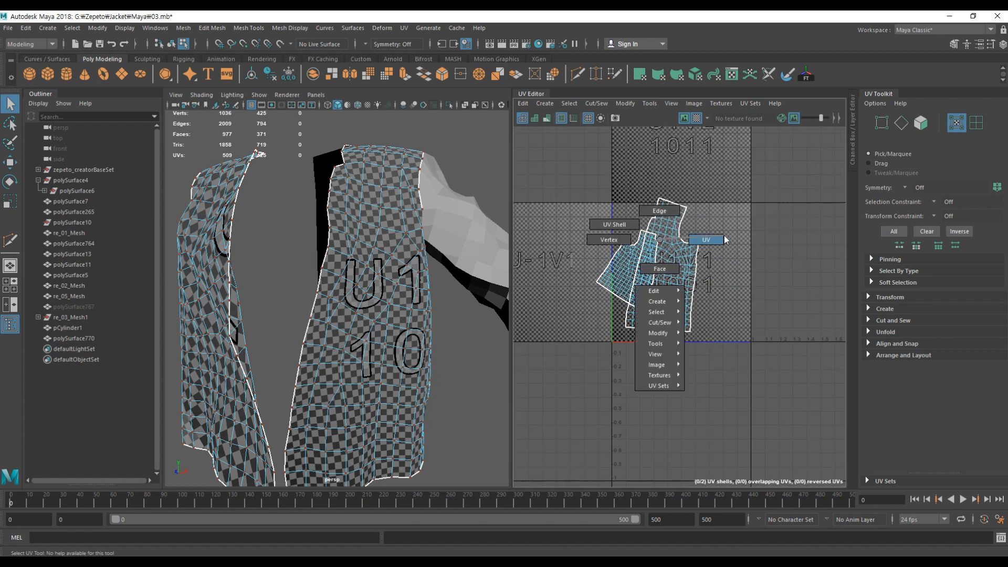
double_click(621, 285)
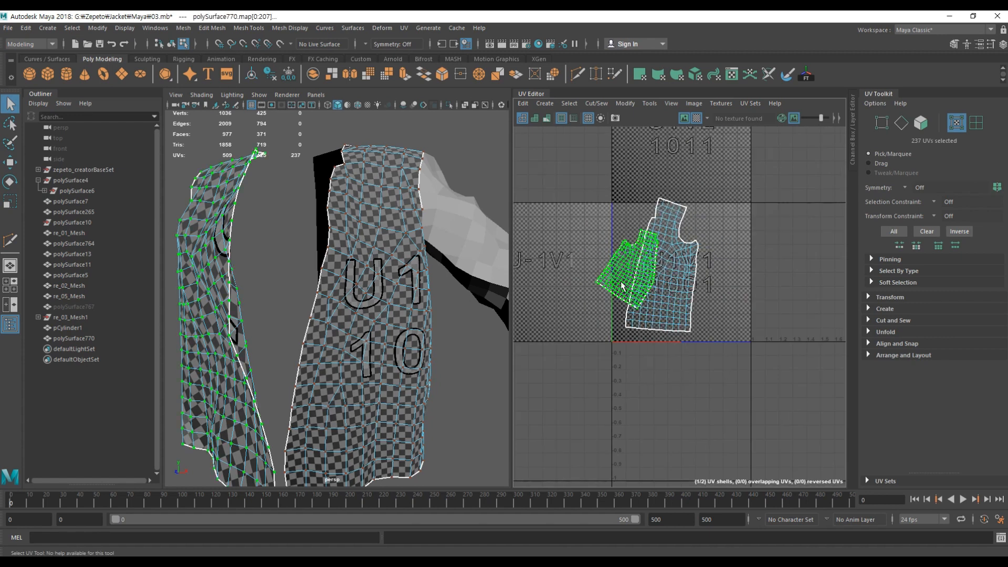
key("w")
left_click_drag(749, 268, 711, 268)
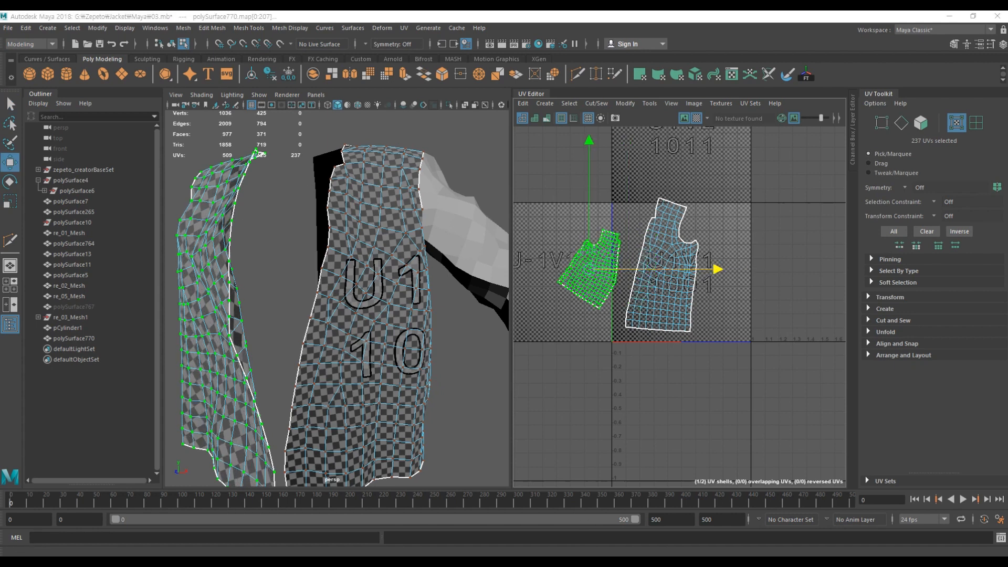
left_click_drag(721, 271, 696, 272)
key("e")
left_click_drag(663, 193, 619, 176)
Step: Scale the moved shell up uniformly until its checker squares match the size of those on the other body piece
key("r")
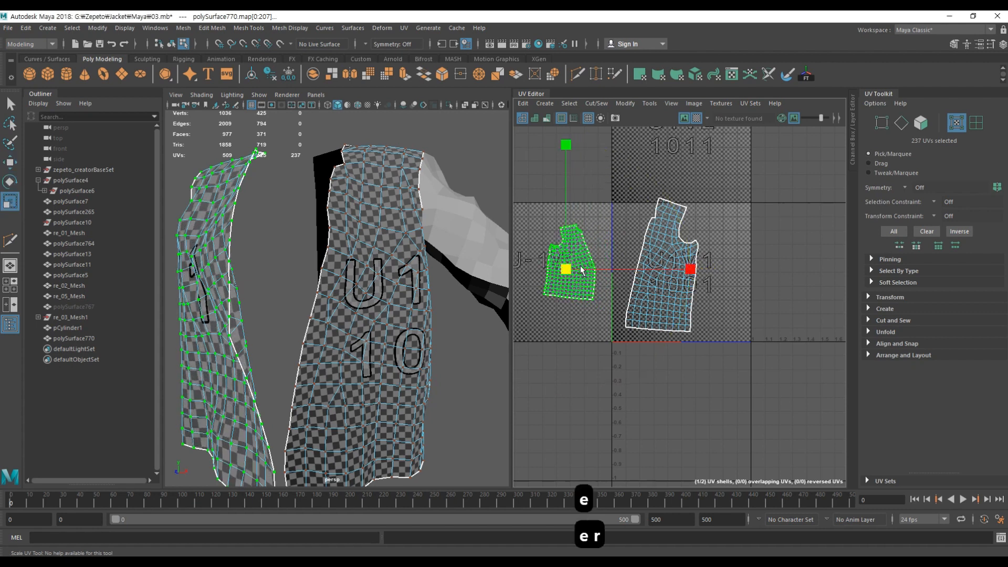
left_click_drag(567, 272, 638, 263)
left_click_drag(336, 284, 361, 286, "alt")
right_click_drag(361, 286, 496, 306, "alt")
left_click_drag(566, 272, 568, 270)
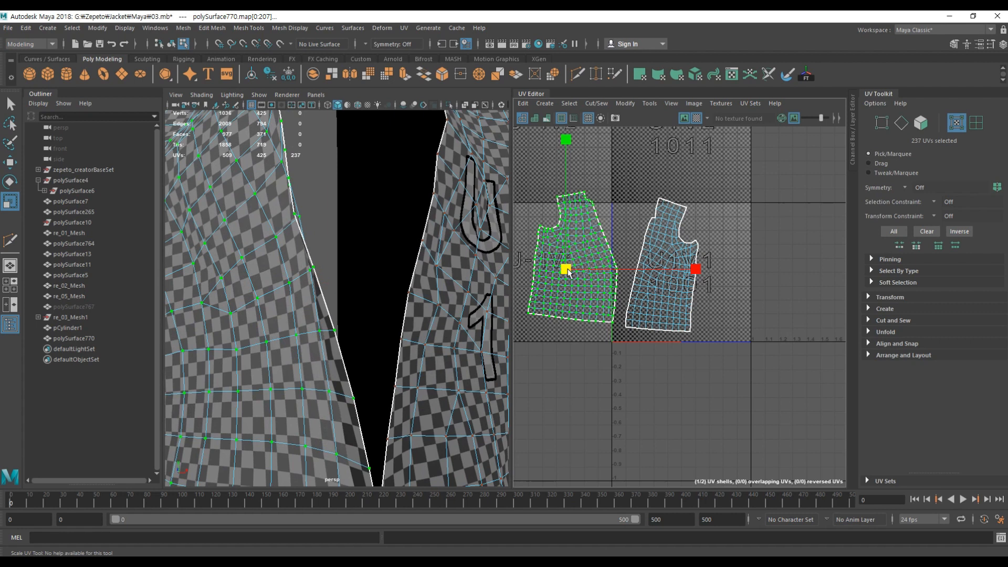
left_click_drag(561, 272, 567, 270)
mouse_move(364, 298)
right_mouse_down("alt")
mouse_move(311, 300)
mouse_move(372, 310)
right_mouse_up("alt")
mouse_move(418, 308)
left_mouse_down("alt")
mouse_move(446, 288)
mouse_move(402, 301)
left_mouse_up("alt")
Step: Deselect the shell and expand the UV Toolkit sections from Transform through Arrange and Layout to expose the shell layout tools
left_click(644, 314)
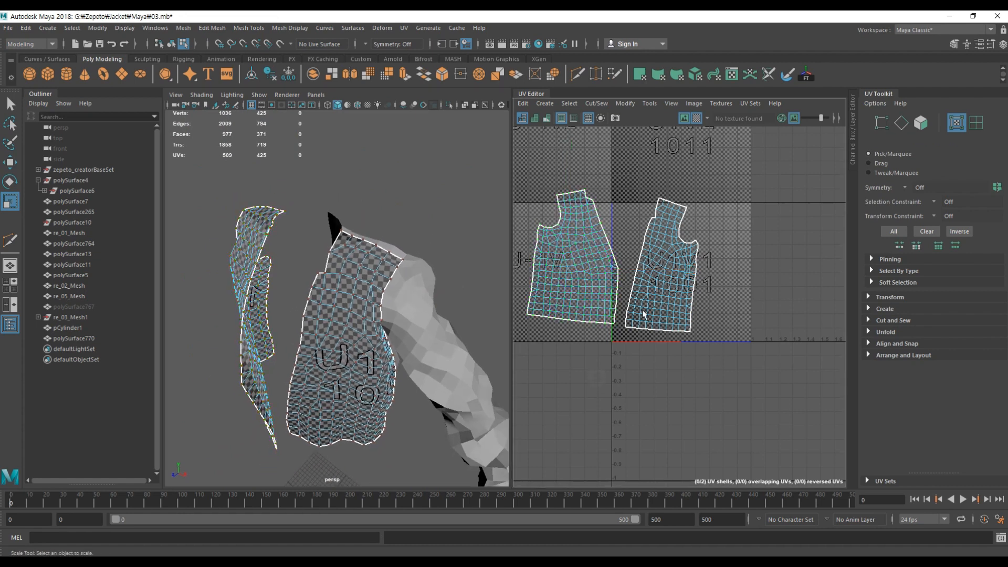
left_click(870, 297)
scroll(874, 342, "down", 5)
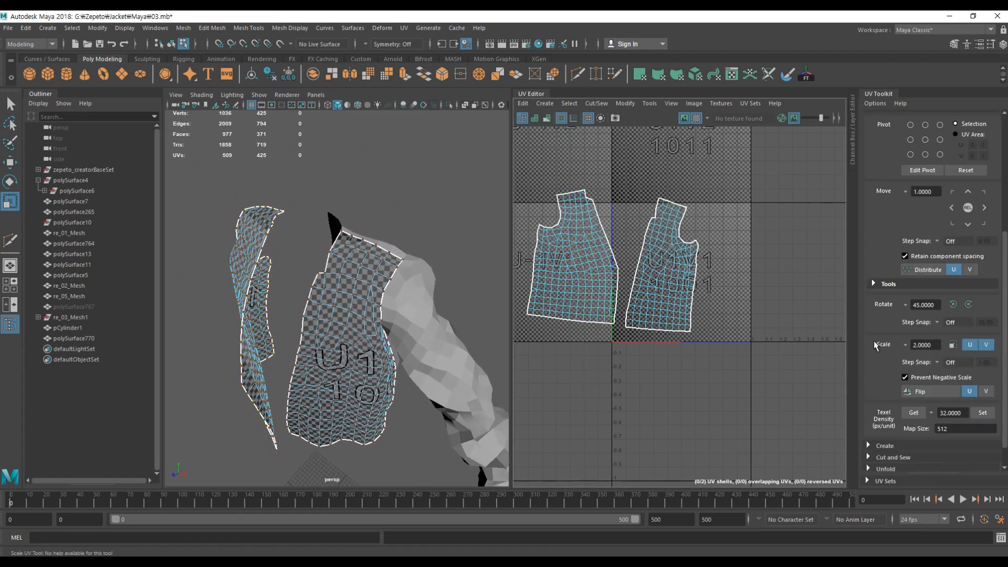
left_click(870, 420)
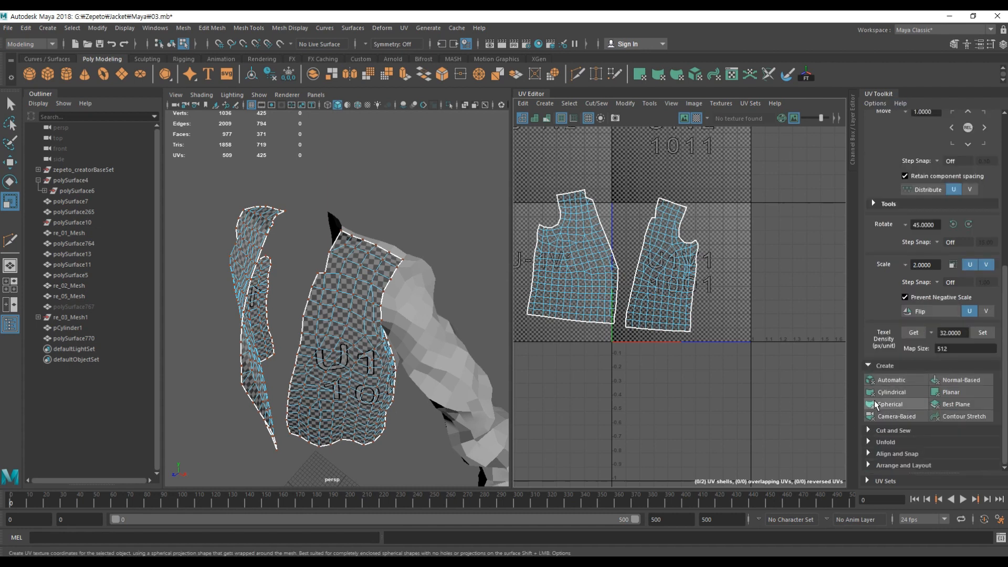
left_click(870, 443)
left_click(870, 443)
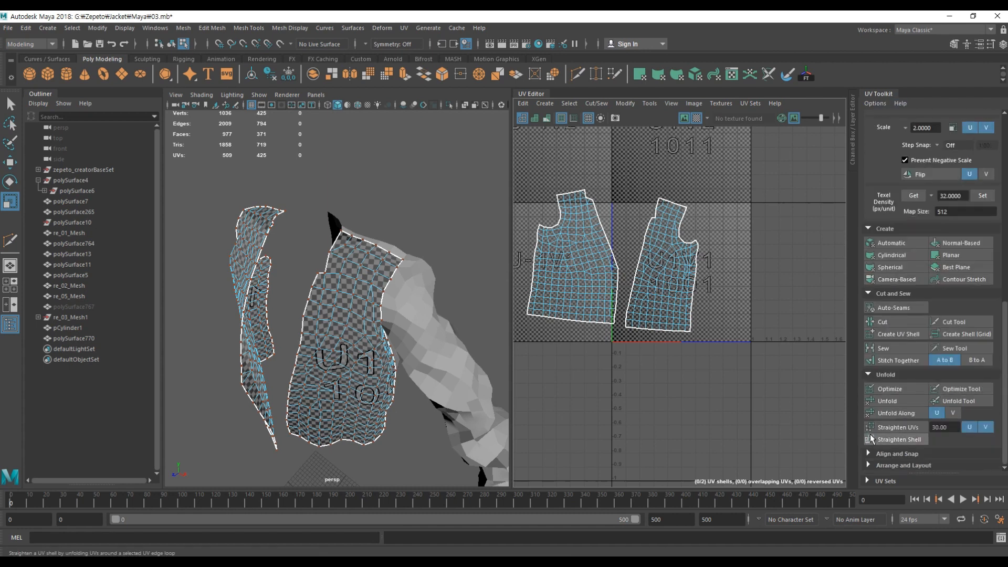
left_click(869, 455)
left_click(870, 465)
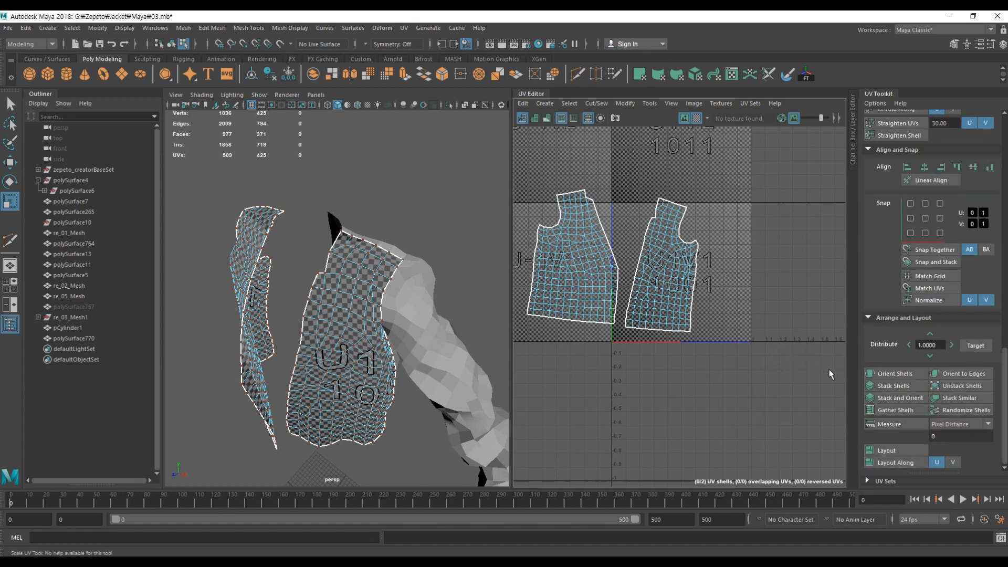
Step: Select all UVs of both body shells, align them with Orient Shells, and pack them into the 0–1 tile with Layout
right_click_drag(590, 261, 637, 256)
left_click_drag(744, 381, 482, 131)
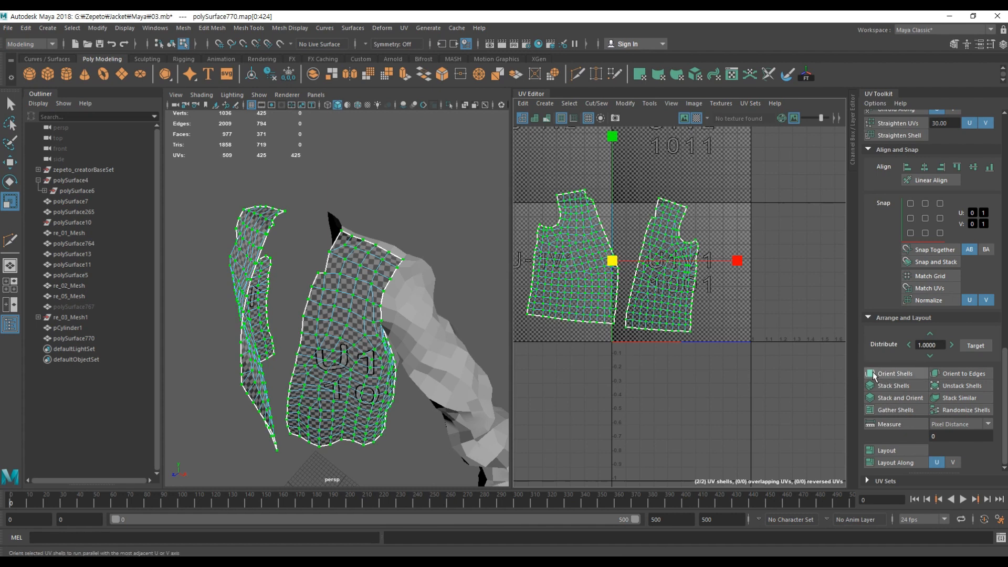
left_click(901, 375)
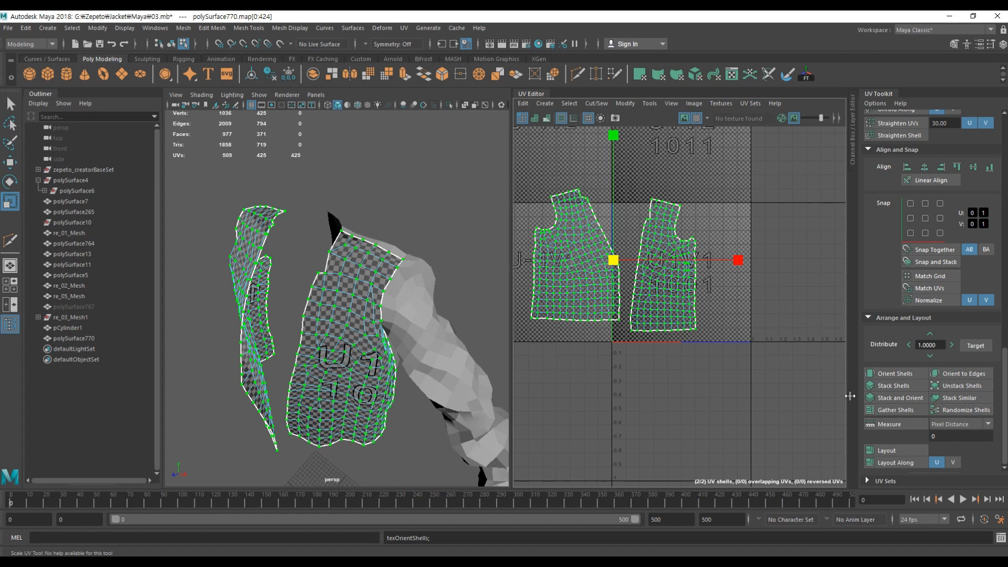
left_click(896, 452)
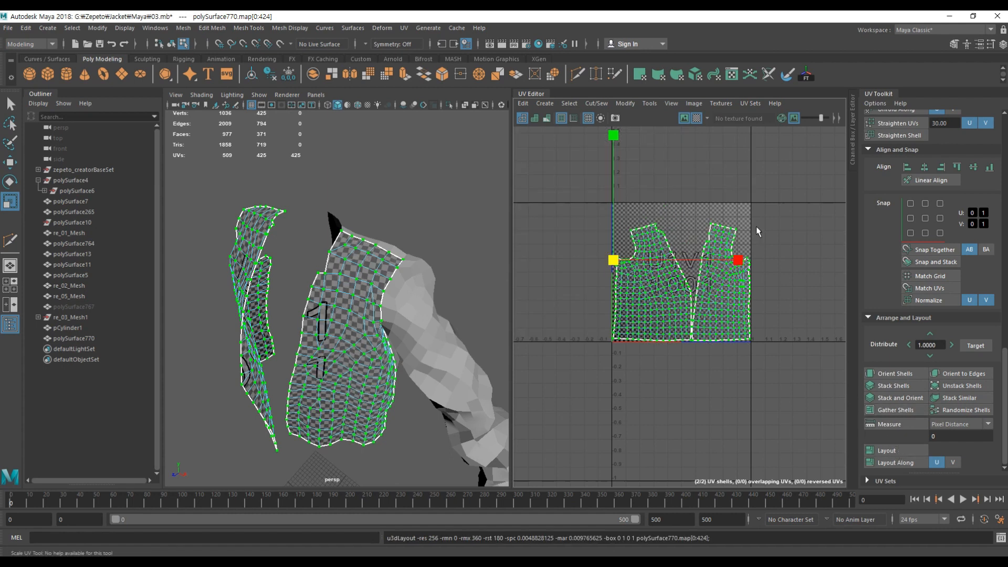
scroll(733, 352, "down", 1)
key("w")
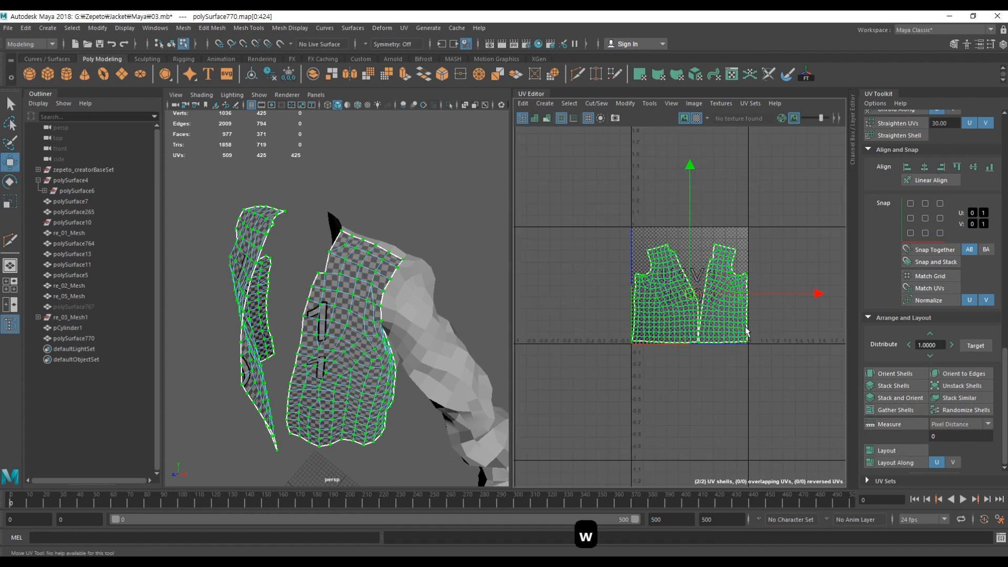
Step: Move both body-panel UV shells of polySurface770 horizontally out of the 0–1 tile into the neighbouring negative-U tile
left_click_drag(814, 293, 696, 297)
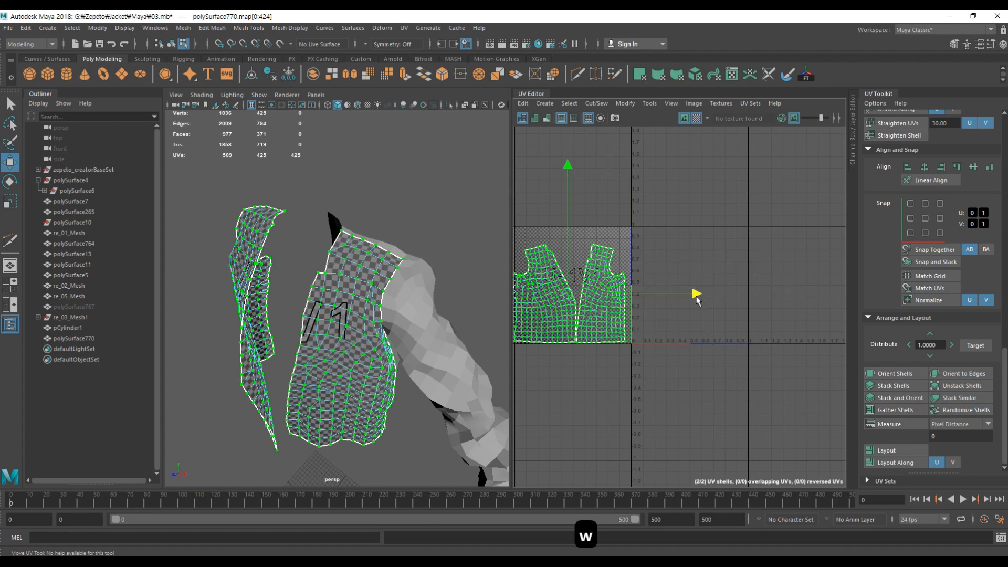
right_click_drag(369, 268, 420, 253)
Step: Apply a Best Plane UV projection to the sleeved jacket piece, using a torso face as the projection plane
left_click(453, 234)
left_click(436, 310)
left_click_drag(462, 337, 383, 333, "alt")
middle_click_drag(384, 315, 436, 244, "alt")
left_click_drag(436, 245, 430, 129, "alt")
right_click_drag(380, 137, 444, 185, "alt")
left_click_drag(412, 160, 362, 170, "alt")
right_click_drag(457, 184, 411, 162, "alt")
left_click_drag(410, 162, 380, 160, "alt")
right_click_drag(380, 160, 341, 221, "alt")
left_click_drag(342, 221, 367, 226, "alt")
scroll(367, 226, "up", 3)
left_click(405, 28)
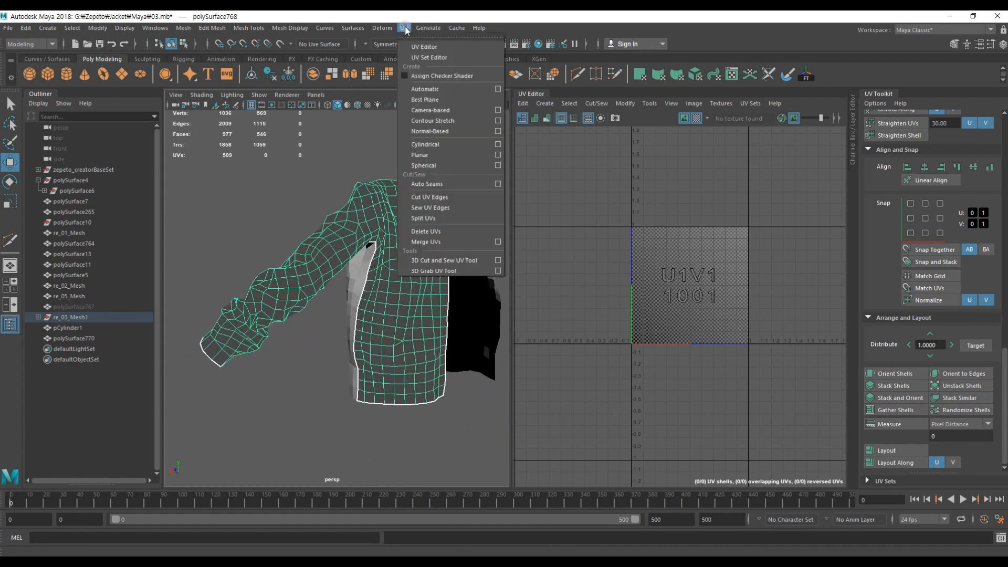
left_click(435, 101)
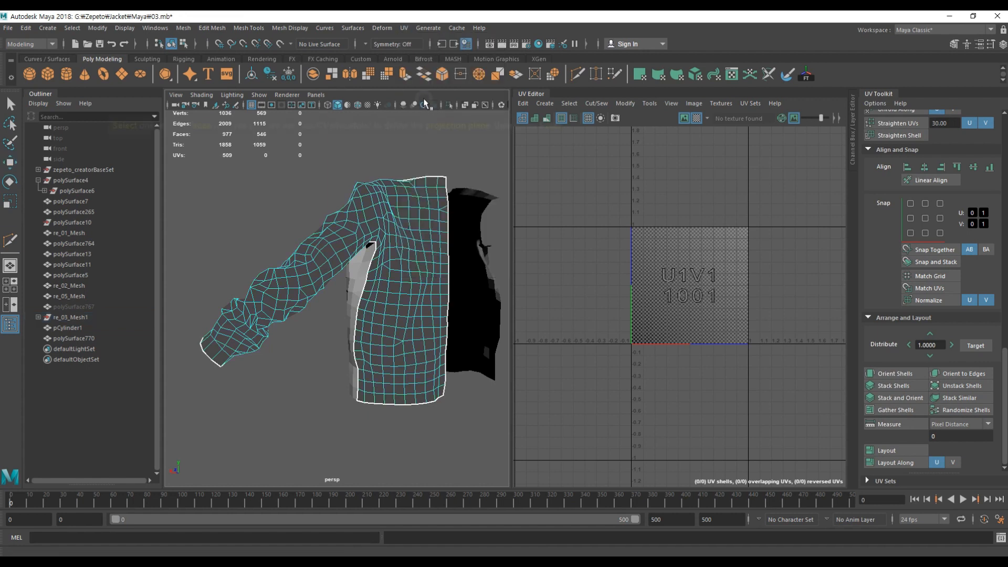
left_click(396, 275)
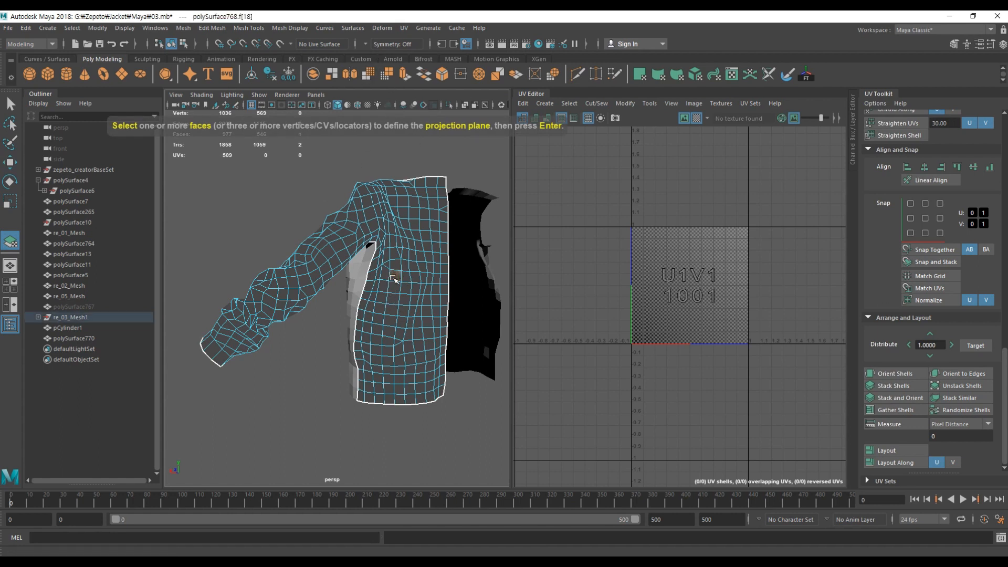
key("Return")
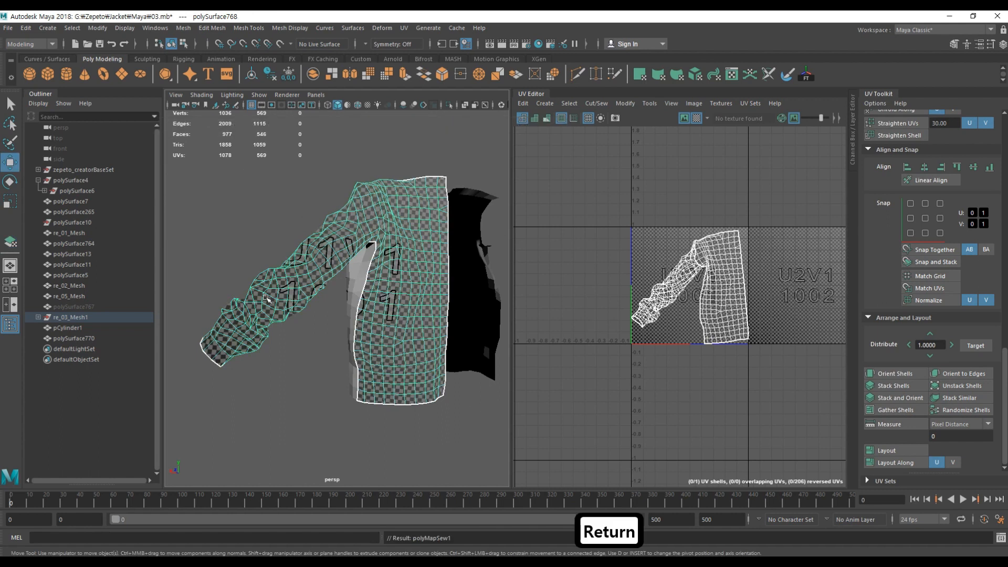
left_click_drag(305, 315, 371, 279, "alt")
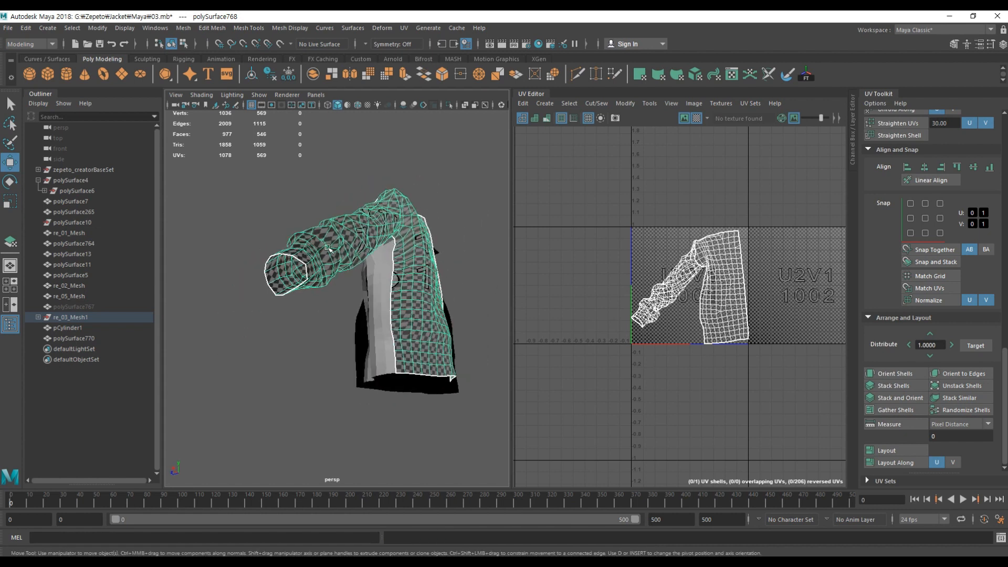
right_click_drag(370, 278, 430, 221, "alt")
middle_click_drag(430, 221, 413, 228, "alt")
left_click_drag(414, 228, 362, 267, "alt")
right_click_drag(367, 271, 402, 300)
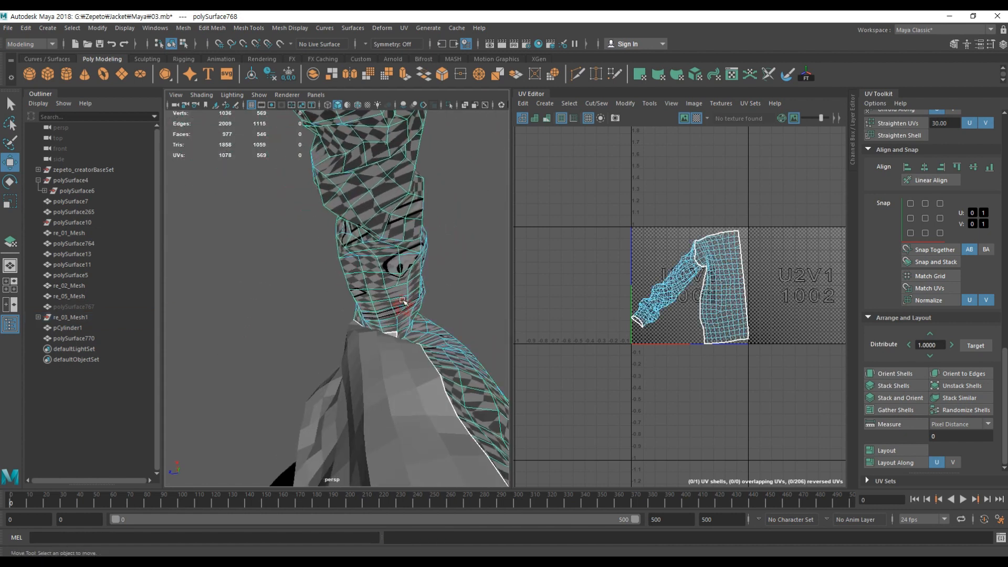
left_click(399, 319)
left_click_drag(400, 319, 344, 267, "alt")
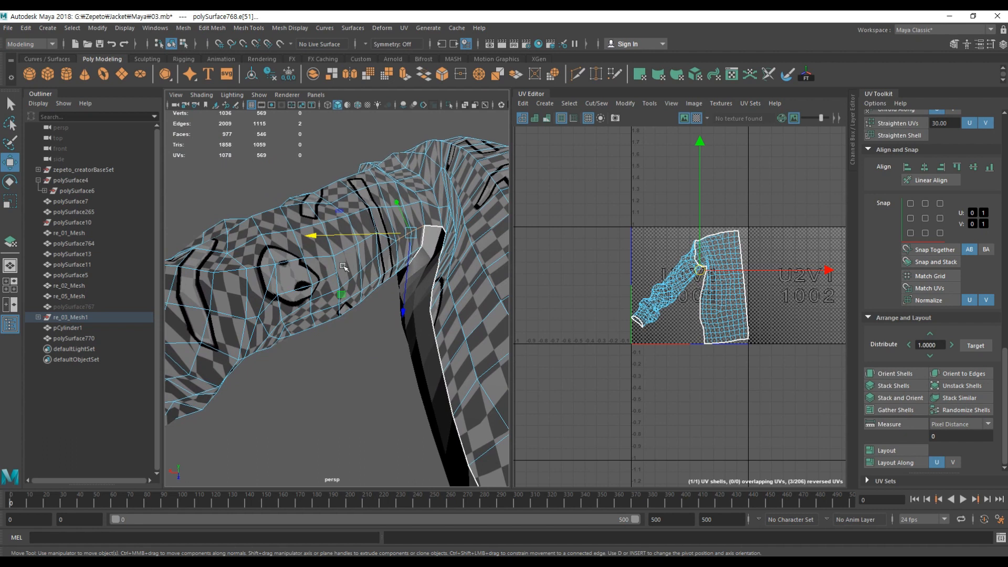
right_click_drag(330, 226, 362, 202)
mouse_move(321, 253)
left_mouse_down("alt")
mouse_move(311, 256)
mouse_move(339, 244)
left_mouse_up("alt")
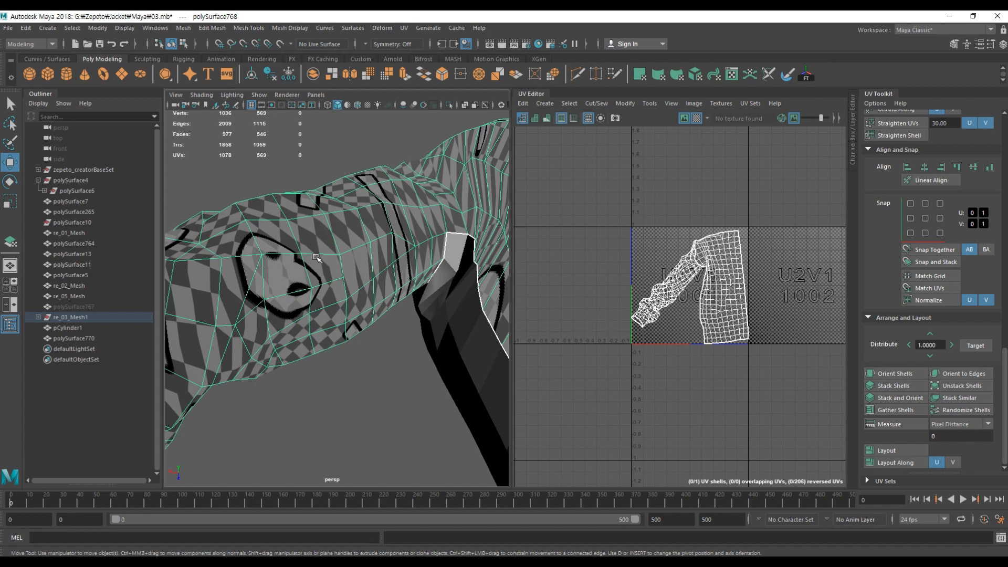
Step: Cut new edges into the sleeve's underside near the armpit with the Multi-Cut tool
left_click_drag(375, 215, 371, 243, "alt")
right_click(385, 231, "shift")
right_click_drag(386, 231, 321, 233, "shift")
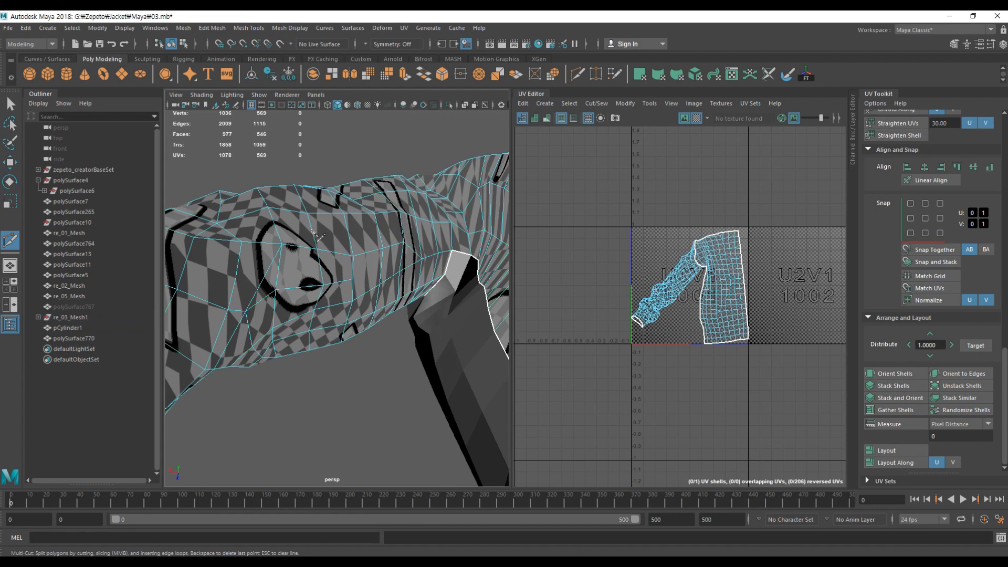
left_click_drag(403, 263, 389, 279, "alt")
key("w")
Step: Select the new vertex on the sleeve near the armpit and slide it along its edge with curve snapping
left_click(393, 252)
key("w")
key("w")
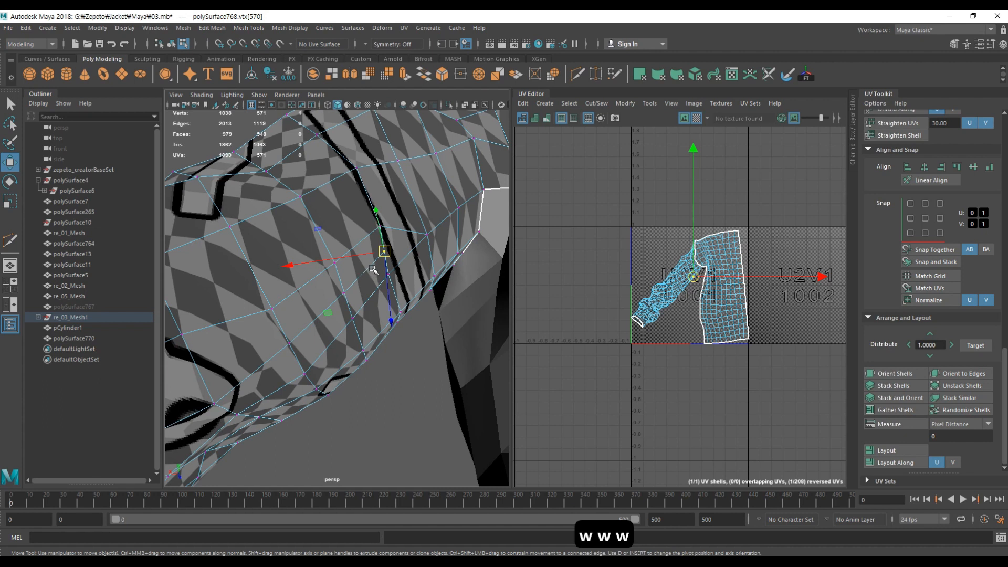
key("c")
key("c")
key("c")
key("c")
key("c")
key("c")
key("c")
key("c")
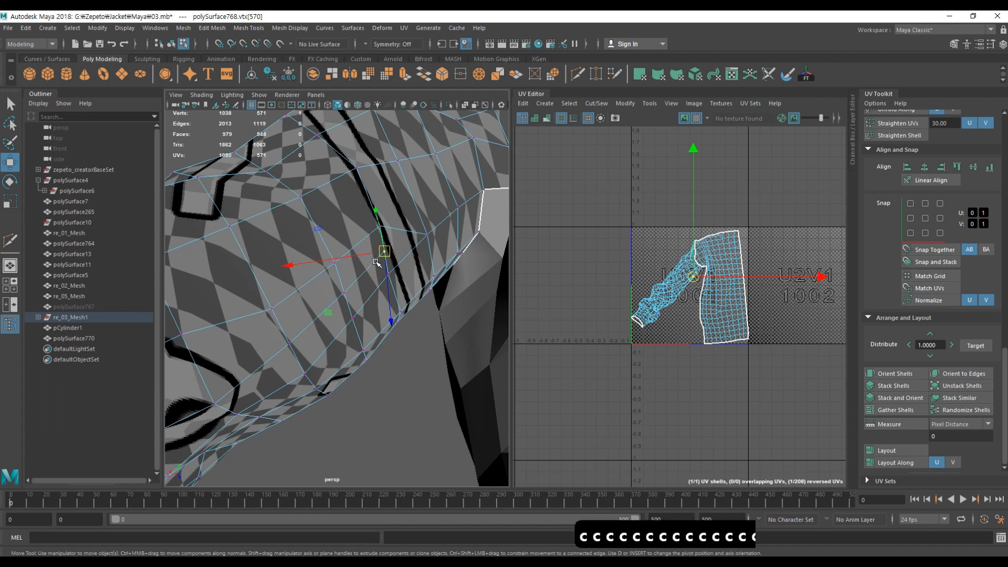
mouse_move(376, 261)
left_mouse_down()
mouse_move(365, 270)
mouse_move(374, 264)
left_mouse_up()
Step: Cut a UV seam along the edge line running down the underside of the sleeve from the armpit
scroll(375, 267, "down", 5)
right_click_drag(324, 275, 348, 168)
left_click(401, 278)
right_click_drag(417, 245, 417, 211)
left_click_drag(384, 247, 378, 299, "alt")
key("ctrl+z")
key("shift+x")
scroll(780, 325, "up", 2)
right_click_drag(358, 346, 309, 316, "alt")
left_click_drag(310, 315, 367, 294, "alt")
right_click_drag(701, 248, 745, 249)
key("ctrl+u")
Step: Try to extend the armhole edge line over the shoulder with the Multi-Cut tool
right_click_drag(294, 273, 378, 213, "alt")
double_click(409, 246)
left_click_drag(420, 311, 401, 290, "alt")
key("y")
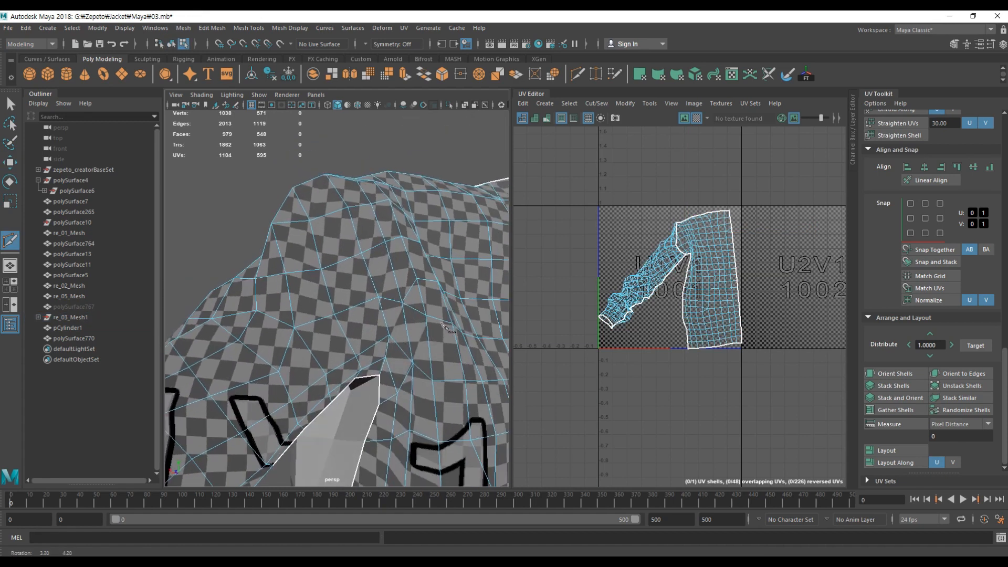
right_click(389, 335)
key("w")
left_click_drag(389, 335, 405, 299, "alt")
key("y")
key("w")
left_click(388, 306)
key("y")
key("ctrl+z")
right_click_drag(405, 299, 368, 321, "alt")
key("w")
left_click(410, 306)
key("ctrl+z")
key("ctrl+z")
key("ctrl+z")
key("ctrl+z")
Step: Cut an extra edge across the shoulder beside the armhole to complete the line for the sleeve seam
left_click_drag(378, 322, 381, 258, "alt")
key("y")
key("w")
left_click(354, 290)
key("y")
left_click(380, 258)
left_click(366, 309)
key("w")
Step: Try further edge cuts around the front of the armhole and undo them
left_click_drag(355, 383, 394, 322, "alt")
right_click_drag(394, 322, 368, 341, "shift")
left_click(368, 339)
left_click_drag(368, 339, 376, 339, "alt")
right_click_drag(376, 339, 368, 338, "shift")
left_click_drag(367, 338, 374, 331, "alt")
right_click_drag(374, 331, 357, 344, "shift")
left_click(367, 270)
key("w")
left_click_drag(368, 283, 368, 310, "alt")
left_click(368, 310)
key("ctrl+z")
key("ctrl+z")
key("ctrl+z")
key("ctrl+z")
key("ctrl+z")
key("ctrl+z")
key("ctrl+z")
key("ctrl+z")
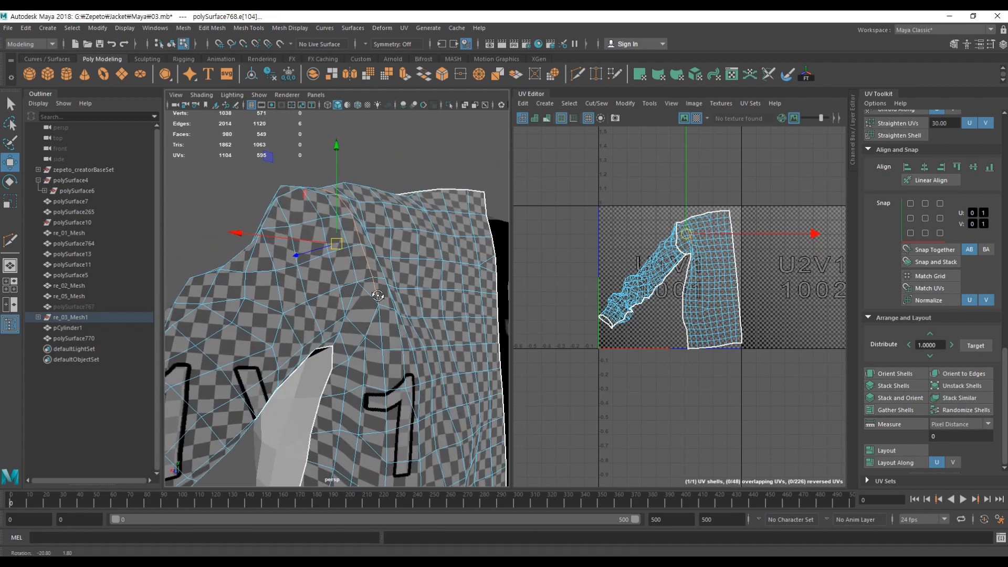
Step: Cut a UV seam along the selected armhole edges to separate the sleeve from the torso, and reselect the piece
middle_click_drag(675, 264, 657, 266, "alt")
key("shift+x")
scroll(368, 263, "down", 4)
middle_click_drag(368, 262, 368, 224, "alt")
right_click_drag(368, 236, 399, 197)
left_click(399, 183)
key("w")
left_click(395, 245)
Step: Select all UVs of the sleeve and torso shells and unfold them repeatedly until they lie flat
right_click_drag(668, 250, 730, 248)
right_click_drag(661, 241, 717, 245)
left_click_drag(763, 396, 467, 129)
middle_click_drag(694, 293, 709, 277, "alt")
right_click_drag(698, 225, 631, 238, "shift")
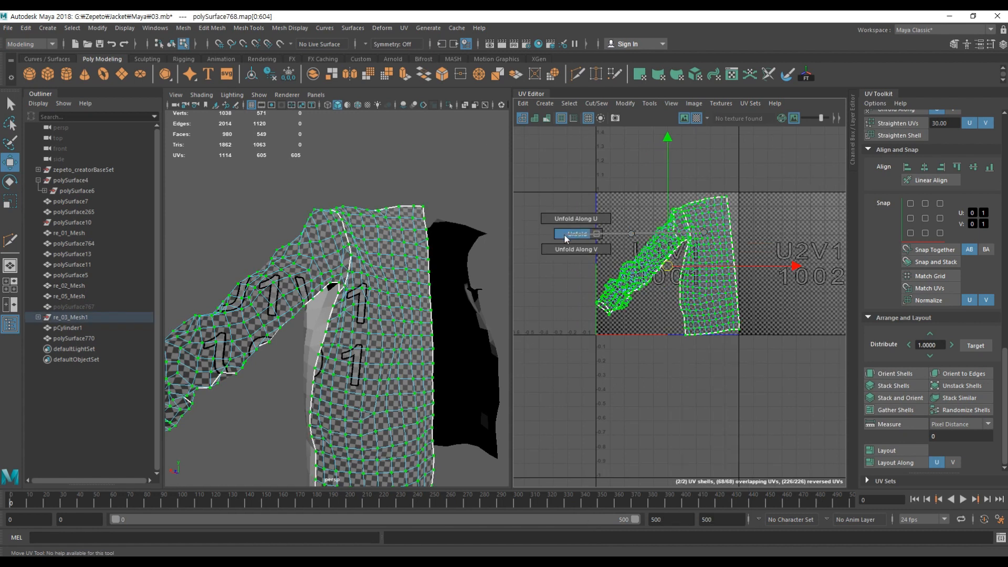
right_click_drag(564, 234, 565, 235, "shift")
right_click_drag(707, 240, 572, 238, "shift")
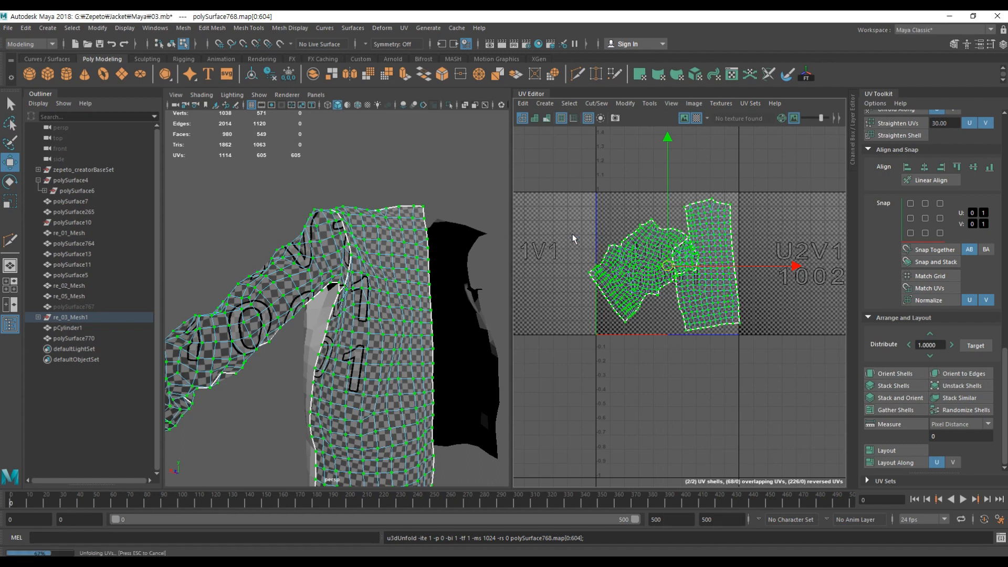
right_click_drag(706, 246, 572, 238, "shift")
left_click(564, 168)
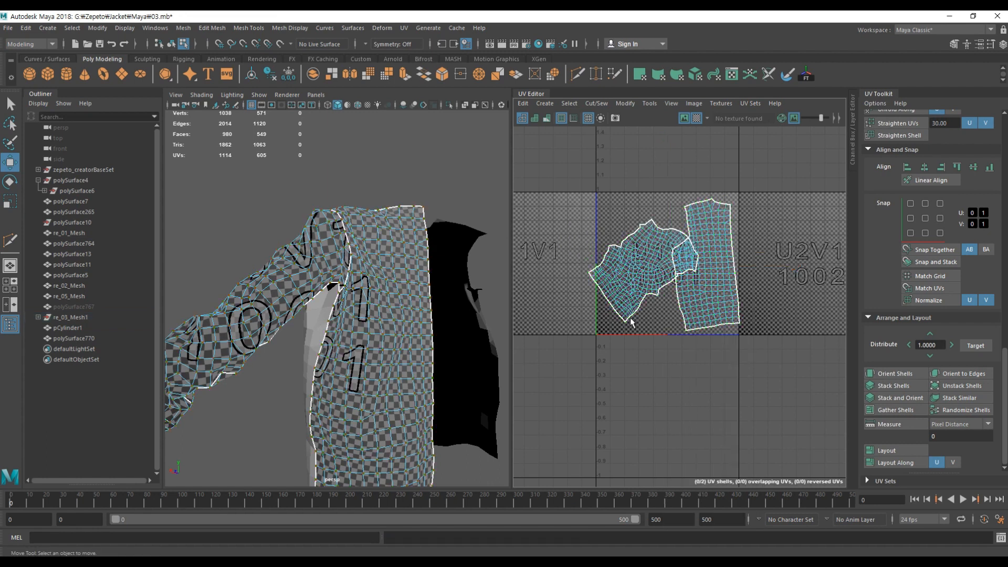
Step: Rotate the sleeve UV shell upright and straighten both the sleeve and torso shells with Orient Shells
scroll(564, 168, "down", 2)
left_click(601, 310)
left_click(622, 288)
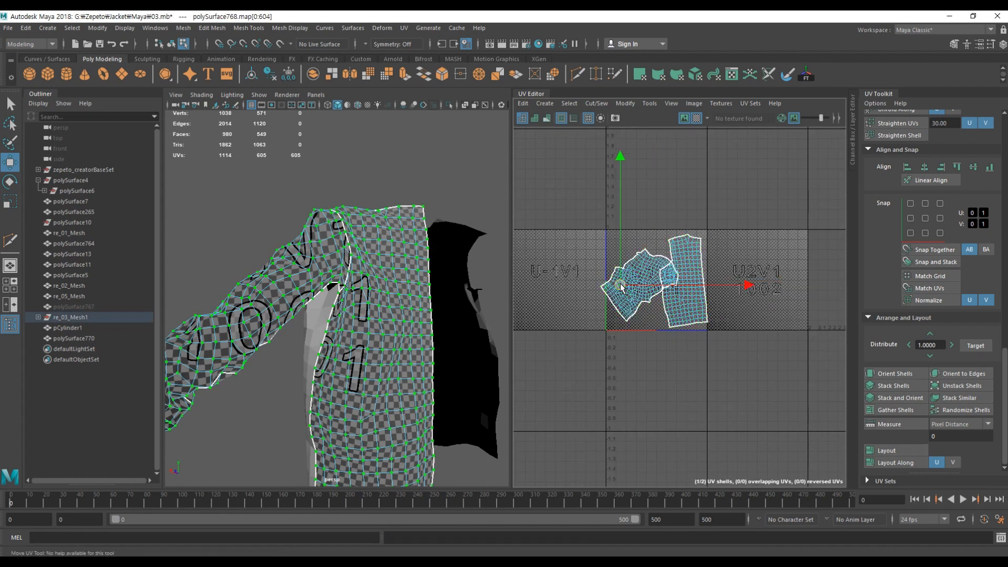
key("e")
left_click_drag(728, 198, 649, 200)
left_click_drag(777, 403, 603, 217)
left_click(896, 373)
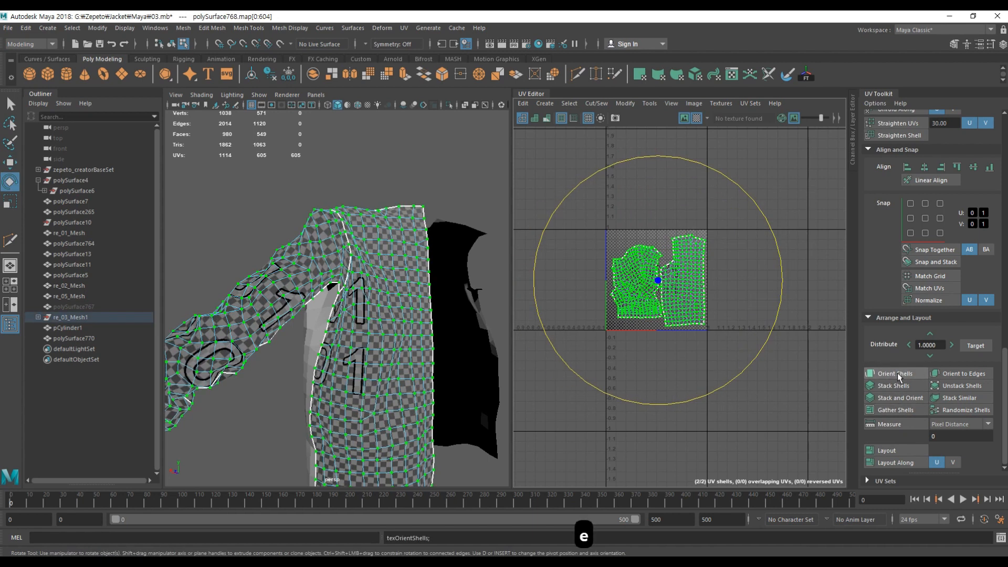
Step: Select polySurface770 together with the sleeved piece to compare their checker sizes and show all their UV shells
left_click_drag(748, 378, 574, 195)
scroll(378, 360, "down", 3)
left_click_drag(378, 361, 447, 344, "alt")
scroll(376, 298, "up", 5)
left_click_drag(376, 297, 367, 332, "alt")
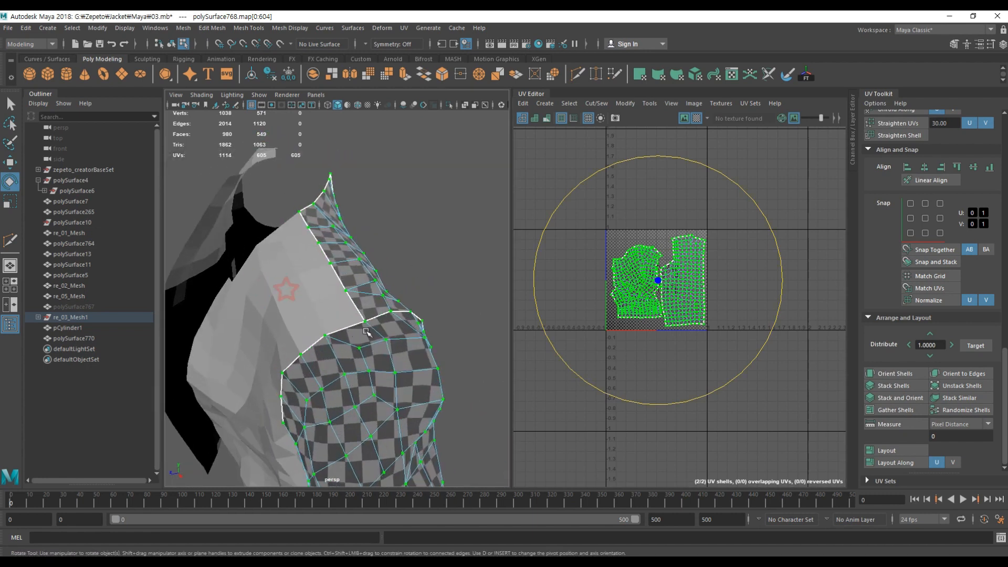
left_click_drag(406, 363, 320, 293, "alt")
right_click_drag(319, 293, 413, 247)
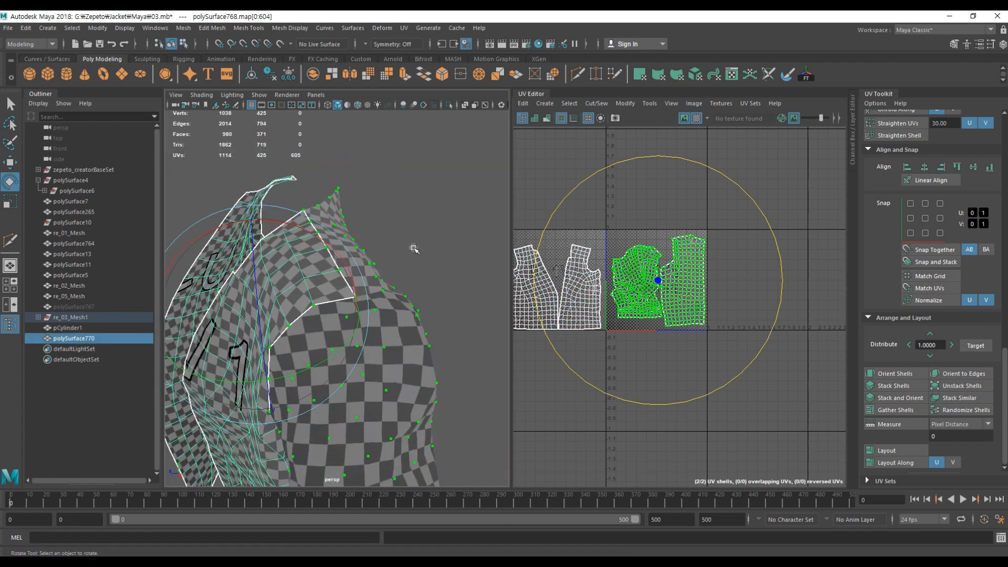
left_click(389, 300, "shift")
left_click_drag(390, 314, 380, 299, "alt")
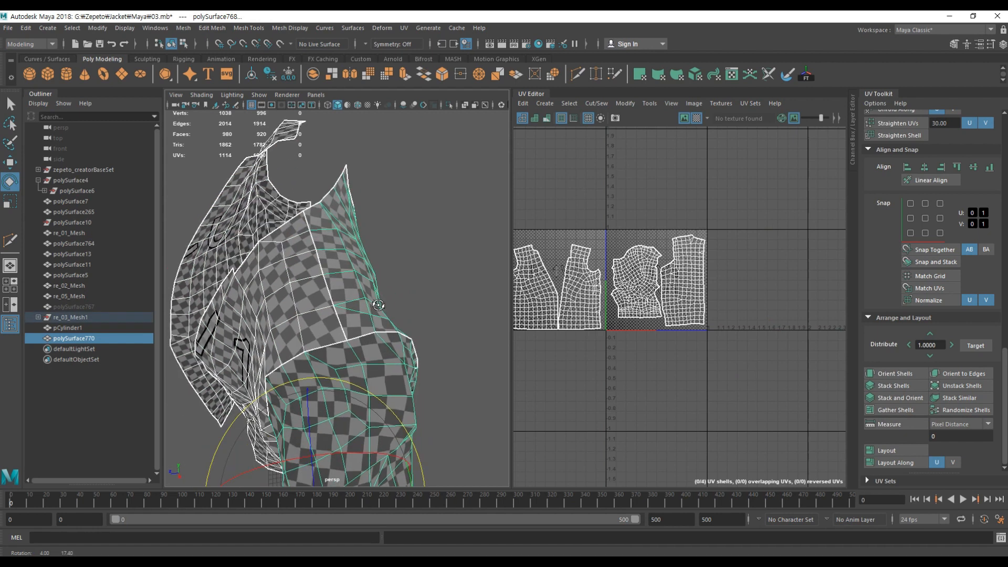
left_click(460, 281)
left_click(286, 312)
left_click(383, 330, "shift")
left_click_drag(444, 353, 394, 323, "alt")
Step: Scale the sleeve and torso UV shells down uniformly to match the checker size on the body panels
right_click_drag(650, 286, 691, 287)
left_click_drag(770, 358, 606, 208)
left_click_drag(407, 315, 371, 309, "alt")
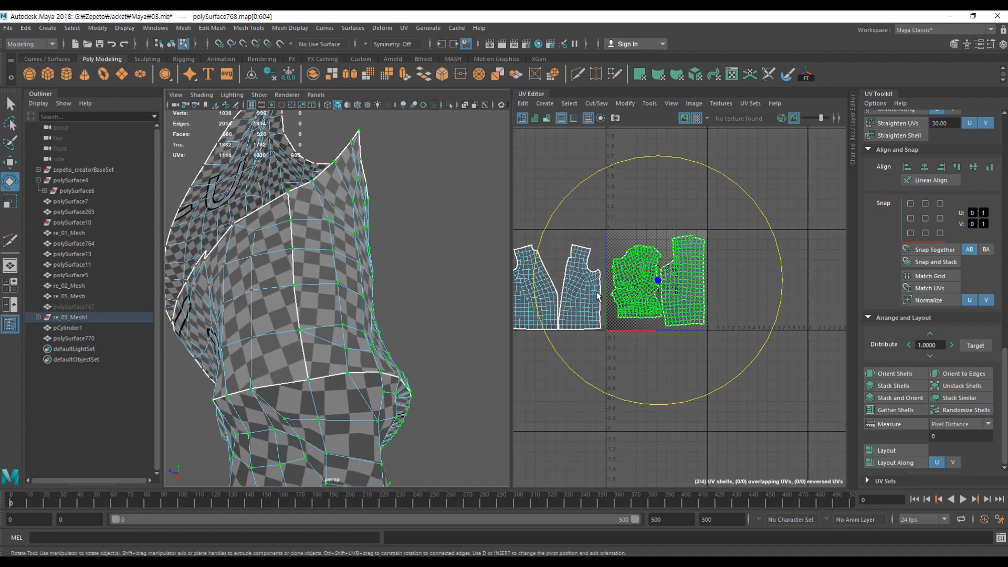
key("r")
mouse_move(660, 283)
left_mouse_down()
mouse_move(672, 282)
mouse_move(649, 285)
left_mouse_up()
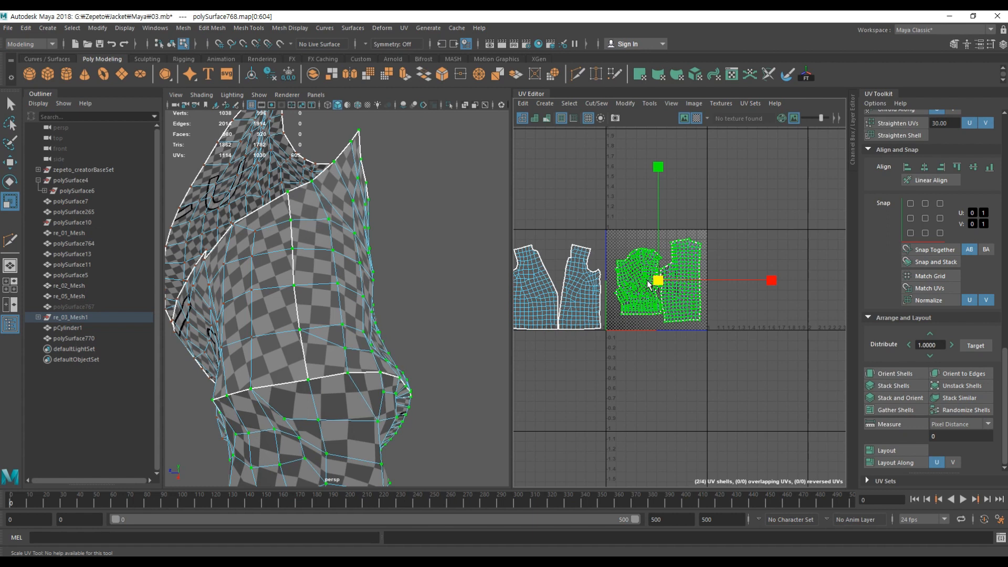
Step: Scale the sleeve and torso UV shells up uniformly until their checkers match the front body panels
left_click_drag(305, 378, 415, 378, "alt")
right_click_drag(414, 378, 441, 360, "alt")
left_click(658, 285)
left_click_drag(658, 286, 656, 287)
left_click_drag(326, 315, 342, 326, "alt")
left_click_drag(658, 284, 683, 283)
right_click_drag(326, 315, 368, 315, "alt")
Step: Undo the stray selection change, then select only the torso UV shell and scale it down slightly
left_click(636, 287)
key("ctrl+z")
key("q")
left_click(695, 288)
key("e")
key("r")
left_click_drag(684, 281, 678, 281)
Step: Return to object mode, show the Channel Box, select both jacket pieces and delete their construction history
right_click_drag(378, 294, 315, 294, "alt")
left_click(347, 315)
left_click_drag(337, 320, 226, 247, "alt")
scroll(329, 287, "up", 3)
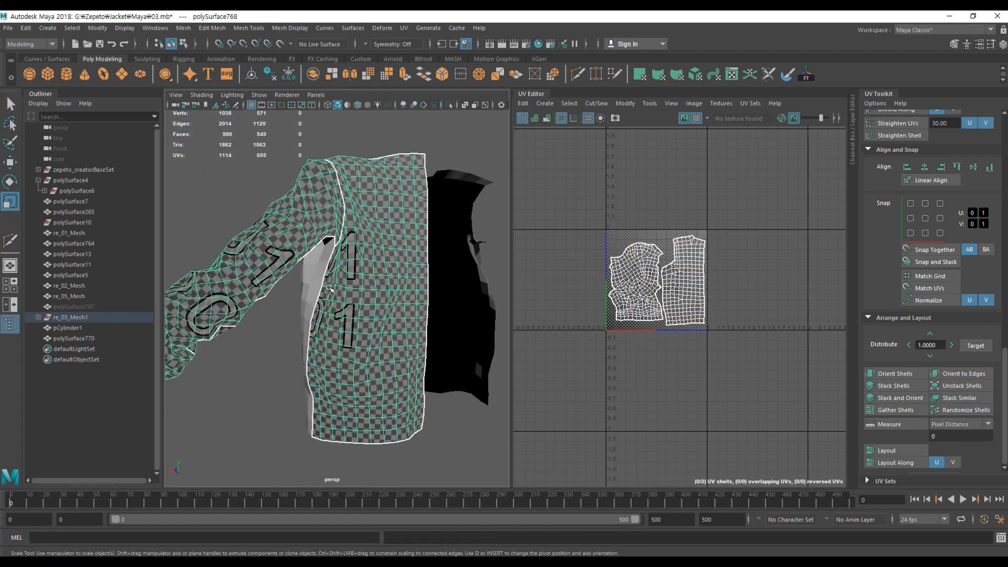
left_click_drag(317, 263, 333, 274, "alt")
key("w")
left_click_drag(423, 459, 373, 203, "alt")
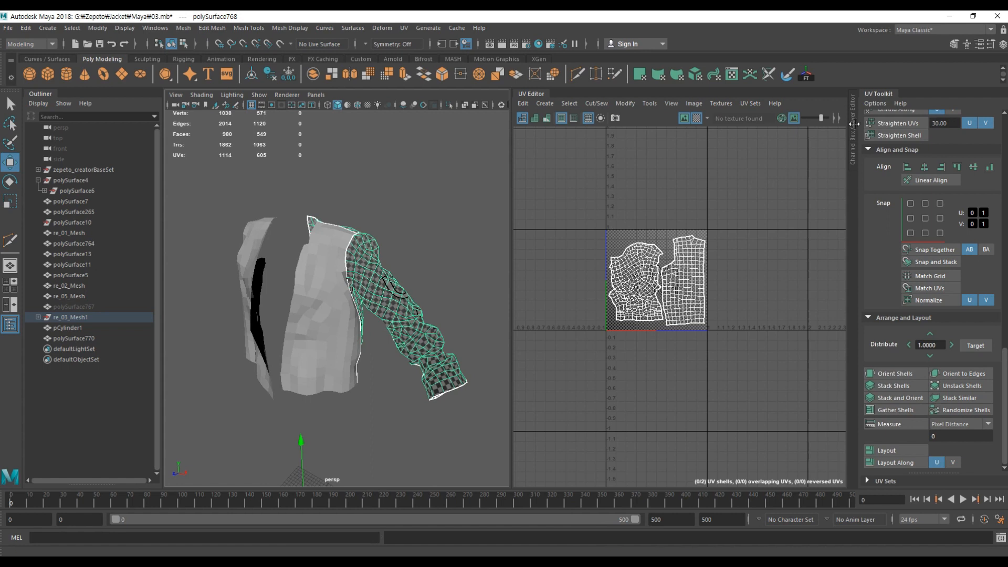
left_click(854, 123)
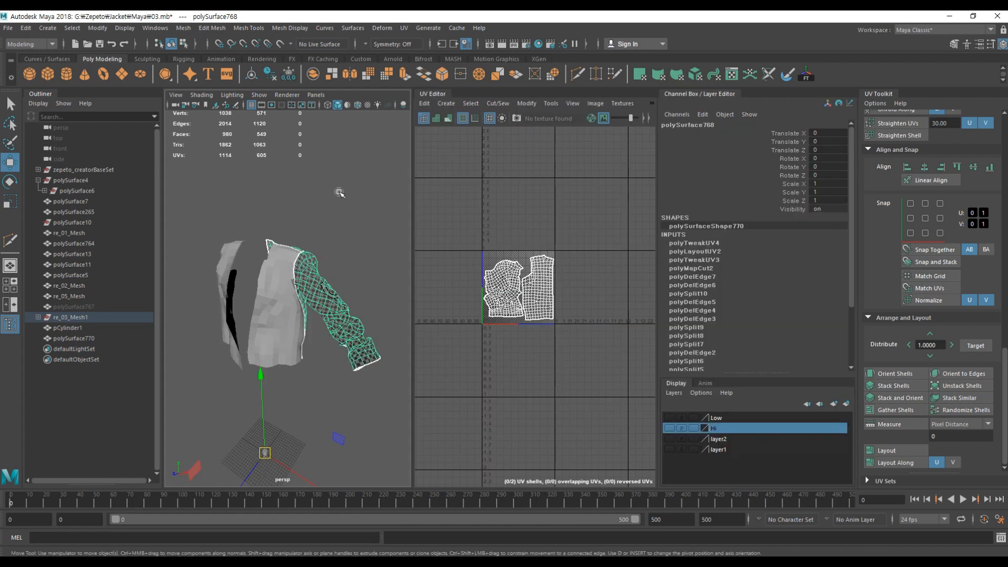
left_click(193, 204)
left_click_drag(393, 421, 393, 420)
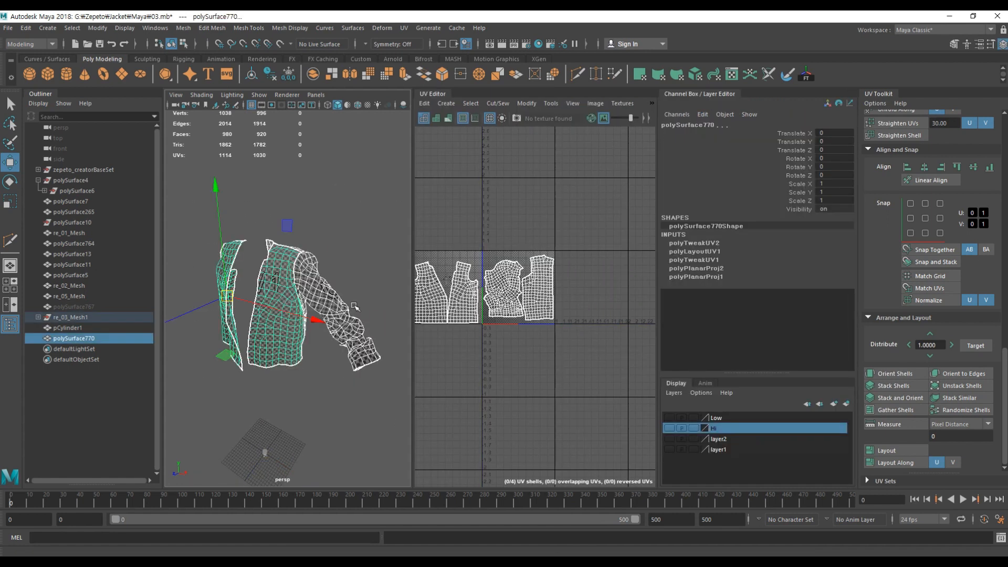
key("alt+shift+d")
Step: Duplicate the half with the sleeve and torso, and mirror the copy by setting Scale X to -1
left_click(350, 248)
left_click(312, 279)
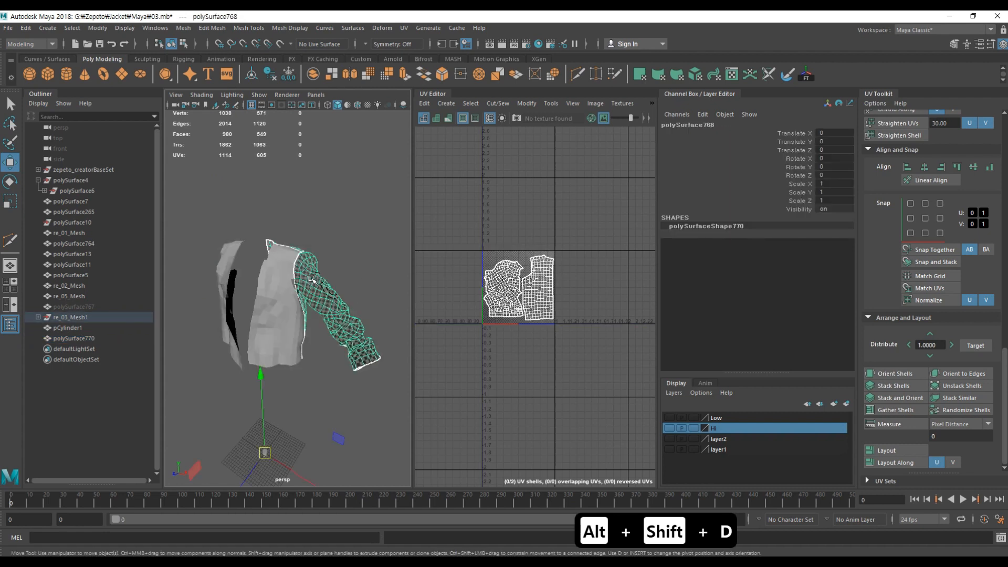
key("ctrl+d")
type("-1")
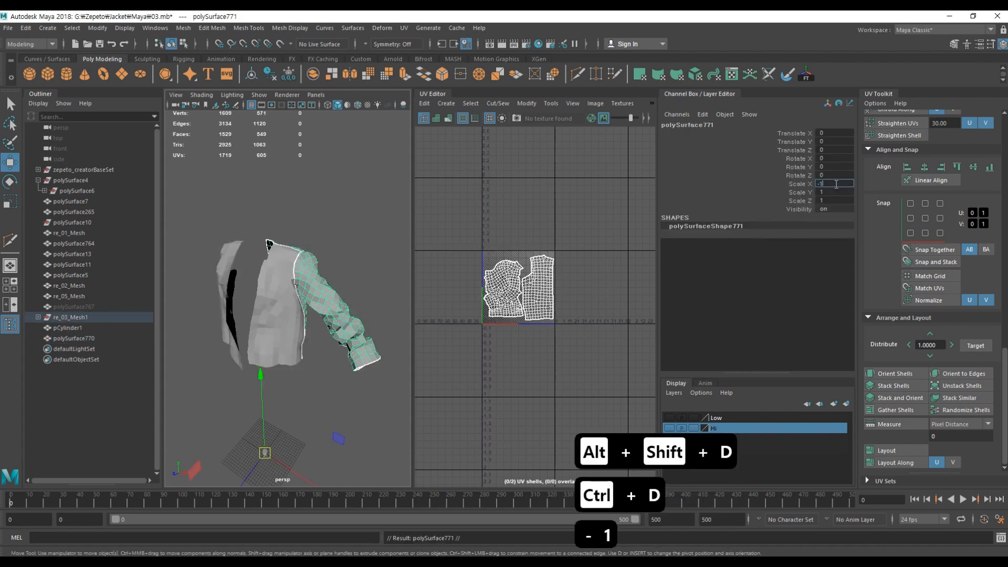
key("Return")
Step: Select the original sleeved half together with its mirrored copy and combine them into one mesh
left_click(312, 230)
left_click(329, 296)
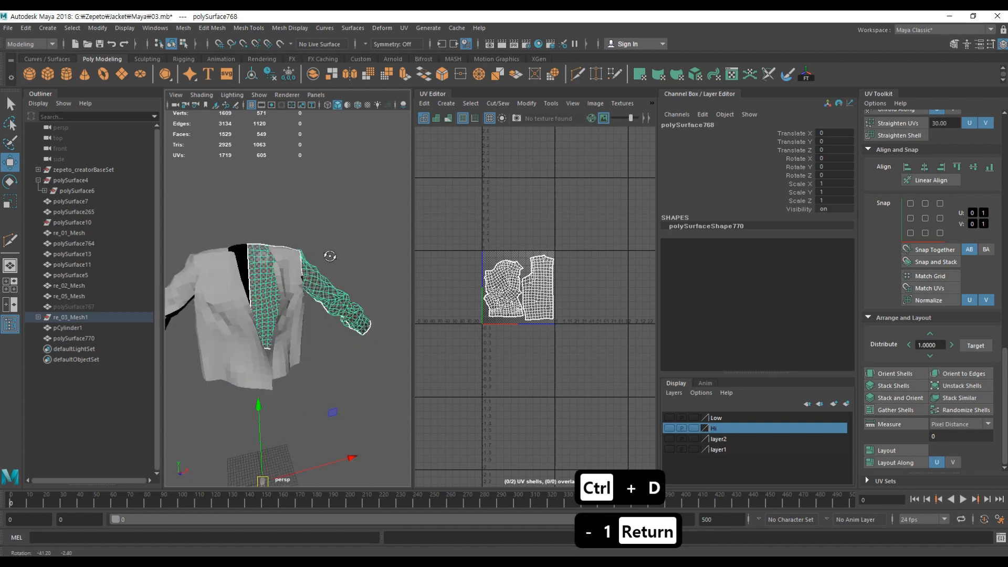
left_click_drag(326, 254, 315, 273, "alt")
scroll(316, 275, "up", 5)
right_click(337, 224, "shift")
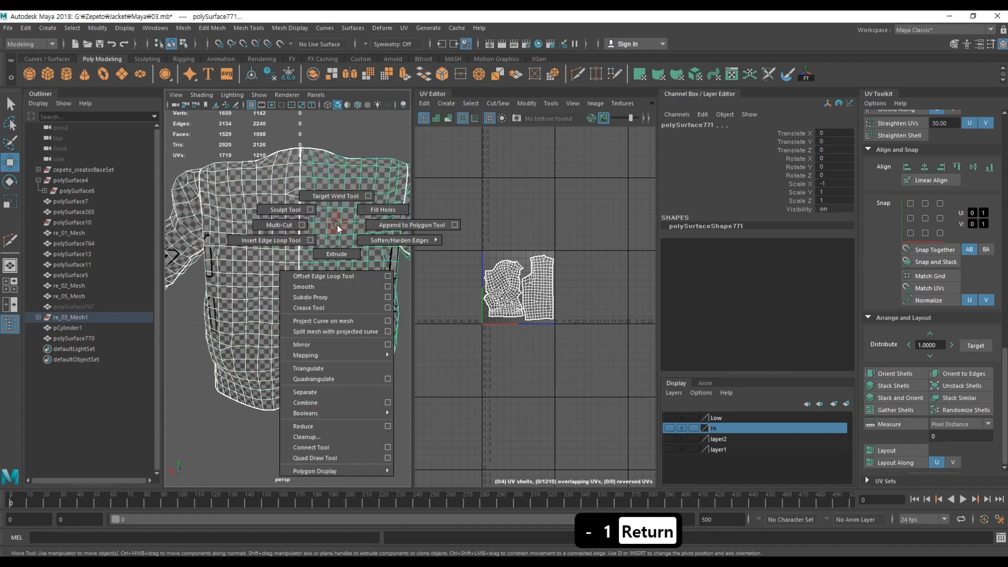
left_click(336, 403)
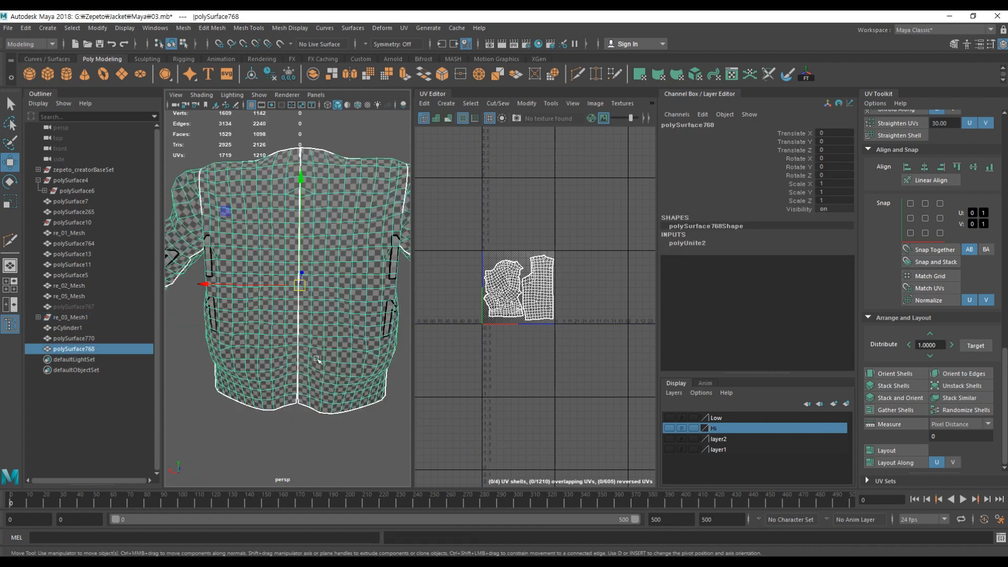
Step: Select all vertices along the jacket's center back seam and merge them
mouse_move(297, 333)
left_mouse_down("alt")
mouse_move(295, 414)
mouse_move(316, 325)
mouse_move(304, 335)
mouse_move(336, 340)
mouse_move(290, 332)
left_mouse_up("alt")
right_click_drag(348, 279, 296, 301)
left_click_drag(295, 302, 334, 301, "alt")
left_click_drag(324, 221, 332, 355)
left_click_drag(368, 292, 347, 291, "alt")
right_click_drag(343, 249, 384, 195, "shift")
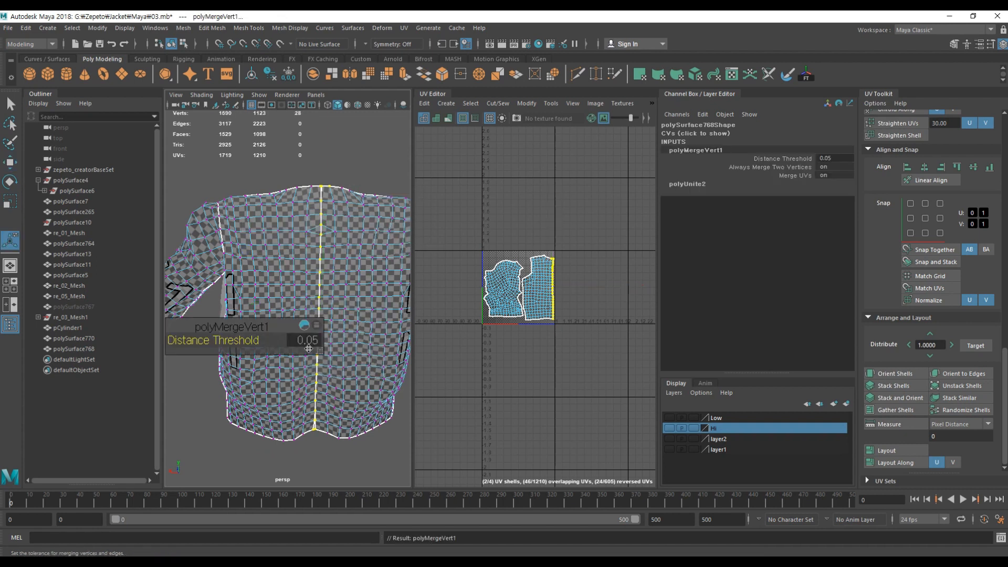
Step: Raise the vertex merge's Distance Threshold to 0.1 so the gap at the seam's hem closes
scroll(327, 413, "up", 6)
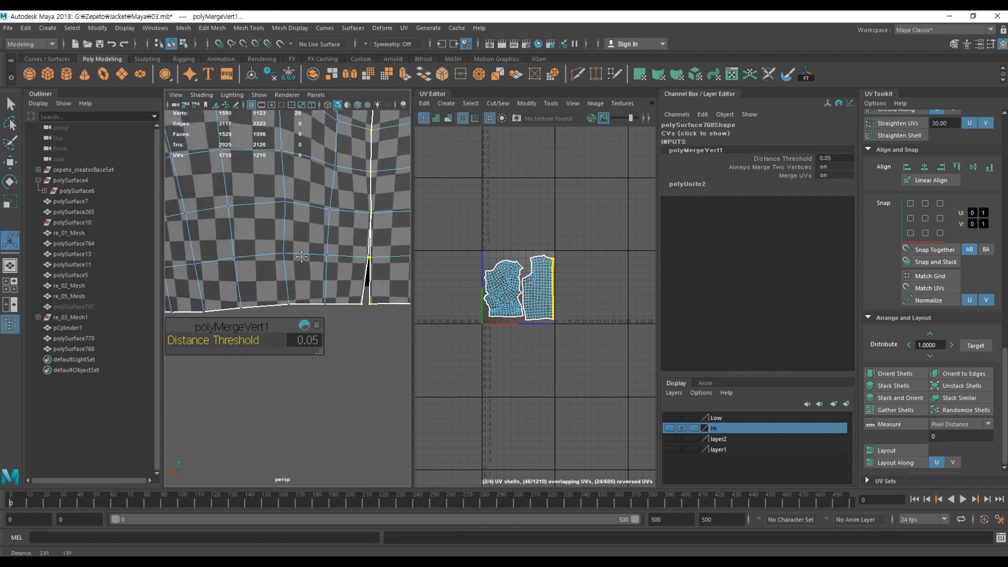
middle_click_drag(344, 283, 339, 242, "alt")
left_click(314, 341)
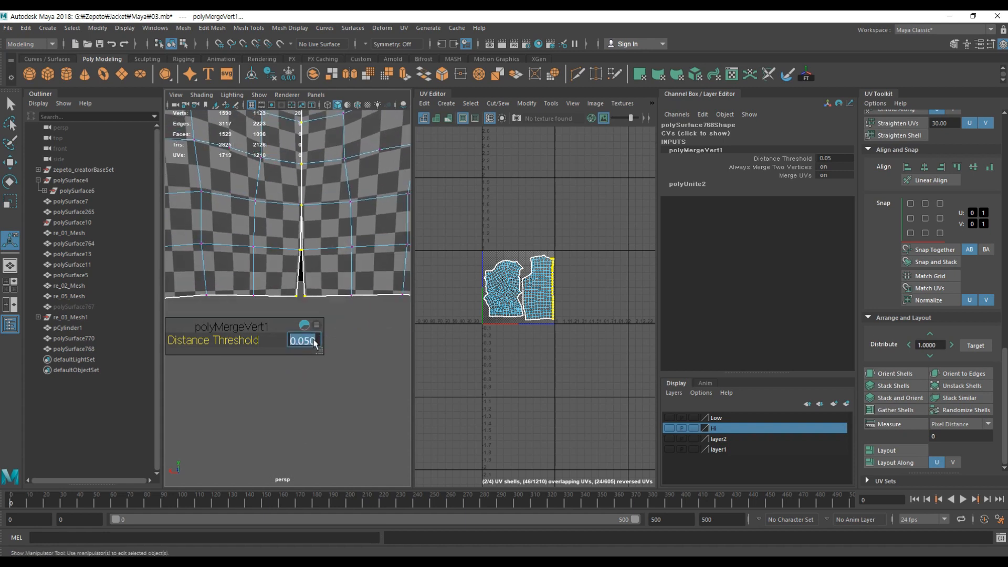
type("0.")
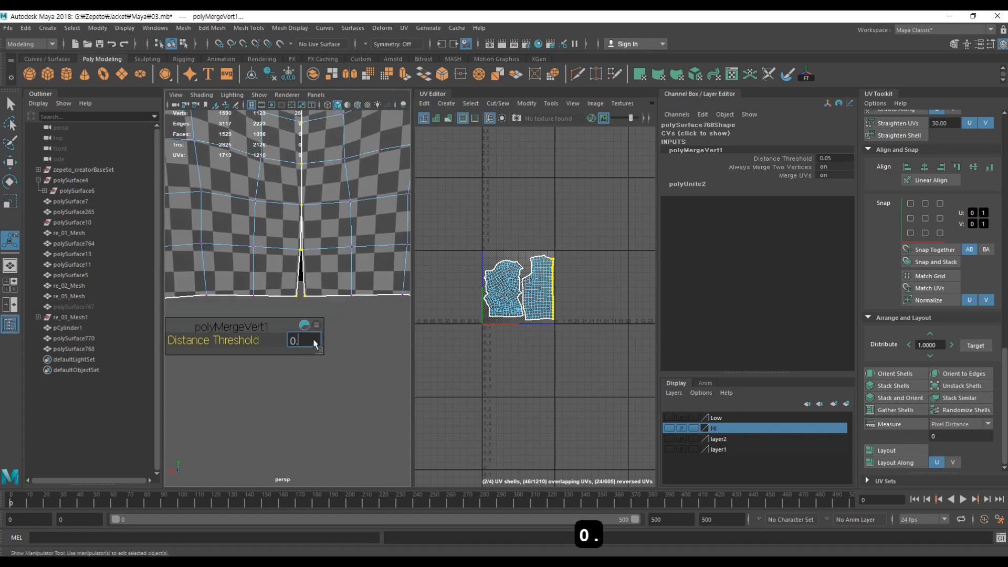
type("1")
key("Return")
middle_click_drag(311, 345, 302, 413, "alt")
middle_click_drag(303, 294, 328, 420, "alt")
mouse_move(346, 295)
middle_mouse_down("alt")
mouse_move(356, 409)
mouse_move(357, 317)
mouse_move(345, 304)
middle_mouse_up("alt")
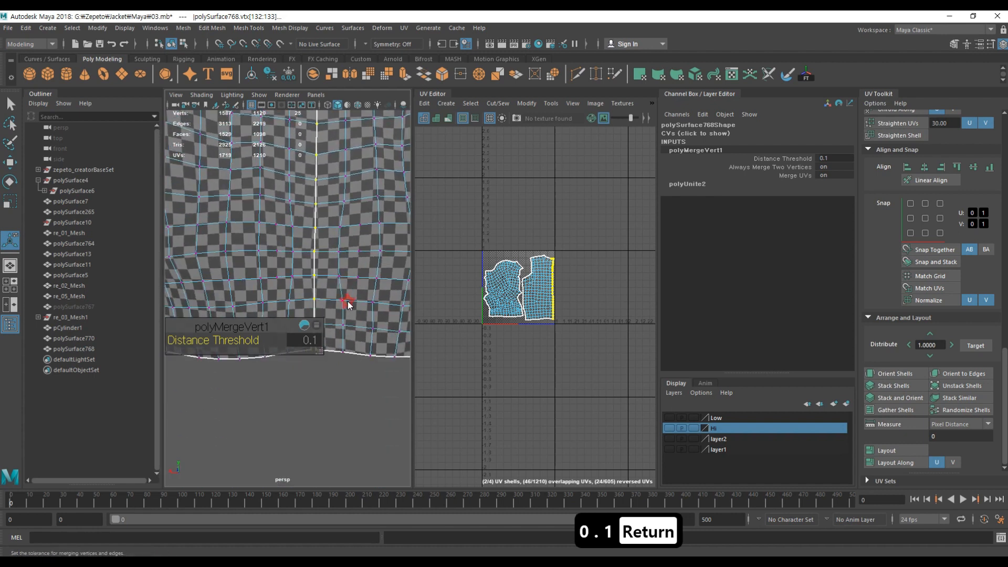
Step: Select the vertices at the hem end of the center back seam and merge them to center
right_click_drag(347, 301, 379, 275)
left_click(353, 374)
left_click(329, 317)
right_click_drag(315, 319, 357, 321, "alt")
middle_click_drag(334, 332, 321, 296, "alt")
right_click_drag(359, 279, 358, 319)
right_click_drag(282, 279, 280, 276)
left_click_drag(331, 378, 336, 365)
right_click_drag(334, 358, 340, 283, "shift")
Step: Select the seam vertices on the upper center back and merge them to center
right_click_drag(320, 335, 286, 257, "alt")
middle_click_drag(333, 137, 315, 342, "alt")
middle_click_drag(295, 299, 320, 314, "alt")
right_click_drag(287, 306, 324, 297, "alt")
middle_click_drag(351, 244, 332, 269, "alt")
left_click(329, 273)
left_click_drag(328, 273, 327, 315, "alt")
right_click_drag(323, 315, 327, 241, "shift")
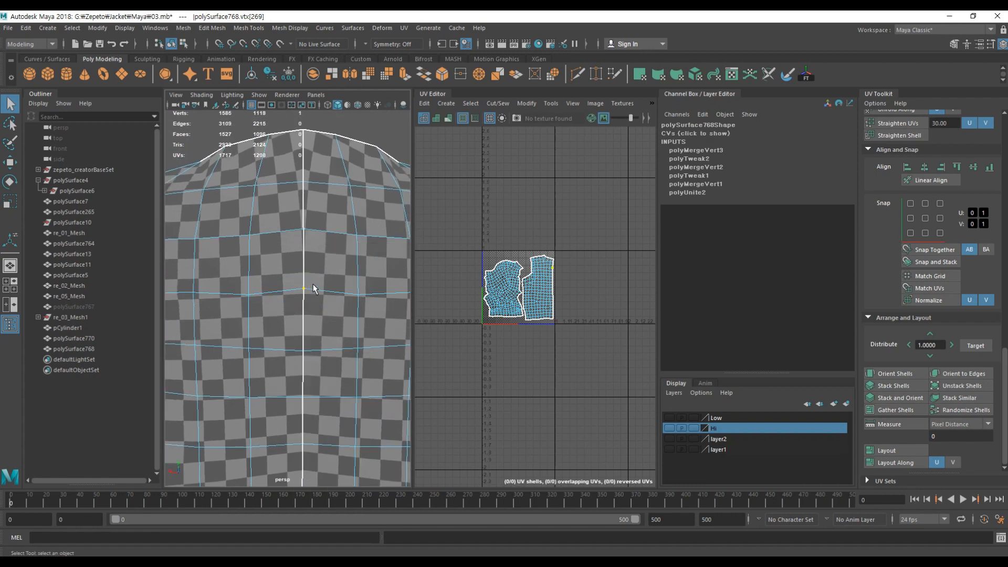
Step: Try moving the upper center-back vertex vertically to test the checker's distortion, and undo each move
key("w")
mouse_move(305, 254)
left_mouse_down()
mouse_move(308, 298)
mouse_move(309, 269)
left_mouse_up()
key("ctrl+z")
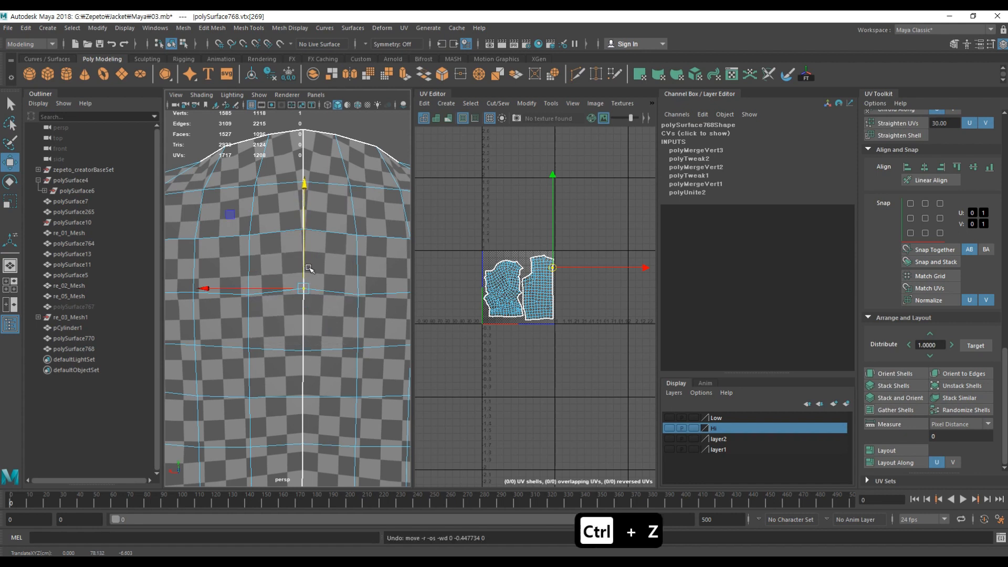
middle_click_drag(335, 265, 331, 248, "alt")
right_click_drag(347, 247, 323, 252, "alt")
middle_click_drag(323, 253, 332, 244, "alt")
left_click(682, 94)
middle_click_drag(466, 264, 423, 306, "alt")
right_click_drag(424, 306, 420, 309, "alt")
left_click_drag(372, 234, 362, 228)
key("ctrl+z")
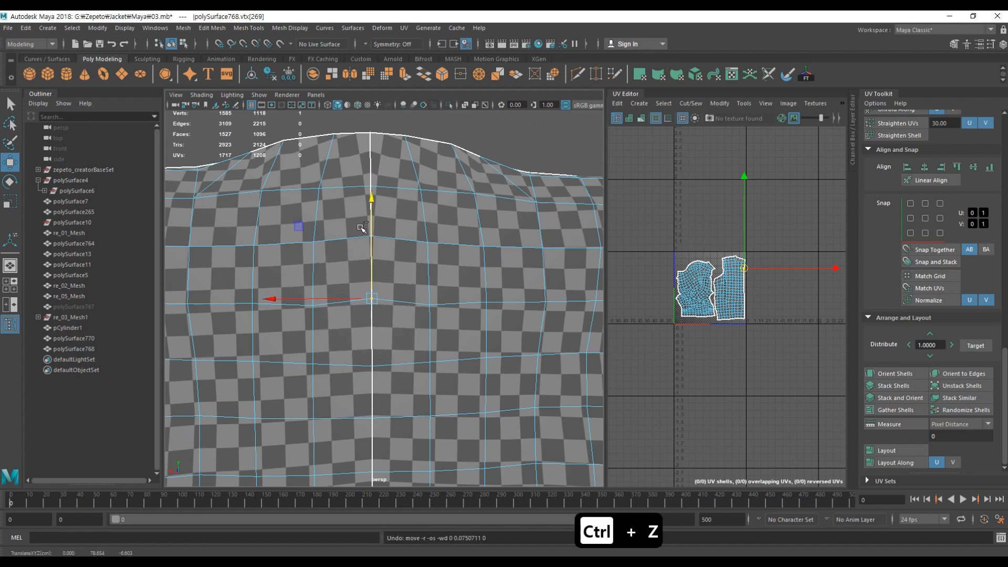
Step: Enable Preserve UVs for the Move tool, then test it by moving the center-back vertex vertically and undoing the move
double_click(10, 167)
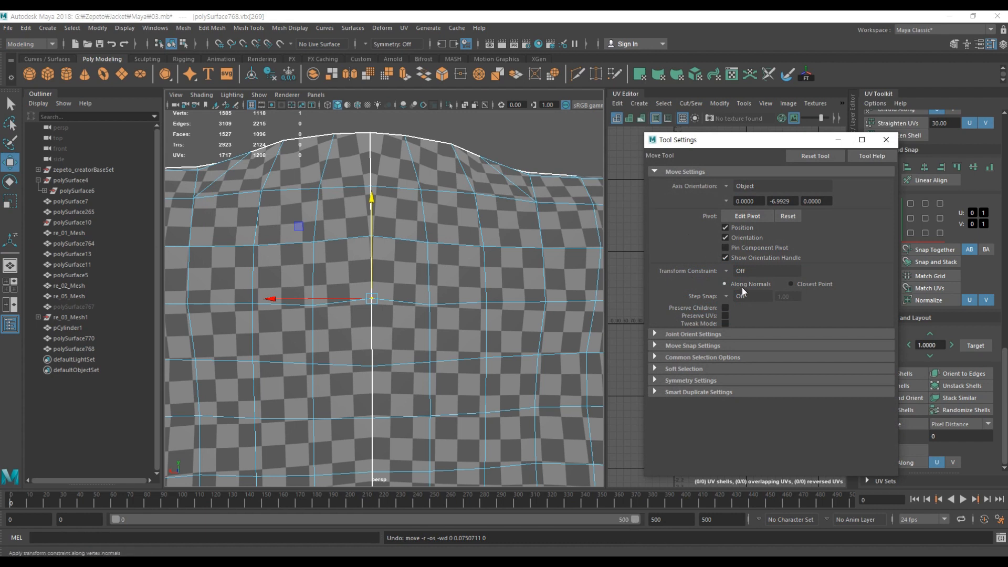
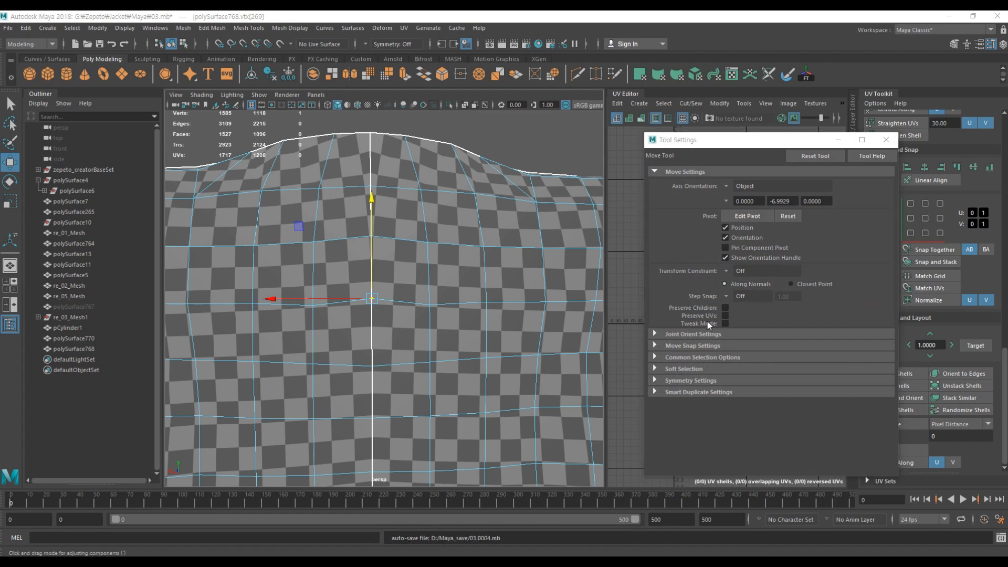
left_click(725, 315)
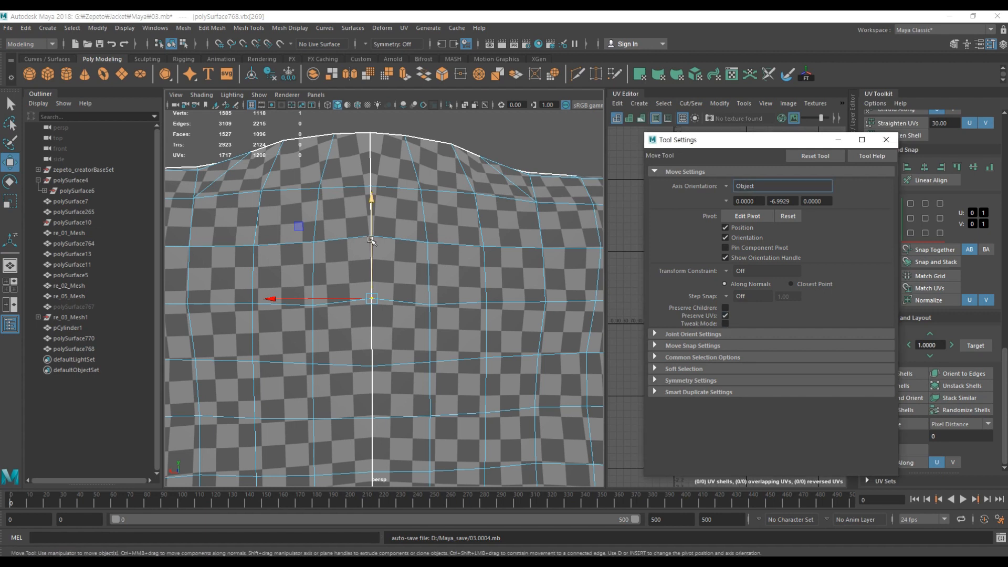
left_click_drag(371, 232, 373, 262)
left_click_drag(377, 215, 389, 246)
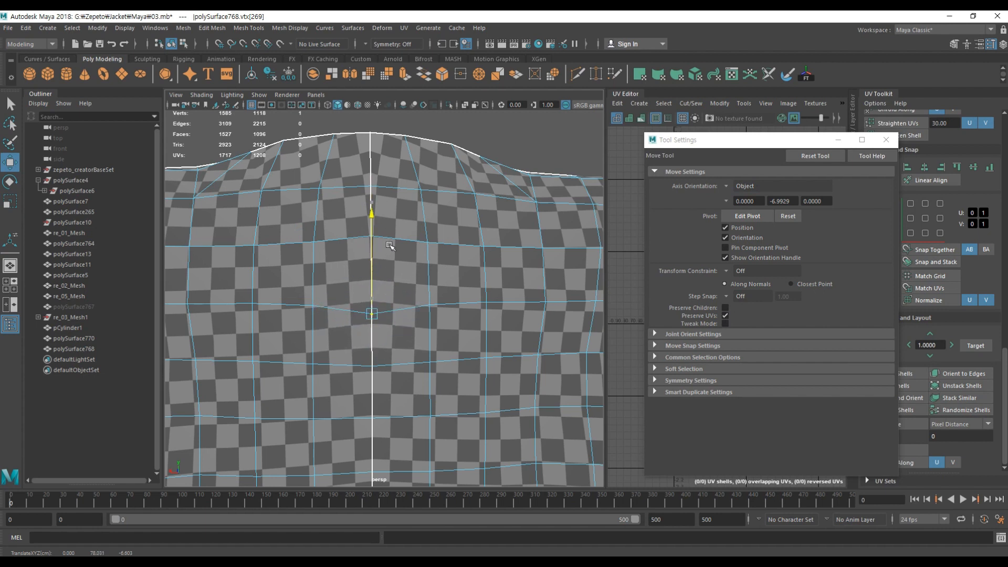
key("ctrl+z")
Step: Widen the UV Editor, frame its shells, and shift the center-back vertex to even out its edge row
left_click_drag(692, 140, 327, 362)
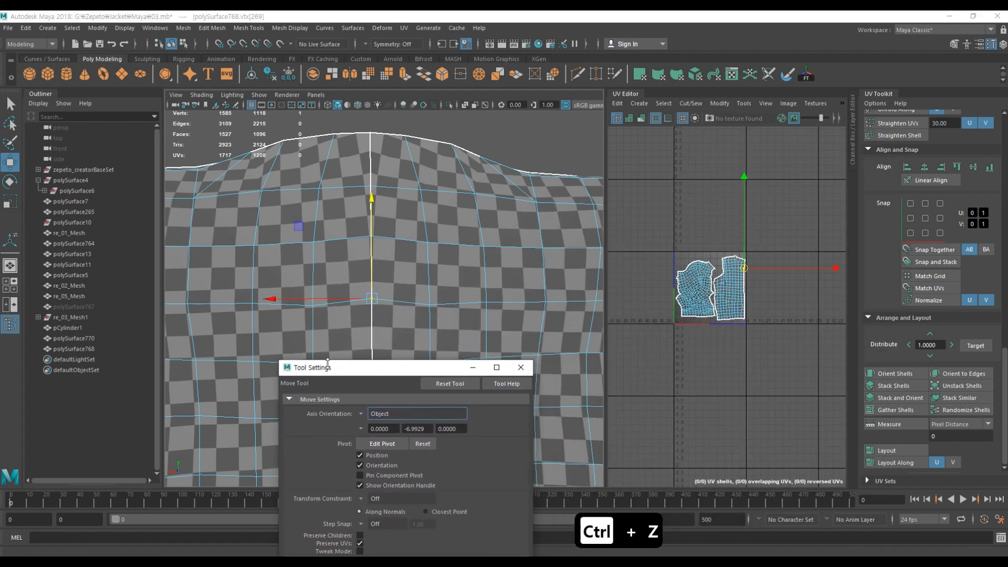
left_click_drag(604, 271, 558, 276)
key("f")
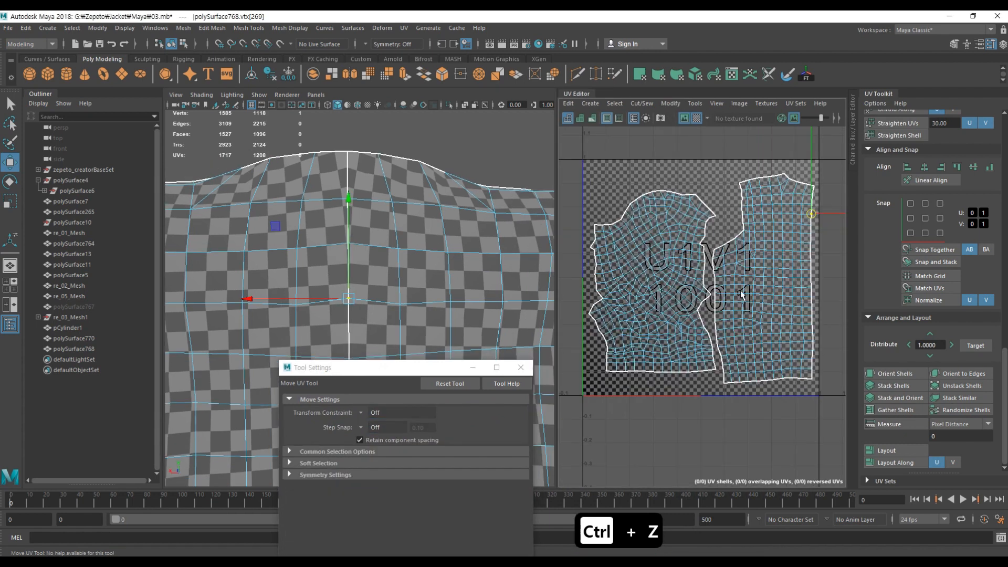
mouse_move(350, 241)
left_mouse_down()
mouse_move(355, 256)
mouse_move(360, 241)
left_mouse_up()
left_click(459, 148)
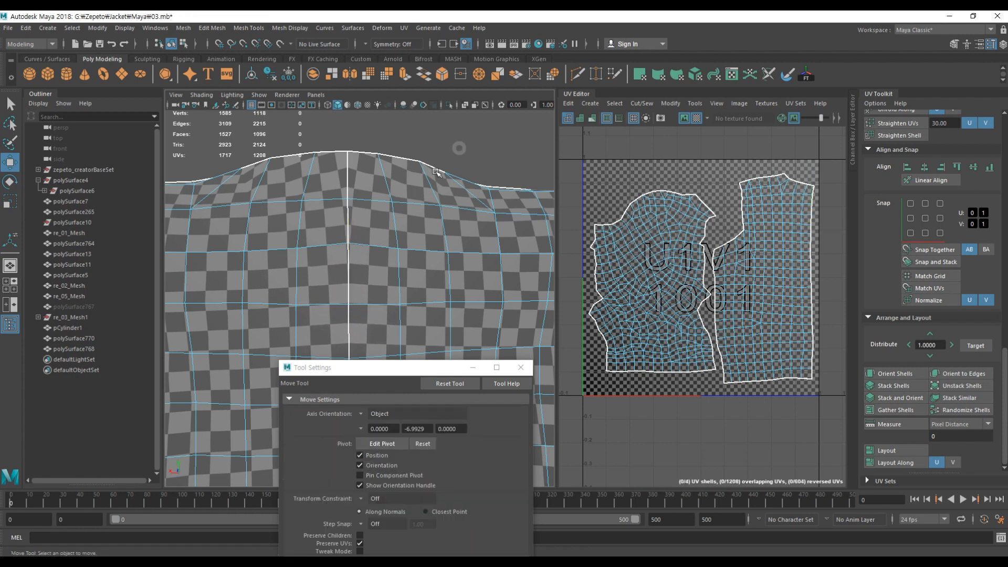
Step: Adjust the height of the next center-back vertex toward the collar, return to object mode and close the Move tool settings
left_click(348, 244)
left_click(339, 242)
left_click(351, 243)
left_click_drag(351, 243, 384, 245, "alt")
left_click_drag(372, 187, 374, 188)
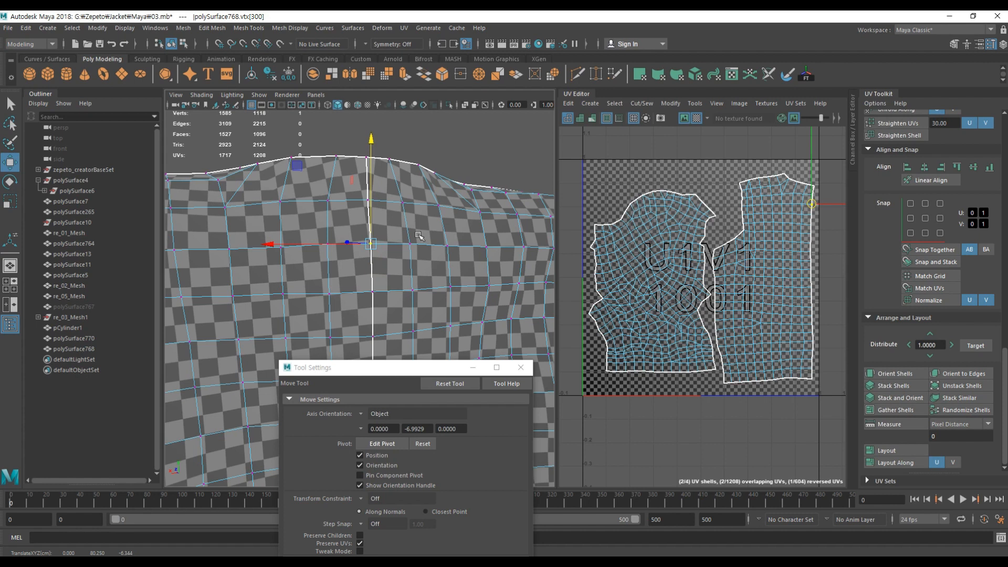
left_click(477, 156)
left_click_drag(360, 287, 337, 284, "alt")
right_click_drag(420, 263, 409, 231, "alt")
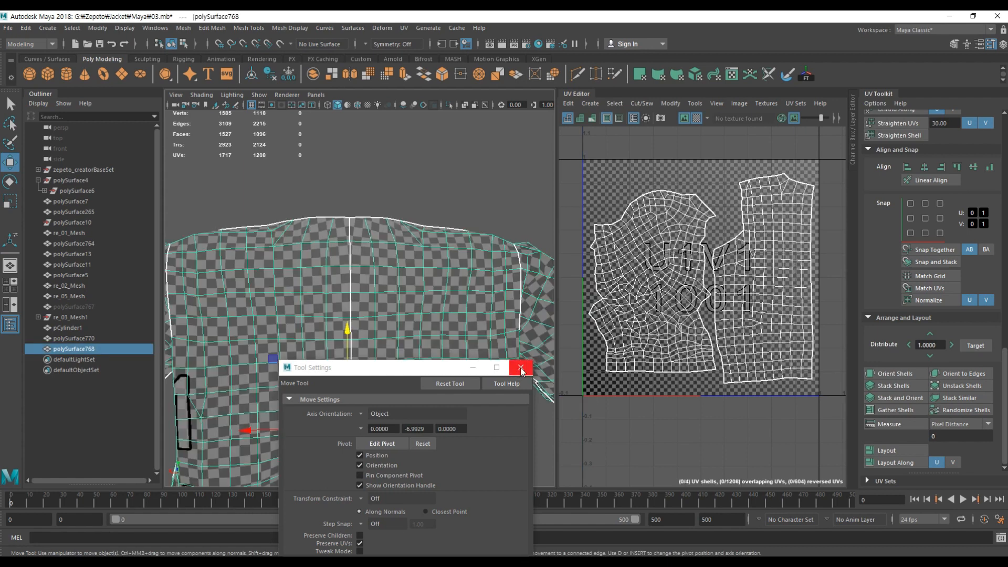
left_click(522, 370)
Step: Switch the UV display from wireframe to shaded and examine the UV orientation colors on both jacket halves
left_click_drag(360, 304, 441, 317, "alt")
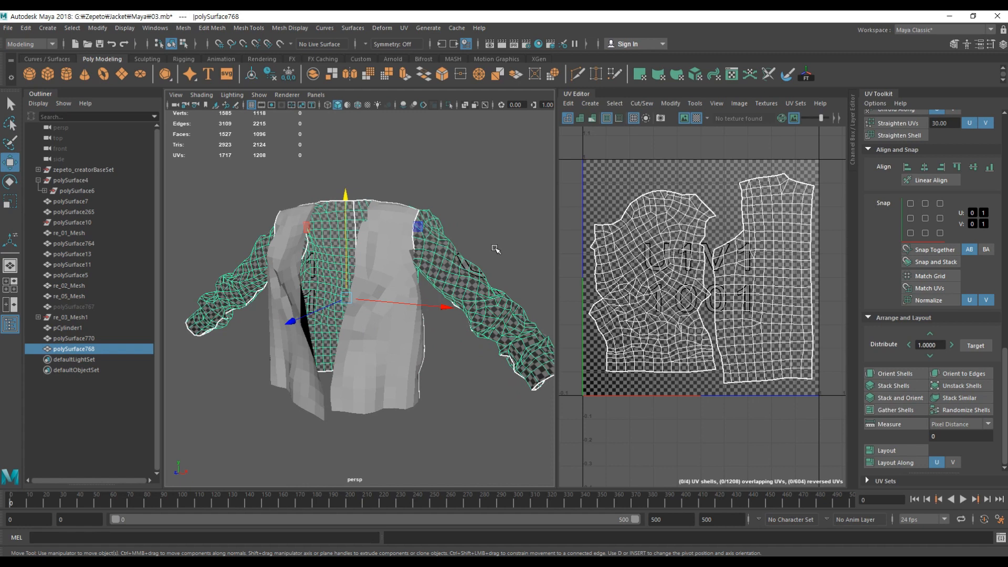
left_click_drag(495, 249, 577, 153, "alt")
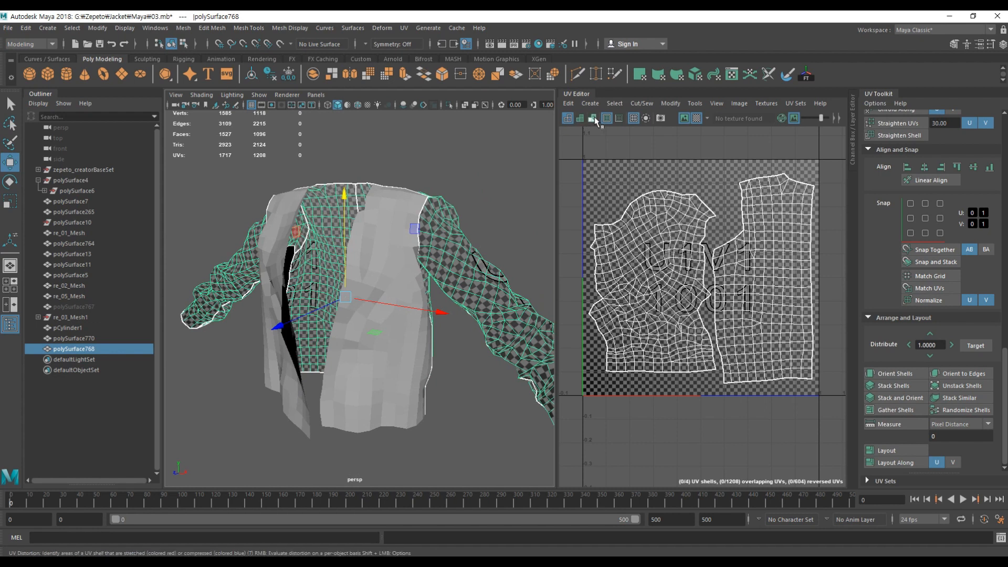
left_click(568, 120)
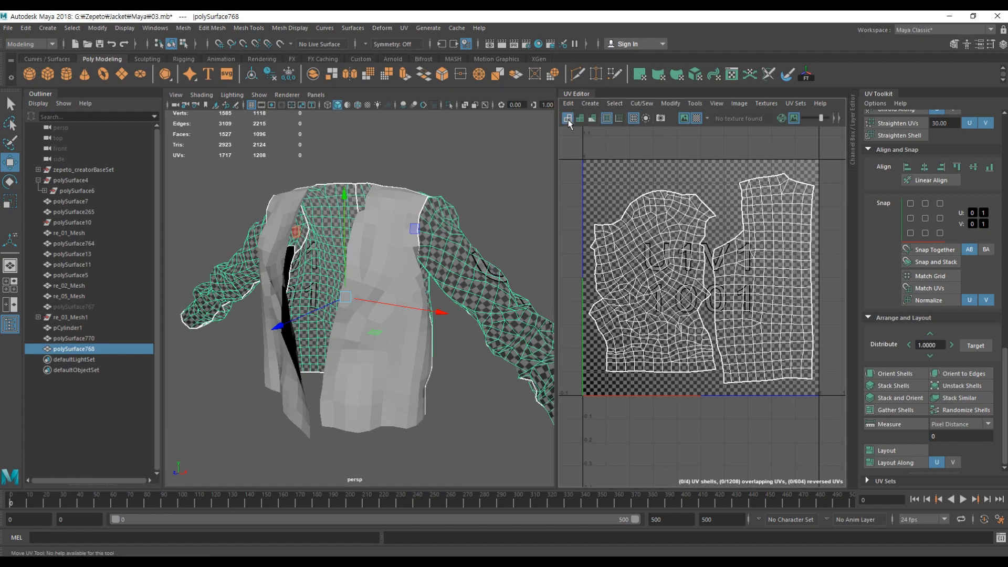
left_click(580, 118)
middle_click_drag(391, 190, 435, 196, "alt")
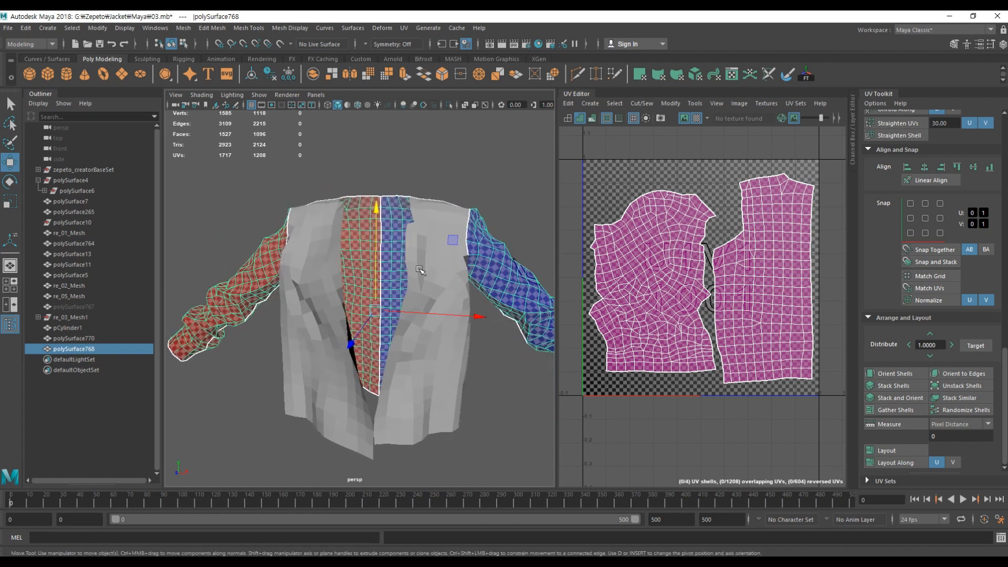
left_click_drag(420, 271, 302, 283, "alt")
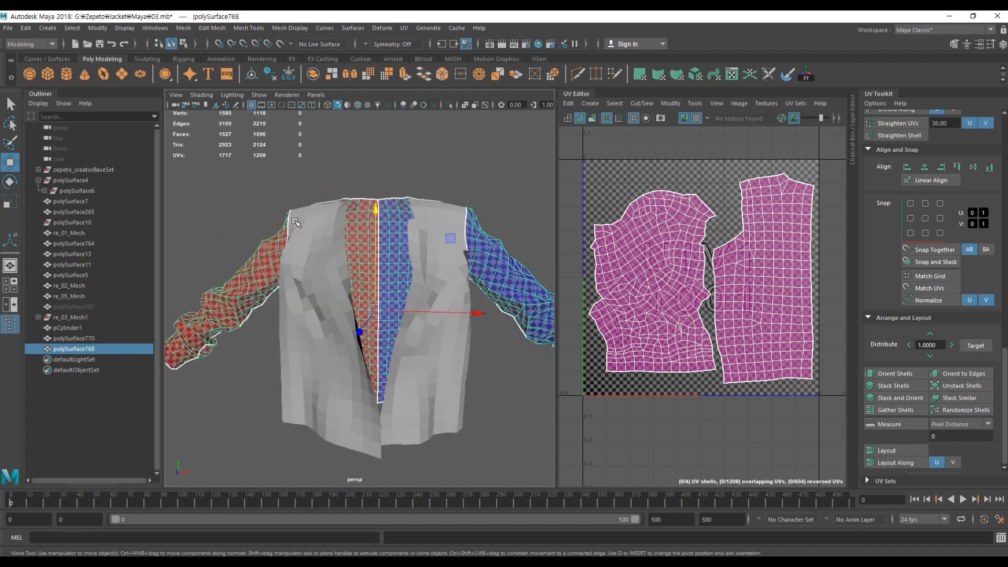
key("f")
left_click_drag(378, 246, 271, 231, "alt")
left_click_drag(384, 267, 475, 261, "alt")
Step: Select the combined mesh's UV shells to check the overlapping ones, then return to object mode and clear the selection
right_click_drag(667, 239, 720, 240)
scroll(670, 193, "down", 5)
middle_click_drag(671, 200, 686, 221, "alt")
left_click_drag(808, 351, 664, 273)
right_click_drag(441, 264, 472, 248)
left_click(472, 239)
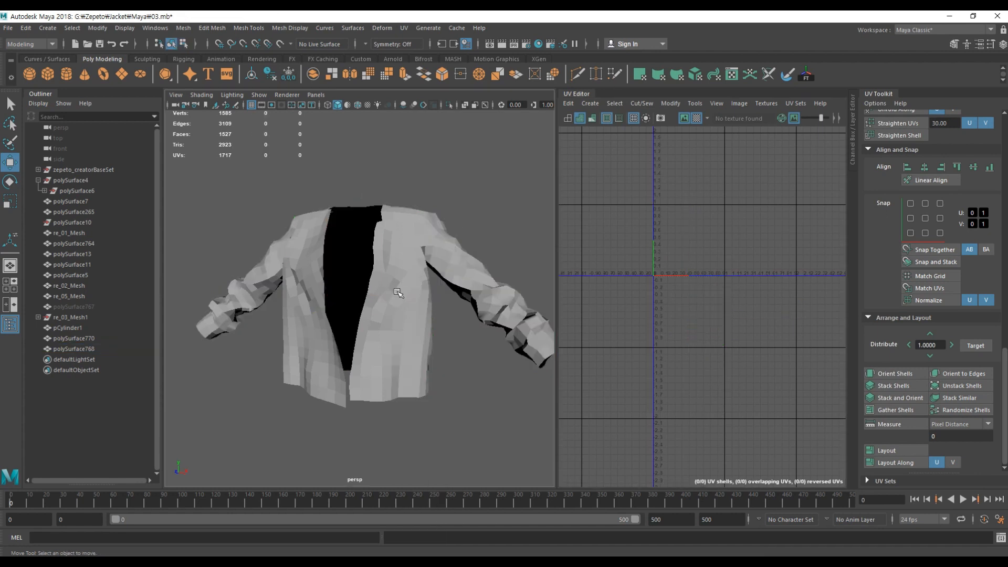
Step: Select the front panels and then all jacket pieces to compare their UV orientation shading, and deselect everything
left_click(396, 289)
left_click_drag(436, 336, 464, 339, "alt")
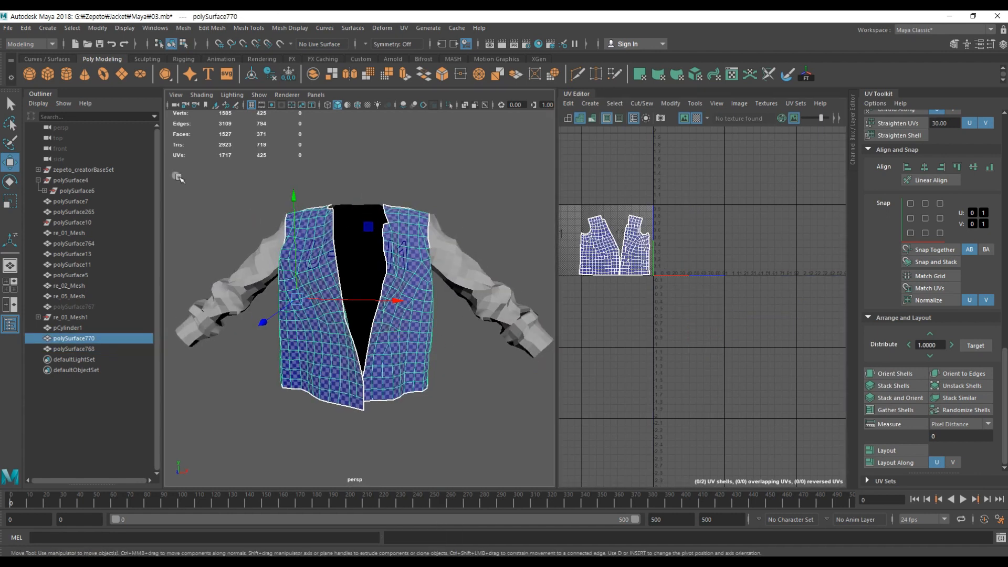
left_click_drag(174, 174, 477, 406)
left_click(455, 190)
left_click(414, 243)
left_click(485, 218)
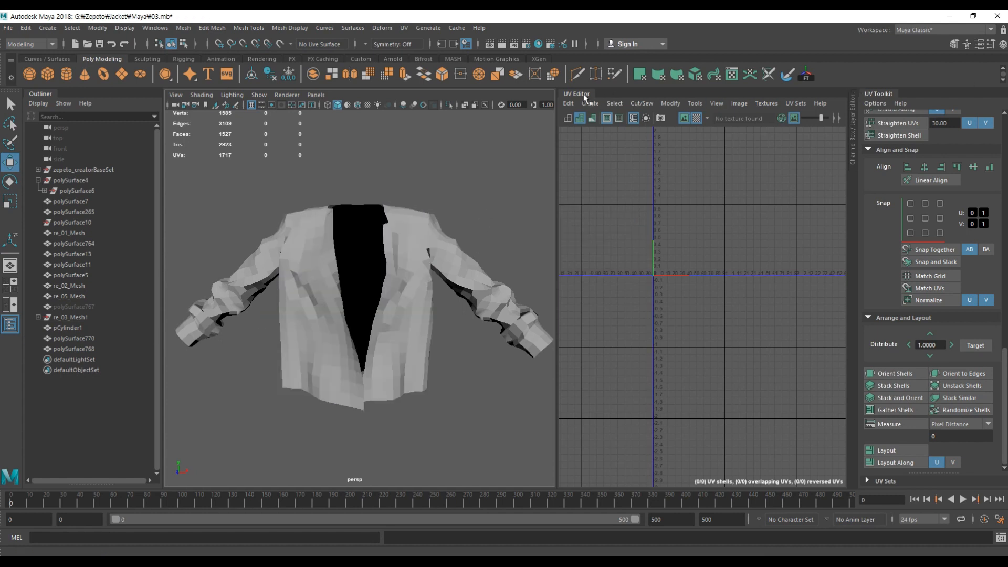
left_click_drag(855, 113, 855, 114)
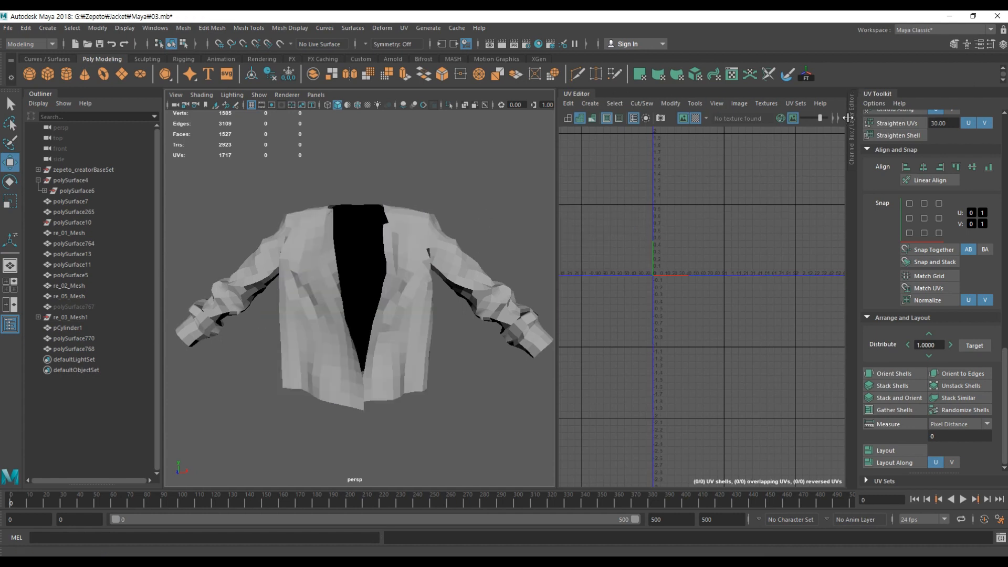
Step: Show the Channel Box and layer editor, then select both jacket halves and combine them into one mesh
left_click(851, 117)
left_click(468, 94)
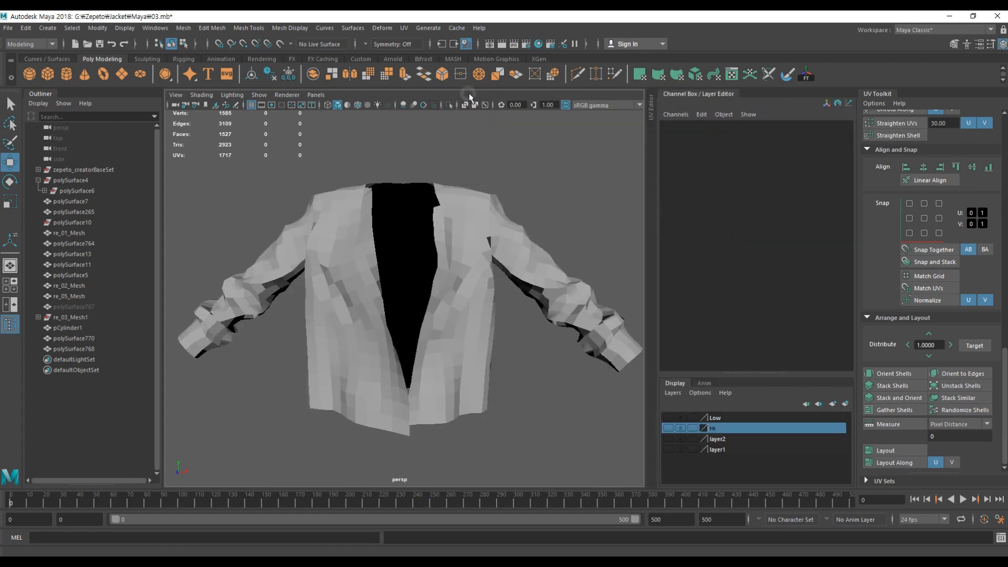
left_click_drag(546, 426, 220, 162)
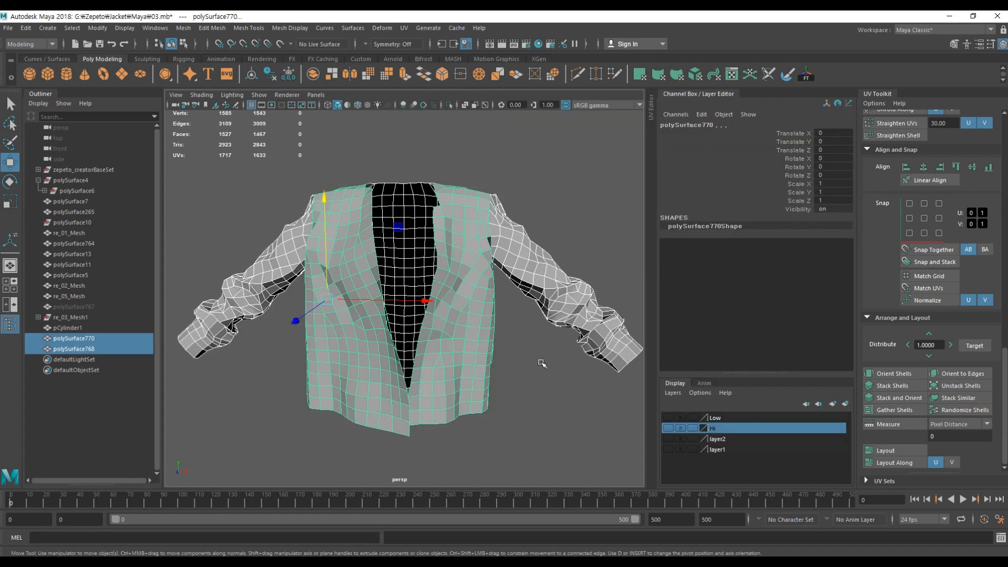
left_click_drag(542, 363, 563, 351, "alt")
right_click_drag(564, 351, 524, 348, "alt")
left_click_drag(540, 360, 506, 361, "alt")
left_click(540, 417)
left_click_drag(540, 417, 264, 175)
left_click_drag(540, 395, 479, 298, "alt")
left_click_drag(483, 351, 467, 249, "alt")
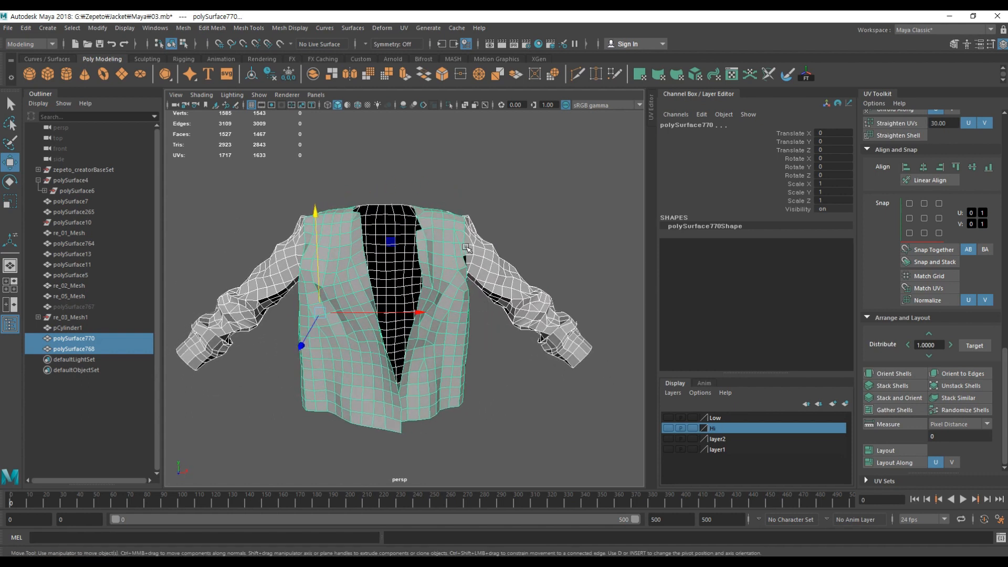
right_click(454, 243, "shift")
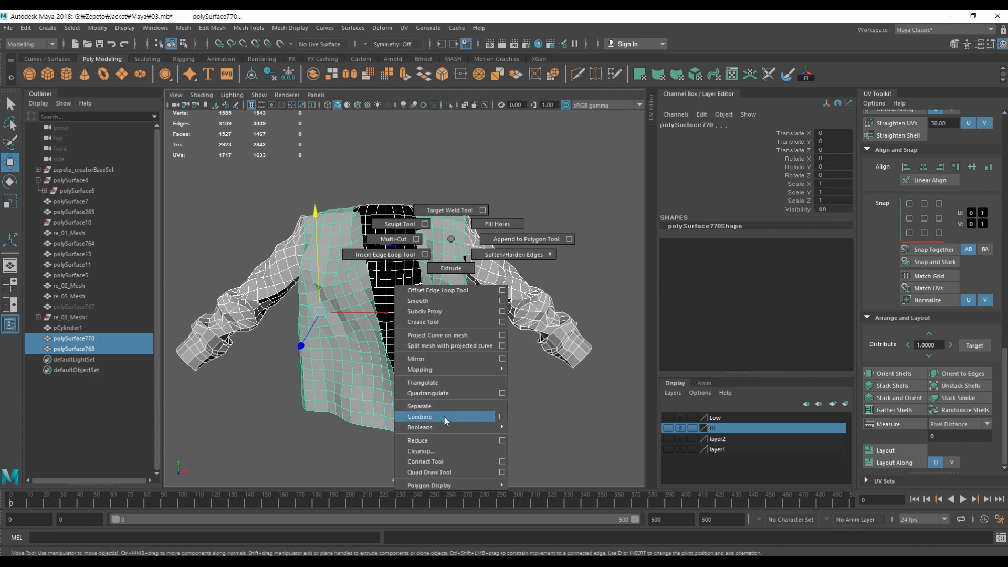
left_click(420, 417)
Step: Merge the jacket body's vertices with a 0.05 distance threshold to weld the halves, then return to object mode
right_click_drag(454, 242, 138, 200)
left_click_drag(265, 179, 506, 454)
left_click_drag(324, 321, 350, 339, "alt")
right_click_drag(326, 252, 381, 201, "shift")
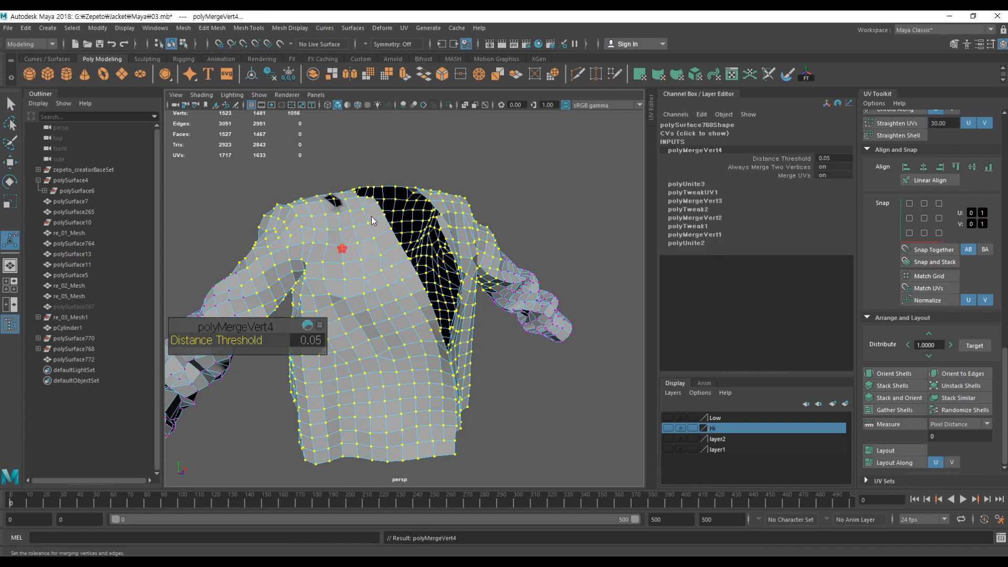
key("F8")
Step: Try to merge the two unwelded vertices beside the armhole to their center, then undo the merge
left_click_drag(389, 316, 405, 218, "alt")
key("3")
right_click_drag(405, 218, 479, 239, "alt")
left_click_drag(480, 240, 485, 292, "alt")
key("1")
key("F9")
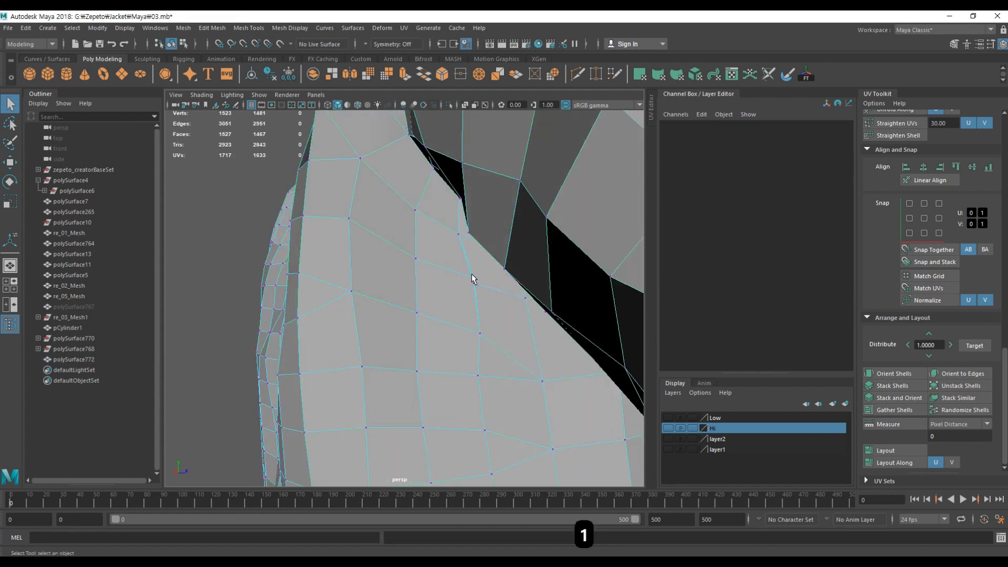
left_click(475, 278)
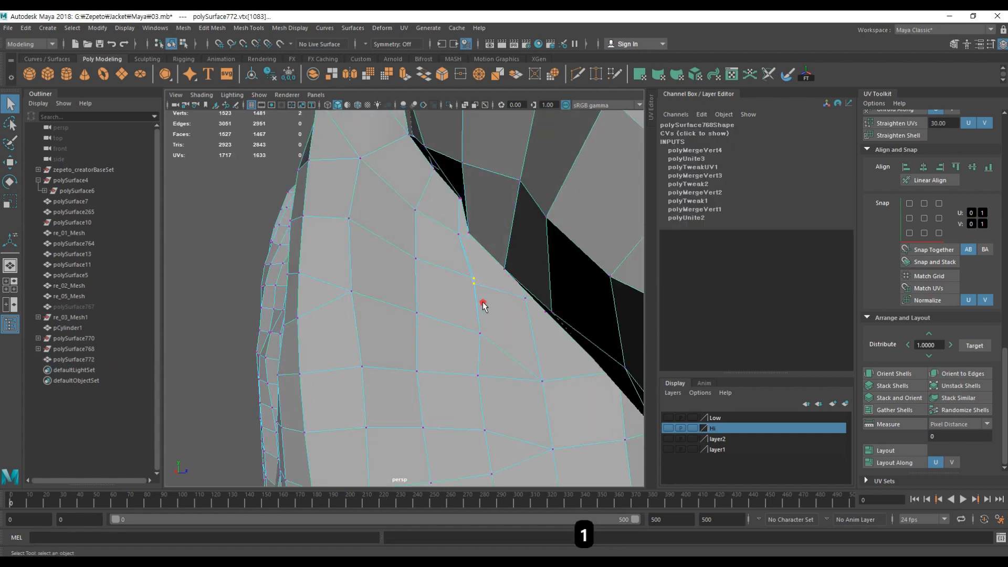
right_click(484, 305, "shift")
mouse_move(484, 273)
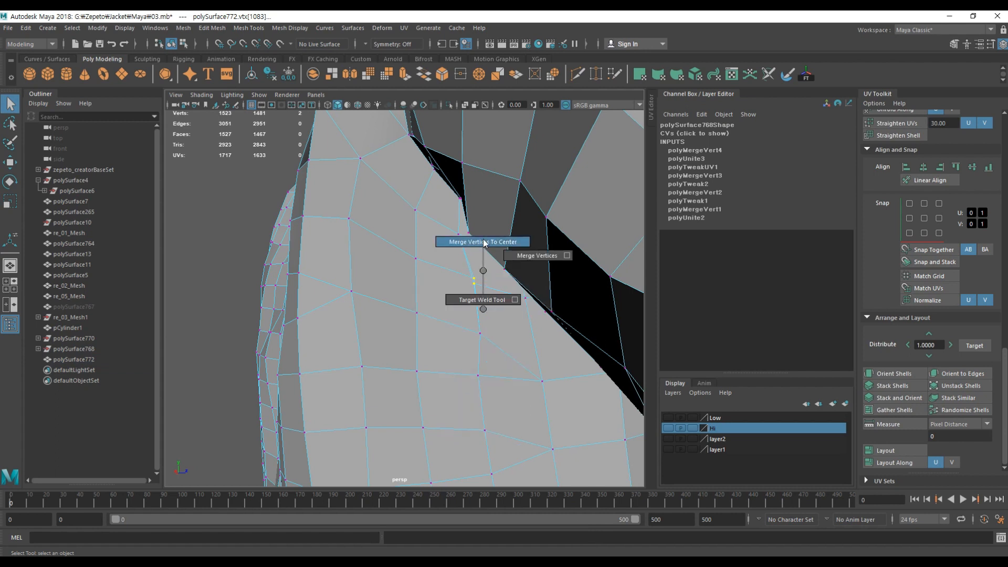
left_click(484, 242)
left_click_drag(482, 241, 464, 266, "alt")
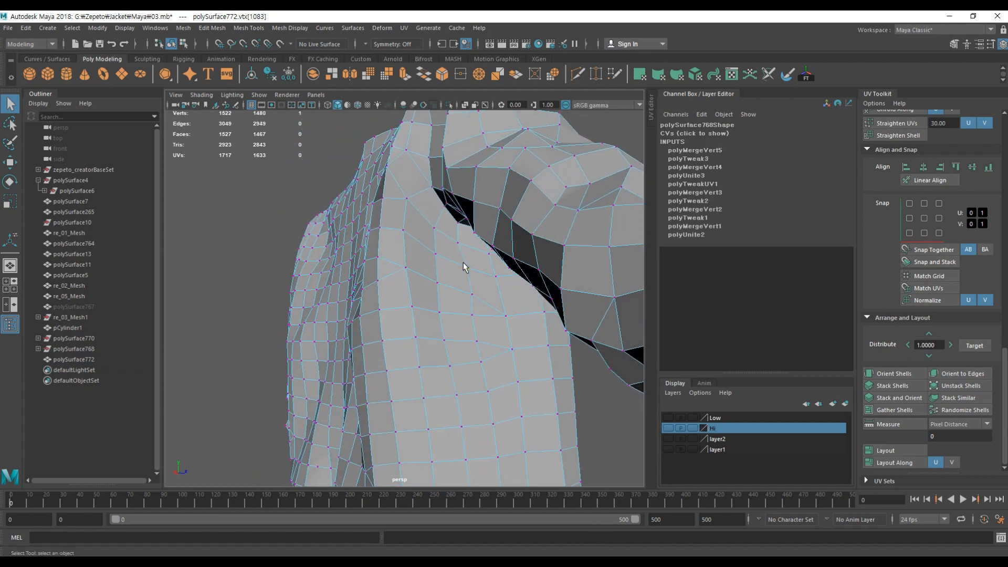
key("ctrl+z")
Step: Weld the leftover vertex beside the armhole onto its neighbor with the Target Weld Tool
scroll(501, 329, "up", 5)
mouse_move(497, 333)
left_mouse_down("alt")
mouse_move(469, 280)
mouse_move(484, 333)
left_mouse_up("alt")
key("w")
right_click_drag(482, 279, 493, 249)
scroll(460, 337, "up", 4)
left_click(496, 311)
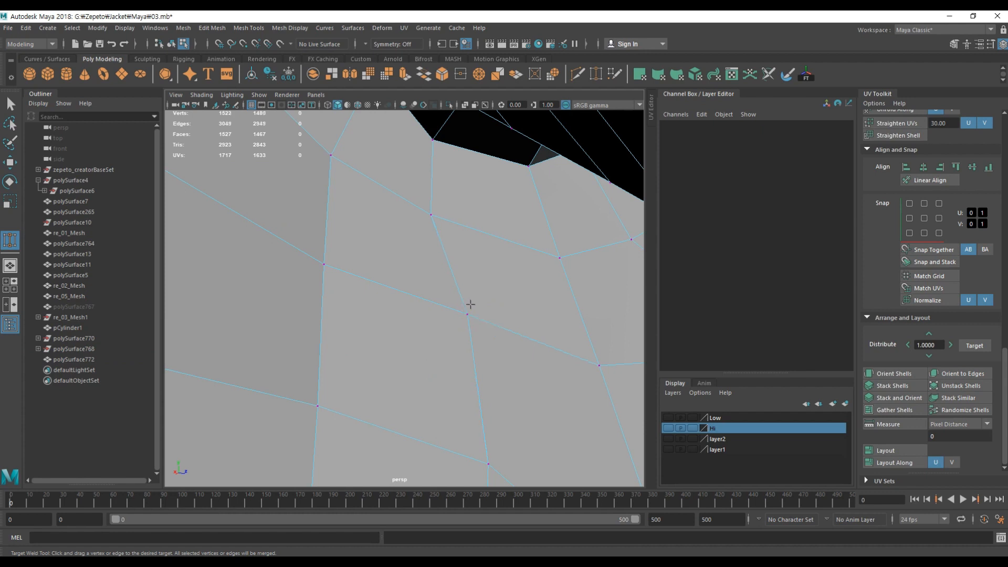
Step: Preview the jacket smoothed and examine the welded area and the front
scroll(473, 299, "down", 3)
key("w")
key("3")
scroll(453, 330, "down", 5)
left_click_drag(441, 401, 468, 390, "alt")
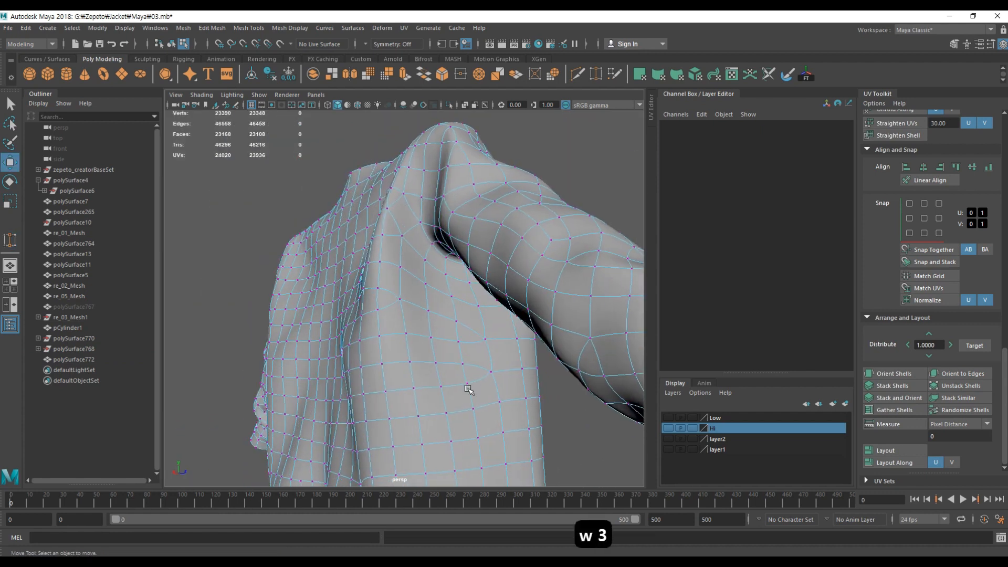
scroll(464, 370, "down", 5)
left_click_drag(462, 354, 746, 365, "alt")
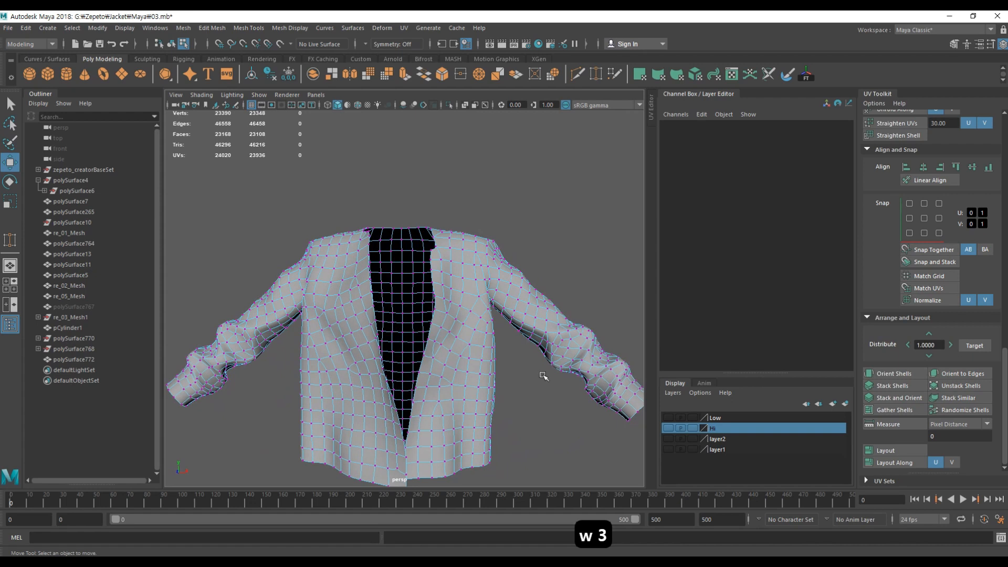
Step: Return the jacket to object mode with unsmoothed display and delete its construction history
key("w")
left_click(461, 275)
key("1")
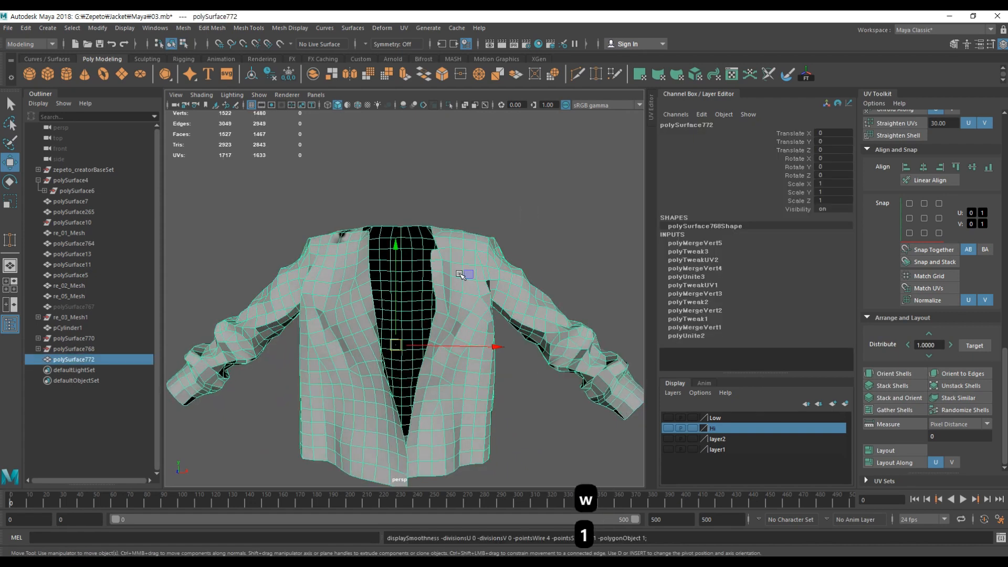
key("alt+shift+d")
left_click_drag(472, 253, 341, 257, "alt")
left_click(344, 211)
left_click(340, 257)
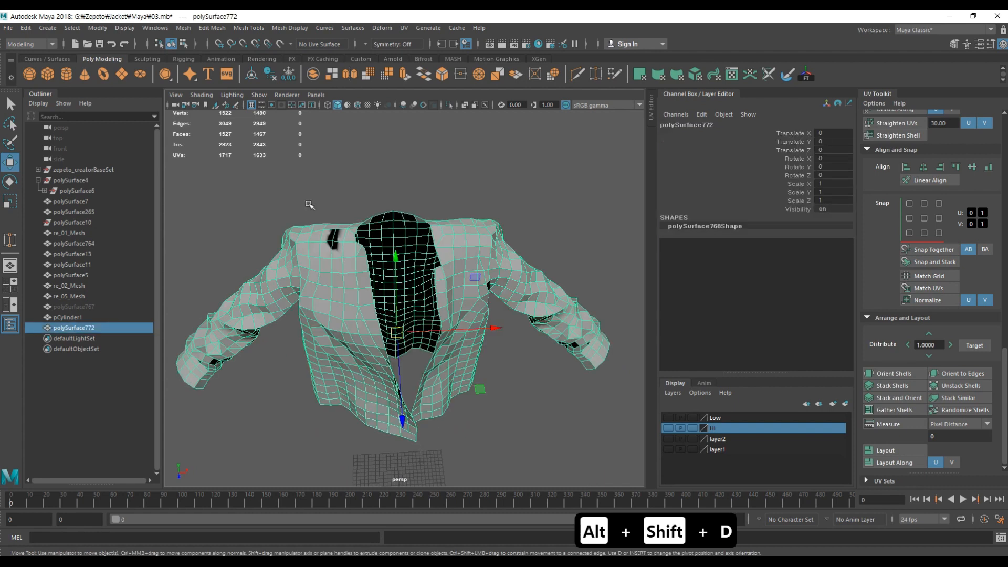
Step: Conform the jacket mesh's normals and set them to face
left_click(249, 31)
mouse_move(290, 28)
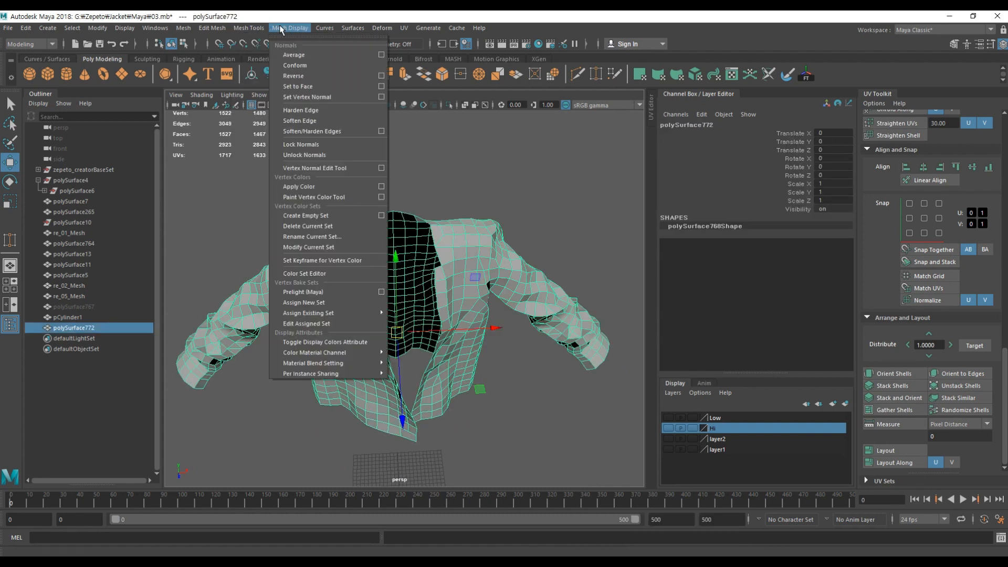
left_click(301, 67)
left_click(291, 29)
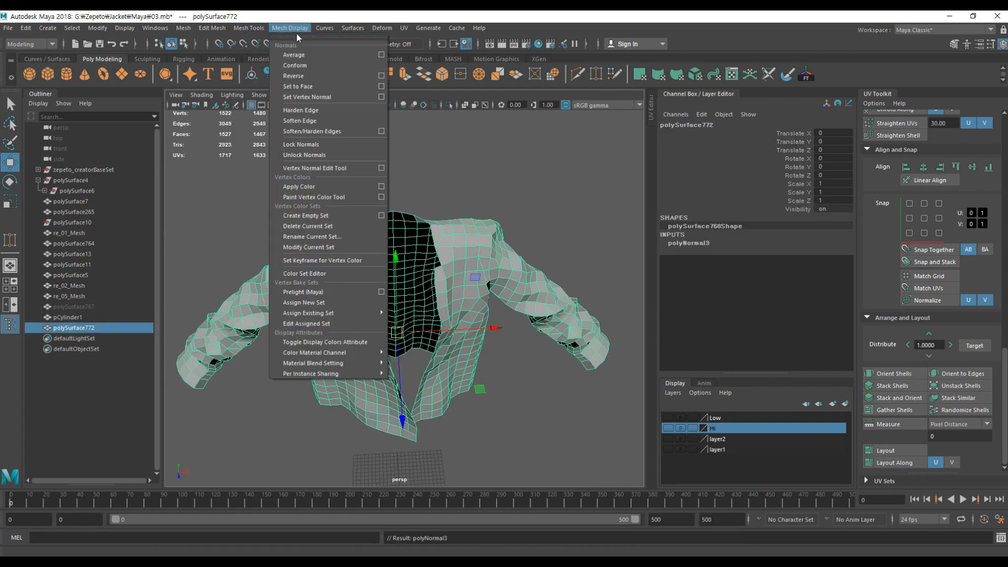
left_click(318, 87)
left_click(453, 174)
left_click(472, 250)
Step: Soften all edges of the jacket mesh and delete its construction history
scroll(478, 252, "up", 3)
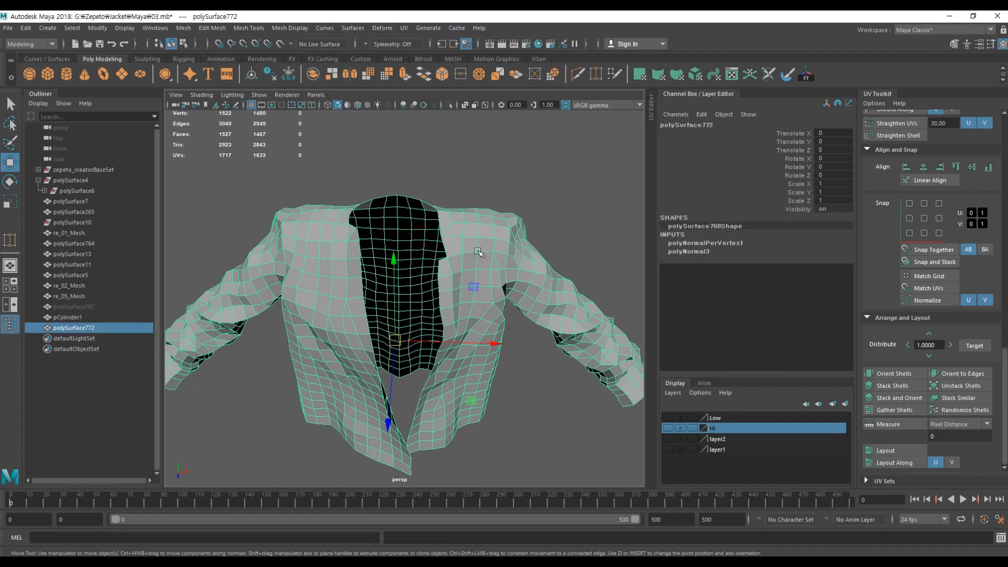
right_click_drag(478, 252, 518, 271, "shift")
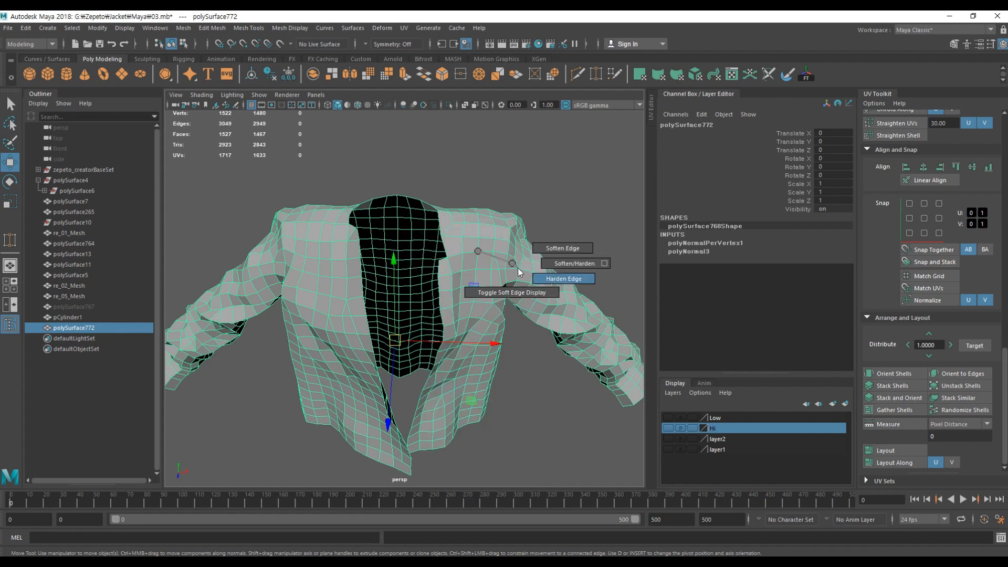
right_click_drag(550, 247, 549, 247, "shift")
left_click(549, 248)
left_click(493, 245)
left_click_drag(480, 357, 491, 320, "alt")
middle_click_drag(494, 318, 483, 300, "alt")
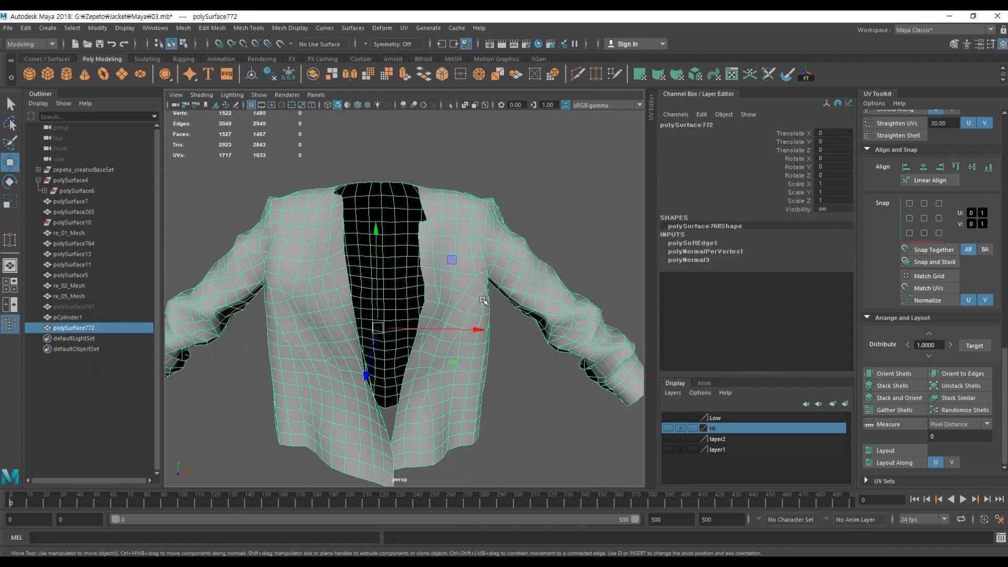
key("alt+shift+d")
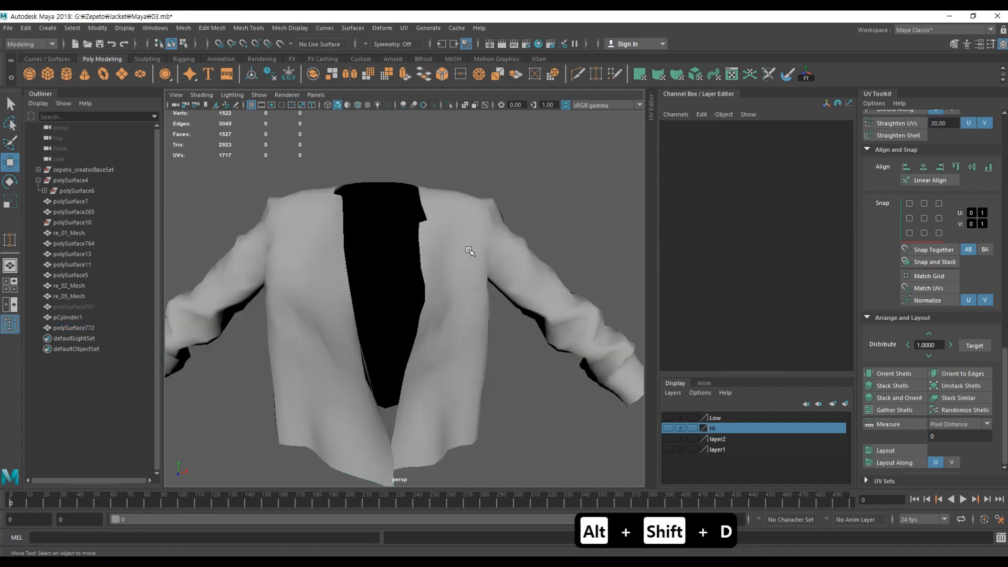
Step: Show the Low layer, add the combined jacket mesh to it and check the layer's visibility
scroll(472, 326, "down", 3)
left_click(504, 381)
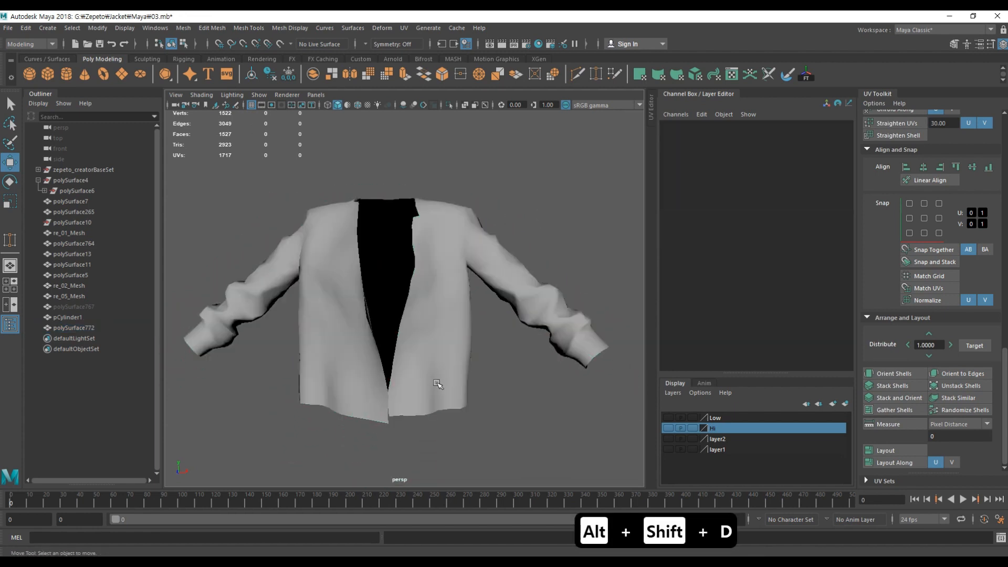
left_click(438, 384)
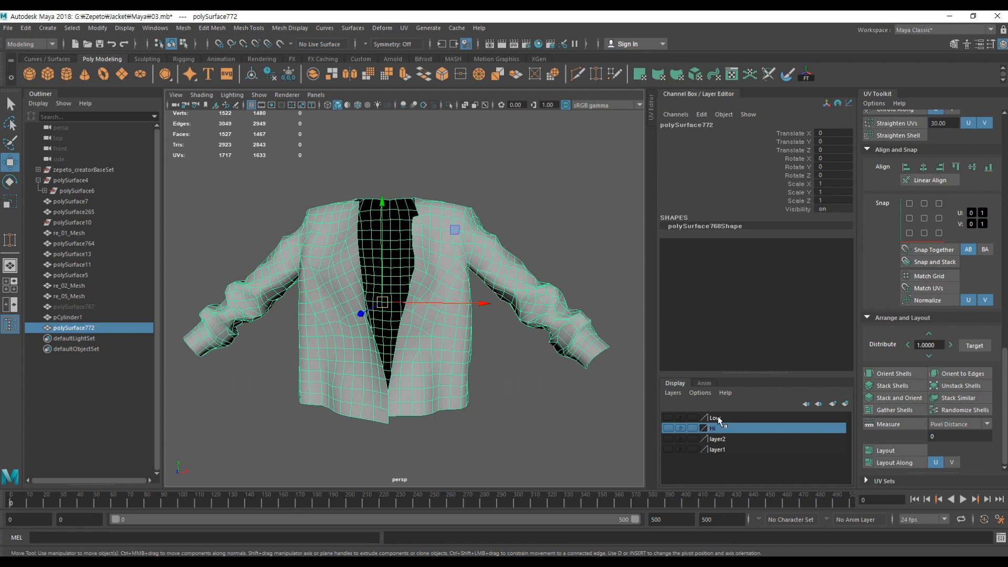
left_click(668, 418)
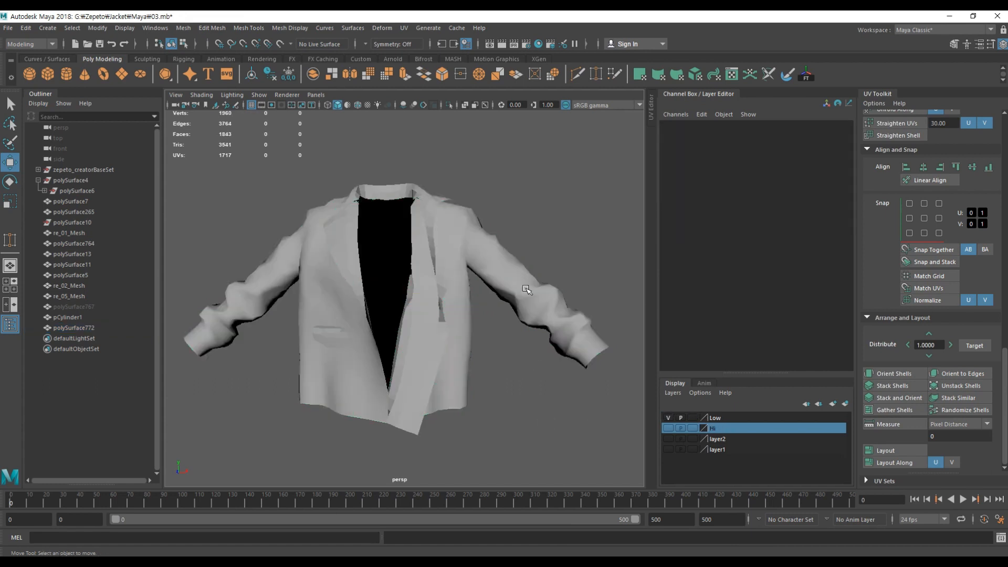
right_click(720, 418)
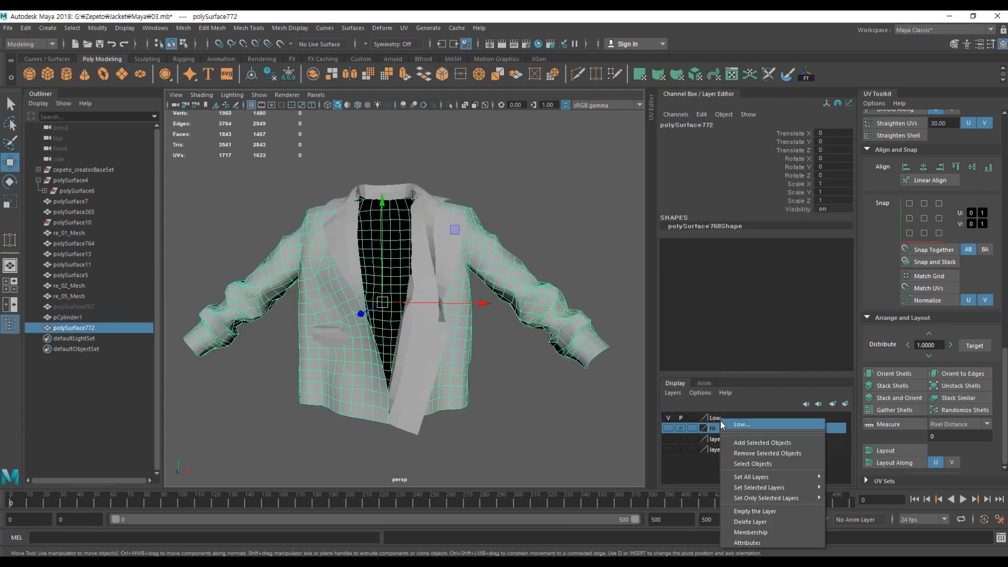
left_click(736, 443)
double_click(666, 418)
left_click(613, 423)
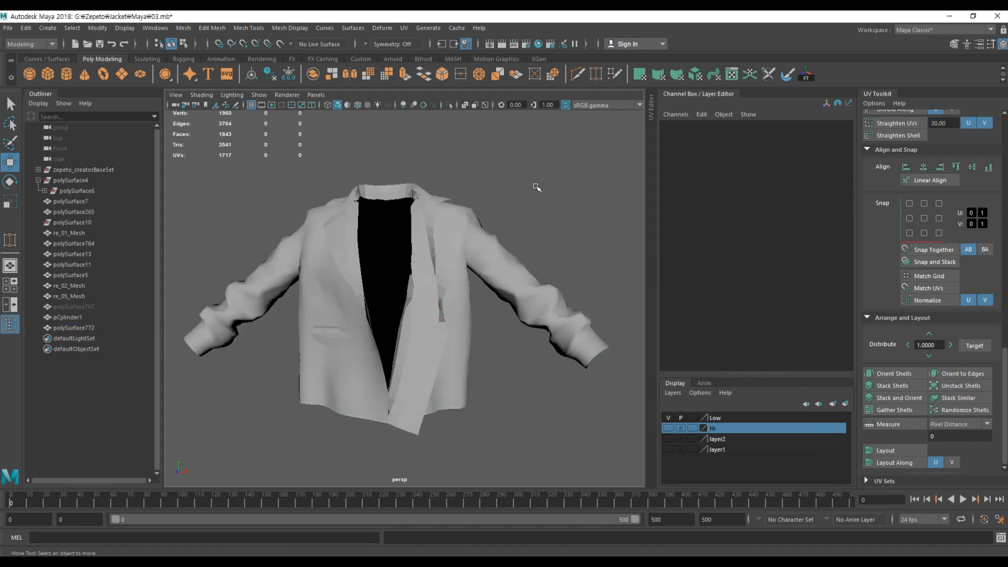
Step: Unhide the dense sculpted jacket mesh, show the Hi layer and add the mesh to it
key("ctrl+shift+h")
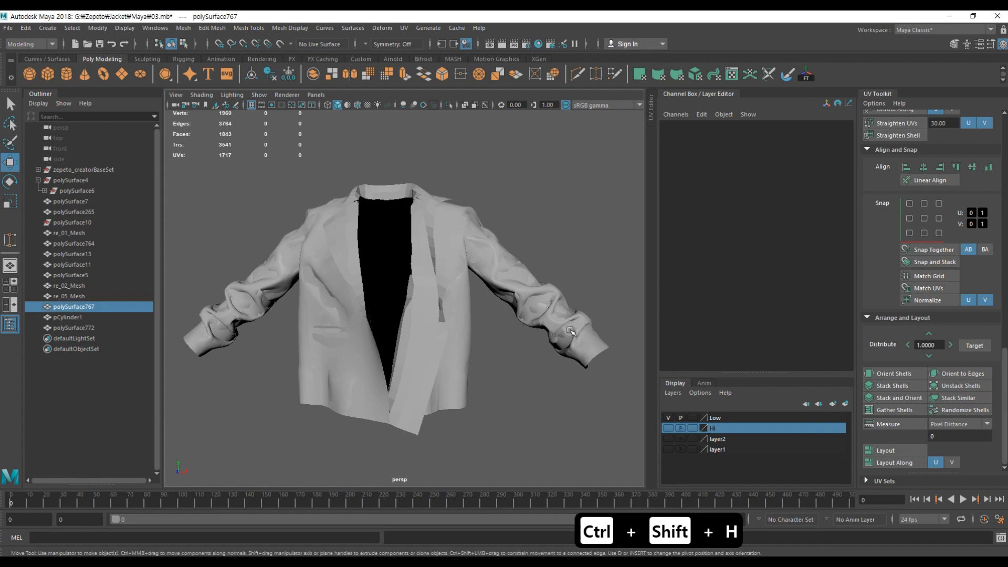
left_click(548, 397)
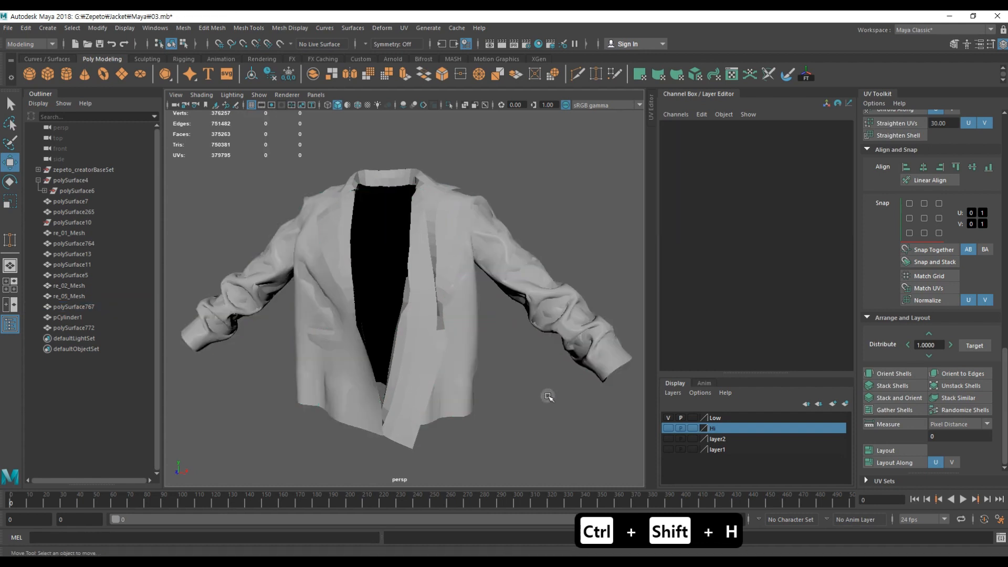
left_click(601, 340)
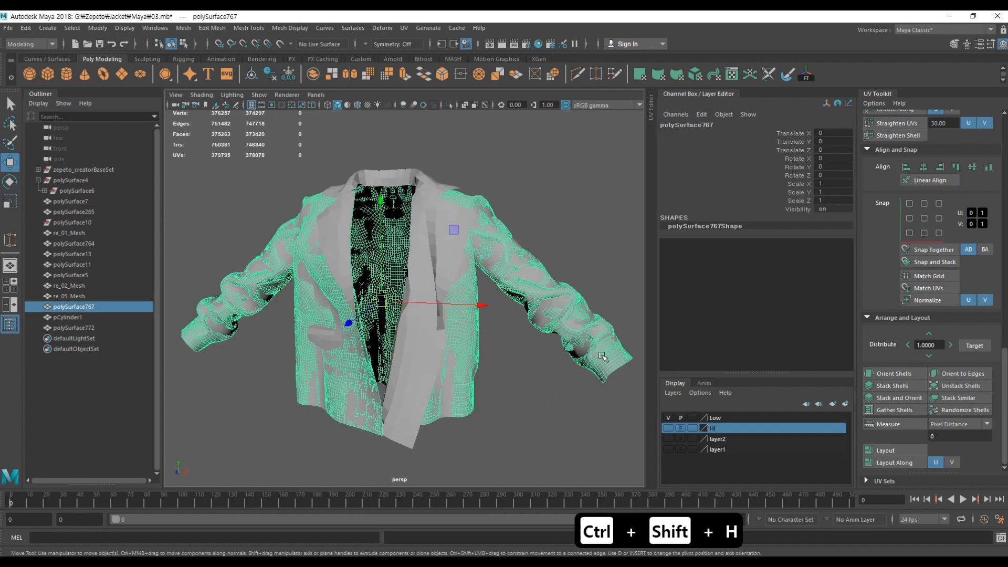
left_click(667, 429)
right_click(715, 429)
left_click(732, 453)
left_click(667, 428)
left_click(667, 429)
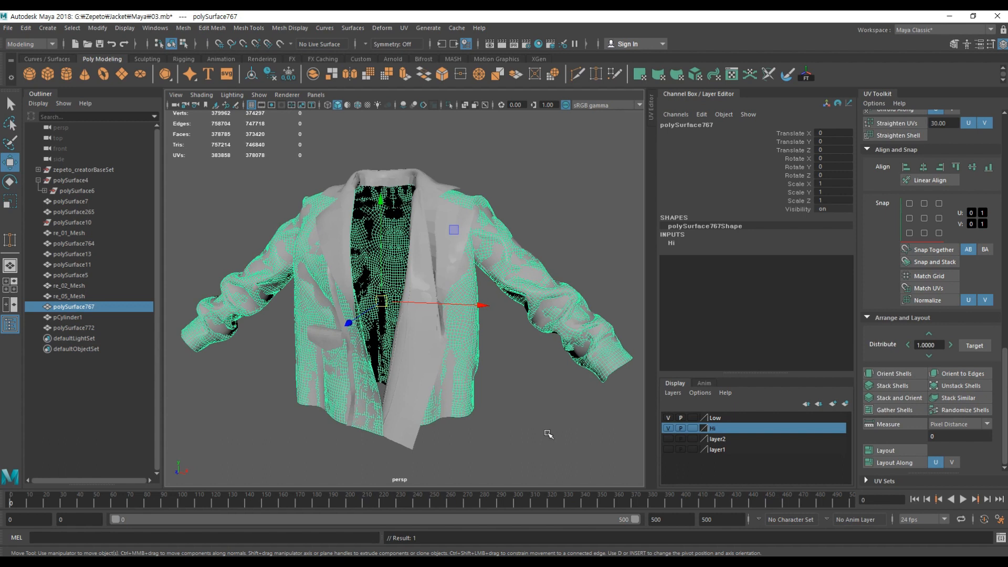
Step: Toggle the Hi layer and examine the jacket, collar and lapels from several sides to compare the high- and low-resolution meshes
left_click(669, 428)
left_click(669, 428)
left_click(577, 425)
left_click(541, 278)
left_click_drag(502, 239, 441, 344, "alt")
left_click_drag(504, 285, 544, 244, "alt")
left_click(545, 243)
left_click(478, 222)
left_click(409, 189)
left_click_drag(315, 244, 437, 250, "alt")
left_click(331, 247)
left_click_drag(449, 298, 408, 296, "alt")
left_click(402, 266)
left_click_drag(462, 273, 420, 279, "alt")
scroll(388, 210, "up", 2)
mouse_move(382, 205)
left_mouse_down("alt")
mouse_move(405, 237)
mouse_move(364, 207)
left_mouse_up("alt")
left_click_drag(530, 331, 526, 307, "alt")
left_click(296, 263, "shift")
Step: Combine the high-resolution collar and lapel pieces into one mesh and delete its construction history
left_click(668, 417)
left_click(668, 429)
left_click(410, 268)
left_click(384, 286)
left_click_drag(430, 294, 379, 294, "alt")
left_click(488, 294, "shift")
right_click_drag(470, 205, 438, 380, "shift")
key("alt+shift+d")
Step: Make the combined high-resolution collar and lapel mesh a live surface
left_click(97, 28)
left_click(110, 278)
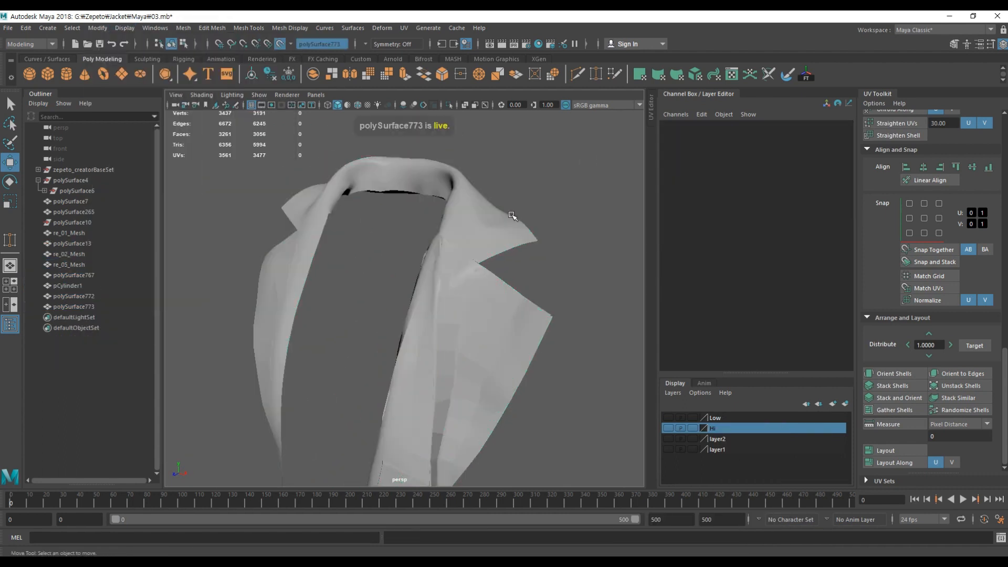
left_click(491, 284)
left_click_drag(512, 216, 480, 198, "alt")
left_click(480, 198)
Step: Combine the low-poly collar and lapel meshes and delete the result's construction history
left_click(668, 417)
left_click(668, 417)
left_click(494, 283, "shift")
right_click_drag(504, 220, 499, 295, "shift")
key("alt+shift+d")
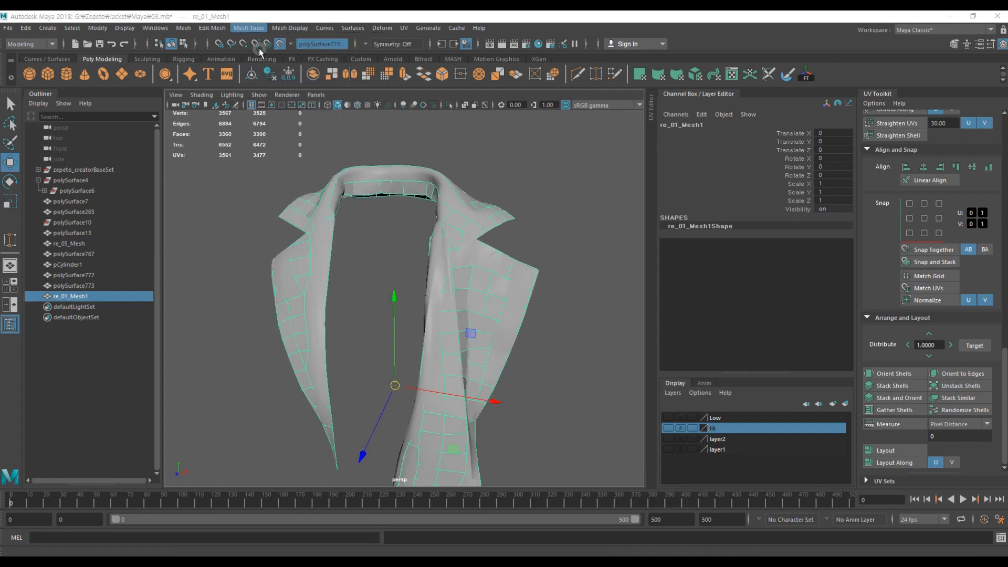
Step: Open the Modeling Toolkit and activate Quad Draw on the combined low-poly collar and lapel mesh
left_click(260, 48)
left_click(692, 94)
left_click_drag(575, 147, 759, 113)
left_click(801, 452)
Step: Clean up the uneven edge flow on the lower lapel by deleting stray edges with Quad Draw
scroll(563, 282, "up", 3)
left_click_drag(562, 282, 526, 326, "alt")
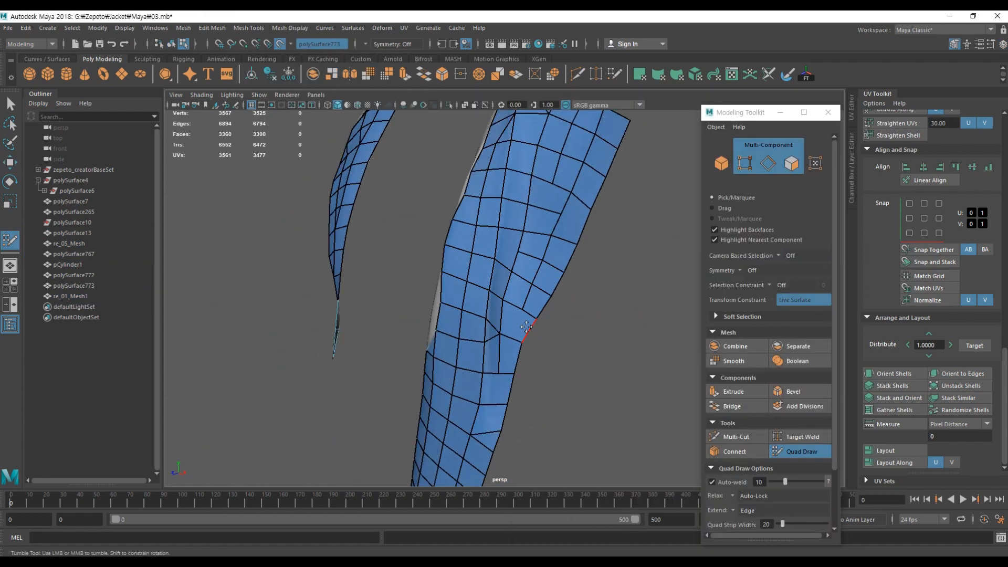
left_click(510, 300)
right_click_drag(518, 310, 554, 371, "alt")
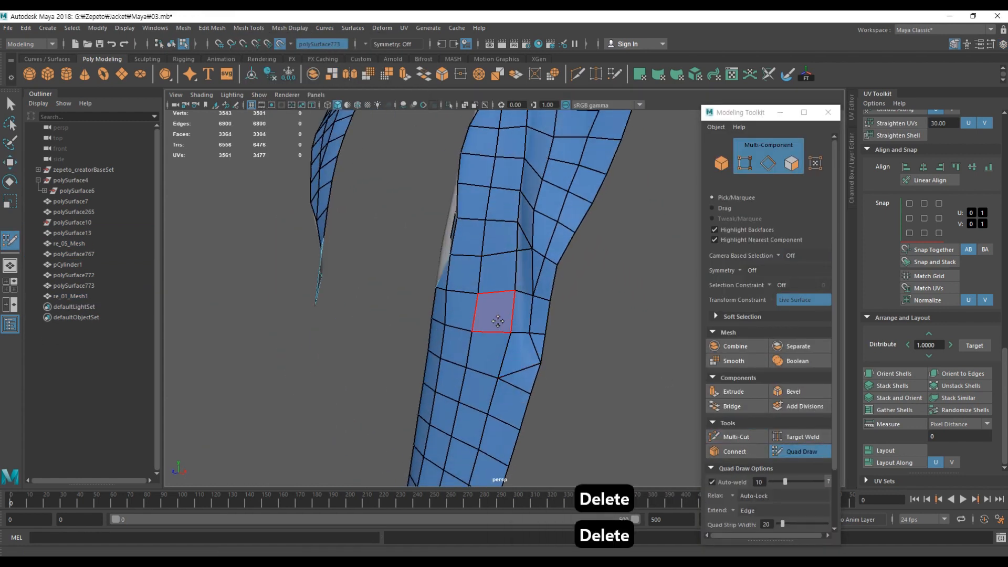
Step: Try further Quad Draw edits on the irregular quads of the lower lapel, then undo them
left_click_drag(498, 321, 515, 385, "alt")
left_click(515, 385, "ctrl+shift")
middle_click_drag(543, 178, 542, 324, "alt")
mouse_move(528, 298)
left_mouse_down("alt")
mouse_move(540, 211)
mouse_move(518, 221)
mouse_move(541, 293)
mouse_move(555, 290)
mouse_move(536, 275)
mouse_move(518, 289)
mouse_move(498, 331)
mouse_move(504, 358)
mouse_move(554, 315)
mouse_move(495, 297)
mouse_move(502, 284)
left_mouse_up("alt")
key("ctrl+z")
left_click(540, 256)
key("ctrl+z")
key("ctrl+z")
Step: Relax the vertices along the lower lapel with Quad Draw to even out the quads
left_click_drag(502, 284, 504, 231, "alt")
middle_click_drag(504, 231, 484, 217, "alt")
left_click_drag(488, 239, 498, 326, "shift")
middle_click_drag(498, 341, 491, 303, "alt")
middle_click_drag(476, 163, 472, 133, "alt")
Step: Reroute the edge flow on the lower lapel by cutting a new diagonal edge with Multi-Cut and deleting the redundant edges
key("ctrl+shift+x")
left_click(479, 337)
key("ctrl+shift+q")
key("Delete")
mouse_move(480, 337)
left_mouse_down("alt")
mouse_move(525, 325)
mouse_move(503, 240)
left_mouse_up("alt")
key("ctrl+shift+x")
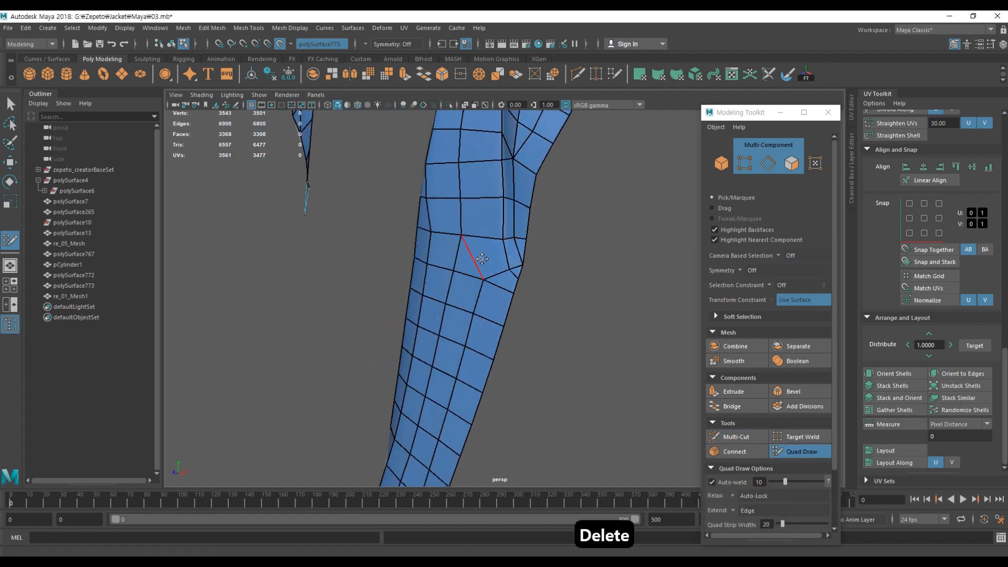
left_click_drag(466, 302, 470, 321, "alt")
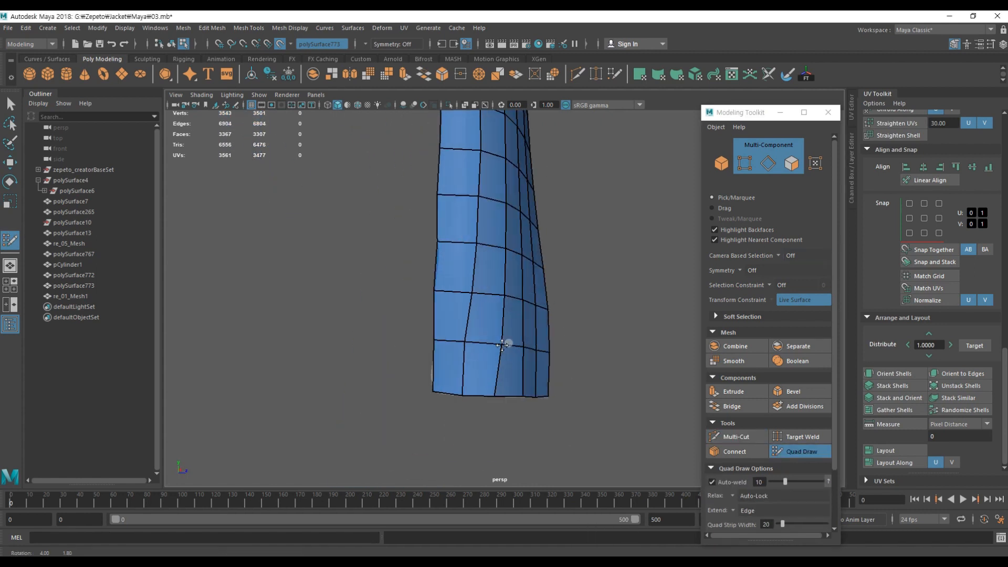
Step: Cut a new edge across the quads at the lower end of the lapel with Multi-Cut and resume Quad Draw
middle_click_drag(432, 305, 401, 283, "alt")
mouse_move(401, 283)
left_mouse_down("alt")
mouse_move(374, 299)
mouse_move(366, 336)
left_mouse_up("alt")
key("ctrl+shift+x")
left_click(394, 307)
left_click(404, 333)
key("ctrl+shift+q")
right_click_drag(358, 333, 373, 295, "alt")
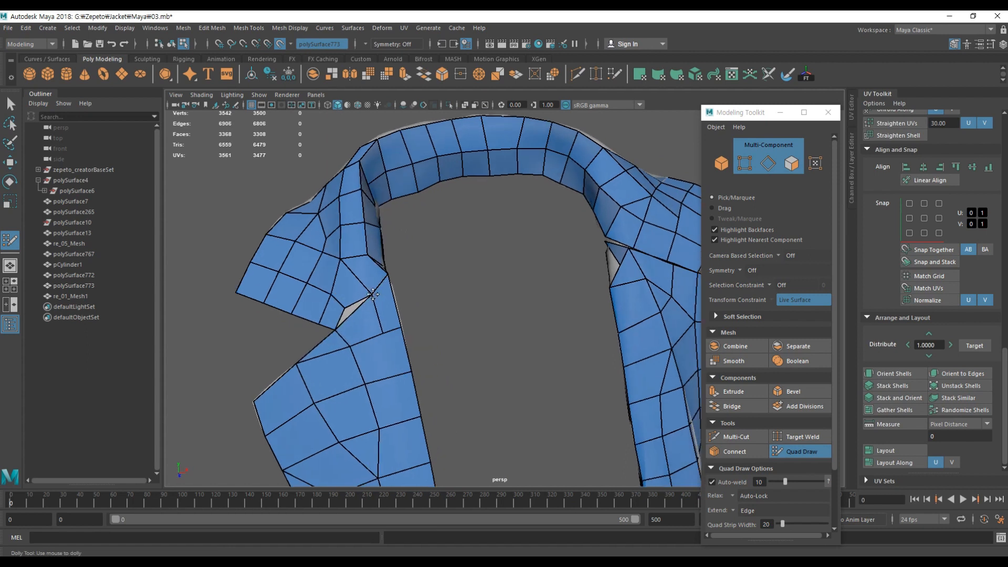
Step: Rework the edges around the collar notch with Multi-Cut and Quad Draw, undoing the unwanted cuts and deletions
mouse_move(363, 299)
left_mouse_down("alt")
mouse_move(531, 252)
mouse_move(342, 346)
mouse_move(383, 329)
mouse_move(368, 310)
left_mouse_up("alt")
mouse_move(368, 310)
left_mouse_down("alt")
mouse_move(462, 326)
mouse_move(415, 336)
mouse_move(499, 331)
mouse_move(512, 271)
mouse_move(463, 310)
mouse_move(448, 348)
mouse_move(476, 335)
mouse_move(401, 319)
left_mouse_up("alt")
left_click(727, 440)
left_click(387, 259)
left_click(408, 306)
key("ctrl+shift+q")
key("Delete")
key("ctrl+z")
middle_click_drag(401, 318, 409, 332, "alt")
key("ctrl+z")
key("ctrl+z")
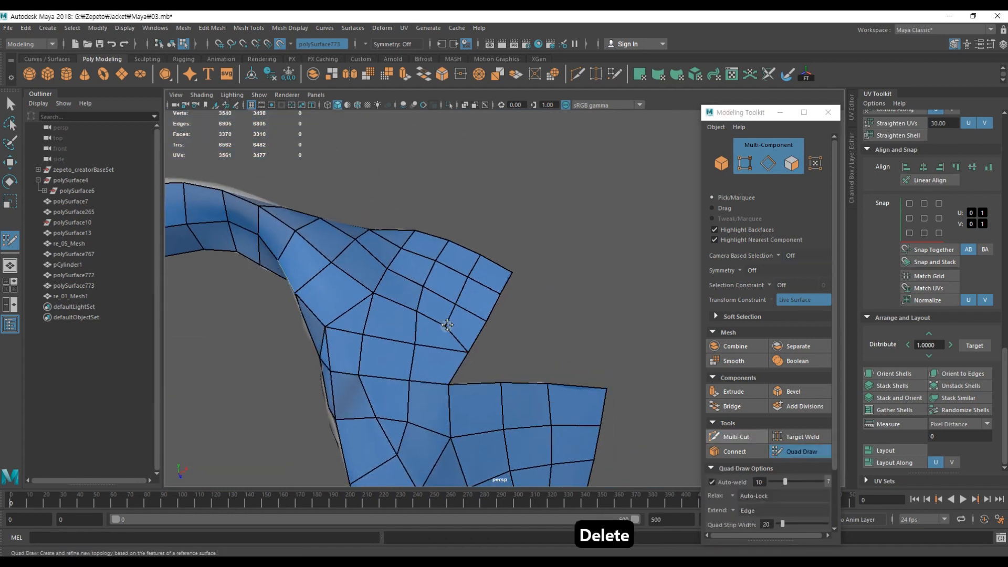
Step: Try cutting and deleting further edges beside the collar notch, undoing the attempts
key("ctrl+shift+x")
left_click_drag(448, 325, 410, 333, "alt")
key("ctrl+shift+q")
right_click_drag(410, 332, 401, 303, "alt")
key("ctrl+z")
key("Delete")
key("ctrl+z")
key("Delete")
mouse_move(401, 303)
left_mouse_down("alt")
mouse_move(476, 280)
mouse_move(540, 189)
mouse_move(495, 333)
mouse_move(430, 377)
left_mouse_up("alt")
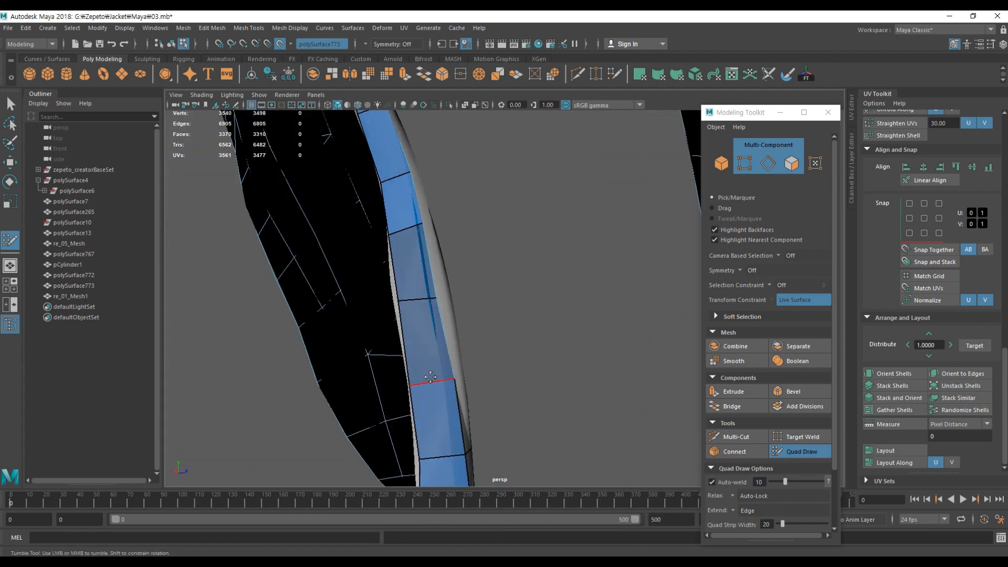
Step: Refine the edge flow along the narrow inner fold of the lapel with Multi-Cut and Quad Draw
right_click_drag(430, 377, 485, 258, "alt")
left_click_drag(498, 391, 446, 244, "alt")
right_click_drag(445, 243, 630, 336, "alt")
left_click(743, 438)
left_click(800, 451)
left_click_drag(630, 362, 555, 370, "alt")
mouse_move(480, 332)
left_mouse_down("alt")
mouse_move(552, 277)
mouse_move(491, 417)
mouse_move(495, 371)
mouse_move(514, 360)
mouse_move(457, 310)
left_mouse_up("alt")
key("ctrl+z")
right_click_drag(457, 310, 405, 263, "alt")
Step: Finish the remaining lapel edge cuts, delete the redundant edge and leave Quad Draw with the Modeling Toolkit closed
left_click(737, 436)
mouse_move(405, 263)
left_mouse_down("alt")
mouse_move(420, 283)
mouse_move(374, 304)
mouse_move(379, 294)
mouse_move(493, 270)
mouse_move(467, 286)
mouse_move(399, 294)
left_mouse_up("alt")
key("Delete")
left_click(800, 451)
left_click(738, 437)
left_click(800, 451)
mouse_move(368, 294)
right_mouse_down("alt")
mouse_move(447, 294)
mouse_move(526, 315)
right_mouse_up("alt")
left_click_drag(526, 315, 491, 294, "alt")
left_click(829, 112)
key("w")
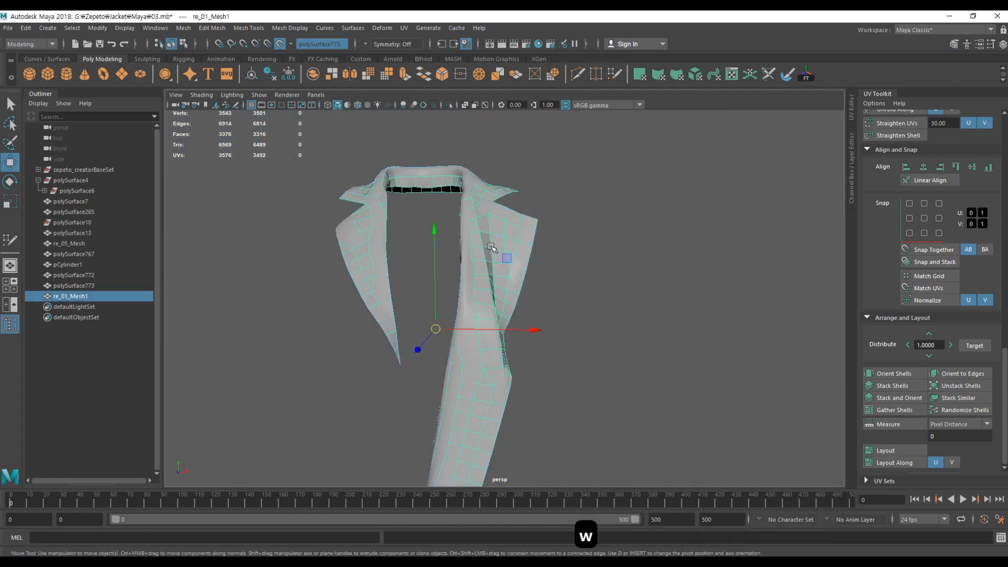
Step: Open the UV Editor and project new UVs onto the retopologized collar and lapel mesh
left_click(404, 28)
left_click(424, 46)
left_click(404, 28)
left_click(426, 99)
left_click_drag(368, 263, 336, 252, "alt")
scroll(655, 238, "up", 3)
left_click(517, 262)
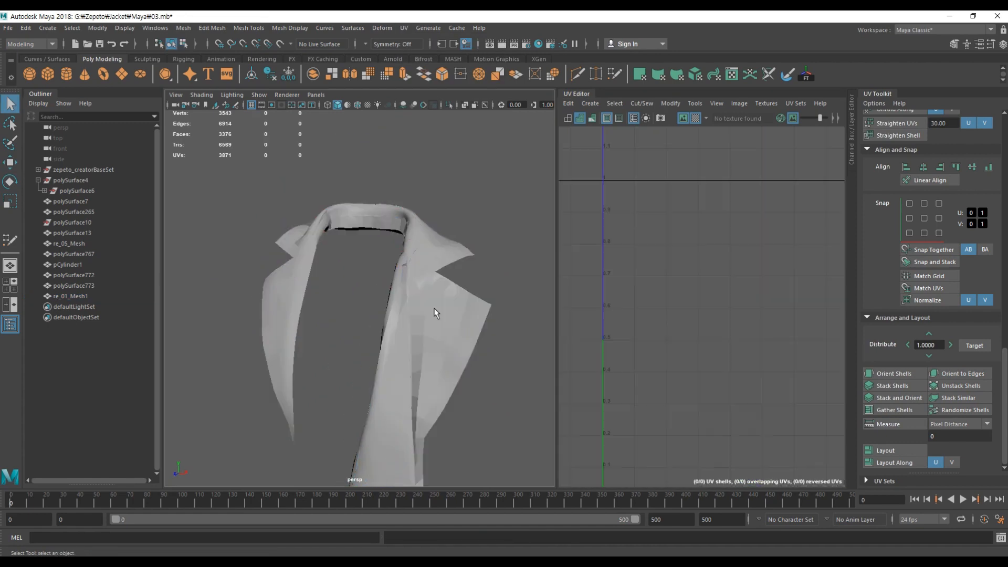
Step: Hide the high-poly collar, then unfold and lay out the UV shells of the retopologized collar and lapels
left_click(434, 313)
key("ctrl+h")
left_click(420, 294)
right_click_drag(694, 206, 665, 221, "shift")
left_click_drag(572, 158, 788, 357)
key("w")
key("ctrl+l")
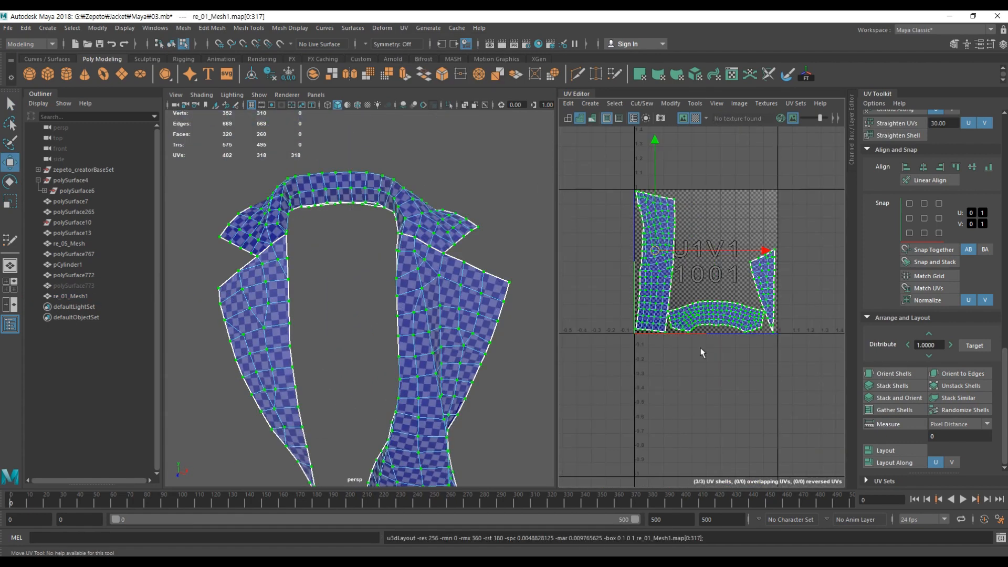
Step: Move the collar and lapel UV shells along U out of the 0–1 tile
middle_click_drag(703, 352, 632, 321, "alt")
left_click_drag(585, 231, 729, 231)
right_click_drag(546, 295, 520, 216, "alt")
left_click(576, 94)
Step: Delete the construction history of the collar and lapel mesh and show the hidden objects again
left_click(399, 252)
left_click(852, 129)
key("alt+shift+d")
middle_click_drag(489, 312, 471, 347, "alt")
key("ctrl+shift+h")
Step: Add the selected remaining jacket parts to the Hi layer and toggle the Low and Hi layers to check the assignment
left_click(450, 392)
left_click(668, 417)
left_click(668, 428)
left_click_drag(472, 315, 405, 315, "alt")
left_click(349, 351)
left_click_drag(368, 354, 367, 315, "alt")
left_click(362, 263, "shift")
right_click_drag(368, 274, 294, 283, "alt")
right_click_drag(724, 428, 738, 462)
left_click(624, 423)
left_click(668, 418)
left_click(668, 428)
Step: Make the pocket flap a live surface and activate Quad Draw on its mesh
left_click(552, 367)
left_click(552, 367)
left_click(540, 336)
left_click(97, 28)
left_click(105, 284)
middle_click_drag(551, 341, 531, 327, "alt")
left_click(530, 337)
left_click(249, 28)
left_click(255, 170)
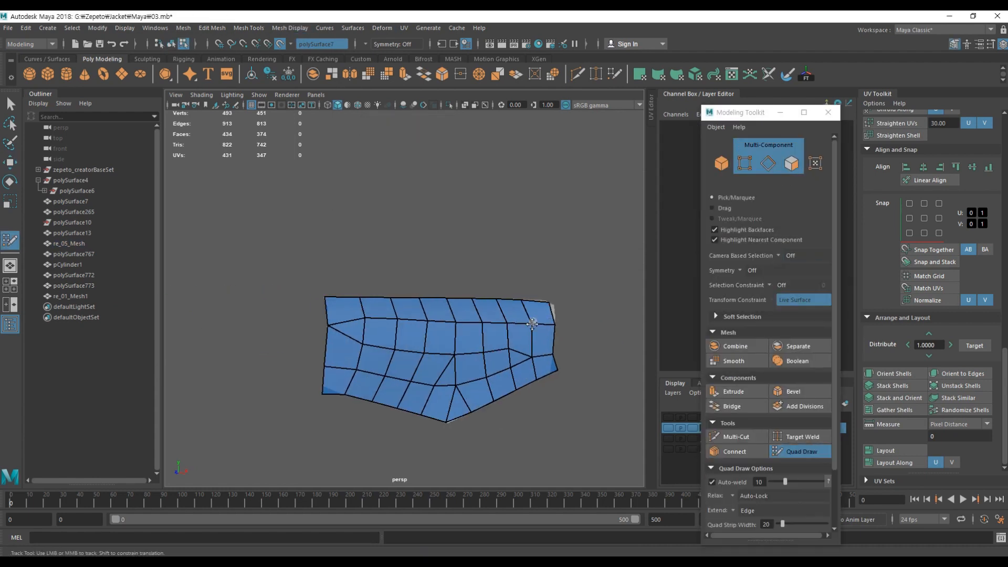
Step: Reroute the pocket flap's uneven edges with Multi-Cut and Quad Draw into a cleaner grid of quads
left_click_drag(477, 342, 451, 344, "alt")
key("ctrl+shift+x")
left_click(304, 316)
left_click(276, 313)
right_click(277, 313)
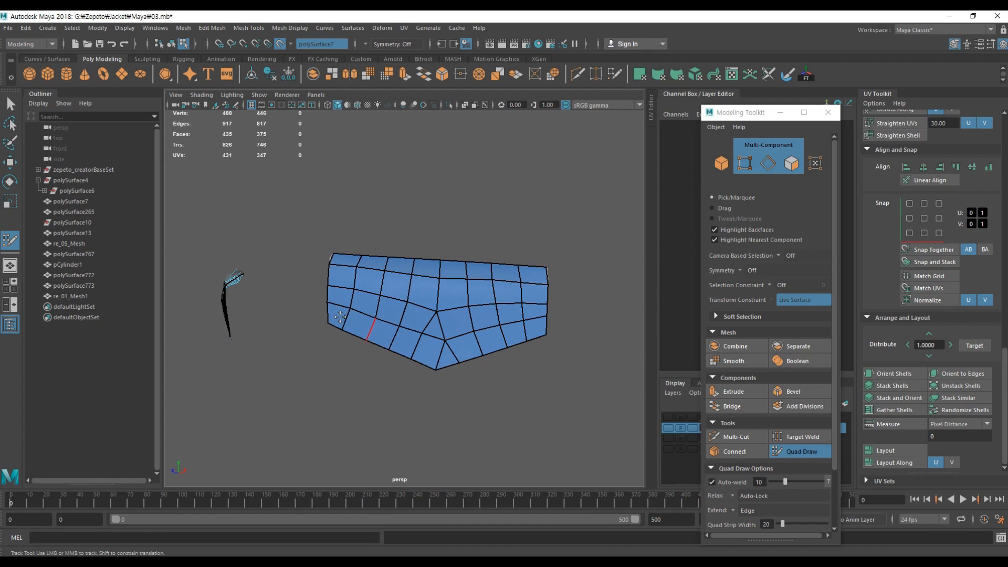
left_click_drag(340, 316, 453, 329, "alt")
key("ctrl+shift+x")
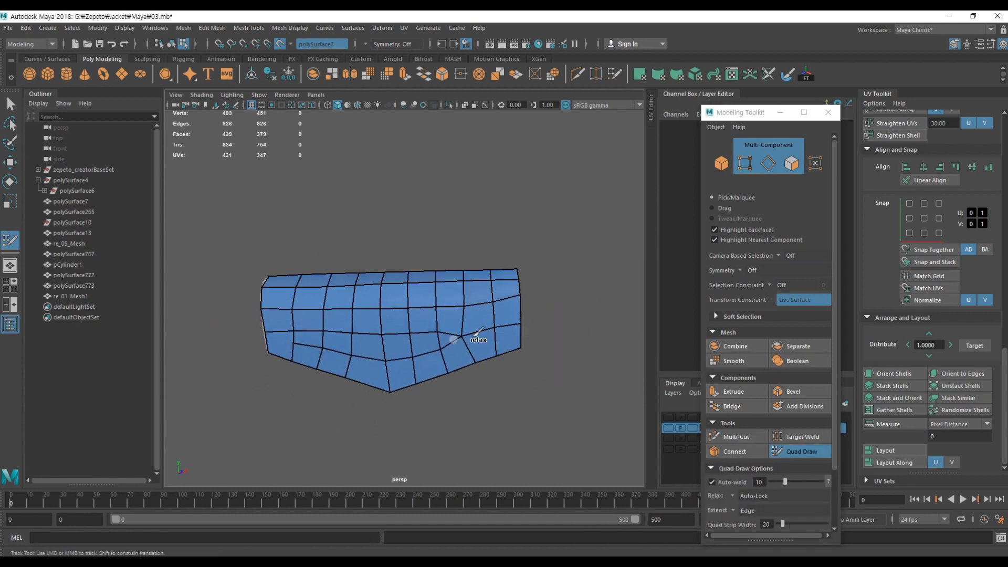
Step: Delete the redundant edge loop in the lower part of the pocket flap
left_click_drag(475, 336, 462, 339, "alt")
key("w")
right_click_drag(368, 346, 367, 310)
double_click(335, 354)
key("ctrl+Delete")
Step: Remove surplus geometry and relax the pocket flap's quads with Quad Draw, then delete the mesh's history
key("ctrl+shift+q")
left_click_drag(335, 353, 309, 325, "shift")
left_click_drag(462, 285, 484, 317, "alt")
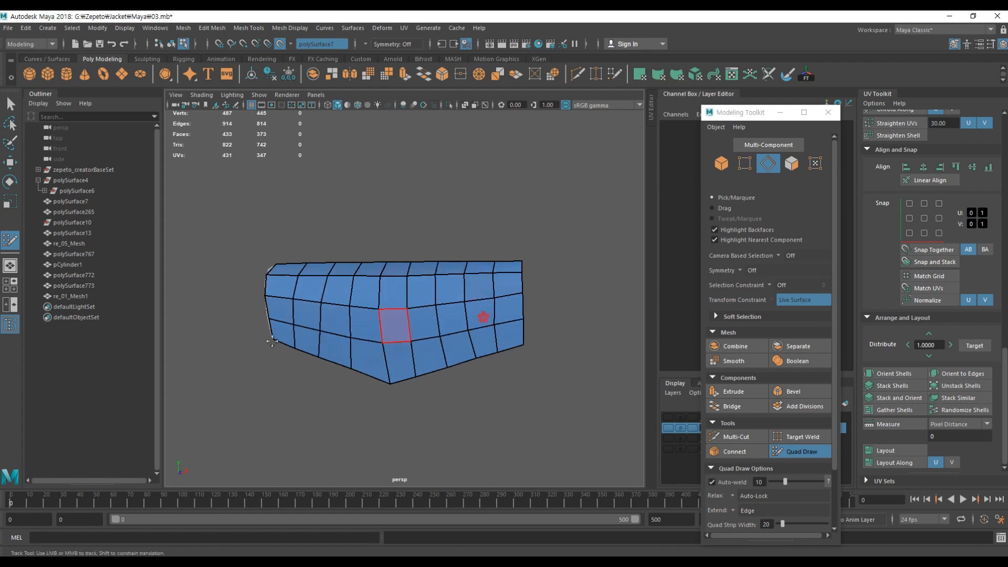
left_click(394, 326, "ctrl+shift")
left_click_drag(394, 326, 435, 324, "alt")
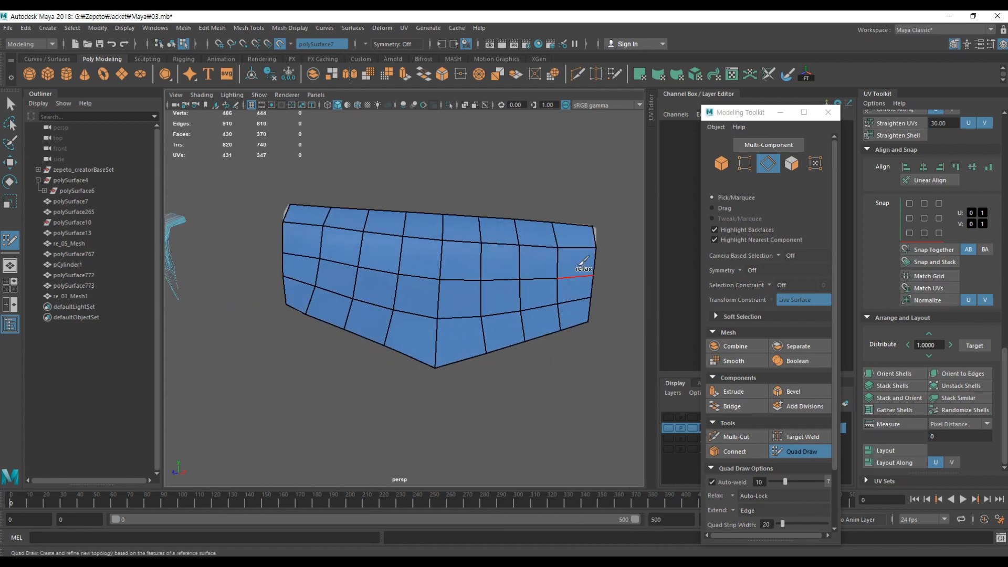
key("w")
key("alt+shift+d")
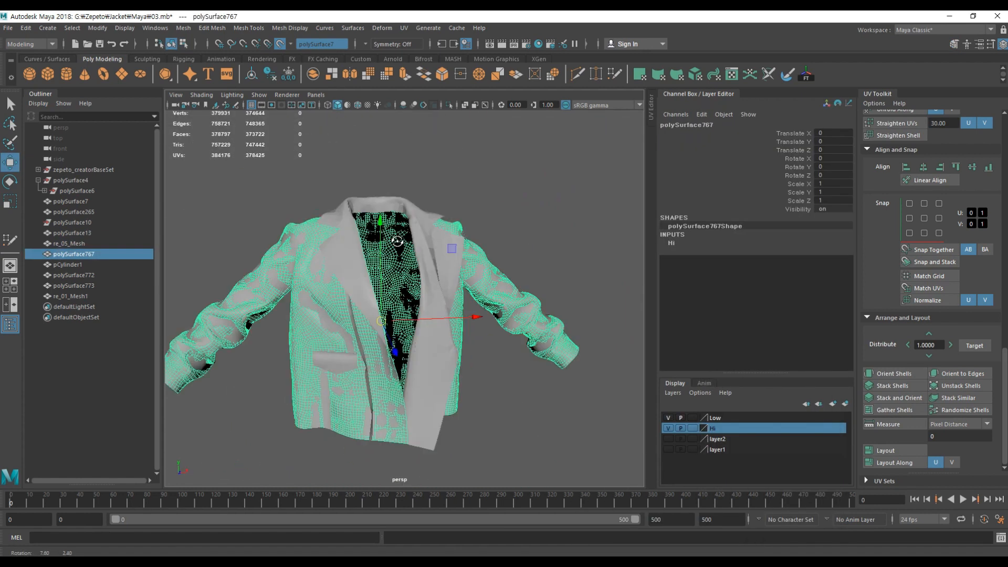
Step: Hide the jacket body, collar and lapels to isolate the long curved strip and the pocket flaps
left_click_drag(398, 242, 420, 252, "alt")
left_click(393, 294)
left_click_drag(567, 405, 315, 237, "shift")
key("ctrl+h")
key("f")
left_click_drag(461, 292, 431, 263, "alt")
middle_click_drag(430, 263, 385, 240, "alt")
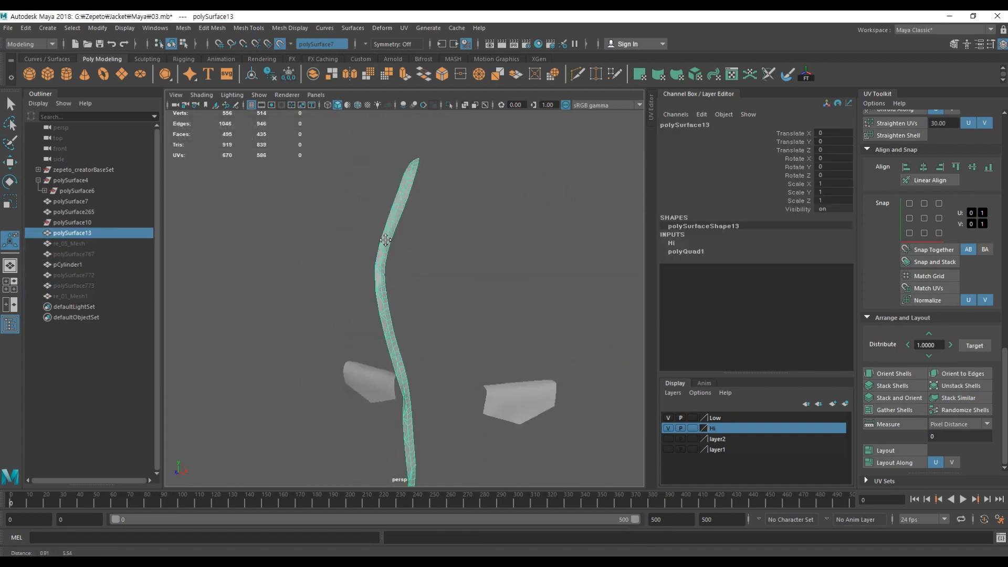
Step: Start component editing at the upper end of the long curved strip and turn off the live surface
scroll(389, 162, "up", 5)
key("F9")
left_click(364, 161)
key("F8")
key("y")
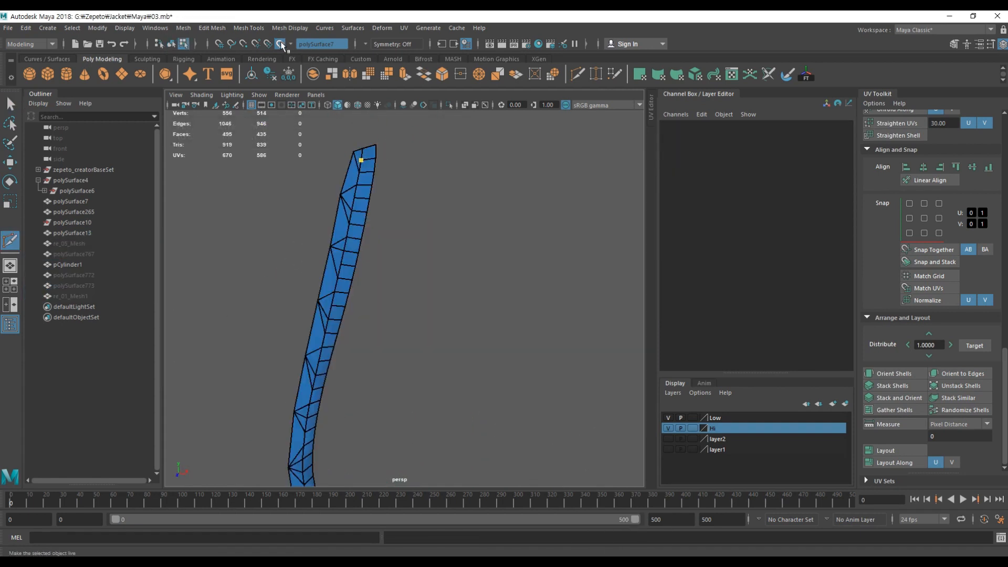
left_click(280, 44)
Step: Delete the stray triangle edges at the upper end of the curved strip
key("w")
left_click(358, 167)
key("ctrl+Delete")
left_click(364, 172)
key("Delete")
left_click(367, 160)
left_click_drag(350, 211, 382, 211, "alt")
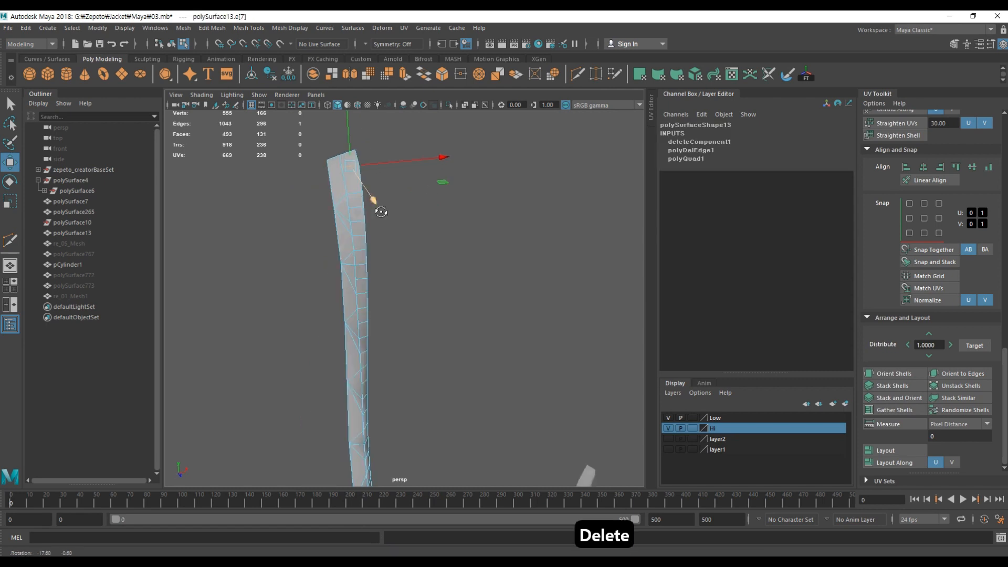
Step: Cut a new edge across the upper end of the strip with Multi-Cut and clear the mesh's history
right_click_drag(382, 211, 343, 211, "shift")
left_click(333, 158)
key("w")
left_click_drag(353, 195, 387, 139, "alt")
right_click_drag(354, 196, 365, 189)
key("alt+shift+d")
Step: Delete the redundant cross and diagonal edges along the upper section of the strip
key("w")
left_click_drag(368, 179, 363, 226)
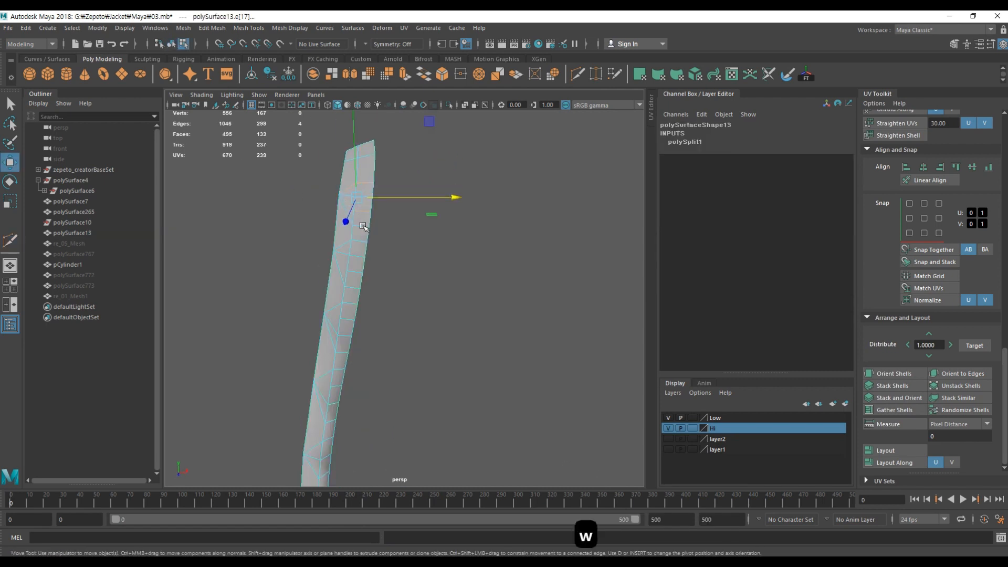
key("ctrl+Delete")
key("ctrl+Delete")
key("Delete")
key("Delete")
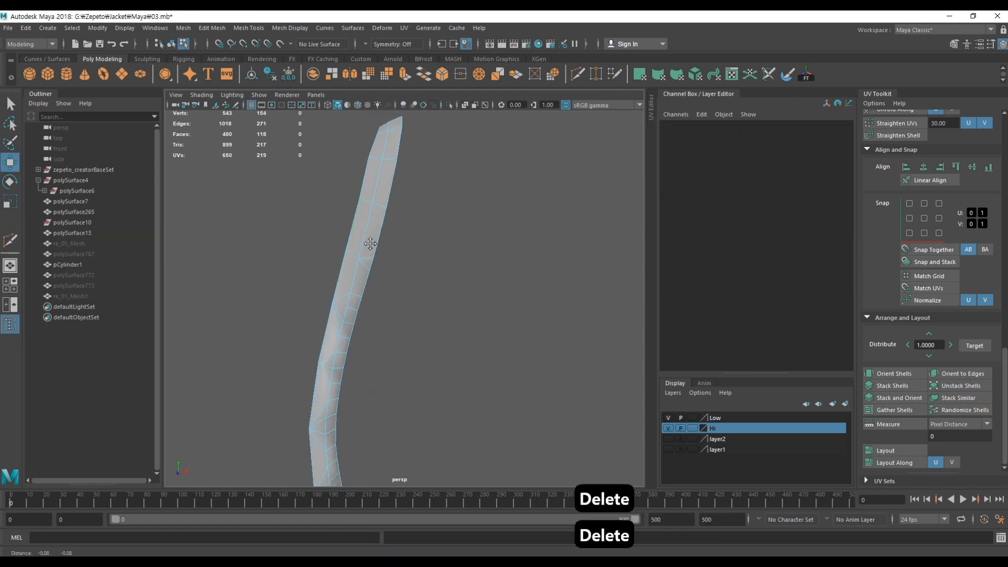
Step: Undo the last edge deletions on the strip and merge its stray vertices along the upper section
key("ctrl+z")
key("ctrl+z")
key("ctrl+z")
key("ctrl+z")
key("ctrl+z")
key("q")
left_click(357, 215)
key("w")
left_click_drag(357, 214, 339, 270)
right_click_drag(340, 270, 365, 247)
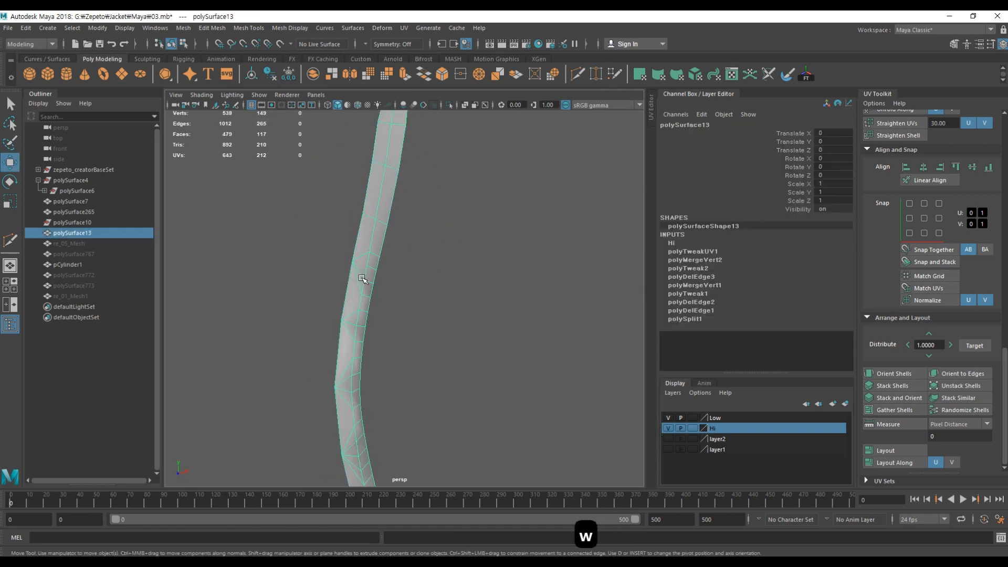
Step: Collapse and delete the stray edges at the bend in the strip's middle section
left_click_drag(364, 247, 347, 216, "alt")
right_click_drag(333, 229, 333, 199)
left_click(333, 256)
key("Delete")
double_click(333, 255)
left_click_drag(333, 256, 320, 287, "alt")
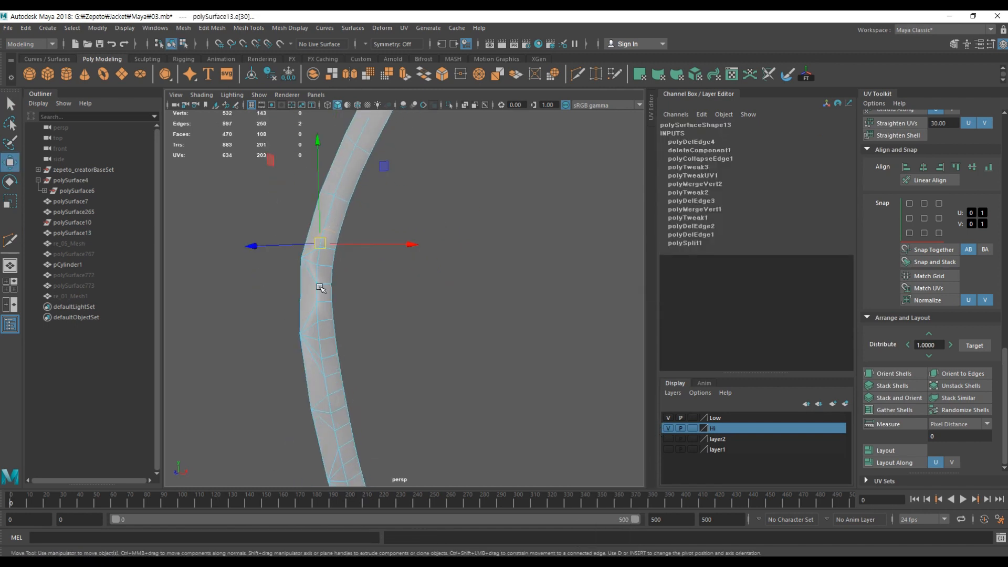
Step: Remove the redundant cross edges below the bend of the strip, including their leftover vertices
middle_click_drag(312, 246, 347, 284, "alt")
double_click(346, 285)
right_click_drag(346, 285, 320, 285, "shift")
middle_click_drag(320, 285, 331, 220, "alt")
key("ctrl+Delete")
left_click_drag(332, 222, 343, 253, "alt")
double_click(346, 264)
key("ctrl+Delete")
double_click(343, 253, "shift")
Step: Cut a new edge across the strip with Multi-Cut where the edge flow is irregular
left_click_drag(354, 301, 340, 257, "alt")
right_click_drag(347, 256, 330, 262, "shift")
left_click(338, 256)
left_click(321, 254)
key("w")
Step: Delete the redundant diagonal and cross edges around the new cut on the strip
right_click_drag(350, 281, 325, 315, "shift")
key("w")
left_click_drag(351, 304, 362, 299, "alt")
right_click_drag(361, 299, 331, 315, "shift")
right_click_drag(360, 367, 331, 367, "shift")
key("w")
double_click(358, 315)
right_click_drag(358, 315, 331, 329, "shift")
Step: Cut another cross edge into the strip with Multi-Cut and delete the leftover edge beside it
left_click_drag(358, 315, 369, 307, "alt")
right_click_drag(368, 307, 348, 330, "shift")
left_click(323, 309)
left_click(354, 294)
left_click(381, 306)
key("w")
key("ctrl+z")
key("Delete")
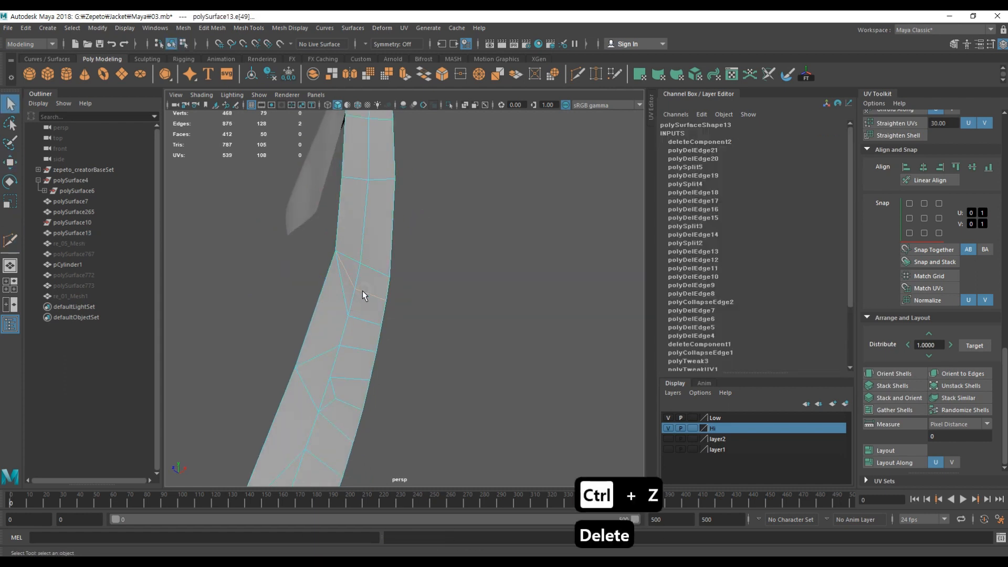
Step: Cut a cross edge through the strip's lower section and delete the remaining stray edges there
middle_click_drag(362, 291, 399, 189, "alt")
right_click_drag(368, 283, 341, 283, "shift")
left_click(367, 283)
left_click(331, 272)
key("w")
key("Delete")
key("w")
key("Delete")
Step: Clear the strip's history and bring the hidden jacket pieces back into view
left_click_drag(344, 342, 578, 357, "alt")
key("alt+shift+d")
key("ctrl+shift+h")
left_click(668, 428)
left_click(512, 381)
middle_click_drag(473, 383, 434, 362, "alt")
right_click_drag(434, 362, 336, 362, "alt")
Step: Select all the jacket meshes and clear their construction history
left_click(498, 409)
left_click_drag(498, 410, 283, 173)
left_click_drag(284, 242, 283, 270, "alt")
left_click(550, 427)
left_click_drag(550, 427, 272, 132)
key("alt+shift+d")
left_click(184, 28)
mouse_move(97, 29)
left_click(105, 80)
Step: Duplicate the trim strip, add the copy to the Low layer and hide the Hi layer
left_click(669, 429)
left_click(557, 384)
left_click(394, 310)
left_click_drag(393, 310, 436, 309, "alt")
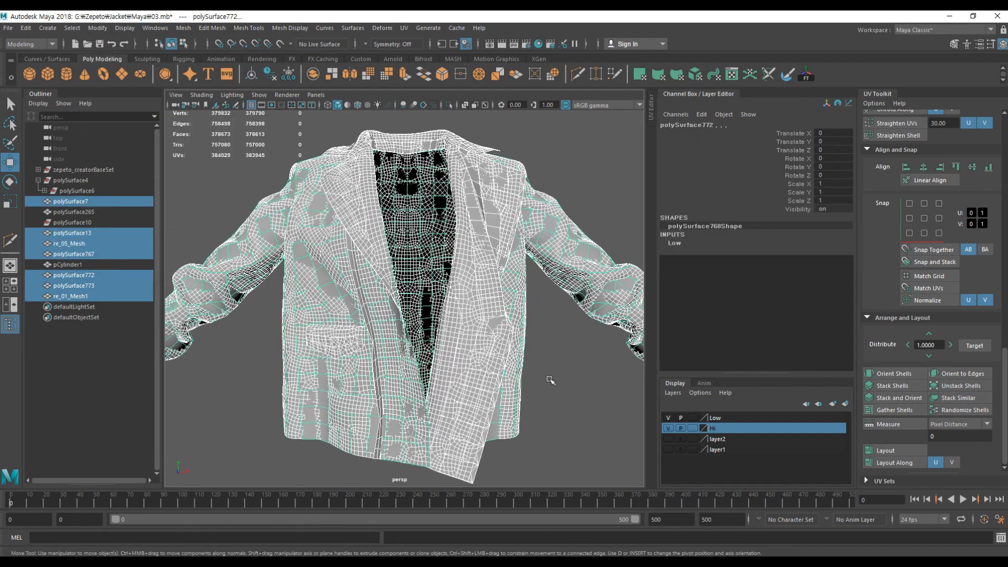
key("ctrl+d")
right_click(717, 420)
left_click(746, 425)
left_click(668, 428)
Step: Turn on wireframe on shaded display and switch the low-poly strip to vertex editing
mouse_move(394, 368)
left_mouse_down("alt")
mouse_move(412, 326)
mouse_move(399, 368)
left_mouse_up("alt")
right_click_drag(368, 336, 446, 336, "alt")
mouse_move(294, 263)
left_mouse_down()
mouse_move(378, 347)
mouse_move(441, 315)
left_mouse_up()
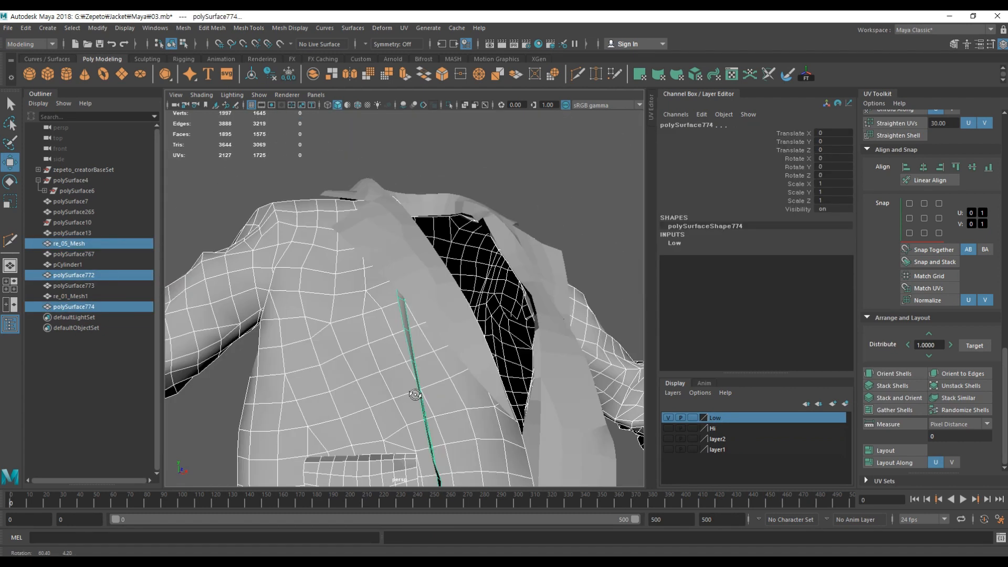
middle_click_drag(421, 399, 399, 189, "alt")
left_click(389, 399)
left_click(201, 95)
mouse_move(389, 399)
left_mouse_down()
mouse_move(357, 357)
mouse_move(358, 385)
mouse_move(380, 369)
left_mouse_up()
left_click(223, 190)
left_click(368, 368)
key("F9")
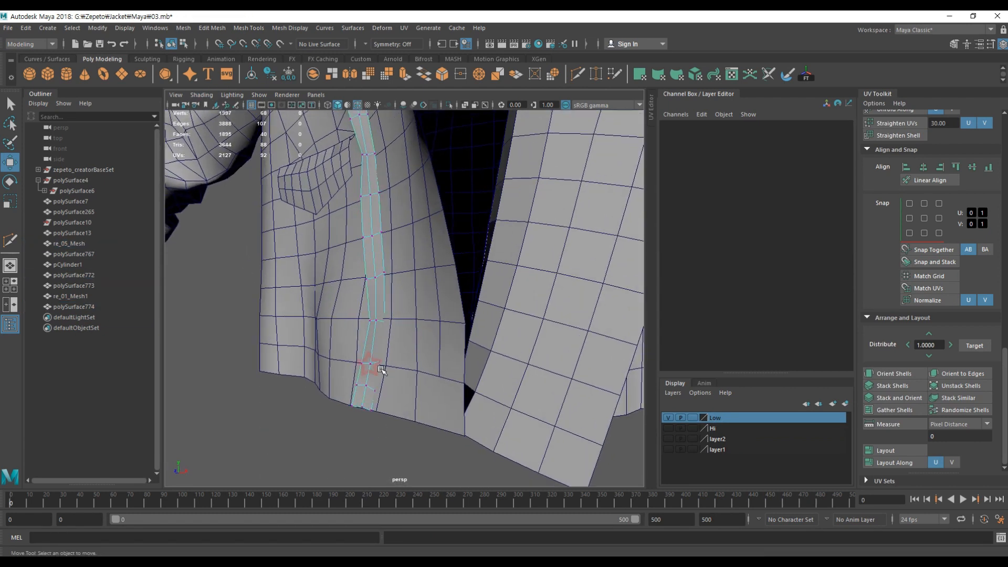
Step: Move the strip's side vertex near the pocket flap into line with the jacket body's edge rows
left_click(372, 363)
right_click_drag(372, 363, 401, 362, "alt")
middle_click_drag(401, 210, 365, 315, "alt")
right_click_drag(364, 315, 383, 320, "alt")
left_click(379, 388)
left_click_drag(373, 323, 394, 326, "alt")
left_click(394, 327)
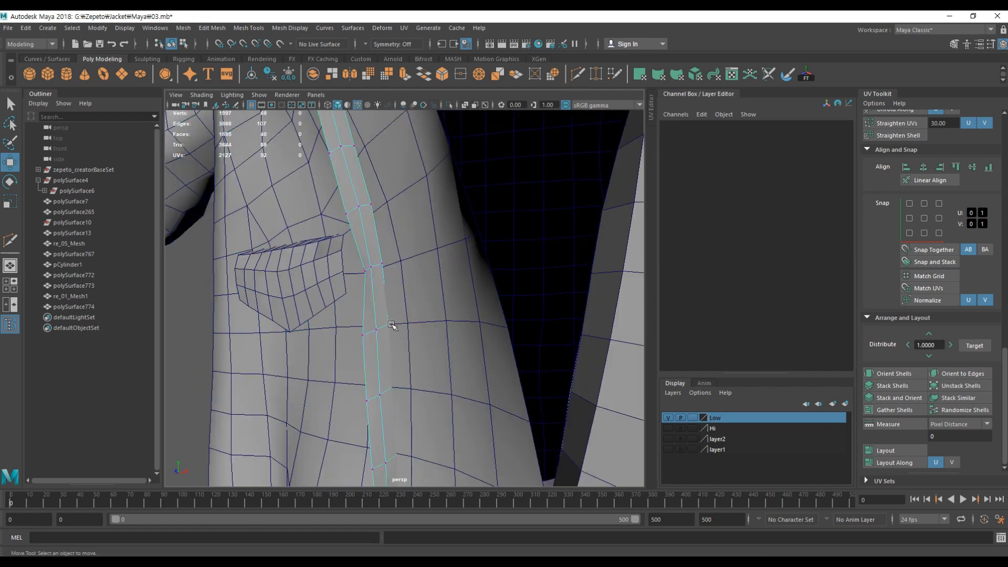
left_click(356, 265)
right_click_drag(357, 265, 385, 245, "alt")
left_click_drag(385, 244, 429, 246, "alt")
key("f")
left_click(430, 241)
left_click_drag(432, 208, 433, 214)
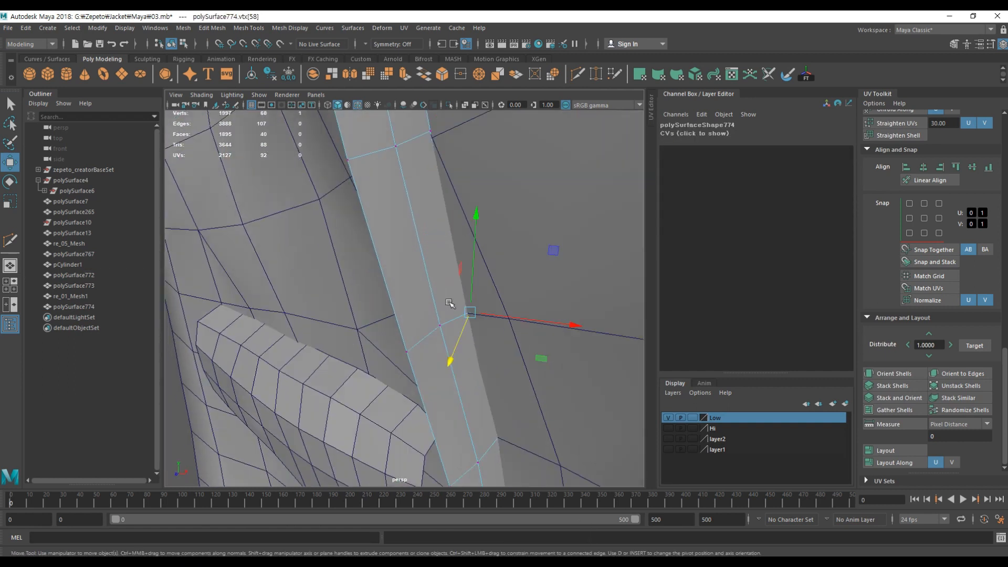
Step: Move the strip's cross edges above the pocket flap into line with the jacket body's edge rows
left_click(446, 228)
middle_click_drag(446, 228, 504, 419, "alt")
left_click(452, 255)
left_click_drag(452, 254, 473, 278, "alt")
key("f")
left_click(387, 307)
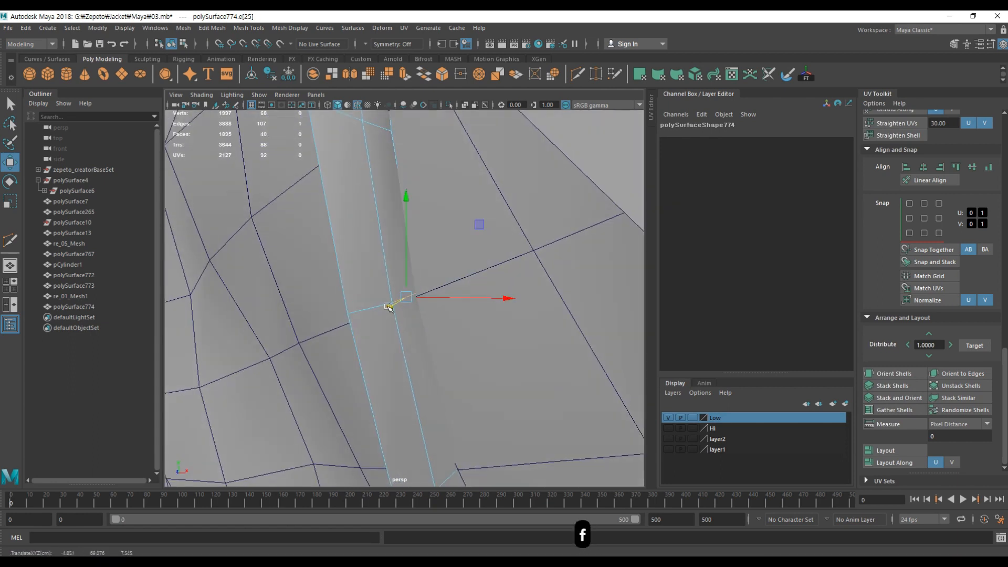
left_click_drag(437, 192, 400, 294, "alt")
left_click_drag(401, 294, 408, 286)
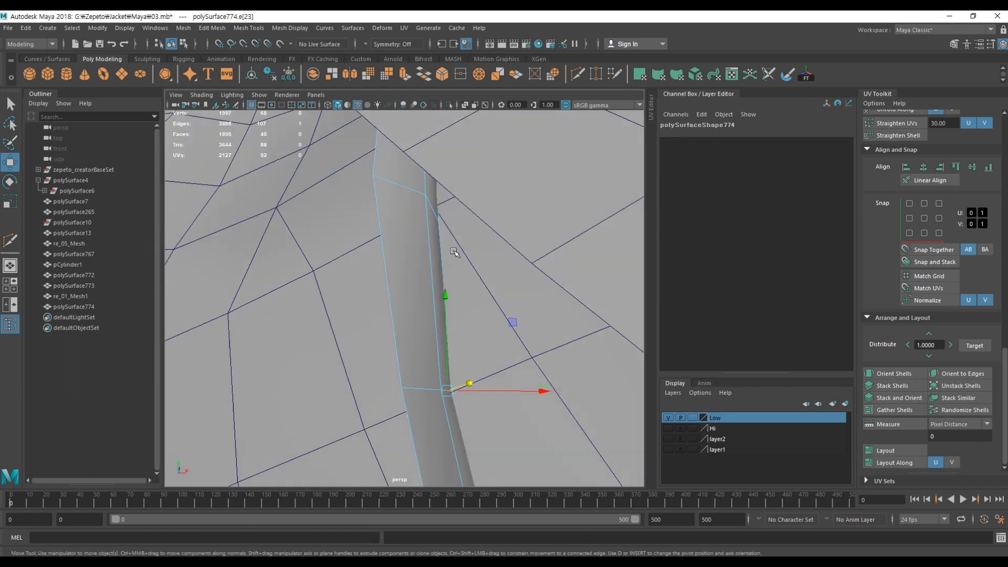
Step: Delete the surplus cross edges on the low-poly strip that have no matching row on the jacket body
left_click_drag(461, 208, 562, 253, "alt")
left_click(427, 267)
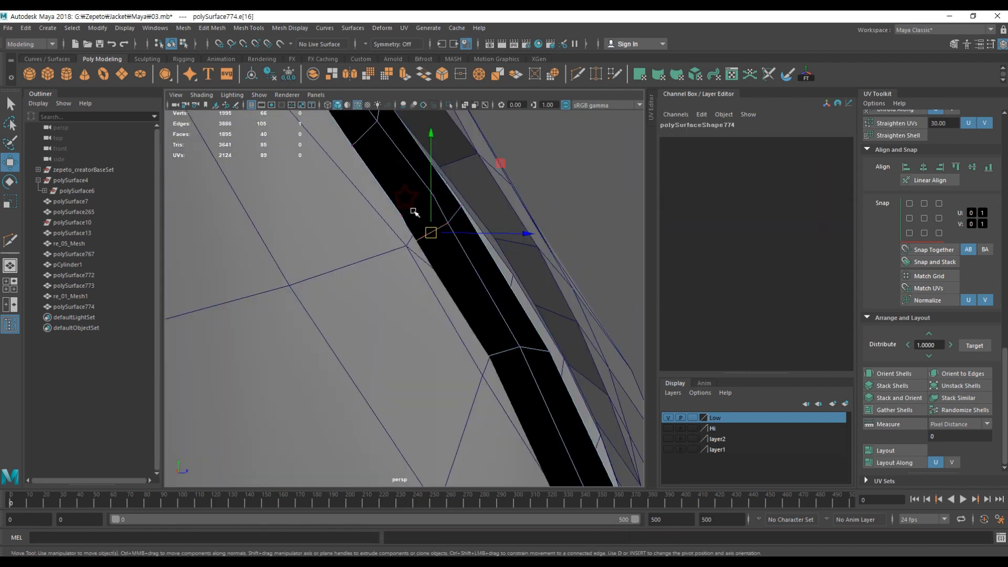
key("Delete")
left_click_drag(414, 213, 495, 250, "alt")
key("Delete")
left_click_drag(414, 277, 413, 365, "alt")
Step: Try snapping the pivot of the strip's upper cross edges to their end vertex and undo the last move
left_click_drag(486, 272, 521, 267, "alt")
mouse_move(404, 224)
right_mouse_down("alt")
mouse_move(351, 320)
mouse_move(393, 234)
right_mouse_up("alt")
double_click(360, 340)
key("e")
key("r")
key("w")
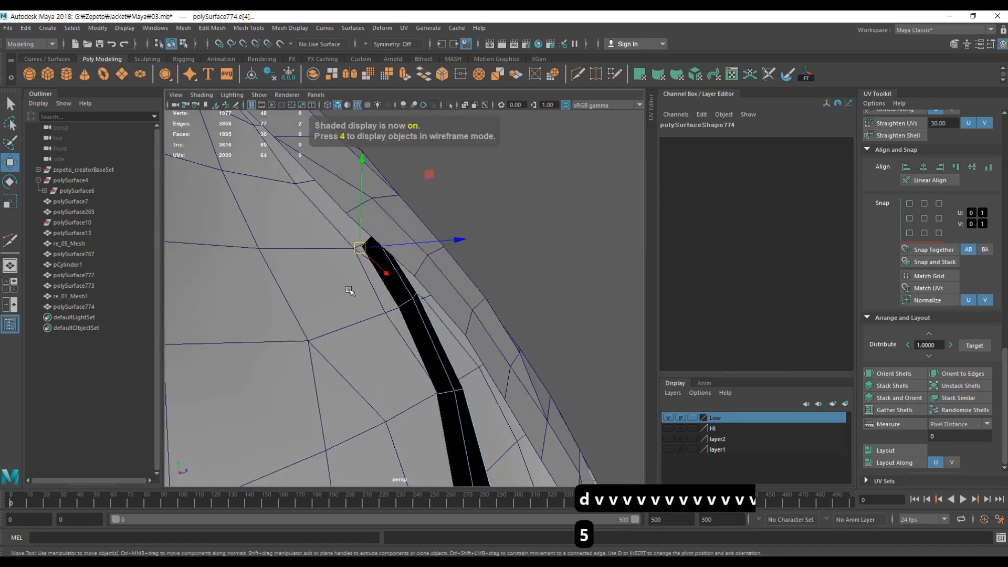
key("4")
key("d")
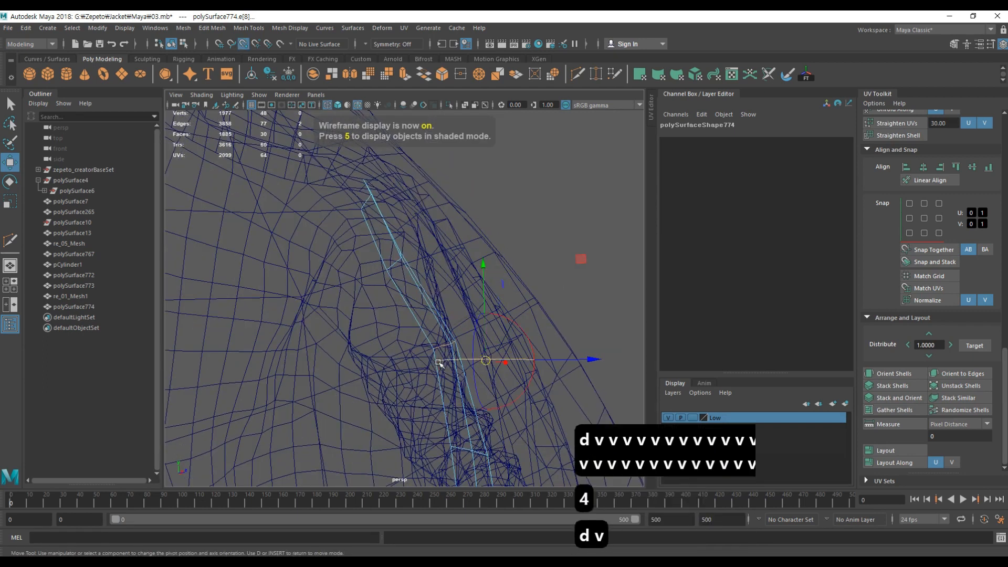
middle_click(471, 276)
left_click_drag(471, 276, 468, 239, "alt")
key("c")
key("ctrl+z")
Step: Snap the strip's cross edges above the pocket flap to the jacket body's adjacent vertices
left_click_drag(479, 345, 441, 315, "alt")
key("4")
key("d")
middle_click(465, 320)
key("5")
scroll(475, 383, "down", 5)
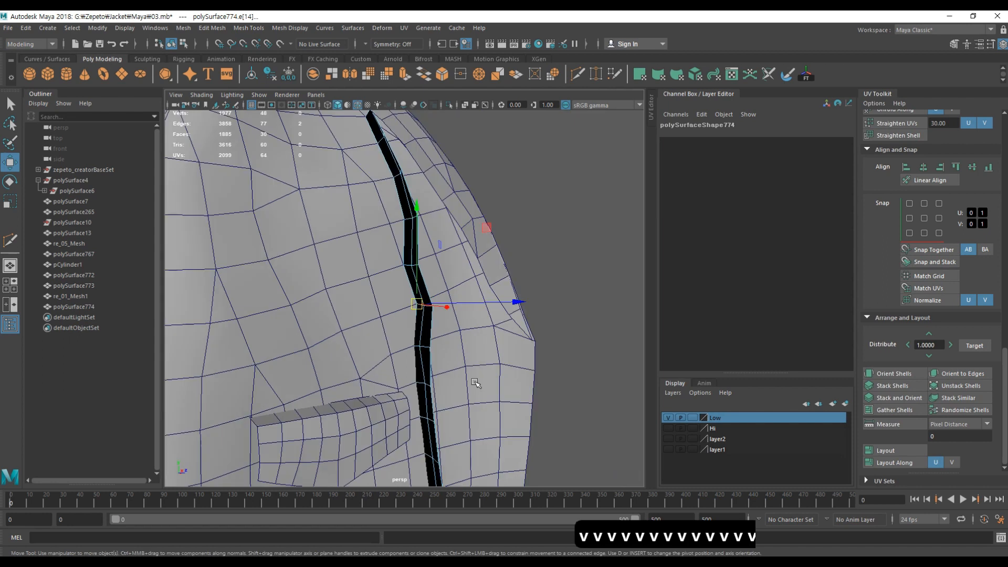
scroll(457, 349, "up", 4)
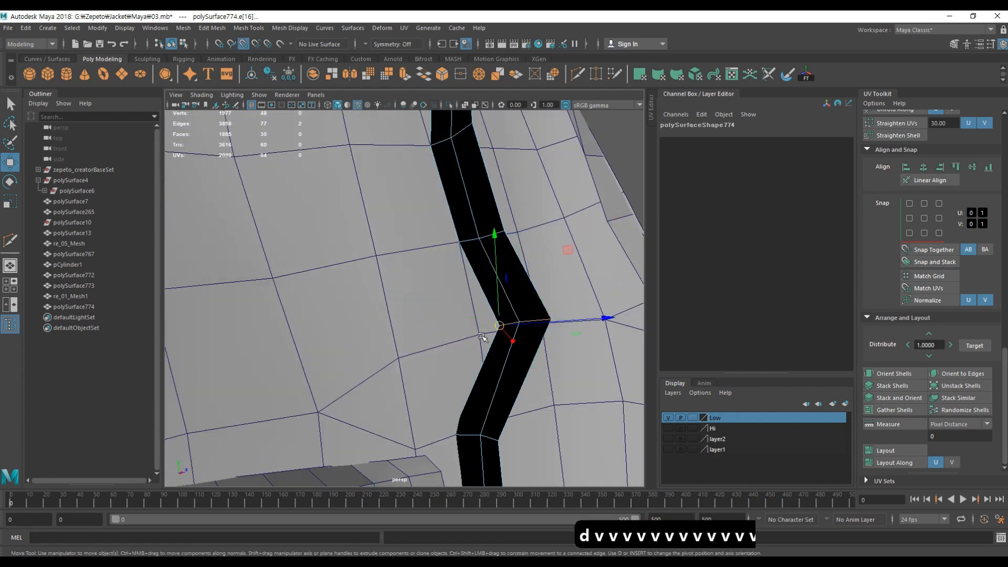
middle_click(483, 336)
Step: Snap the strip's cross edges beside and below the pocket flap to the jacket body's adjacent vertices
double_click(469, 436)
left_click_drag(469, 436, 500, 339, "alt")
key("d")
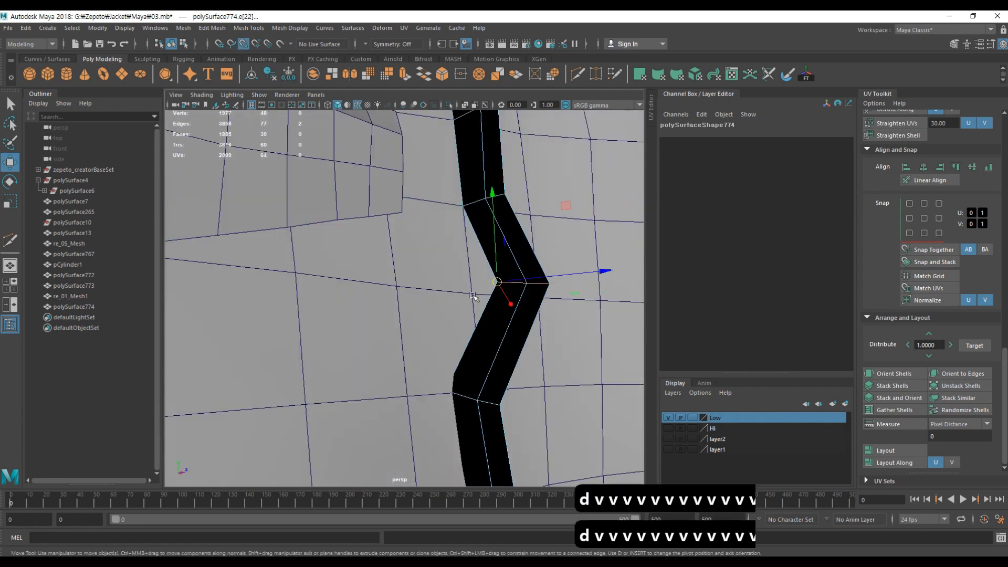
key("e")
key("r")
left_click_drag(491, 394, 413, 234, "alt")
key("d")
key("v")
key("d")
key("v")
Step: Adjust the cross edges in the strip's lower section to line up with the jacket body's edge rows
double_click(470, 227)
left_click_drag(419, 226, 419, 231)
key("e")
key("r")
left_click_drag(418, 135, 419, 232)
double_click(439, 315)
key("w")
left_click_drag(439, 318, 455, 314)
Step: Align the strip's lowest cross edges with the jacket hem and select the jacket body mesh
double_click(441, 395)
left_click_drag(441, 394, 439, 387)
double_click(462, 428)
left_click_drag(470, 426, 456, 427)
key("w")
key("e")
key("r")
left_click_drag(457, 333, 456, 384)
right_click_drag(457, 384, 434, 412, "alt")
left_click(434, 412)
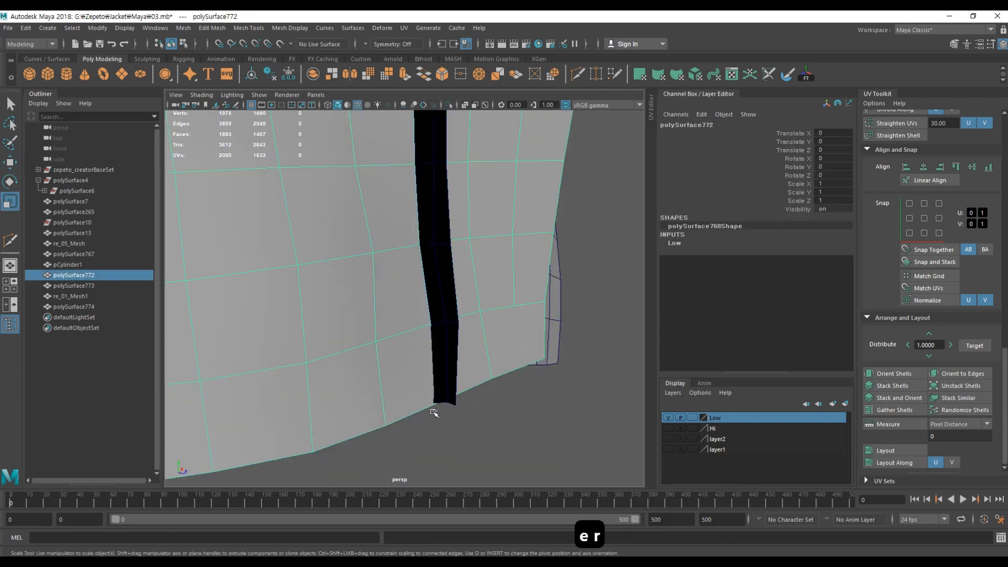
Step: Move the strip's bottom end vertices to line up with the jacket hem
double_click(462, 436)
key("w")
middle_click_drag(462, 436, 468, 387, "alt")
key("q")
key("w")
left_click_drag(480, 377, 461, 387)
key("r")
key("w")
right_click_drag(461, 387, 421, 387)
left_click_drag(504, 380, 495, 382)
Step: Delete the lengthwise centre edge loop of the trim strip together with its vertices
right_click_drag(500, 356, 436, 315, "alt")
middle_click_drag(436, 157, 424, 339, "alt")
middle_click_drag(424, 189, 410, 357, "alt")
right_click_drag(398, 294, 399, 238)
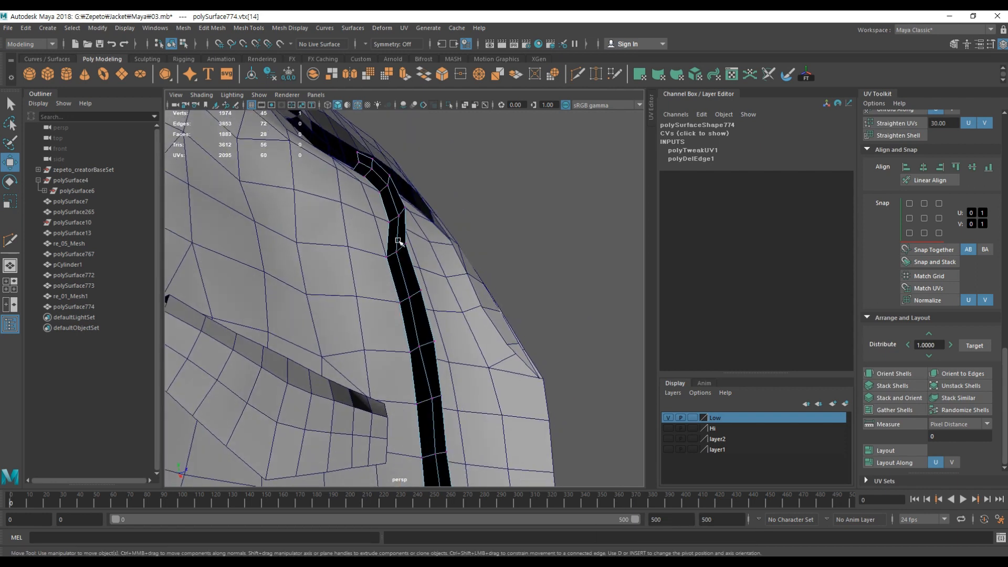
double_click(399, 238)
key("ctrl+Delete")
left_click_drag(398, 239, 420, 315, "alt")
right_click_drag(447, 294, 399, 273, "alt")
middle_click_drag(428, 185, 405, 225, "alt")
left_click(400, 263)
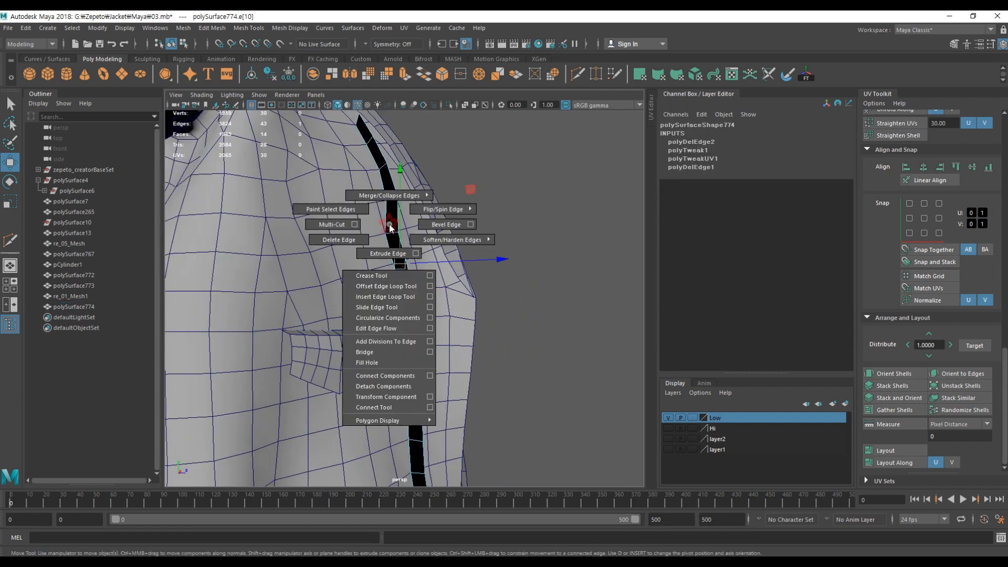
Step: Insert a new centred lengthwise edge loop along the trim strip with Multi-Cut
key("ctrl+z")
key("ctrl+z")
right_click_drag(394, 212, 333, 212, "shift")
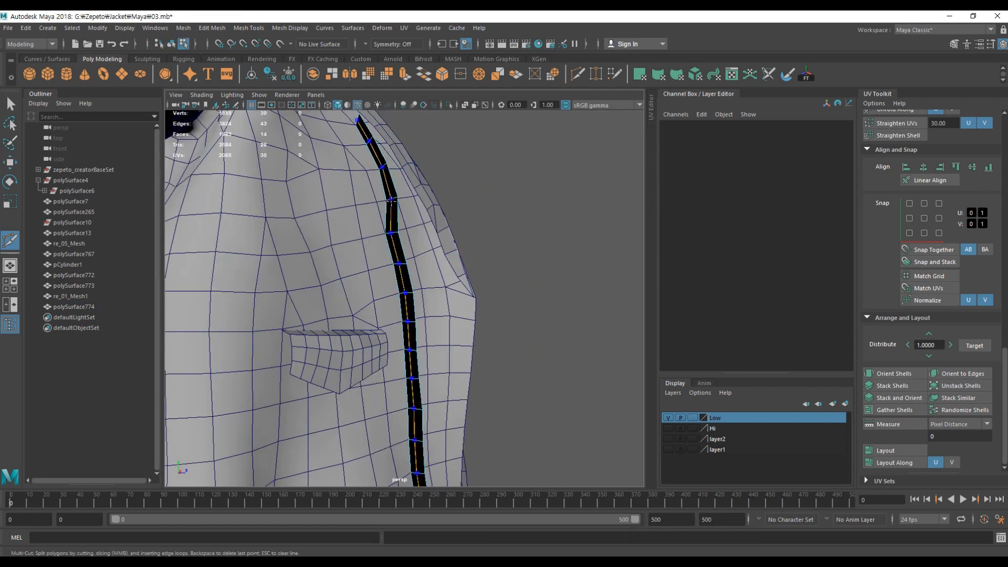
middle_click(400, 247, "ctrl")
key("w")
left_click_drag(401, 248, 416, 252, "alt")
right_click_drag(416, 252, 452, 219, "alt")
Step: Select the strip's new centre edge loop and reposition it with vertex snapping
right_click_drag(409, 231, 410, 195)
double_click(374, 220)
left_click_drag(374, 244, 405, 270, "alt")
key("d")
key("v")
middle_click_drag(405, 270, 351, 279)
key("c")
Step: Adjust the side-edge vertices in the strip's lower half to fit the jacket body
left_click_drag(370, 306, 399, 316, "alt")
left_click(357, 396)
right_click_drag(400, 315, 399, 368, "alt")
right_click_drag(399, 362, 362, 363)
left_click(382, 362)
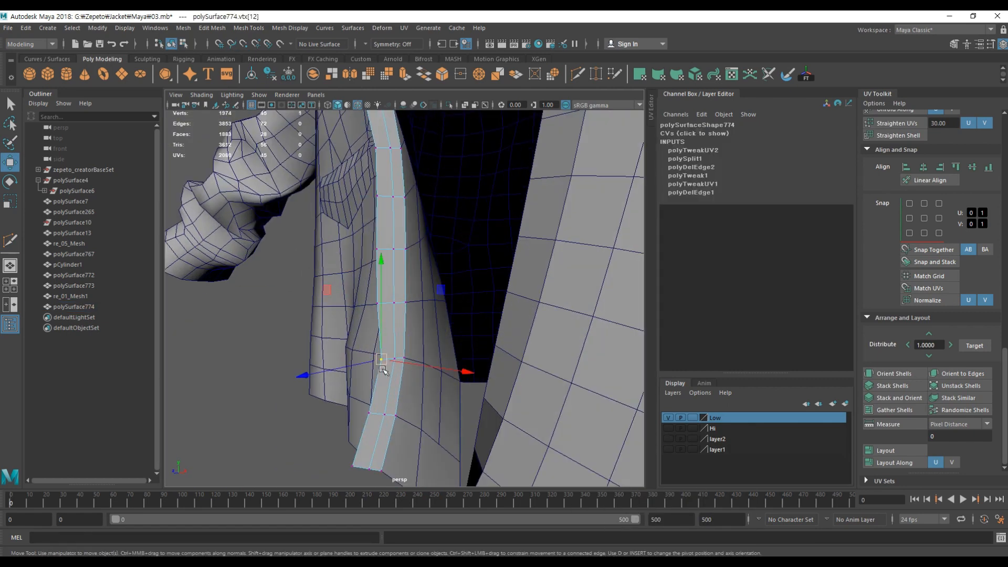
left_click_drag(372, 363, 369, 364)
middle_click_drag(370, 364, 403, 445, "alt")
left_click(410, 353)
Step: Adjust the vertices along the strip's upper half to fit against the jacket body
left_click_drag(380, 276, 401, 243, "alt")
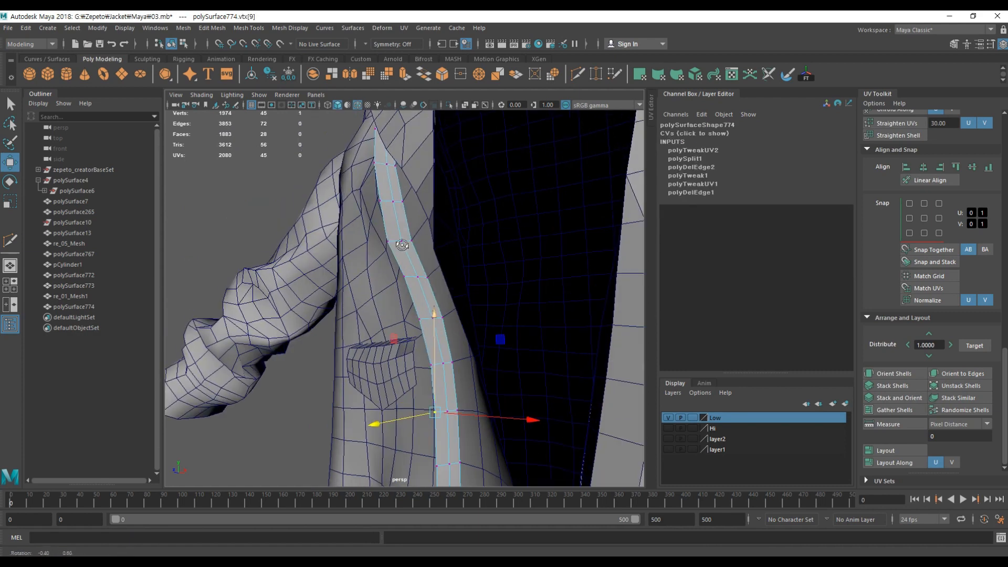
left_click(416, 283)
right_click_drag(416, 284, 484, 247, "alt")
middle_click_drag(455, 447, 416, 299, "alt")
left_click(416, 300)
left_click_drag(417, 299, 342, 310, "alt")
left_click(341, 310)
left_click(396, 310)
right_click_drag(396, 310, 442, 389, "alt")
left_click_drag(442, 389, 499, 392, "alt")
right_click_drag(431, 315, 473, 294, "alt")
left_click_drag(462, 245, 472, 245)
left_click(504, 283)
right_click_drag(505, 284, 462, 320, "alt")
left_click_drag(462, 320, 398, 342, "alt")
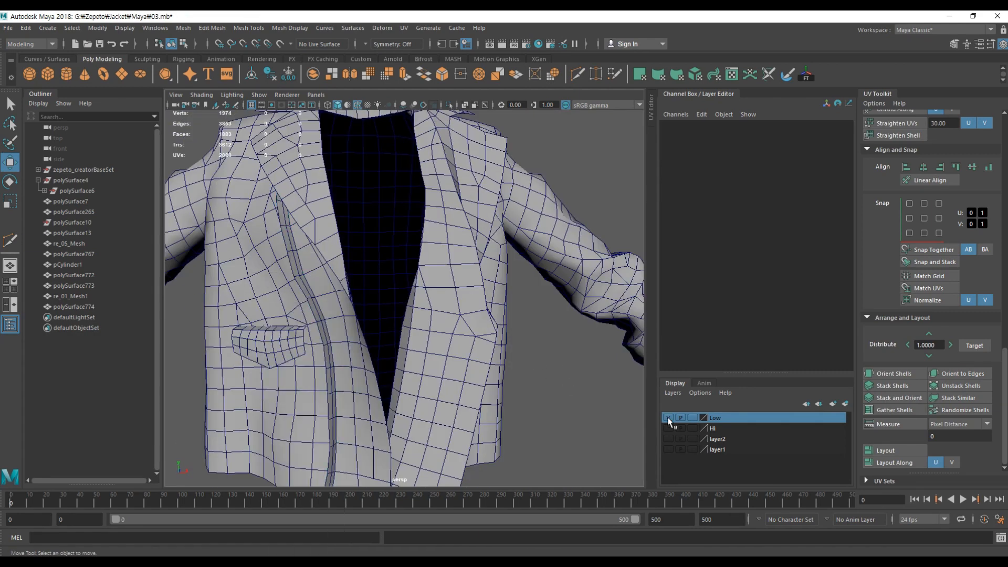
Step: Delete the strip's construction history, then duplicate the strip and shift the copy sideways
left_click(328, 367)
right_click_drag(328, 367, 294, 368, "alt")
key("alt+shift+d")
key("w")
right_click_drag(504, 380, 420, 367, "alt")
key("ctrl+d")
key("w")
left_click_drag(463, 466, 410, 466)
left_click(520, 384)
Step: Switch the display from the Low layer to the Hi layer and delete the old strip mesh
right_click(715, 418)
left_click(668, 418)
left_click(668, 428)
left_click(382, 248)
key("Delete")
Step: Reset the strip copy's Translate X to 0 and delete the surplus copy
left_click(831, 133)
type("0")
key("Return")
right_click_drag(578, 336, 541, 333, "alt")
key("Delete")
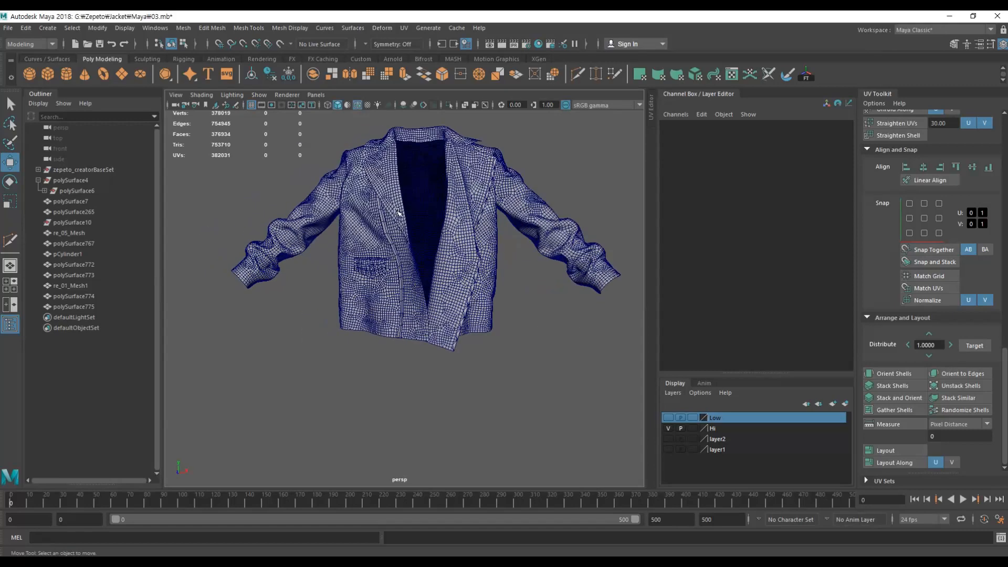
Step: Turn off the wireframe overlay on the shaded high-poly jacket
left_click(358, 105)
right_click_drag(313, 246, 435, 340, "alt")
left_click(434, 340)
double_click(786, 74)
left_click_drag(436, 222, 389, 226, "alt")
left_click_drag(382, 367, 656, 128)
right_click_drag(284, 221, 319, 221, "alt")
key("b")
left_click_drag(340, 279, 368, 279)
mouse_move(473, 263)
left_mouse_down("alt")
mouse_move(391, 247)
mouse_move(360, 302)
left_mouse_up("alt")
right_click_drag(360, 302, 252, 294, "alt")
key("w")
left_click(414, 473)
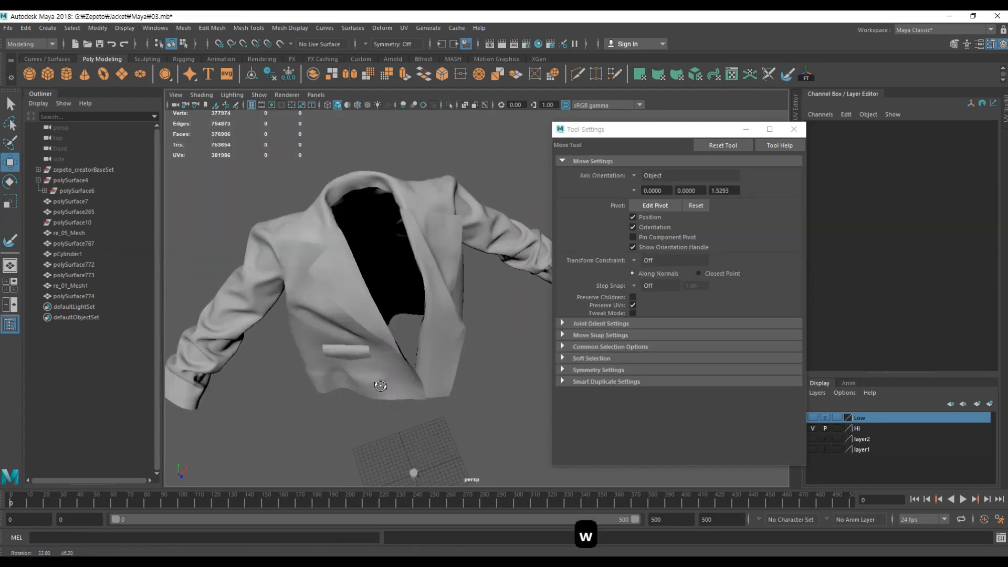
left_click_drag(414, 473, 409, 420, "alt")
left_click(793, 129)
Step: Display the Low layer instead of Hi and add the remaining loose low-poly pieces to Low
left_click_drag(315, 283, 383, 342)
left_click(364, 315)
right_click_drag(364, 315, 383, 326, "alt")
left_click(813, 429)
left_click(813, 417)
left_click(362, 304)
right_click_drag(856, 417, 861, 436)
right_click_drag(473, 273, 368, 273, "alt")
Step: Soften the edges of all low-poly jacket parts
left_click_drag(262, 126, 704, 426)
mouse_move(630, 236)
left_mouse_down("alt")
mouse_move(473, 236)
mouse_move(620, 236)
left_mouse_up("alt")
right_click_drag(620, 210, 659, 158, "shift")
left_click(526, 226)
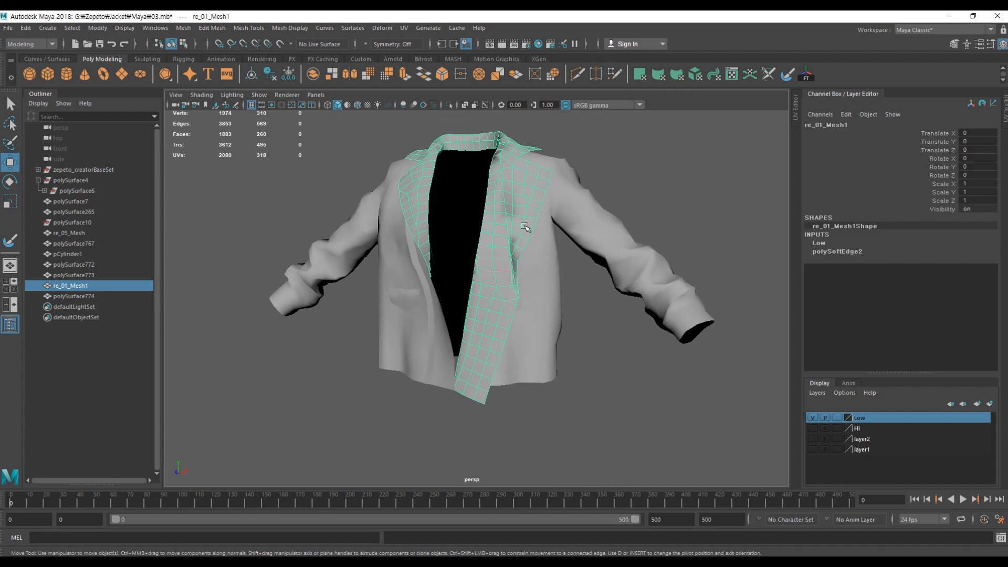
Step: Adjust the normals of all low-poly jacket parts, soften their edges again and delete their history
left_click_drag(725, 415, 252, 126)
left_click(252, 28)
mouse_move(290, 28)
left_click(298, 156)
left_click(589, 415)
left_click_drag(724, 415, 252, 126)
right_click_drag(593, 210, 630, 159, "shift")
key("alt+shift+d")
left_click(653, 387)
left_click_drag(653, 387, 578, 383, "alt")
Step: Show the Hi layer instead of Low and extrude the high-poly collar faces with a Local Translate Z of 0.304
left_click(813, 417)
left_click(813, 428)
left_click_drag(673, 425, 299, 137)
left_click(517, 226)
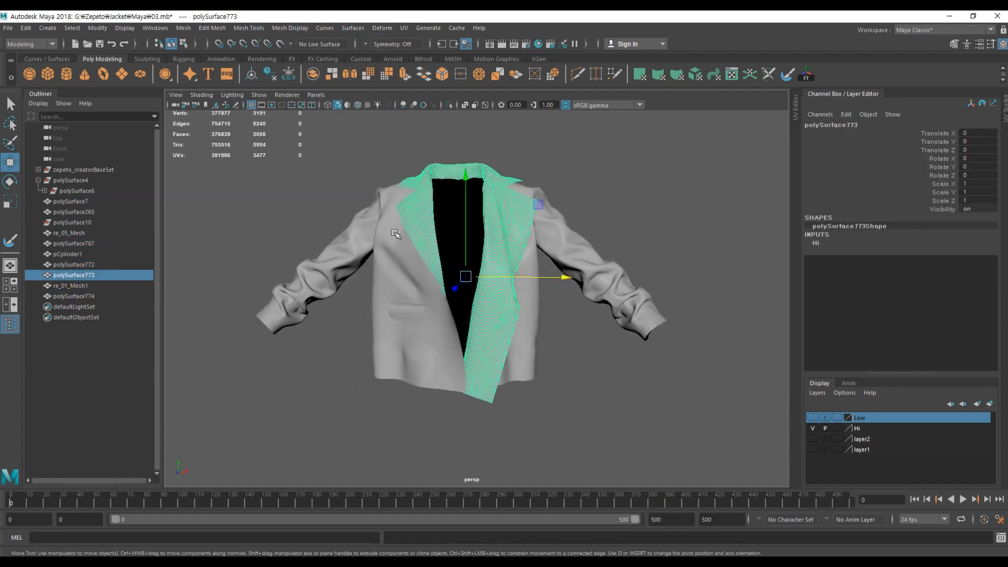
left_click_drag(529, 196, 533, 179)
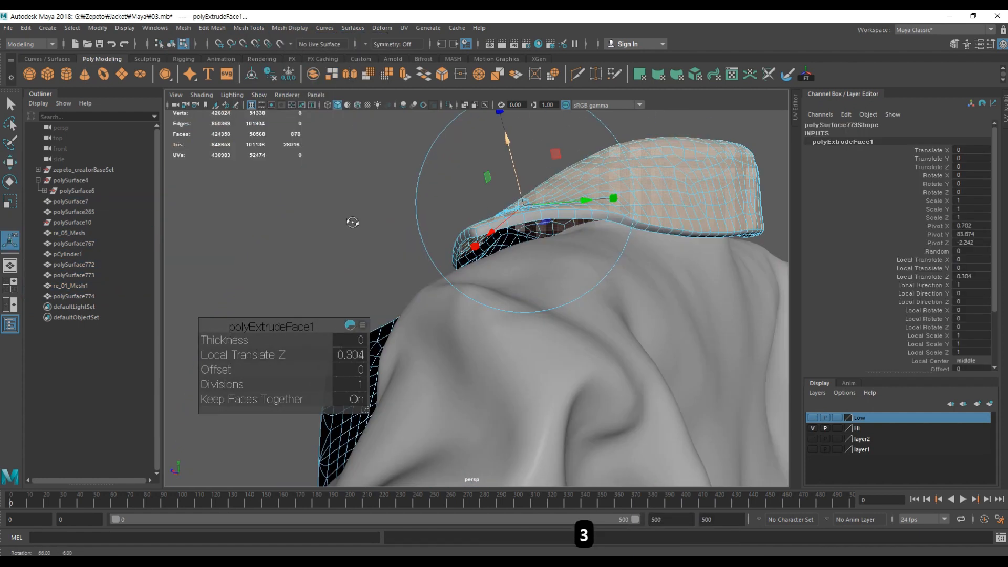
left_click_drag(82, 221, 419, 216, "alt")
Step: Examine the thickened collar from several sides in smoothed and unsmoothed display
right_click_drag(419, 217, 585, 227, "alt")
left_click_drag(420, 331, 401, 331)
left_click_drag(585, 227, 678, 253, "alt")
left_click_drag(549, 422, 560, 428)
key("1")
left_click_drag(473, 262, 506, 184, "alt")
key("3")
right_click_drag(505, 184, 546, 152)
middle_click_drag(525, 215, 531, 270, "alt")
key("1")
key("3")
left_click_drag(531, 270, 578, 295, "alt")
left_click(612, 332)
left_click(511, 268)
key("1")
Step: Undo the latest changes made after the collar extrusion
key("ctrl+z")
key("ctrl+z")
key("ctrl+z")
key("ctrl+z")
key("ctrl+z")
key("ctrl+z")
key("ctrl+z")
key("ctrl+z")
key("ctrl+z")
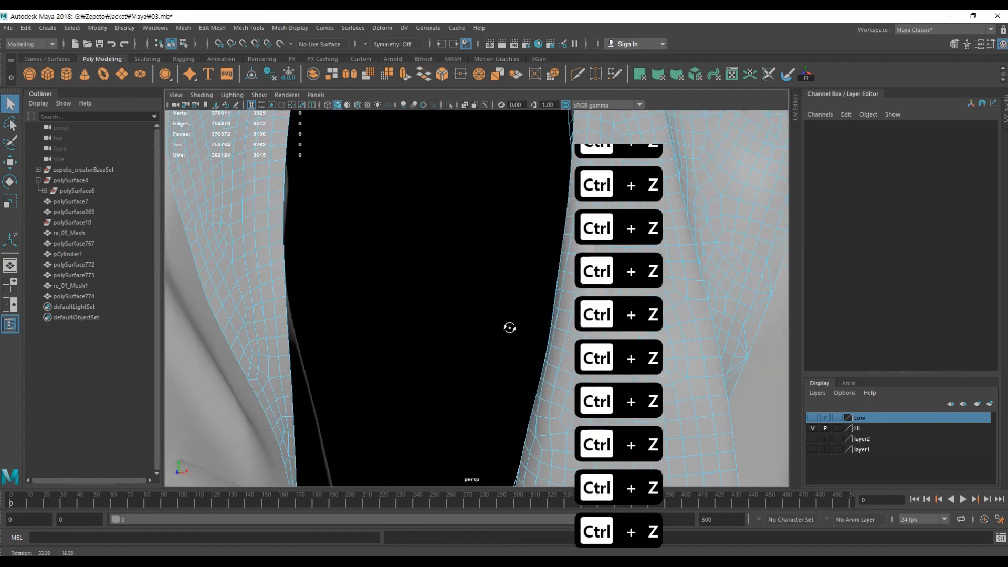
Step: Merge the paired vertices along the narrow gap in the collar and lapel mesh with a distance threshold of 0.1
key("f")
left_click_drag(459, 208, 519, 233, "alt")
type("0.1")
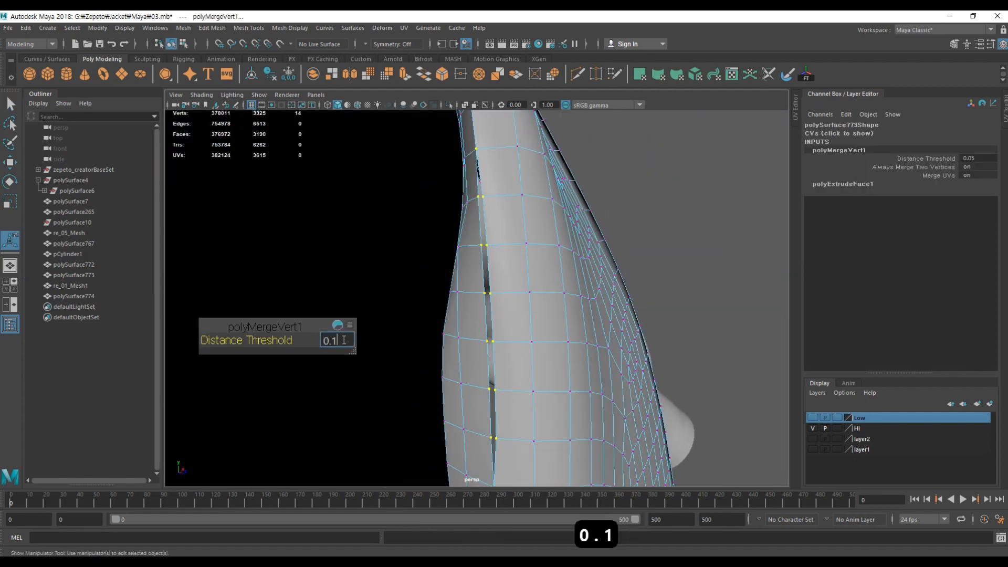
key("Return")
Step: Extrude the high-poly lapel faces with a Local Translate Z of 0.307
right_click_drag(559, 303, 357, 184, "alt")
right_click_drag(349, 181, 349, 216)
left_click_drag(538, 197, 513, 194, "alt")
right_click_drag(514, 193, 518, 225, "shift")
right_click_drag(517, 225, 604, 231, "alt")
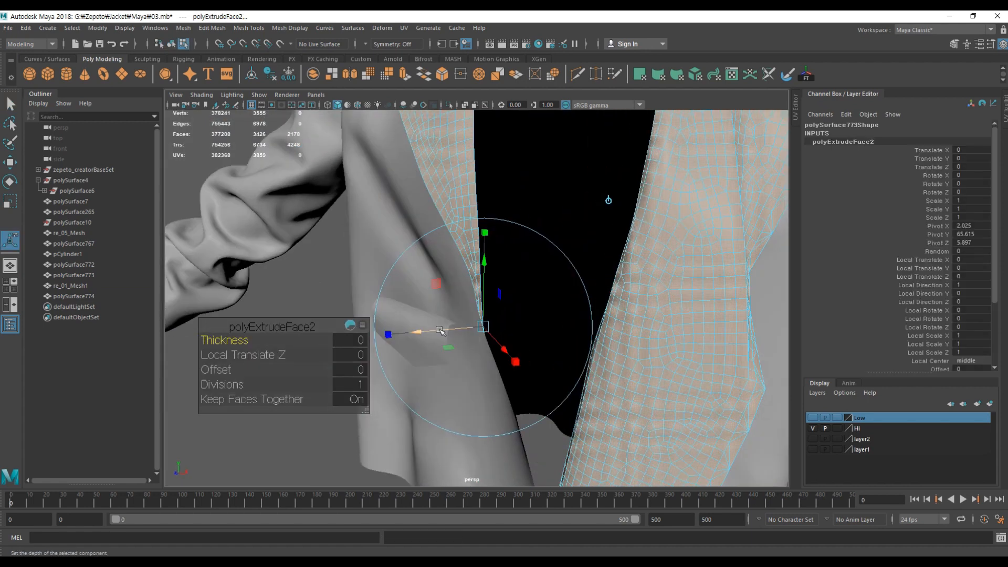
left_click_drag(417, 333, 409, 334)
middle_click_drag(567, 221, 573, 271, "alt")
left_click_drag(574, 271, 541, 420, "alt")
left_click_drag(521, 386, 385, 286)
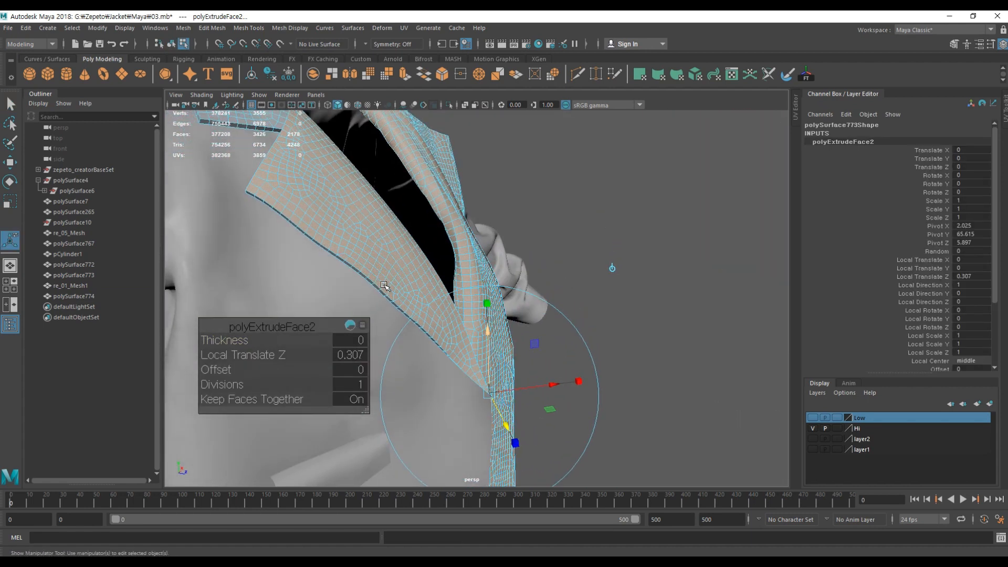
Step: Return to object selection and examine the extruded high-poly lapels in smoothed display from several sides
key("3")
right_click_drag(451, 169, 490, 157)
left_click(494, 150)
left_click_drag(495, 151, 447, 210, "alt")
middle_click_drag(446, 210, 556, 266, "alt")
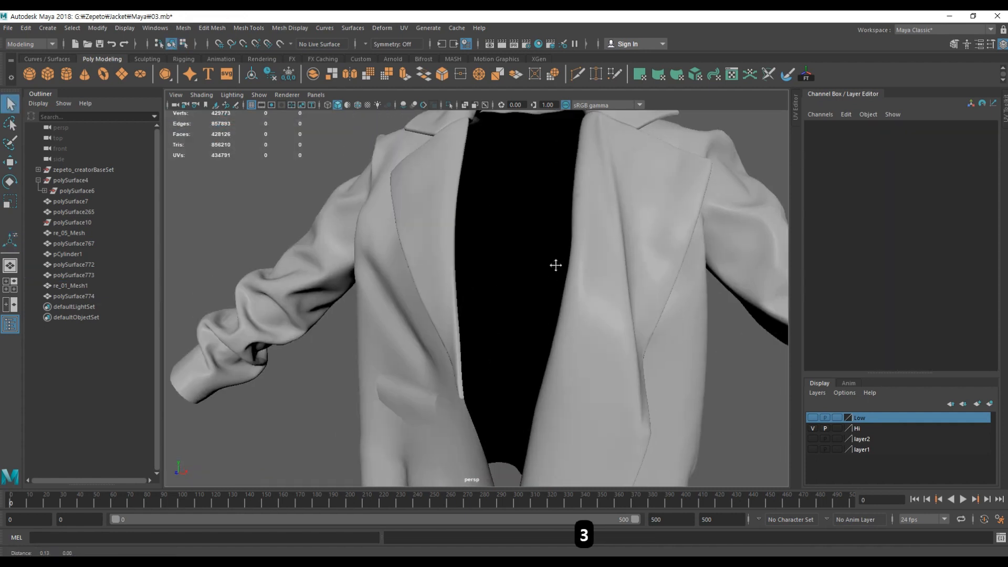
left_click_drag(556, 265, 531, 243, "alt")
left_click(531, 242)
middle_click_drag(558, 261, 489, 266, "alt")
left_click_drag(489, 265, 475, 281, "alt")
left_click(663, 173)
left_click_drag(394, 315, 599, 330, "alt")
right_click_drag(599, 330, 483, 373, "alt")
middle_click_drag(483, 373, 491, 292, "alt")
left_click_drag(599, 292, 558, 284, "alt")
Step: Extrude the faces of the high-poly pocket flap to give it thickness and check it in smoothed display
left_click(354, 311)
middle_click_drag(400, 339, 512, 302, "alt")
right_click_drag(372, 245, 520, 310, "alt")
middle_click_drag(588, 239, 525, 316, "alt")
left_click(525, 316)
left_click_drag(593, 331, 619, 336, "alt")
left_click(413, 318)
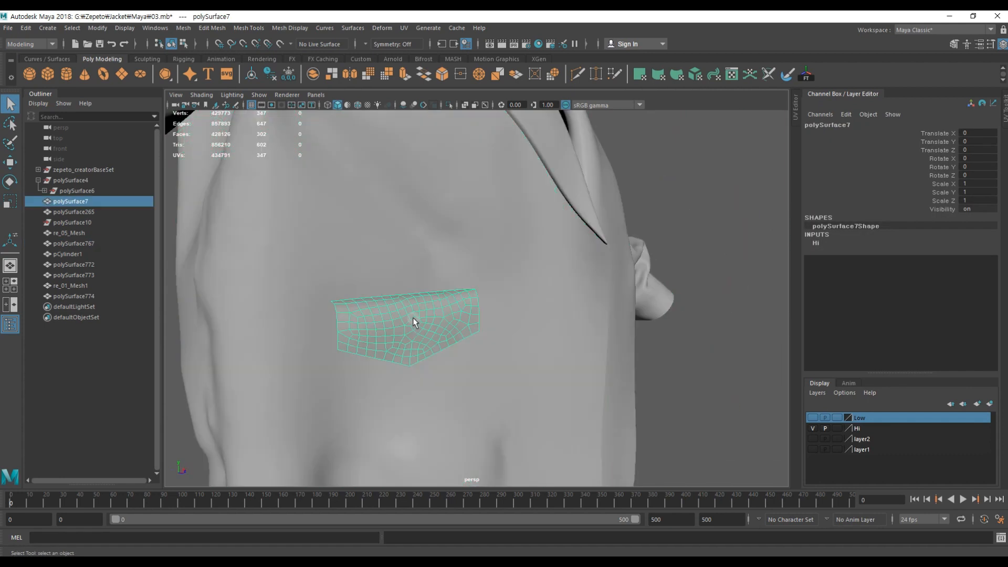
left_click_drag(525, 309, 407, 301, "alt")
key("ctrl+e")
left_click_drag(420, 169, 417, 161)
key("3")
left_click_drag(446, 286, 428, 284, "alt")
key("1")
right_click_drag(427, 279, 479, 264)
Step: Examine the lower part of the high-poly jacket body in wireframe and shaded display
left_click_drag(479, 263, 432, 216, "alt")
middle_click_drag(432, 216, 483, 387, "alt")
right_click_drag(483, 388, 483, 420)
middle_click_drag(483, 388, 515, 307, "alt")
scroll(515, 307, "down", 3)
key("4")
key("5")
scroll(501, 290, "up", 2)
mouse_move(567, 292)
left_mouse_down("alt")
mouse_move(503, 352)
mouse_move(527, 363)
mouse_move(454, 342)
mouse_move(475, 254)
left_mouse_up("alt")
key("g")
key("g")
key("g")
key("ctrl+e")
scroll(477, 252, "up", 5)
key("1")
key("ctrl+z")
key("ctrl+z")
key("ctrl+z")
key("ctrl+z")
key("ctrl+z")
key("ctrl+z")
key("ctrl+z")
key("ctrl+z")
key("ctrl+z")
key("ctrl+z")
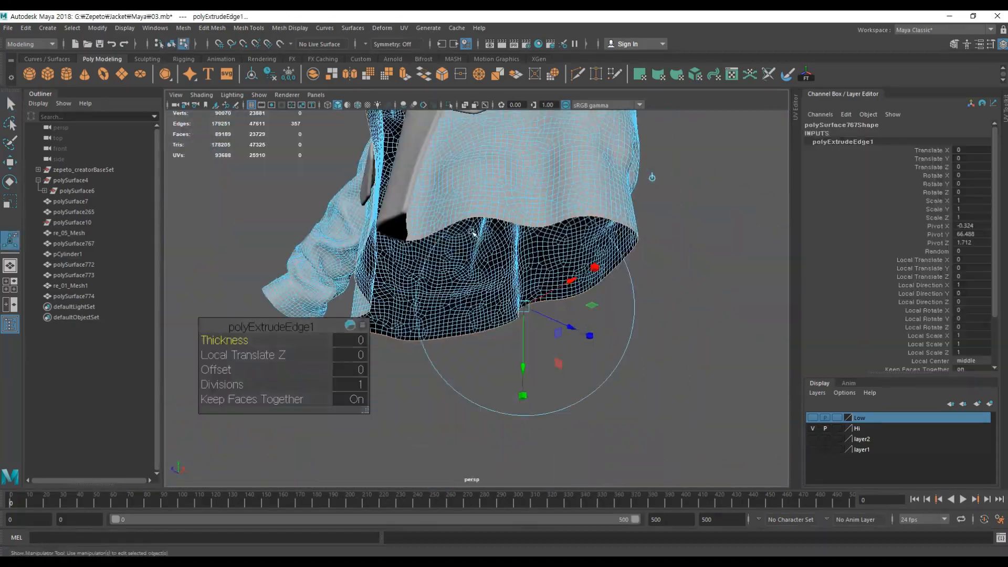
Step: Extrude the open border edges of the high-poly jacket body to give the hem thickness, comparing smoothed and unsmoothed display
left_click_drag(574, 329, 538, 315)
key("3")
key("1")
left_click_drag(538, 314, 420, 247, "alt")
key("g")
key("3")
Step: Select border edge loops on the jacket body and repeat the extrusion to thicken its open rims
left_click(546, 242)
double_click(420, 340)
left_click_drag(420, 340, 473, 357, "alt")
double_click(581, 307, "shift")
key("g")
key("1")
key("g")
key("w")
left_click(446, 415)
left_click_drag(447, 415, 172, 299, "alt")
right_click_drag(172, 299, 439, 354, "alt")
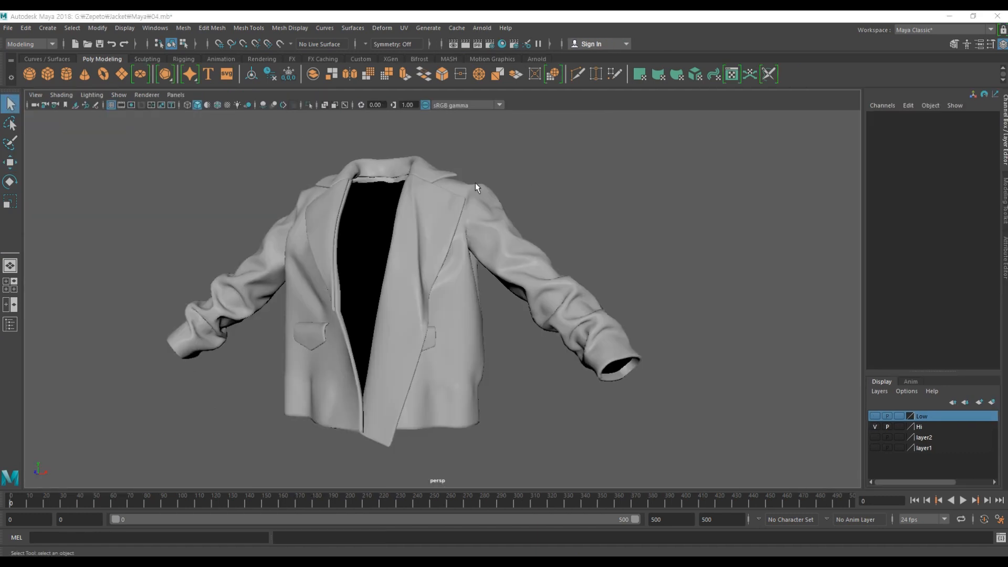
Step: Show the Low layer together with the Hi layer and compare the two jacket meshes
left_click_drag(382, 291, 394, 298)
left_click_drag(521, 367, 309, 189)
left_click(657, 232)
left_click_drag(536, 253, 544, 253, "alt")
left_click(877, 416)
left_click_drag(394, 307, 411, 317, "alt")
left_click_drag(271, 203, 462, 382)
left_click(545, 391)
left_click(490, 385)
left_click(568, 393)
left_click_drag(575, 414, 445, 291)
left_click(568, 161)
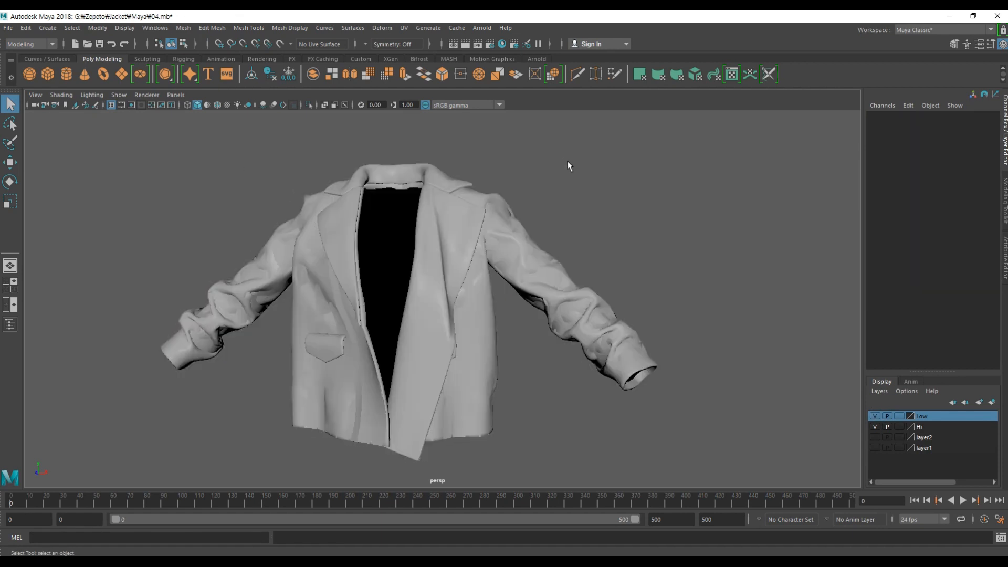
Step: Open the Hypershade, arrange its window beside the jacket and create a new Lambert material
left_click(156, 29)
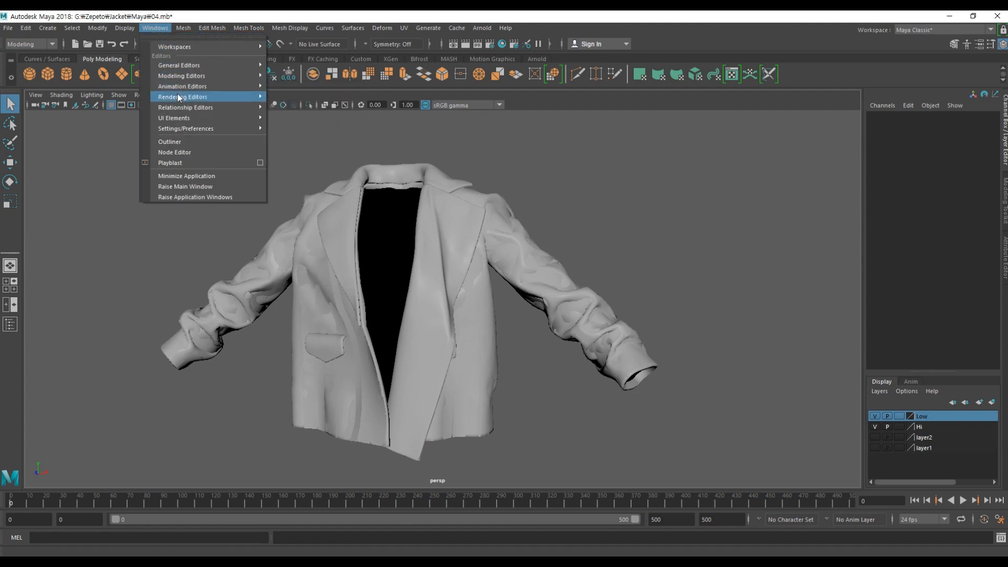
mouse_move(181, 99)
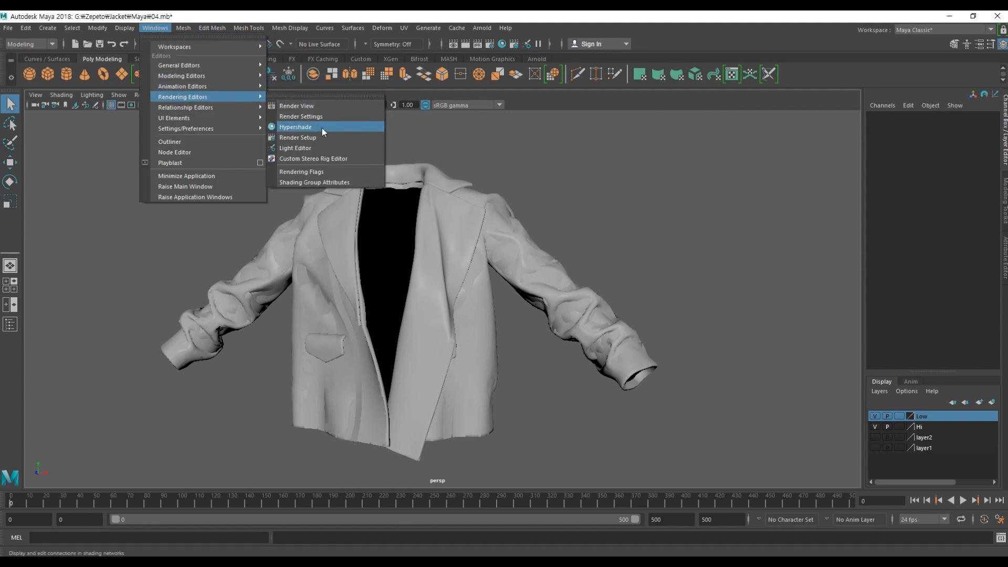
left_click(297, 128)
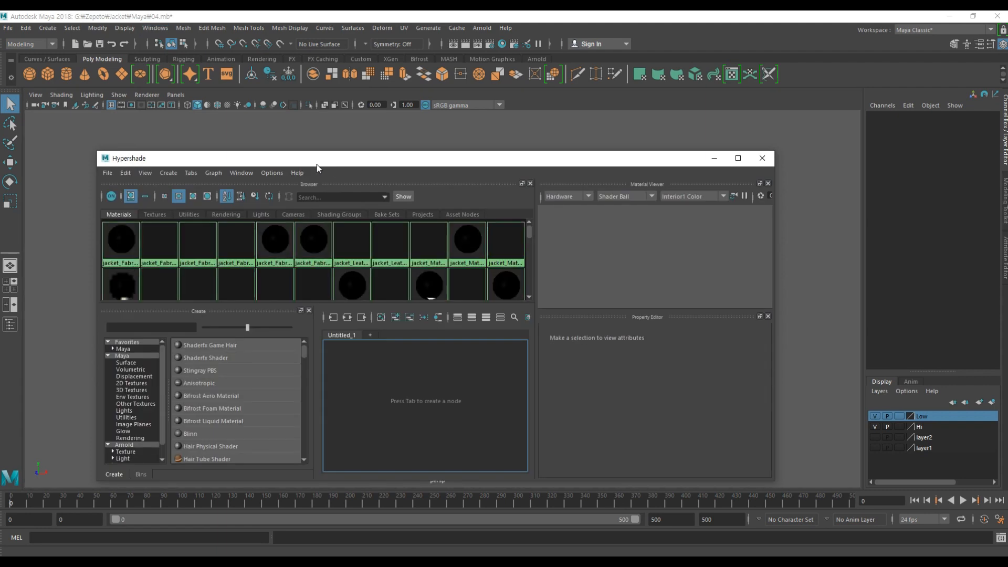
left_click_drag(325, 153, 506, 175)
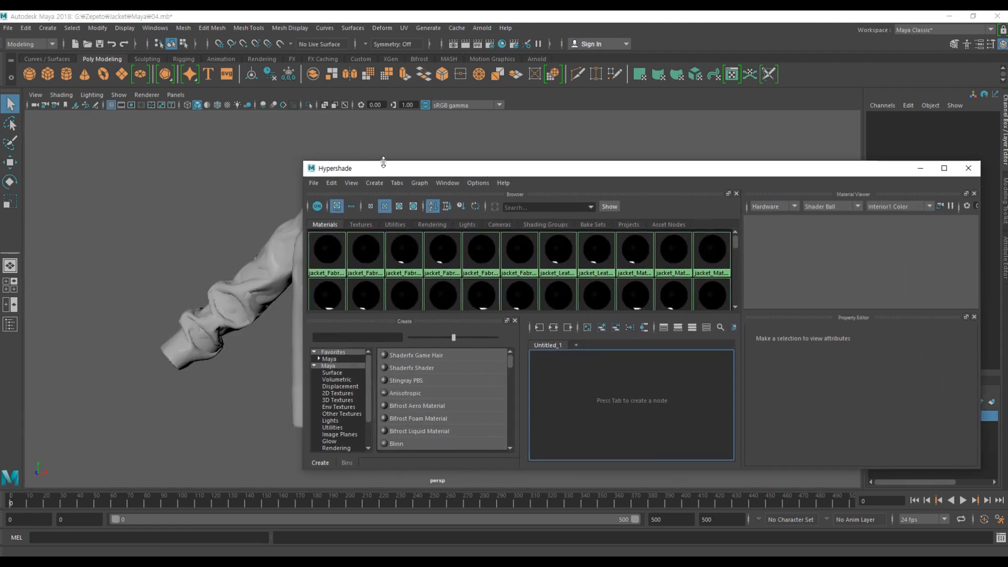
left_click_drag(383, 161, 381, 45)
left_click_drag(303, 154, 378, 153)
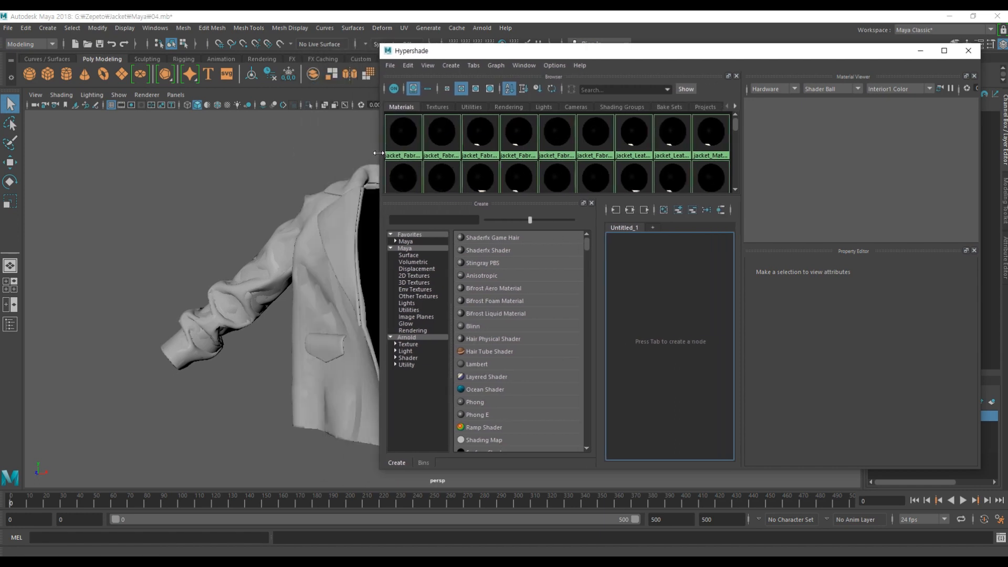
left_click_drag(597, 271, 547, 276)
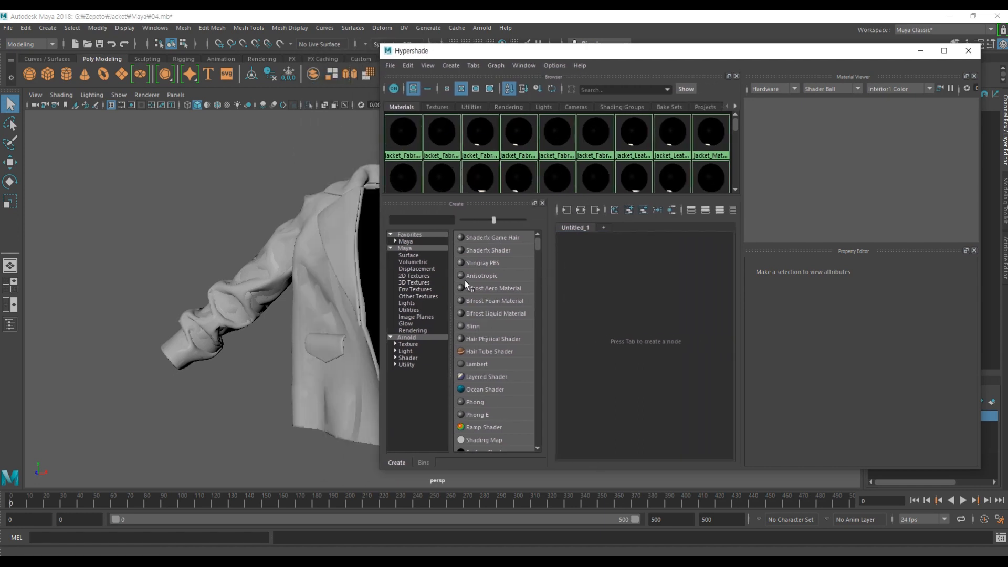
left_click(476, 364)
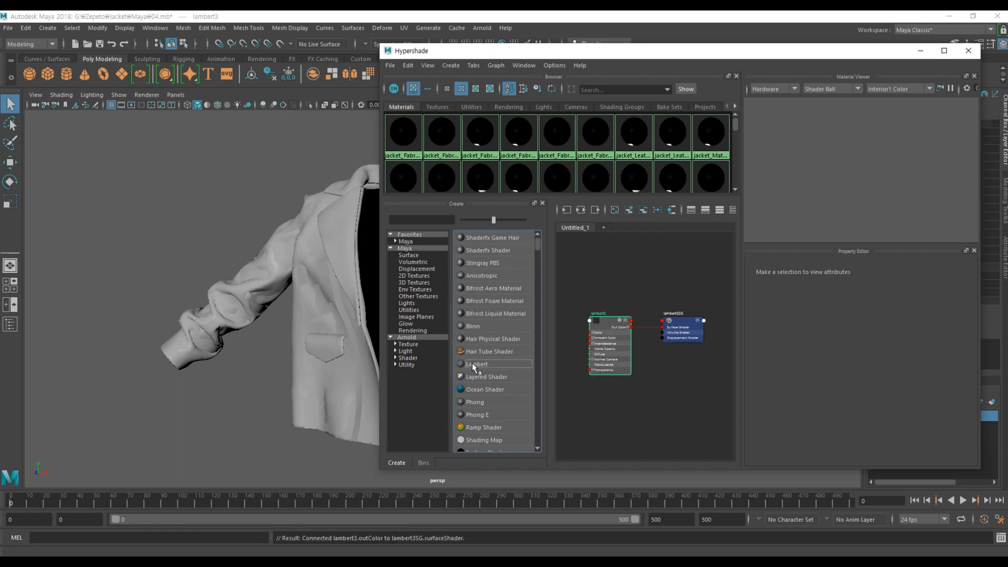
Step: Select all visible jacket meshes and assign the lambert3 material to them
left_click_drag(281, 269, 243, 245, "alt")
left_click_drag(393, 405, 393, 443)
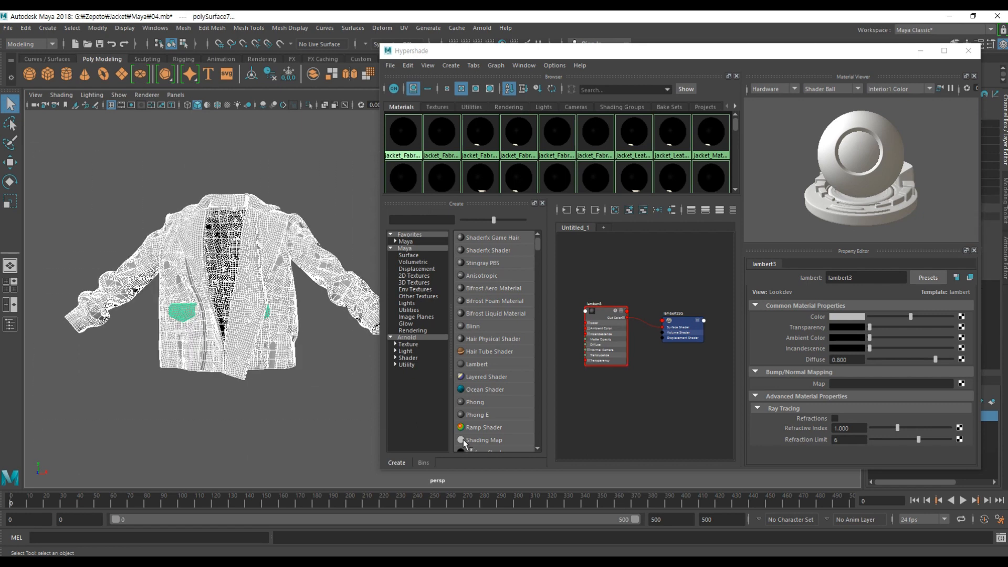
scroll(593, 336, "up", 3)
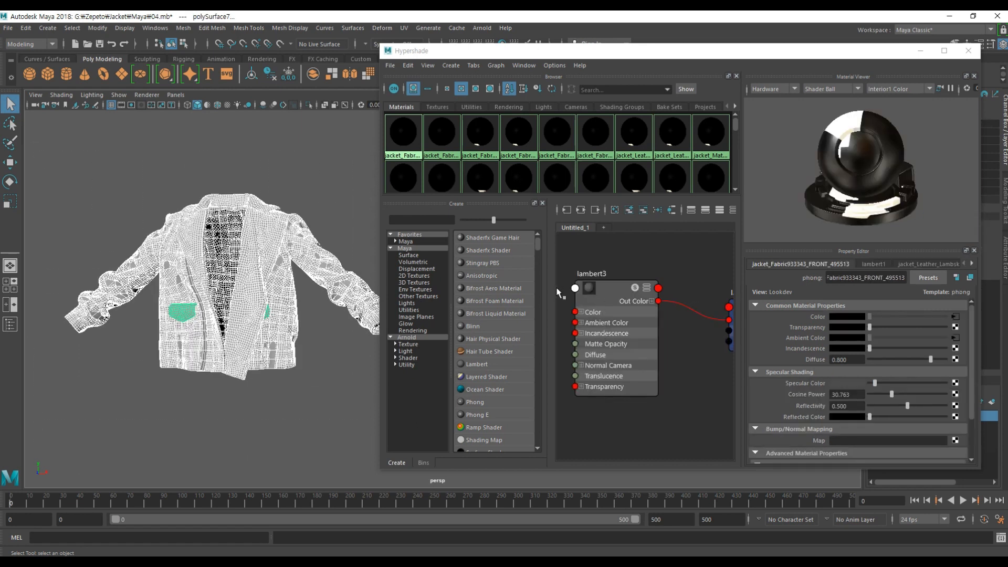
right_click(588, 289)
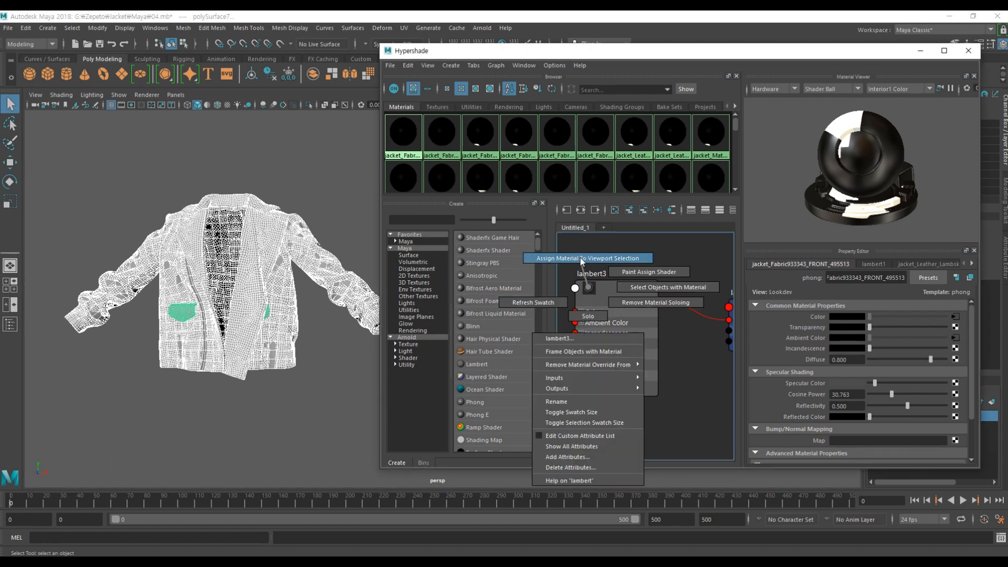
left_click(585, 260)
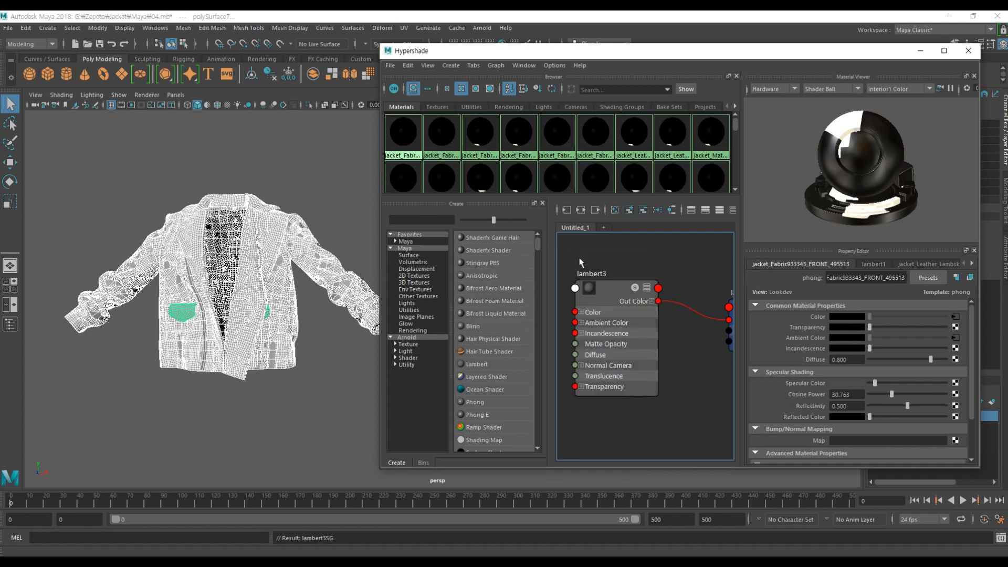
left_click(287, 168)
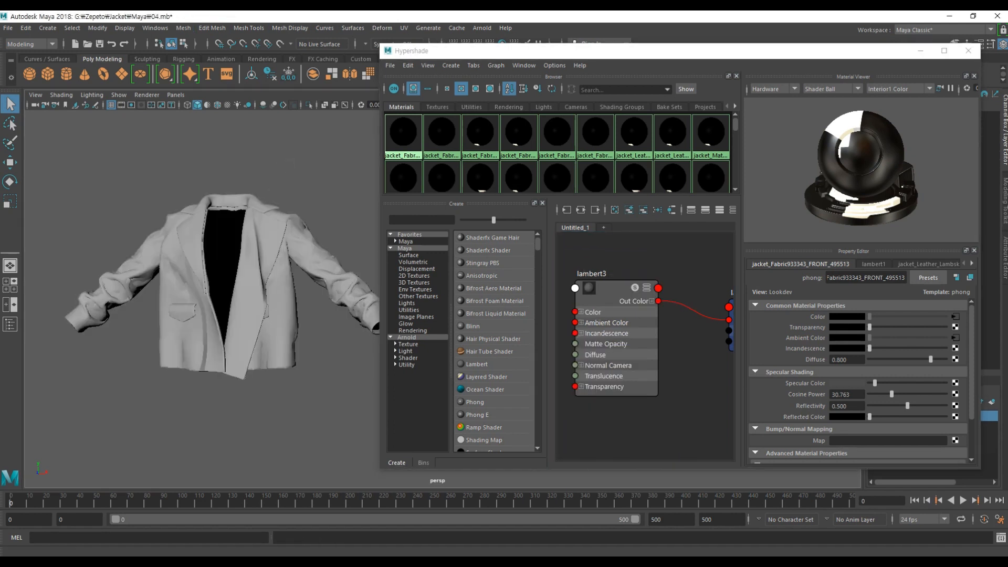
Step: Reselect the jacket meshes and rearrange the lambert3 shading network in the enlarged node graph
left_click_drag(237, 226, 292, 253, "alt")
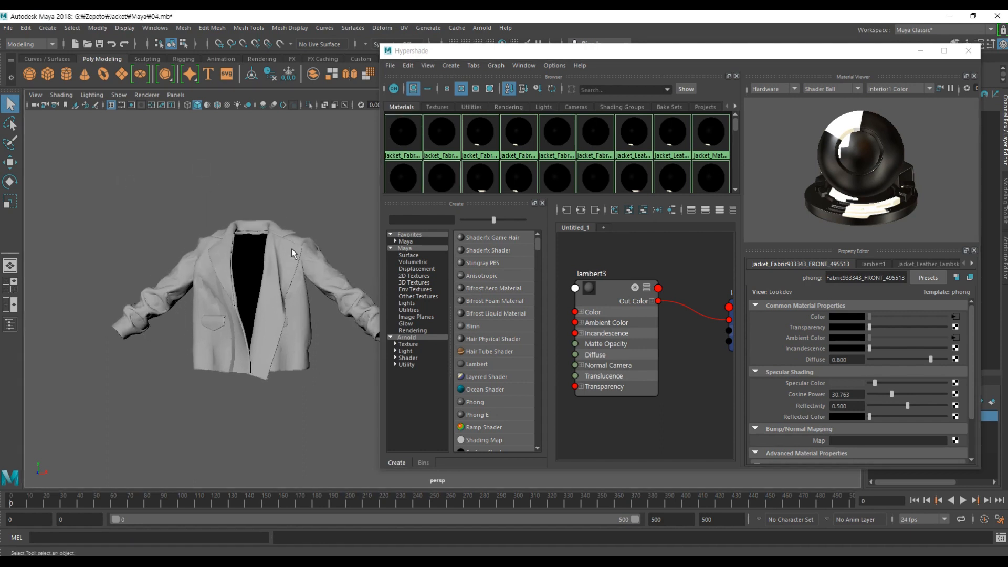
left_click(212, 286)
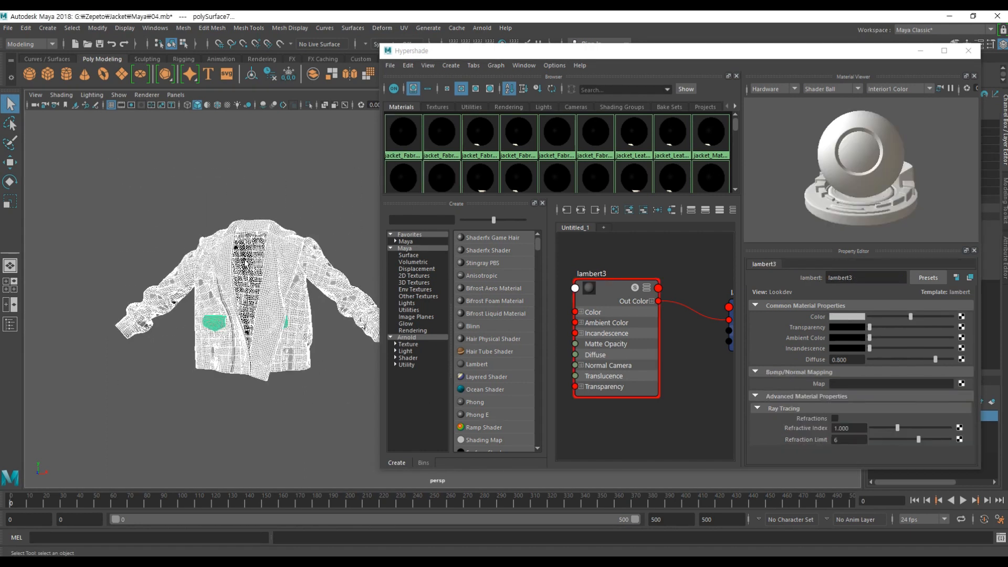
left_click_drag(247, 265, 227, 226, "alt")
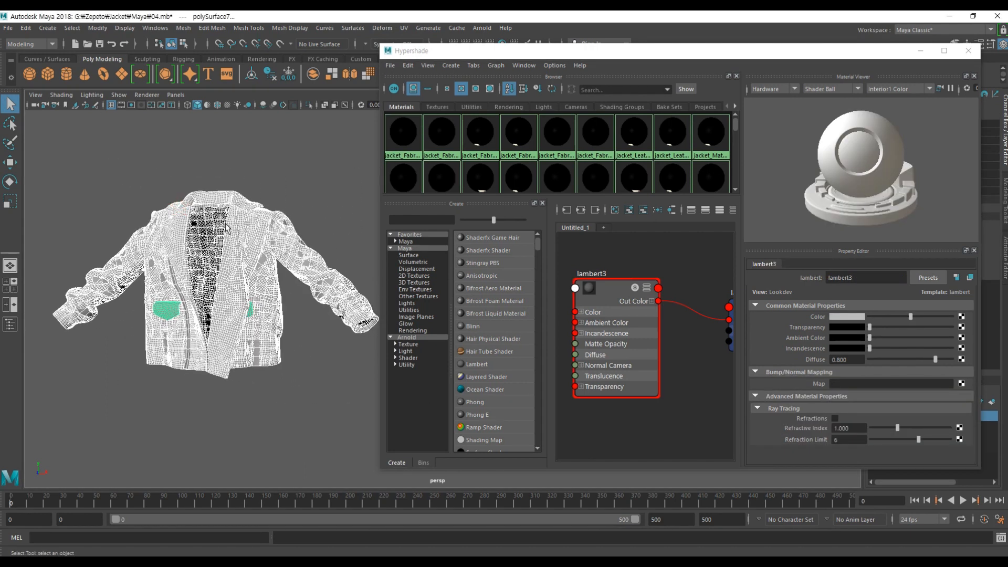
left_click(672, 211)
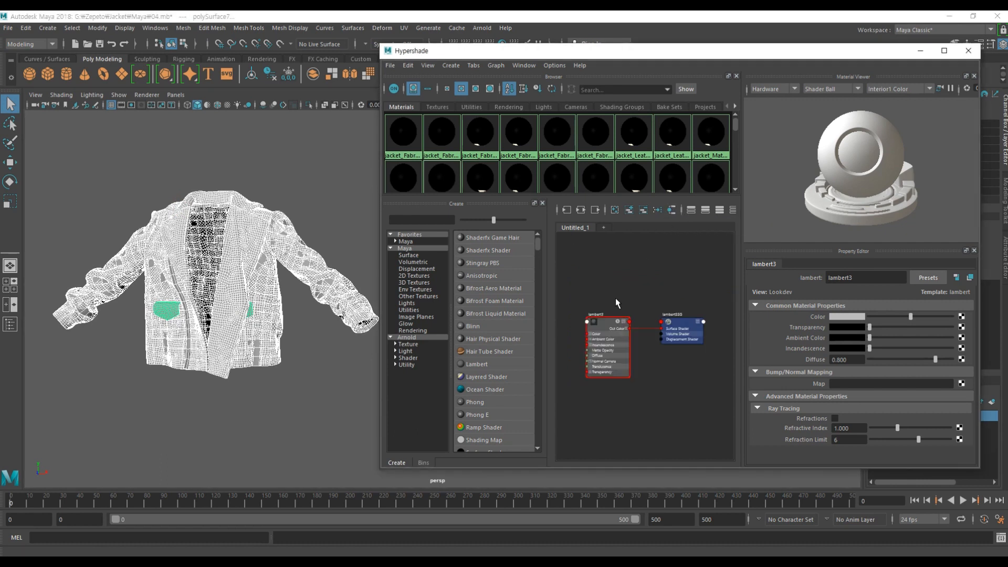
scroll(620, 277, "up", 3)
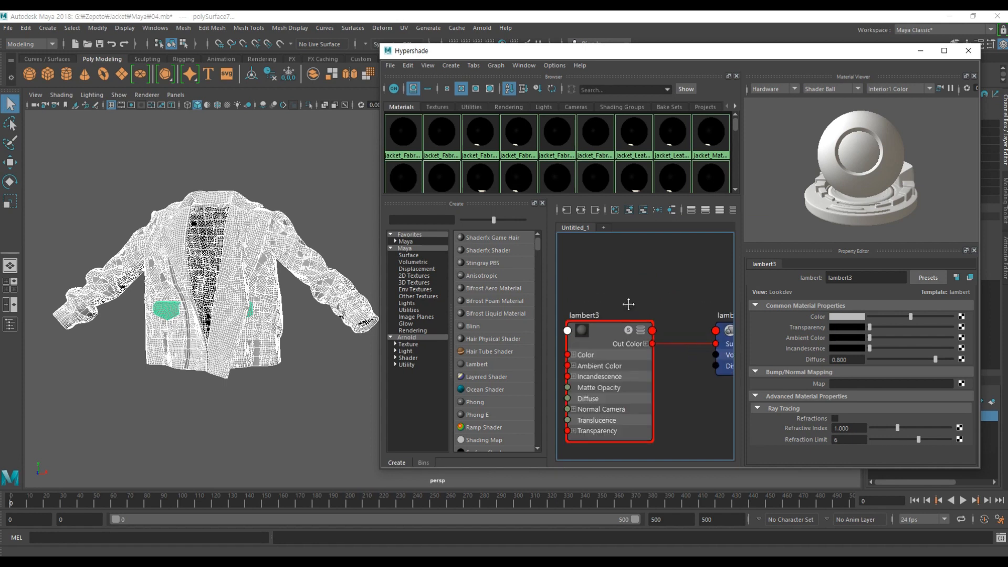
left_click_drag(548, 300, 502, 299)
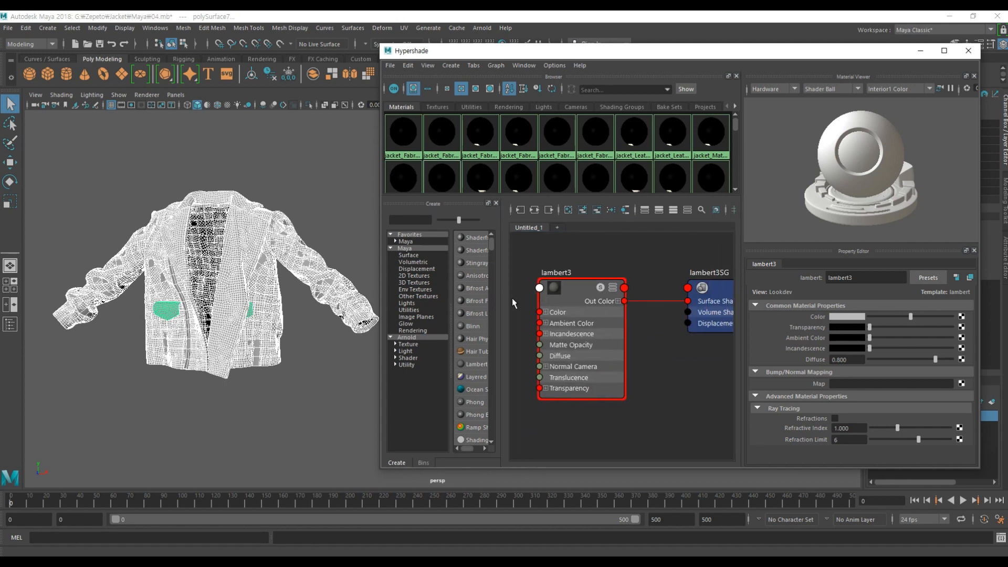
left_click(625, 210)
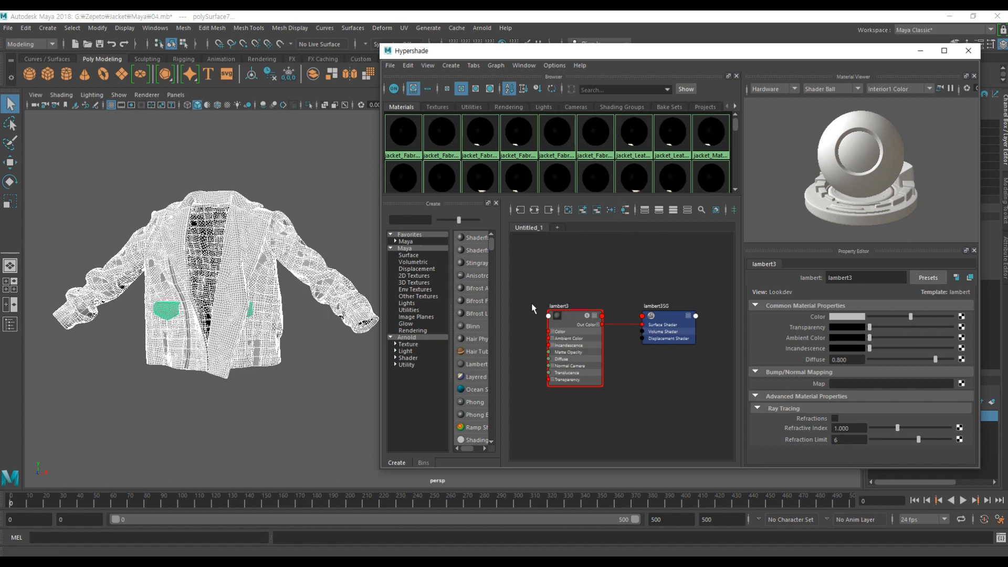
left_click(294, 209)
Step: Enlarge the Hypershade material browser and delete the unused shading nodes
left_click_drag(669, 57, 608, 68)
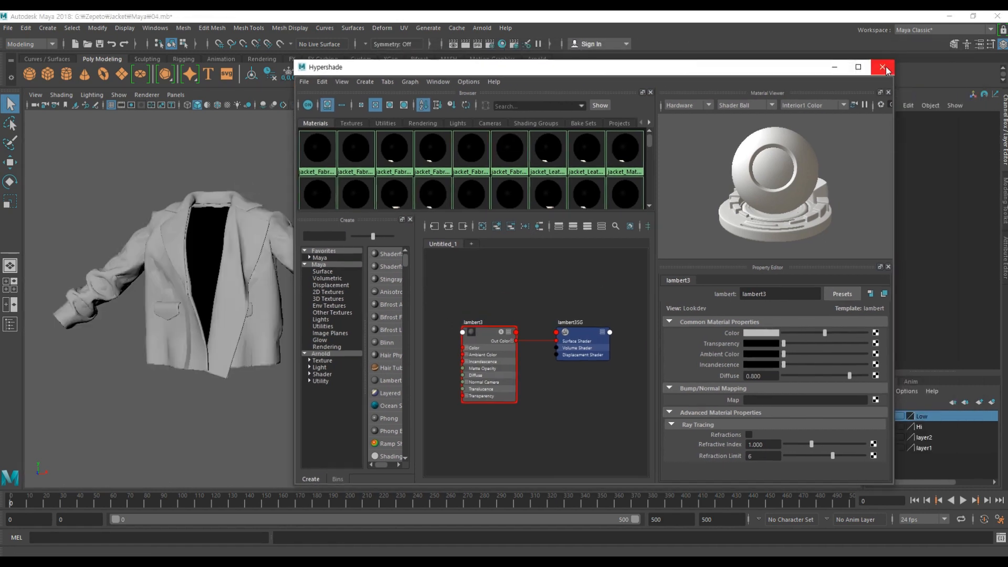
left_click_drag(449, 208, 440, 337)
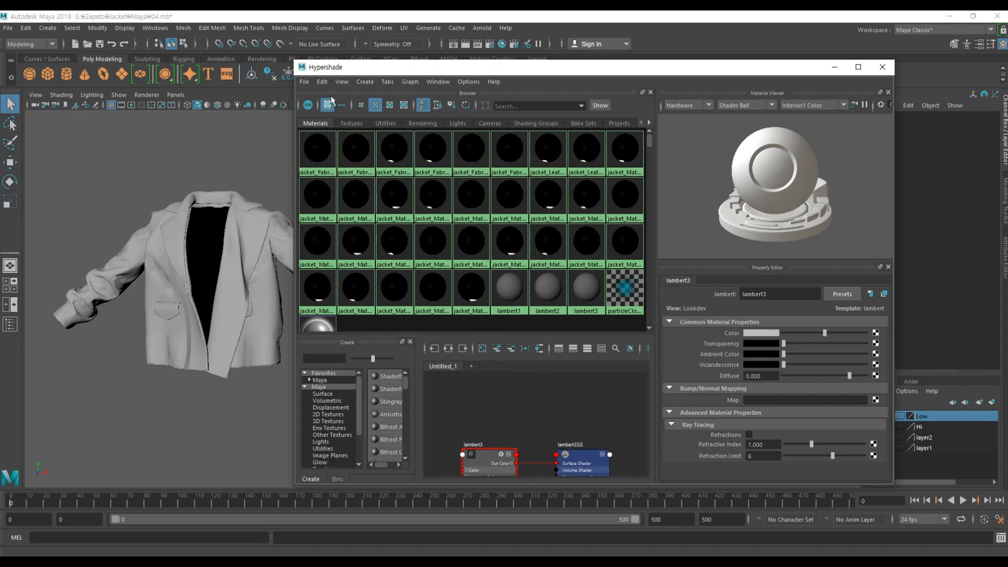
left_click(321, 82)
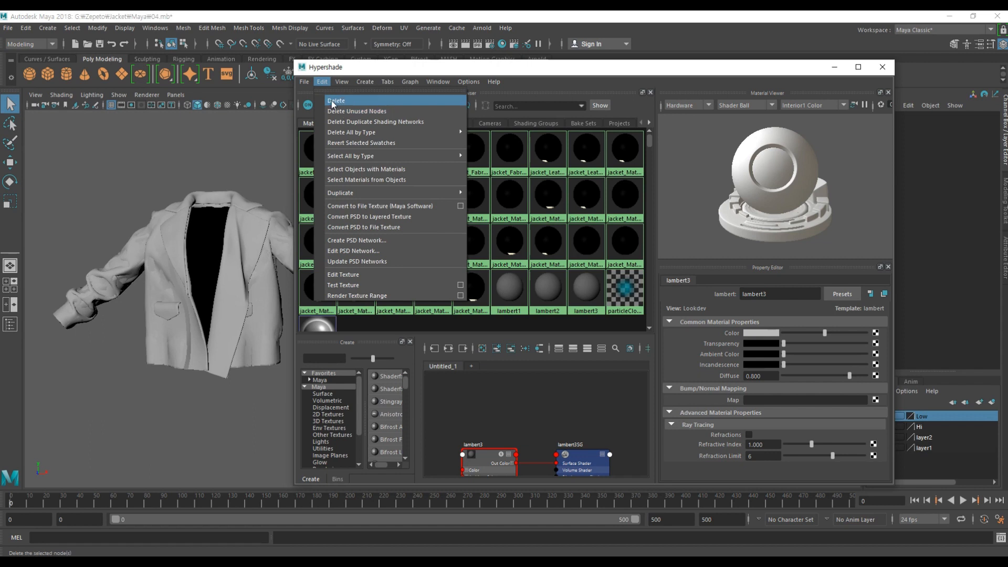
left_click(335, 14)
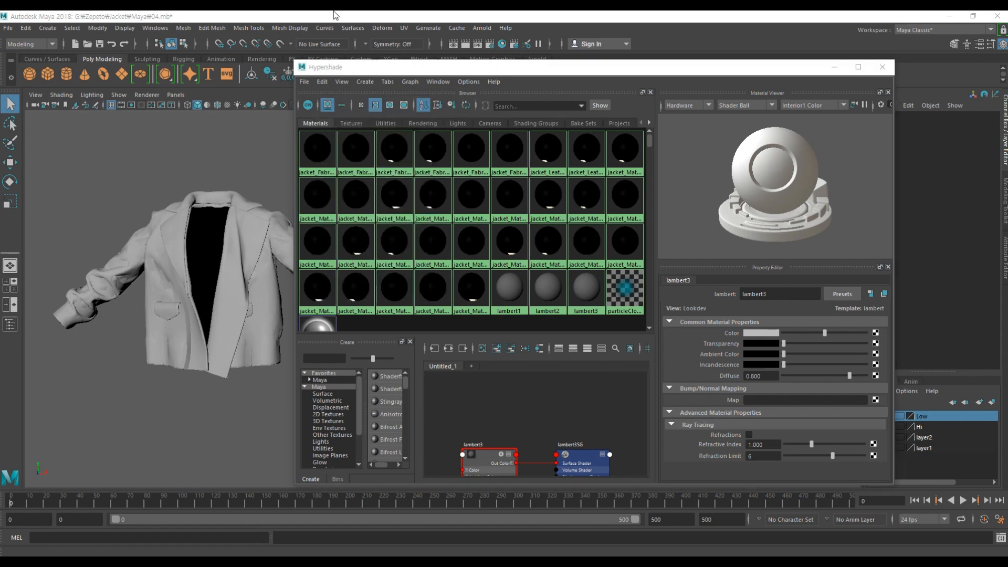
left_click(326, 81)
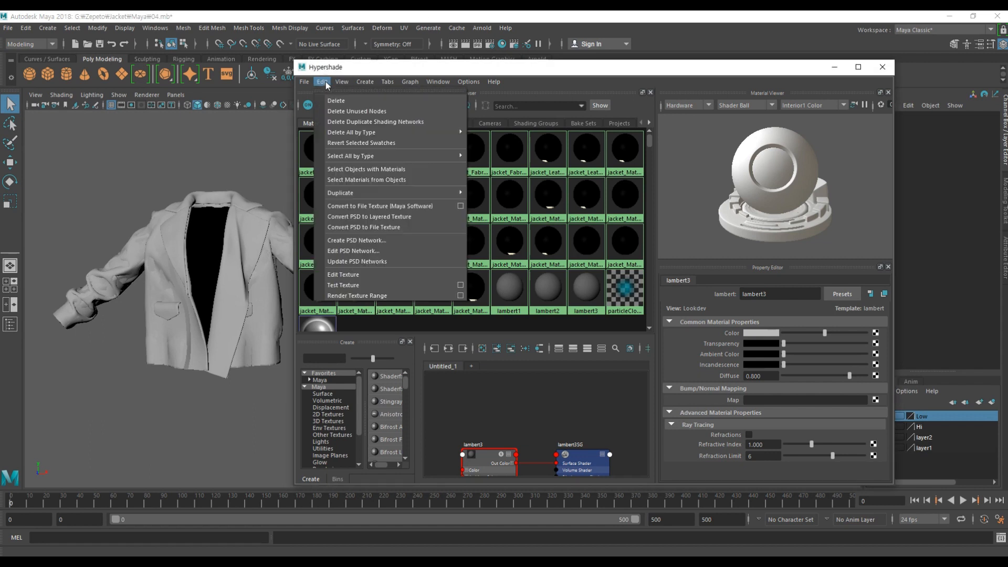
left_click(357, 112)
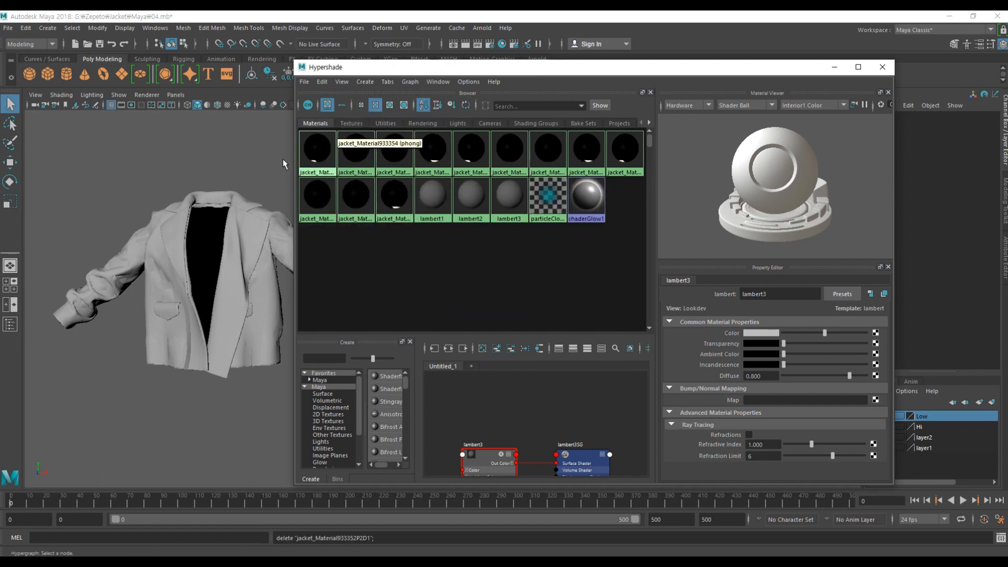
Step: Shrink the material browser again, show the Outliner beside the viewport and close the Hypershade
left_click_drag(487, 334, 488, 239)
left_click(212, 184)
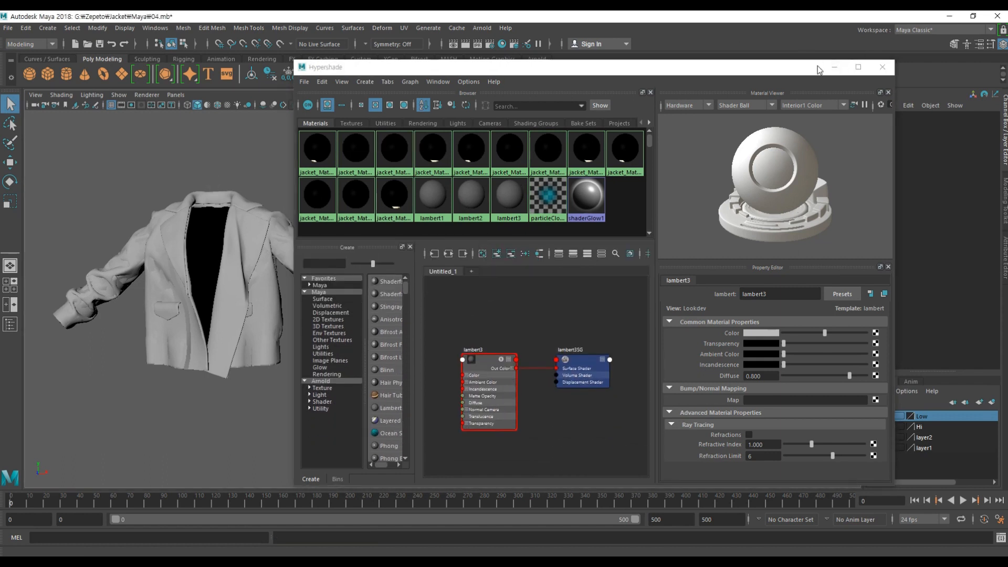
left_click(10, 324)
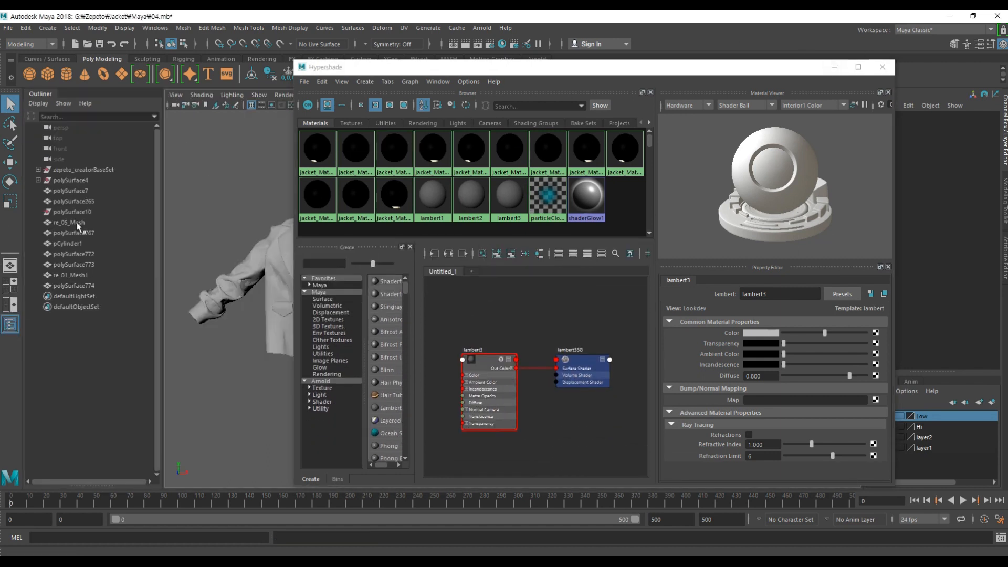
left_click_drag(703, 71, 653, 77)
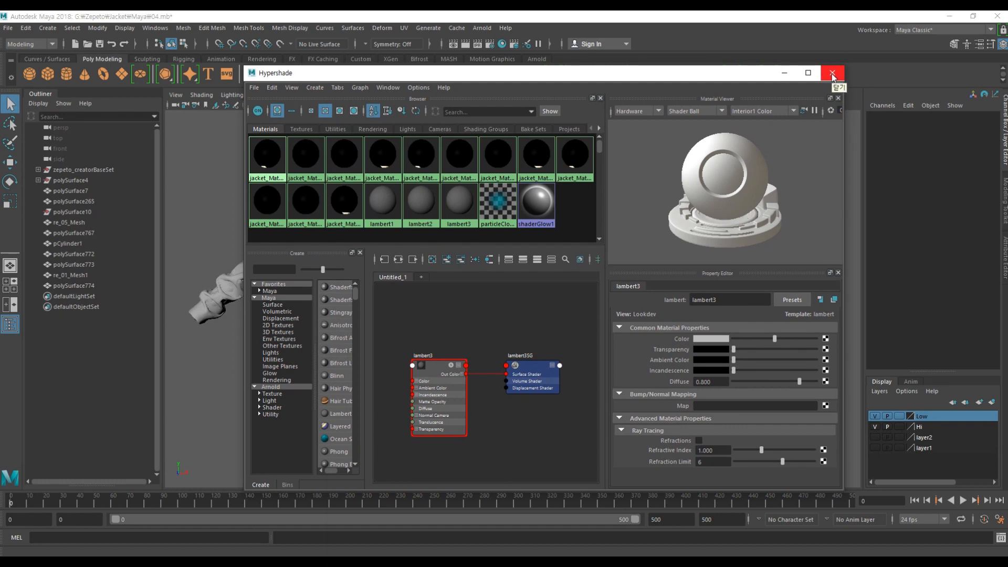
left_click(833, 74)
Step: Select the low-poly jacket body and hide the Low layer
scroll(432, 304, "up", 5)
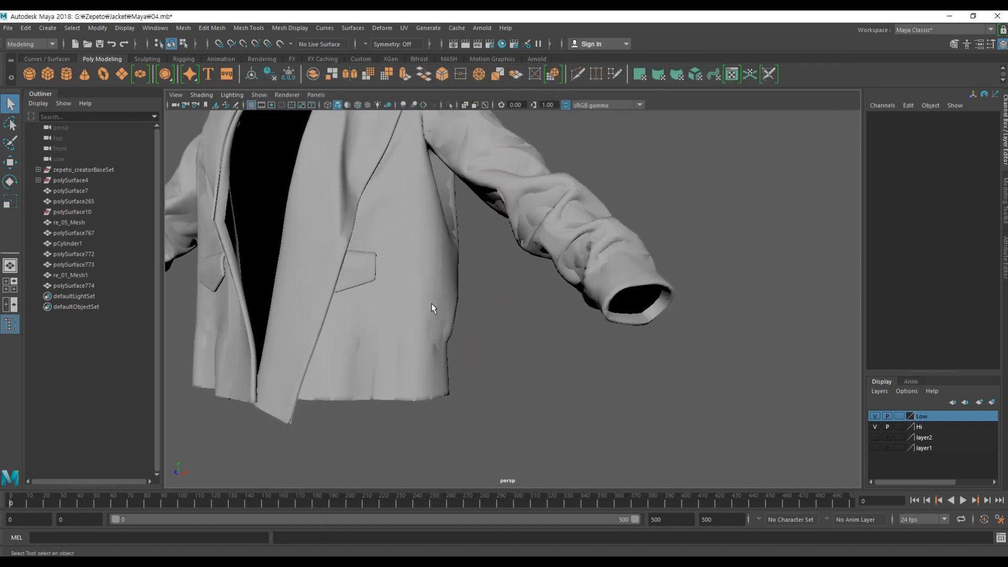
left_click(540, 297)
left_click(875, 416)
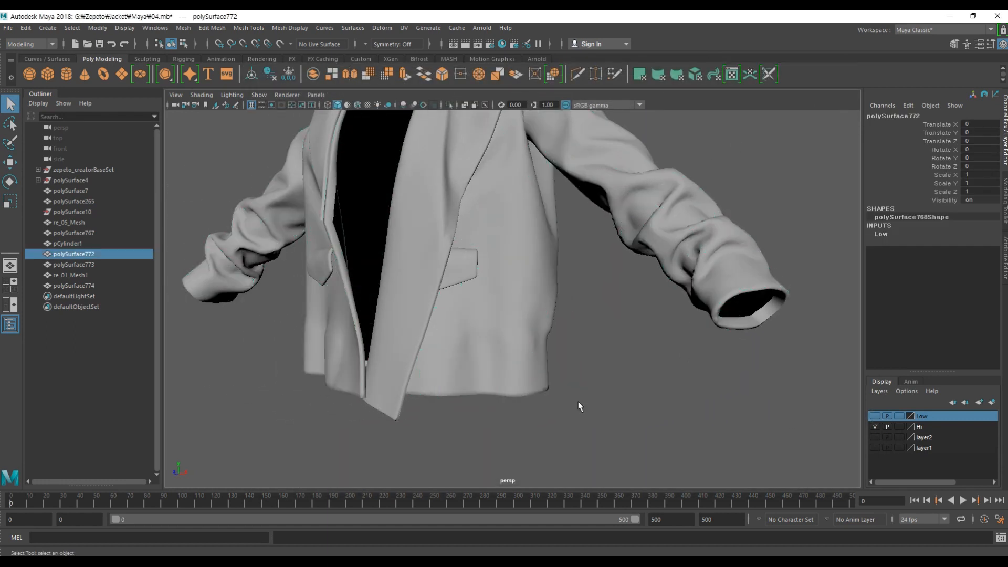
Step: Clear the selection and examine the high-poly jacket from several angles
left_click(485, 335)
right_click_drag(485, 335, 663, 373, "alt")
left_click(663, 373)
left_click_drag(663, 373, 700, 345, "alt")
right_click_drag(700, 345, 499, 315, "alt")
left_click_drag(499, 315, 532, 264, "alt")
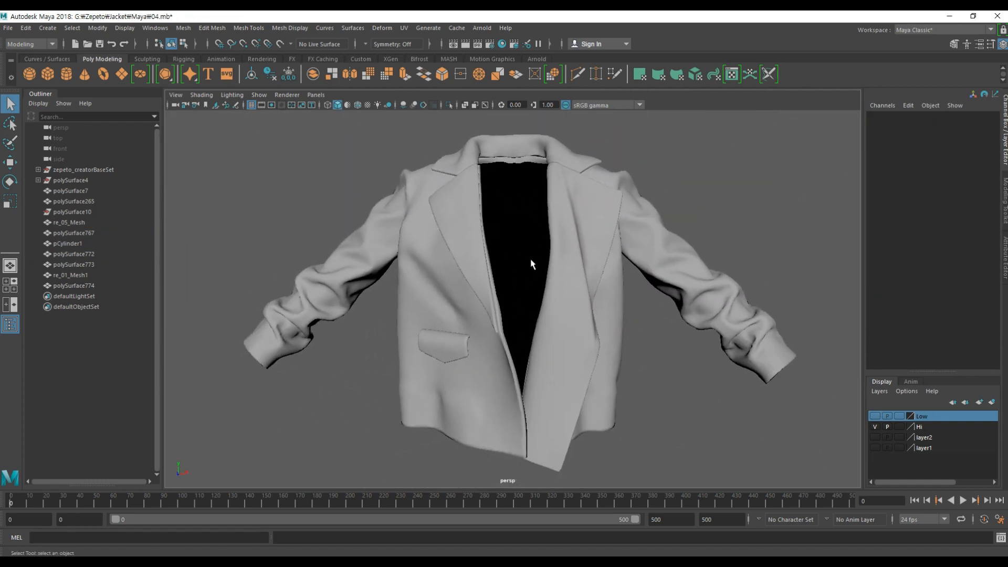
left_click_drag(544, 326, 385, 203, "alt")
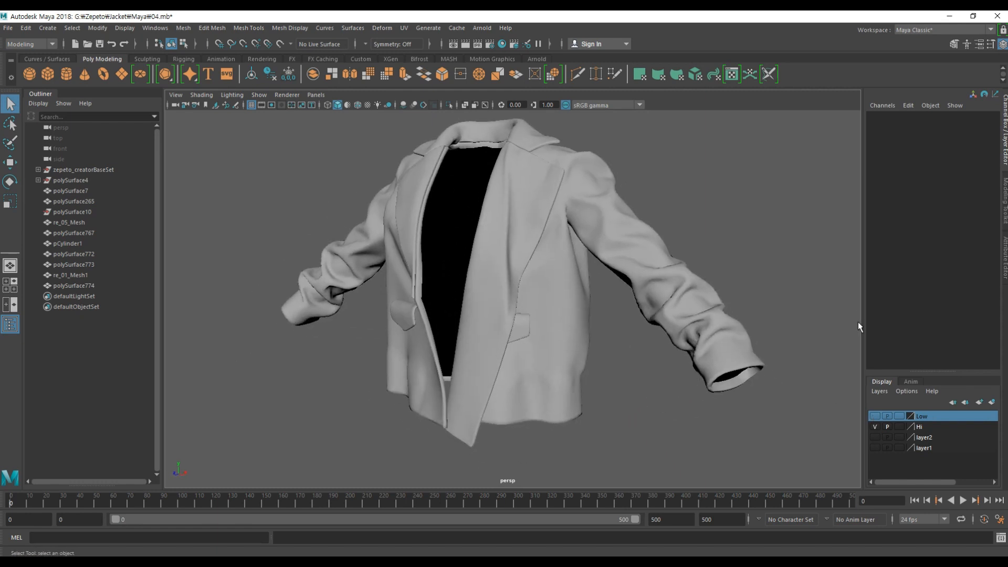
Step: Show the Low layer again and briefly hide and reshow the Hi layer to compare the two jackets
left_click(875, 416)
scroll(527, 331, "down", 2)
left_click_drag(499, 325, 546, 336, "alt")
left_click(874, 427)
left_click(874, 426)
mouse_move(471, 269)
left_mouse_down("alt")
mouse_move(496, 274)
mouse_move(481, 270)
left_mouse_up("alt")
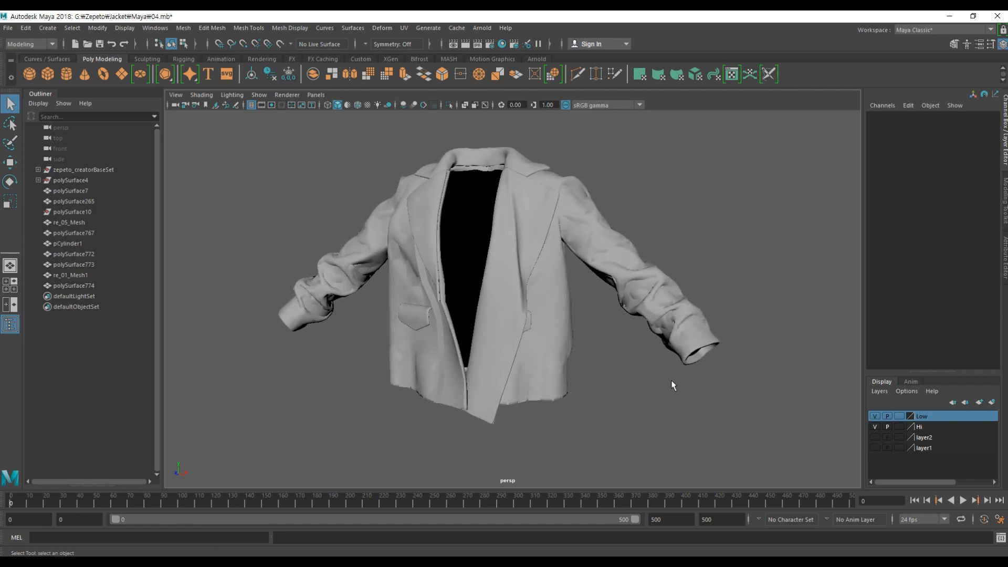
Step: Select all high- and low-poly jacket meshes and freeze their transformations
left_click_drag(249, 128, 170, 62)
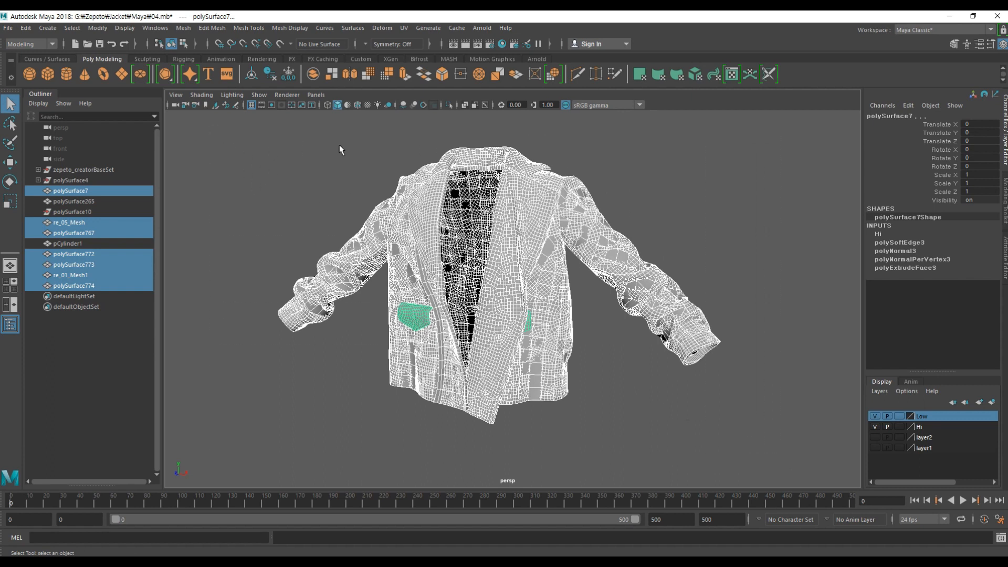
left_click(155, 28)
mouse_move(120, 30)
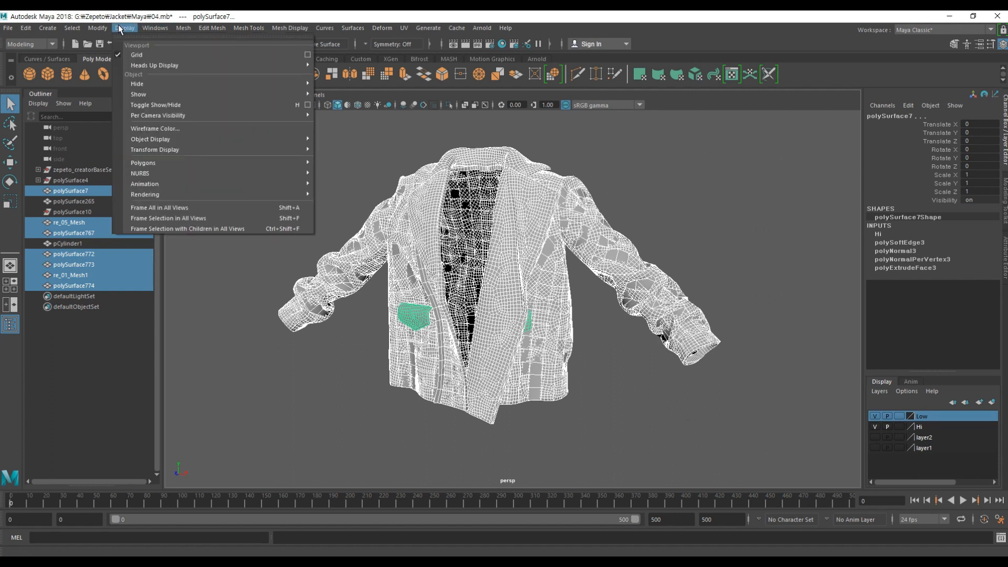
mouse_move(293, 33)
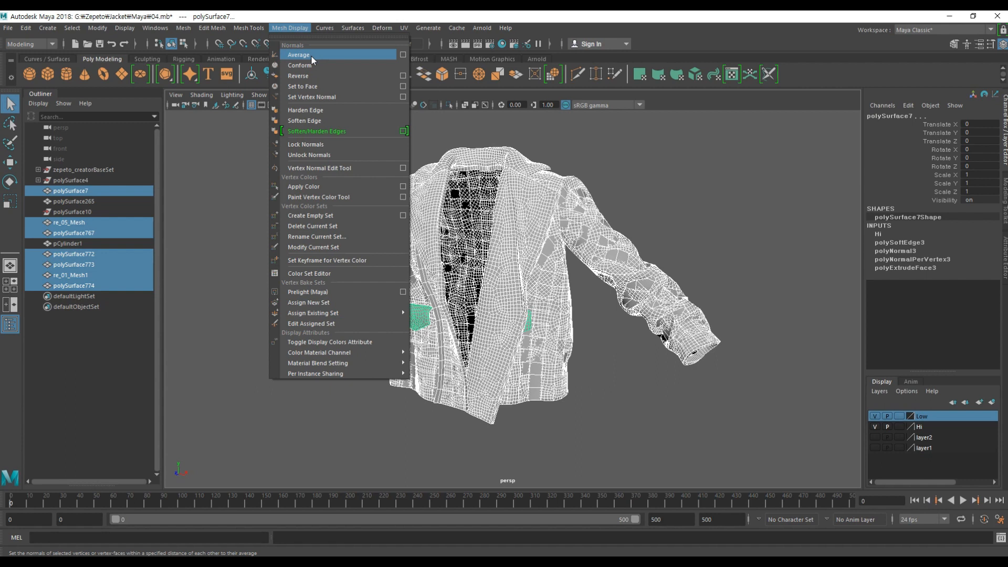
mouse_move(94, 32)
left_click(130, 77)
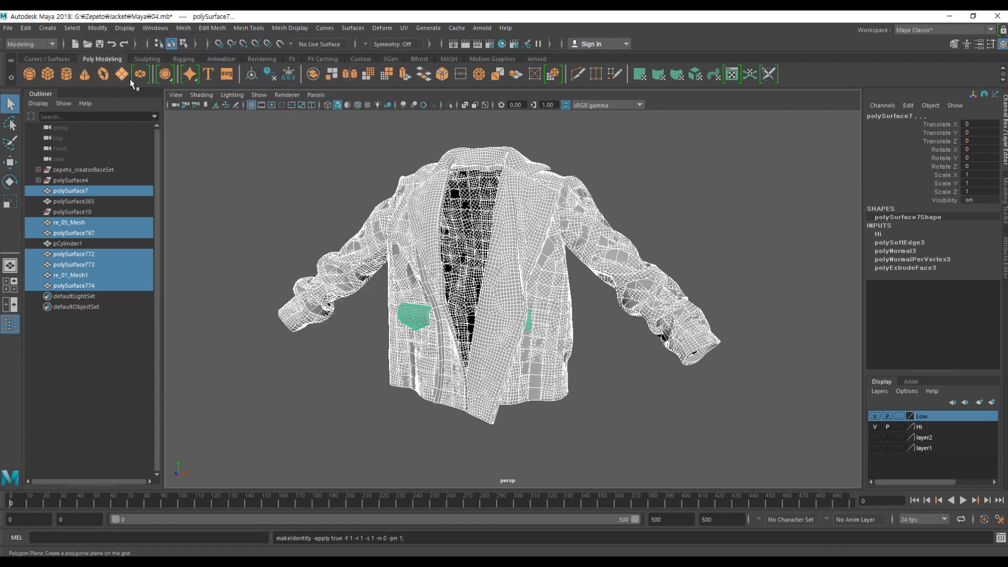
left_click(92, 30)
left_click(112, 76)
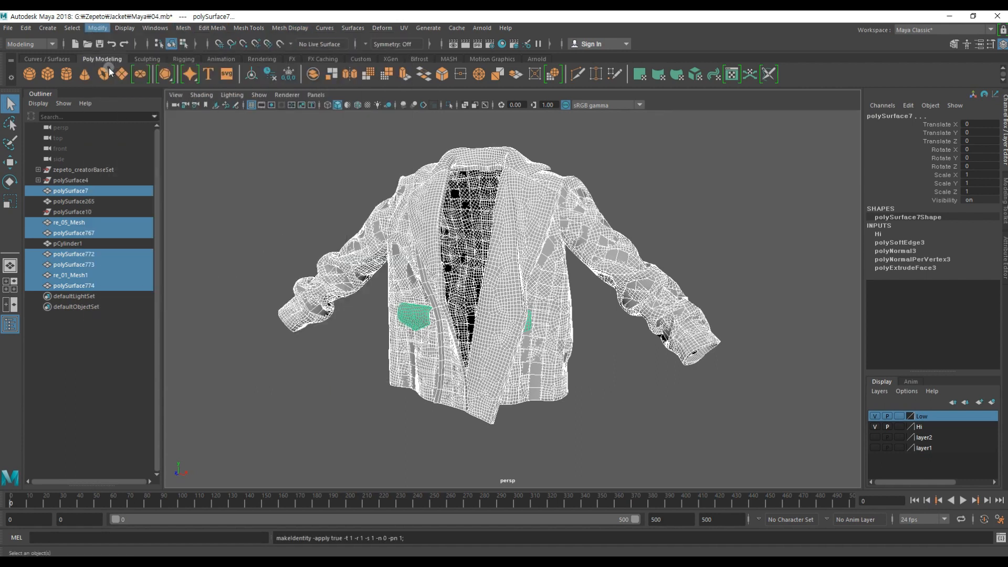
Step: Reselect all the jacket meshes and delete their construction history
right_click_drag(677, 215, 633, 197, "alt")
middle_click_drag(591, 236, 591, 186, "alt")
right_click_drag(591, 186, 472, 268, "alt")
left_click_drag(513, 364, 487, 325, "alt")
left_click(734, 344)
left_click_drag(736, 345, 453, 138)
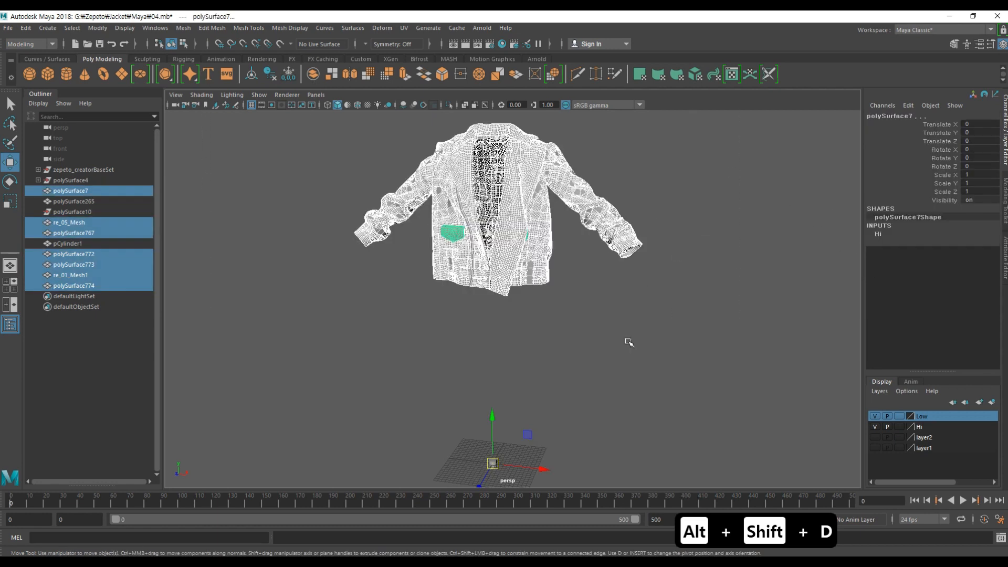
Step: Delete the leftover cylinder pCylinder1 at the grid origin
left_click(629, 342)
left_click(493, 463)
key("Delete")
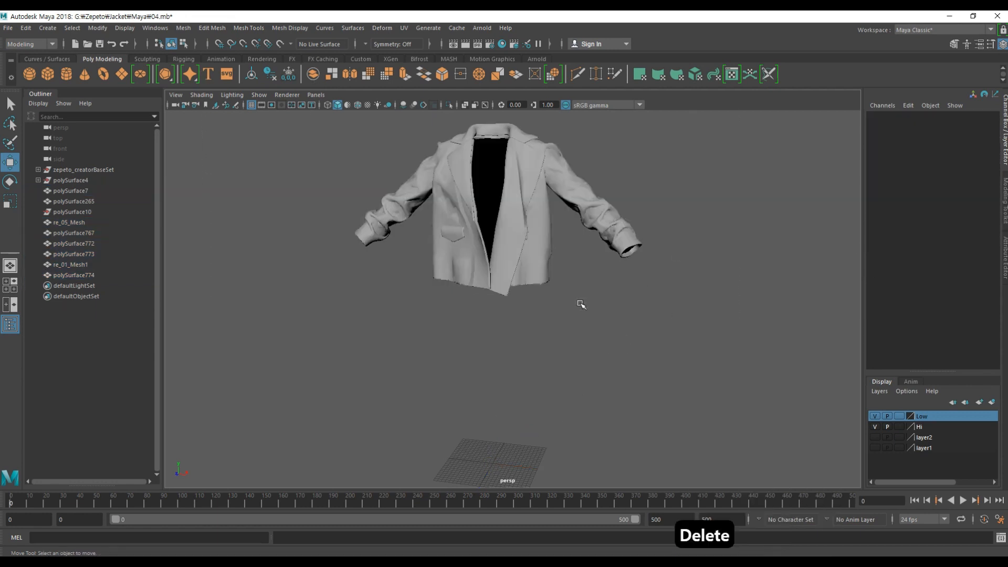
left_click_drag(581, 304, 535, 269, "alt")
left_click_drag(580, 306, 513, 296, "alt")
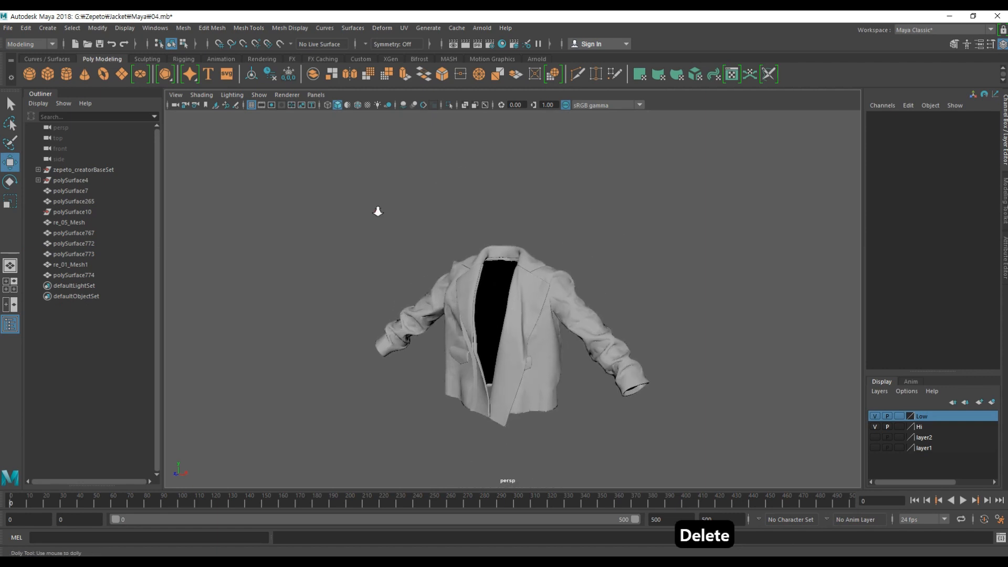
Step: Select the high- and low-poly collar and lapel meshes and set their Translate Z to 15
right_click_drag(378, 211, 517, 215, "alt")
left_click_drag(568, 186, 525, 220)
left_click_drag(642, 221, 551, 206, "alt")
right_click_drag(537, 187, 499, 226, "alt")
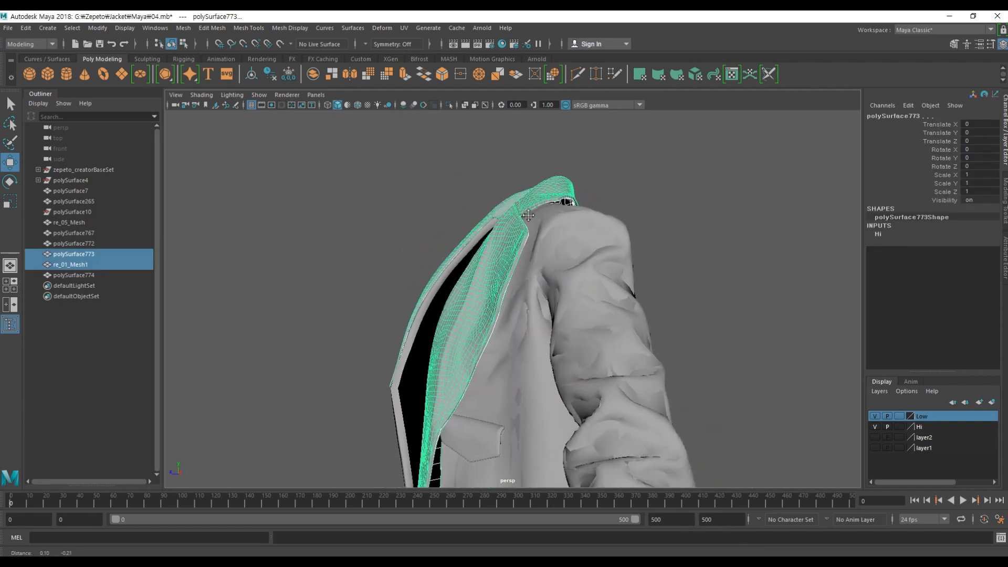
middle_click_drag(499, 309, 475, 247, "alt")
right_click_drag(475, 247, 457, 289, "alt")
left_click_drag(457, 288, 500, 247, "alt")
scroll(518, 273, "down", 5)
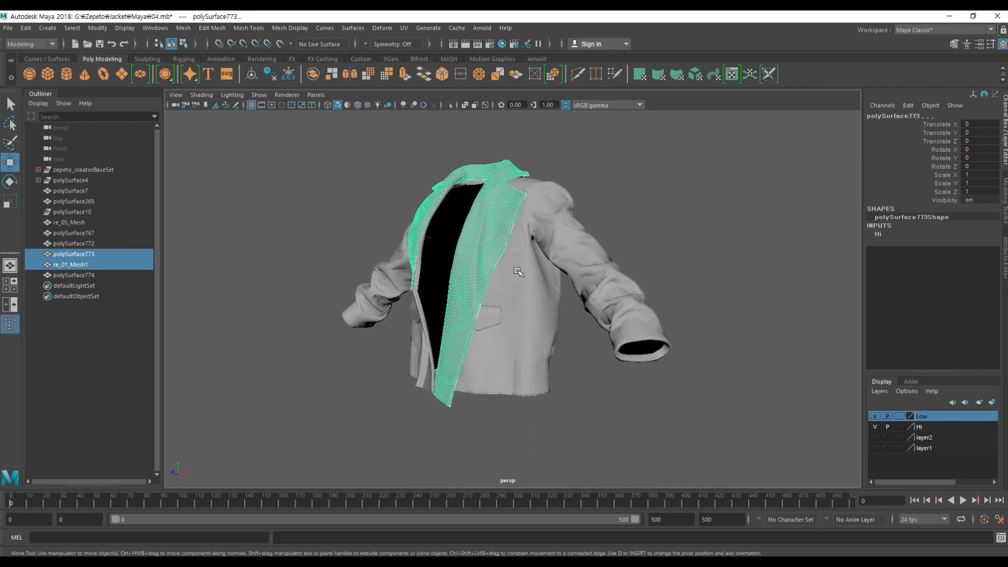
key("w")
left_click_drag(593, 362, 557, 382, "alt")
middle_click_drag(557, 383, 504, 292, "alt")
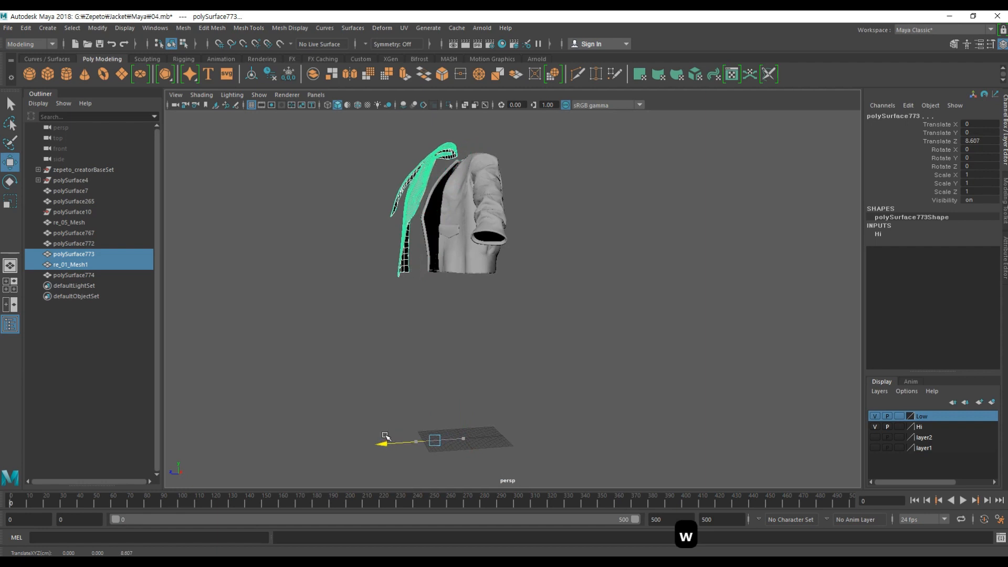
left_click_drag(420, 280, 439, 307, "alt")
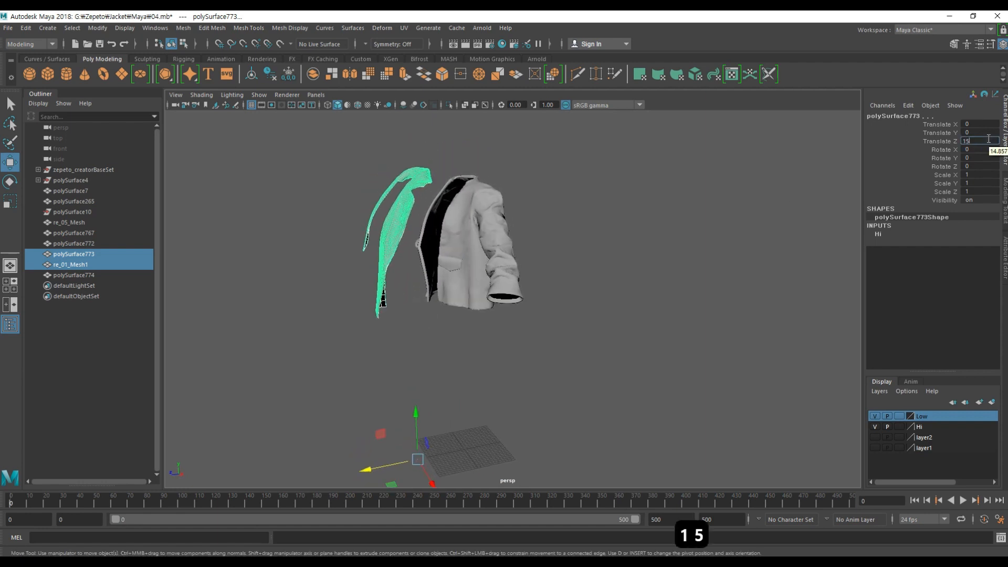
Step: Select the high- and low-poly pocket flap meshes and set their Translate Z to 10
left_click_drag(534, 340, 489, 325, "alt")
scroll(367, 269, "up", 3)
left_click_drag(367, 269, 435, 254, "alt")
left_click_drag(502, 255, 464, 250, "alt")
right_click_drag(463, 250, 496, 232, "alt")
left_click(518, 209, "shift")
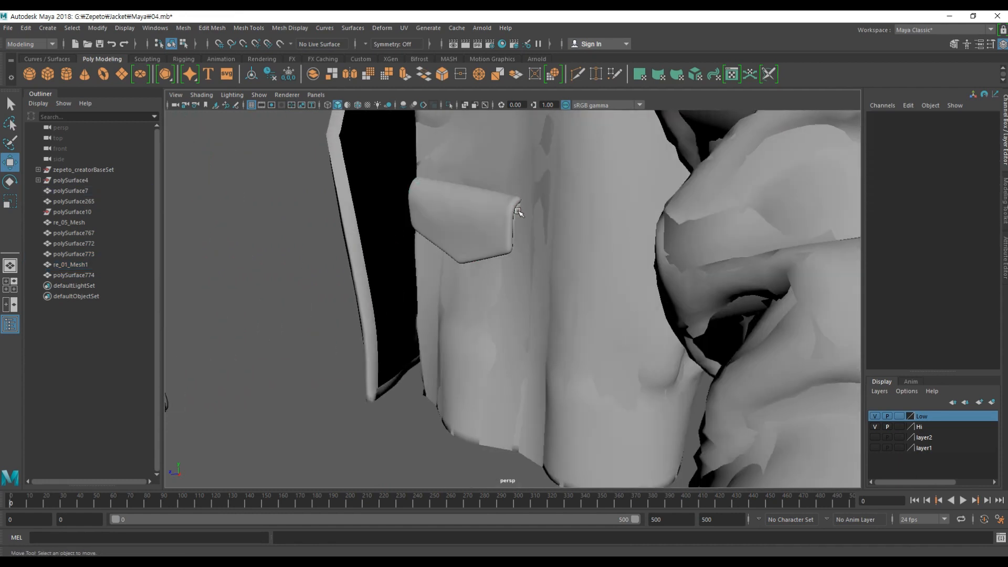
left_click(518, 211)
left_click(500, 211, "shift")
scroll(326, 234, "down", 2)
left_click_drag(326, 235, 485, 246, "alt")
right_click_drag(485, 246, 378, 263, "alt")
left_click_drag(378, 263, 457, 212, "alt")
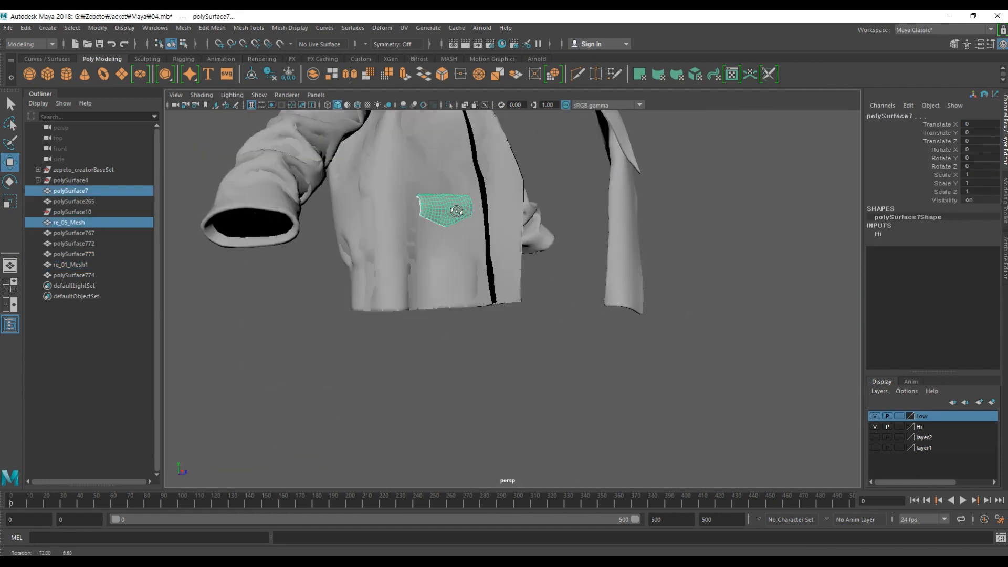
right_click_drag(457, 212, 399, 236, "alt")
middle_click_drag(455, 344, 391, 264, "alt")
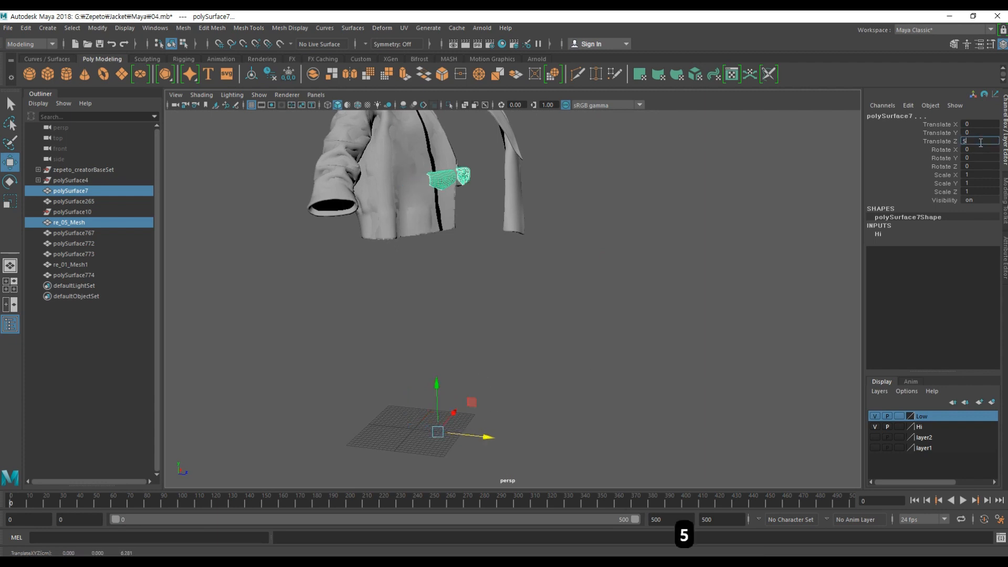
left_click_drag(784, 218, 576, 261, "alt")
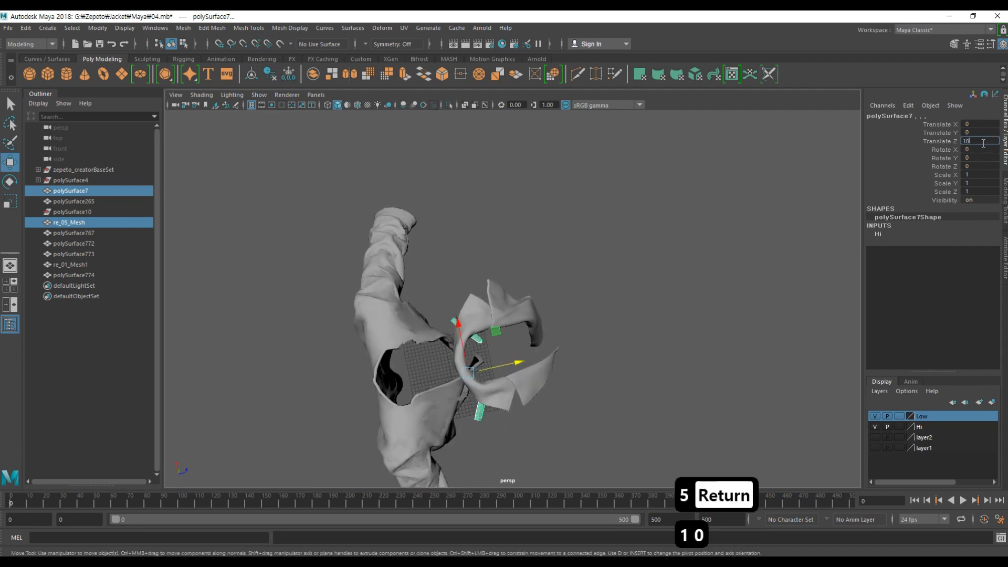
Step: Pull the narrow front strip polySurface774 away from the jacket body by setting its Translate Z to 30
left_click_drag(672, 309, 590, 241, "alt")
left_click(536, 246)
left_click_drag(616, 328, 483, 310, "alt")
middle_click_drag(491, 205, 496, 266, "alt")
right_click_drag(495, 265, 575, 298, "alt")
left_click_drag(573, 218, 404, 238)
right_click_drag(404, 238, 440, 270, "alt")
left_click(440, 270)
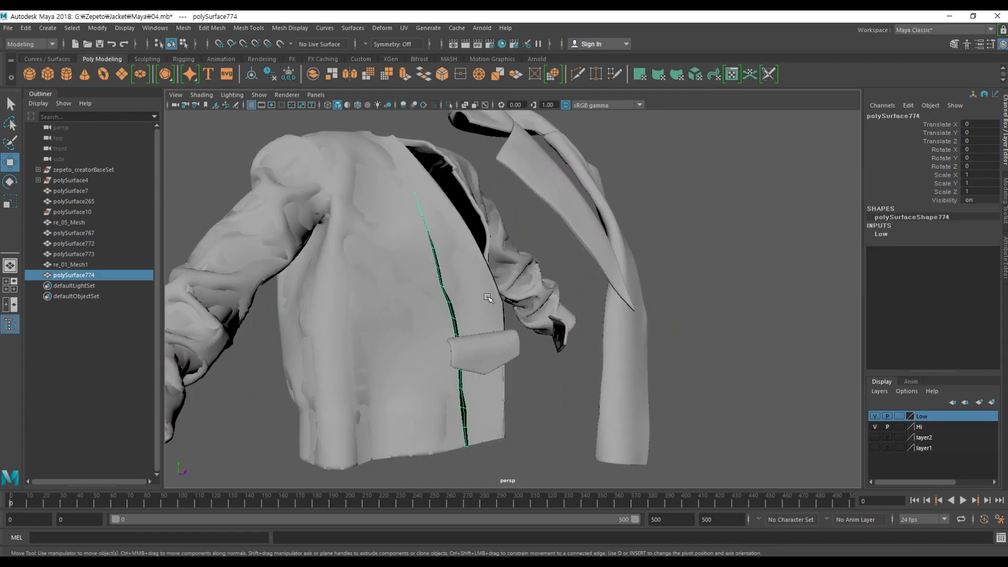
left_click_drag(489, 298, 481, 346, "alt")
middle_click_drag(481, 346, 520, 247, "alt")
right_click_drag(520, 247, 478, 296, "alt")
left_click_drag(478, 296, 527, 336, "alt")
middle_click_drag(526, 337, 522, 309, "alt")
left_click_drag(539, 270, 468, 211, "alt")
left_click_drag(534, 252, 541, 430, "alt")
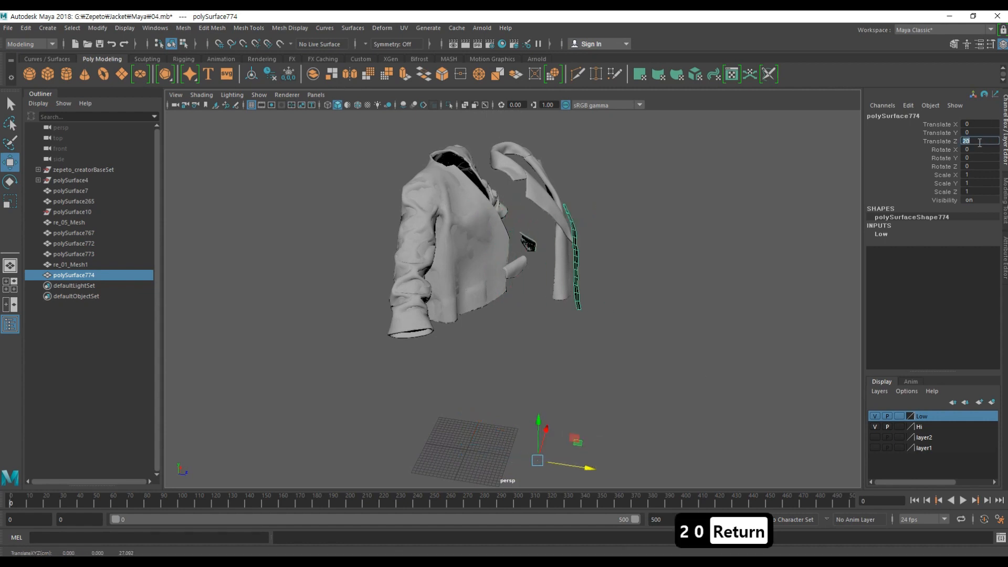
left_click(706, 263)
left_click_drag(707, 263, 532, 252, "alt")
middle_click_drag(531, 253, 475, 281, "alt")
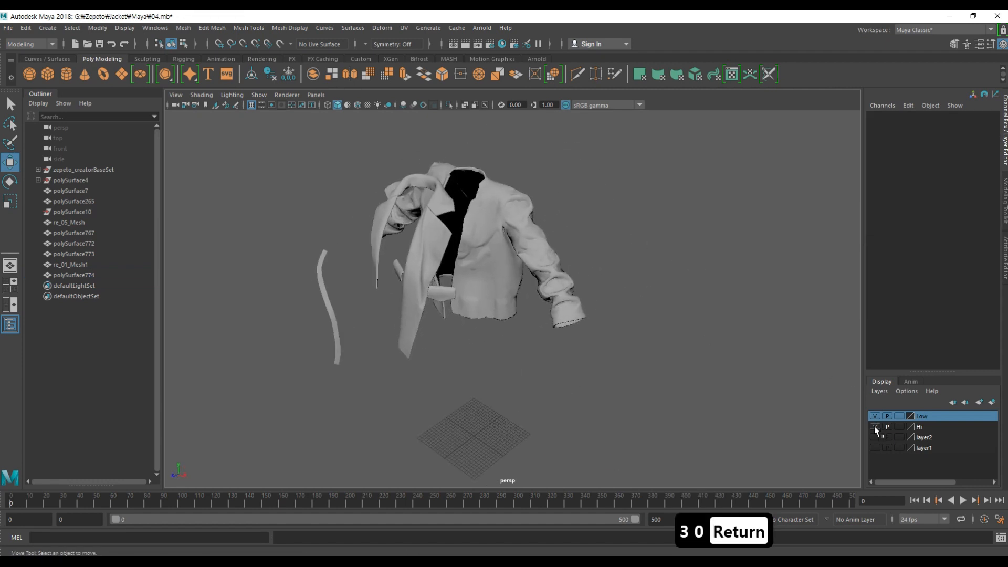
Step: Hide the Hi layer, select the four low-poly jacket meshes and open the UV Editor
left_click_drag(137, 79, 138, 79)
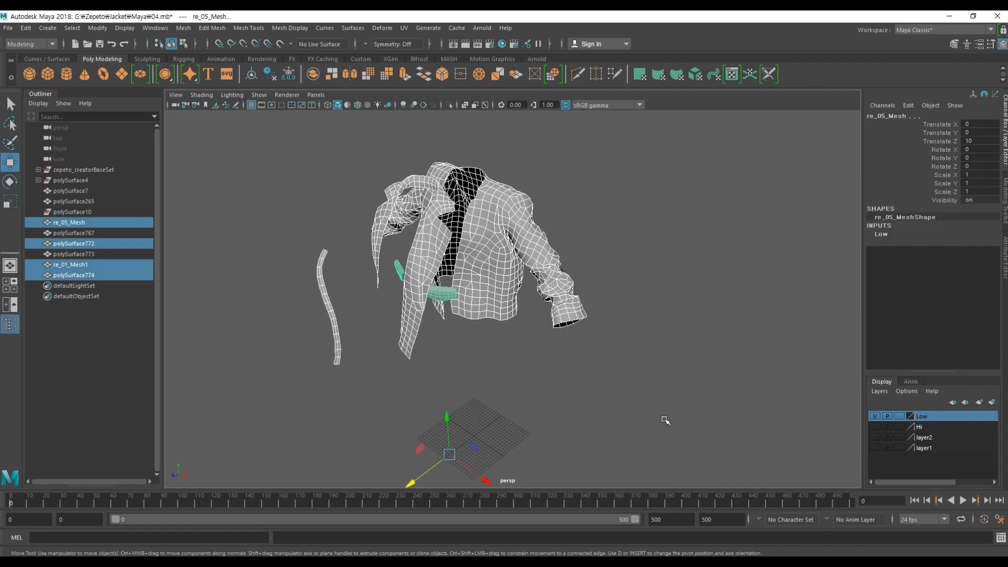
left_click_drag(489, 193, 532, 186, "alt")
left_click(408, 29)
left_click(425, 45)
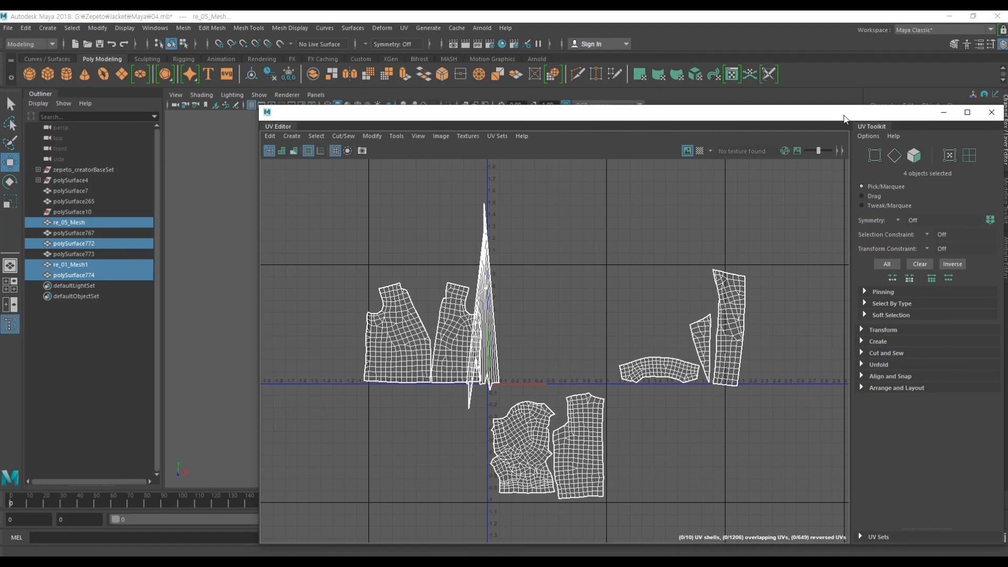
Step: Resize the UV Editor and place it beside the jacket so both stay in view
left_click_drag(844, 115, 998, 118)
left_click_drag(637, 100, 362, 142)
left_click_drag(716, 97, 914, 294)
left_click_drag(597, 108, 647, 105)
left_click_drag(336, 273, 388, 273, "alt")
Step: Select all faces of the narrow front strip and apply an Automatic UV projection
left_click(897, 145)
scroll(315, 294, "up", 5)
double_click(220, 336)
middle_click_drag(221, 273, 325, 342, "alt")
left_click(404, 28)
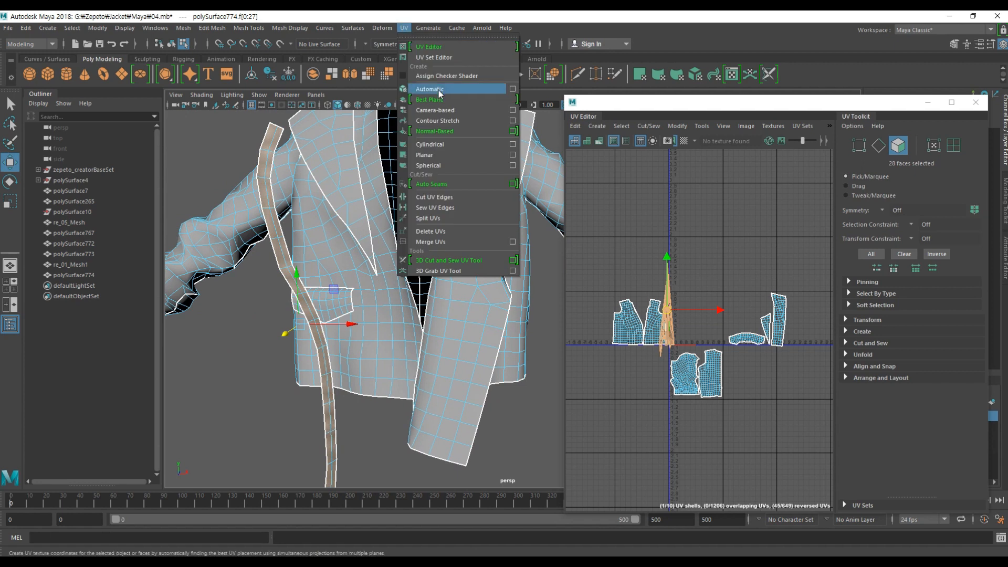
left_click(439, 90)
Step: Move the strip's UV shell outside the 0–1 tile above the body shells and turn on the checker map
scroll(664, 322, "up", 5)
key("F12")
scroll(714, 210, "down", 3)
left_click_drag(703, 273, 638, 169)
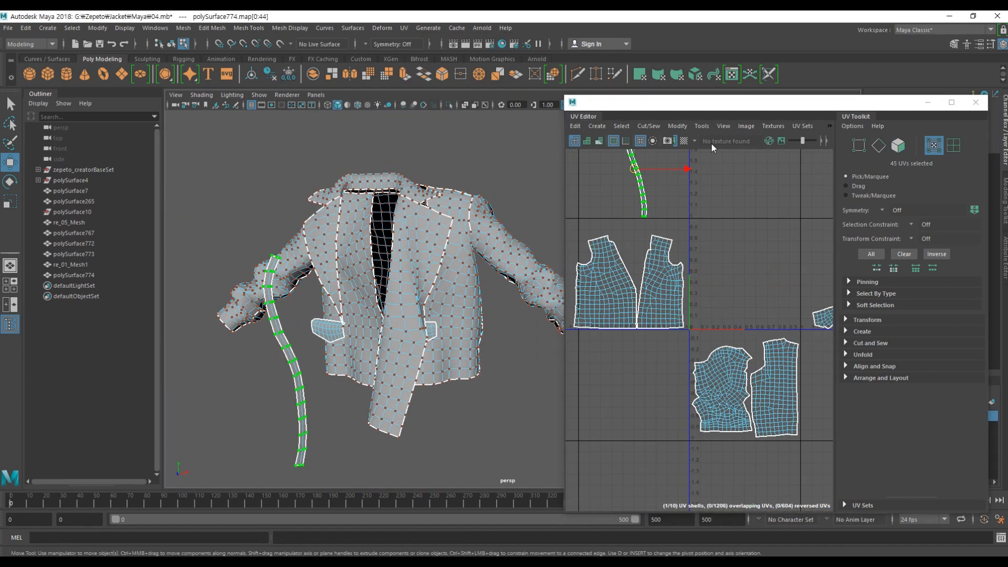
left_click(684, 140)
left_click_drag(565, 266, 528, 266)
Step: Select all the displayed UV shells and pack them into the 0–1 tile with Layout
scroll(698, 315, "down", 4)
left_click_drag(577, 210, 814, 431)
left_click(845, 320)
left_click(845, 477)
scroll(843, 486, "down", 3)
left_click(868, 476)
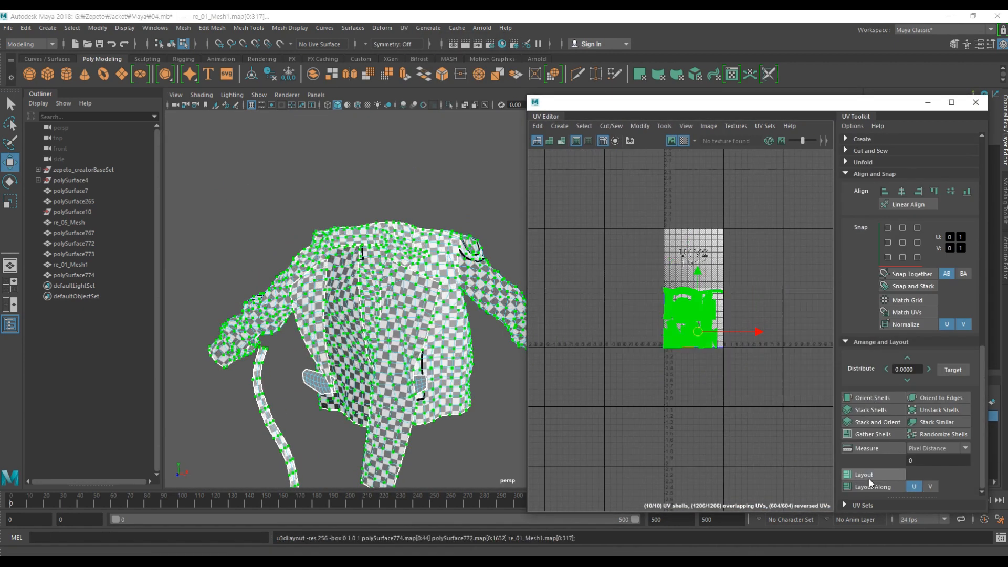
Step: Select the low-poly pocket flaps and apply a Camera-based UV projection to them
scroll(713, 380, "up", 7)
middle_click_drag(714, 380, 670, 424, "alt")
left_click(782, 141)
left_click_drag(336, 273, 420, 277, "alt")
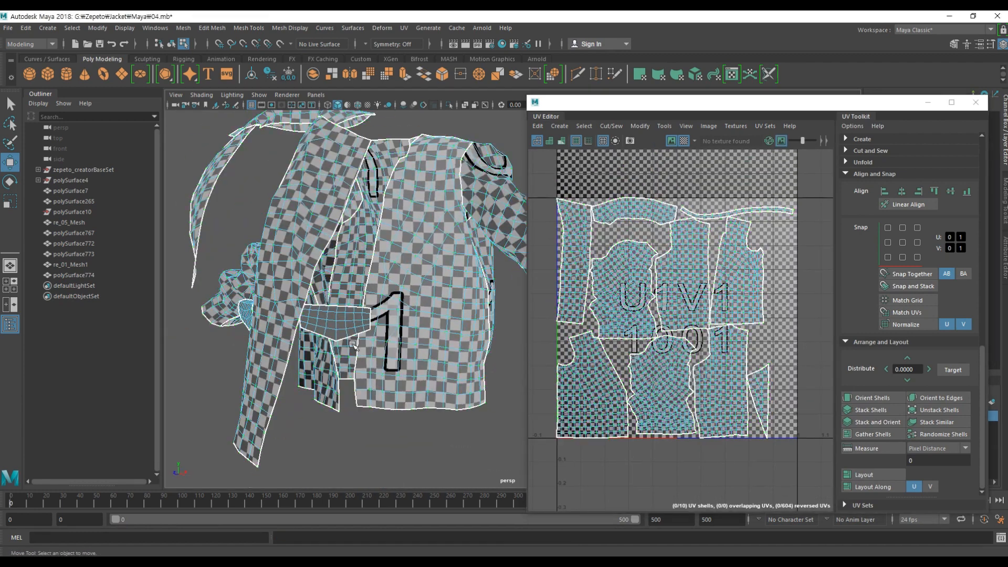
left_click(341, 313)
left_click(404, 27)
left_click(439, 112)
Step: Place the two pocket flap UV shells outside the 0–1 tile and display them with the other jacket shells
left_click_drag(336, 273, 389, 273, "alt")
scroll(725, 315, "down", 3)
left_click_drag(578, 289, 799, 358)
right_click_drag(758, 284, 616, 282, "shift")
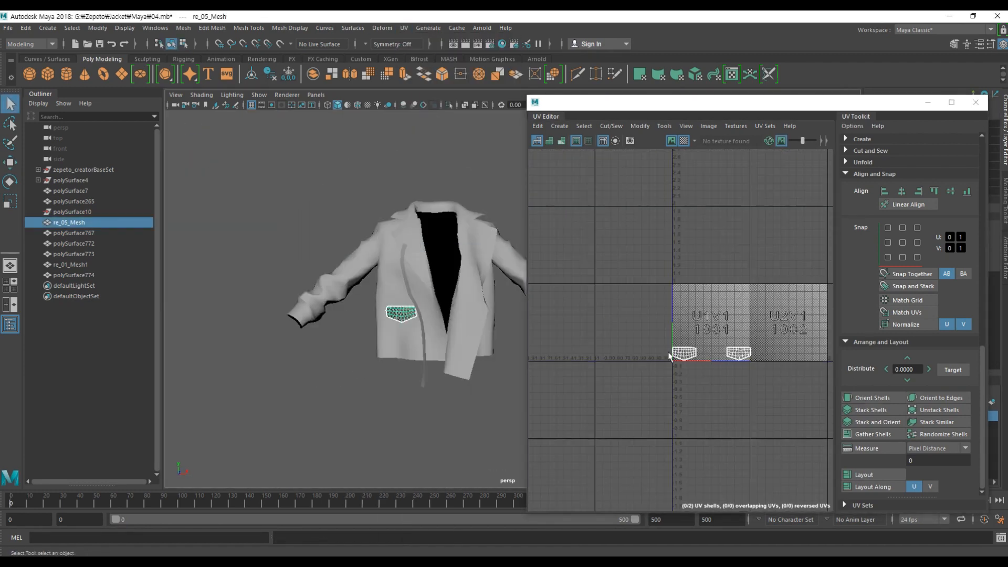
key("w")
scroll(633, 333, "up", 3)
right_click_drag(638, 368, 679, 415)
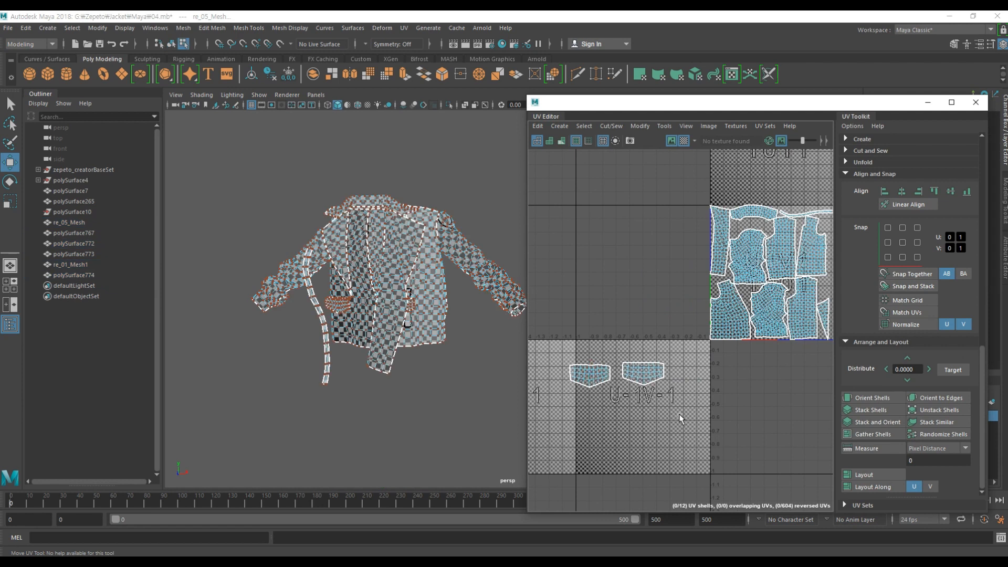
Step: Select both pocket flap UV shells and move them into the U2V1 tile beside the packed jacket shells
left_click_drag(680, 415, 555, 333)
left_click_drag(619, 374, 730, 341)
middle_click_drag(719, 352, 558, 392, "alt")
left_click_drag(566, 380, 737, 334)
right_click_drag(722, 334, 762, 357, "alt")
middle_click_drag(645, 340, 702, 329, "alt")
right_click_drag(703, 327, 685, 303, "alt")
middle_click_drag(686, 303, 696, 317, "alt")
right_click_drag(645, 294, 702, 310, "alt")
middle_click_drag(703, 309, 626, 320, "alt")
left_click_drag(758, 368, 739, 272)
middle_click_drag(739, 271, 753, 283, "alt")
Step: Move the two pocket flap UV shells to just above the packed 0–1 tile
left_click_drag(361, 333, 357, 302, "alt")
right_click_drag(357, 302, 434, 383, "alt")
middle_click_drag(336, 310, 377, 300, "alt")
left_click_drag(377, 299, 365, 303, "alt")
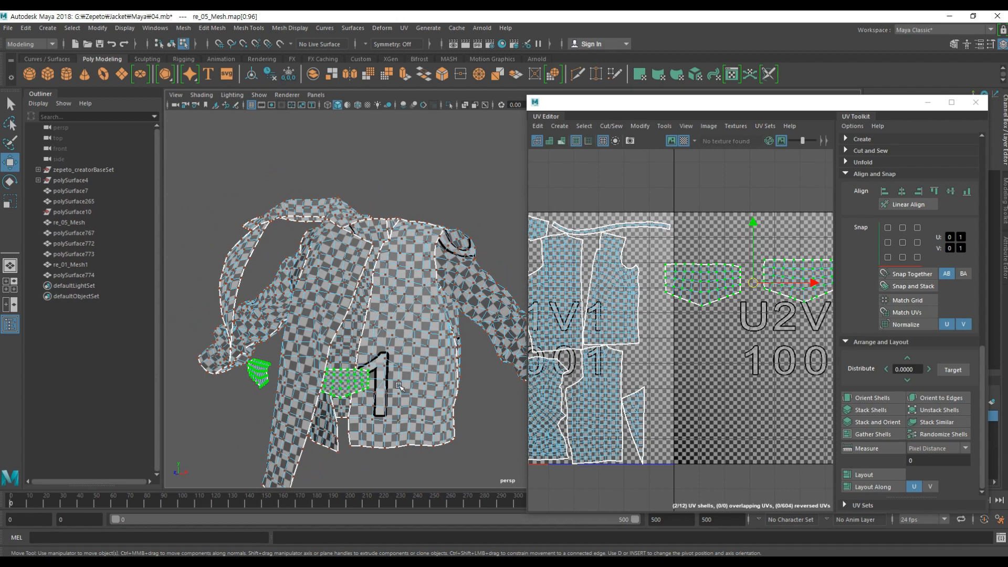
left_click_drag(399, 387, 388, 344, "alt")
middle_click_drag(389, 344, 386, 322, "alt")
right_click_drag(315, 284, 363, 299, "alt")
middle_click_drag(332, 276, 380, 320, "alt")
left_click_drag(751, 285, 613, 188)
middle_click_drag(613, 188, 674, 220, "alt")
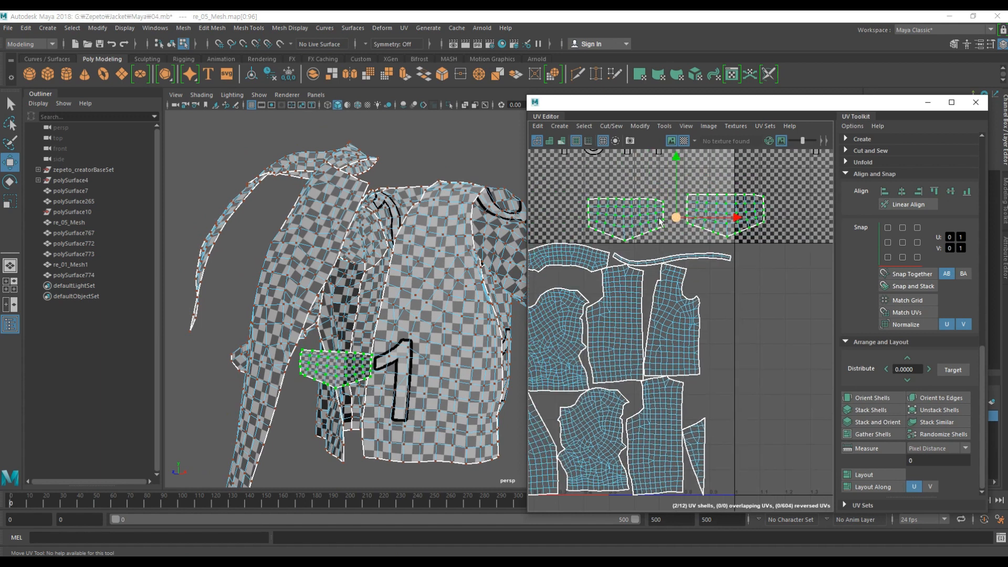
Step: Compare the checker size on the pocket flaps with that on the jacket body from several angles
left_click_drag(298, 358, 357, 278, "alt")
middle_click_drag(357, 279, 336, 317, "alt")
left_click_drag(451, 286, 404, 299, "alt")
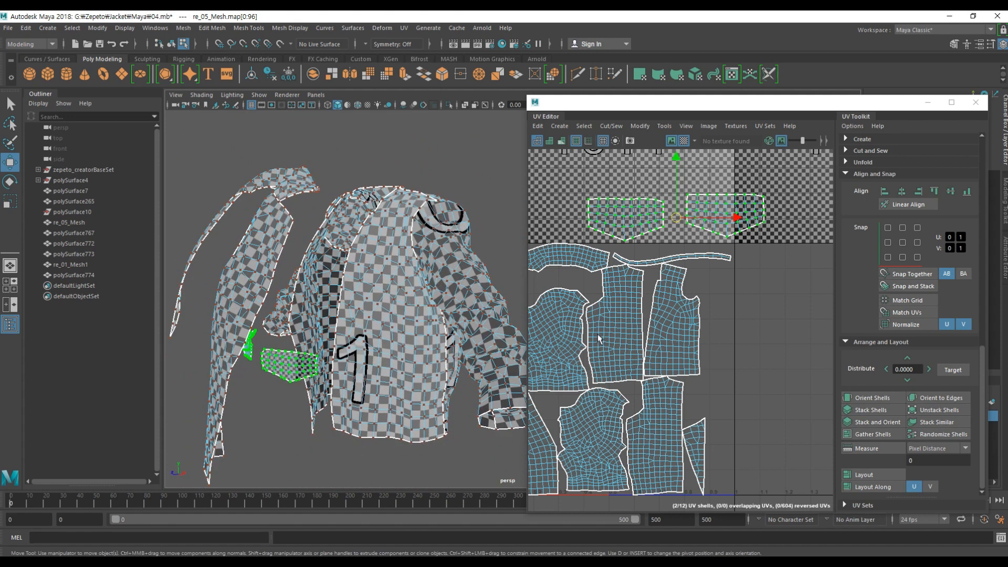
middle_click_drag(438, 335, 430, 302, "alt")
left_click_drag(430, 302, 357, 294, "alt")
right_click_drag(357, 294, 393, 303, "alt")
middle_click_drag(393, 303, 370, 304, "alt")
left_click_drag(370, 303, 404, 303, "alt")
middle_click_drag(404, 302, 421, 326, "alt")
Step: Examine the packed UV layout and the spacing around its shells
middle_click_drag(660, 273, 709, 268, "alt")
scroll(708, 276, "up", 3)
scroll(708, 277, "down", 5)
middle_click_drag(707, 341, 694, 363, "alt")
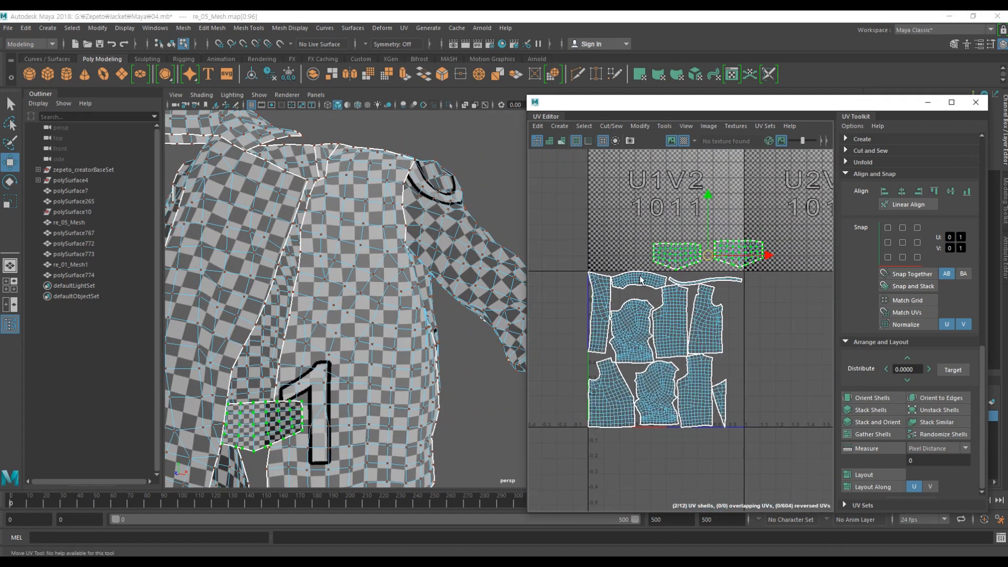
middle_click_drag(626, 297, 639, 261, "alt")
middle_click_drag(722, 376, 730, 383, "alt")
scroll(681, 315, "up", 4)
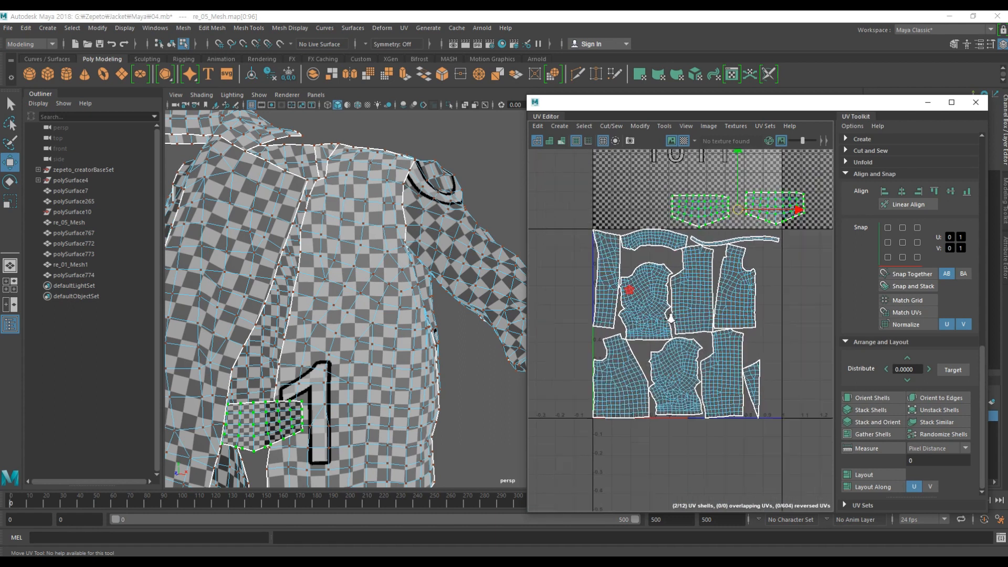
Step: Shift the stacked sleeve shells and the front panel shell closer to the left edge of the U1V1 tile
middle_click_drag(721, 237, 663, 334, "alt")
left_click_drag(707, 264, 761, 318)
middle_click_drag(698, 430, 680, 377, "alt")
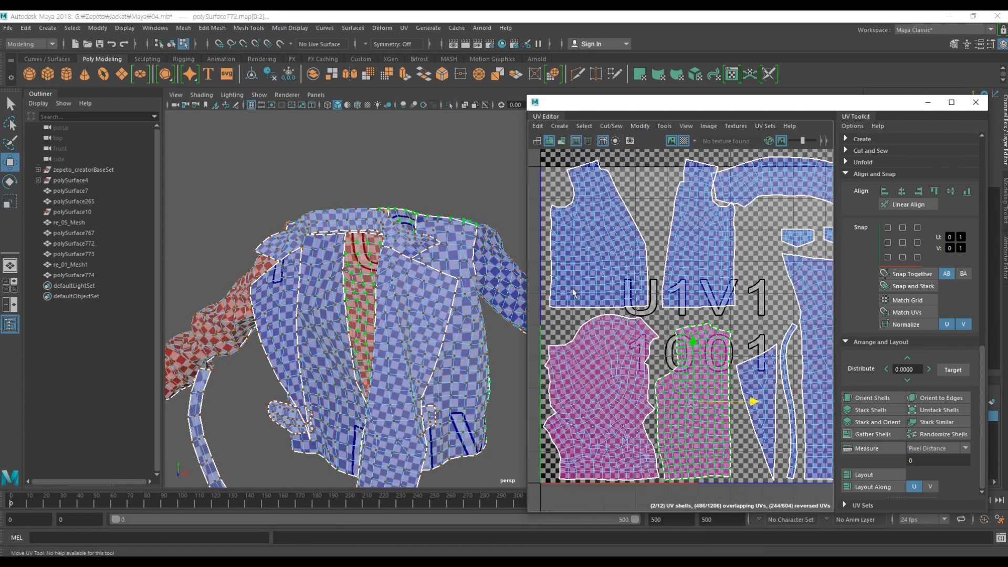
left_click_drag(603, 402, 602, 402)
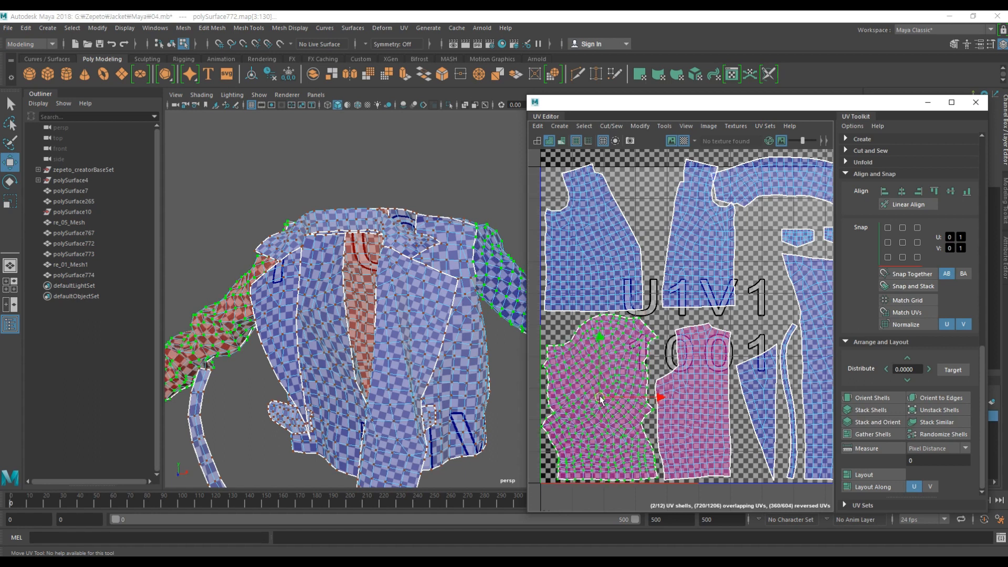
middle_click_drag(603, 267, 599, 302, "alt")
left_click_drag(627, 216, 594, 278)
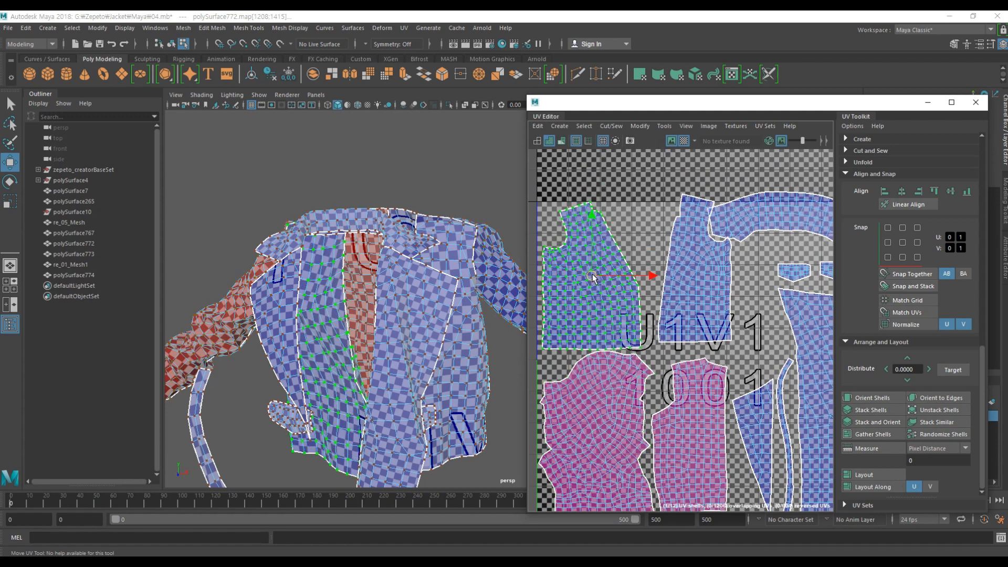
Step: Rotate the front panel shell by 90 degrees and fit it into the upper-left corner of the U1V1 tile
scroll(592, 275, "down", 3)
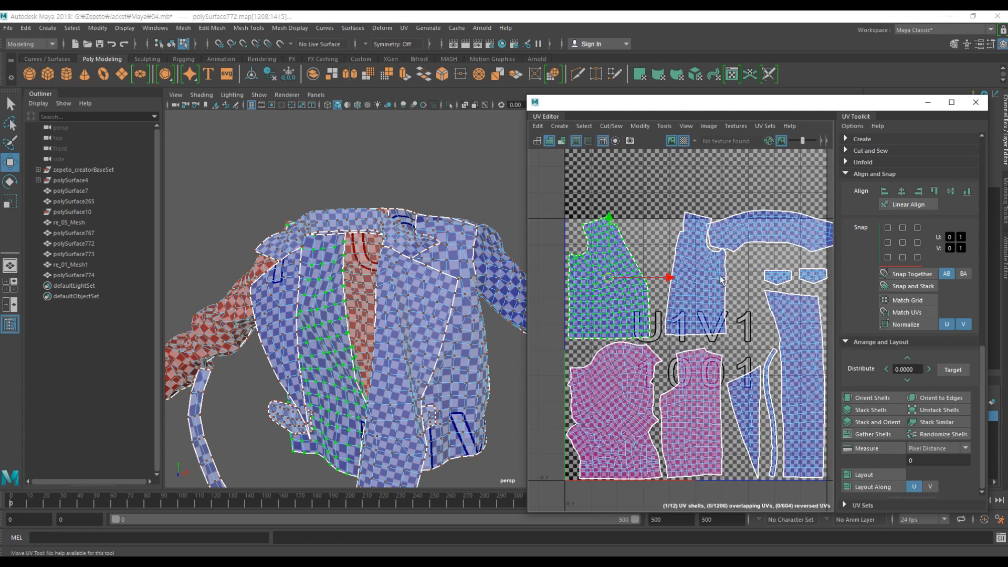
scroll(889, 295, "up", 5)
left_click(931, 282)
middle_click_drag(573, 275, 636, 286, "alt")
left_click_drag(636, 286, 646, 270)
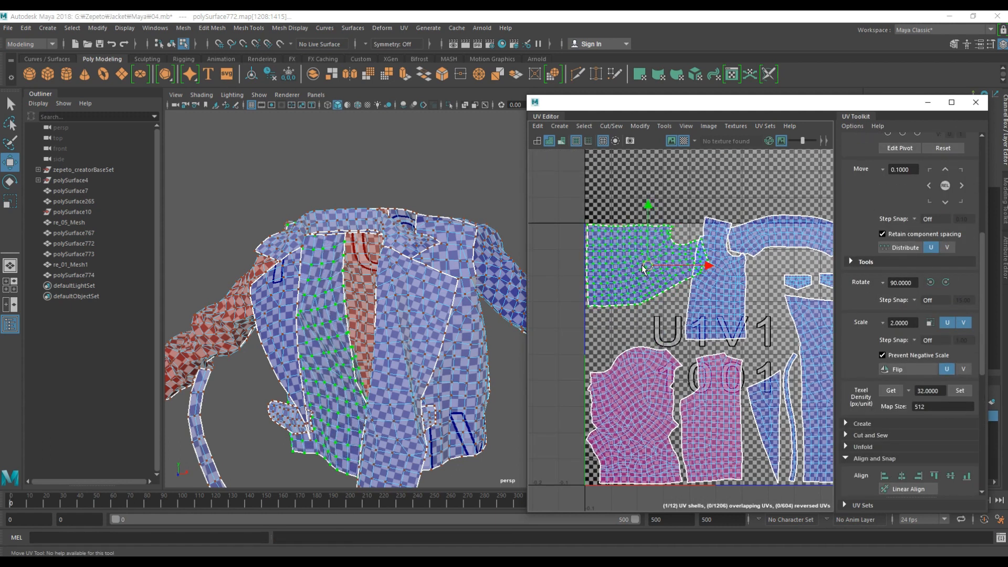
Step: Move the neighbouring side panel shell away from the collar shell and rotate it by 90 degrees
middle_click_drag(640, 272, 592, 270, "alt")
scroll(592, 270, "up", 1)
left_click_drag(726, 344, 707, 320)
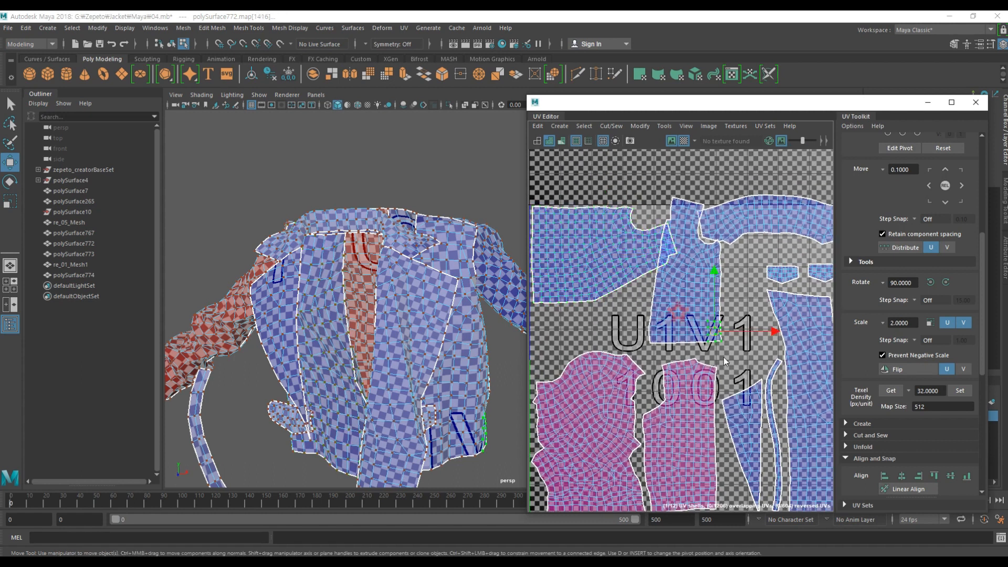
left_click_drag(685, 270, 690, 300)
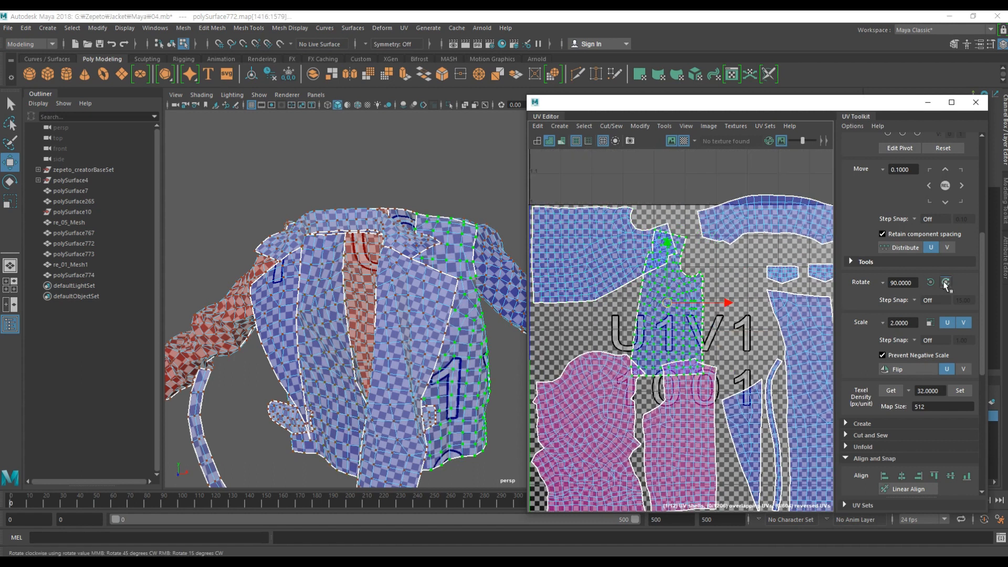
middle_click_drag(700, 321, 580, 331, "alt")
Step: Move the collar shell inside the upper-right corner of the tile and tilt it to fit beside the front panel
left_click_drag(703, 245, 743, 209)
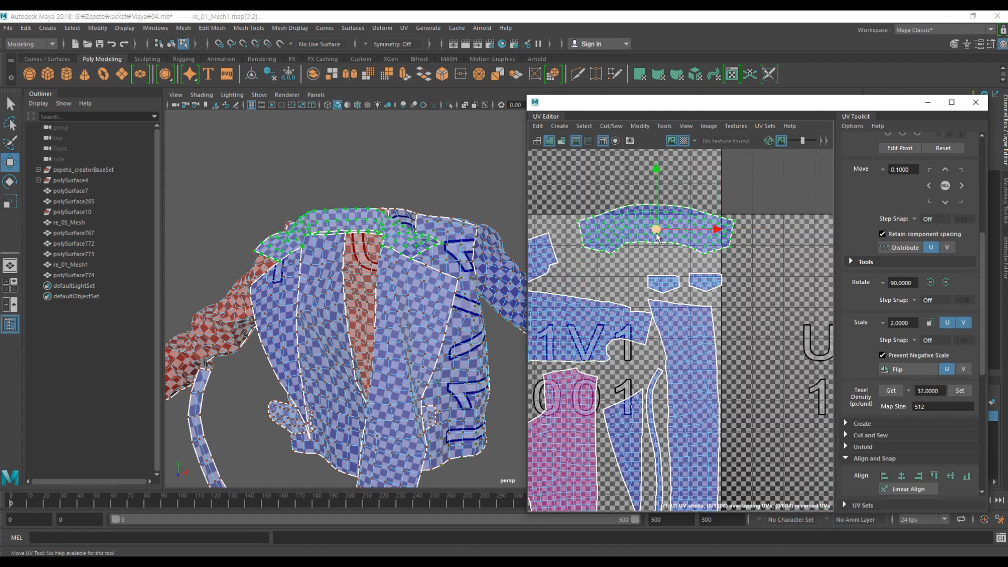
left_click_drag(657, 237, 637, 244)
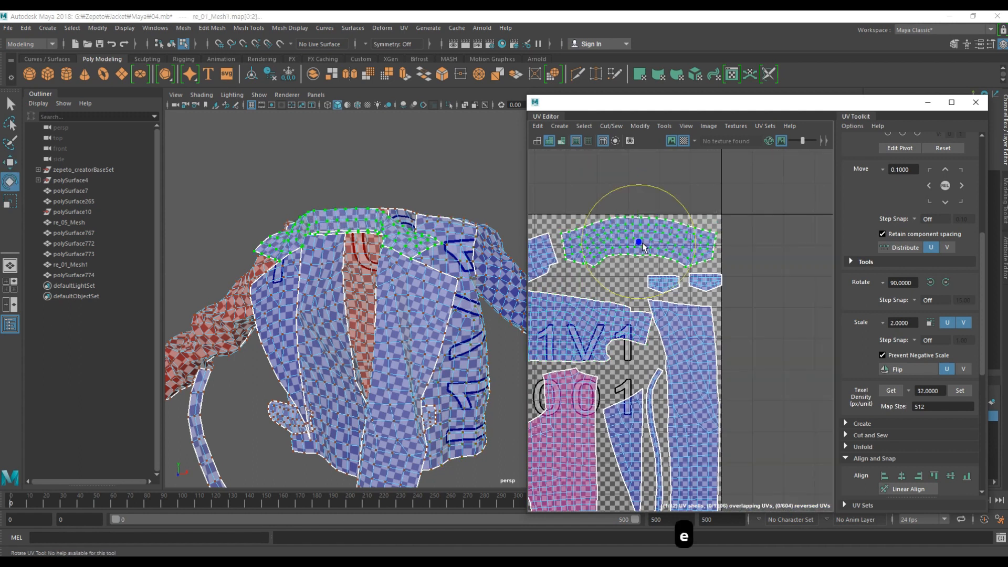
key("w")
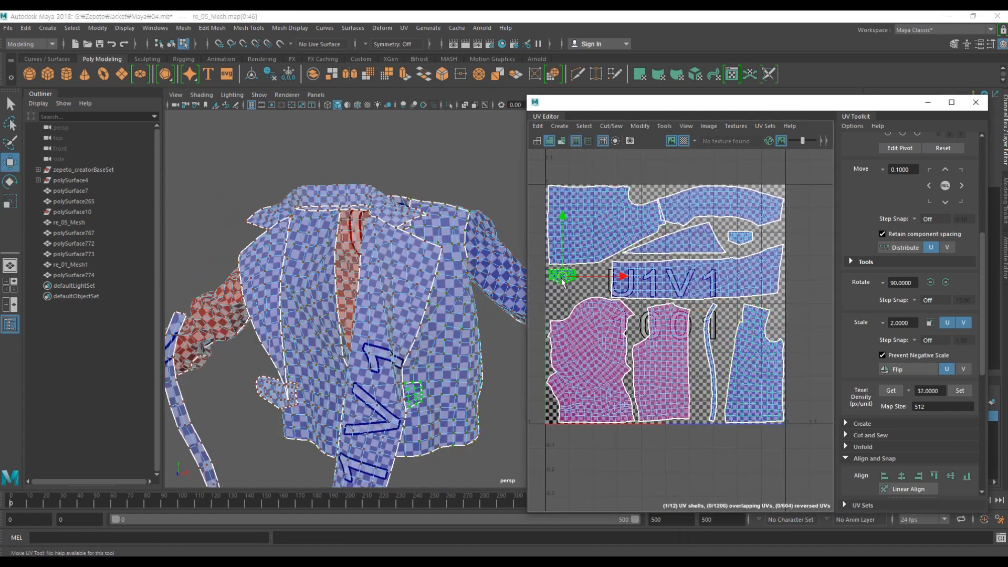
Step: Place the second pocket flap shell in the gap between the triangular shell and the collar shell
left_click(679, 249)
key("ctrl+z")
key("w")
scroll(636, 289, "up", 2)
left_click(635, 291)
scroll(634, 290, "down", 3)
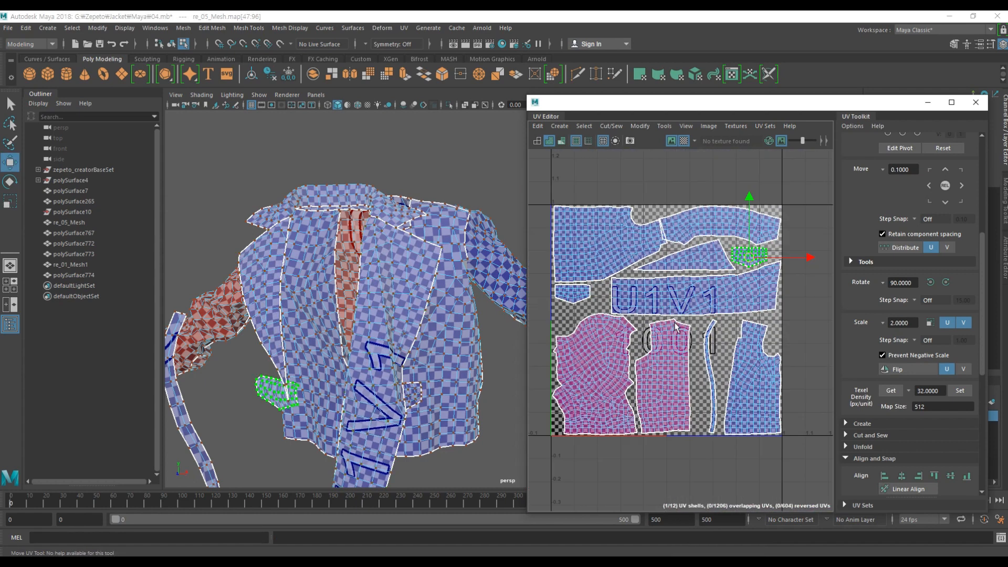
Step: Adjust the position and rotation of the narrow strip shell between the stacked panels and the lower-right panel
left_click(716, 416)
key("e")
left_click_drag(716, 416, 748, 231)
key("e")
scroll(908, 315, "down", 5)
scroll(698, 315, "down", 1)
key("w")
middle_click_drag(715, 338, 695, 302, "alt")
Step: Fine-tune the collar and pocket flap shells so they sit inside the tile without touching their neighbours
scroll(697, 162, "up", 2)
key("w")
left_click(783, 213)
scroll(767, 221, "down", 2)
left_click(774, 226)
key("e")
key("r")
key("w")
left_click(727, 261)
middle_click_drag(710, 210, 683, 202, "alt")
scroll(689, 310, "down", 5)
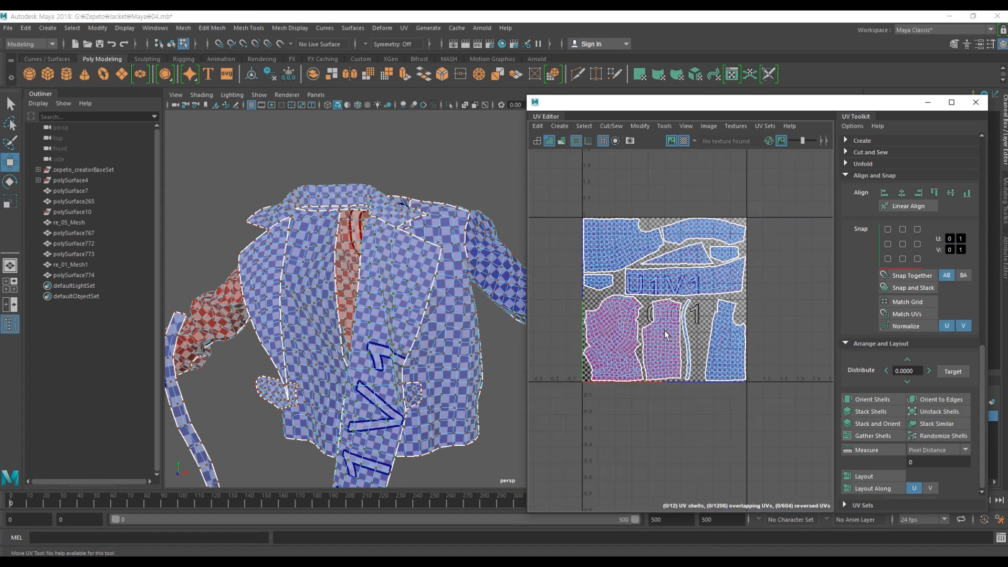
Step: Cut the narrow strip shell across its middle and move its two halves side by side
left_click_drag(378, 368, 419, 333, "alt")
scroll(696, 320, "up", 8)
left_click(691, 273)
right_click_drag(688, 301, 647, 301, "shift")
left_click_drag(688, 221, 720, 278)
left_click_drag(695, 335, 704, 273)
scroll(718, 264, "up", 3)
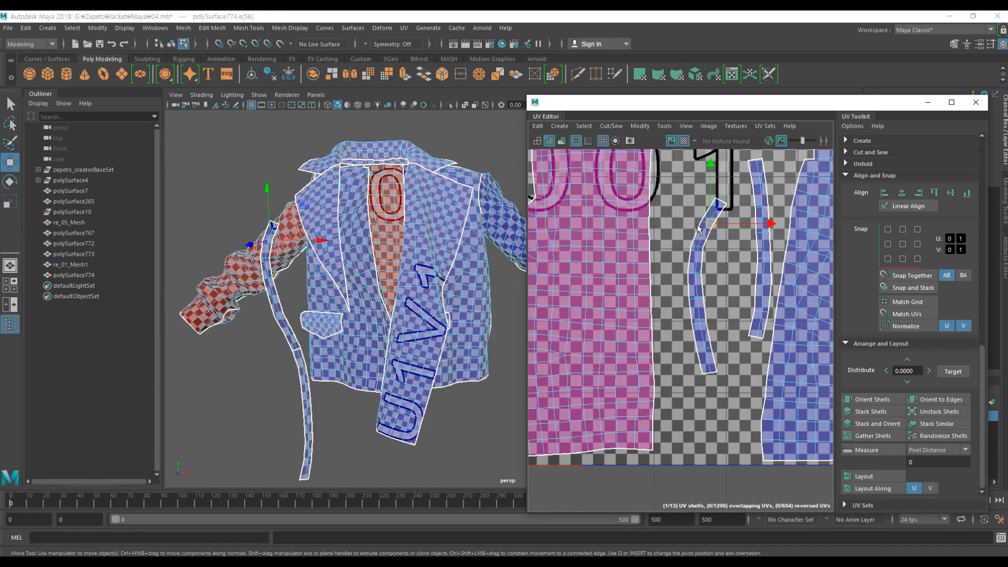
Step: Move the strip halves closer together in the gap beside the lower-right panel shell
left_click_drag(768, 214, 746, 213)
key("q")
key("w")
right_click_drag(664, 250, 703, 250)
left_click(846, 140)
left_click(846, 207)
left_click(846, 299)
left_click(717, 245)
middle_click_drag(718, 246, 694, 259, "alt")
Step: Fine-tune the position and size of the strip's neighbouring shells to use the free space in the tile
scroll(630, 331, "down", 2)
key("e")
key("r")
key("w")
key("e")
key("r")
left_click_drag(635, 236, 635, 211)
left_click(788, 329)
Step: Leave UV editing and select all the low-poly jacket meshes in the perspective view
scroll(780, 331, "down", 5)
left_click(523, 242)
middle_click_drag(524, 242, 626, 213, "alt")
right_click_drag(626, 213, 582, 386, "alt")
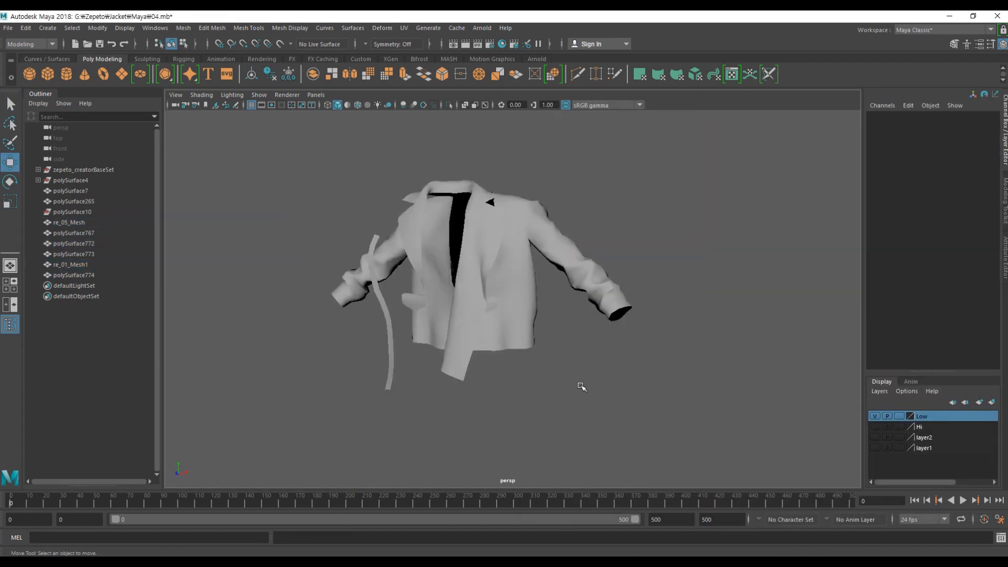
left_click_drag(668, 428, 198, 111)
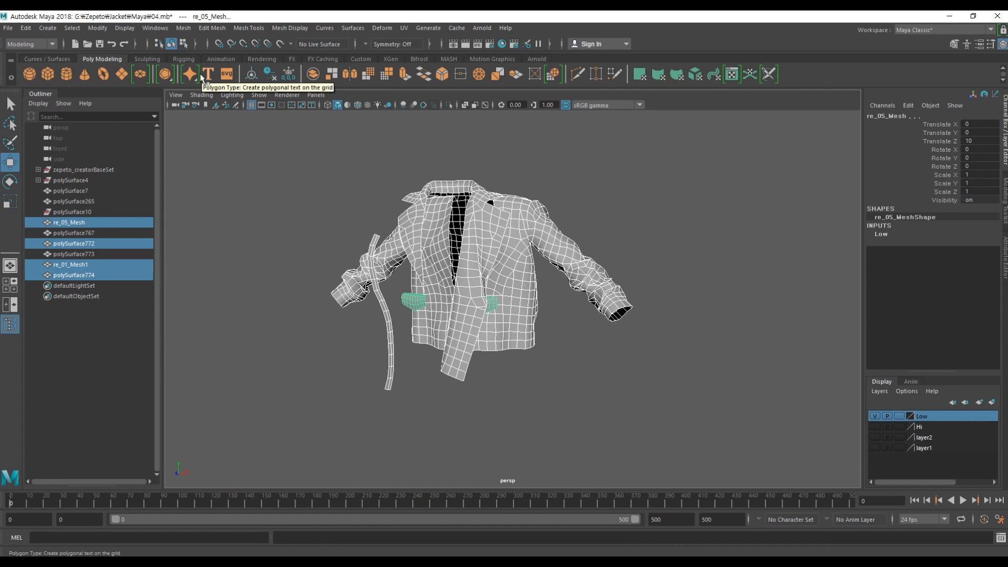
left_click_drag(324, 157, 674, 427)
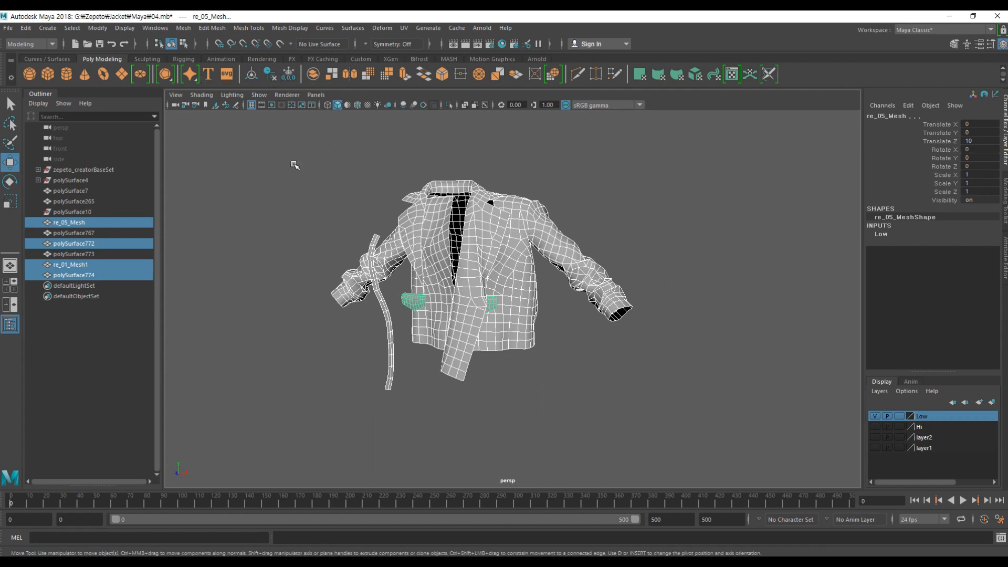
Step: Start exporting the selected low-poly meshes with the file type set to FBX export
left_click(8, 28)
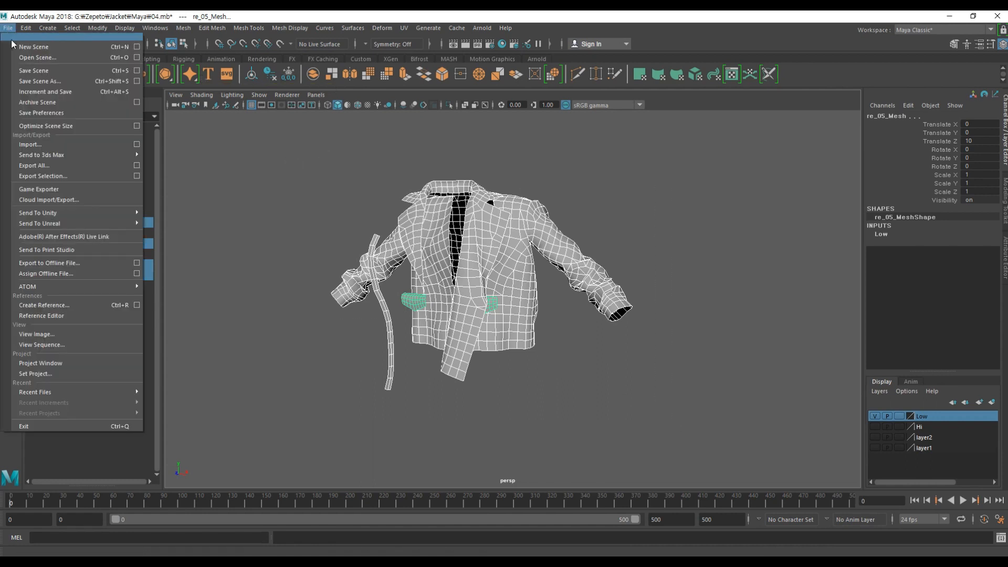
left_click(51, 179)
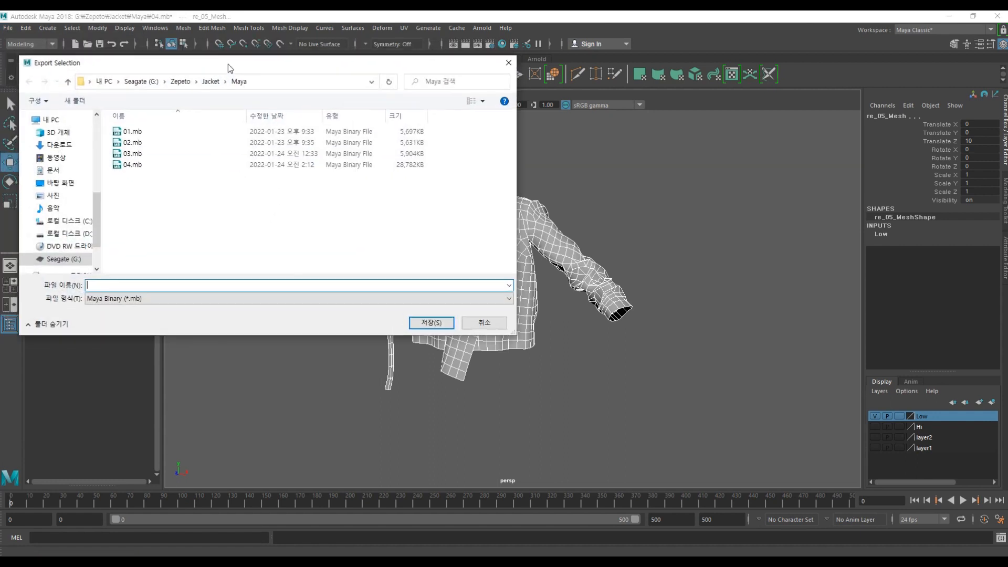
left_click(139, 299)
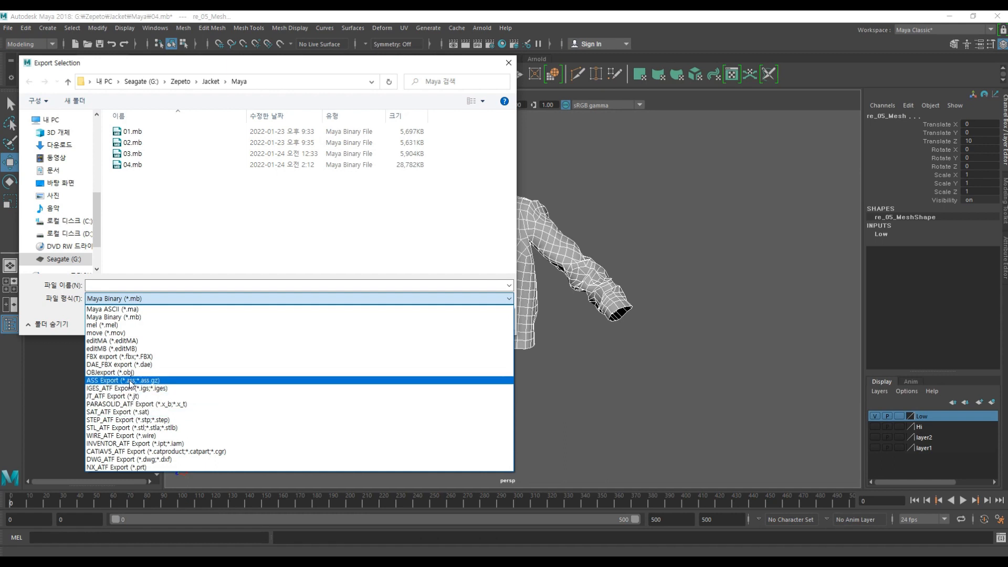
left_click(147, 356)
left_click(149, 285)
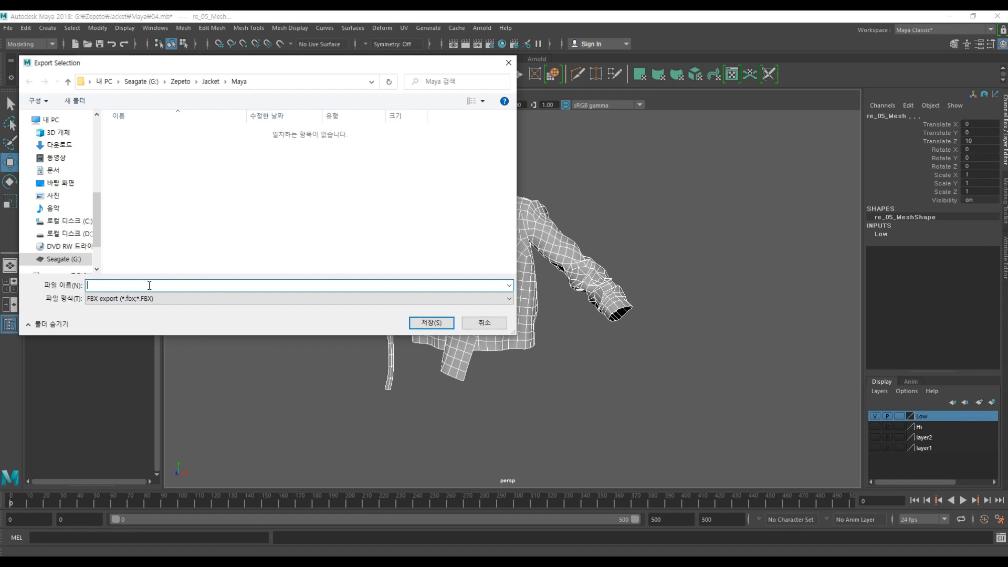
Step: Name the export file Low_sep and save it in the Jacket project's Maya folder
type("LoW")
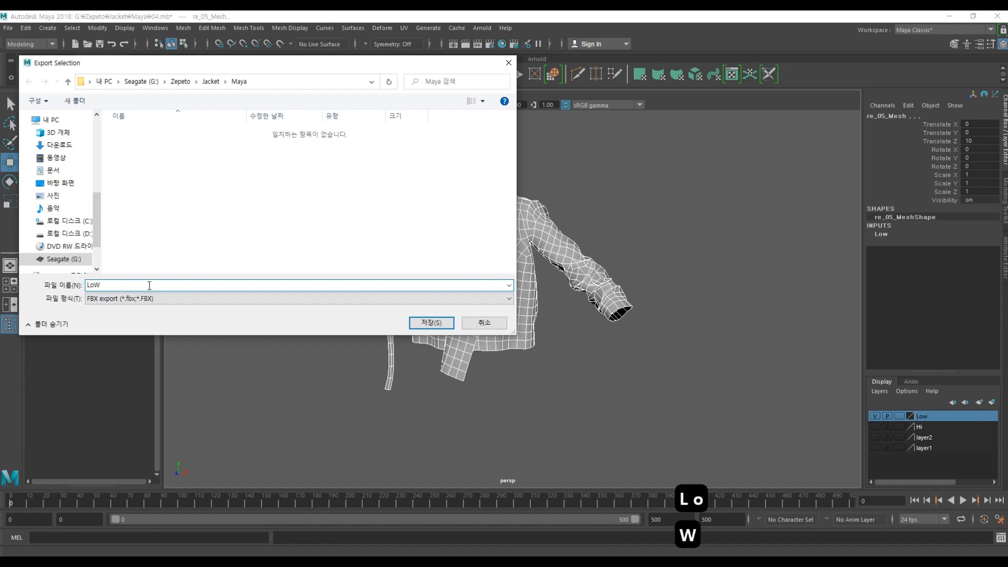
key("BackSpace")
type("w_")
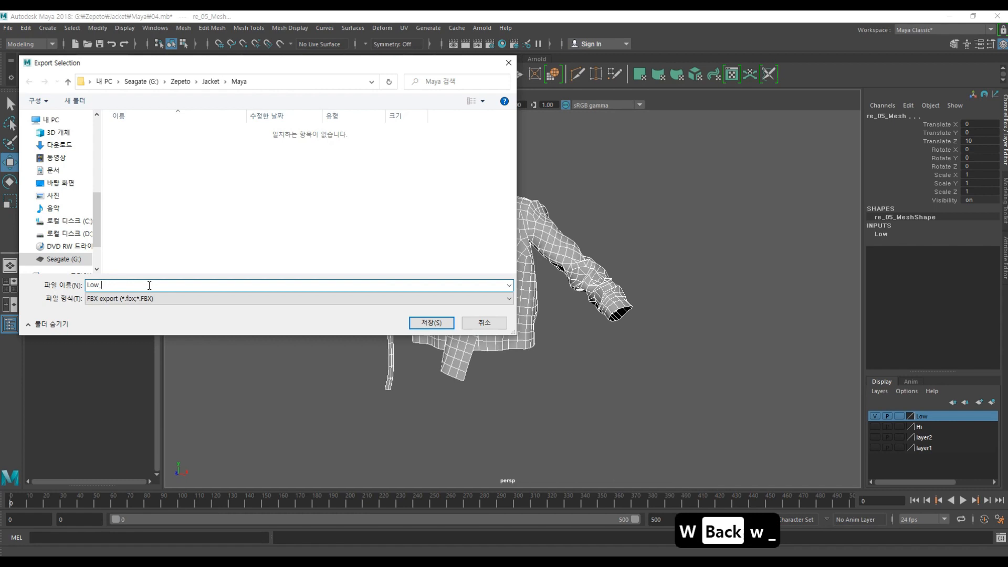
type("sp")
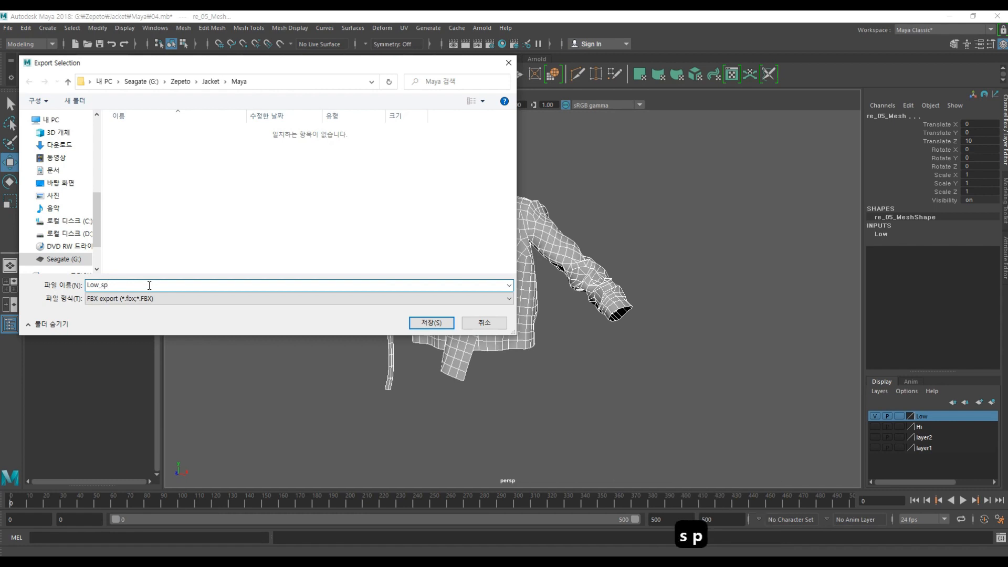
key("BackSpace")
type("ep")
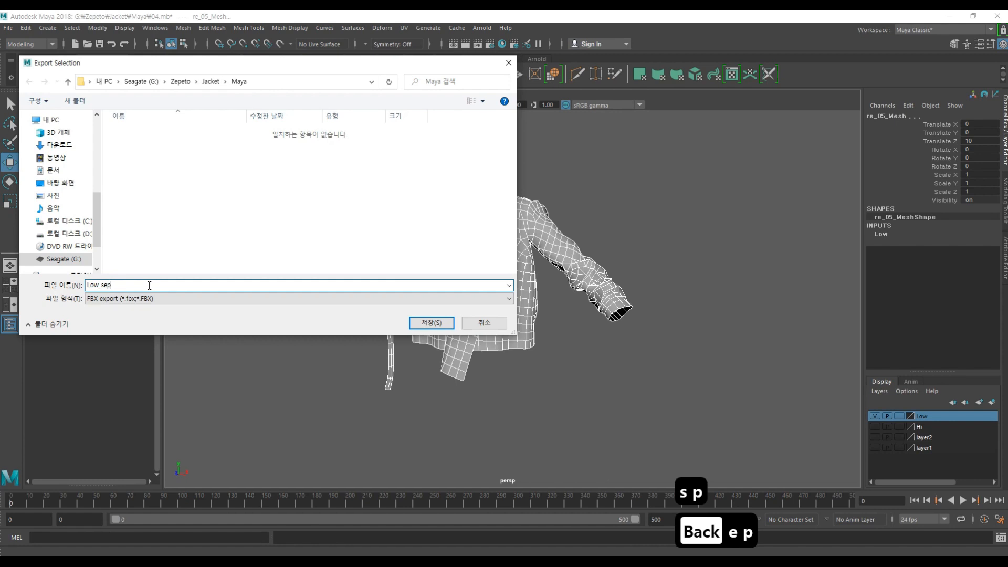
left_click(431, 323)
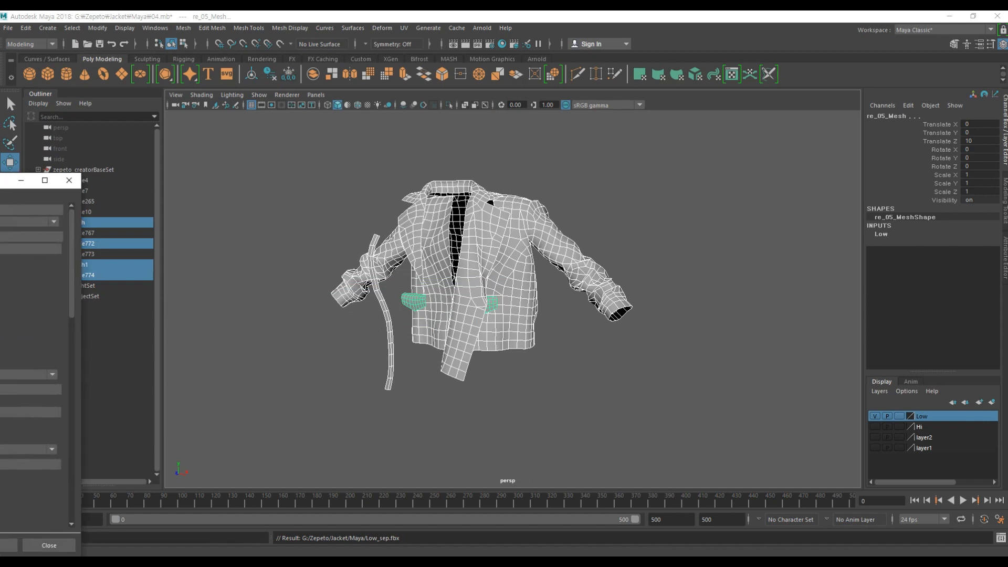
Step: Review the FBX Exporter options for the low-poly meshes and run the export with the current settings
left_click_drag(13, 180, 339, 120)
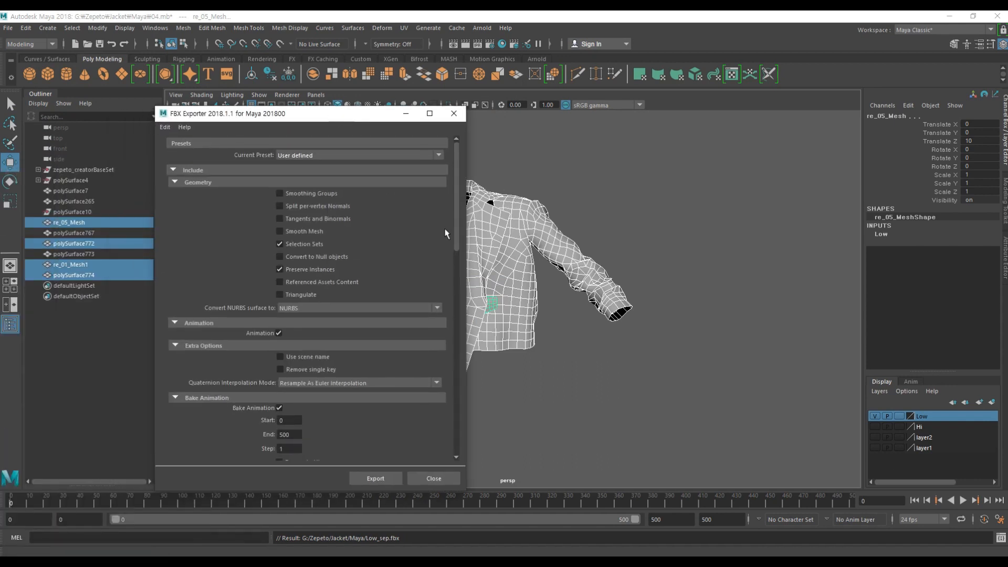
left_click_drag(456, 216, 468, 423)
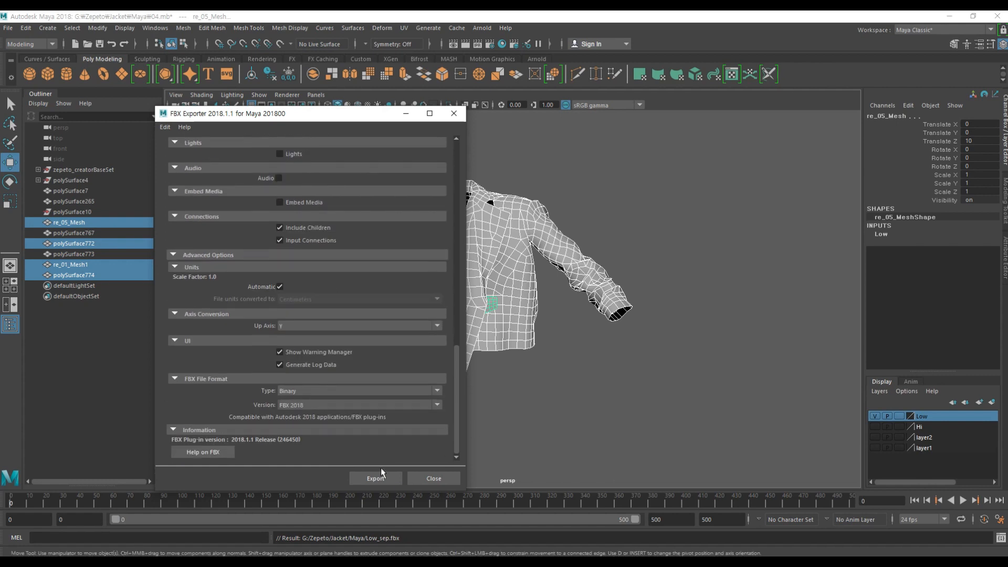
left_click(377, 478)
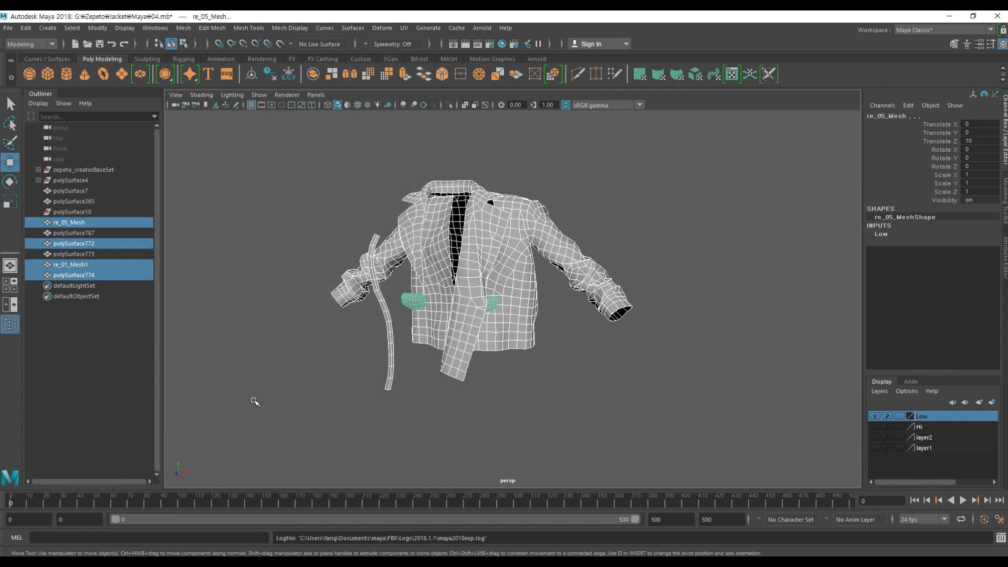
Step: Deselect the low-poly meshes, hide the Low layer and show the Hi layer
left_click(255, 401)
left_click_drag(652, 389, 337, 168)
left_click(672, 190)
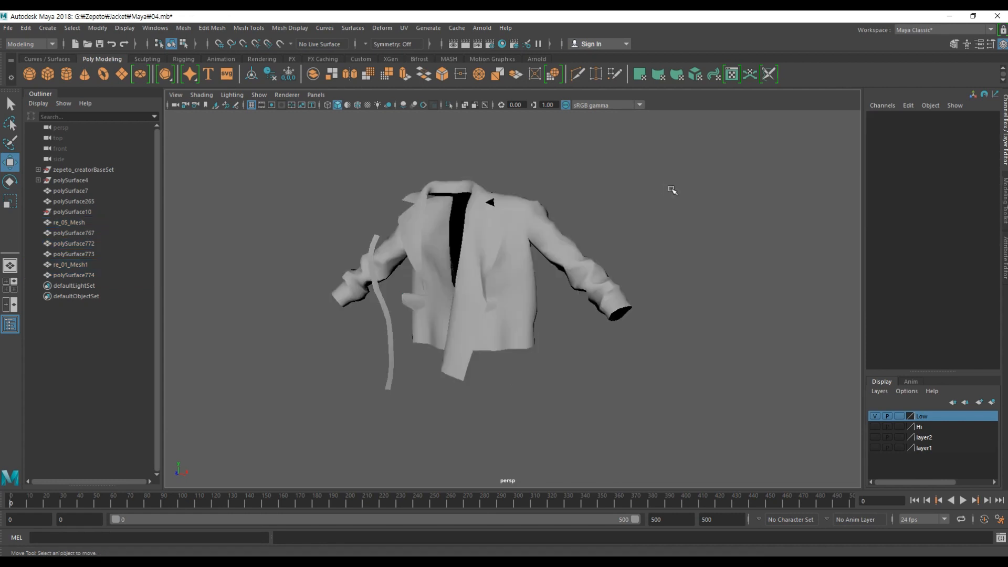
left_click(875, 416)
left_click(875, 426)
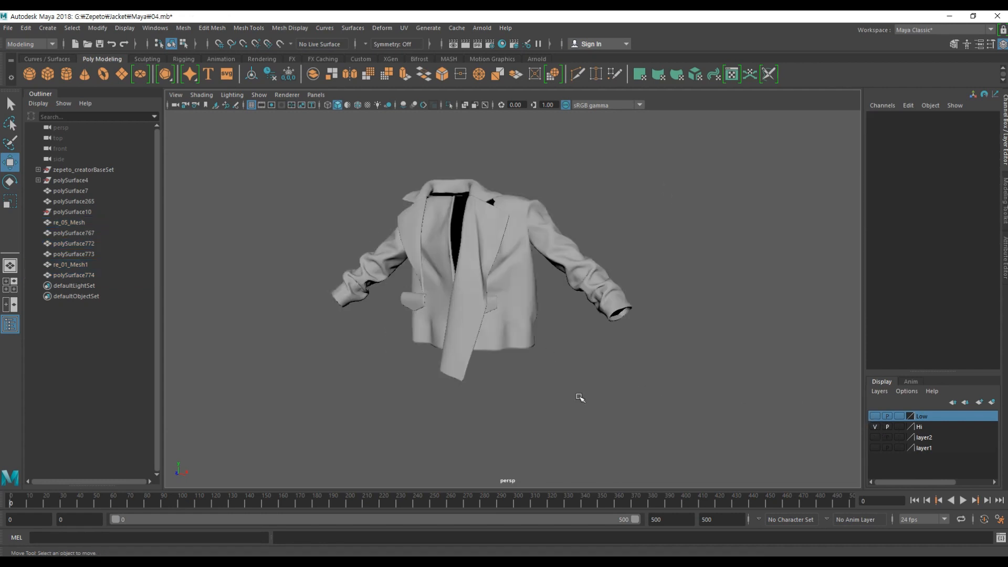
Step: Select all high-poly jacket meshes and save an FBX selection export named Hi_sep in the Jacket project's Maya folder
left_click_drag(649, 407, 308, 168)
right_click(500, 233, "shift")
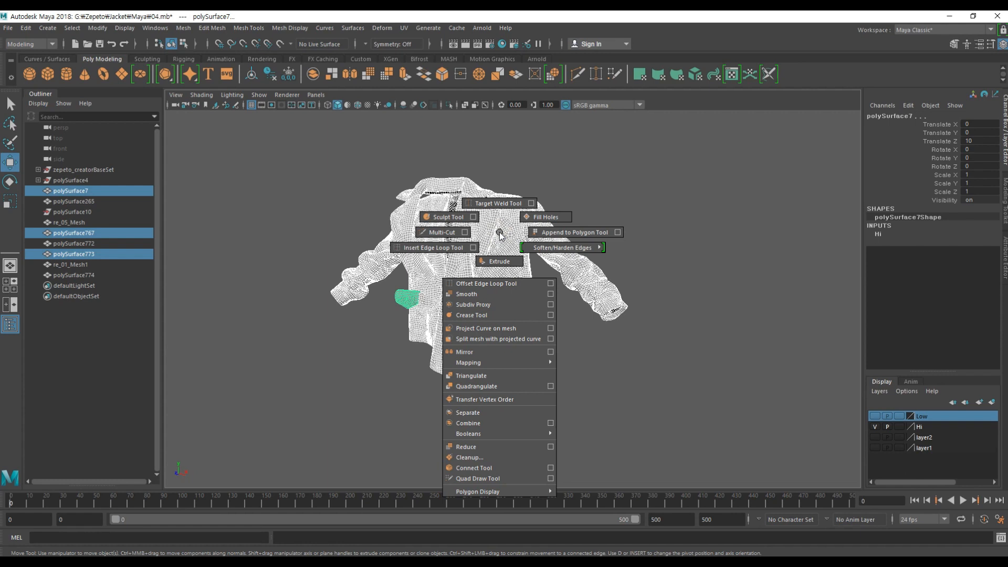
left_click_drag(331, 136, 610, 397)
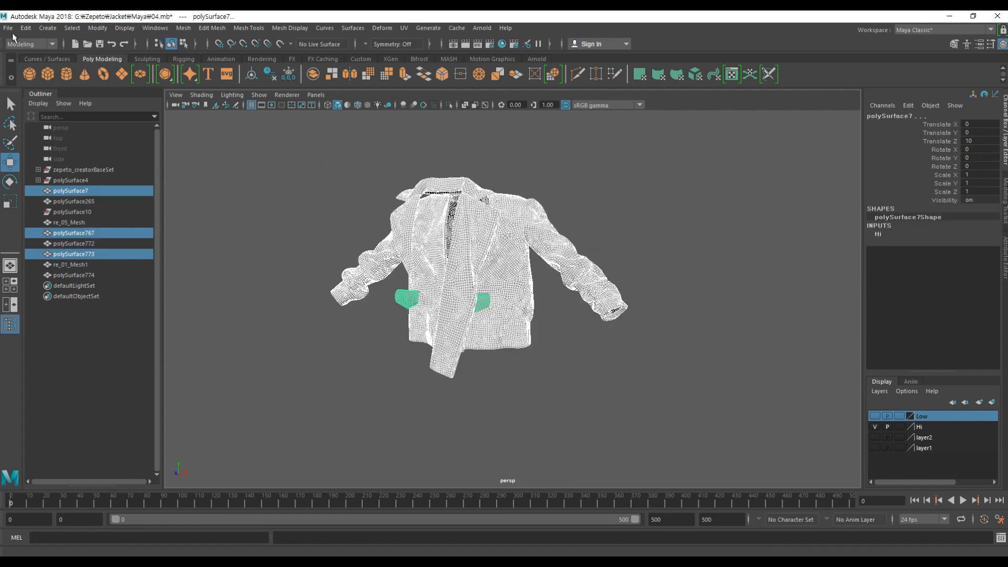
left_click(8, 27)
left_click(40, 176)
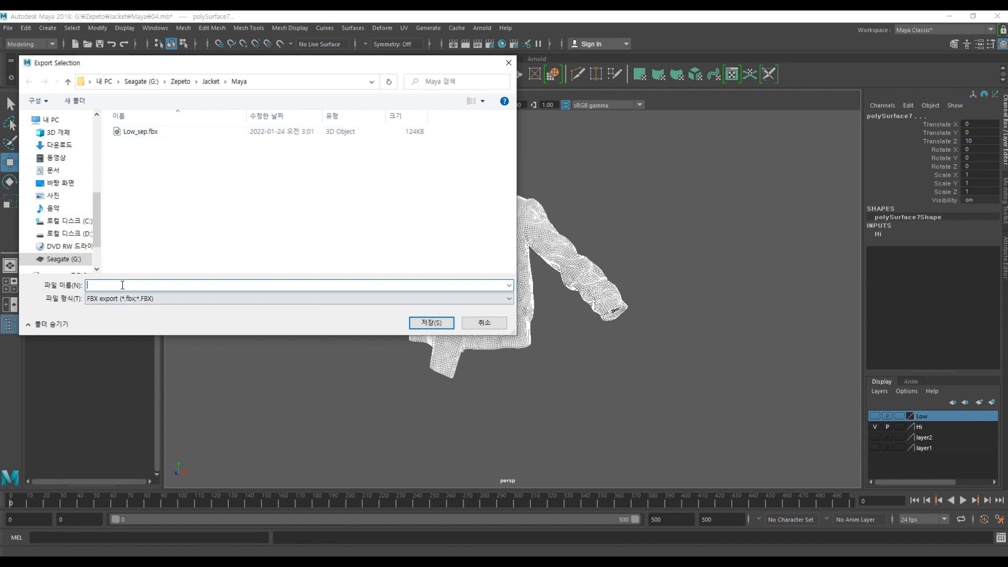
type("Hi")
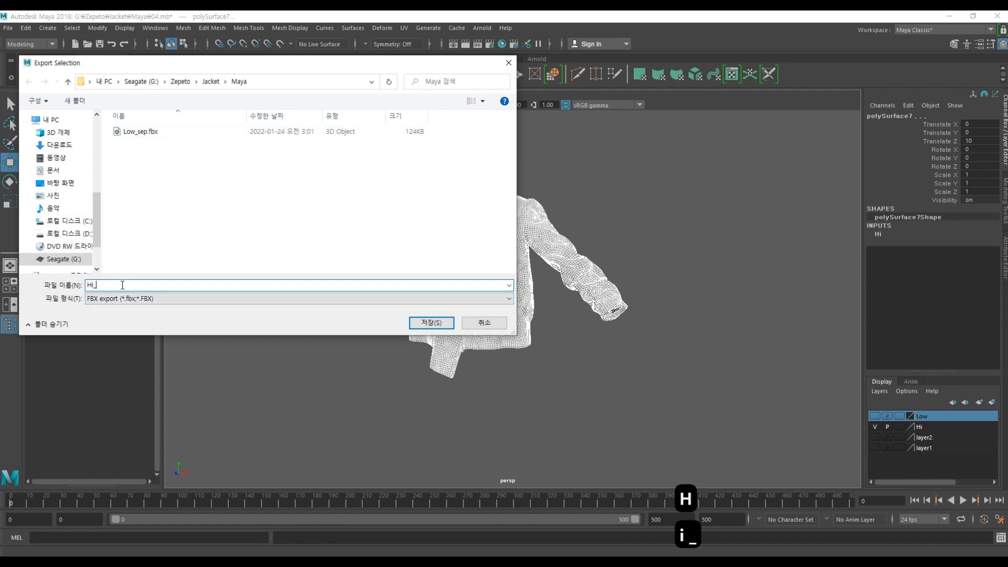
type("_sep")
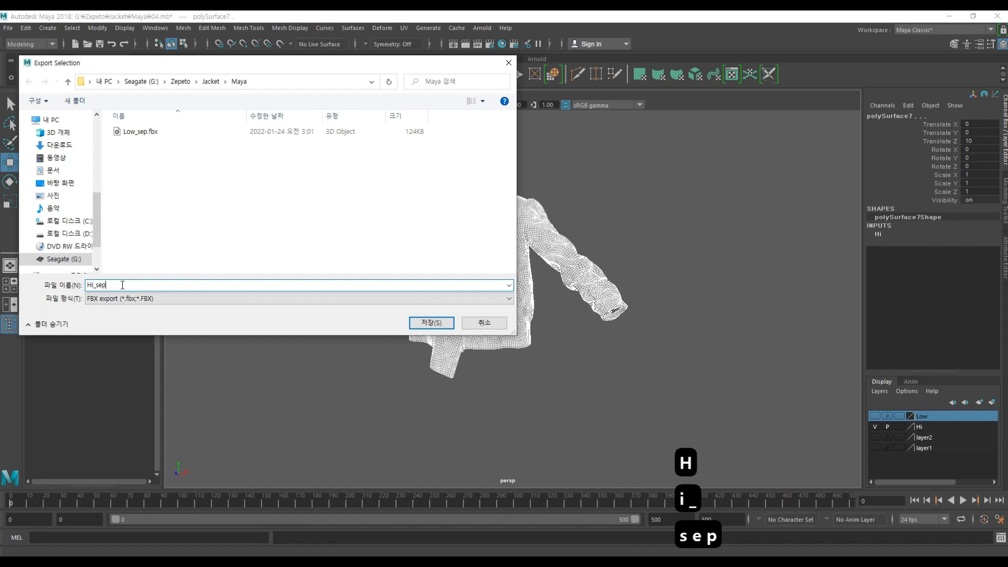
left_click(429, 323)
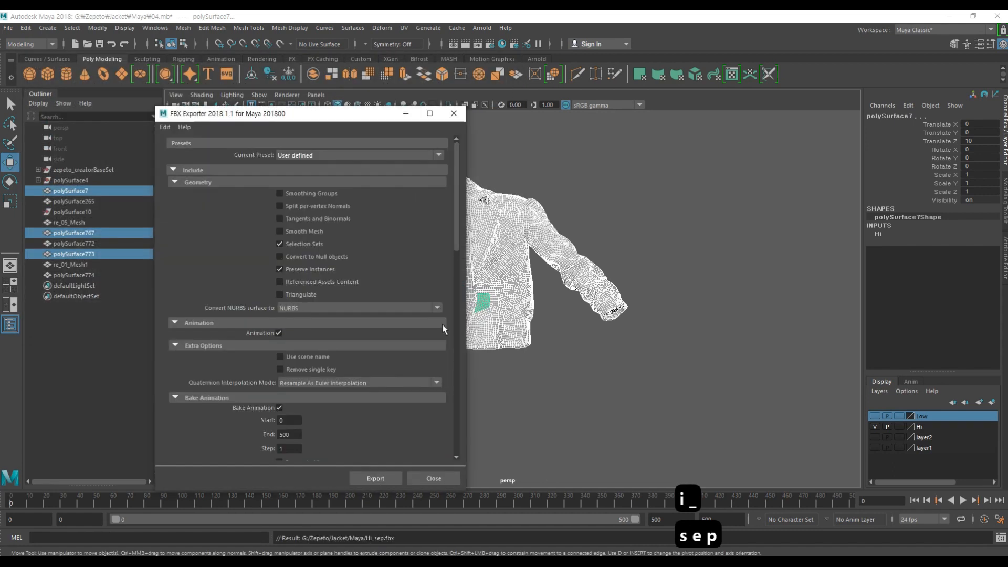
Step: Run the FBX export of the high-poly meshes with the current settings and dismiss the export report
left_click(387, 478)
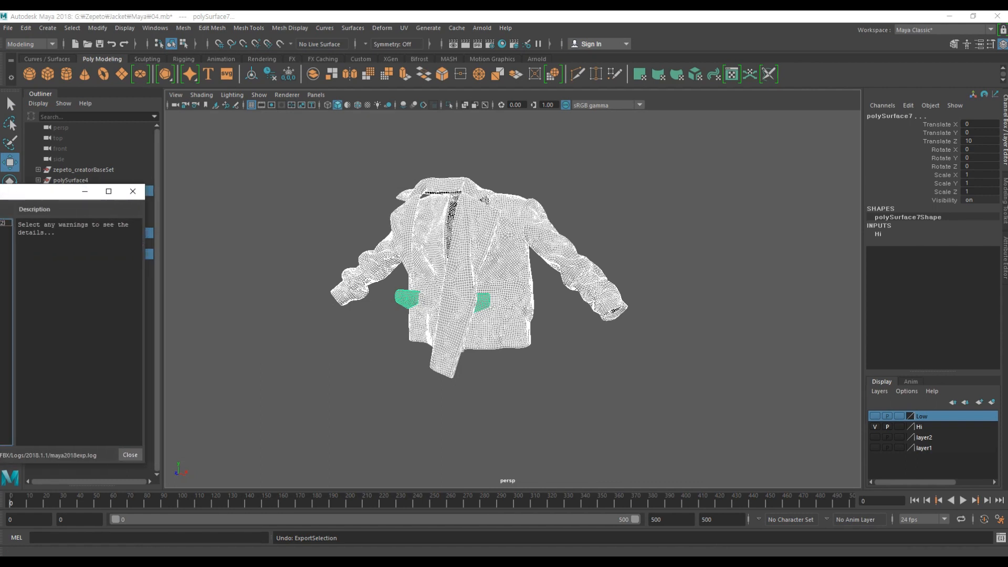
left_click_drag(19, 195, 309, 146)
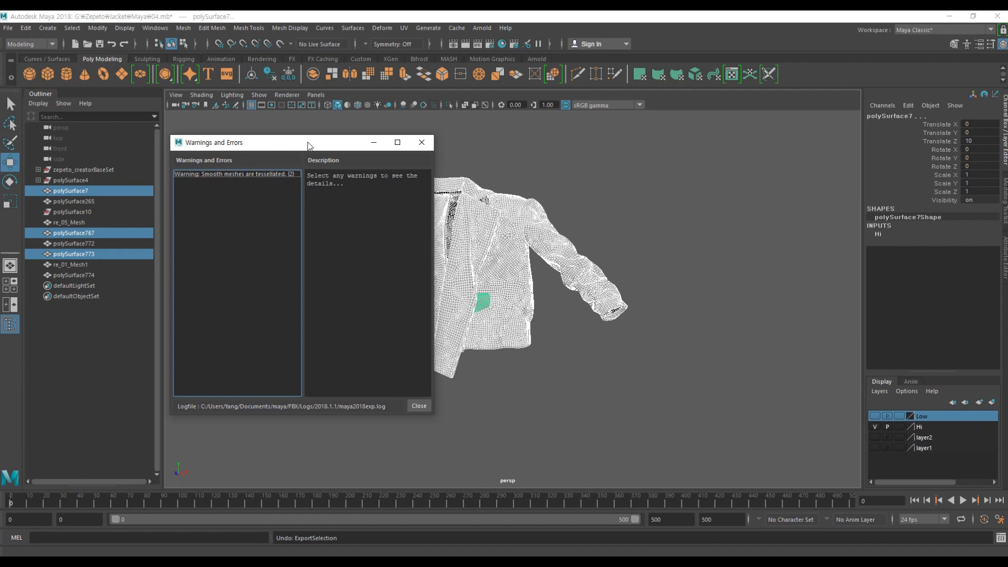
left_click(418, 407)
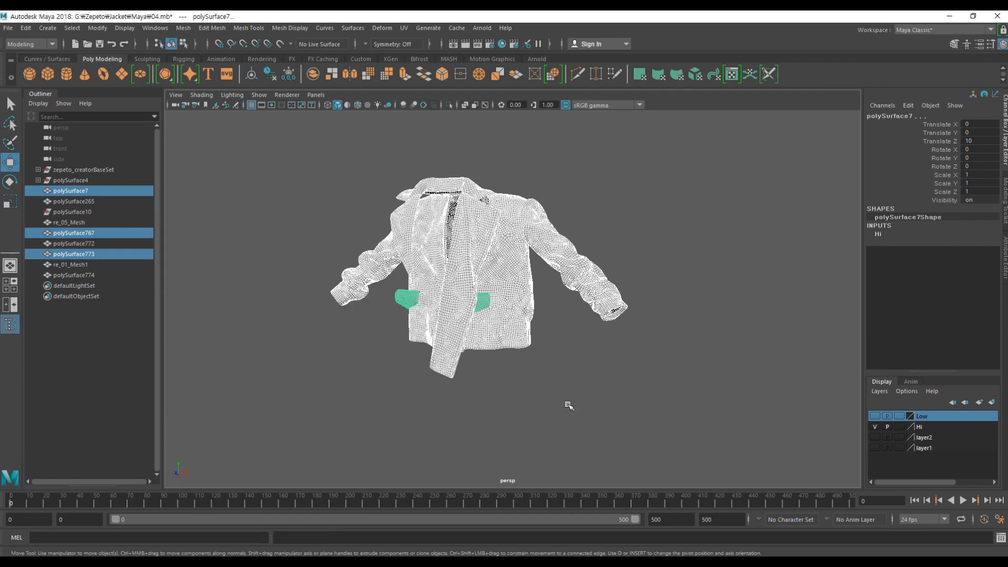
Step: Turn off the smooth mesh preview on all high-poly jacket meshes and deselect them
left_click(570, 406)
right_click_drag(428, 282, 473, 309, "alt")
left_click_drag(577, 368, 437, 243)
key("1")
left_click(650, 390)
left_click_drag(649, 390, 375, 227)
key("1")
left_click(711, 257)
left_click_drag(594, 333, 546, 316, "alt")
scroll(549, 301, "up", 6)
left_click(623, 247)
left_click(666, 254)
left_click_drag(700, 228, 735, 237, "alt")
right_click_drag(736, 236, 515, 266, "alt")
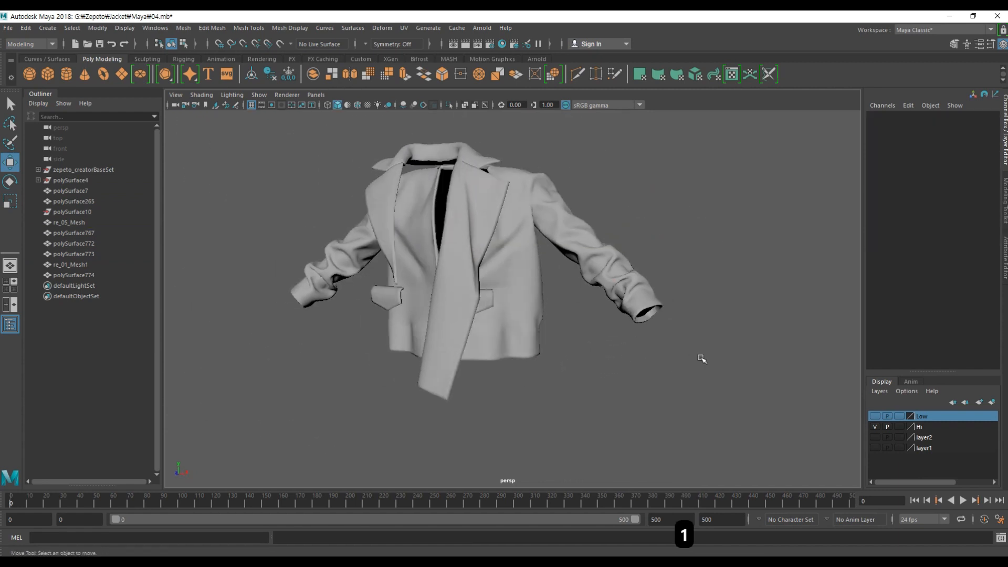
Step: Hide the Hi layer, show the Low layer and save the scene
left_click(875, 427)
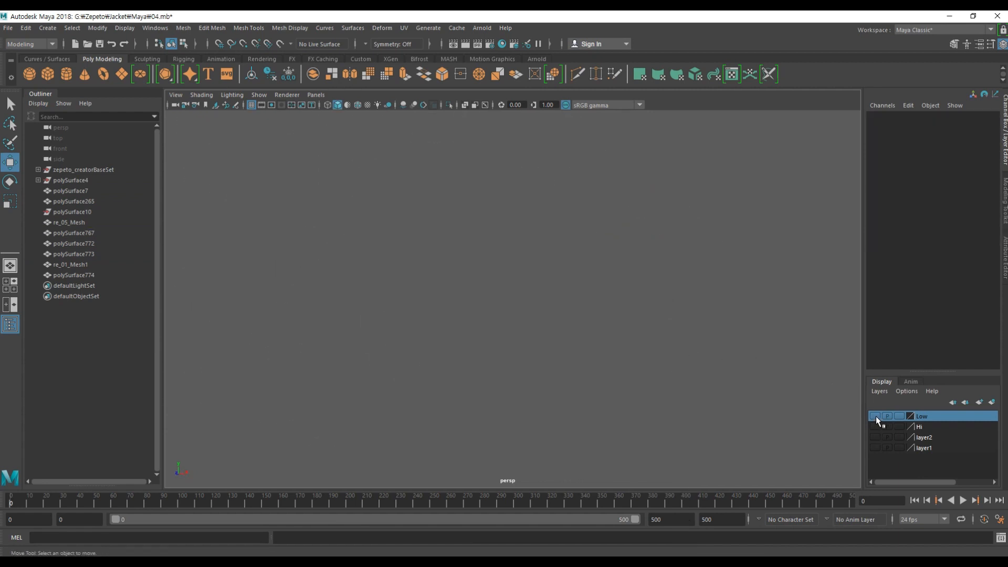
left_click(875, 416)
left_click_drag(635, 444, 286, 176)
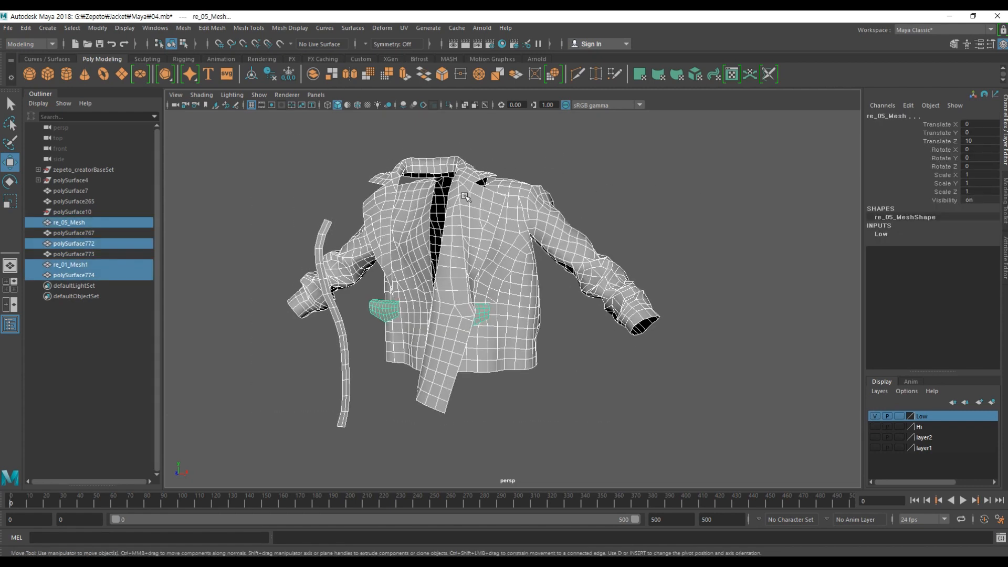
right_click_drag(707, 383, 610, 372, "alt")
left_click_drag(610, 372, 612, 365, "alt")
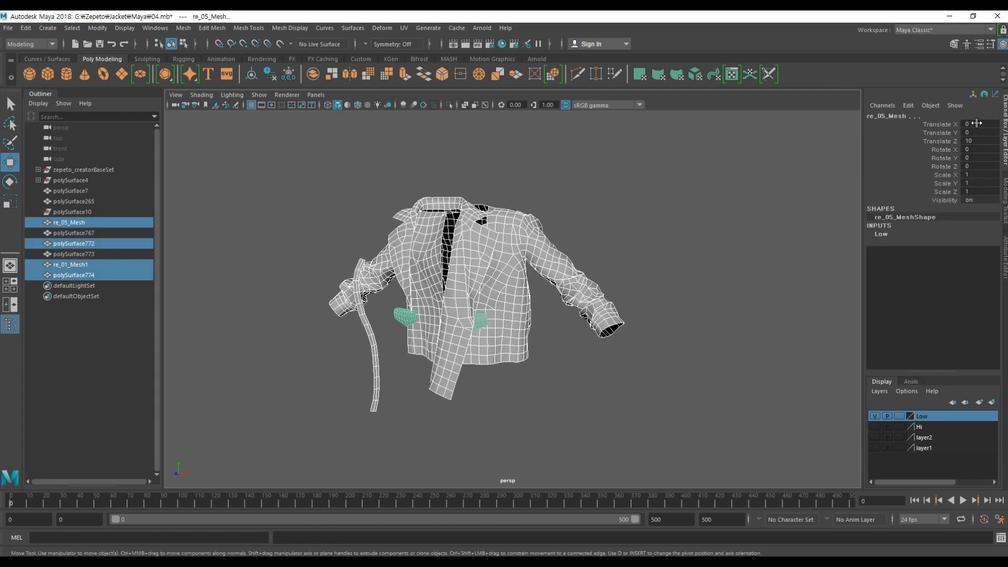
left_click(340, 233)
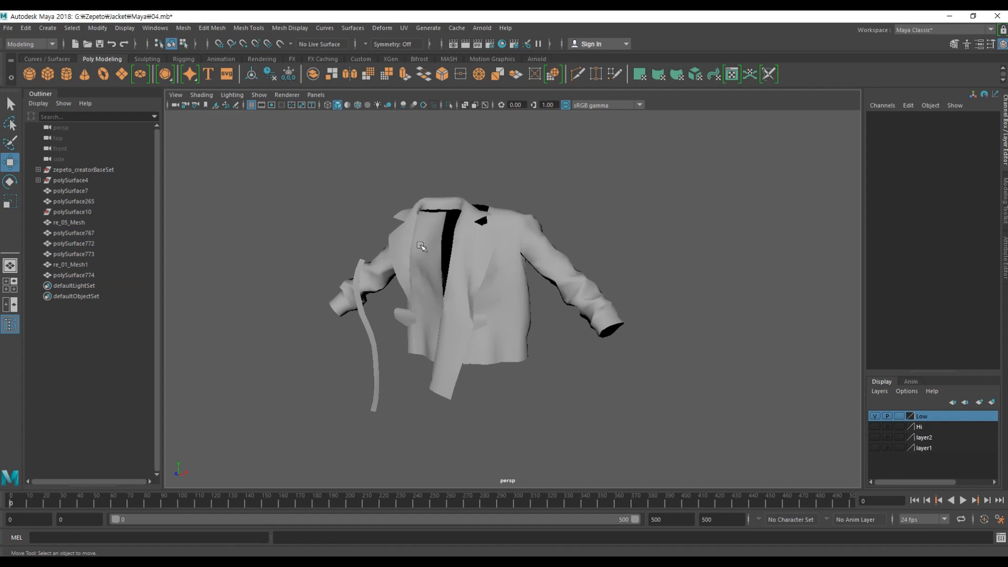
key("ctrl+s")
Step: Select all low-poly meshes and set their Translate and Rotate X, Y and Z values to 0
left_click_drag(309, 178, 602, 395)
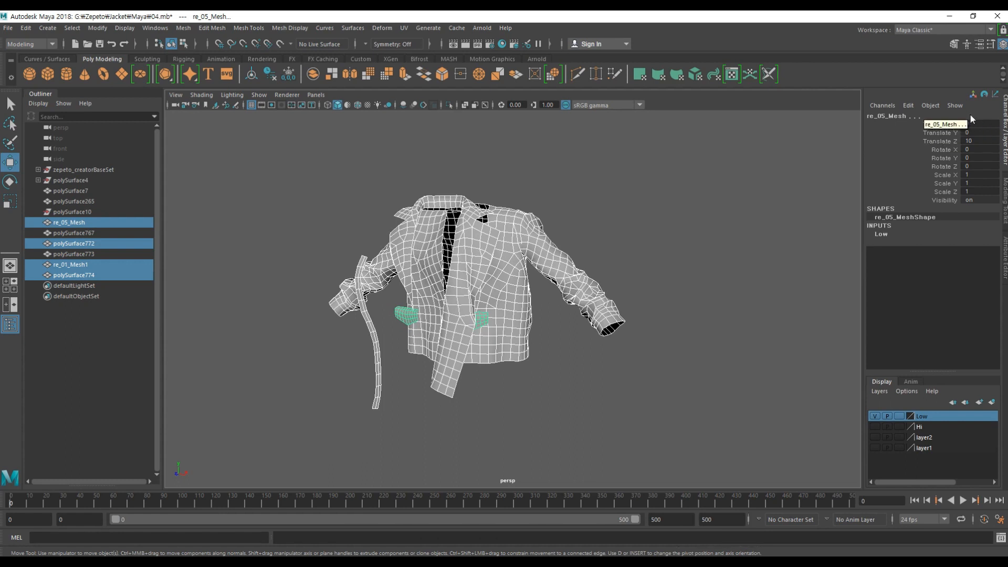
left_click_drag(985, 124, 990, 166)
type("0")
key("Return")
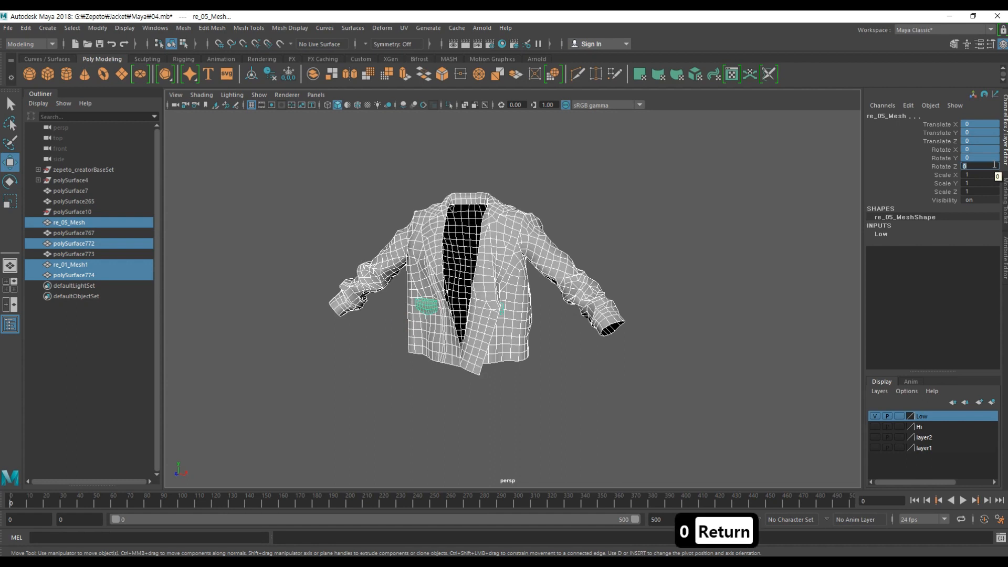
left_click_drag(547, 319, 564, 331, "alt")
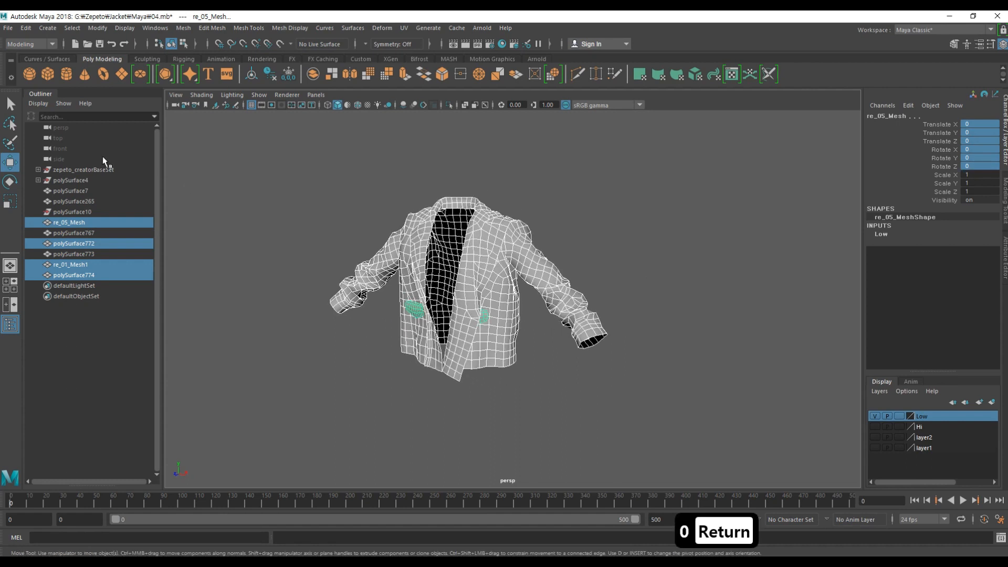
Step: Export the selected low-poly meshes under the file name Low_com.fbx in the Jacket project's Maya folder
left_click(8, 28)
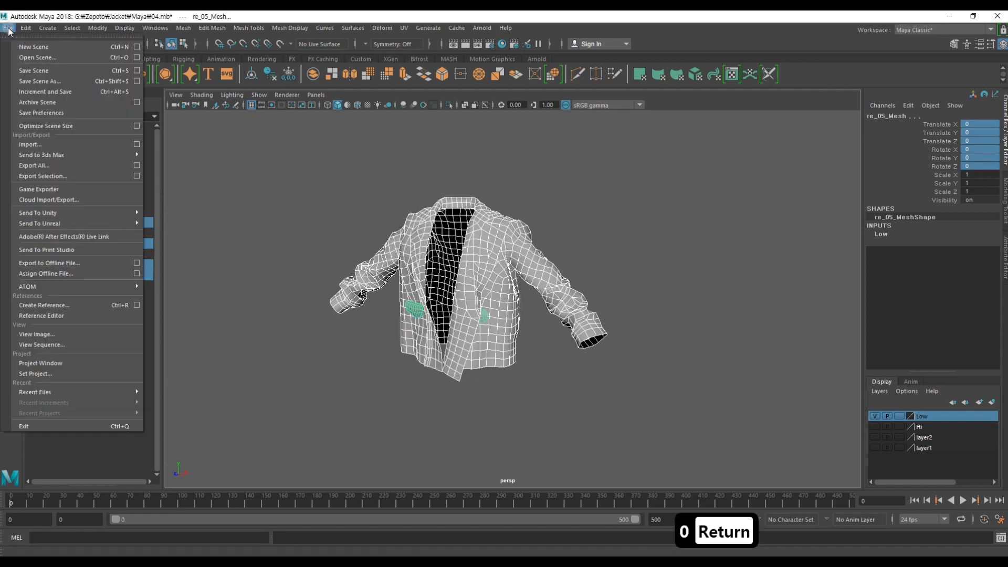
left_click(54, 176)
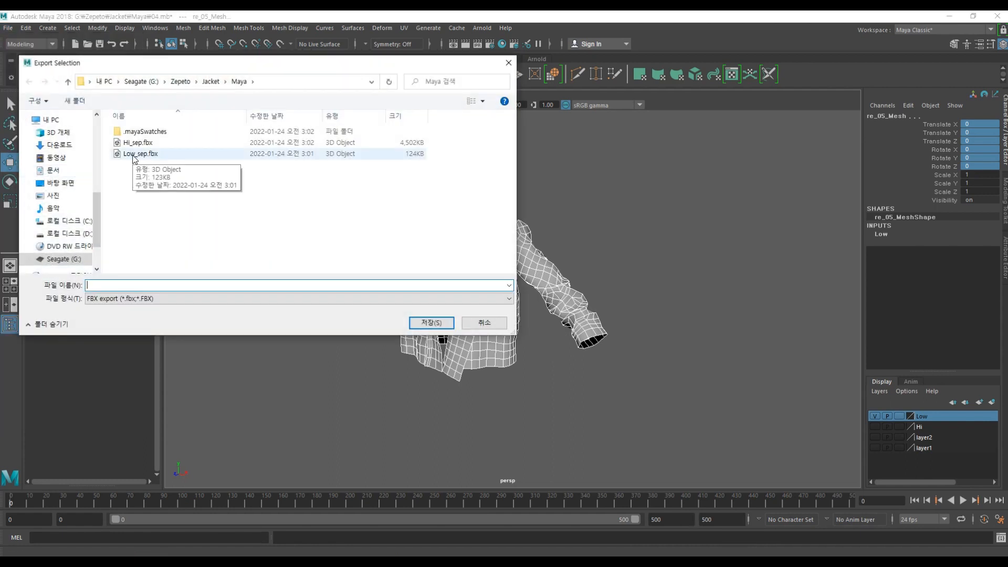
left_click(135, 154)
left_click(162, 285)
key("Right")
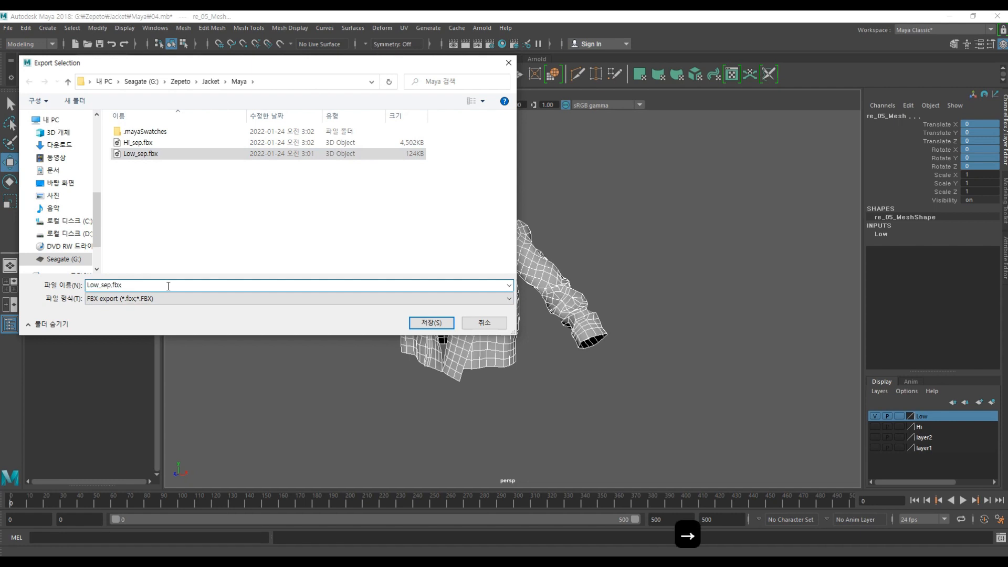
key("Left")
key("Left")
key("Left")
key("Left")
key("BackSpace")
key("BackSpace")
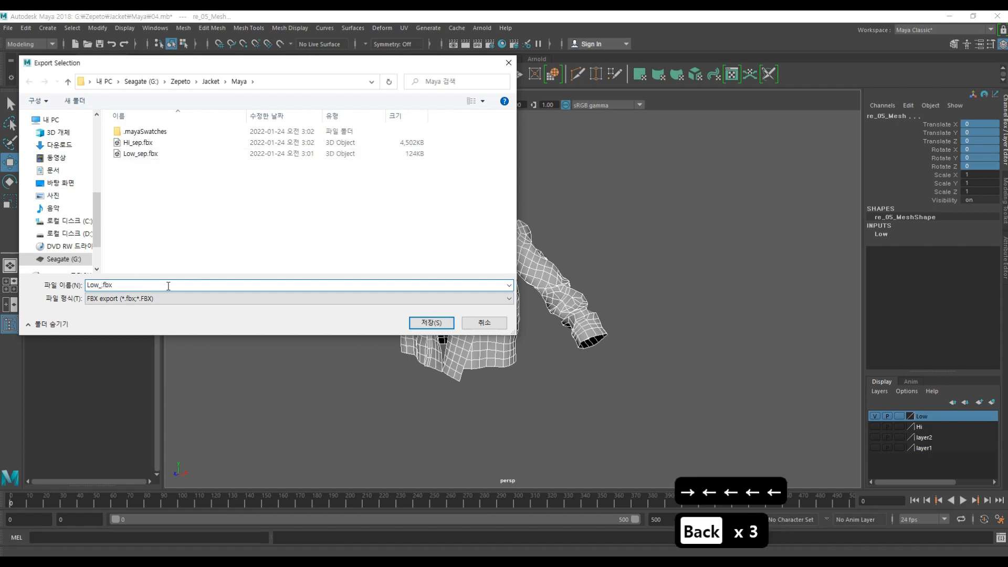
type("com")
left_click(432, 322)
Step: Run the FBX export of the assembled low-poly meshes with the current settings and clear the selection
left_click(389, 476)
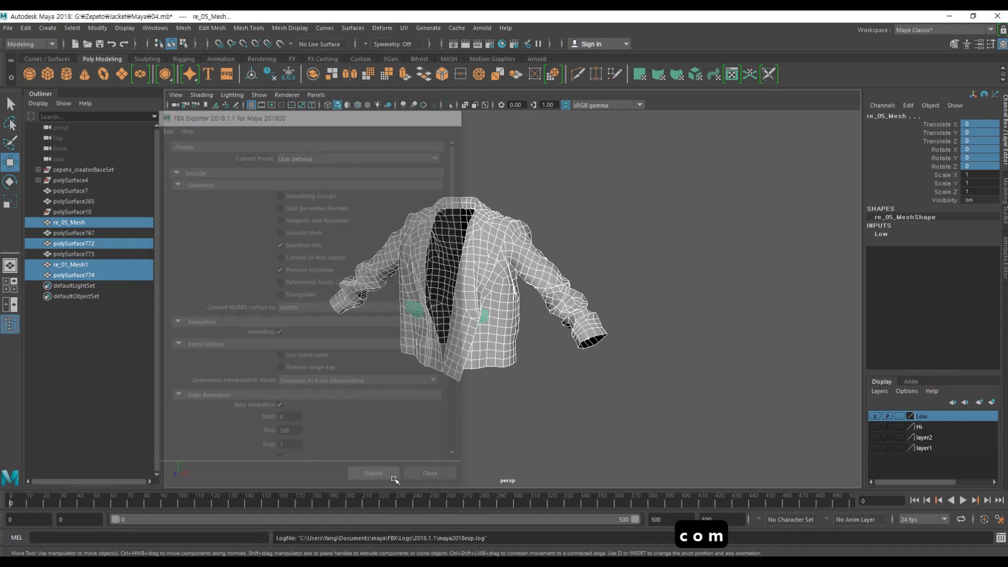
left_click(375, 433)
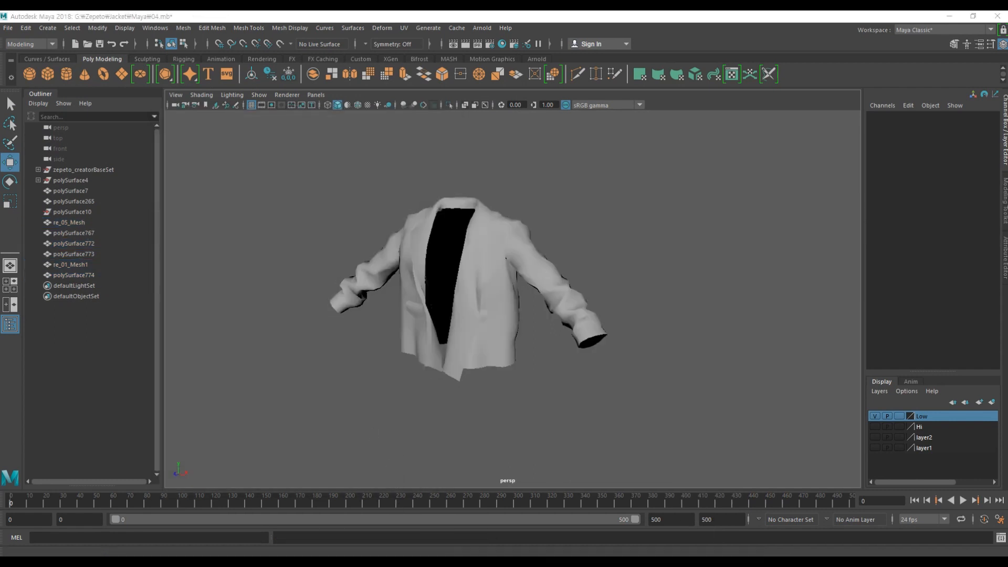
left_click_drag(291, 155, 689, 410)
left_click(676, 300)
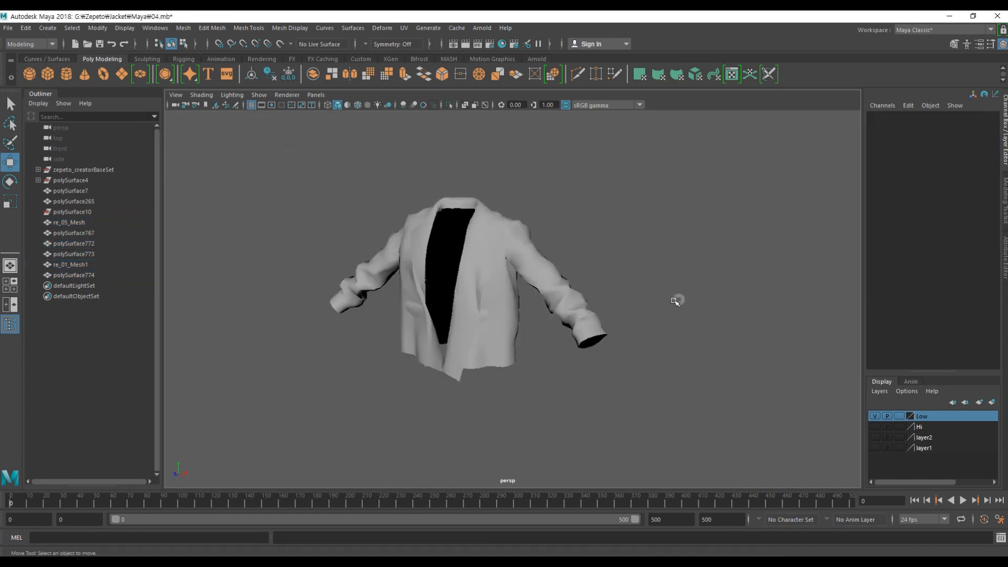
Step: Undo the zeroed transforms of the low-poly meshes, going back to the separated layout
key("ctrl+z")
key("ctrl+z")
key("ctrl+z")
key("ctrl+z")
key("ctrl+z")
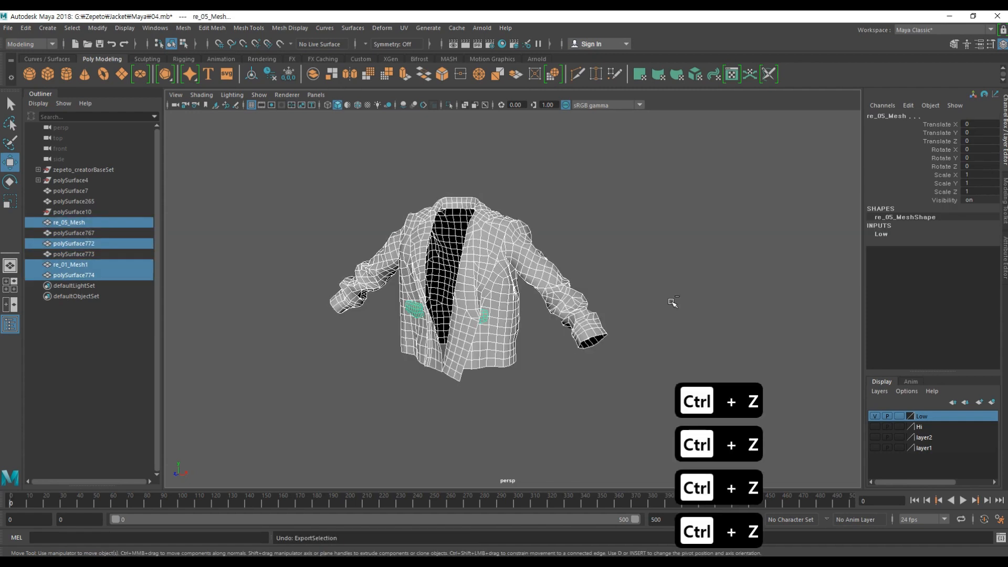
key("ctrl+z")
key("ctrl+z")
key("ctrl+z")
key("ctrl+z")
key("ctrl+z")
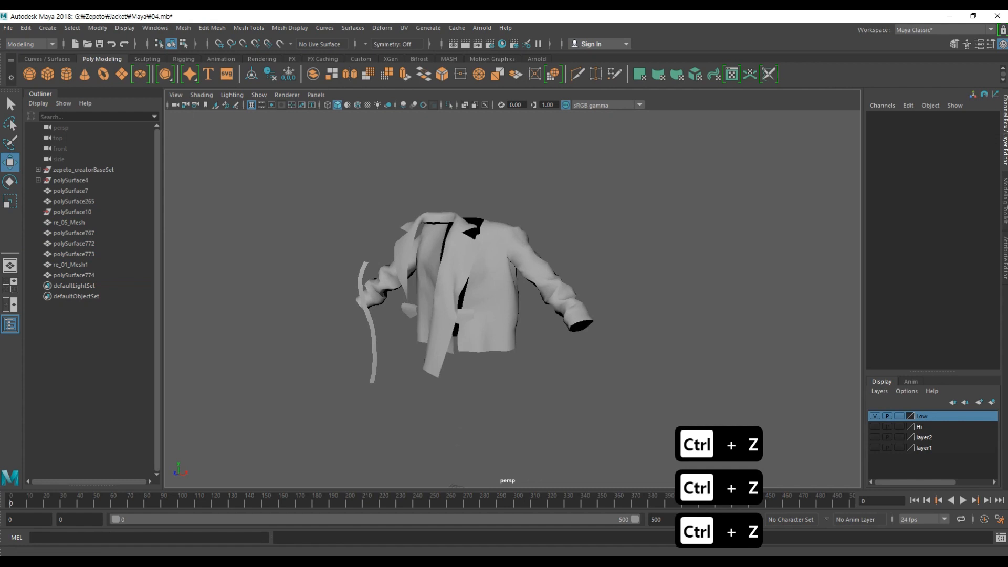
Step: Switch to Substance Painter, start a new project and browse for its mesh file in the Jacket project's Maya folder
left_click(372, 561)
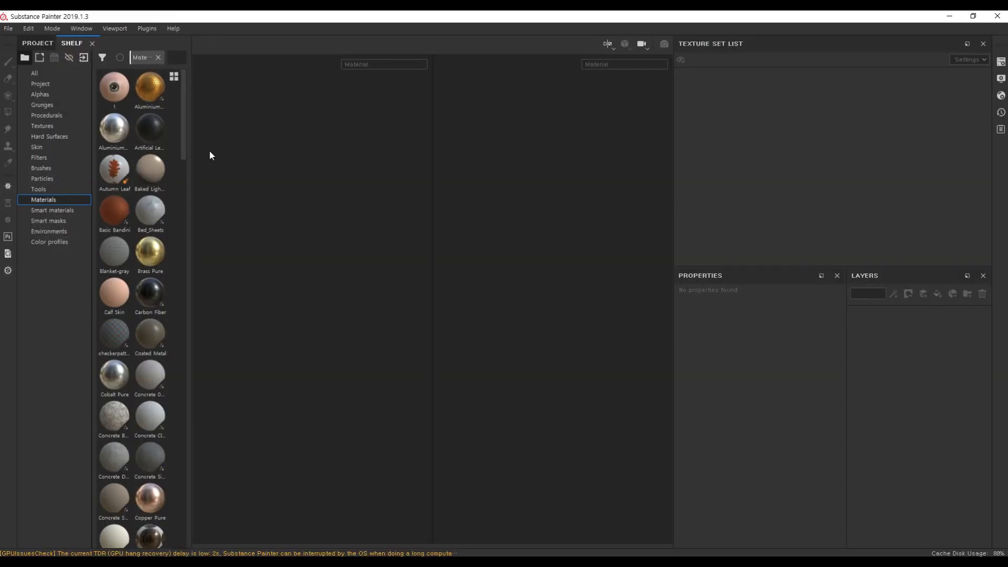
left_click(8, 29)
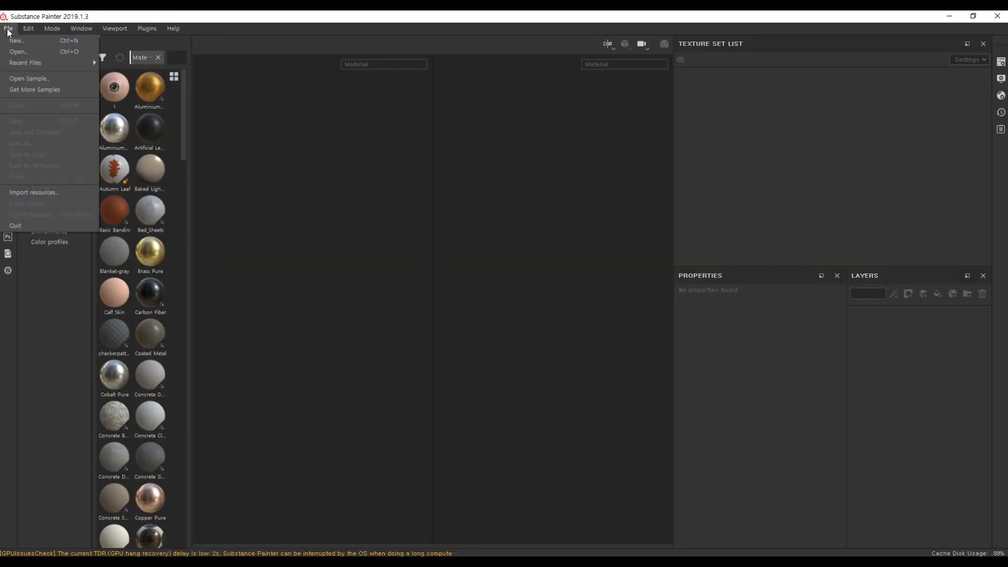
left_click(21, 39)
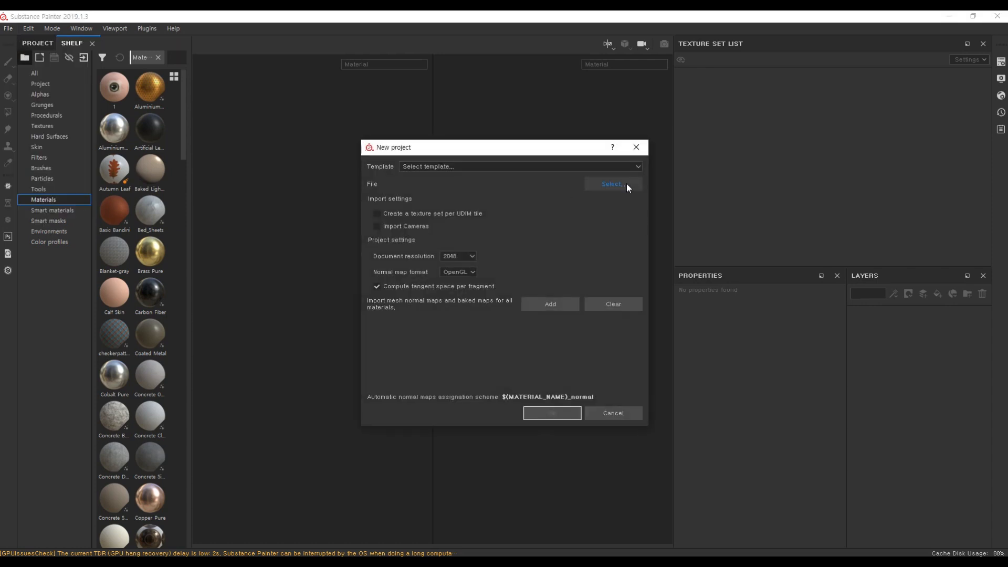
left_click(626, 184)
left_click_drag(616, 171, 404, 223)
left_click(198, 429)
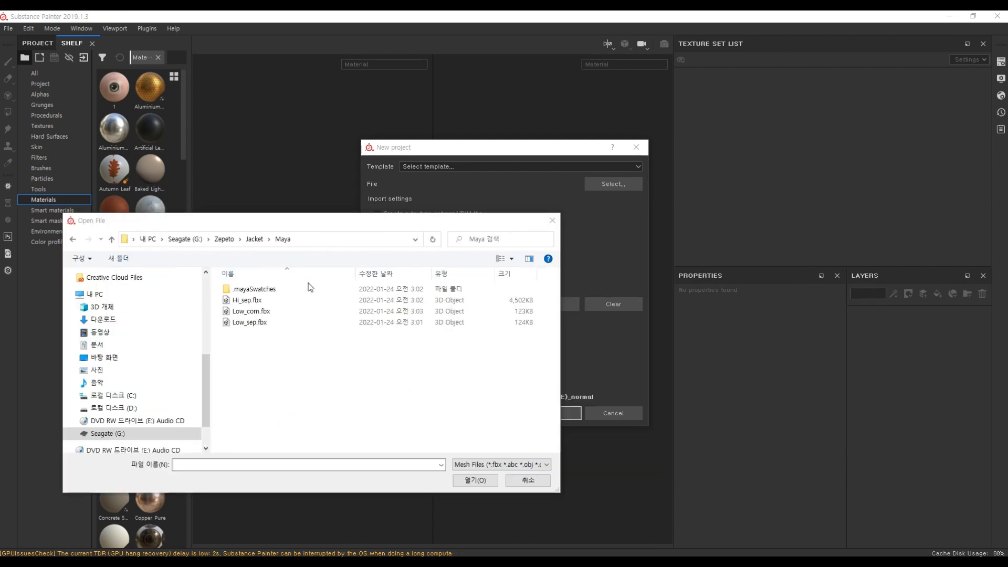
Step: Choose Low_sep.fbx as the project mesh and create the project with the default settings
left_click(246, 322)
left_click(477, 481)
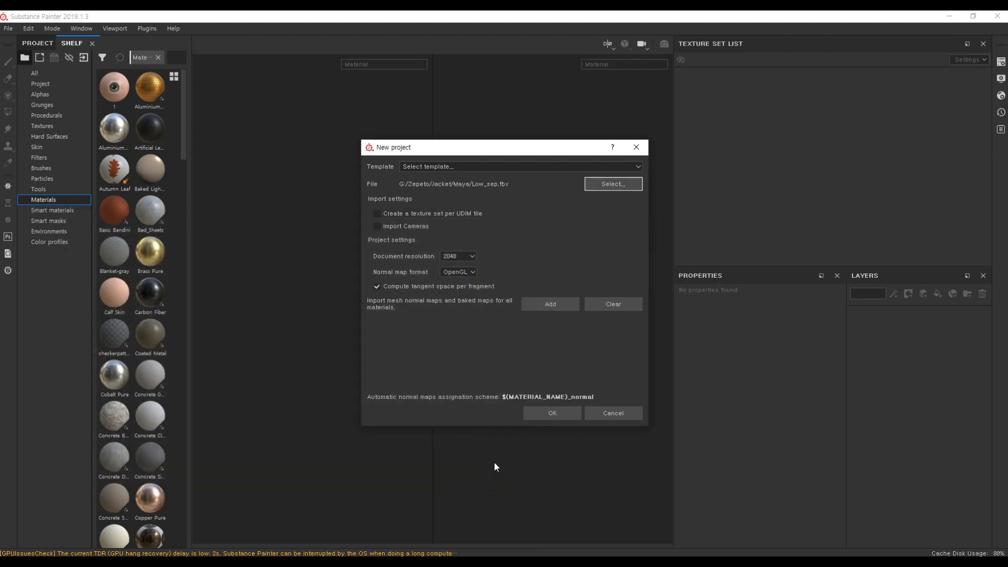
left_click(552, 412)
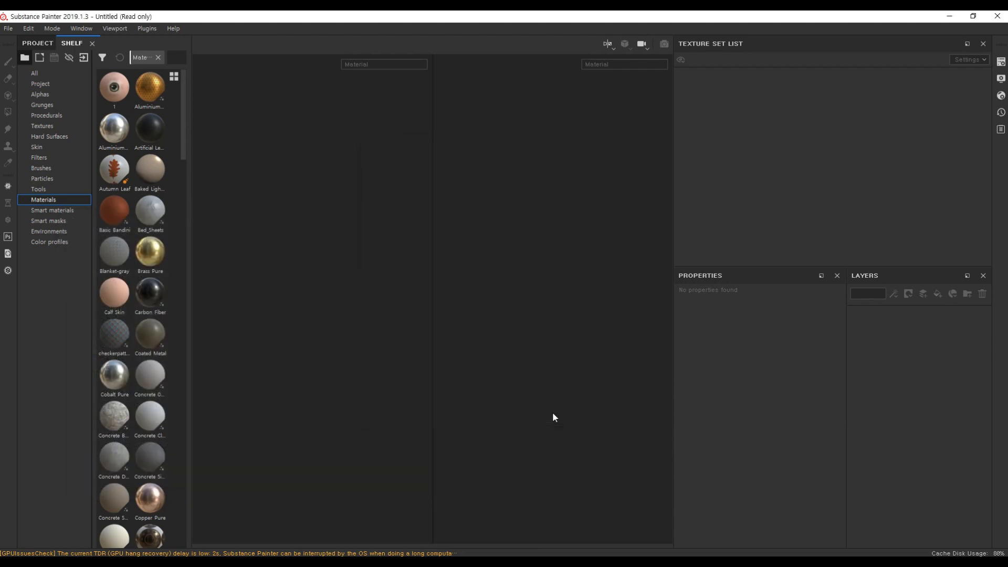
Step: Widen the 3D viewport and examine the separated parts of the imported low-poly jacket from several angles
mouse_move(360, 409)
left_mouse_down("alt")
mouse_move(270, 348)
mouse_move(288, 450)
mouse_move(250, 416)
mouse_move(365, 400)
left_mouse_up("alt")
left_click_drag(433, 344, 501, 344)
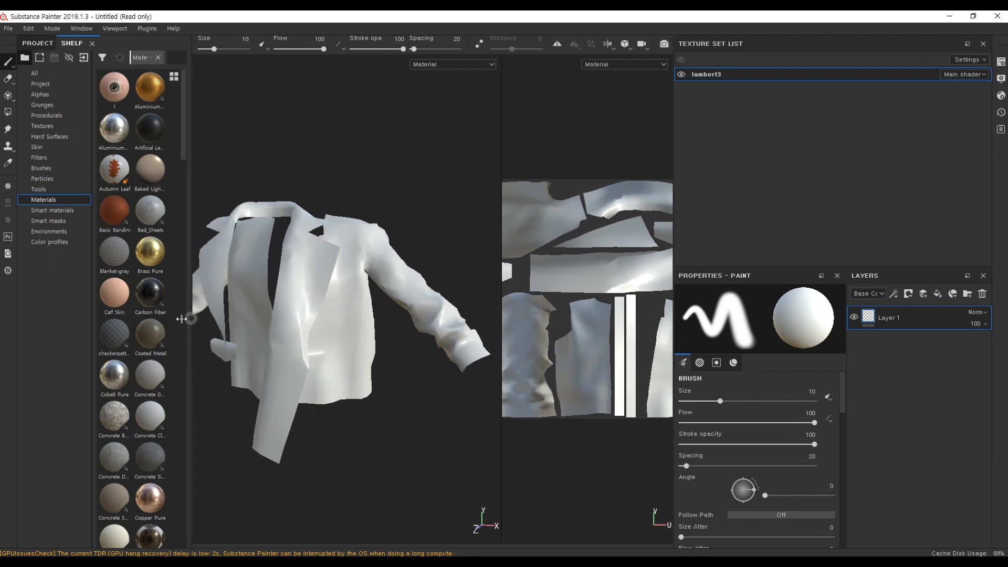
mouse_move(412, 444)
left_mouse_down("alt")
mouse_move(363, 435)
mouse_move(361, 459)
mouse_move(374, 410)
mouse_move(379, 450)
mouse_move(412, 443)
mouse_move(333, 428)
mouse_move(412, 427)
mouse_move(344, 422)
mouse_move(353, 441)
mouse_move(364, 435)
left_mouse_up("alt")
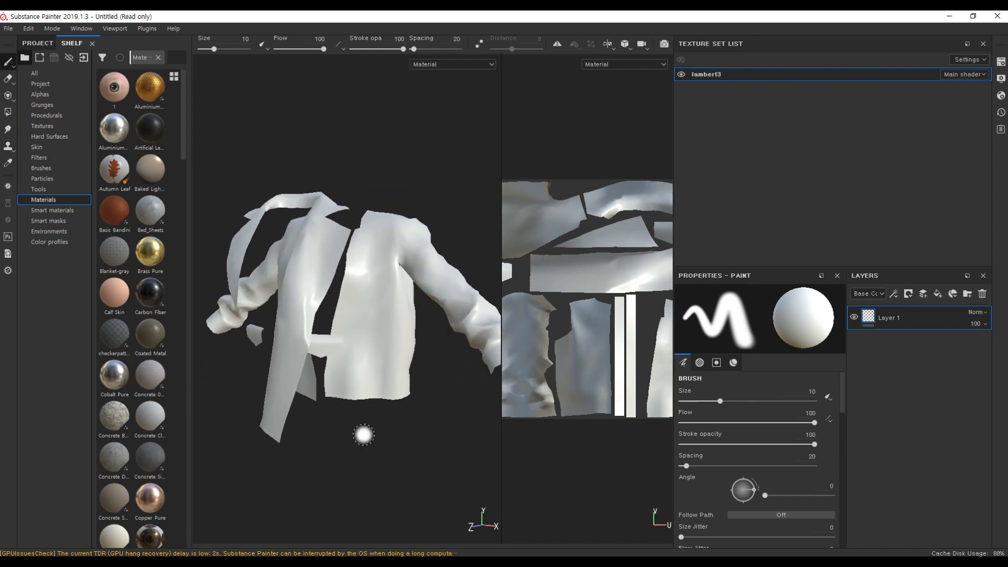
right_click_drag(427, 414, 385, 443, "shift")
mouse_move(385, 443)
left_mouse_down("alt")
mouse_move(432, 412)
mouse_move(357, 402)
mouse_move(367, 421)
left_mouse_up("alt")
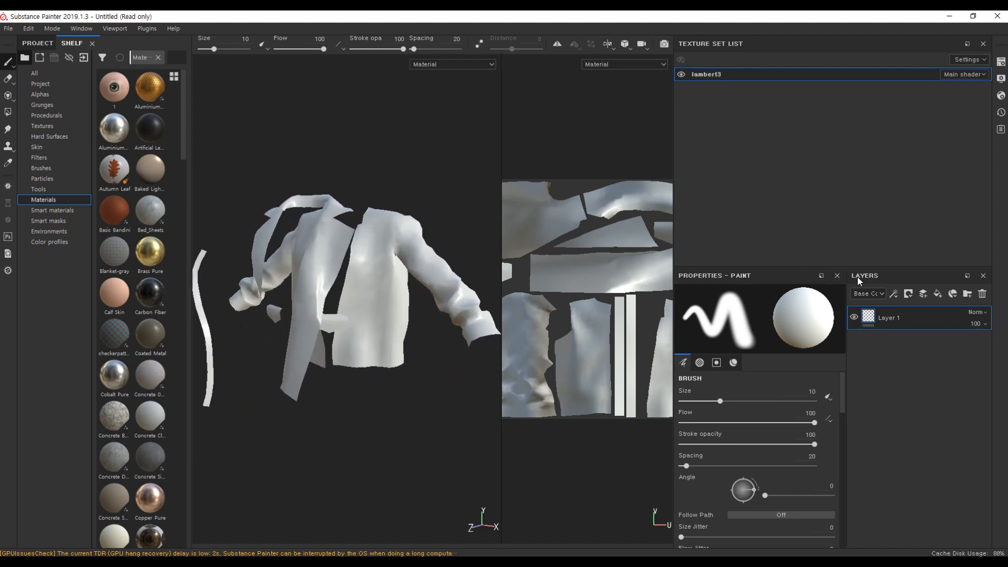
Step: Dock the Texture Set Settings beside the Layers, bring them to the front and widen them until all channel options fit
left_click_drag(1002, 62, 893, 276)
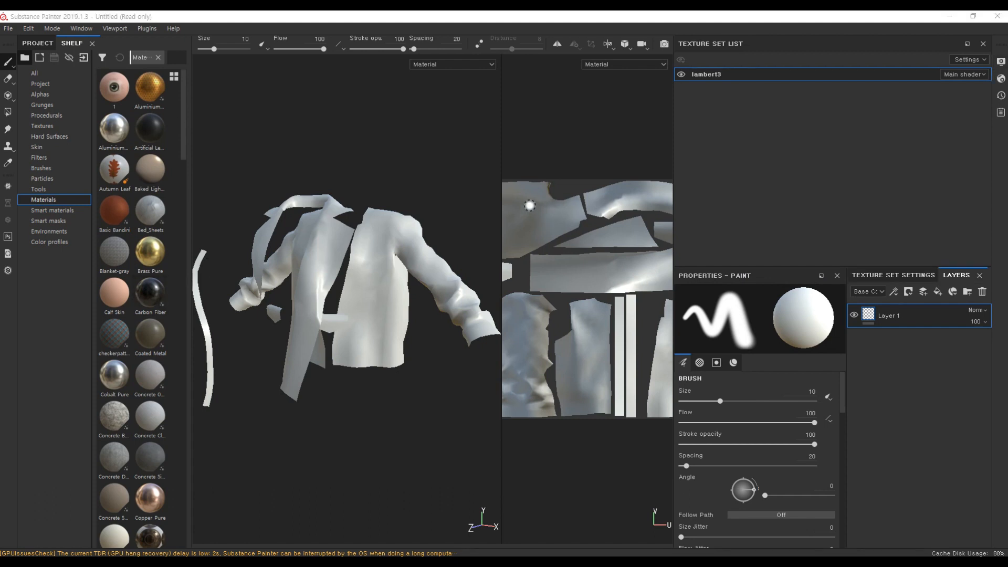
left_click(79, 29)
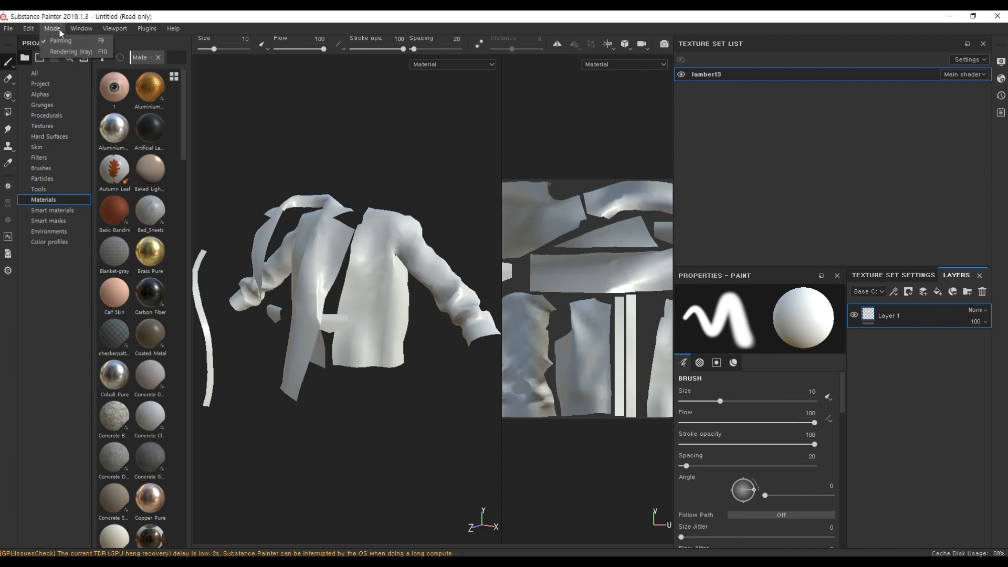
mouse_move(87, 44)
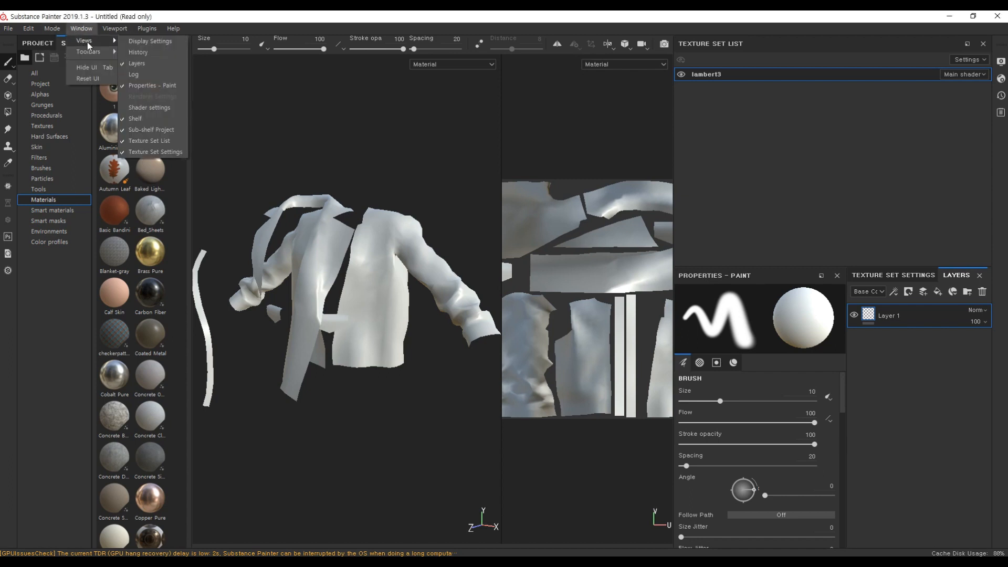
left_click(165, 152)
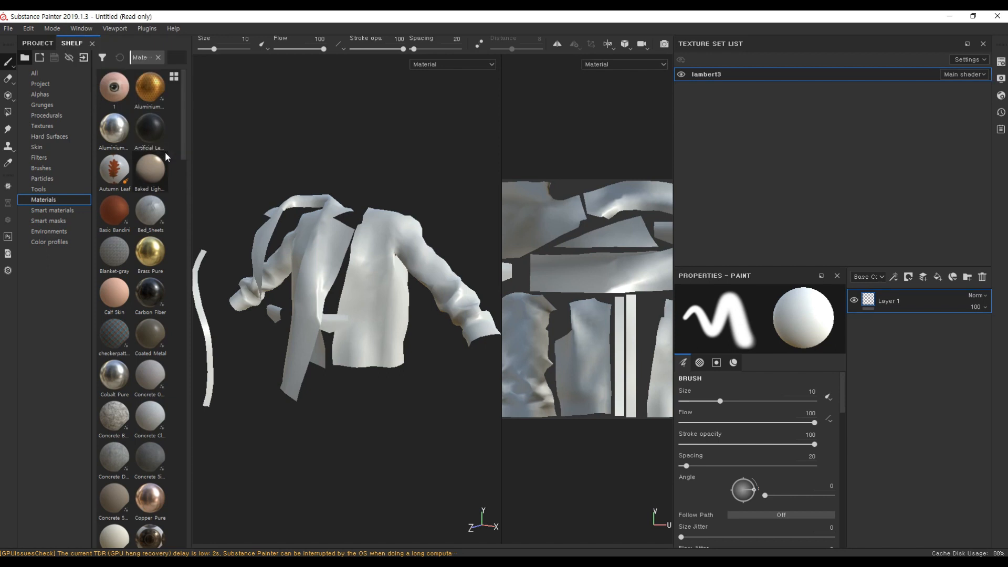
left_click(82, 29)
mouse_move(89, 44)
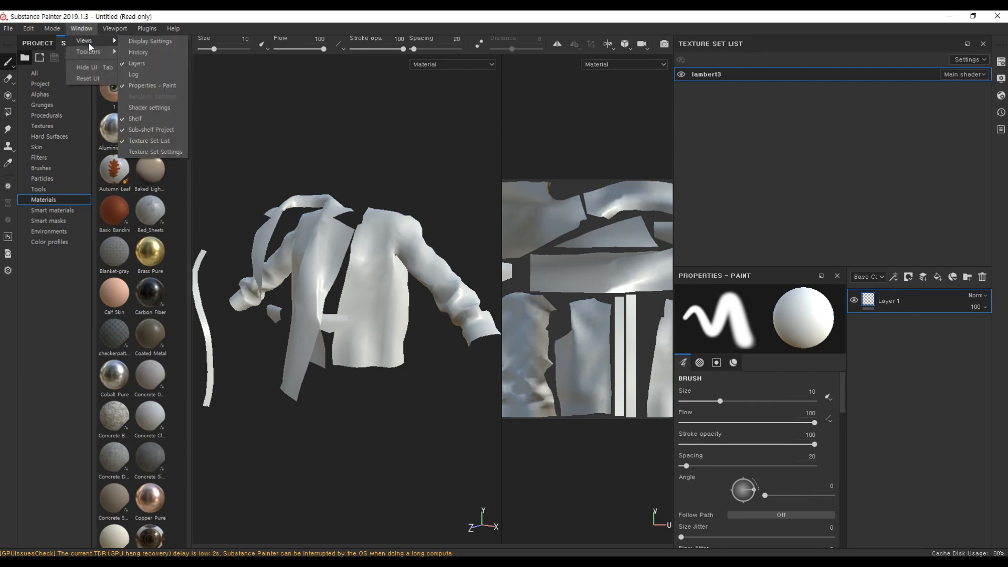
left_click(156, 152)
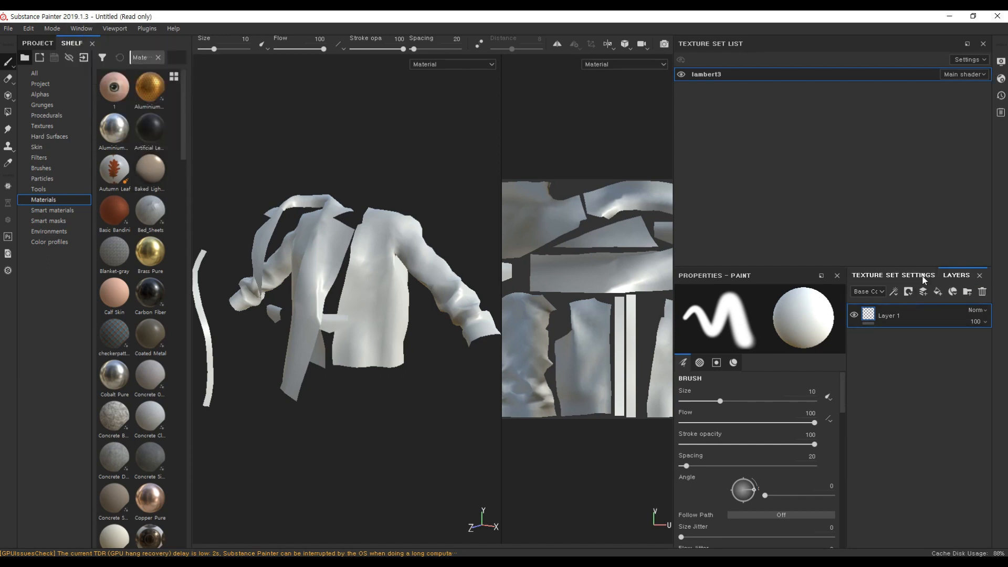
left_click(899, 275)
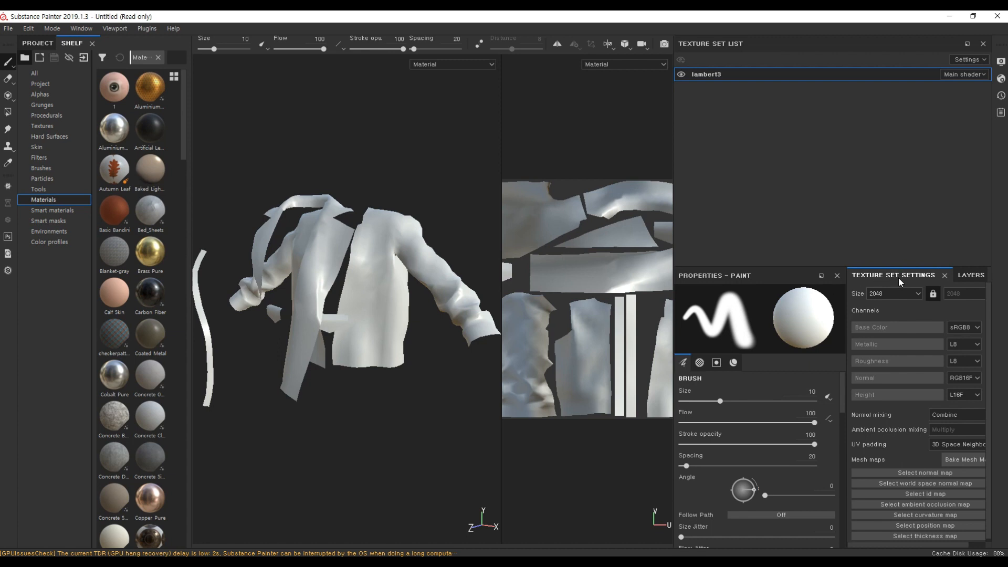
left_click_drag(848, 369, 784, 384)
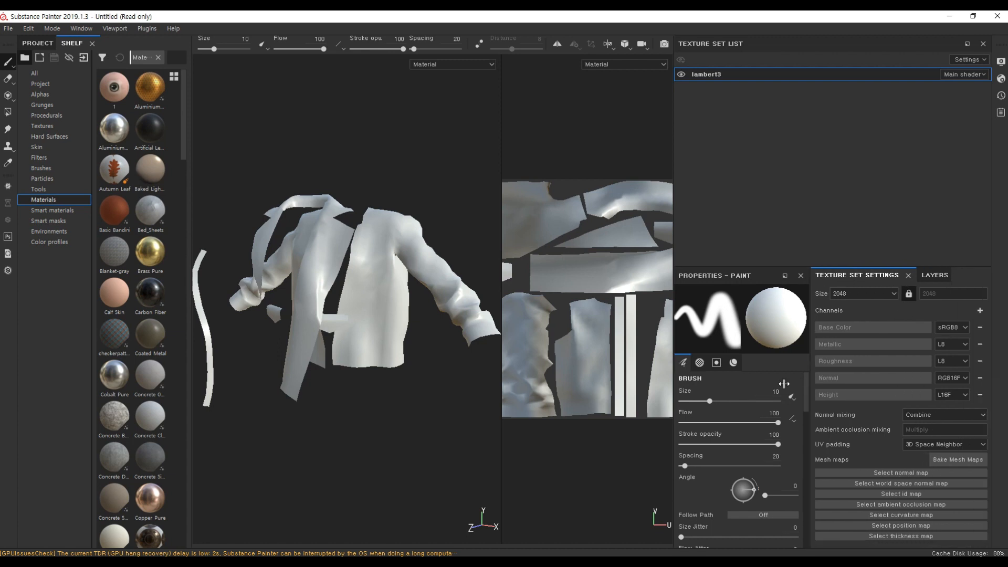
Step: Open the mesh map baking settings for lambert3 and set the output size to 1024
left_click(967, 462)
left_click(534, 145)
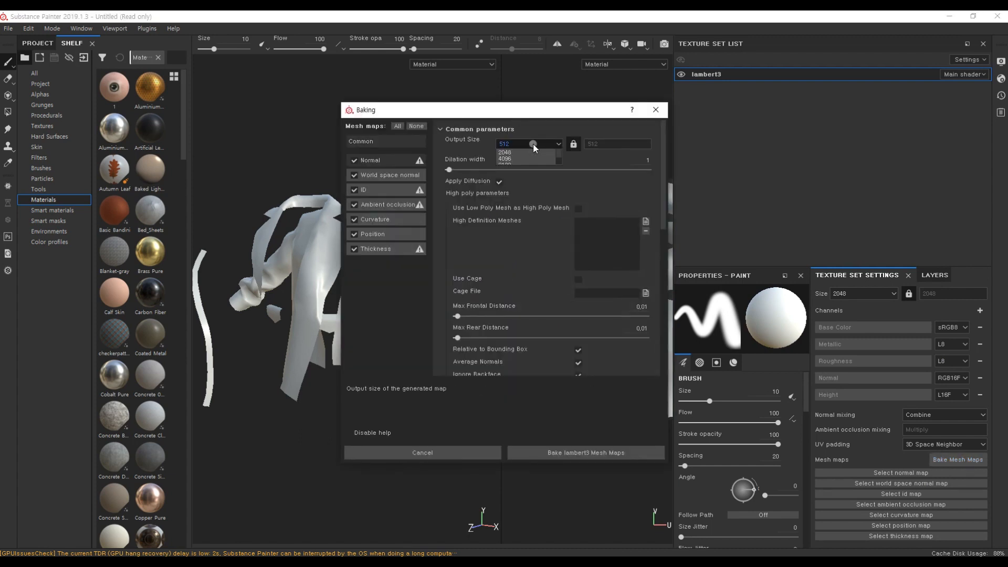
left_click(527, 182)
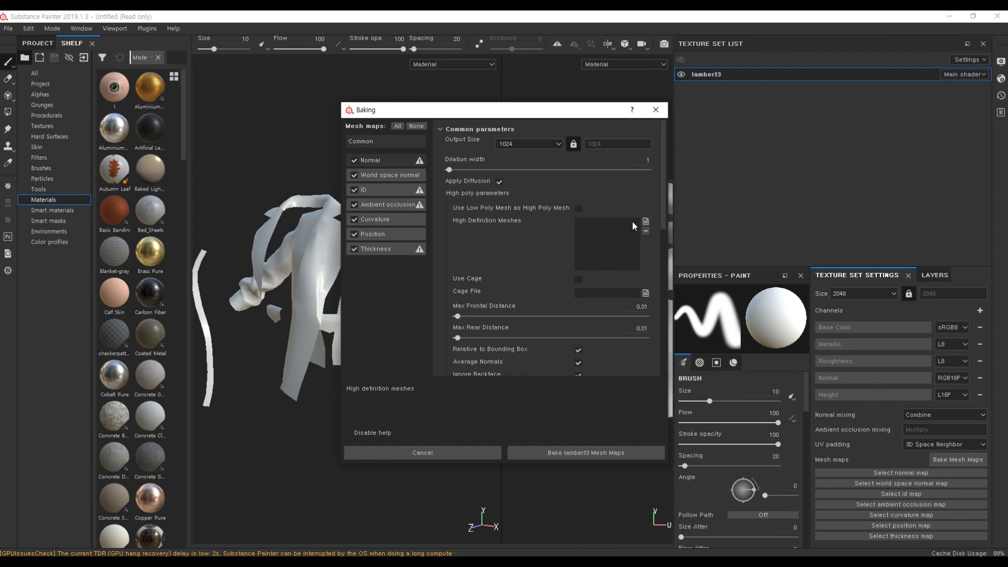
Step: Load the high-poly jacket from the project's Maya folder as the high definition mesh and bake all lambert3 mesh maps
left_click(646, 221)
key("Escape")
left_click(646, 221)
left_click(527, 206)
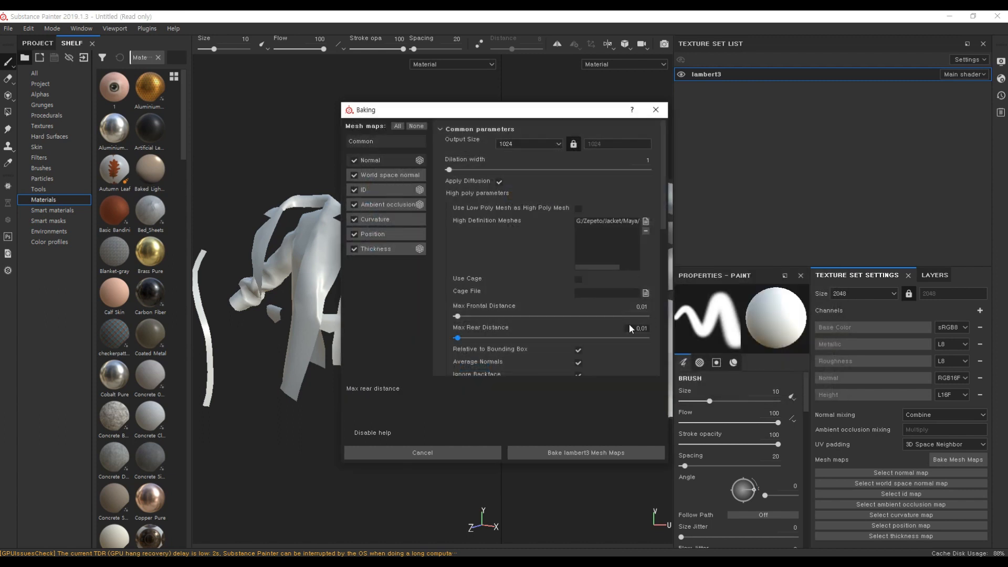
left_click(604, 455)
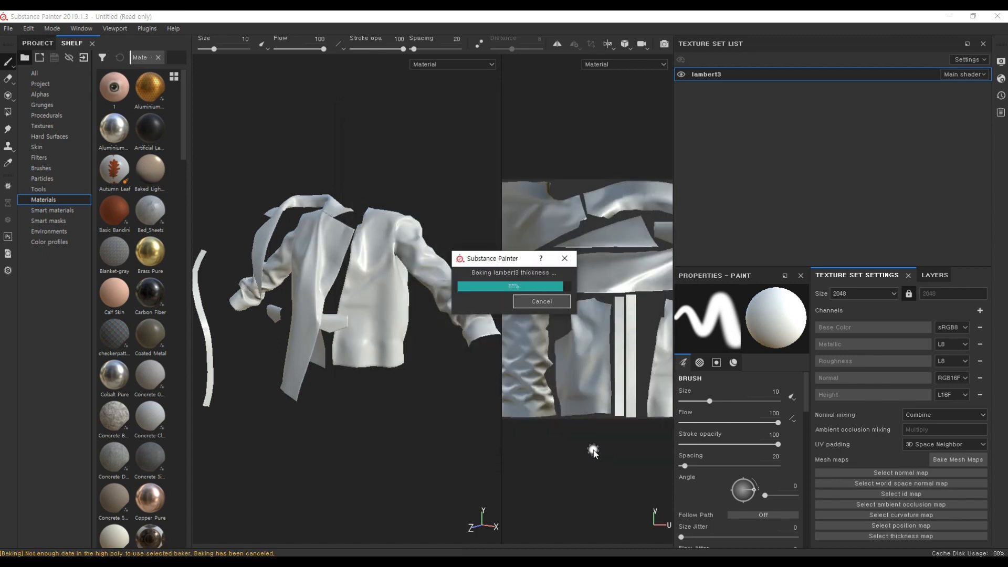
Step: Widen the 3D viewport slightly and preview the baked curvature and normal maps among the project resources
left_click_drag(502, 374, 523, 375)
left_click_drag(432, 383, 397, 372, "alt")
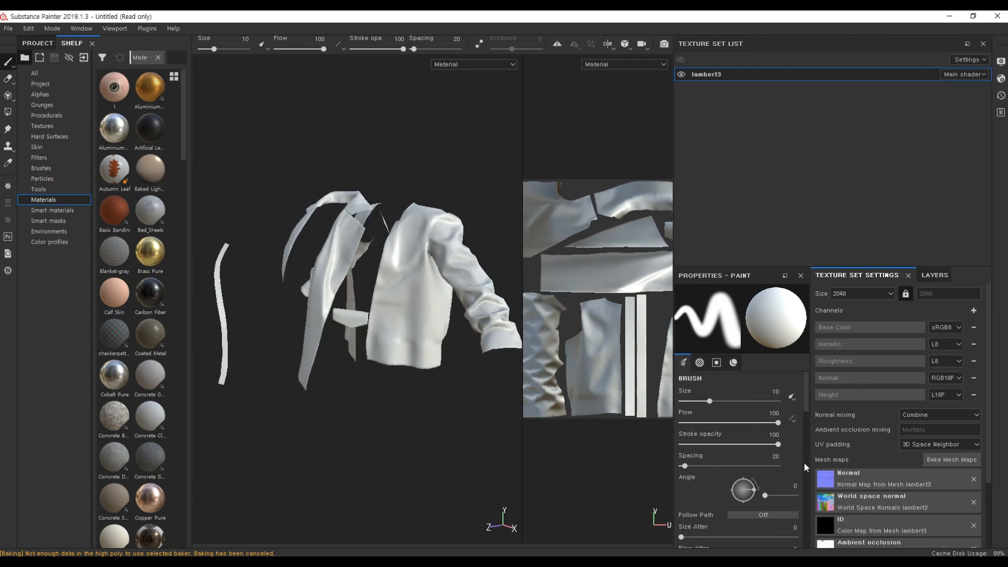
left_click(41, 84)
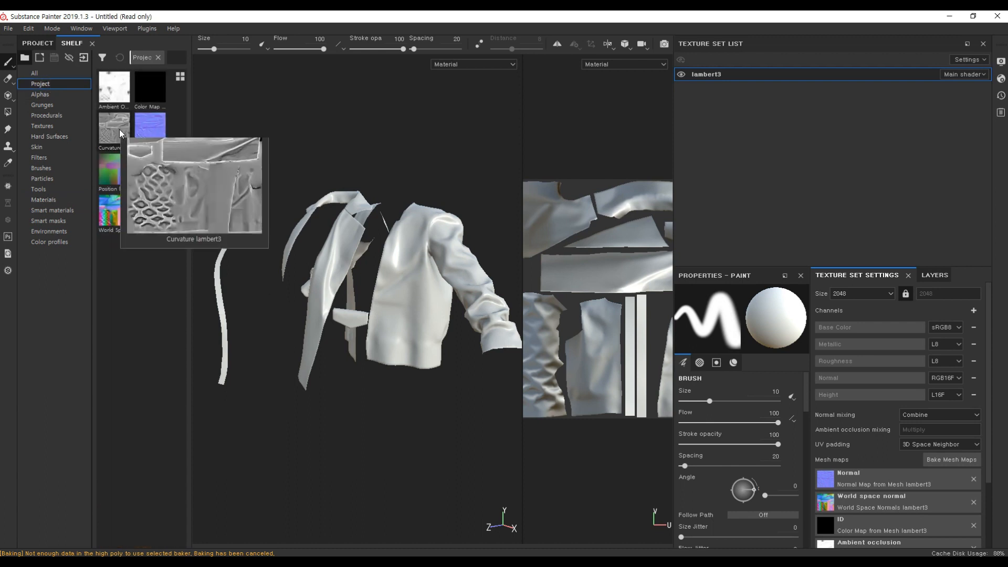
mouse_move(148, 86)
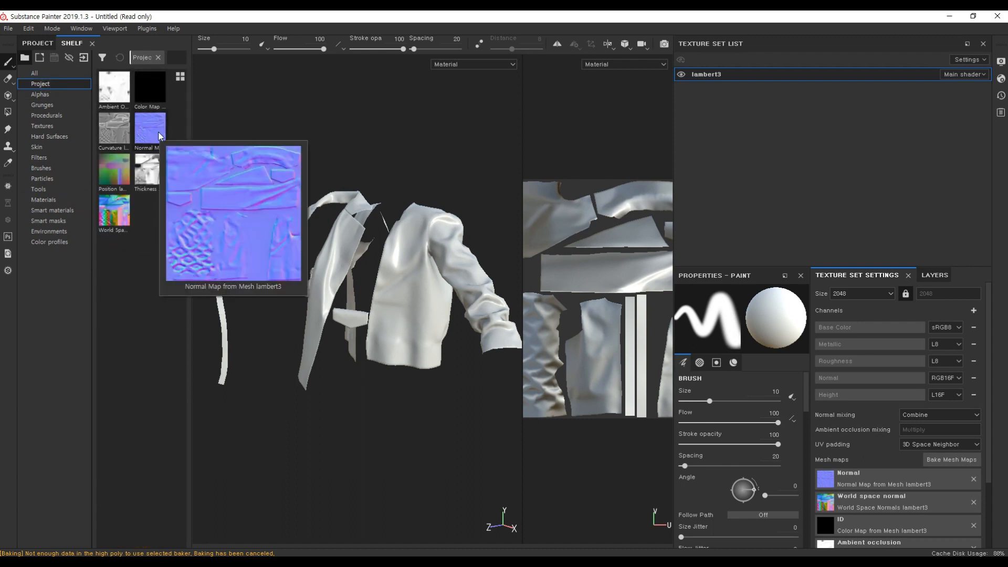
Step: Examine the baked folds on the jacket's sleeve and shoulder up close under different lighting directions
left_click_drag(425, 324, 380, 315, "alt")
right_click_drag(380, 315, 362, 324, "shift")
left_click_drag(387, 308, 380, 316, "alt")
right_click_drag(380, 315, 362, 367, "alt")
left_click_drag(363, 368, 349, 196, "alt")
middle_click_drag(349, 196, 348, 262, "alt")
right_click_drag(349, 262, 342, 292, "shift")
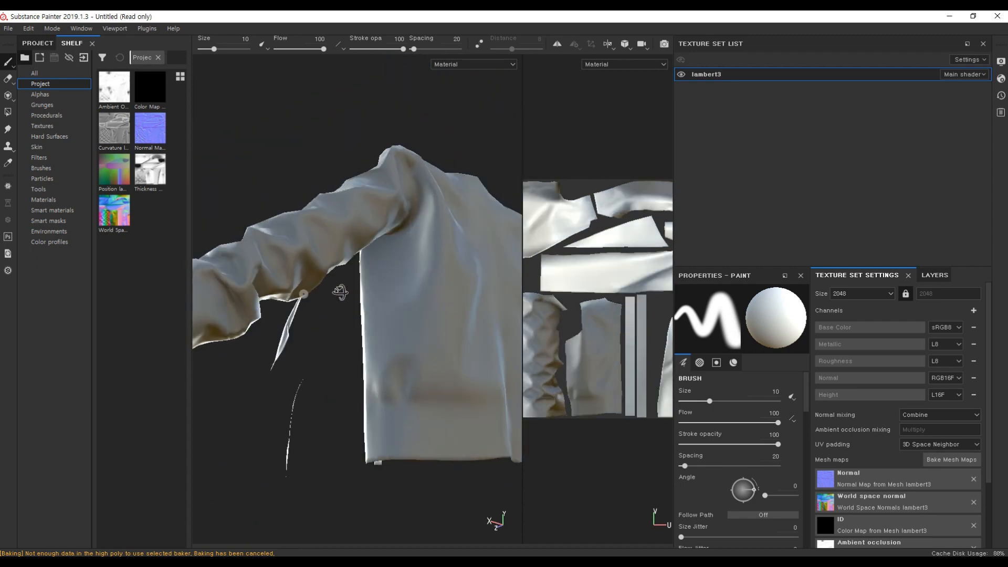
left_click_drag(342, 292, 448, 286, "alt")
right_click_drag(448, 285, 448, 310, "alt")
left_click_drag(448, 311, 321, 288, "alt")
right_click_drag(322, 287, 354, 294, "shift")
left_click_drag(353, 295, 401, 411, "alt")
middle_click_drag(401, 412, 427, 364, "alt")
scroll(426, 364, "down", 2)
right_click_drag(477, 411, 406, 415, "shift")
left_click_drag(405, 415, 286, 400, "alt")
middle_click_drag(472, 447, 349, 354, "alt")
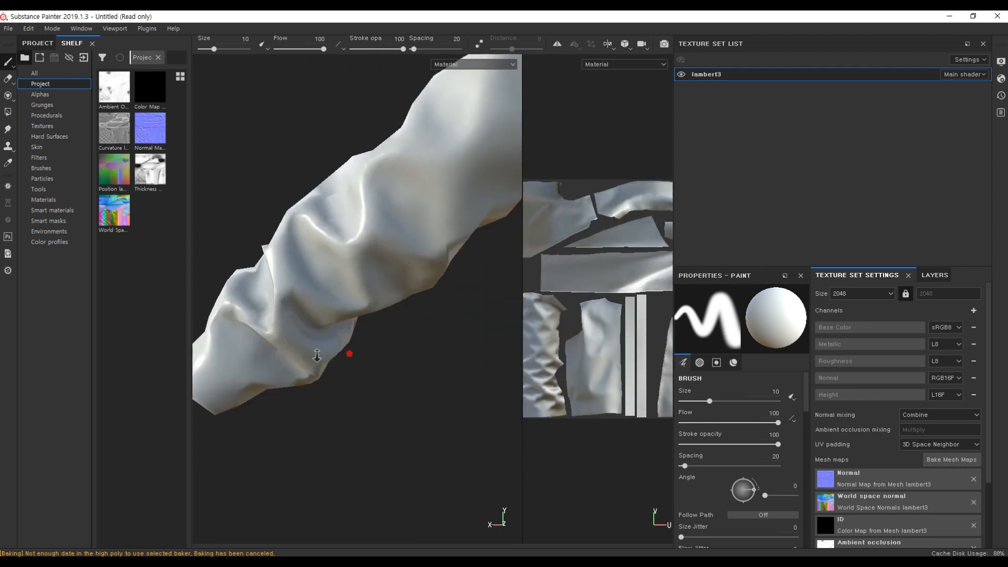
scroll(351, 355, "down", 3)
right_click_drag(355, 355, 332, 358, "shift")
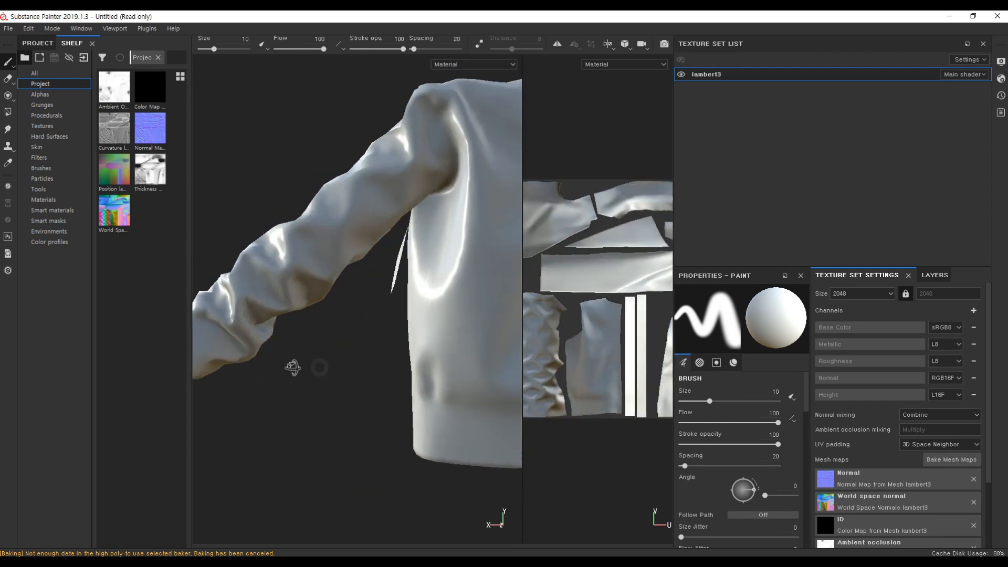
left_click_drag(285, 399, 307, 355, "alt")
right_click_drag(307, 355, 263, 358, "shift")
left_click_drag(263, 358, 307, 263, "alt")
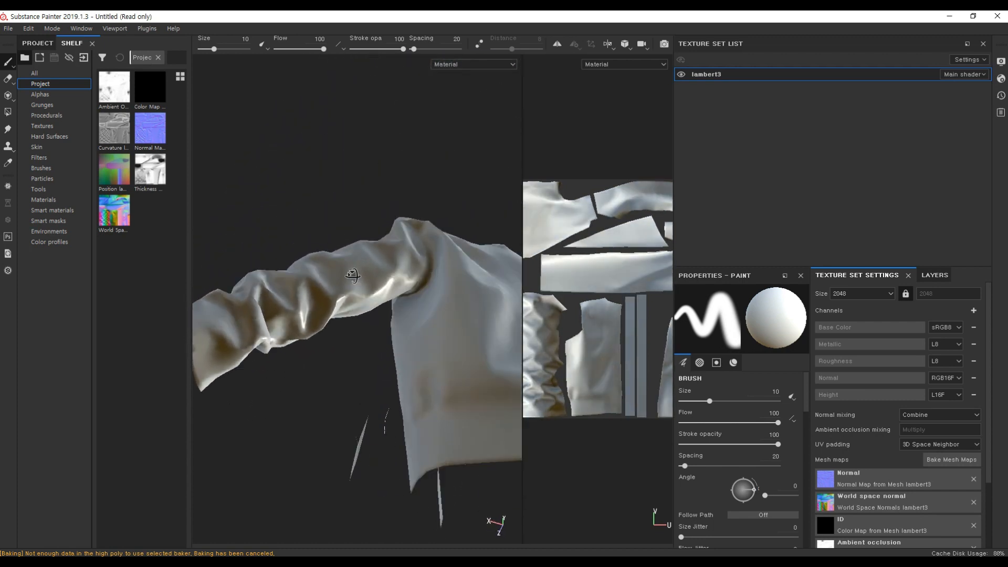
Step: Inspect the baked wrinkles on the jacket's body, hem and cuff while rotating the environment light
mouse_move(362, 368)
right_mouse_down("shift")
mouse_move(341, 378)
mouse_move(360, 389)
right_mouse_up("shift")
left_click_drag(353, 425, 356, 423, "alt")
mouse_move(355, 349)
right_mouse_down("shift")
mouse_move(313, 335)
mouse_move(332, 344)
right_mouse_up("shift")
mouse_move(426, 333)
right_mouse_down("shift")
mouse_move(382, 332)
mouse_move(415, 333)
right_mouse_up("shift")
left_click_drag(415, 333, 376, 333, "alt")
scroll(376, 333, "up", 3)
middle_click_drag(368, 367, 358, 278, "alt")
right_click_drag(404, 305, 293, 304, "shift")
scroll(415, 394, "up", 3)
left_click_drag(355, 413, 383, 380, "alt")
right_click_drag(383, 380, 342, 378, "shift")
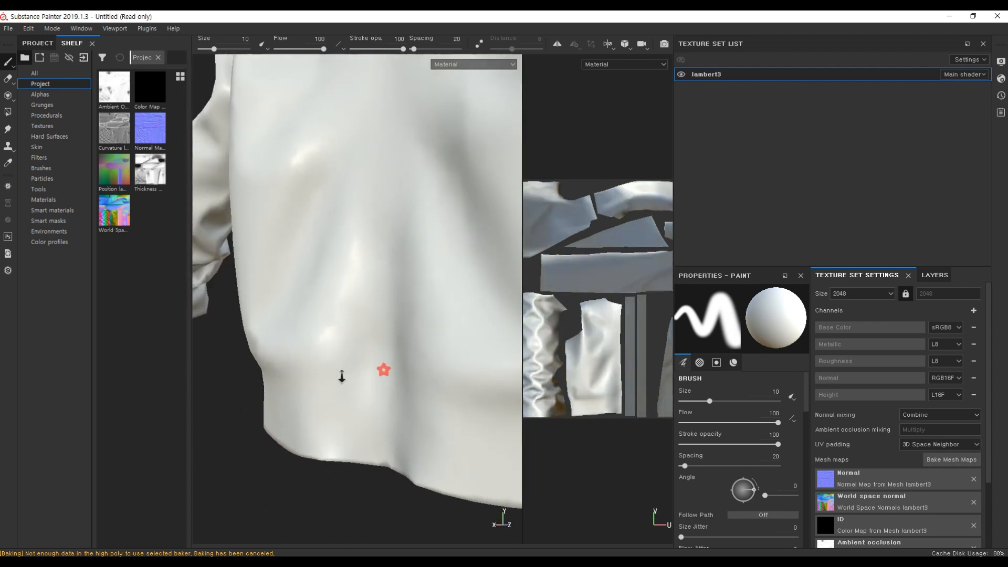
left_click_drag(342, 378, 403, 338, "alt")
right_click_drag(402, 338, 413, 380, "shift")
left_click_drag(413, 379, 334, 389, "alt")
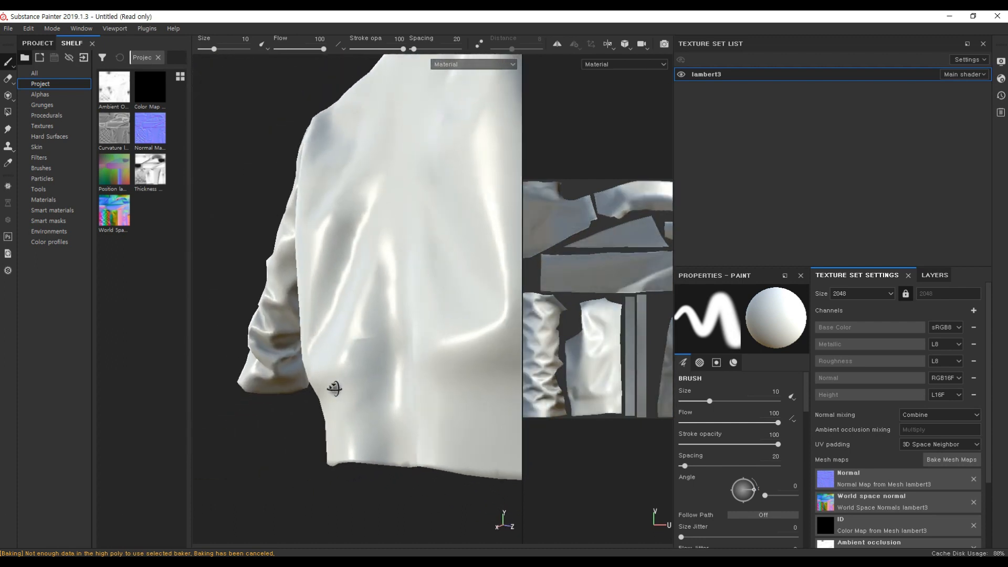
left_click_drag(402, 344, 351, 383, "alt")
right_click_drag(350, 383, 410, 371, "shift")
left_click_drag(457, 310, 315, 344, "alt")
right_click_drag(315, 344, 388, 362, "shift")
left_click_drag(389, 362, 317, 279, "alt")
right_click_drag(318, 279, 316, 362, "shift")
mouse_move(316, 362)
left_mouse_down("alt")
mouse_move(405, 307)
mouse_move(441, 351)
mouse_move(368, 341)
left_mouse_up("alt")
middle_click_drag(367, 342, 396, 324, "alt")
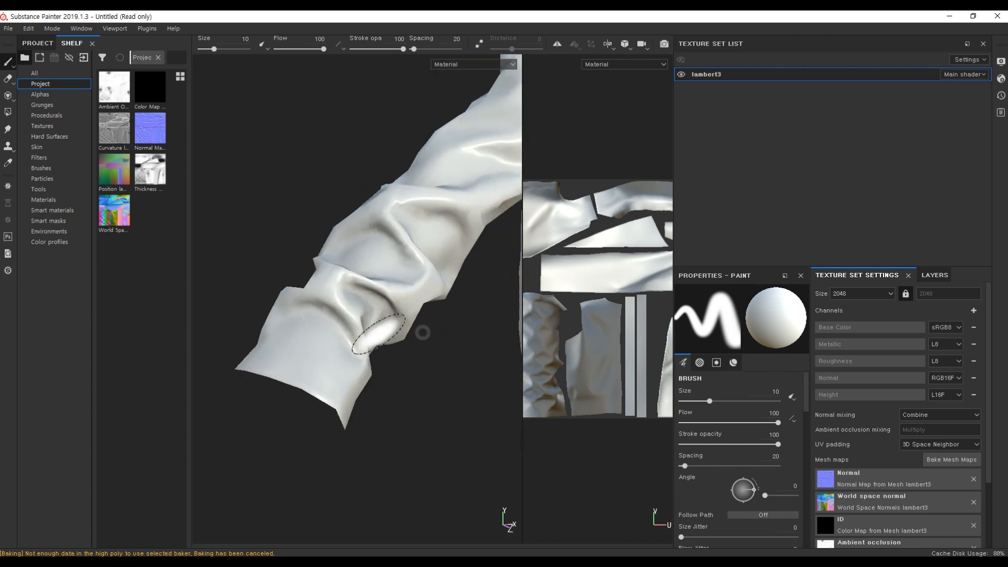
Step: Check the baked pocket flap closely, then review all the separated jacket parts together
right_click_drag(379, 334, 396, 301, "alt")
left_click_drag(396, 301, 338, 317, "alt")
middle_click_drag(457, 319, 322, 287, "alt")
left_click_drag(322, 287, 415, 336, "alt")
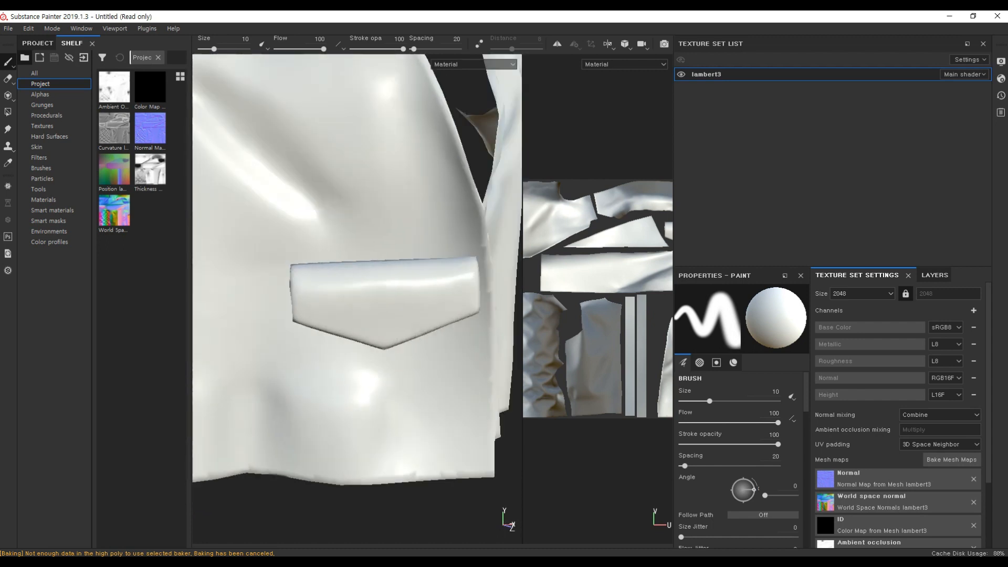
right_click_drag(475, 340, 333, 355, "alt")
left_click_drag(333, 355, 401, 361, "alt")
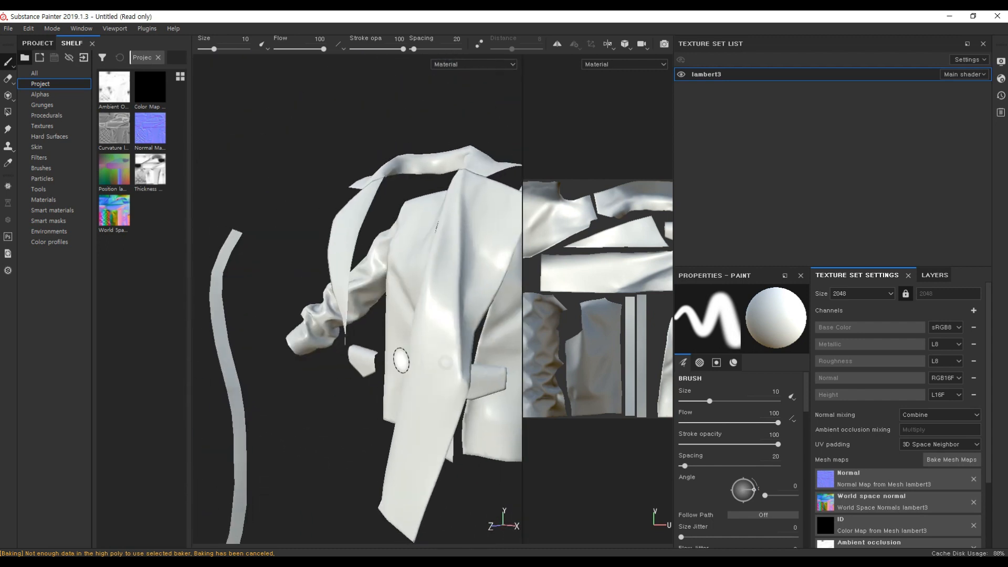
right_click_drag(475, 339, 402, 339, "alt")
mouse_move(402, 340)
left_mouse_down("alt")
mouse_move(441, 331)
mouse_move(410, 342)
mouse_move(411, 329)
mouse_move(365, 377)
mouse_move(419, 441)
mouse_move(443, 418)
mouse_move(326, 281)
mouse_move(319, 248)
mouse_move(362, 266)
mouse_move(271, 204)
left_mouse_up("alt")
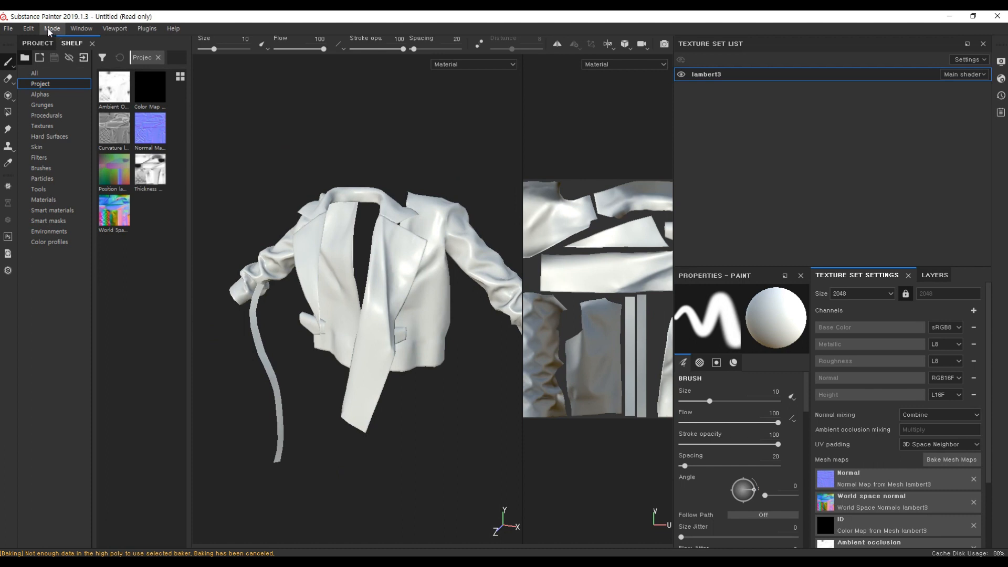
Step: Replace the project mesh with Low_com.fbx through the project configuration, keeping the other settings
left_click(29, 29)
left_click(27, 33)
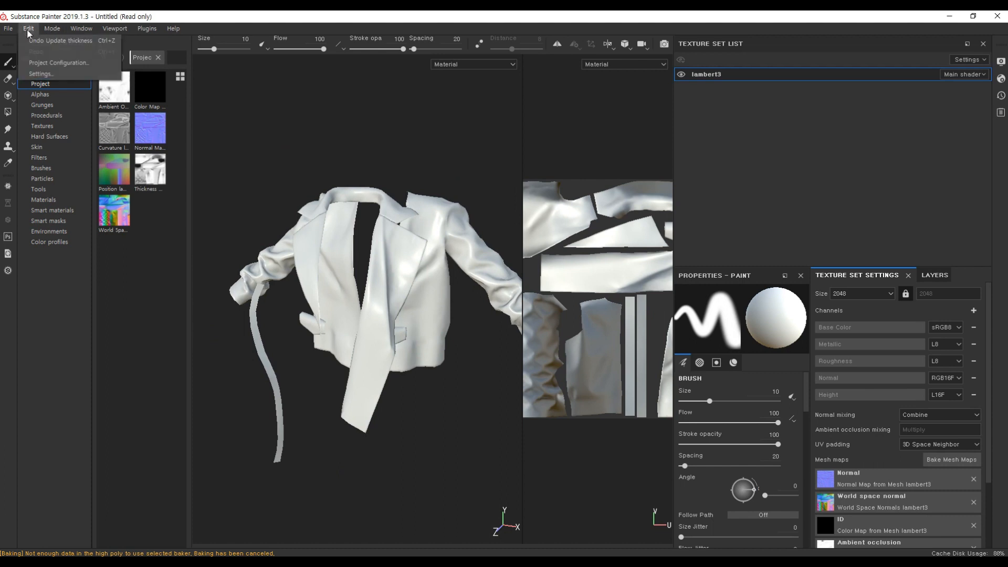
left_click(37, 63)
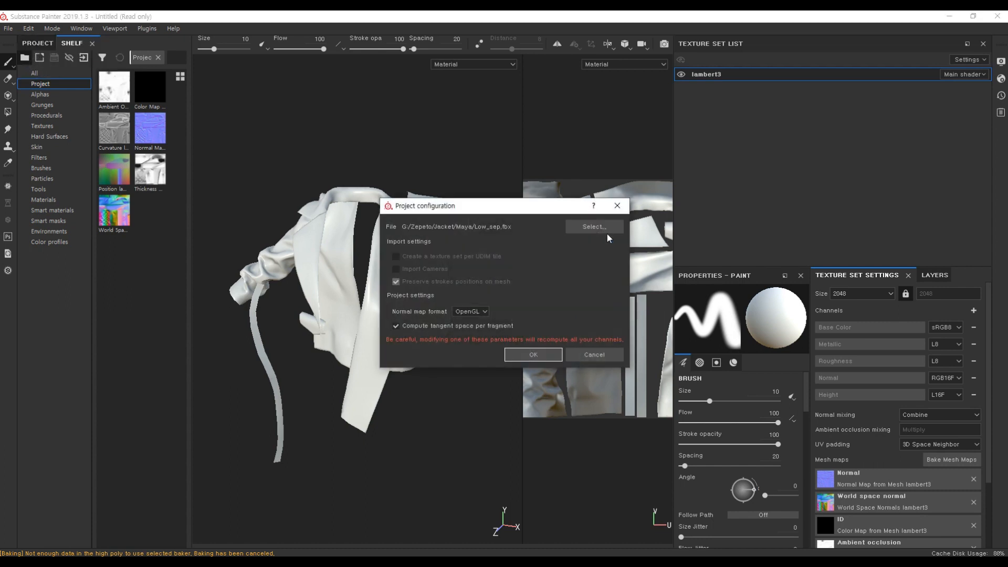
left_click(592, 228)
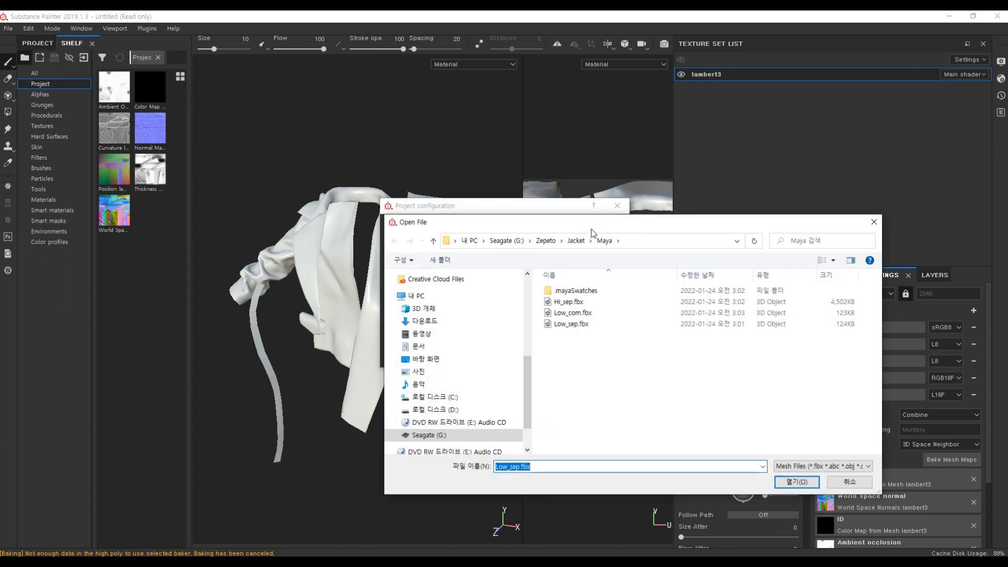
left_click(570, 313)
left_click(793, 482)
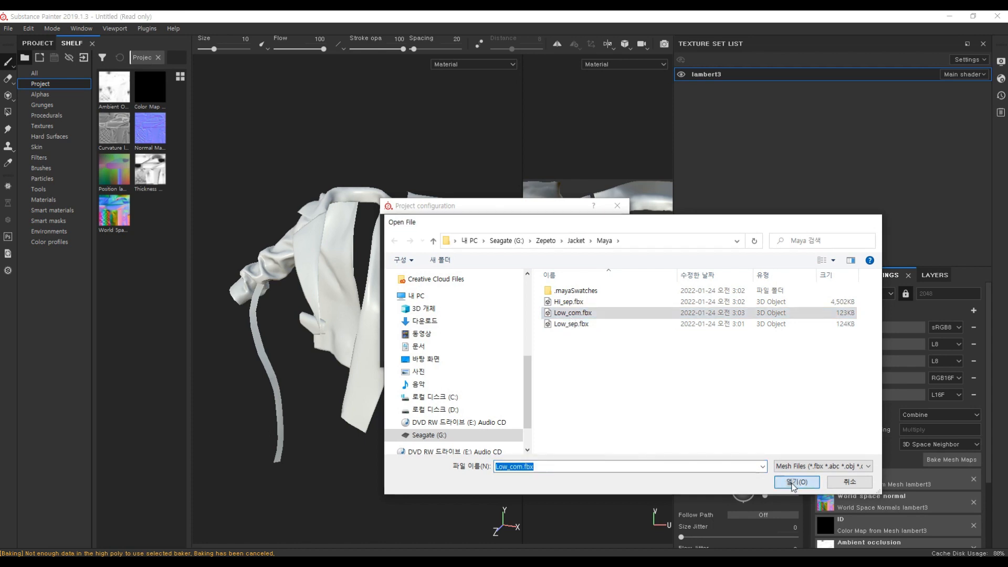
left_click(542, 362)
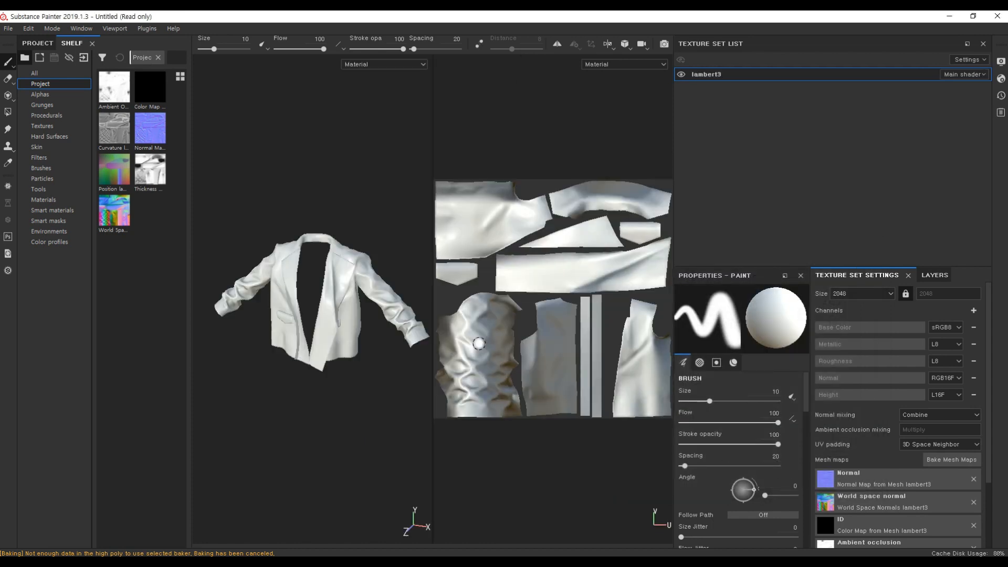
Step: Widen the 3D viewport and examine the assembled jacket with its baked maps from several angles and lighting directions
left_click_drag(336, 440, 409, 378, "alt")
left_click_drag(257, 367, 346, 367, "alt")
right_click_drag(383, 378, 360, 376, "shift")
mouse_move(360, 377)
left_mouse_down("alt")
mouse_move(268, 394)
mouse_move(292, 404)
mouse_move(352, 384)
left_mouse_up("alt")
right_click_drag(351, 384, 344, 352, "shift")
middle_click_drag(344, 352, 335, 389, "alt")
left_click_drag(336, 389, 394, 396, "alt")
right_click_drag(394, 396, 333, 400, "shift")
left_click_drag(333, 401, 350, 330, "alt")
right_click_drag(350, 329, 370, 333, "shift")
left_click_drag(433, 312, 561, 315)
left_click_drag(336, 330, 550, 326, "alt")
right_click_drag(316, 347, 334, 347, "shift")
left_click_drag(334, 347, 400, 354, "alt")
right_click_drag(400, 354, 363, 372, "shift")
mouse_move(362, 372)
left_mouse_down("alt")
mouse_move(448, 378)
mouse_move(329, 389)
mouse_move(363, 381)
left_mouse_up("alt")
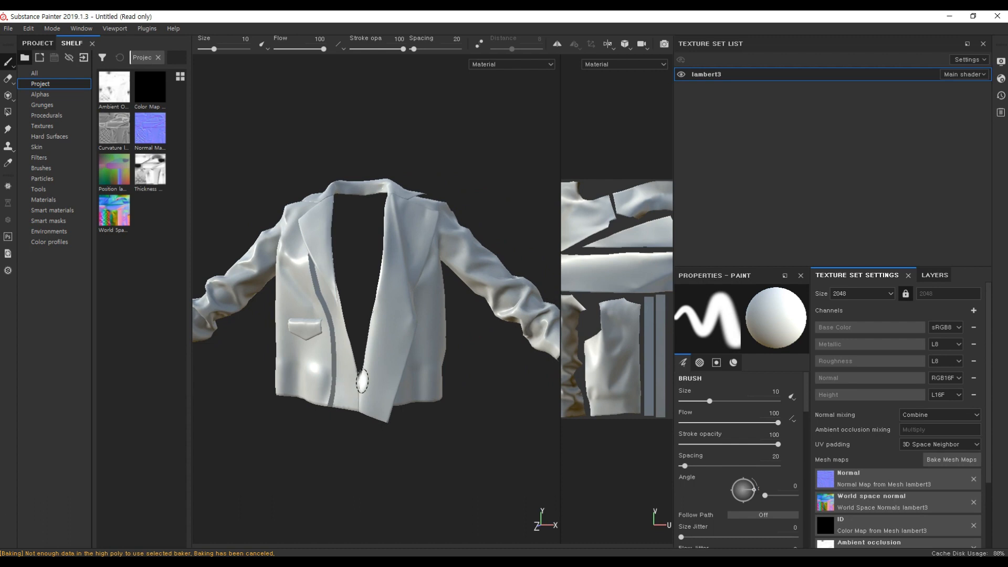
middle_click_drag(362, 380, 367, 307, "alt")
left_click_drag(367, 307, 363, 334, "alt")
right_click_drag(362, 333, 427, 339, "shift")
middle_click_drag(427, 340, 411, 344, "alt")
left_click_drag(412, 345, 380, 317, "alt")
Step: Show the layer stack and add the Leather Fine Aged smart material above Layer 1
left_click(935, 276)
right_click_drag(338, 289, 381, 313, "alt")
middle_click_drag(382, 295, 393, 302, "alt")
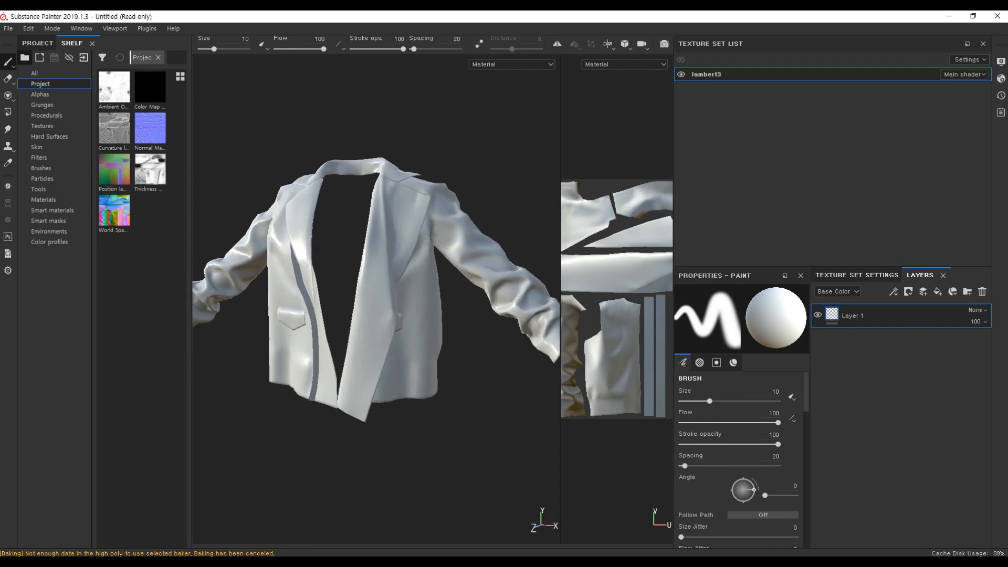
left_click(58, 210)
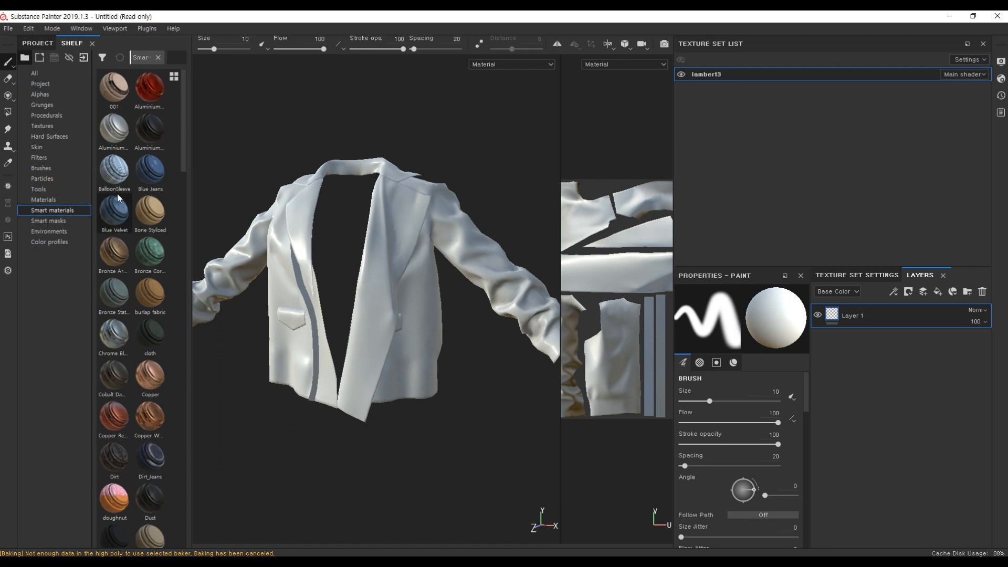
left_click_drag(182, 162, 184, 357)
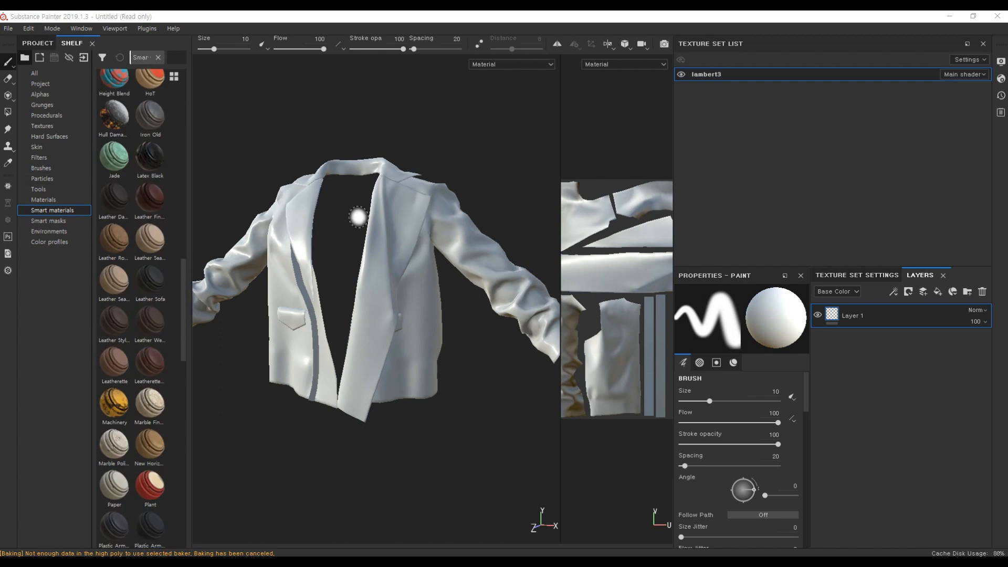
left_click(48, 208)
left_click_drag(184, 131, 187, 348)
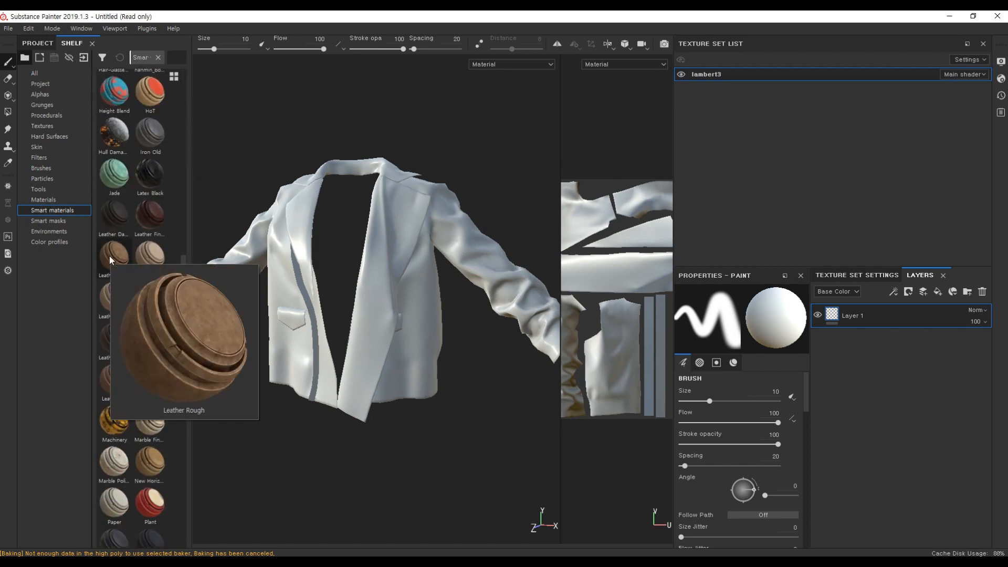
mouse_move(153, 210)
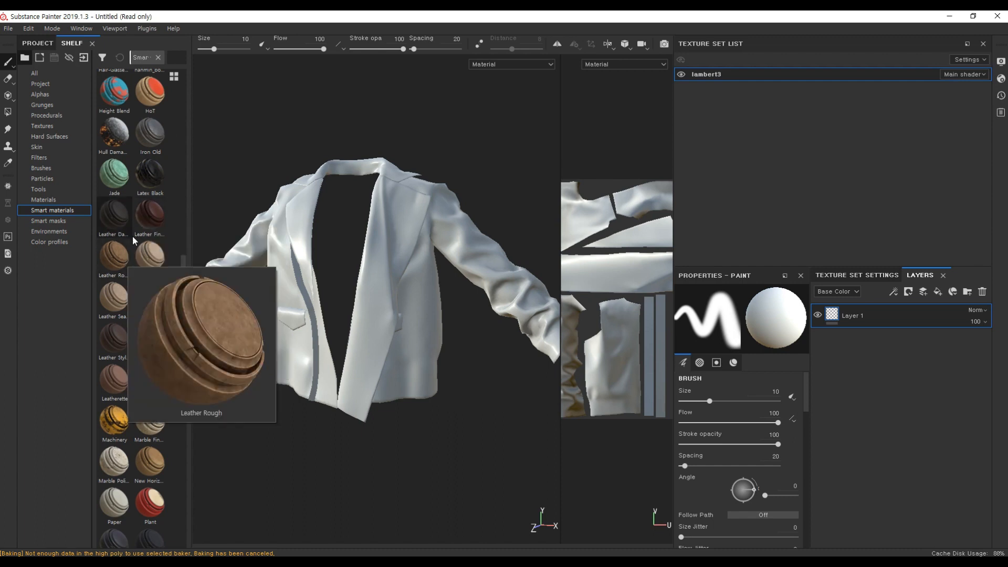
left_click_drag(142, 216, 864, 306)
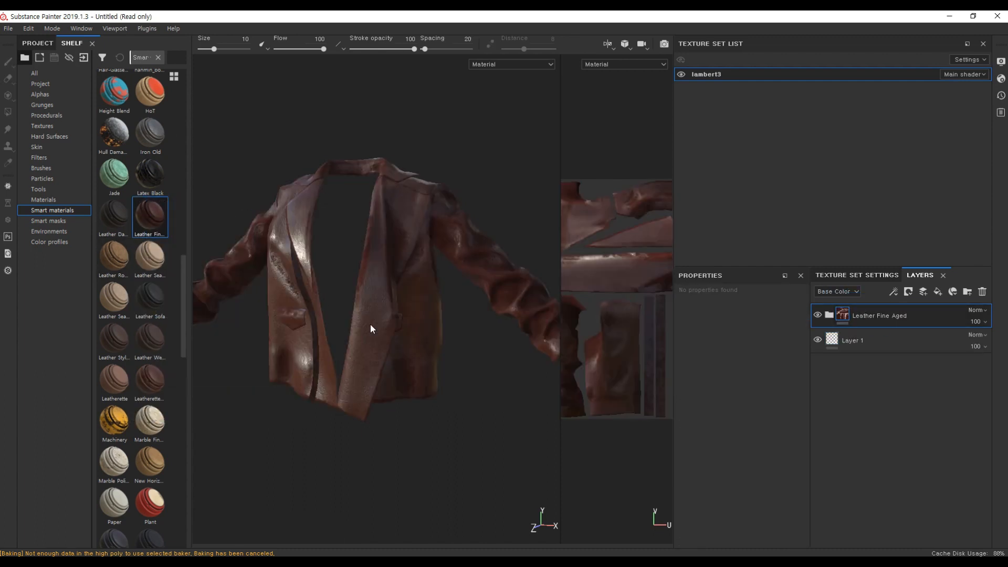
Step: Add the Leather Rough smart material at the top of the layer stack and hide the Leather Fine Aged folder
right_click_drag(333, 421, 344, 418, "shift")
left_click_drag(345, 420, 306, 377, "alt")
left_click_drag(112, 258, 896, 311)
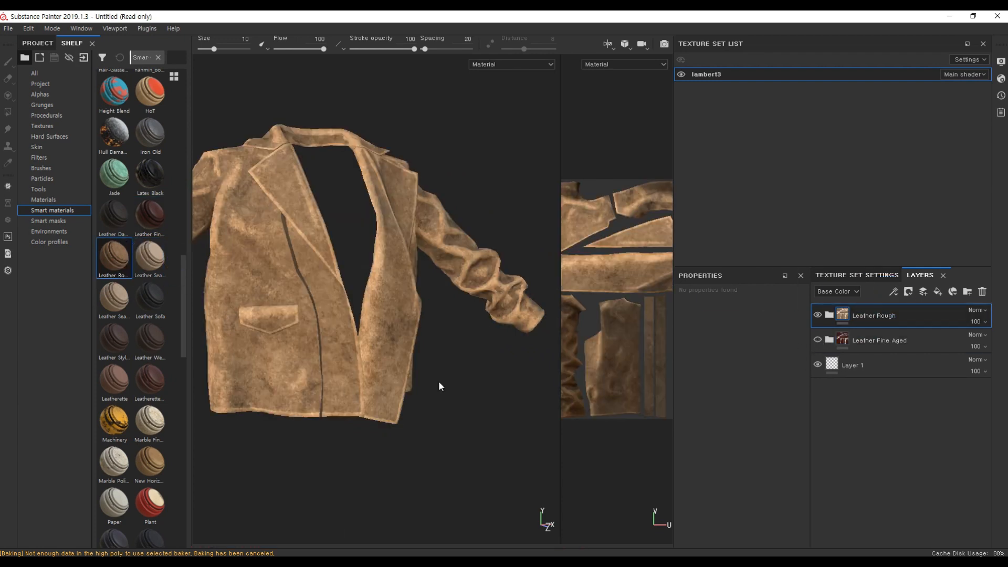
Step: Examine the Leather Rough material on the jacket's front, lapels, pockets and sleeves from several angles and lighting directions
left_click_drag(440, 387, 401, 396, "alt")
right_click_drag(400, 396, 451, 378, "shift")
left_click_drag(450, 379, 418, 349, "alt")
right_click_drag(418, 348, 418, 347, "shift")
mouse_move(419, 348)
left_mouse_down("alt")
mouse_move(321, 379)
mouse_move(367, 370)
mouse_move(427, 334)
left_mouse_up("alt")
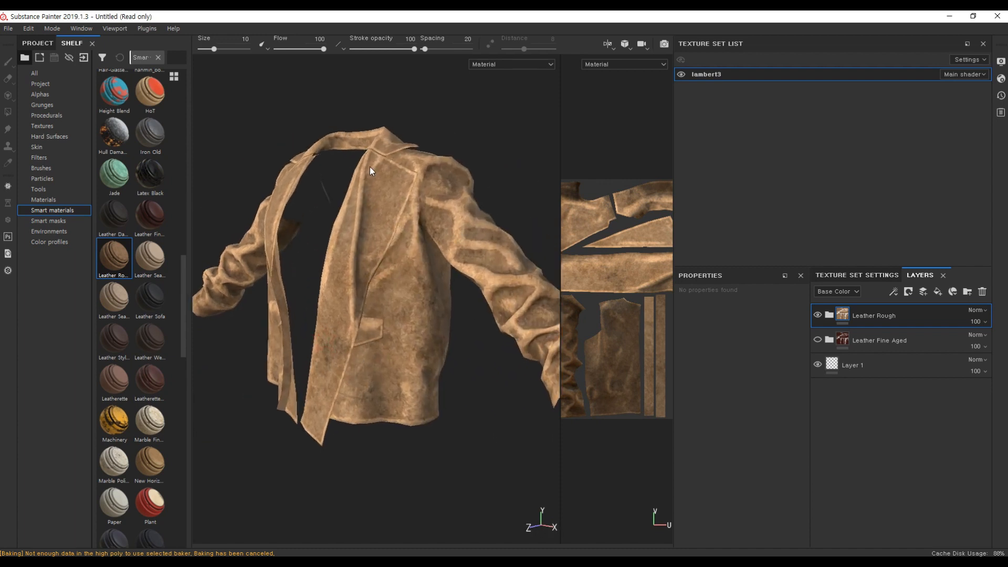
left_click_drag(354, 282, 338, 173, "alt")
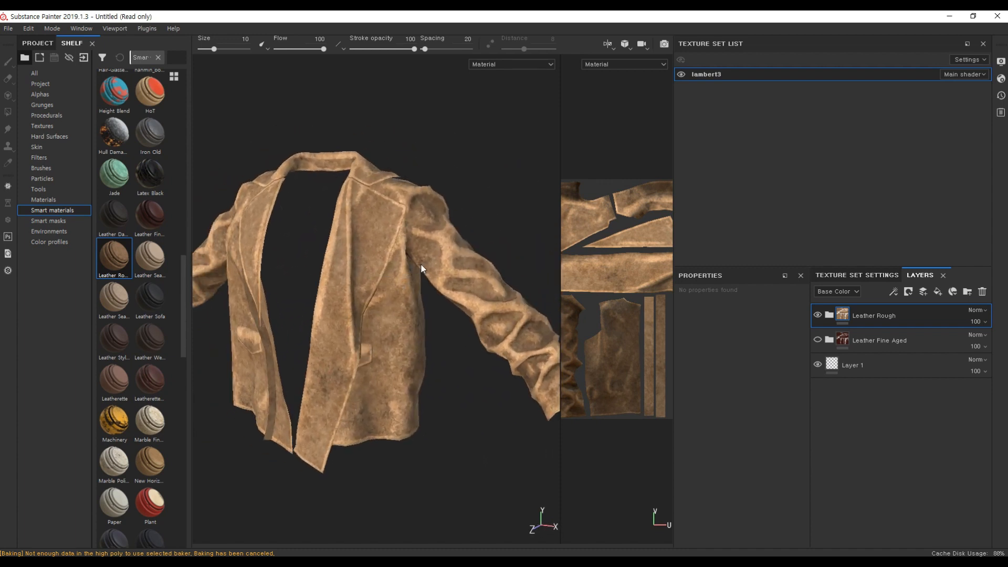
middle_click_drag(480, 357, 467, 329, "alt")
left_click_drag(467, 329, 423, 332, "alt")
mouse_move(424, 332)
right_mouse_down("shift")
mouse_move(387, 333)
mouse_move(423, 331)
right_mouse_up("shift")
left_click_drag(424, 335, 373, 309, "alt")
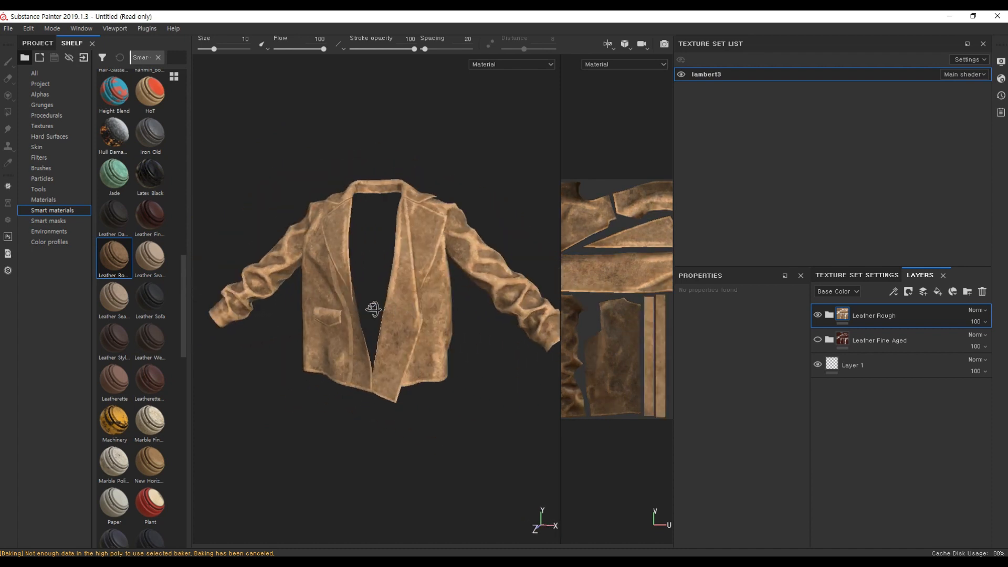
middle_click_drag(476, 329, 446, 329, "alt")
mouse_move(446, 329)
right_mouse_down("shift")
mouse_move(437, 335)
mouse_move(439, 327)
right_mouse_up("shift")
middle_click_drag(426, 309, 434, 314, "alt")
scroll(423, 312, "up", 1)
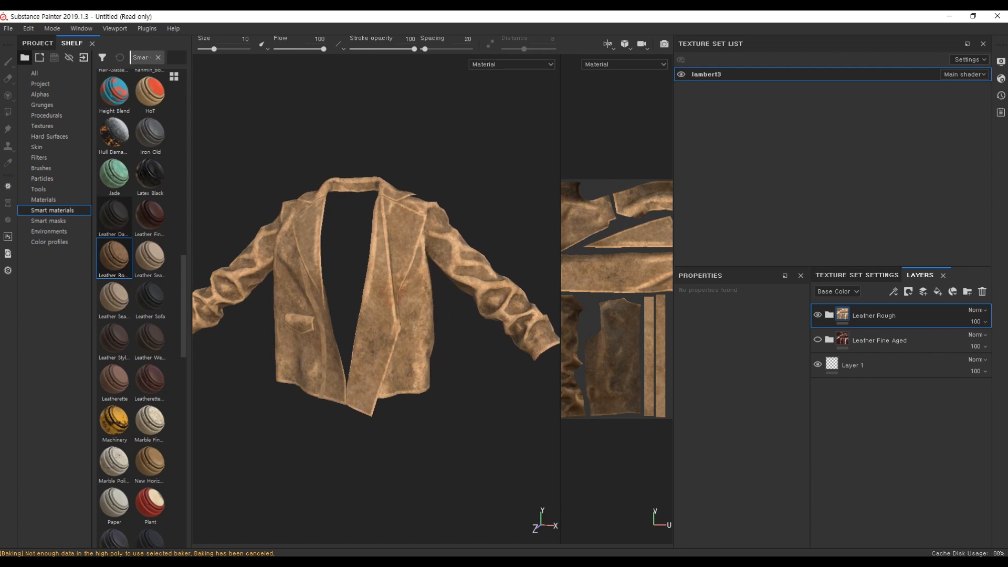